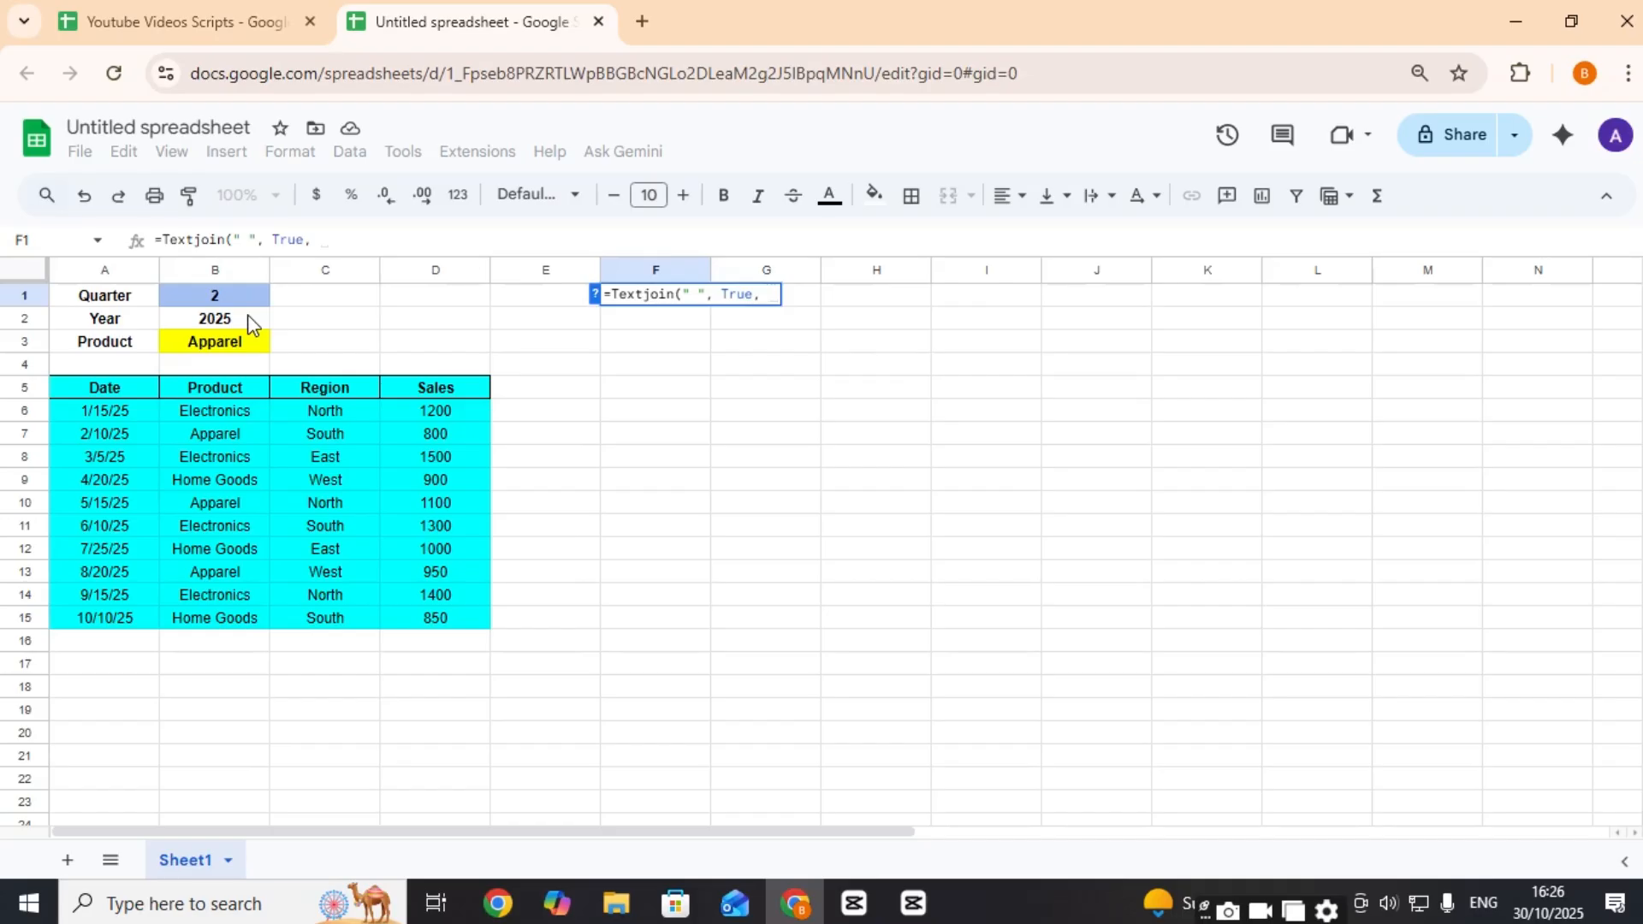
Step: Extend the TEXTJOIN formula in F1 with the year in B2 and the text "Overall Sales Report- Total $" followed by an ampersand
{"action": "left_click", "coordinate": [249, 323]}
{"action": "type", "text": ","}
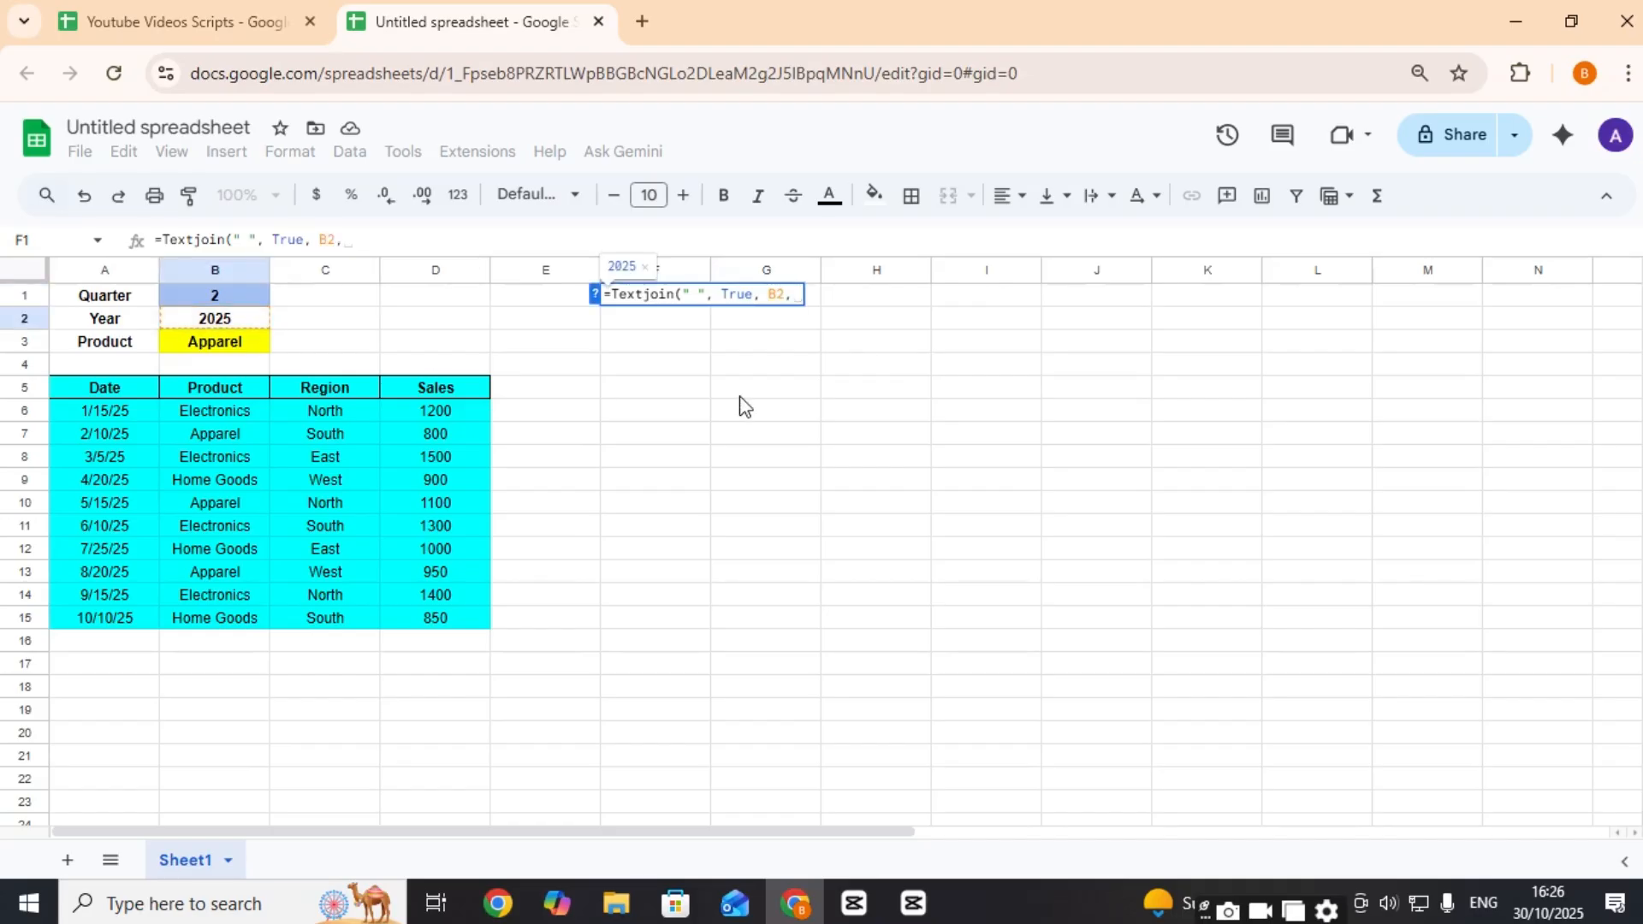
{"action": "type", "text": "\""}
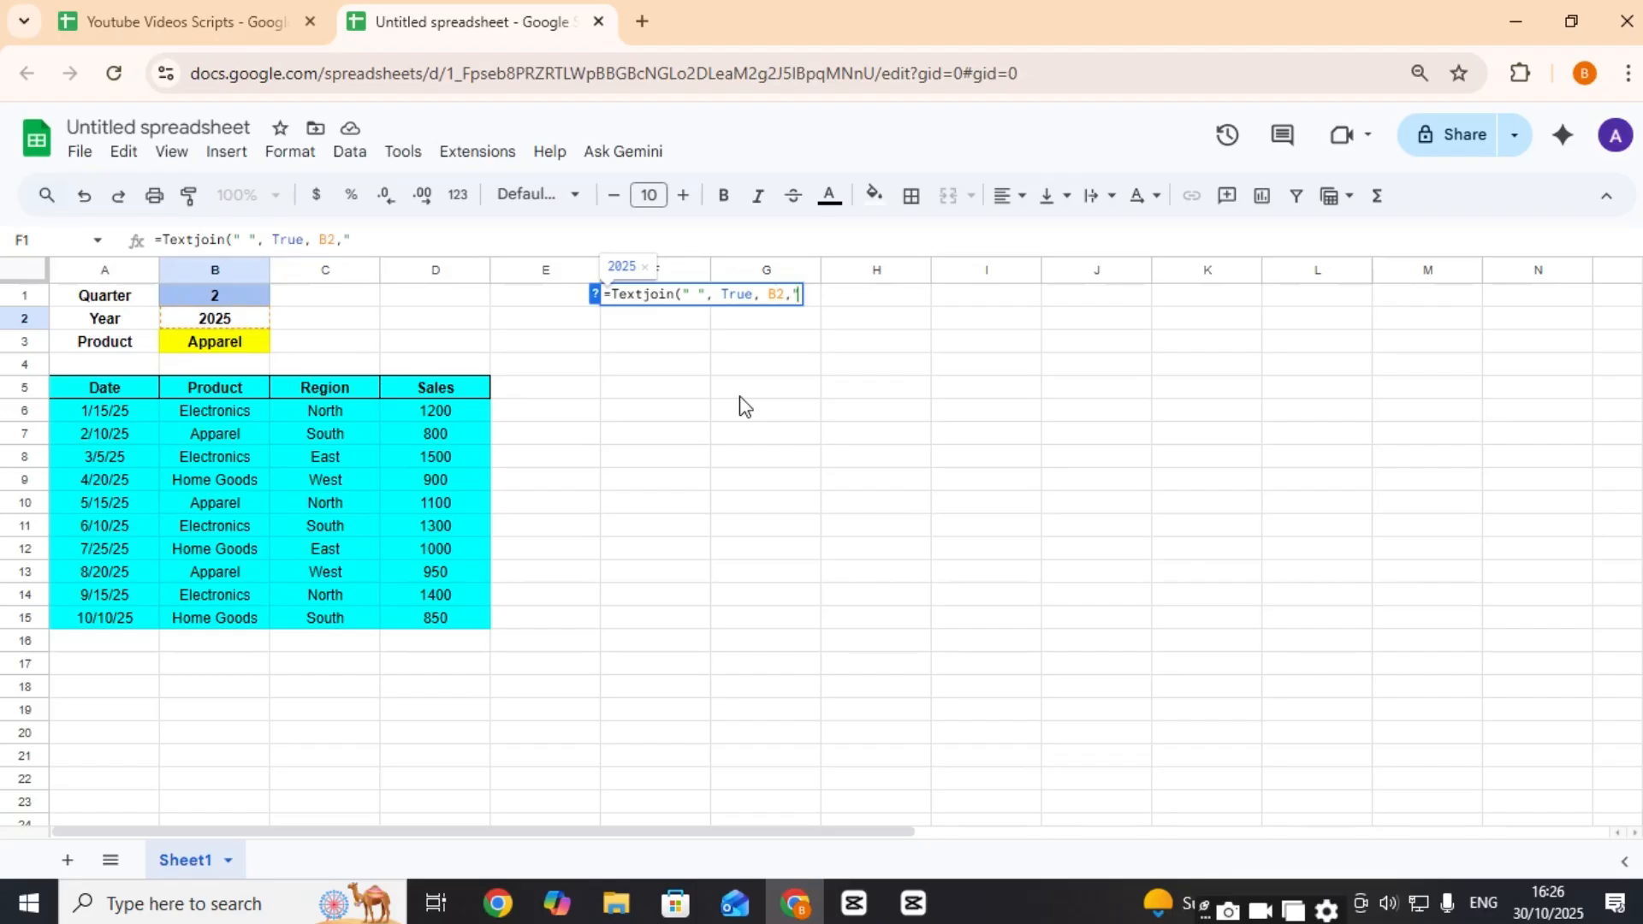
{"action": "type", "text": "Overals"}
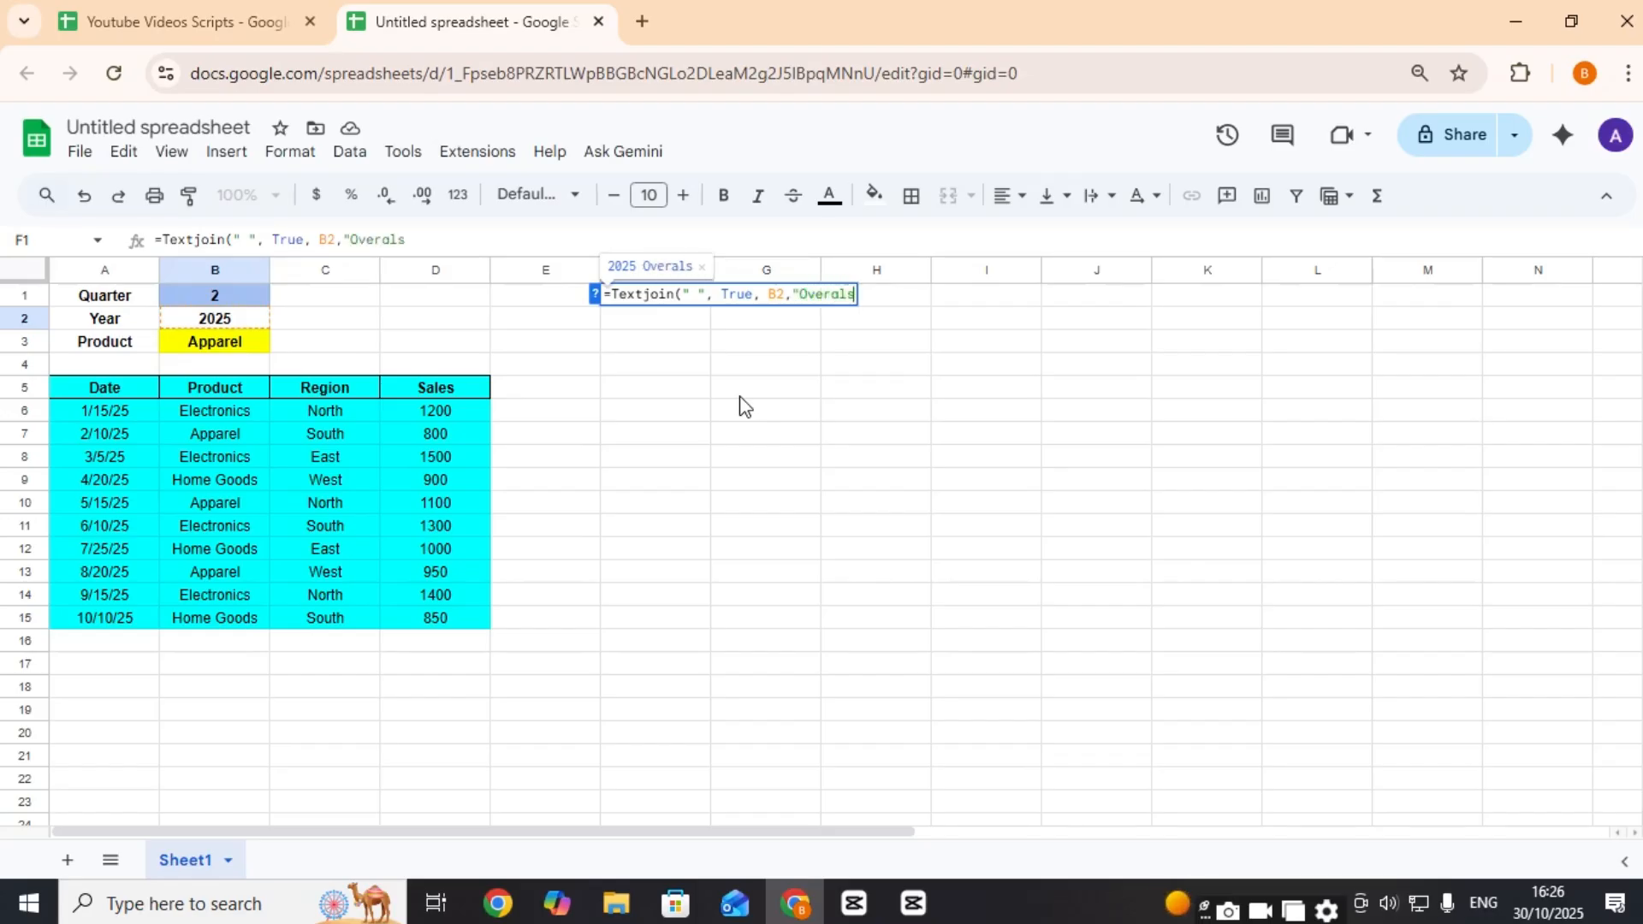
{"action": "key", "text": "BackSpace"}
{"action": "type", "text": "l Sales R"}
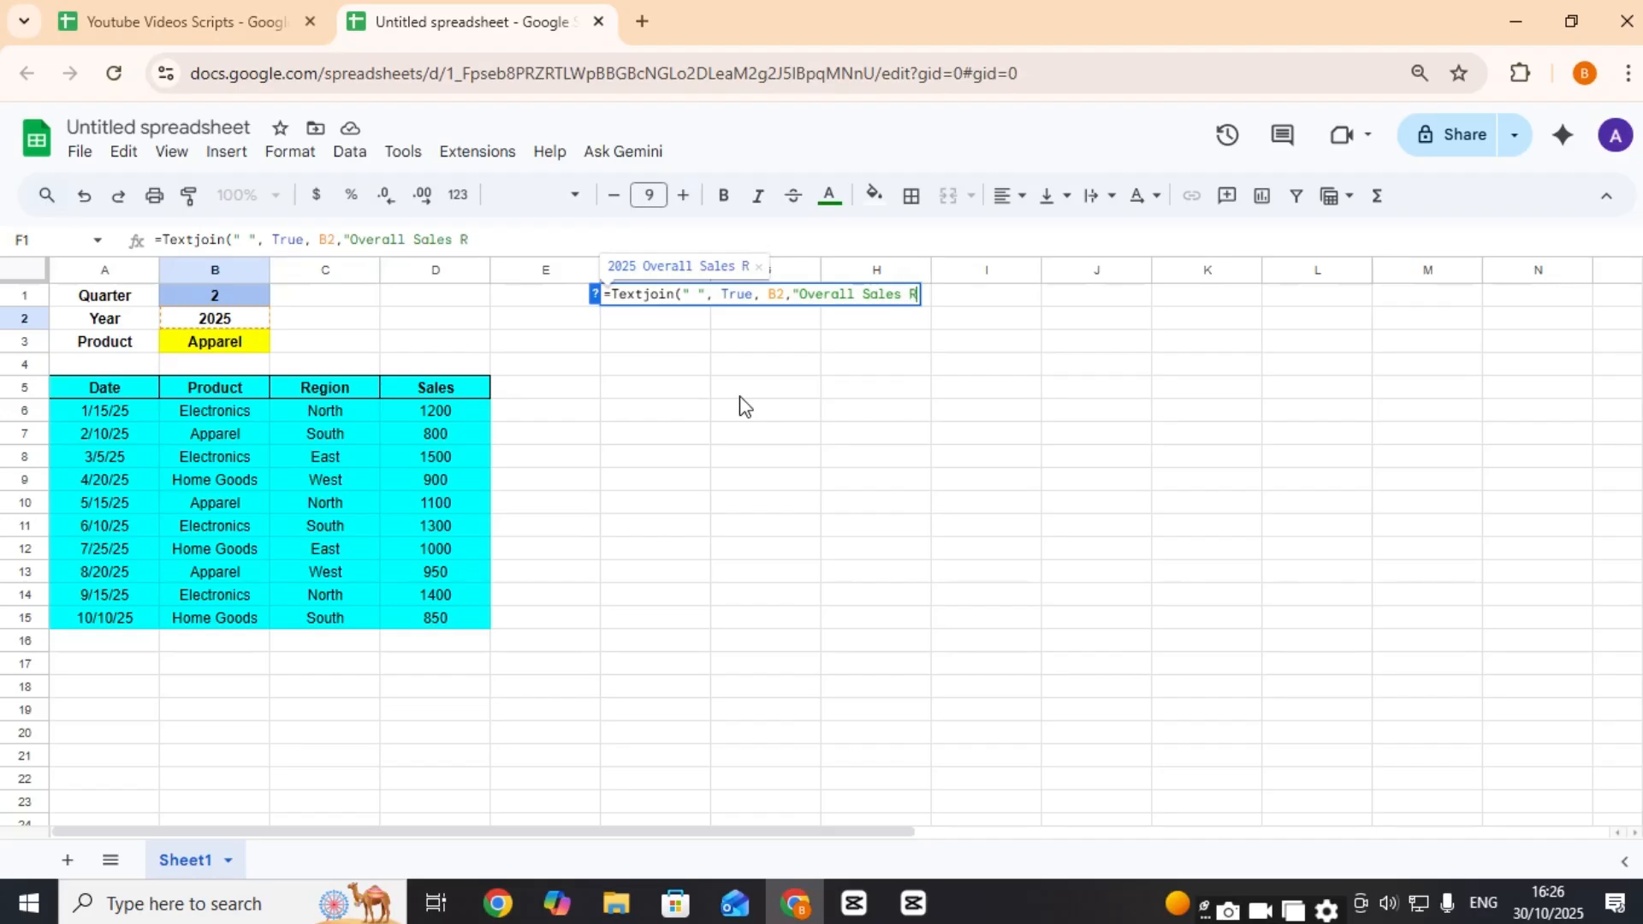
{"action": "type", "text": "eport"}
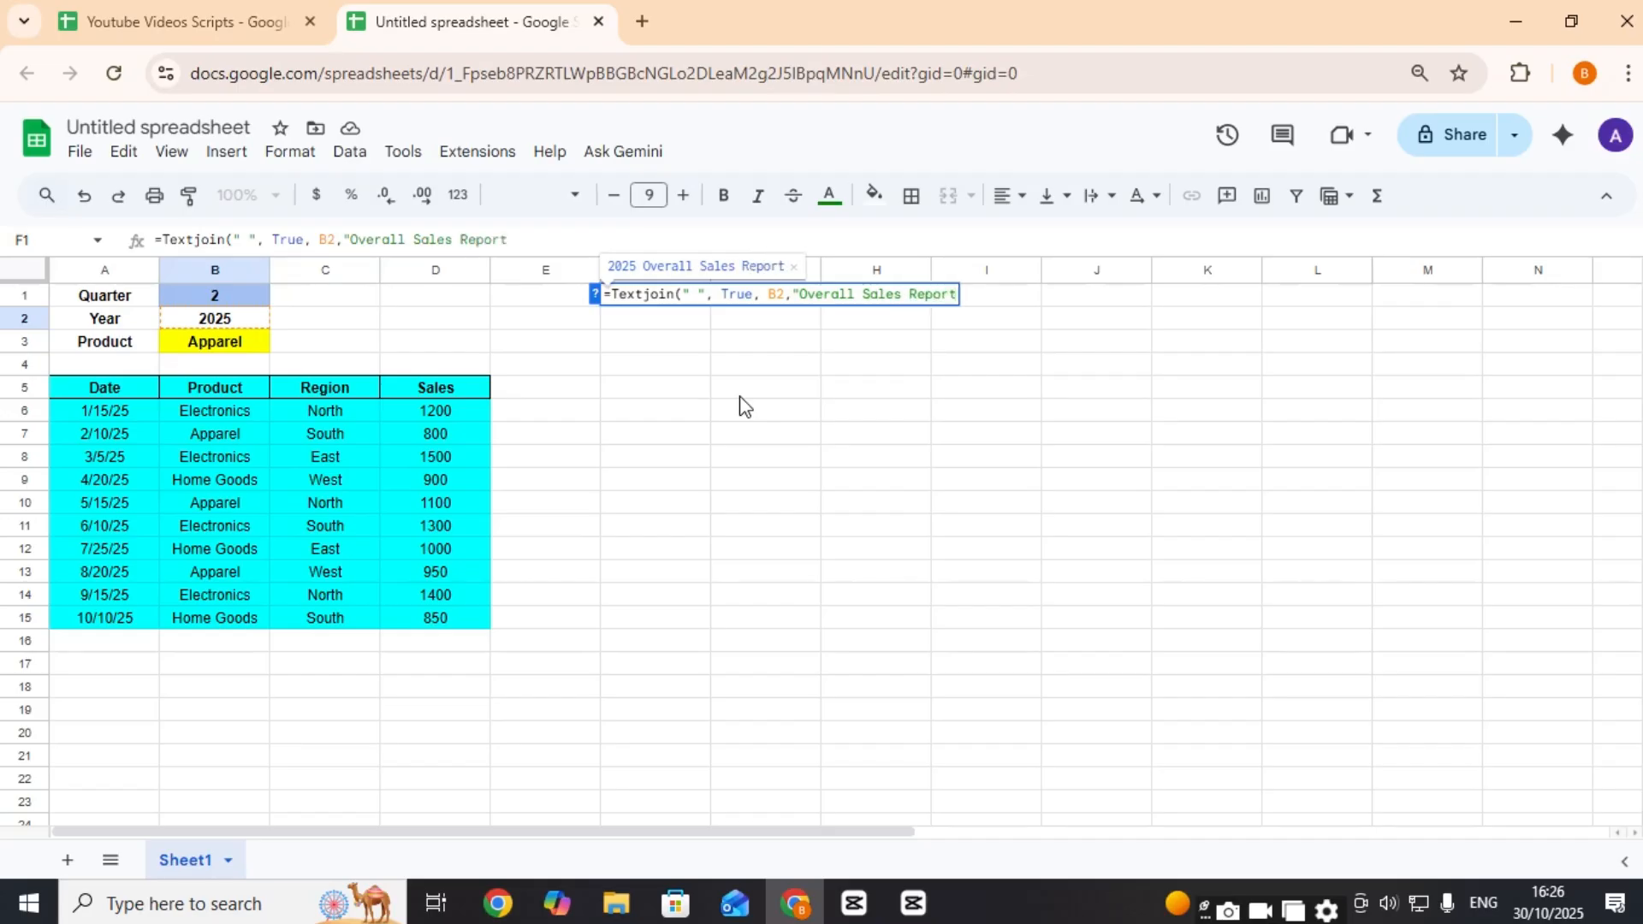
{"action": "type", "text": "- Total $"}
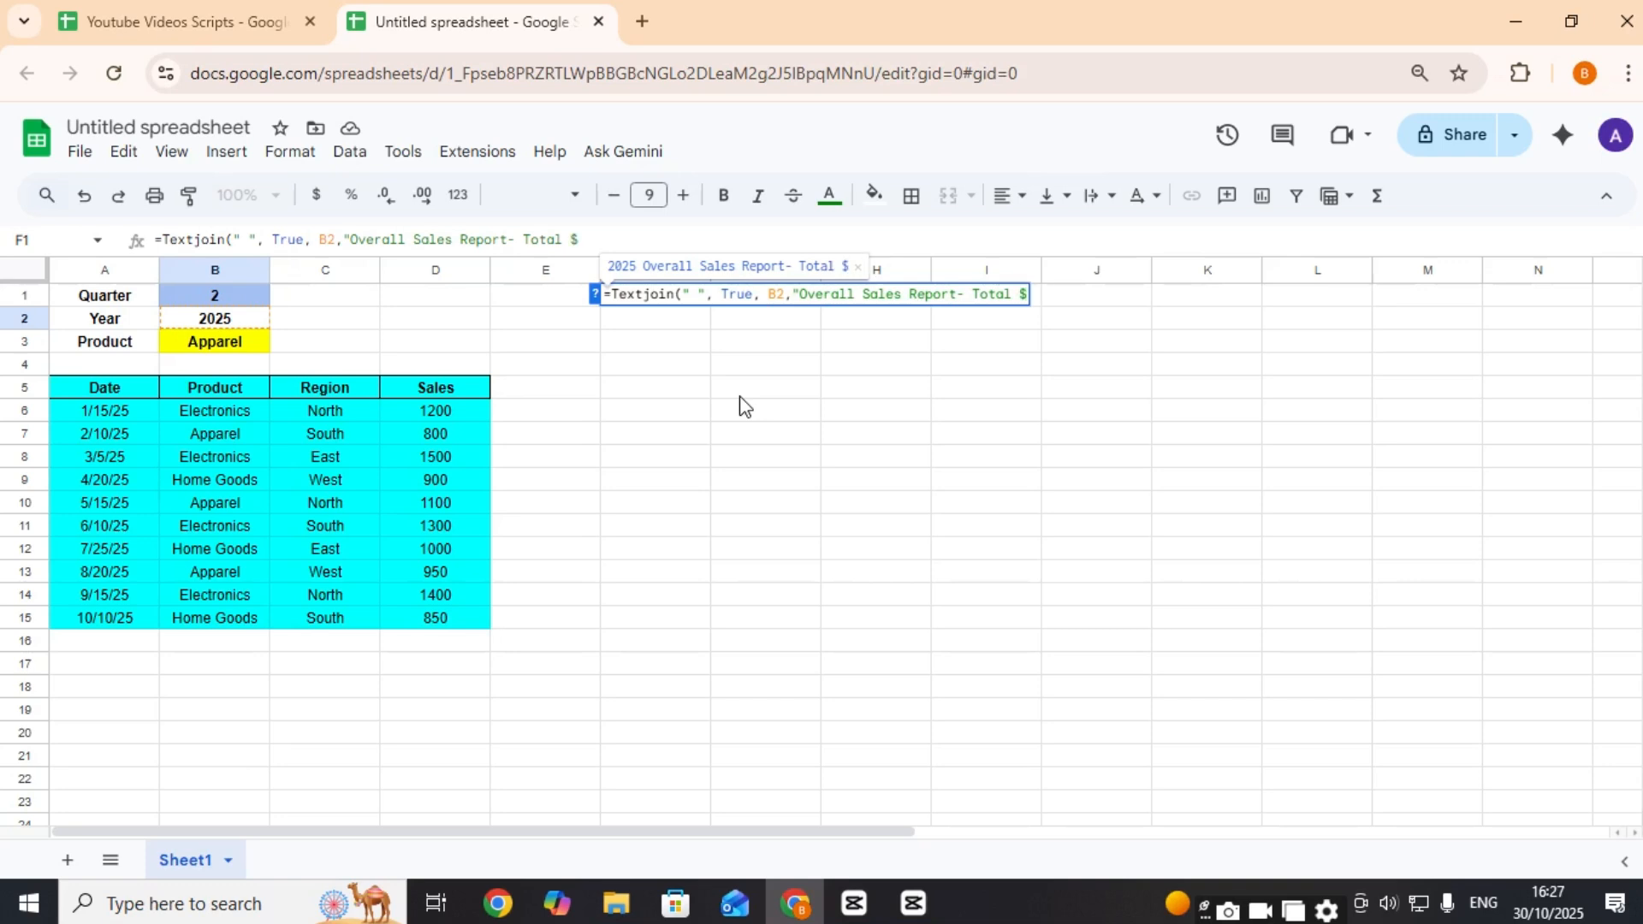
{"action": "type", "text": ","}
{"action": "key", "text": "BackSpace"}
{"action": "type", "text": "\" &"}
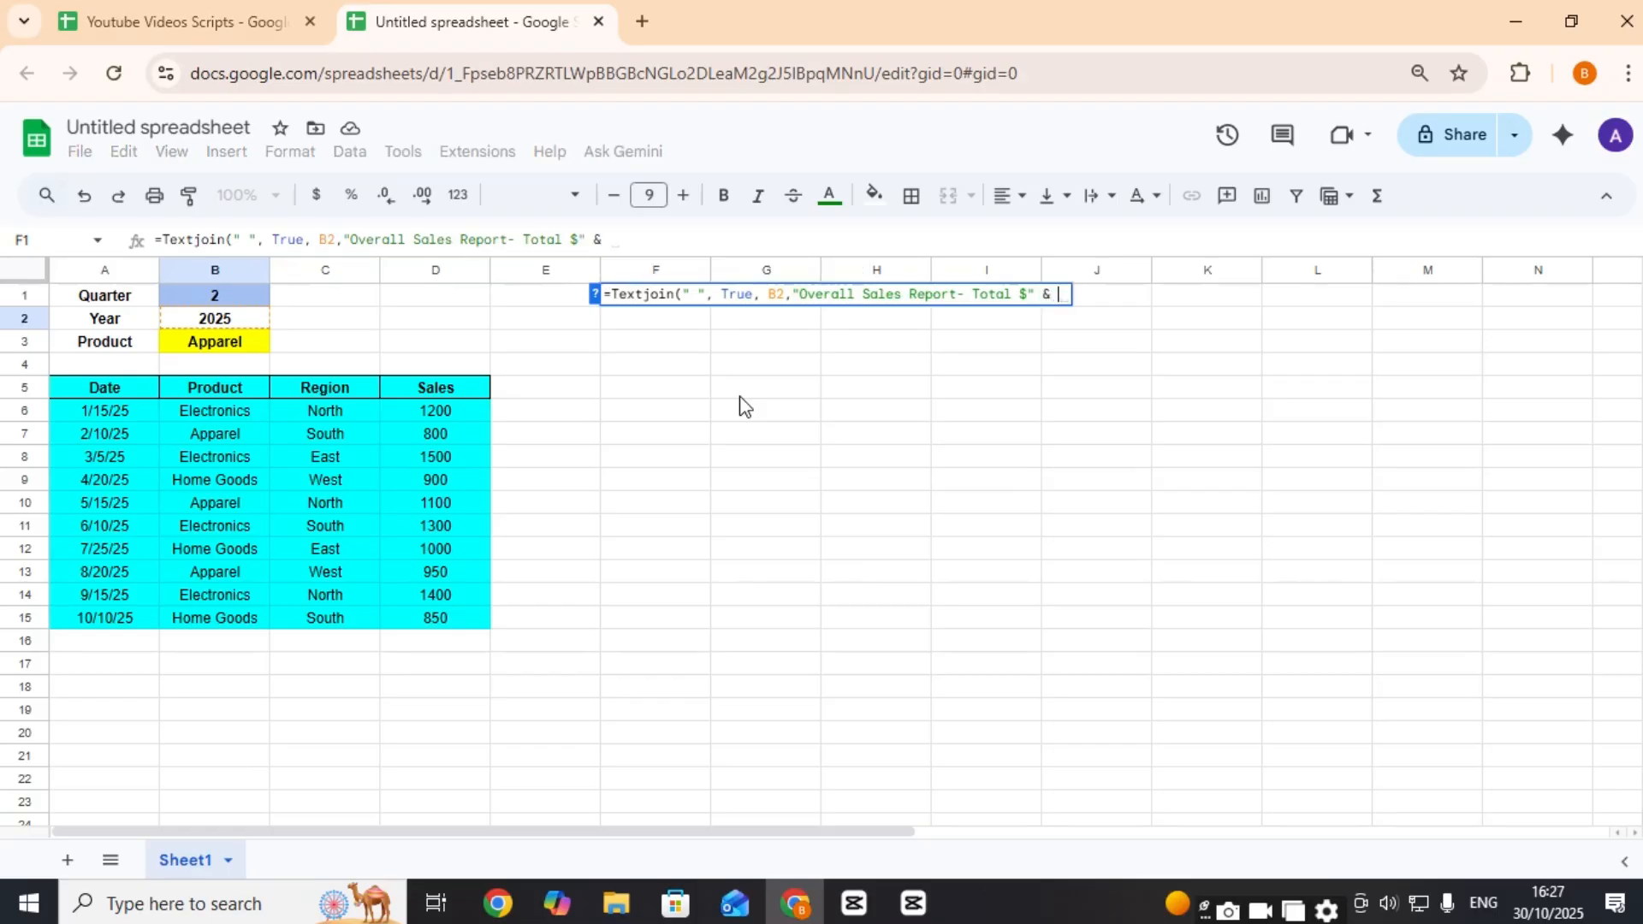
Step: Complete the F1 formula with Text(Sum(D6:D15), "#,##0") and make the report title bold
{"action": "type", "text": " Text"}
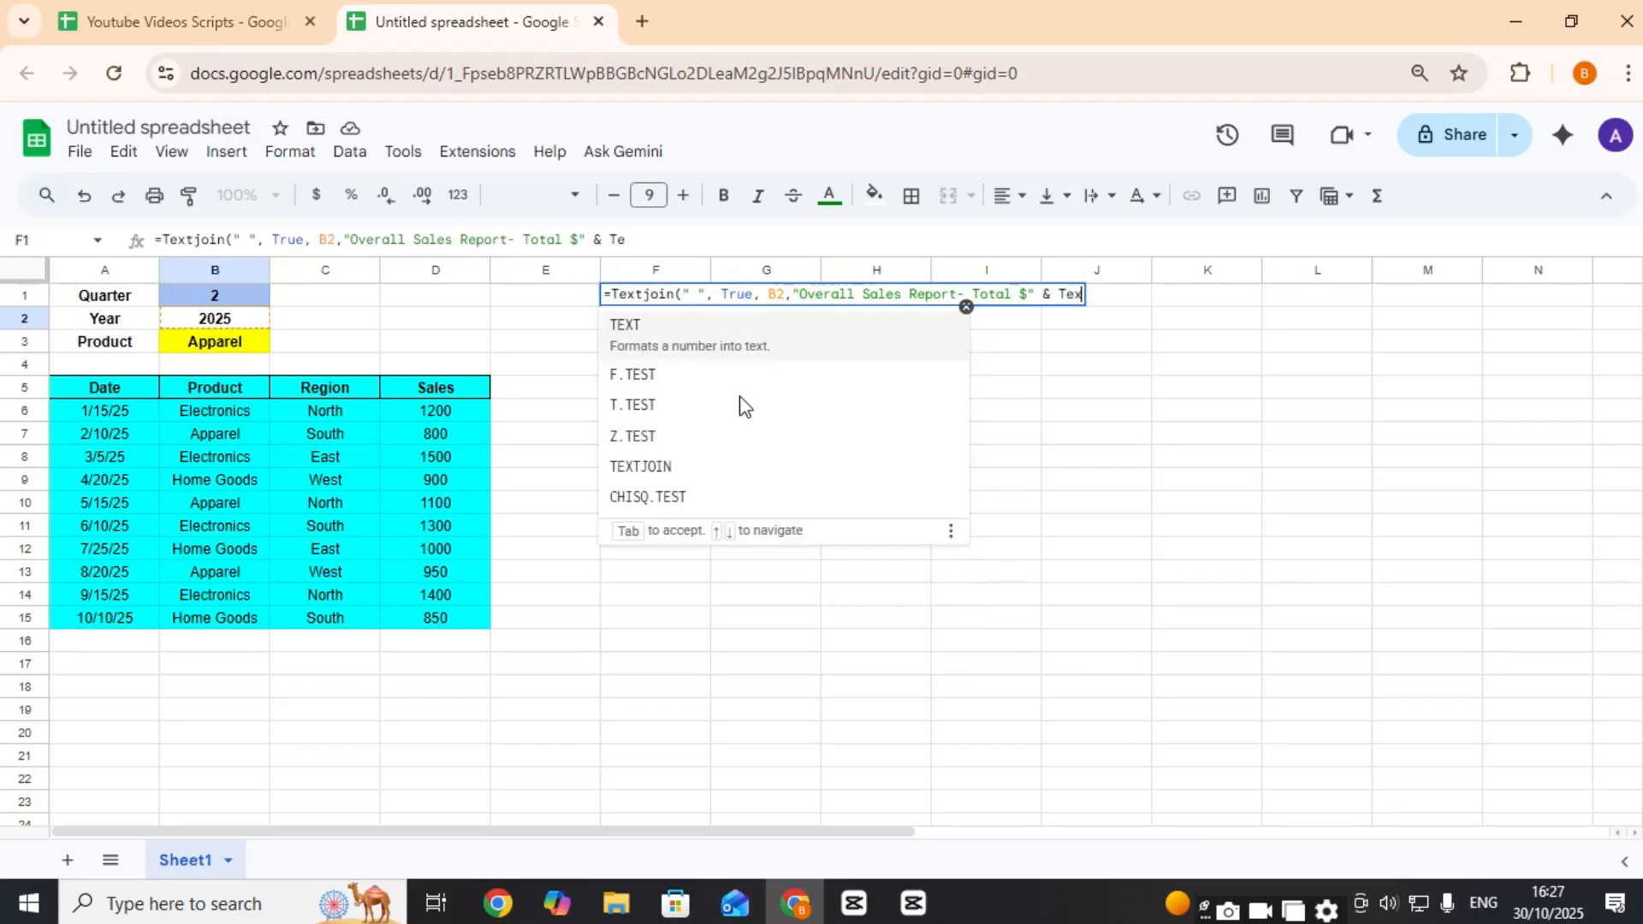
{"action": "type", "text": "("}
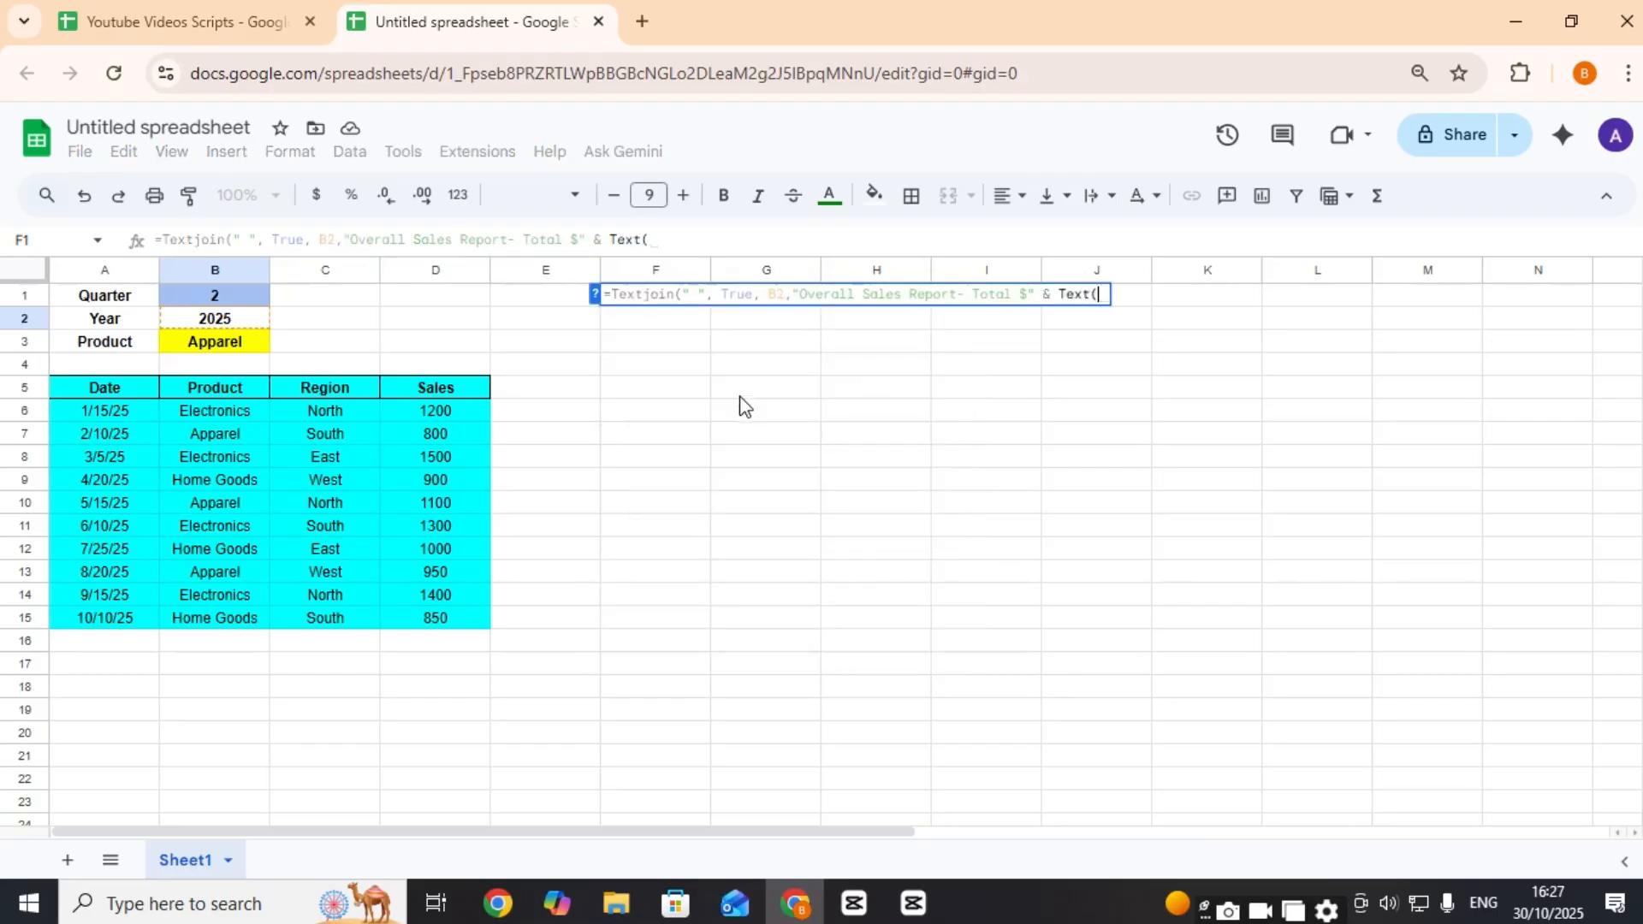
{"action": "type", "text": "S"}
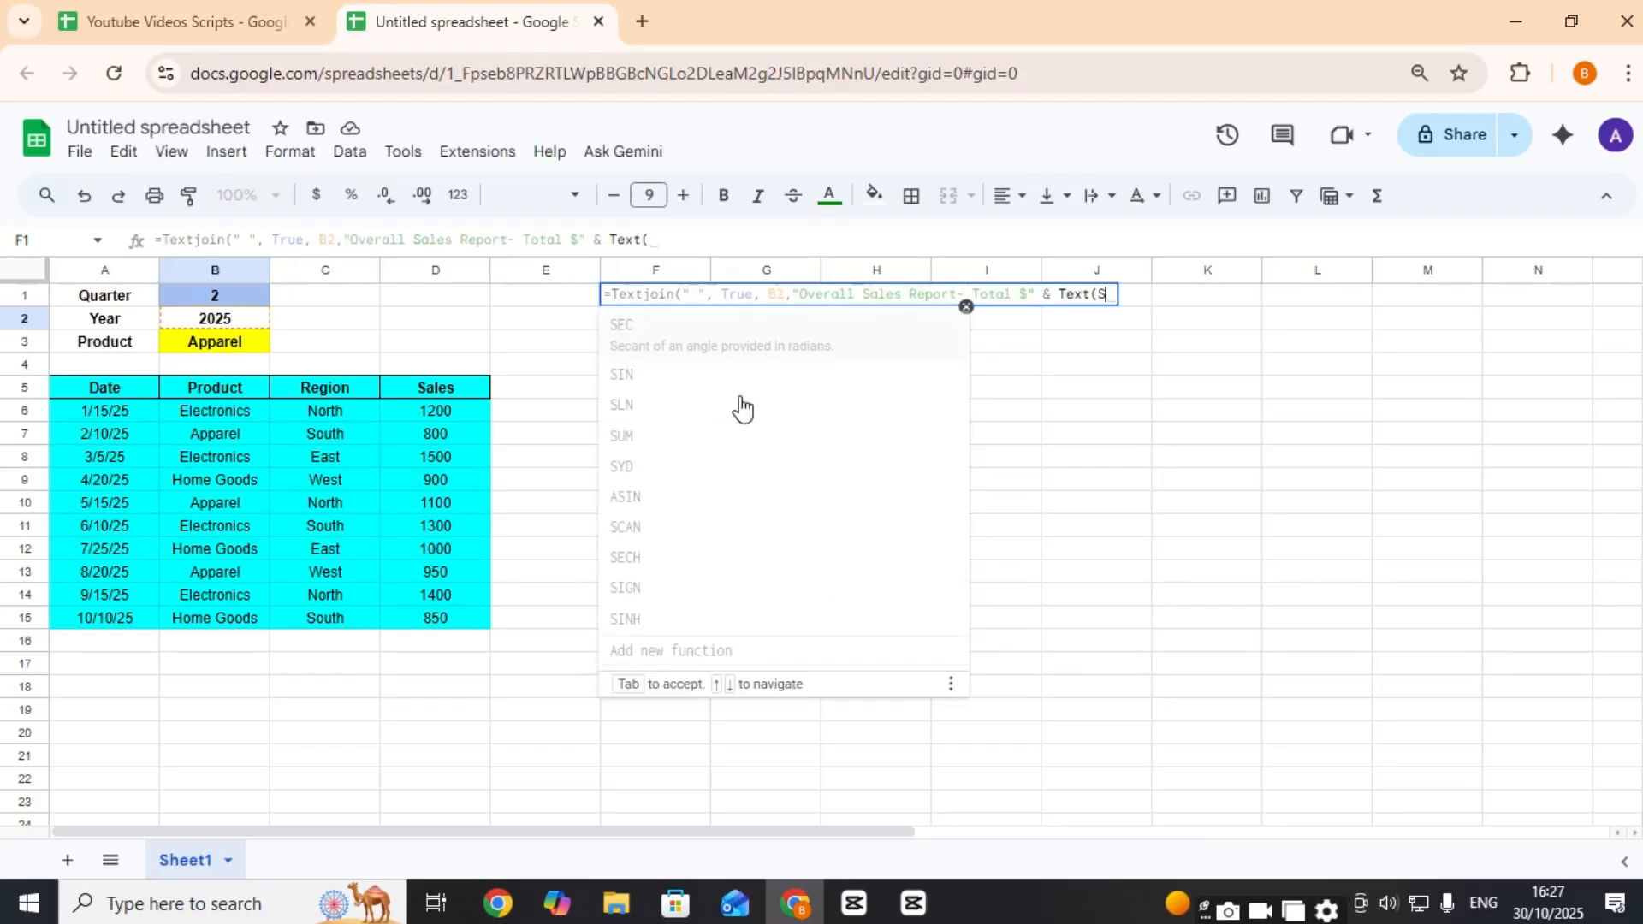
{"action": "type", "text": "um("}
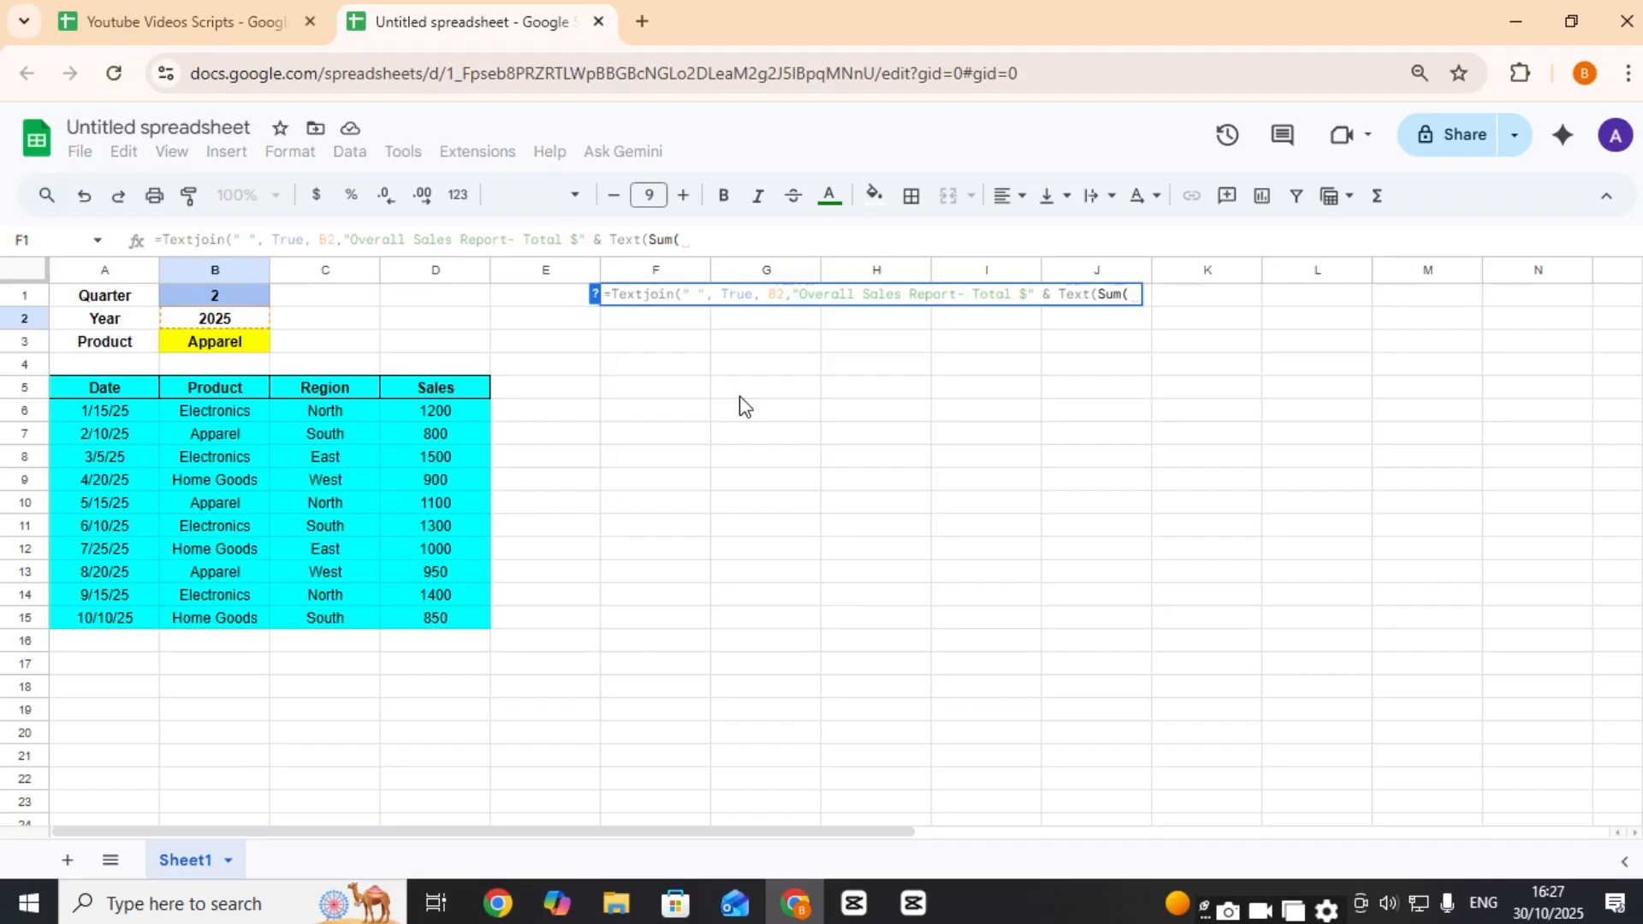
{"action": "left_click_drag", "start_coordinate": [445, 413], "coordinate": [454, 615]}
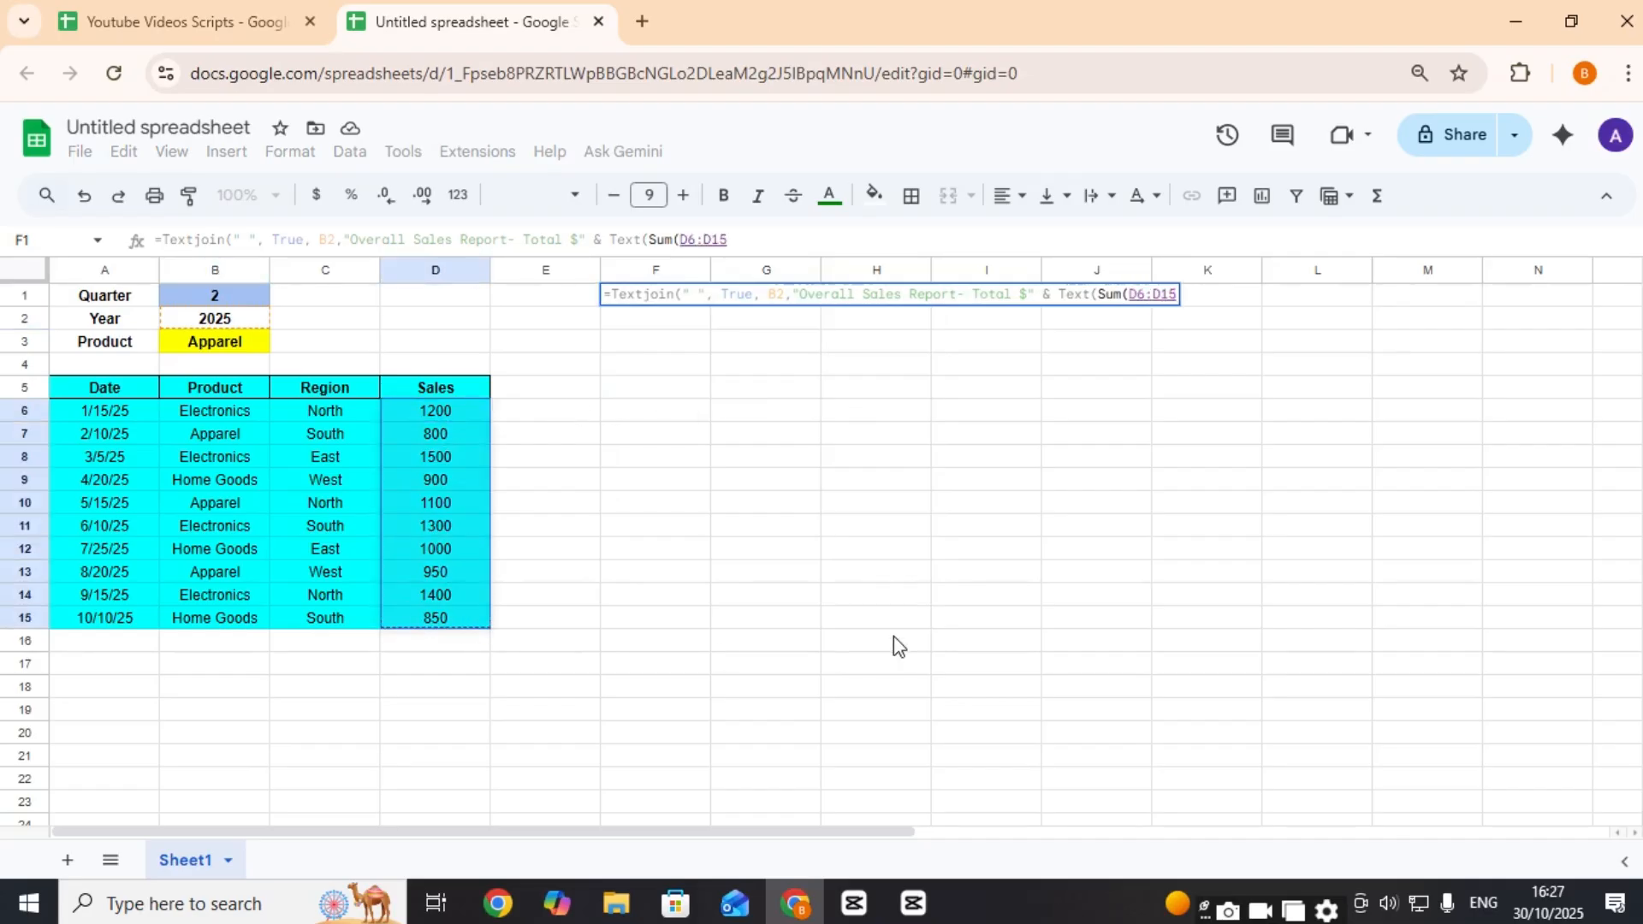
{"action": "type", "text": ")"}
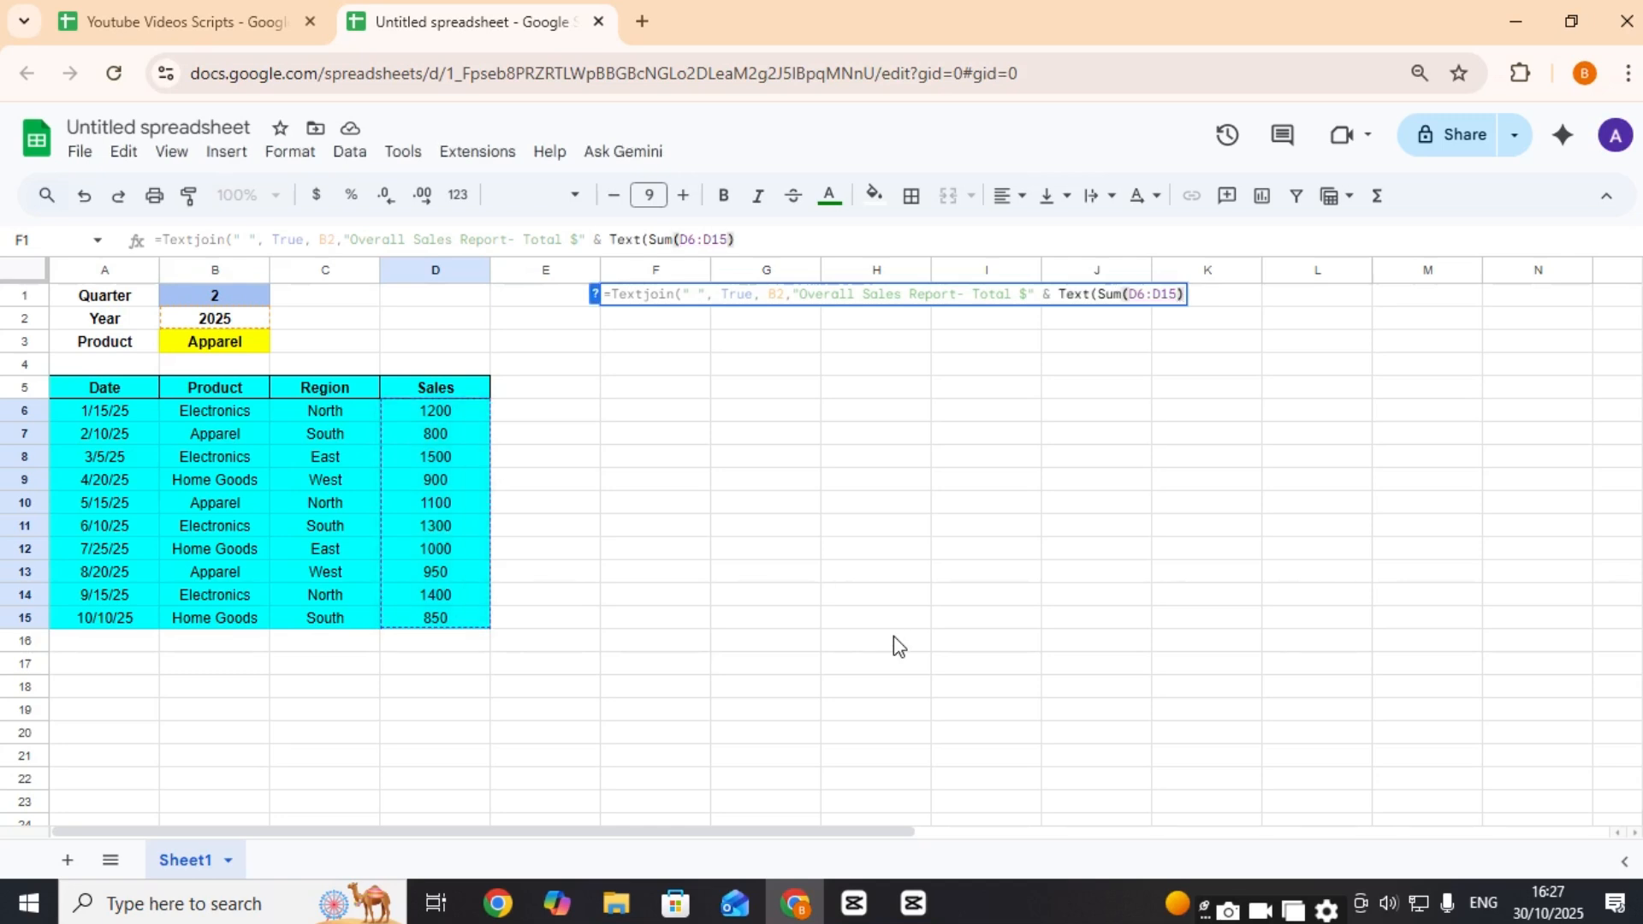
{"action": "type", "text": ", \""}
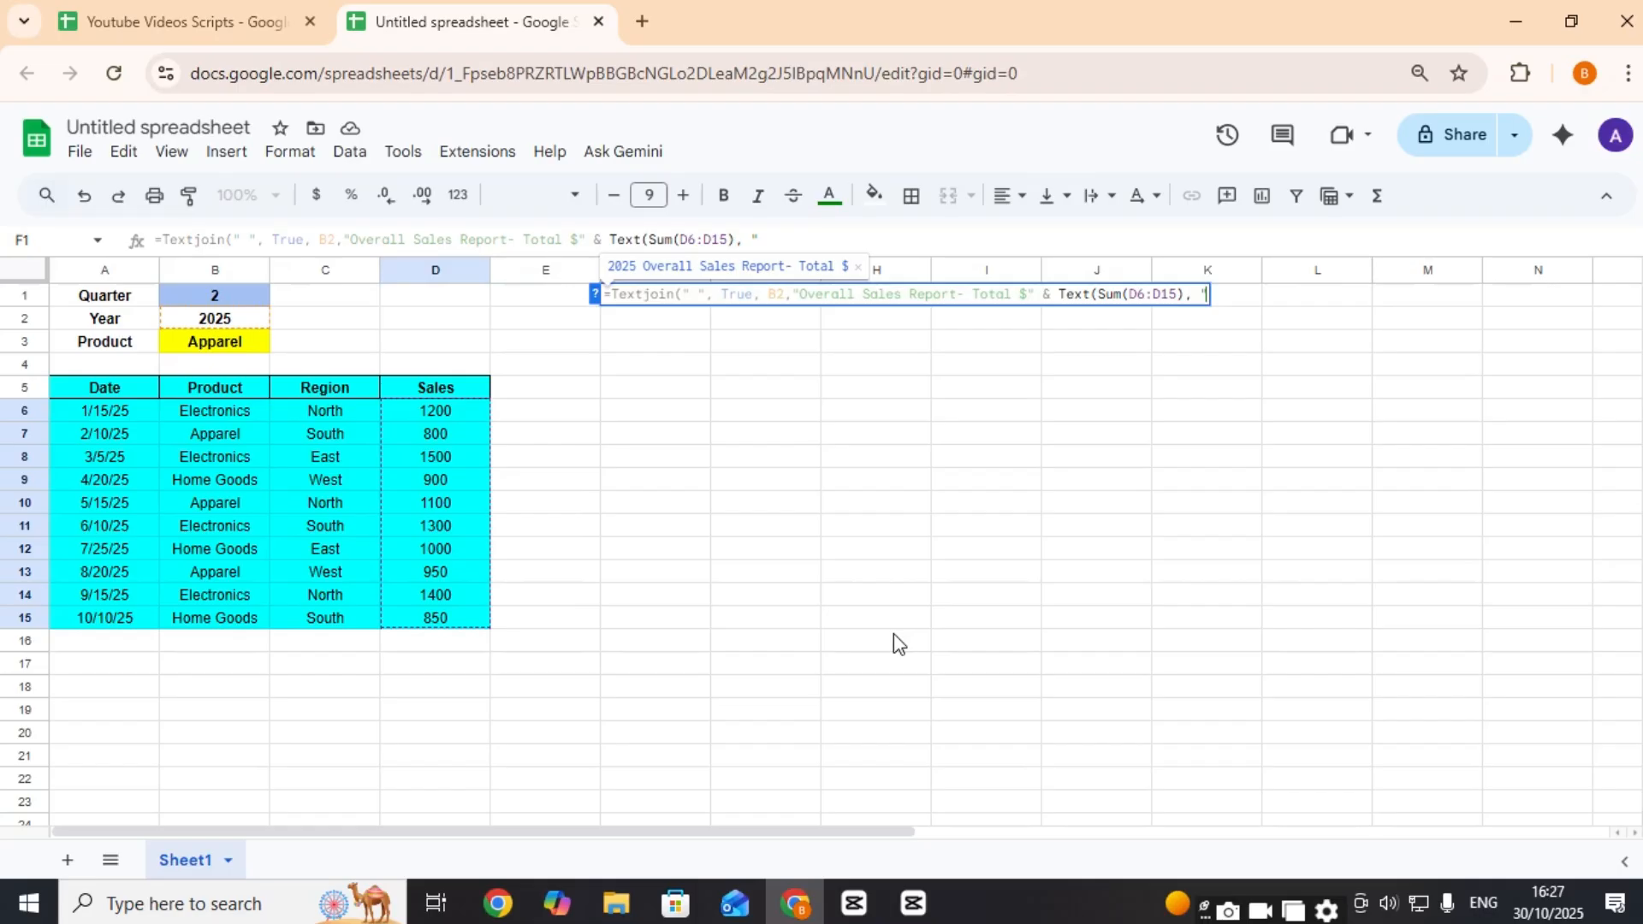
{"action": "type", "text": "#,##"}
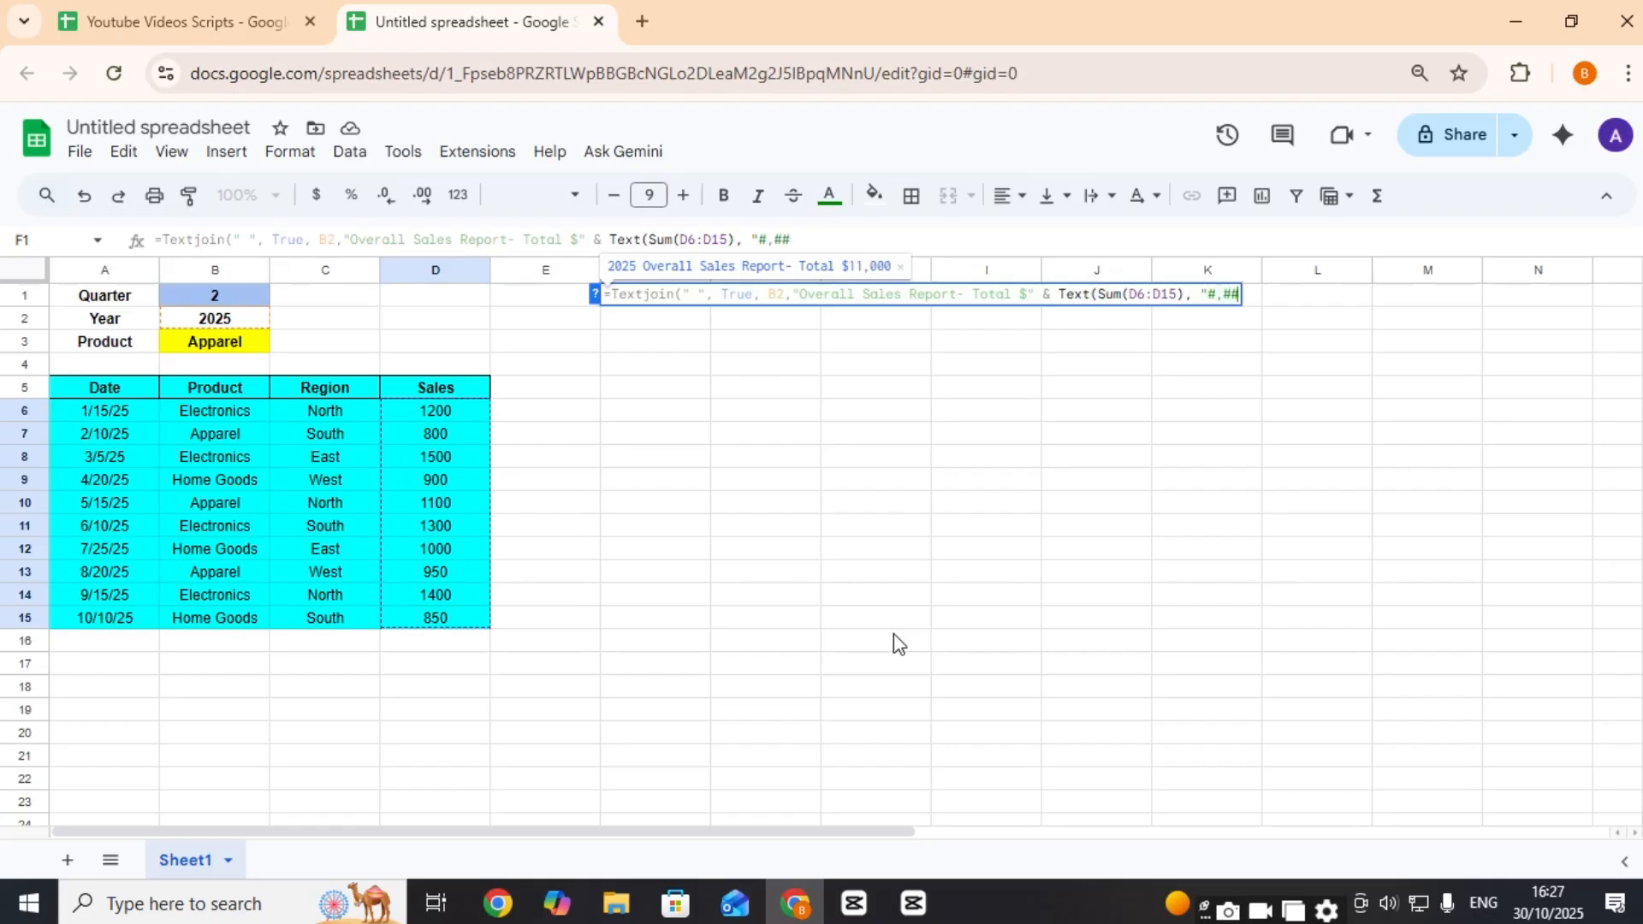
{"action": "type", "text": "0\")"}
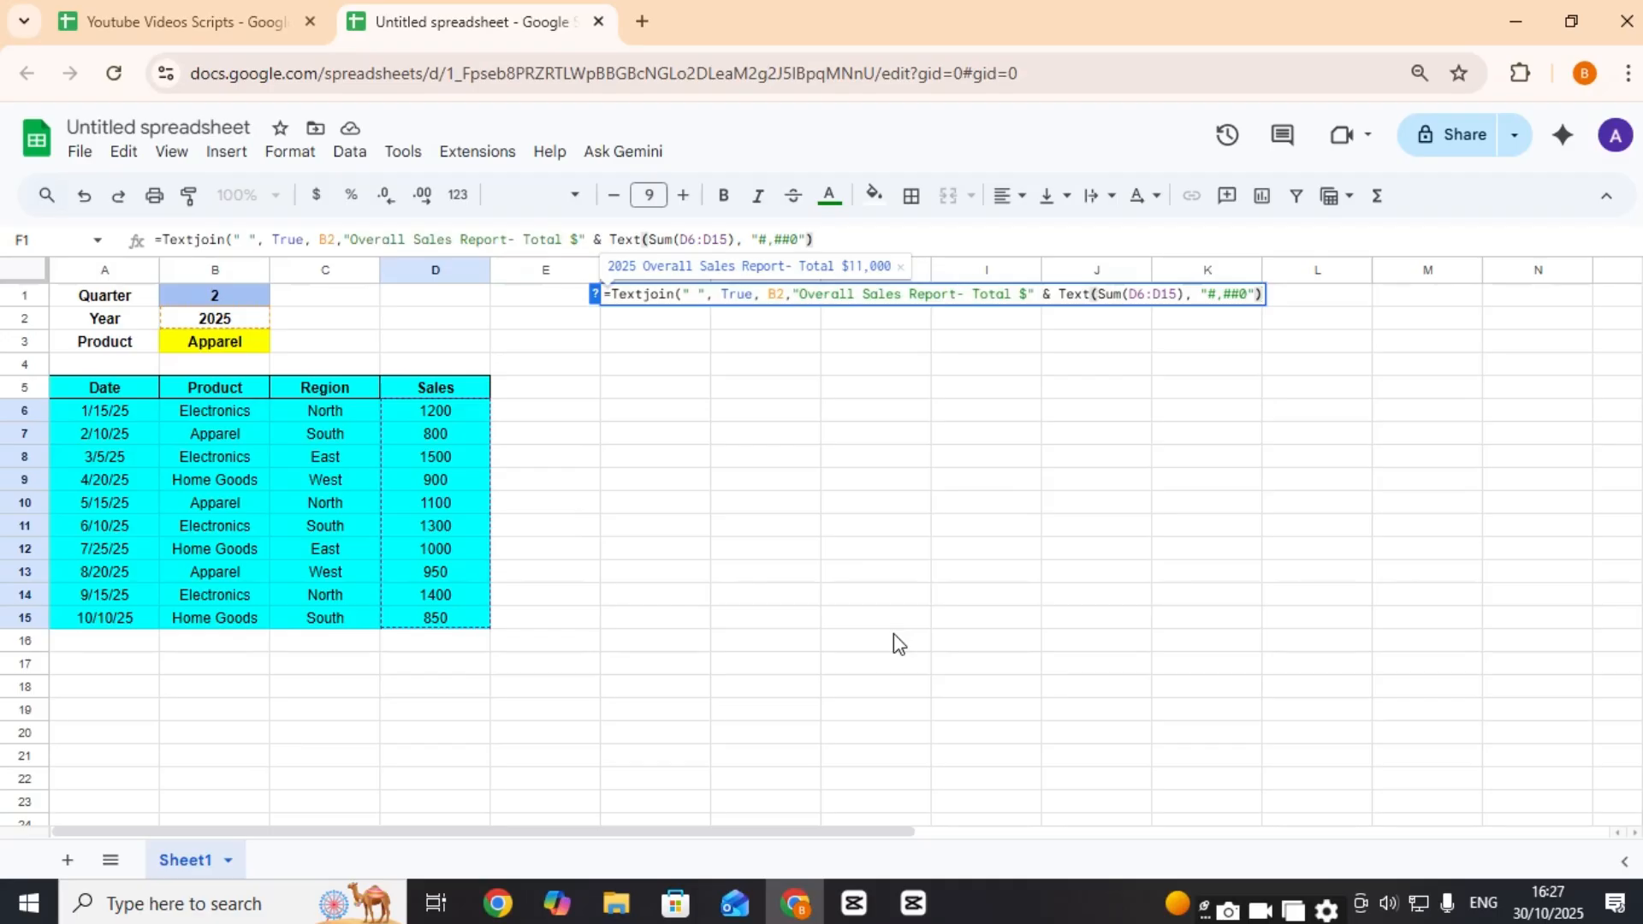
{"action": "type", "text": ")"}
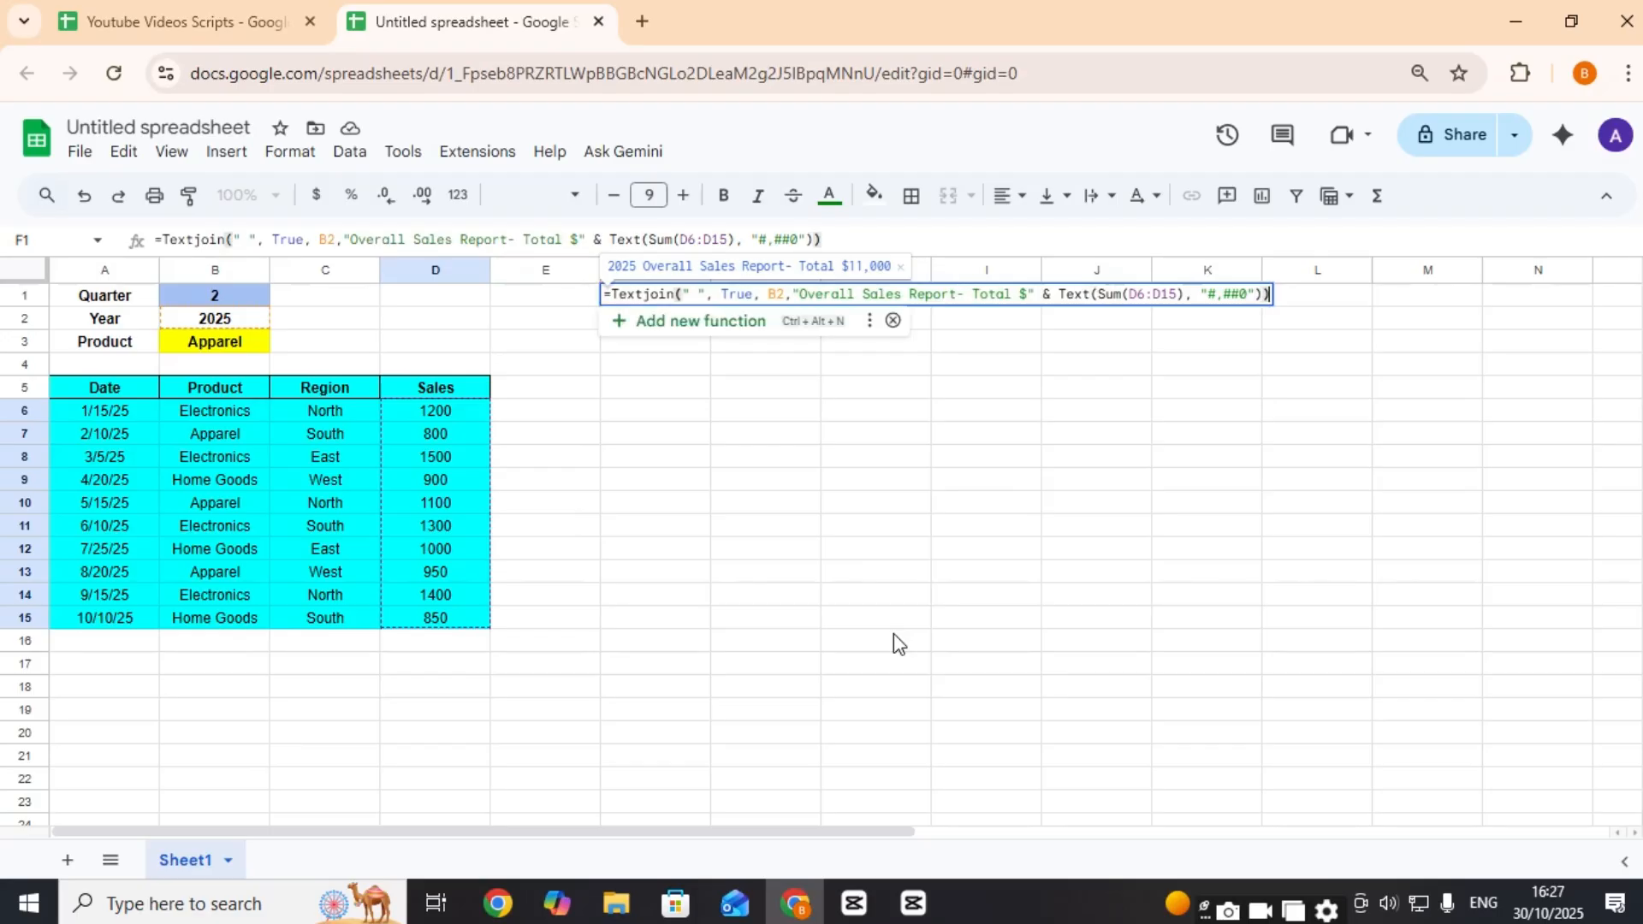
{"action": "key", "text": "Return"}
{"action": "key", "text": "Up"}
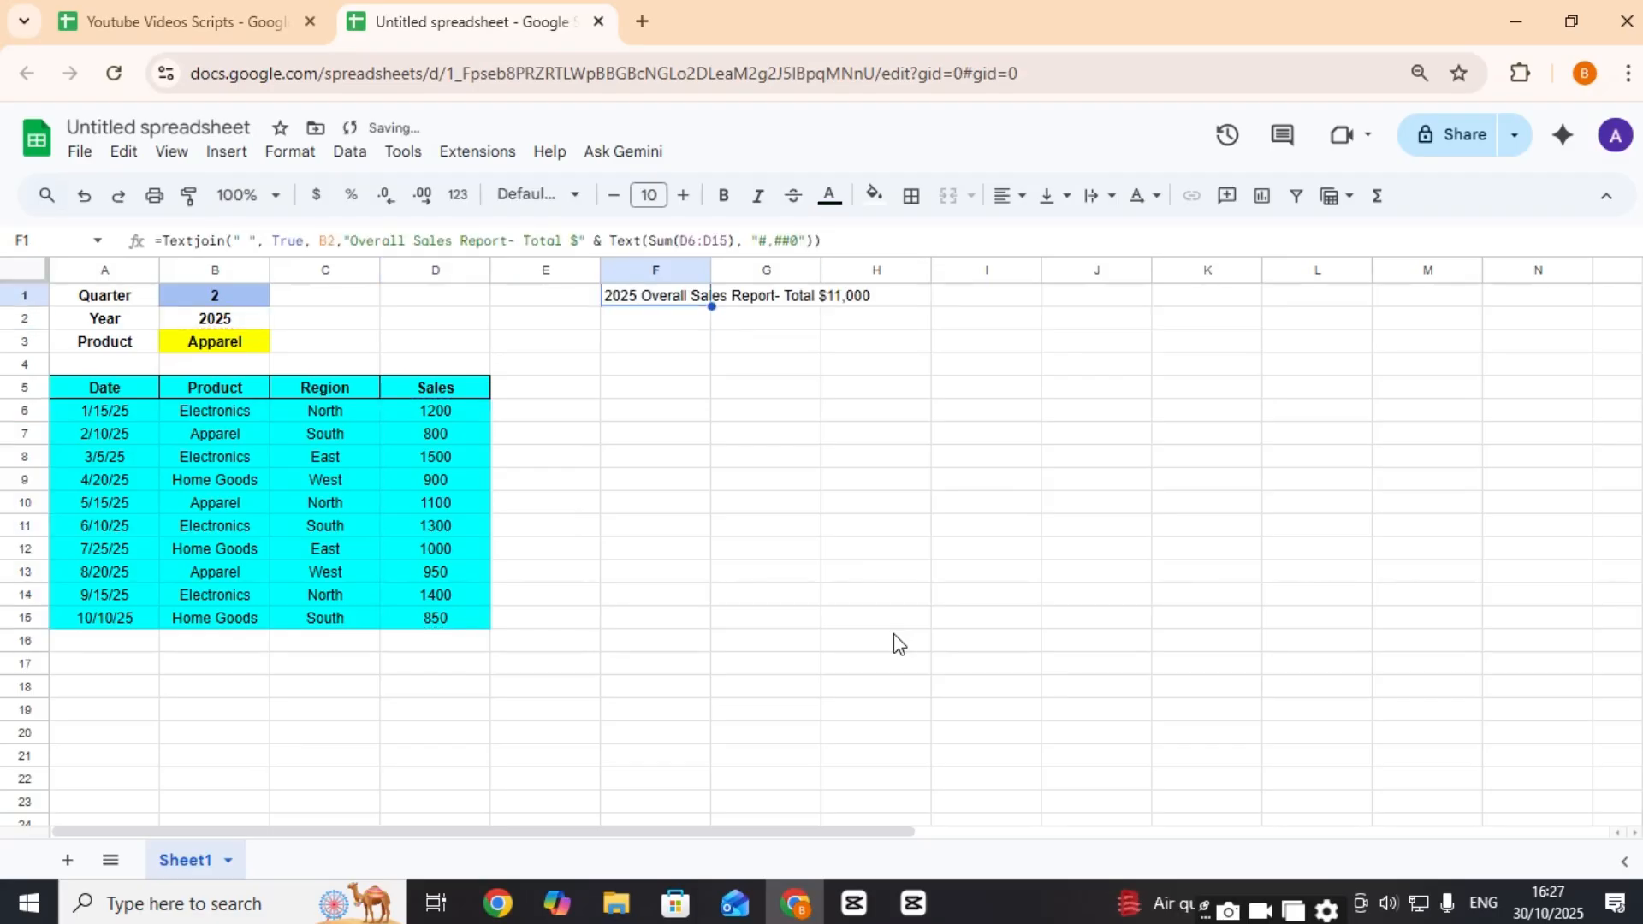
{"action": "key", "text": "ctrl+b"}
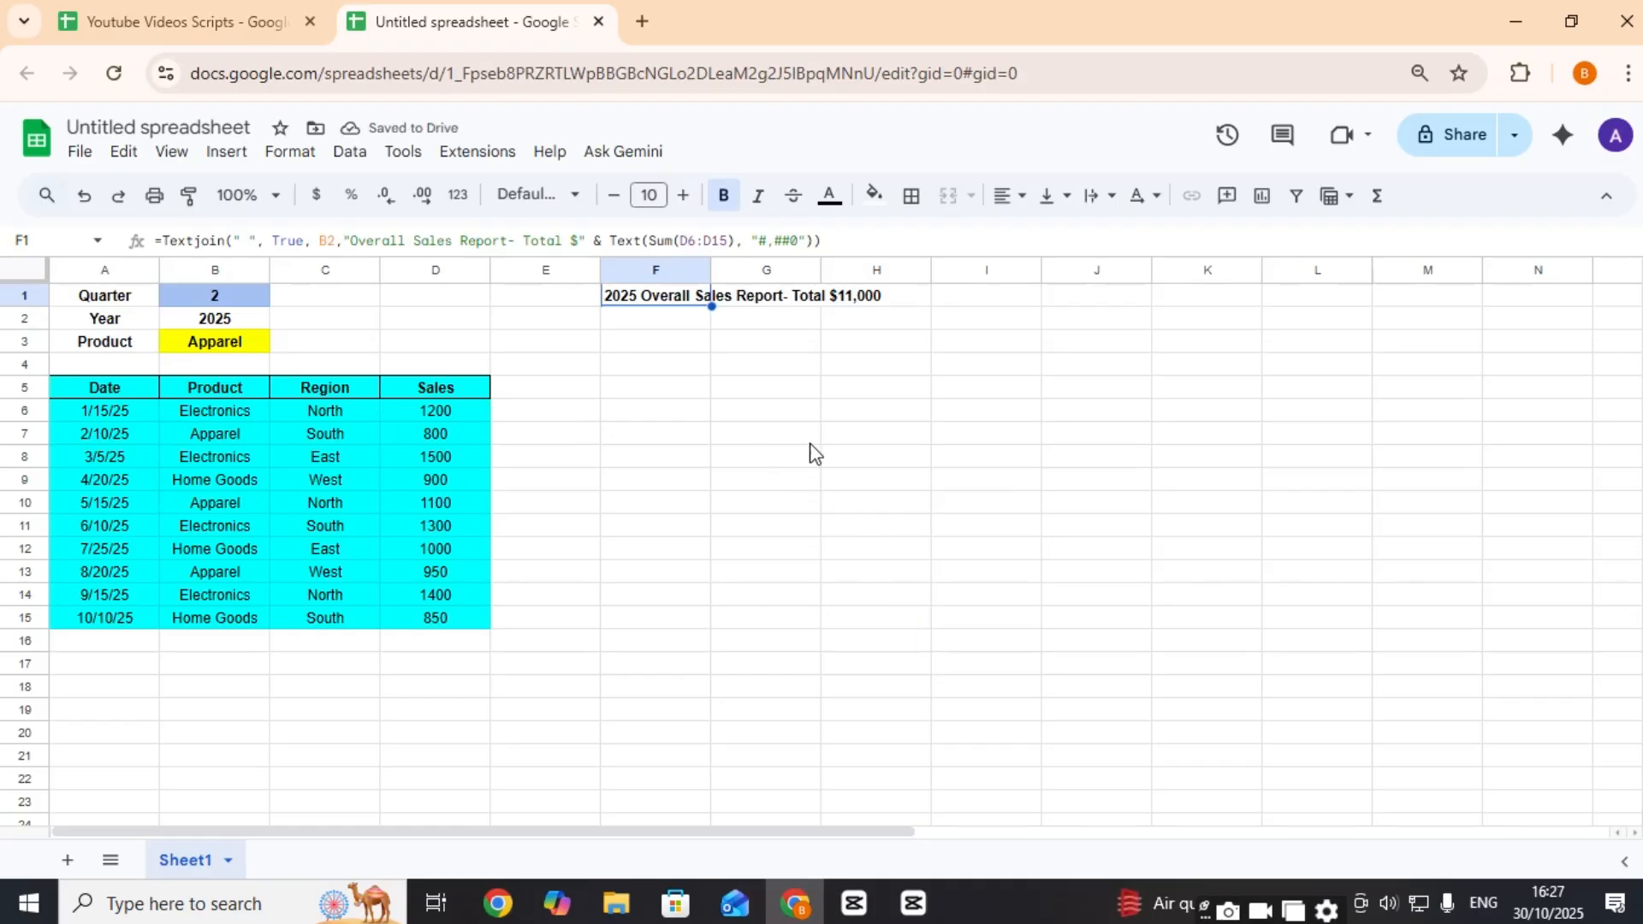
Step: Try different blue fill colours on cell F1
{"action": "left_click", "coordinate": [874, 197]}
{"action": "left_click", "coordinate": [1017, 295]}
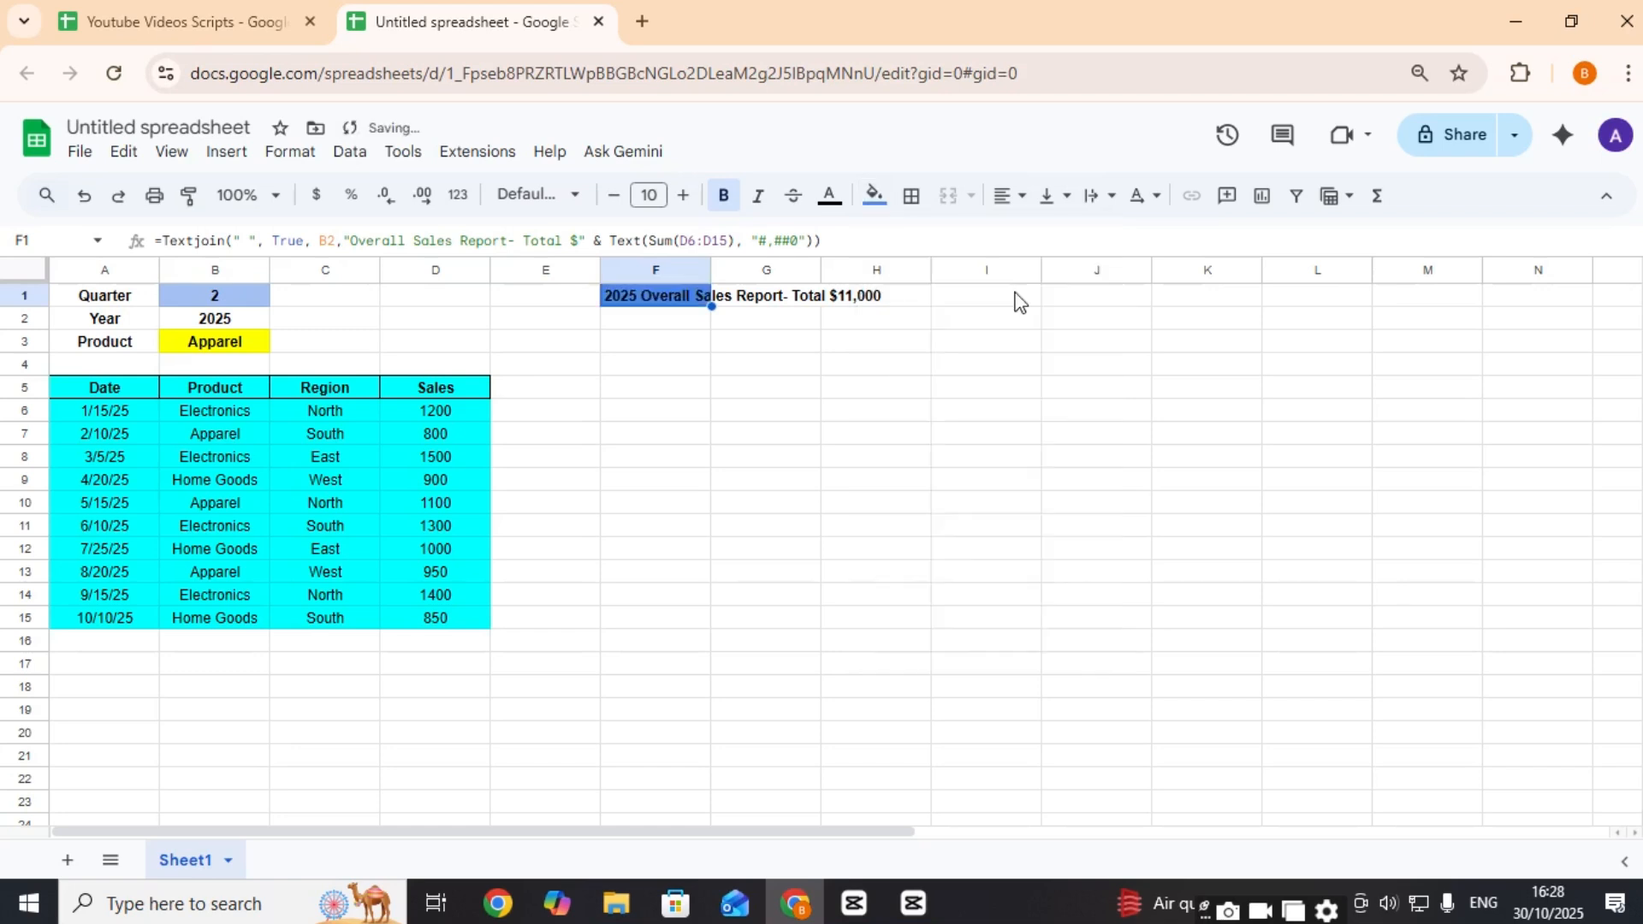
{"action": "left_click", "coordinate": [873, 198]}
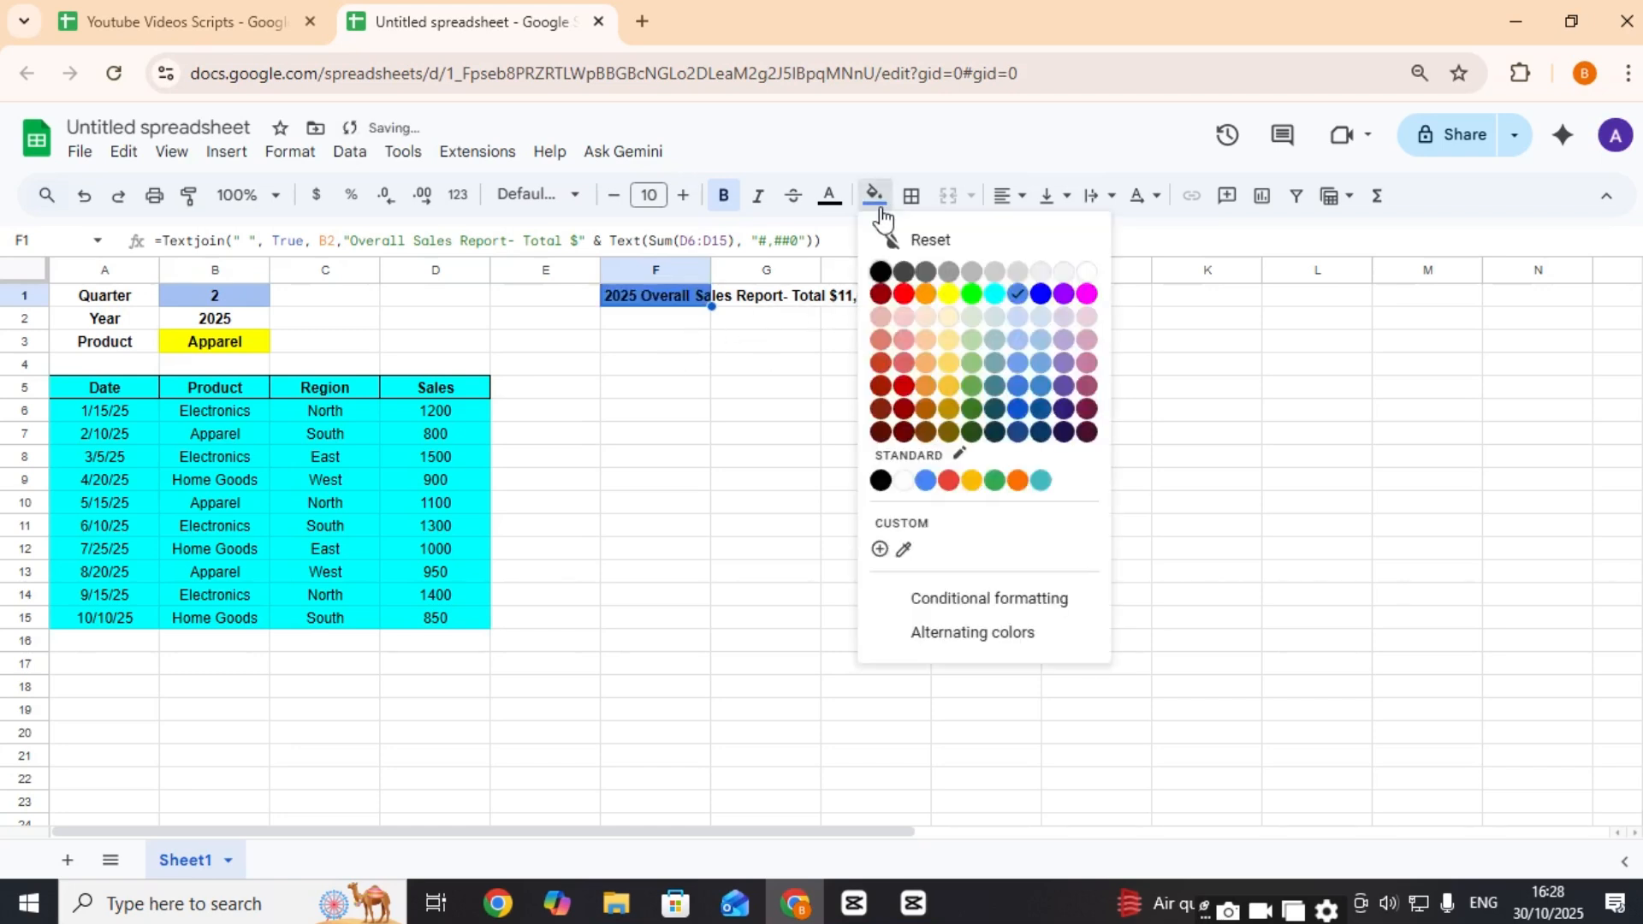
{"action": "left_click", "coordinate": [1019, 362]}
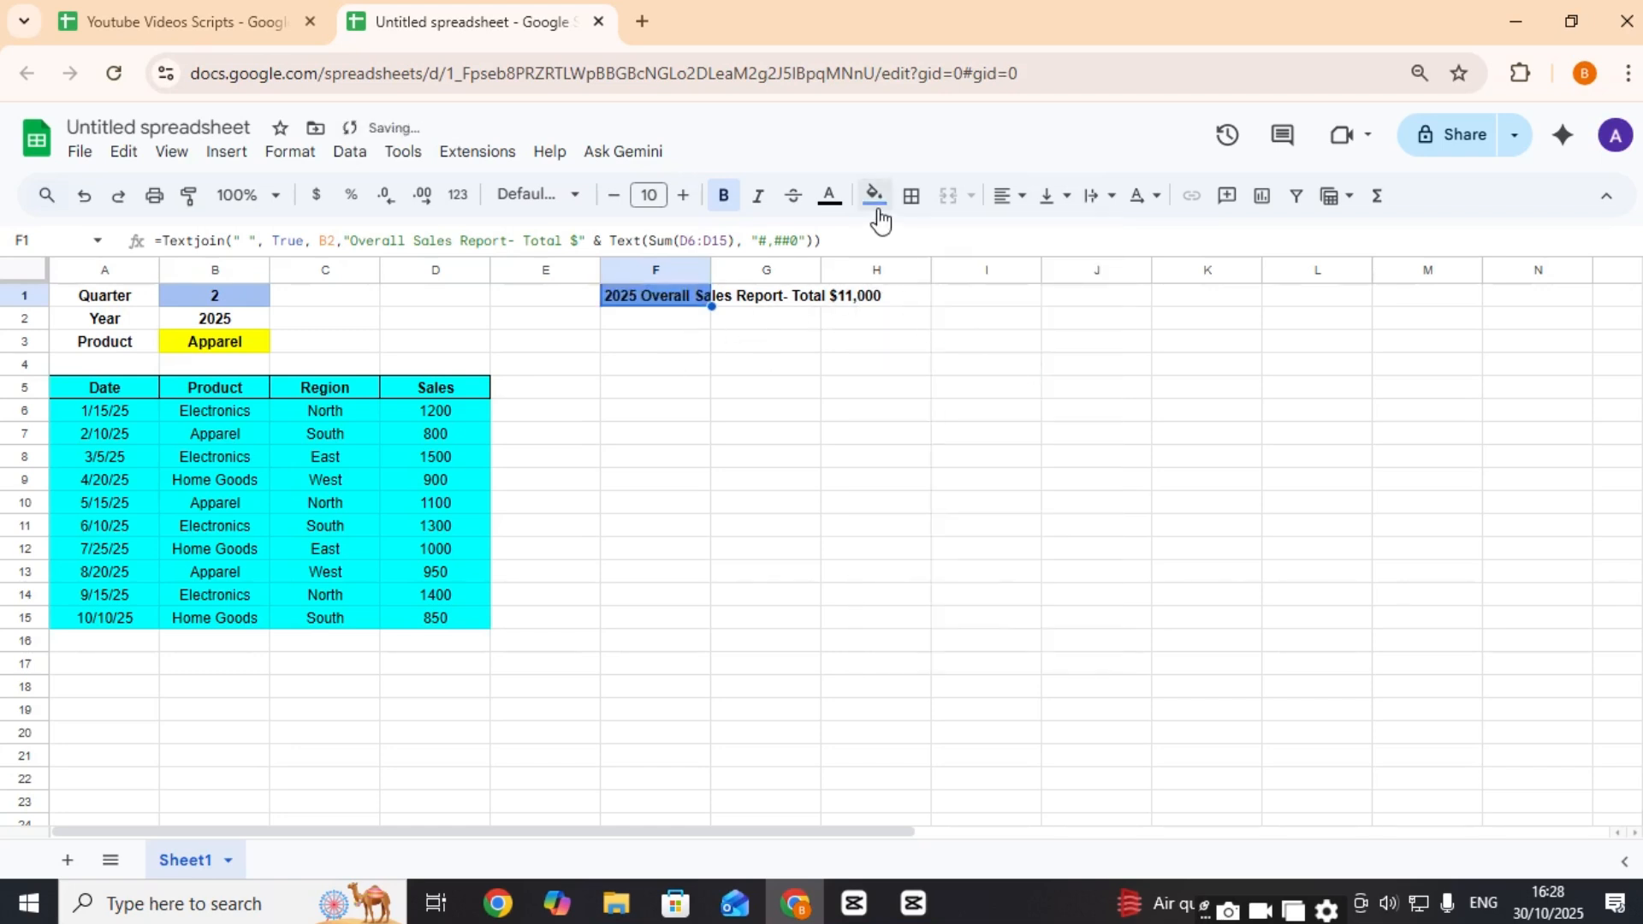
{"action": "left_click", "coordinate": [874, 197]}
{"action": "left_click", "coordinate": [1017, 339]}
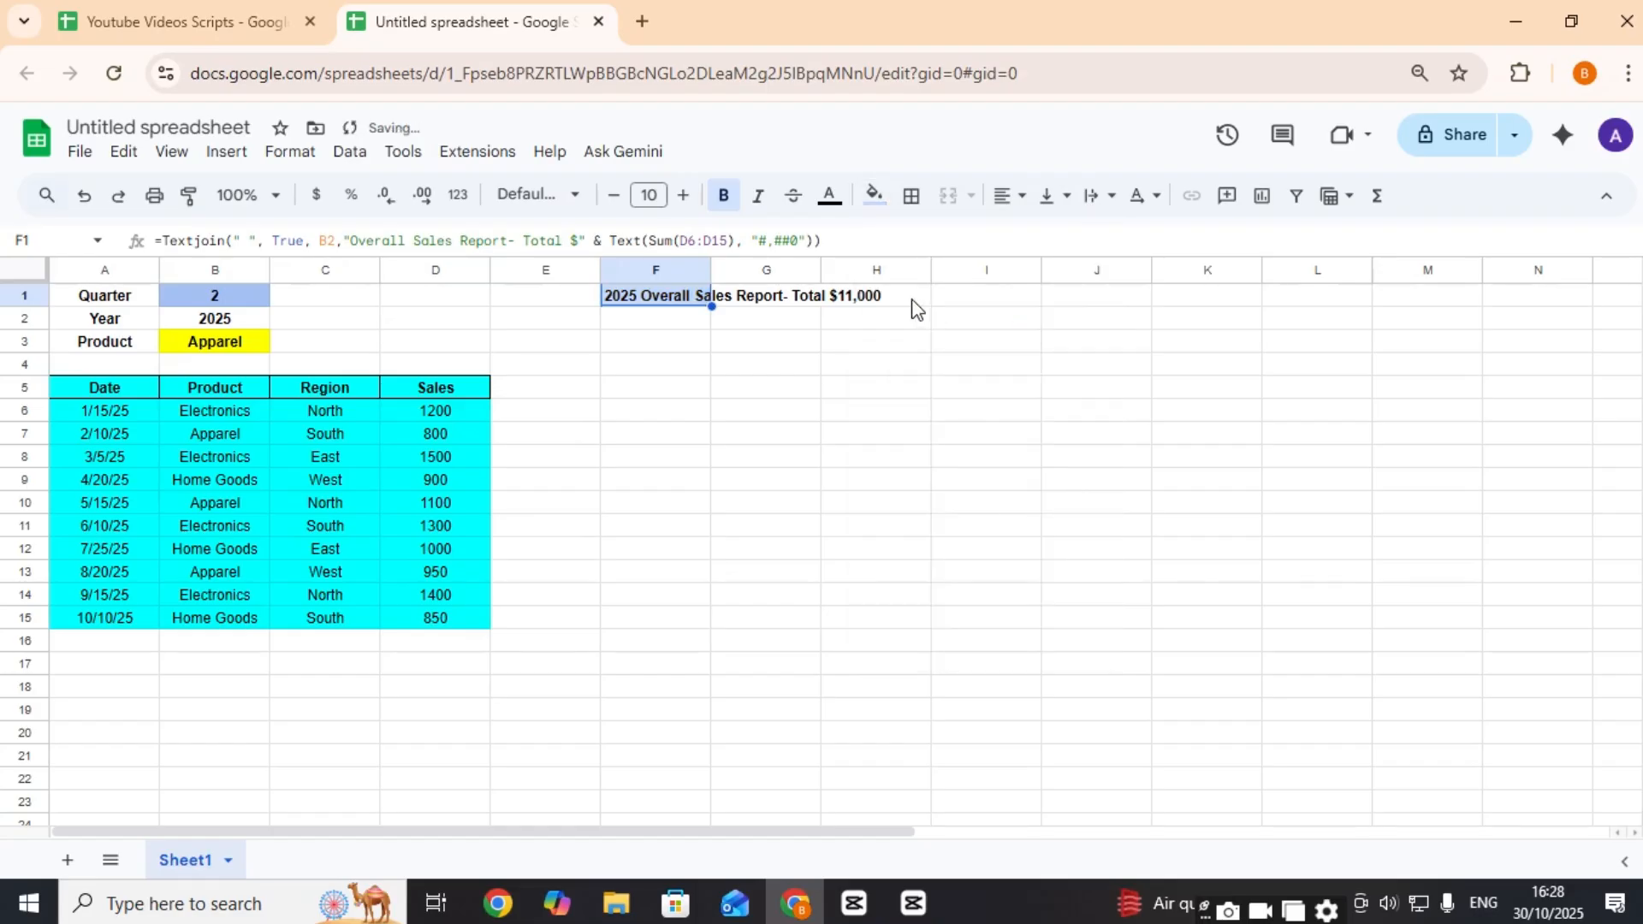
Step: Fill the title range F1:H1 with light blue
{"action": "left_click", "coordinate": [869, 304], "text": "shift"}
{"action": "left_click", "coordinate": [874, 197]}
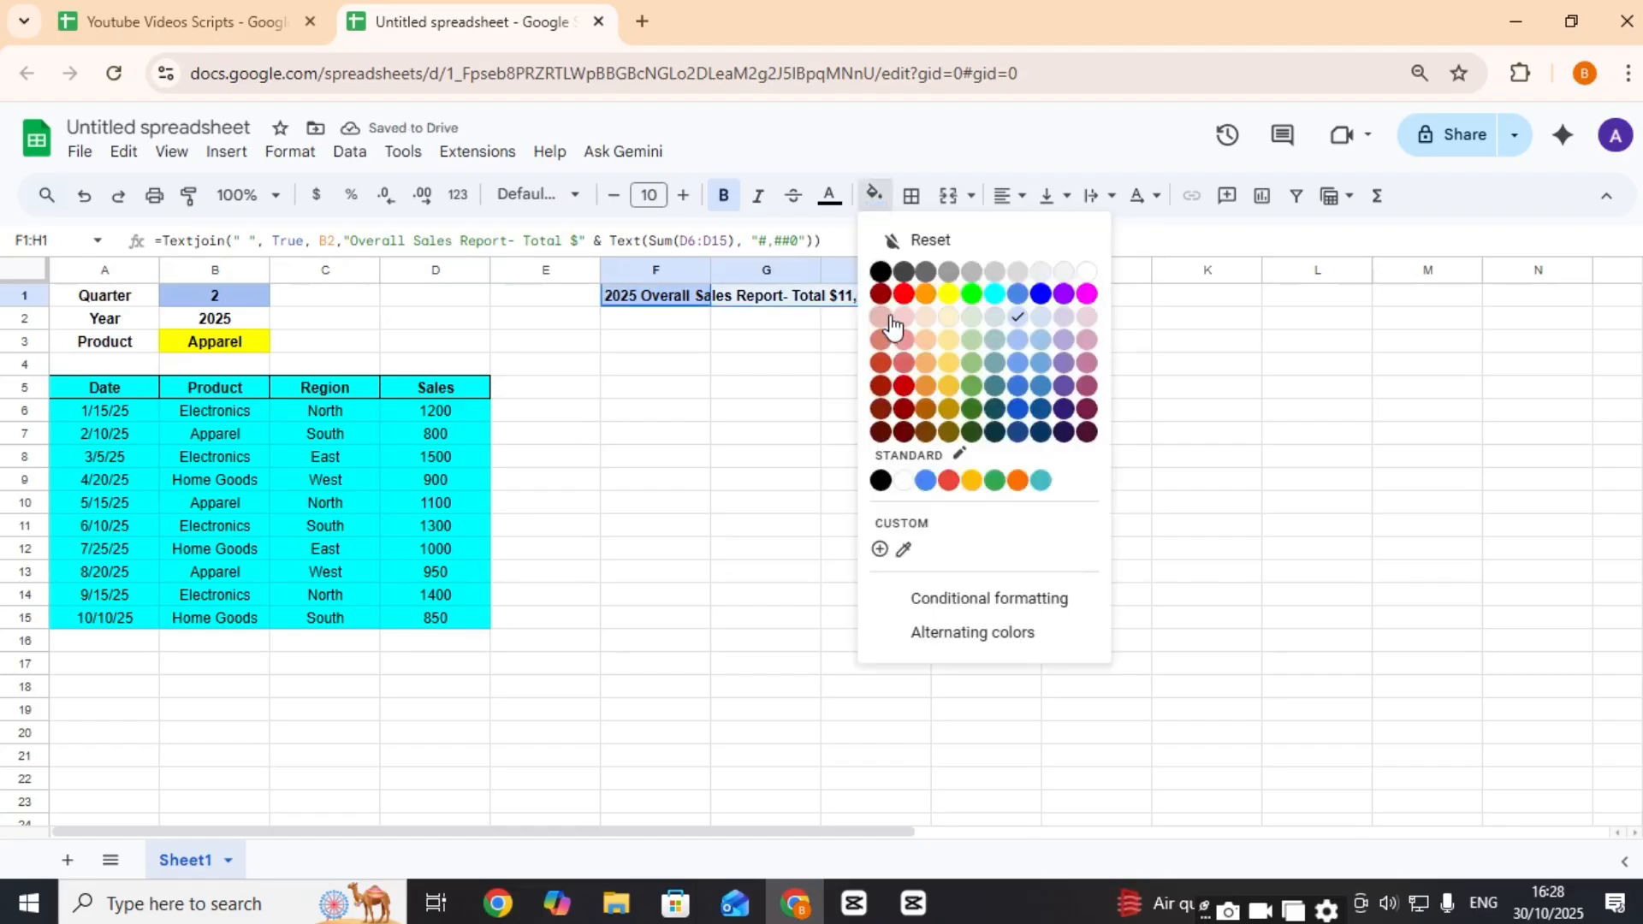
{"action": "left_click", "coordinate": [1024, 330]}
{"action": "left_click", "coordinate": [809, 392]}
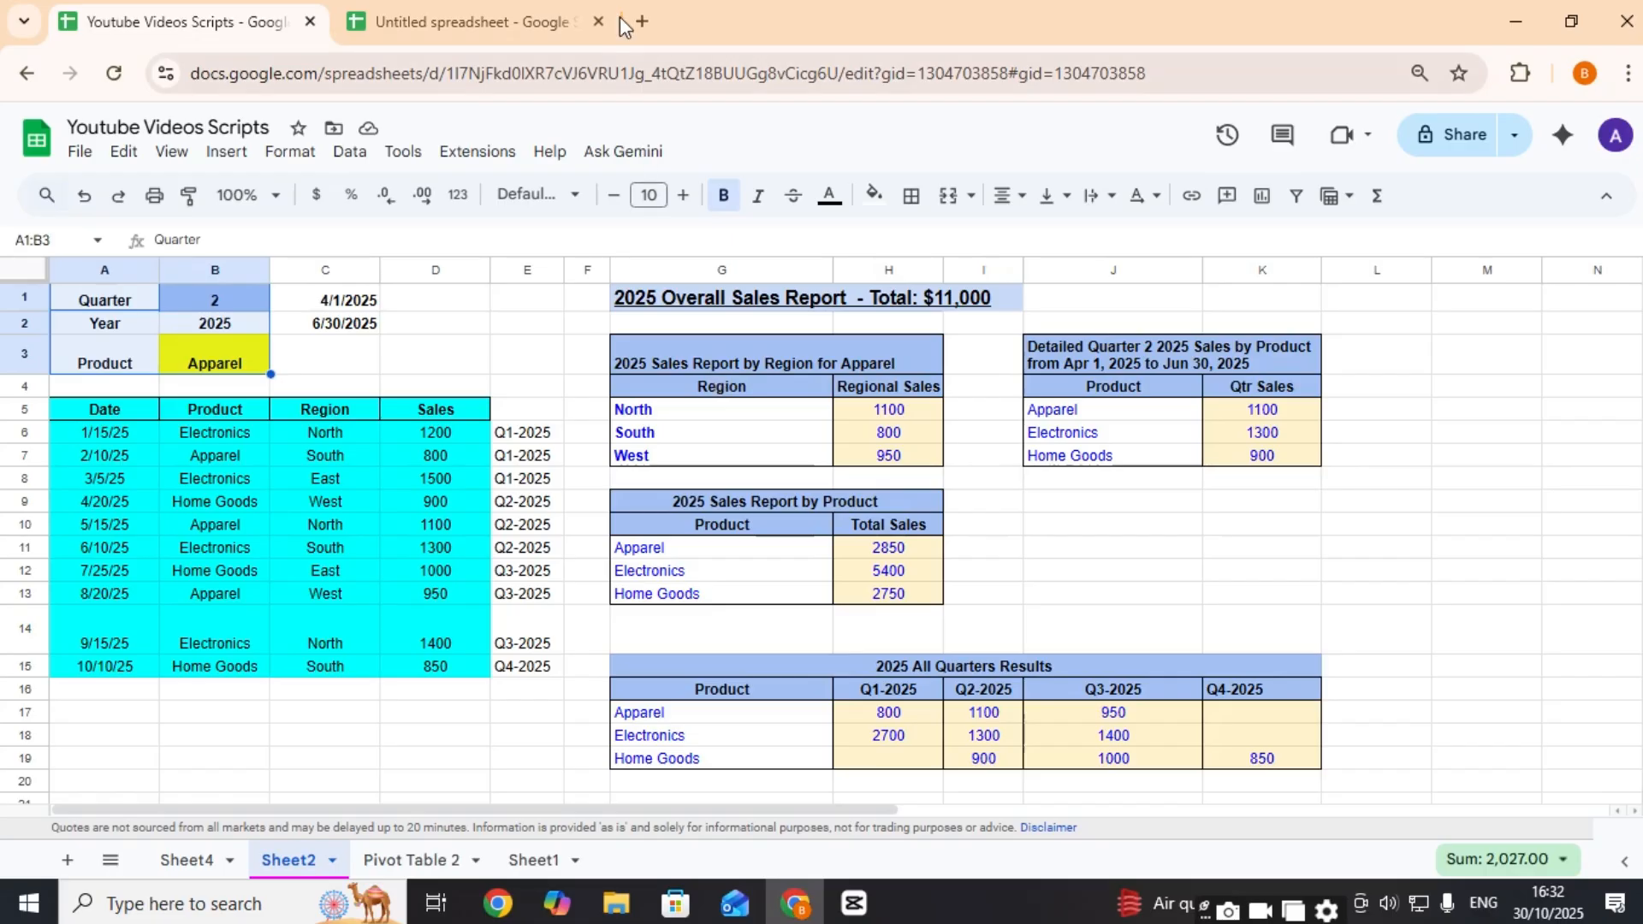
Step: In cell F3 of the untitled spreadsheet, start a concatenation formula with the year in B2
{"action": "left_click", "coordinate": [513, 19]}
{"action": "key", "text": "Left"}
{"action": "key", "text": "Up"}
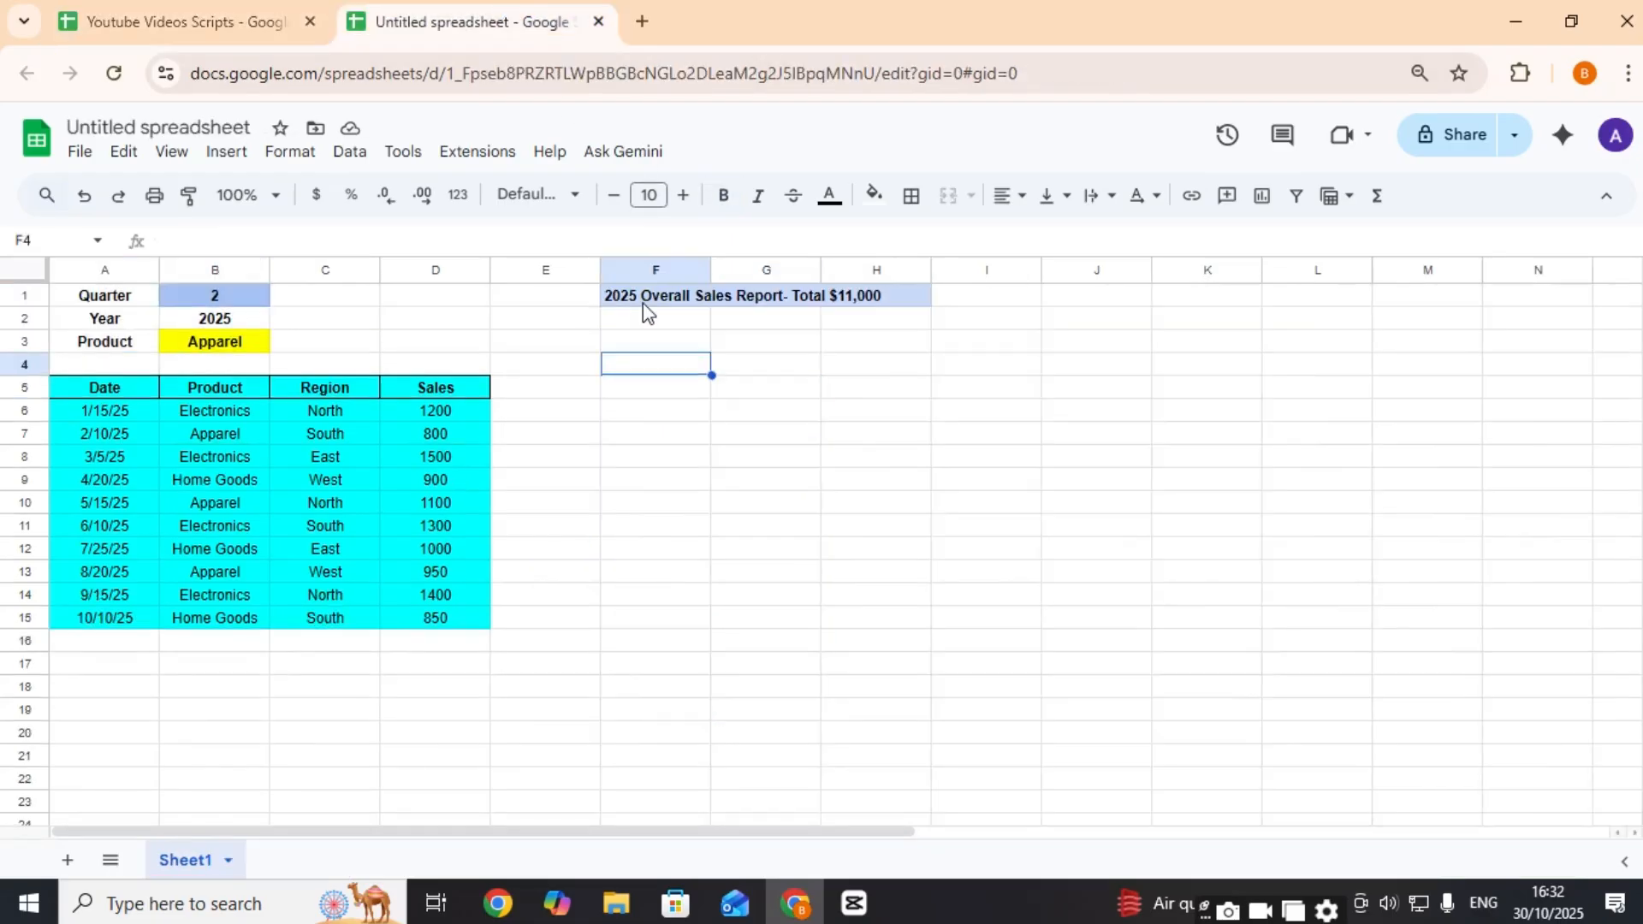
{"action": "key", "text": "Up"}
{"action": "type", "text": "="}
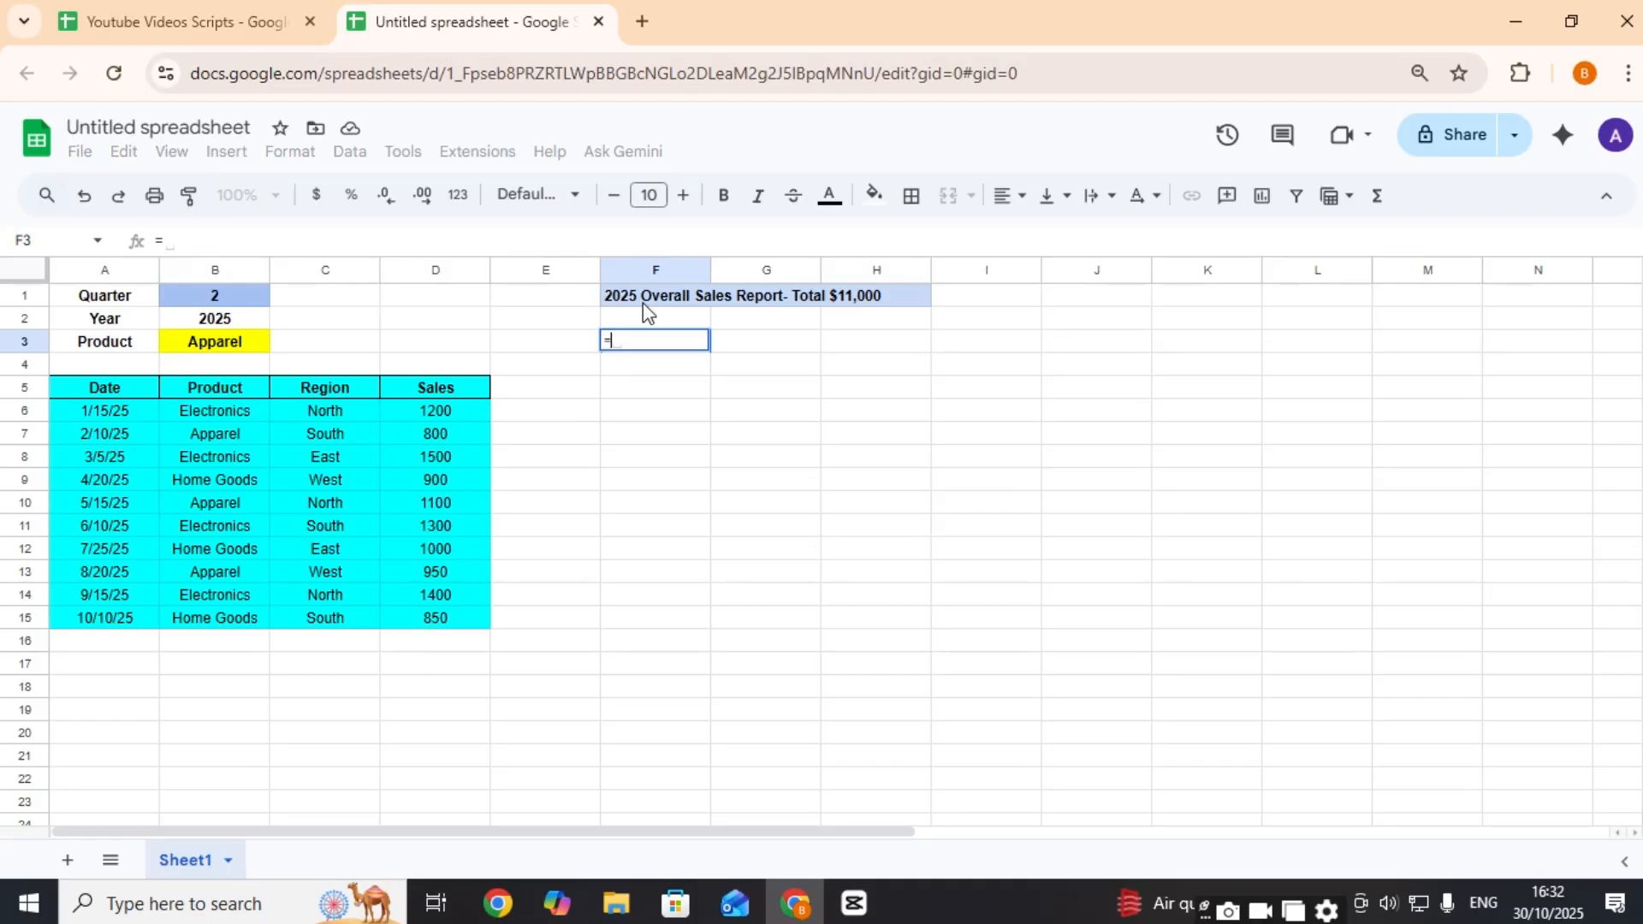
{"action": "left_click", "coordinate": [195, 320]}
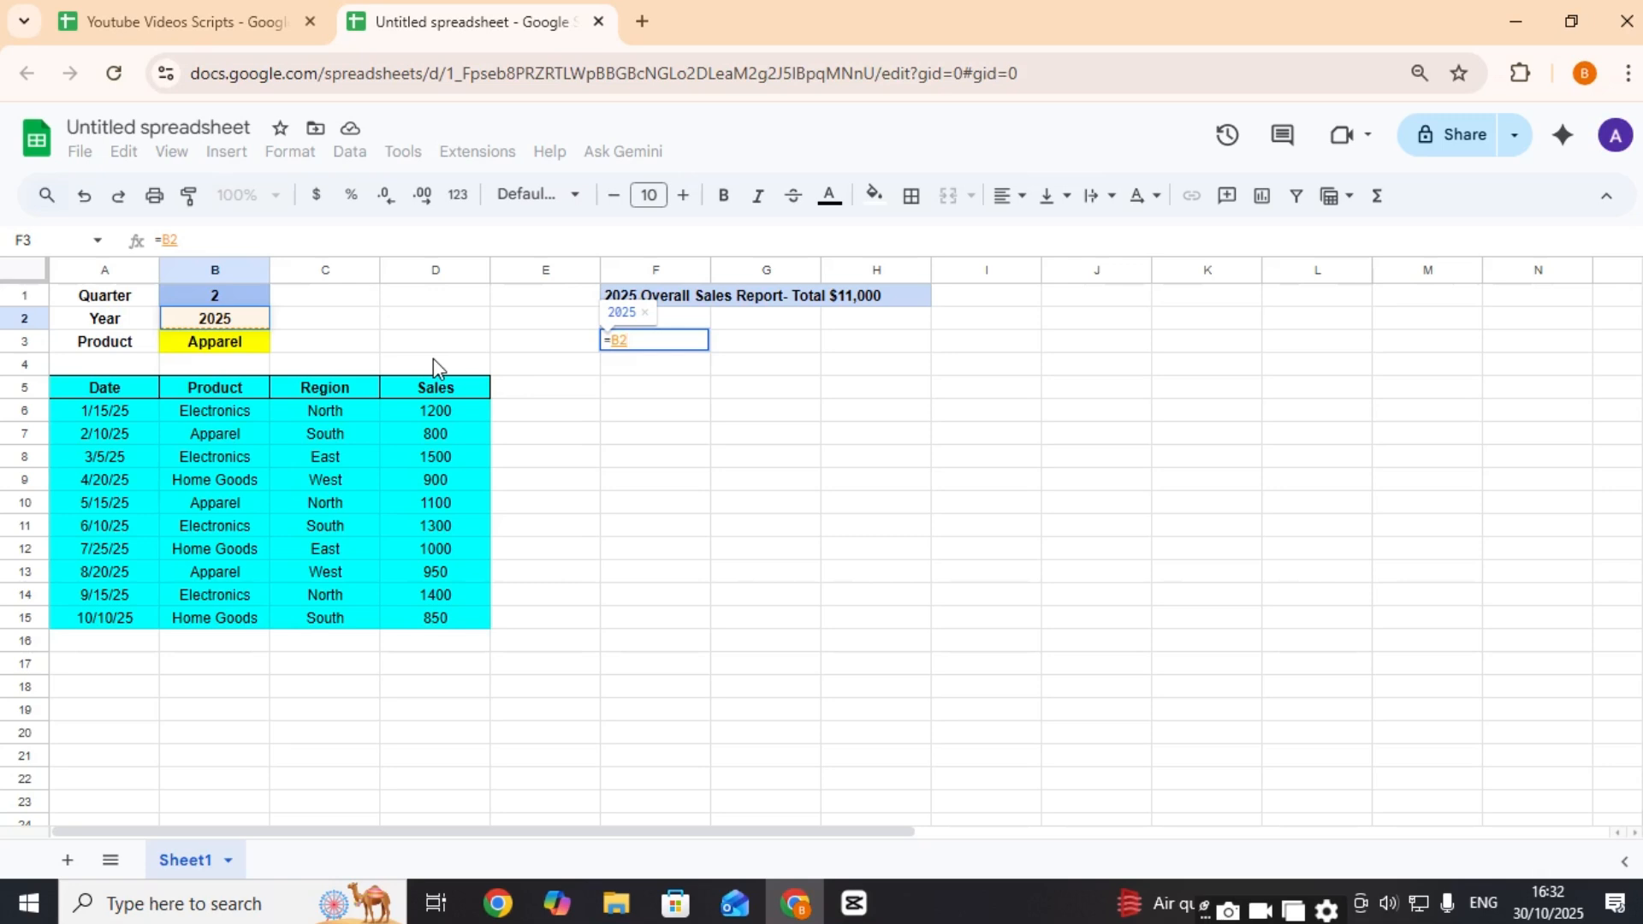
{"action": "type", "text": "& "}
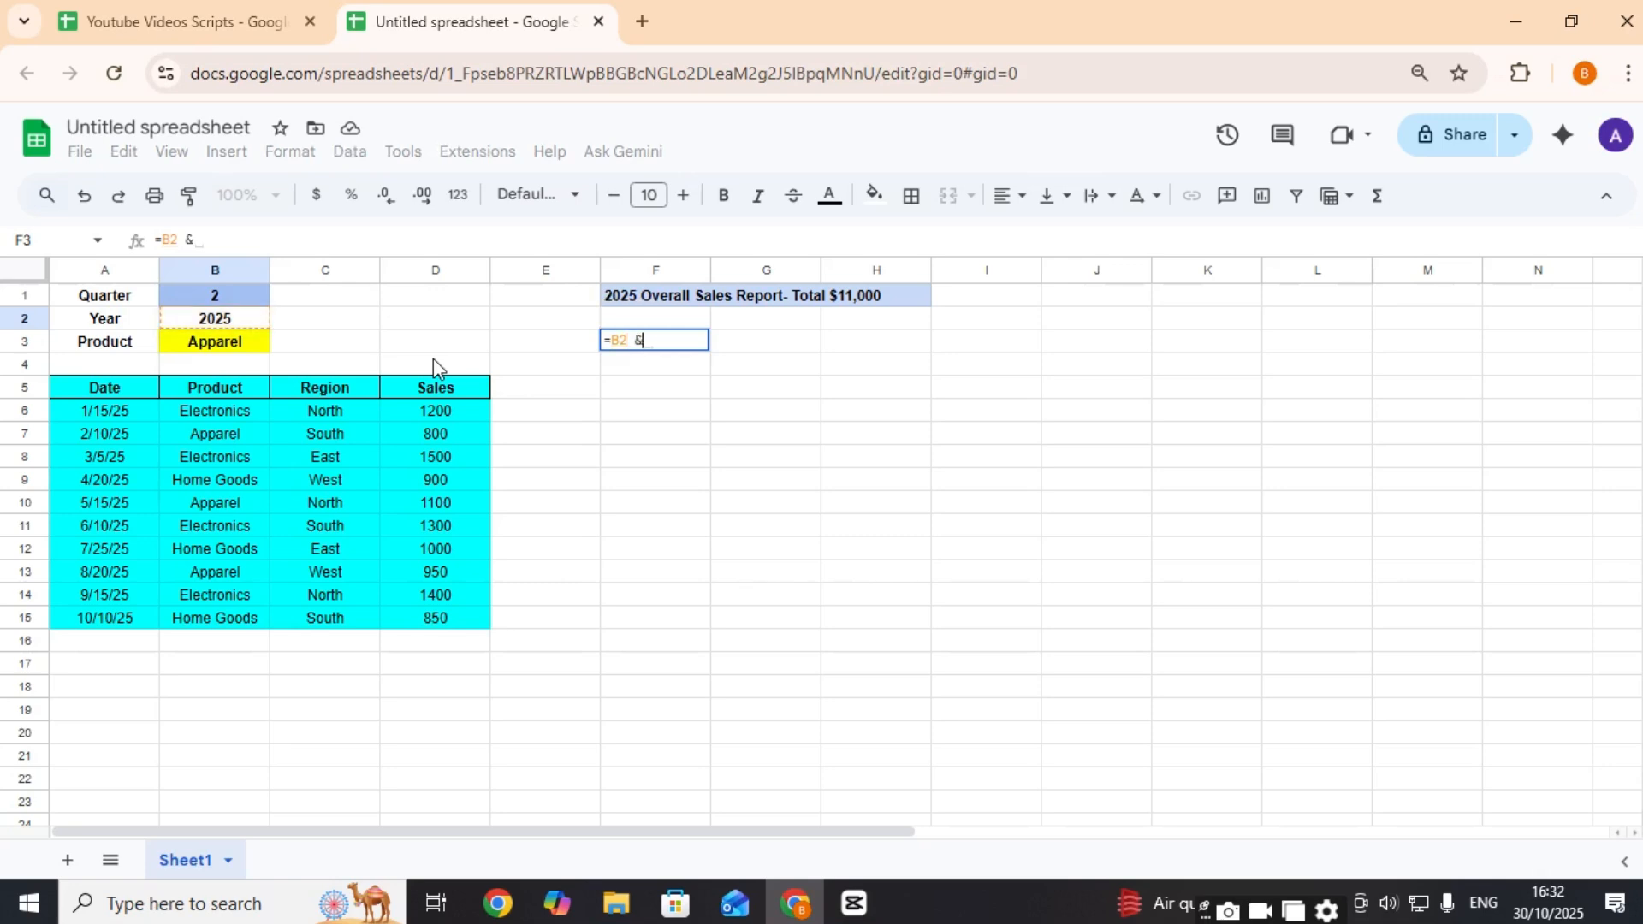
Step: Continue the F3 formula with the text "Sales Report By Region For" followed by another & operator
{"action": "type", "text": "\"Sales"}
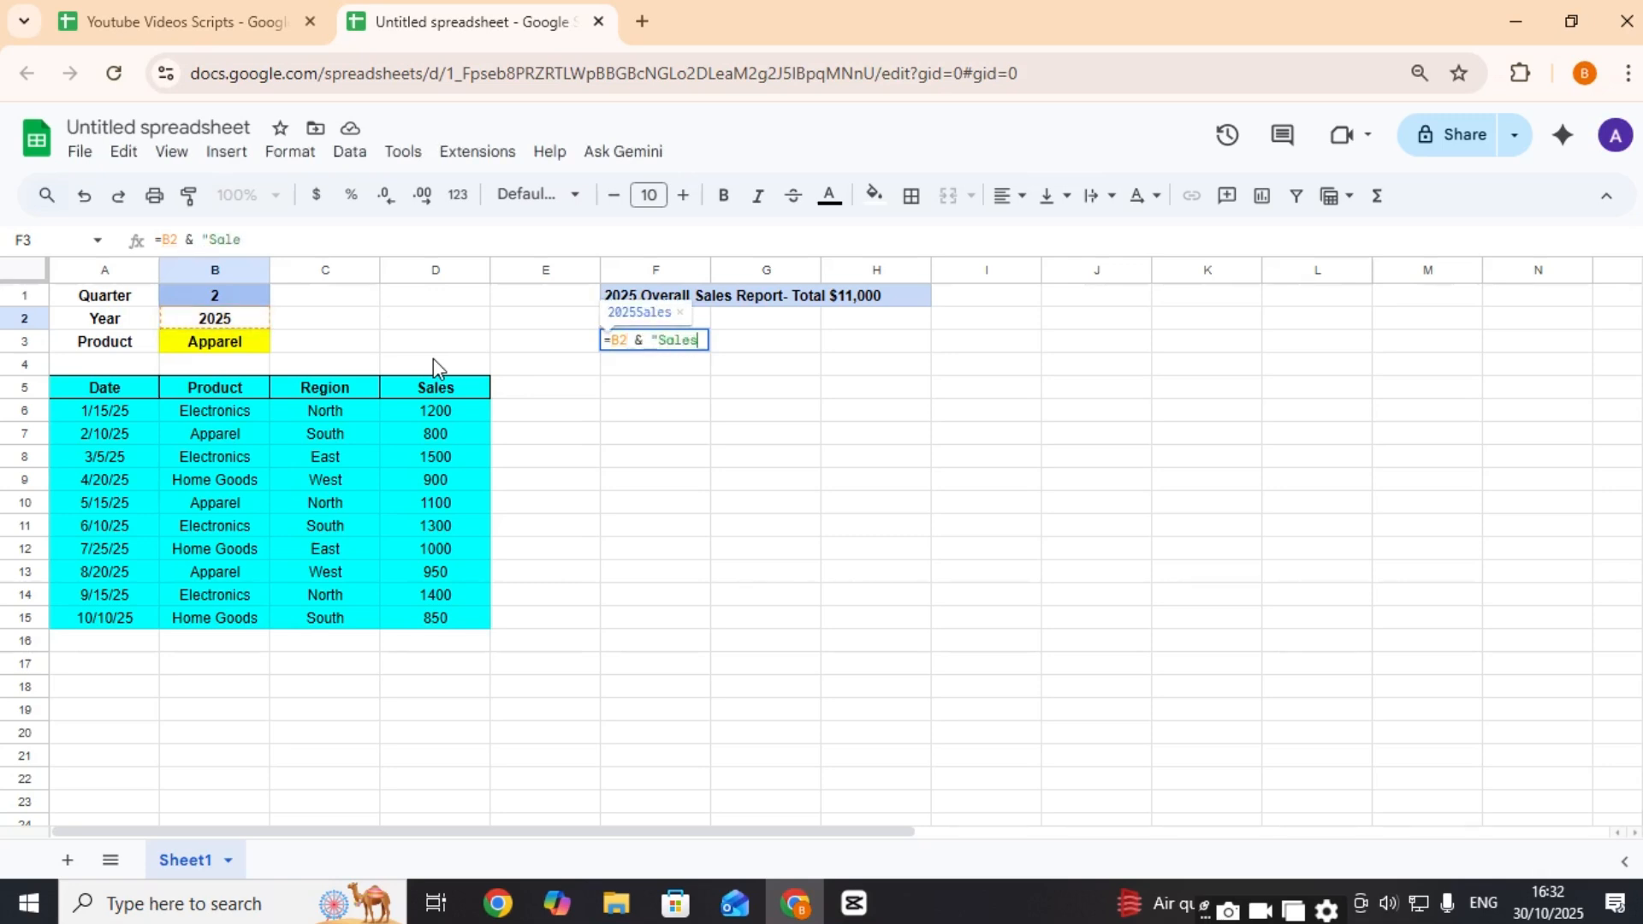
{"action": "type", "text": " Report By"}
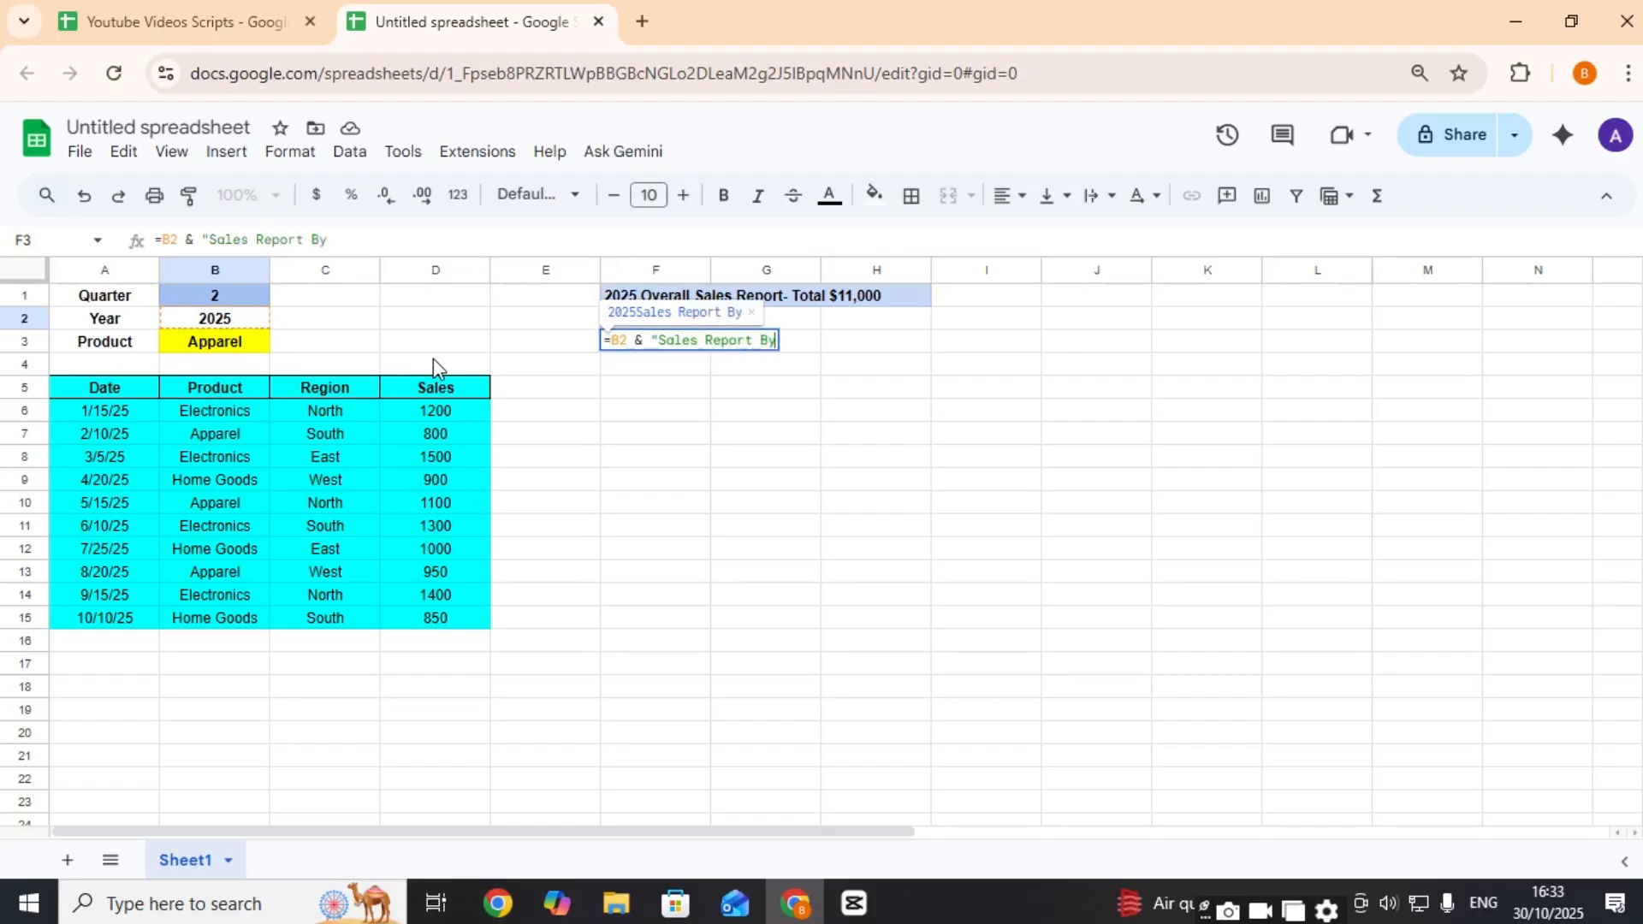
{"action": "type", "text": "Regio"}
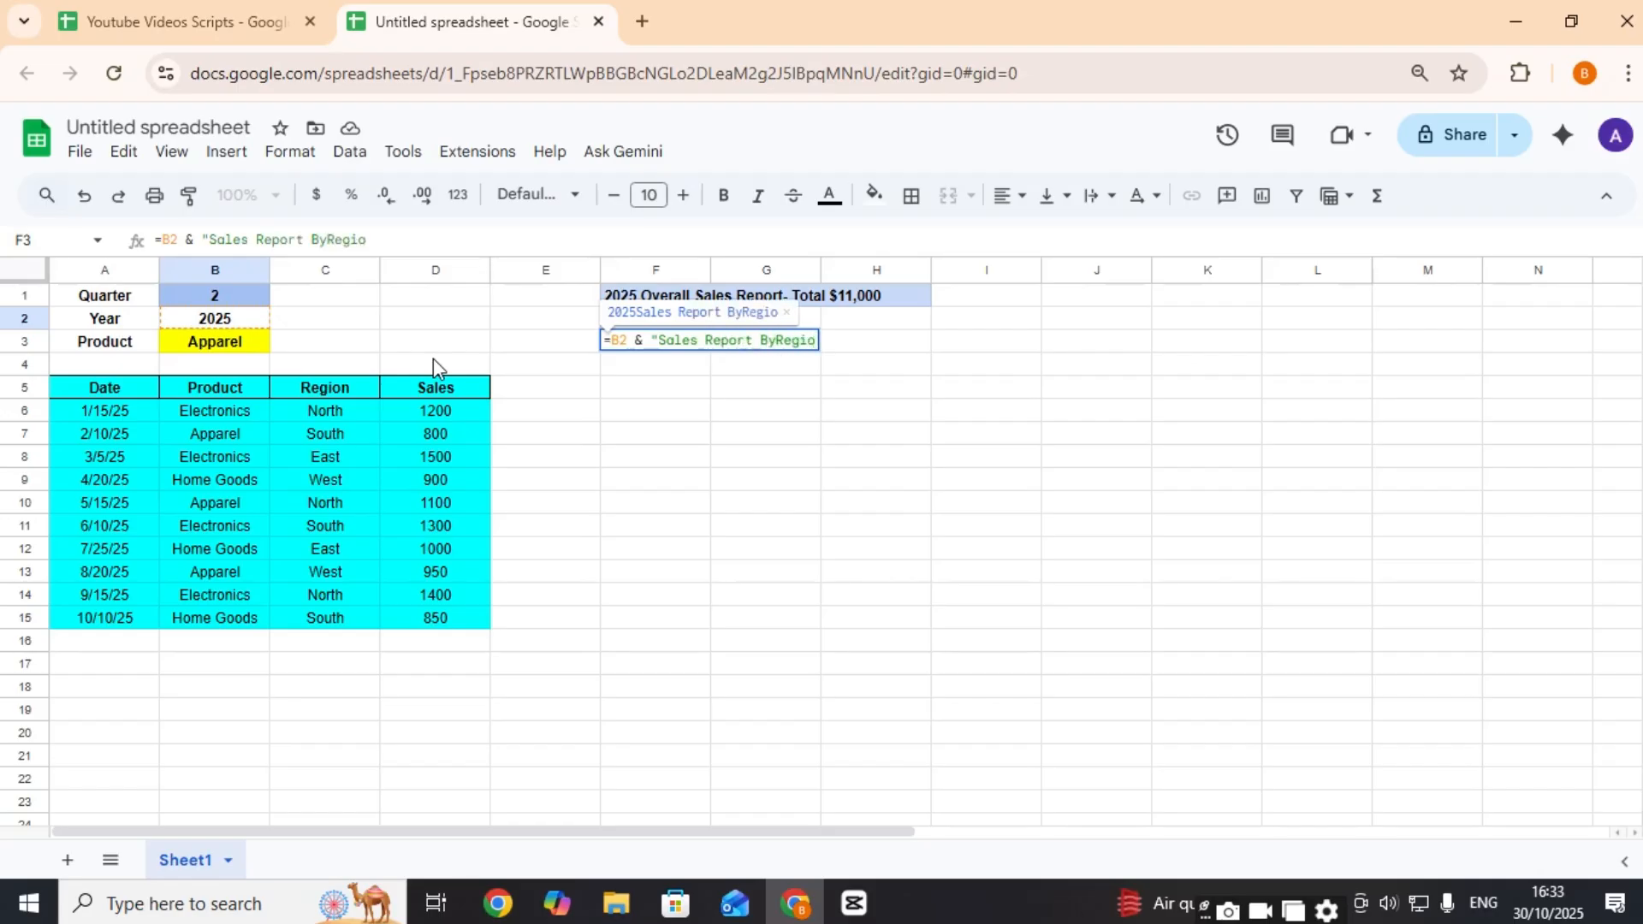
{"action": "type", "text": "n For"}
{"action": "key", "text": "Left"}
{"action": "key", "text": "Left"}
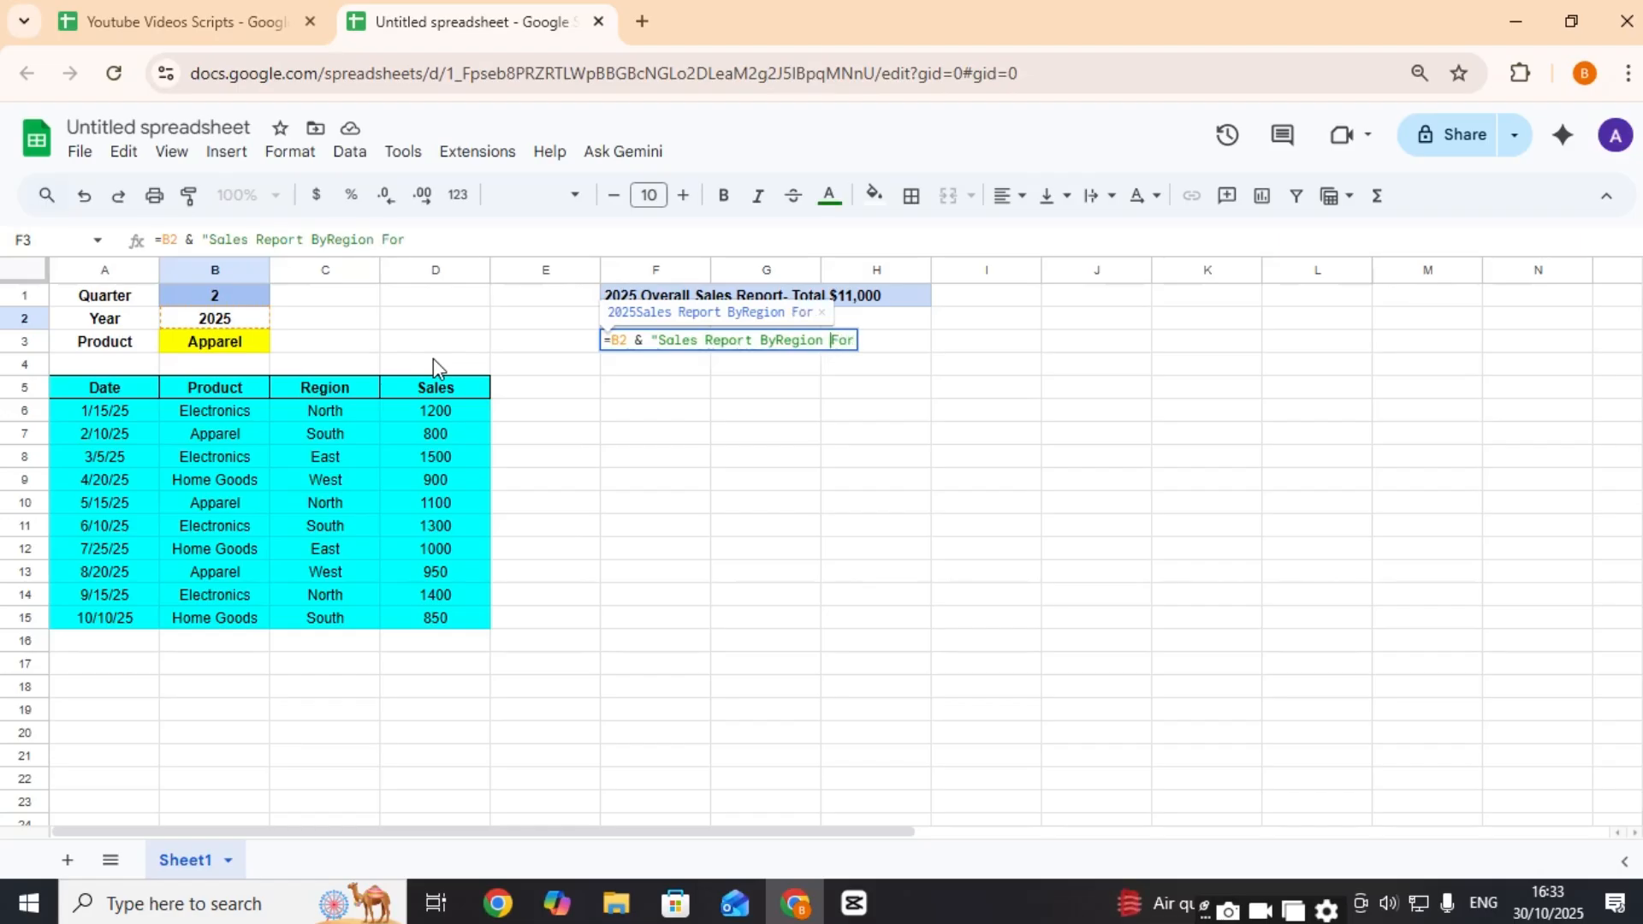
{"action": "type", "text": "For"}
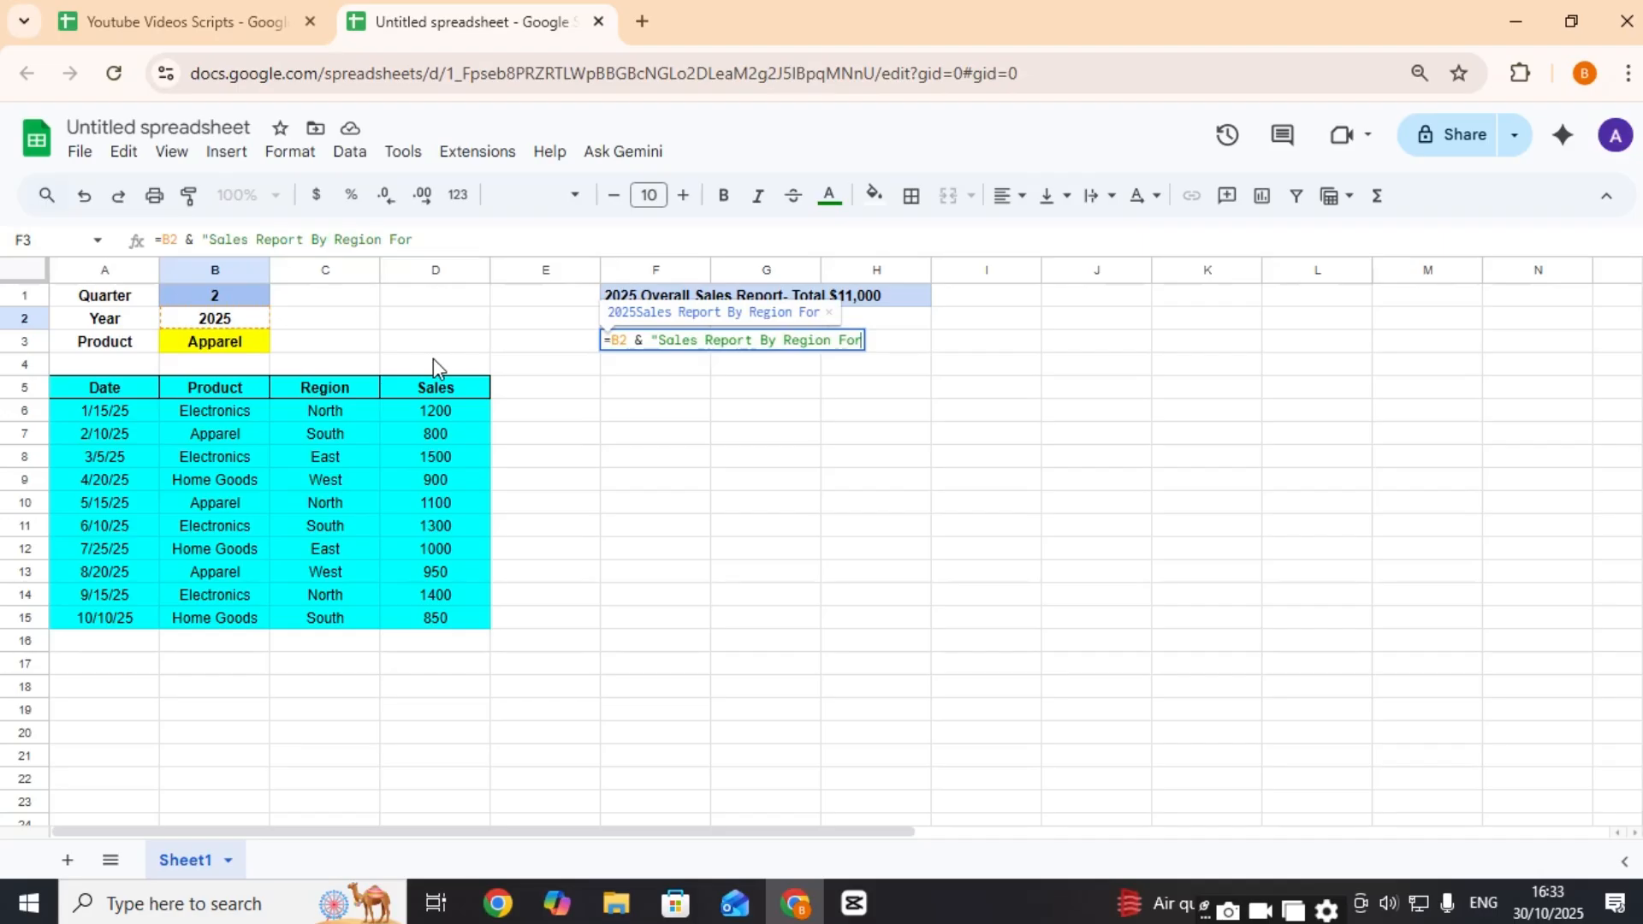
{"action": "type", "text": "\" &"}
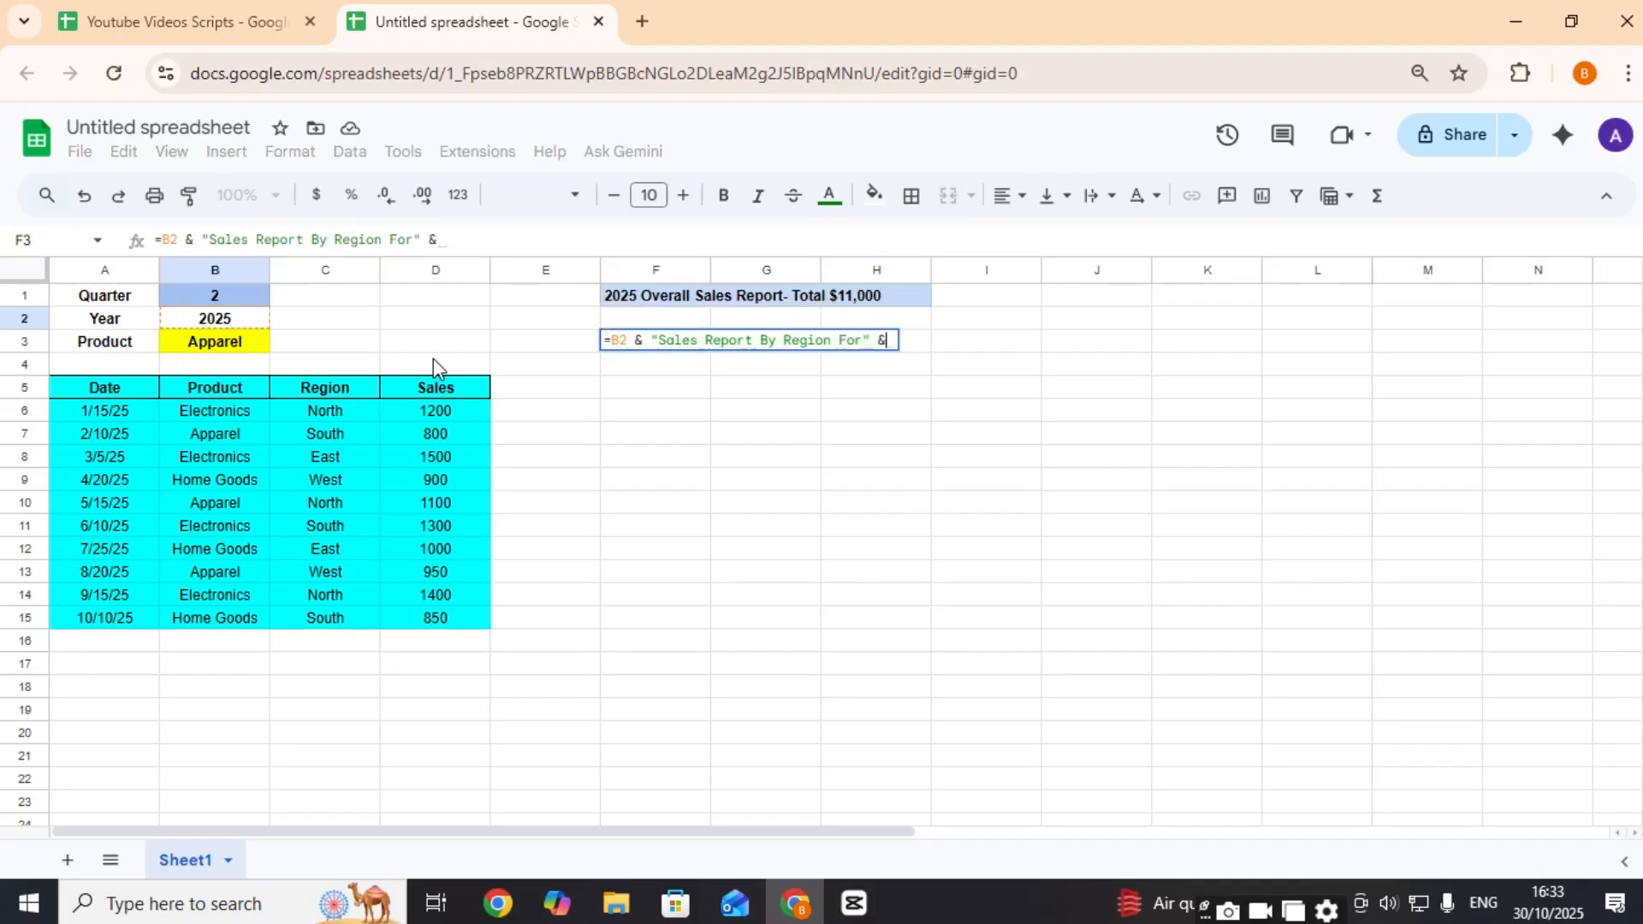
Step: Append an IF function to the F3 formula that tests whether product cell B3 equals ""
{"action": "type", "text": " if"}
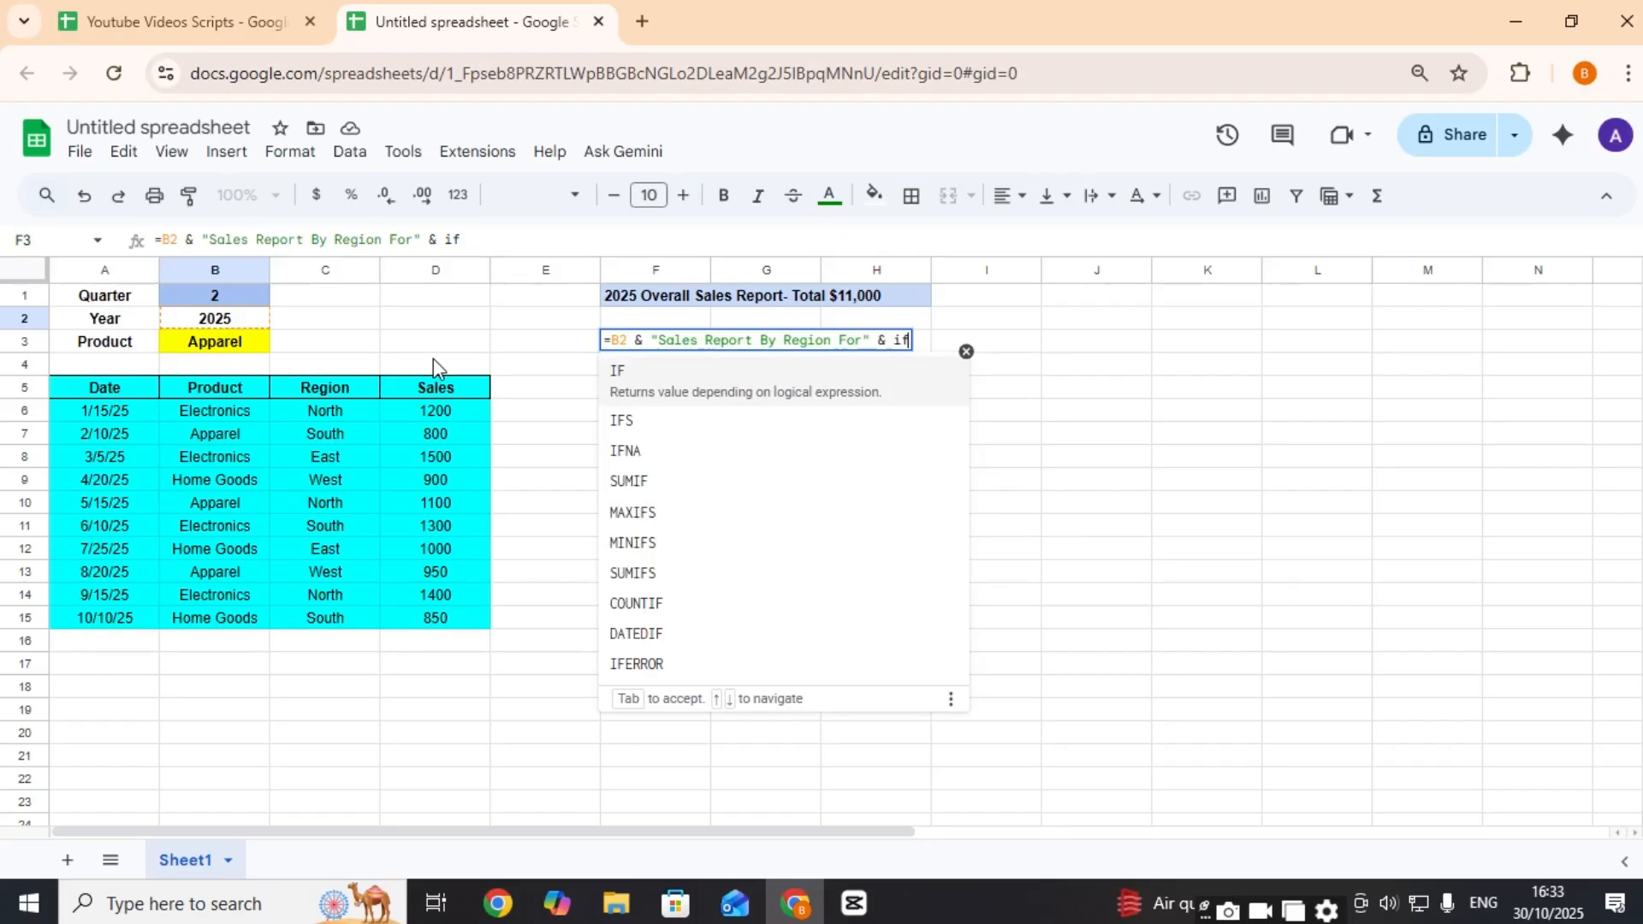
{"action": "type", "text": "("}
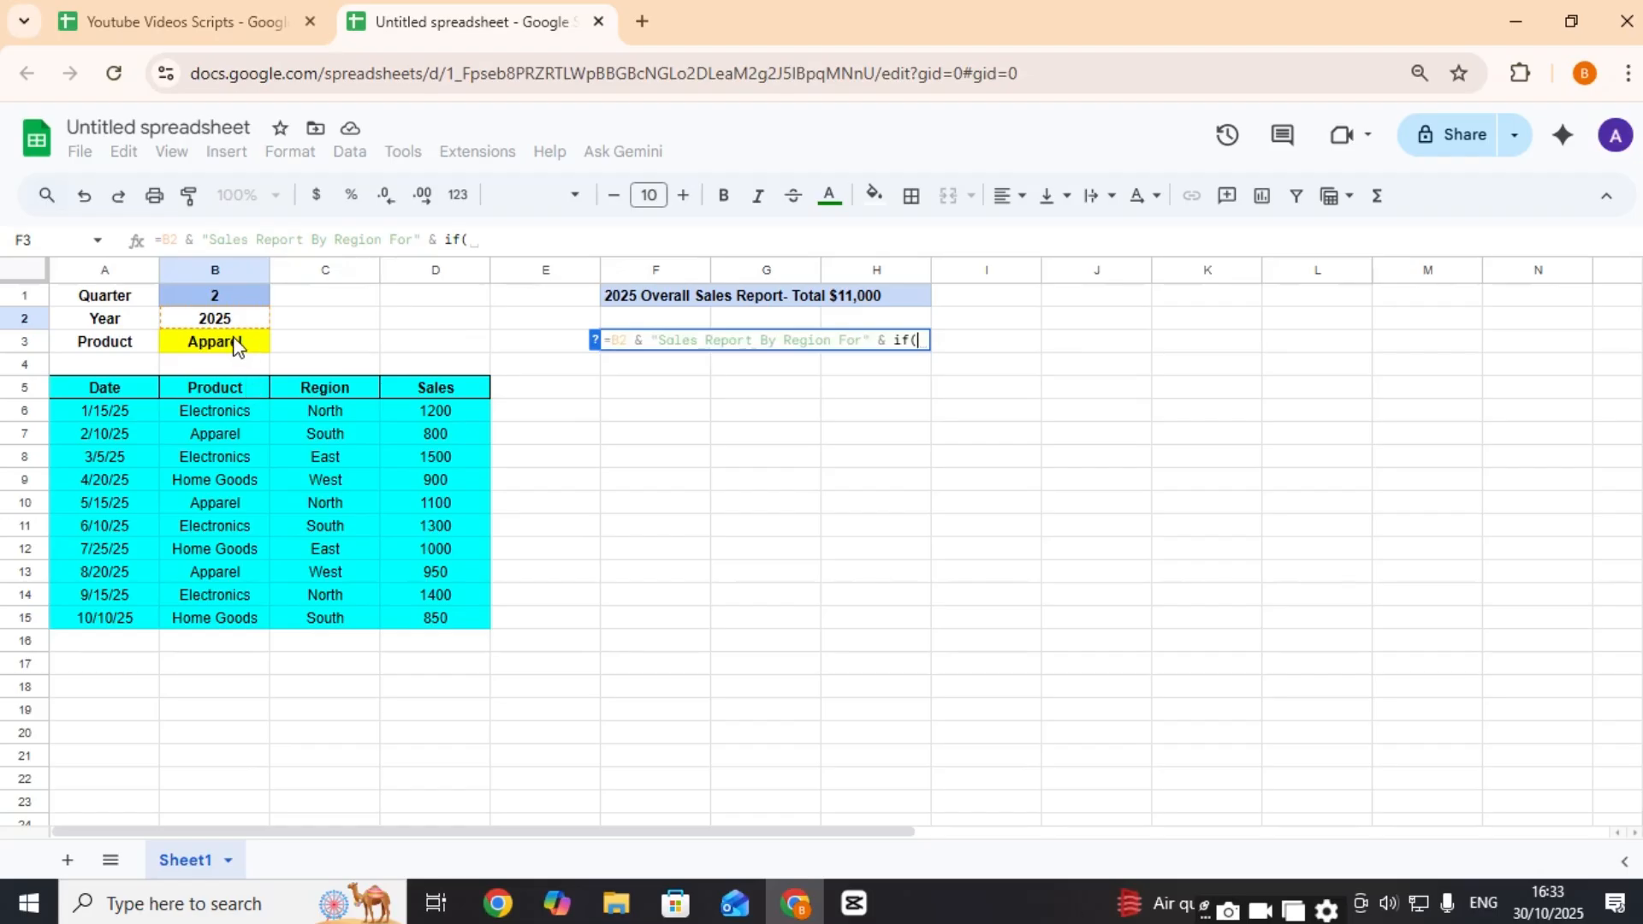
{"action": "type", "text": "b"}
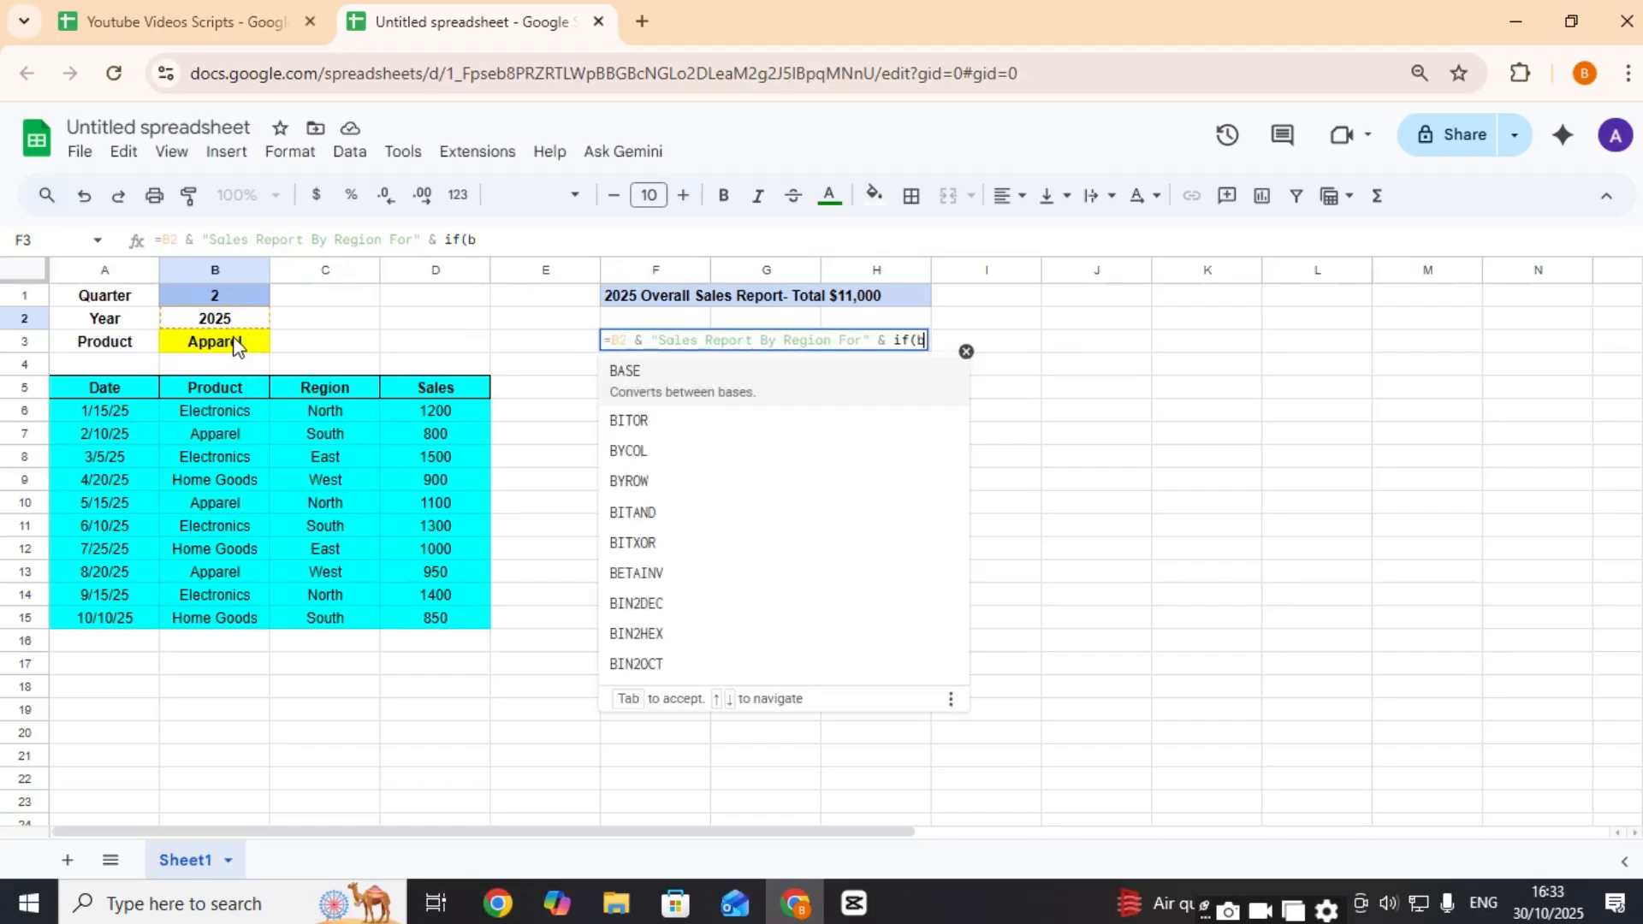
{"action": "type", "text": "3="}
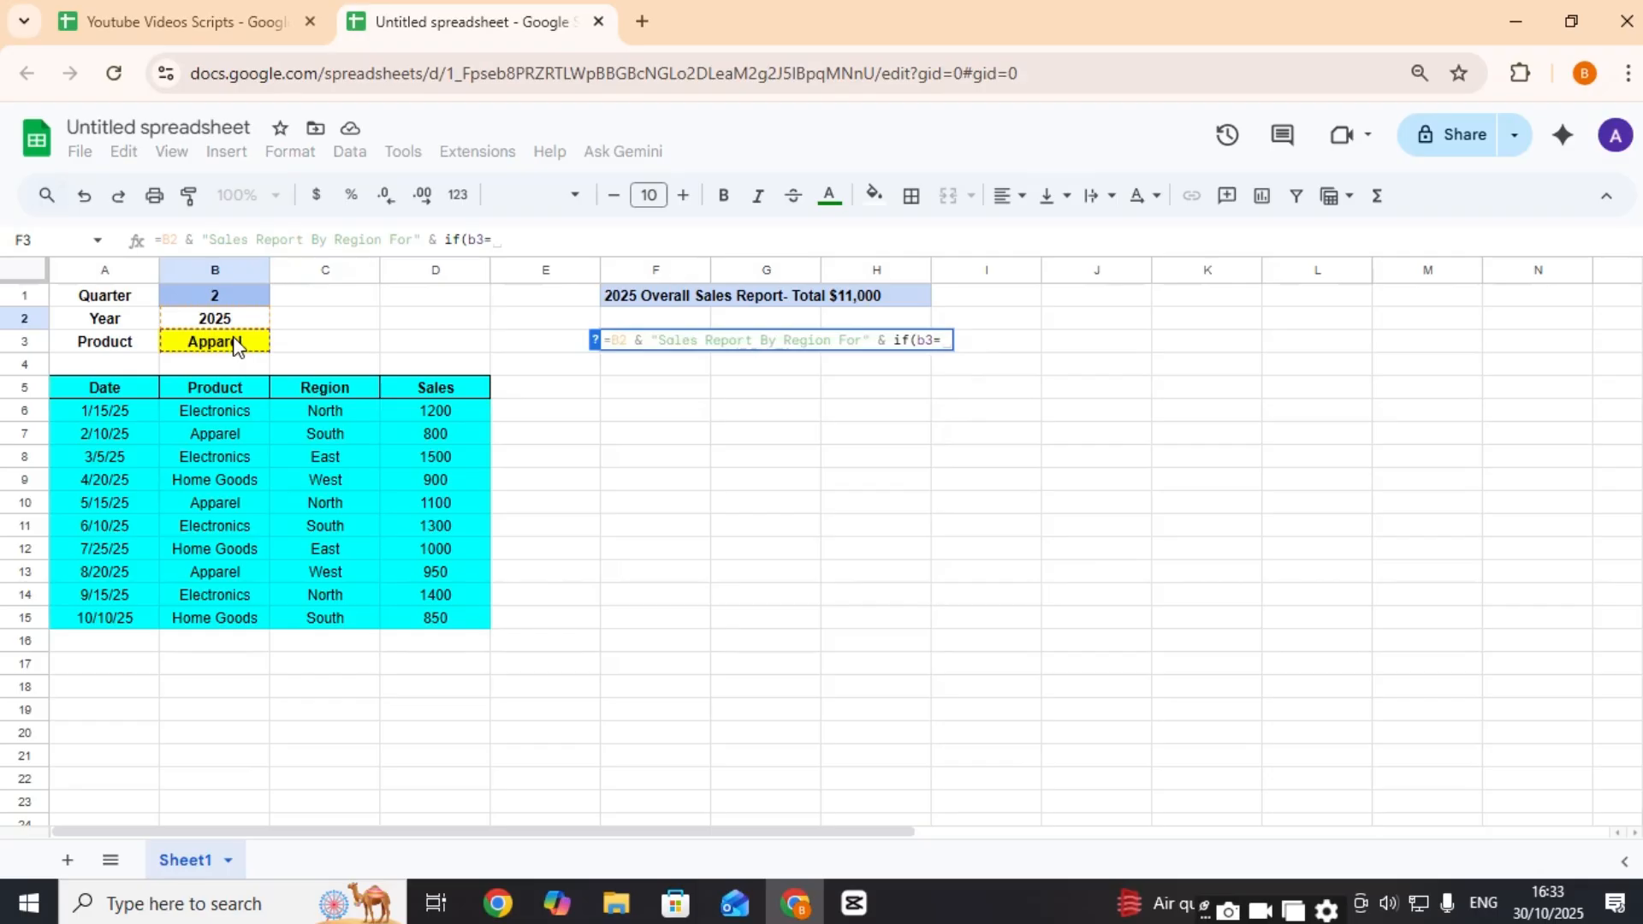
{"action": "type", "text": "\"\""}
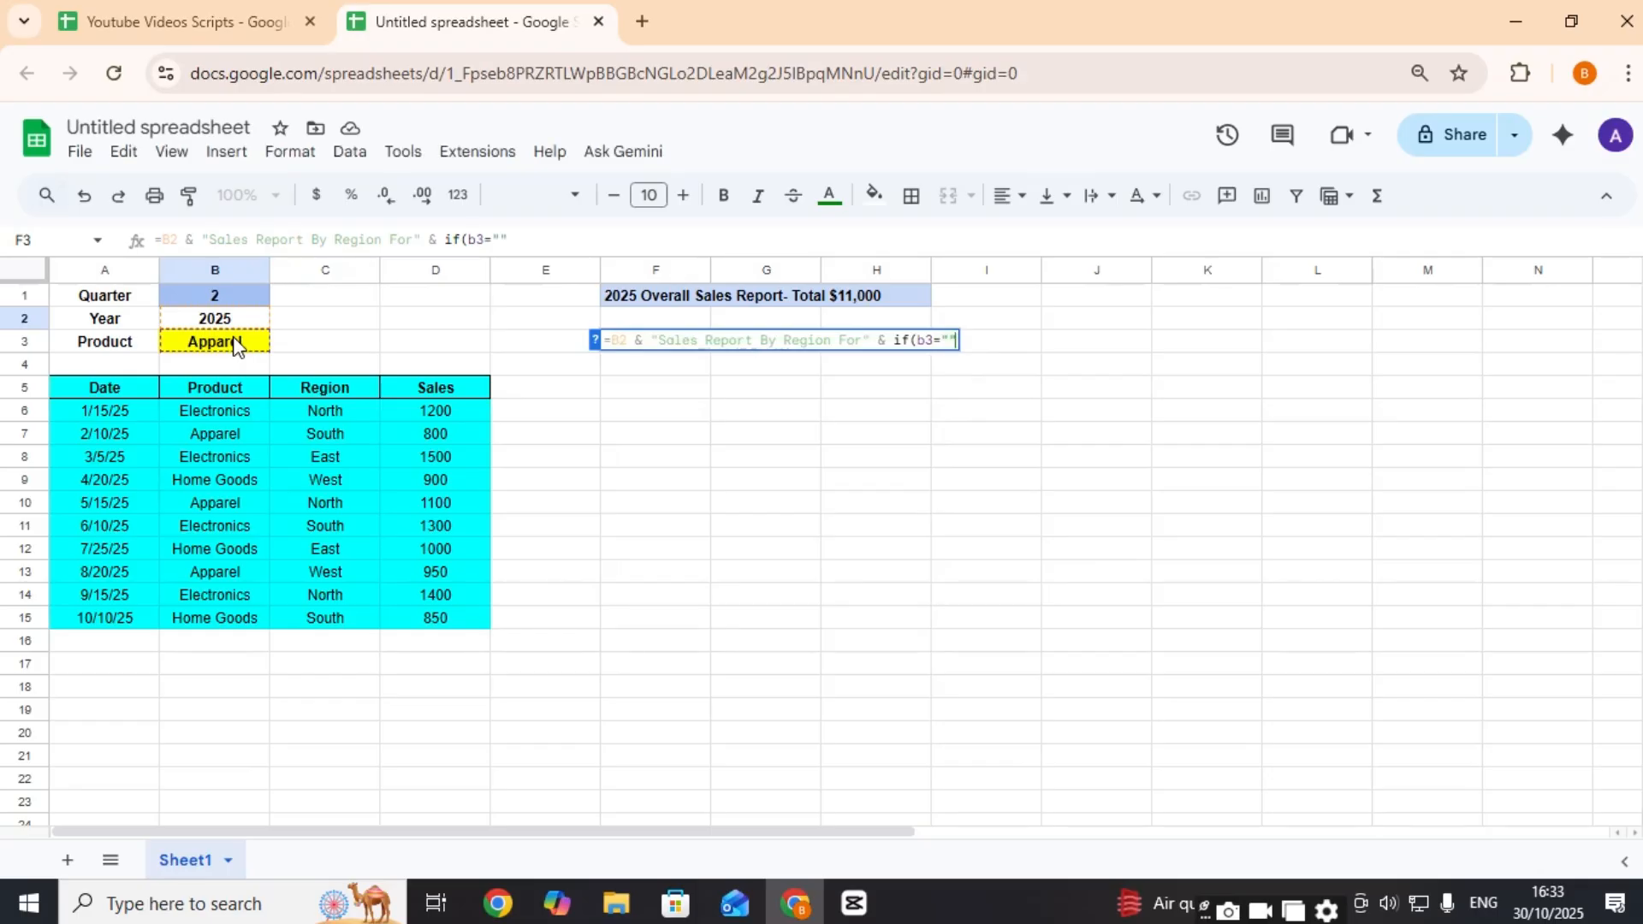
{"action": "type", "text": ","}
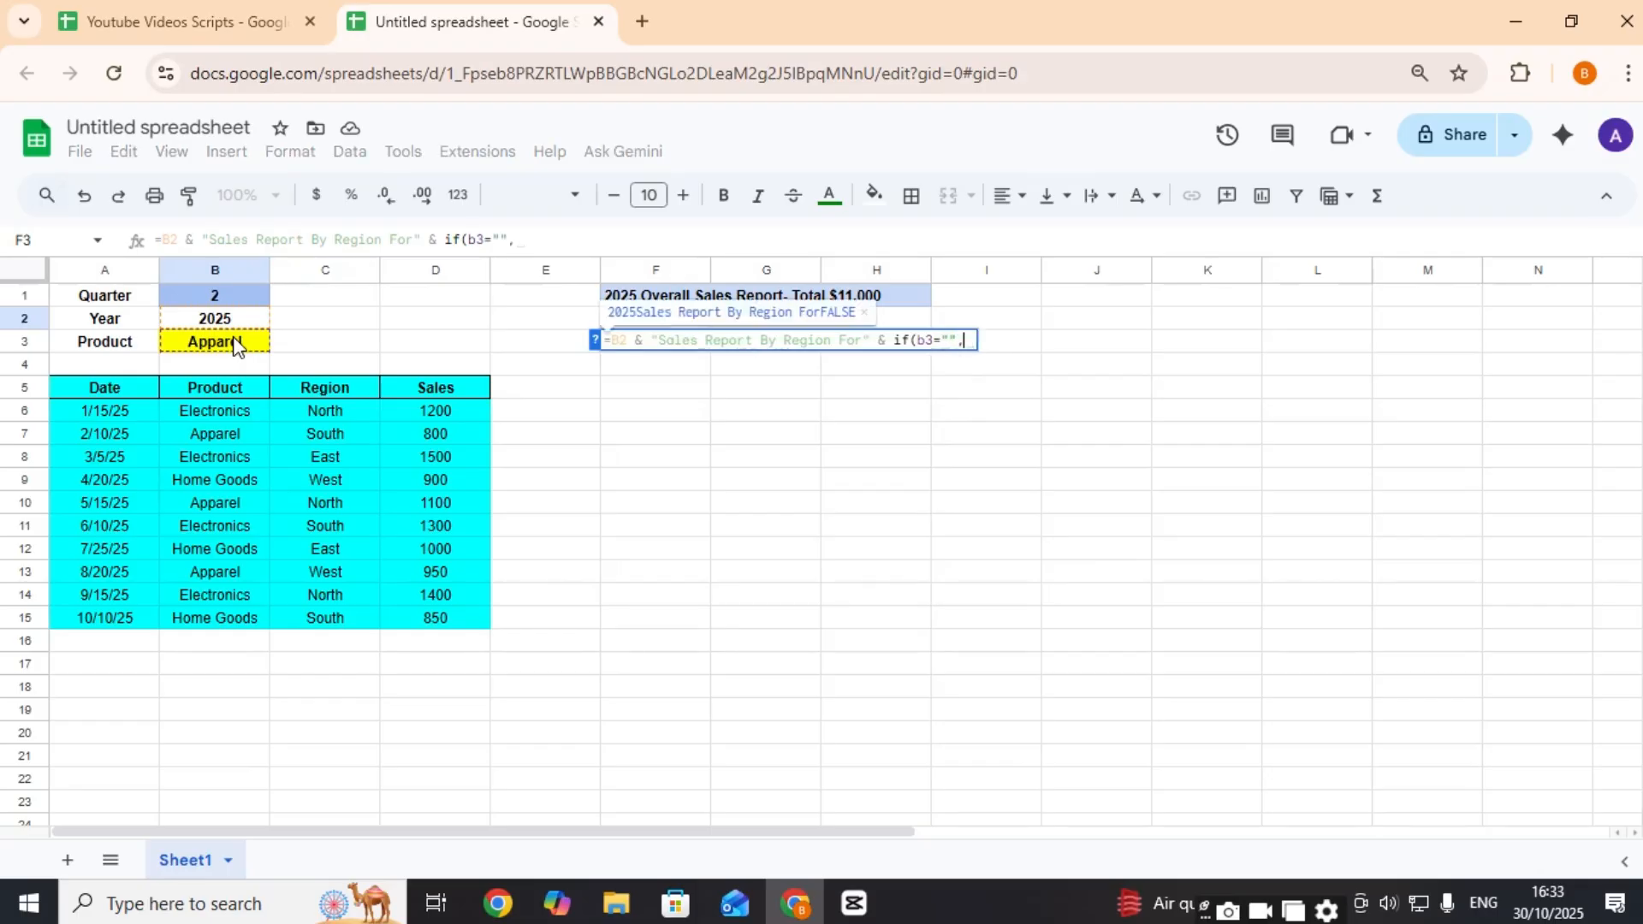
Step: Complete the IF in F3 with "All Products" as the true value and B3 as the false value, and enter the formula
{"action": "type", "text": "\""}
{"action": "type", "text": "Al"}
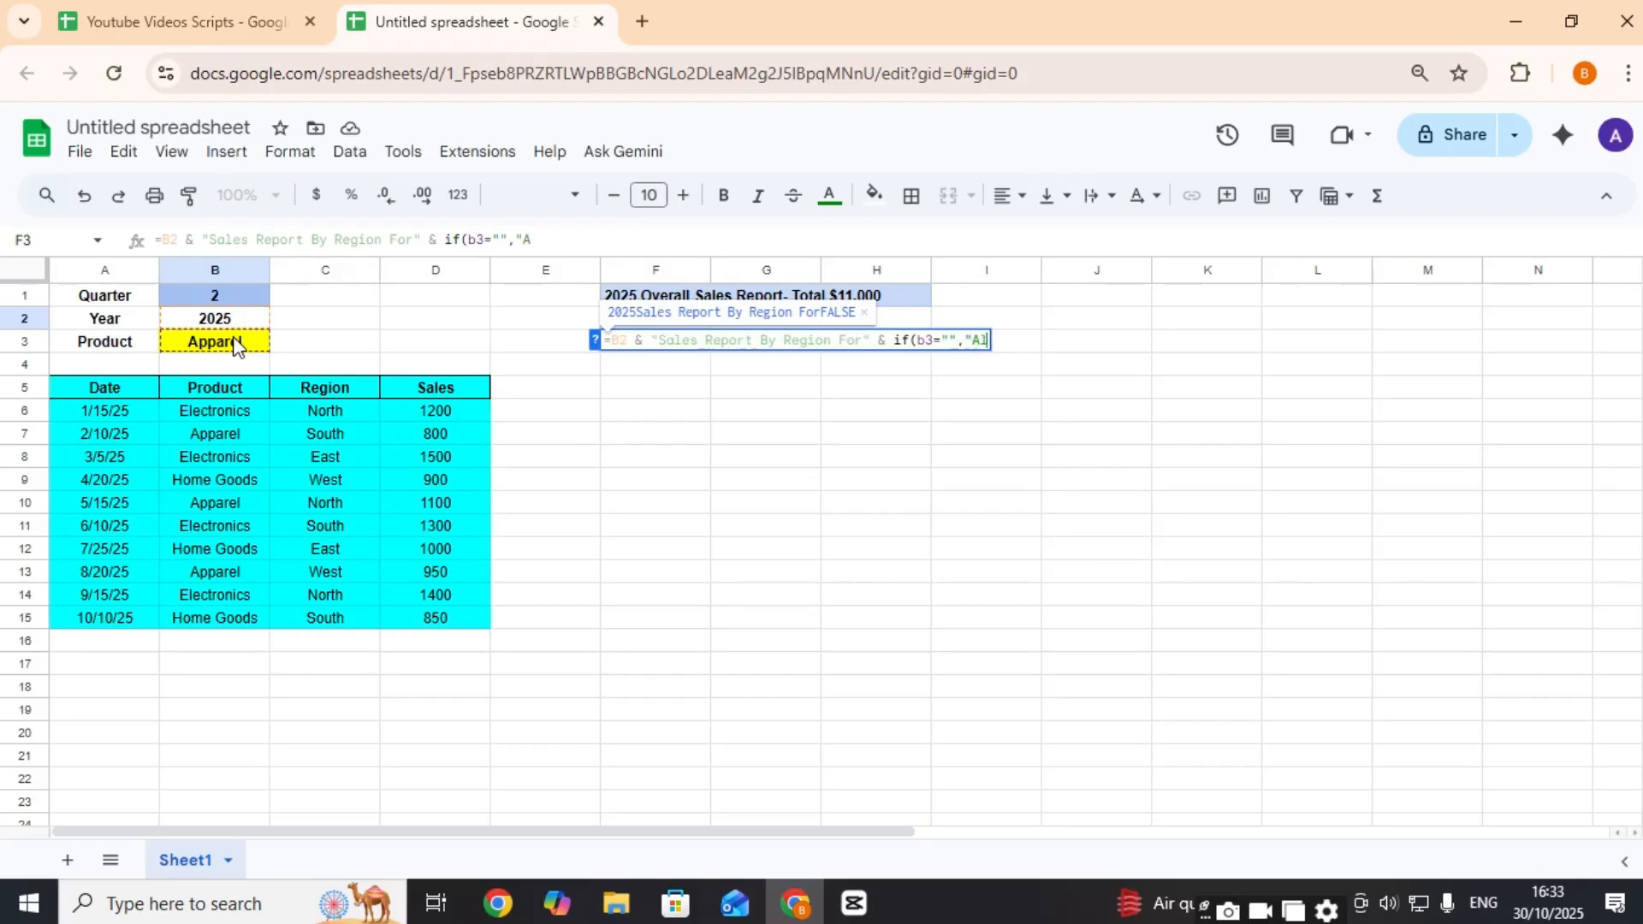
{"action": "type", "text": "l Products\""}
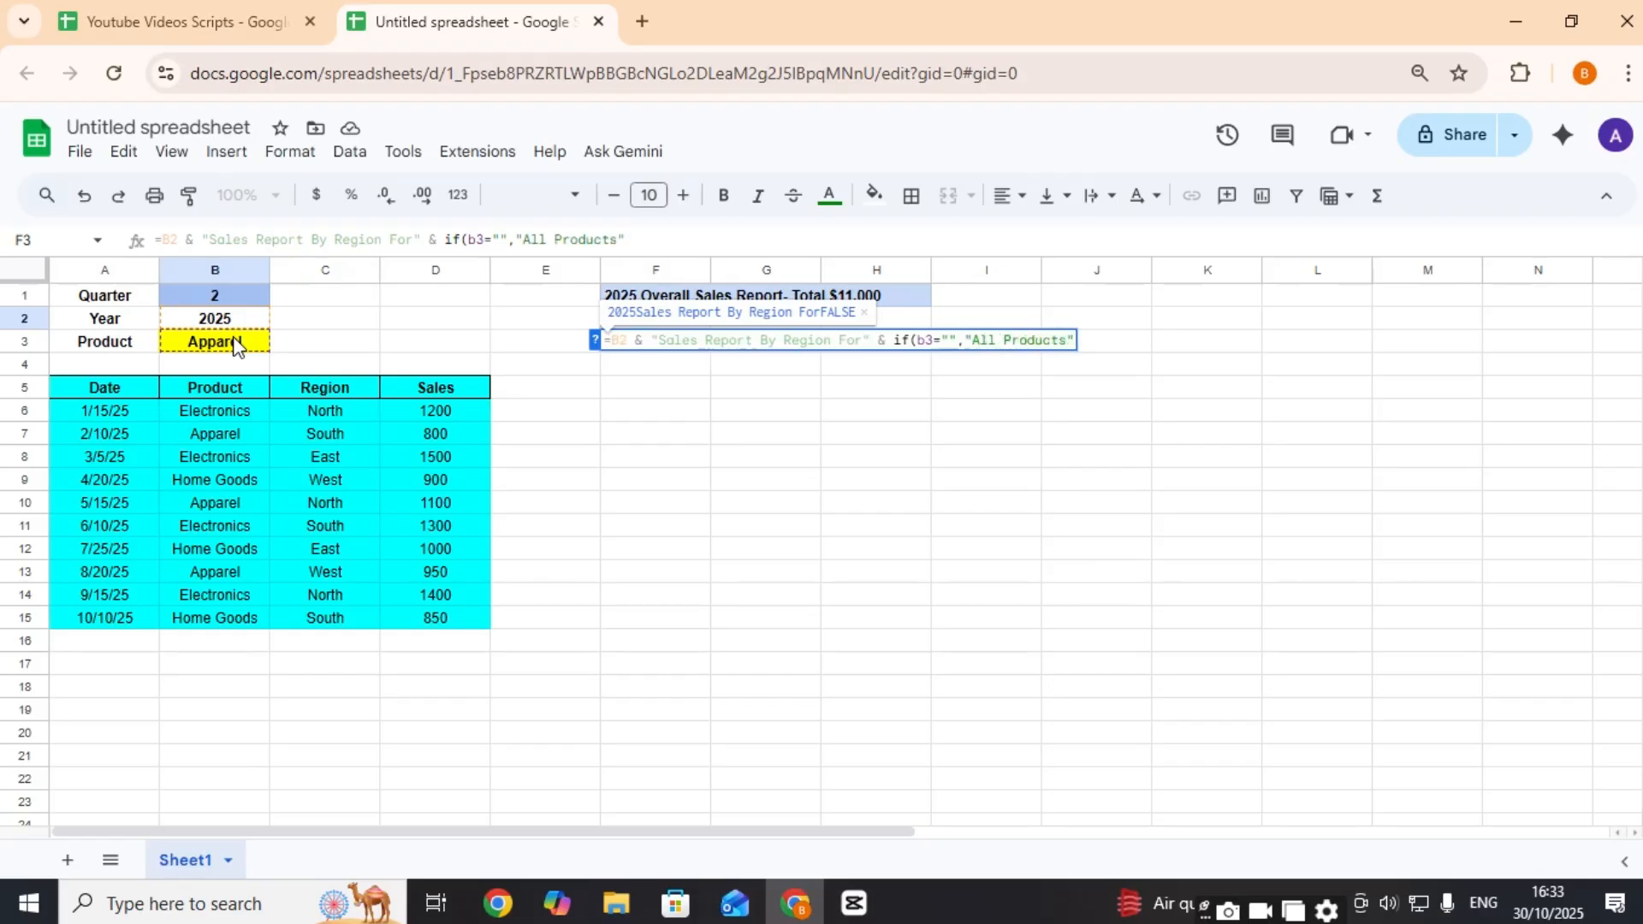
{"action": "type", "text": ","}
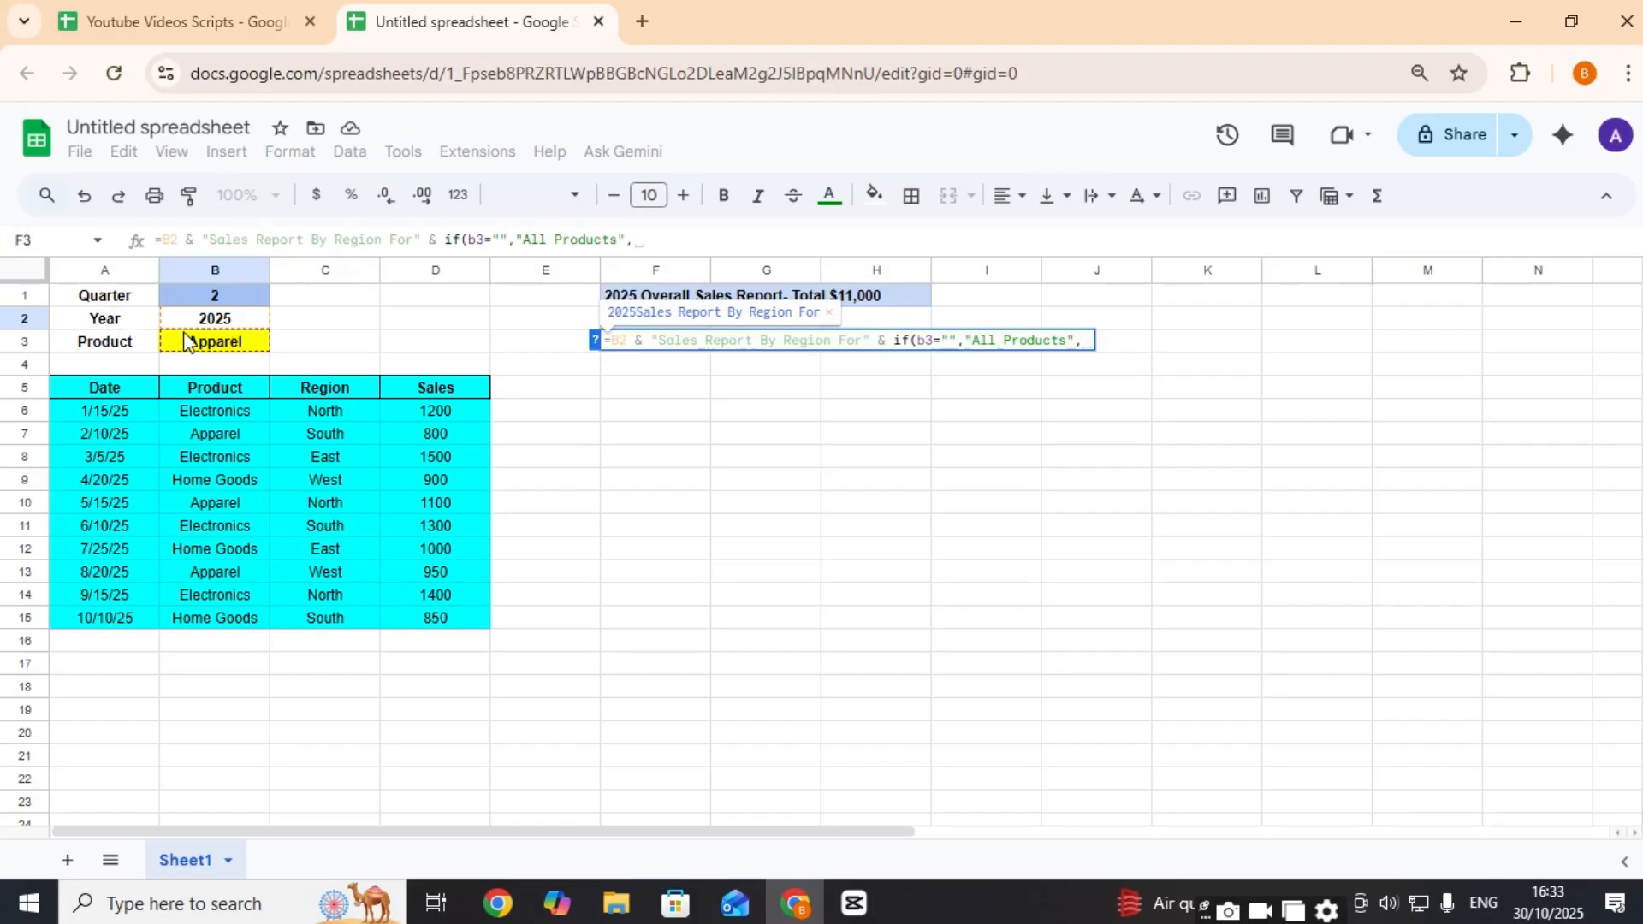
{"action": "left_click", "coordinate": [195, 349]}
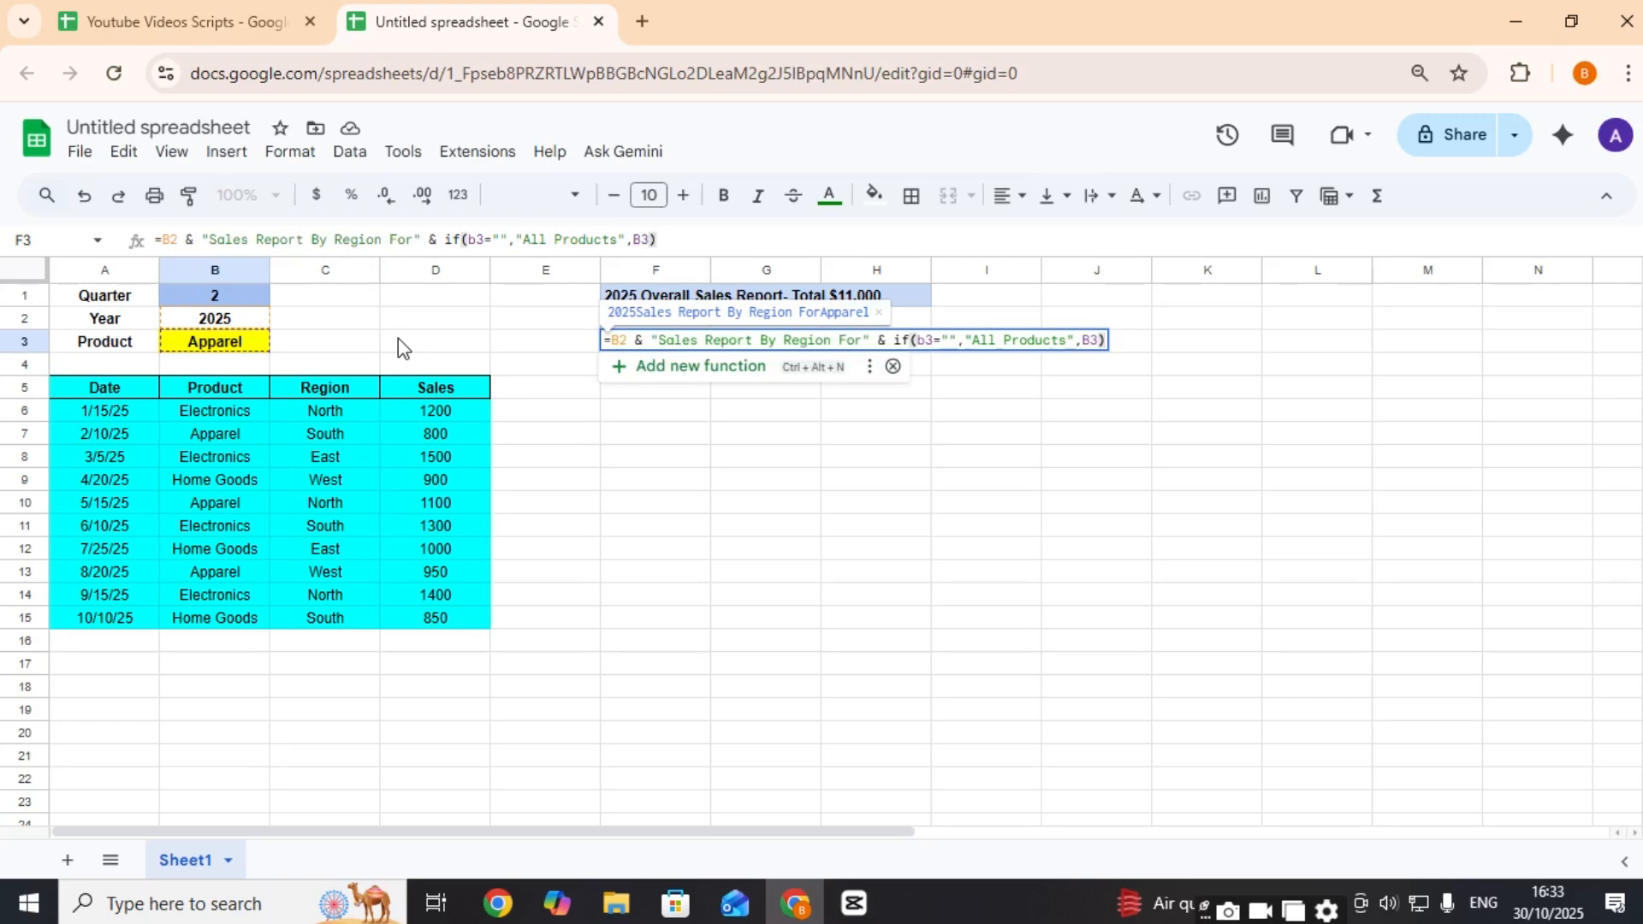
{"action": "key", "text": "Return"}
{"action": "key", "text": "Up"}
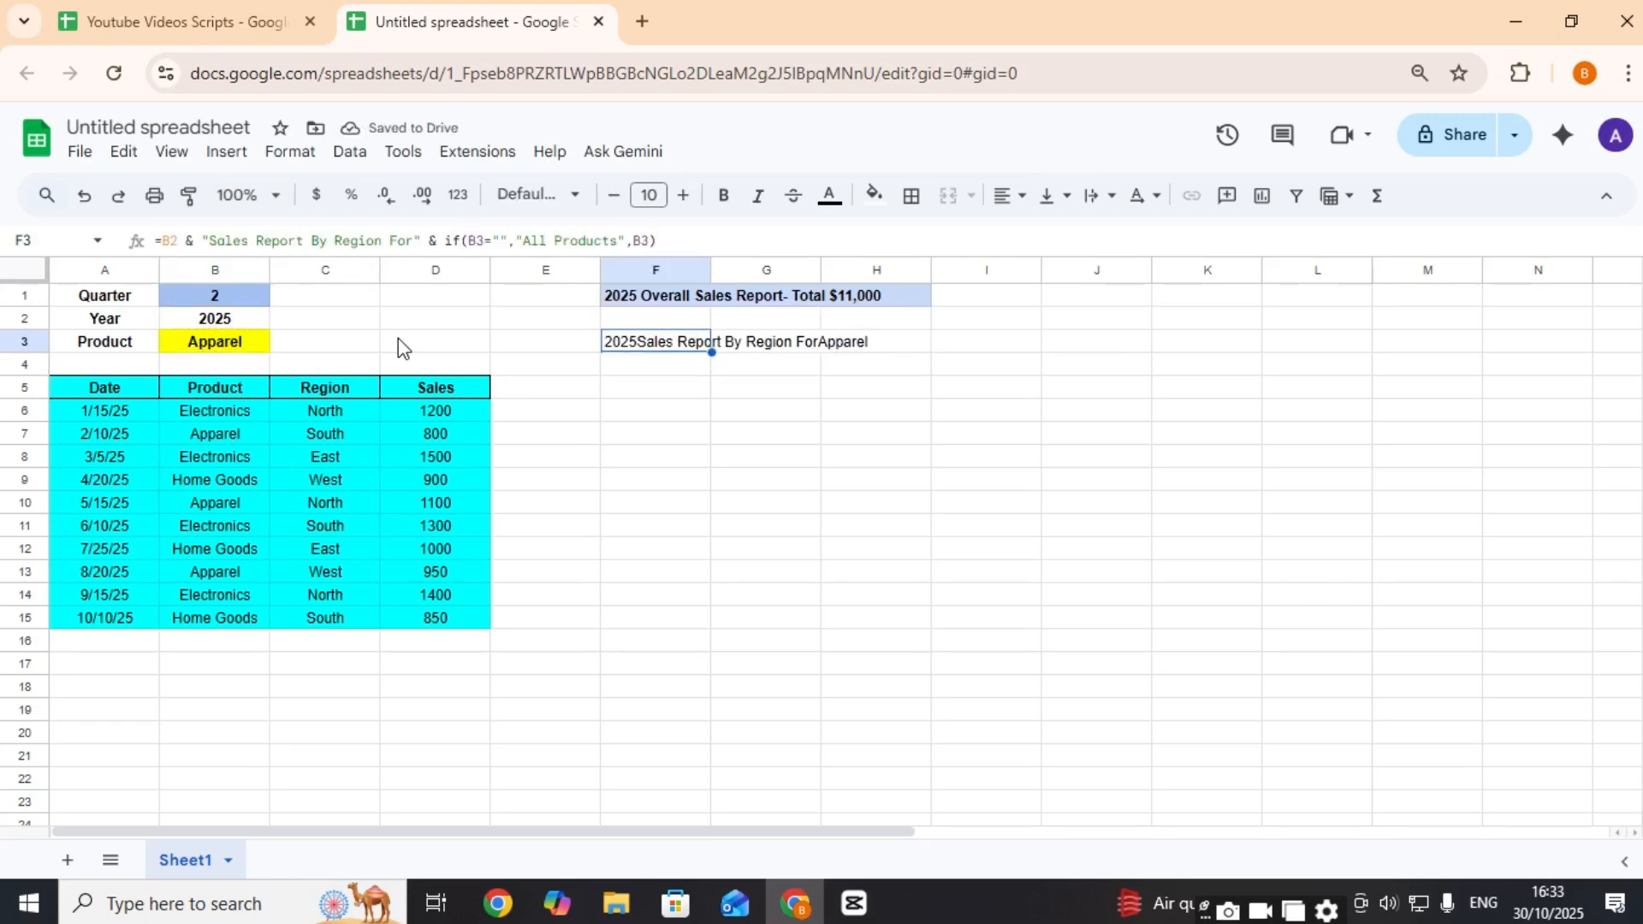
{"action": "key", "text": "F2"}
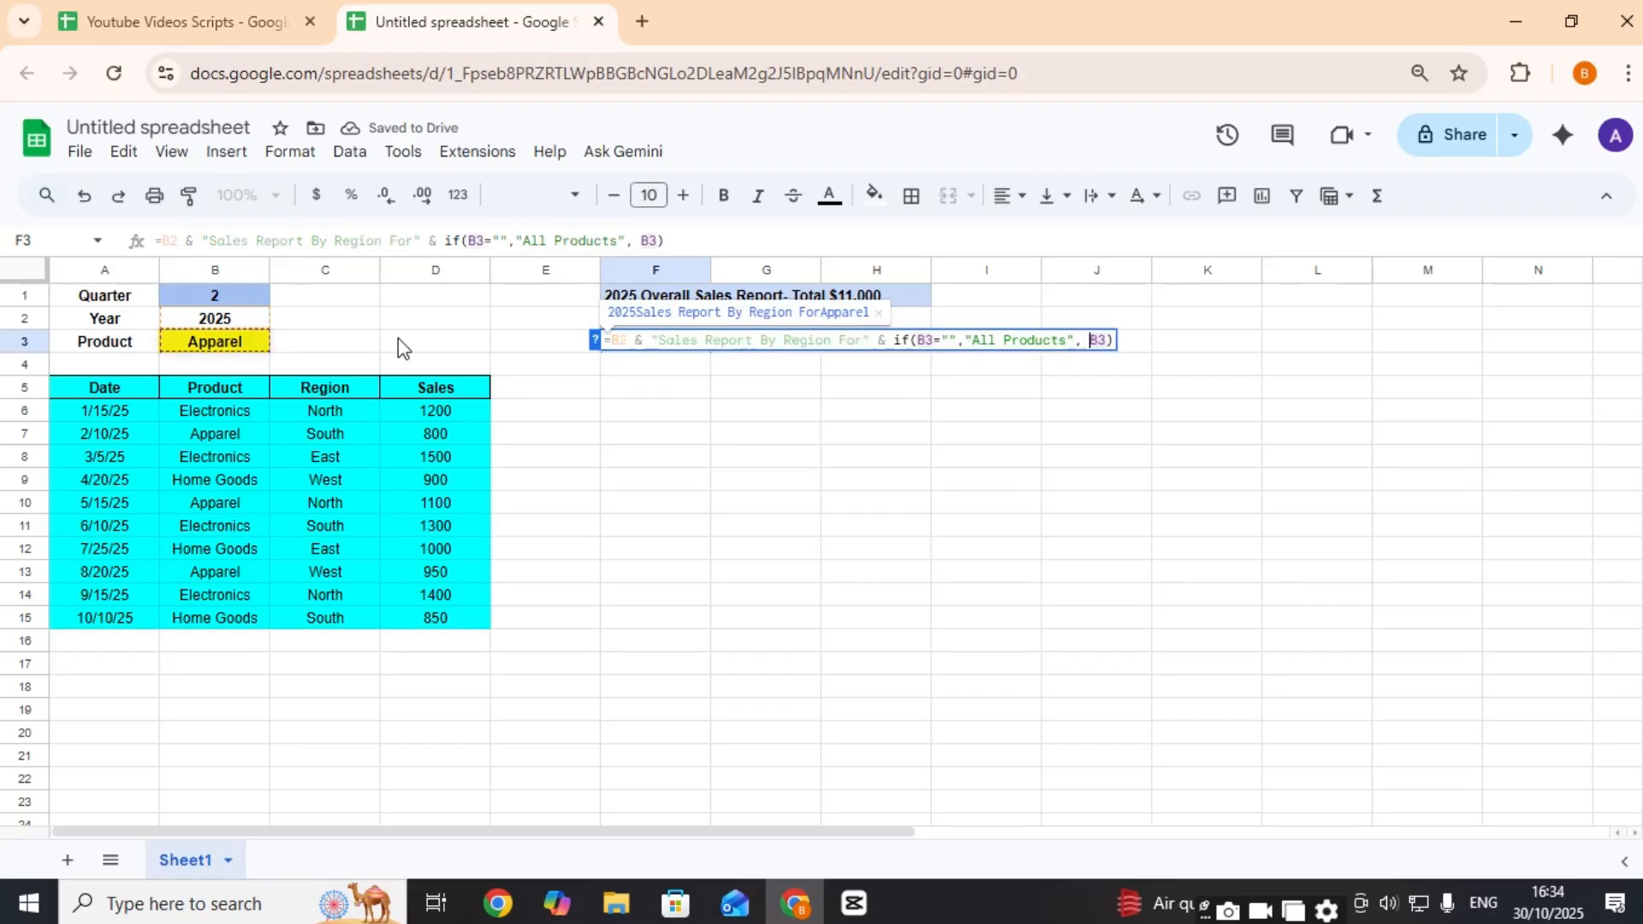
{"action": "key", "text": "Return"}
{"action": "key", "text": "Up"}
{"action": "key", "text": "F2"}
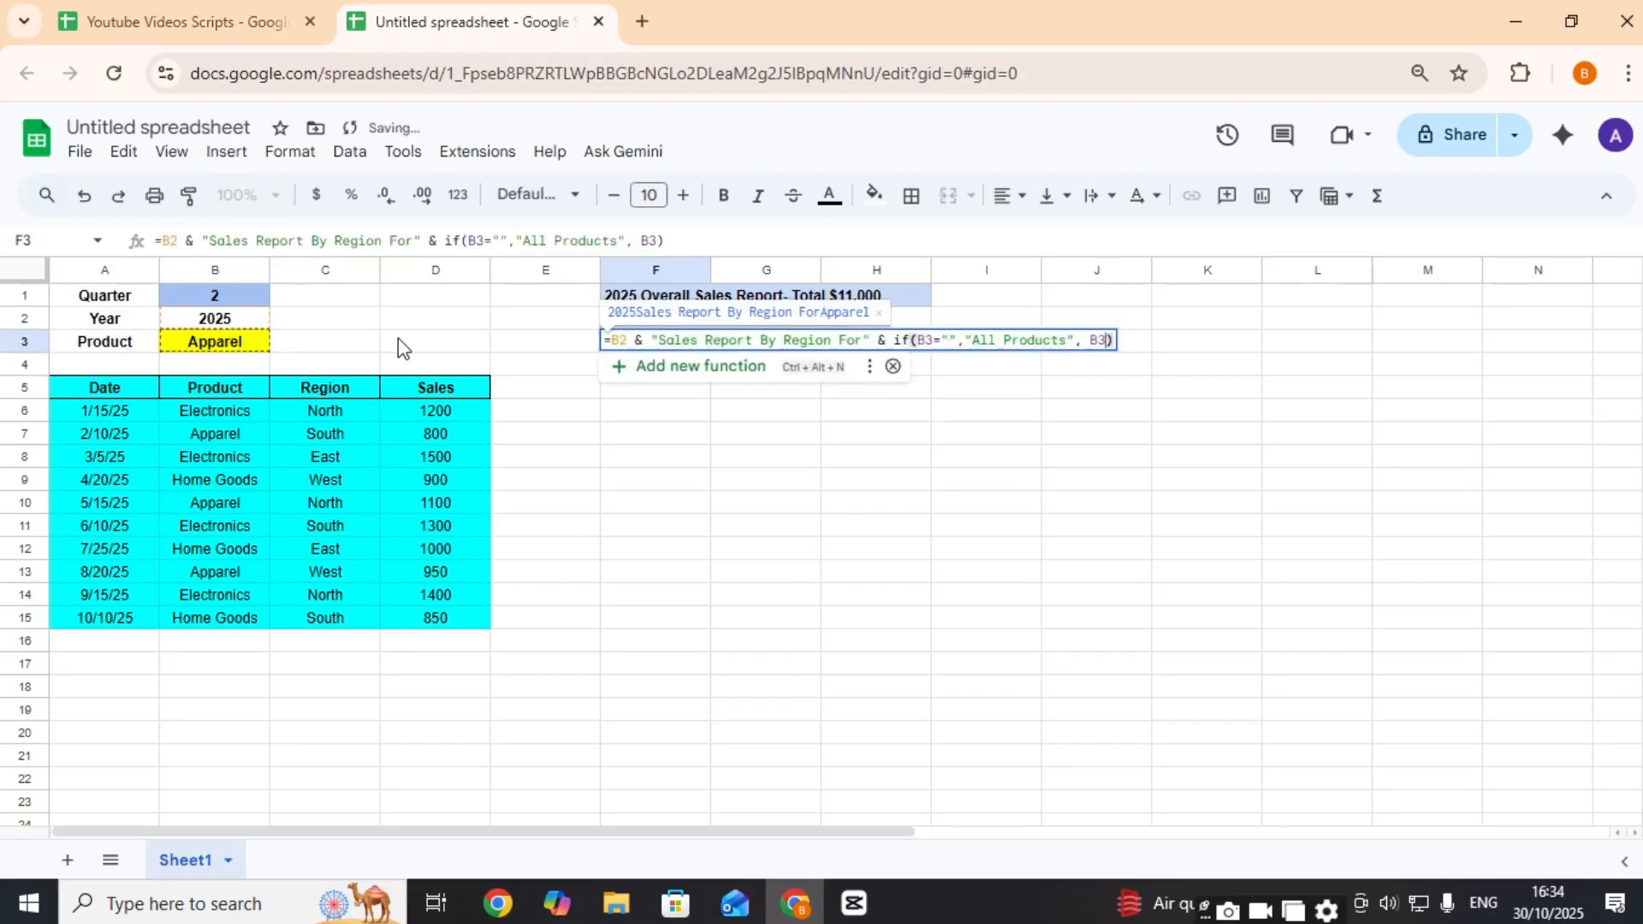
{"action": "key", "text": "Left"}
{"action": "key", "text": "Left"}
{"action": "key", "text": "Left"}
{"action": "key", "text": "Left"}
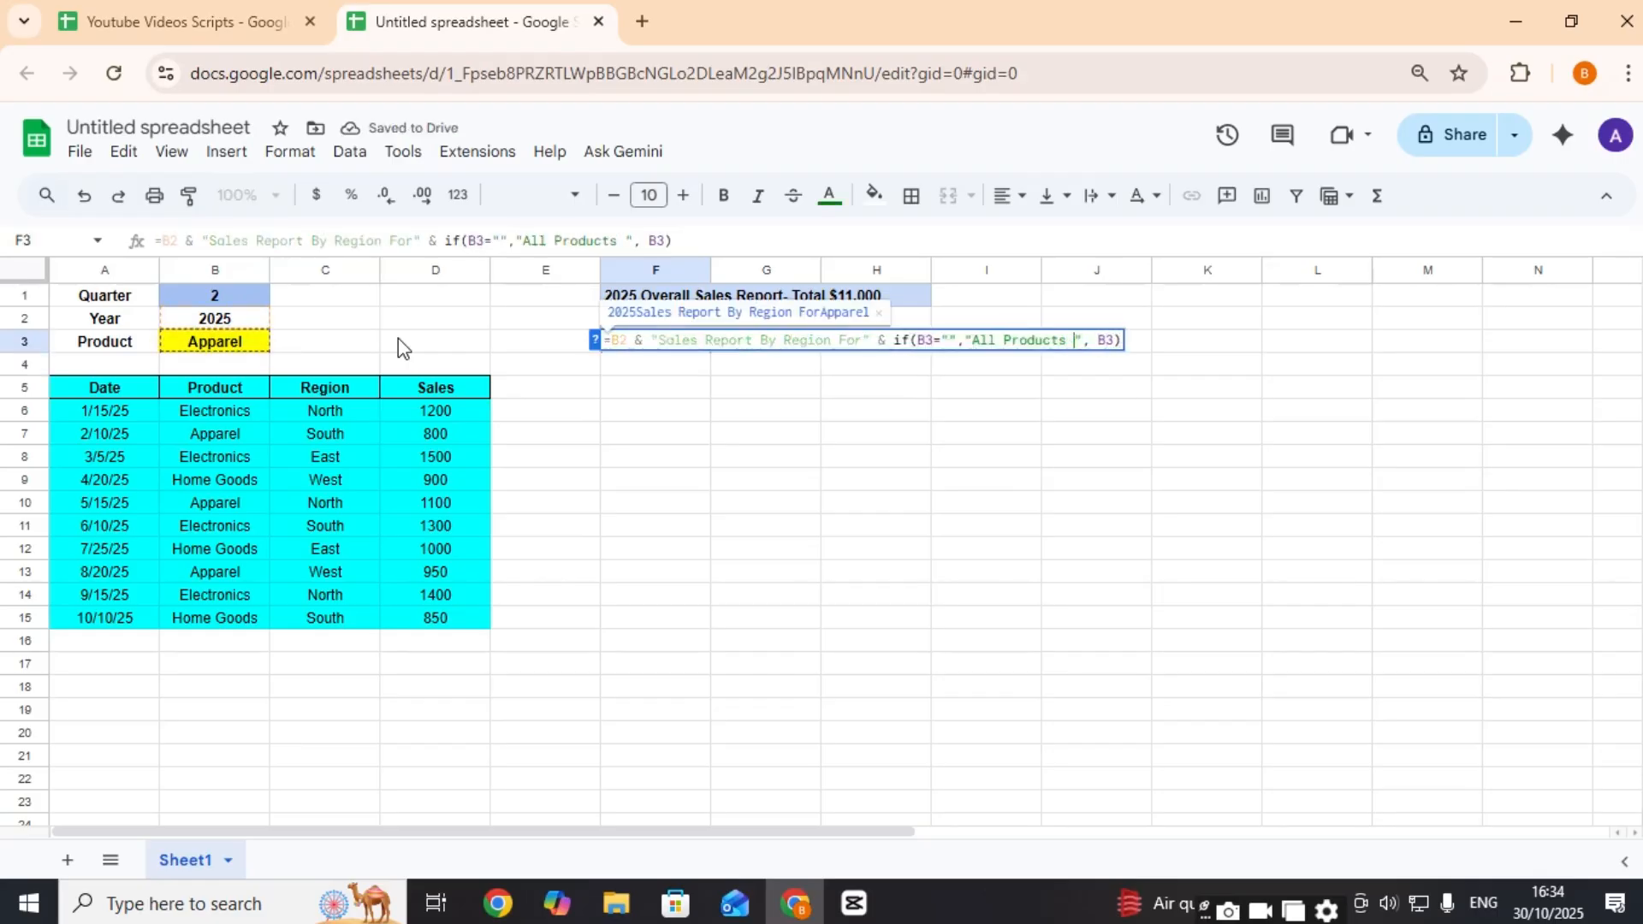
{"action": "key", "text": "BackSpace"}
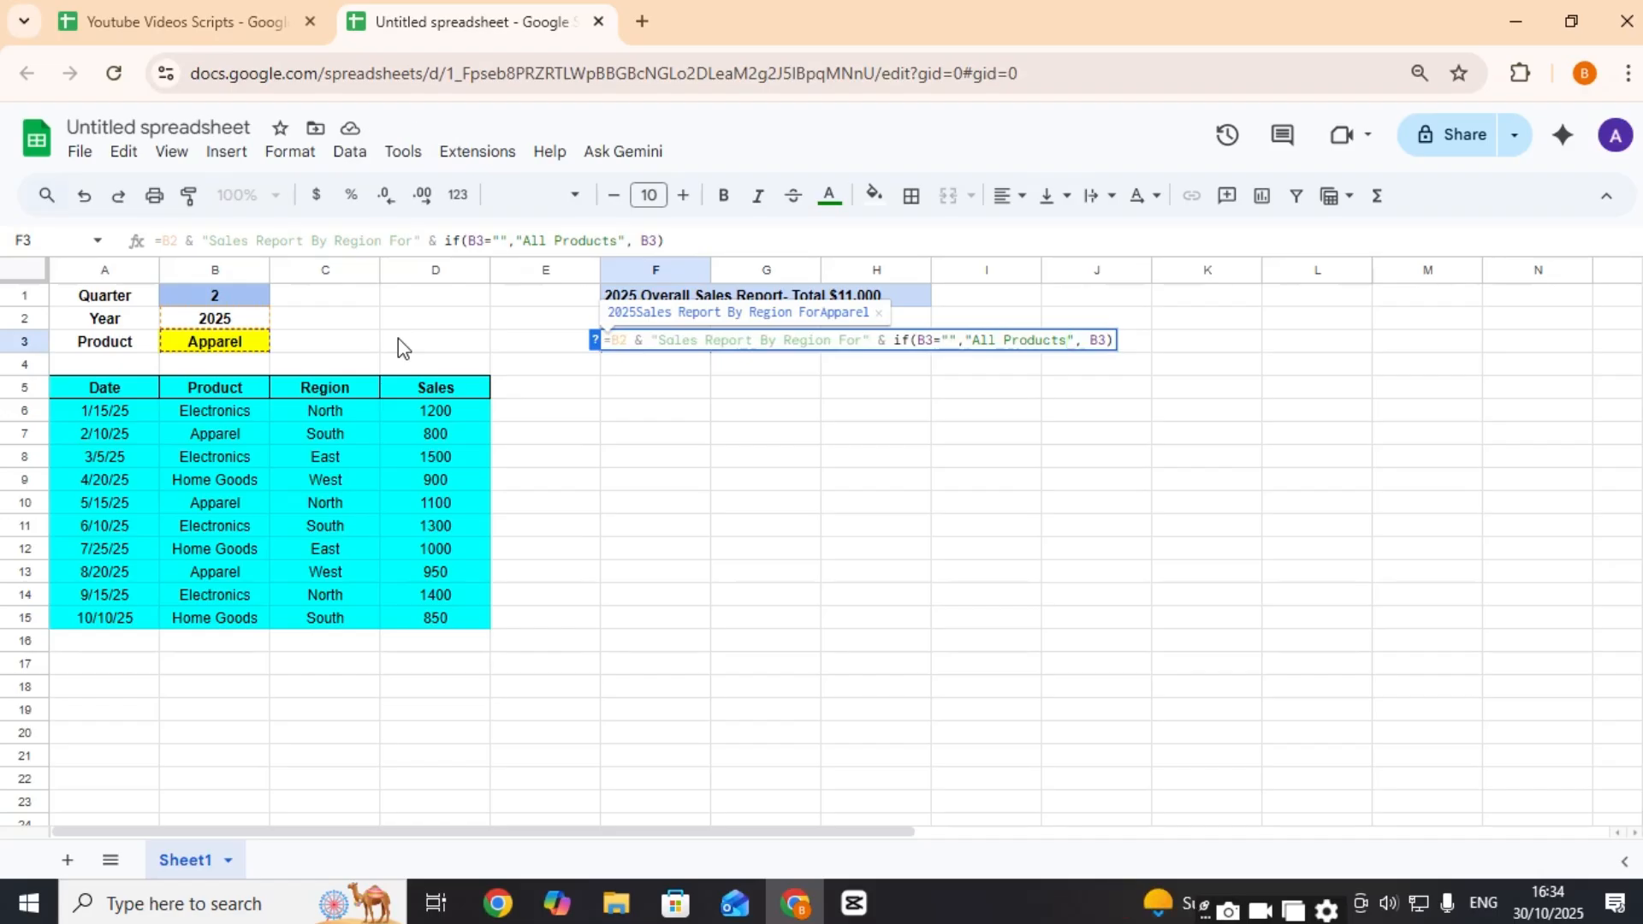
{"action": "key", "text": "Return"}
Step: Change the IF test in the F3 formula to B3=" " with a space between the quotation marks
{"action": "key", "text": "Up"}
{"action": "key", "text": "Return"}
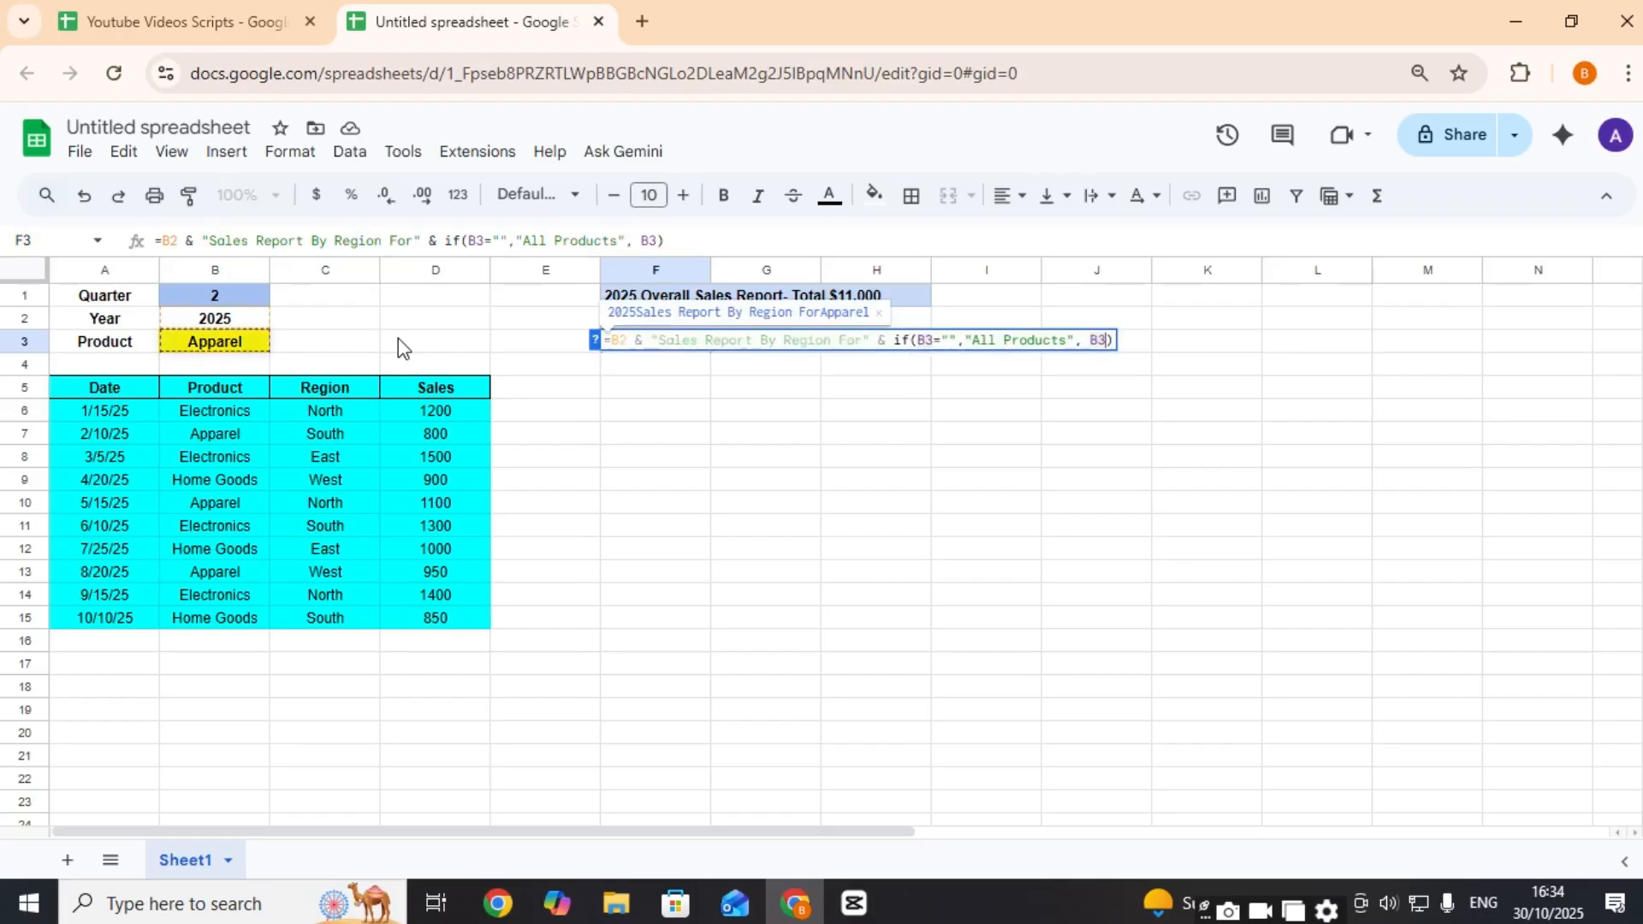
{"action": "key", "text": "Left"}
{"action": "key", "text": "Left"}
{"action": "key", "text": "Left"}
{"action": "key", "text": "Left"}
{"action": "key", "text": "Left"}
{"action": "key", "text": "Left"}
{"action": "key", "text": "Left"}
{"action": "key", "text": "Left"}
{"action": "key", "text": "Left"}
{"action": "key", "text": "Left"}
{"action": "key", "text": "Left"}
{"action": "key", "text": "Left"}
{"action": "key", "text": "Left"}
{"action": "key", "text": "Left"}
{"action": "key", "text": "Left"}
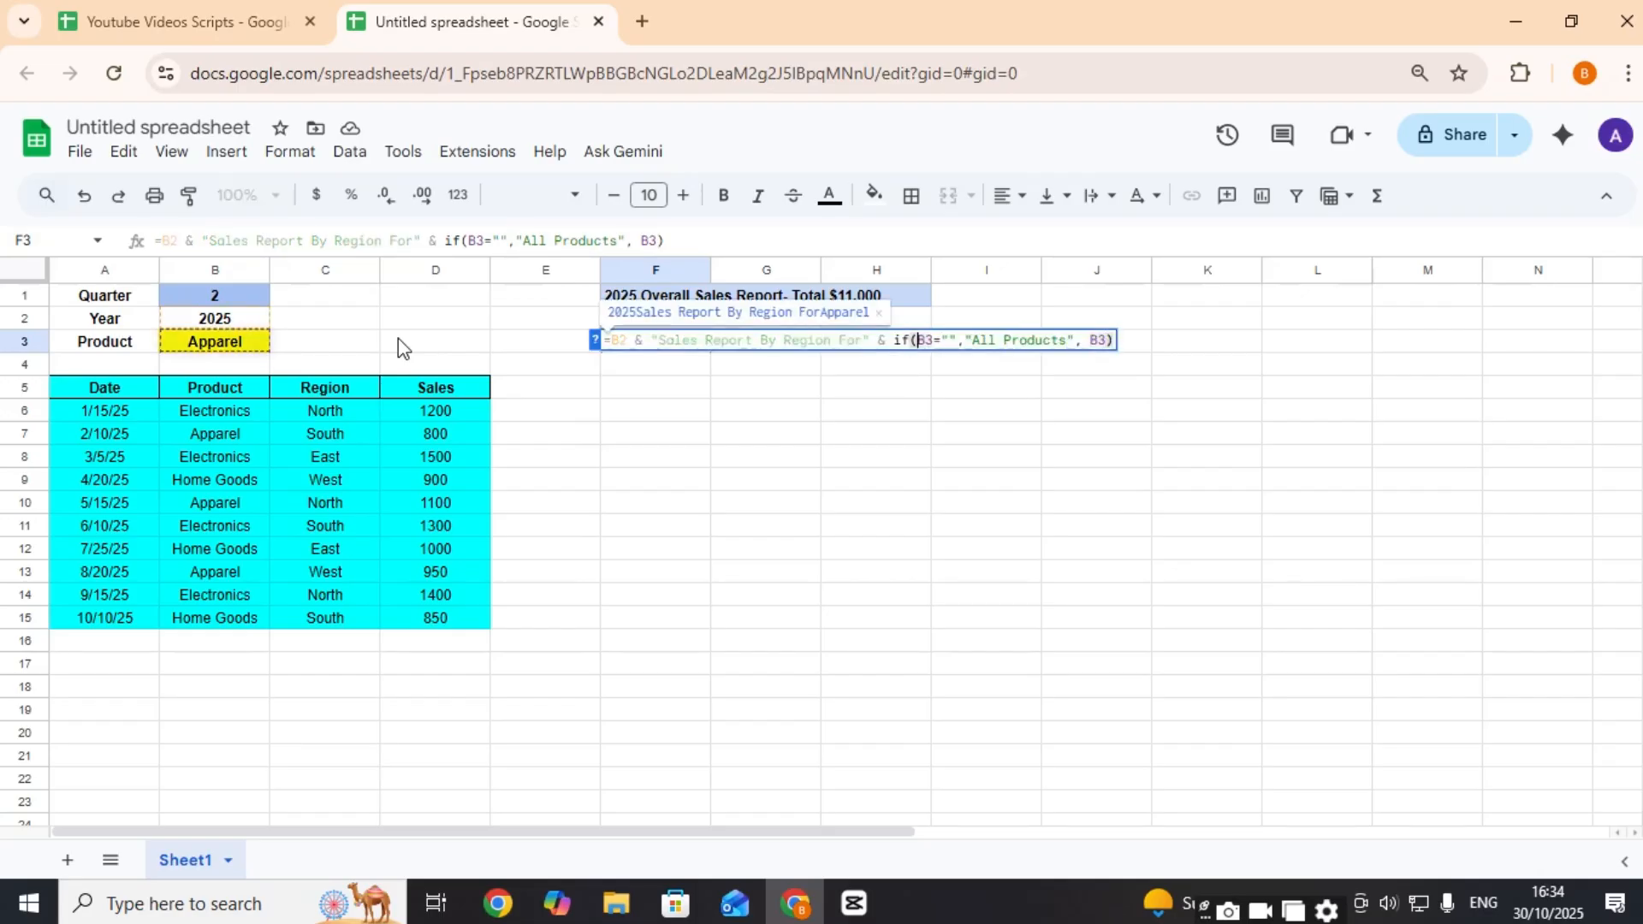
{"action": "key", "text": "Return"}
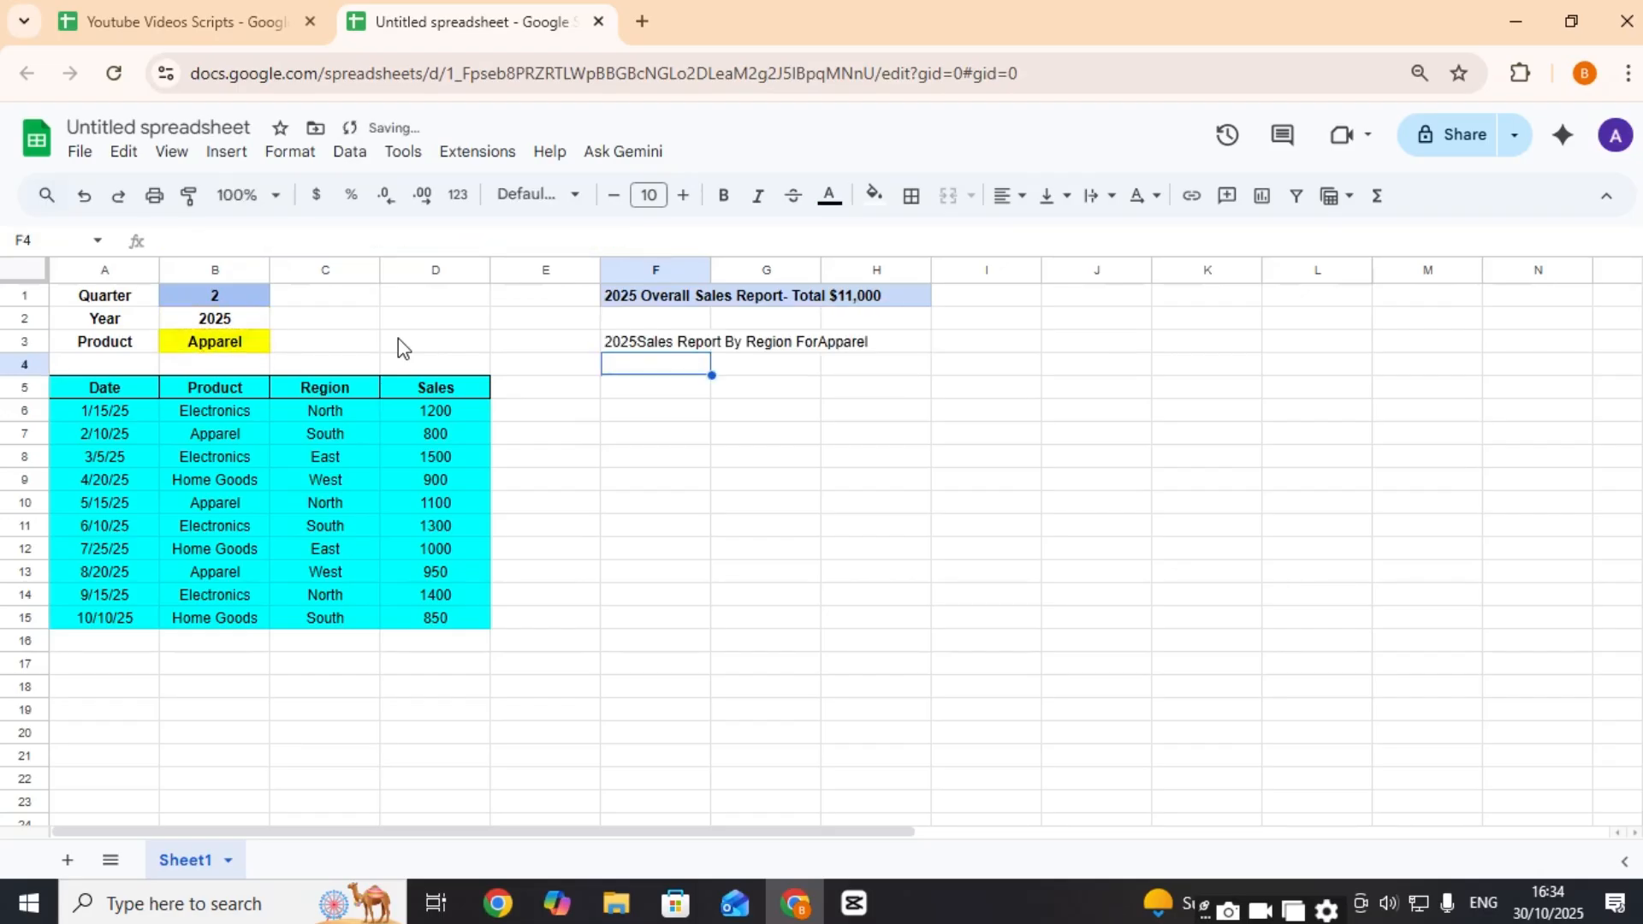
Step: Insert &" "& between "Sales Report By Region For" and the IF function in F3 to separate the product name with a space
{"action": "key", "text": "Up"}
{"action": "key", "text": "Return"}
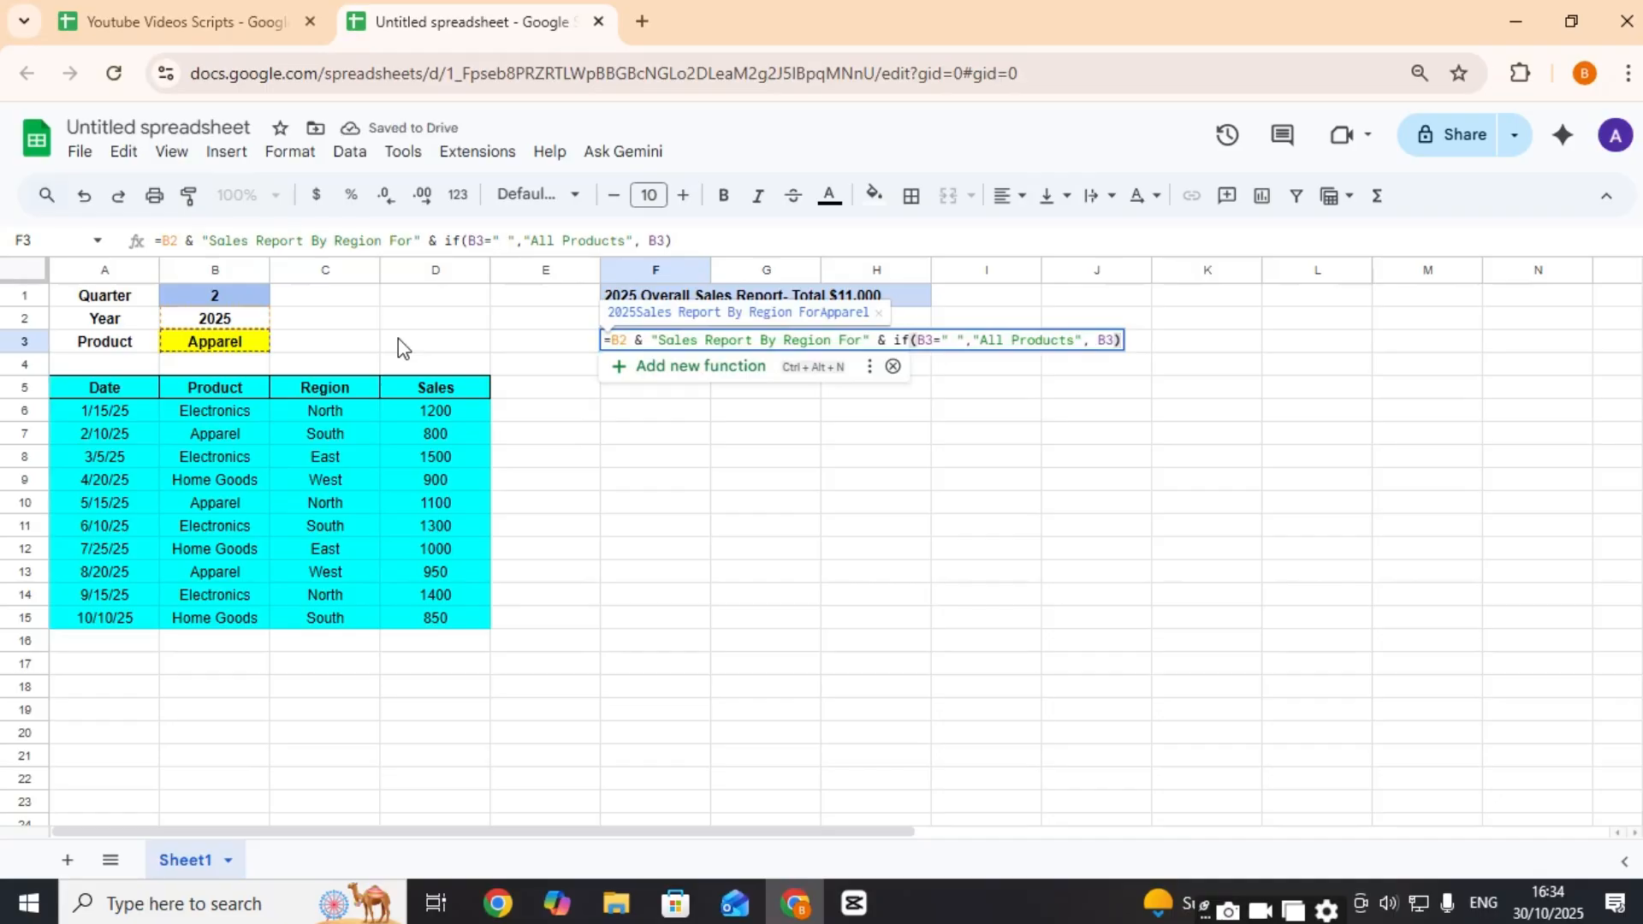
{"action": "key", "text": "Left"}
{"action": "key", "text": "Left"}
{"action": "key", "text": "Left"}
{"action": "key", "text": "Left"}
{"action": "key", "text": "Left"}
{"action": "key", "text": "Left"}
{"action": "key", "text": "Left"}
{"action": "key", "text": "Left"}
{"action": "key", "text": "Left"}
{"action": "key", "text": "Left"}
{"action": "key", "text": "Left"}
{"action": "key", "text": "Left"}
{"action": "key", "text": "Left"}
{"action": "key", "text": "Left"}
{"action": "key", "text": "Left"}
{"action": "key", "text": "Left"}
{"action": "key", "text": "Left"}
{"action": "key", "text": "Left"}
{"action": "key", "text": "Left"}
{"action": "key", "text": "Left"}
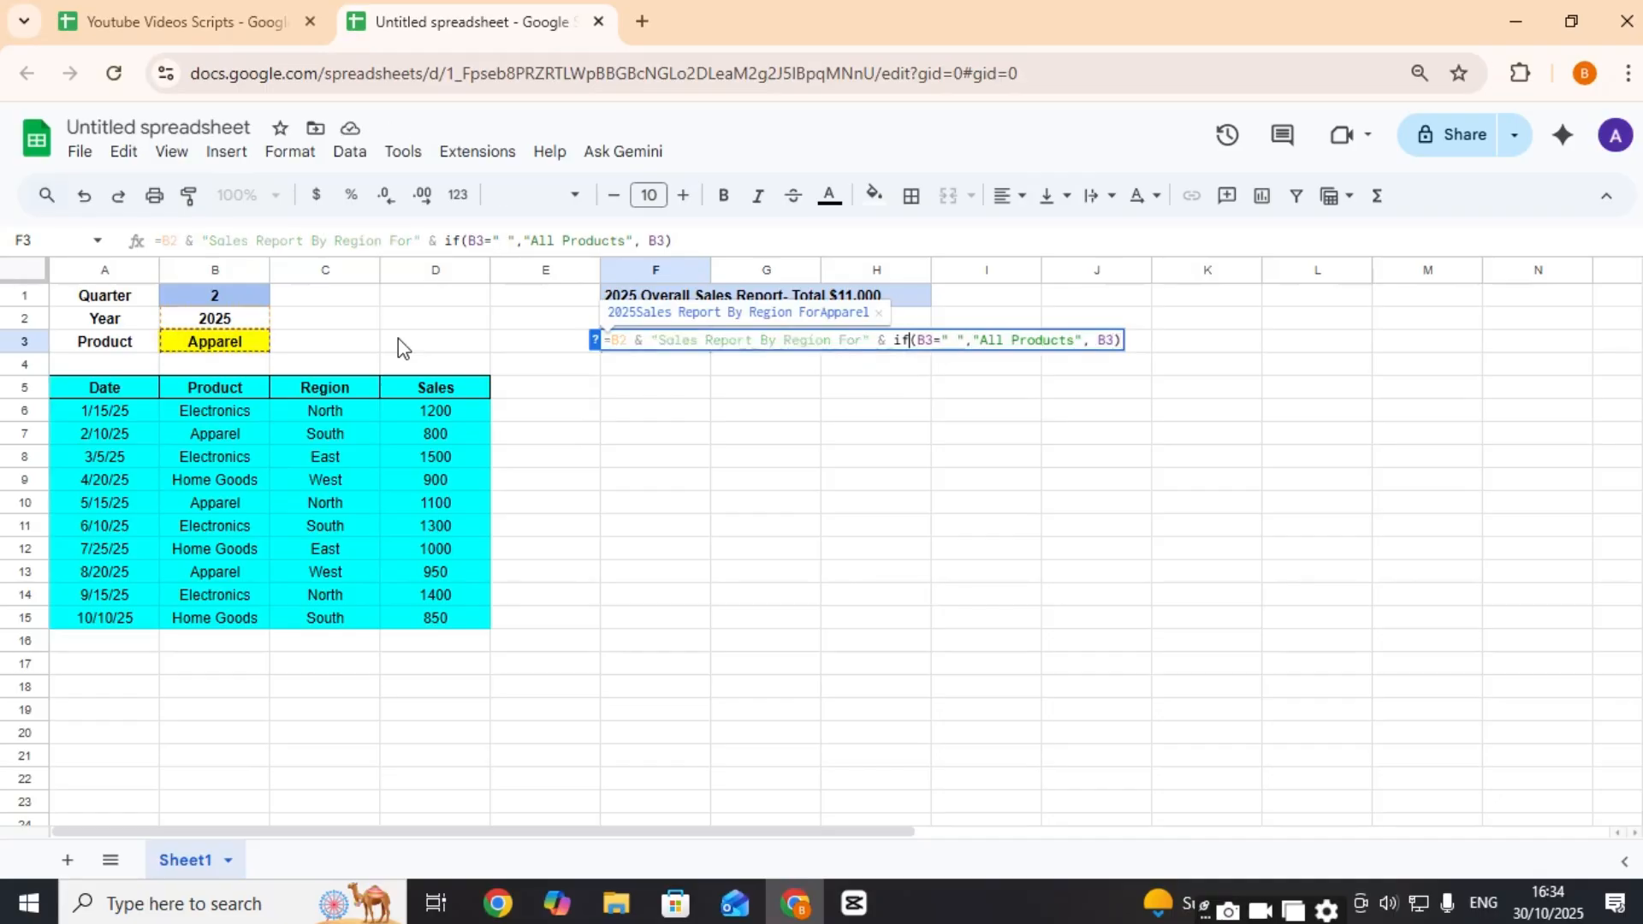
{"action": "key", "text": "Left"}
{"action": "key", "text": "Left"}
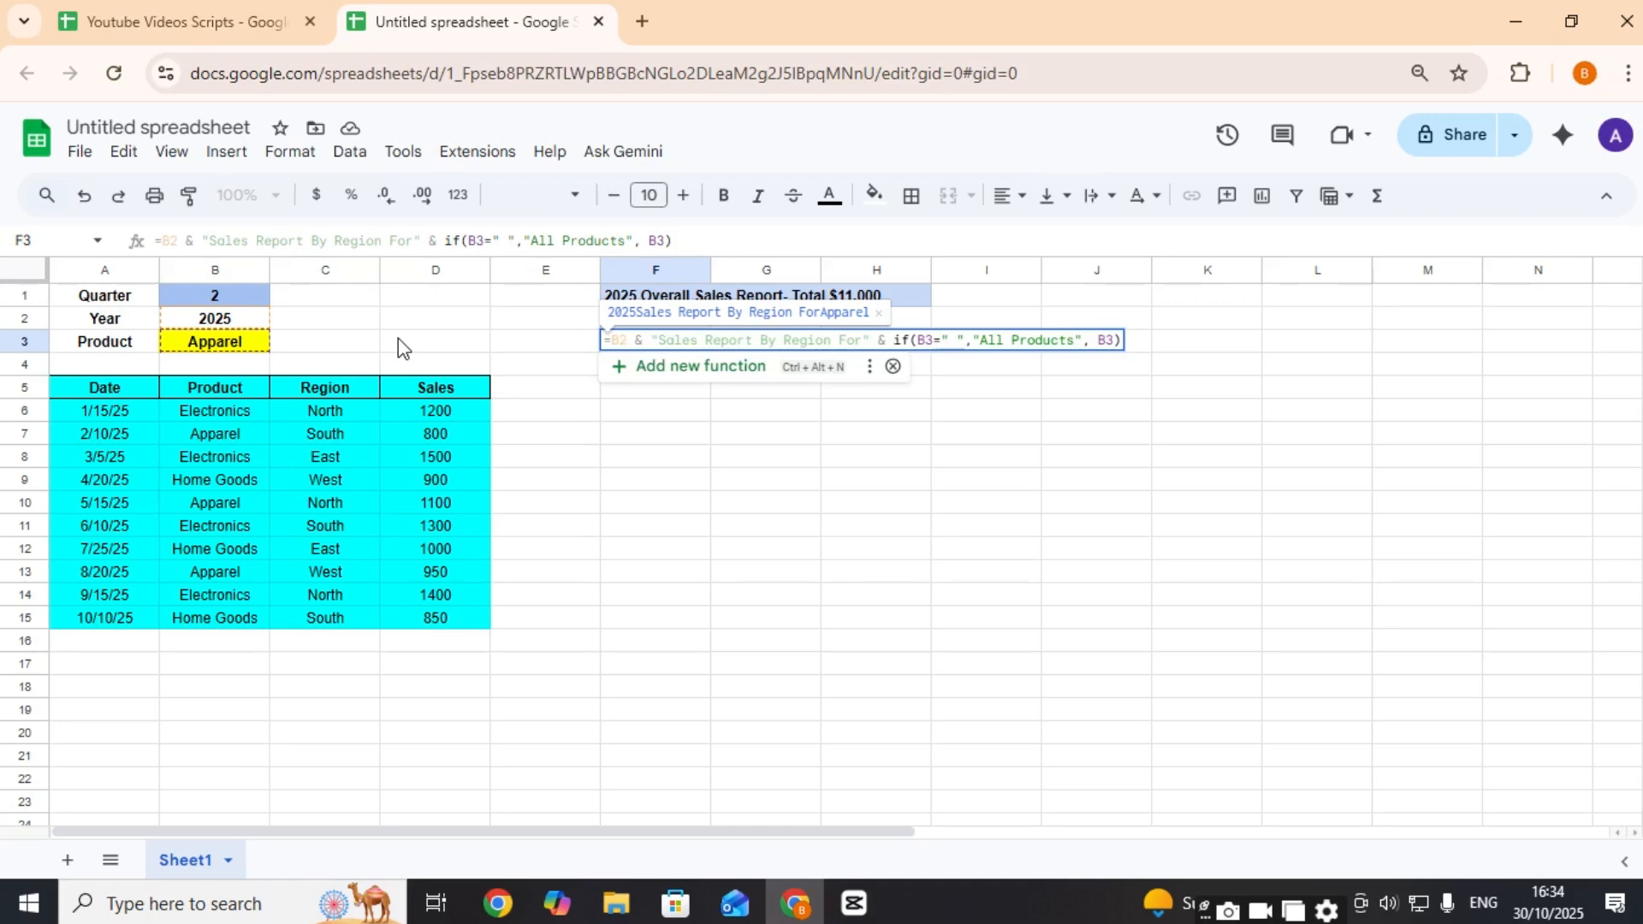
{"action": "type", "text": "\" "}
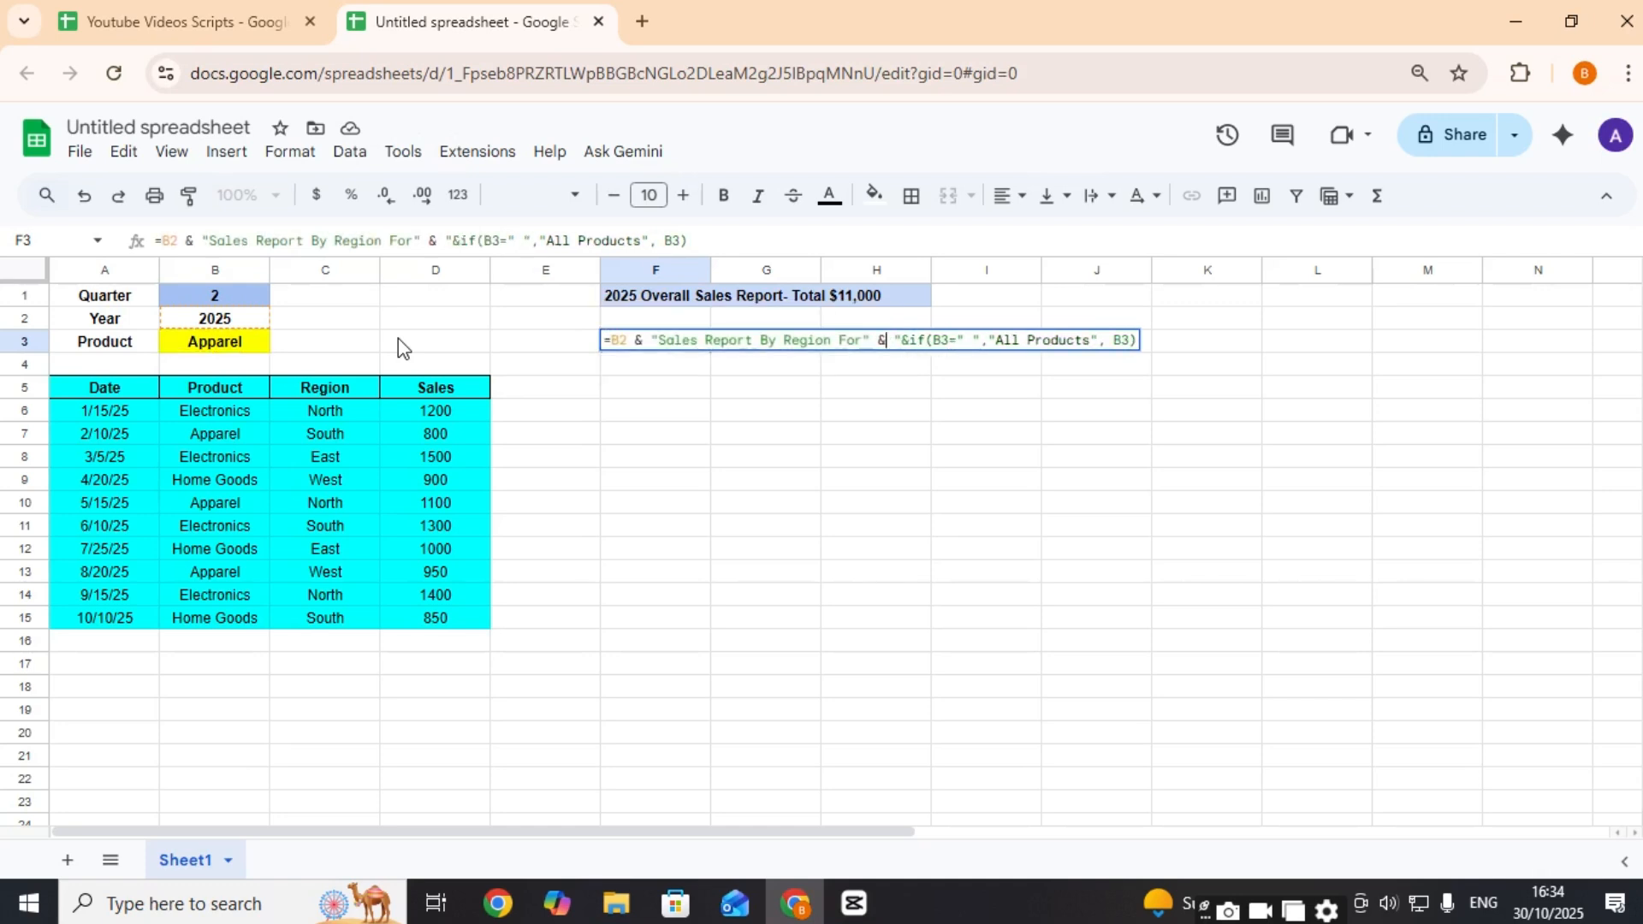
{"action": "type", "text": "\""}
{"action": "key", "text": "Right"}
{"action": "key", "text": "Right"}
{"action": "key", "text": "Right"}
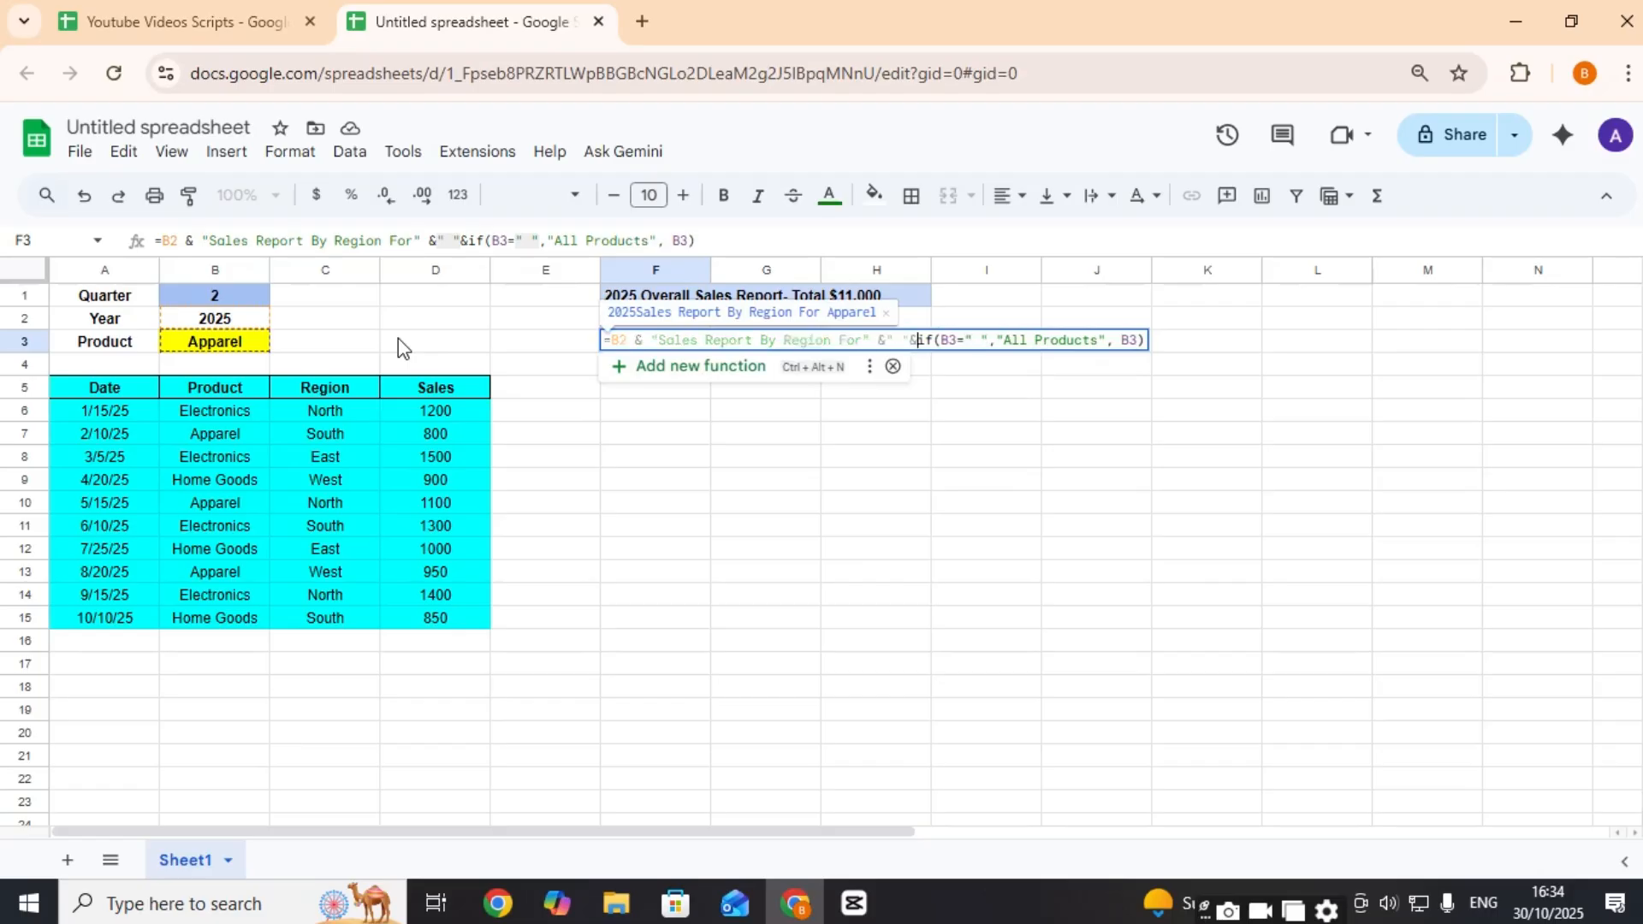
{"action": "key", "text": "Return"}
{"action": "key", "text": "Up"}
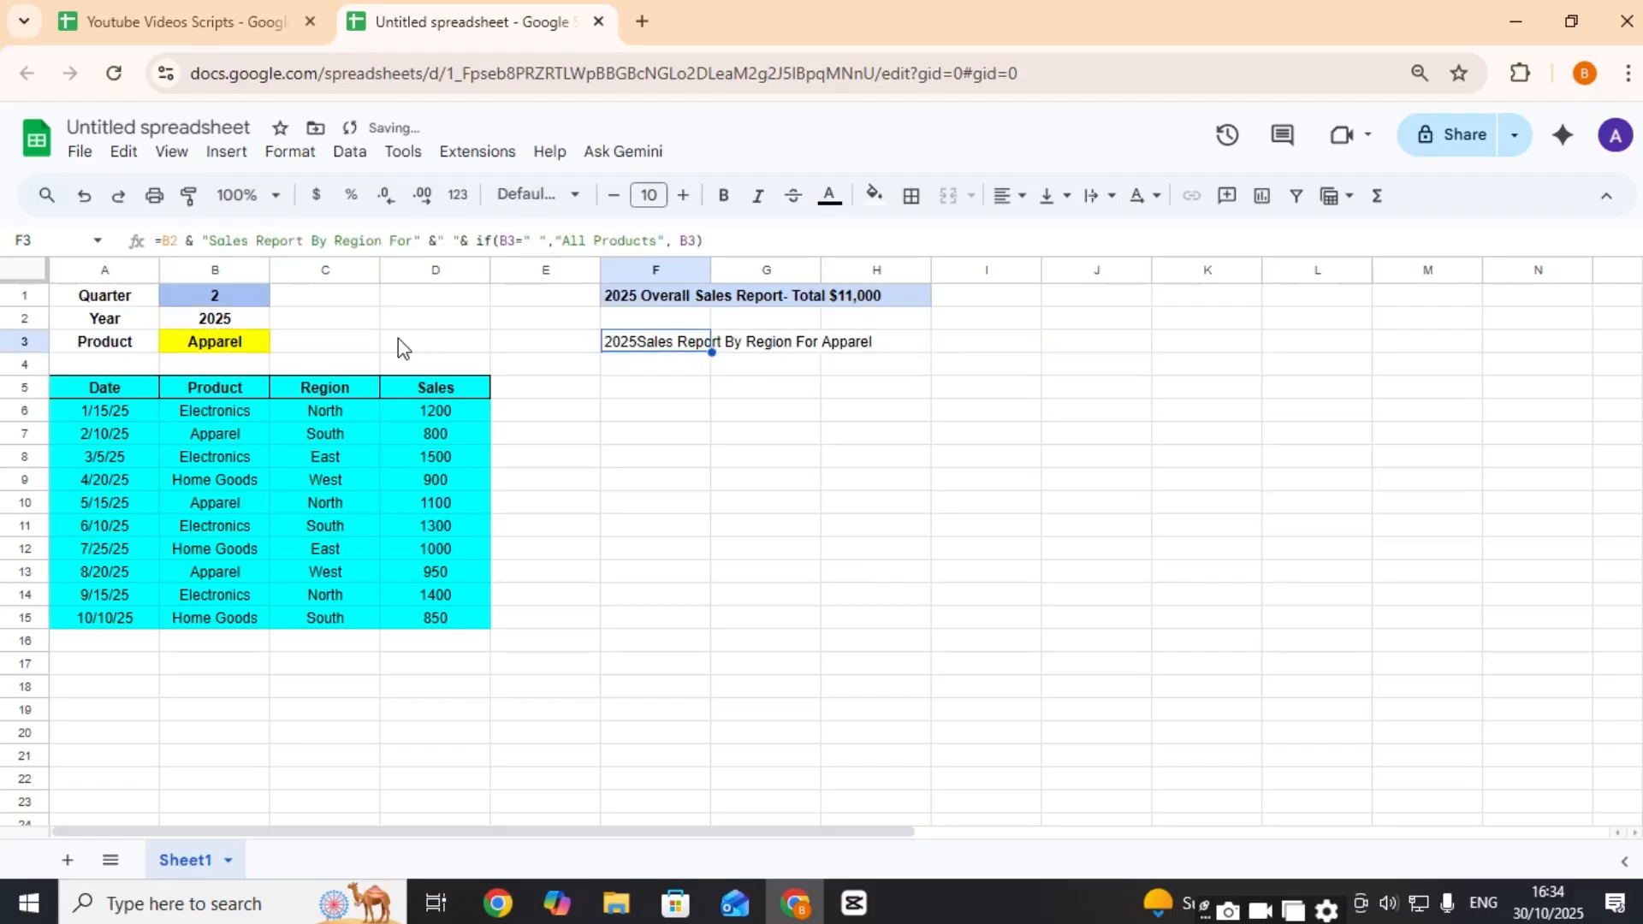
Step: Insert " "& between the B2 year and the report text in F3's formula, and make the title bold
{"action": "key", "text": "Return"}
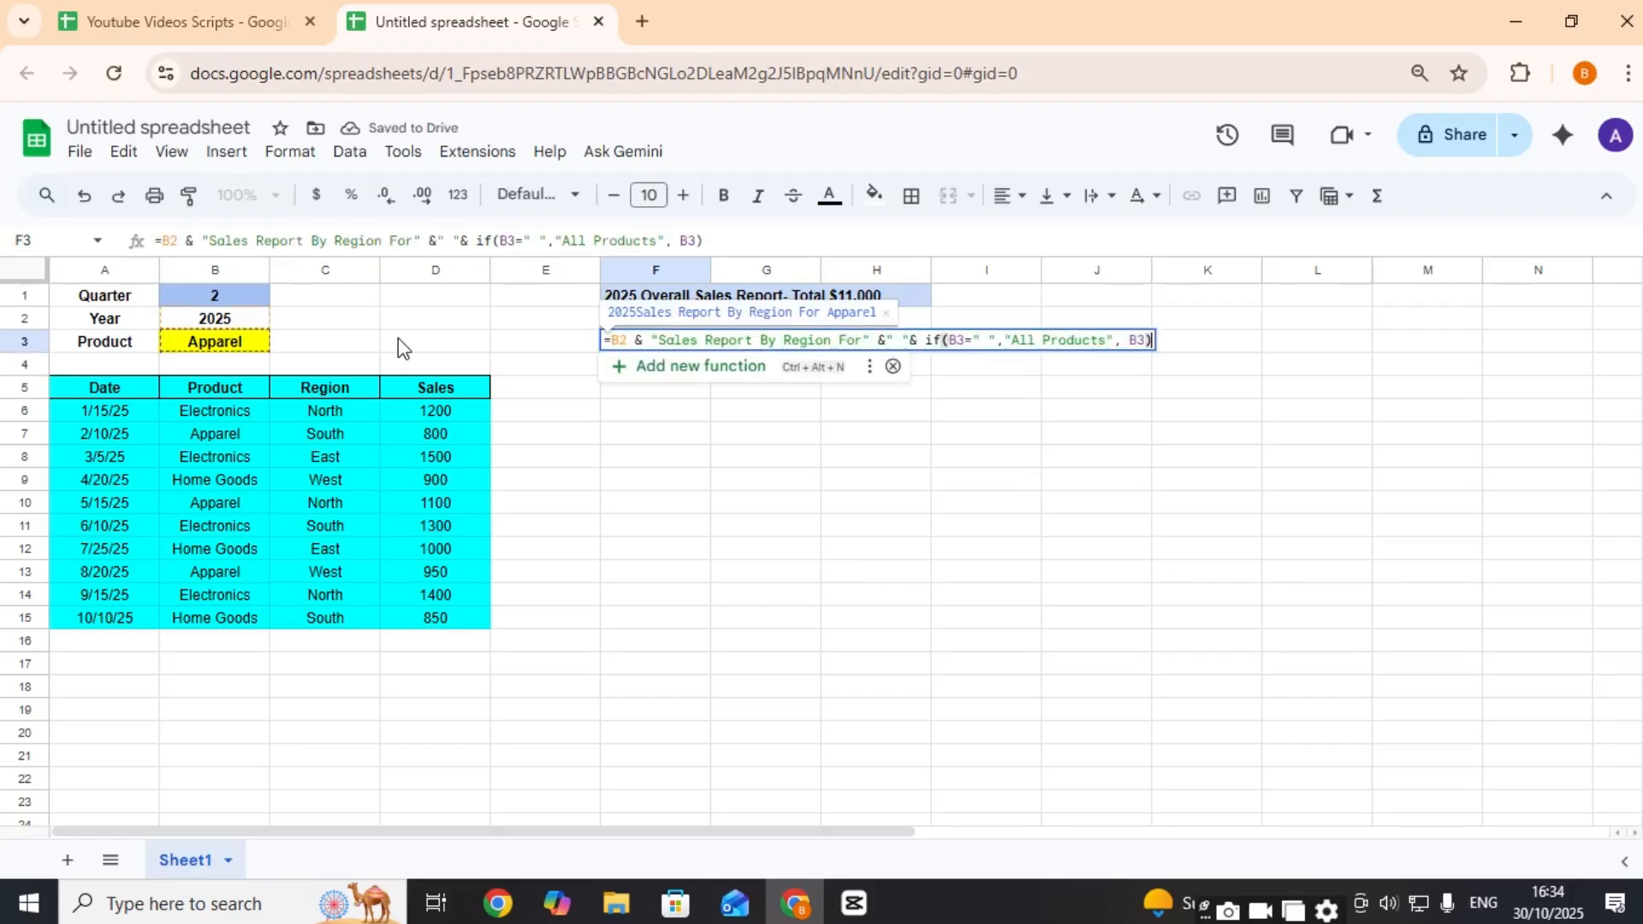
{"action": "key", "text": "Left"}
{"action": "key", "text": "Left"}
{"action": "key", "text": "Left"}
{"action": "key", "text": "Left"}
{"action": "key", "text": "Left"}
{"action": "key", "text": "Left"}
{"action": "key", "text": "Left"}
{"action": "key", "text": "Left"}
{"action": "key", "text": "Left"}
{"action": "key", "text": "Left"}
{"action": "key", "text": "Left"}
{"action": "key", "text": "Left"}
{"action": "key", "text": "Left"}
{"action": "key", "text": "Left"}
{"action": "key", "text": "Left"}
{"action": "key", "text": "Left"}
{"action": "key", "text": "Left"}
{"action": "key", "text": "Left"}
{"action": "key", "text": "Left"}
{"action": "key", "text": "Left"}
{"action": "key", "text": "Left"}
{"action": "key", "text": "Left"}
{"action": "key", "text": "Left"}
{"action": "key", "text": "Left"}
{"action": "key", "text": "Left"}
{"action": "key", "text": "Left"}
{"action": "key", "text": "Right"}
{"action": "key", "text": "Right"}
{"action": "key", "text": "Left"}
{"action": "type", "text": "\" \""}
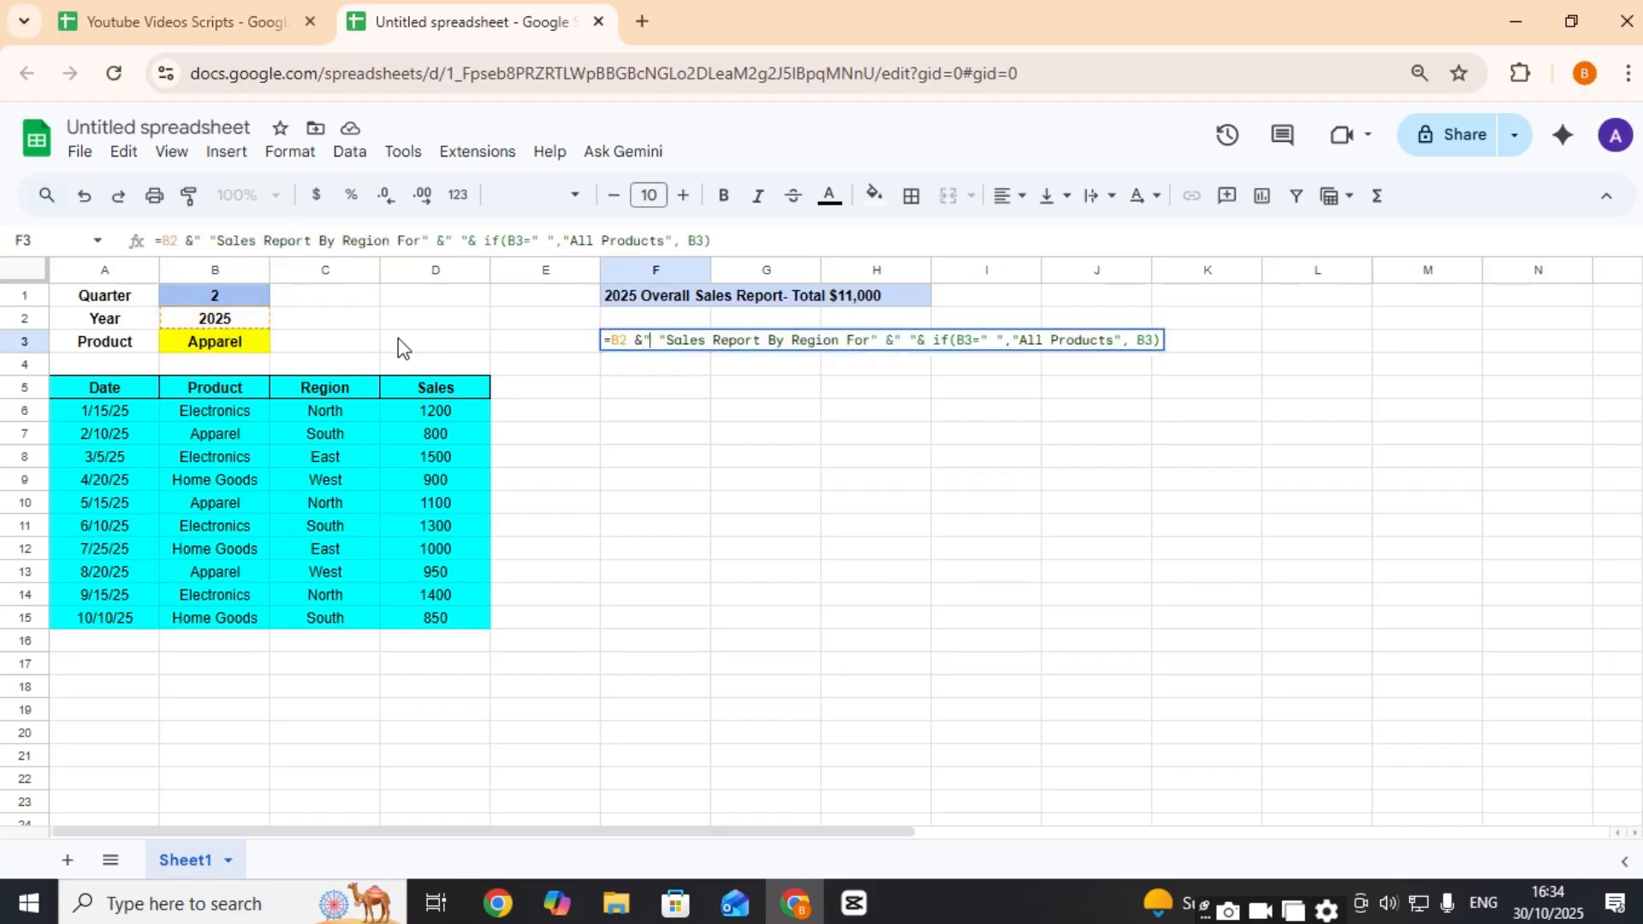
{"action": "type", "text": "&"}
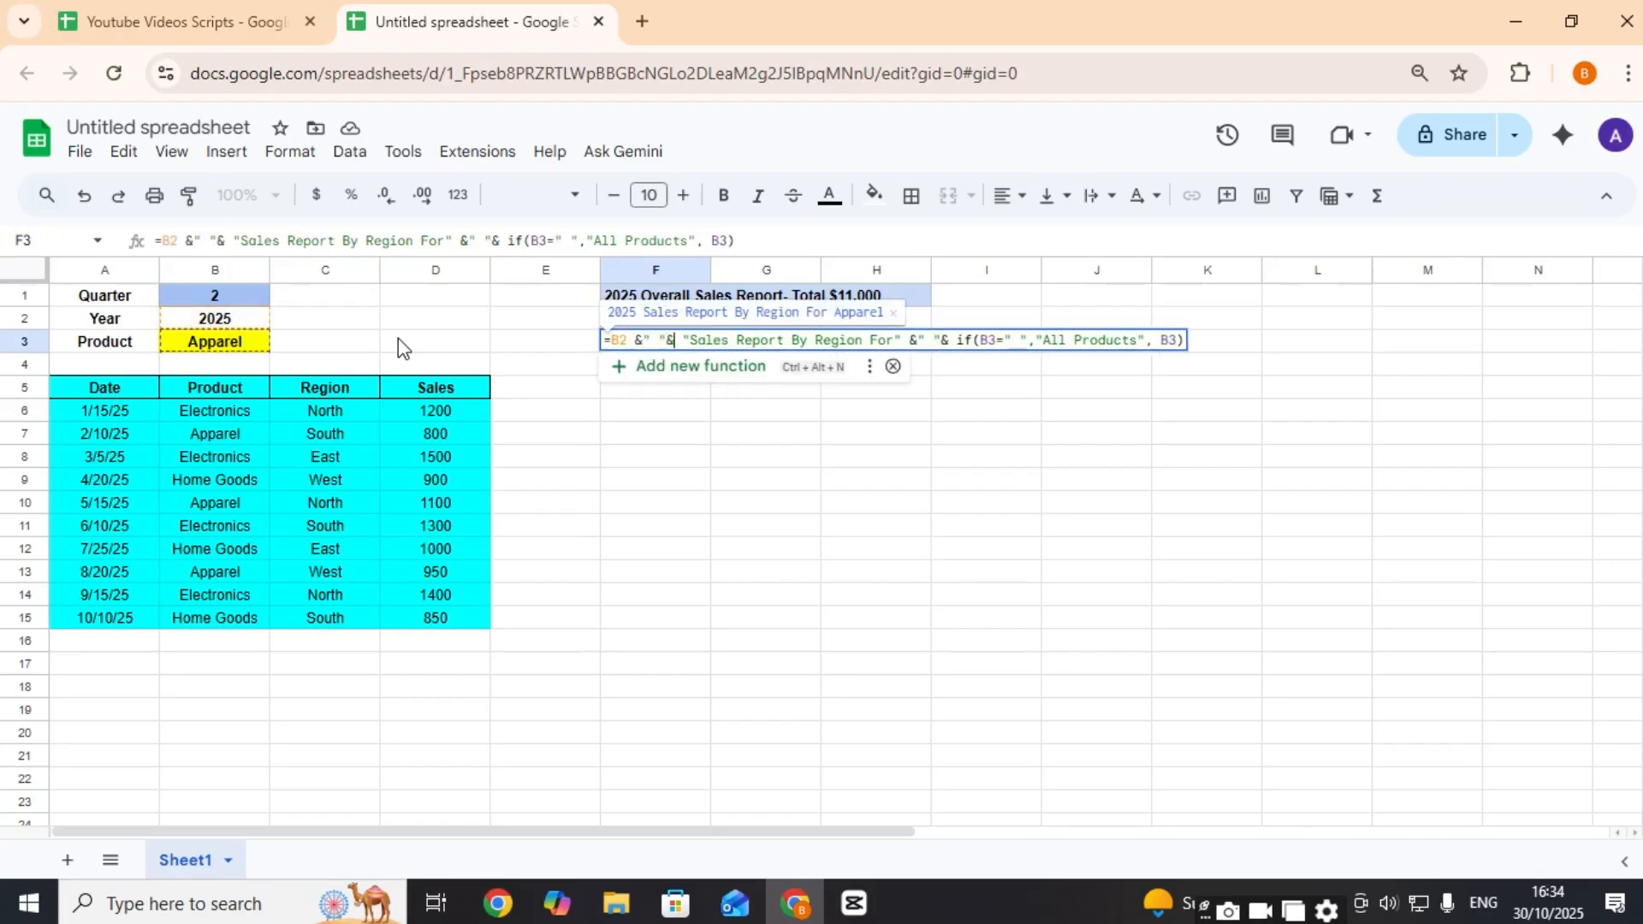
{"action": "key", "text": "Return"}
{"action": "key", "text": "Up"}
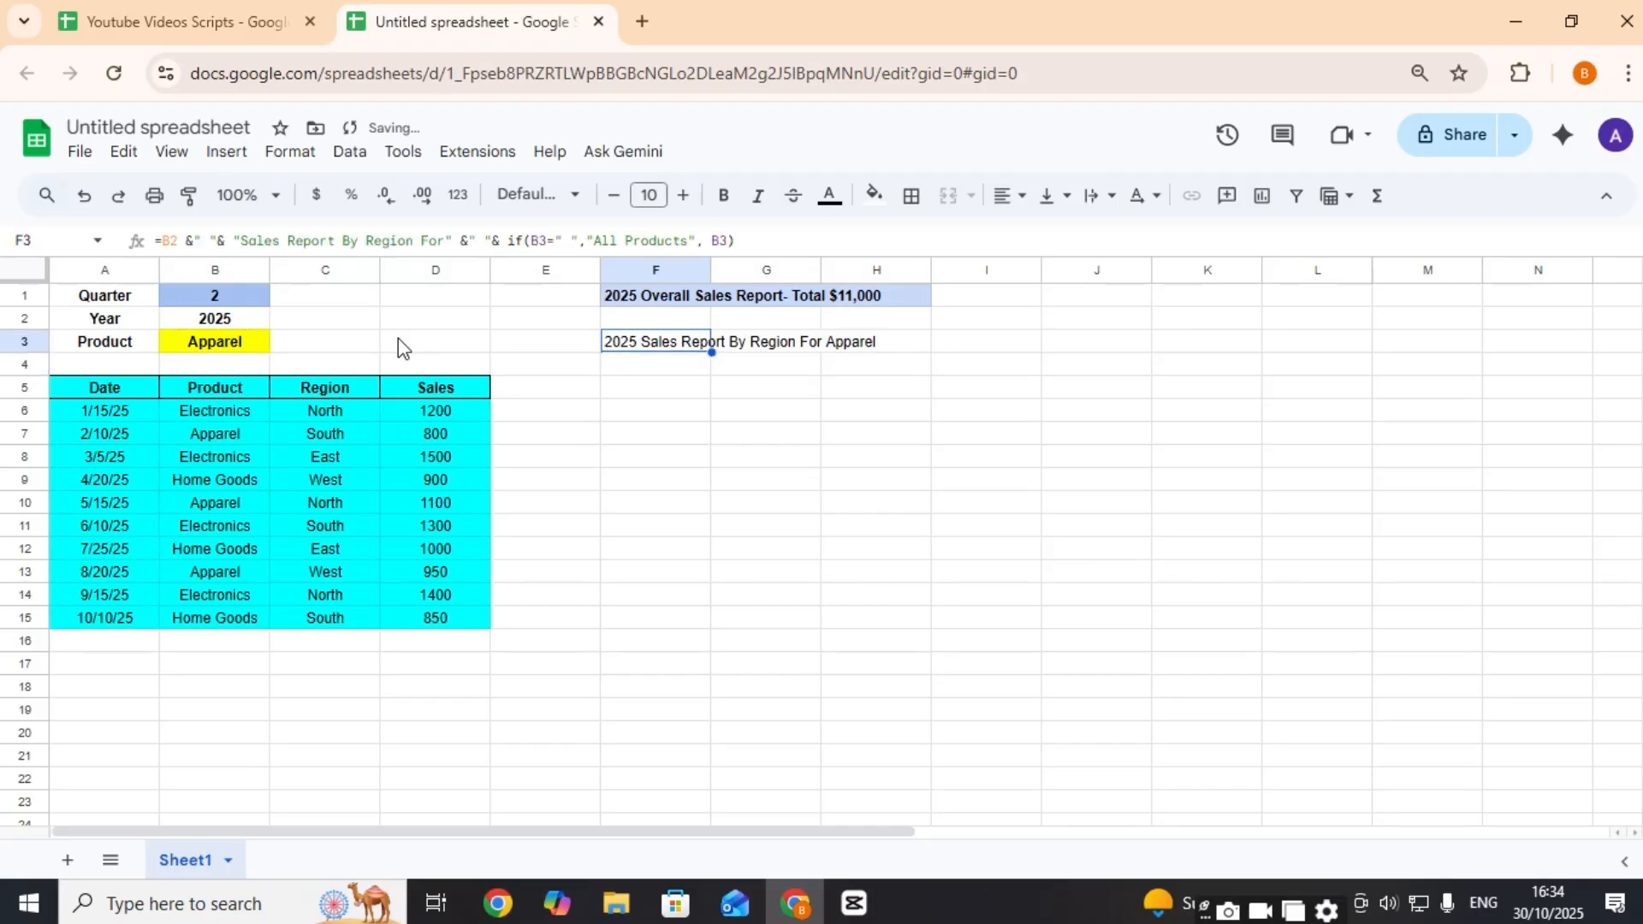
{"action": "key", "text": "ctrl+b"}
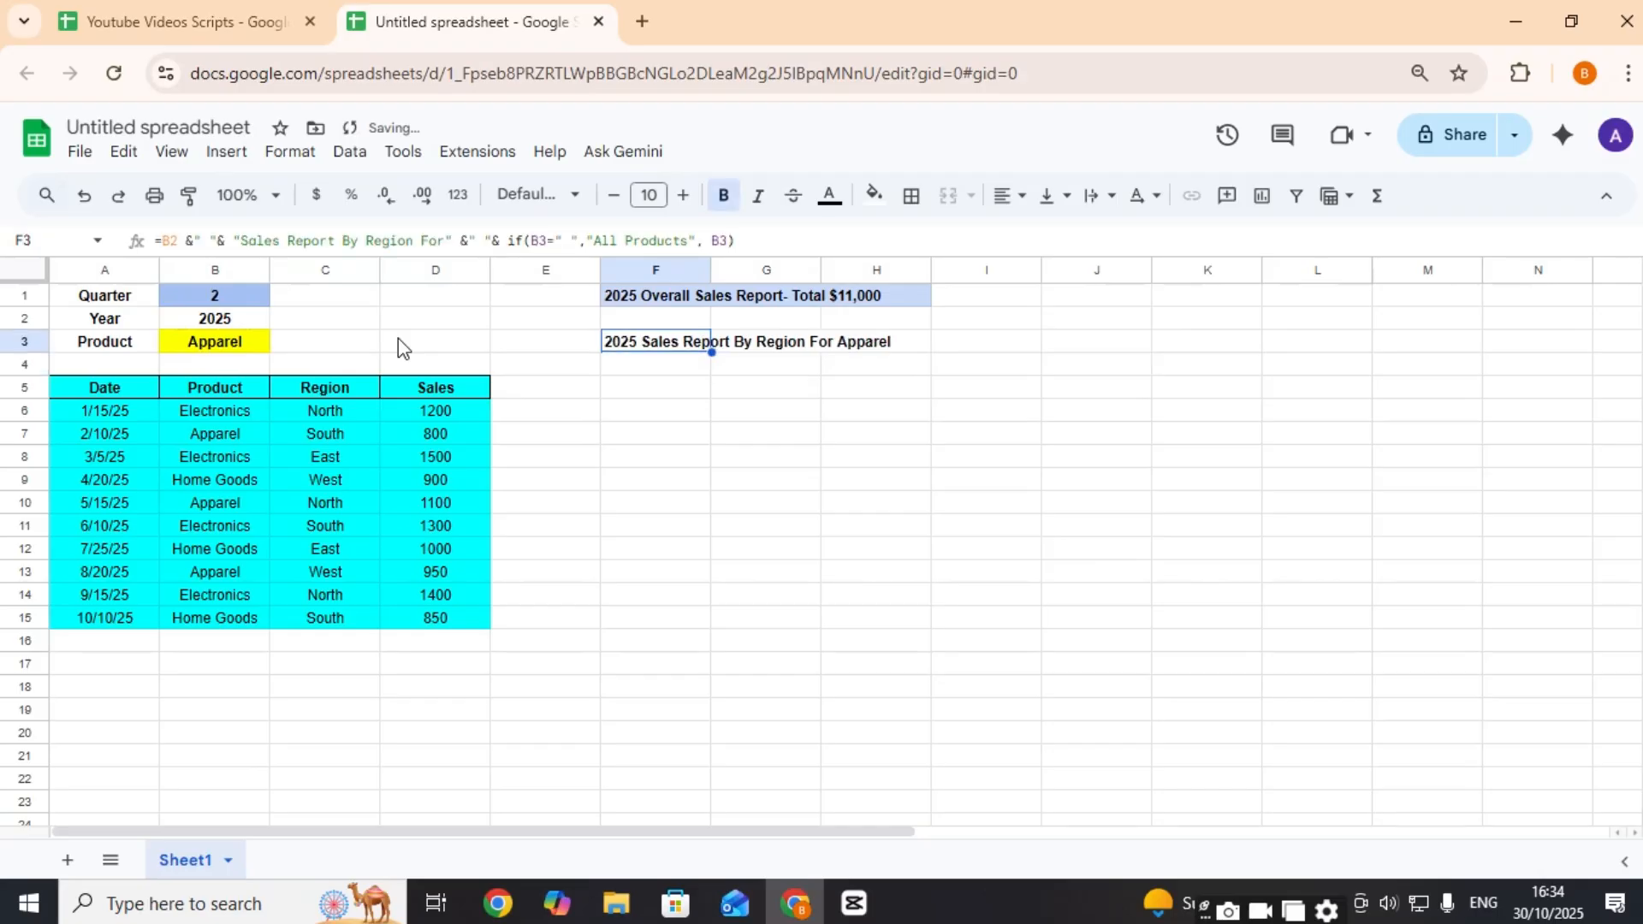
Step: Start a QUERY formula in F4 as =query((A5:D15, using the sales table including its header row as the data range
{"action": "key", "text": "Down"}
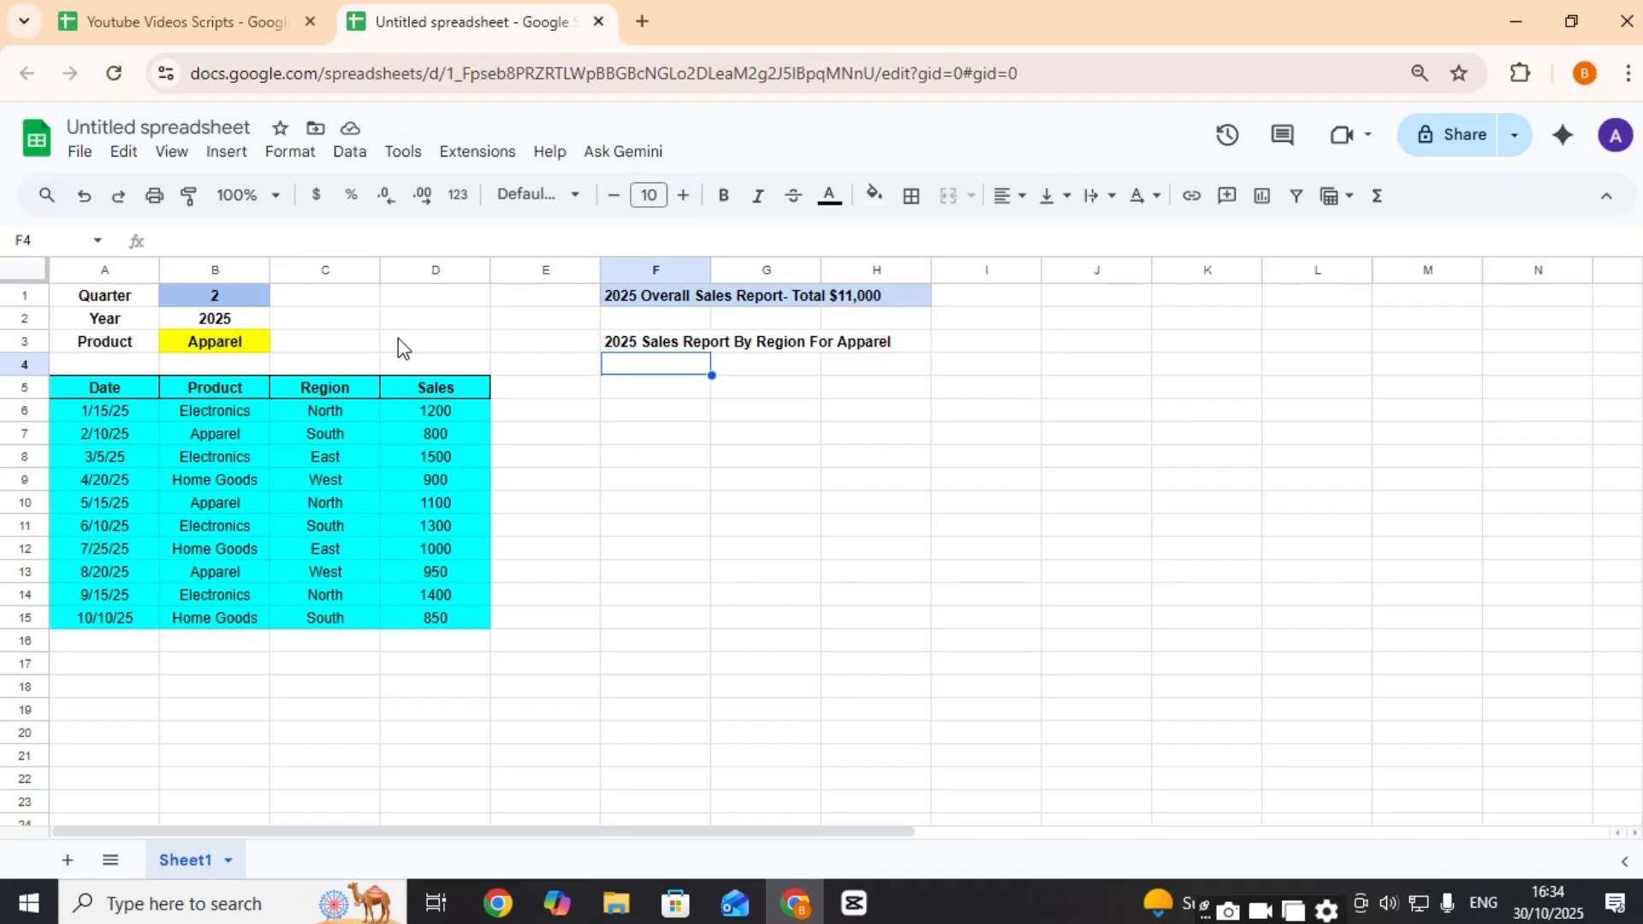
{"action": "type", "text": "="}
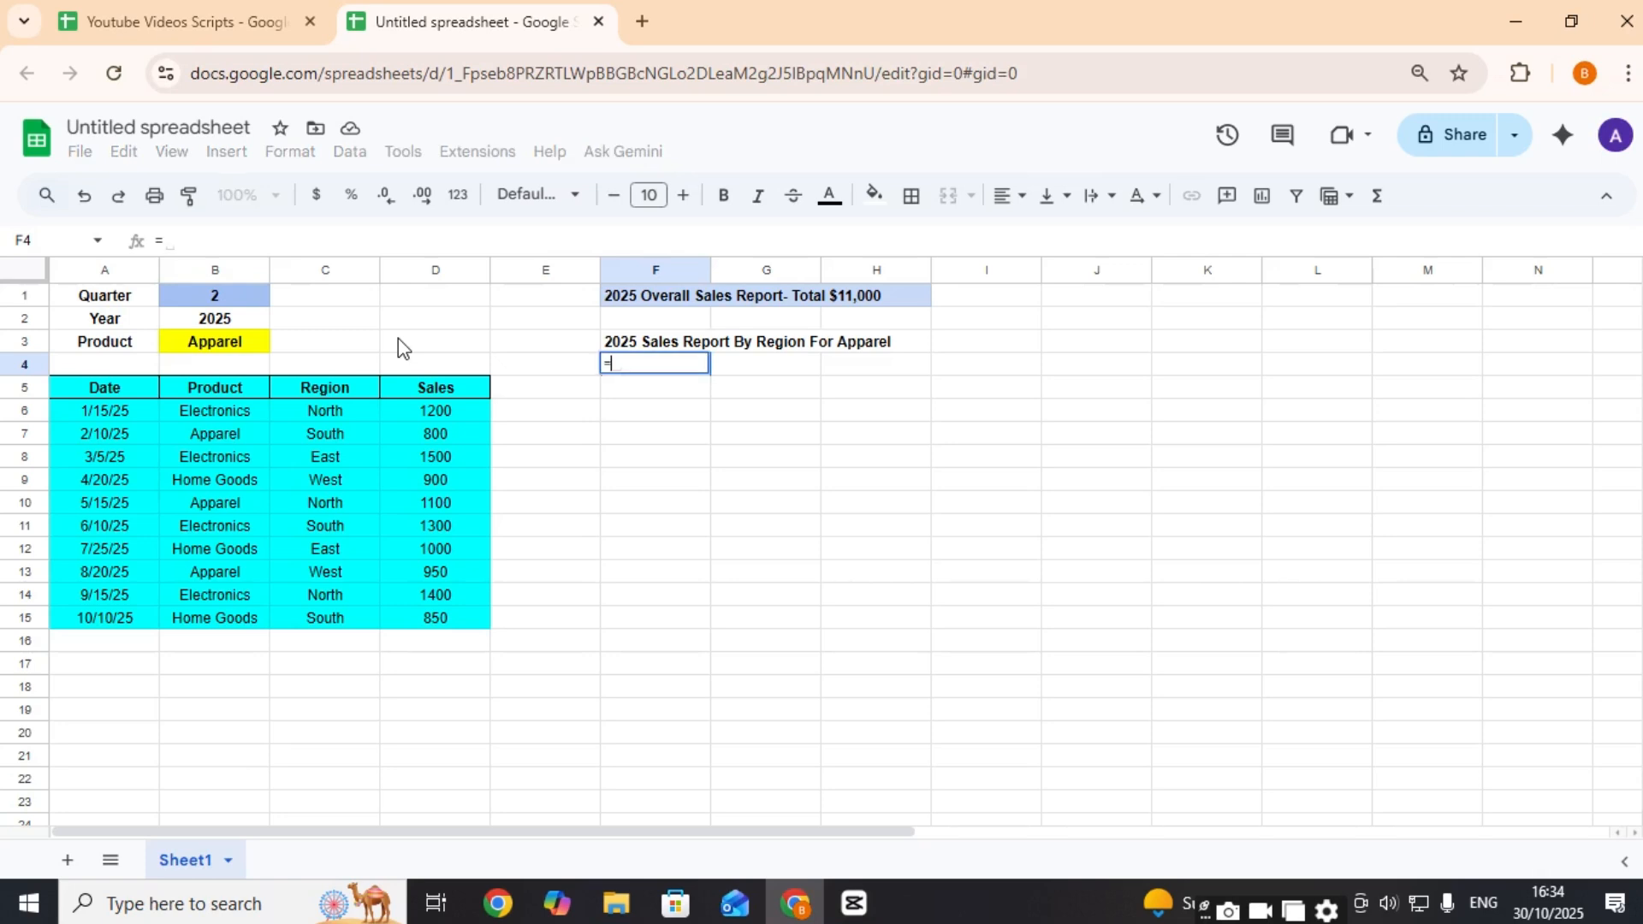
{"action": "type", "text": "query(("}
{"action": "left_click", "coordinate": [128, 389]}
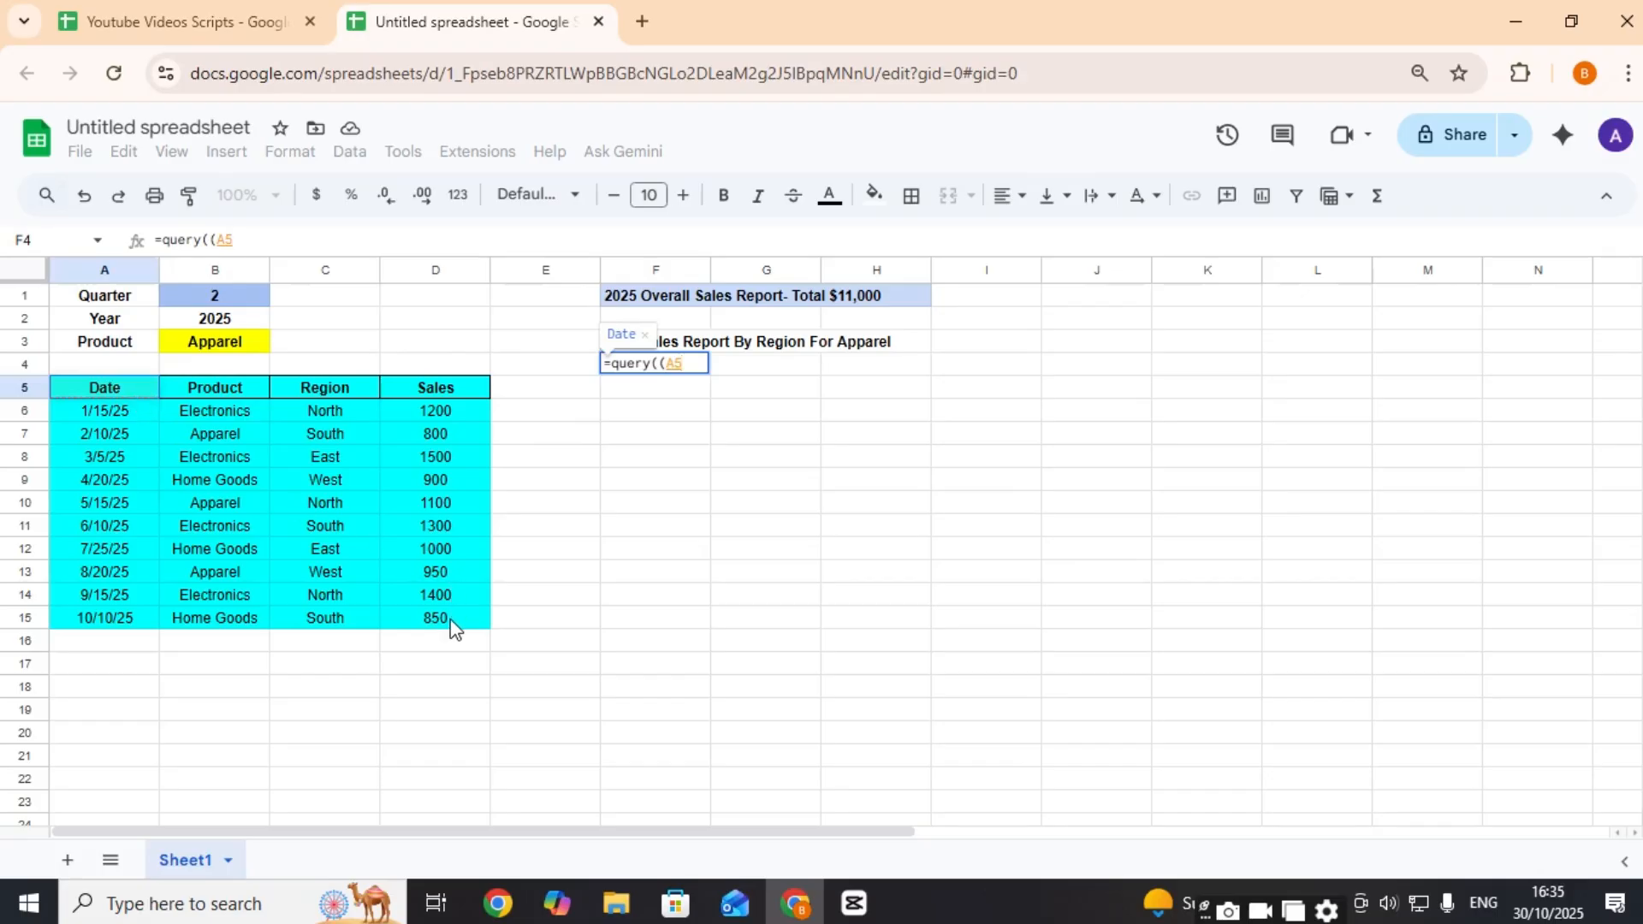
{"action": "type", "text": ":"}
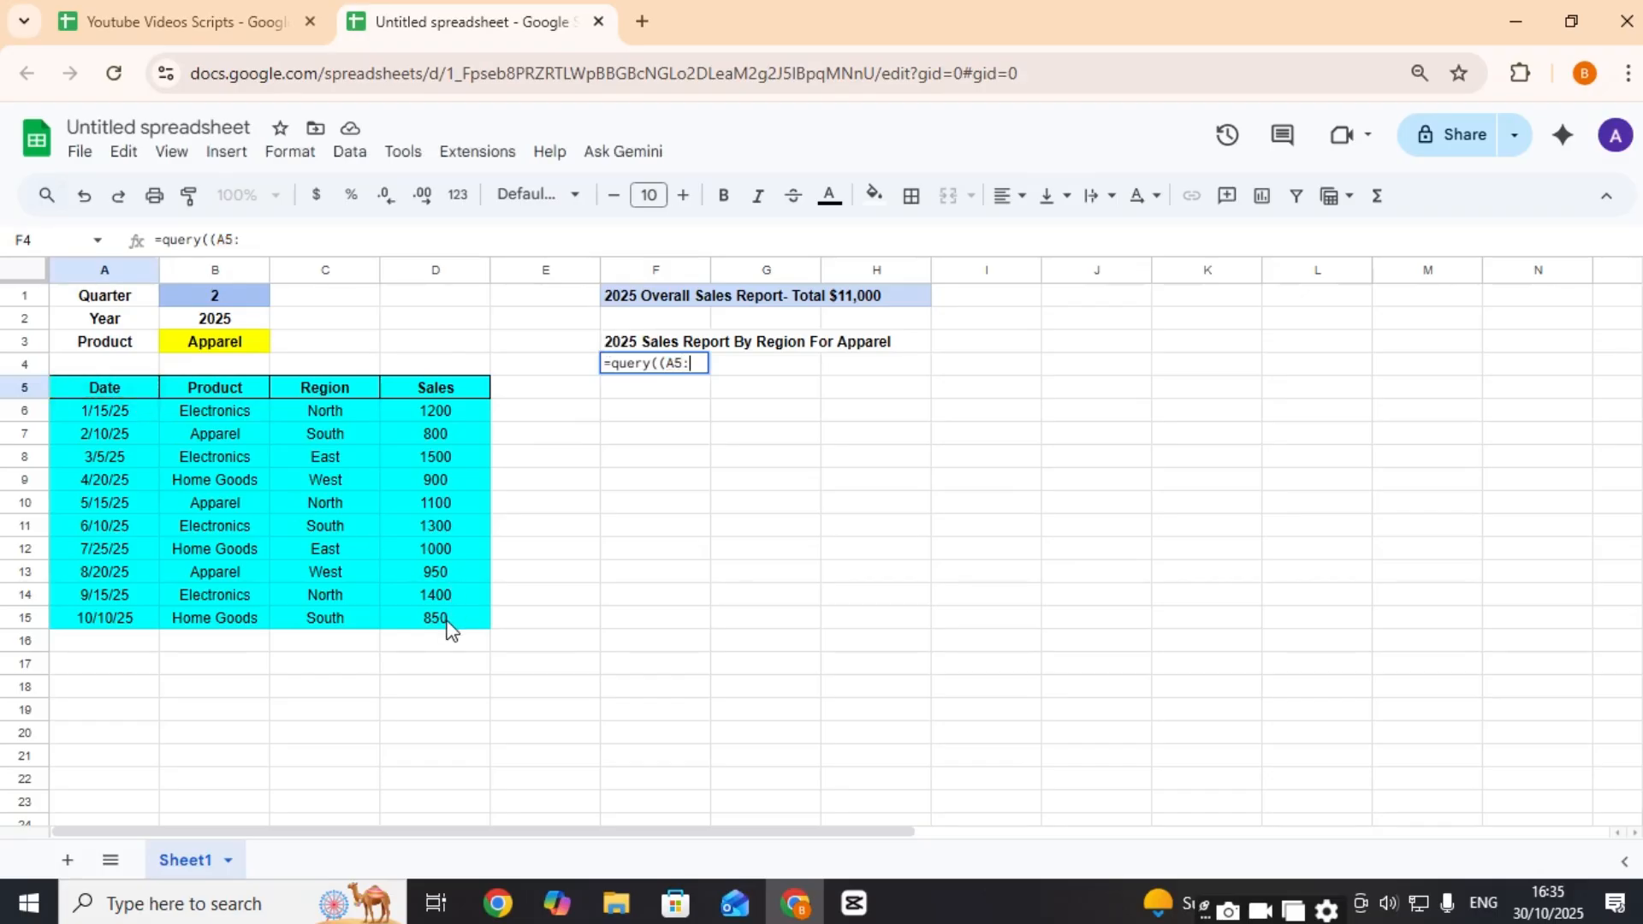
{"action": "left_click", "coordinate": [446, 621], "text": "shift"}
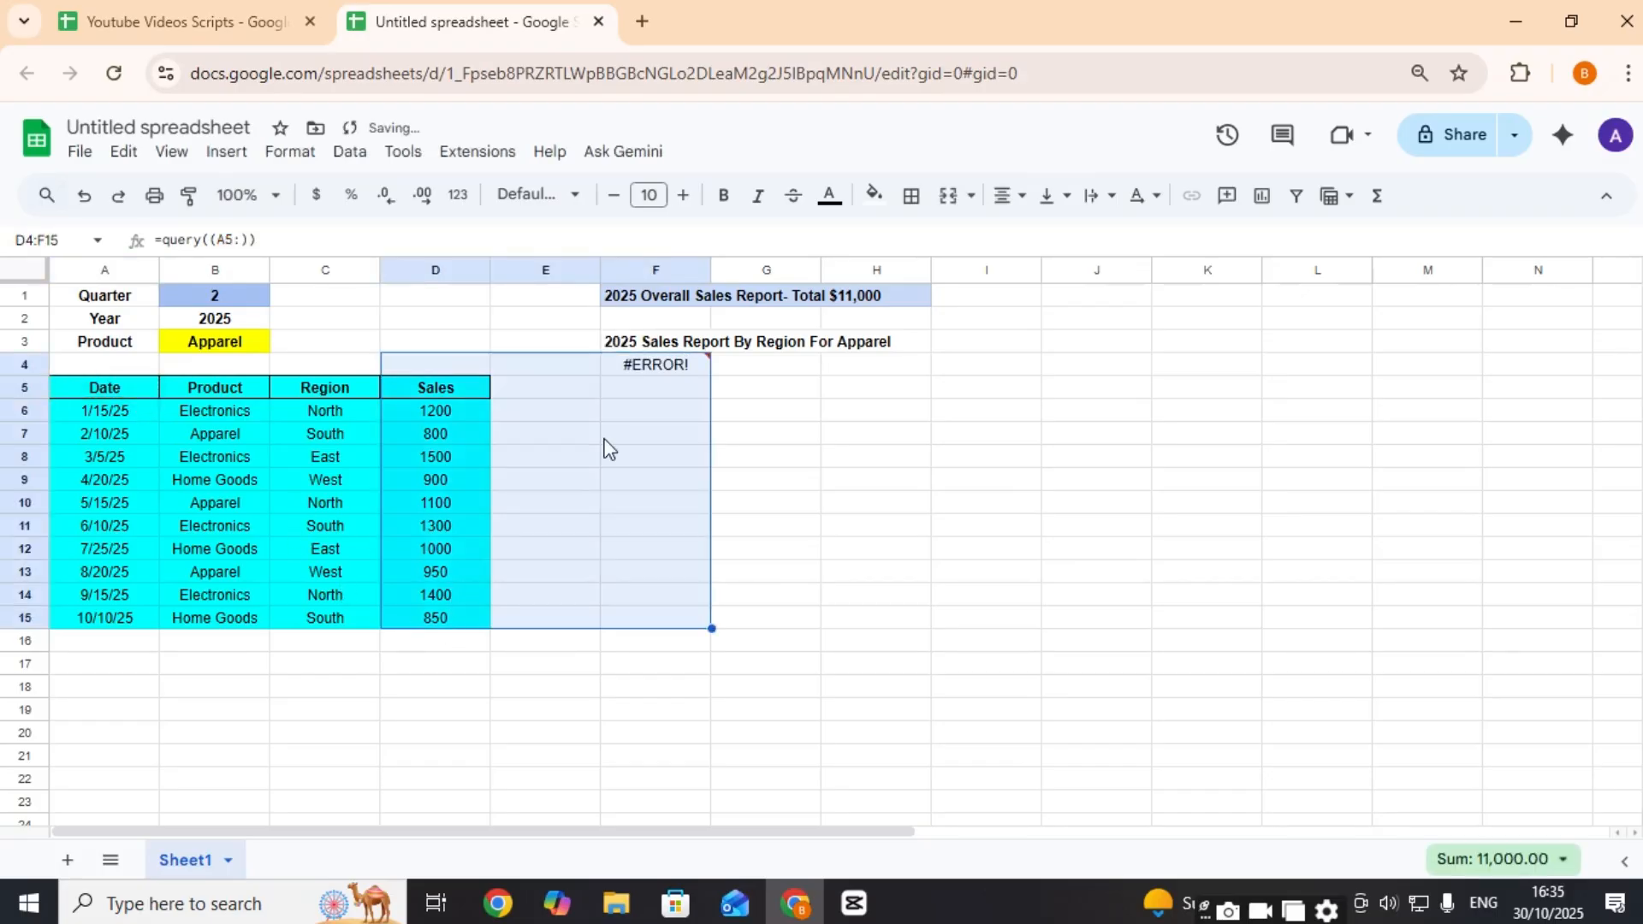
{"action": "left_click", "coordinate": [681, 371]}
{"action": "double_click", "coordinate": [681, 377]}
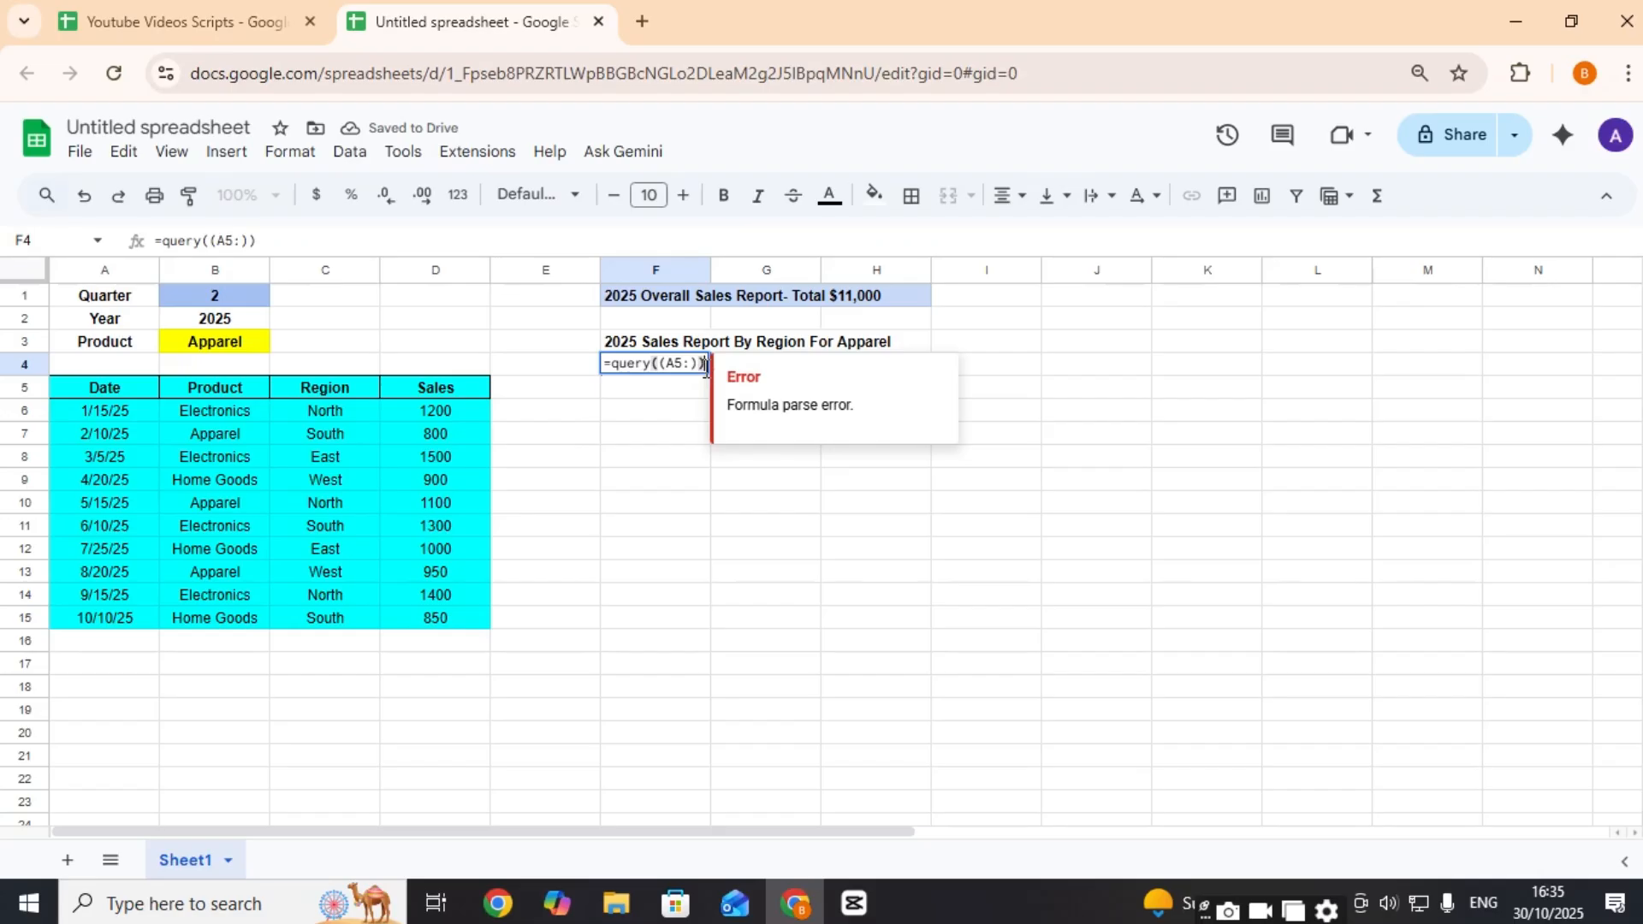
{"action": "key", "text": "BackSpace"}
{"action": "key", "text": "BackSpace"}
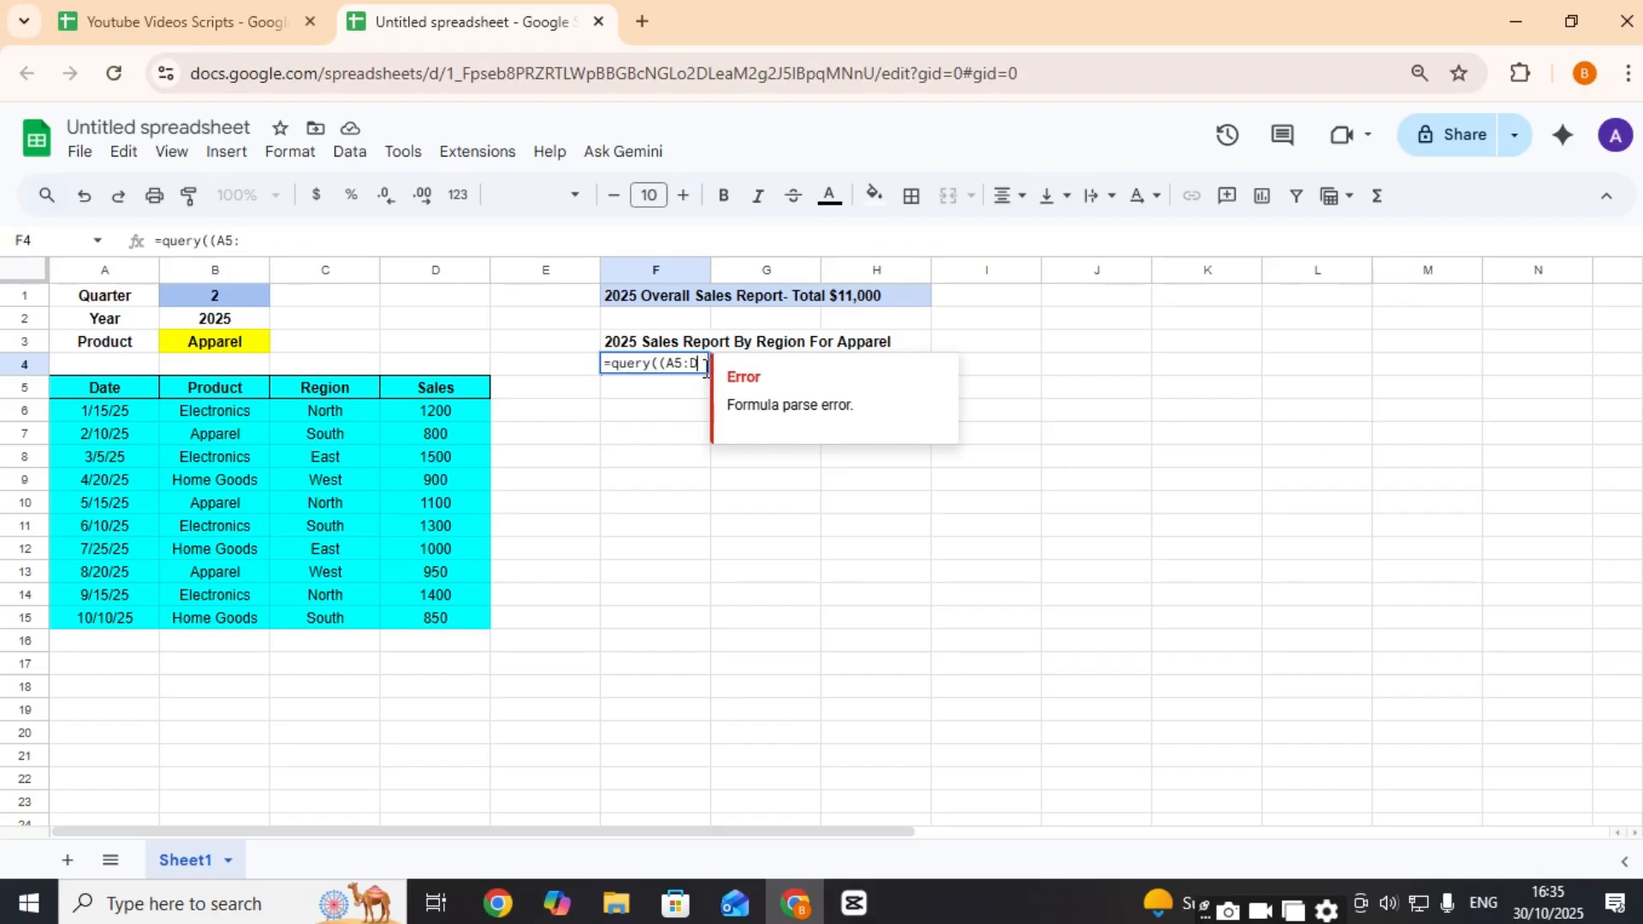
{"action": "type", "text": "D15"}
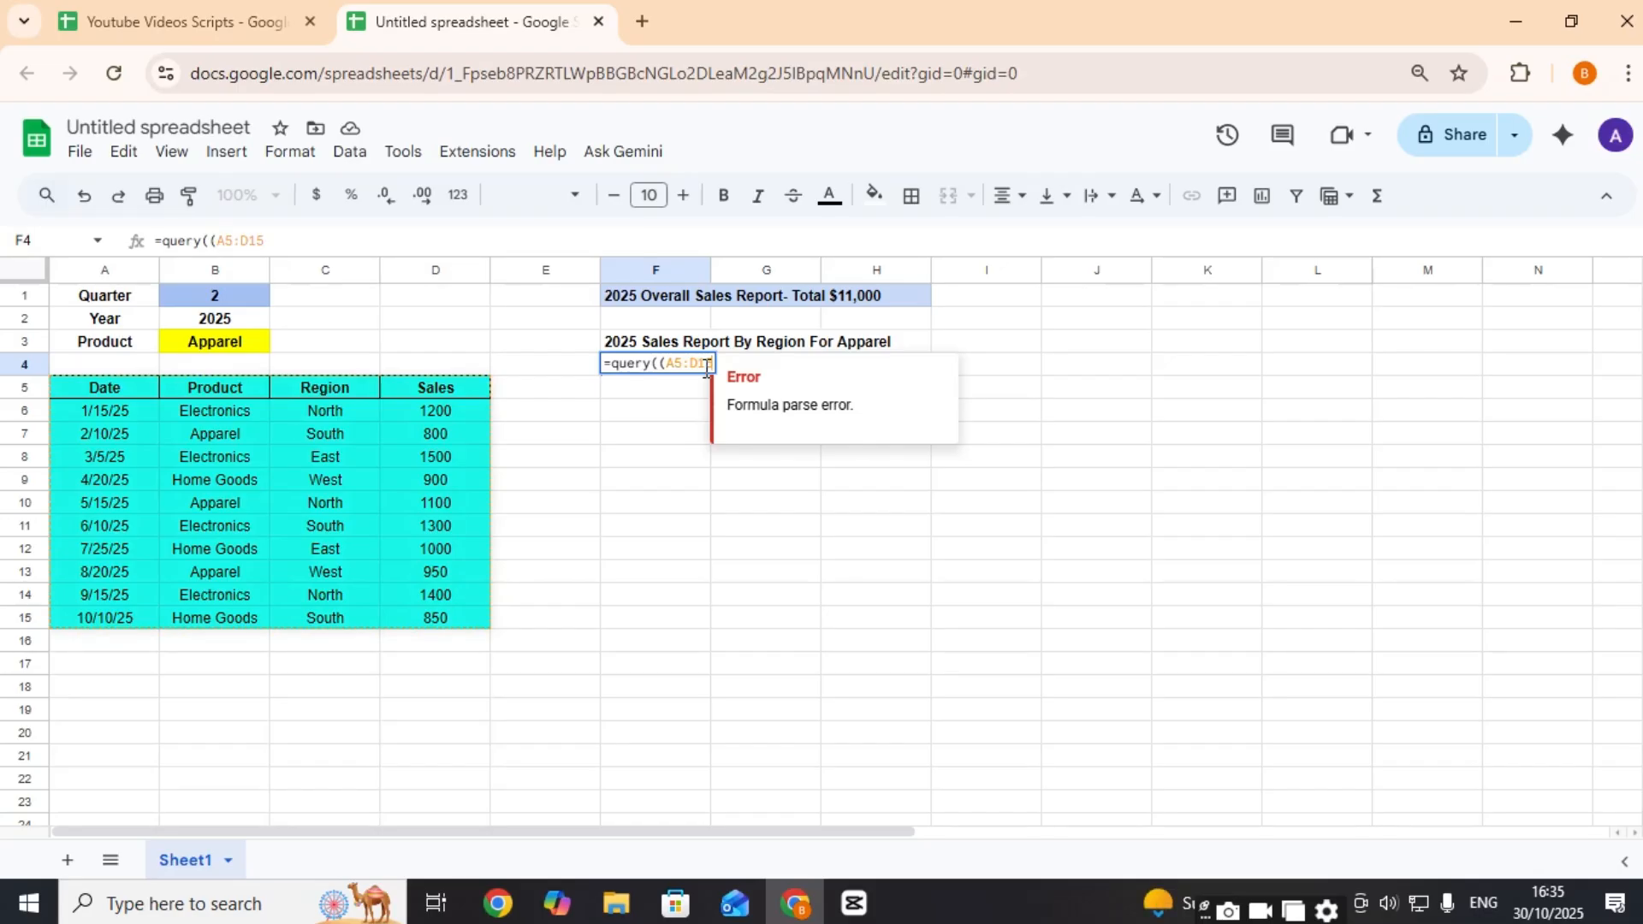
{"action": "type", "text": ", "}
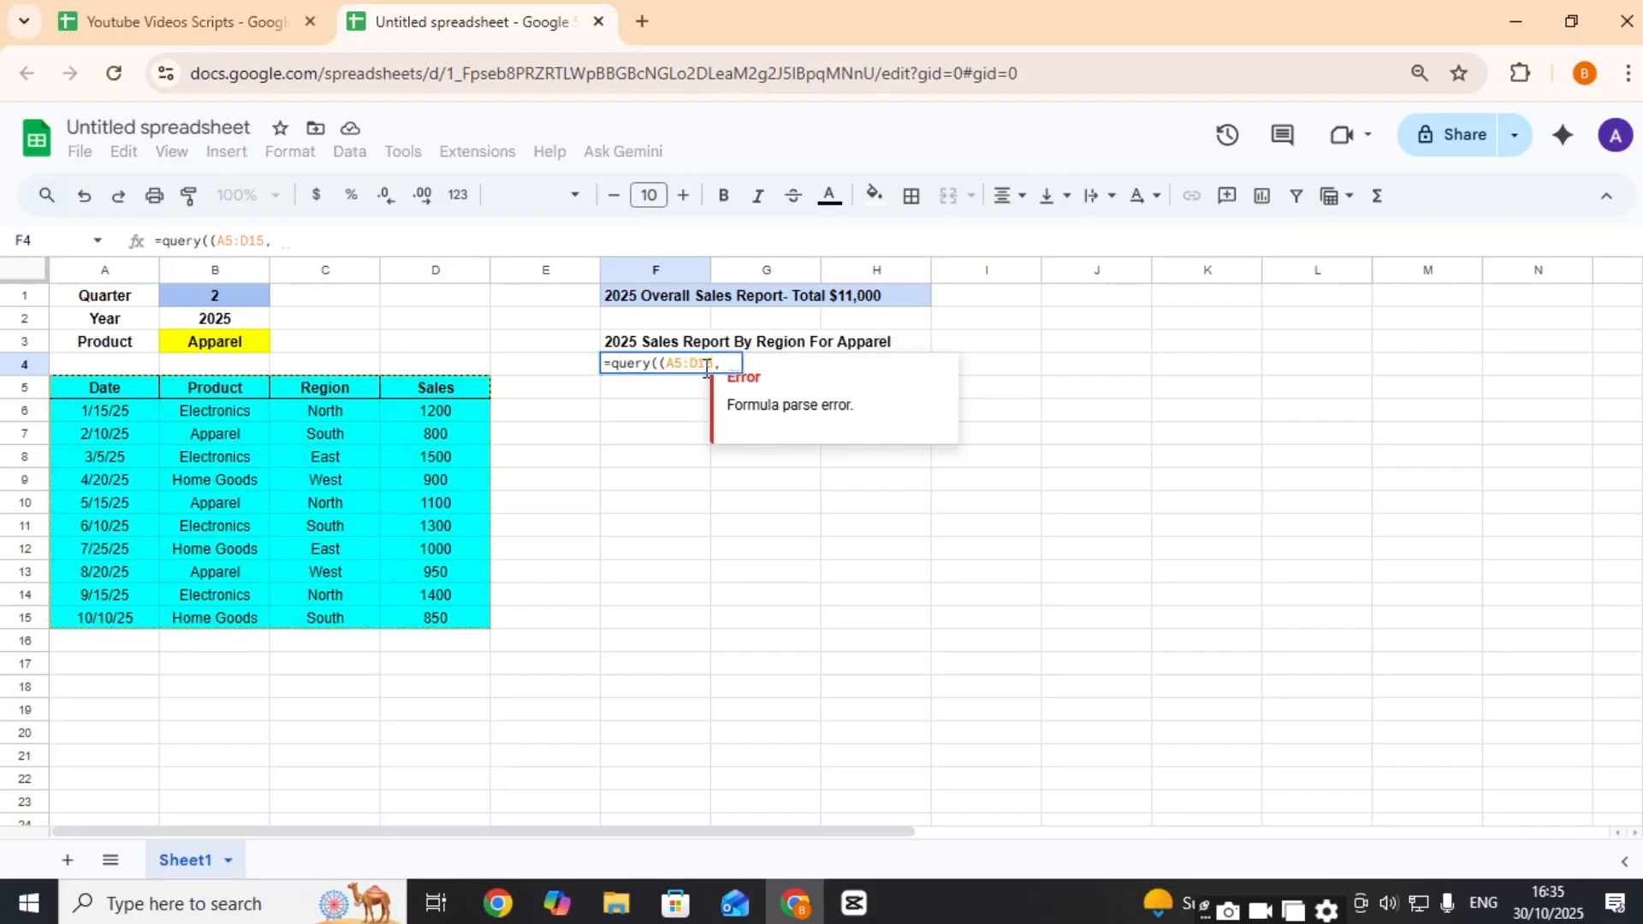
Step: Open the query string in F4's formula with "SELECT C, Sum(D) to return each region with its summed sales
{"action": "type", "text": "\""}
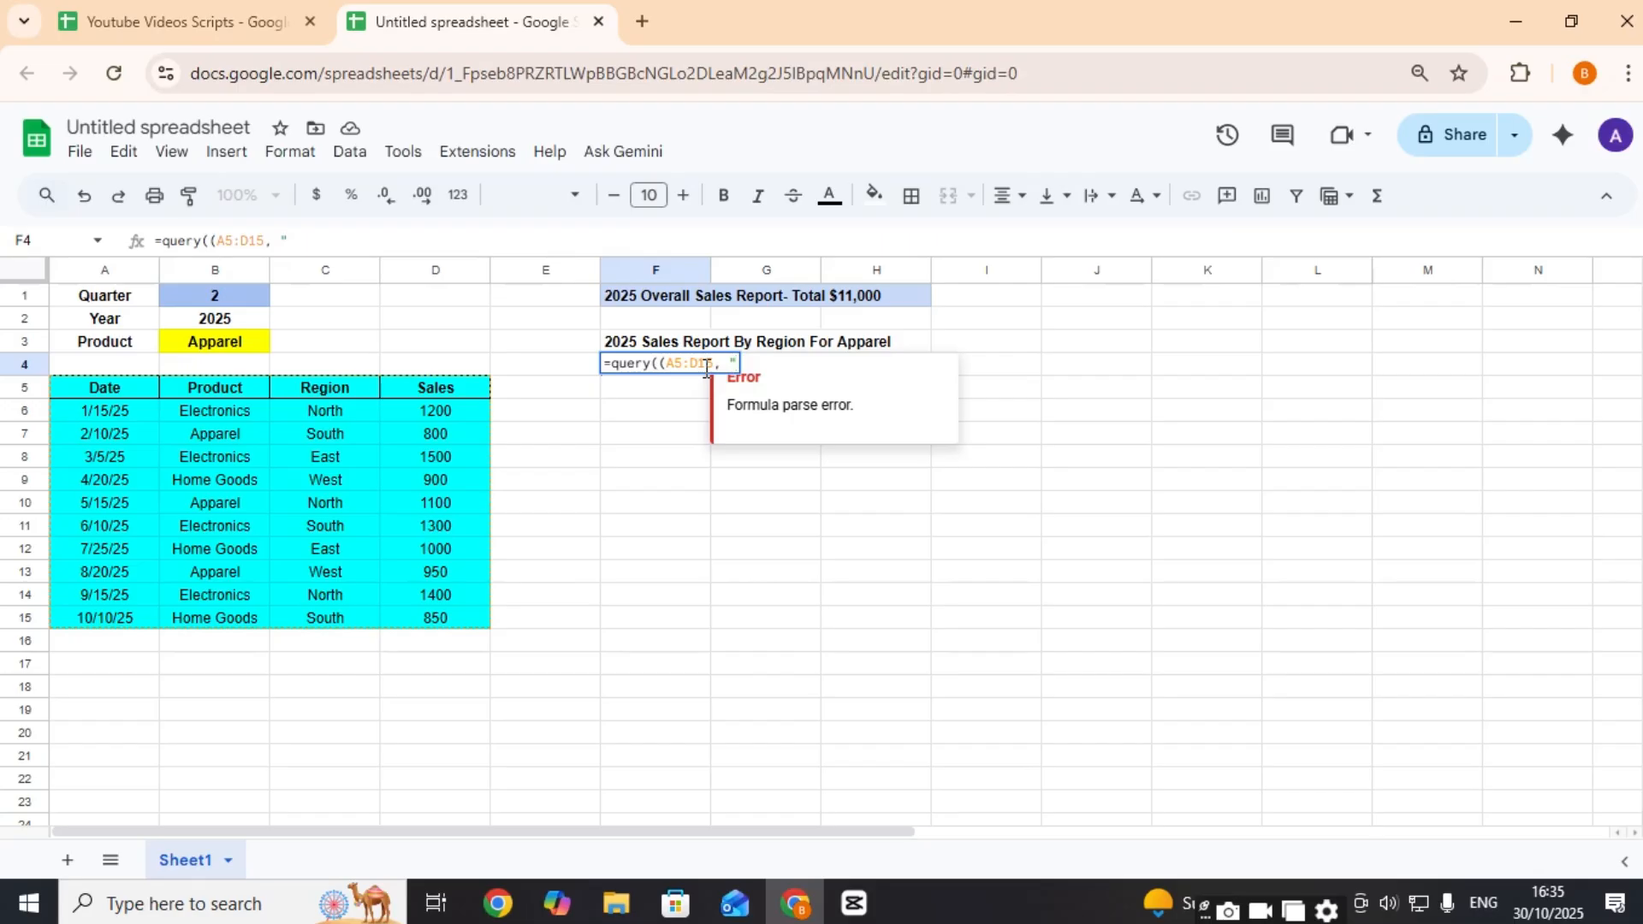
{"action": "type", "text": "Select C"}
{"action": "key", "text": "BackSpace"}
{"action": "key", "text": "BackSpace"}
{"action": "key", "text": "BackSpace"}
{"action": "key", "text": "BackSpace"}
{"action": "key", "text": "BackSpace"}
{"action": "type", "text": "ELECT C"}
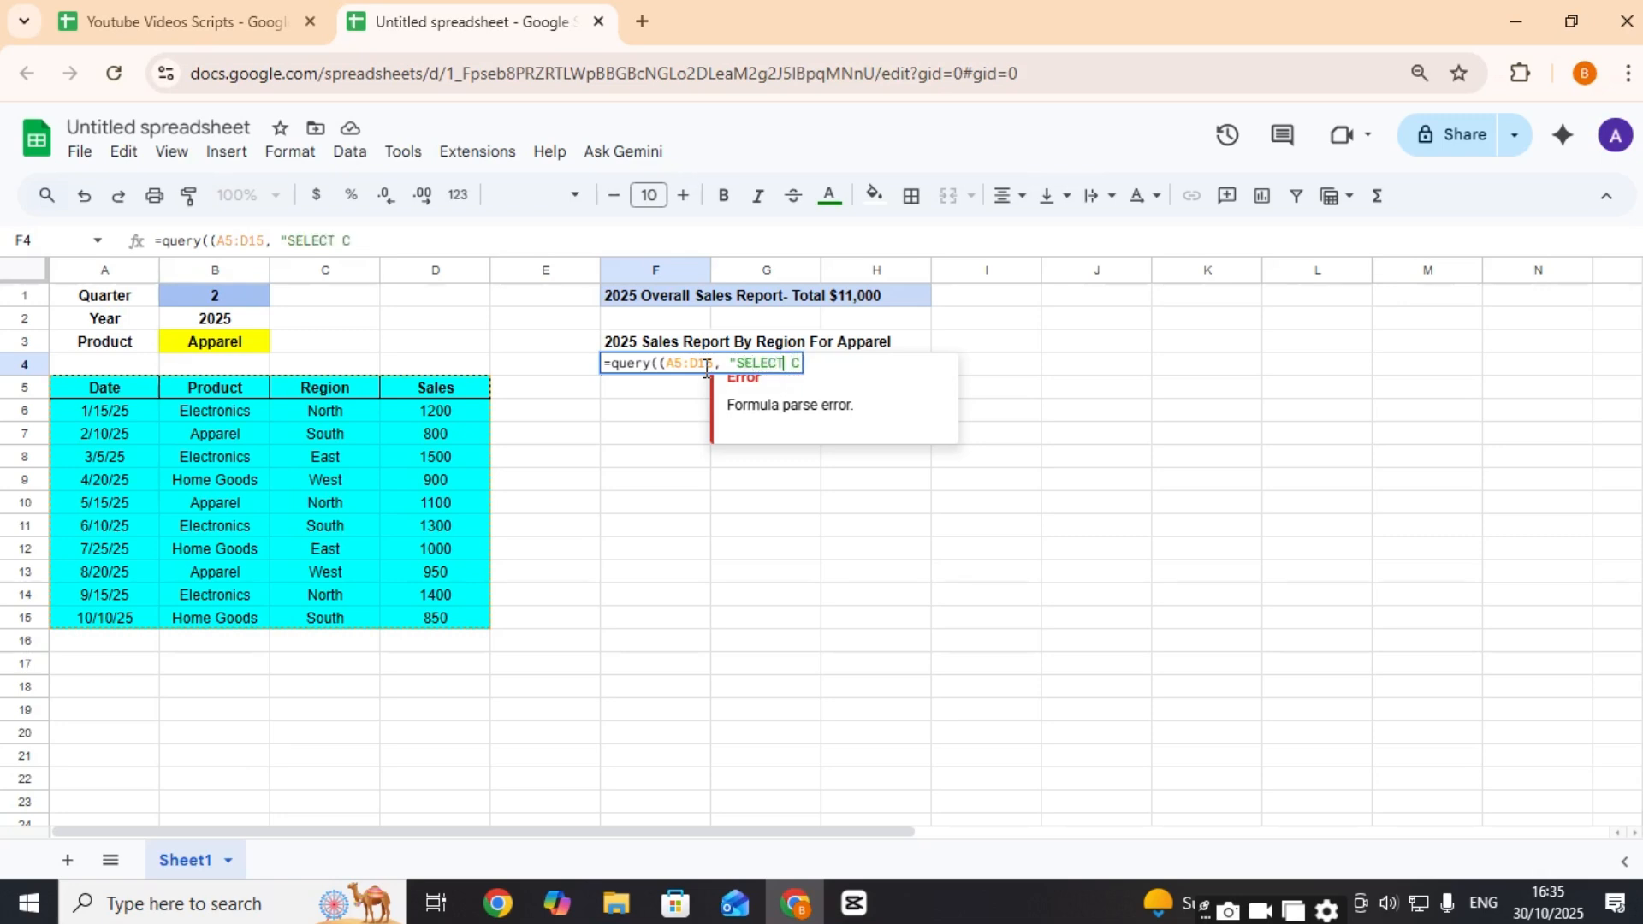
{"action": "key", "text": "Right"}
{"action": "type", "text": ", Sum(D)"}
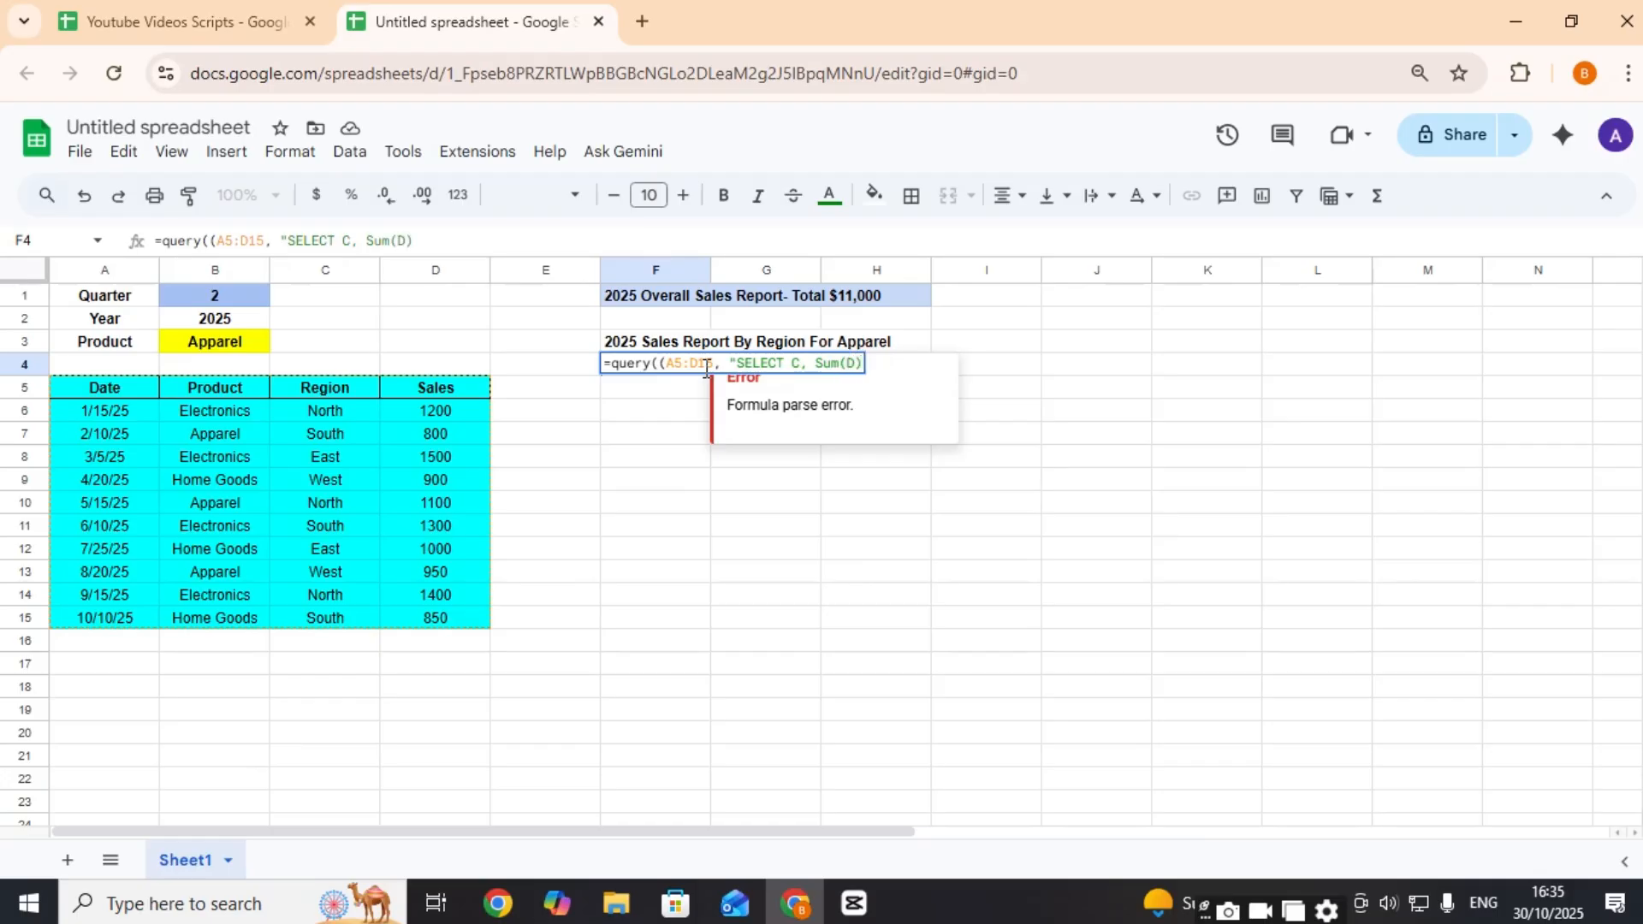
Step: Add the filter clause WHERE B = after Sum(D) in F4's query string
{"action": "type", "text": " Where"}
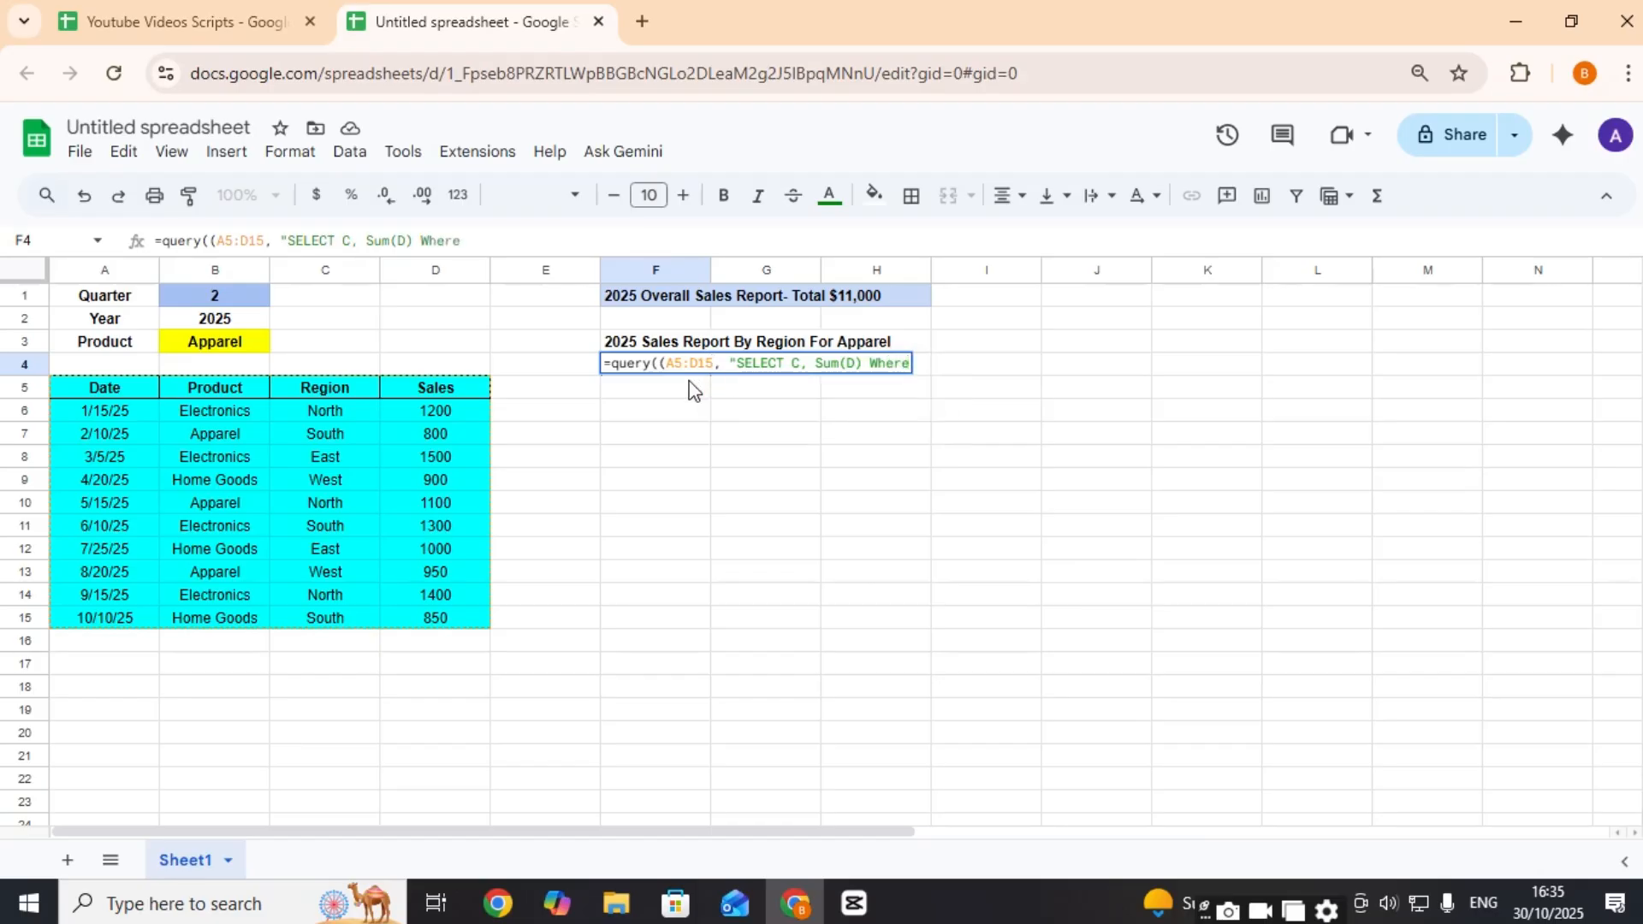
{"action": "key", "text": "BackSpace"}
{"action": "key", "text": "BackSpace"}
{"action": "key", "text": "BackSpace"}
{"action": "key", "text": "BackSpace"}
{"action": "type", "text": "HERE b="}
{"action": "key", "text": "Left"}
{"action": "key", "text": "BackSpace"}
{"action": "type", "text": "B"}
{"action": "key", "text": "Right"}
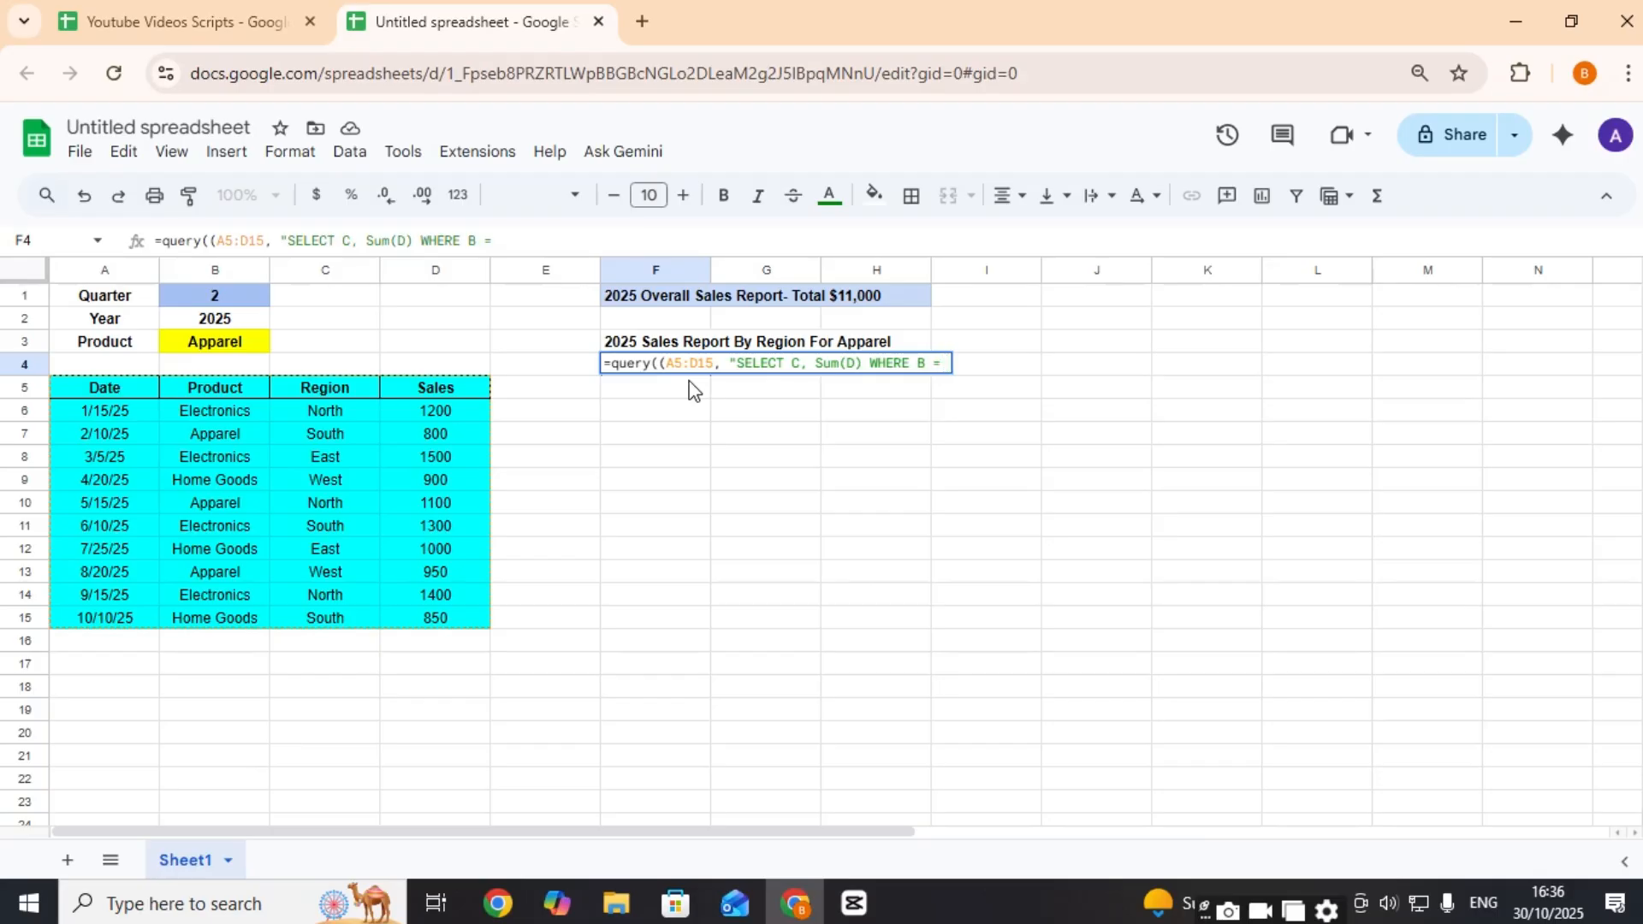
Step: Link the WHERE condition in F4 to the selected product by adding '"&B3&" after the equals sign
{"action": "type", "text": "'"}
{"action": "type", "text": "'"}
{"action": "type", "text": "&"}
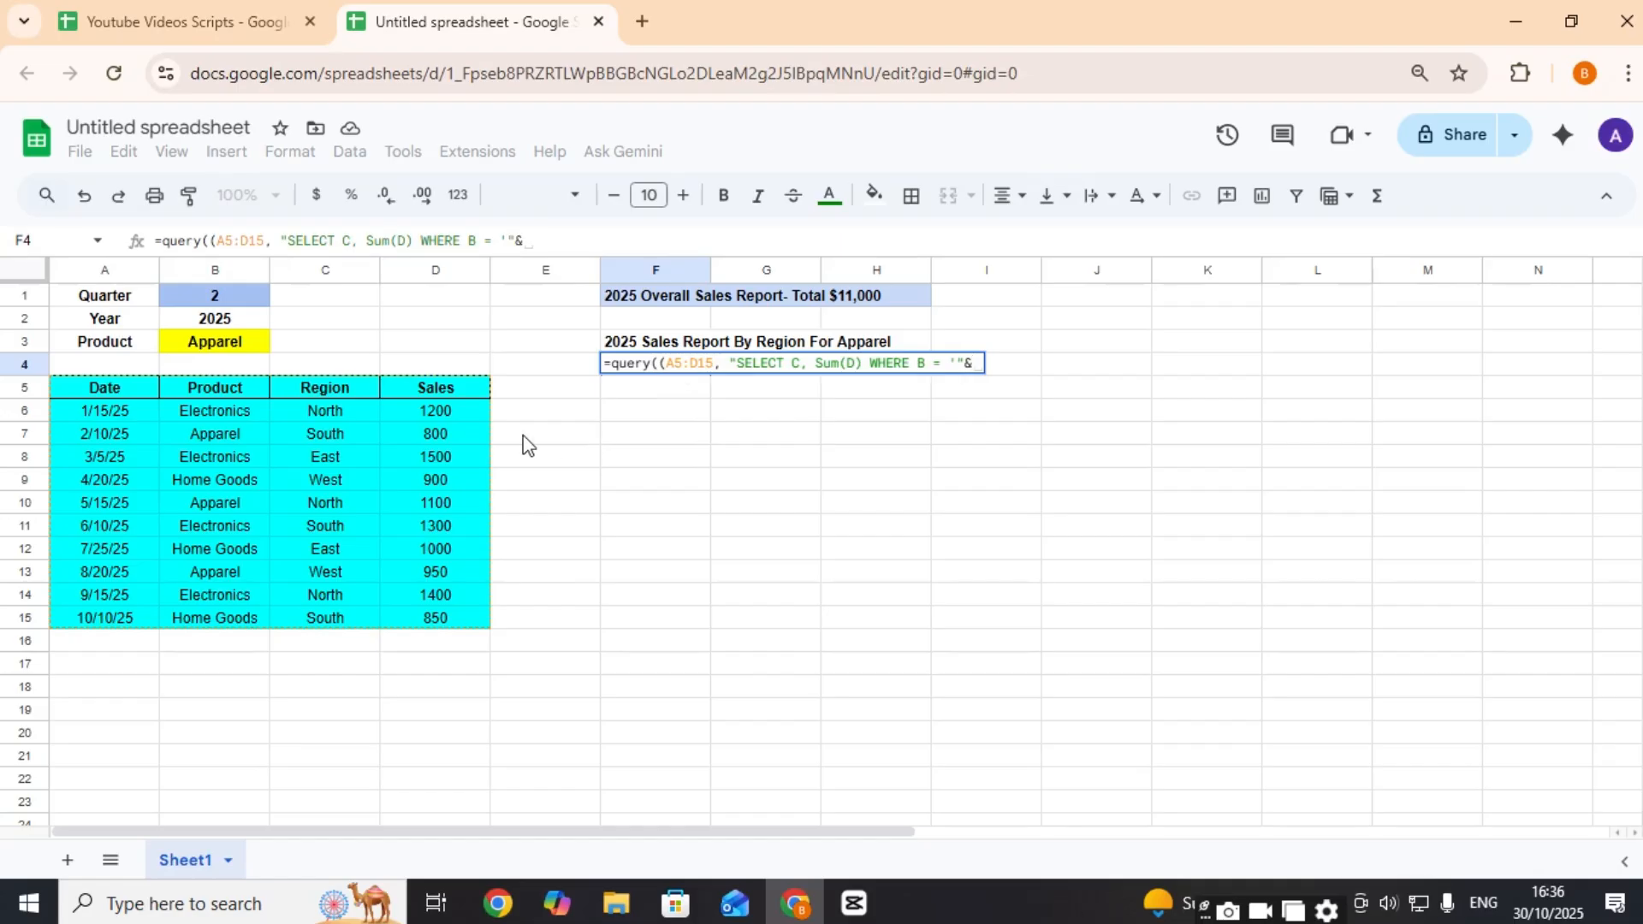
{"action": "left_click", "coordinate": [220, 346]}
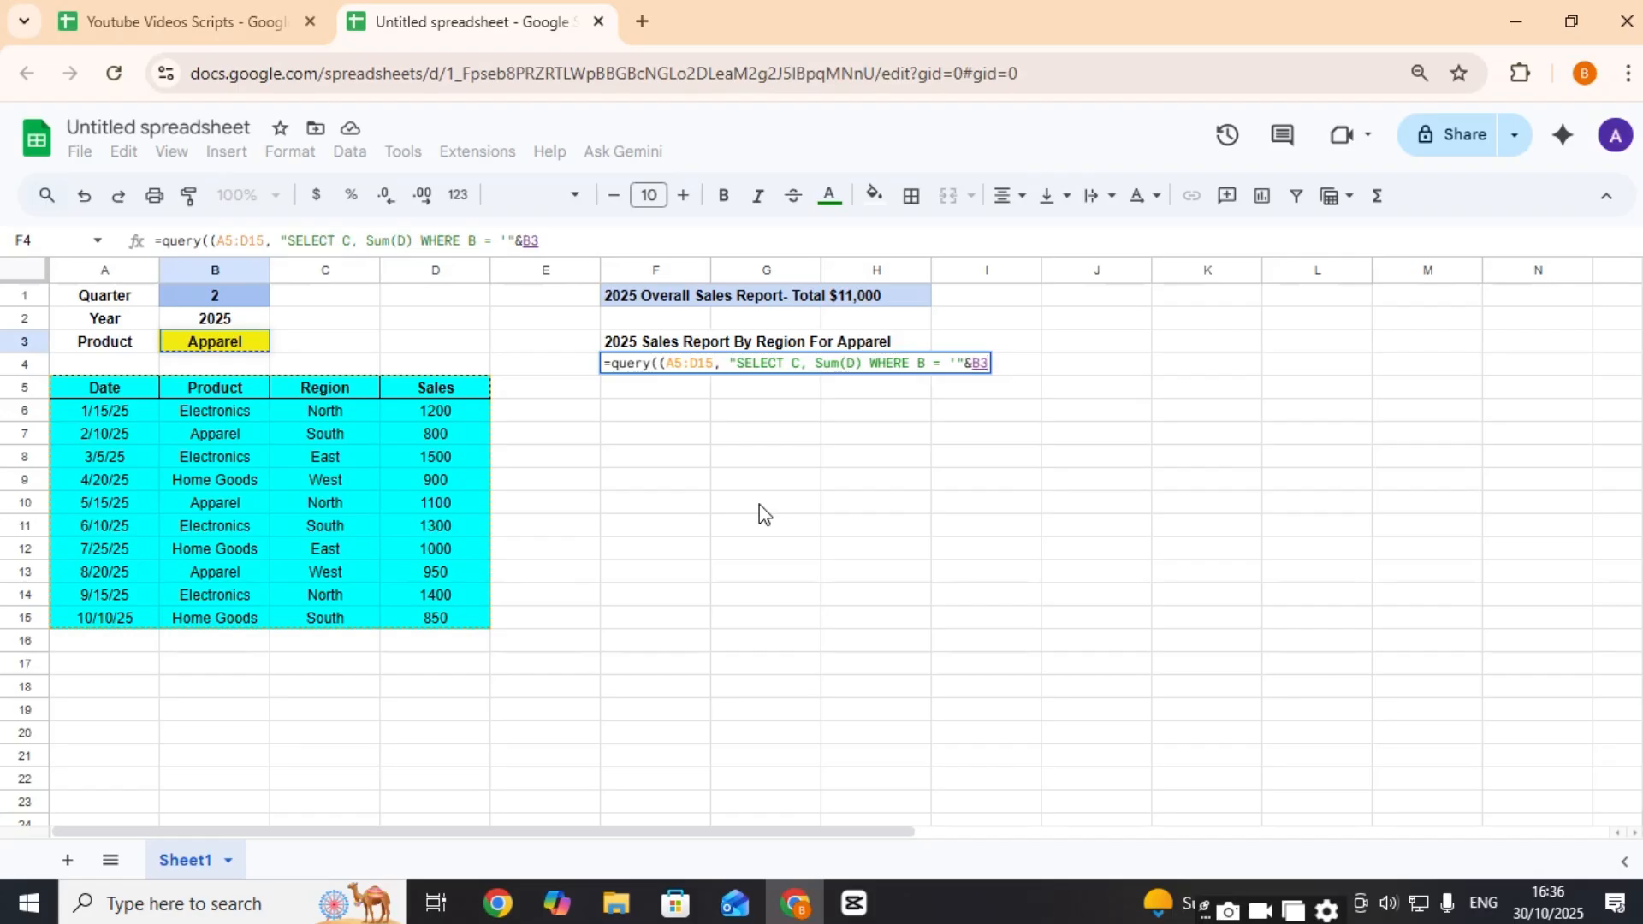
{"action": "type", "text": "&"}
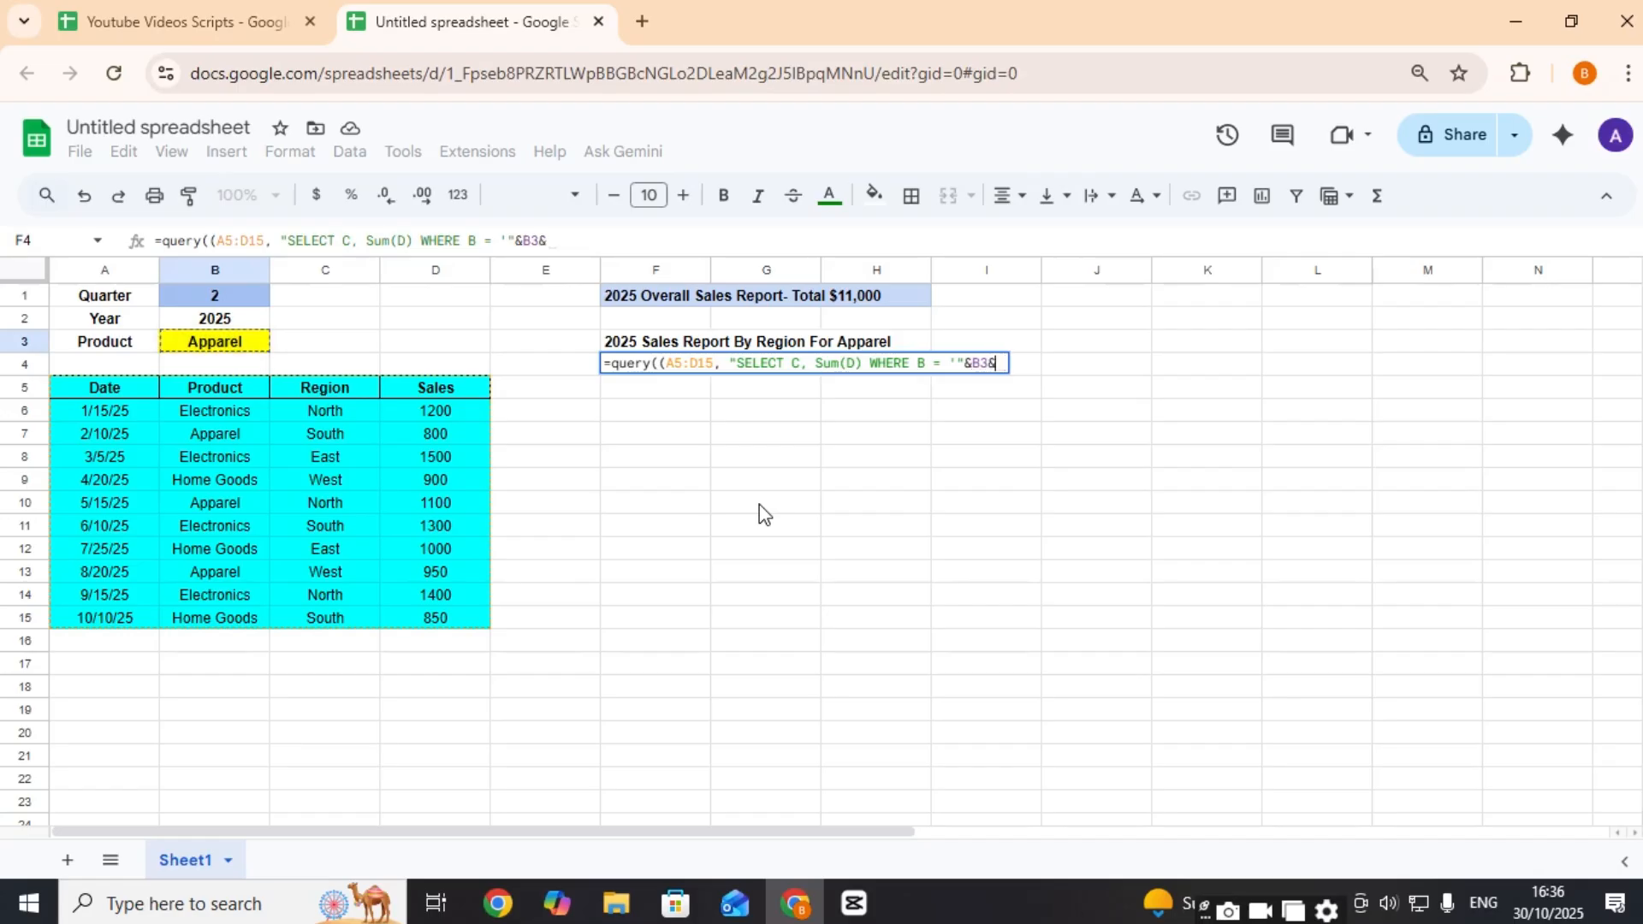
{"action": "type", "text": "\""}
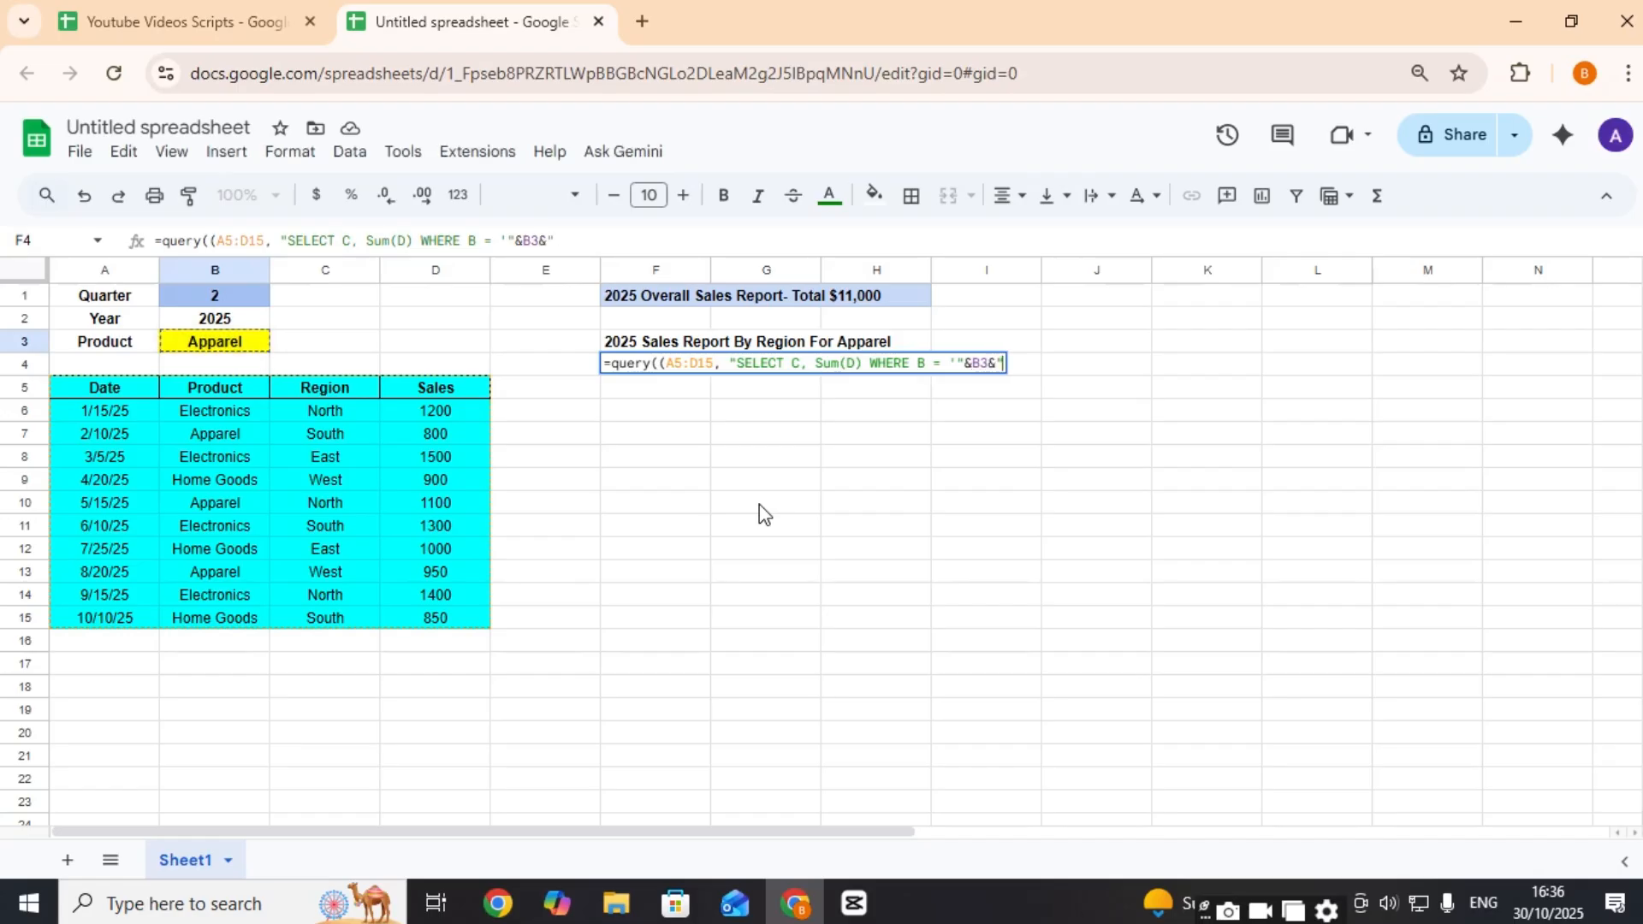
Step: Close the condition's single quote, add GROUP BY C LABEL SUM(D) "Regional Sales" to the query, and enter the F4 formula
{"action": "type", "text": "' GROUP "}
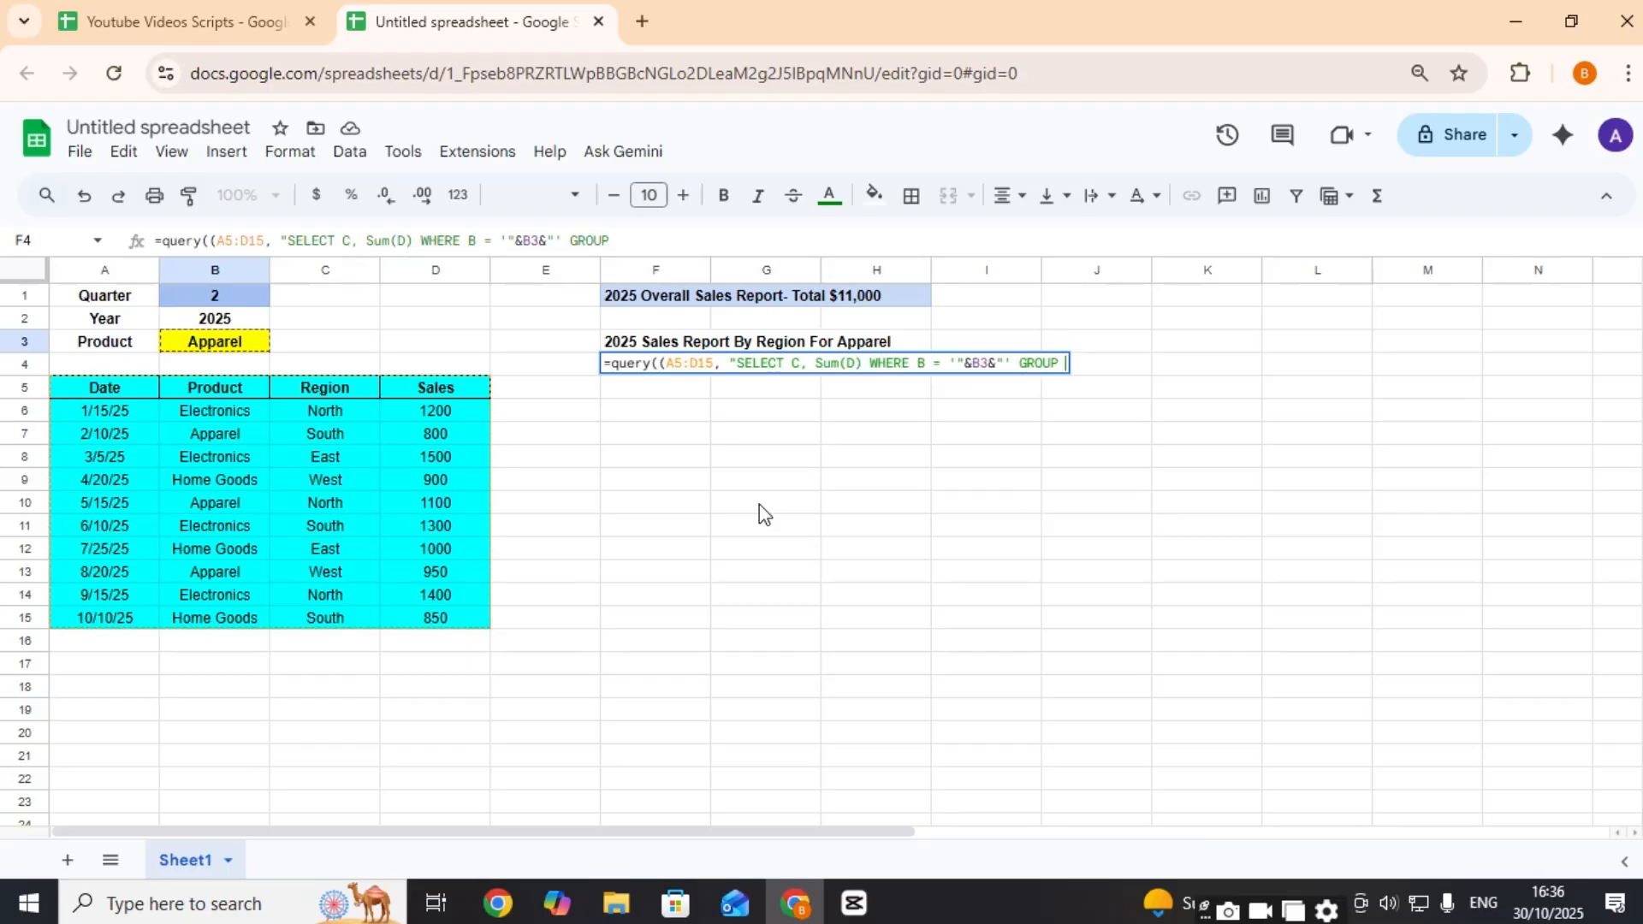
{"action": "type", "text": "BY C LABEL"}
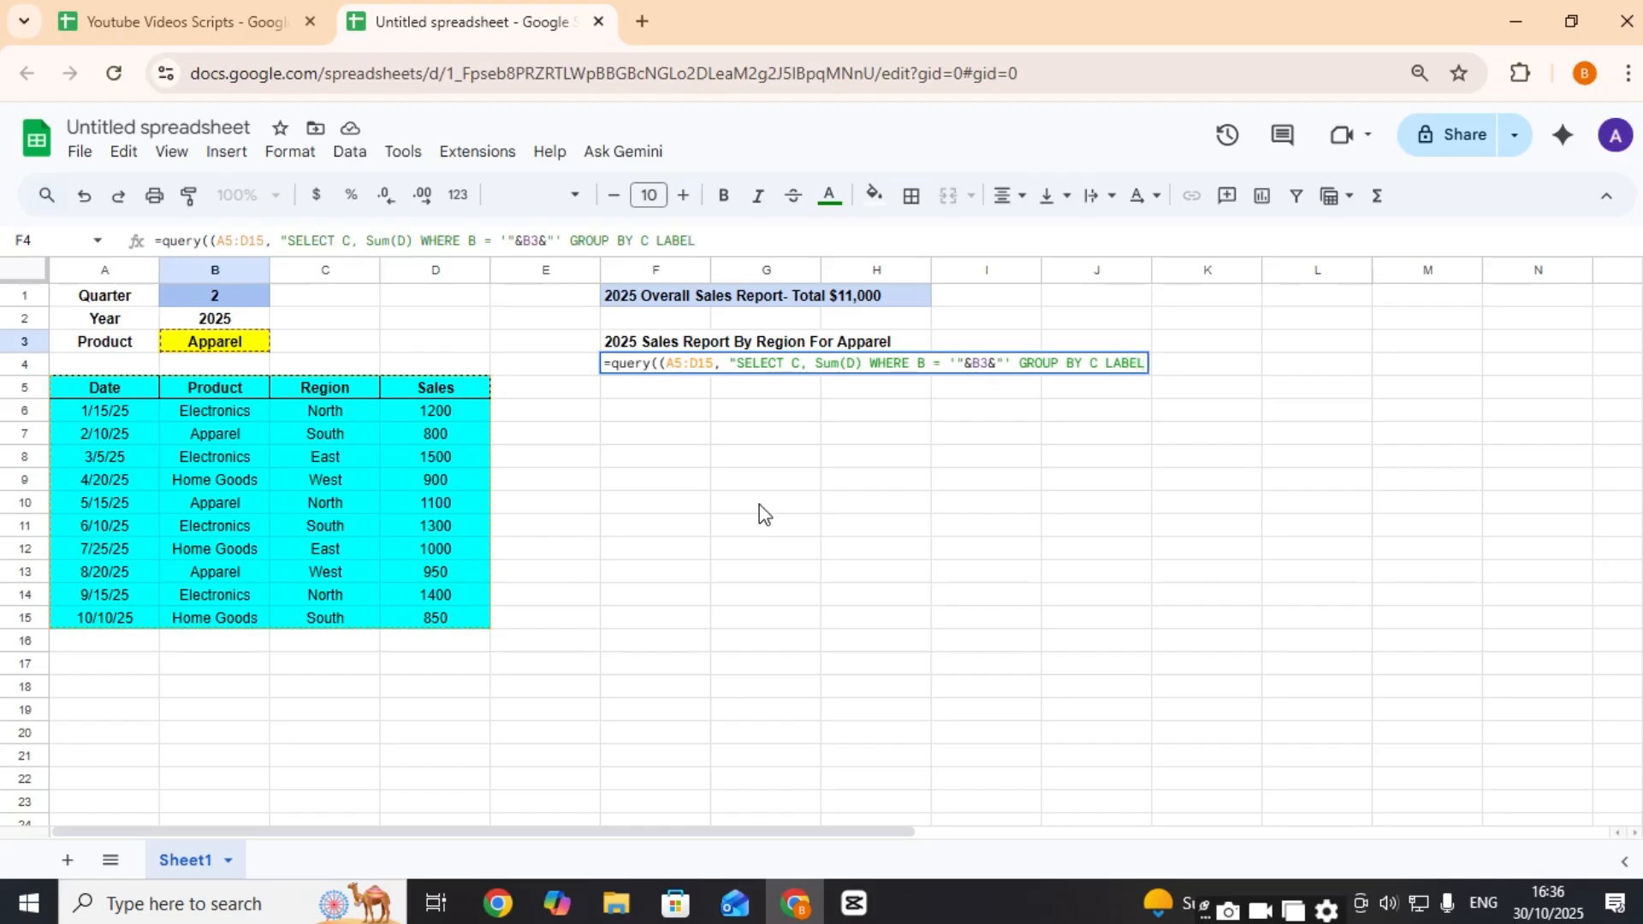
{"action": "type", "text": " SUM(D"}
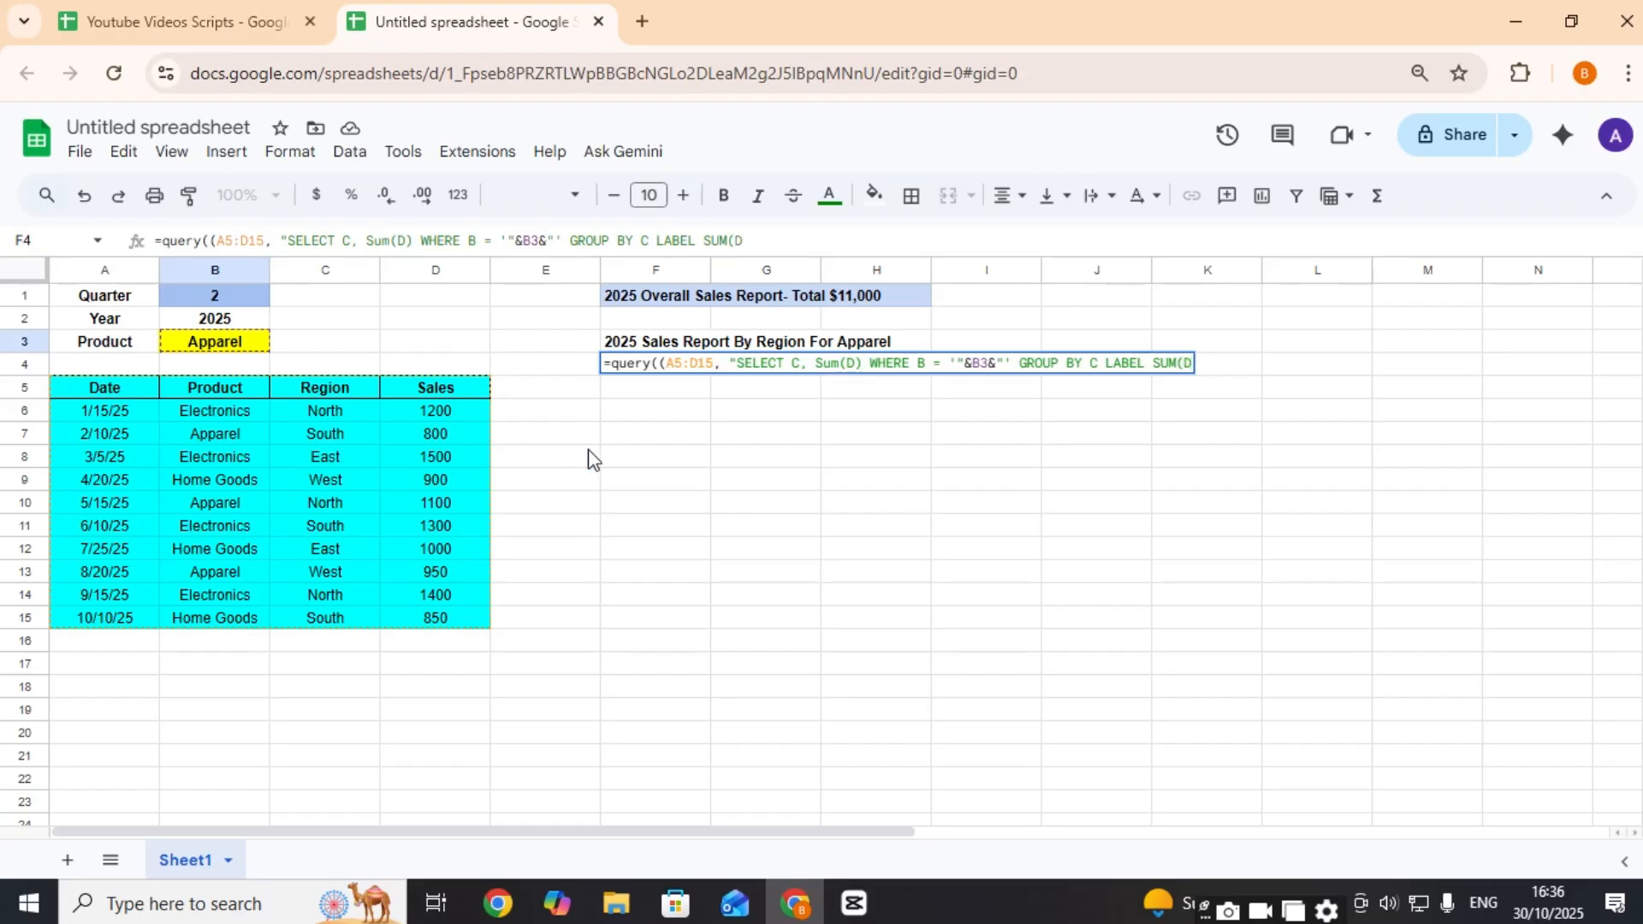
{"action": "type", "text": ")"}
{"action": "type", "text": " \"Regional Sal"}
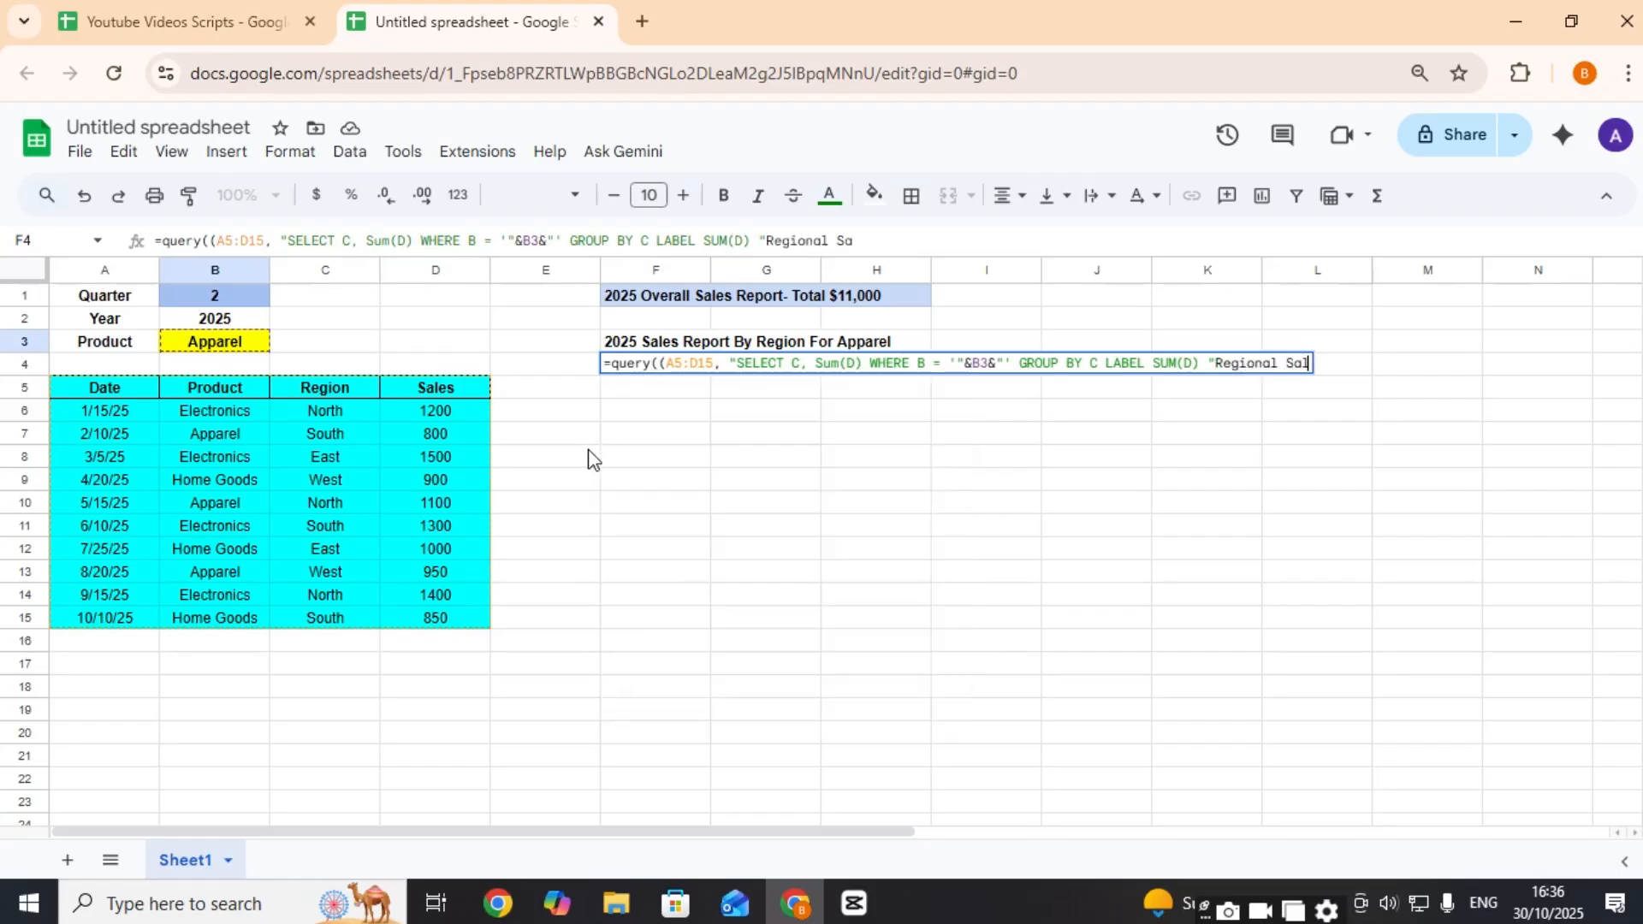
{"action": "type", "text": "es\""}
{"action": "type", "text": "'\""}
{"action": "key", "text": "BackSpace"}
{"action": "type", "text": ")"}
{"action": "key", "text": "Return"}
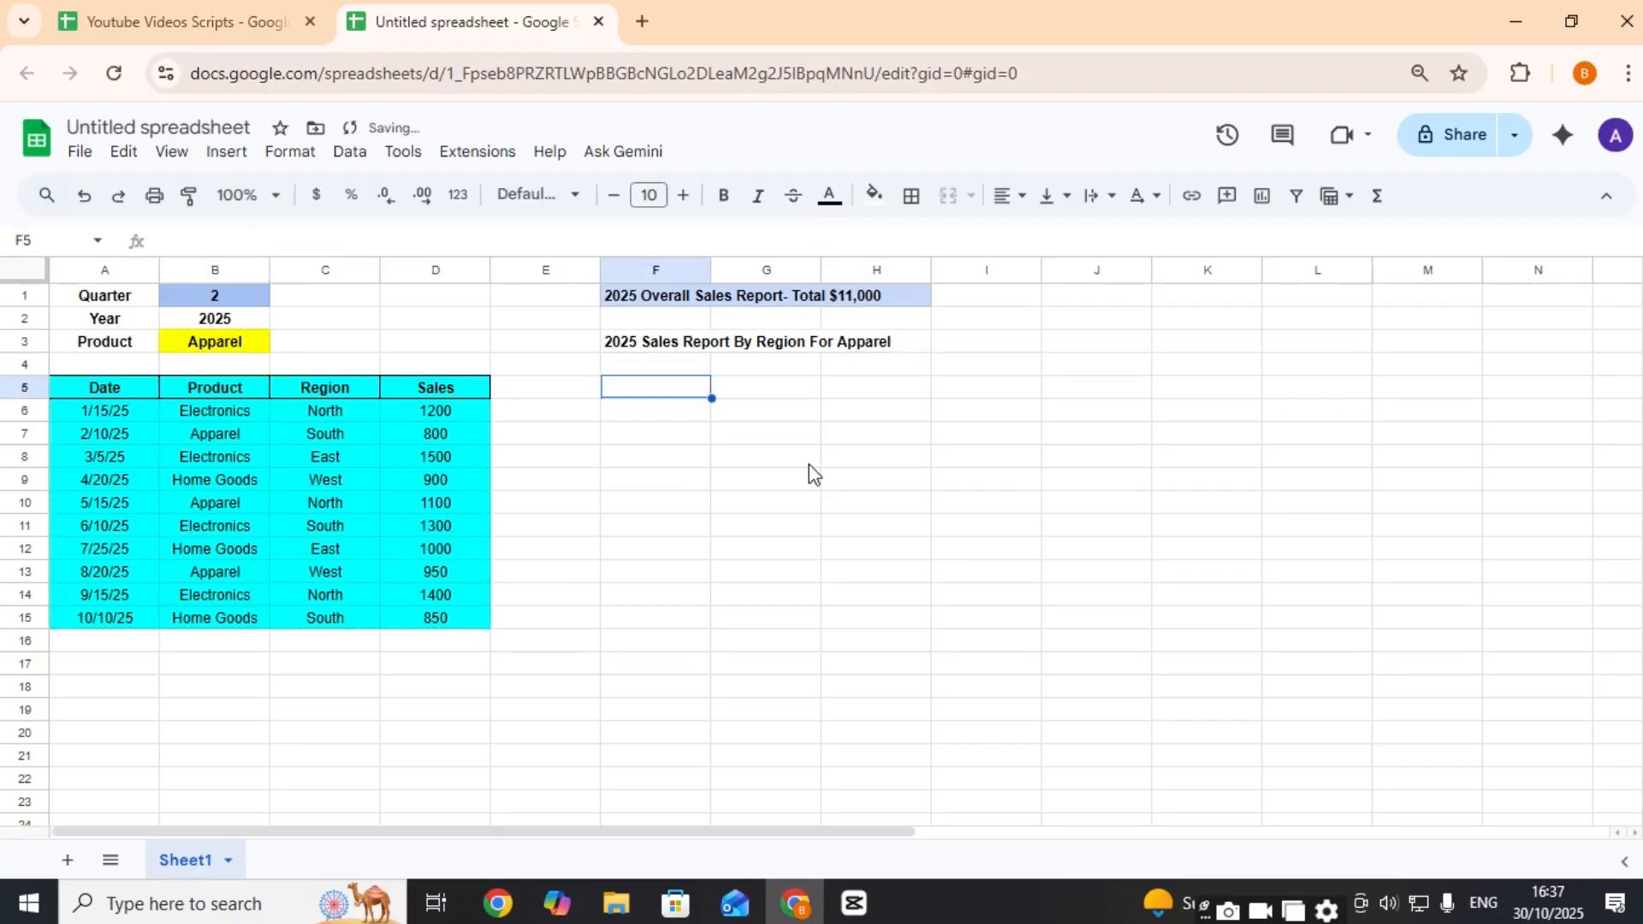
Step: Remove the extra opening parenthesis before A5:D15 and the extra closing one at the end of F4's QUERY formula
{"action": "key", "text": "Up"}
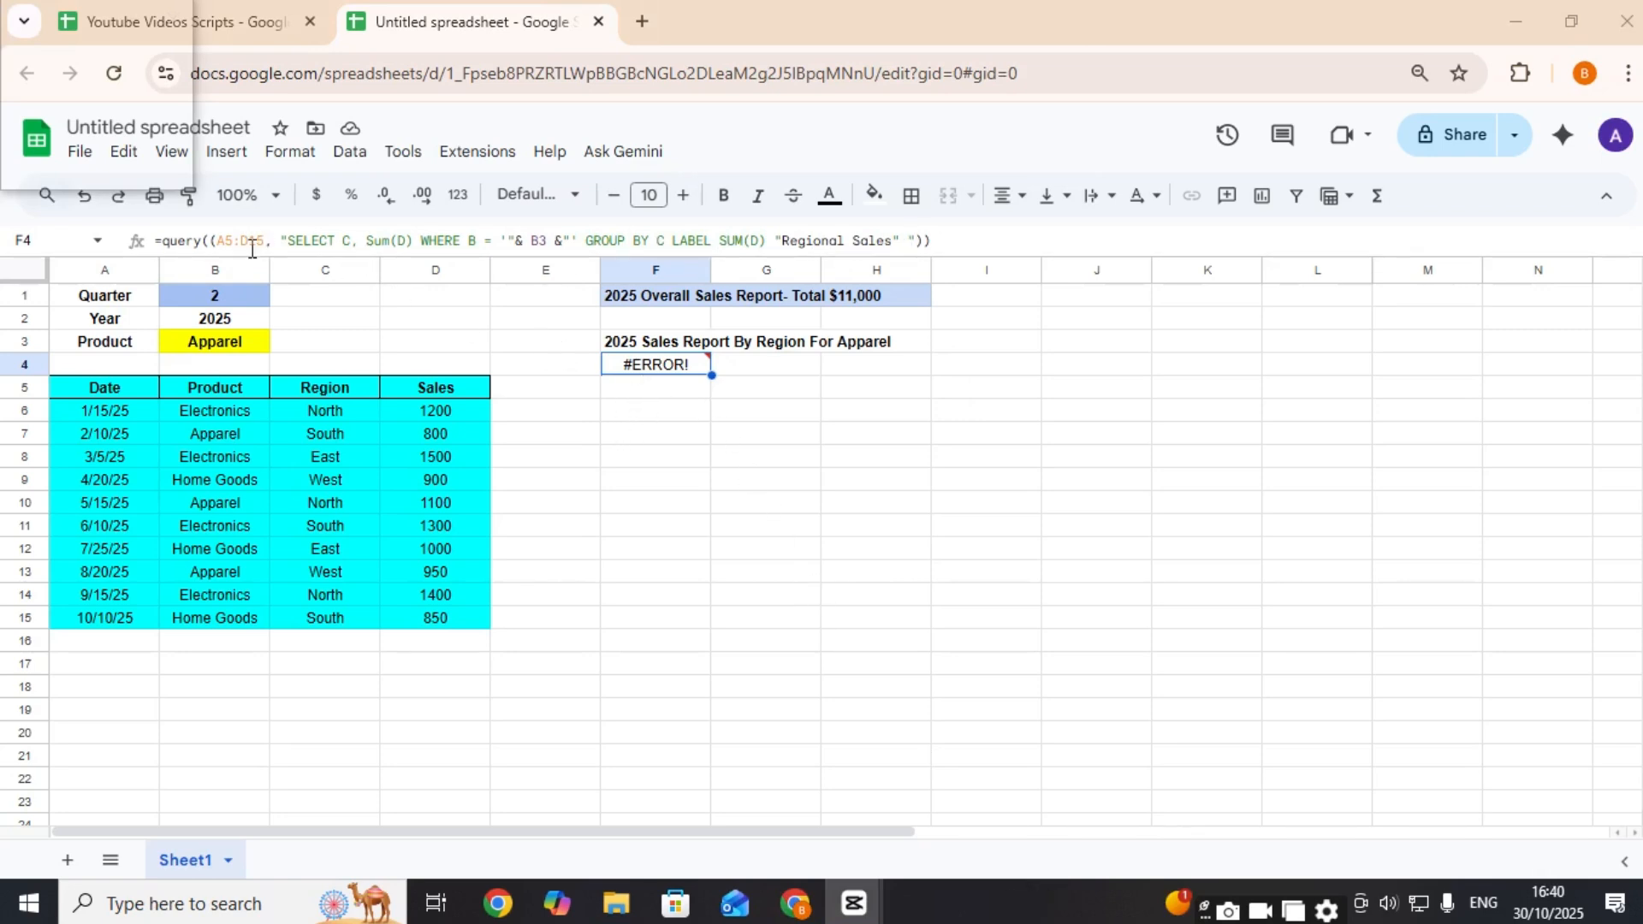
{"action": "left_click", "coordinate": [208, 240]}
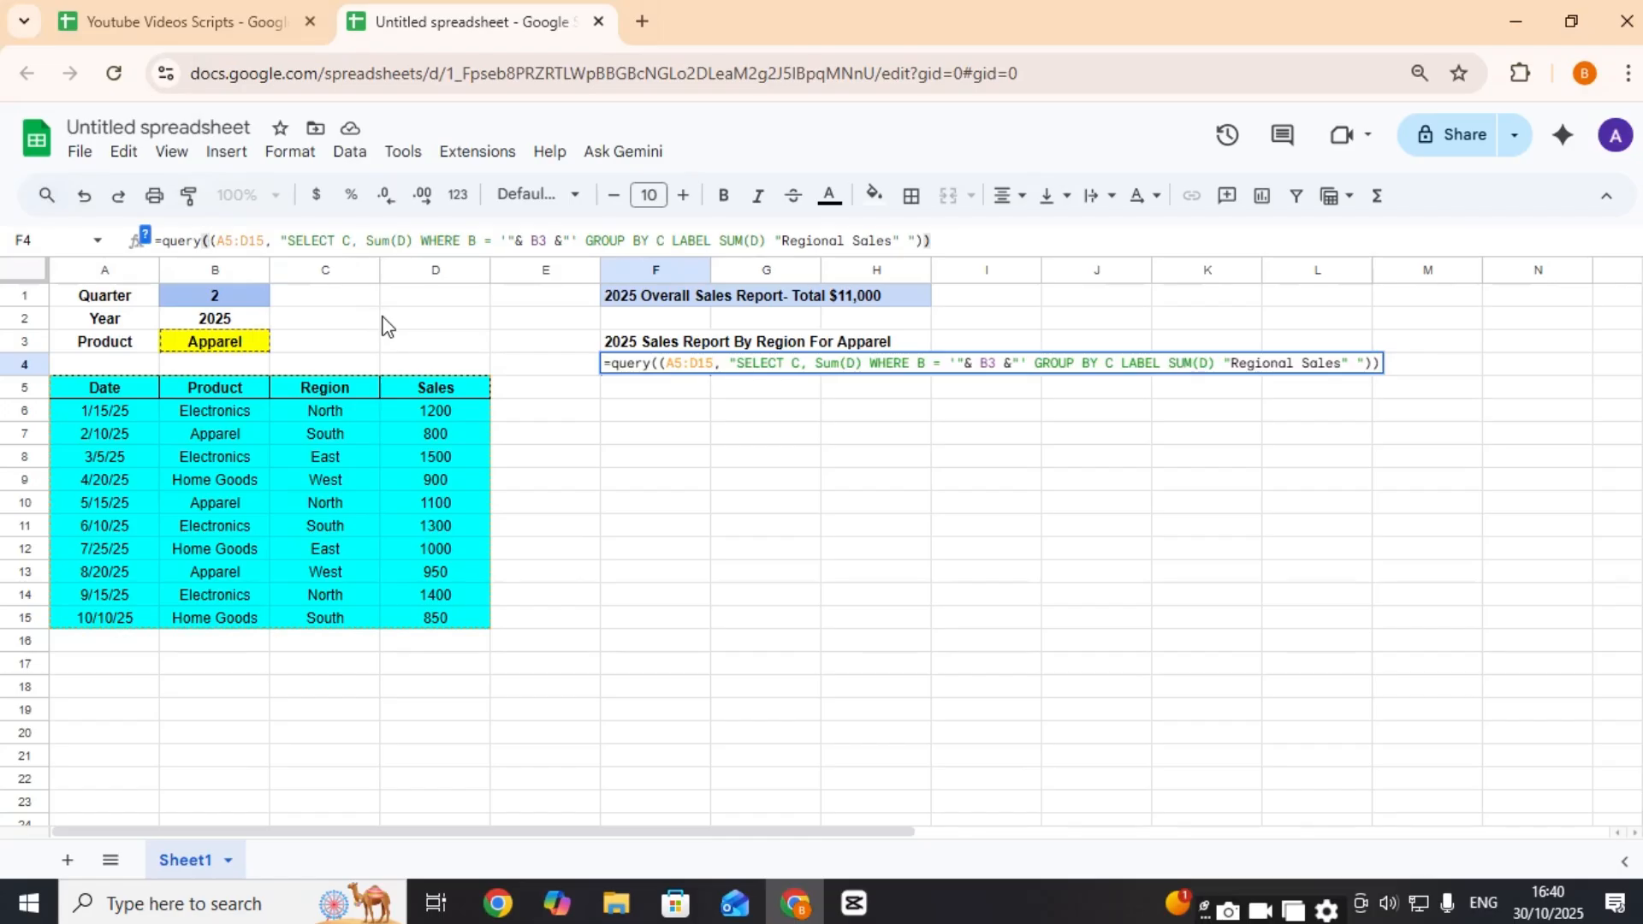
{"action": "key", "text": "BackSpace"}
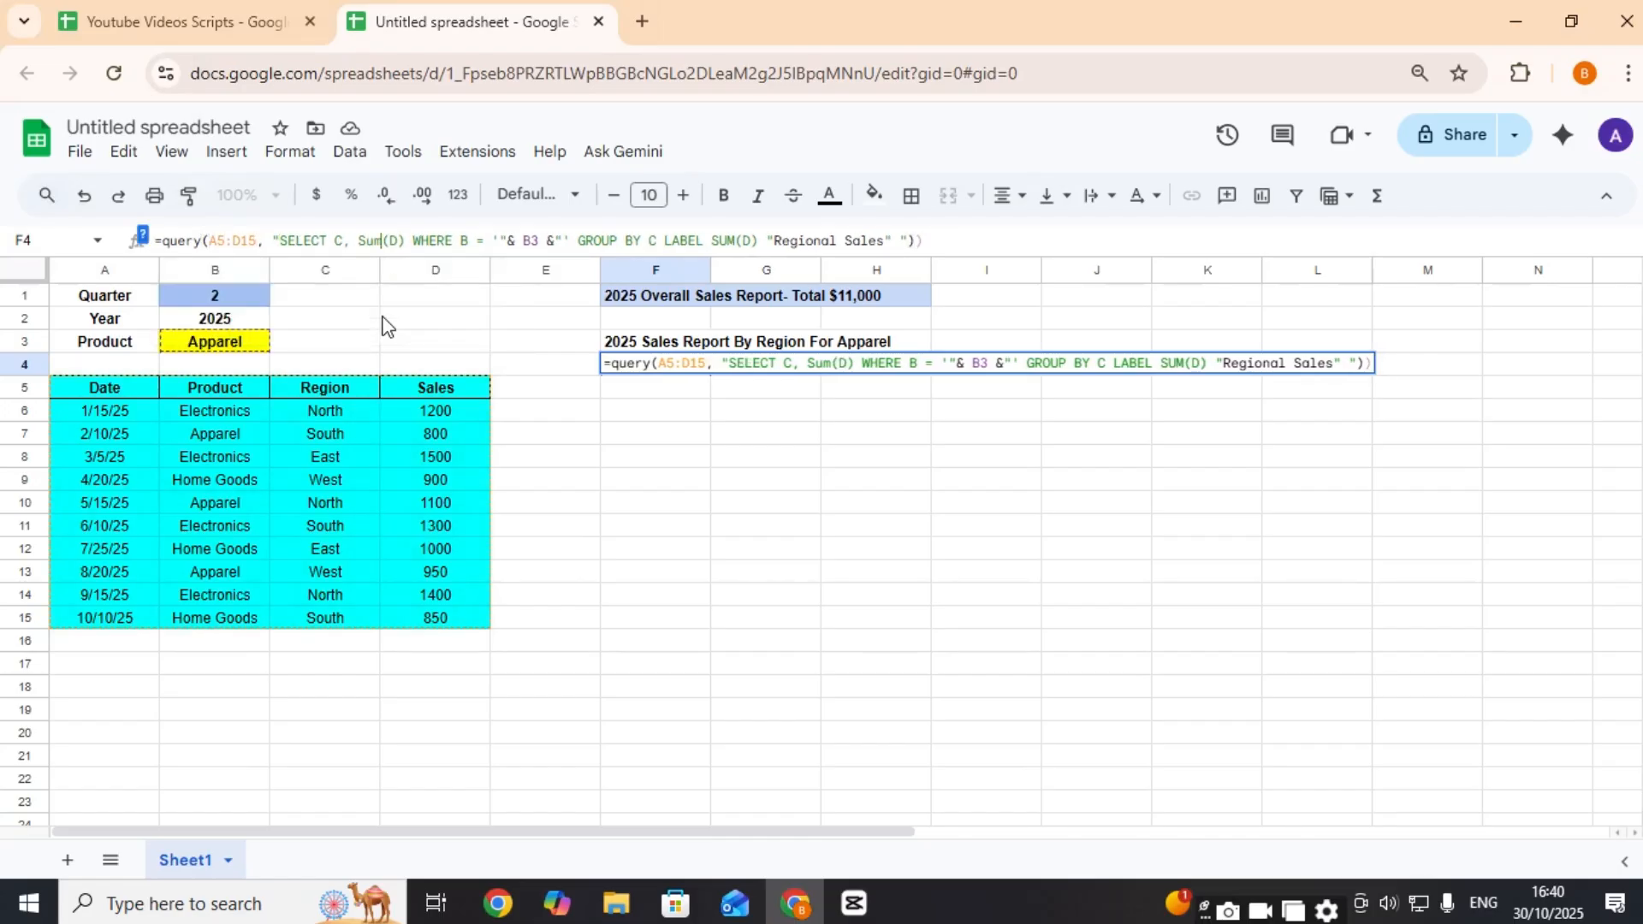
{"action": "key", "text": "Right"}
{"action": "key", "text": "Right"}
{"action": "key", "text": "Right"}
{"action": "key", "text": "Right"}
{"action": "key", "text": "Right"}
{"action": "key", "text": "Right"}
{"action": "key", "text": "Right"}
{"action": "key", "text": "Right"}
{"action": "key", "text": "Right"}
{"action": "key", "text": "Right"}
{"action": "key", "text": "Right"}
{"action": "key", "text": "Right"}
{"action": "key", "text": "Right"}
{"action": "key", "text": "Right"}
{"action": "key", "text": "Right"}
{"action": "key", "text": "Right"}
{"action": "key", "text": "Right"}
{"action": "key", "text": "Right"}
{"action": "key", "text": "Right"}
{"action": "key", "text": "Right"}
{"action": "key", "text": "BackSpace"}
{"action": "key", "text": "Return"}
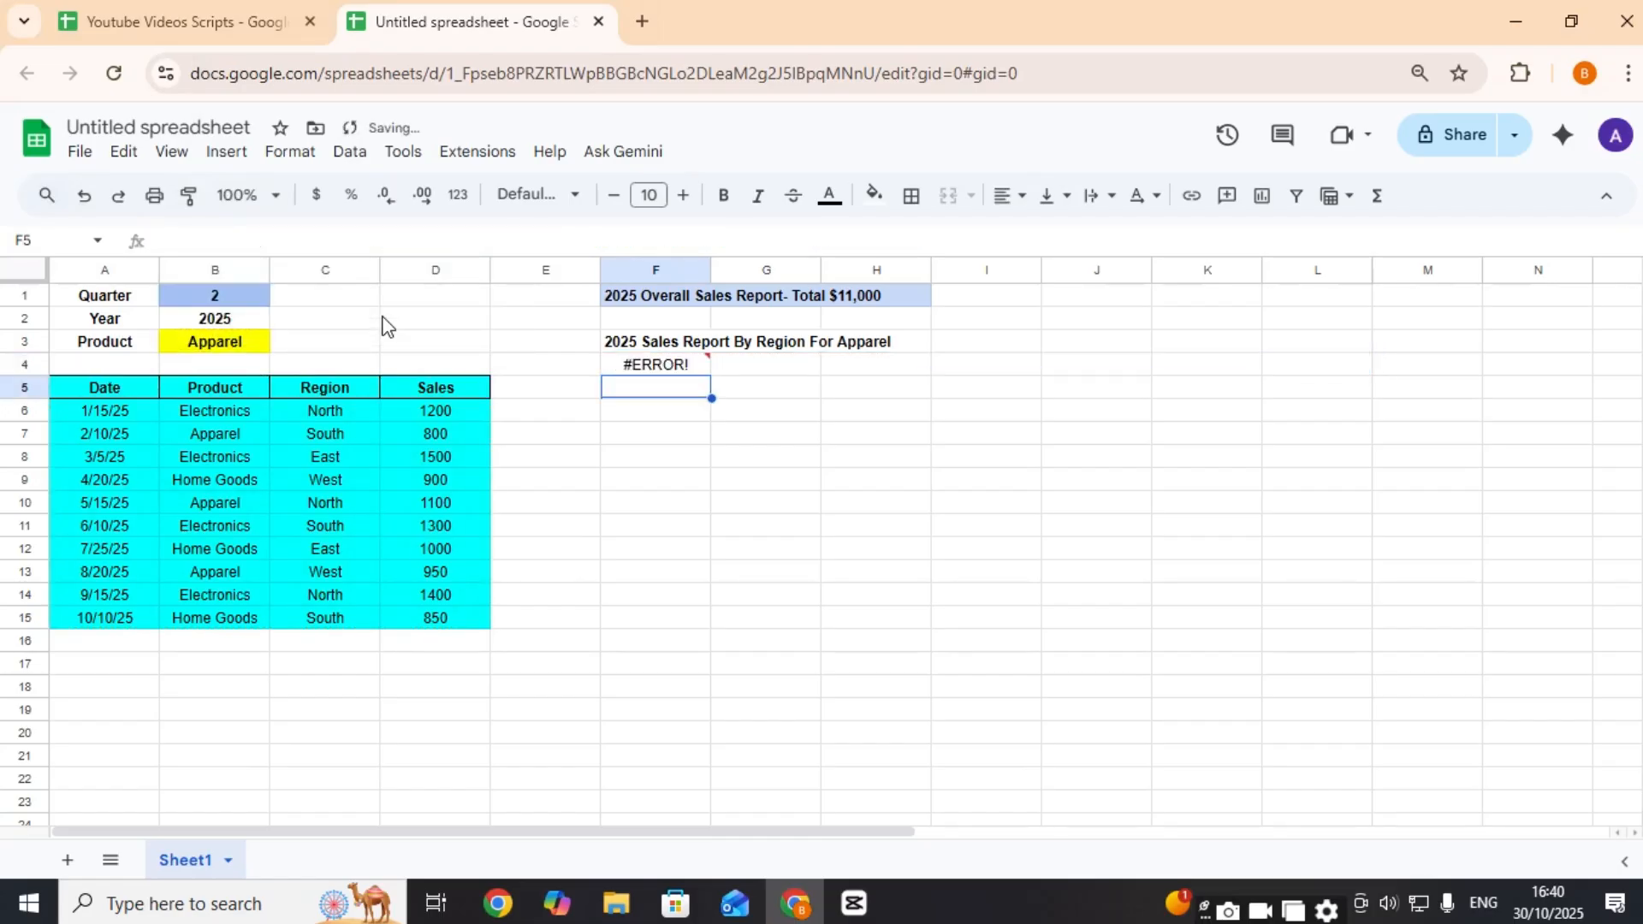
Step: Replace the double quotes around Regional Sales in F4's QUERY formula with single quotes and enter the formula
{"action": "key", "text": "Return"}
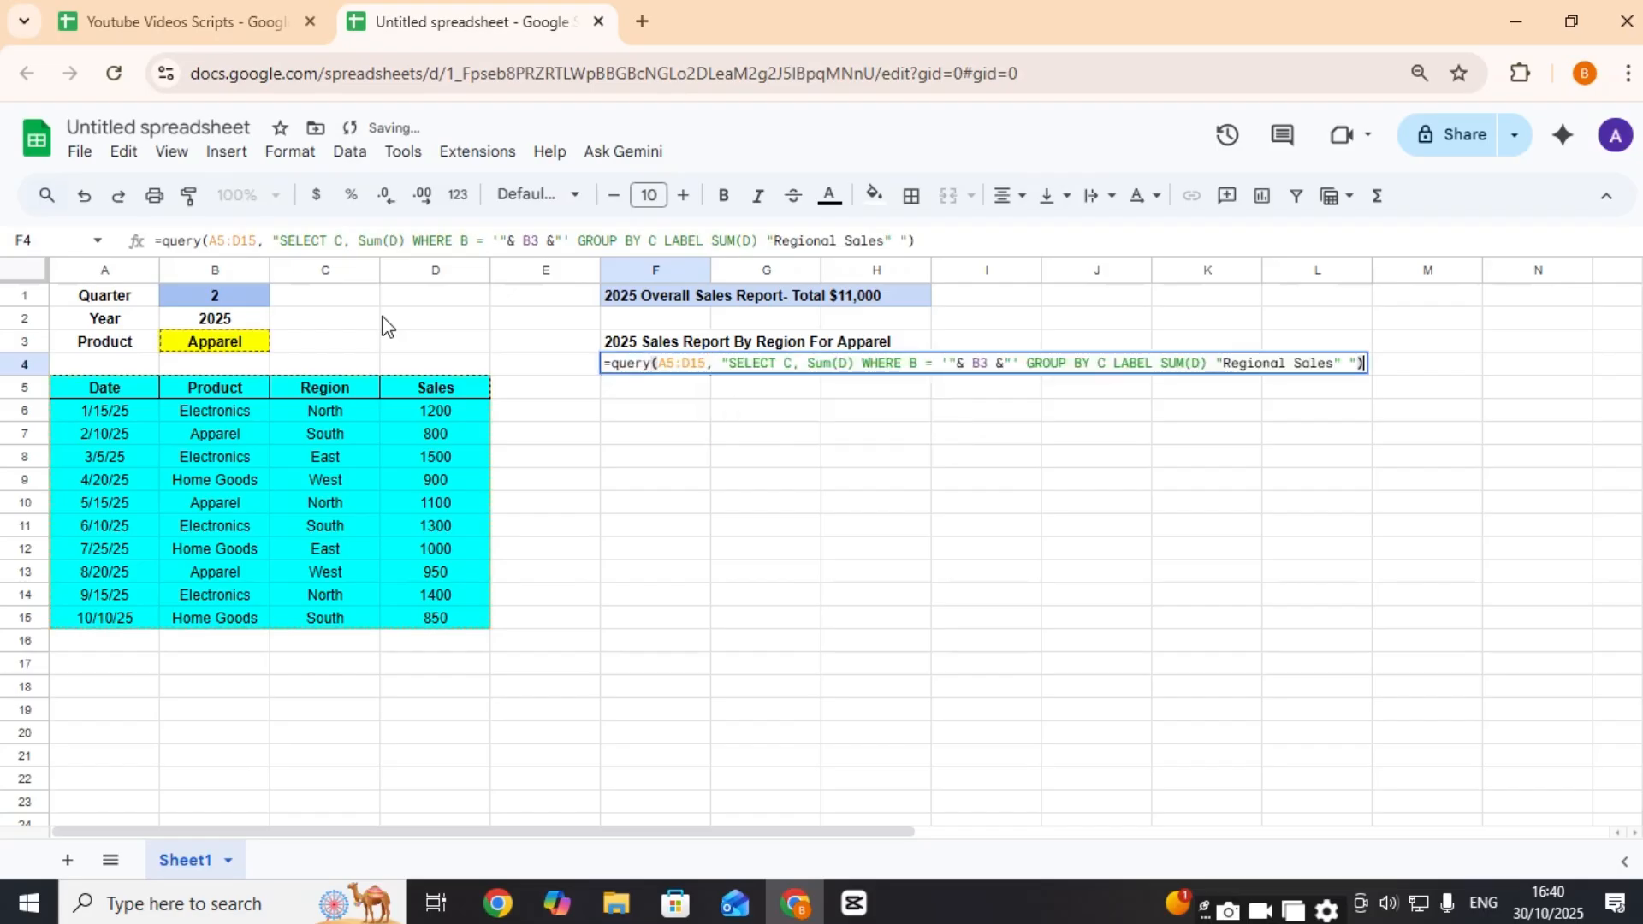
{"action": "key", "text": "Left"}
{"action": "key", "text": "Left"}
{"action": "key", "text": "BackSpace"}
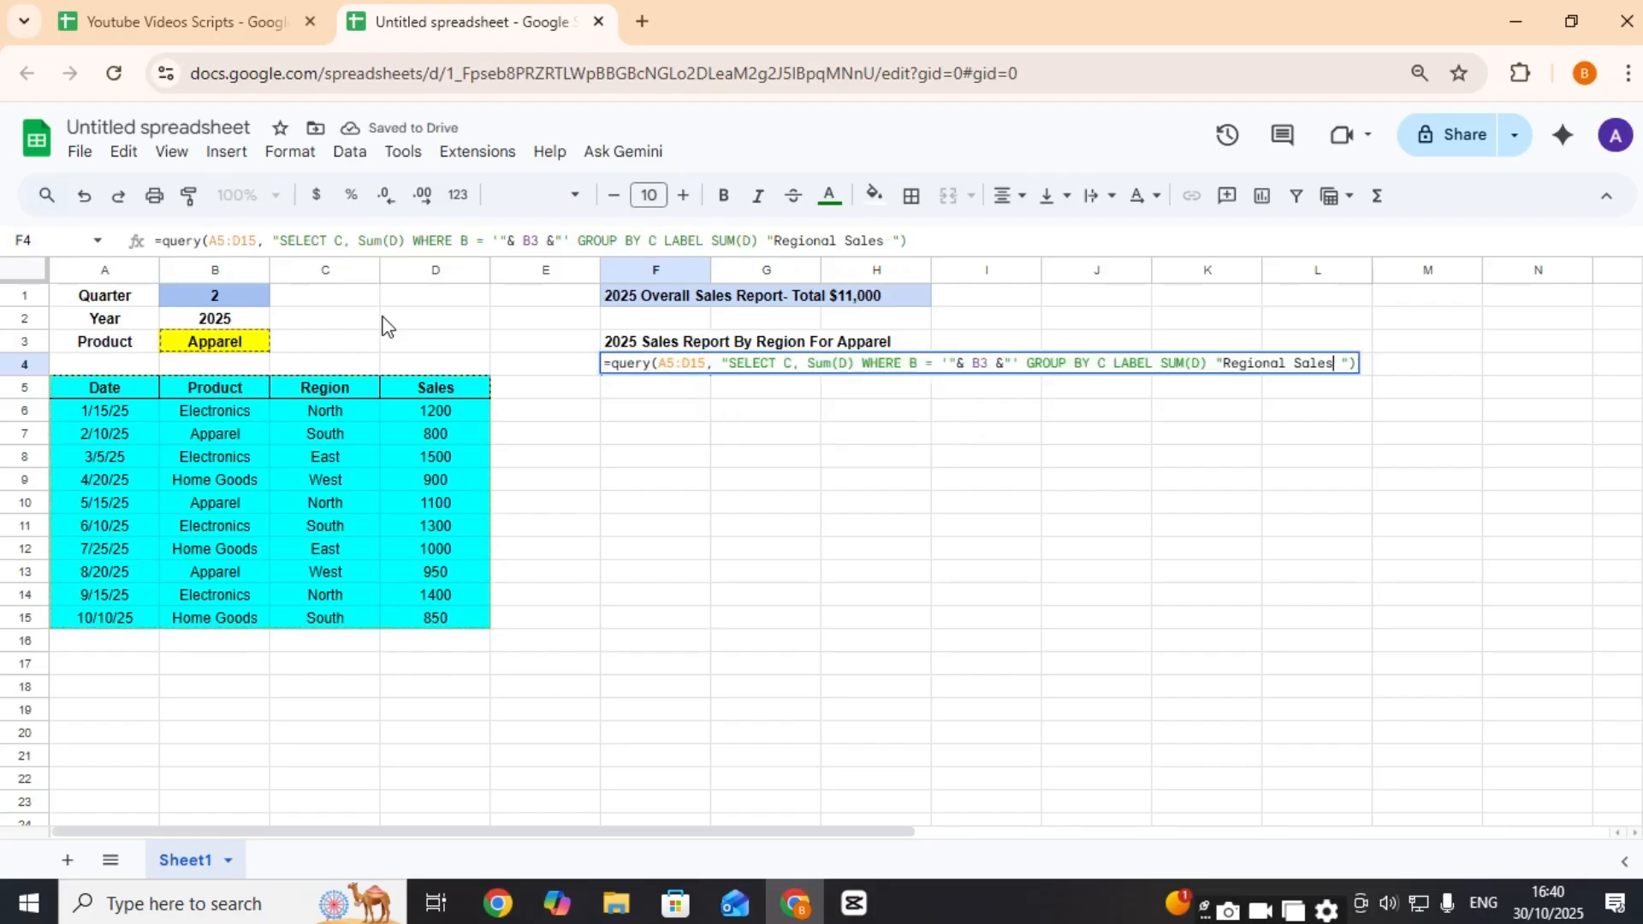
{"action": "type", "text": "'"}
{"action": "key", "text": "Left"}
{"action": "key", "text": "Left"}
{"action": "key", "text": "Left"}
{"action": "key", "text": "Left"}
{"action": "key", "text": "Left"}
{"action": "key", "text": "Left"}
{"action": "key", "text": "Left"}
{"action": "key", "text": "Left"}
{"action": "key", "text": "Left"}
{"action": "key", "text": "Left"}
{"action": "key", "text": "Left"}
{"action": "key", "text": "Left"}
{"action": "key", "text": "Left"}
{"action": "key", "text": "Left"}
{"action": "key", "text": "Left"}
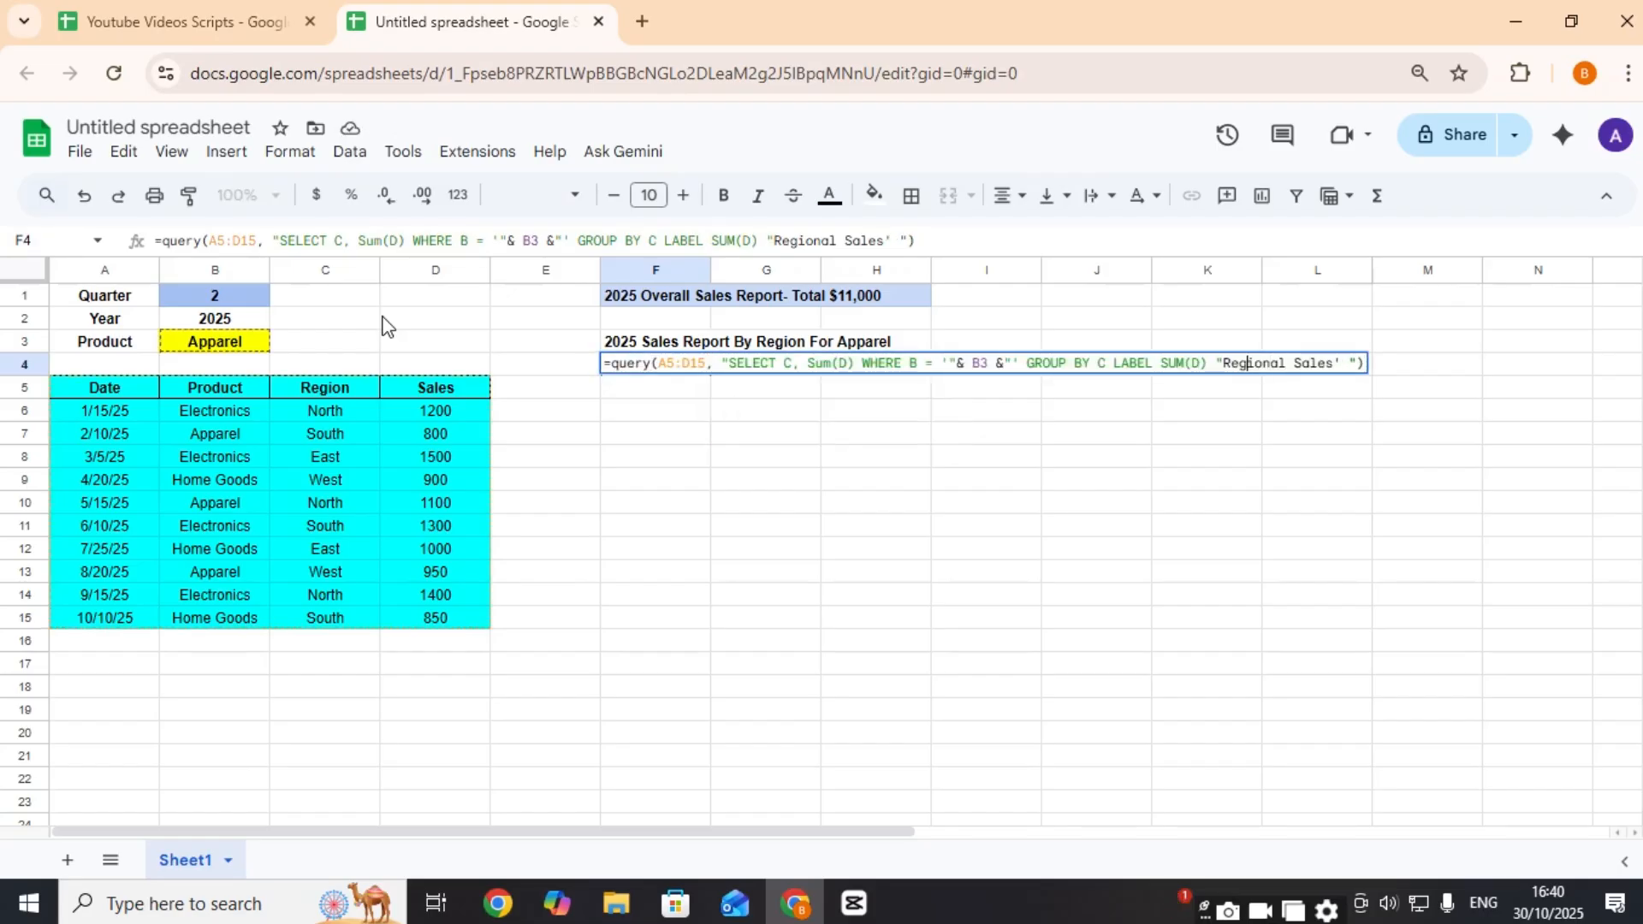
{"action": "key", "text": "BackSpace"}
{"action": "type", "text": "'"}
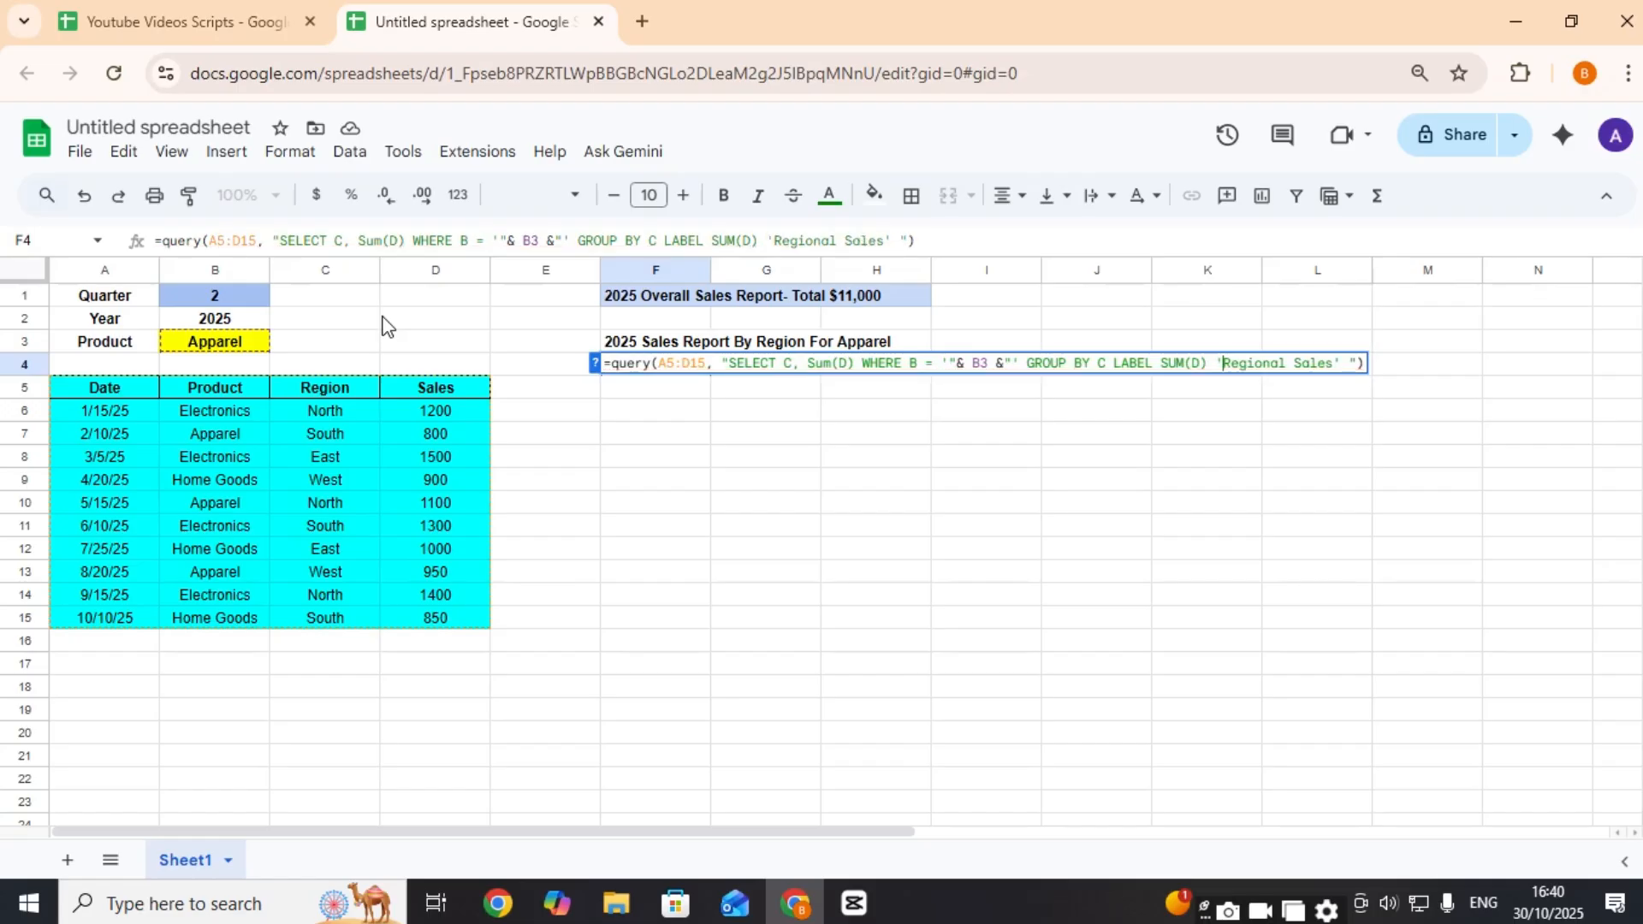
{"action": "key", "text": "Return"}
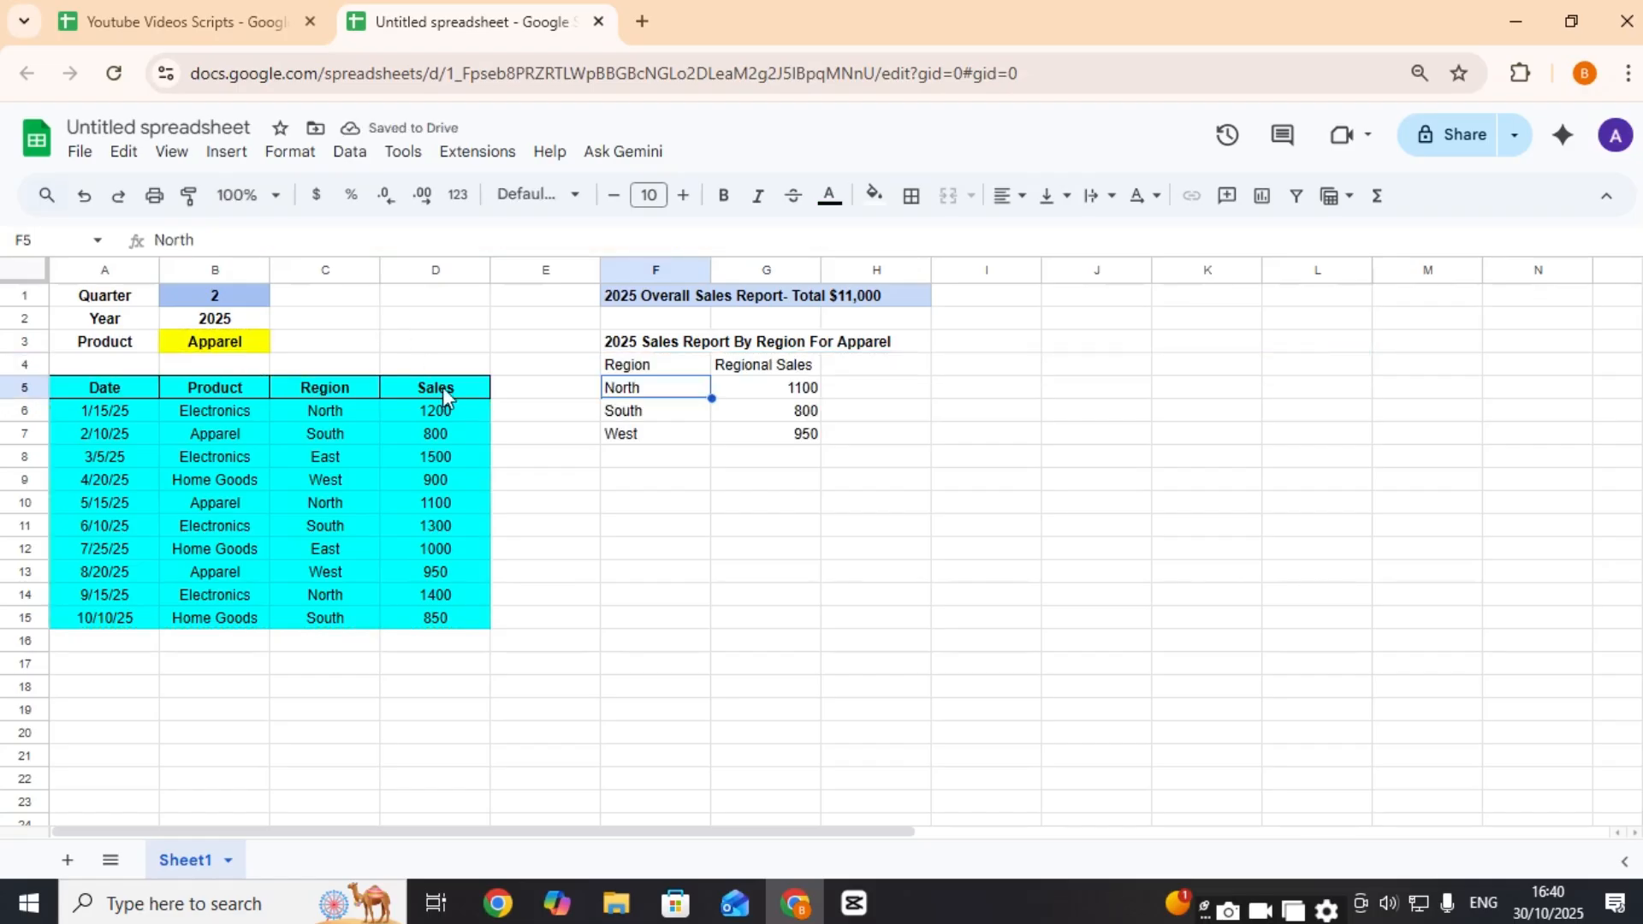
Step: Check the Regional Sales header in G4, the QUERY formula in F4 and the product cell B3
{"action": "left_click", "coordinate": [775, 368]}
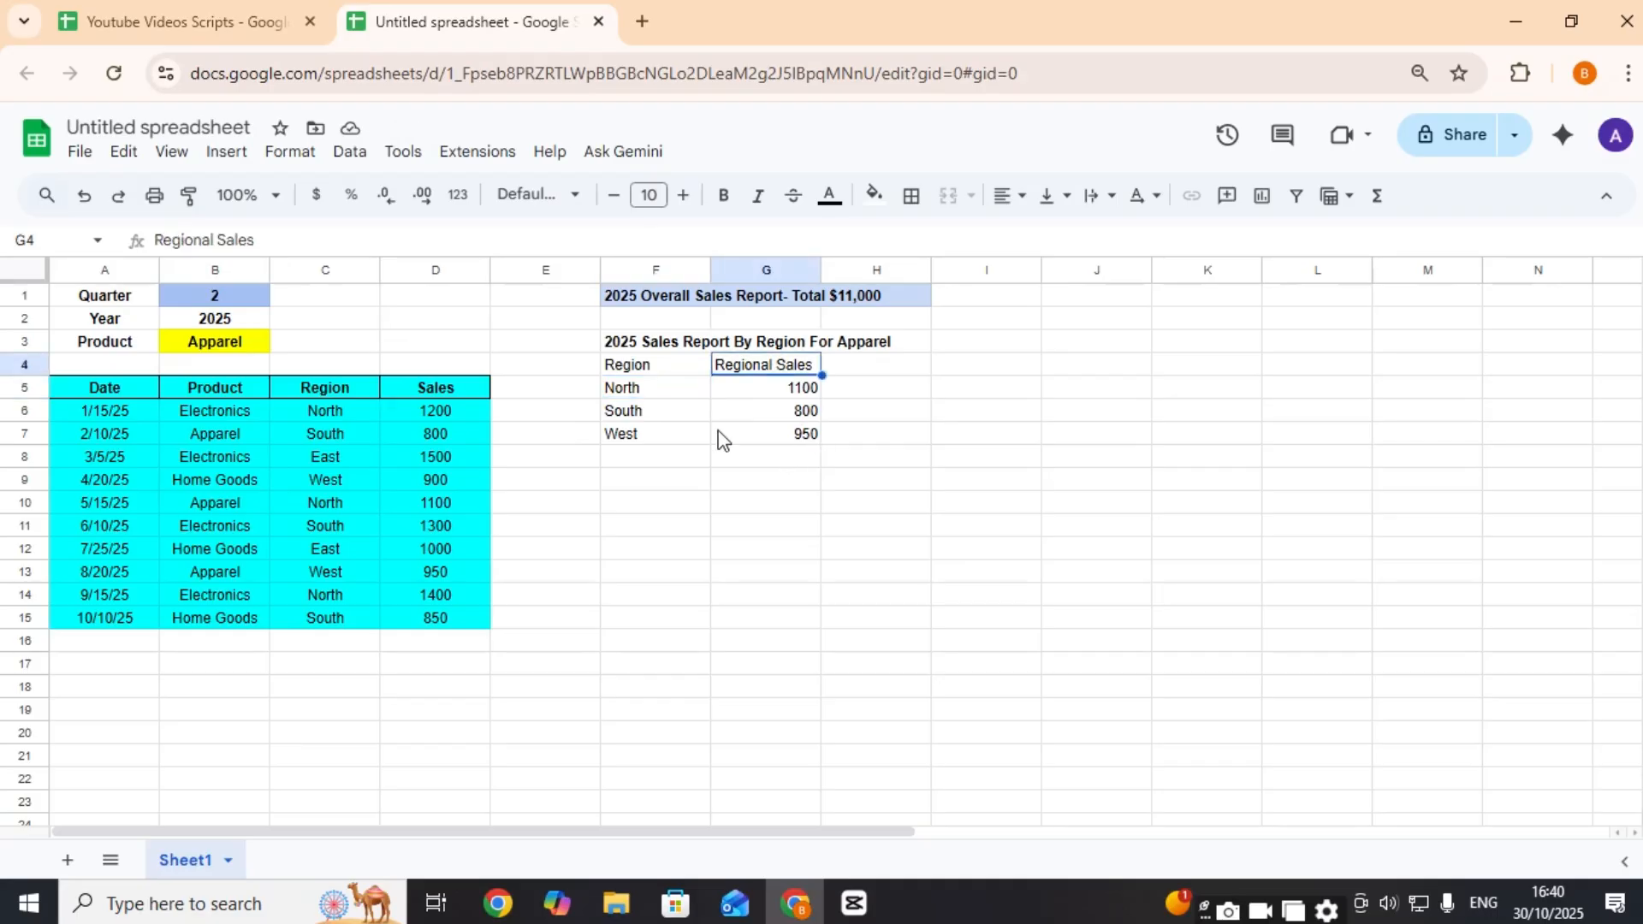
{"action": "left_click", "coordinate": [652, 366]}
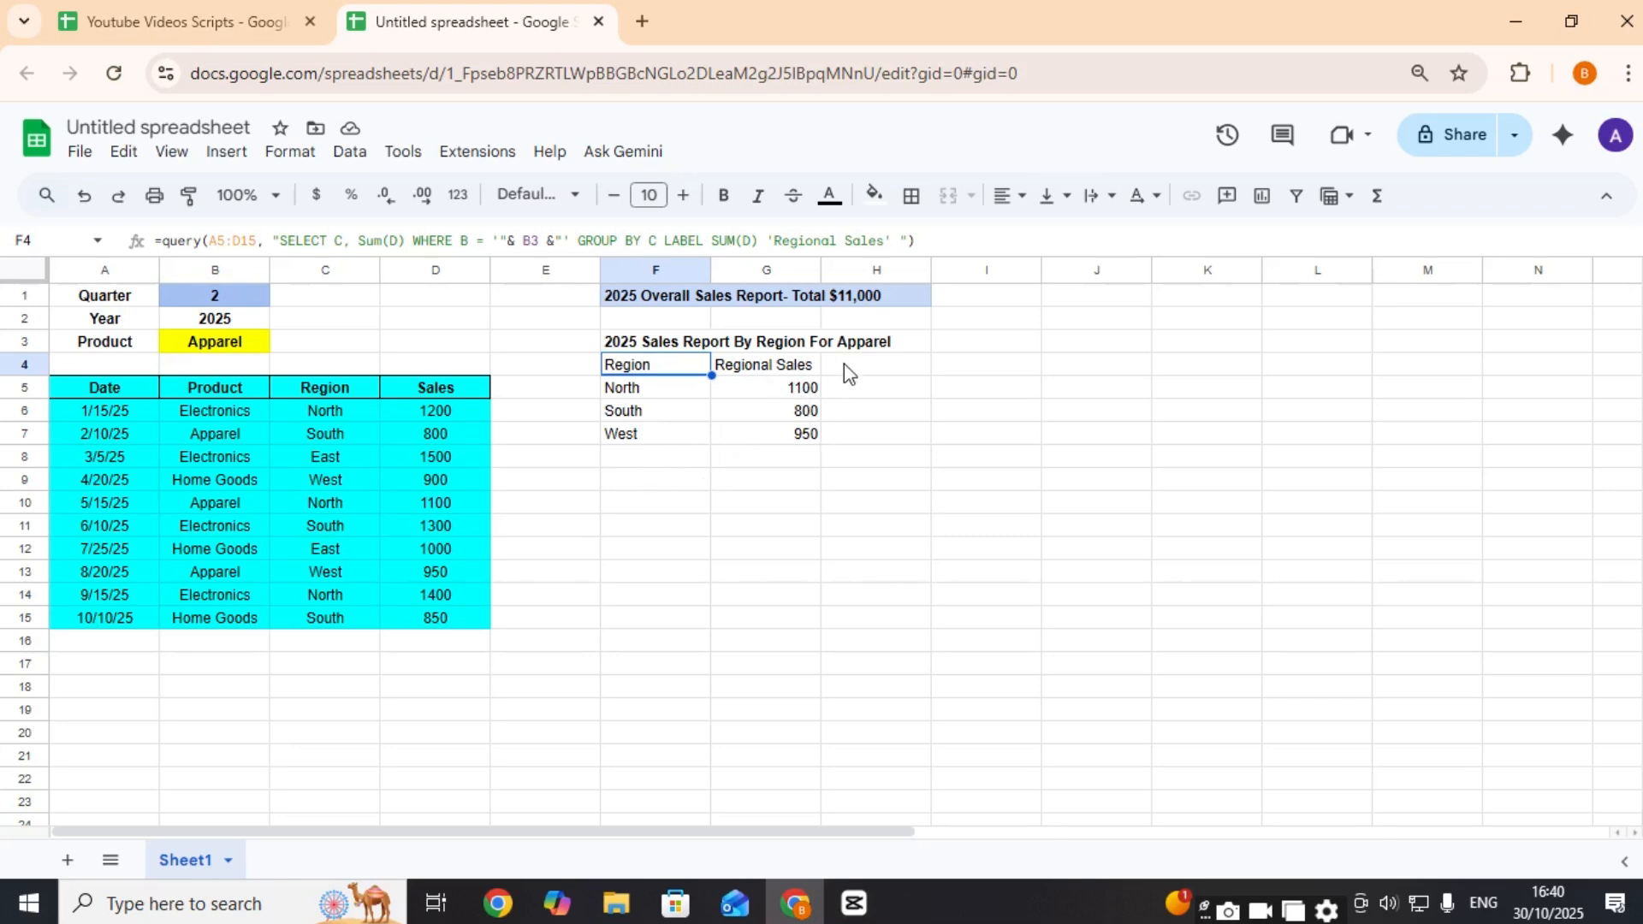
{"action": "left_click", "coordinate": [242, 339]}
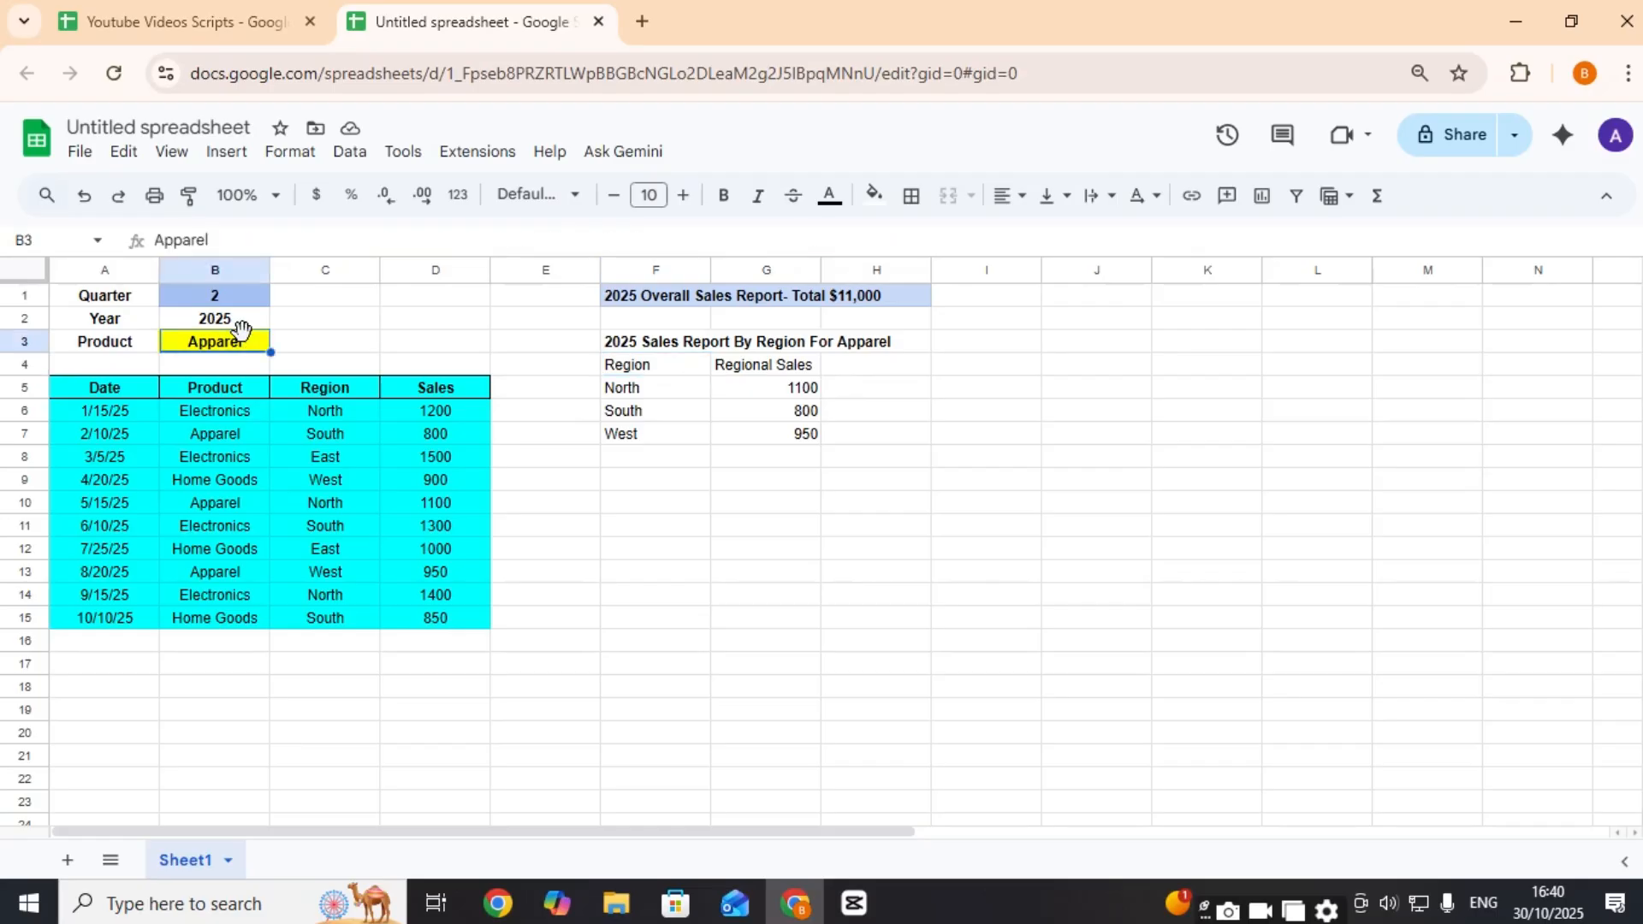
Step: Set the product in B3 to Electronics
{"action": "type", "text": "Electronics"}
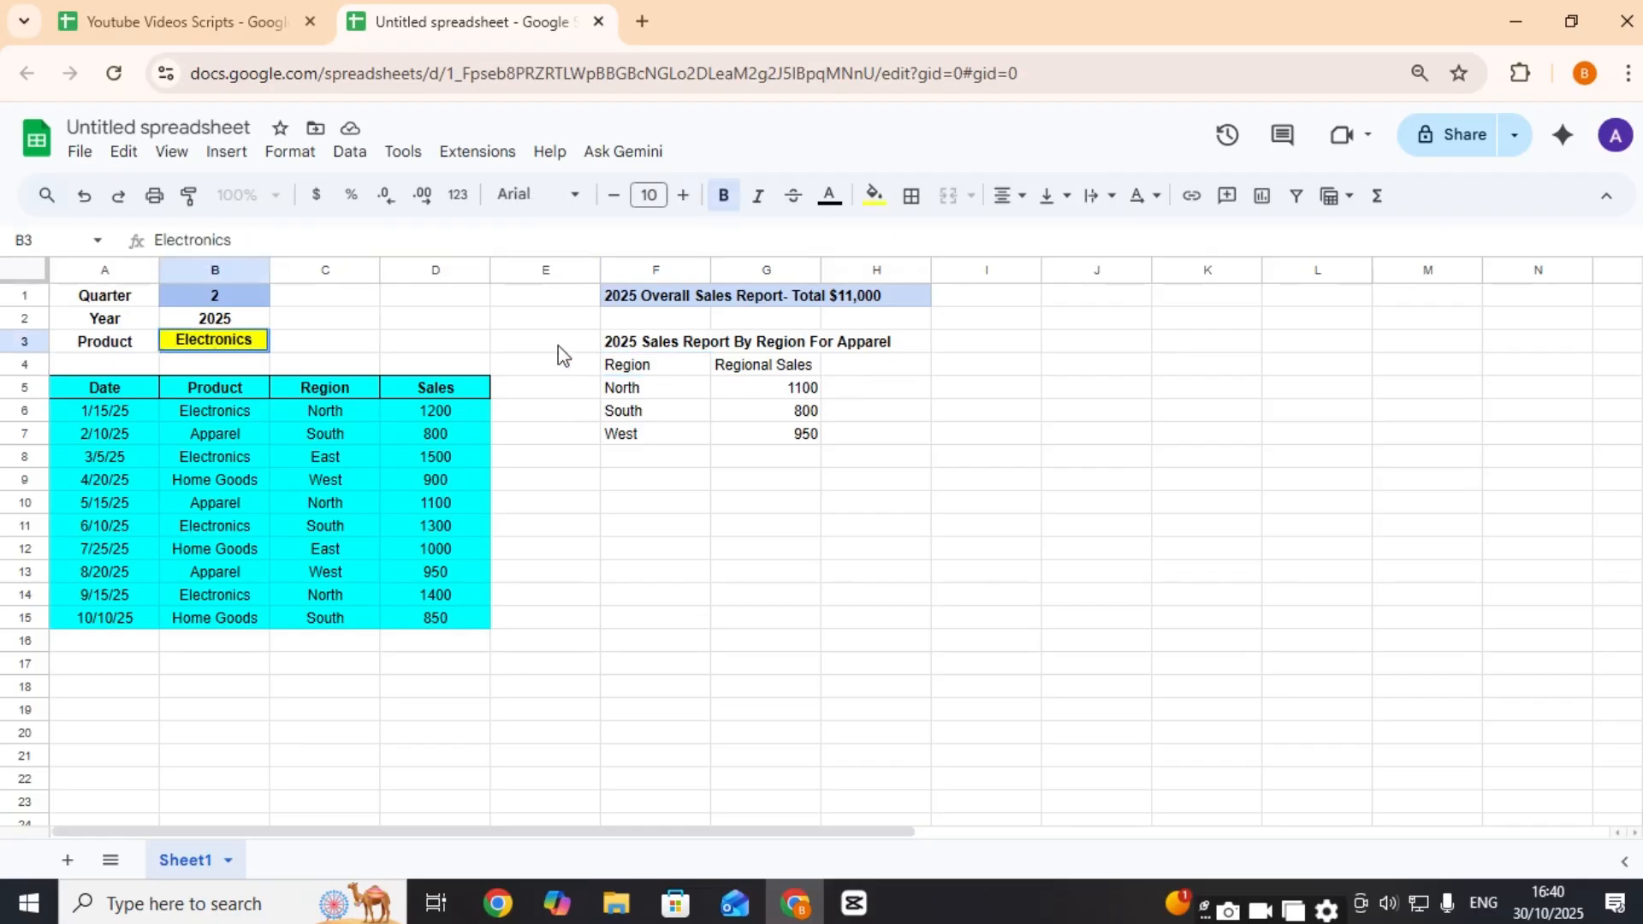
{"action": "key", "text": "Return"}
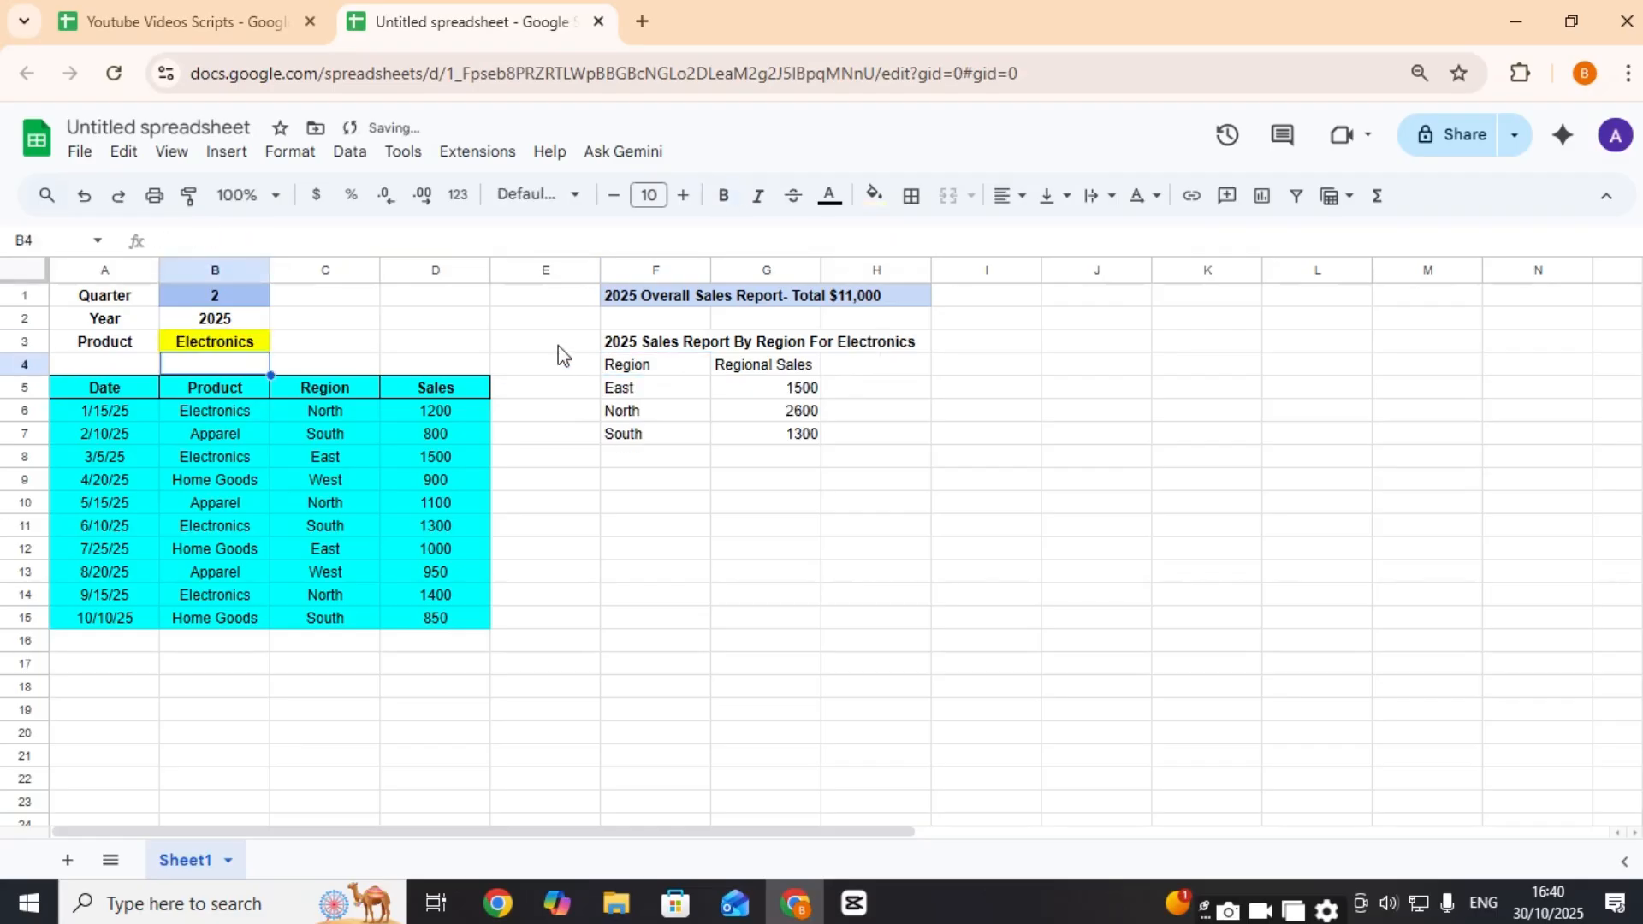
Step: Copy the formatting of the overall report title in F1:H1 onto the regional report title in F3:H3
{"action": "key", "text": "Right"}
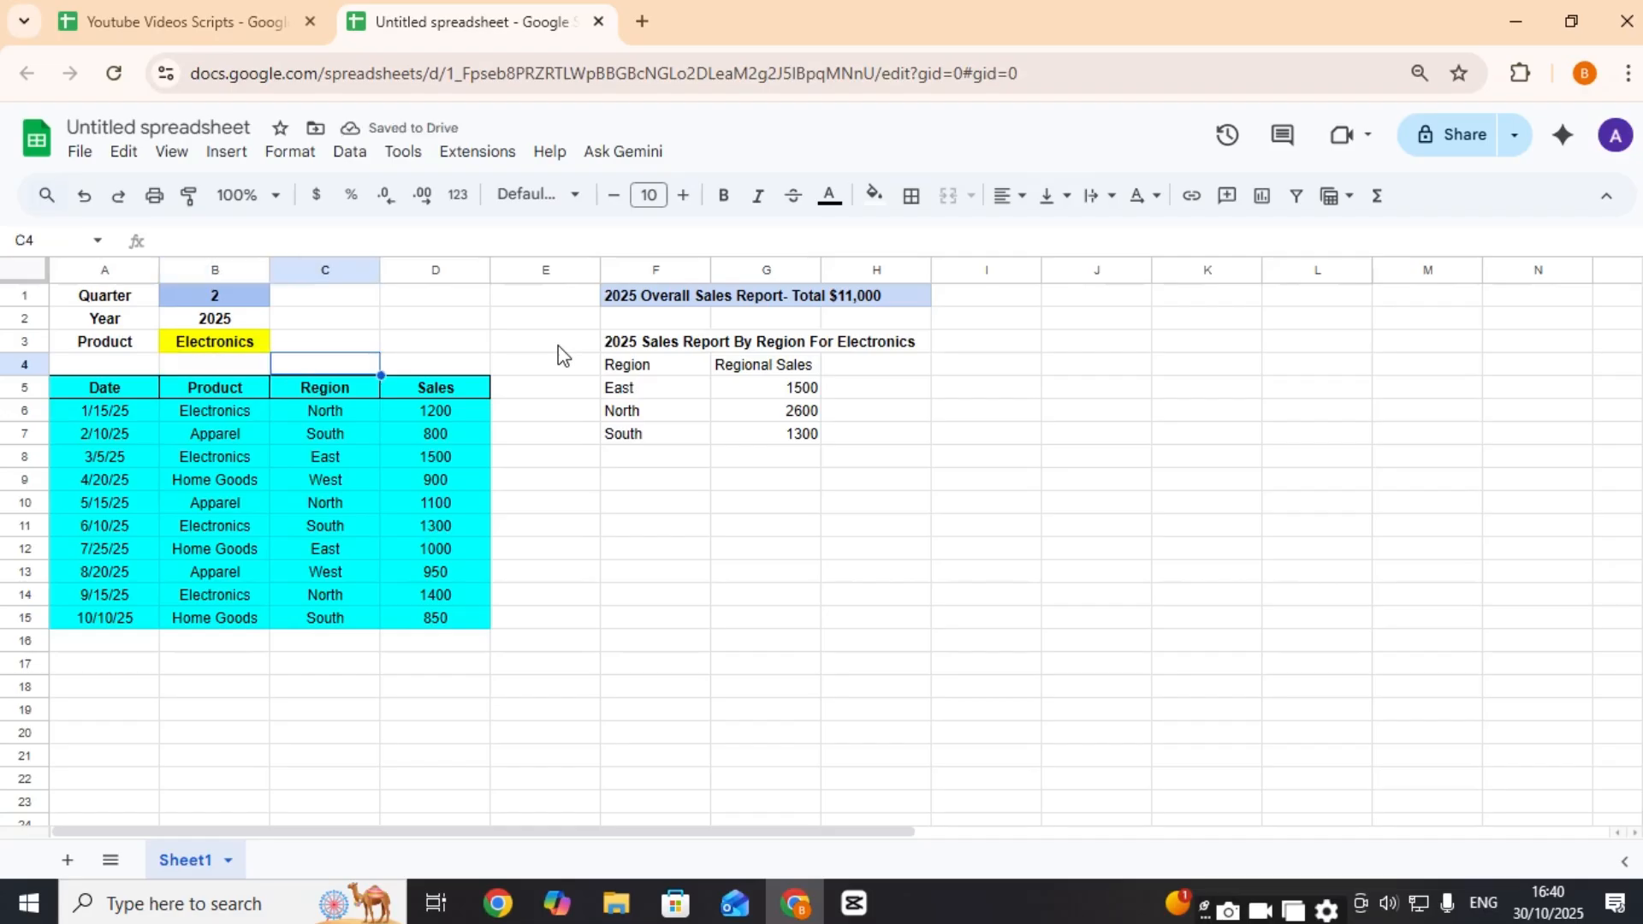
{"action": "key", "text": "Up"}
{"action": "key", "text": "Up"}
{"action": "key", "text": "Right"}
{"action": "key", "text": "Down"}
{"action": "key", "text": "Right"}
{"action": "key", "text": "Right"}
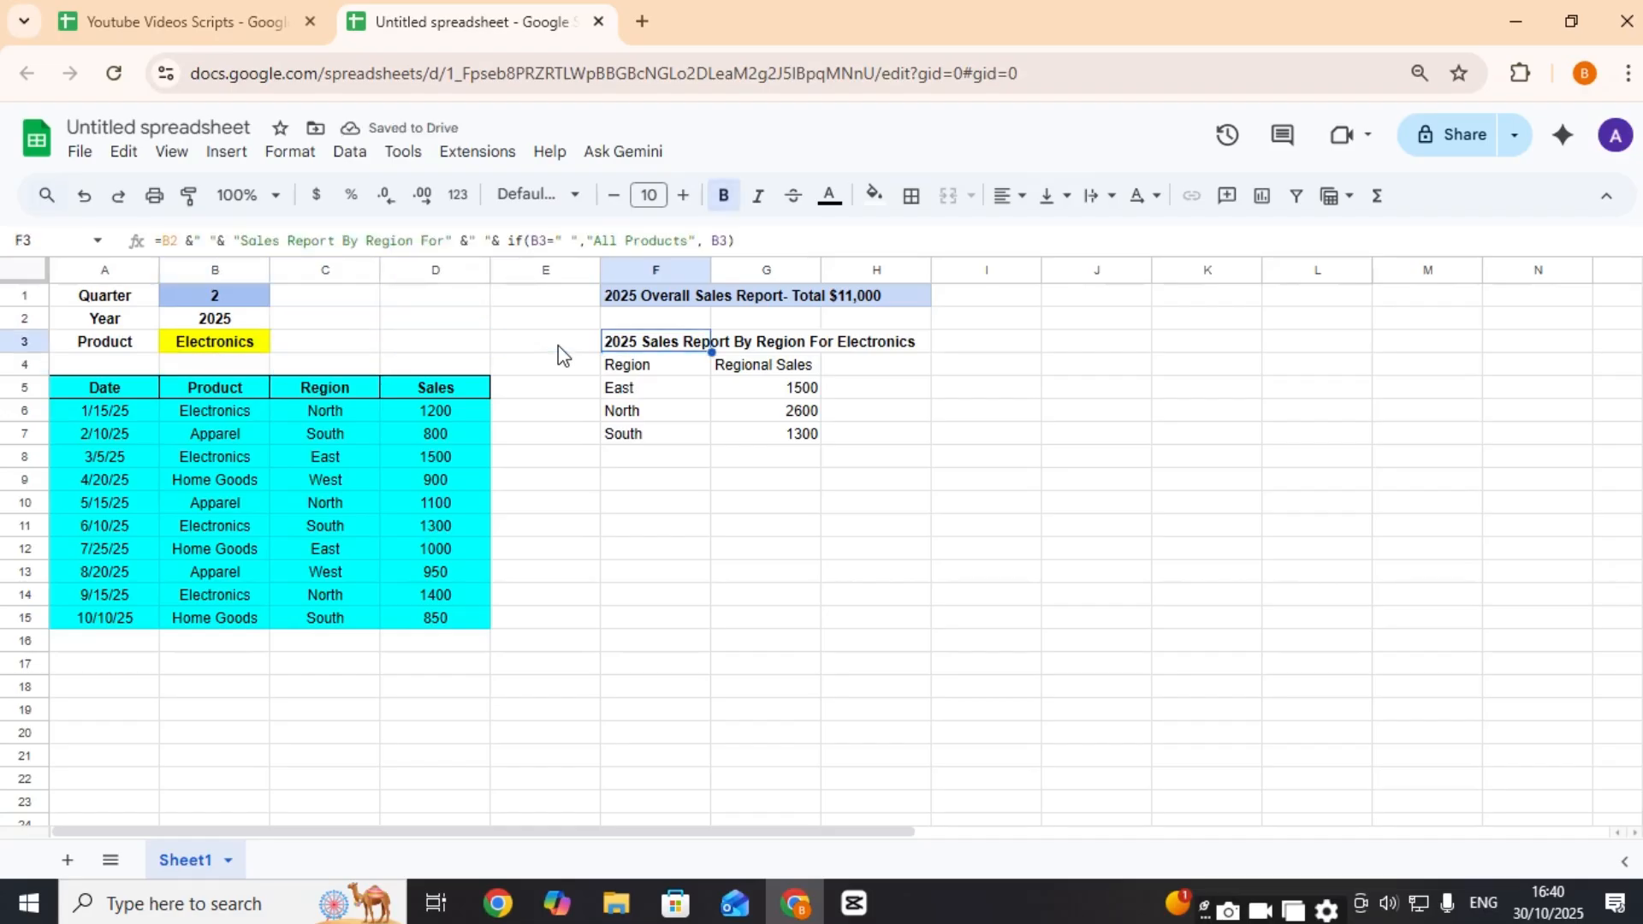
{"action": "key", "text": "shift+Right"}
{"action": "key", "text": "shift+Right"}
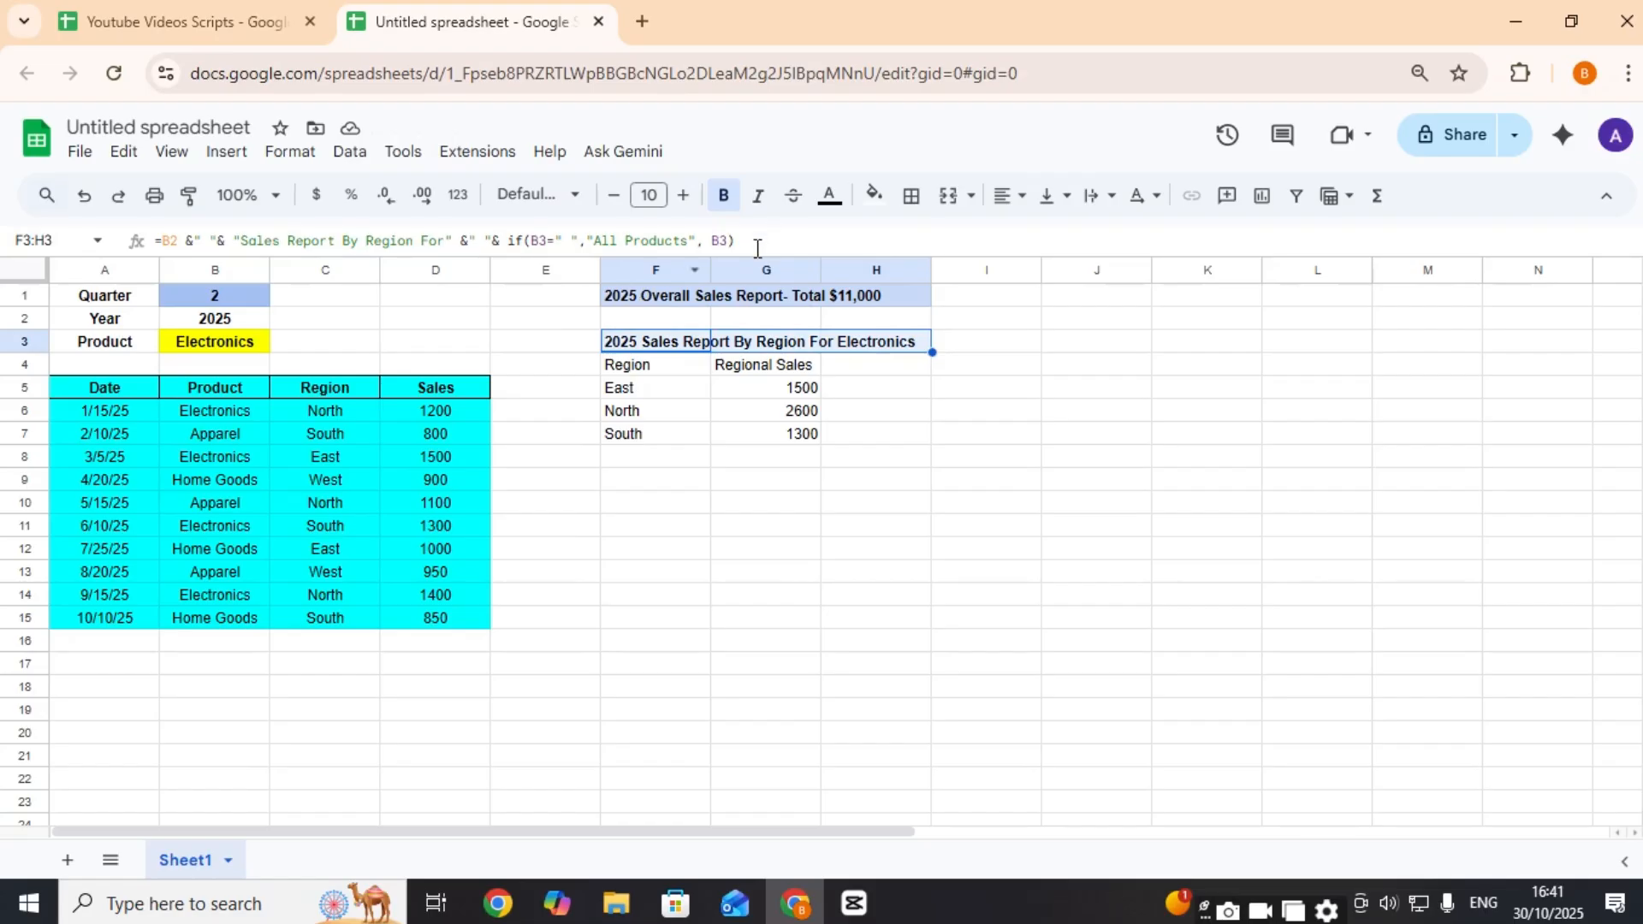
{"action": "left_click", "coordinate": [676, 300]}
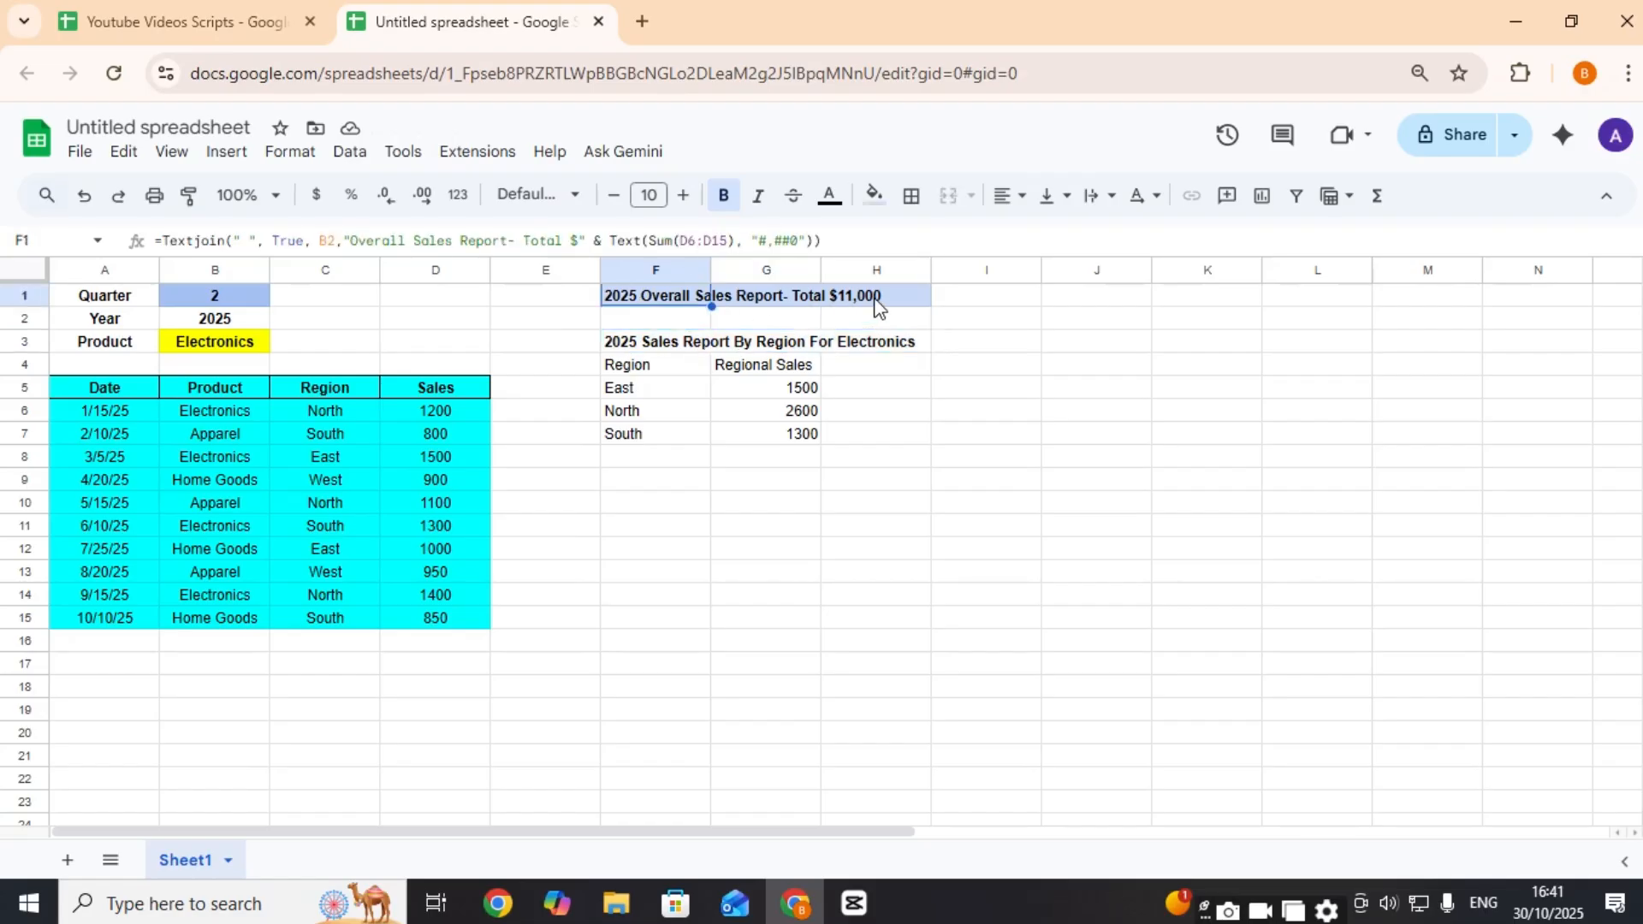
{"action": "left_click_drag", "start_coordinate": [877, 305], "coordinate": [860, 310]}
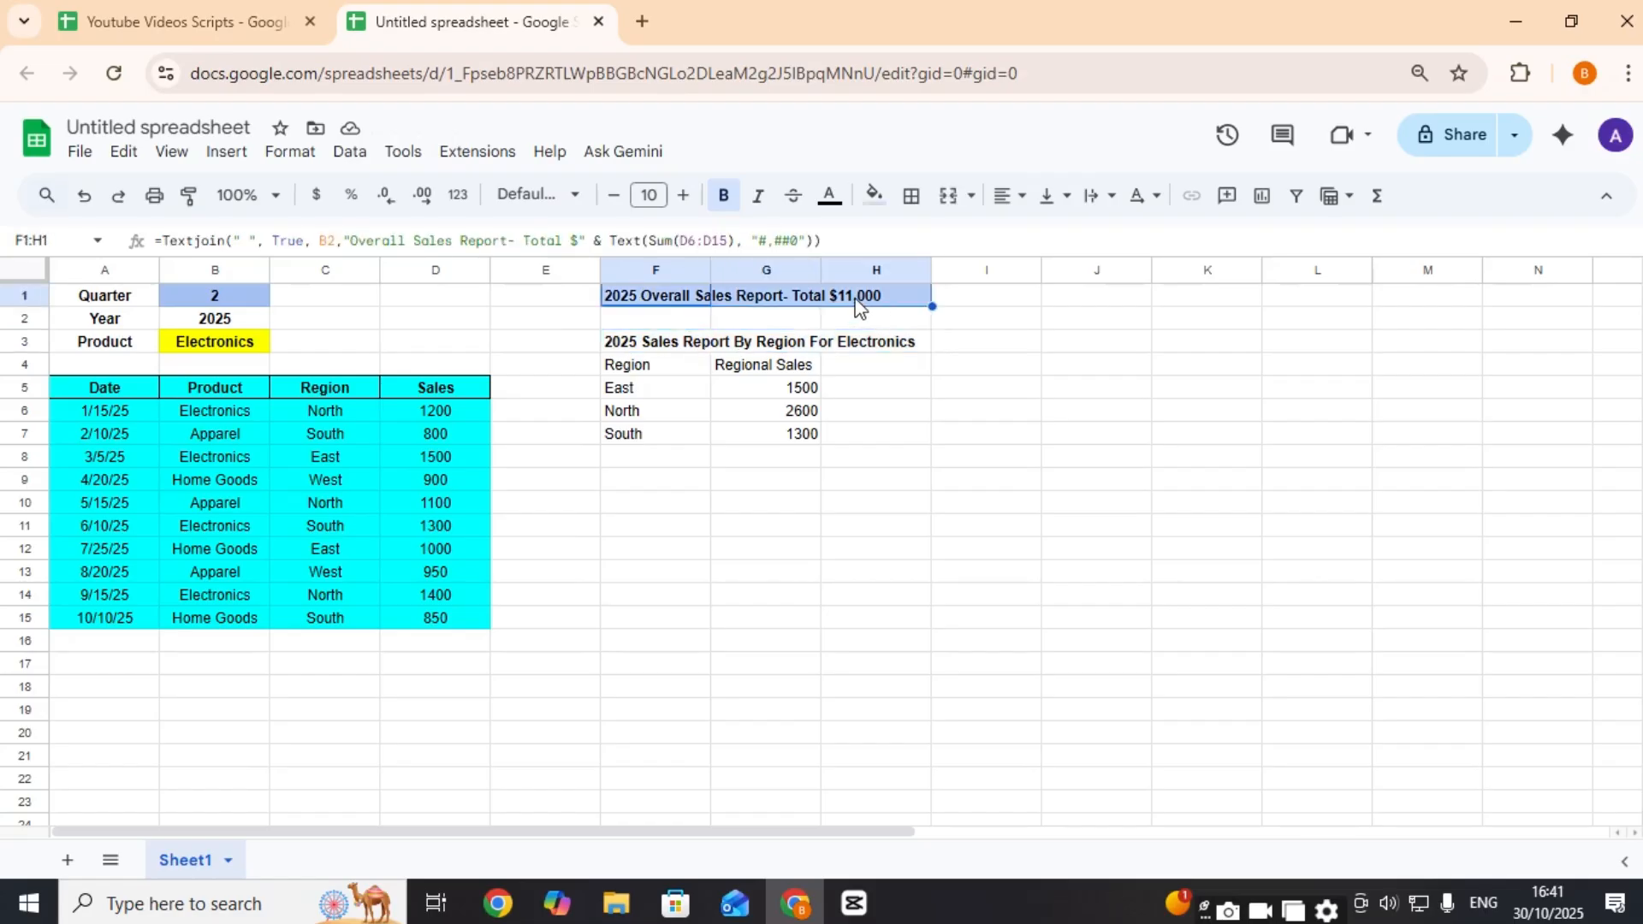
{"action": "left_click", "coordinate": [190, 206]}
{"action": "left_click", "coordinate": [648, 342]}
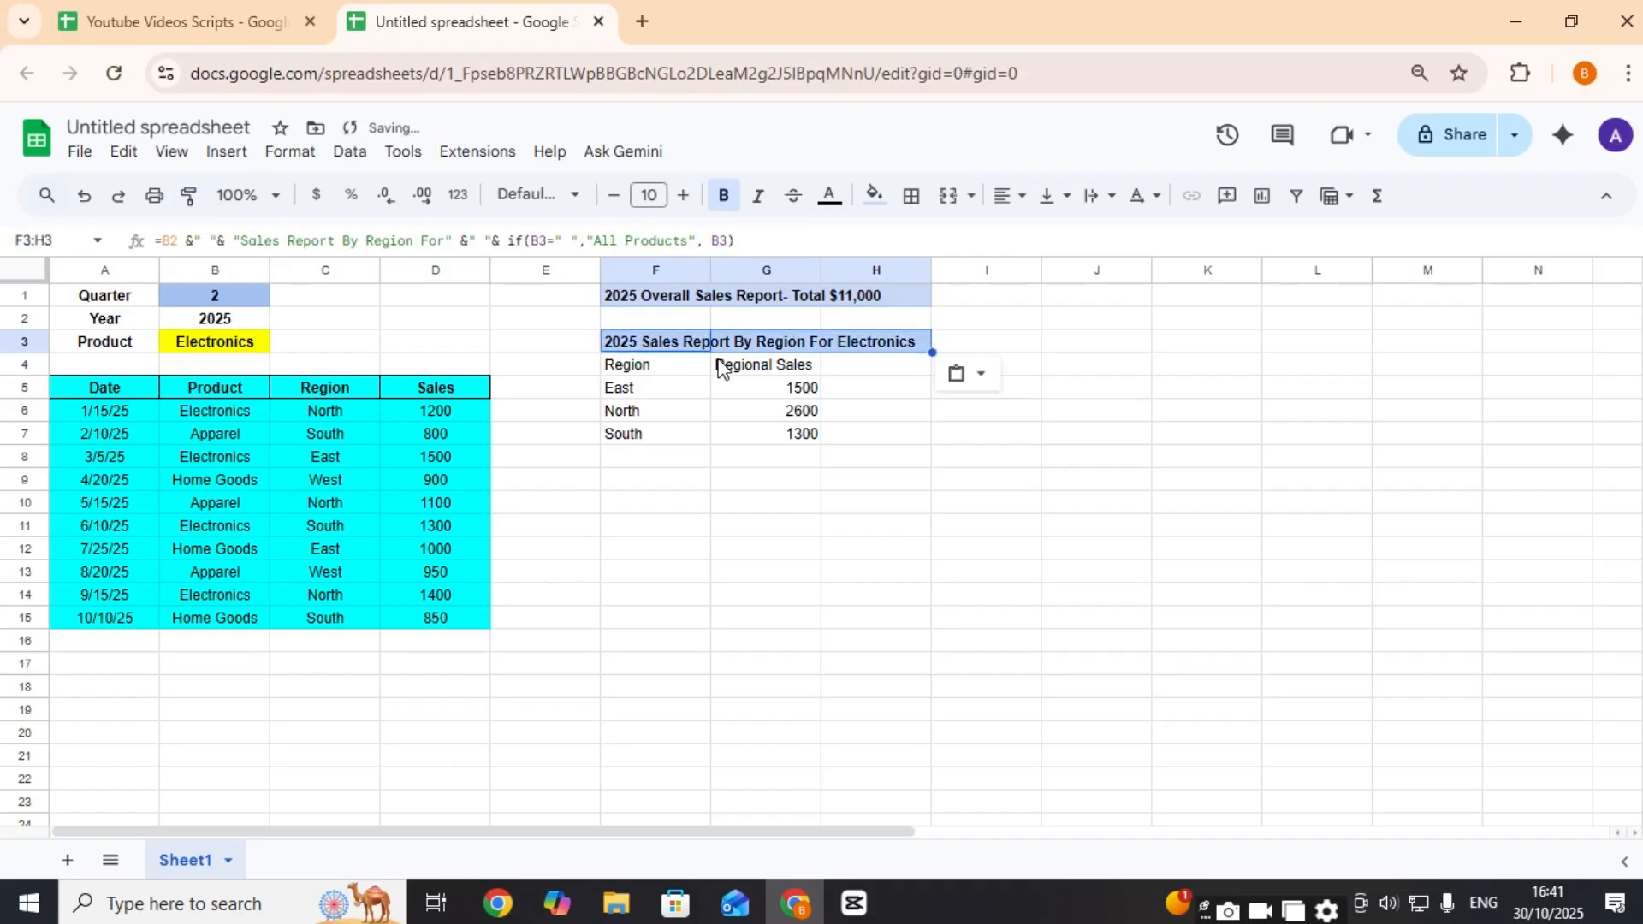
Step: Copy the formatting of the title in F3 onto the Region and Regional Sales headers in F4:G4
{"action": "left_click", "coordinate": [664, 346]}
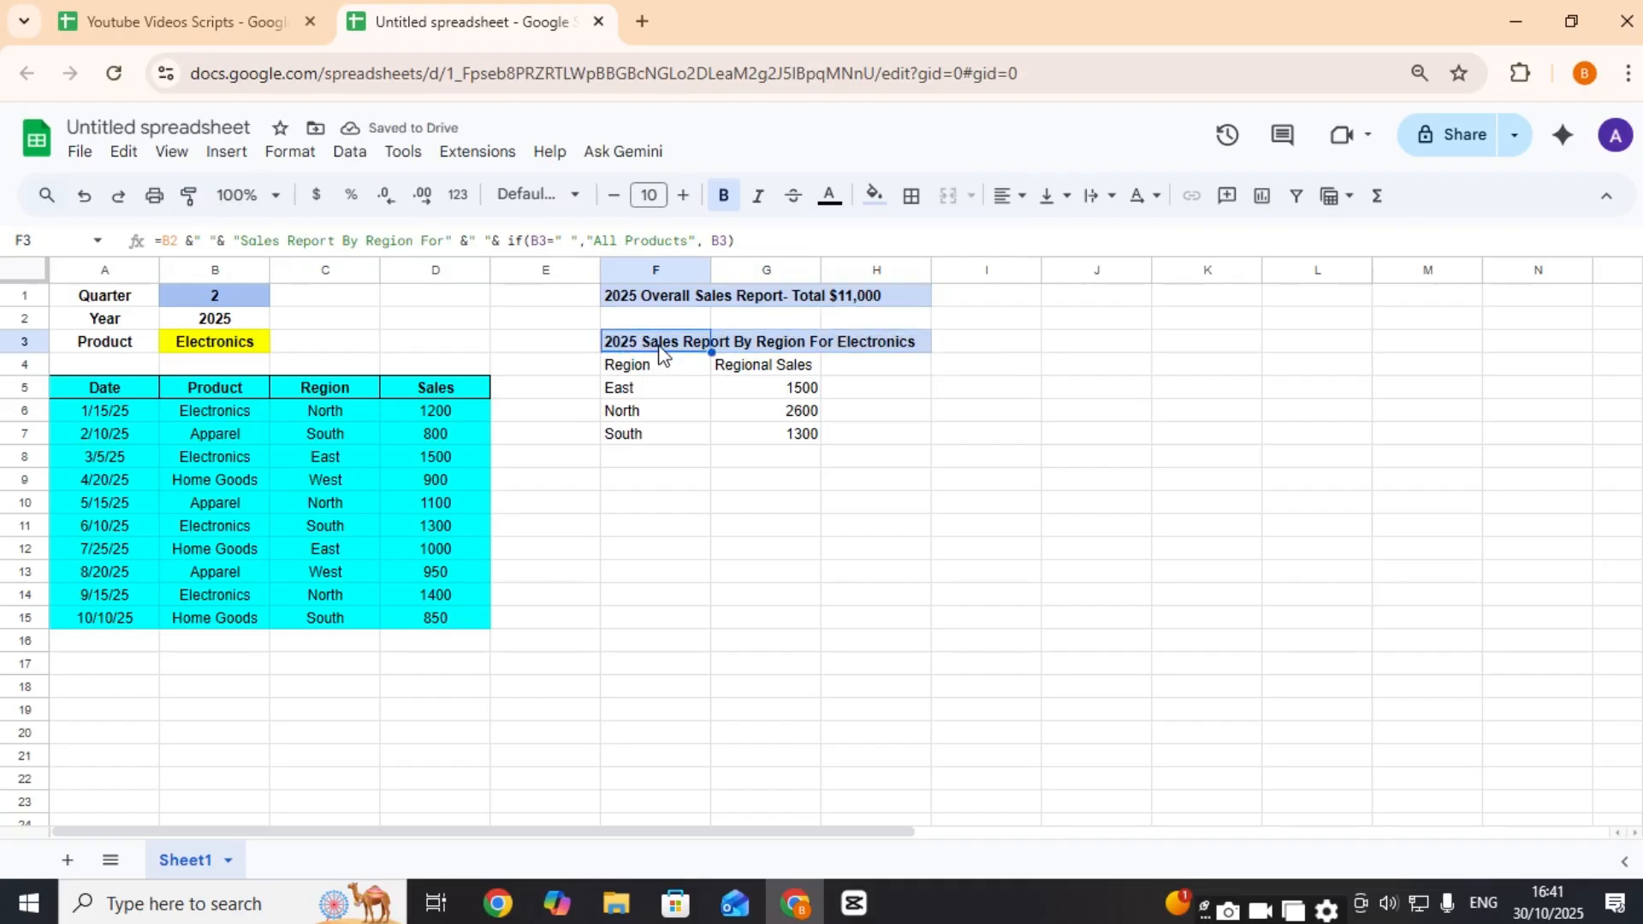
{"action": "left_click", "coordinate": [188, 195]}
{"action": "left_click_drag", "start_coordinate": [650, 368], "coordinate": [736, 370]}
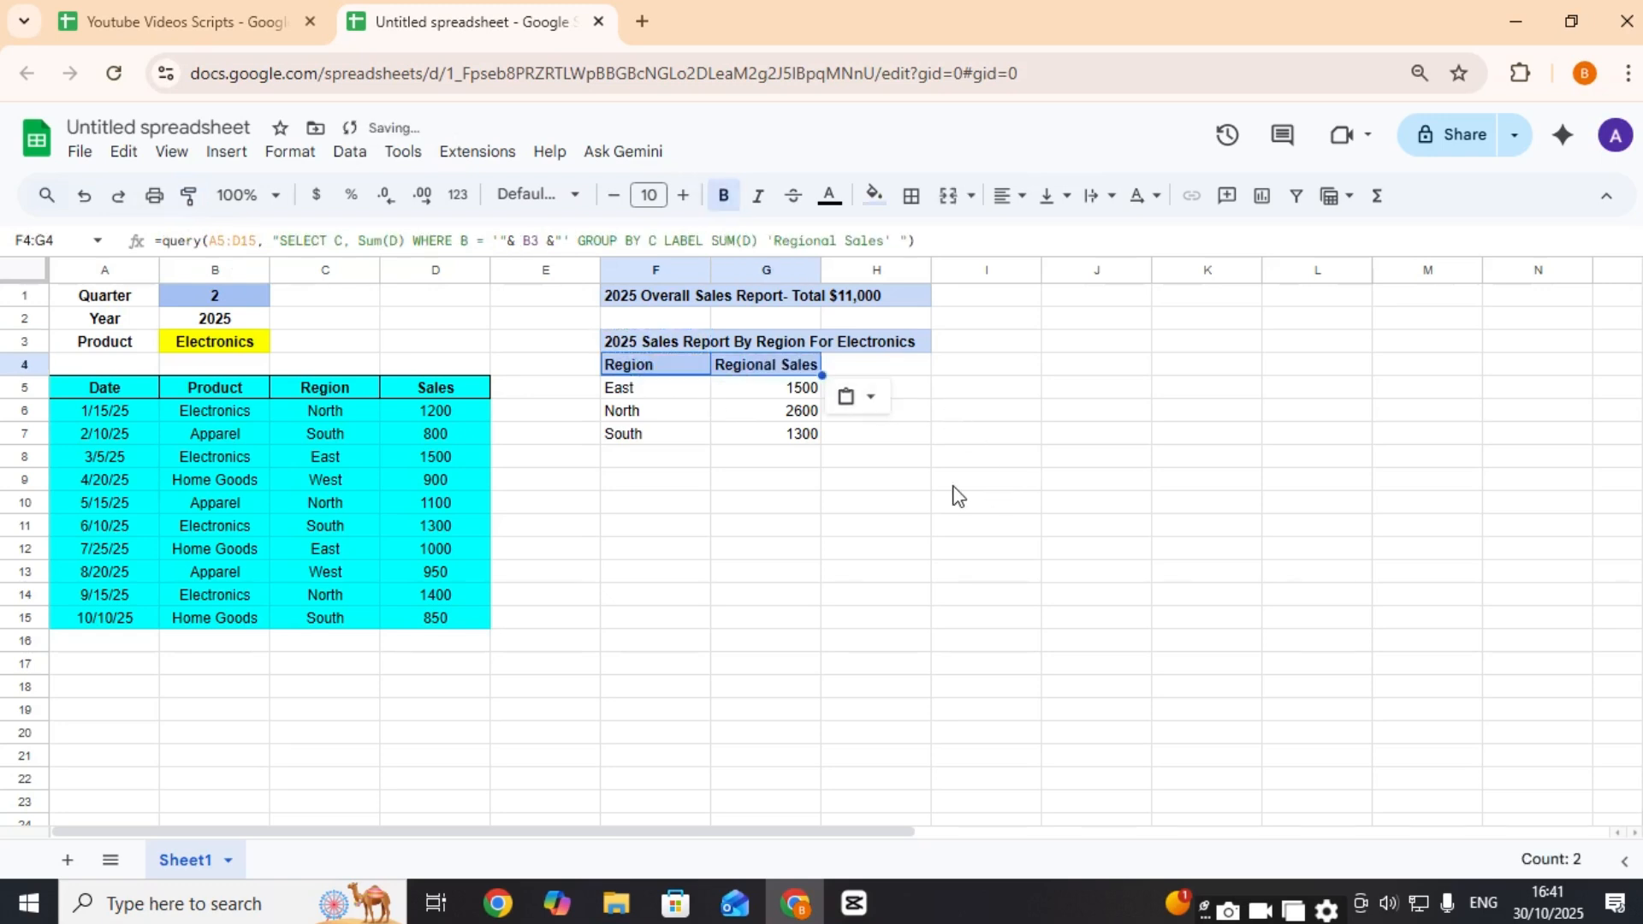
{"action": "left_click", "coordinate": [794, 501]}
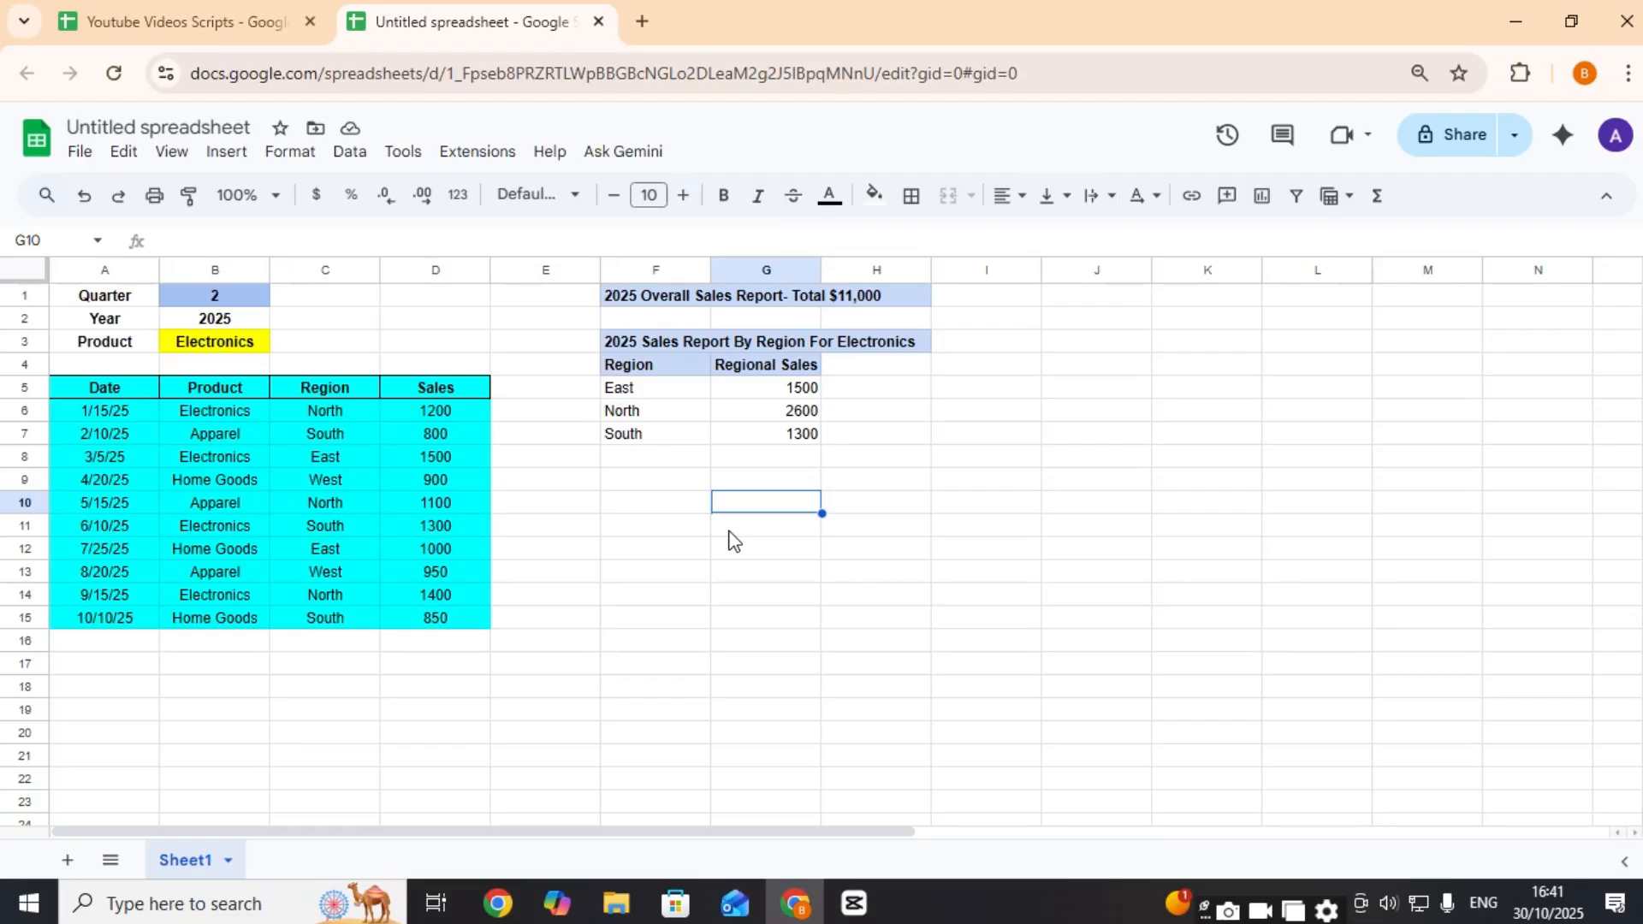
Step: Switch to the Youtube Videos Scripts spreadsheet and examine the formula behind the Detailed Quarter title in J3:K3
{"action": "left_click", "coordinate": [195, 24]}
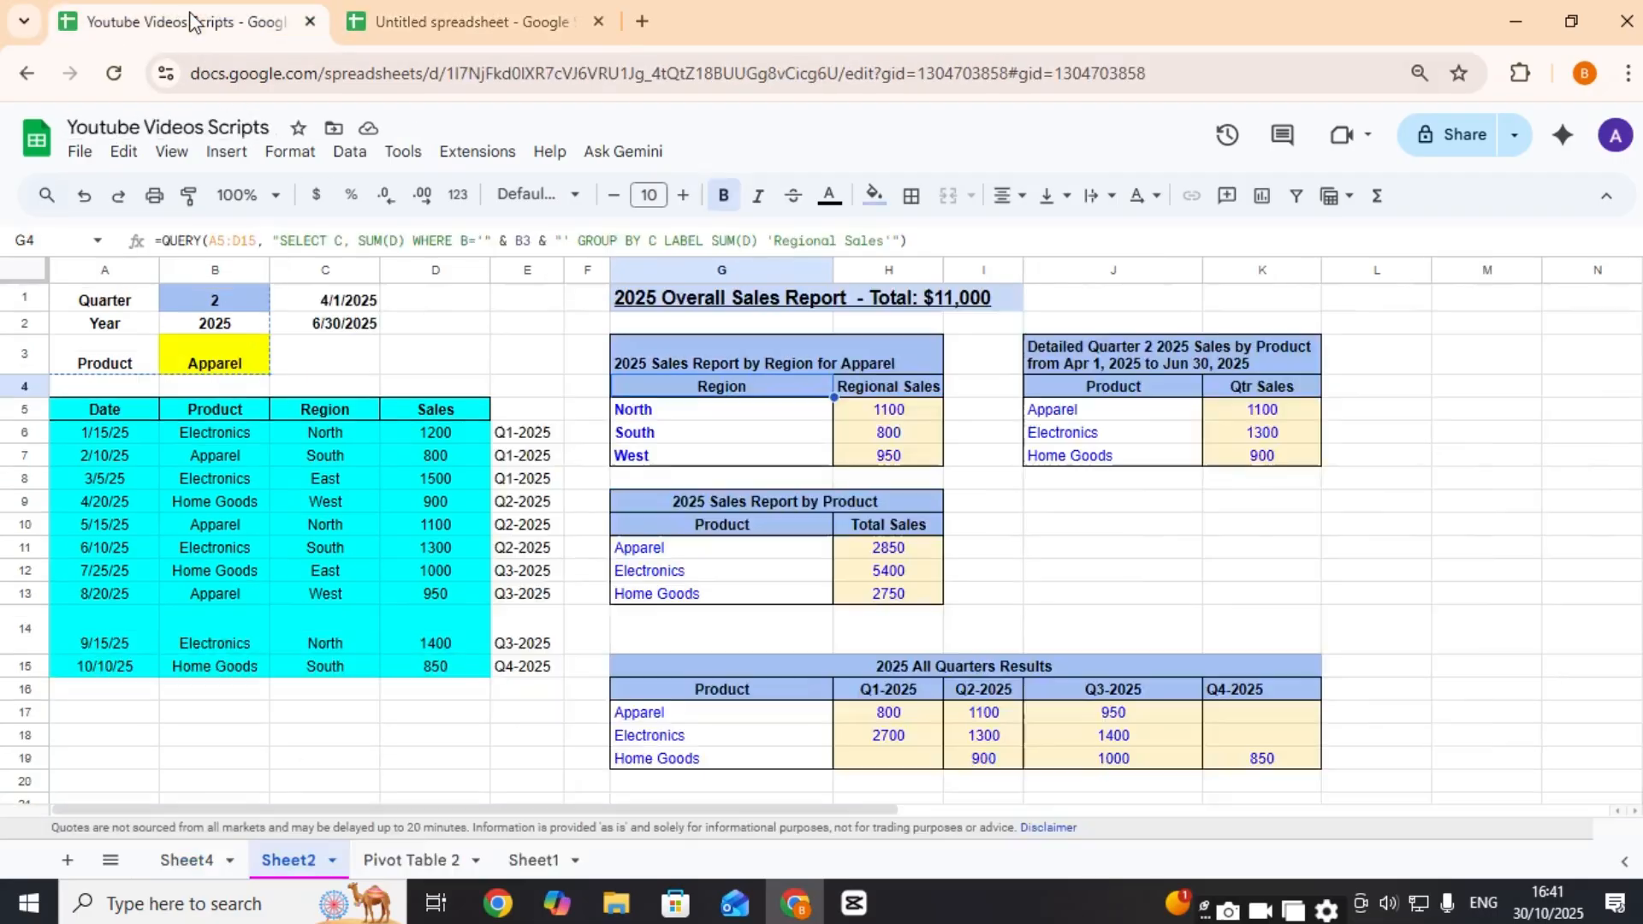
{"action": "left_click", "coordinate": [1066, 355]}
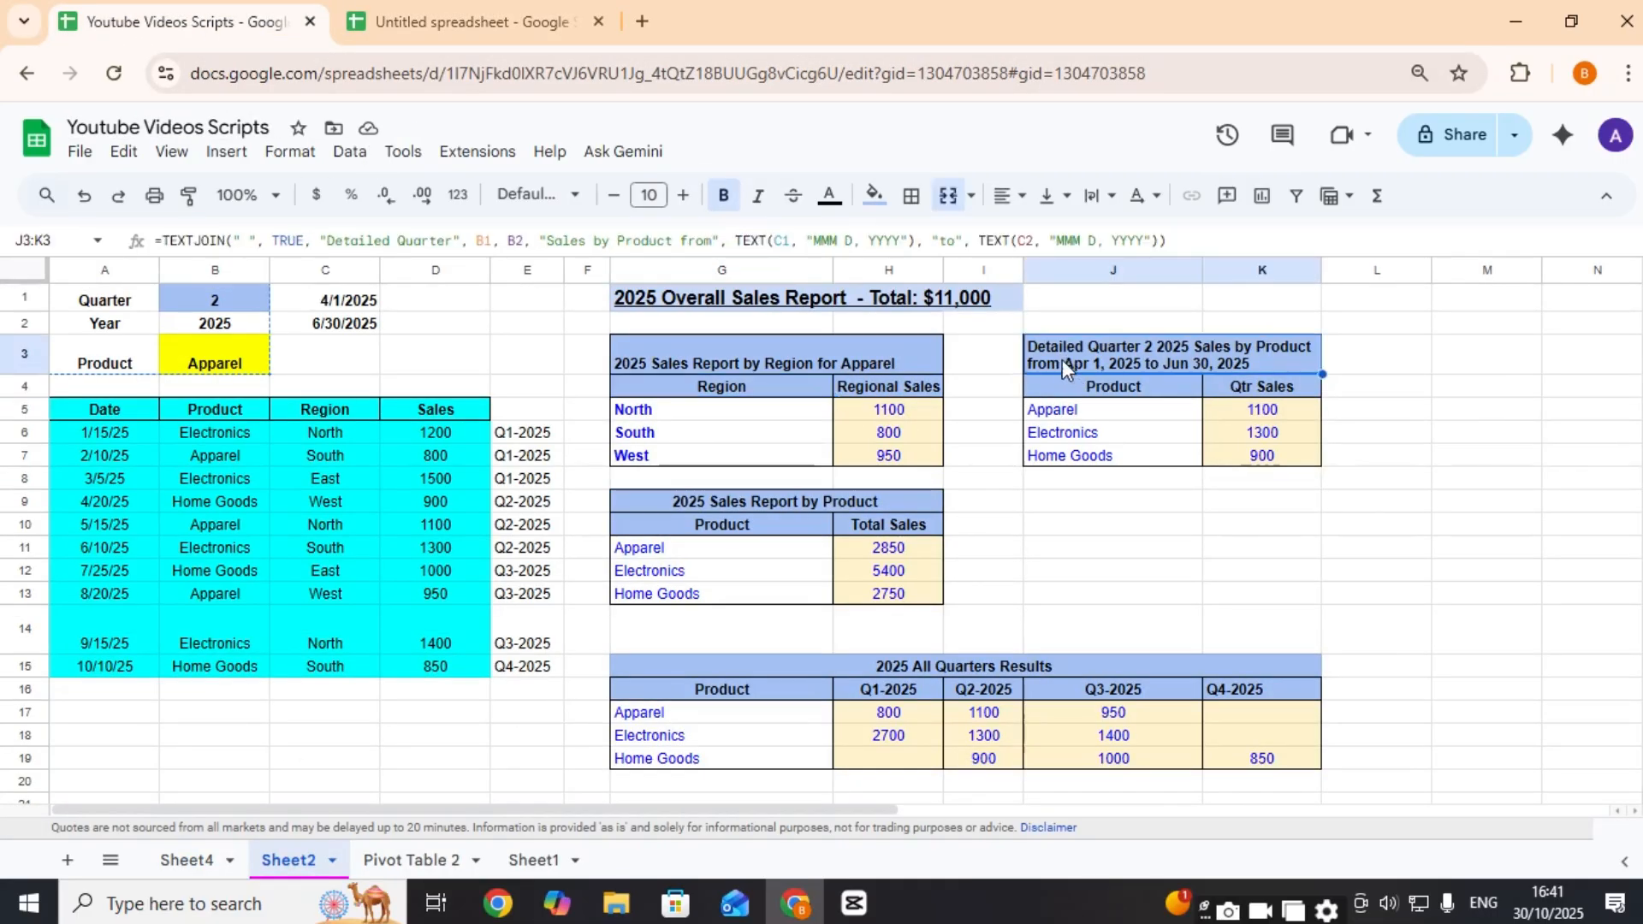
{"action": "left_click", "coordinate": [1358, 367]}
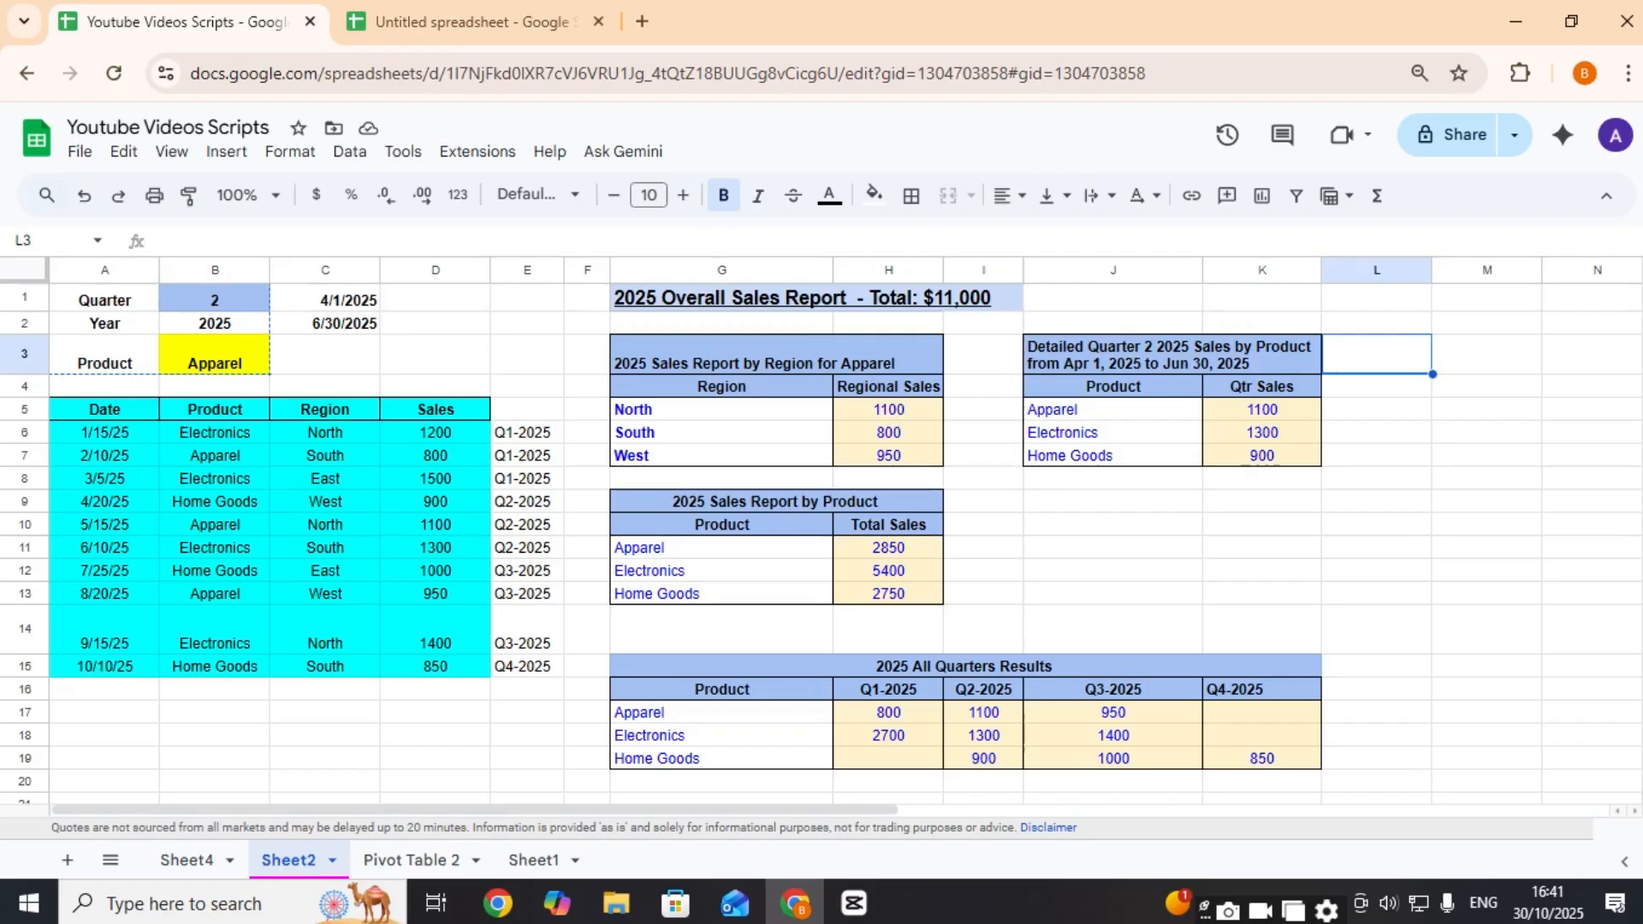
{"action": "key", "text": "Left"}
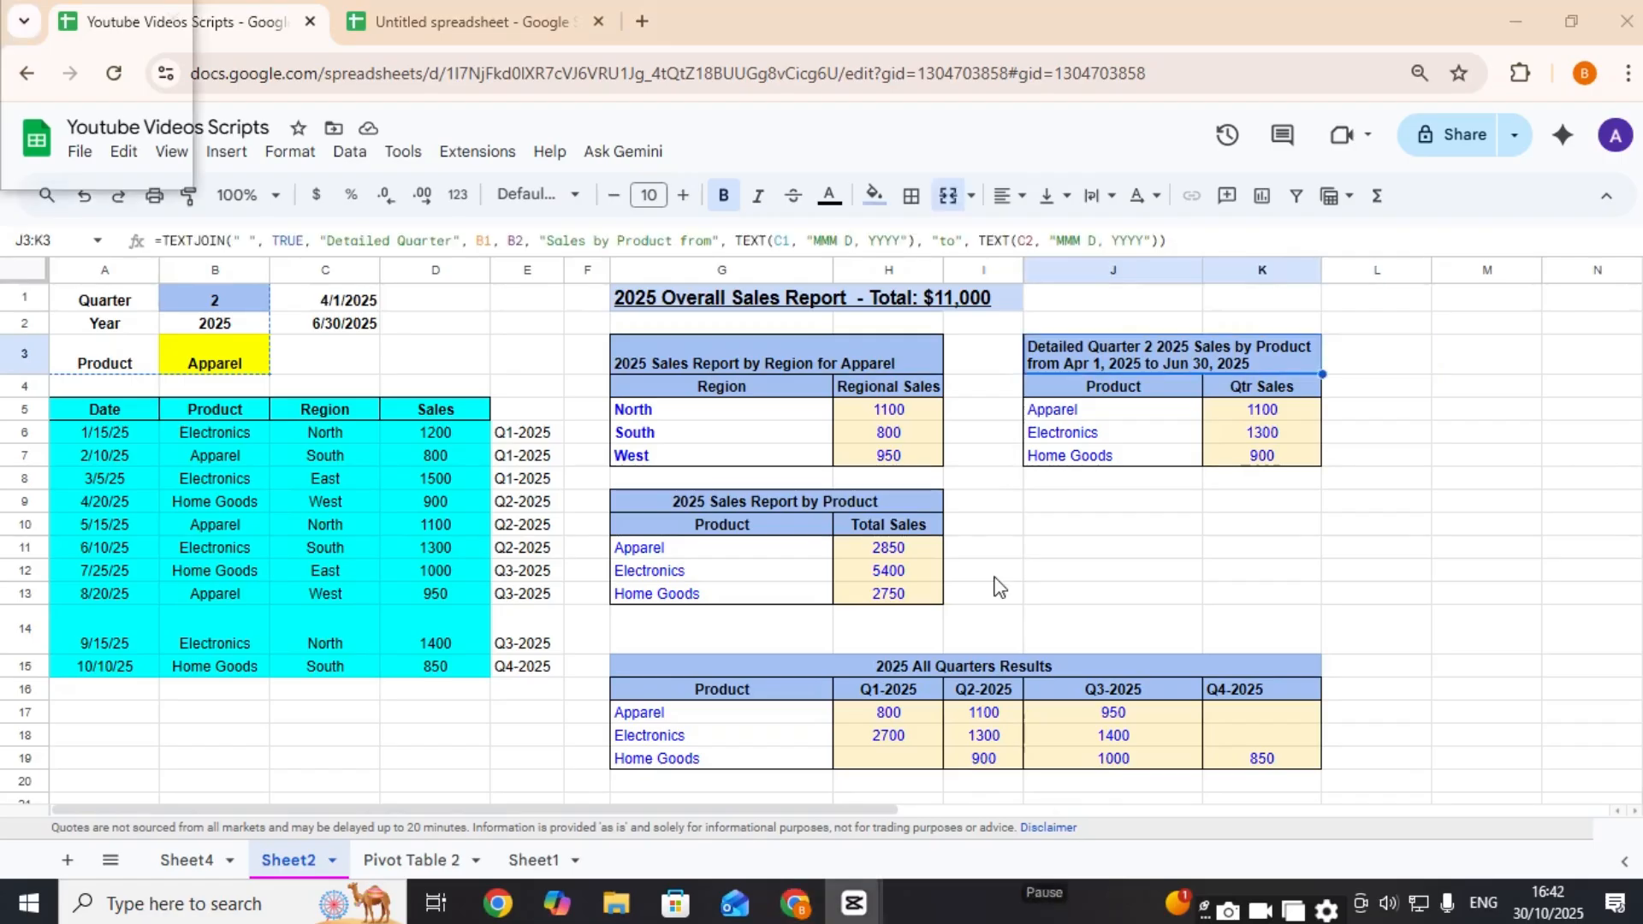
Step: Return to the Untitled spreadsheet and begin a TextJoin formula in J3 with the arguments " ", True and "Detailed Quarter"
{"action": "left_click", "coordinate": [423, 15]}
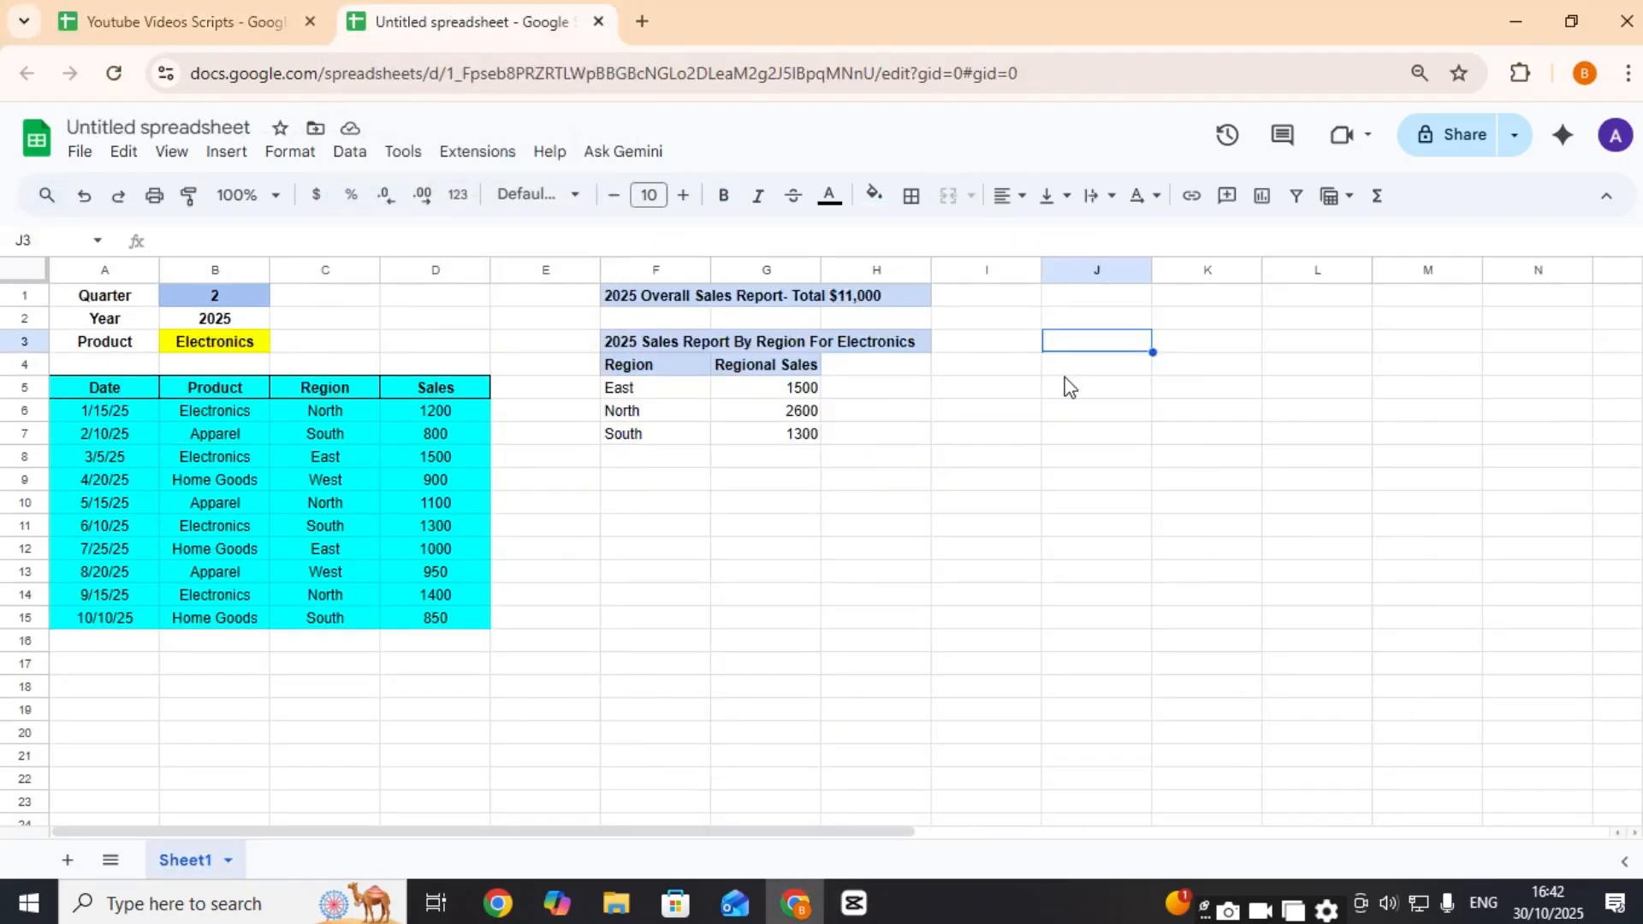
{"action": "type", "text": "="}
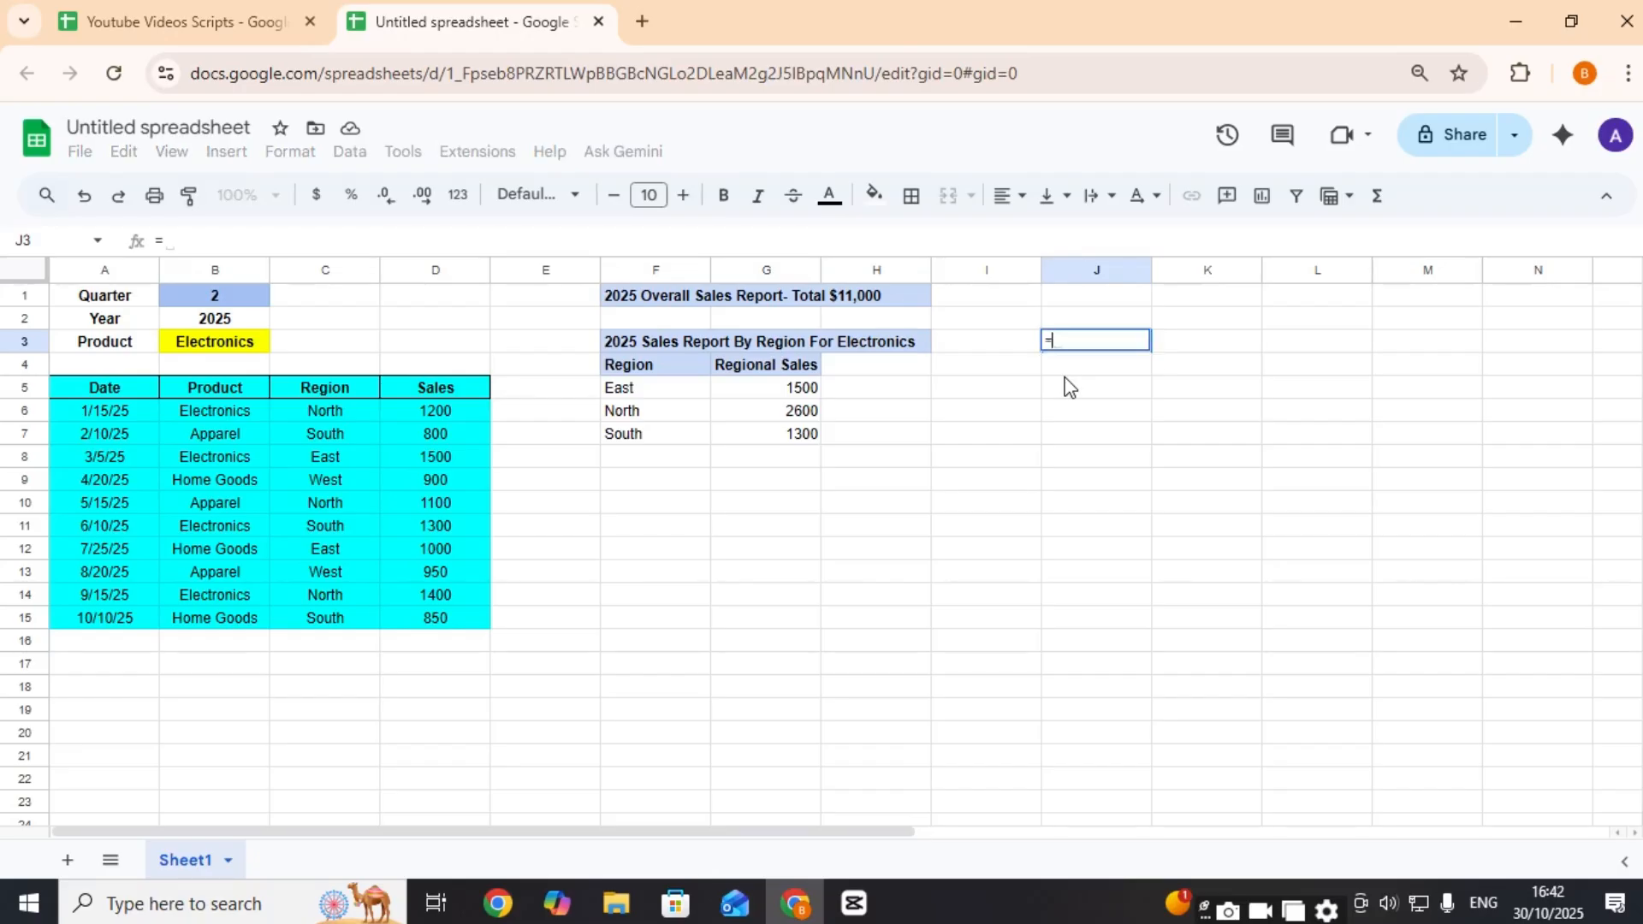
{"action": "type", "text": "Text"}
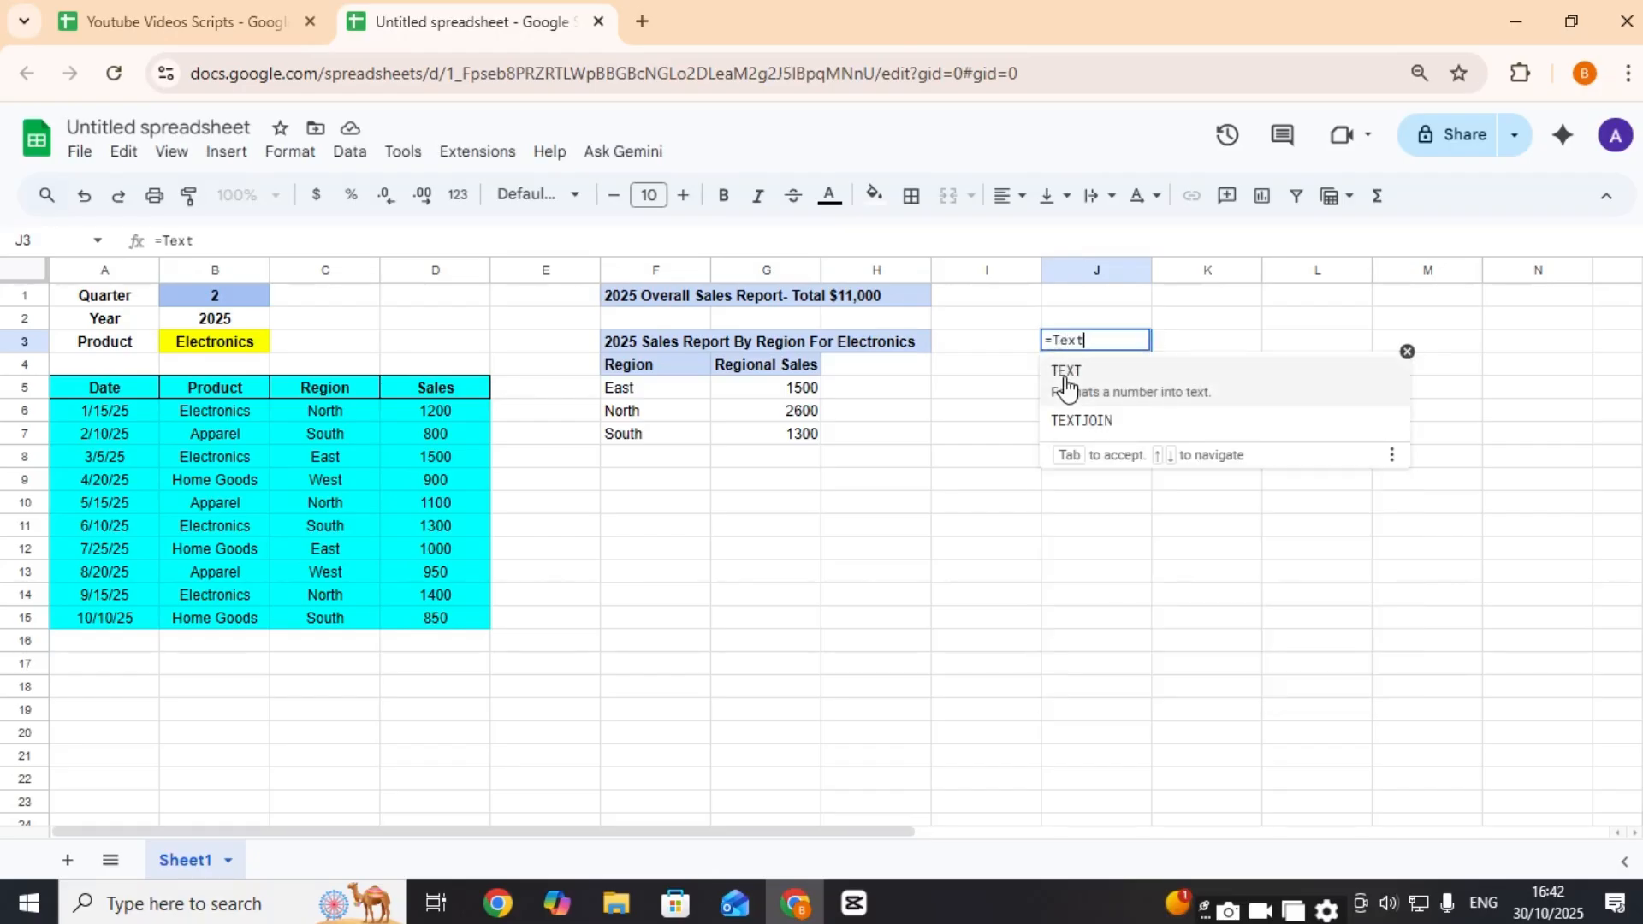
{"action": "type", "text": "Join("}
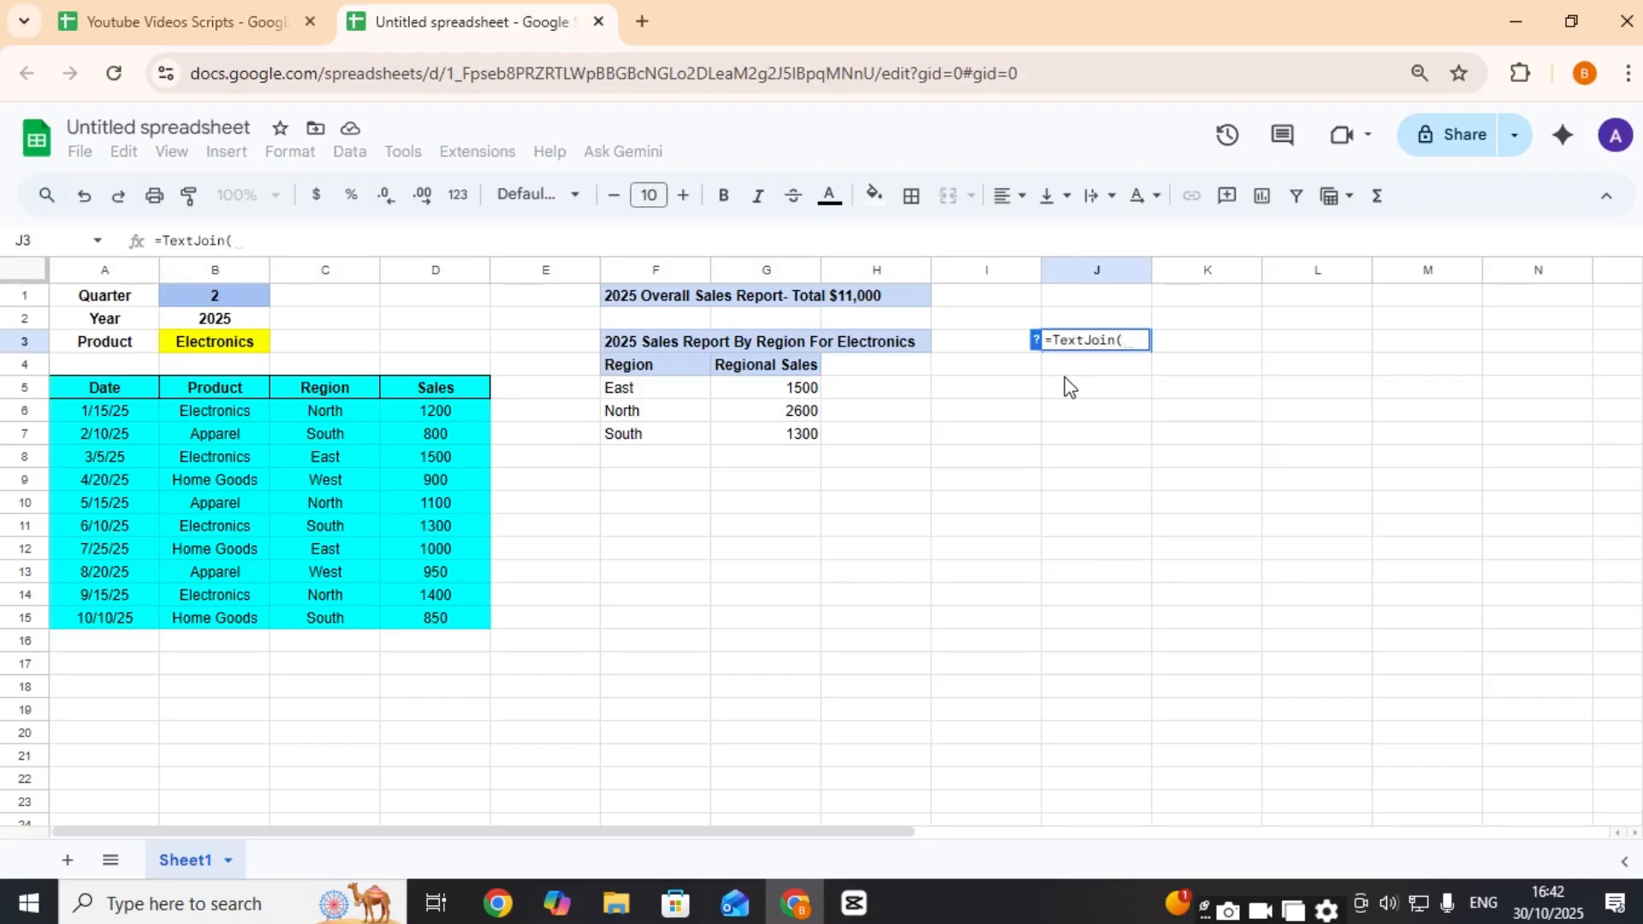
{"action": "type", "text": "\" \", True, "}
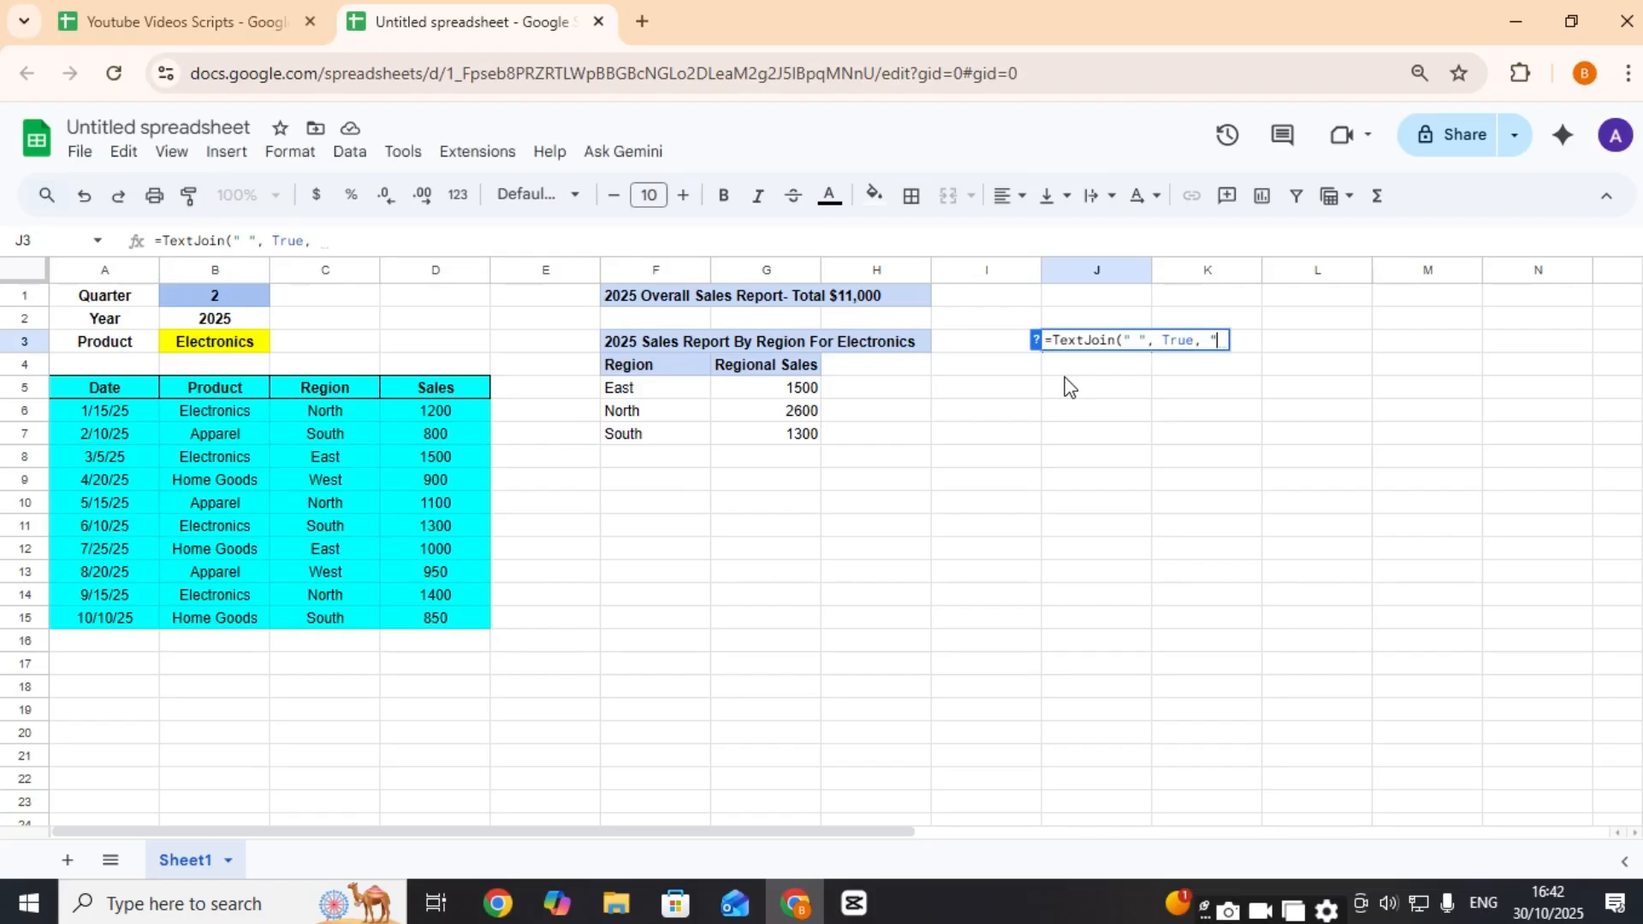
{"action": "type", "text": "\"Detailed"}
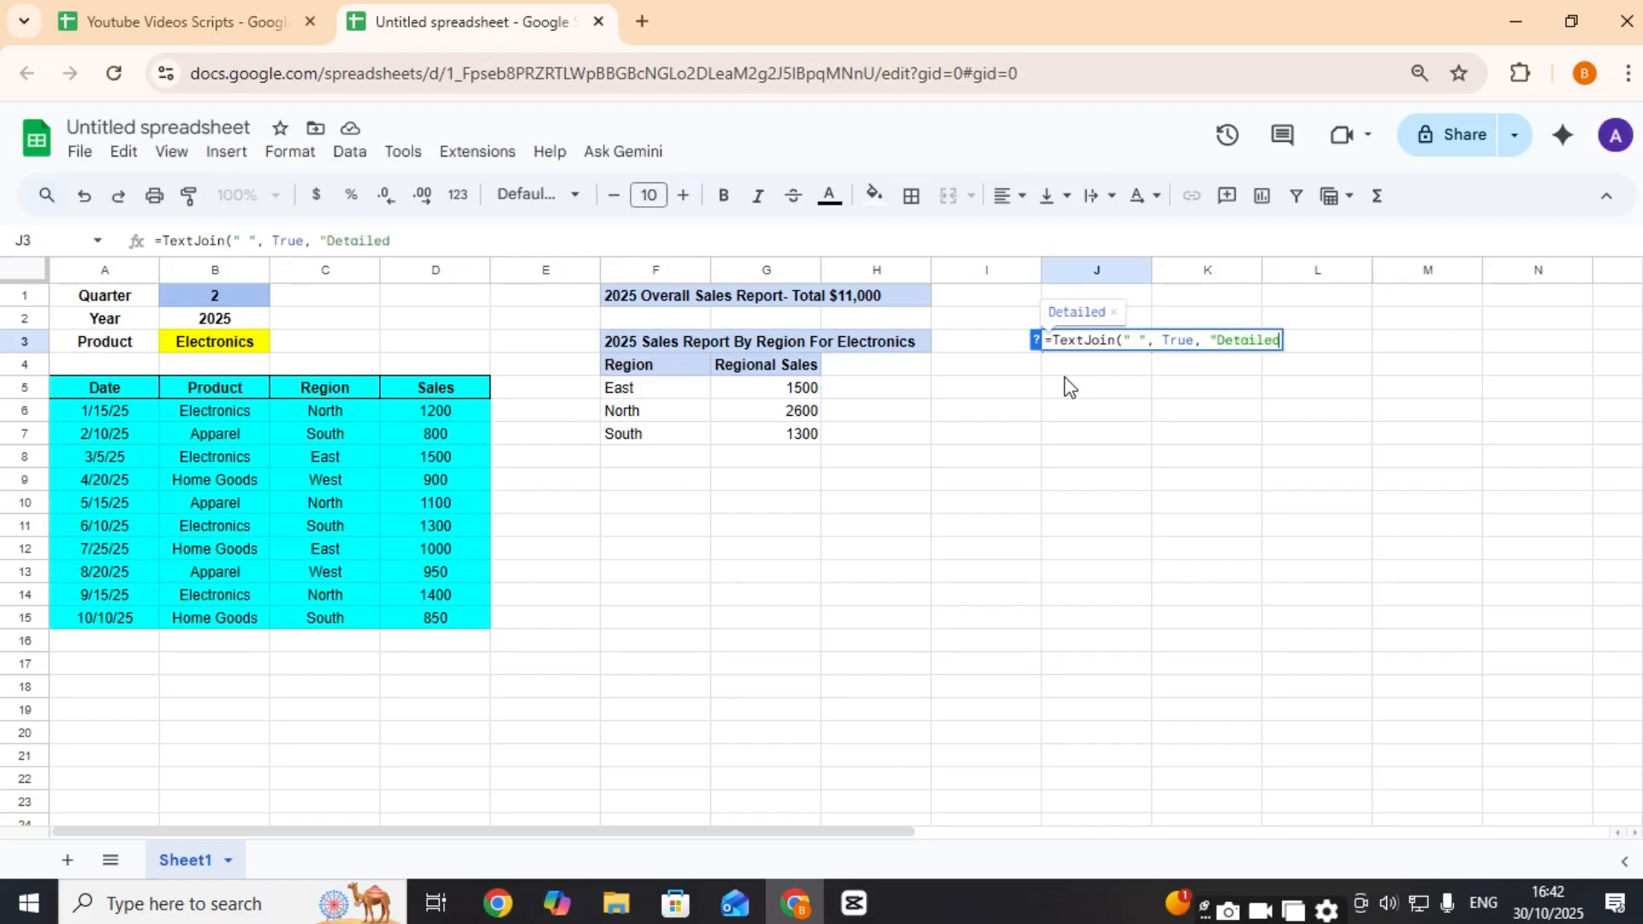
{"action": "type", "text": " Quarte"}
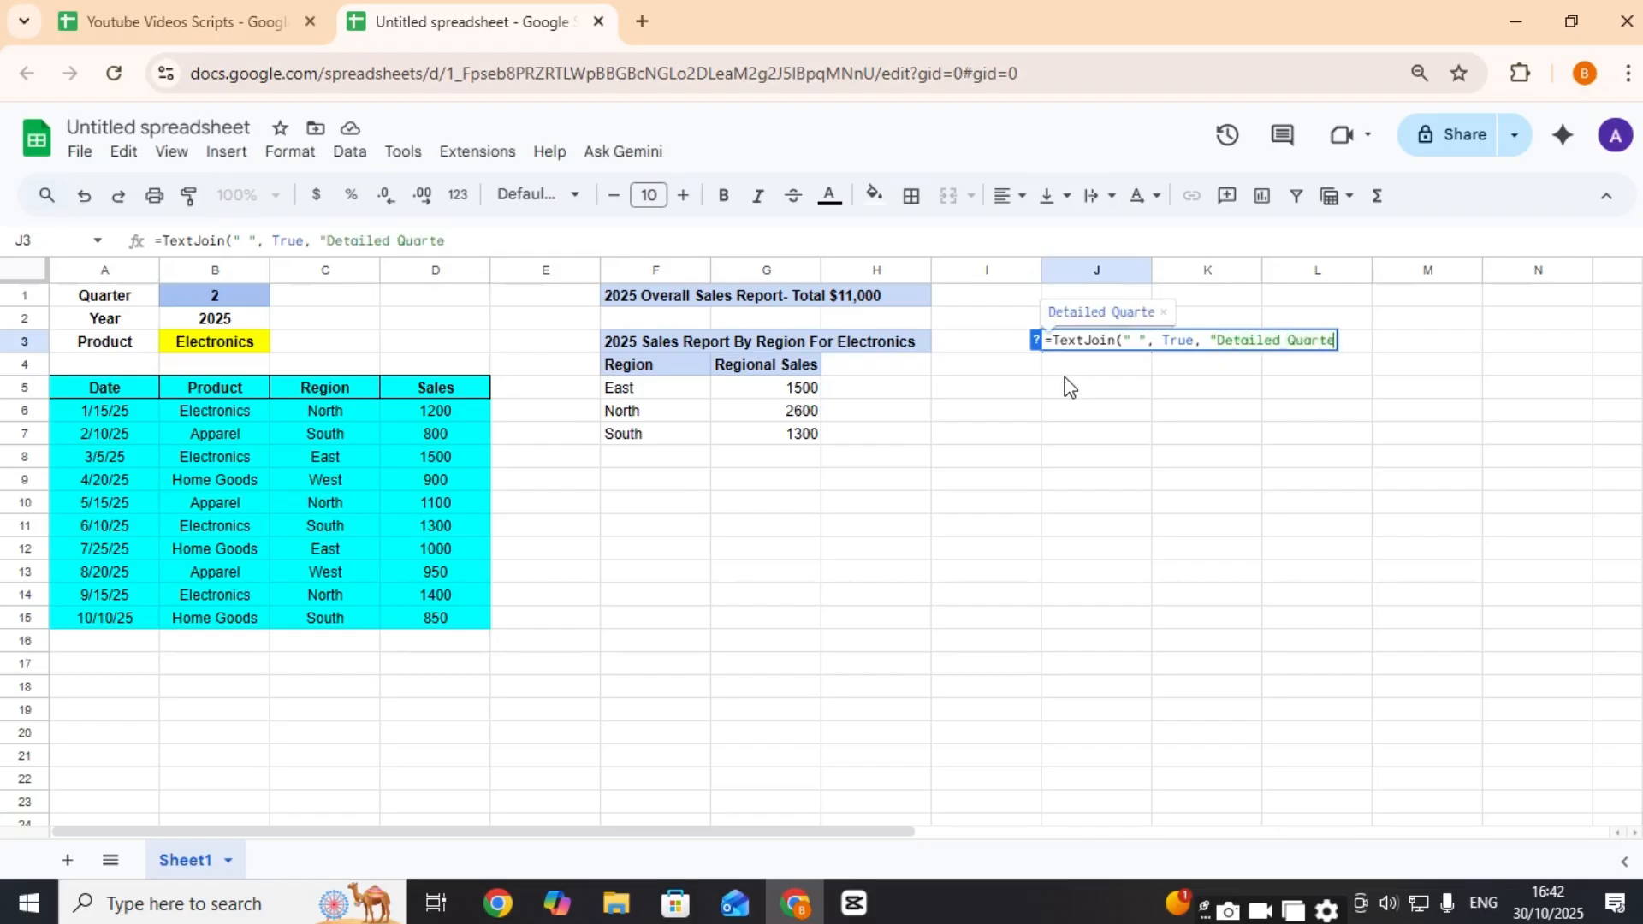
{"action": "type", "text": "r\","}
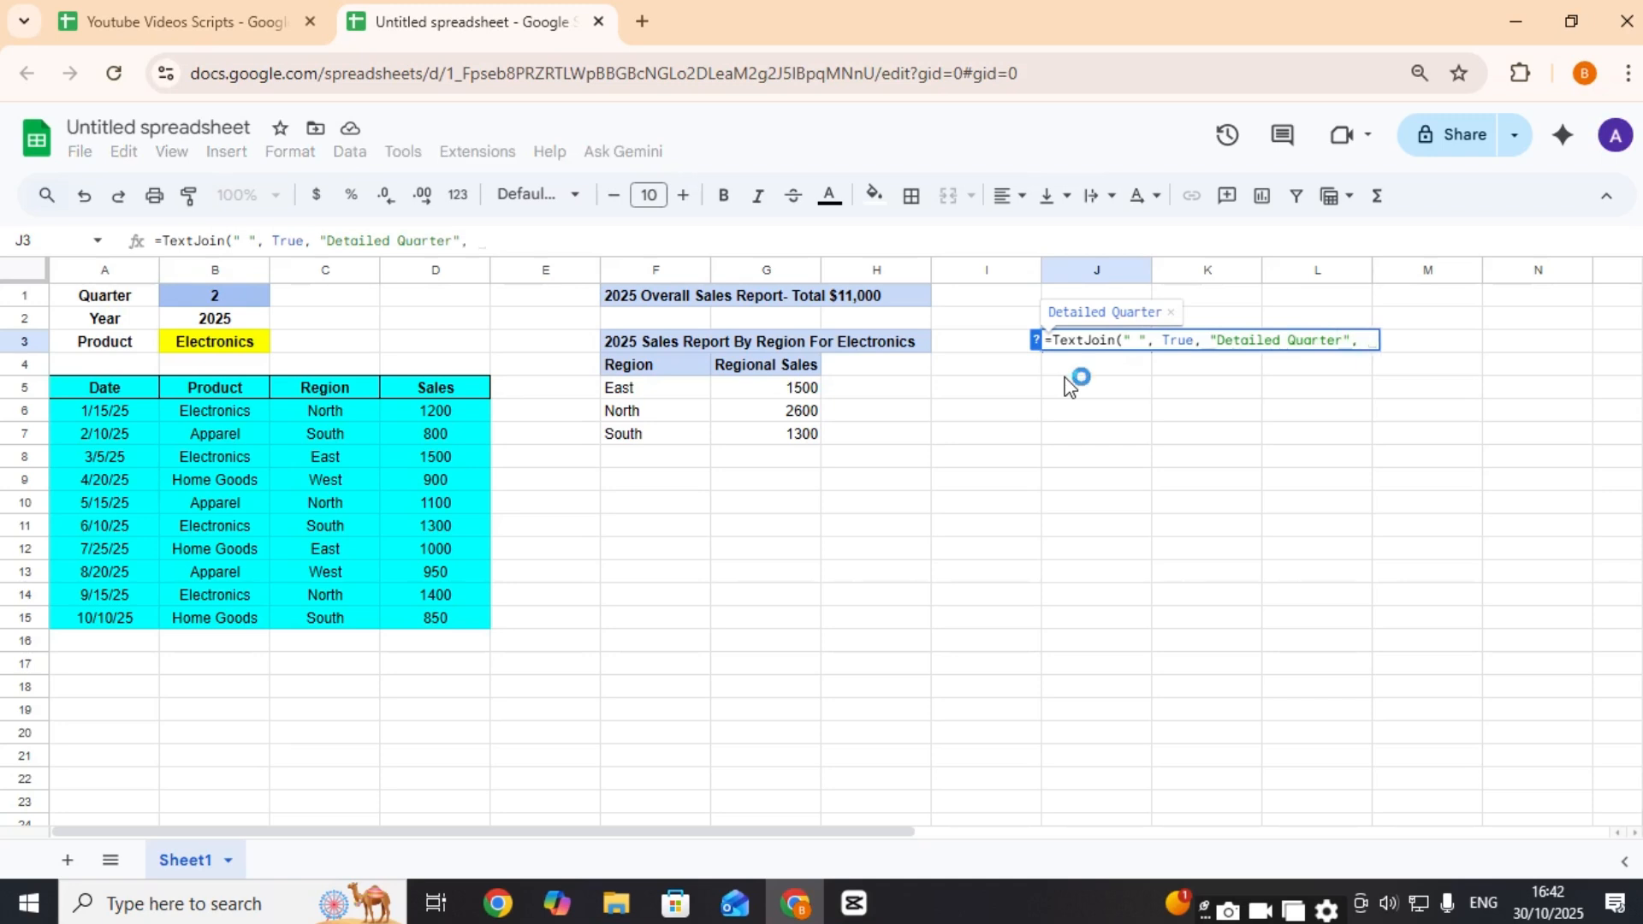
Step: Add the quarter cell B1, the year cell B2 and the text "Sales By Product From" to J3's TextJoin formula
{"action": "left_click", "coordinate": [214, 291]}
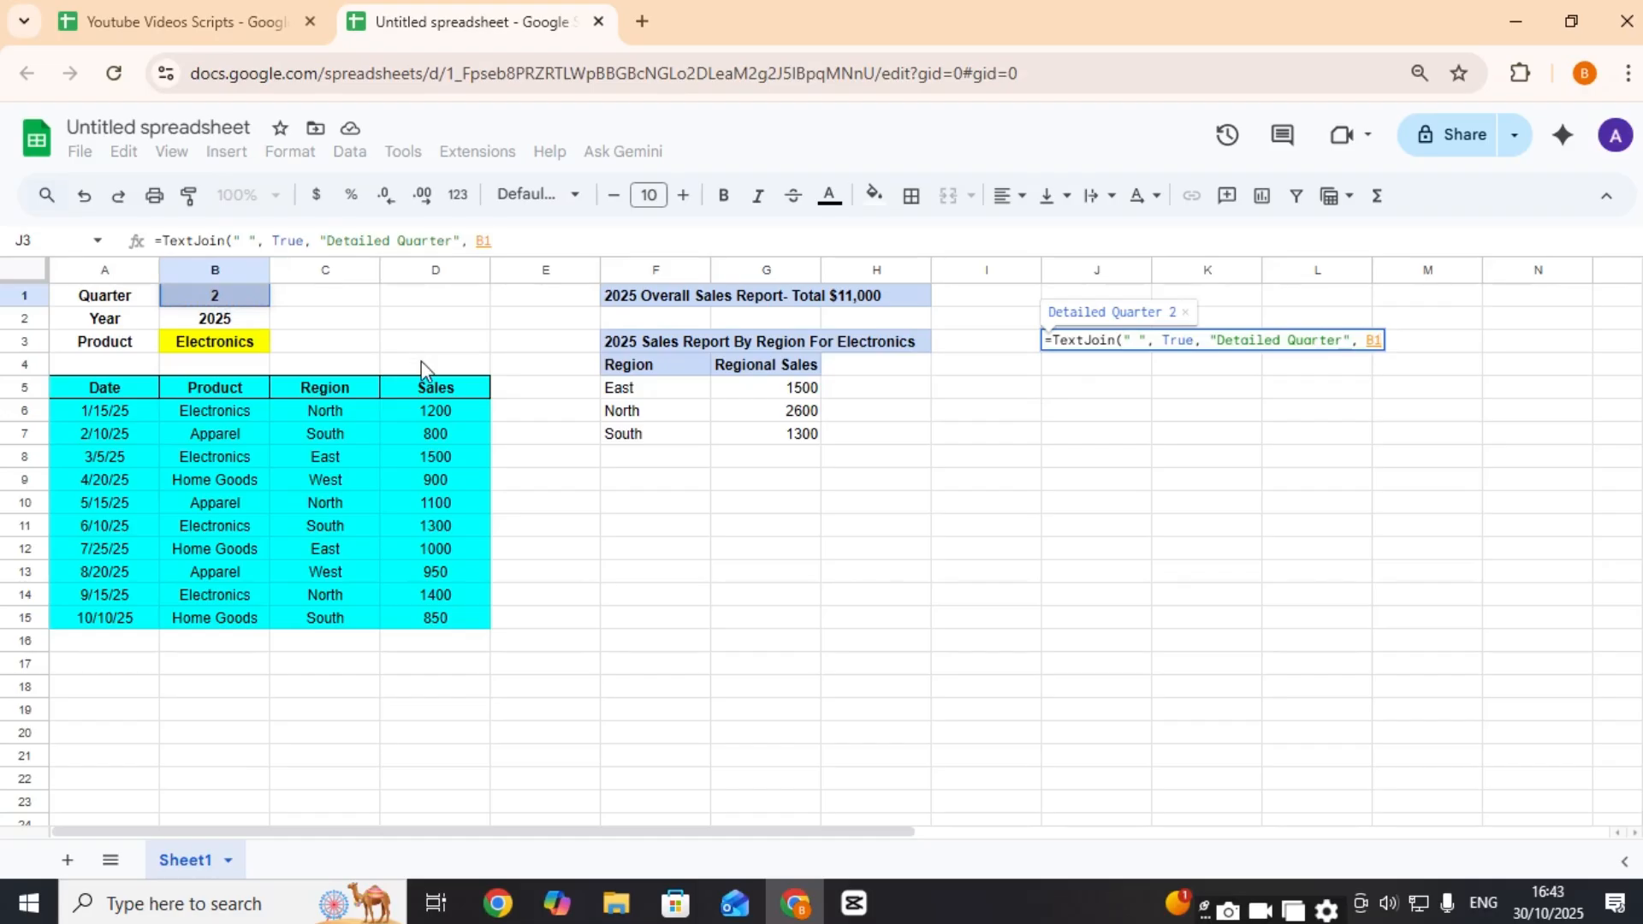
{"action": "type", "text": ","}
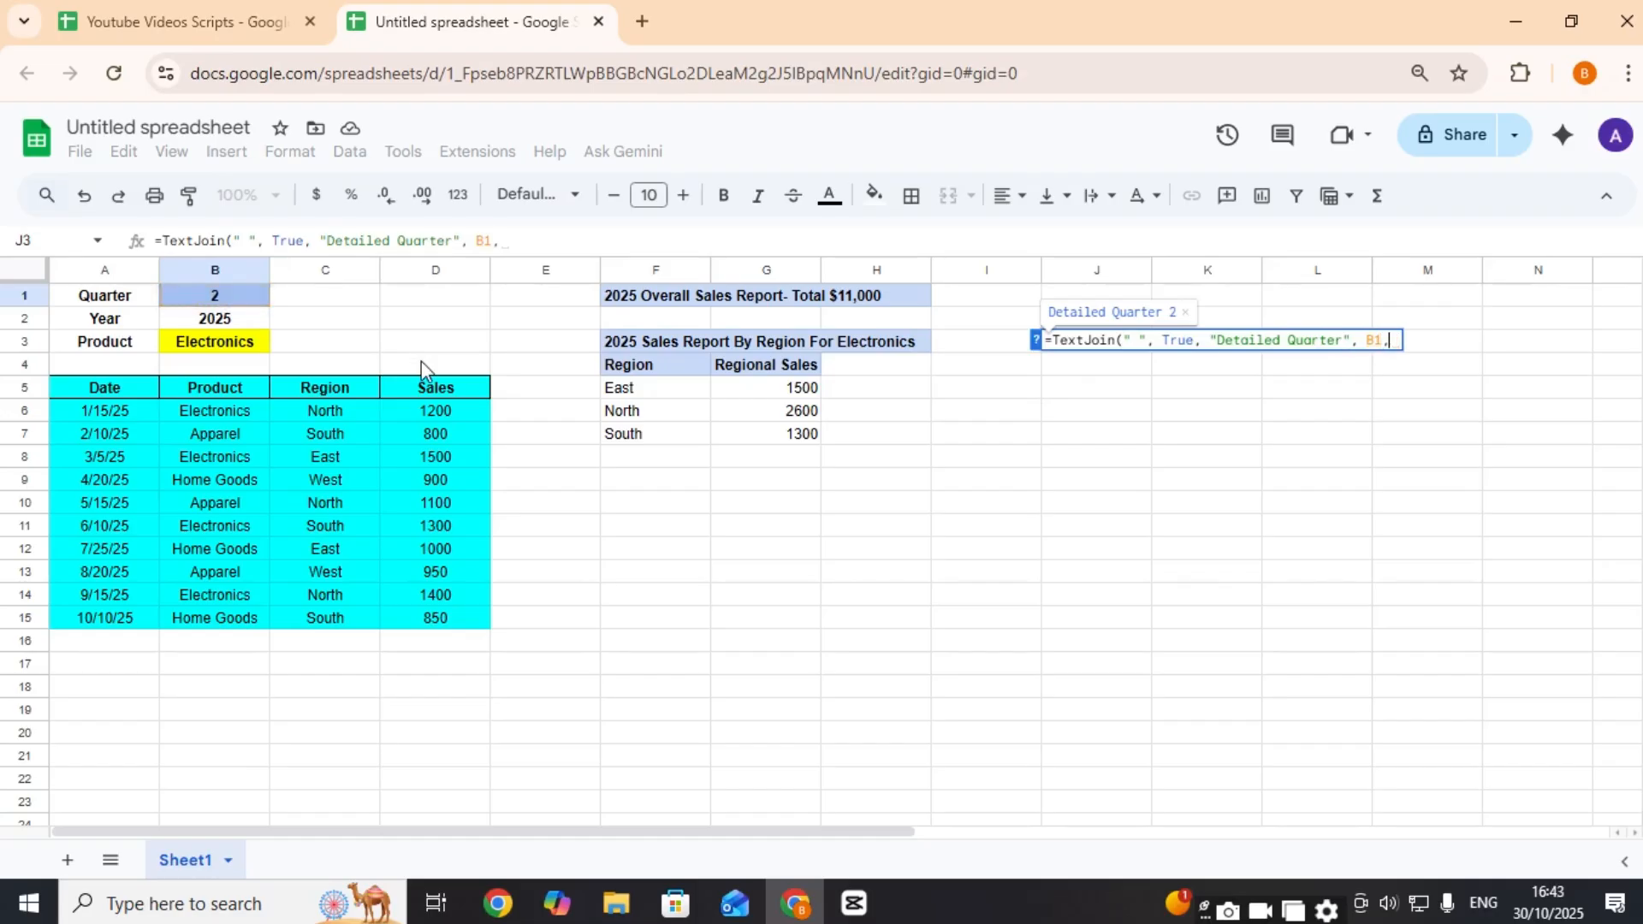
{"action": "left_click", "coordinate": [214, 320]}
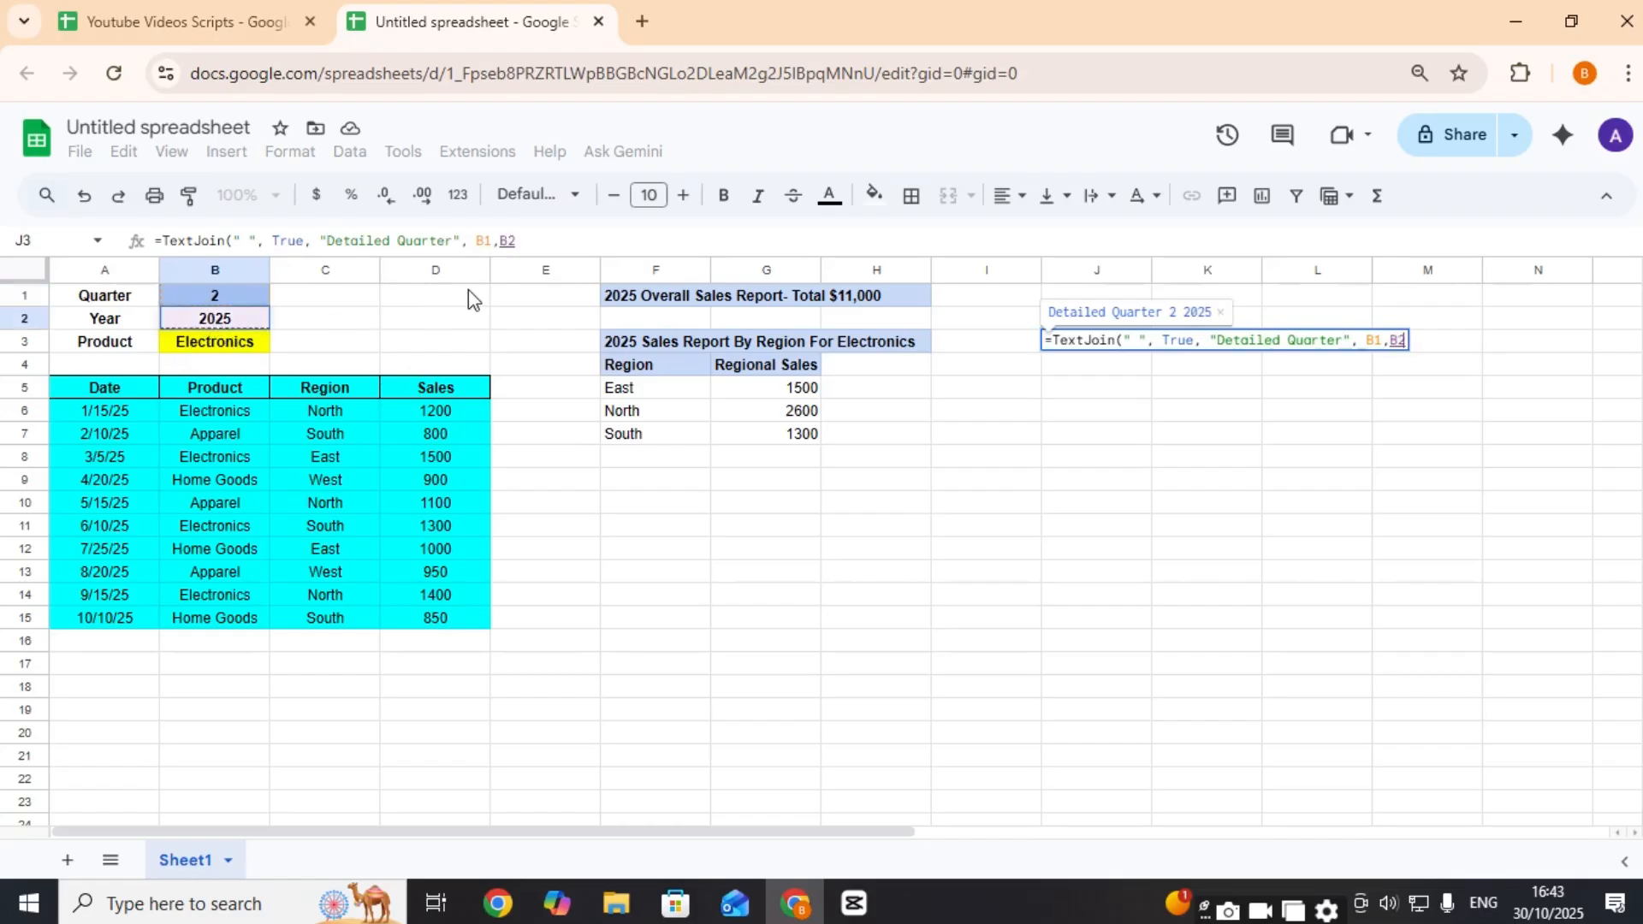
{"action": "type", "text": ", "}
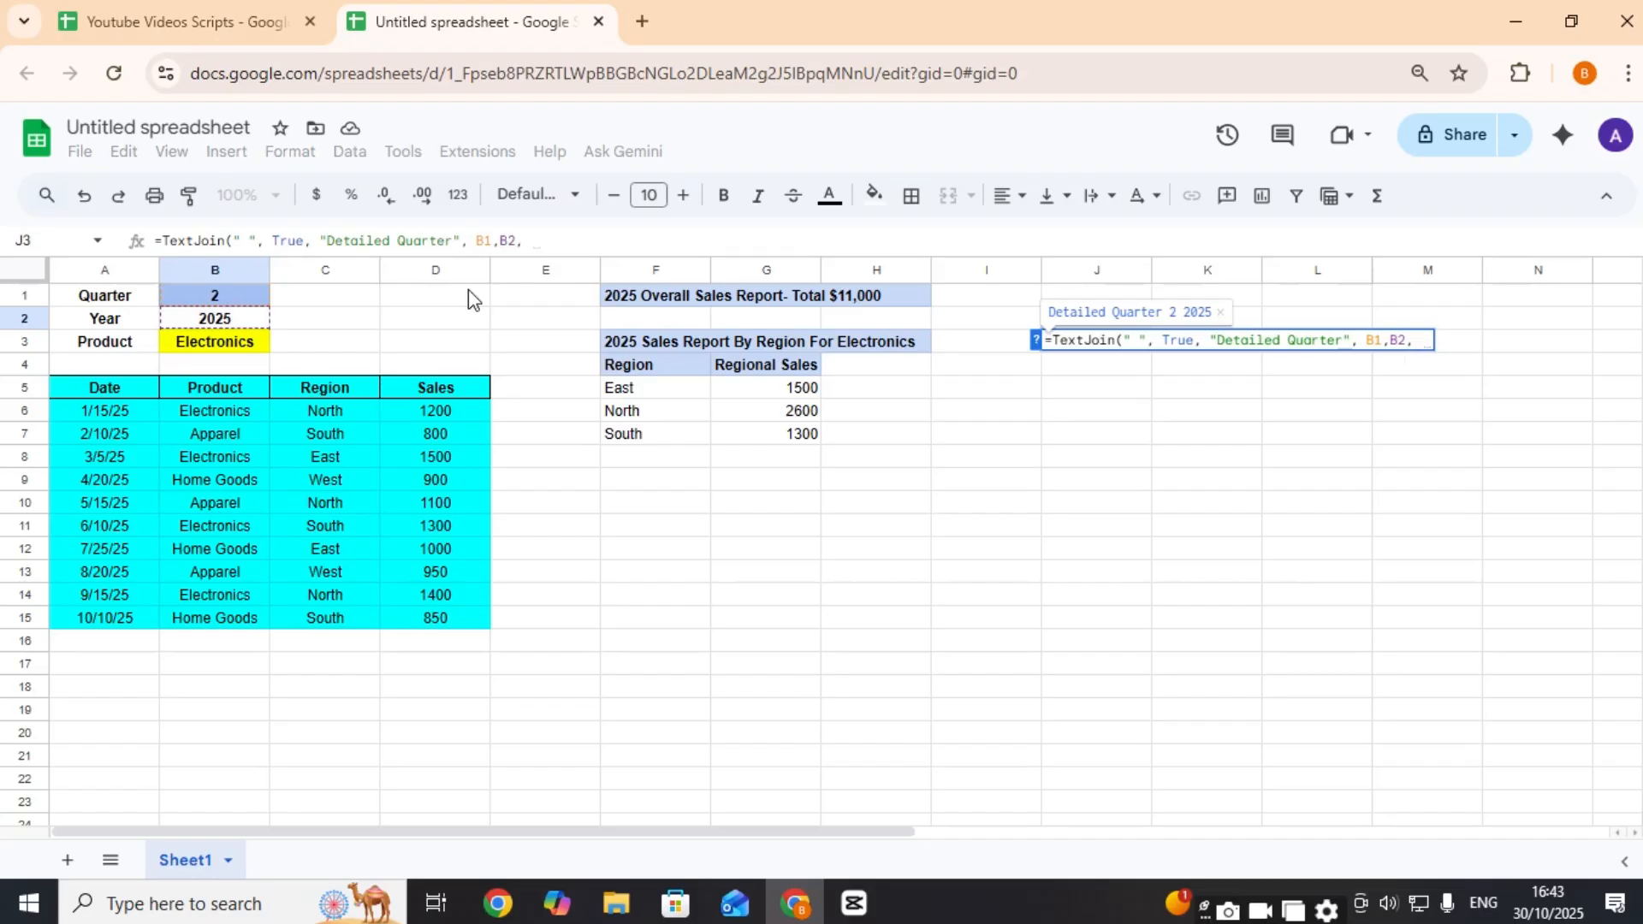
{"action": "type", "text": "\"Sa"}
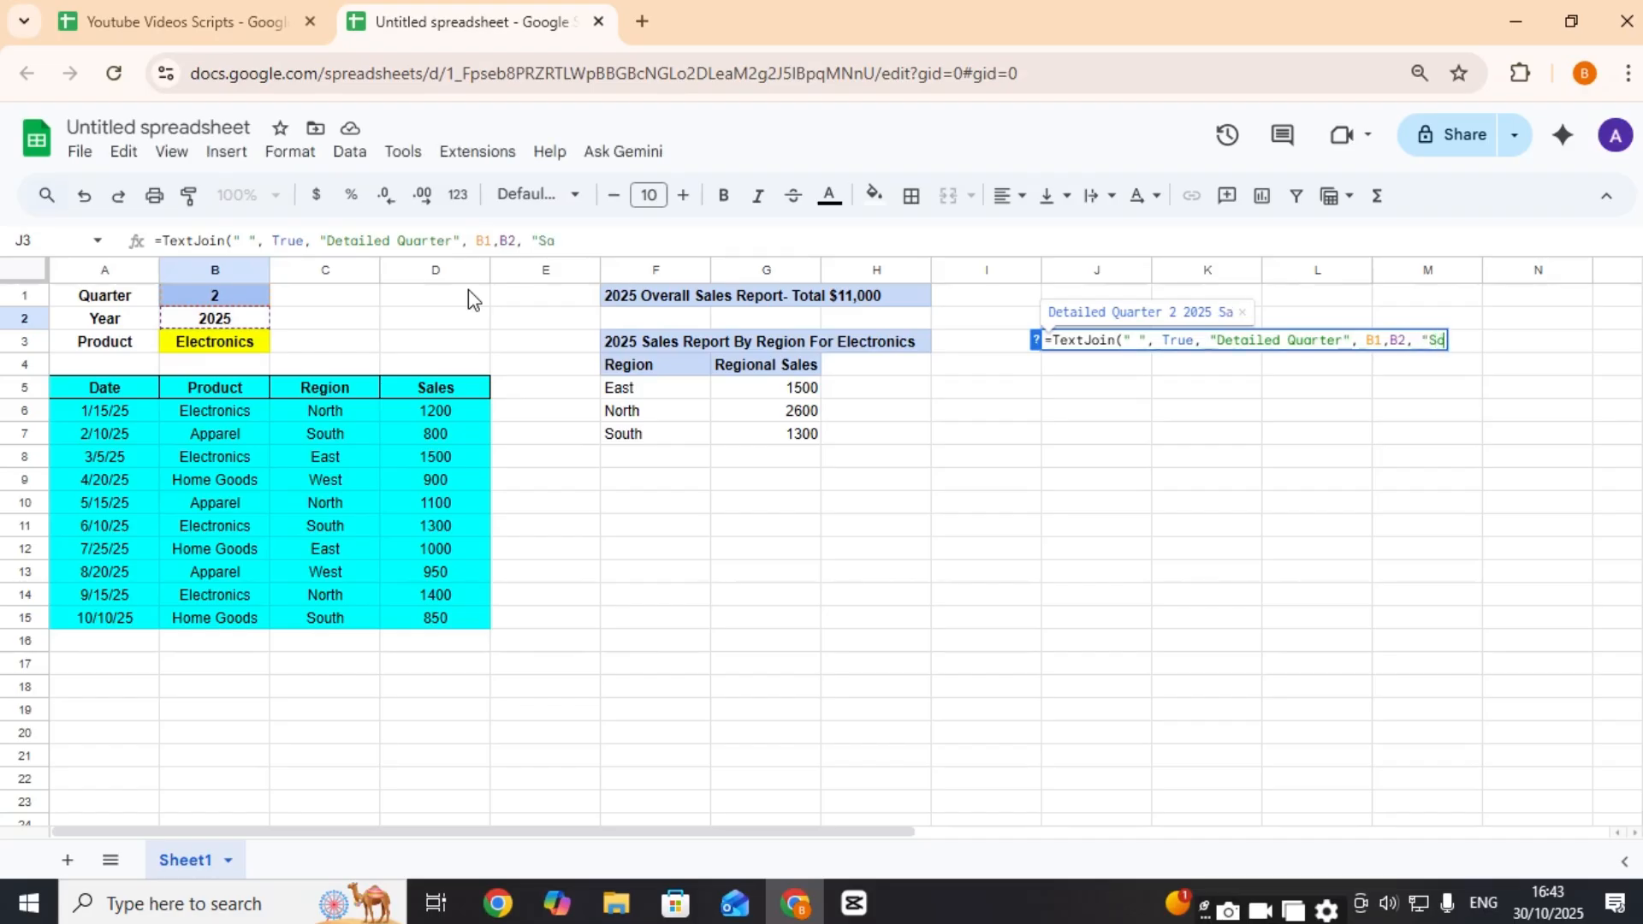
{"action": "type", "text": "les By Product"}
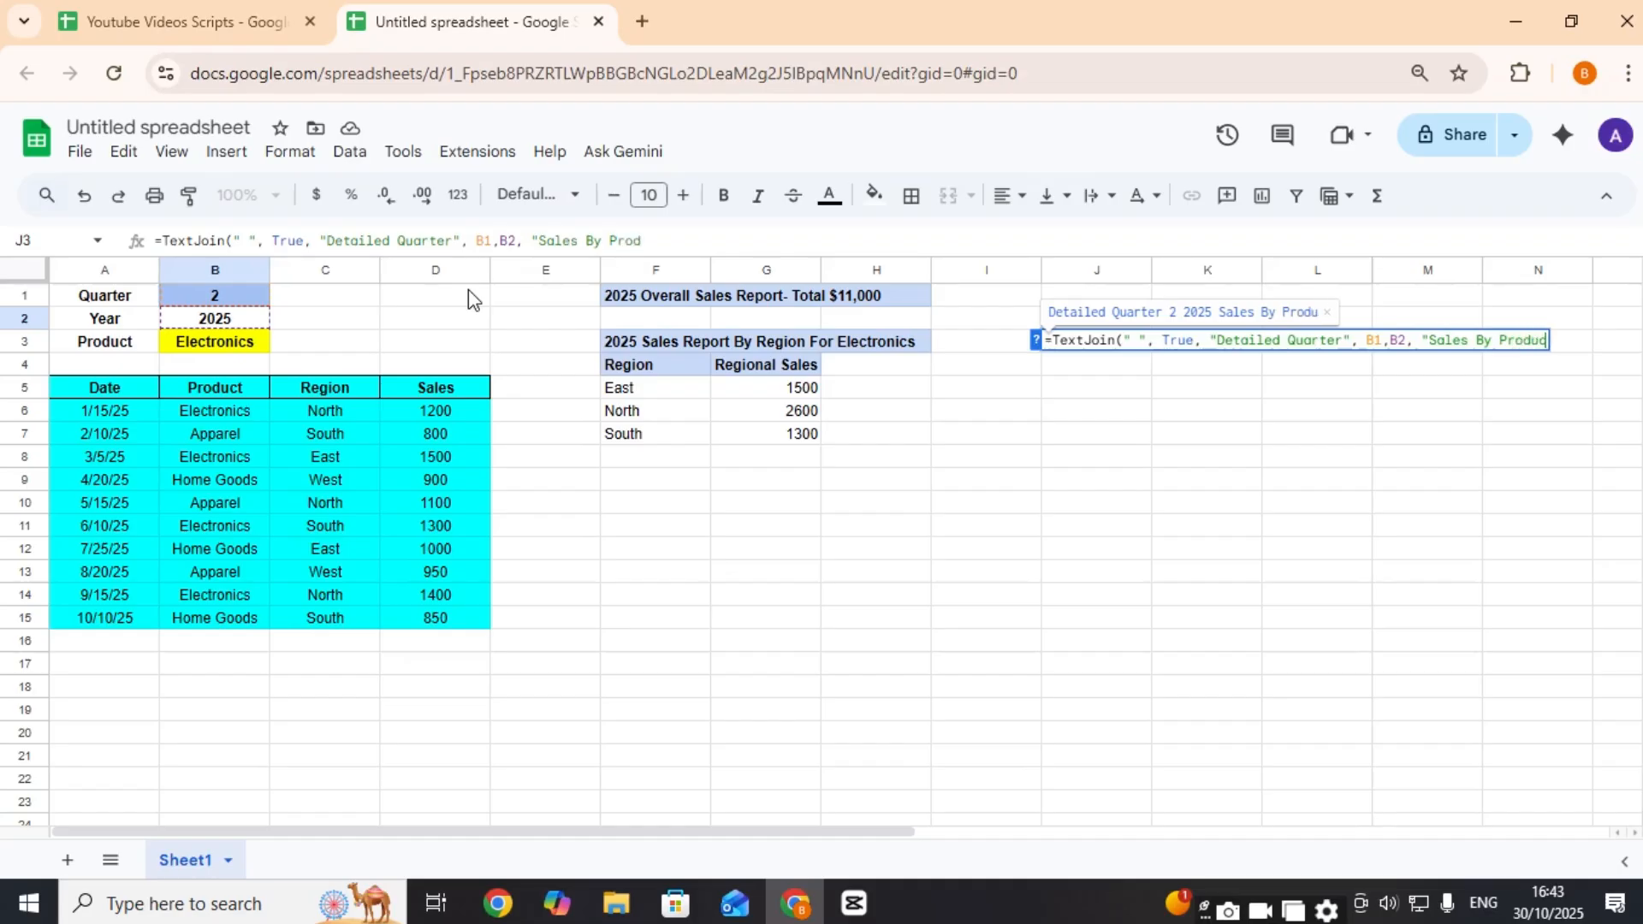
{"action": "type", "text": " From"}
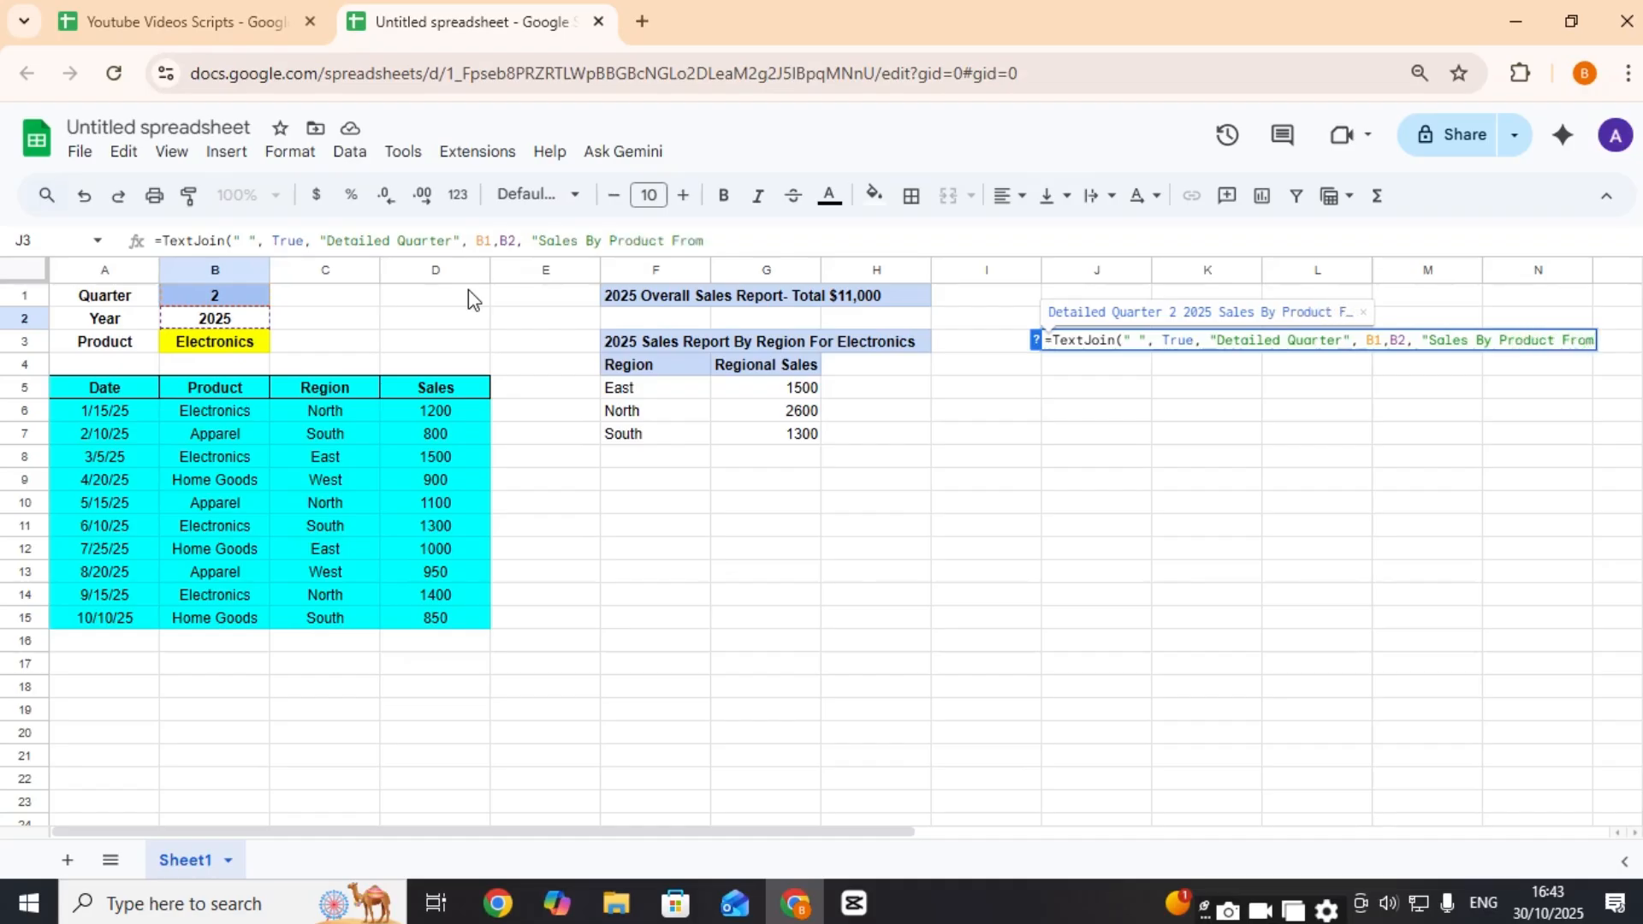
Step: Add the start date to J3's TextJoin formula as Text(C1, "MM D,YYYY")
{"action": "type", "text": "\", Te"}
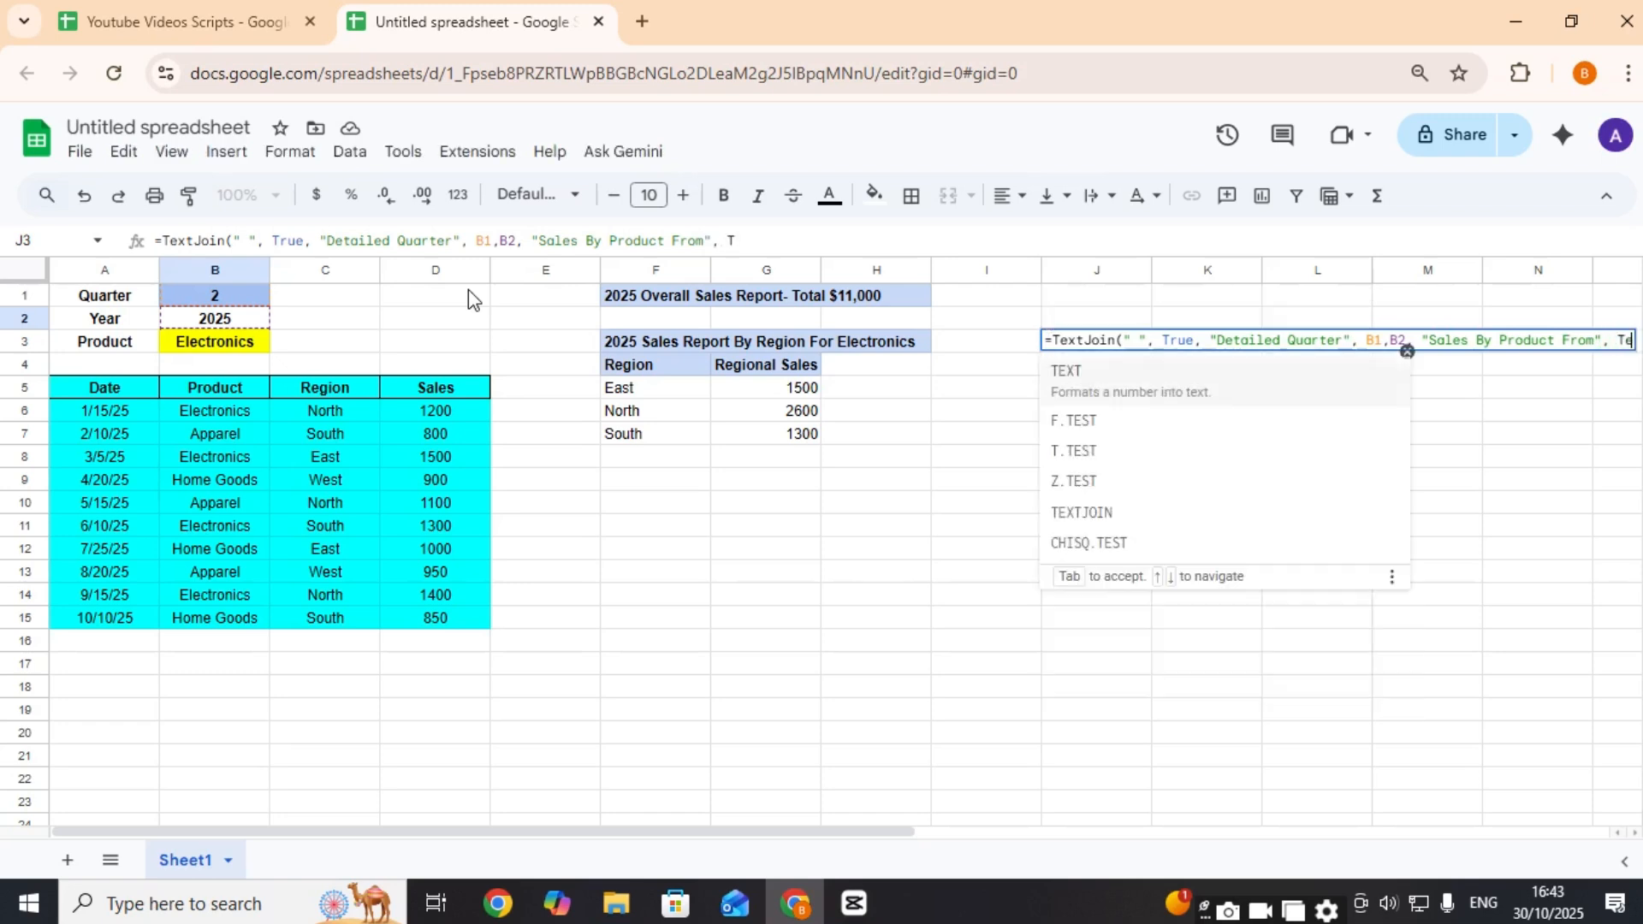
{"action": "type", "text": "xt"}
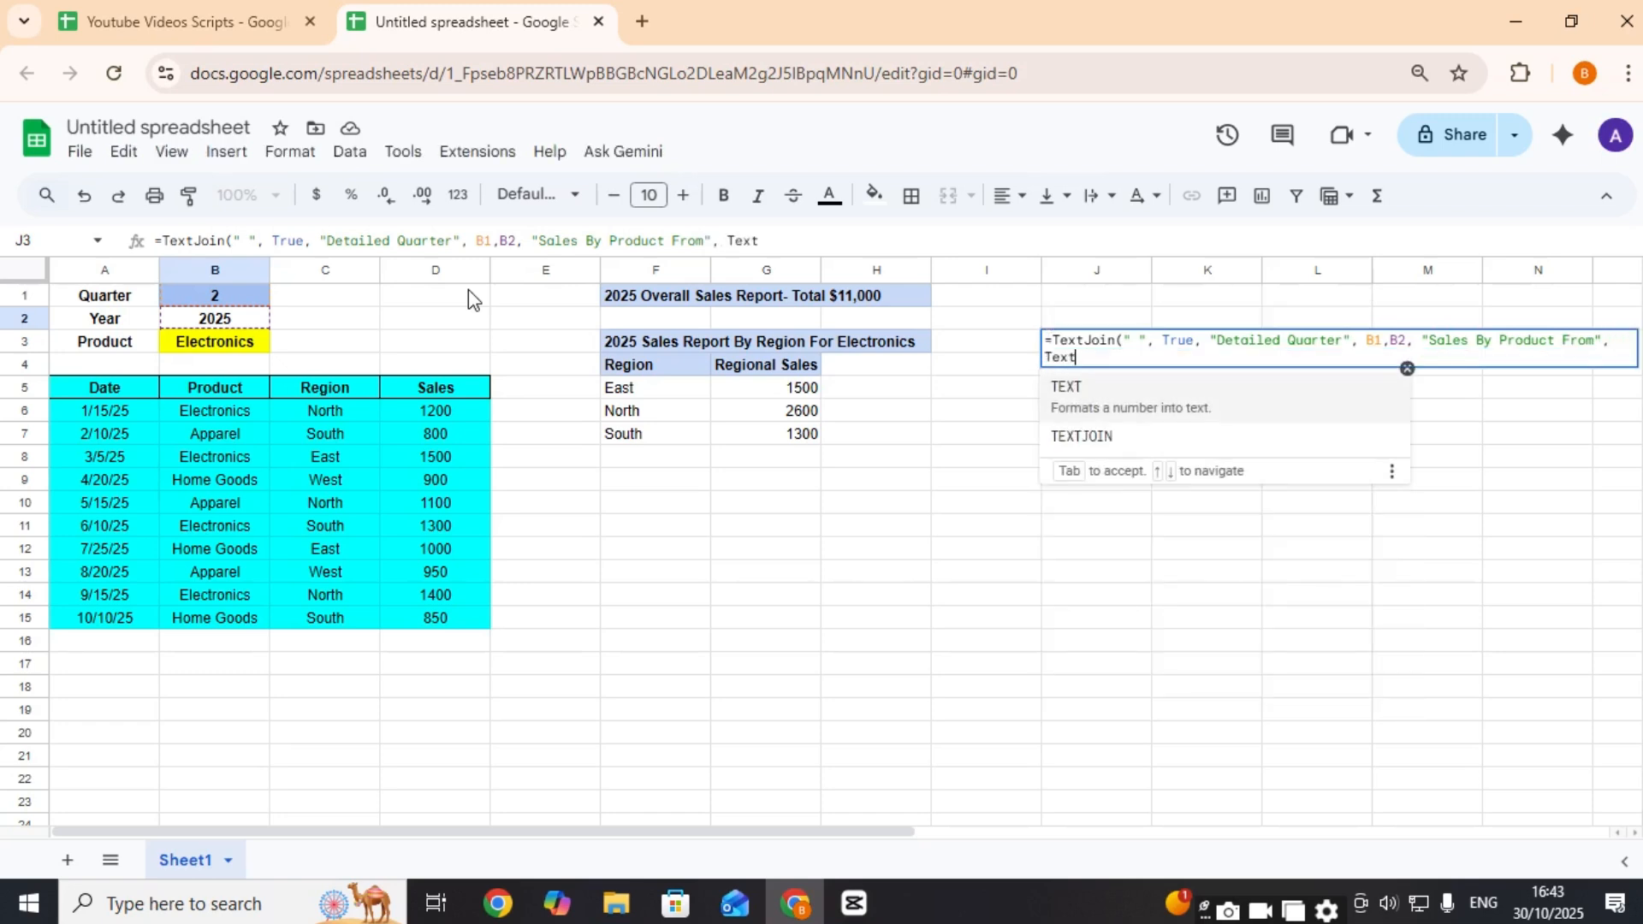
{"action": "type", "text": "("}
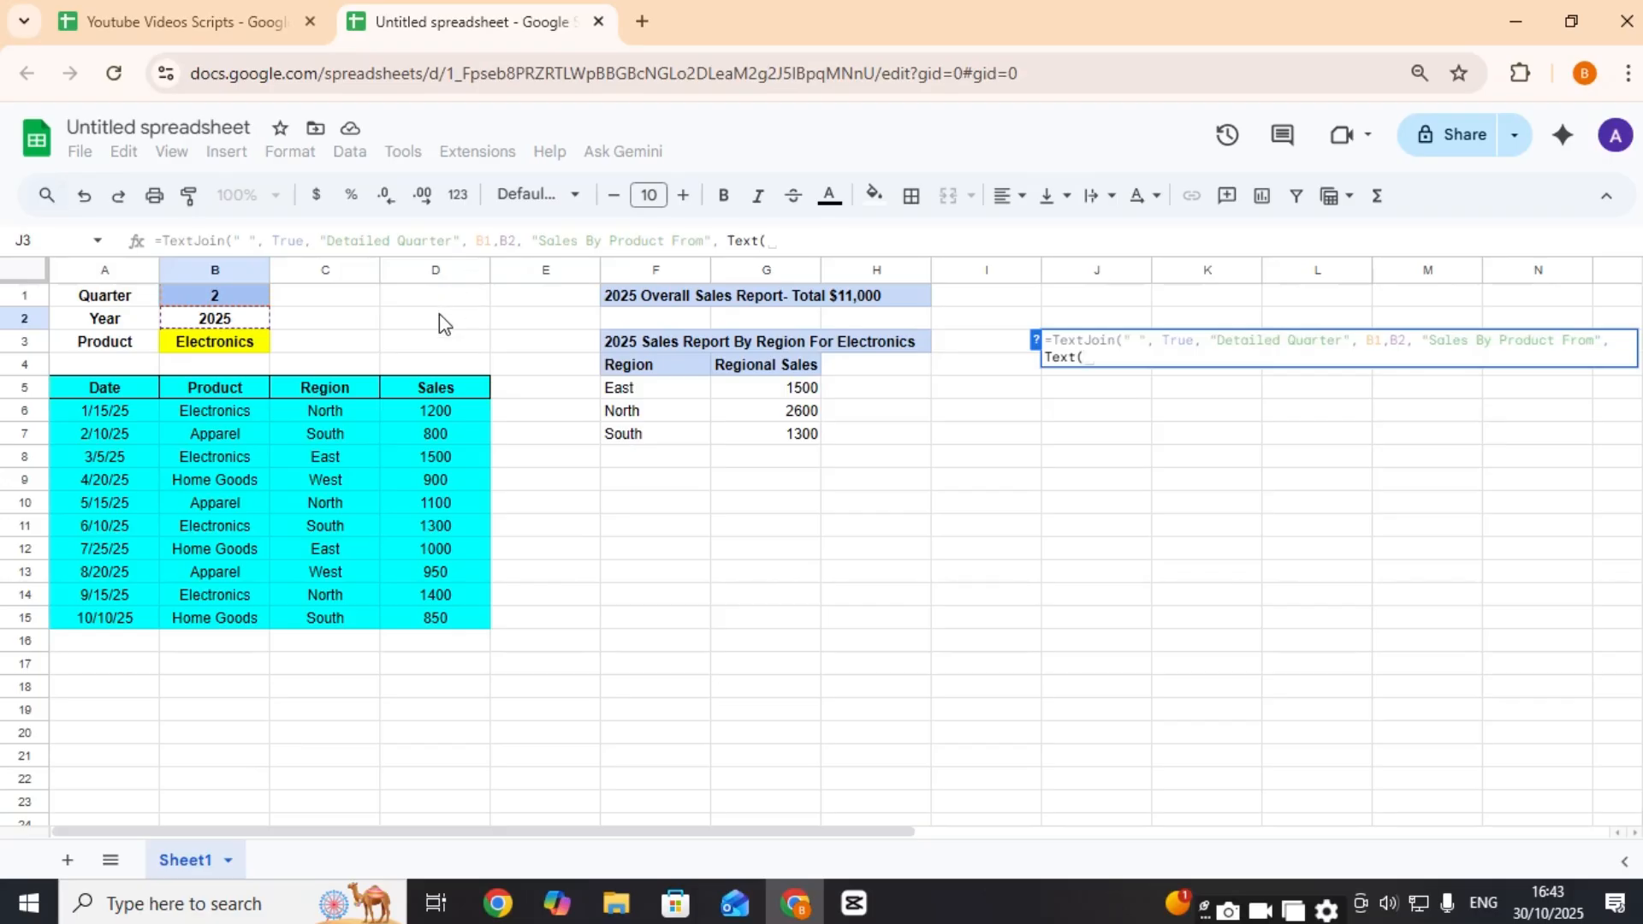
{"action": "left_click", "coordinate": [336, 300]}
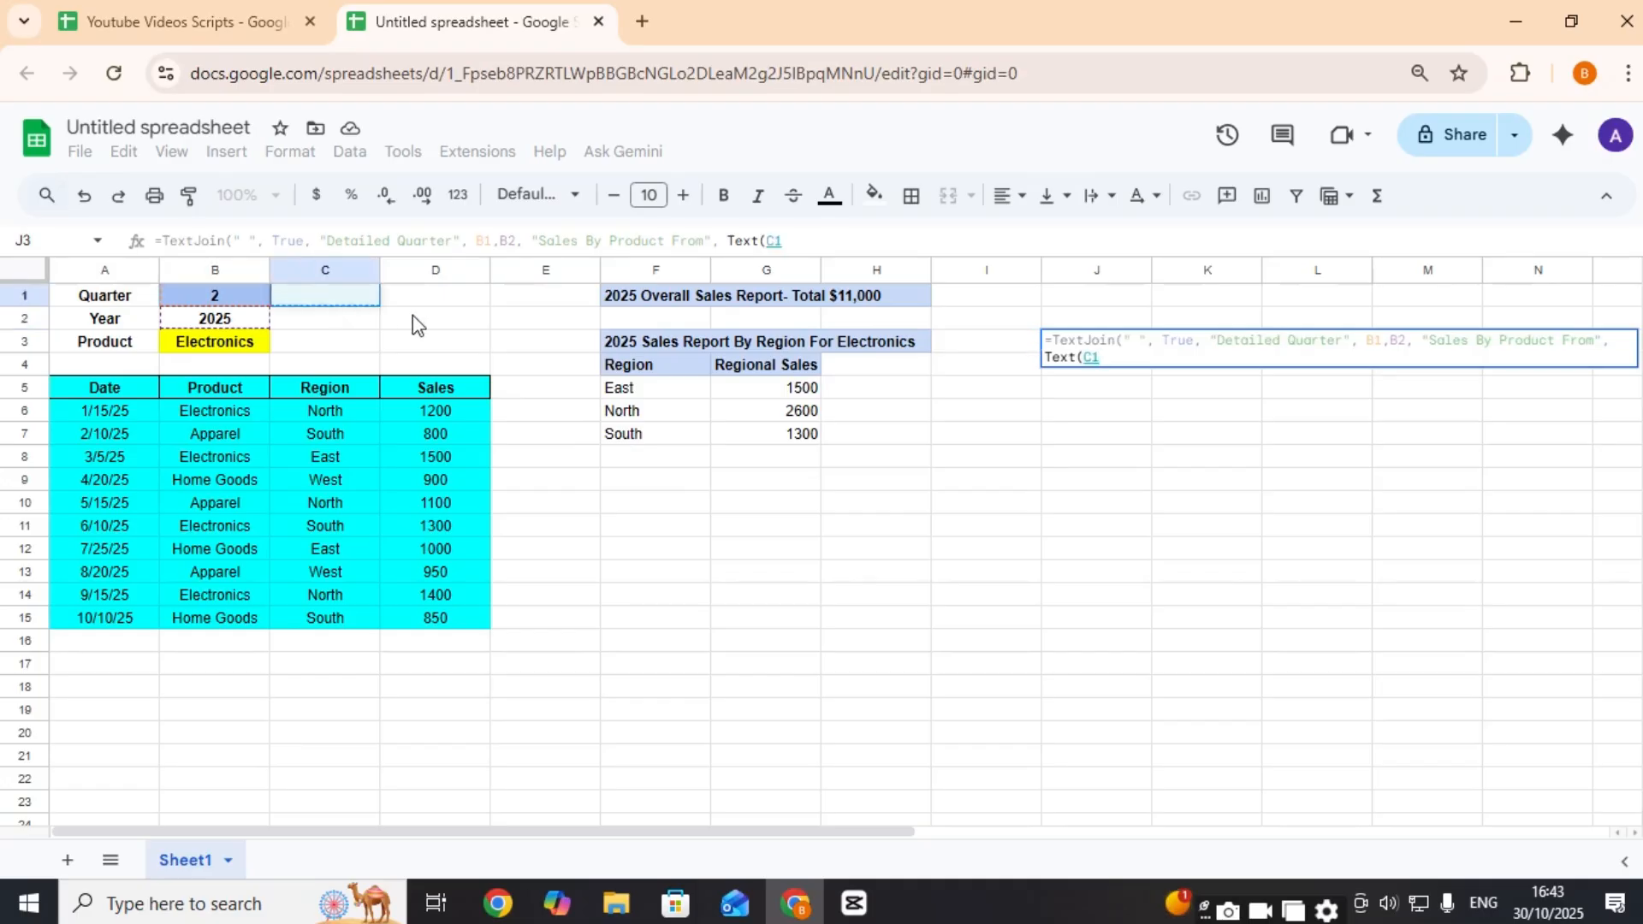
{"action": "type", "text": ","}
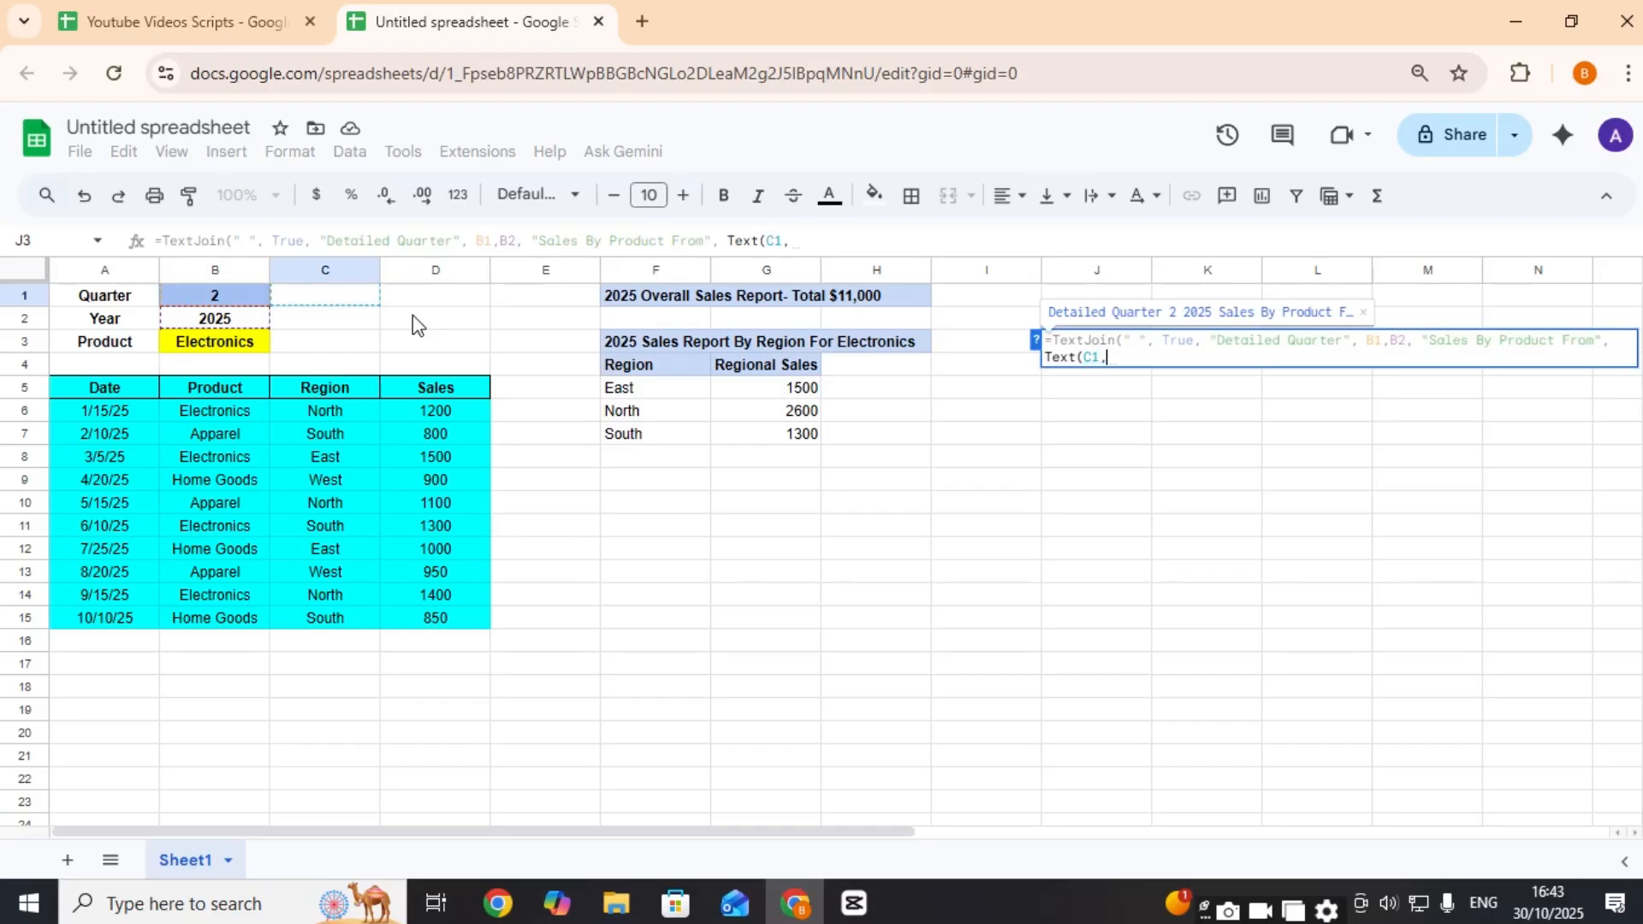
{"action": "type", "text": " \""}
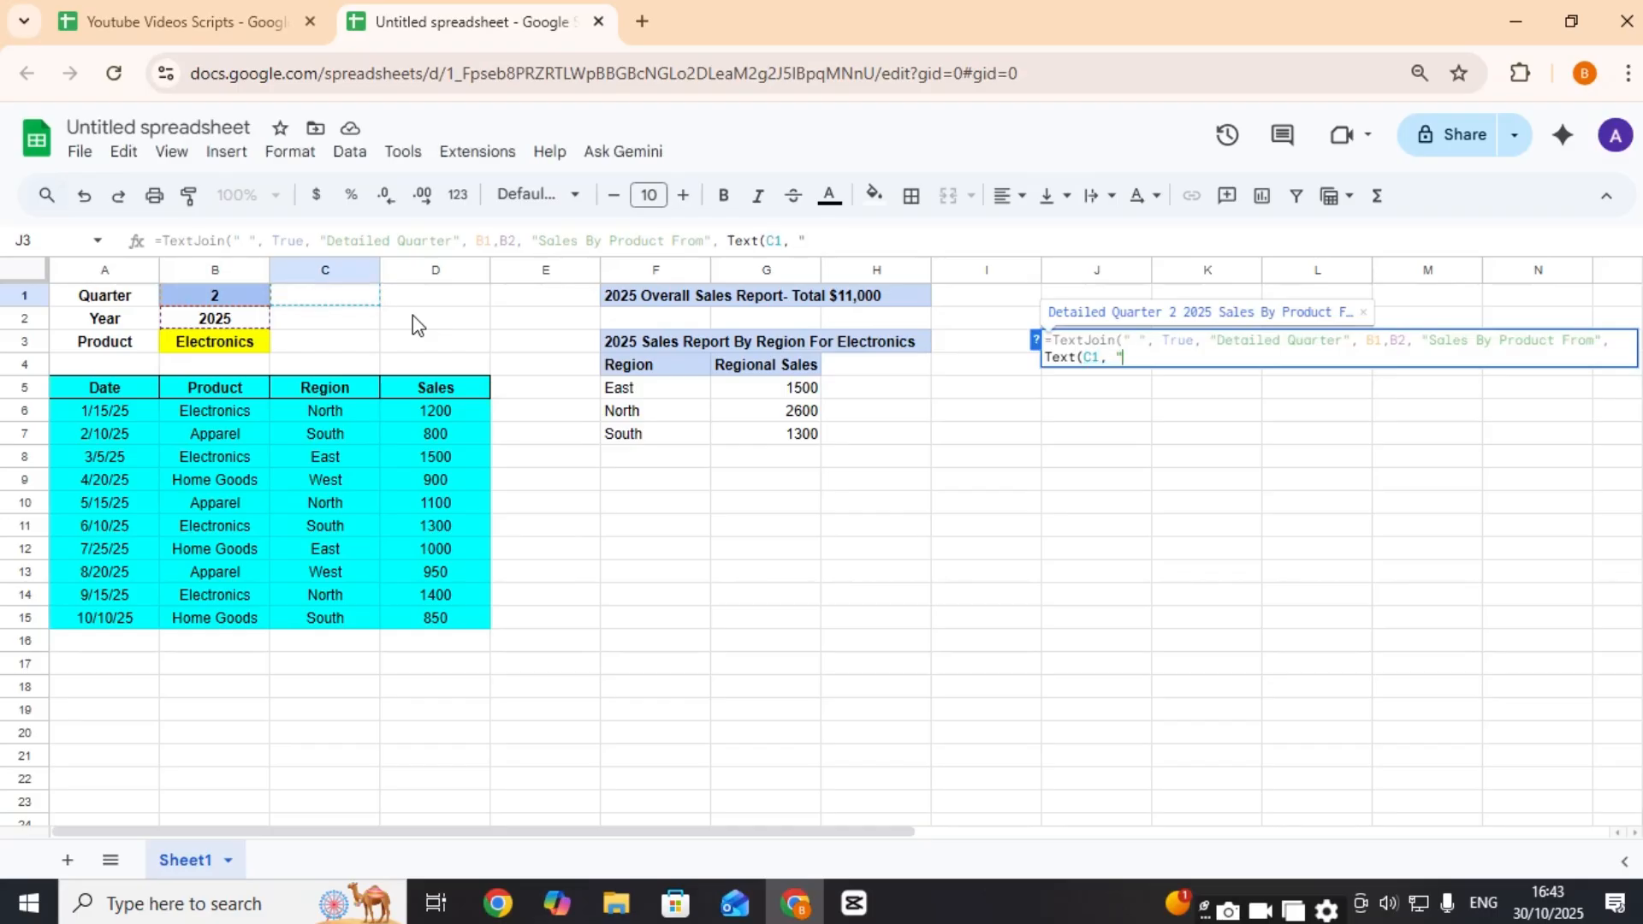
{"action": "type", "text": "MM D,YYYY\")"}
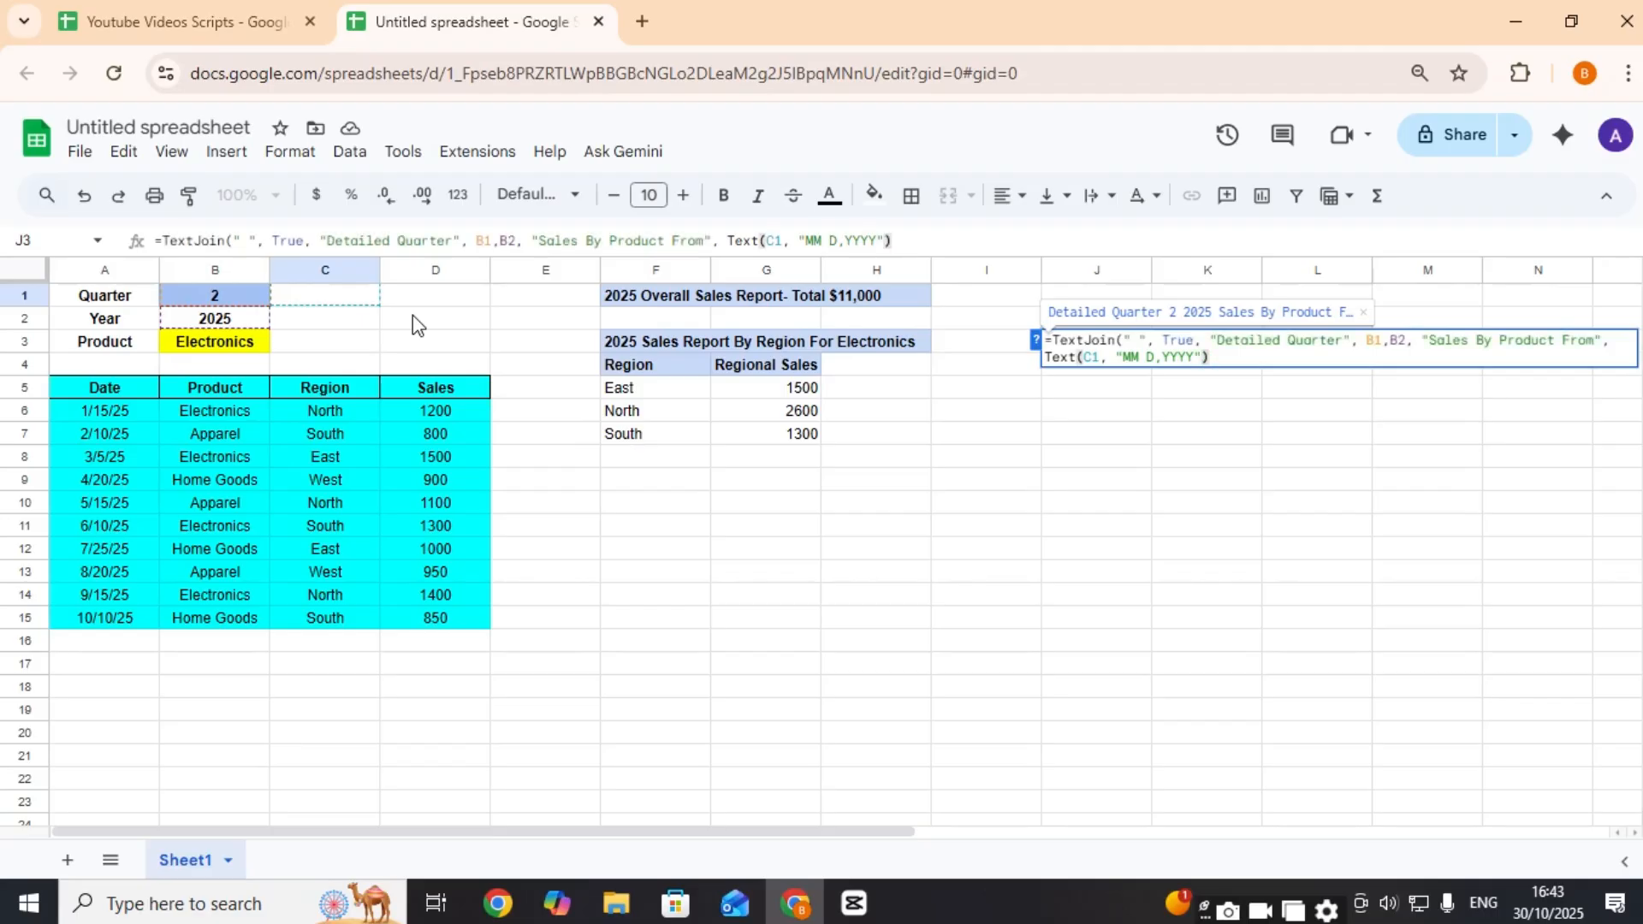
Step: Complete J3's formula with the text "to" and the end date as Text(C2, "MM D, YYYY")
{"action": "type", "text": ", "}
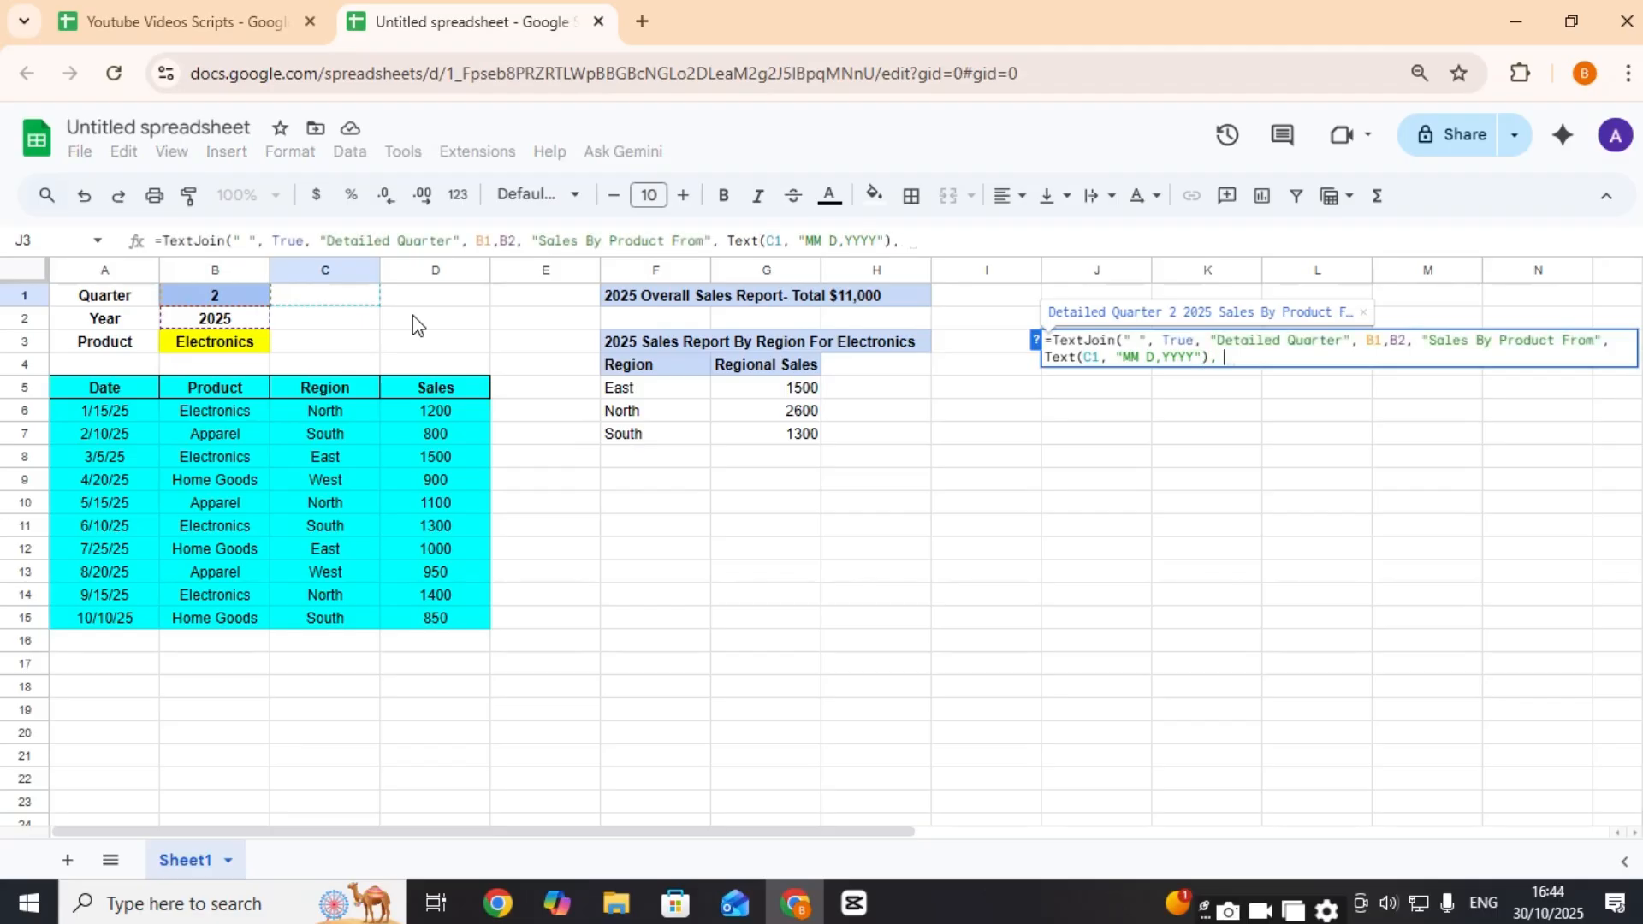
{"action": "type", "text": "\"to"}
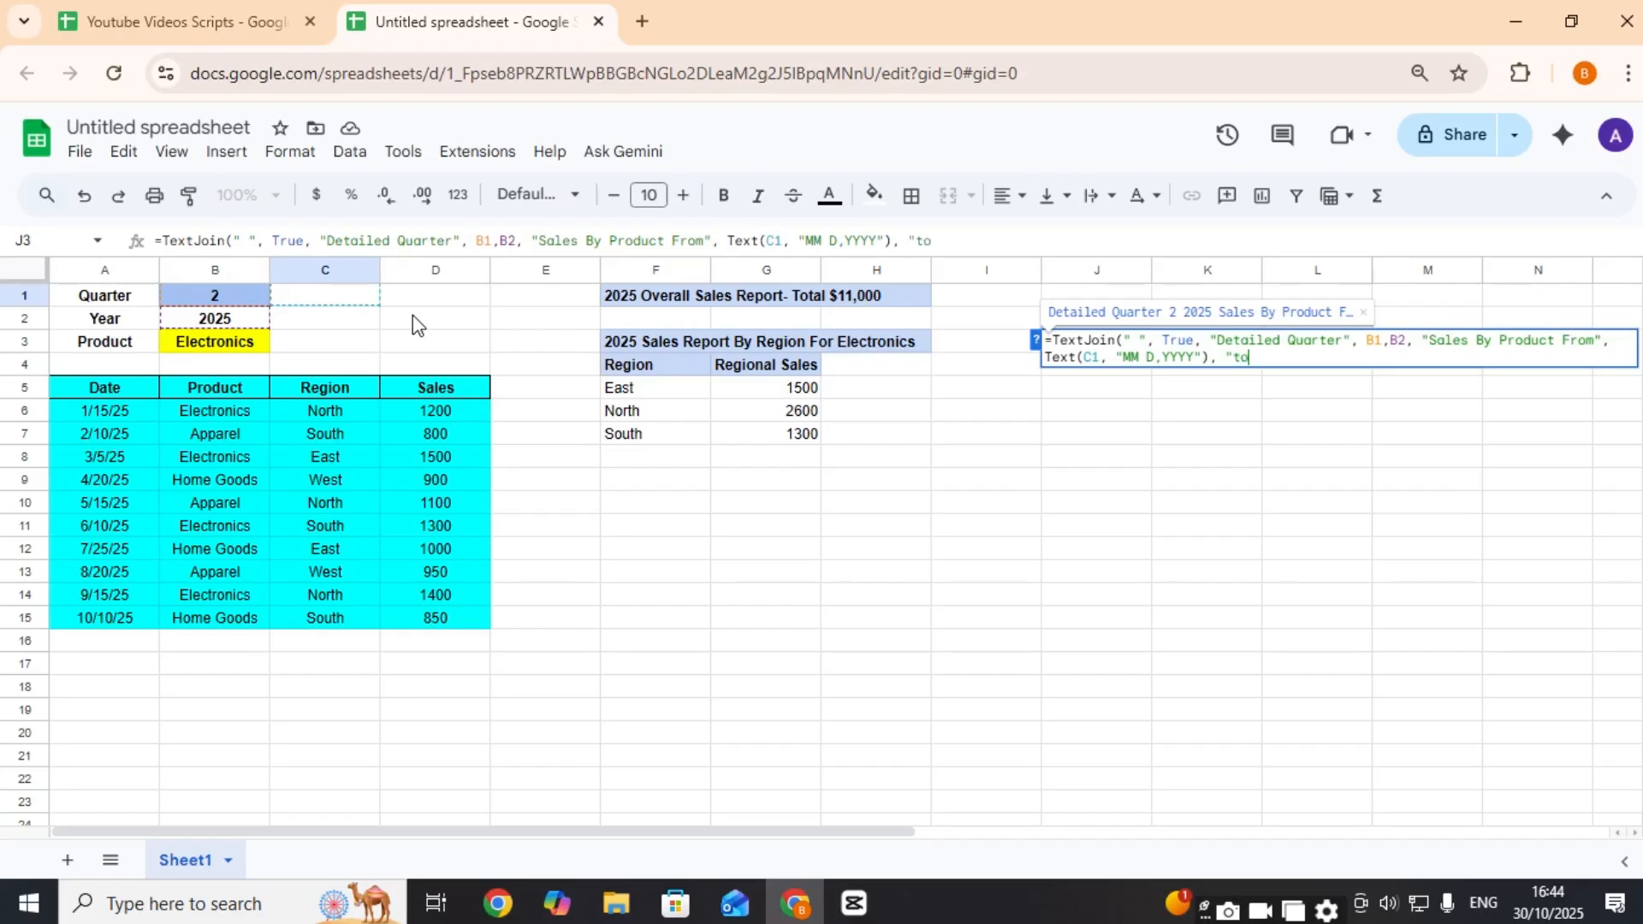
{"action": "type", "text": "\", "}
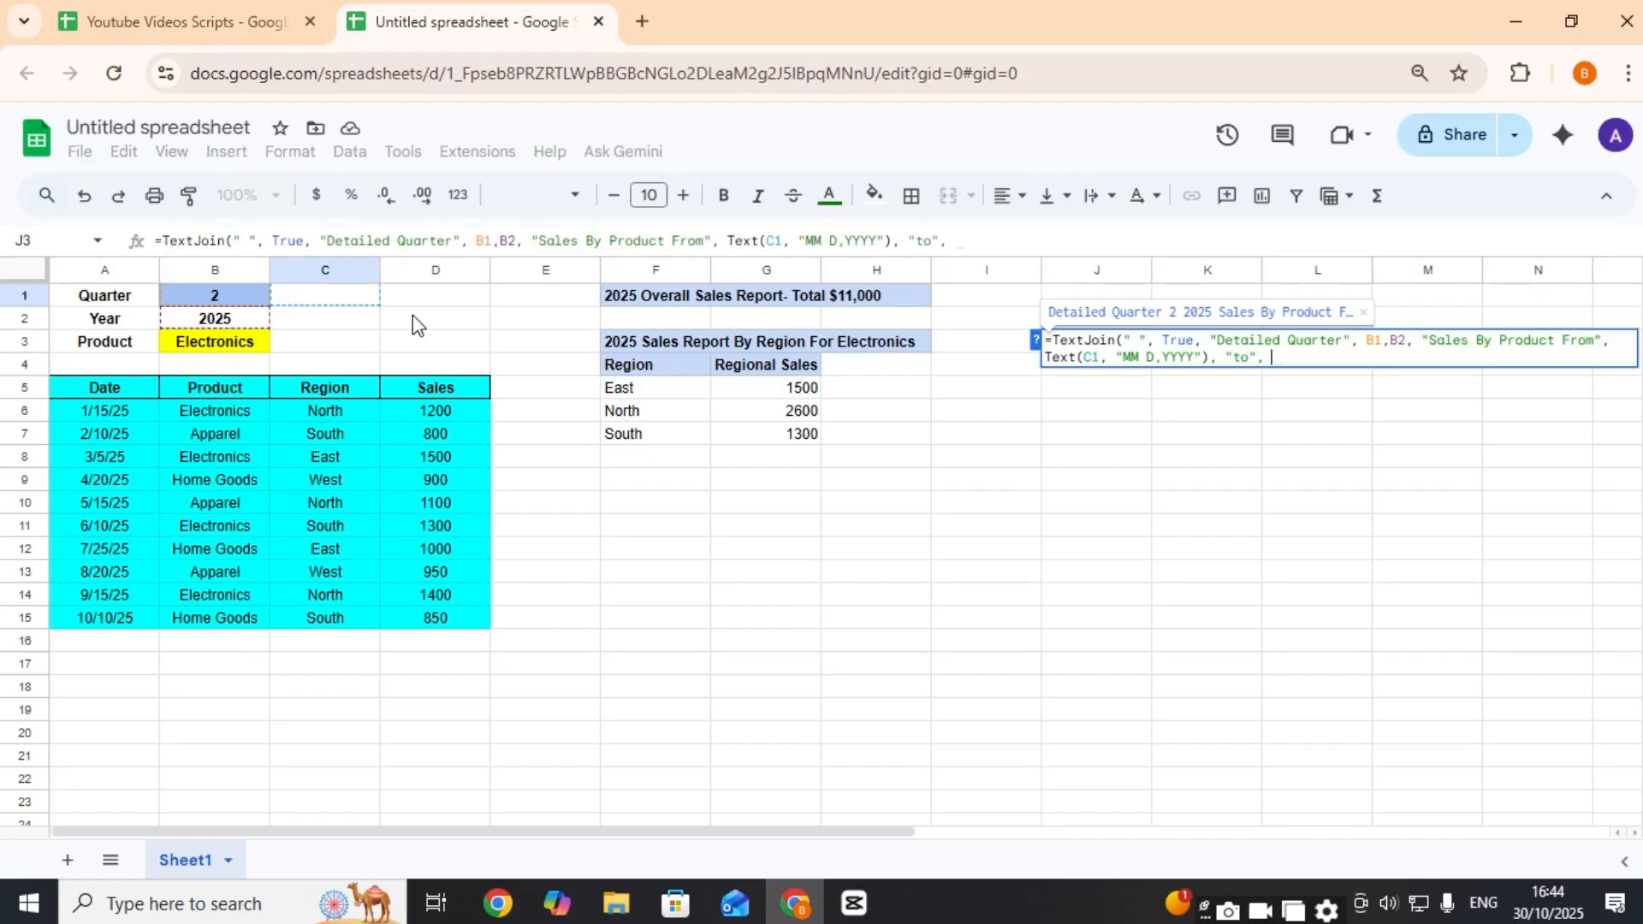
{"action": "type", "text": "Text("}
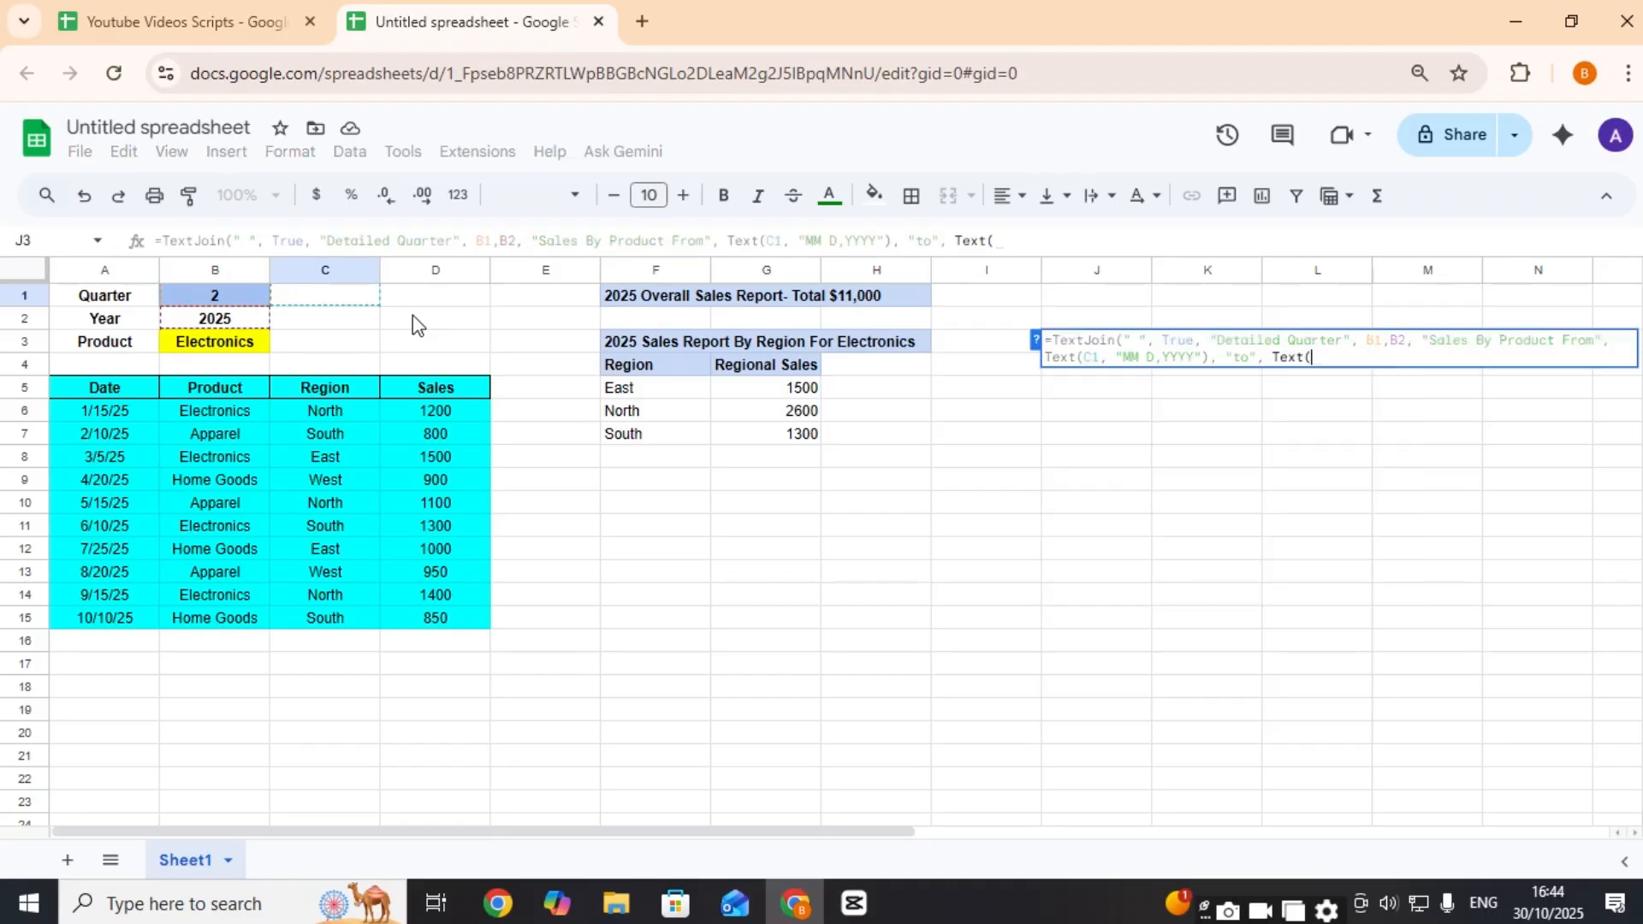
{"action": "left_click", "coordinate": [366, 321]}
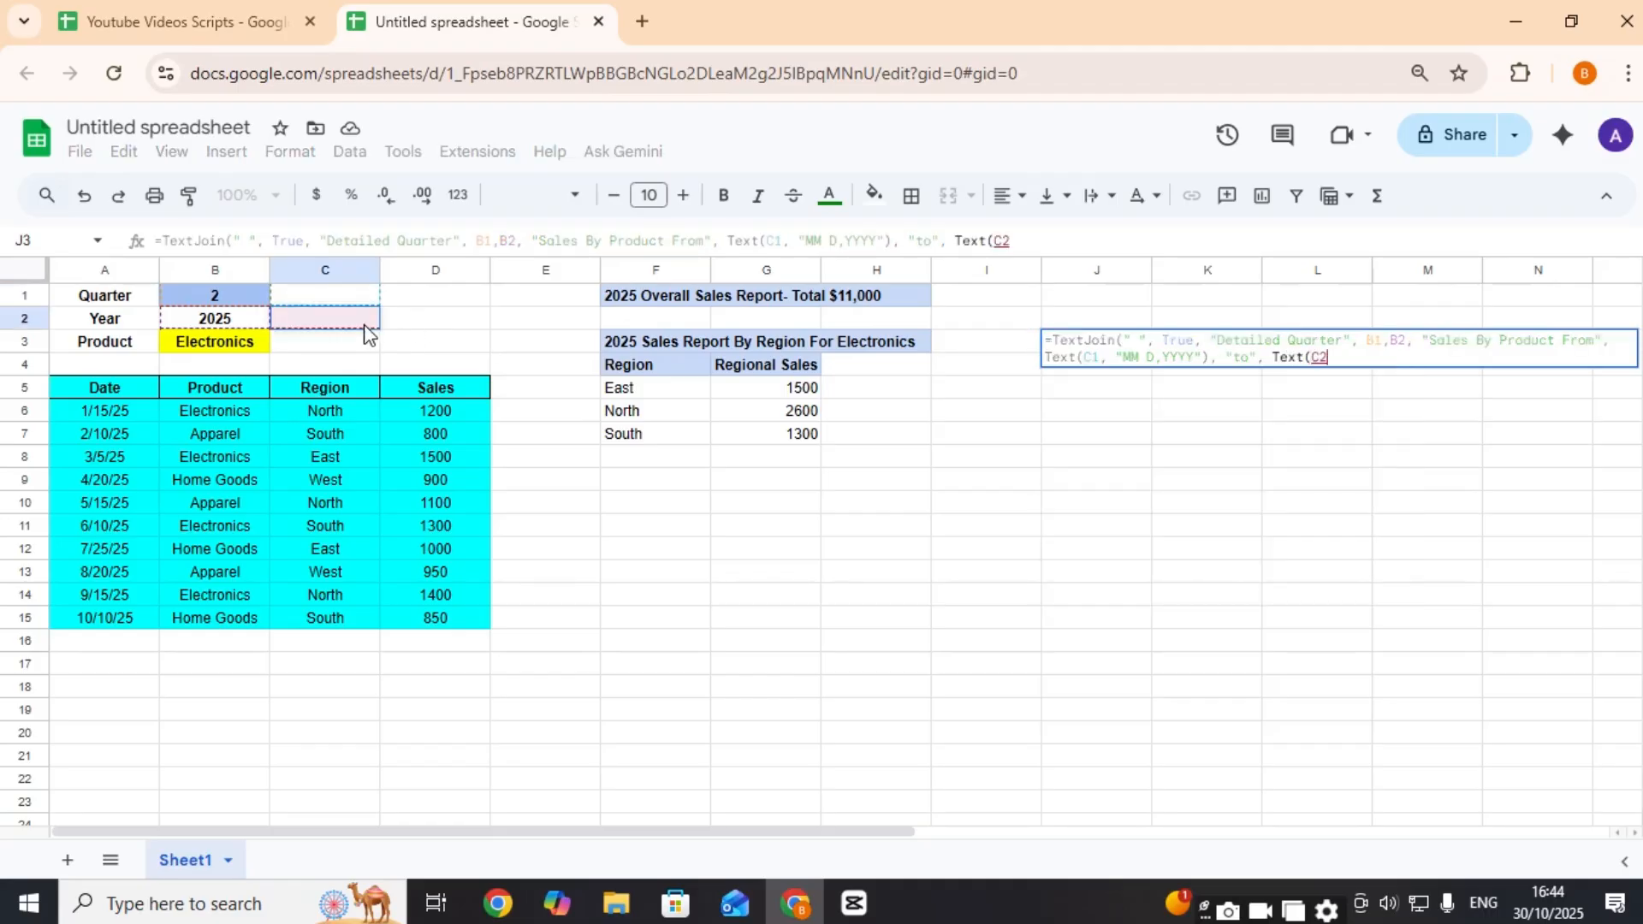
{"action": "type", "text": ", "}
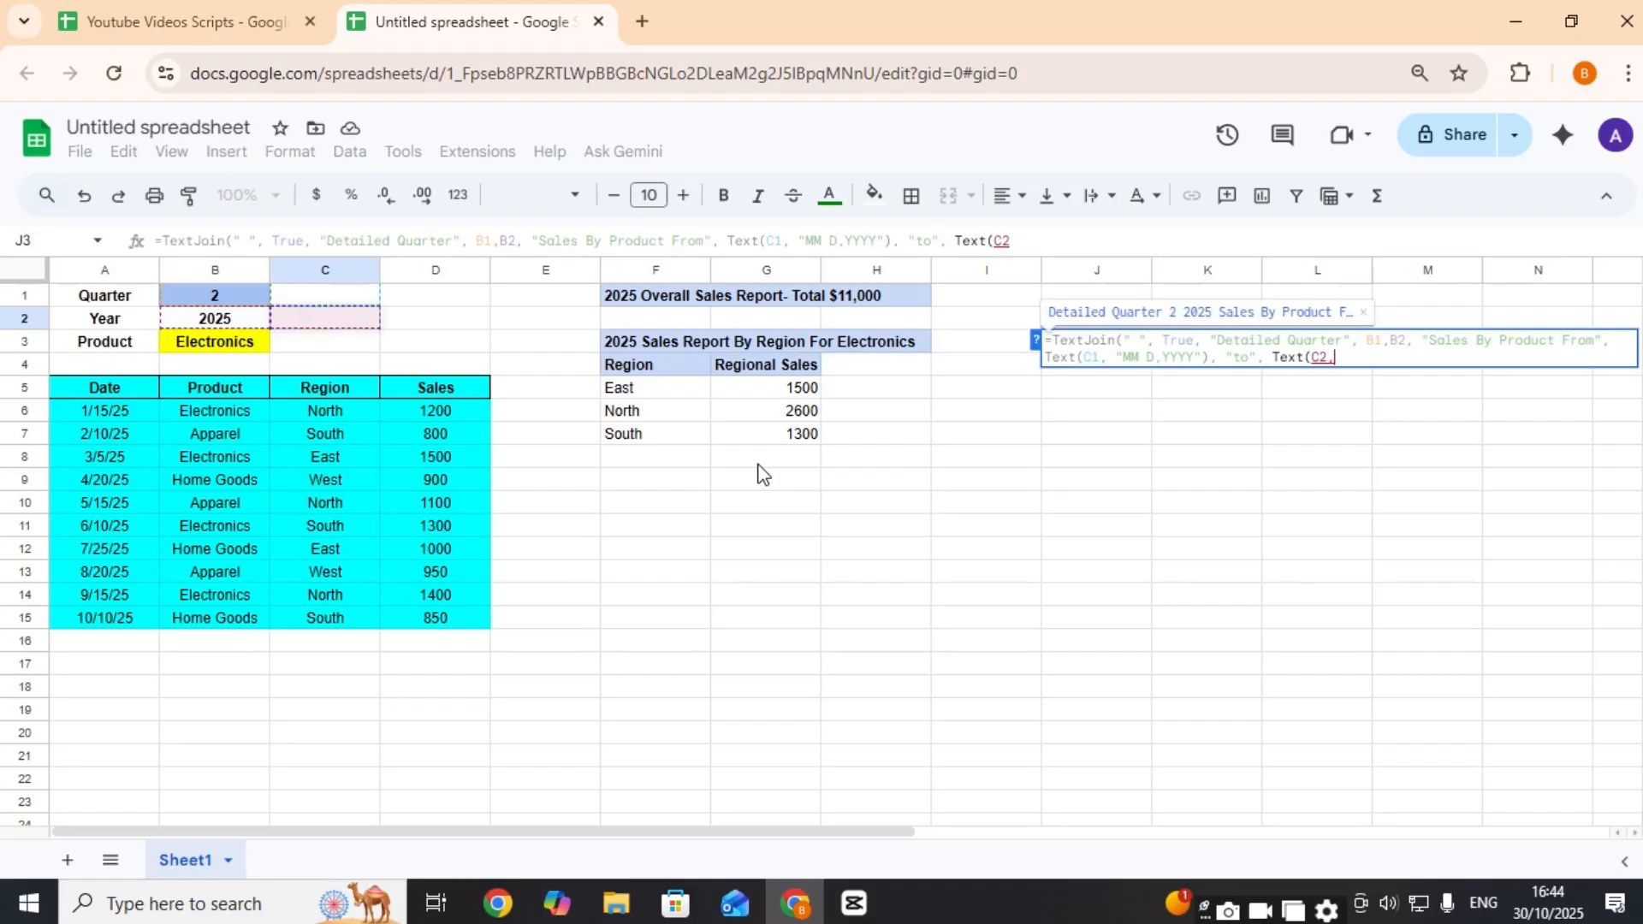
{"action": "type", "text": "\"MM D"}
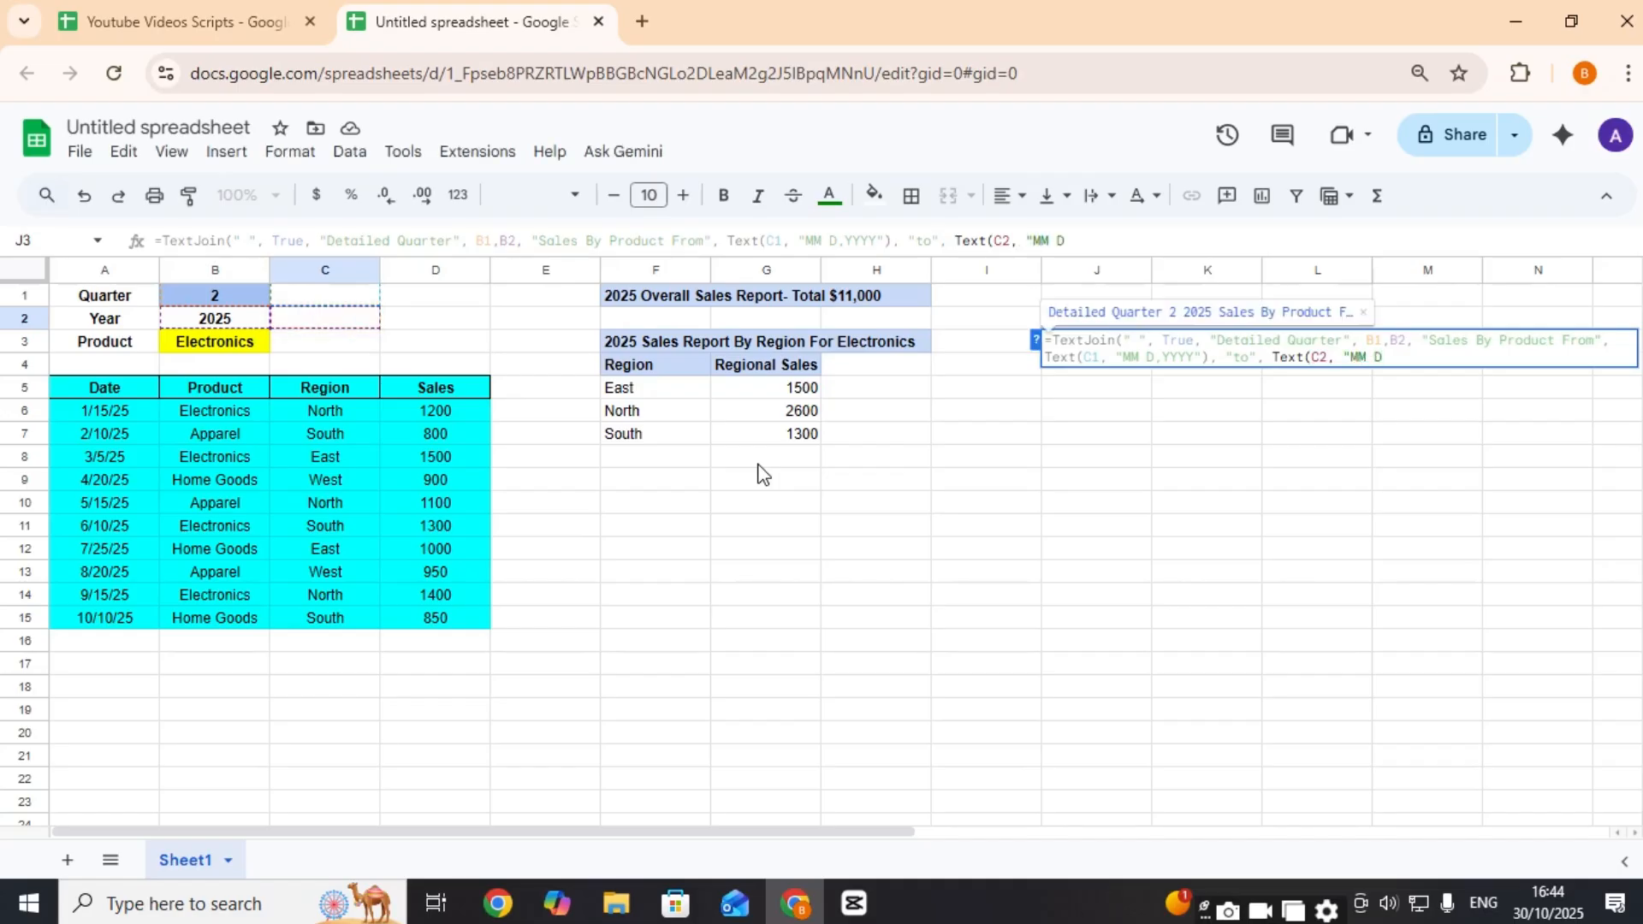
{"action": "type", "text": ", YYYY\")"}
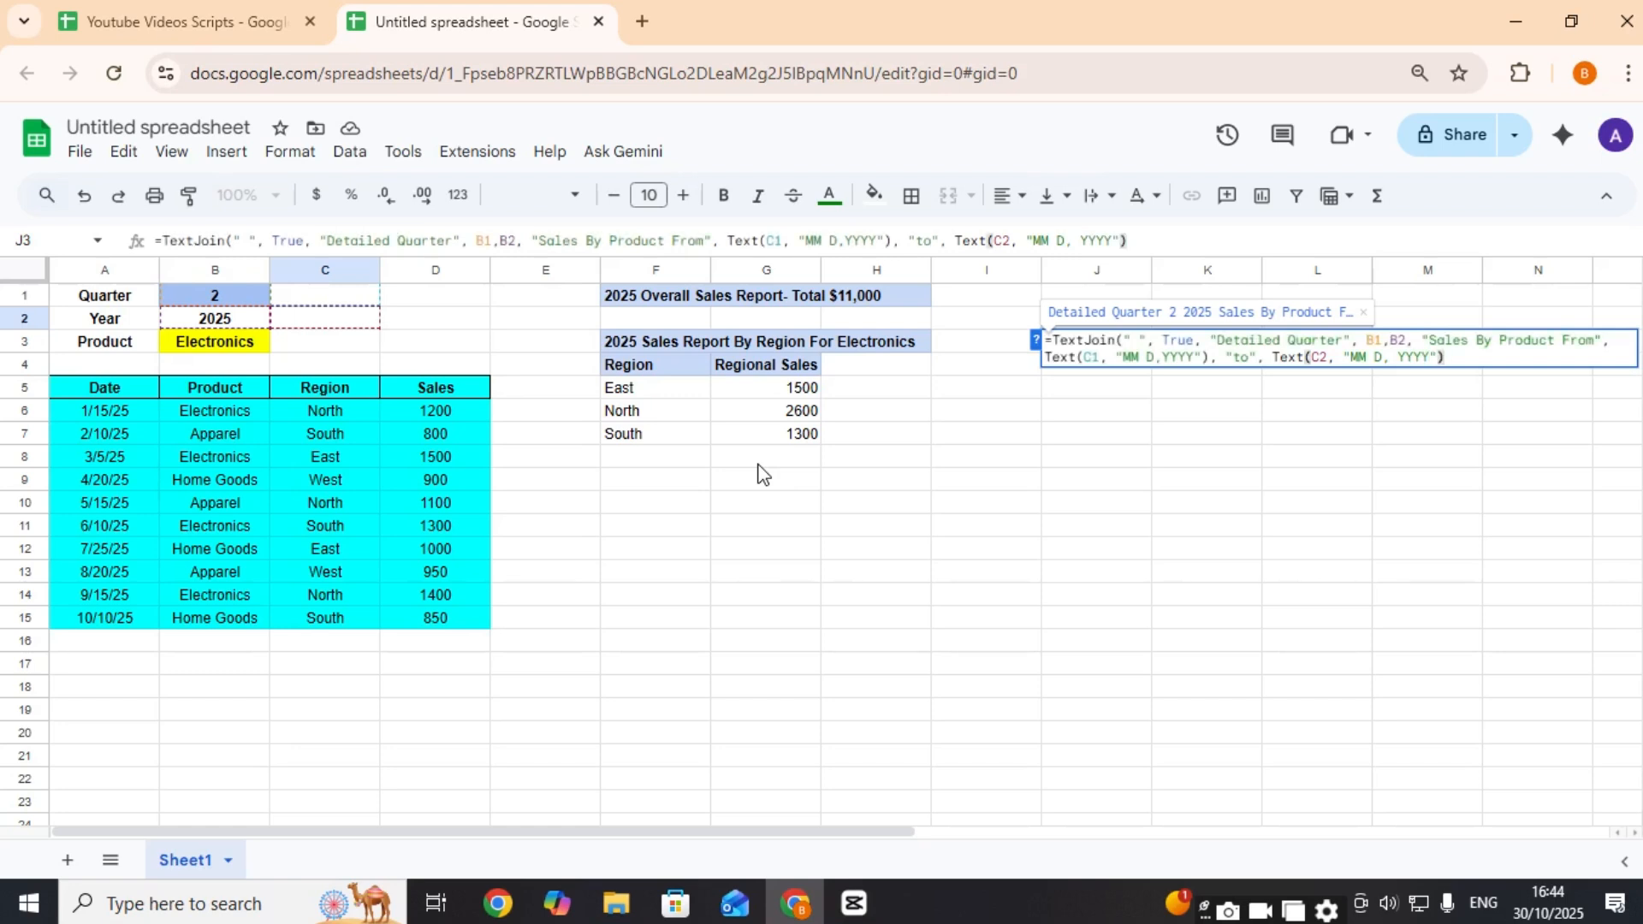
{"action": "type", "text": ")"}
{"action": "key", "text": "ctrl+Return"}
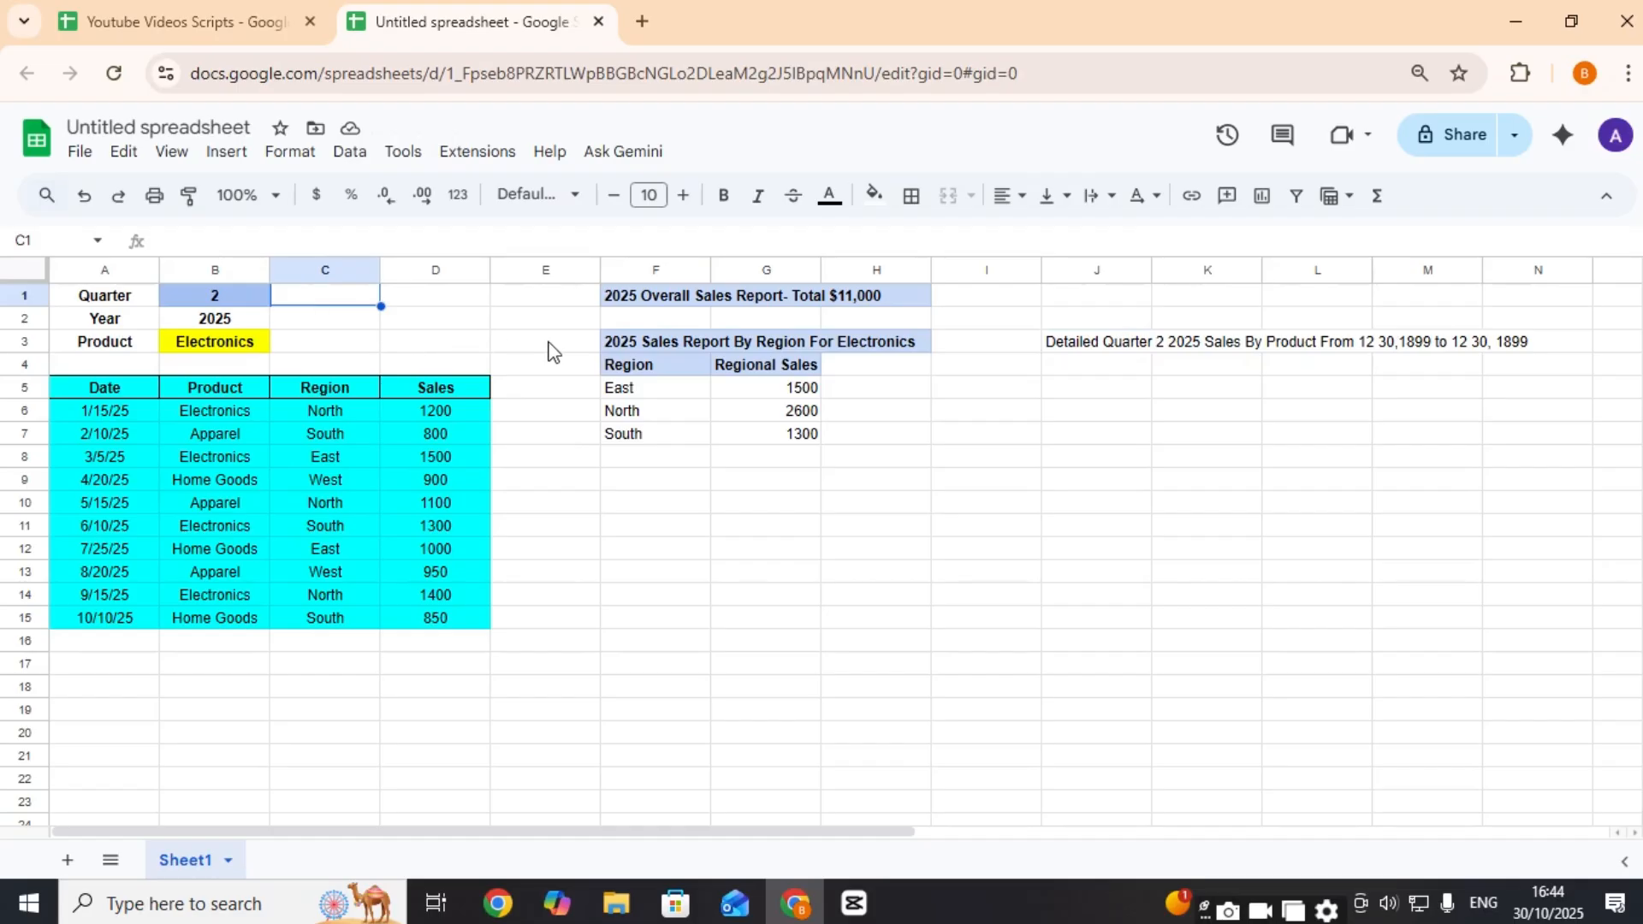
Step: Enter the start date 01/01/2025 in C1 and the end date 03/31/2025 in C2
{"action": "type", "text": "01/01"}
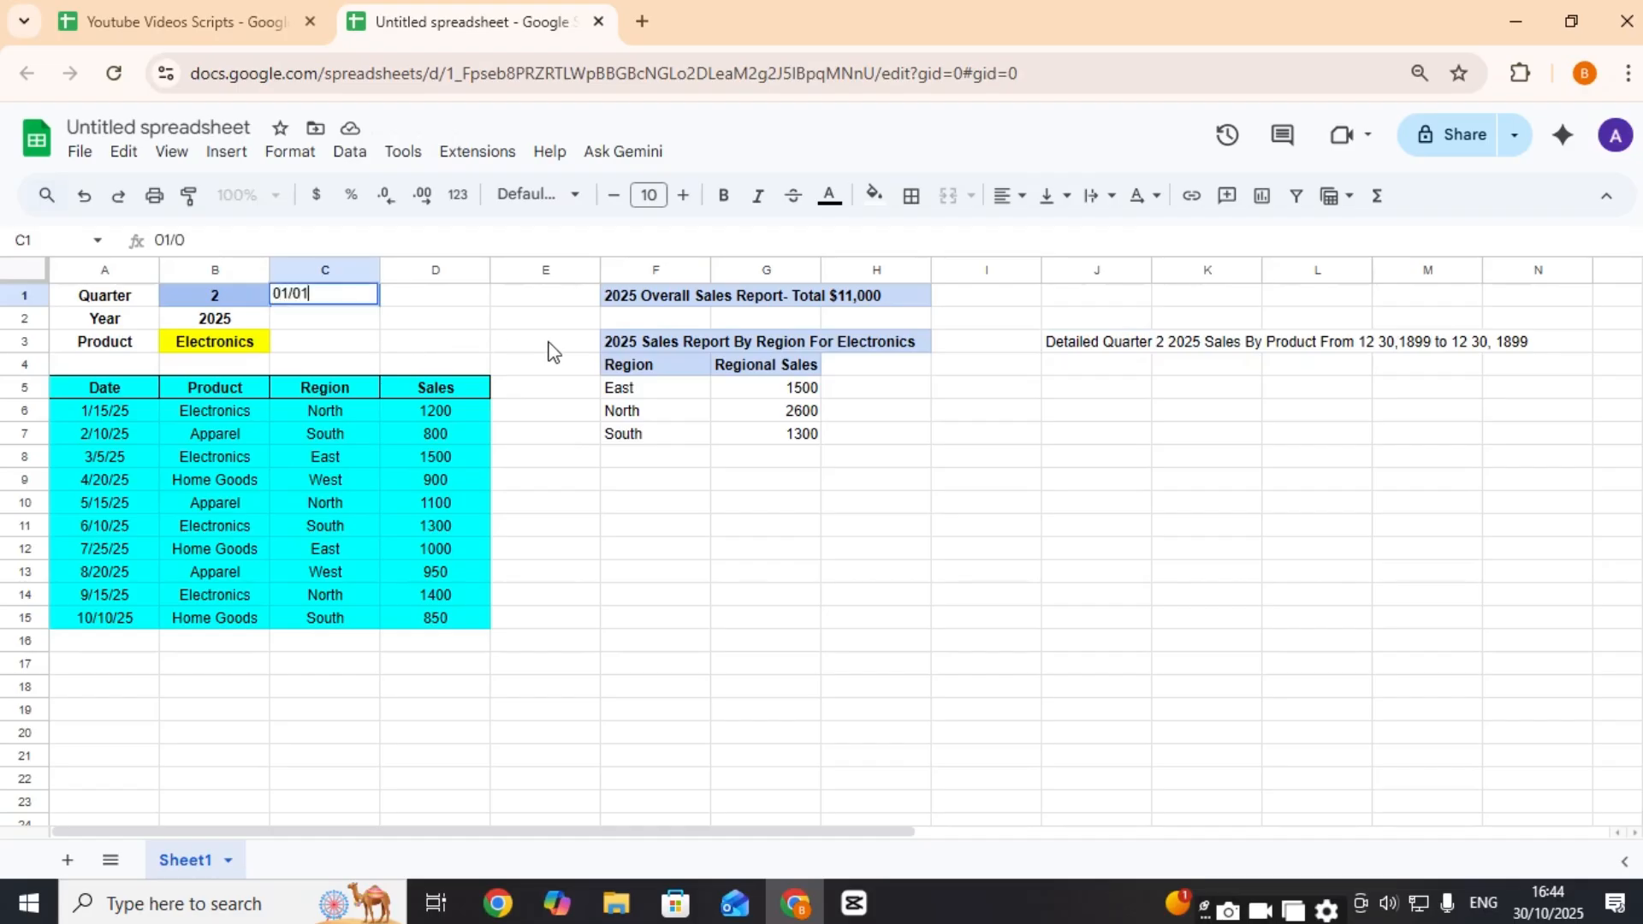
{"action": "type", "text": "/2025"}
{"action": "key", "text": "Return"}
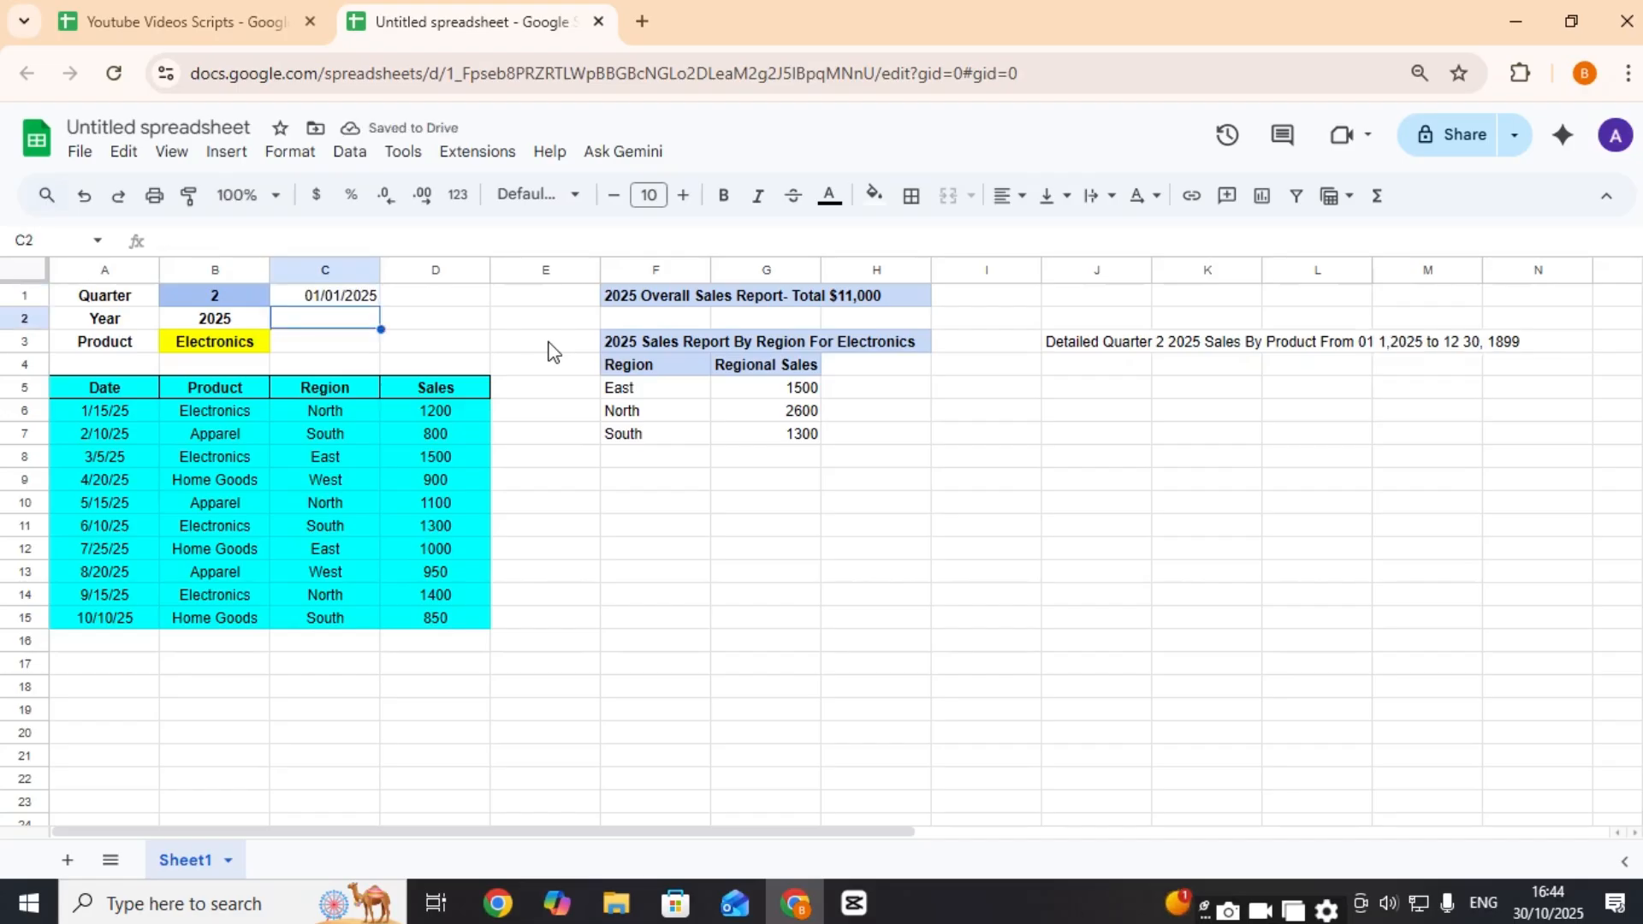
{"action": "type", "text": "03/"}
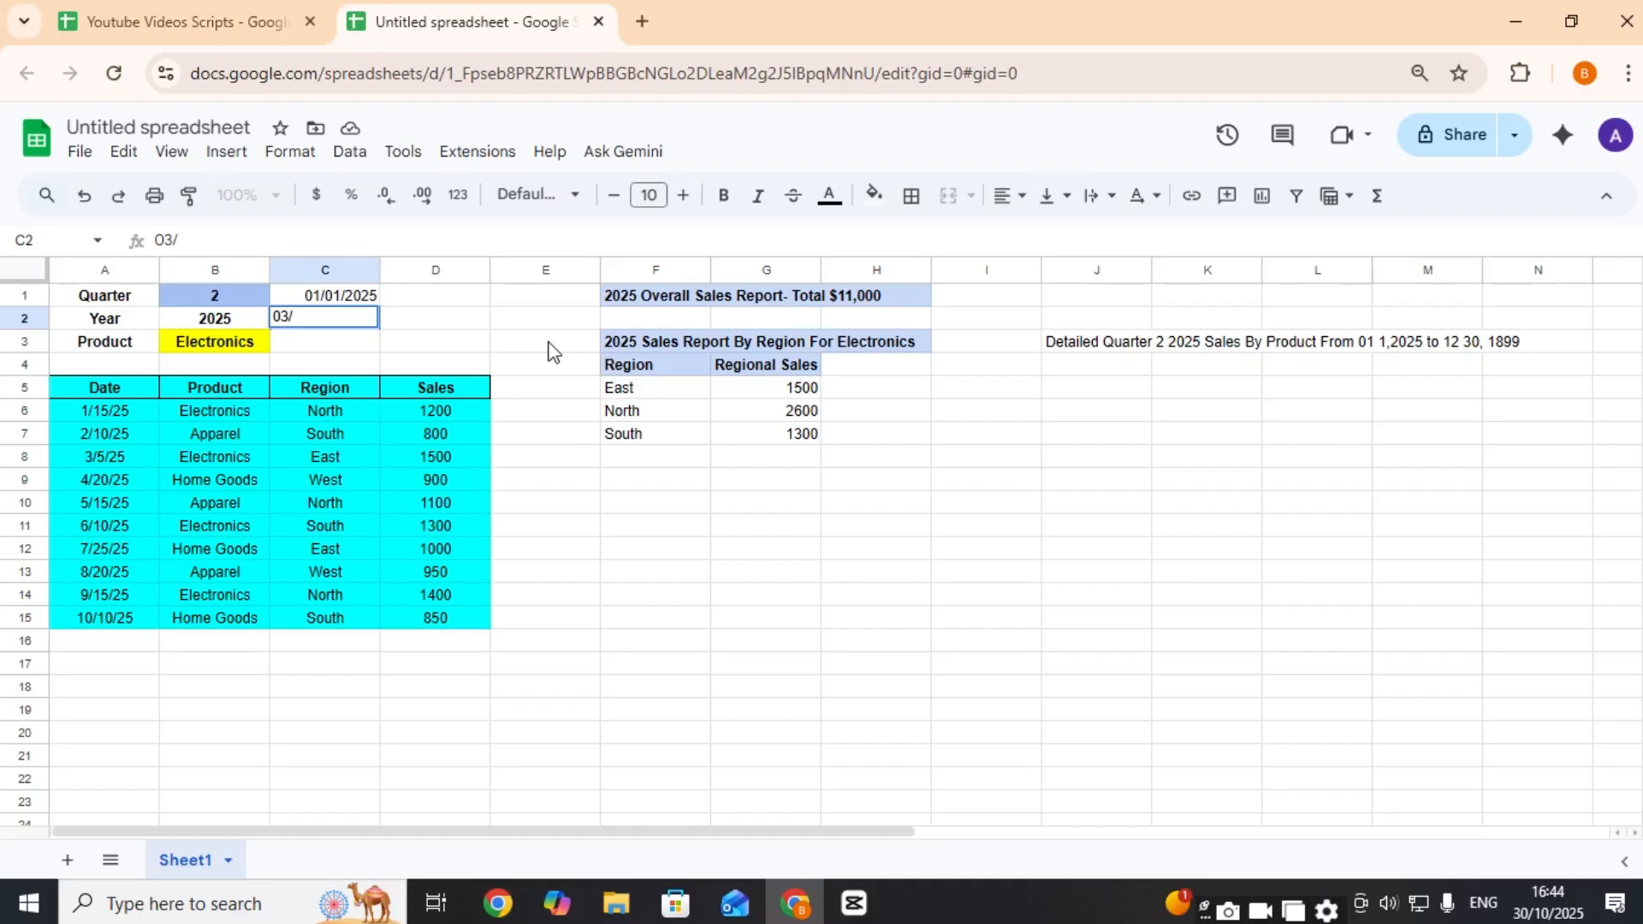
{"action": "type", "text": "31/2025"}
{"action": "key", "text": "Return"}
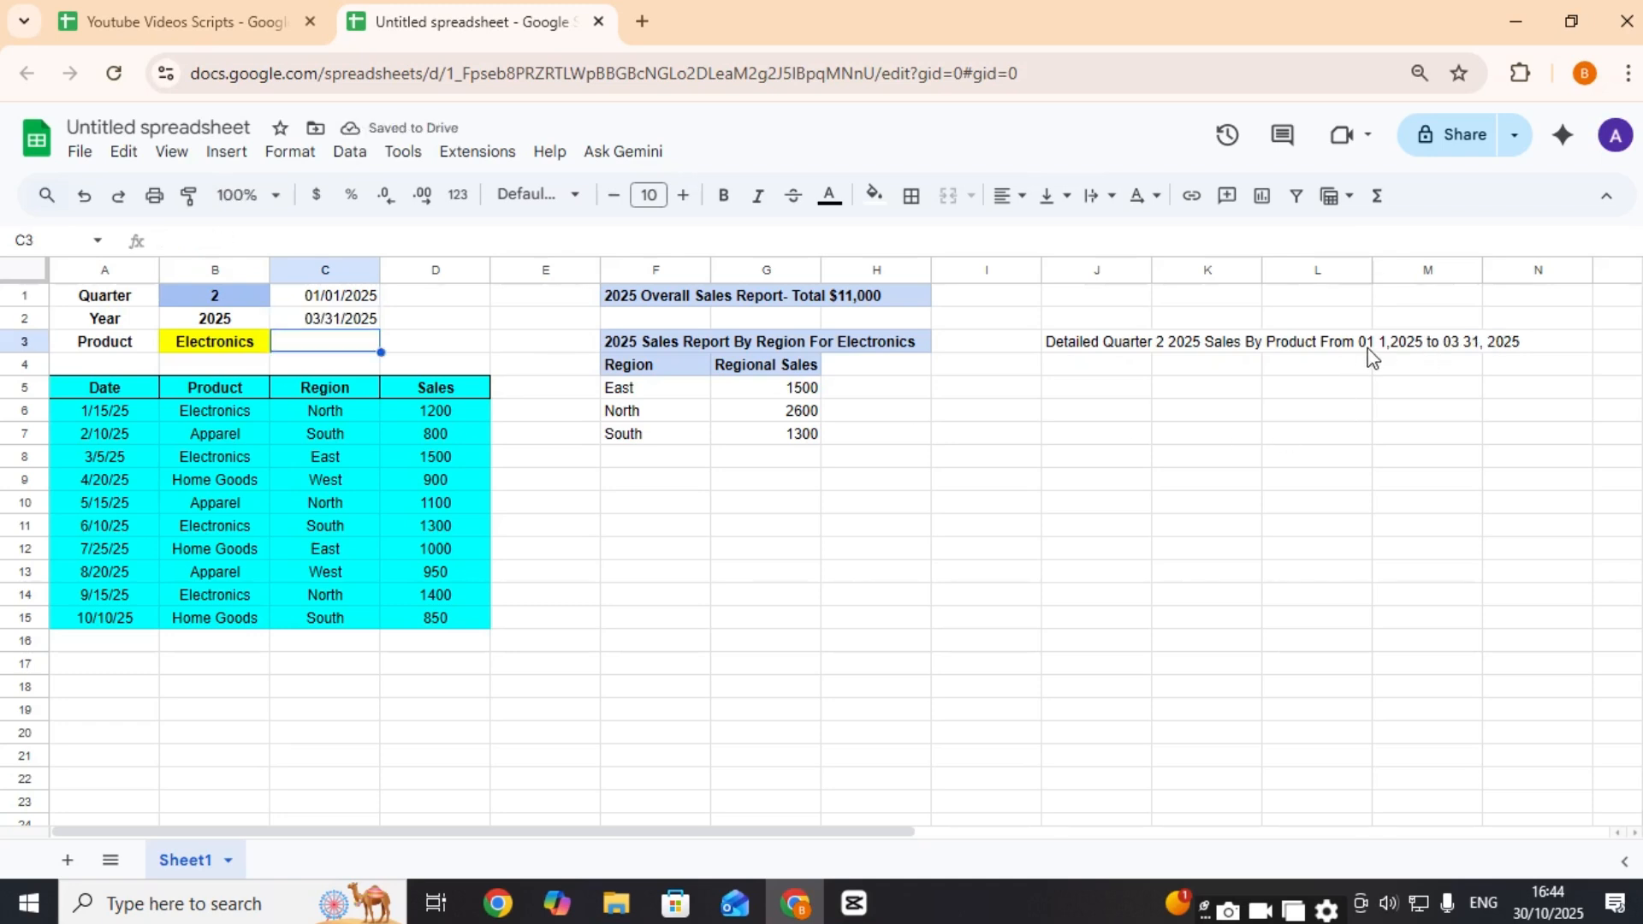
Step: Make the J3 title bold and copy the formatting of the title in F3 onto J3:N3
{"action": "left_click", "coordinate": [1092, 346]}
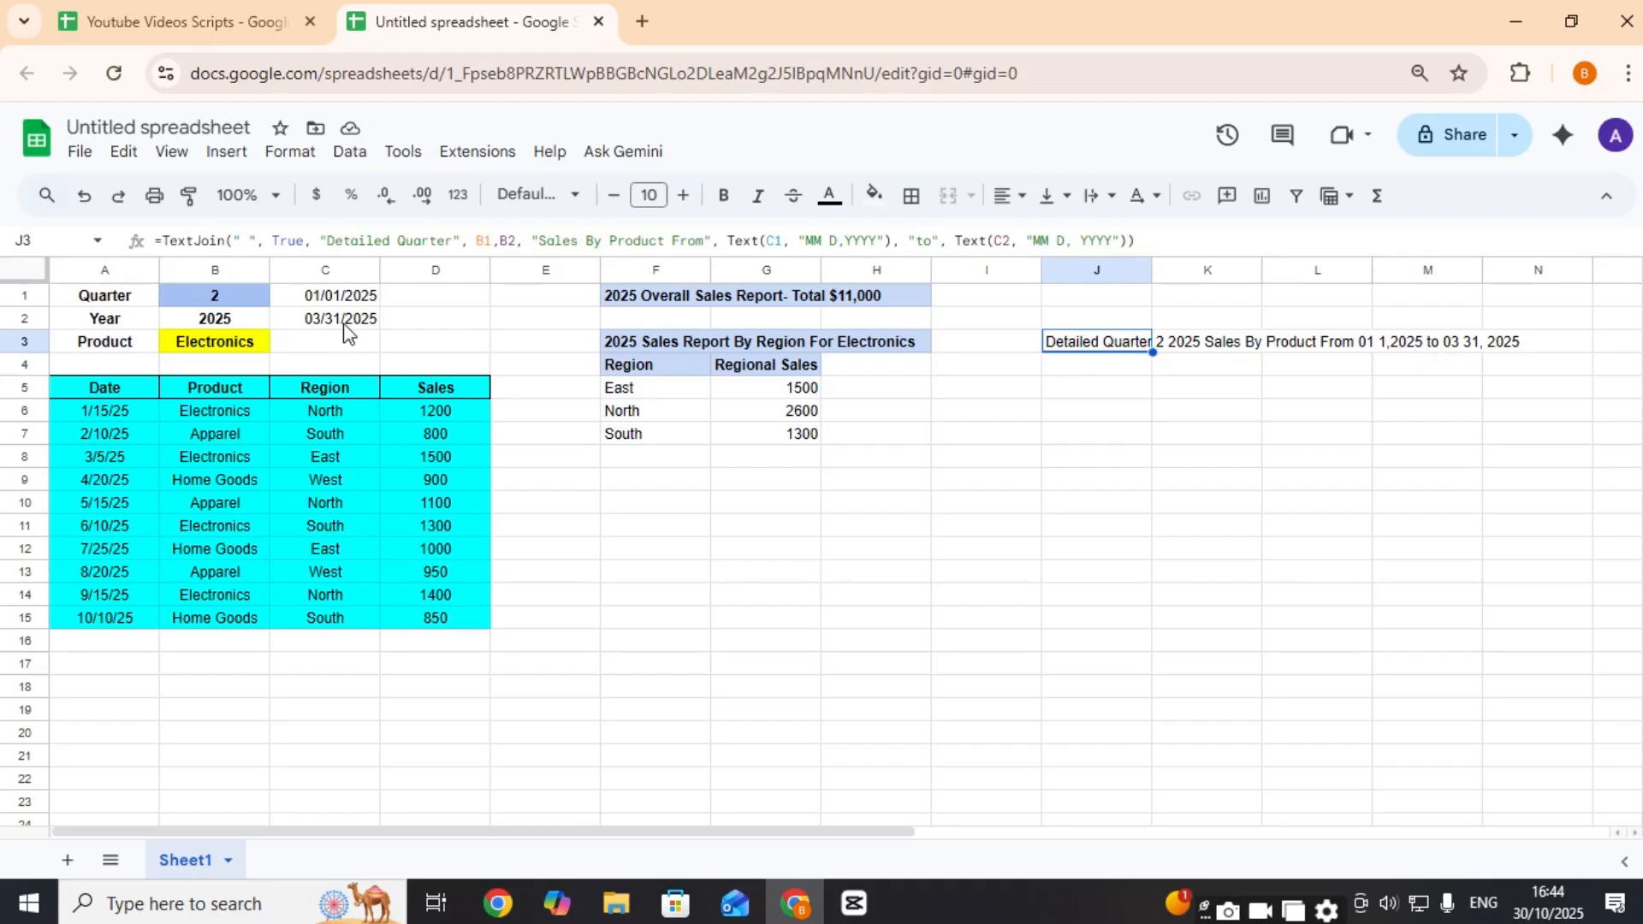
{"action": "key", "text": "ctrl+b"}
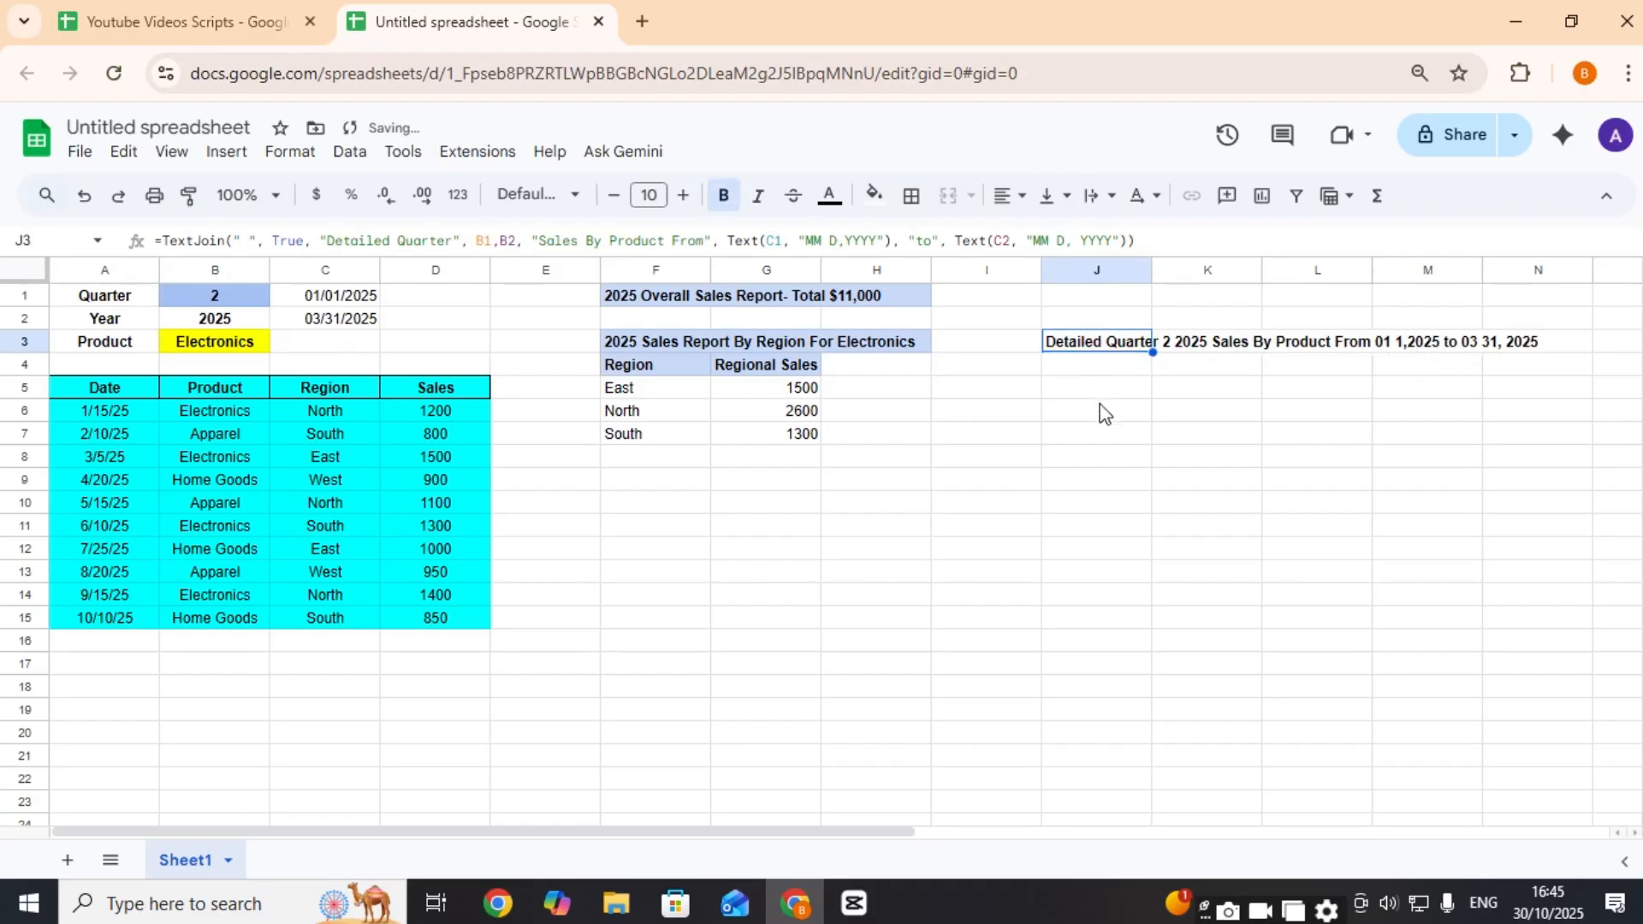
{"action": "left_click", "coordinate": [656, 351]}
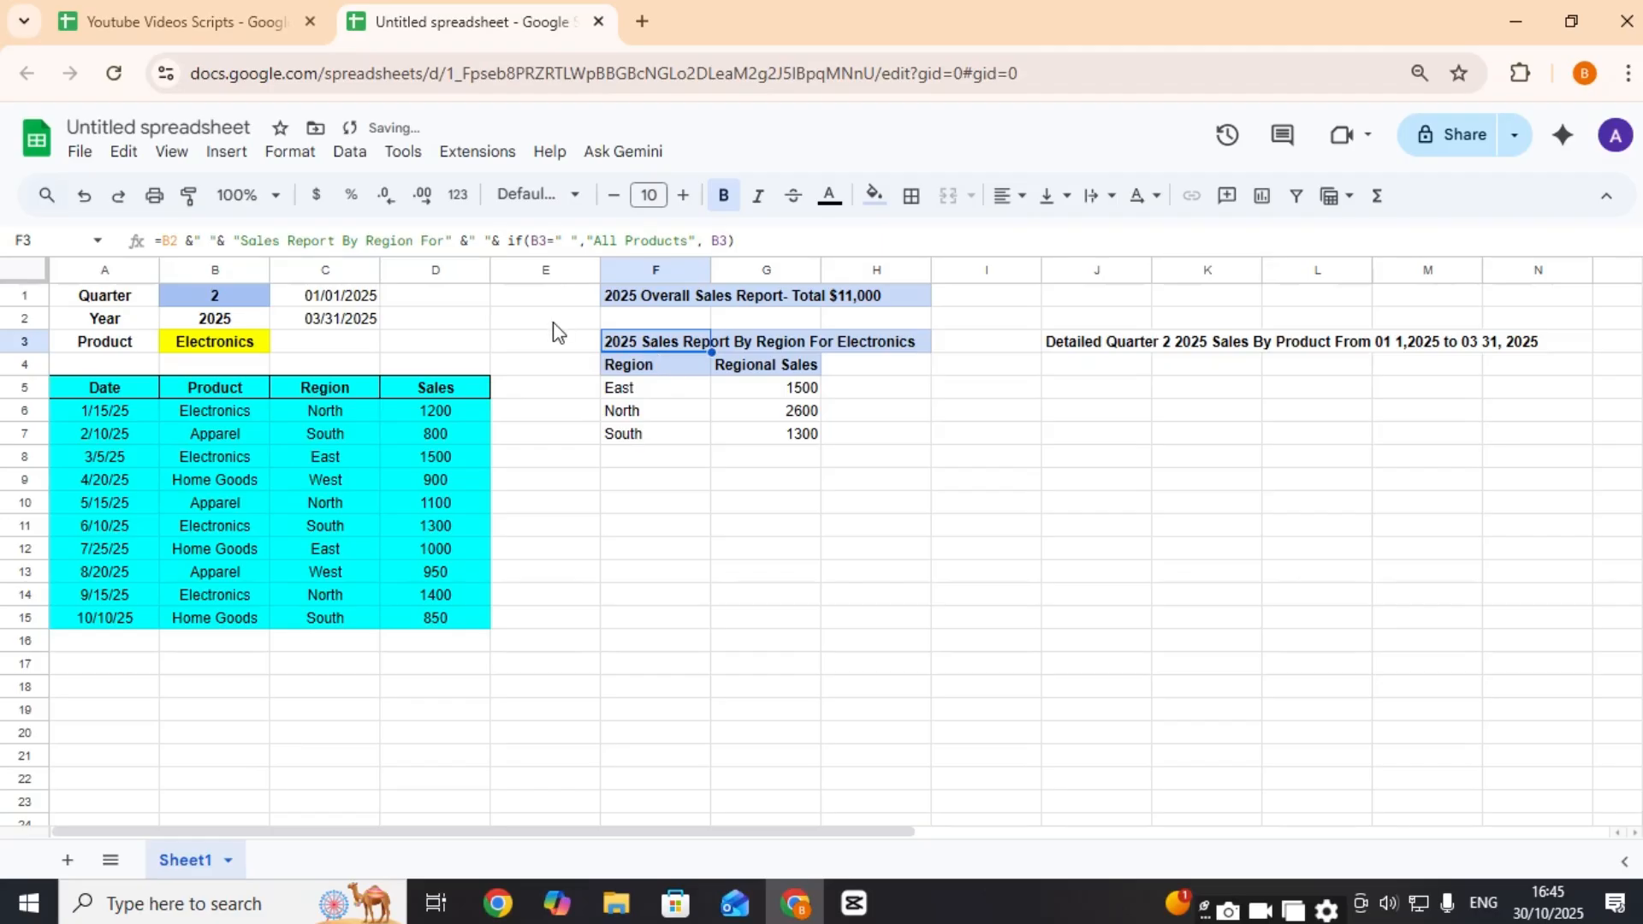
{"action": "left_click", "coordinate": [188, 195]}
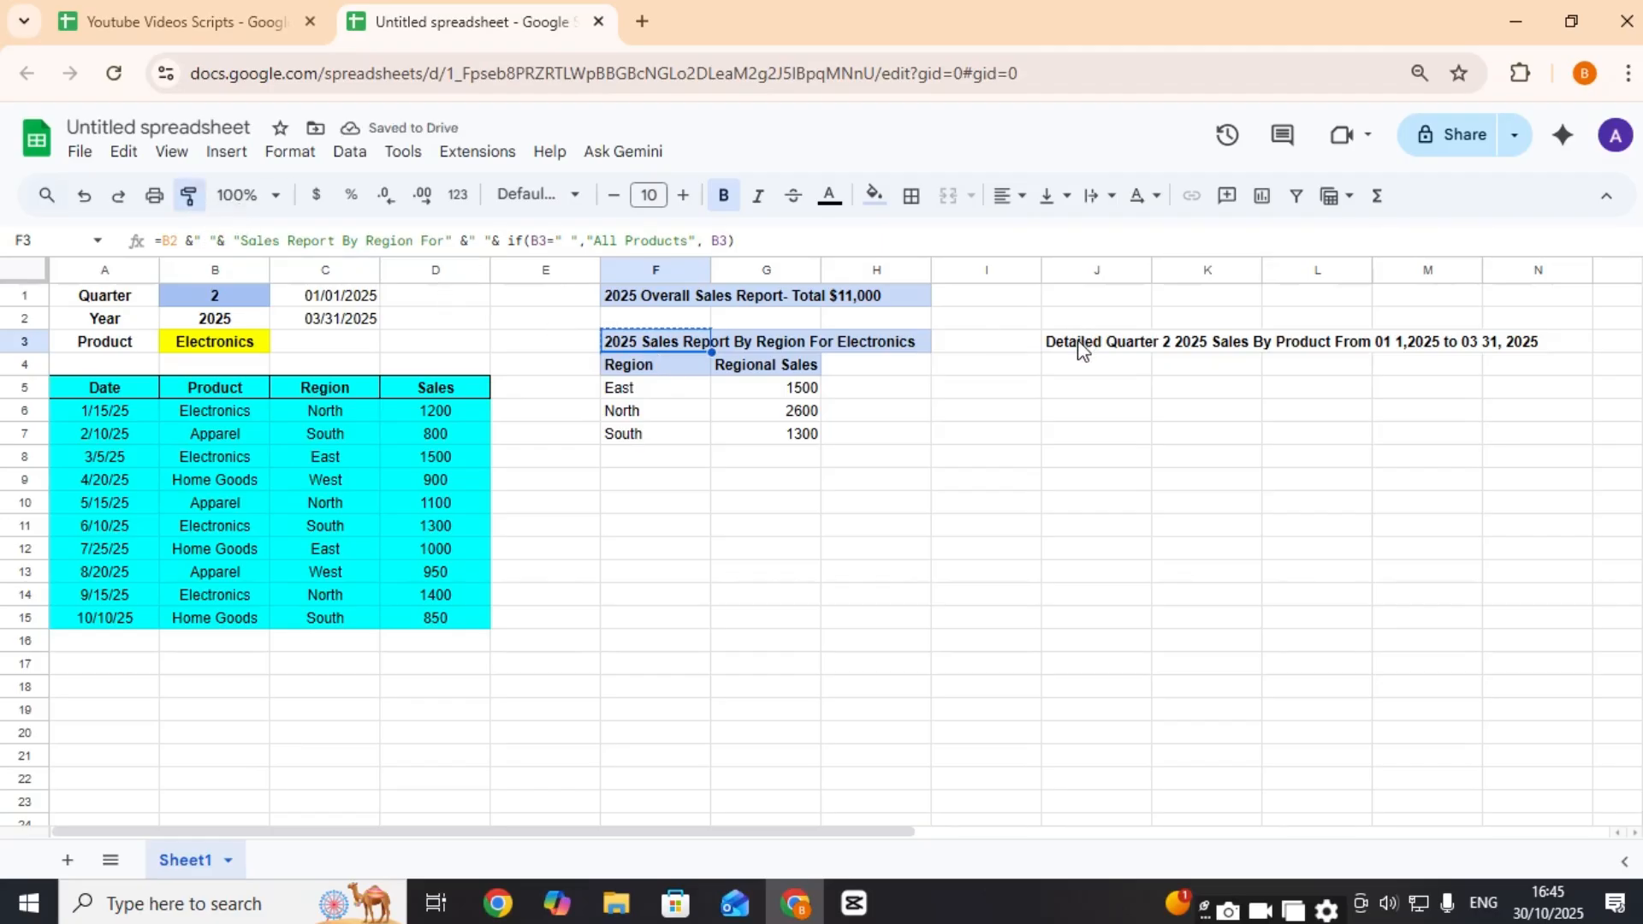
{"action": "left_click_drag", "start_coordinate": [1075, 348], "coordinate": [1504, 343]}
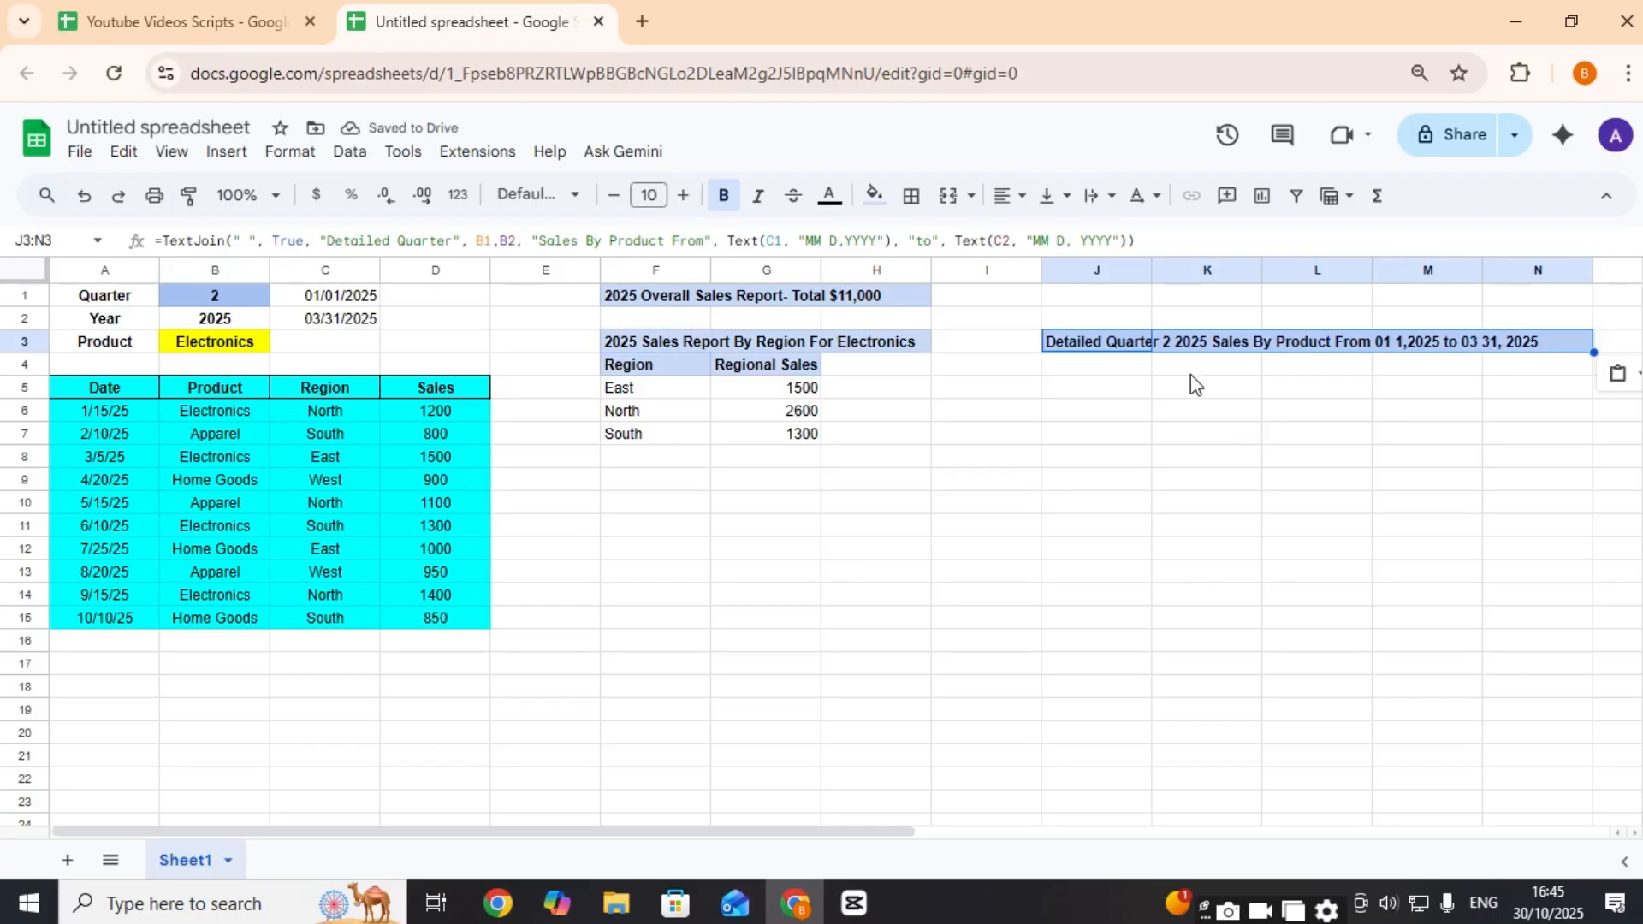
Step: Begin a Query formula in J4 that uses the sales table A5:D15 as its data range
{"action": "left_click", "coordinate": [1098, 376]}
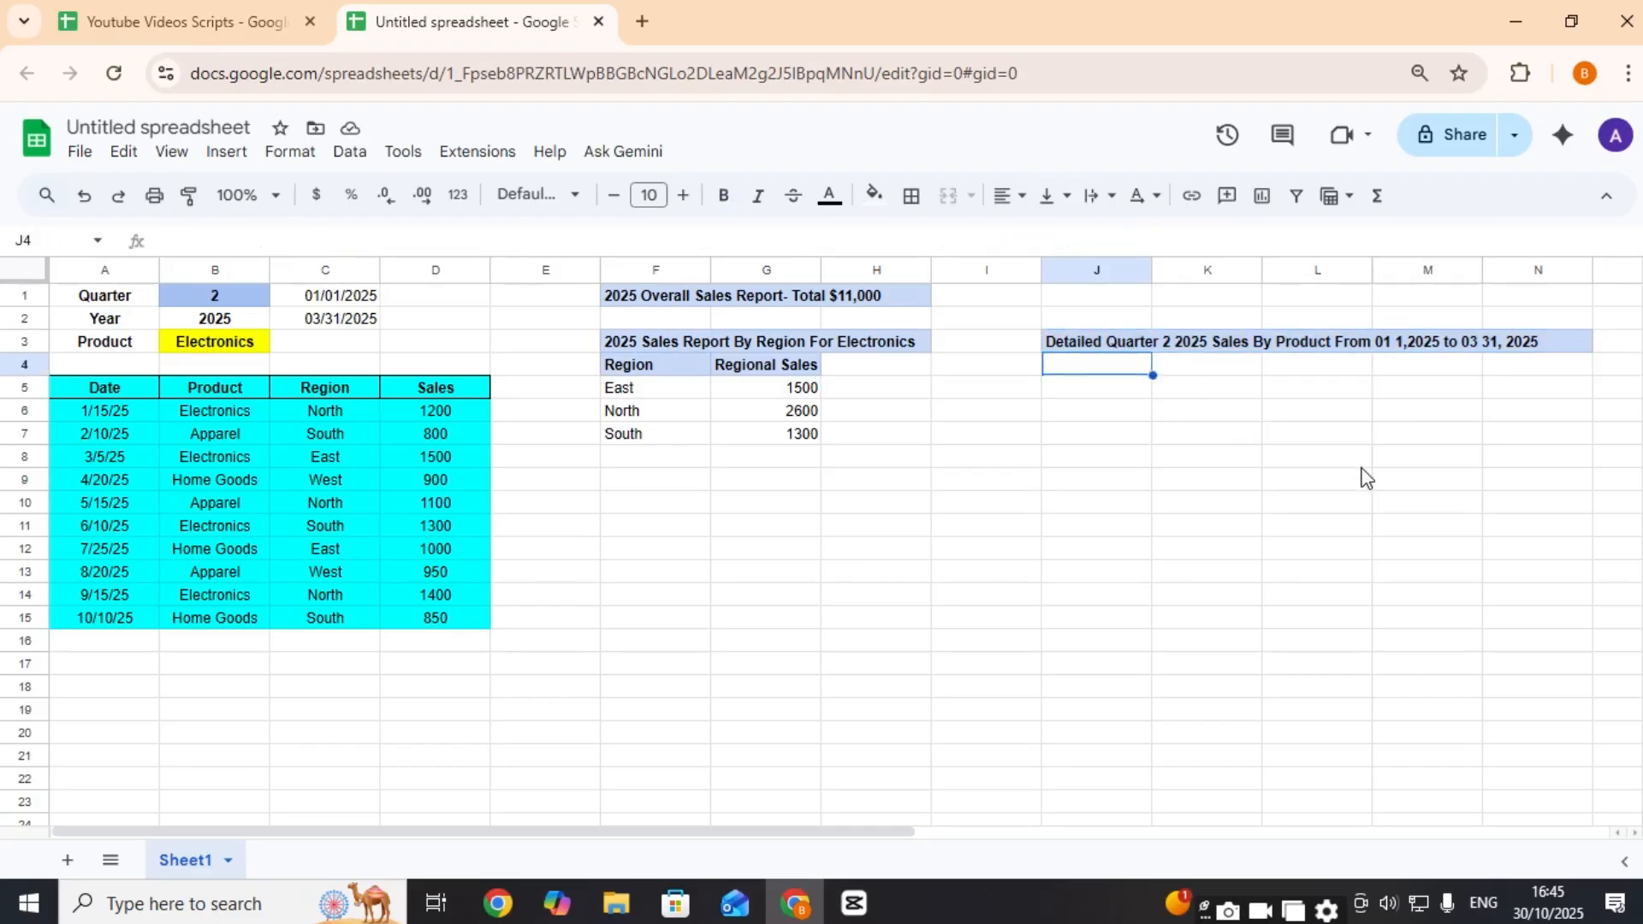
{"action": "type", "text": "=Qu"}
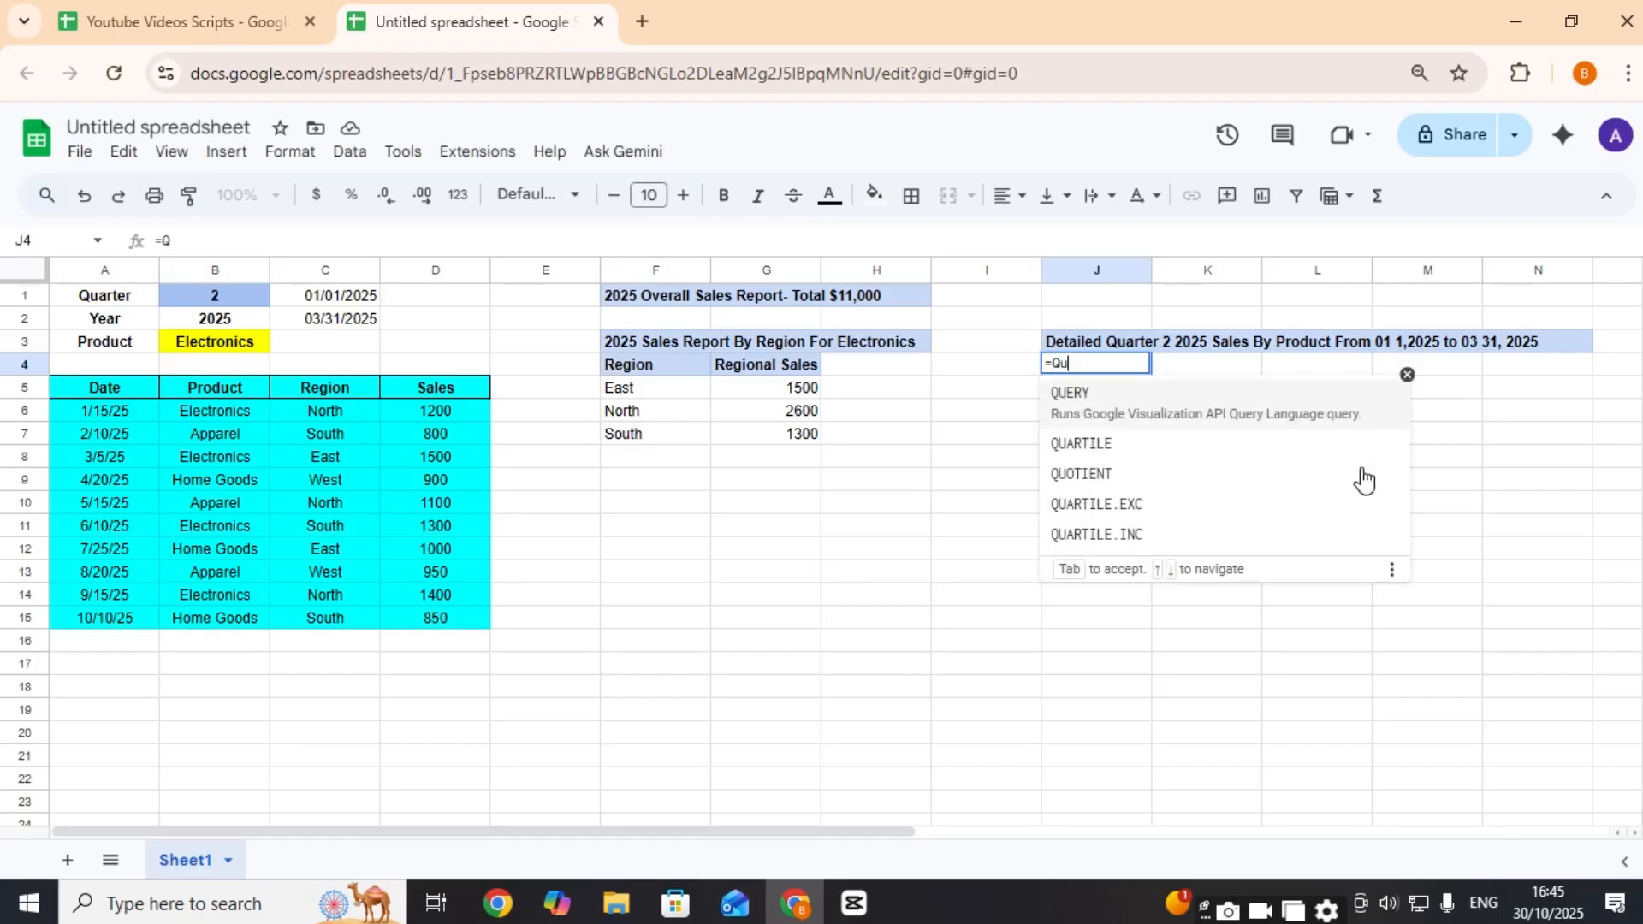
{"action": "type", "text": "ery("}
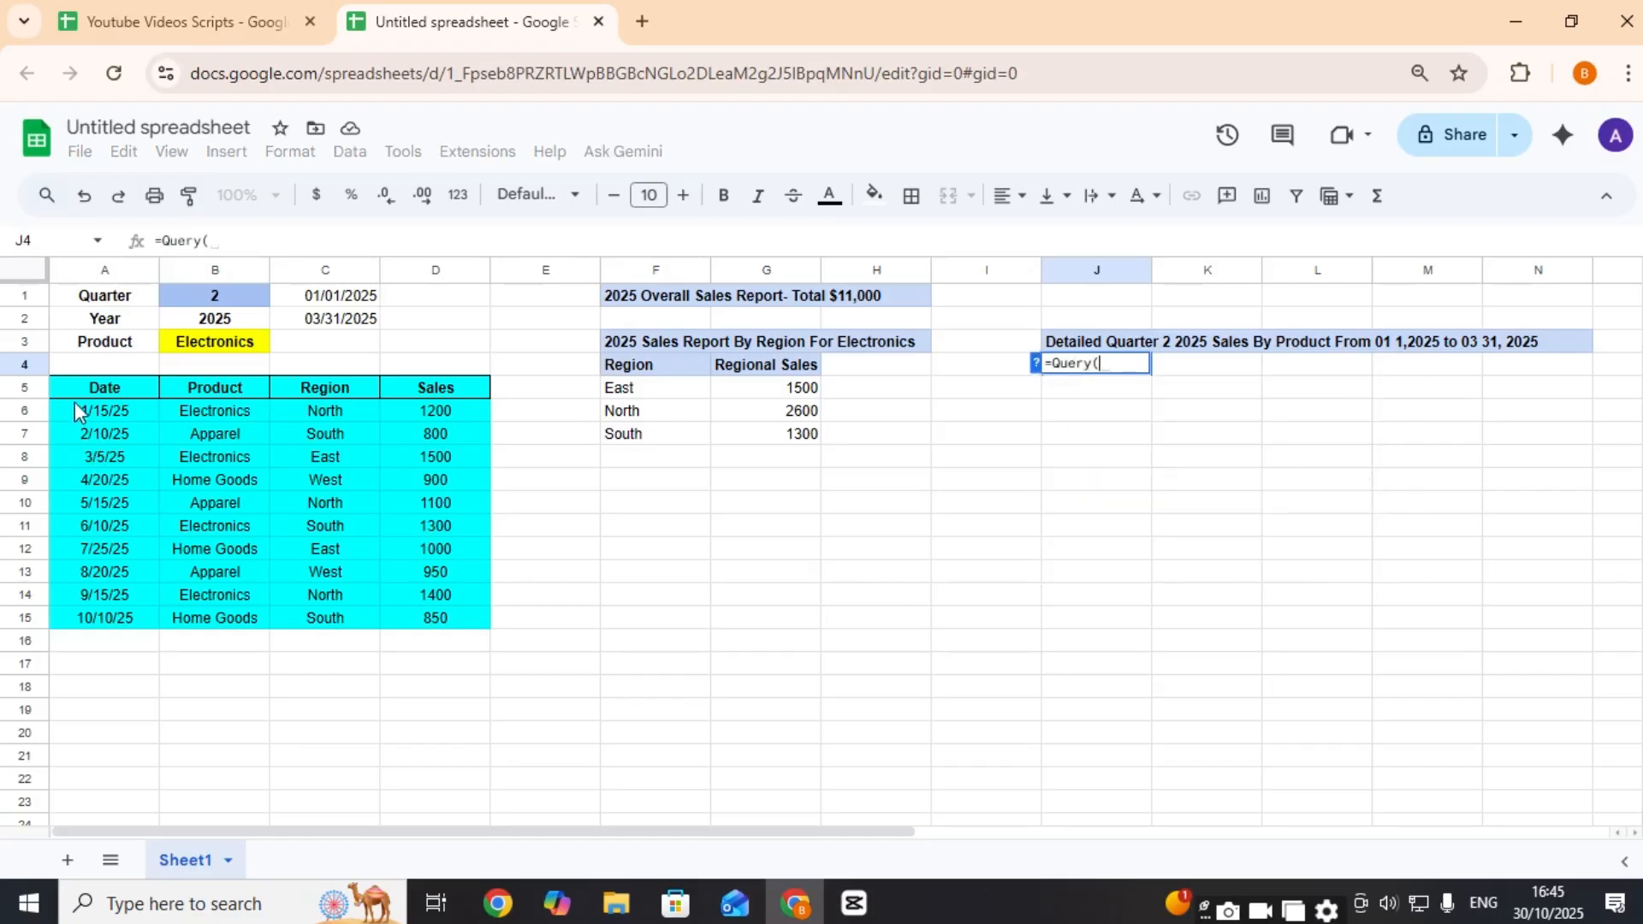
{"action": "left_click_drag", "start_coordinate": [101, 395], "coordinate": [428, 633]}
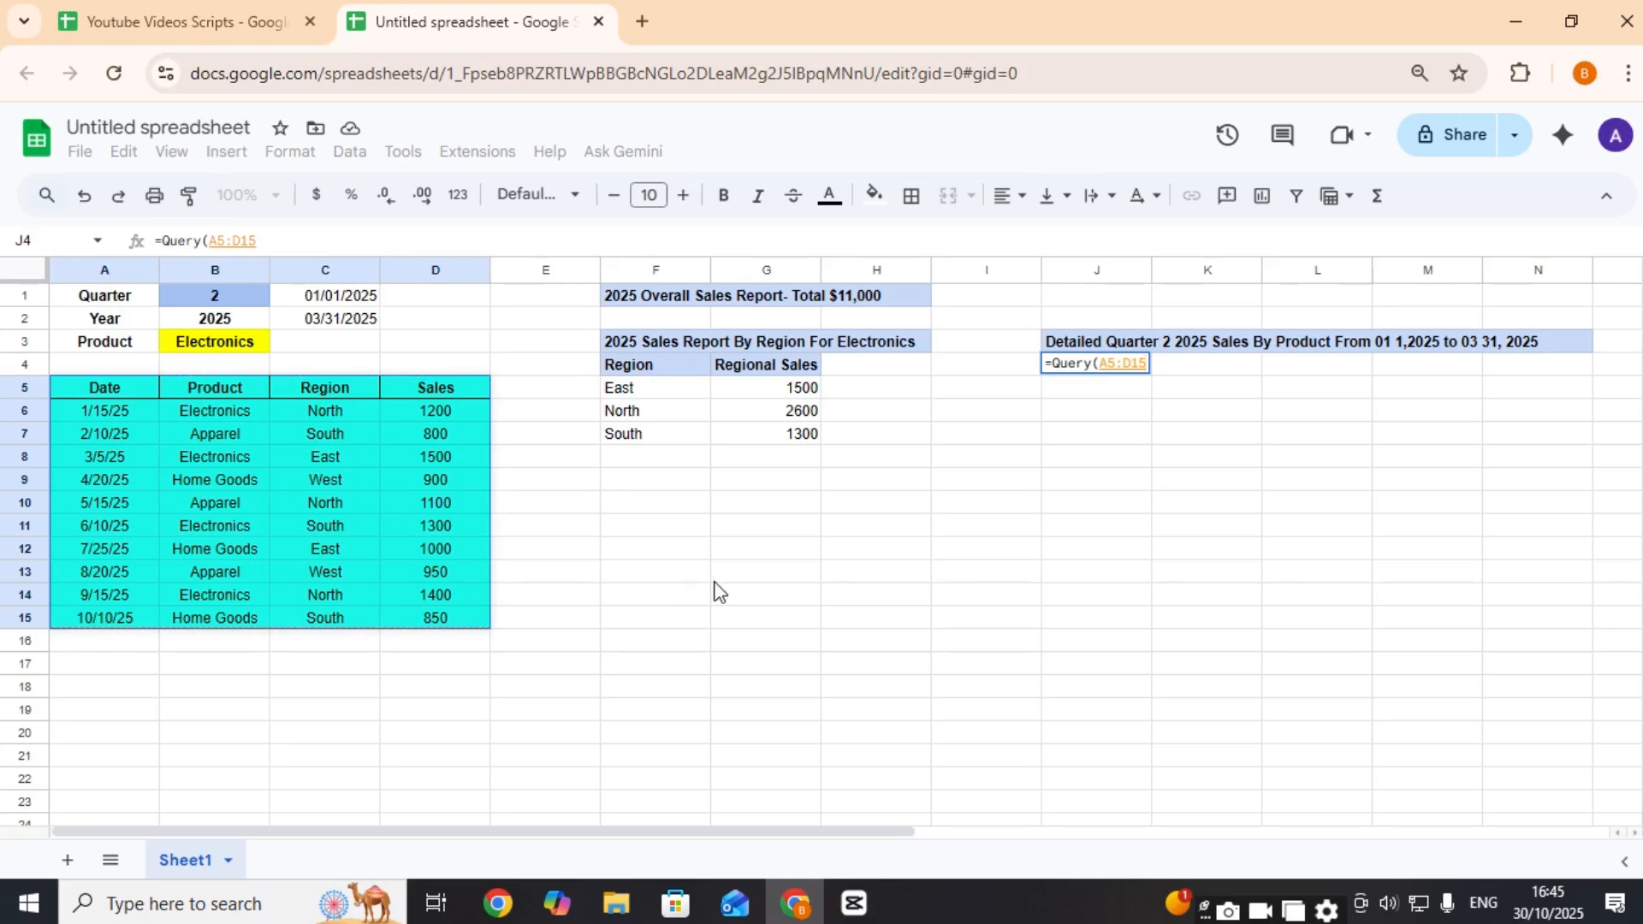
{"action": "type", "text": ","}
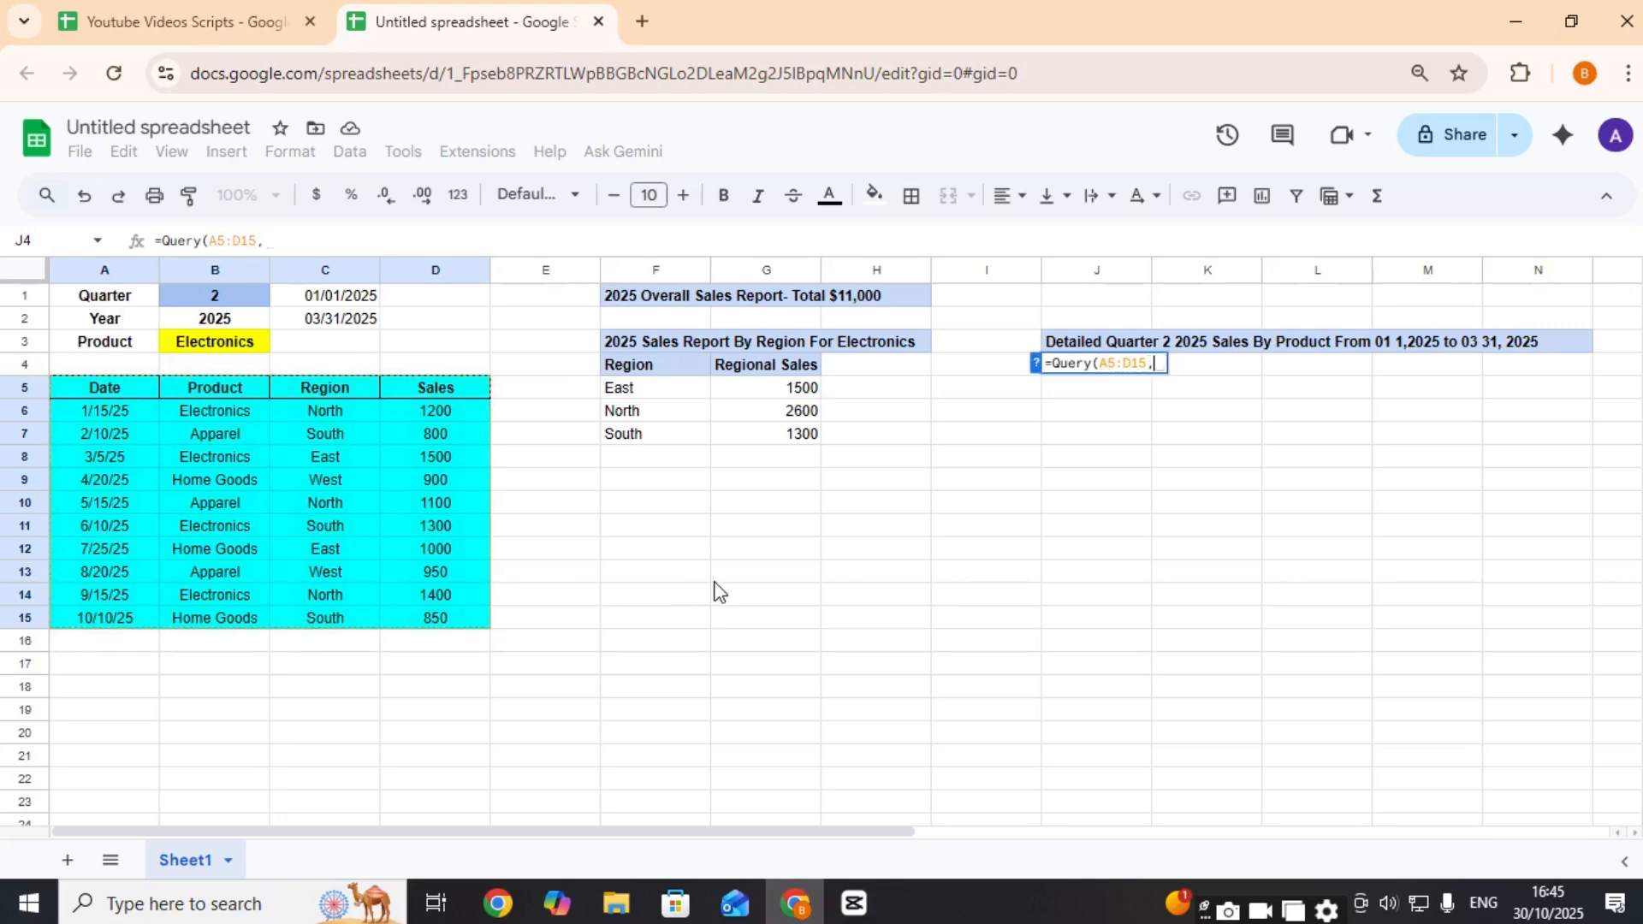
Step: Start J4's query string with SELECT B, SUM(D) WHERE A>= date, opening the single-quoted date for concatenation
{"action": "type", "text": "\""}
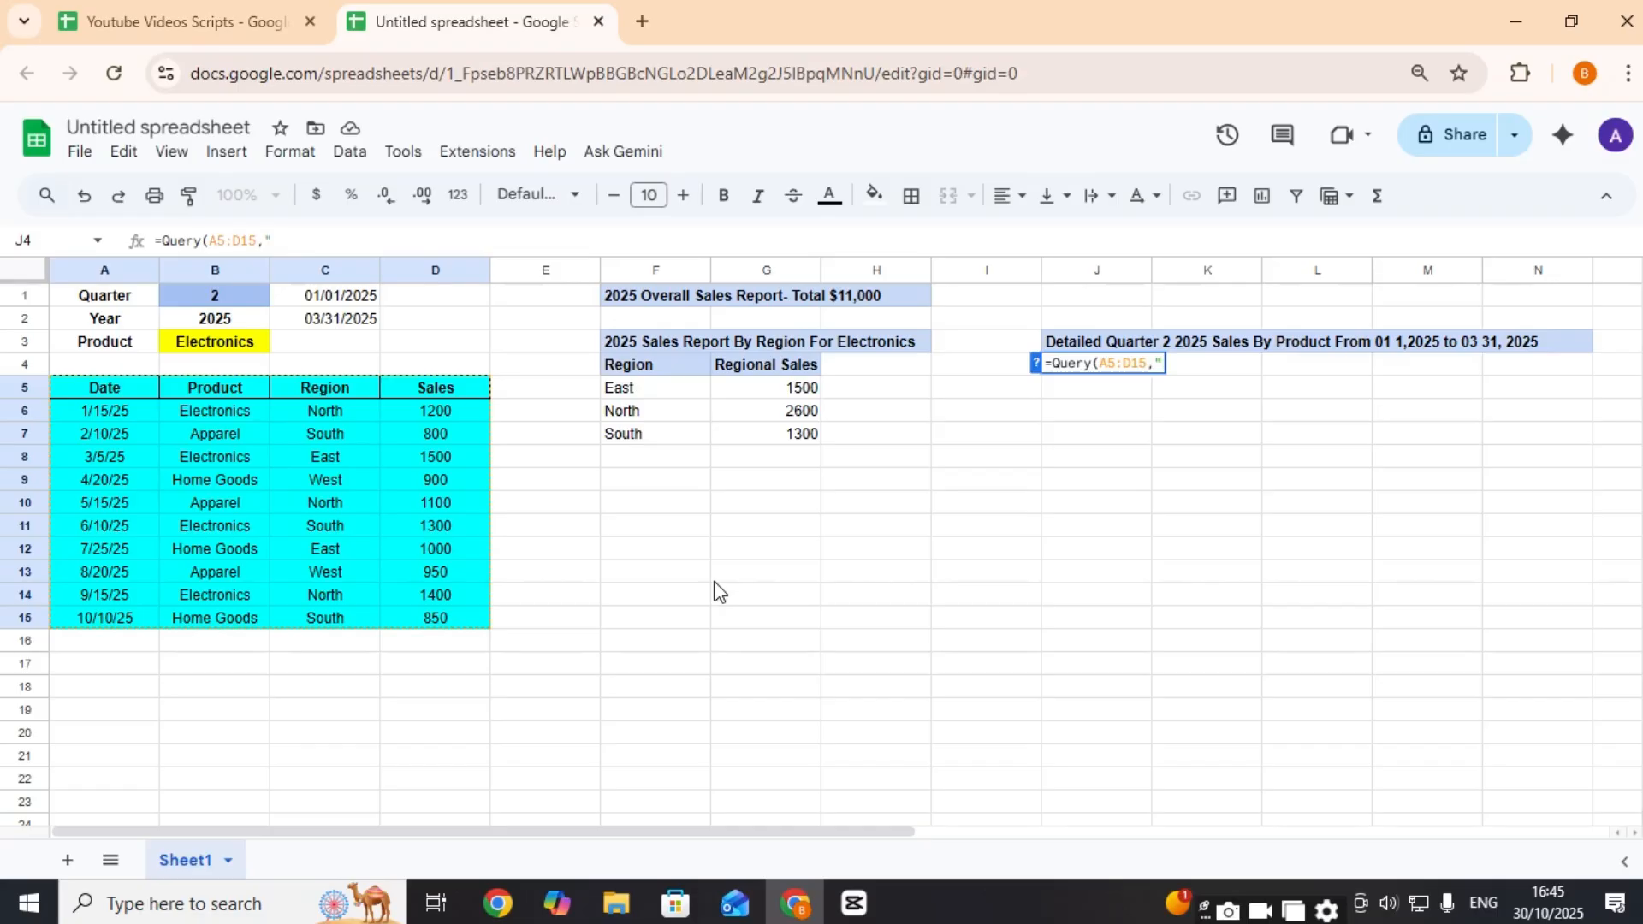
{"action": "type", "text": "SELECT"}
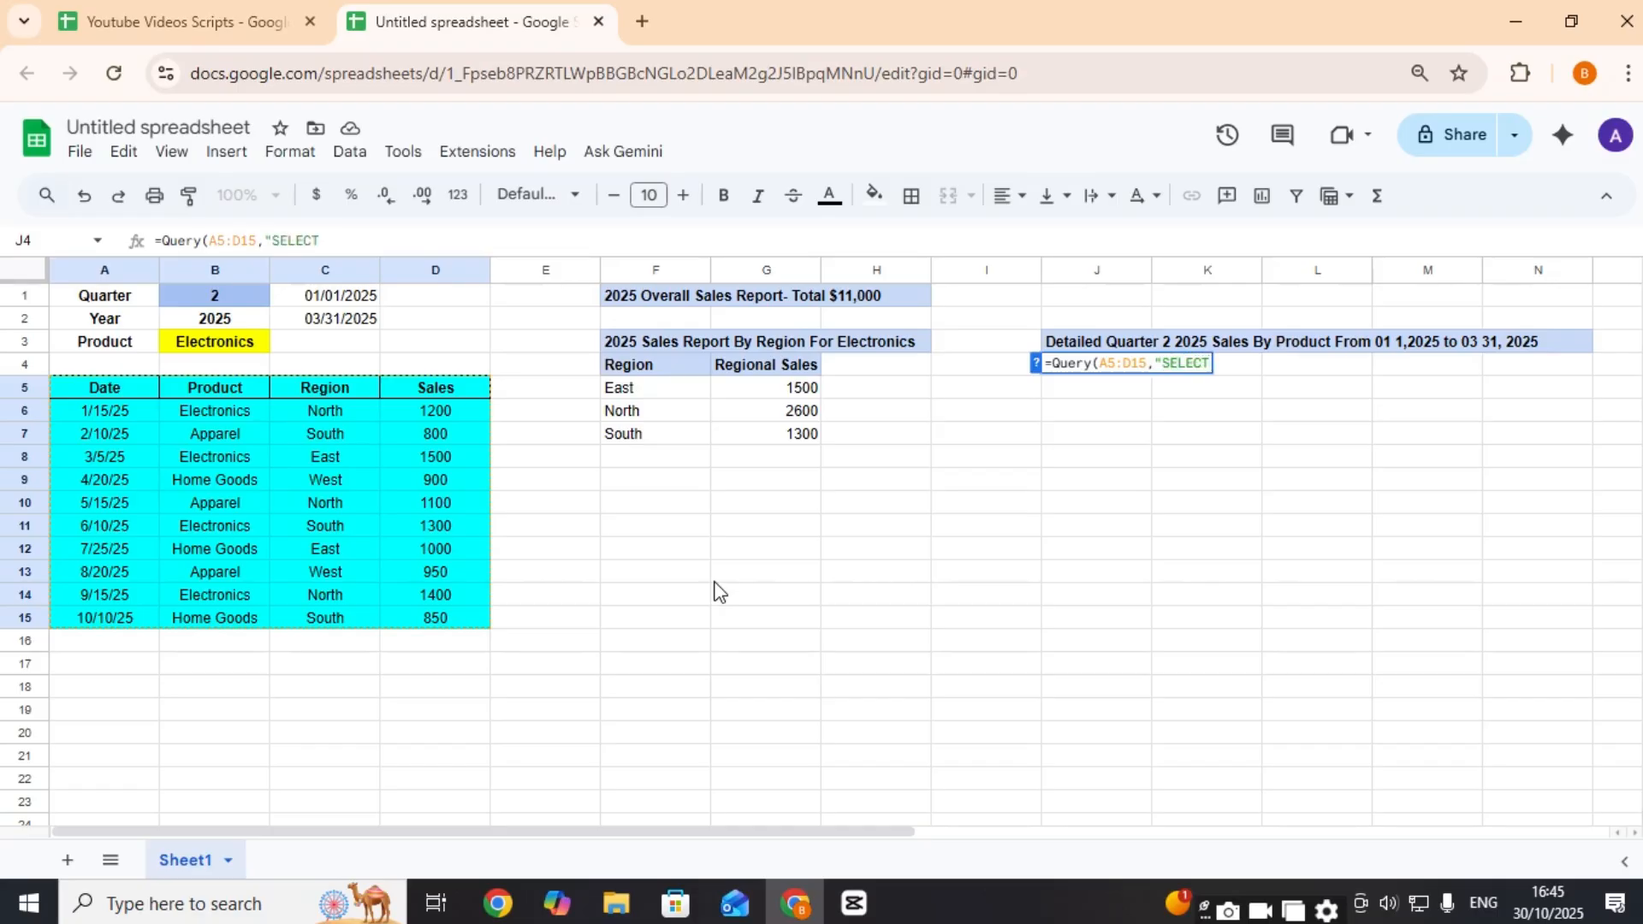
{"action": "type", "text": " B, SUM("}
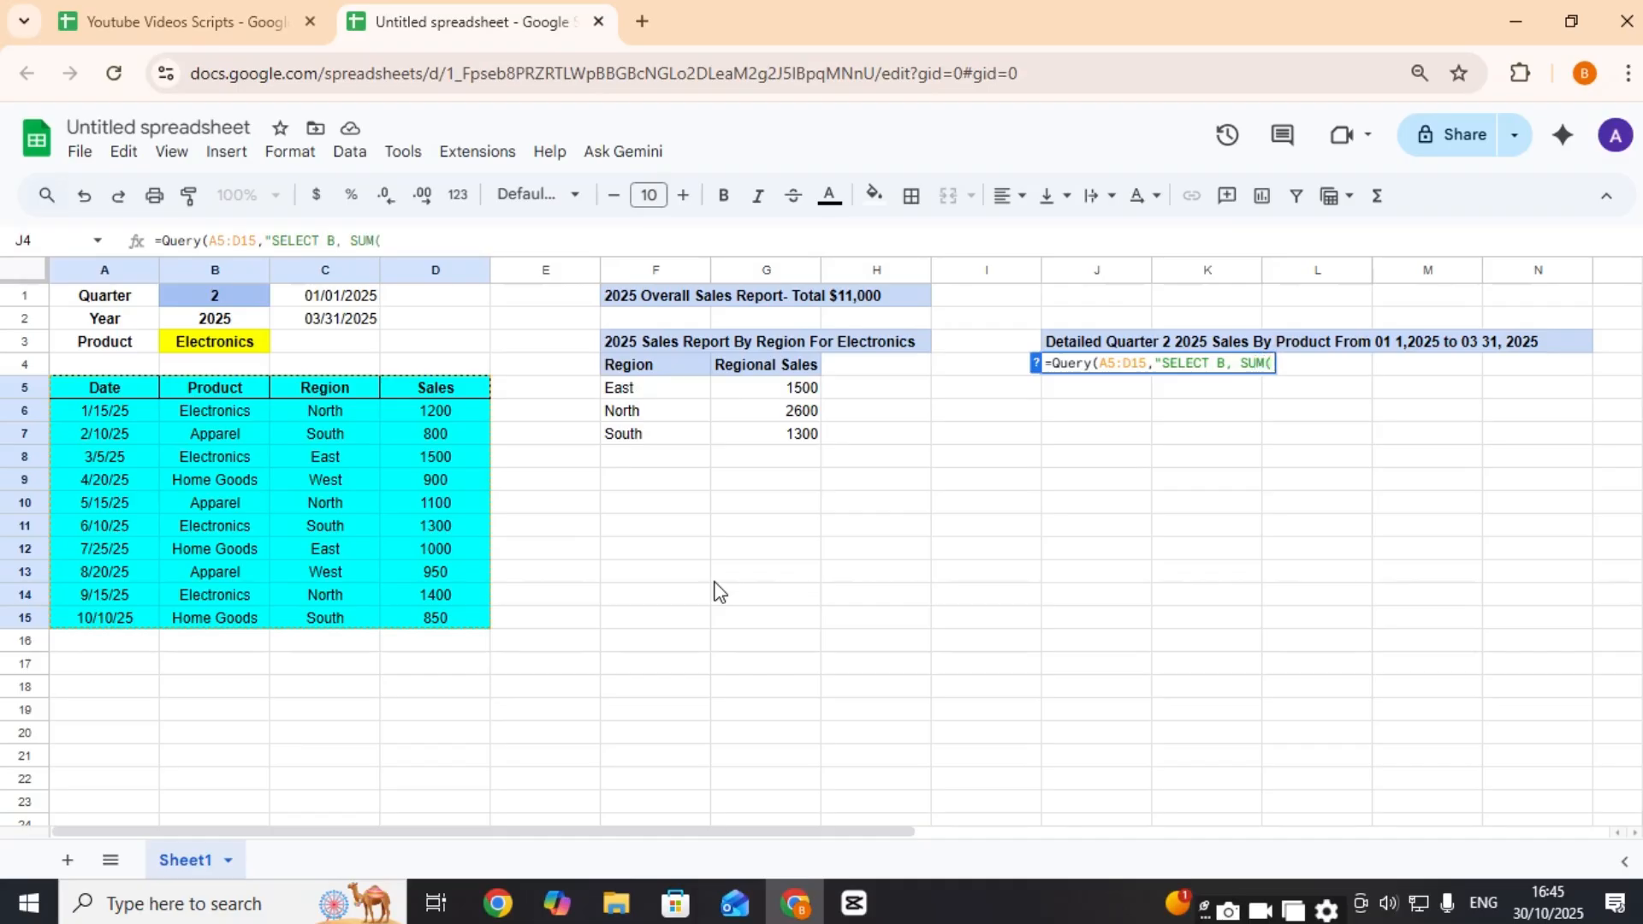
{"action": "type", "text": "D) WHERE"}
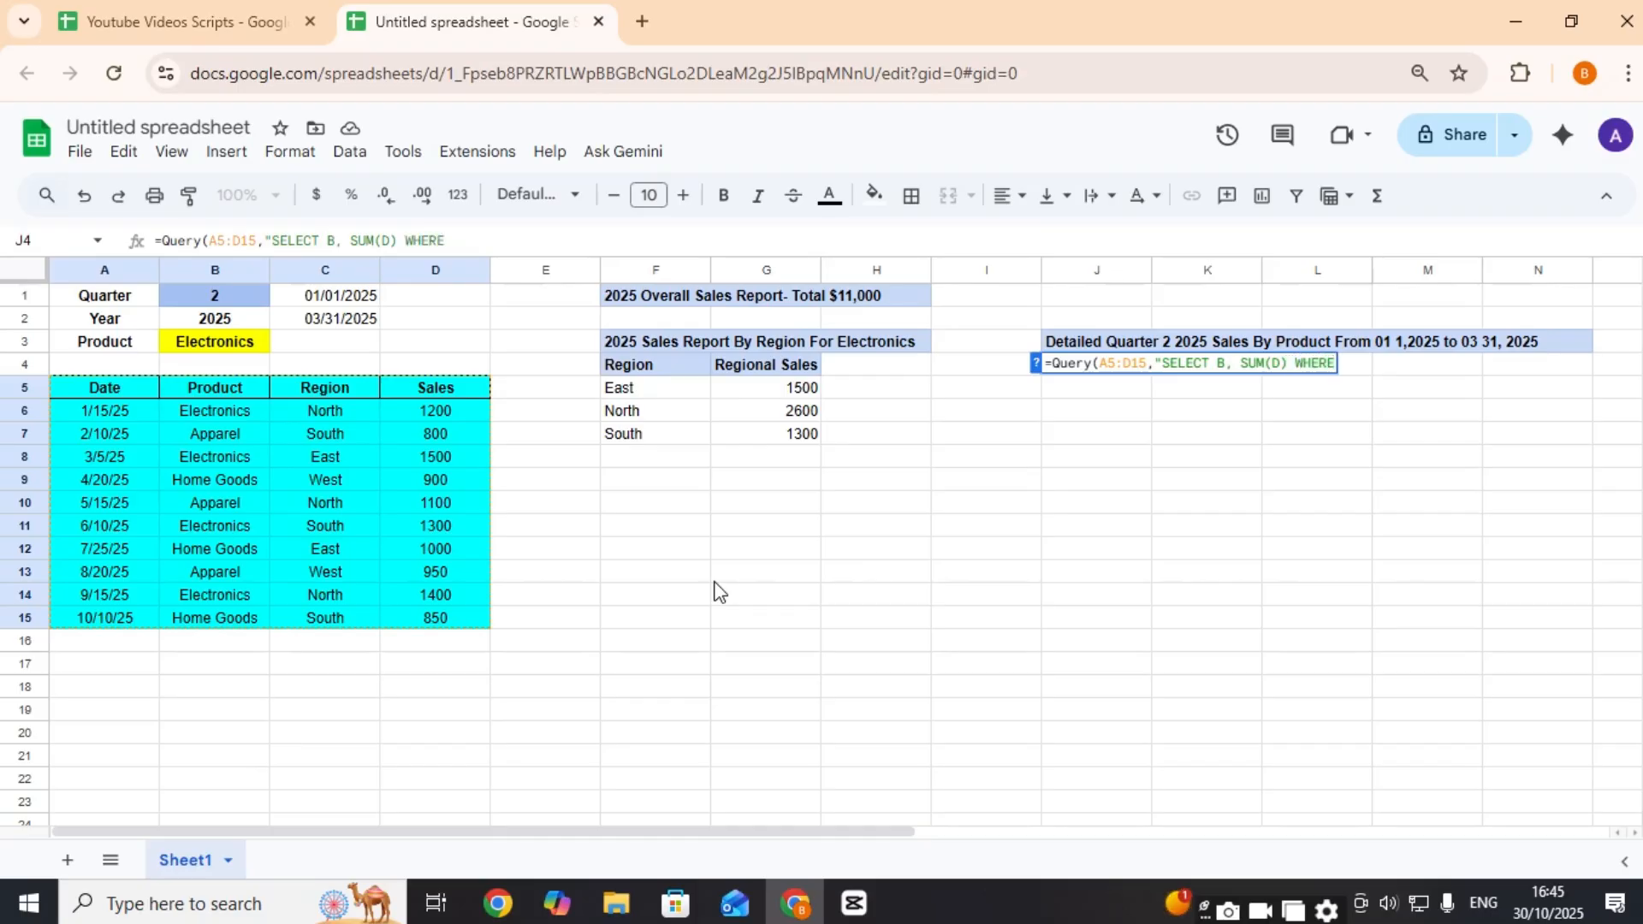
{"action": "type", "text": "A>= date"}
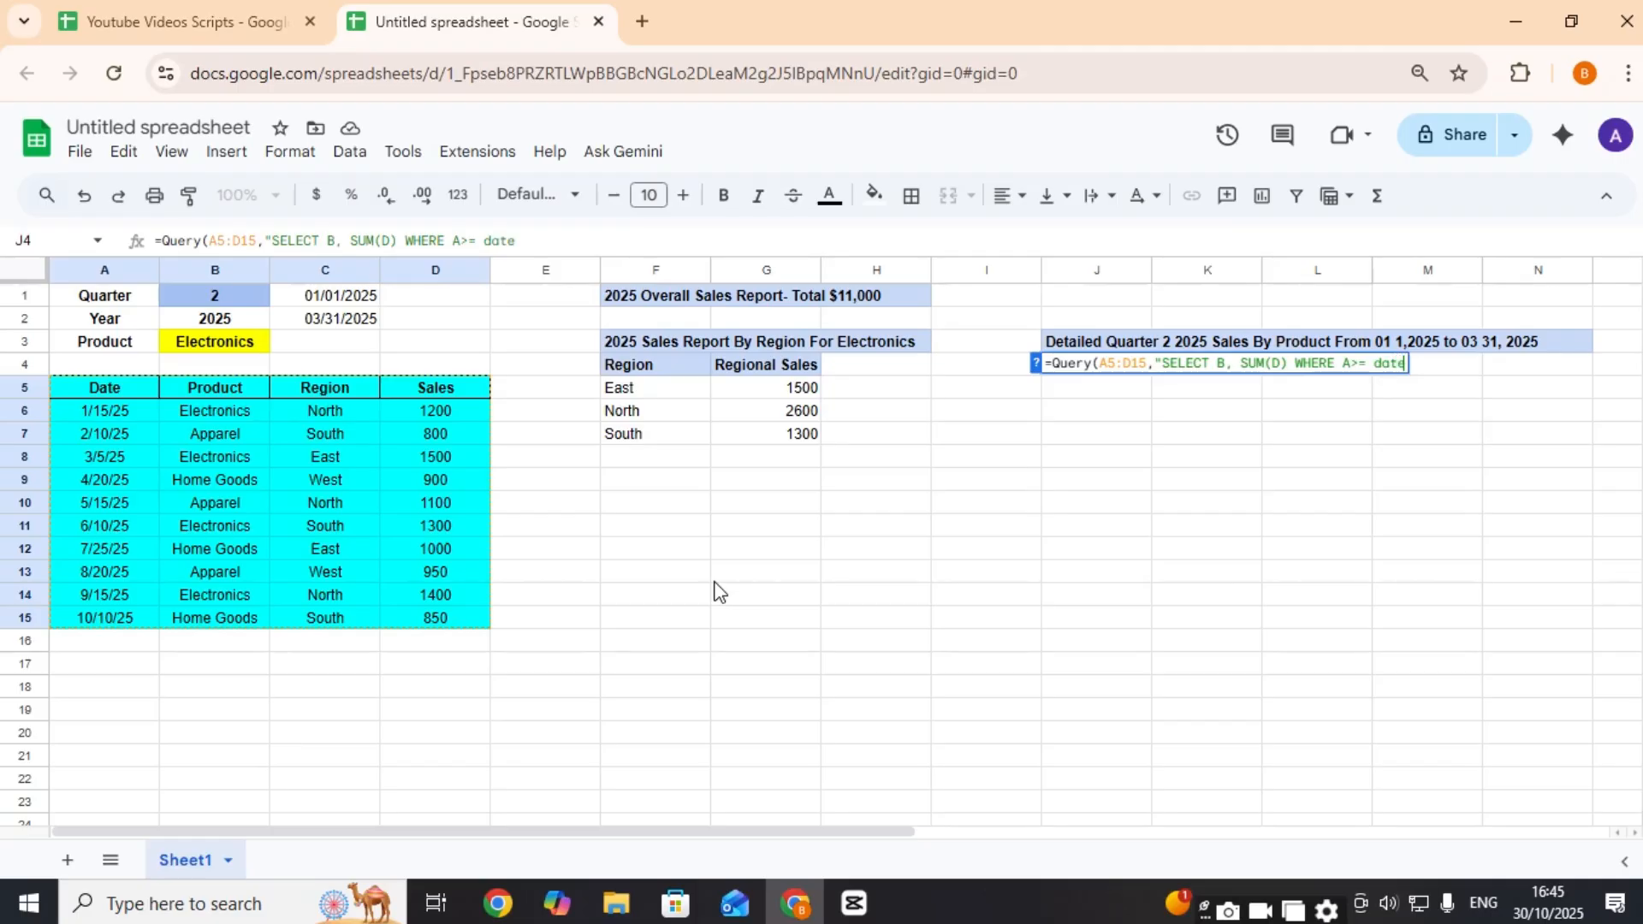
{"action": "type", "text": " '\""}
{"action": "type", "text": "&"}
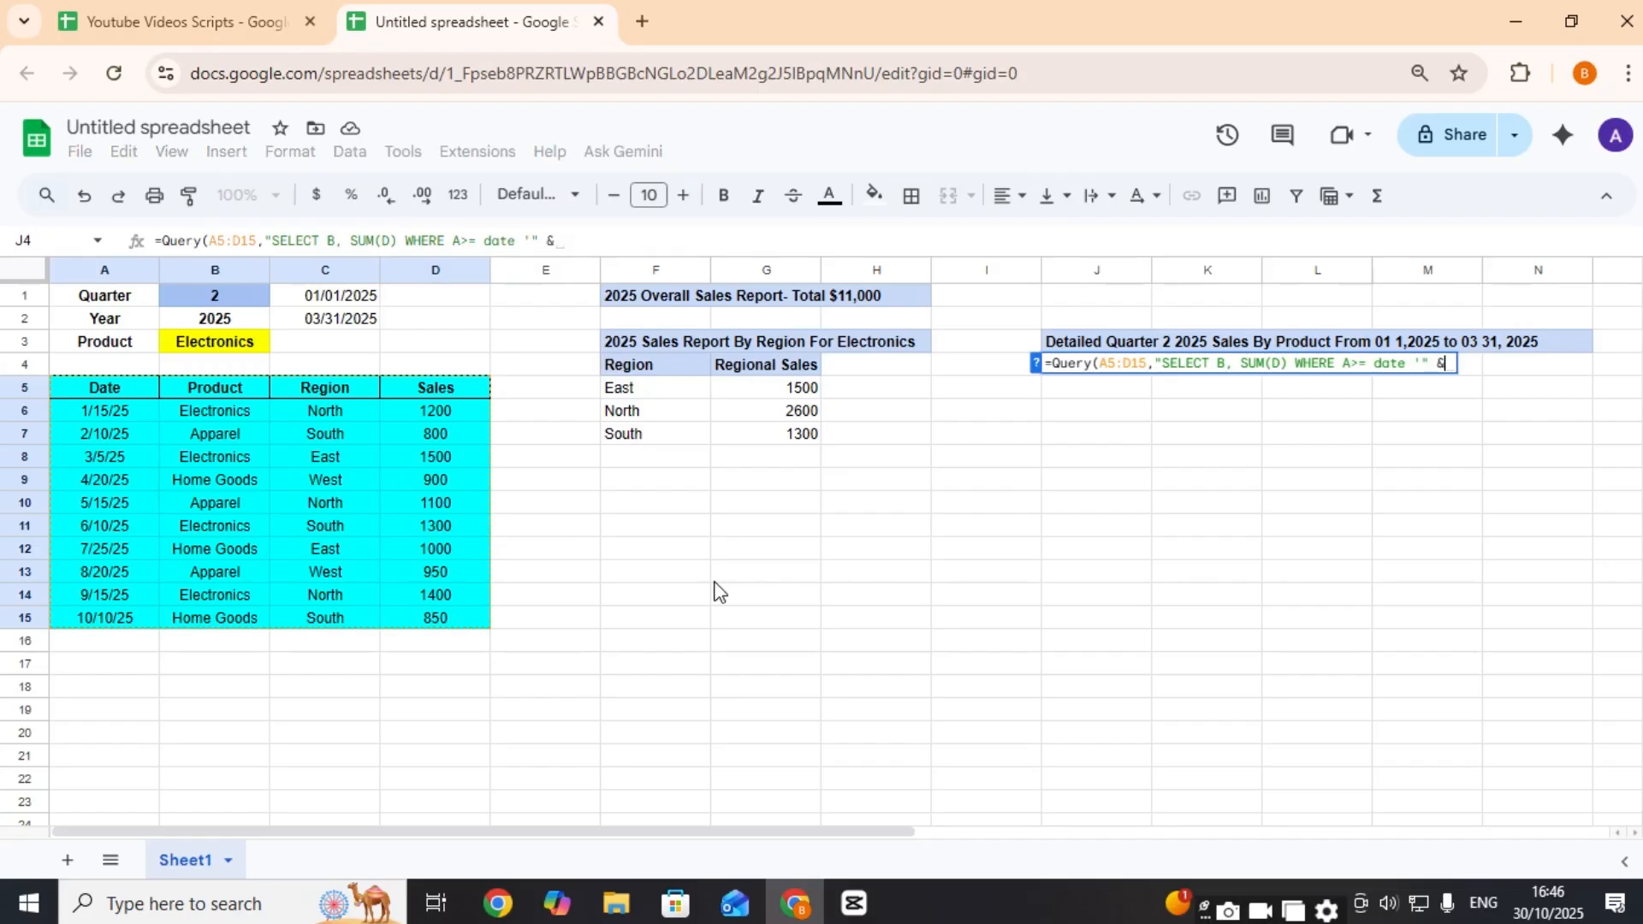
Step: Append the start date from C1 to the J4 query as Text(C1, "YYYY-MM-DD"), followed by a concatenation operator
{"action": "type", "text": " T"}
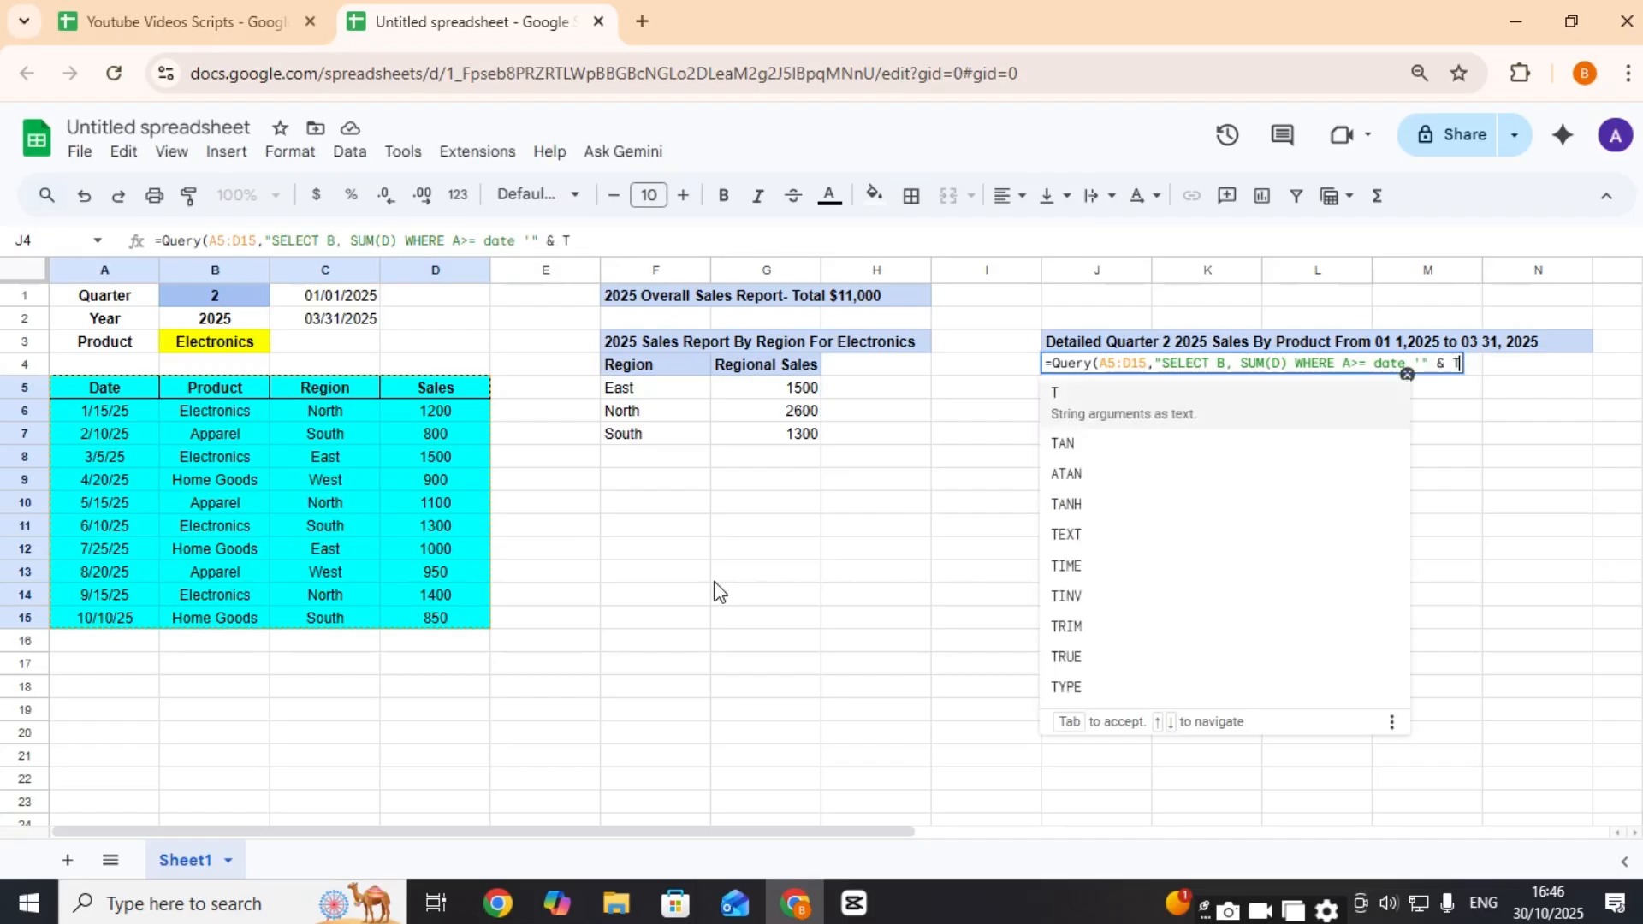
{"action": "type", "text": "ext"}
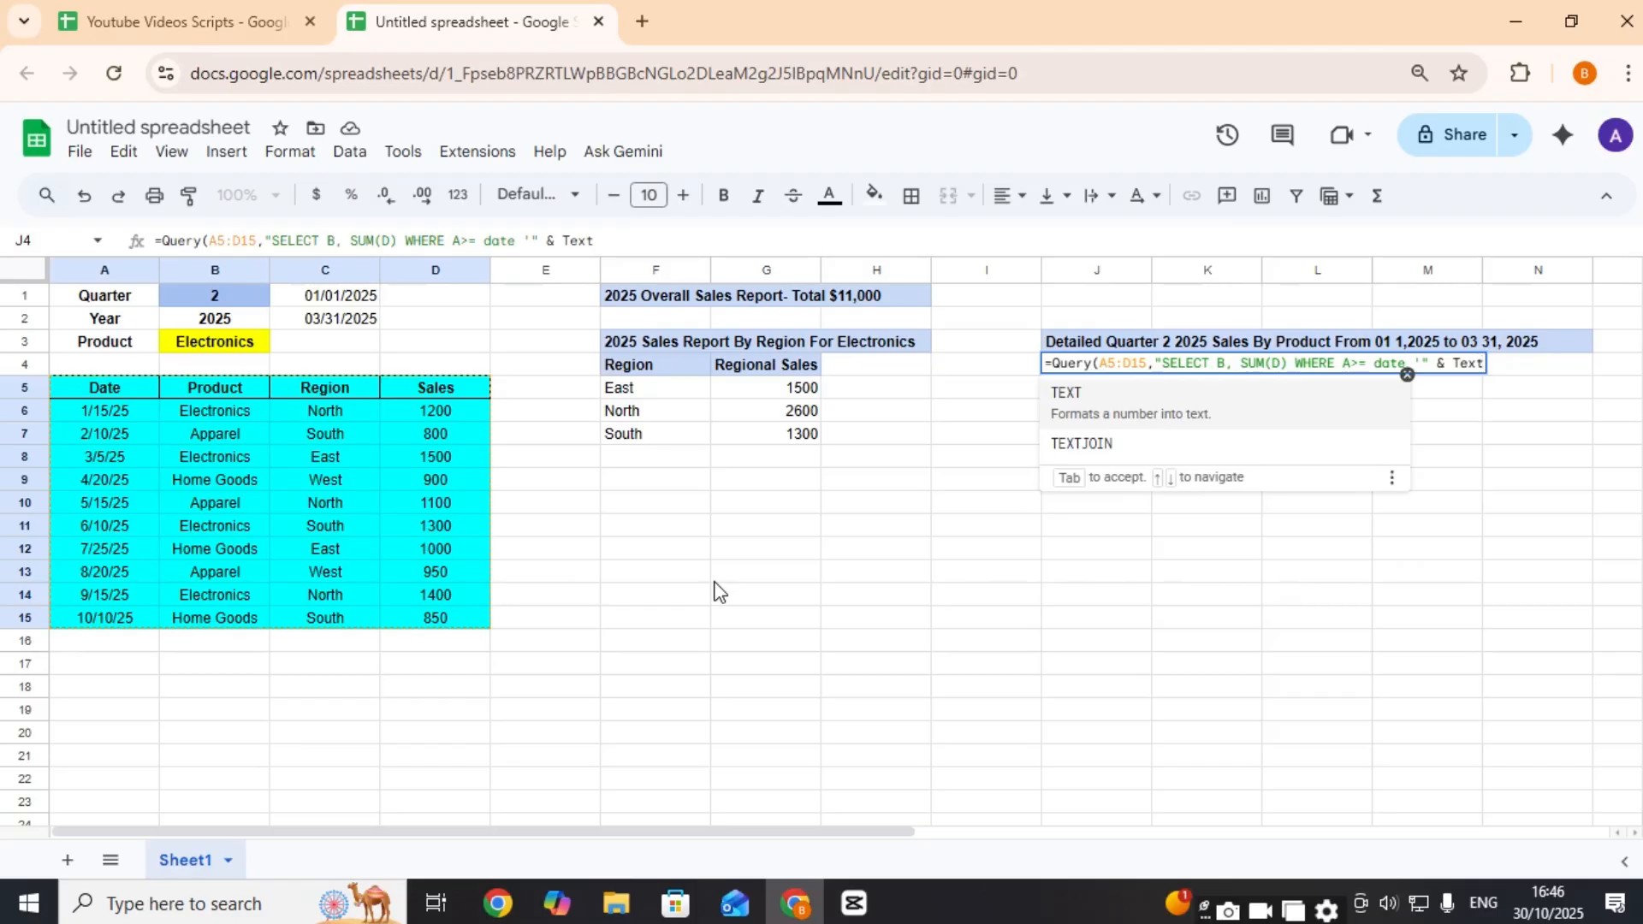
{"action": "type", "text": "("}
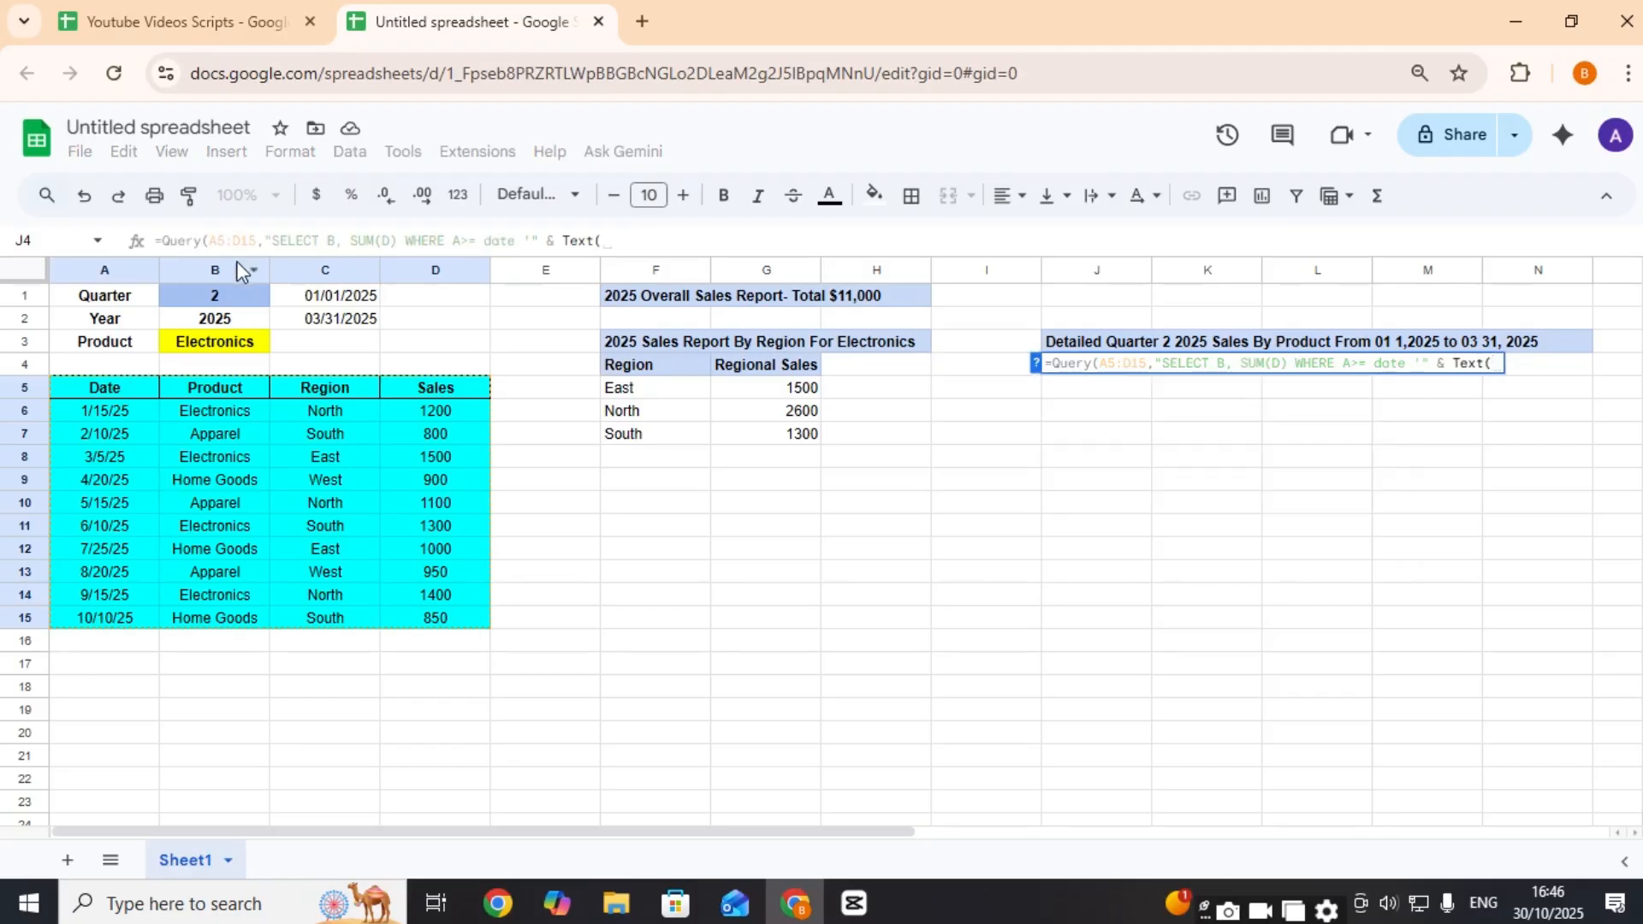
{"action": "left_click", "coordinate": [310, 301]}
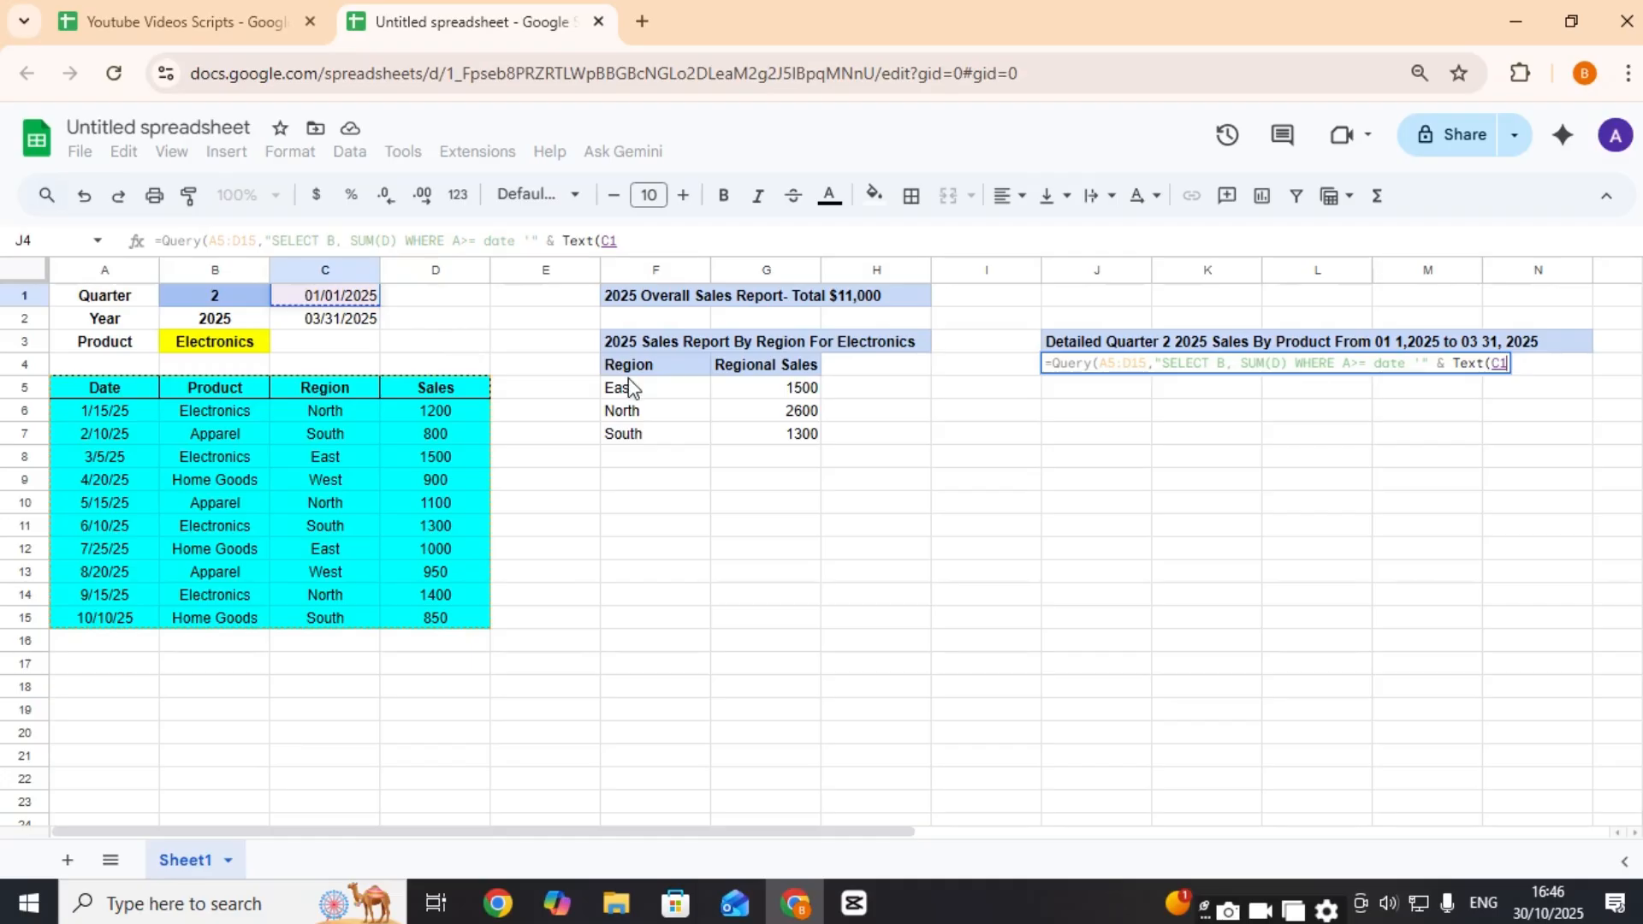
{"action": "type", "text": ", "}
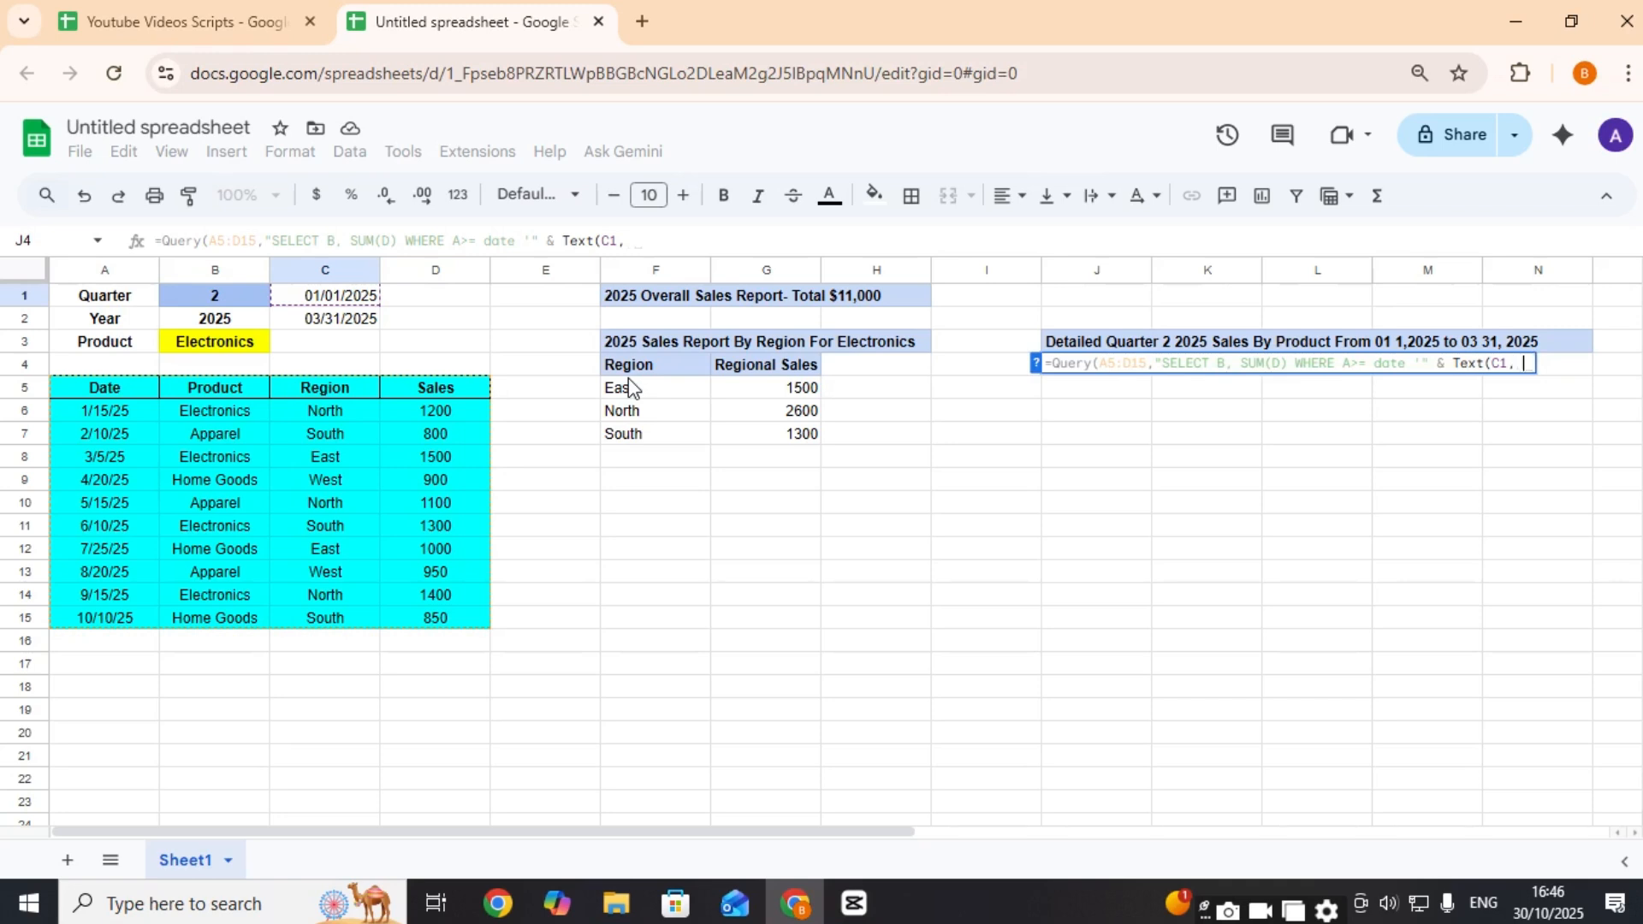
{"action": "type", "text": "\""}
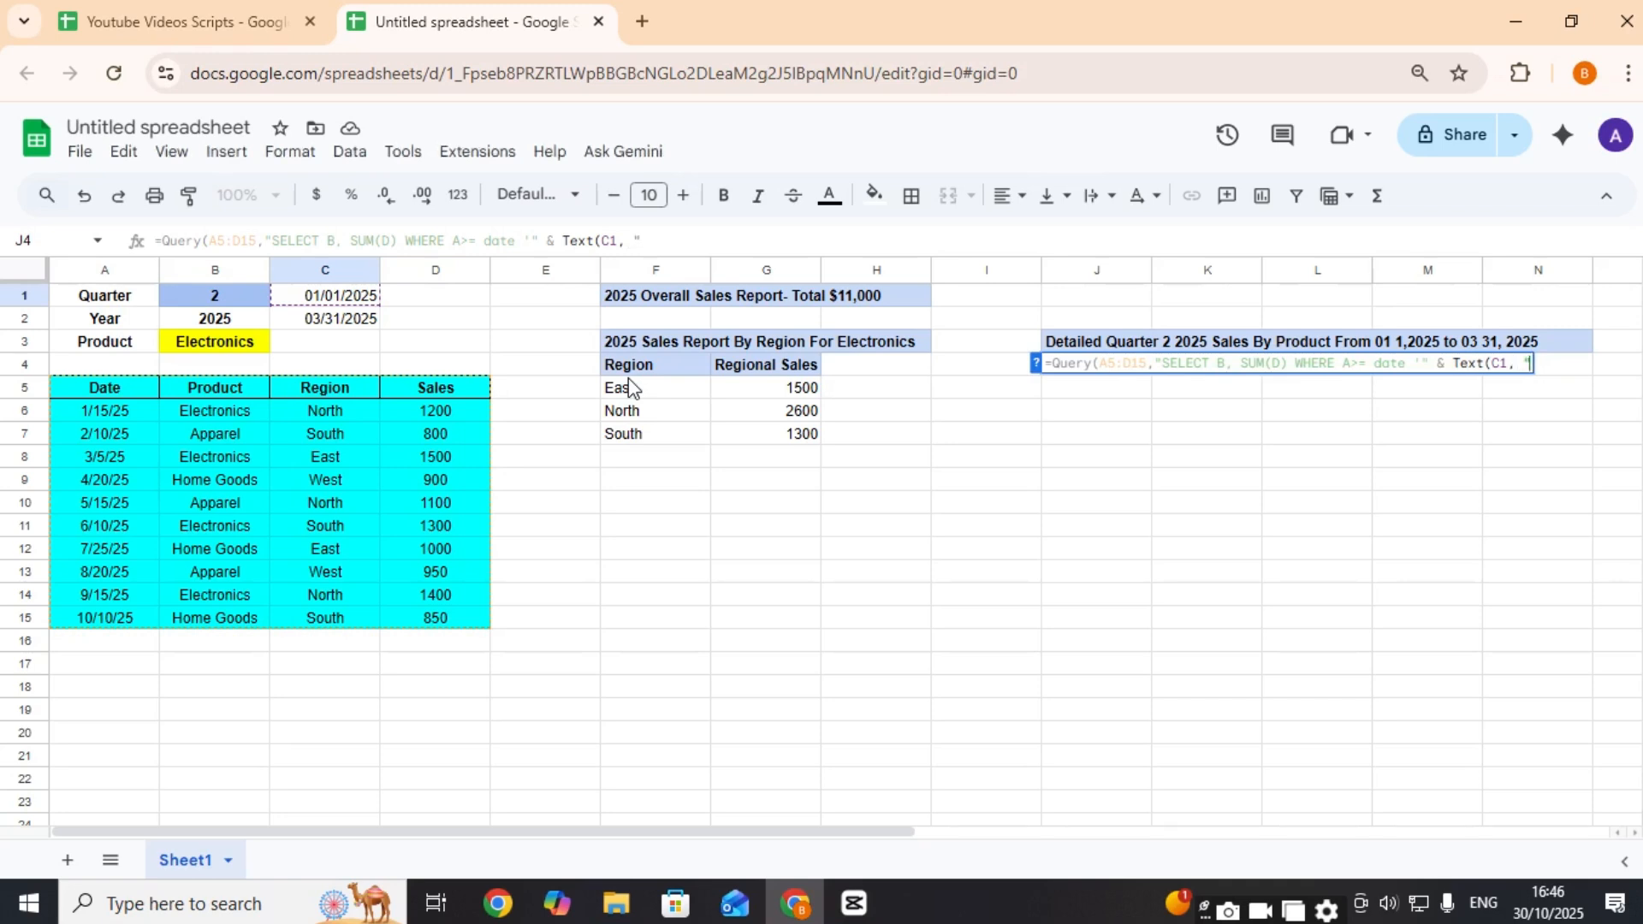
{"action": "type", "text": "YYYY-"}
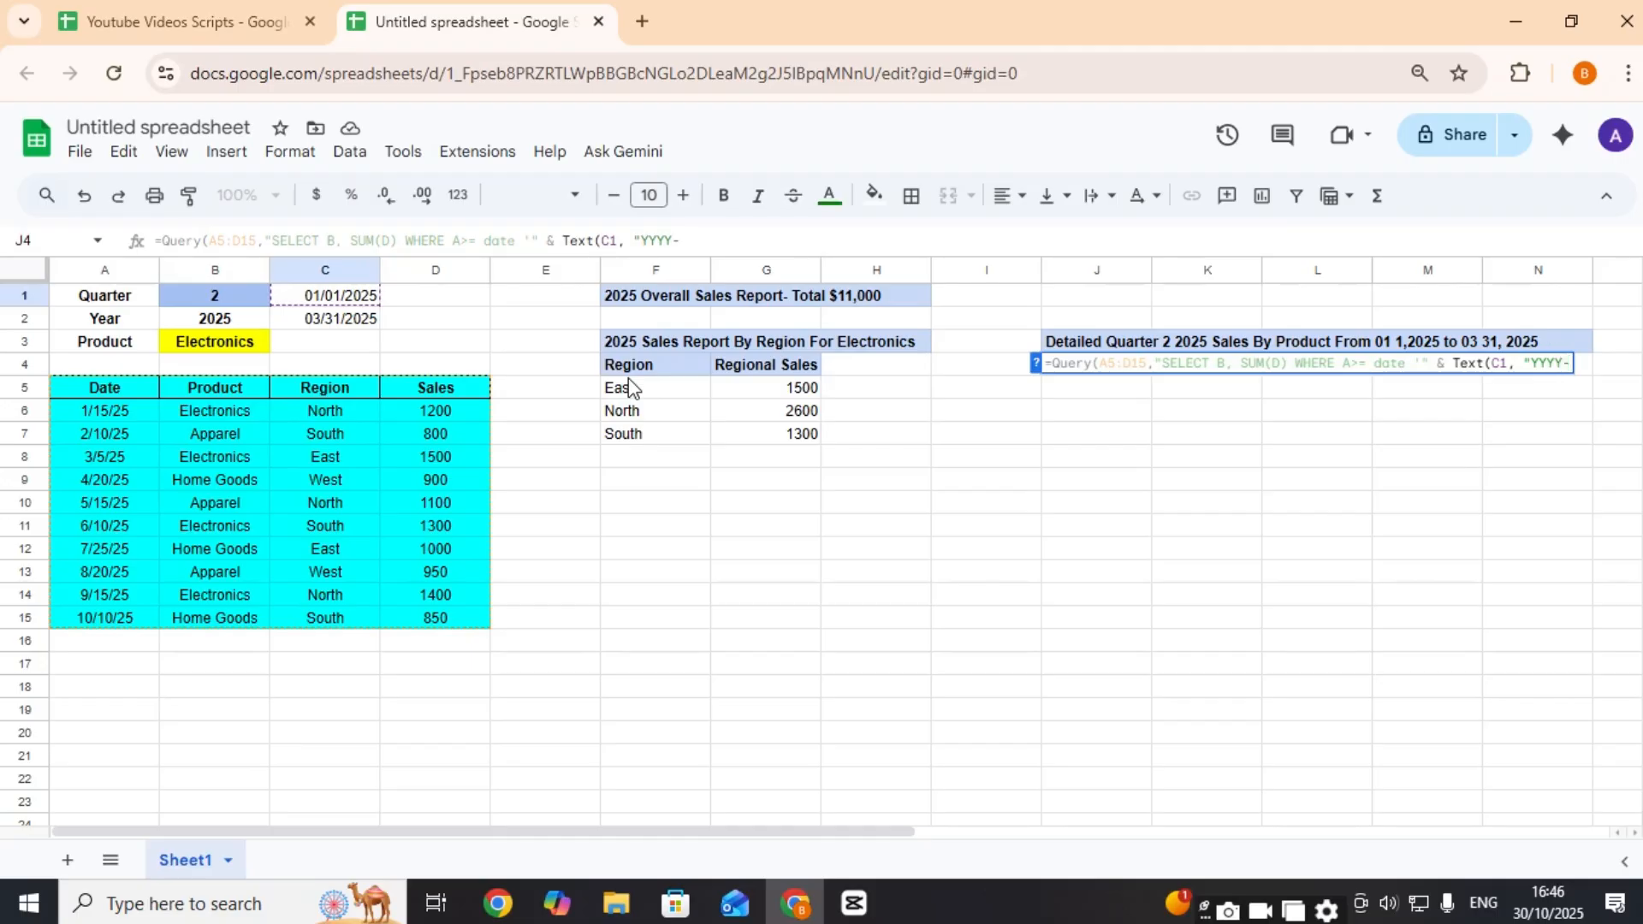
{"action": "type", "text": "MM-DD\""}
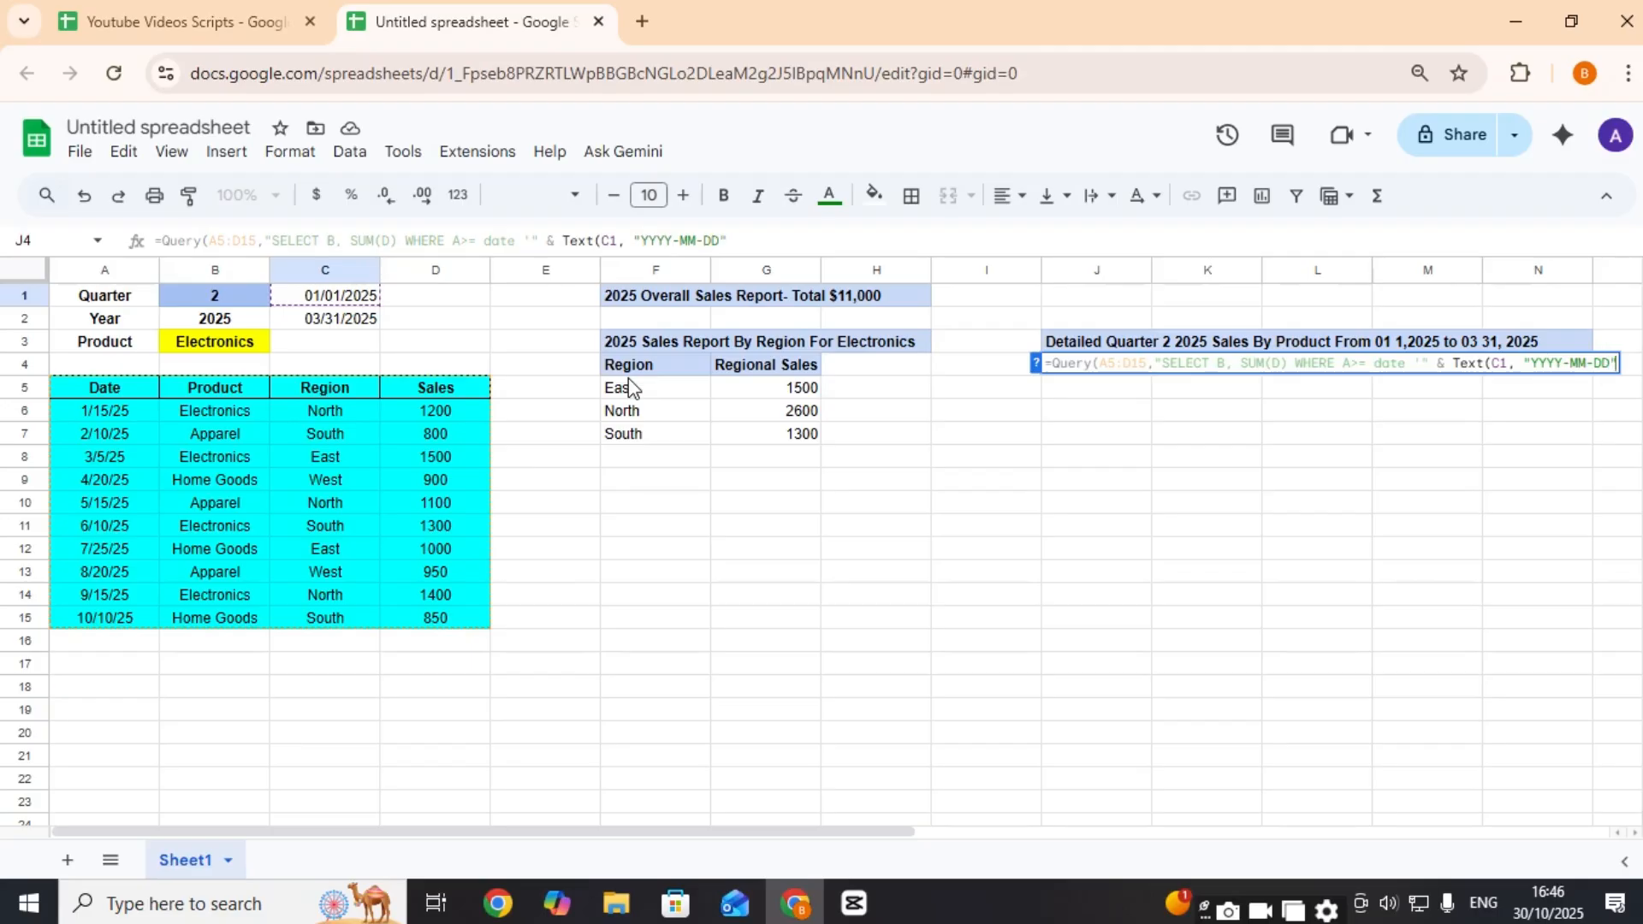
{"action": "type", "text": ")"}
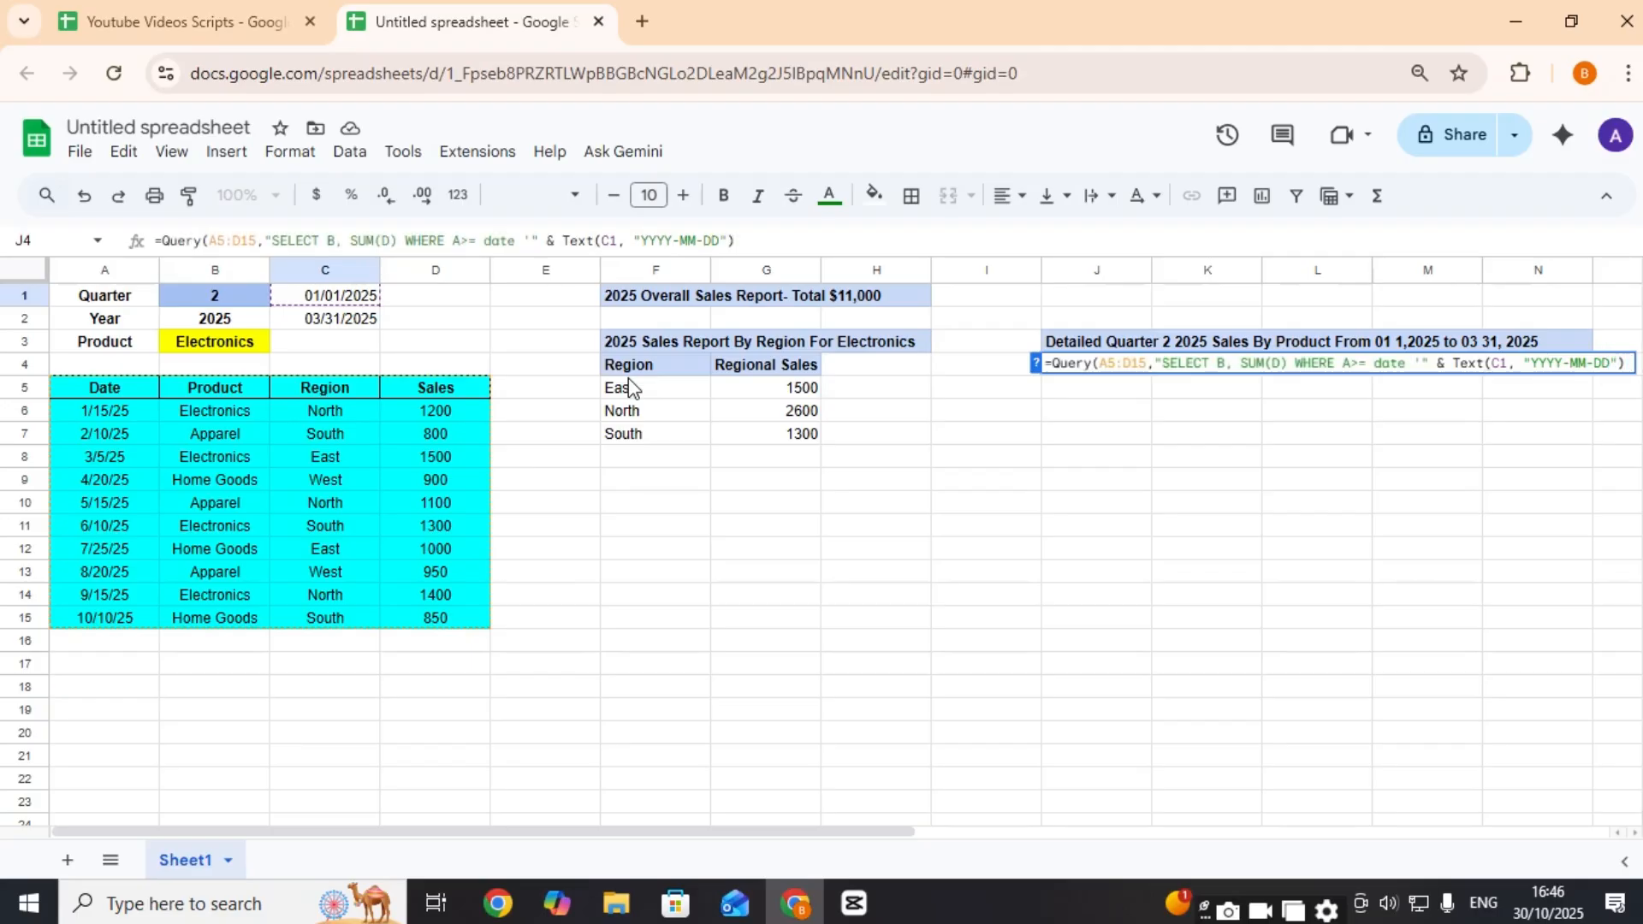
{"action": "type", "text": " & "}
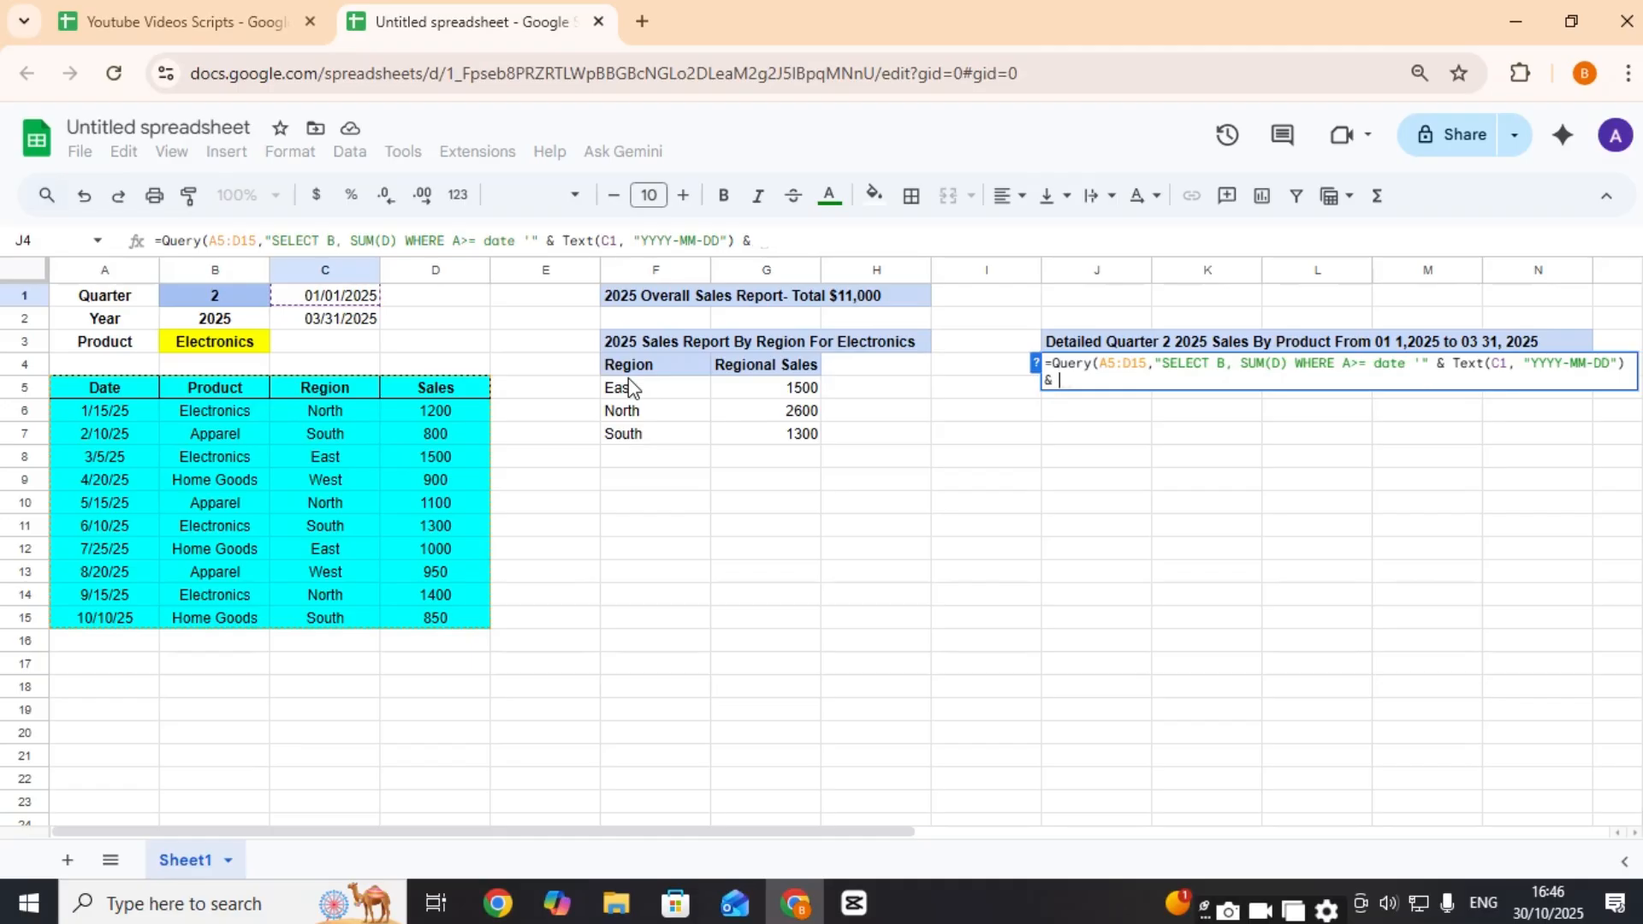
Step: Add the upper date bound to the J4 query with AND A <= date and Text(C2, "YYYY-MM-DD")
{"action": "type", "text": "\" "}
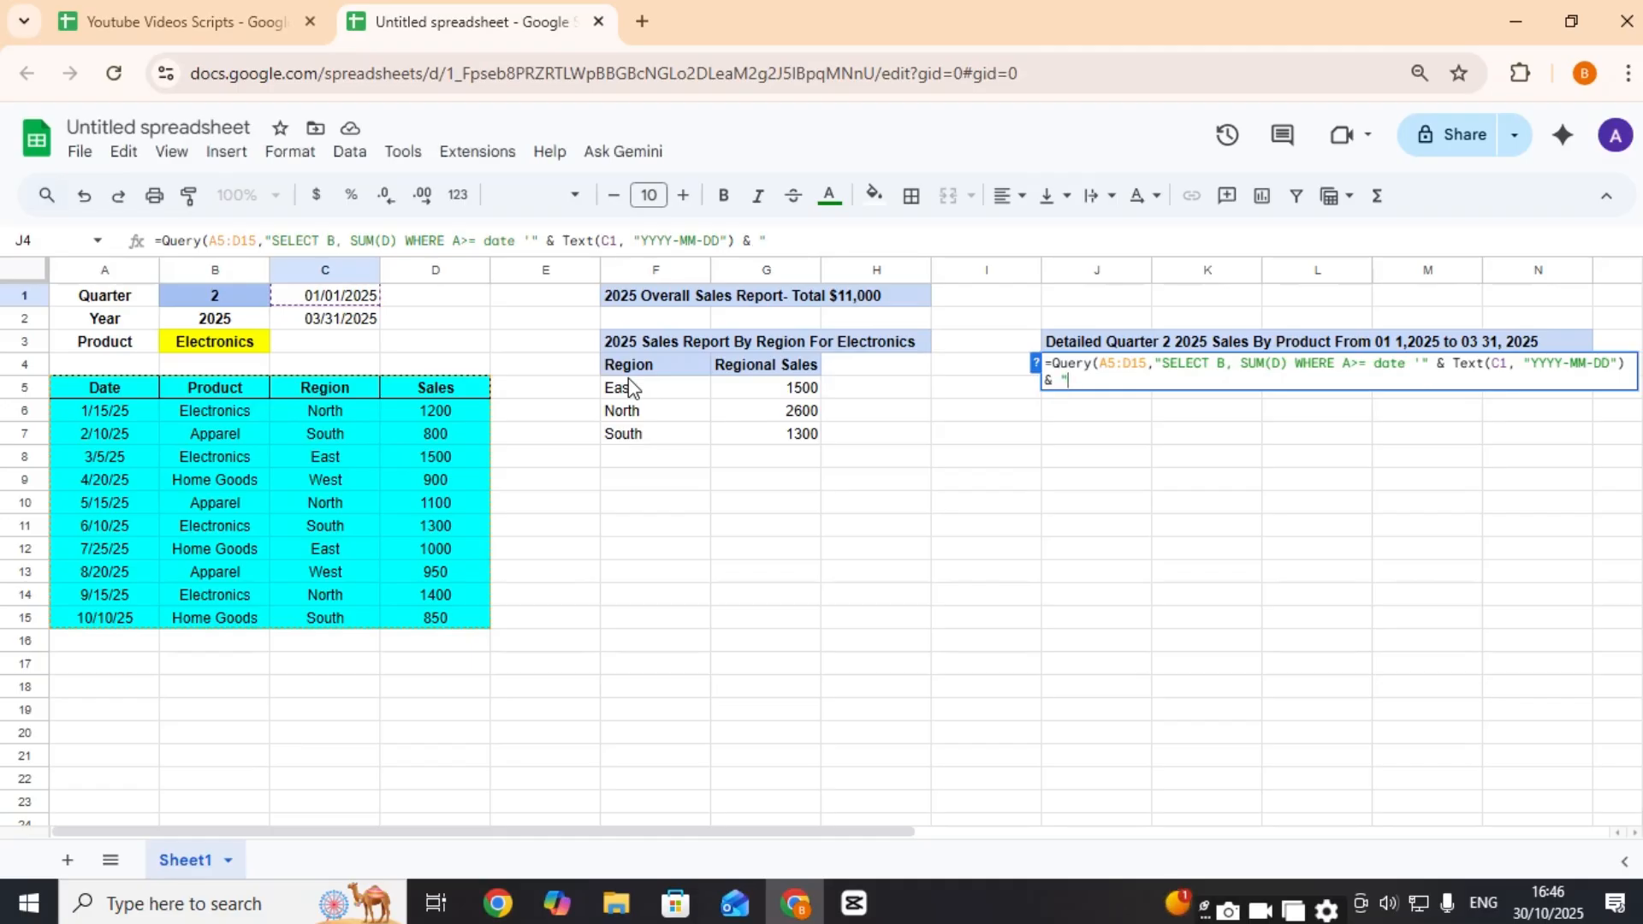
{"action": "type", "text": "' AND A <= date "}
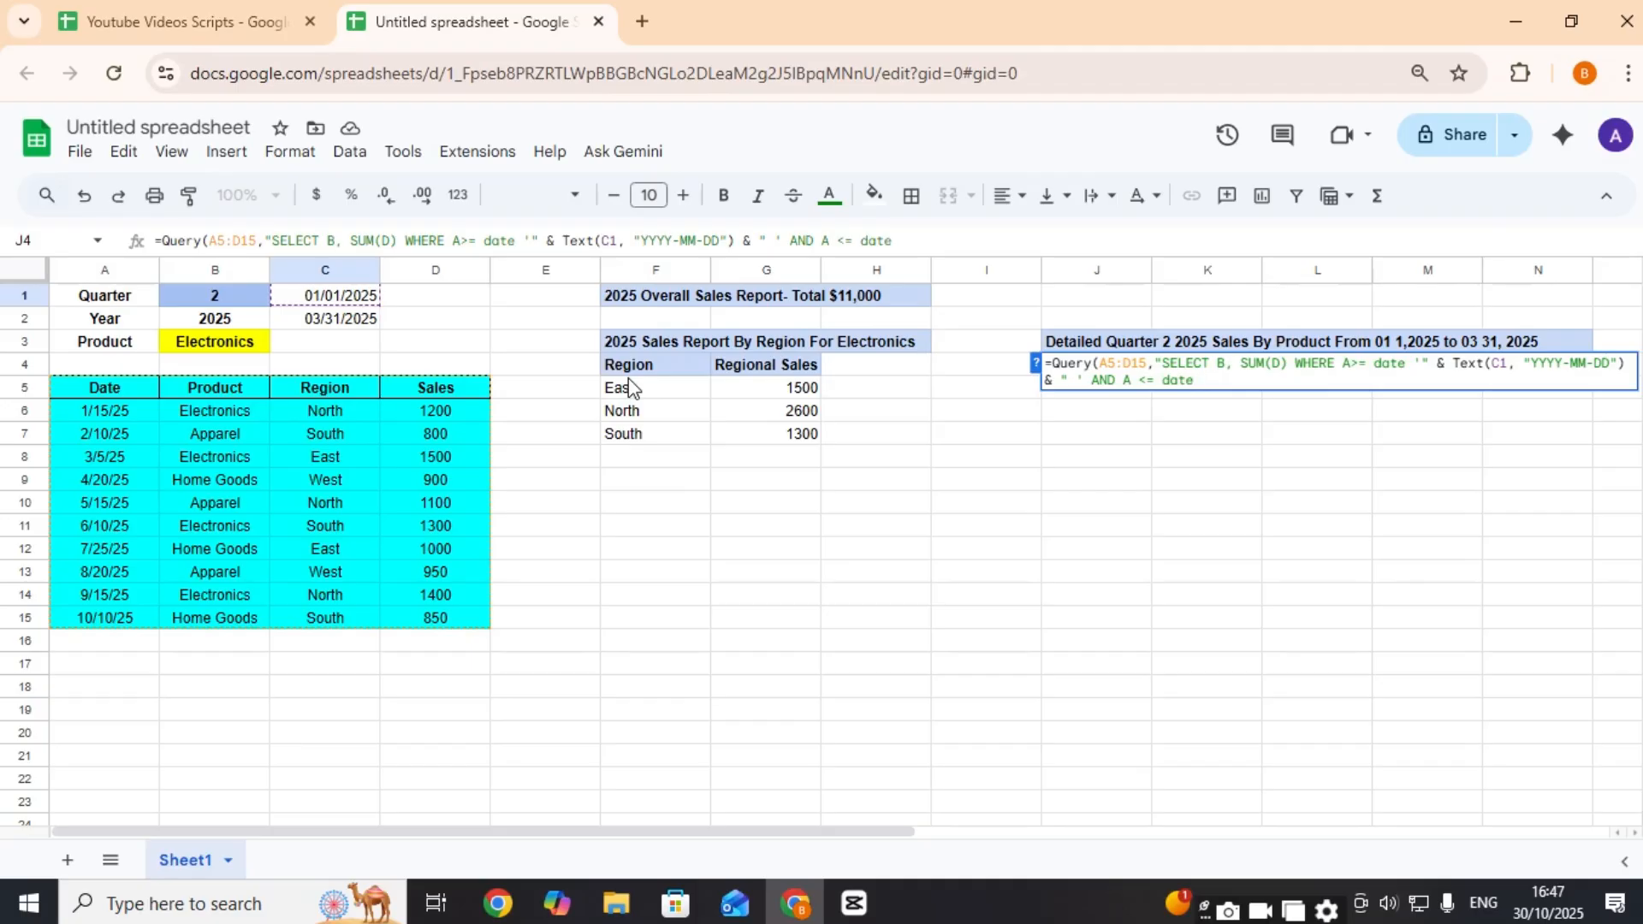
{"action": "type", "text": "'\""}
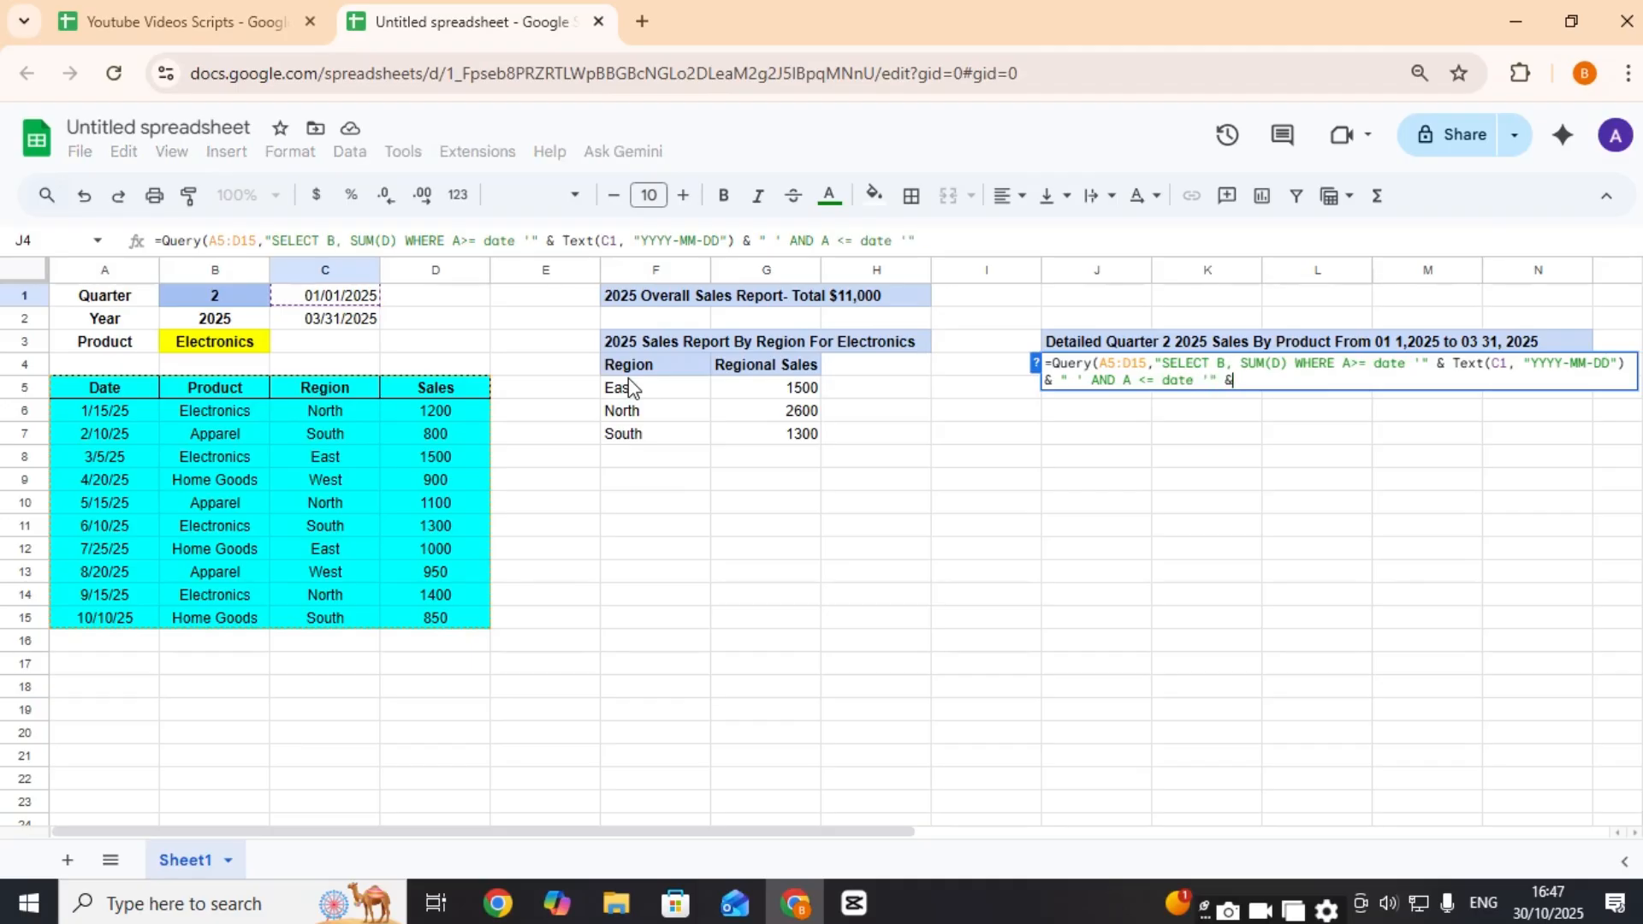
{"action": "type", "text": " & Text"}
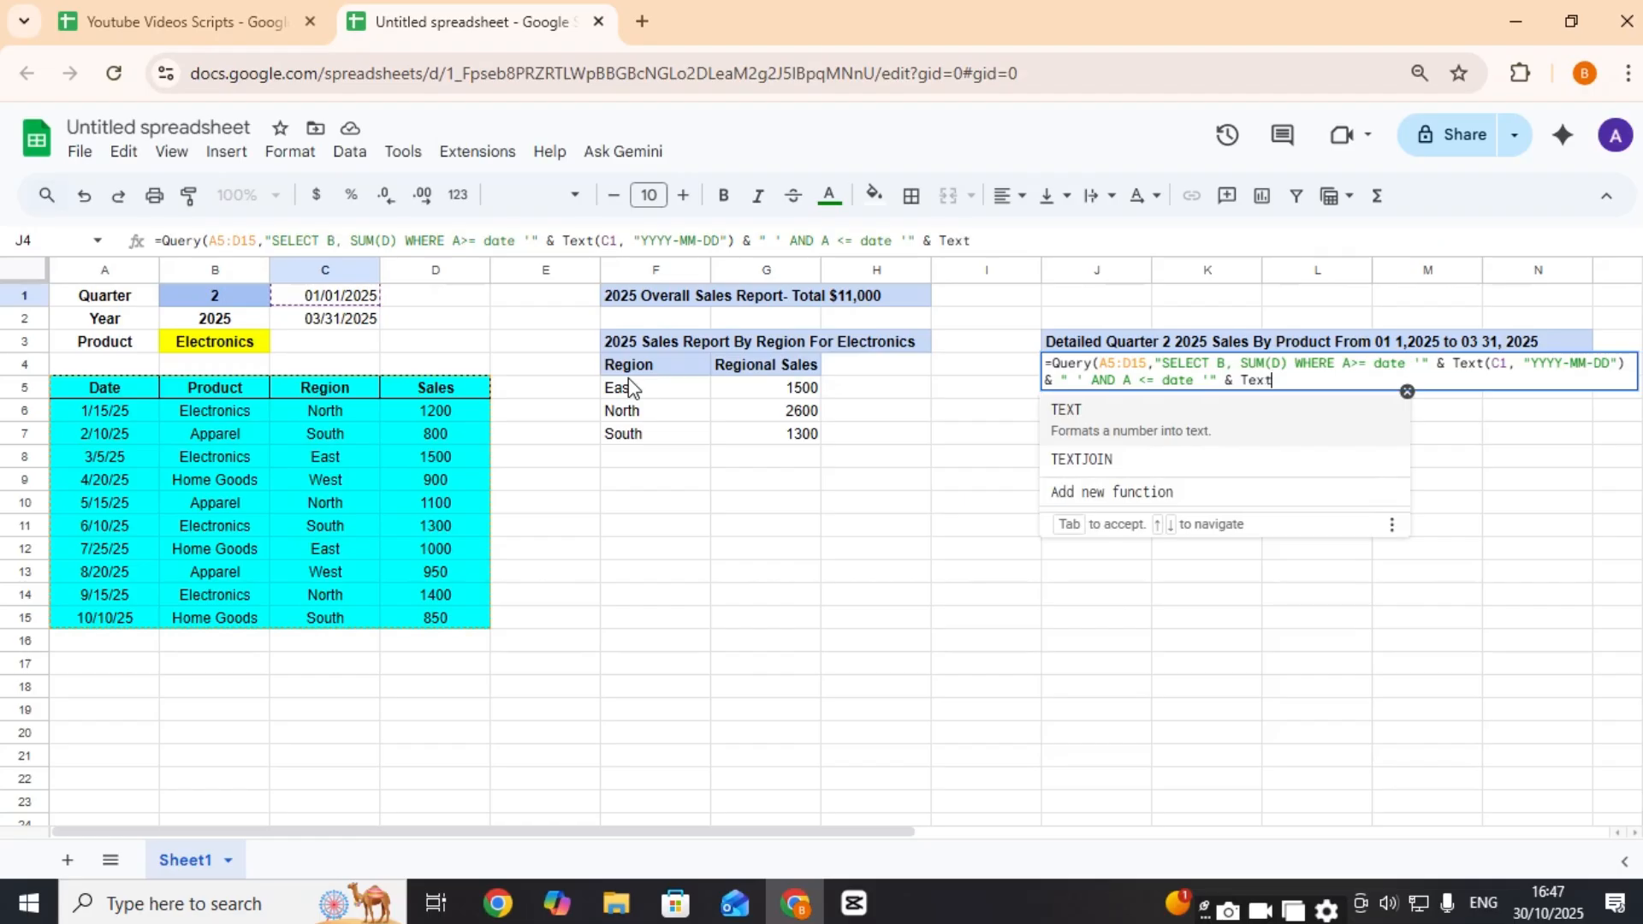
{"action": "type", "text": "("}
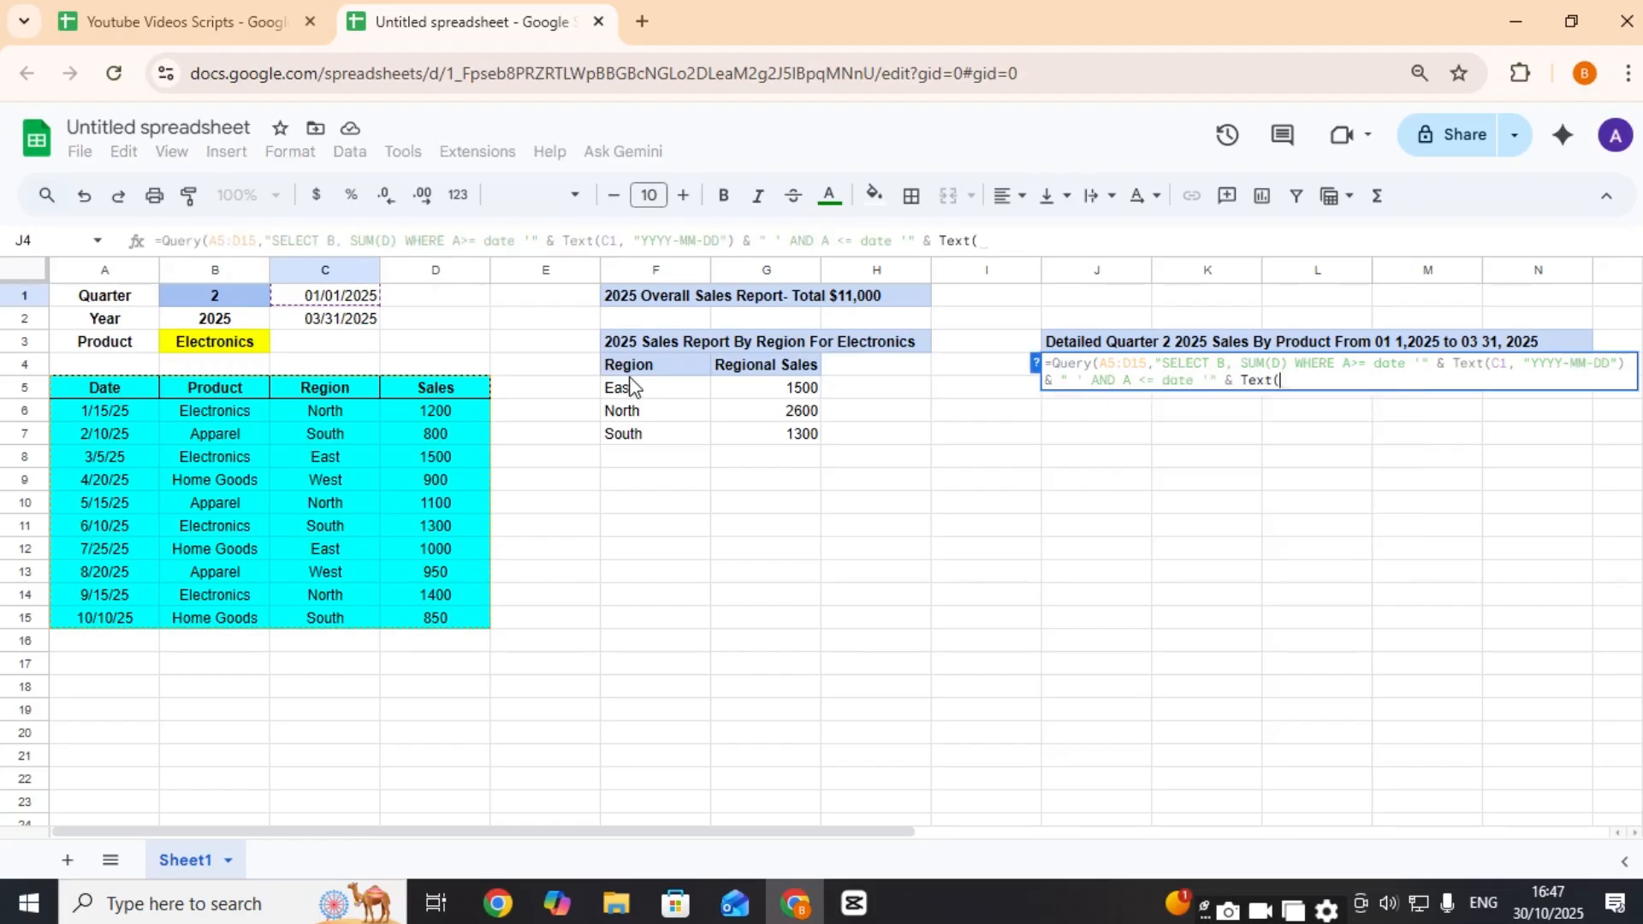
{"action": "left_click", "coordinate": [352, 324]}
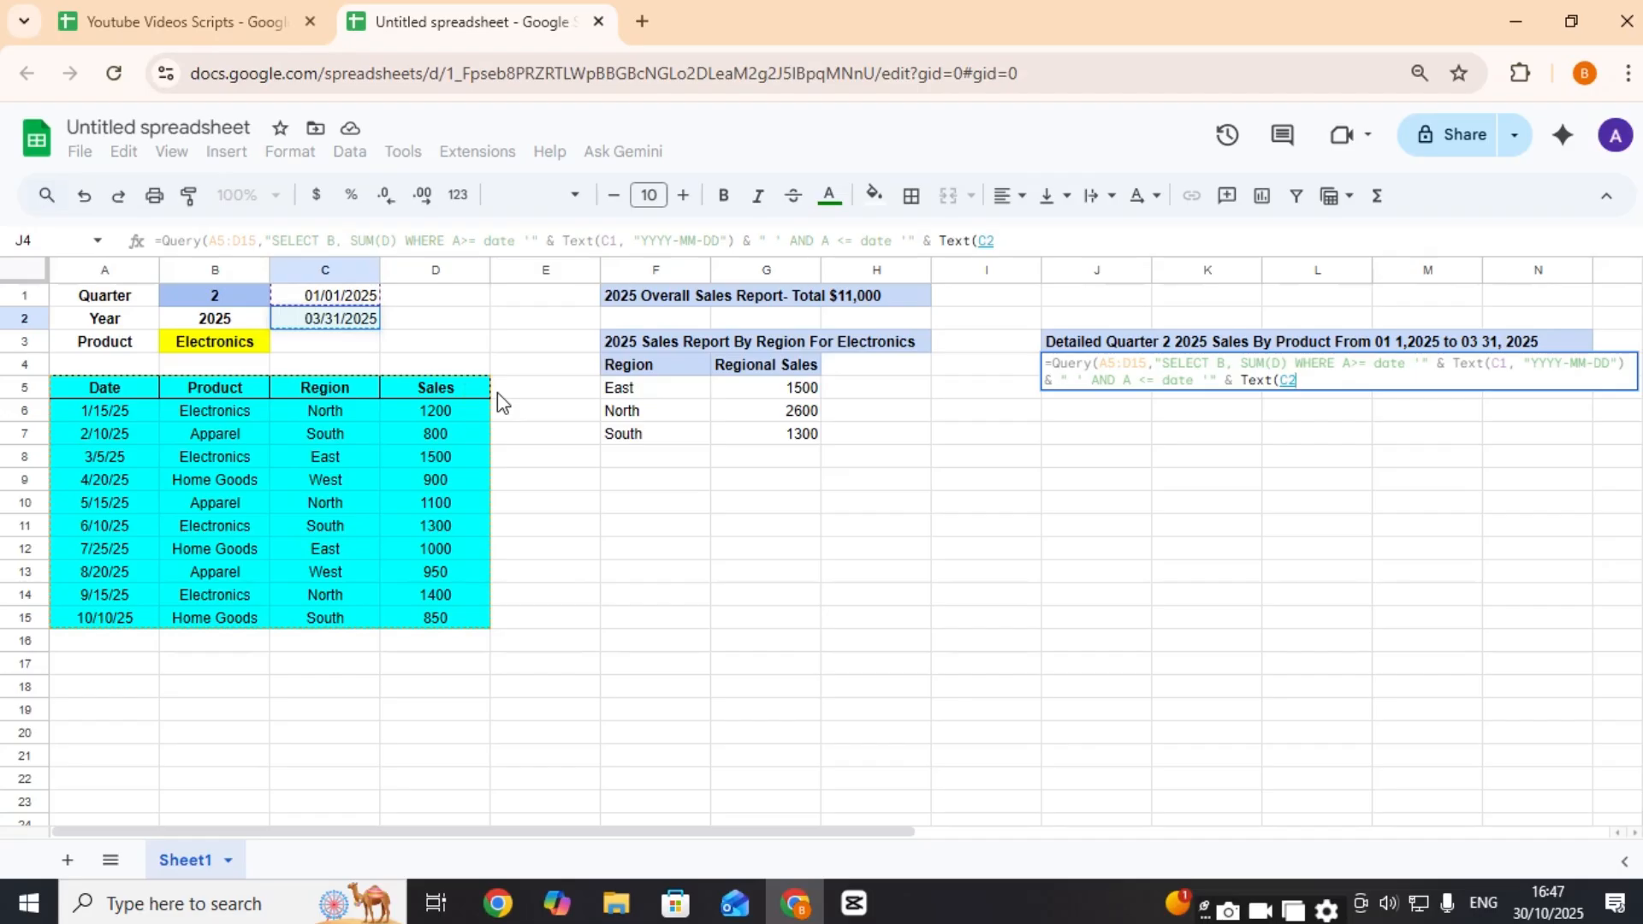
{"action": "type", "text": ", \"Y"}
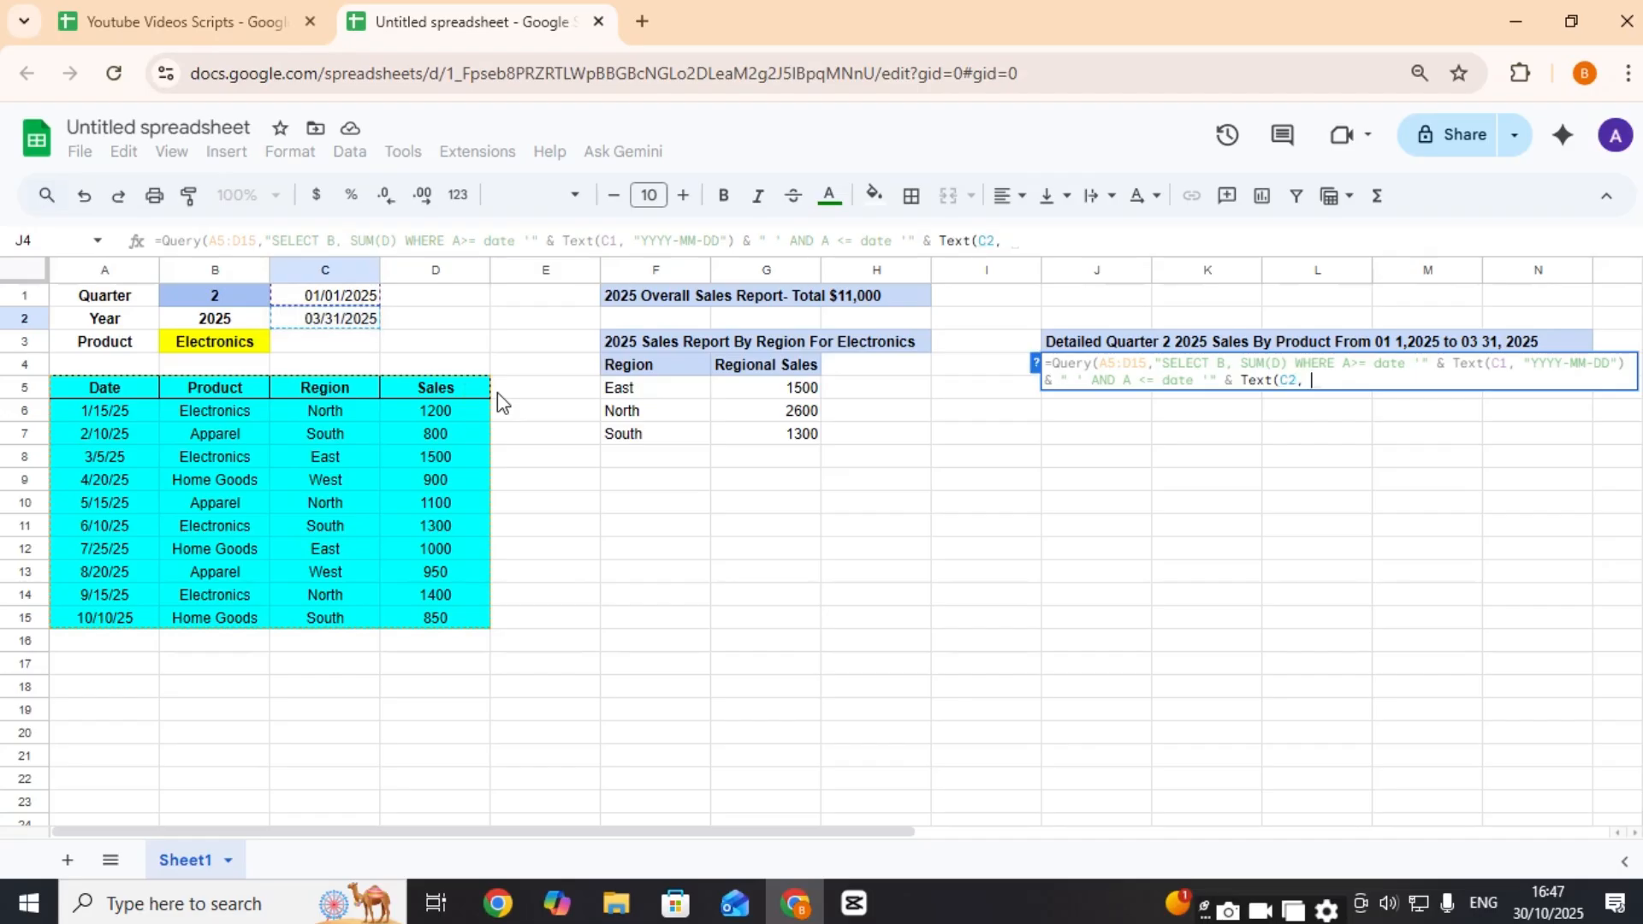
{"action": "type", "text": "YYY"}
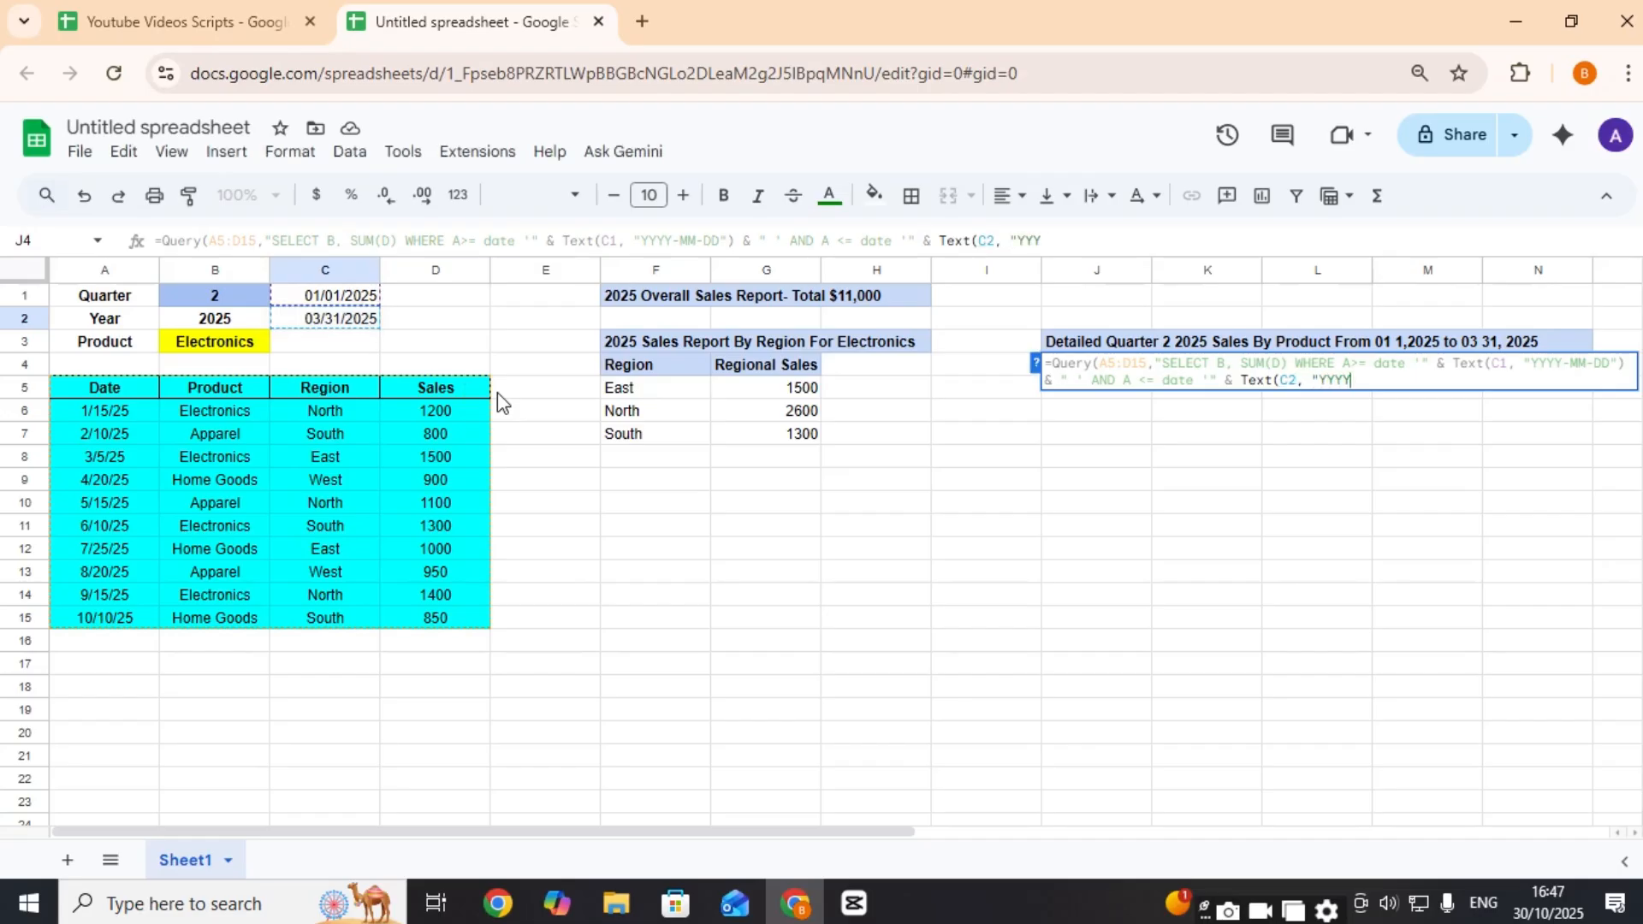
{"action": "type", "text": "-MM-DD\")"}
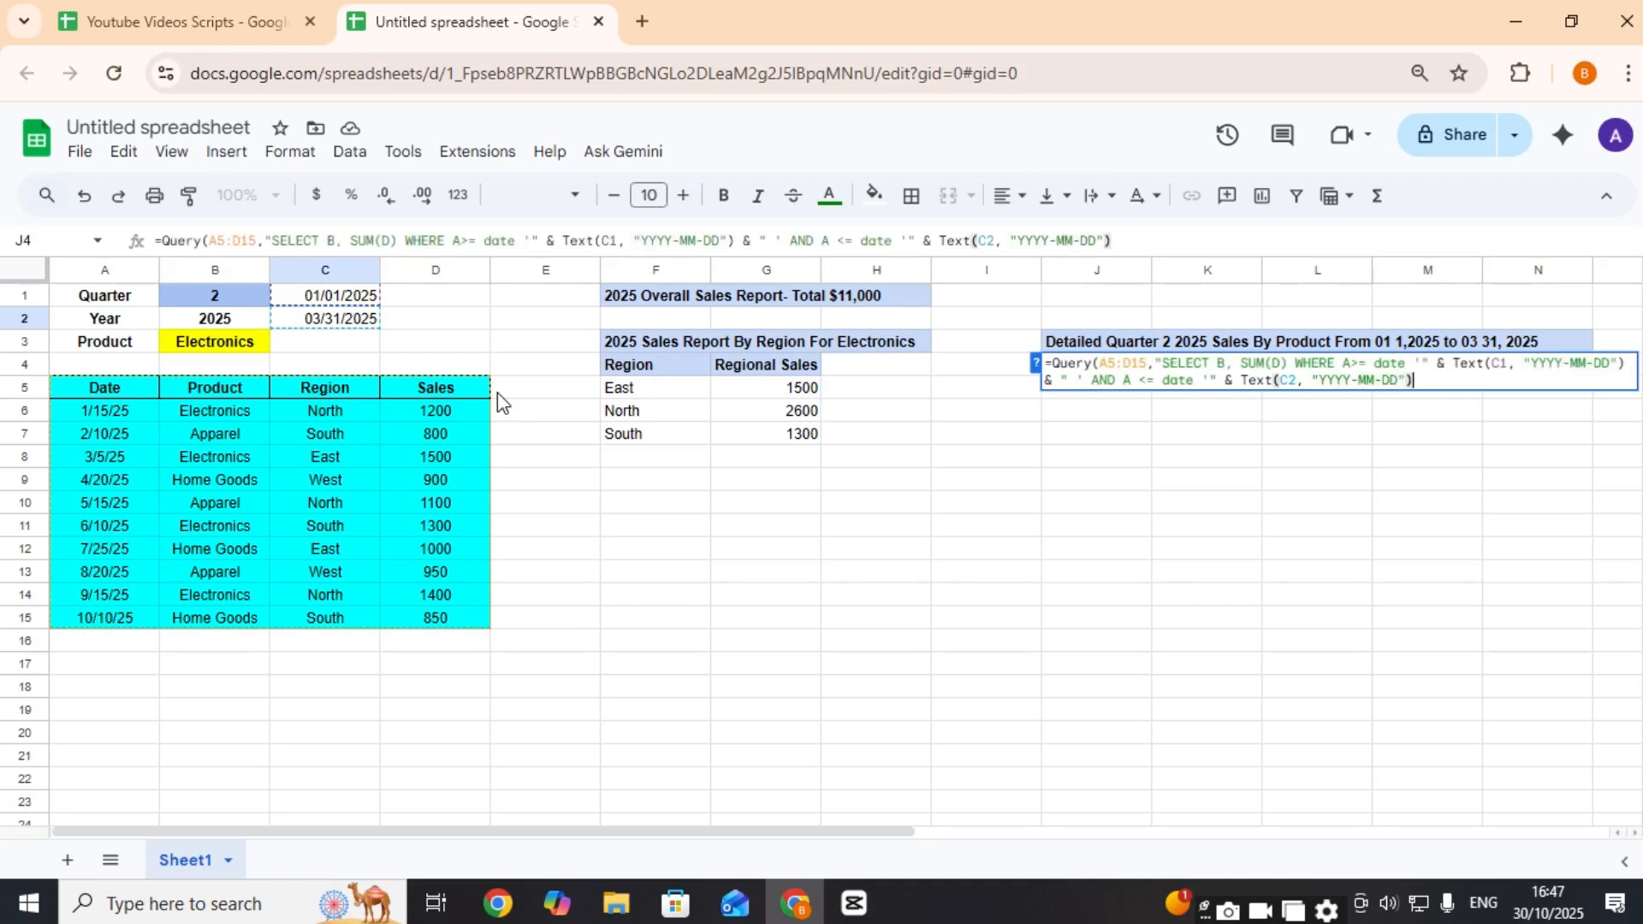
Step: Close the quoted end date in the J4 query and add GROUP BY B
{"action": "type", "text": " &"}
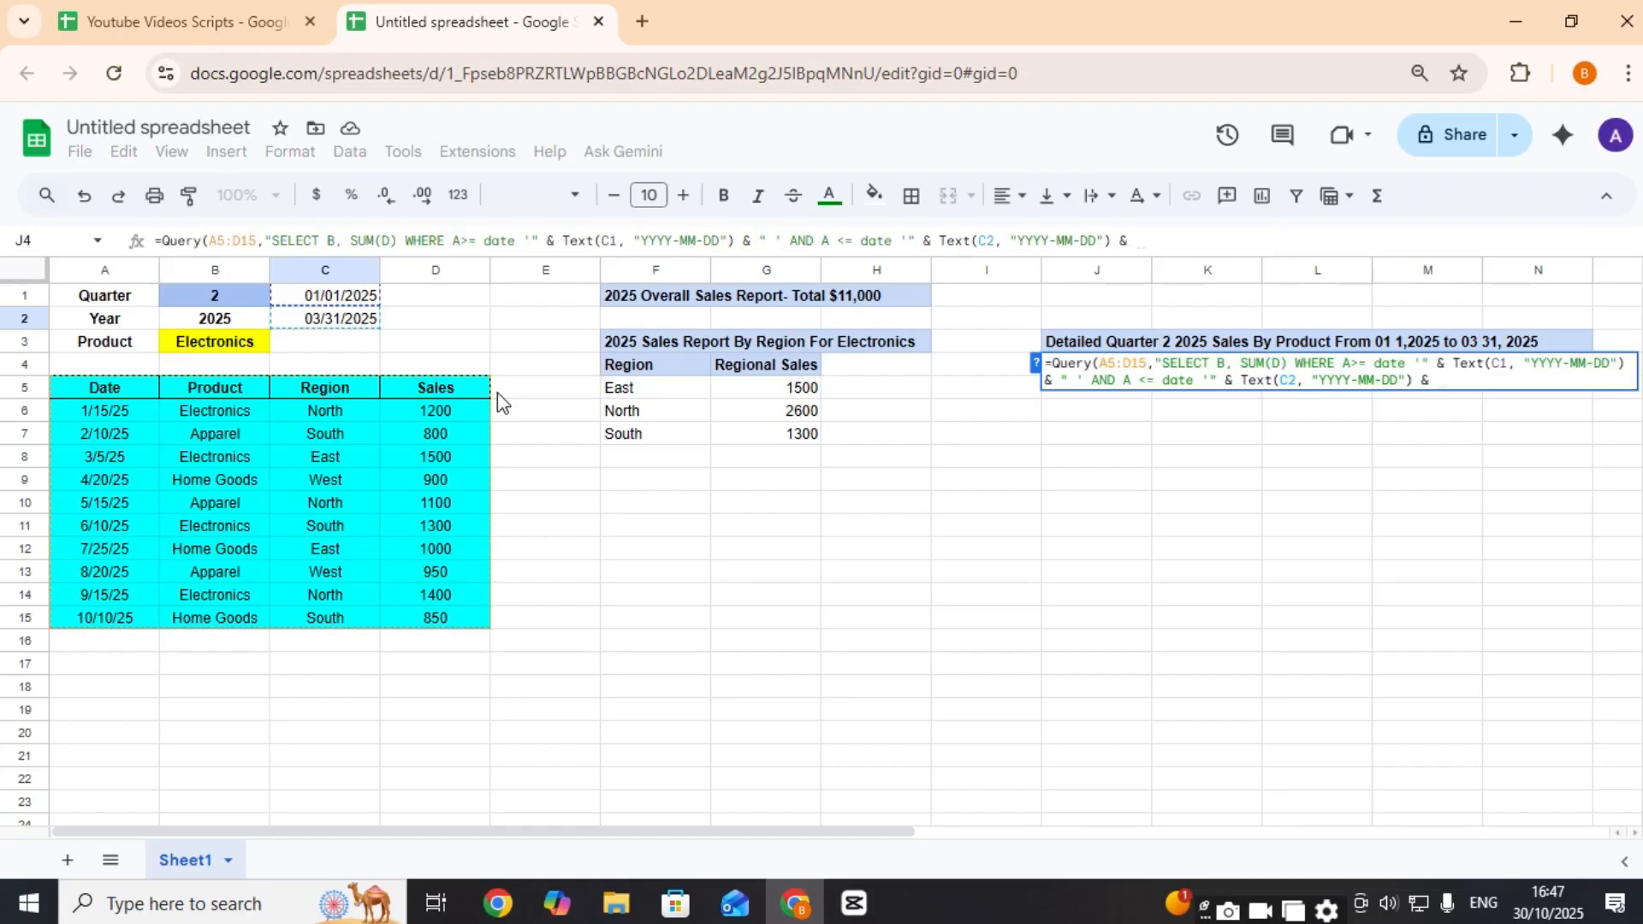
{"action": "type", "text": " \" ' "}
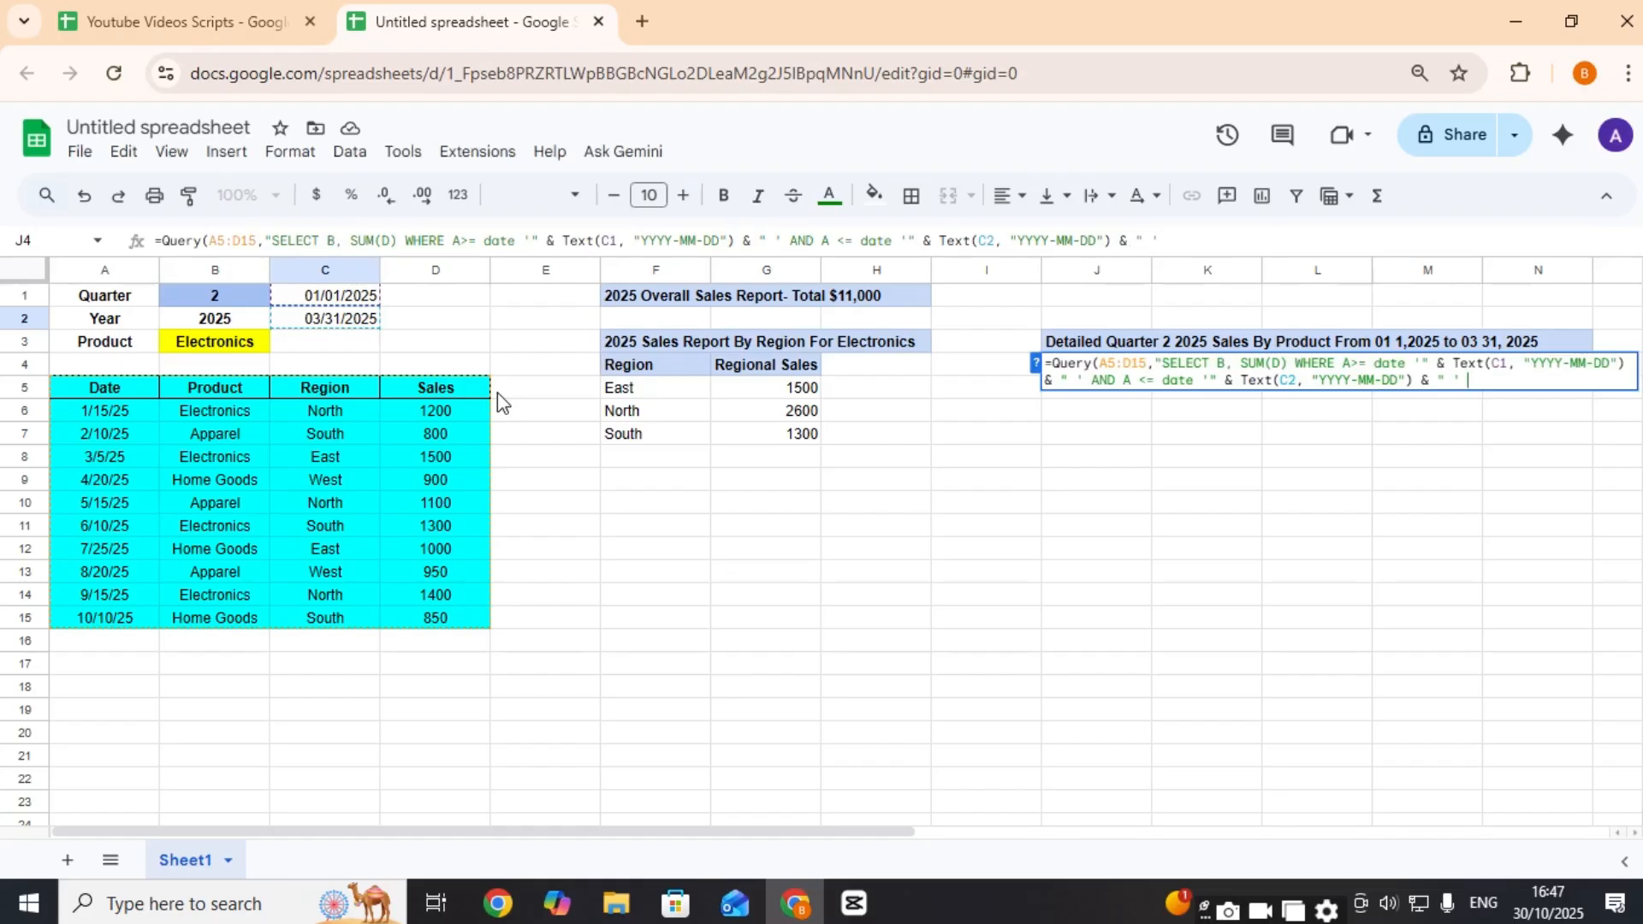
{"action": "type", "text": "GROUP BY B"}
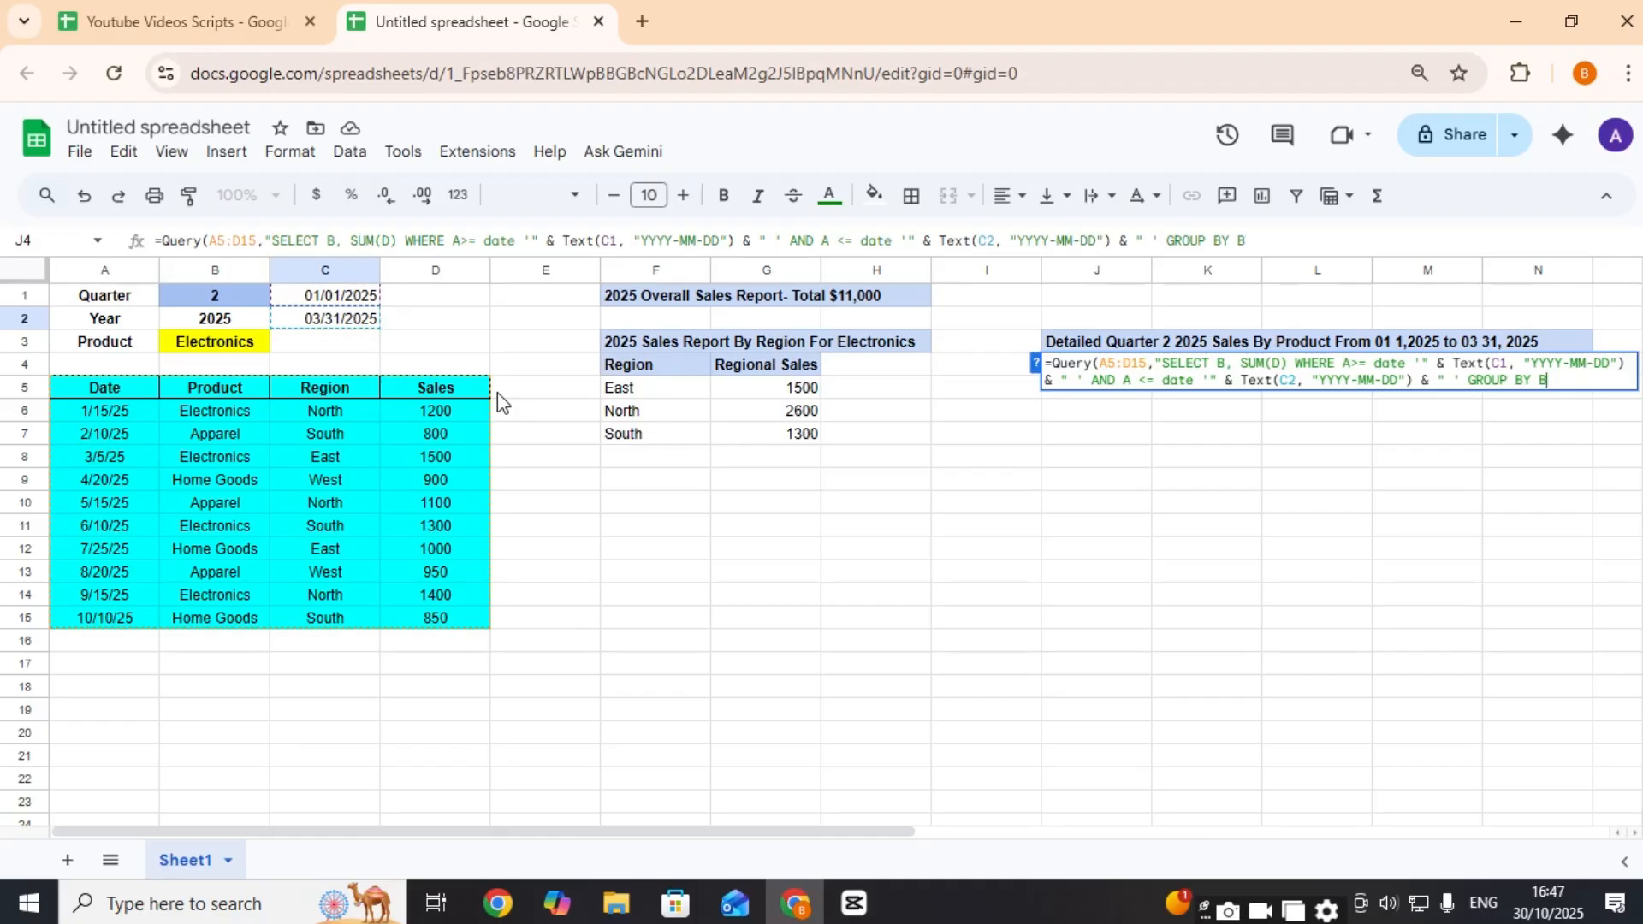
Step: Finish J4's query with LABEL Sum(D) 'Qtr Sales', enclosing the label in single quotes, and enter the formula
{"action": "type", "text": " LABEL Sum(D)"}
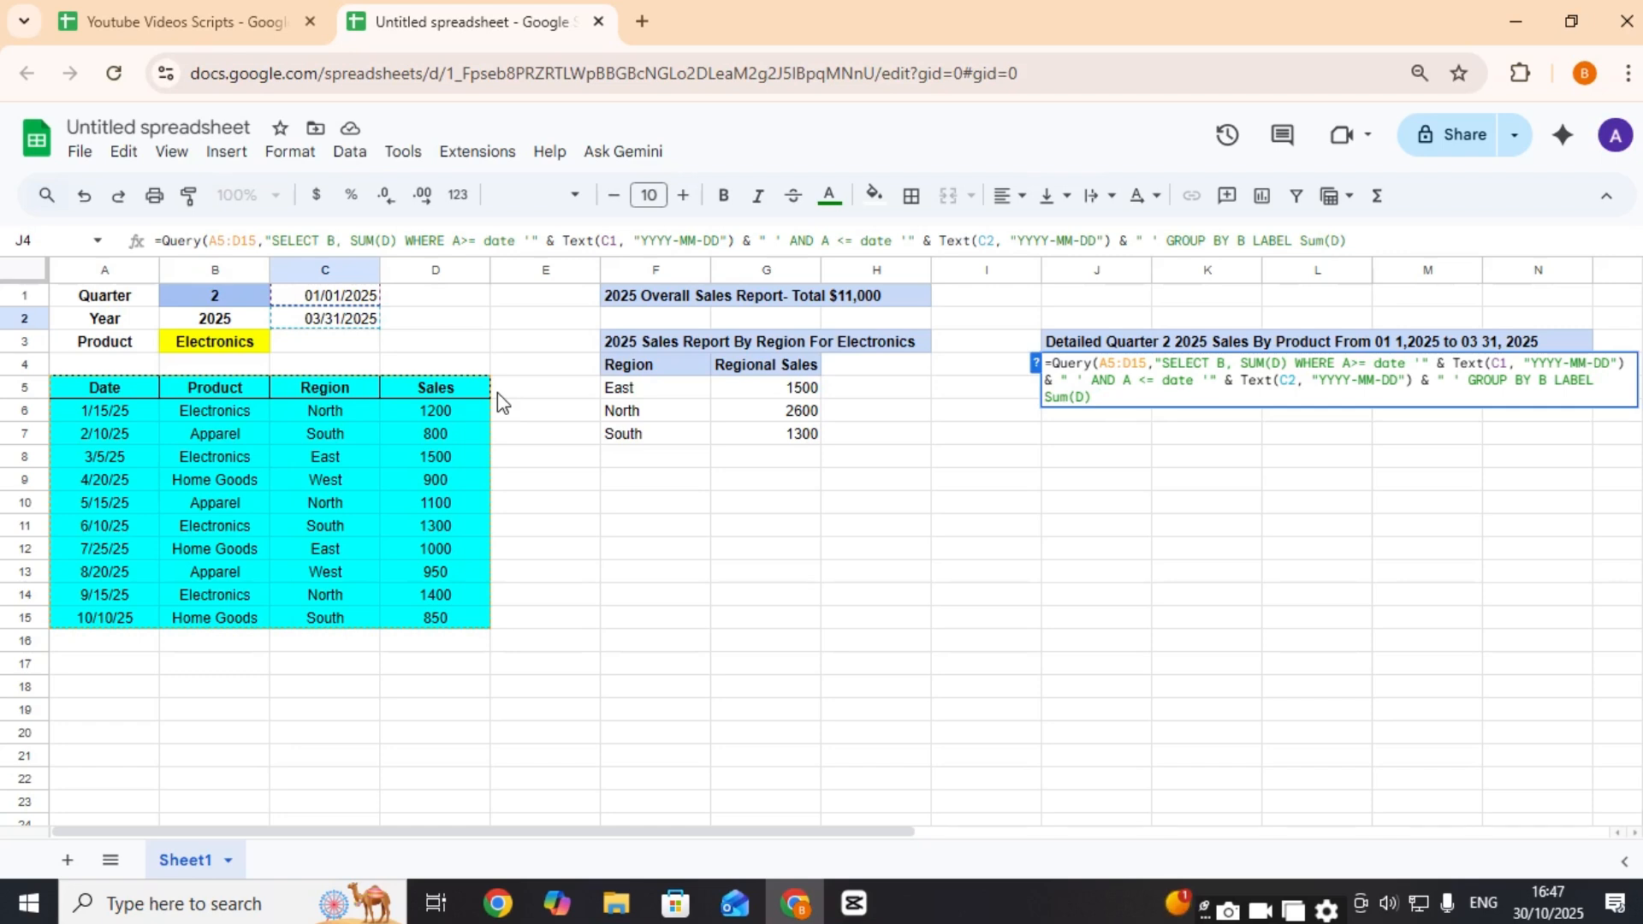
{"action": "type", "text": "\"Qtr Sales"}
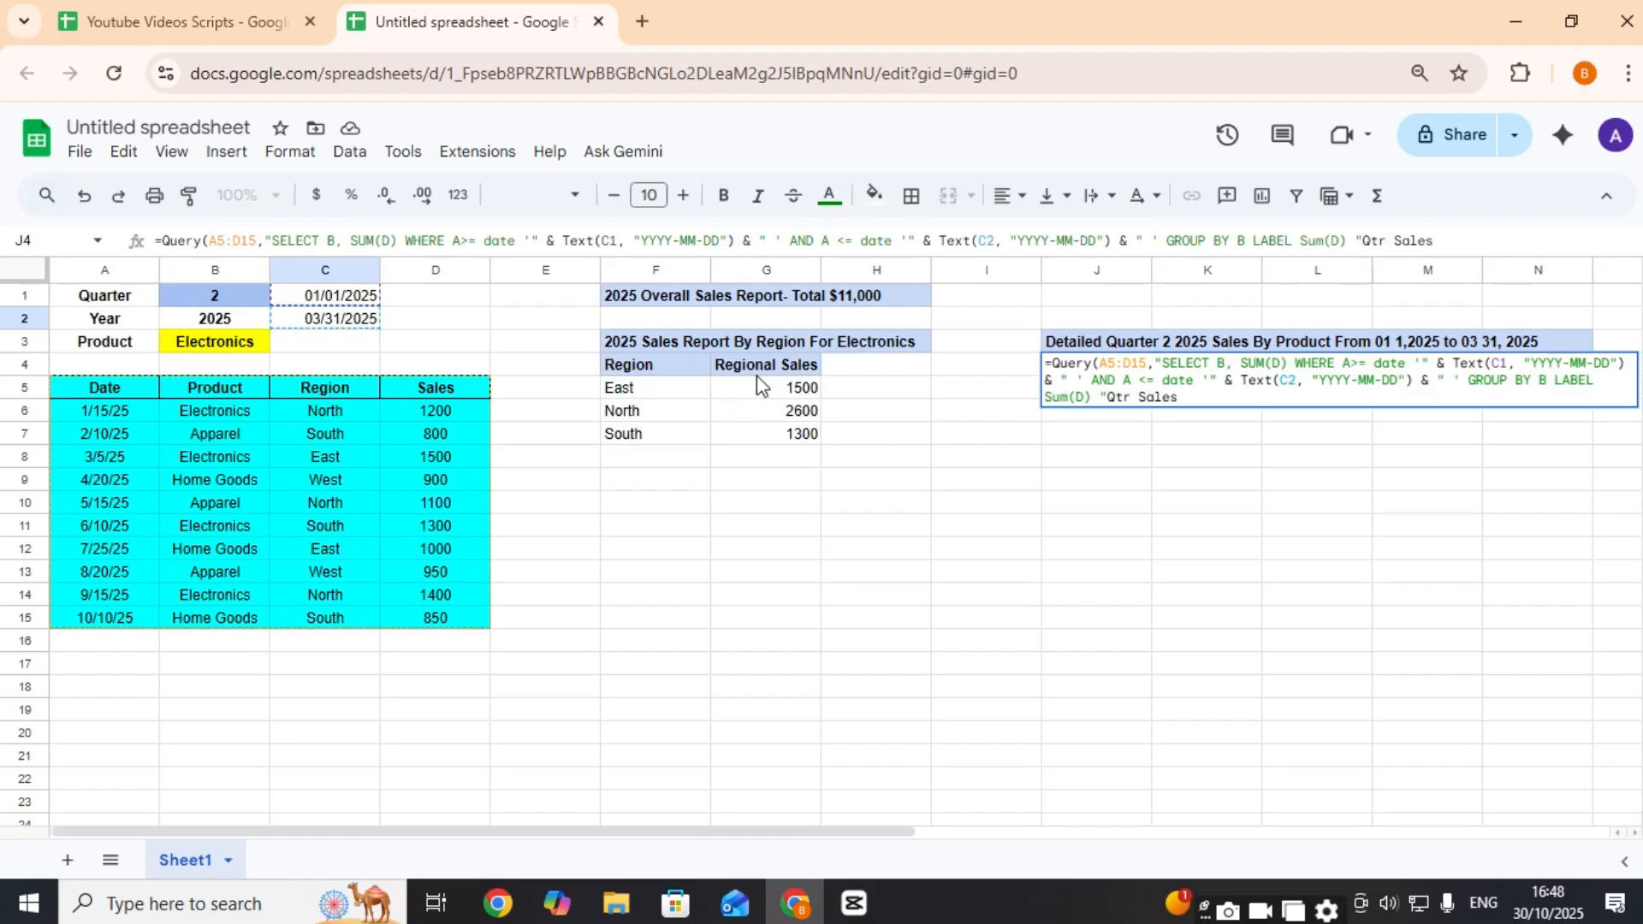
{"action": "type", "text": "\")"}
{"action": "key", "text": "Left"}
{"action": "key", "text": "Left"}
{"action": "type", "text": "'"}
{"action": "key", "text": "Right"}
{"action": "key", "text": "Right"}
{"action": "type", "text": ")"}
{"action": "key", "text": "Return"}
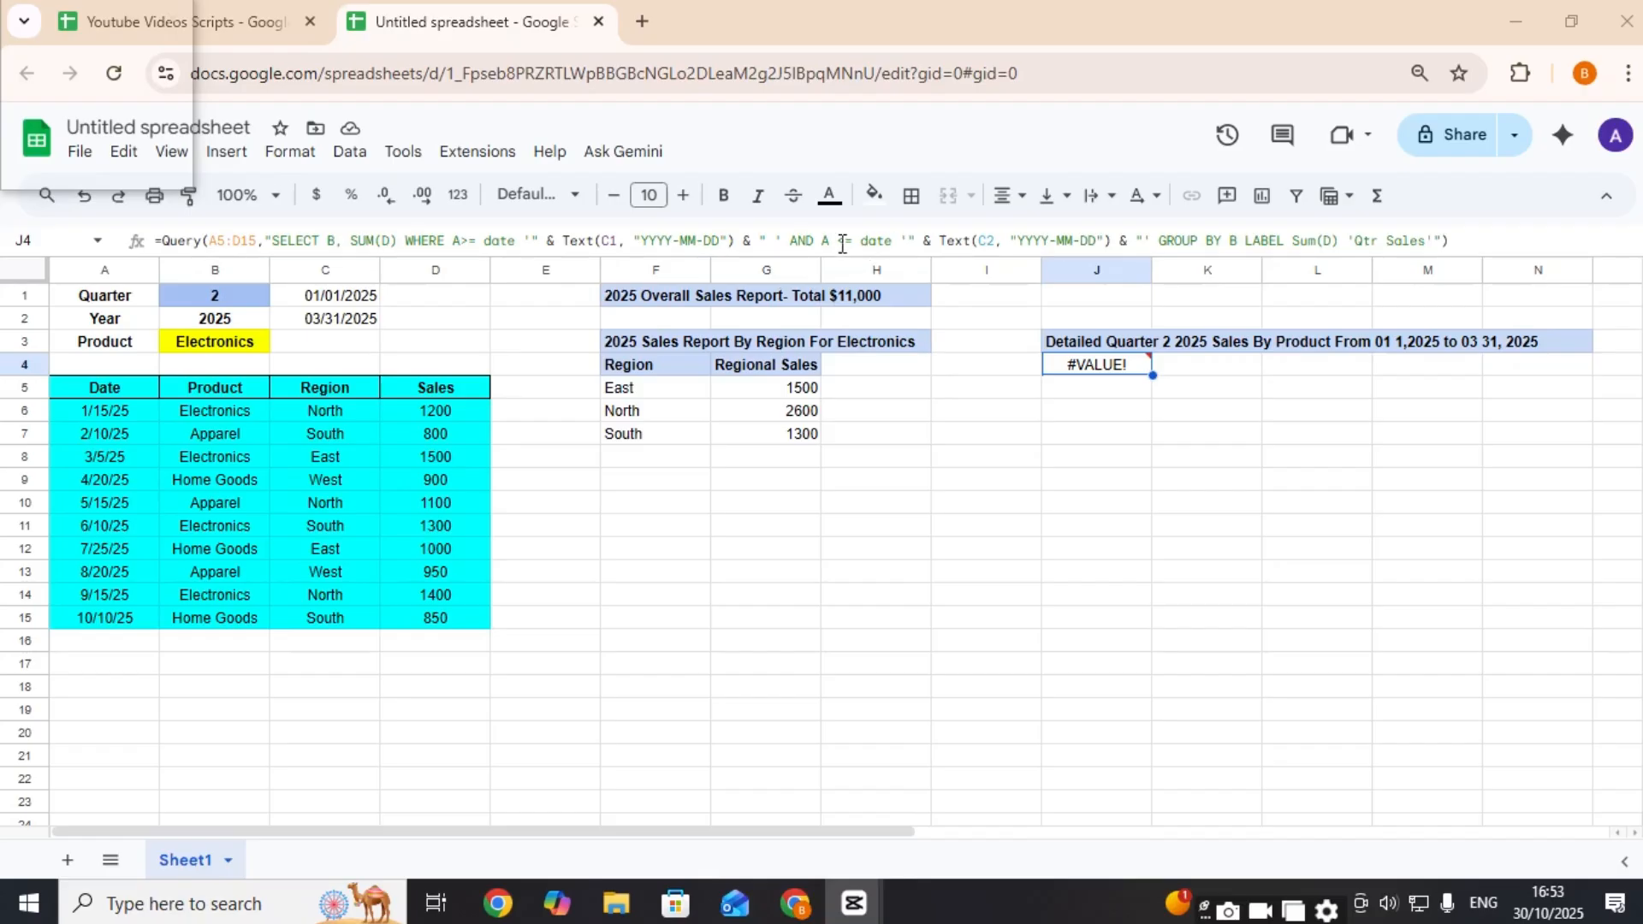
Step: Remove the extra space before the single quote preceding AND in J4's query and reapply the formula
{"action": "left_click", "coordinate": [774, 240]}
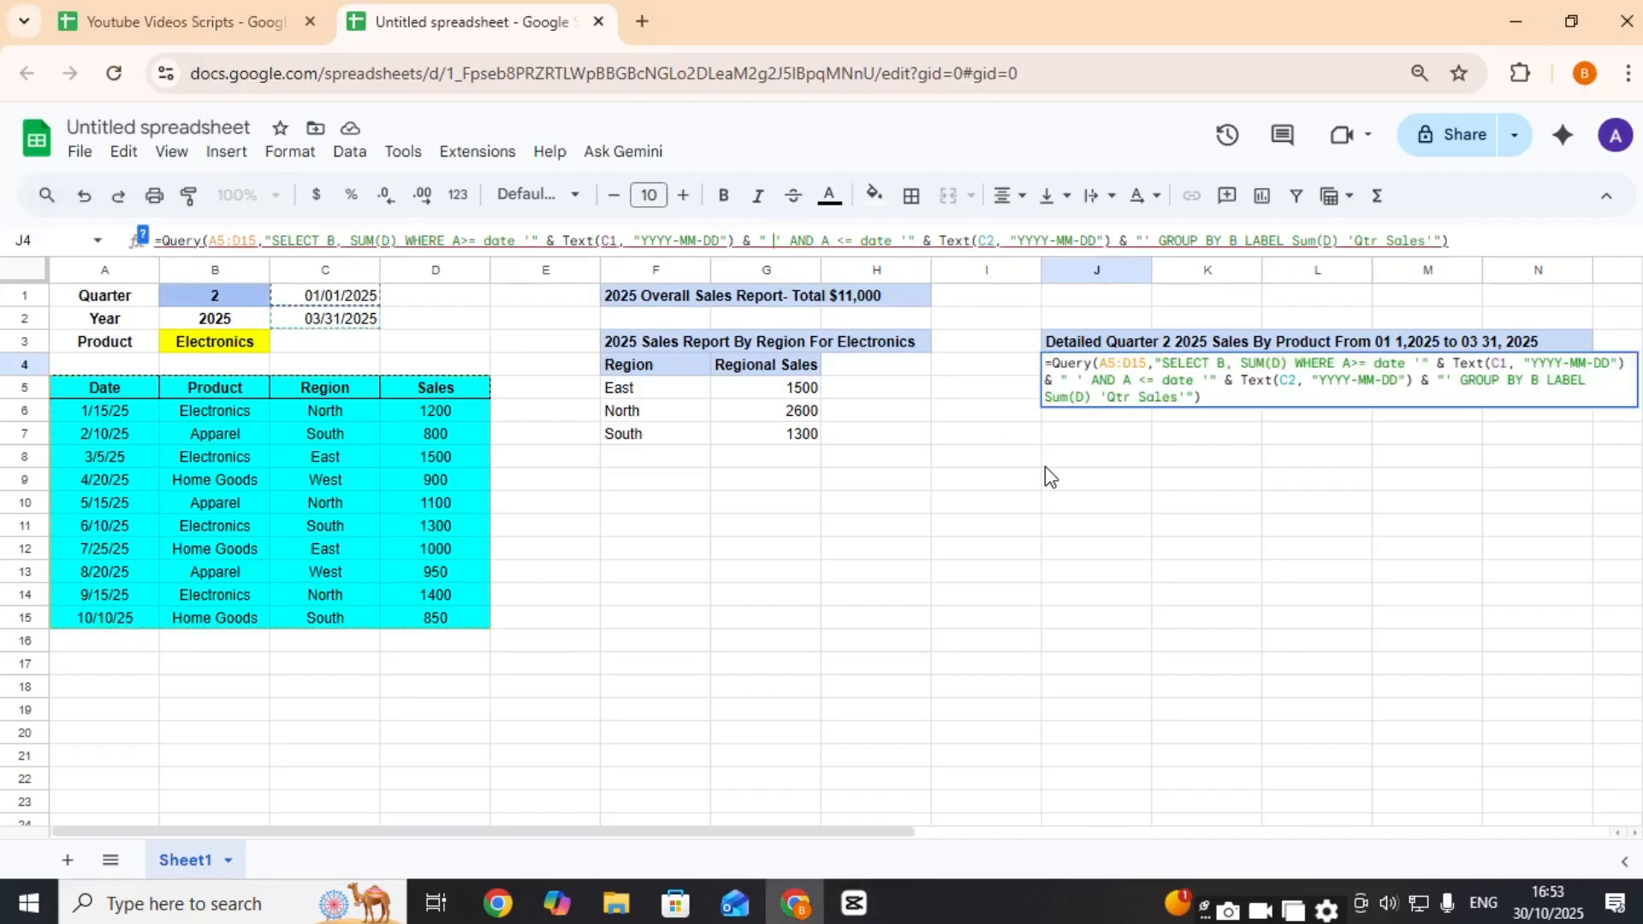
{"action": "key", "text": "BackSpace"}
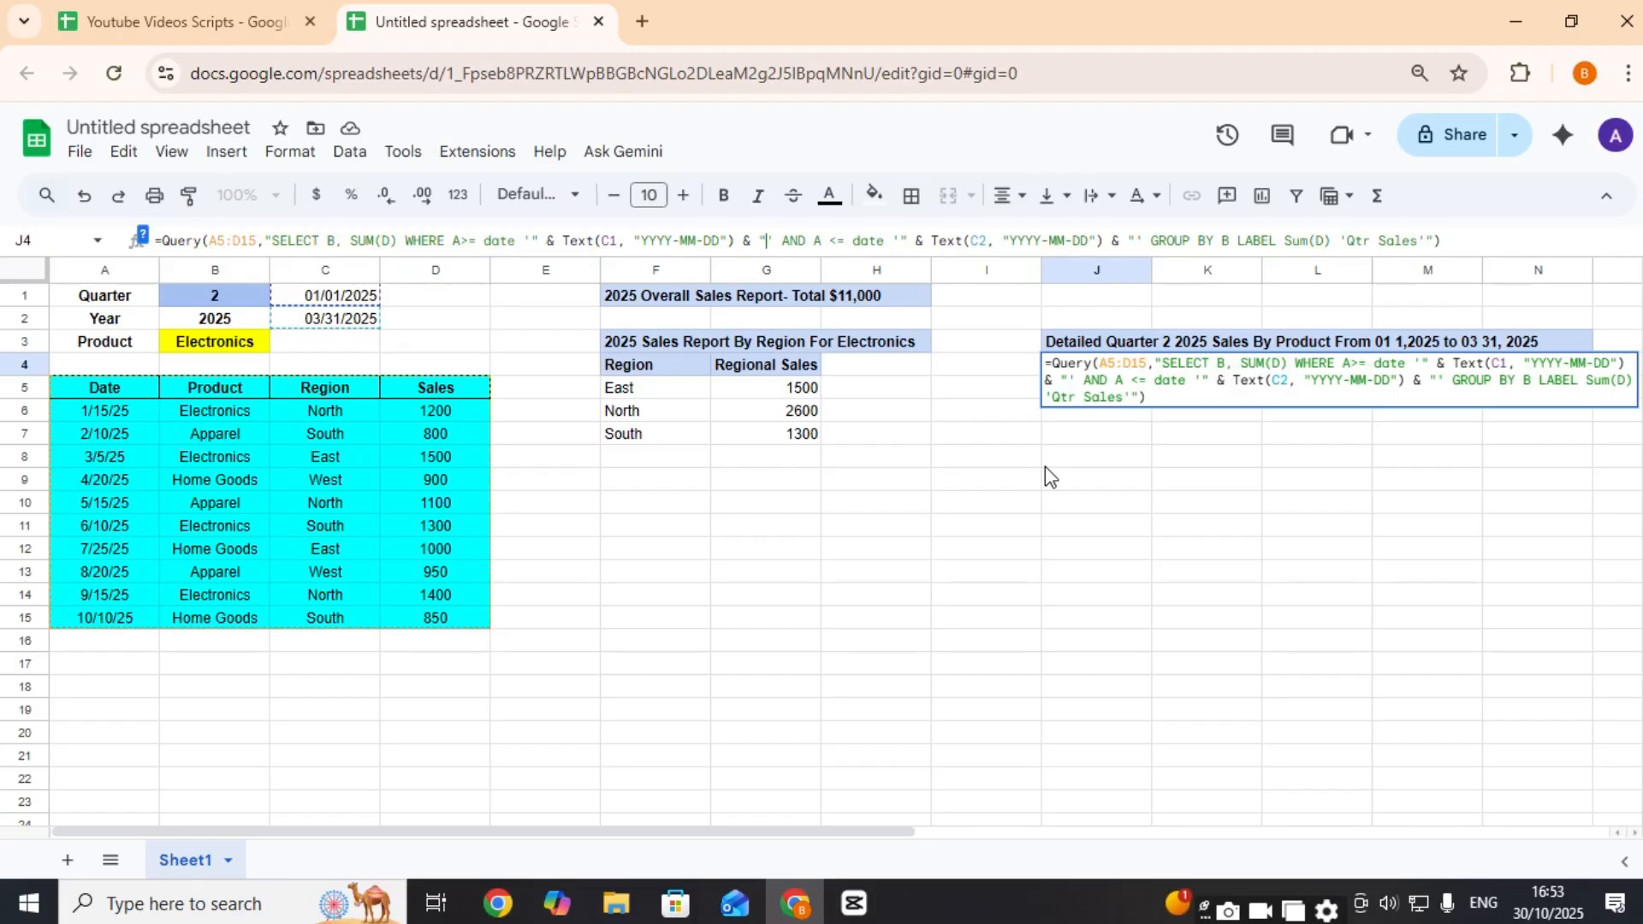
{"action": "key", "text": "ctrl+Return"}
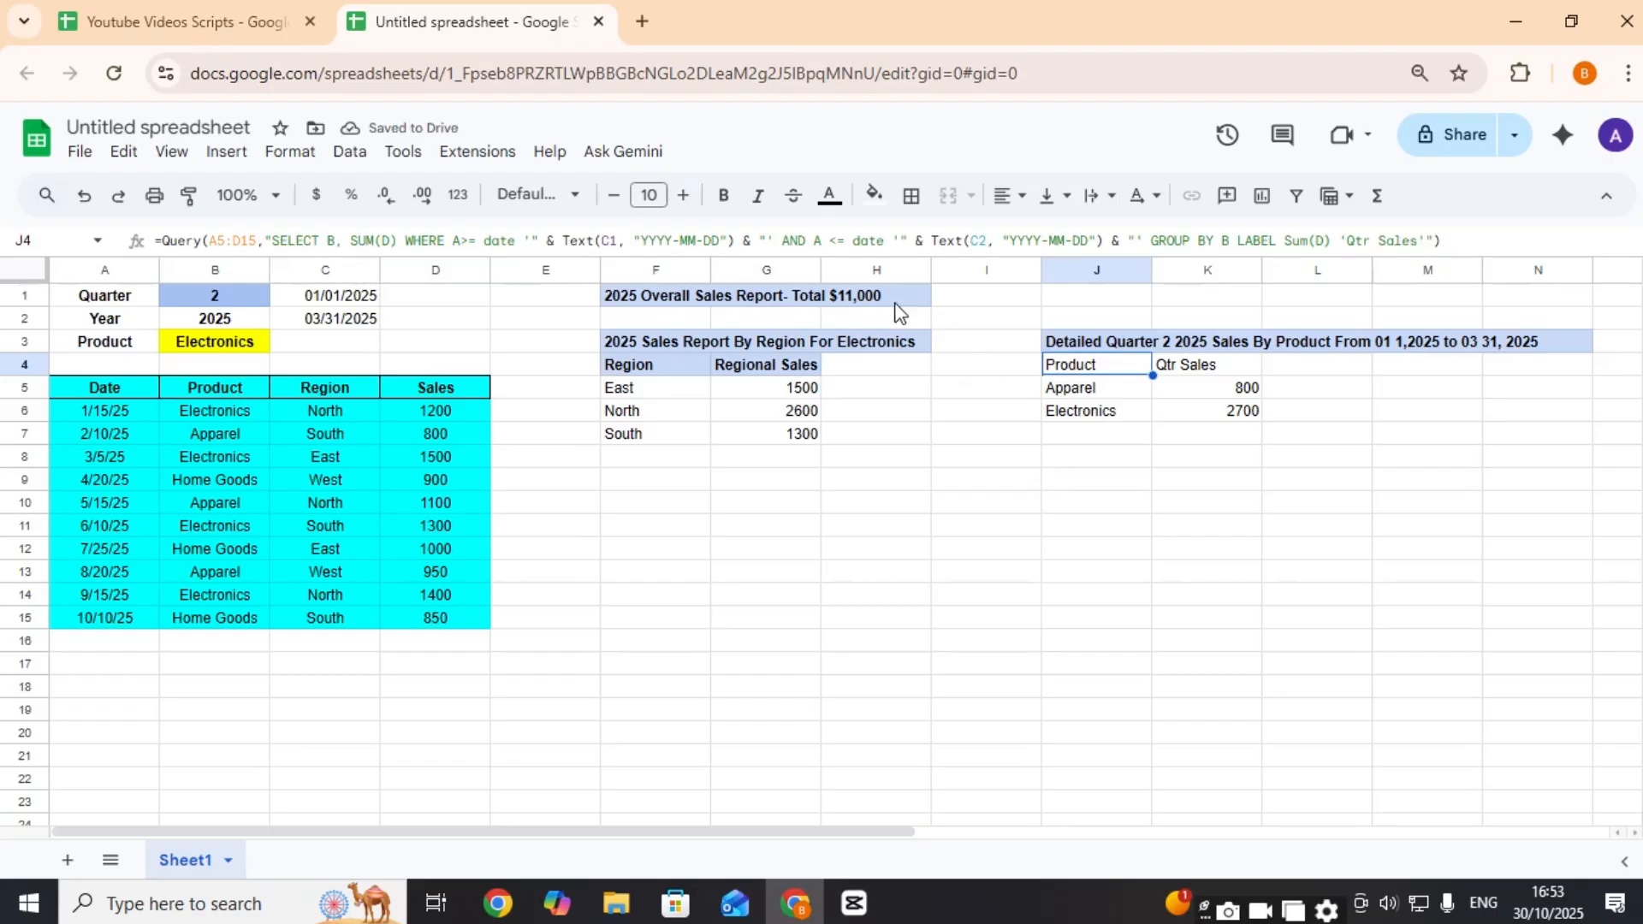
{"action": "left_click", "coordinate": [769, 239]}
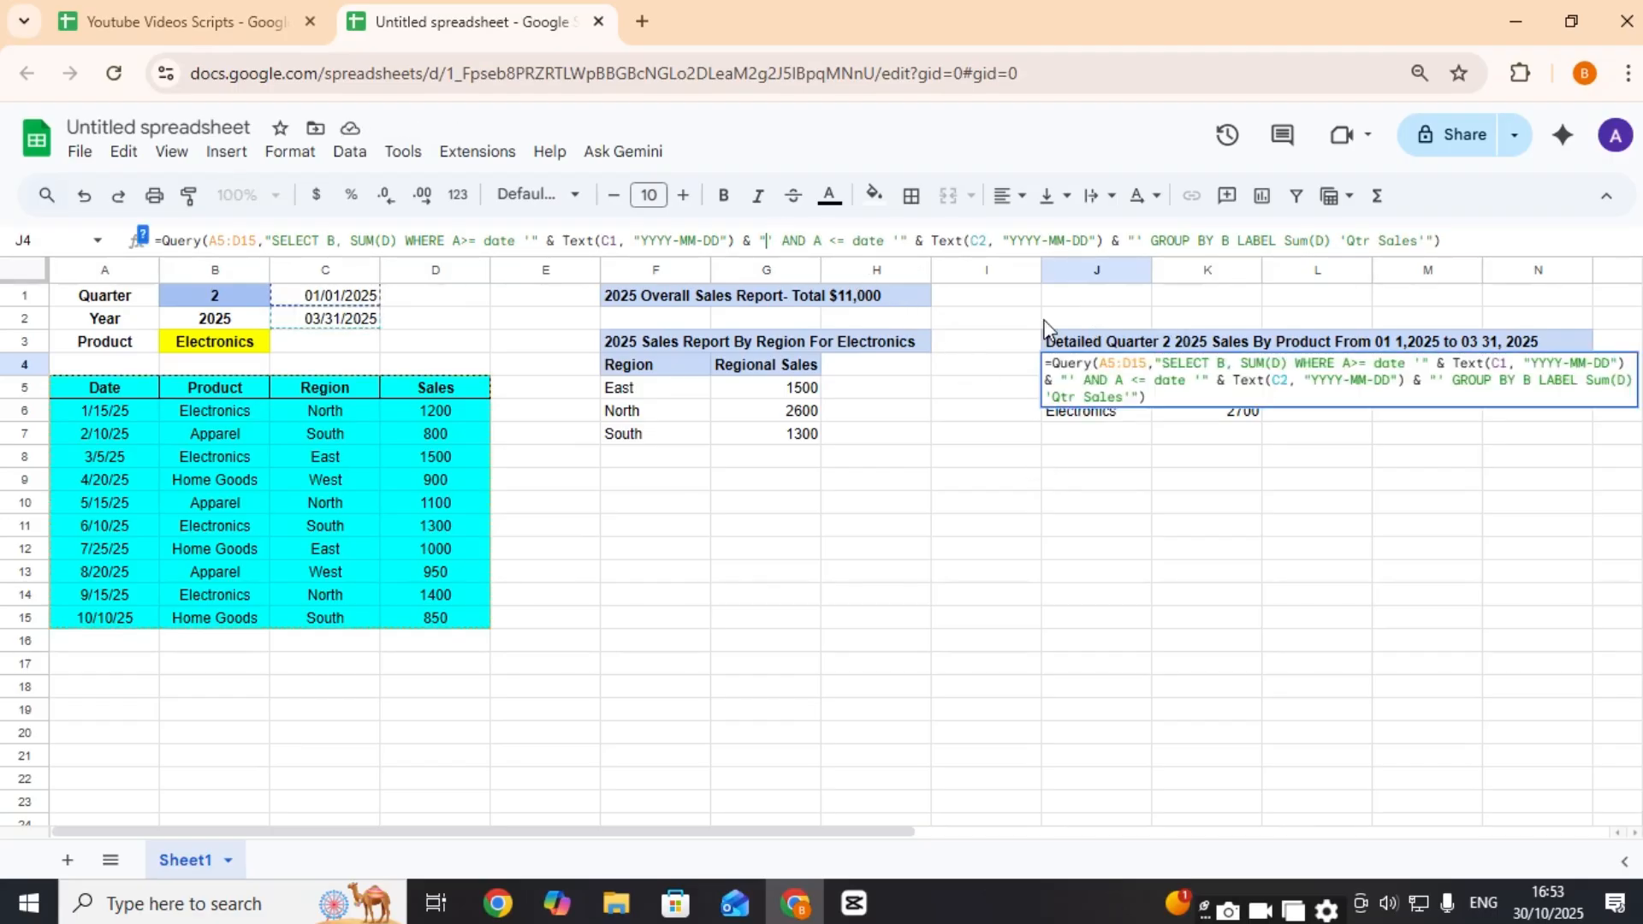
Step: Apply the edited query in J4 and center-align the Product and Qtr Sales headers in J4:K4
{"action": "key", "text": "Return"}
{"action": "key", "text": "Up"}
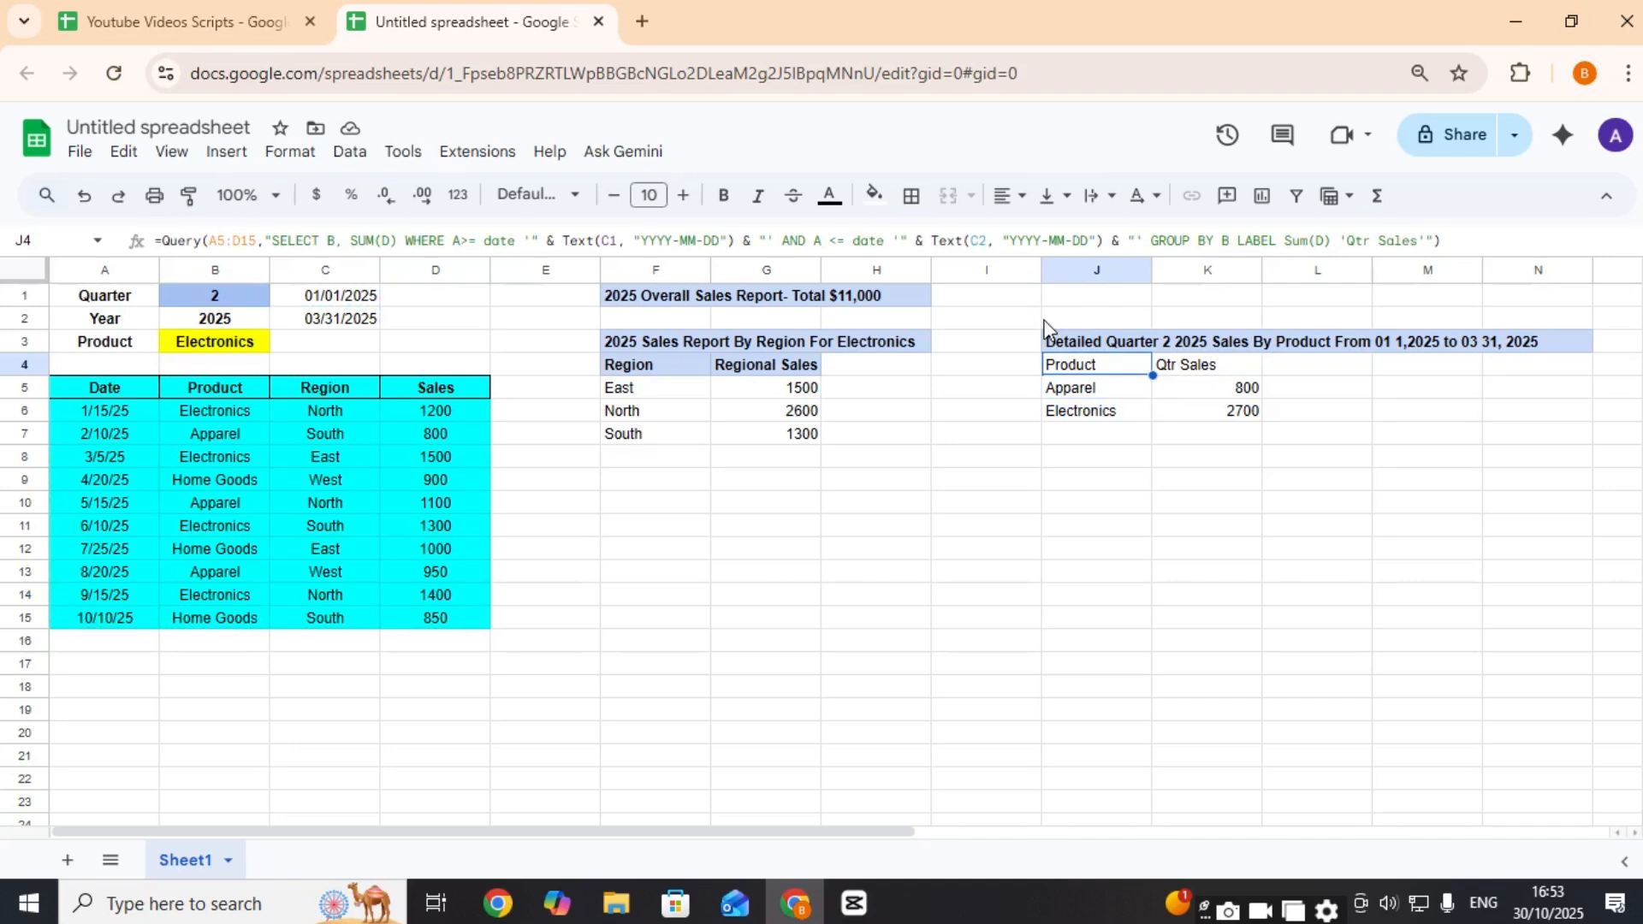
{"action": "key", "text": "shift+Right"}
{"action": "left_click", "coordinate": [1010, 195]}
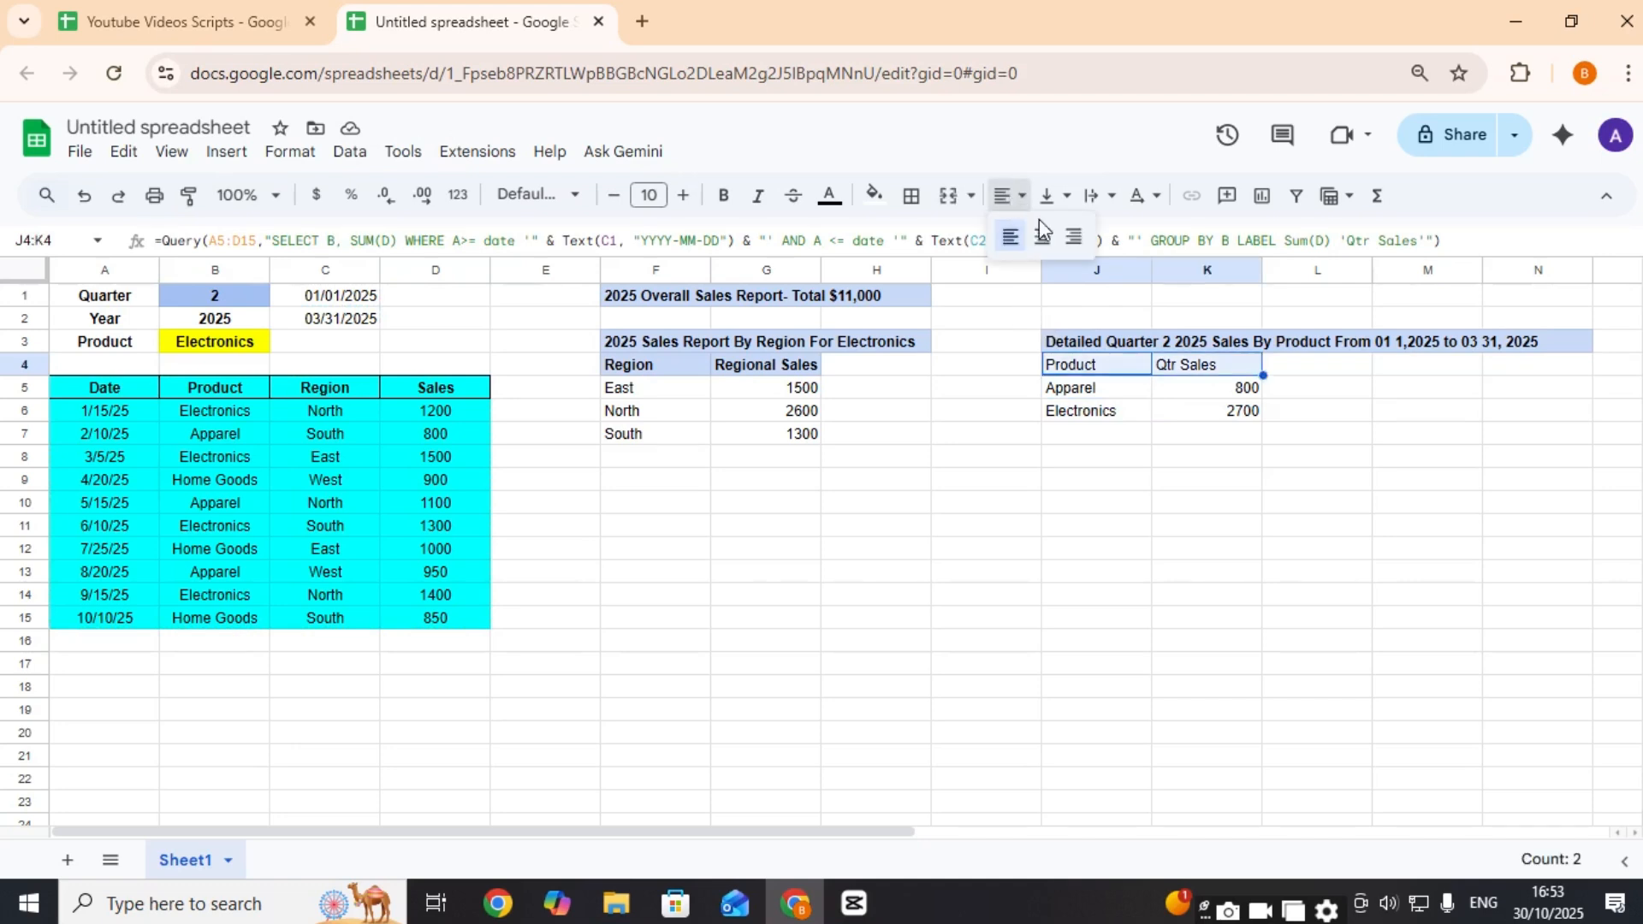
{"action": "left_click", "coordinate": [1042, 235]}
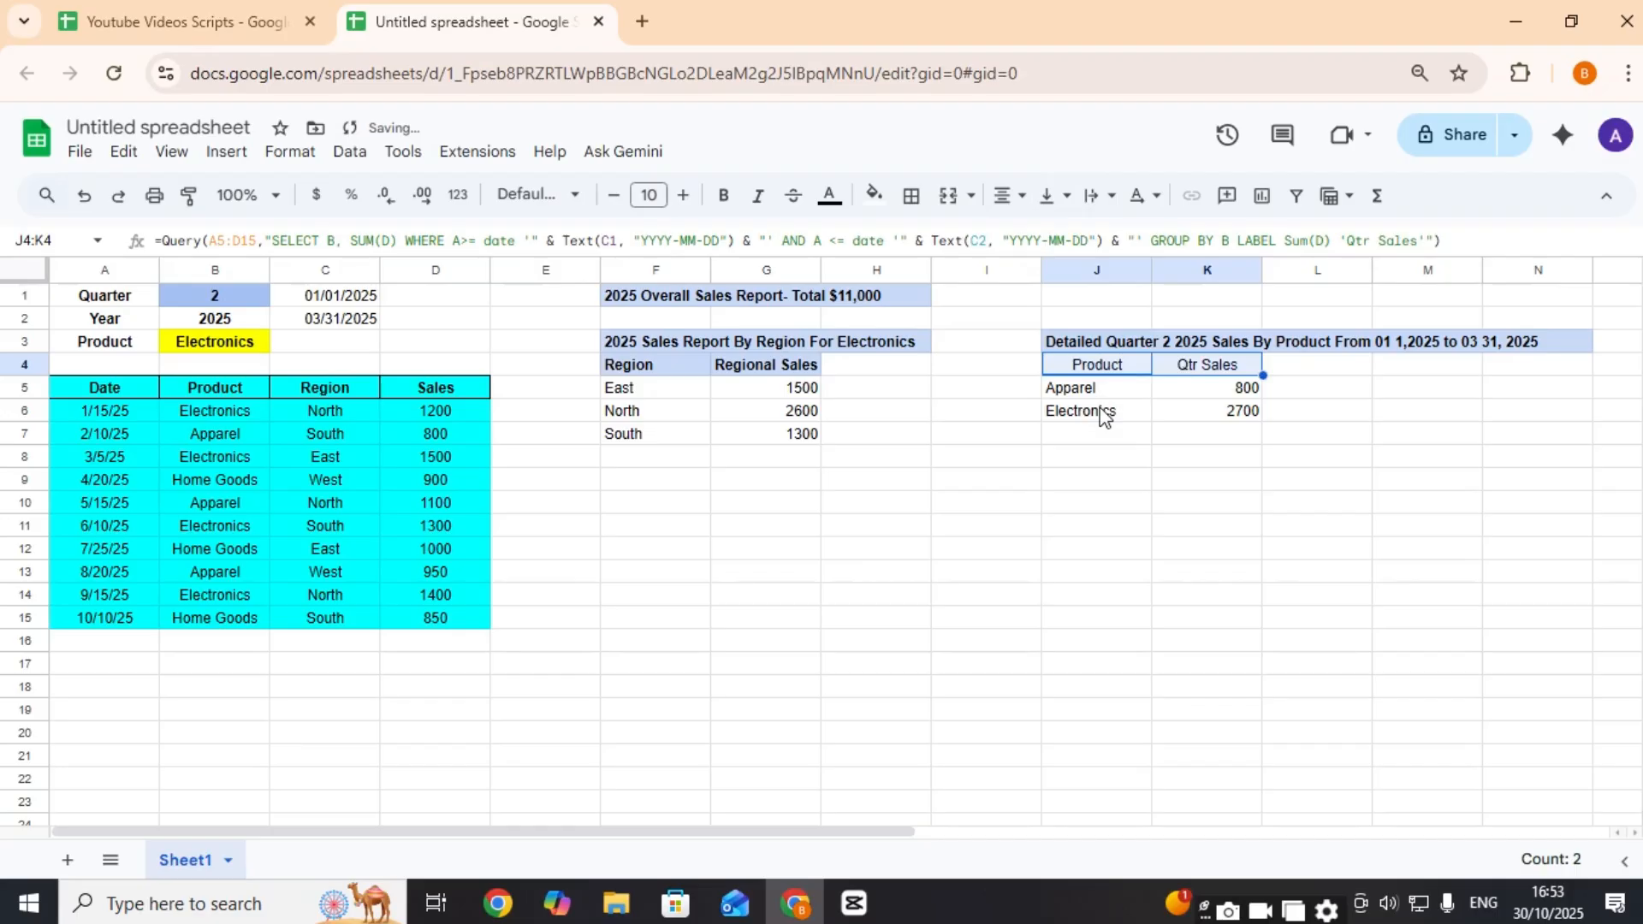
{"action": "left_click", "coordinate": [1157, 414]}
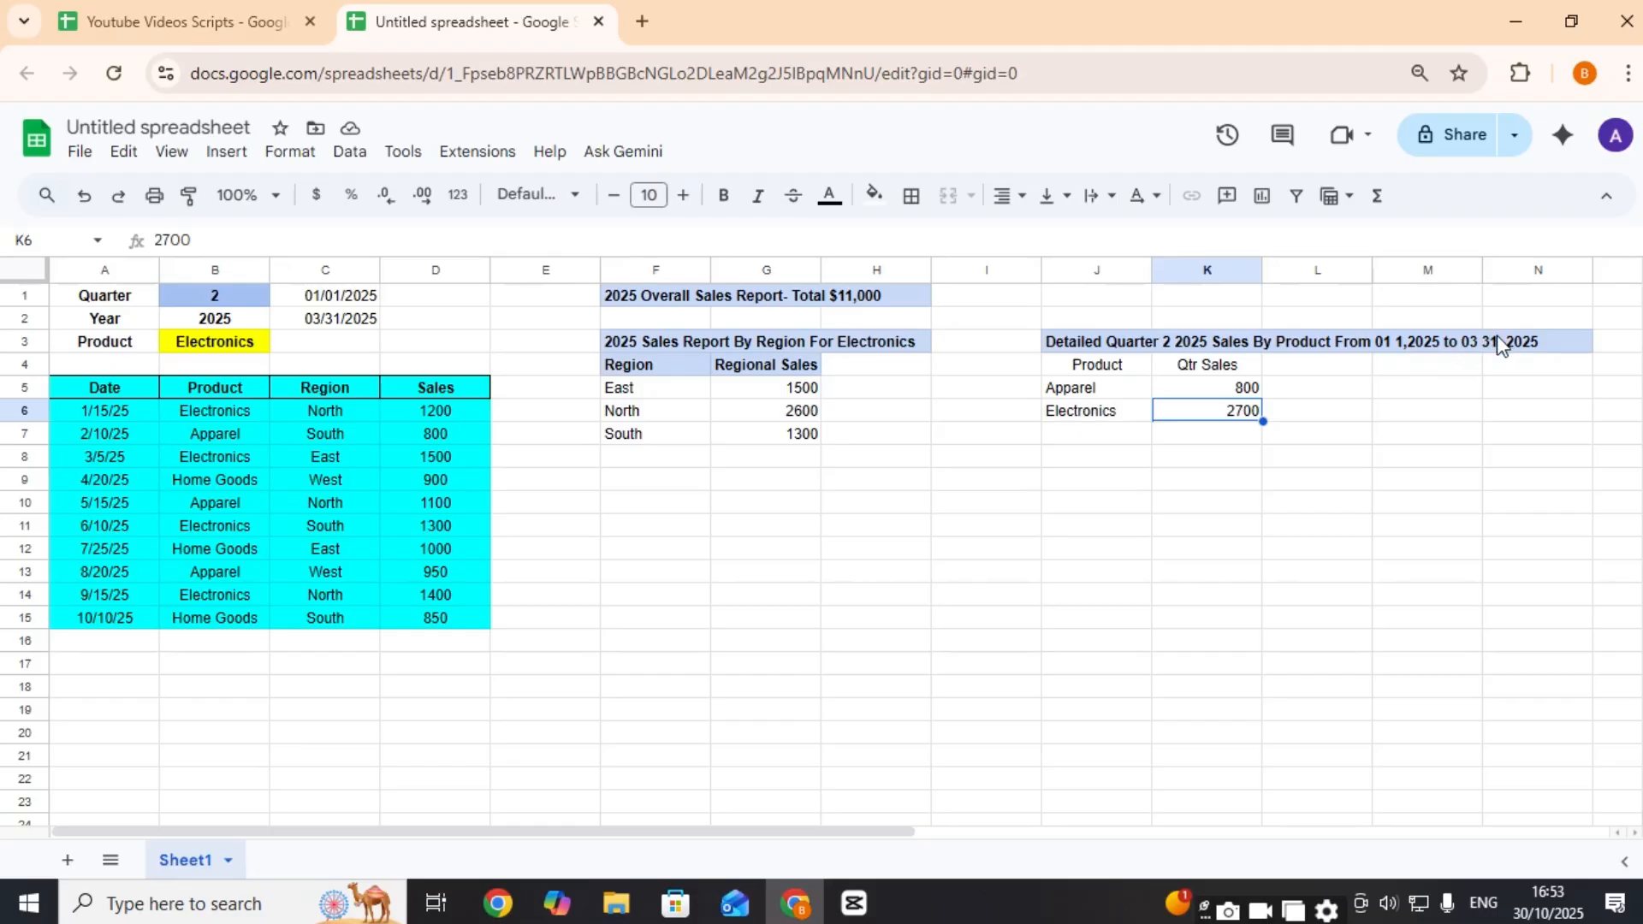
Step: Set the quarter in B1 to 3
{"action": "left_click", "coordinate": [233, 296]}
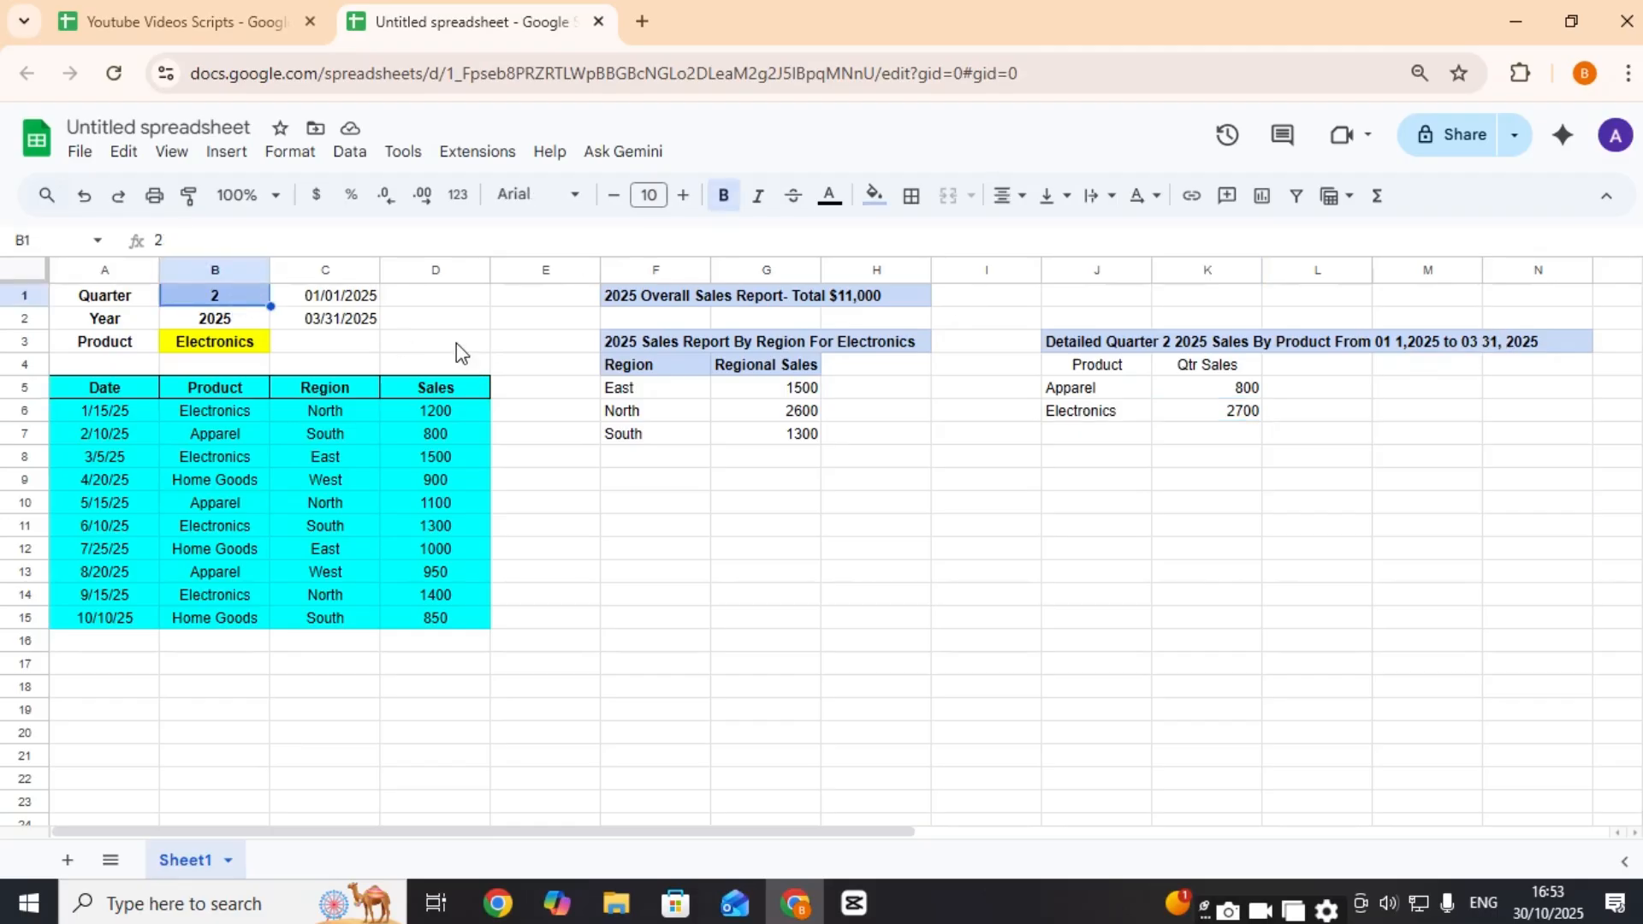
{"action": "type", "text": "3"}
{"action": "key", "text": "Return"}
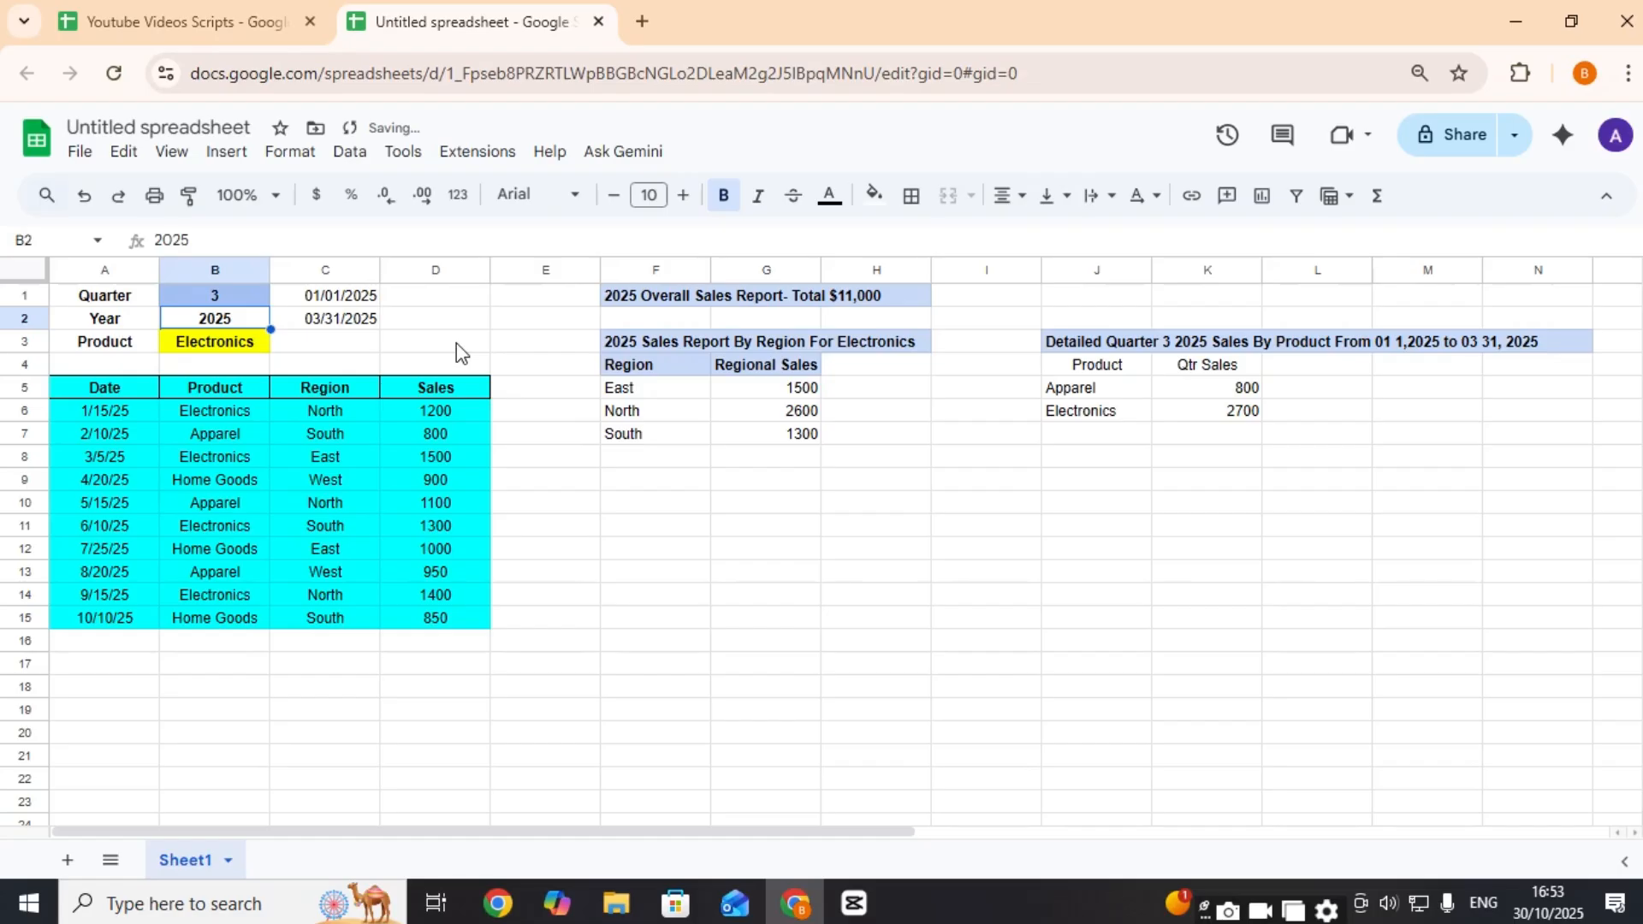
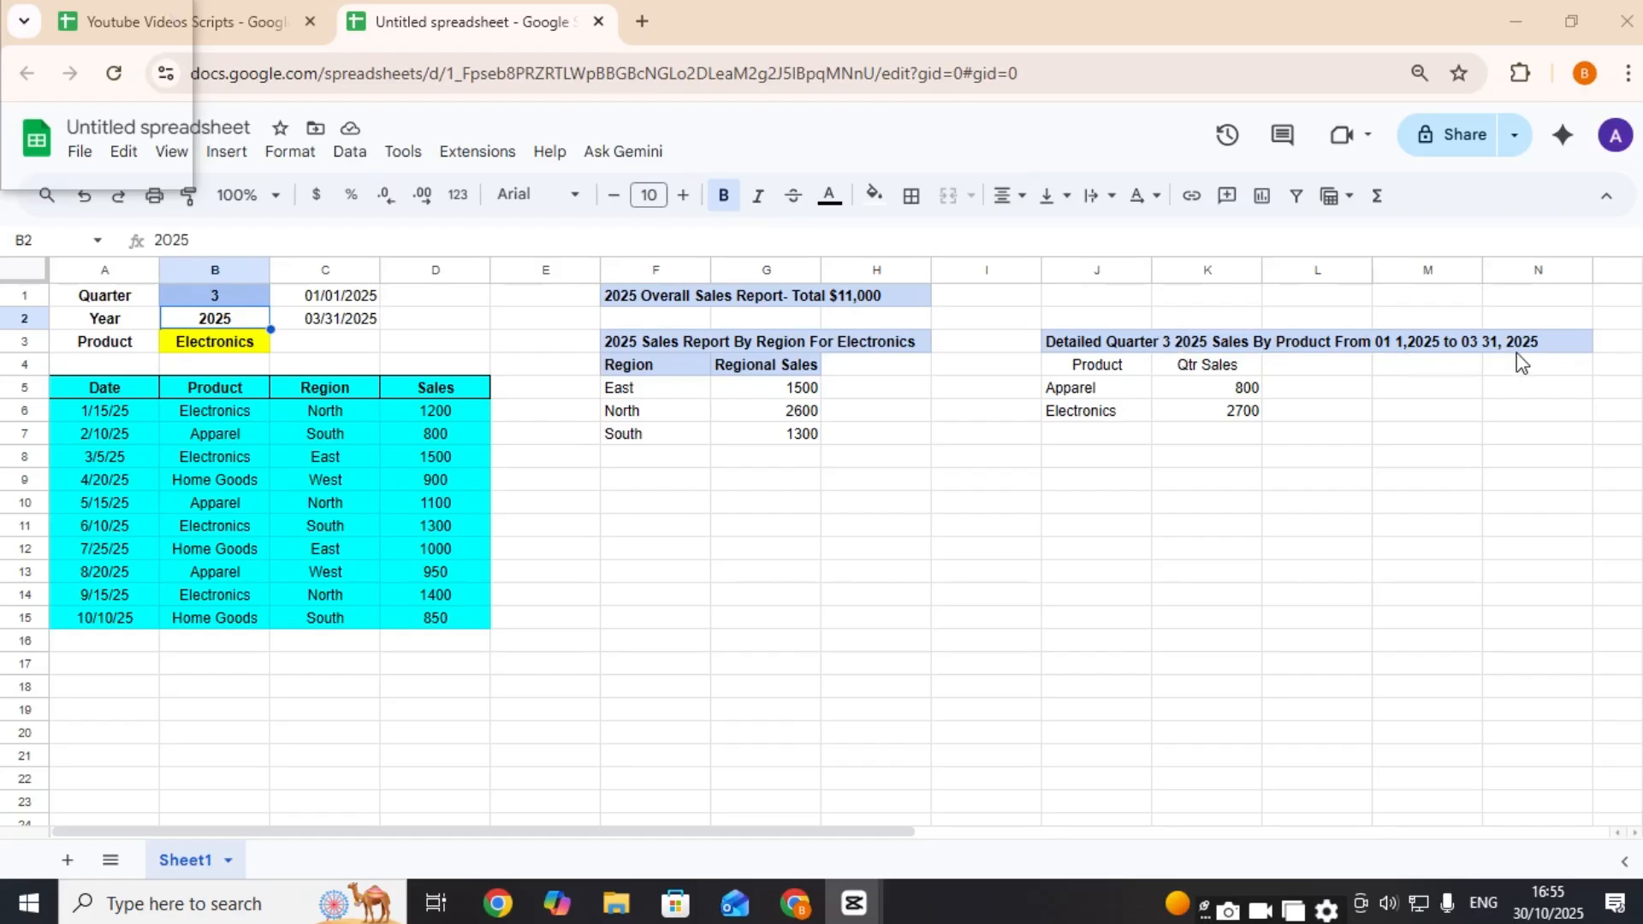
Step: Start replacing the start date in C1 with a Date formula that takes the year from B2
{"action": "left_click", "coordinate": [345, 302]}
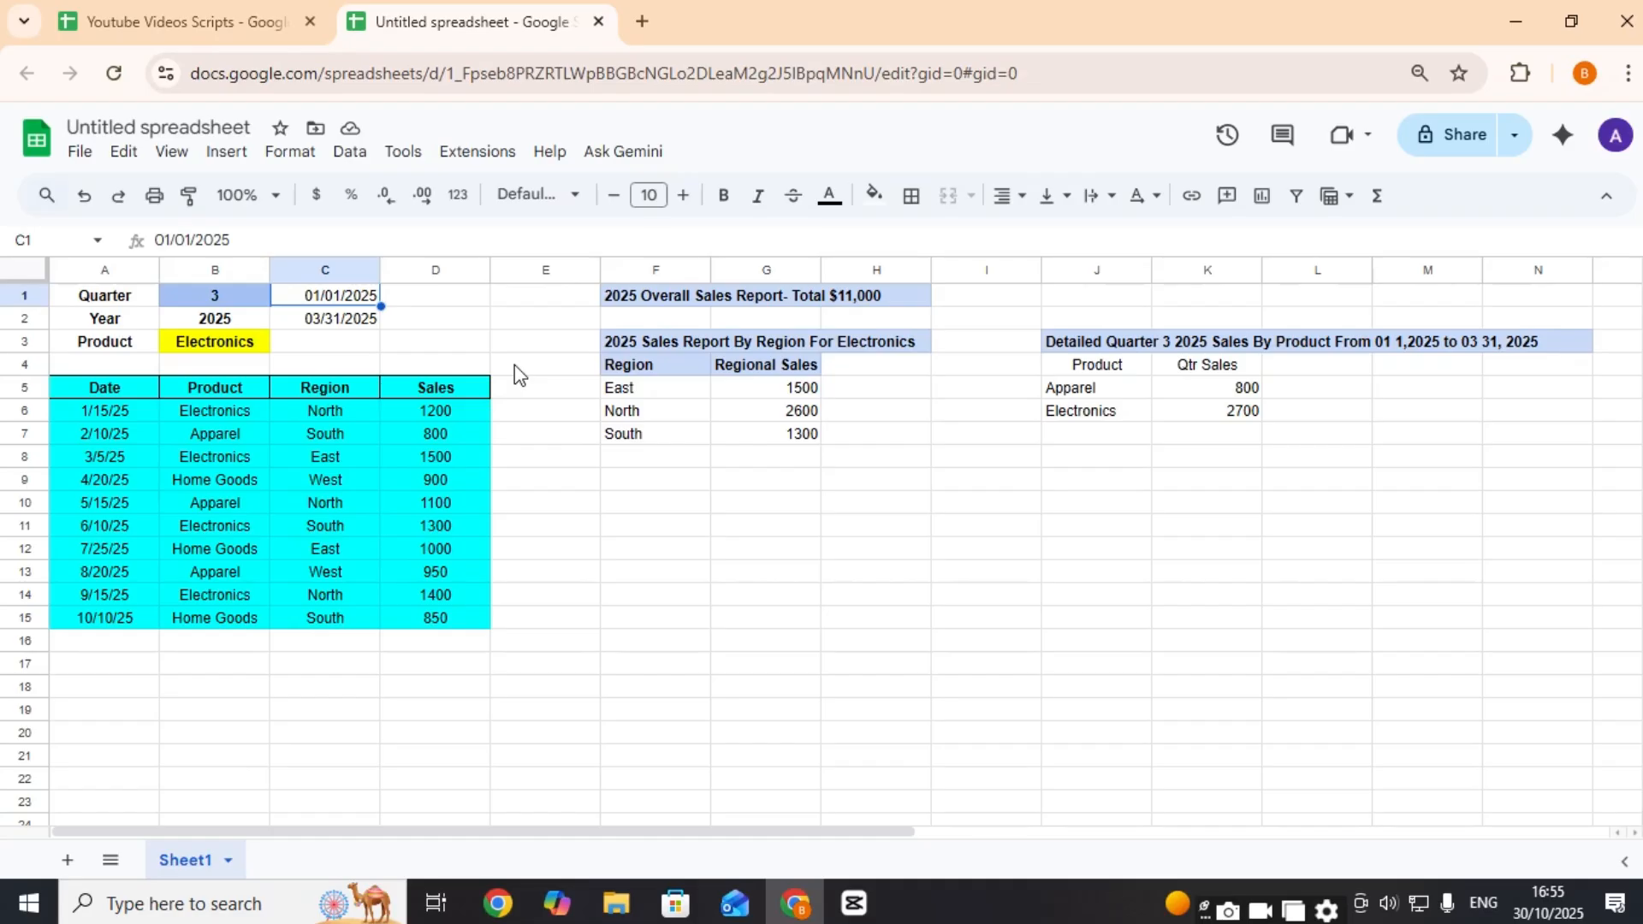
{"action": "key", "text": "Left"}
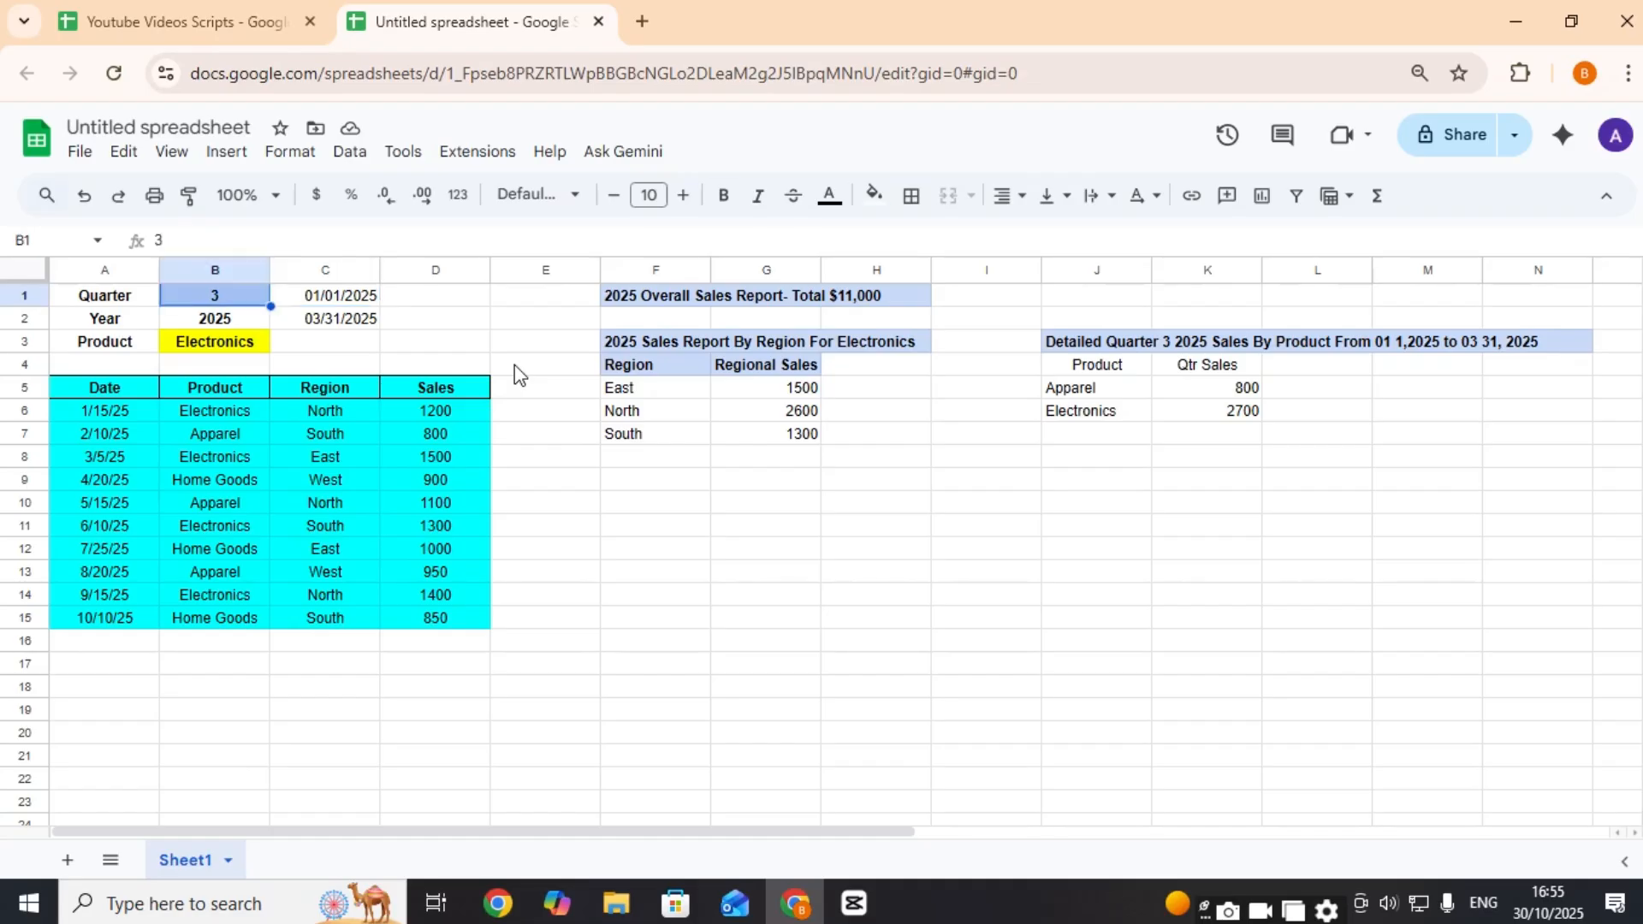
{"action": "key", "text": "Right"}
{"action": "key", "text": "Down"}
{"action": "key", "text": "Up"}
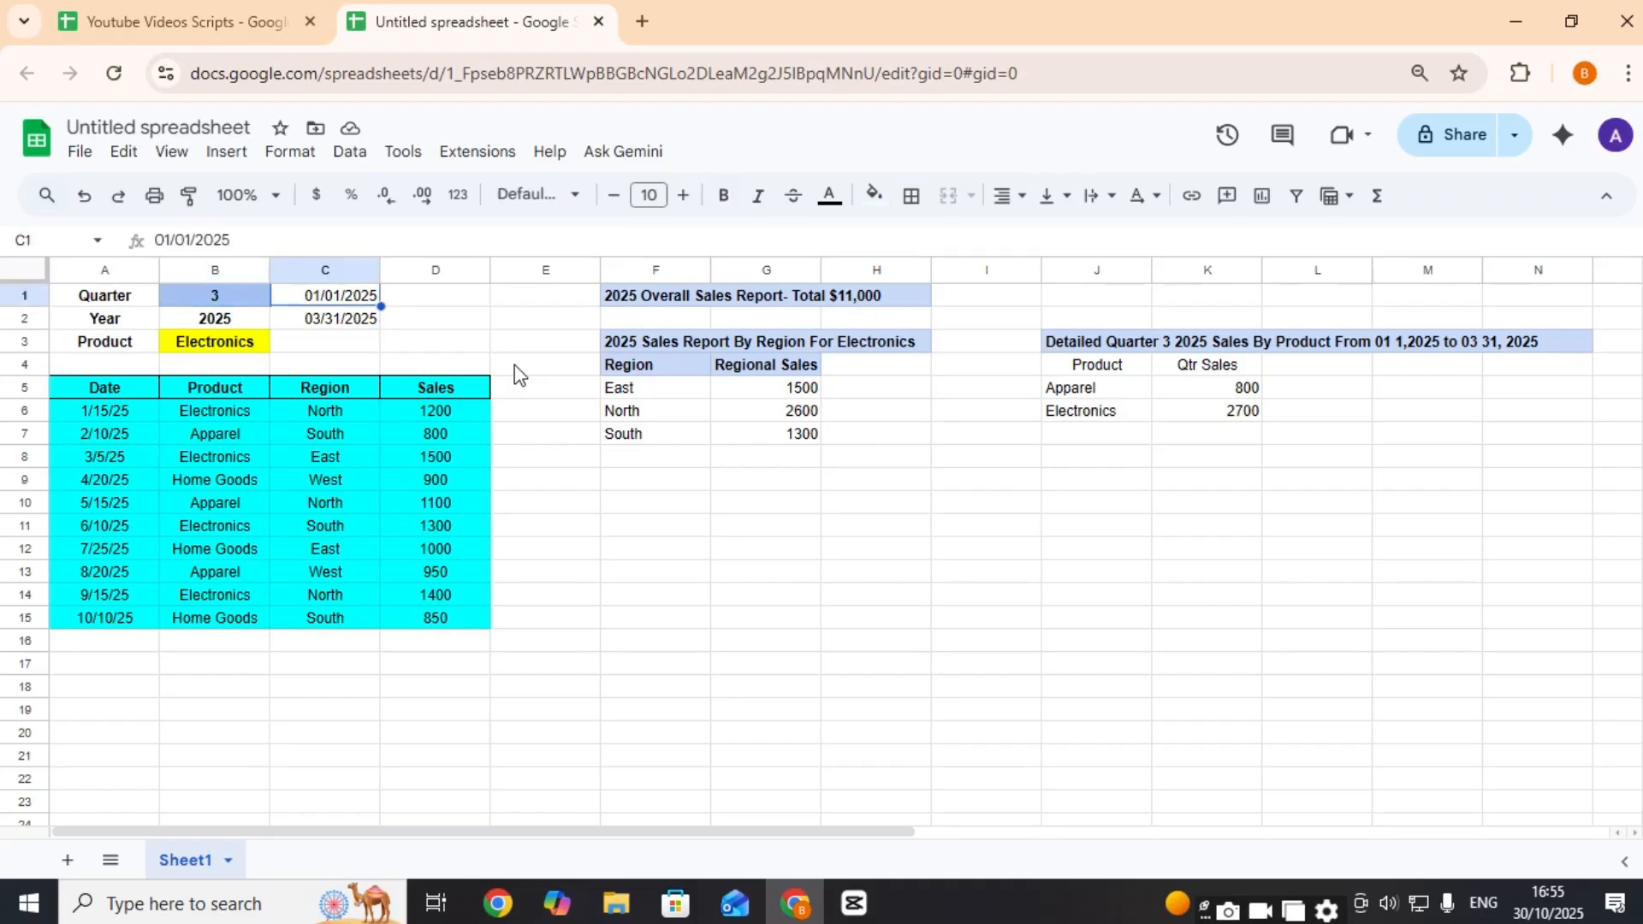
{"action": "key", "text": "Down"}
{"action": "key", "text": "Up"}
{"action": "type", "text": "="}
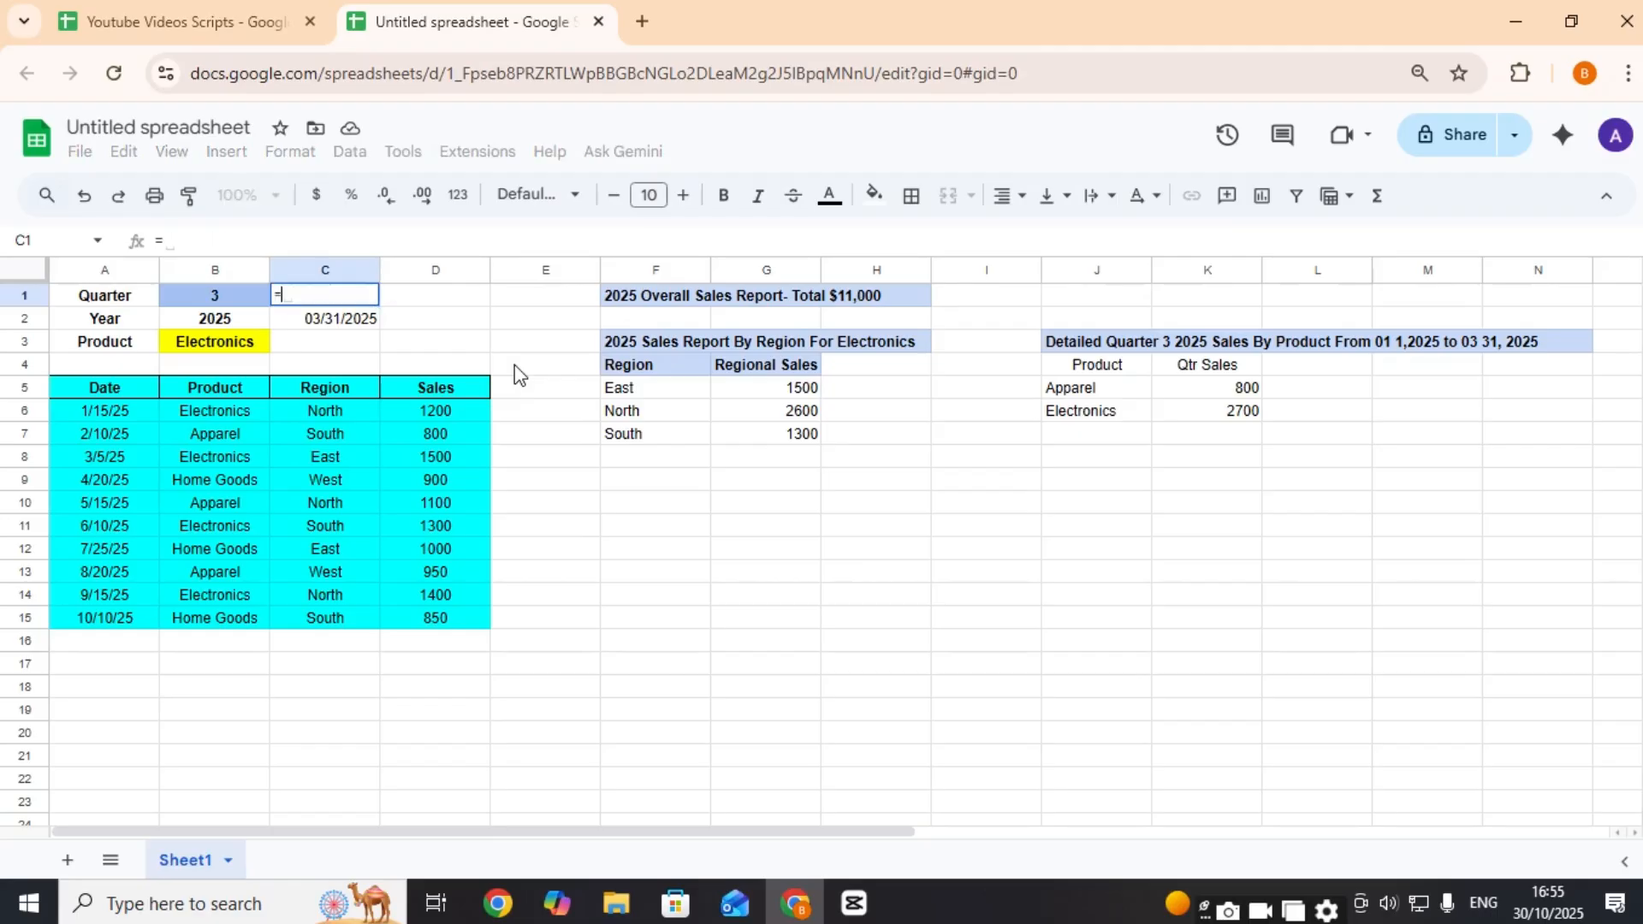
{"action": "type", "text": "Date("}
{"action": "left_click", "coordinate": [227, 299]}
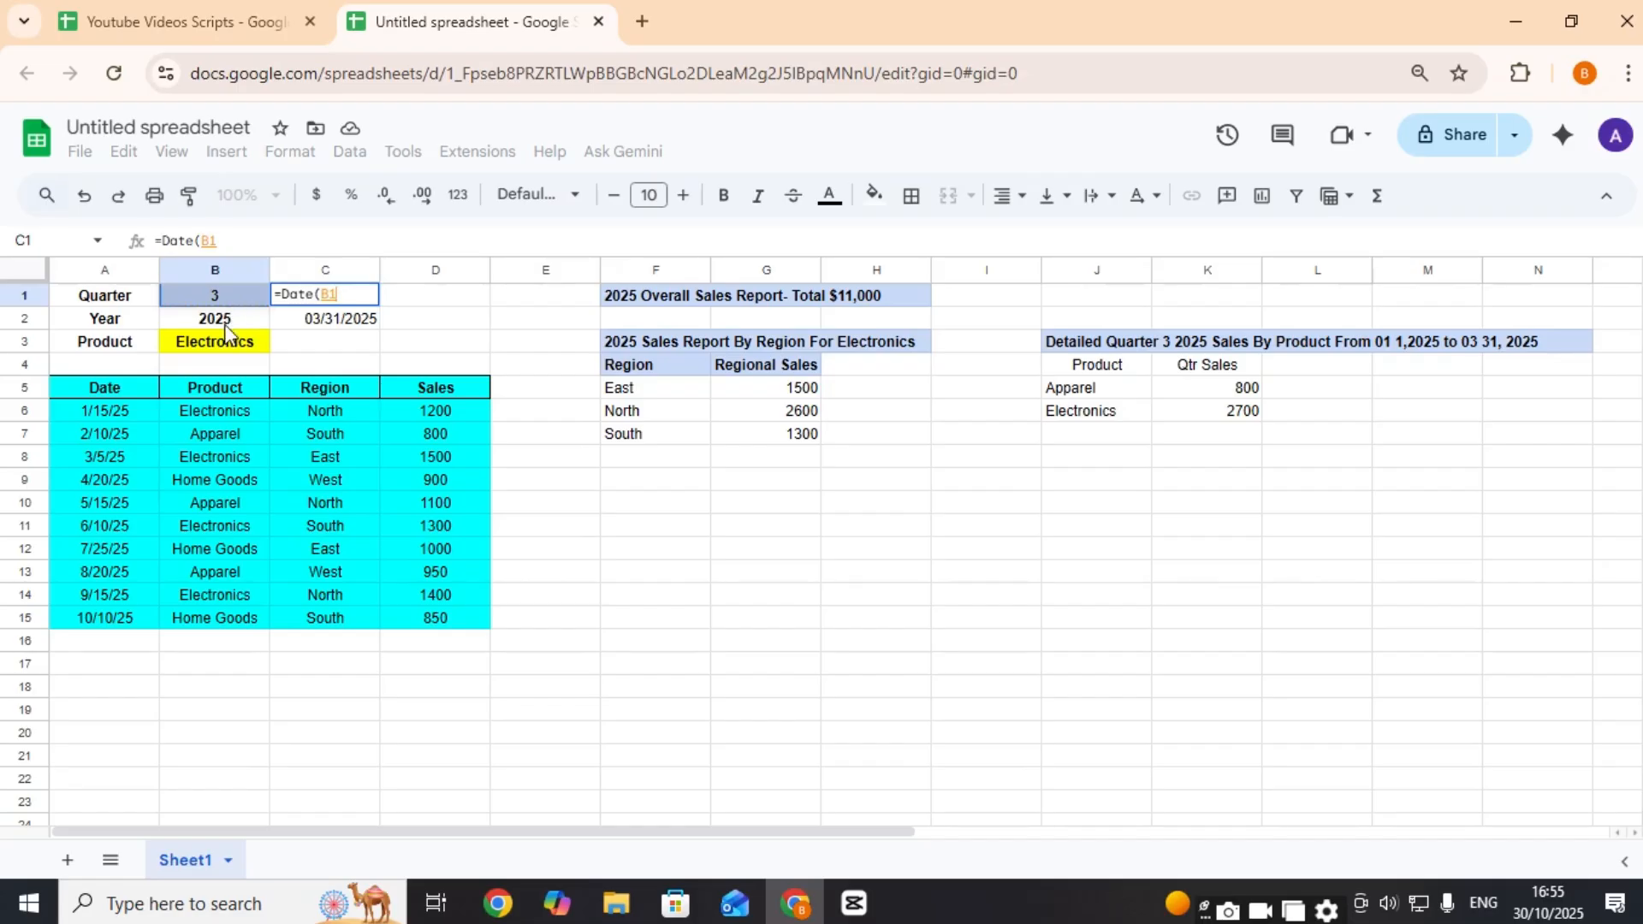
{"action": "left_click", "coordinate": [225, 325]}
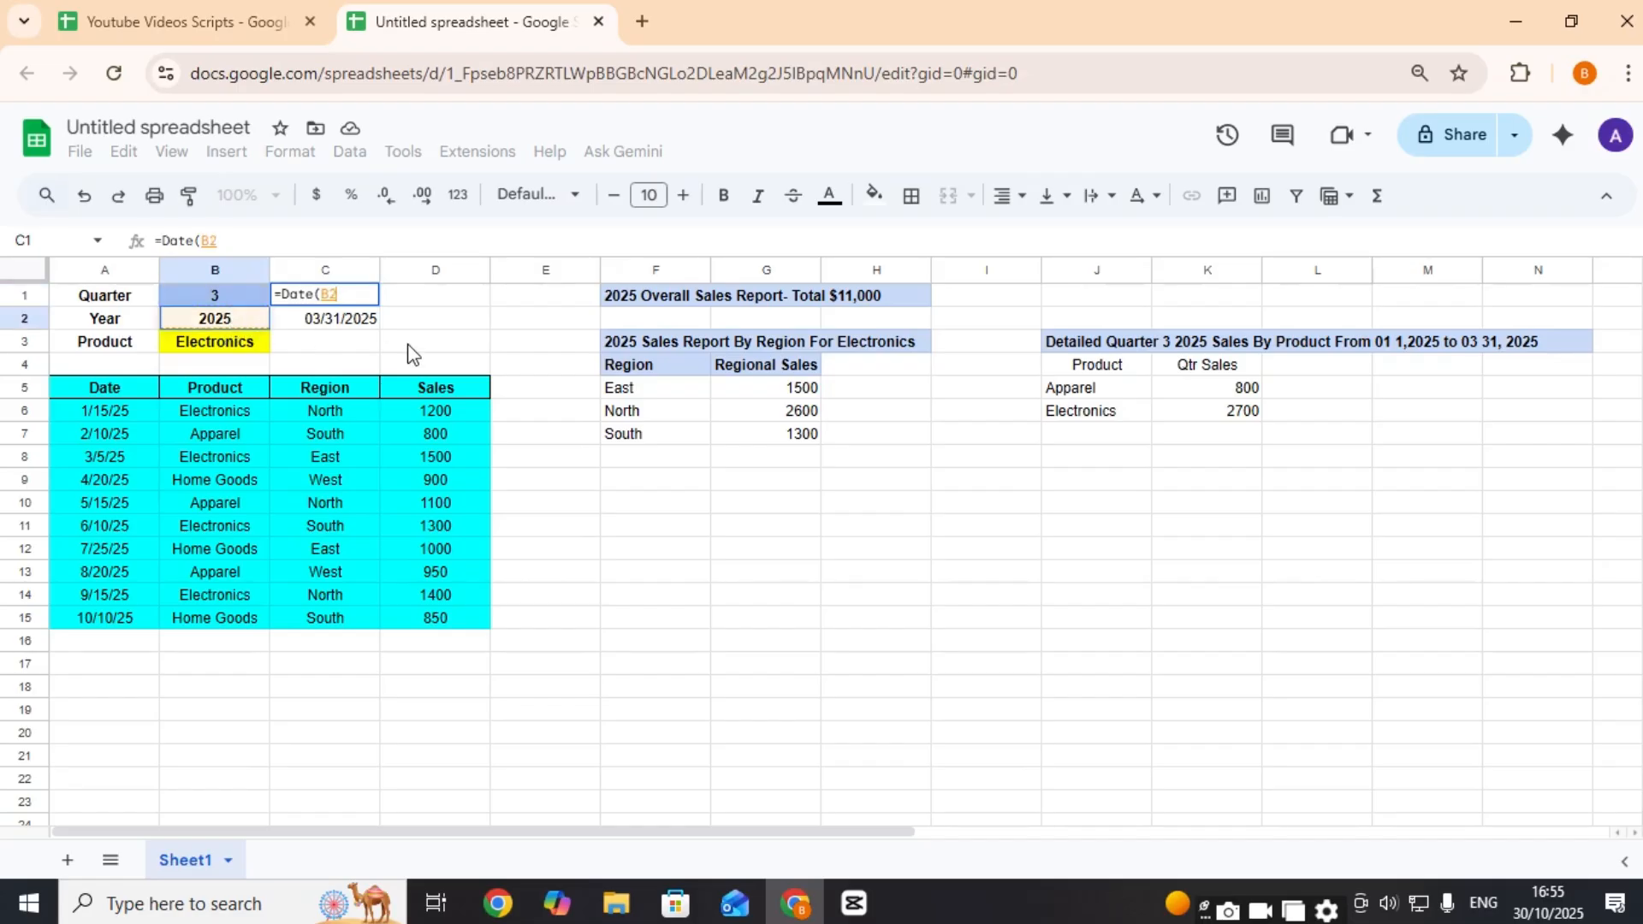
{"action": "type", "text": ","}
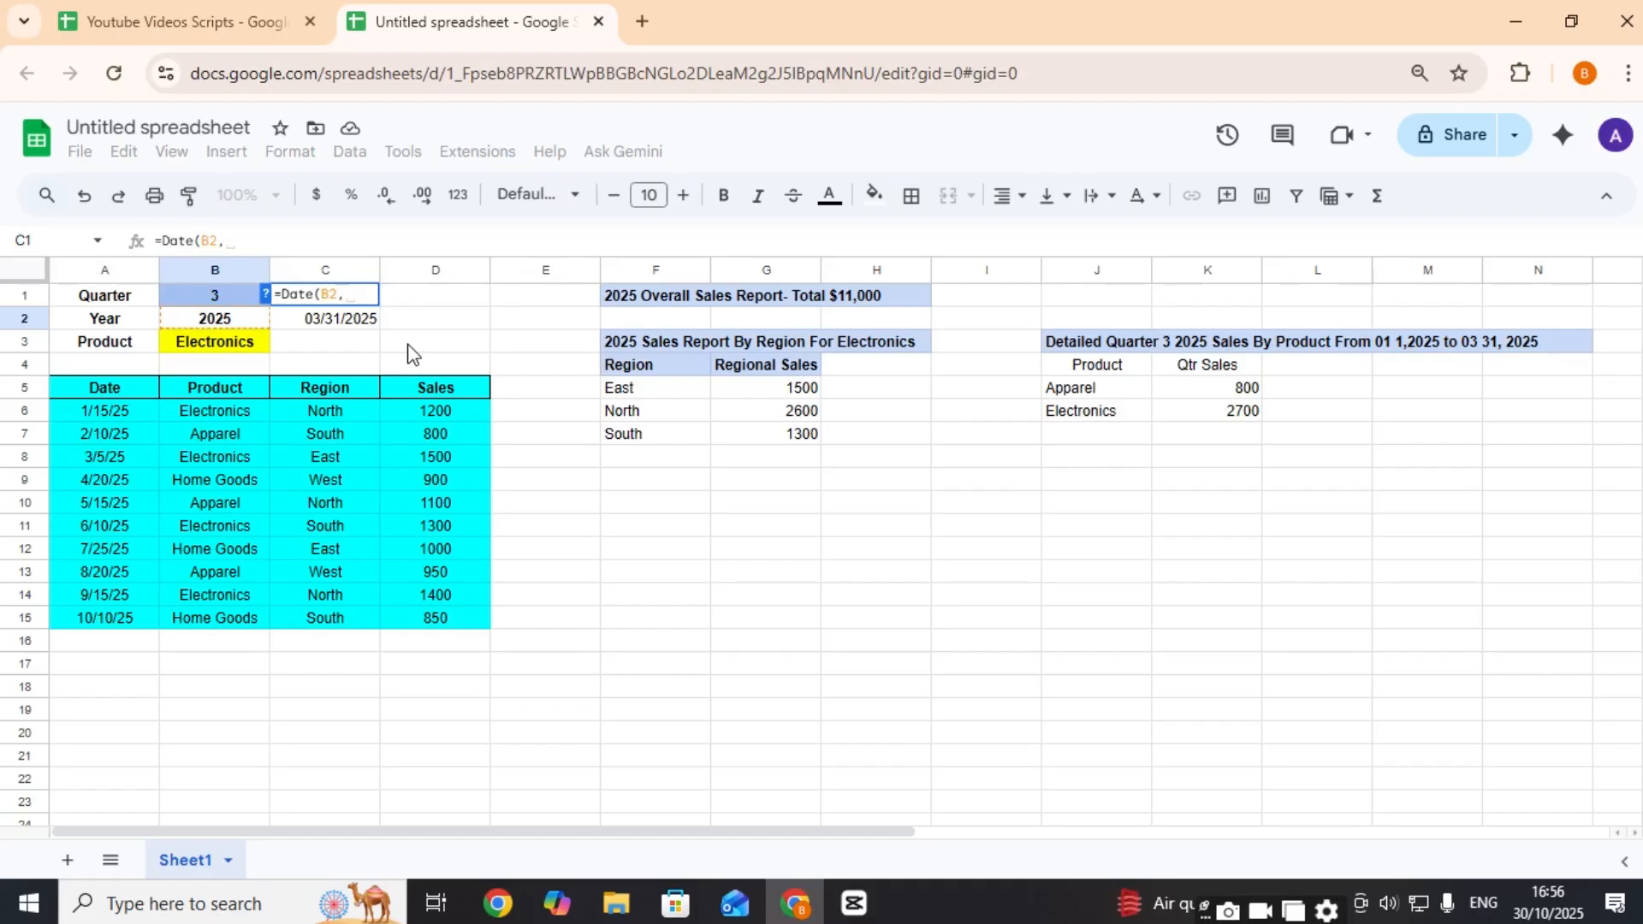
Step: Complete C1's Date formula with (Left(B1,1)*3)-2 as the month and 1 as the day, and enter it
{"action": "type", "text": "(Left"}
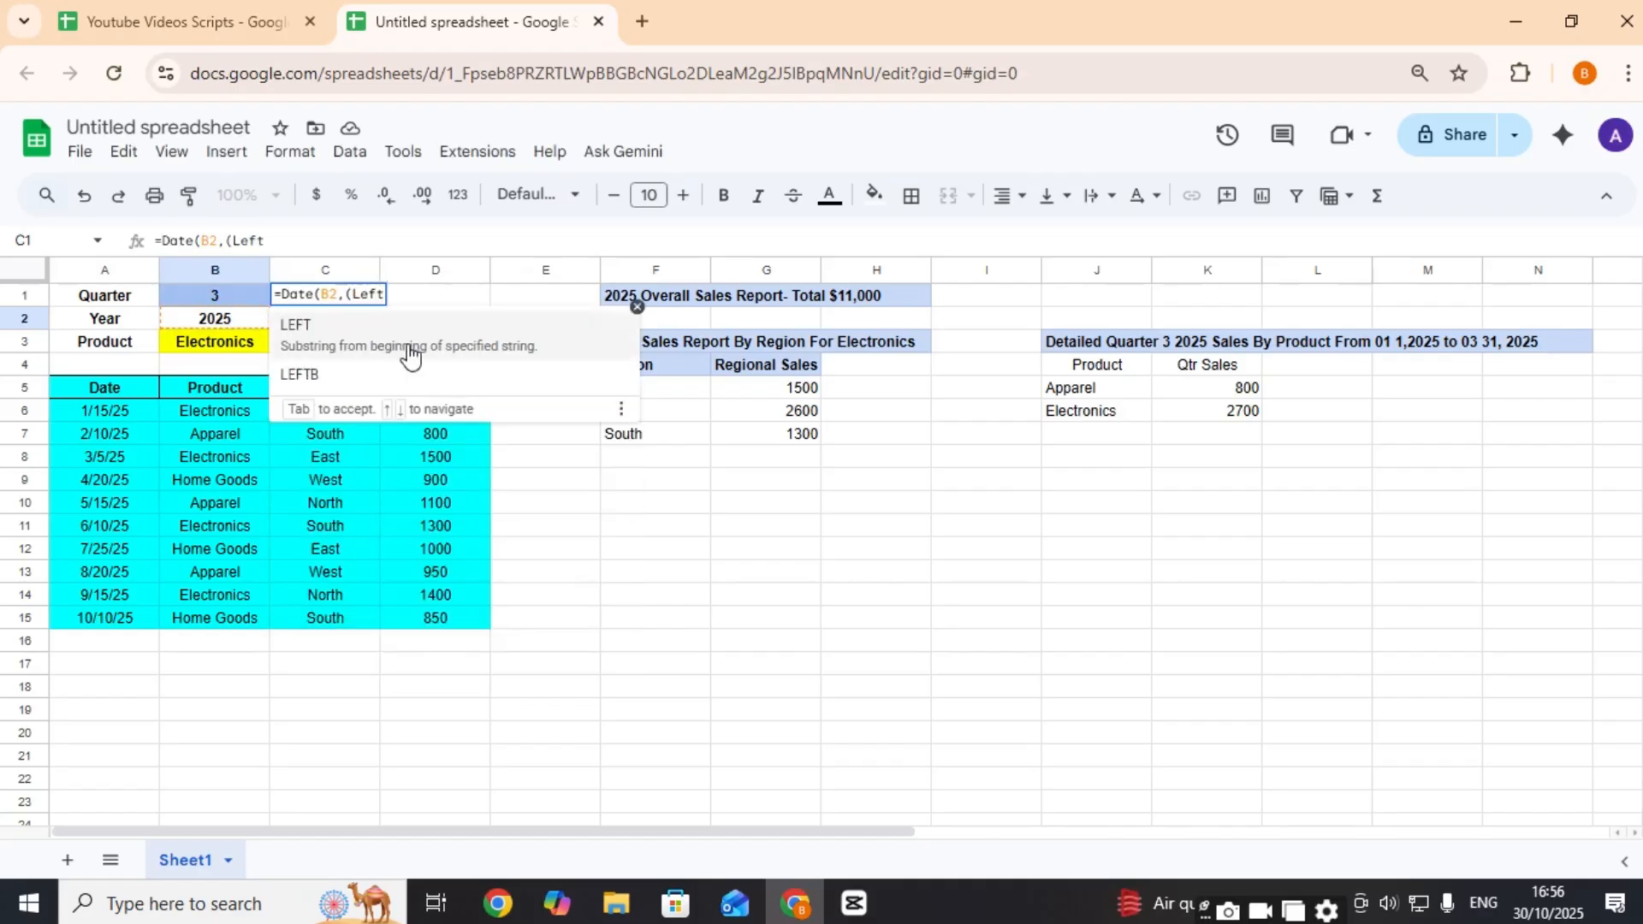
{"action": "type", "text": "("}
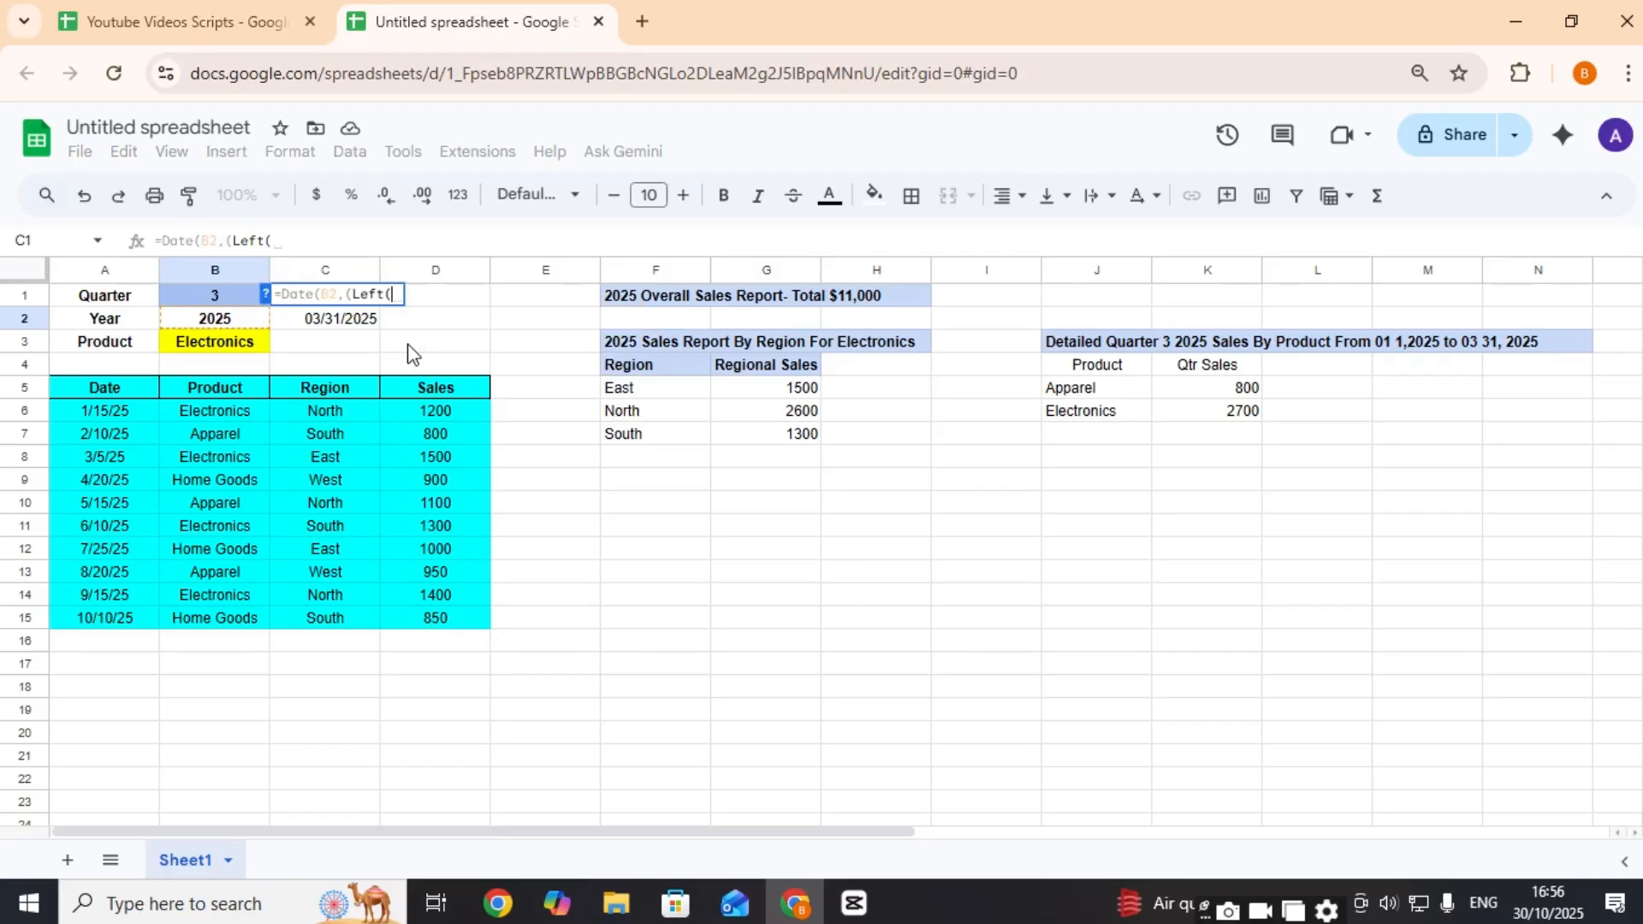
{"action": "left_click", "coordinate": [212, 303]}
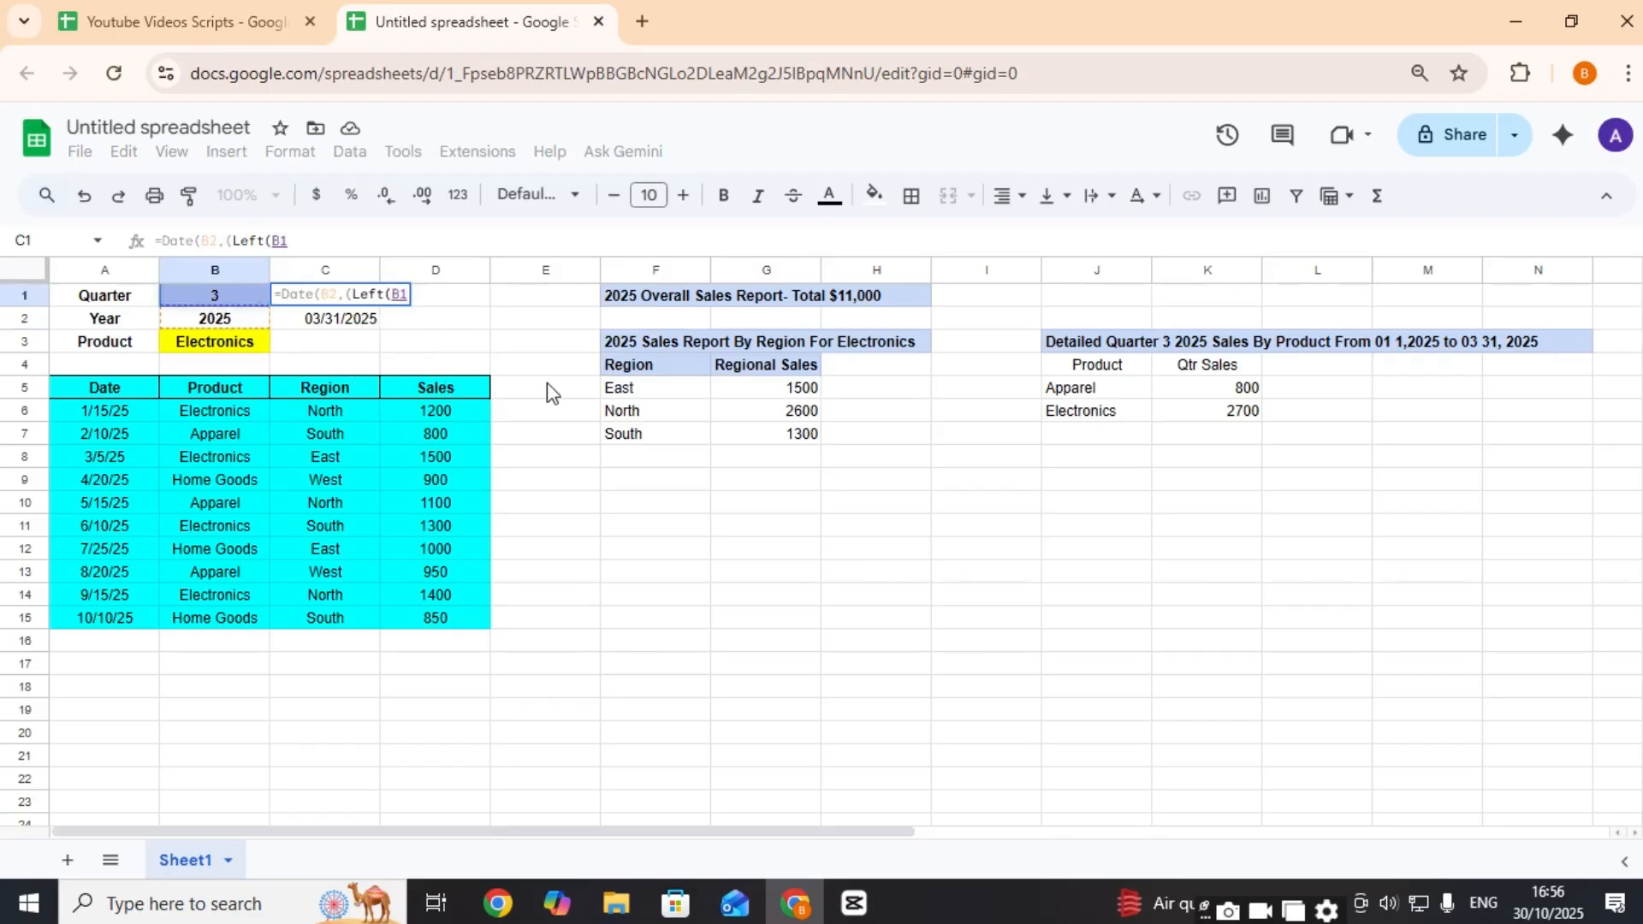
{"action": "type", "text": ",1"}
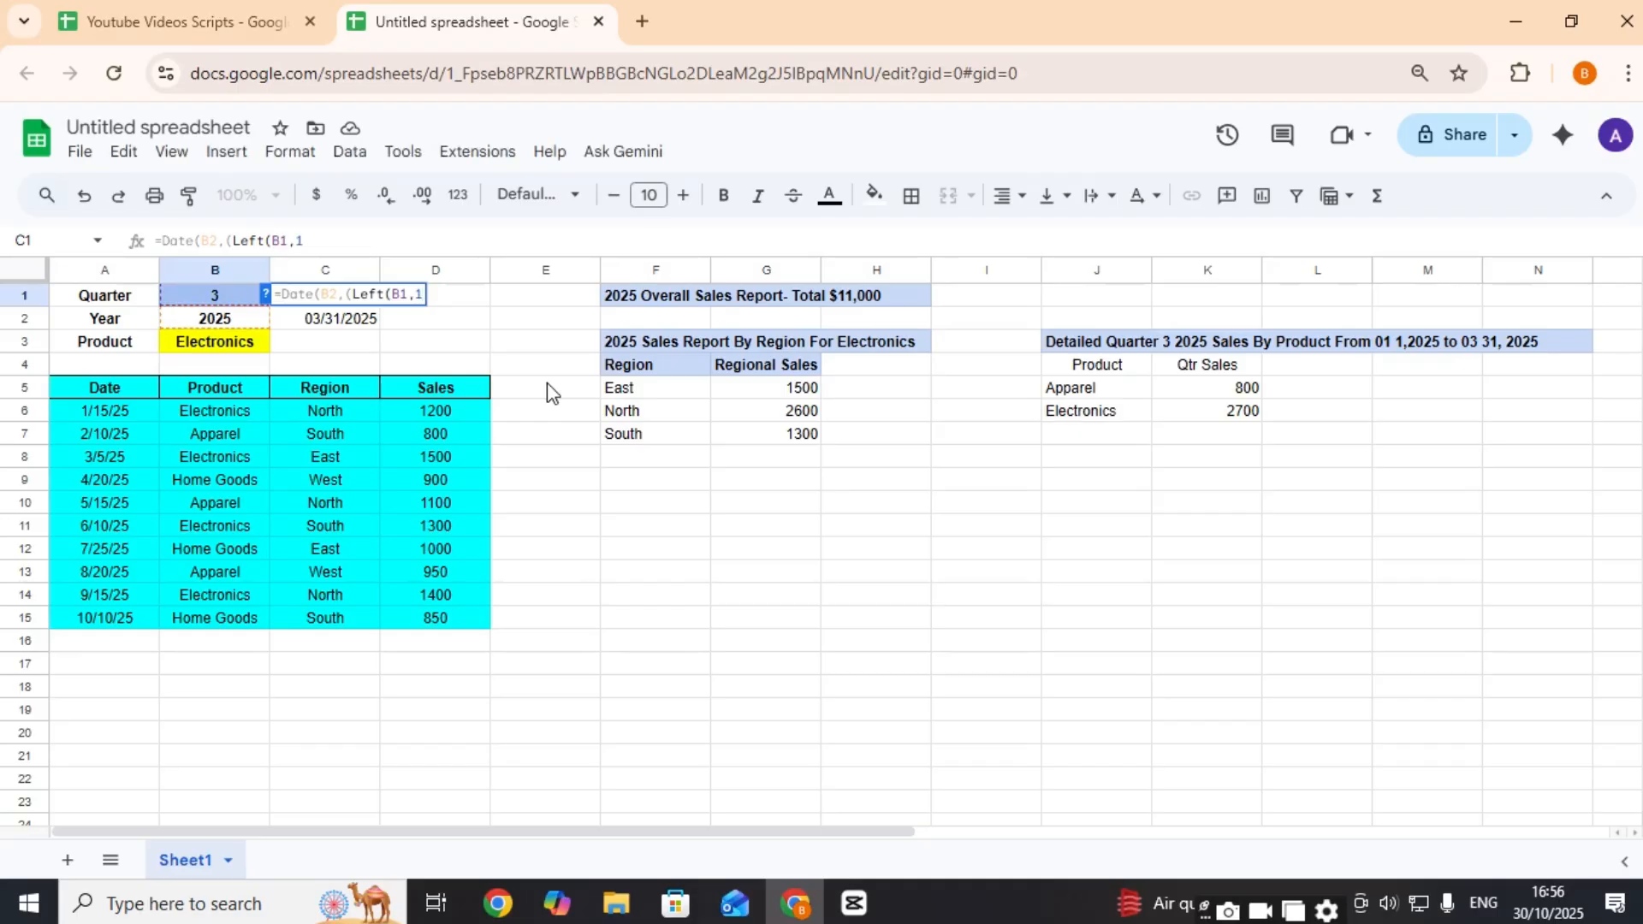
{"action": "type", "text": ")"}
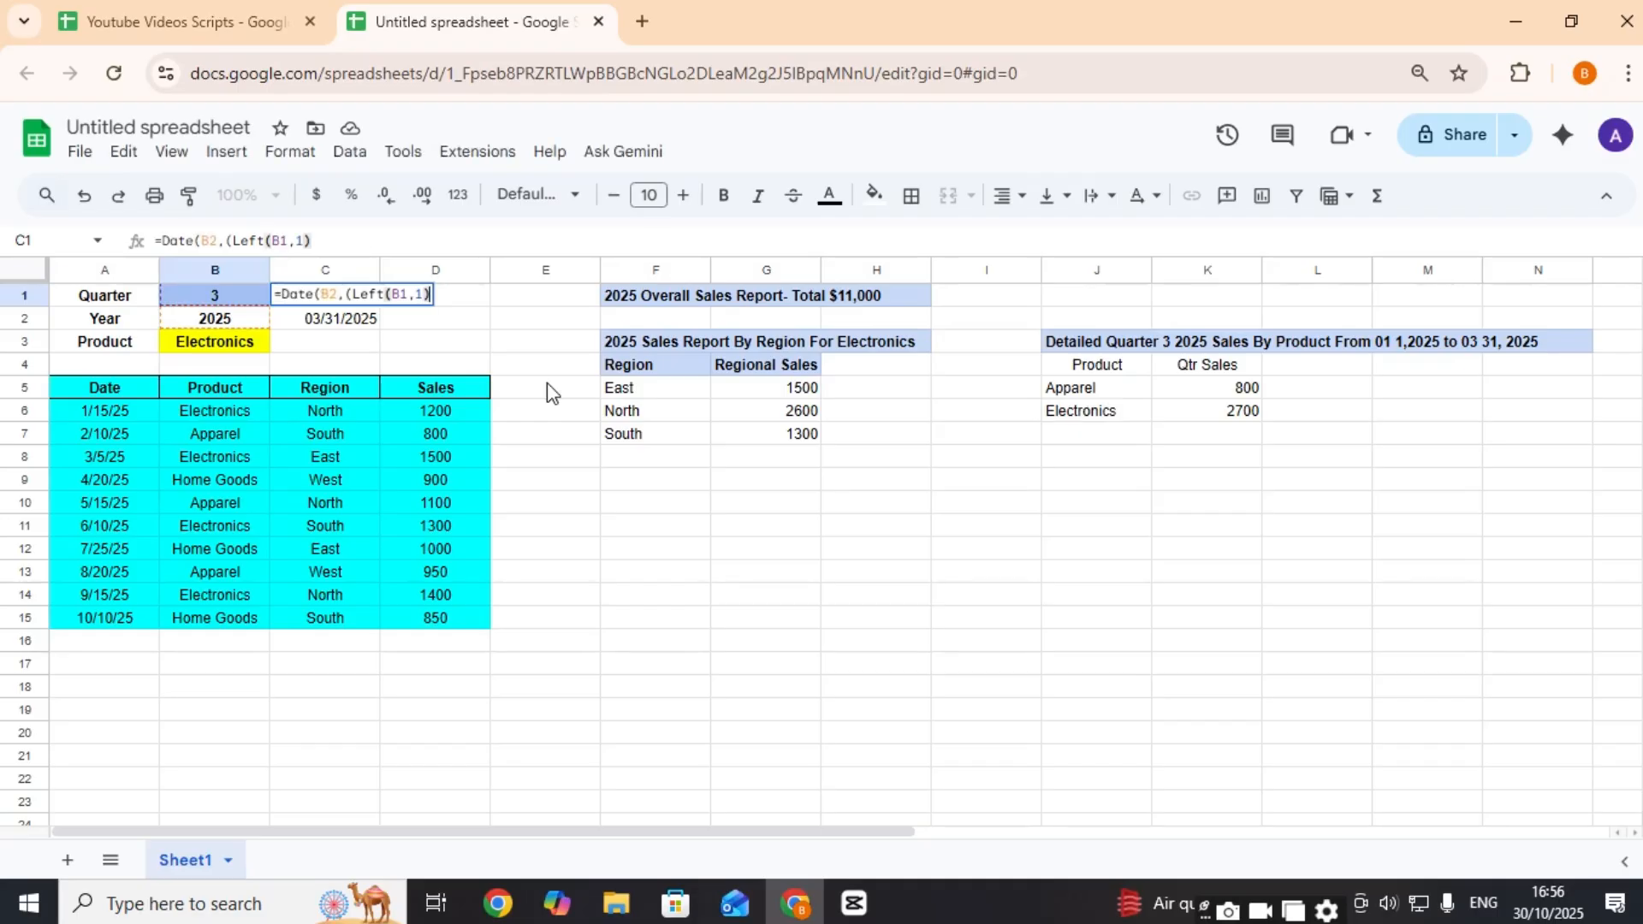
{"action": "type", "text": "*3"}
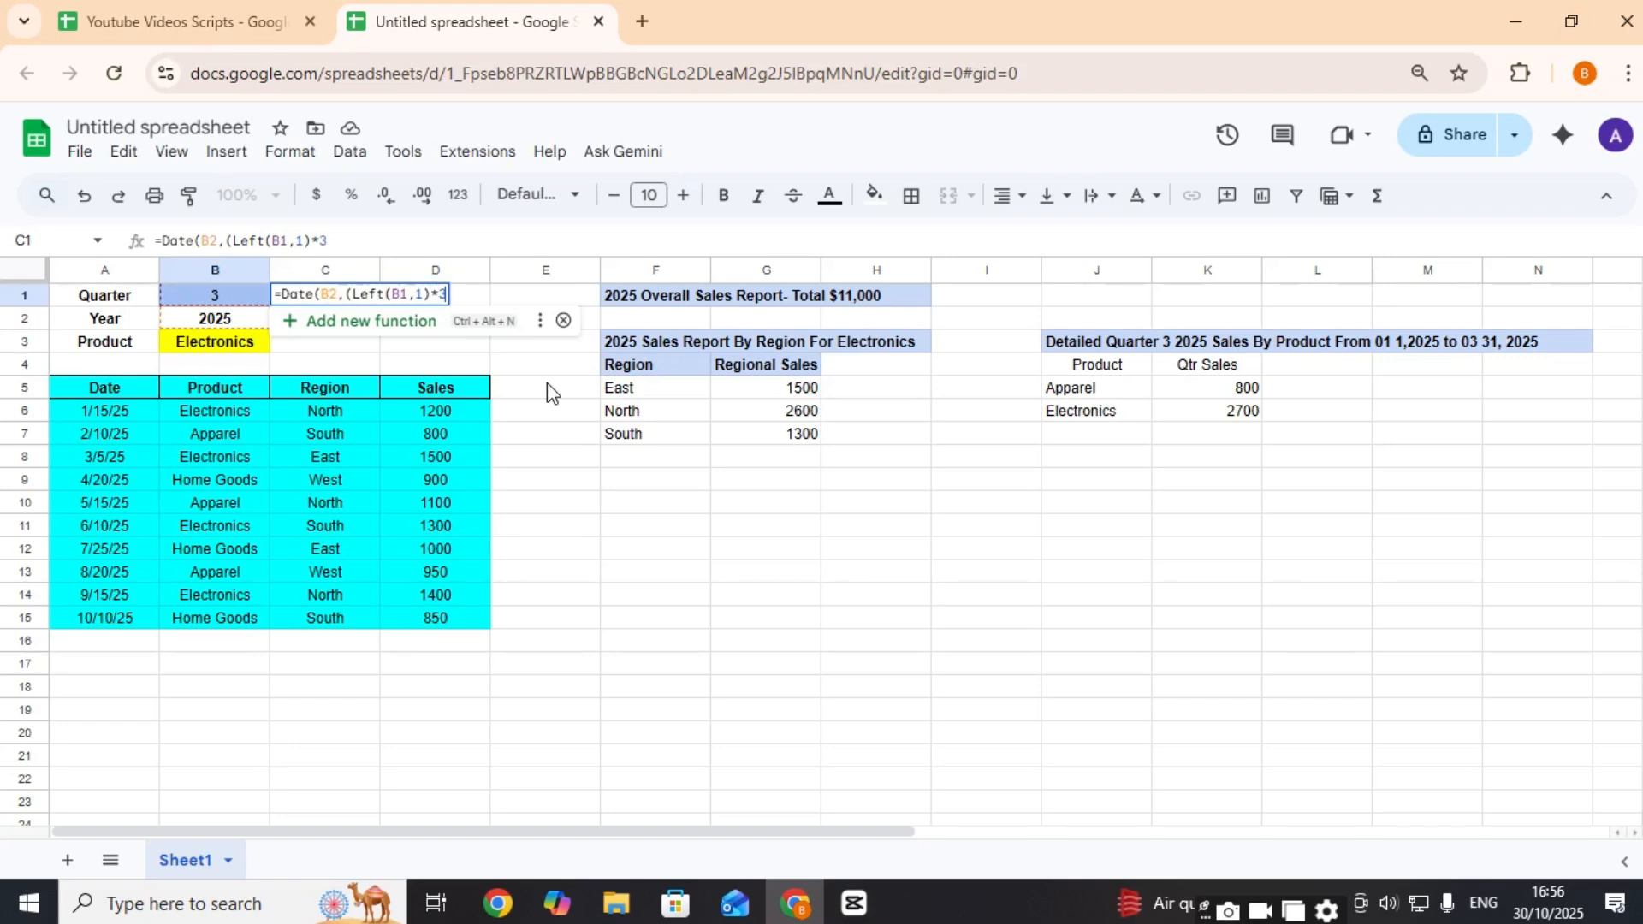
{"action": "type", "text": ")"}
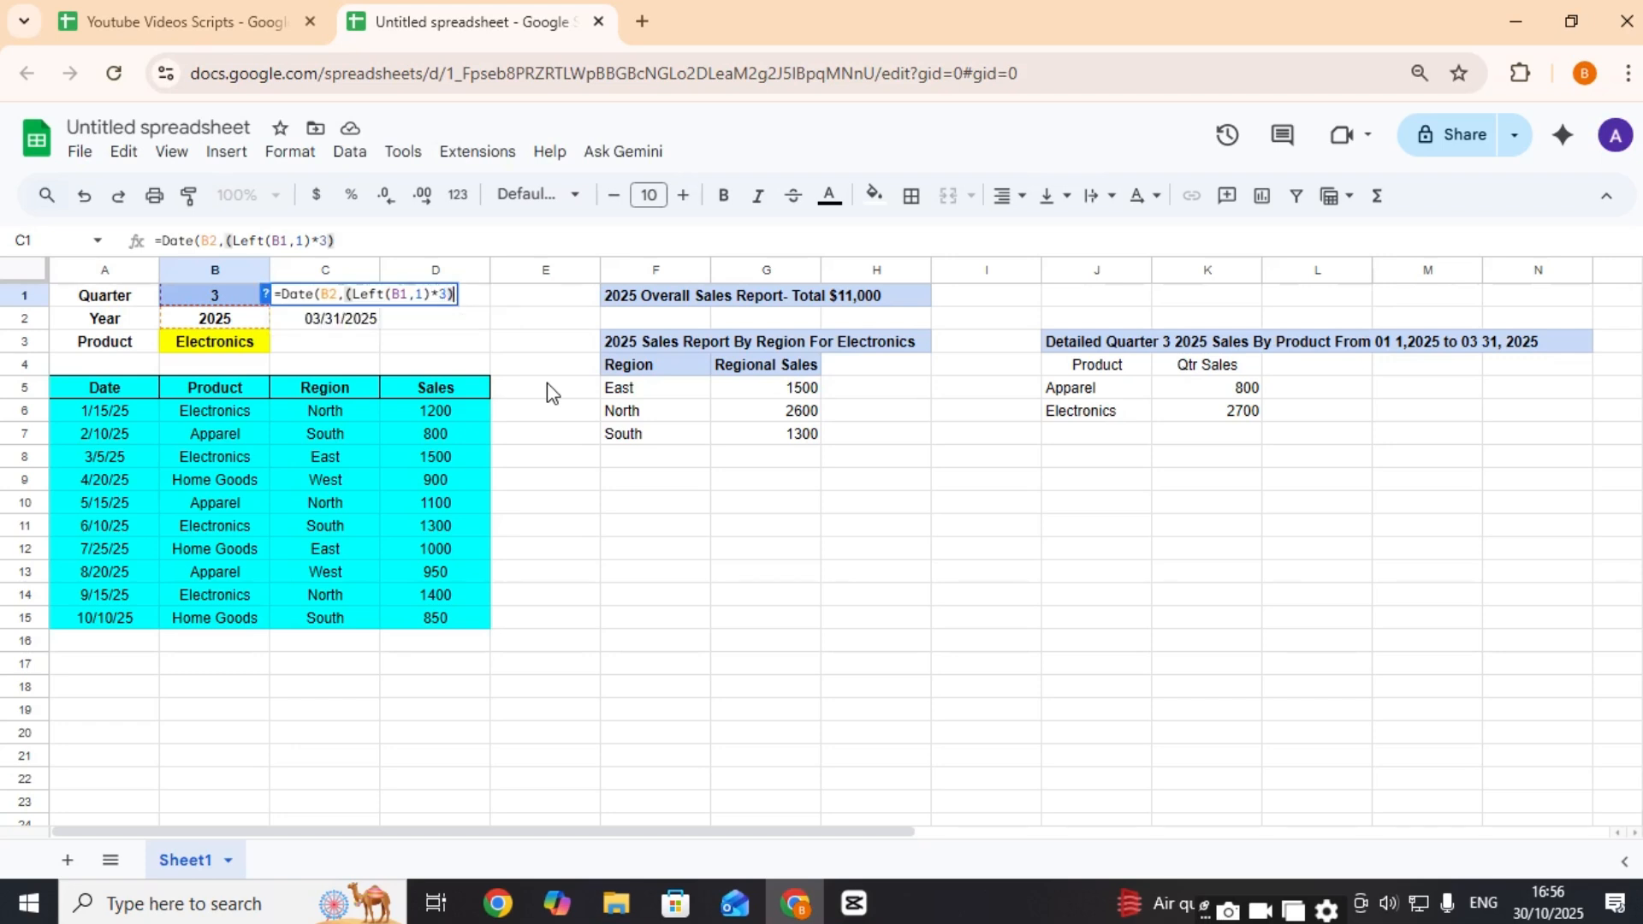
{"action": "type", "text": "-2,"}
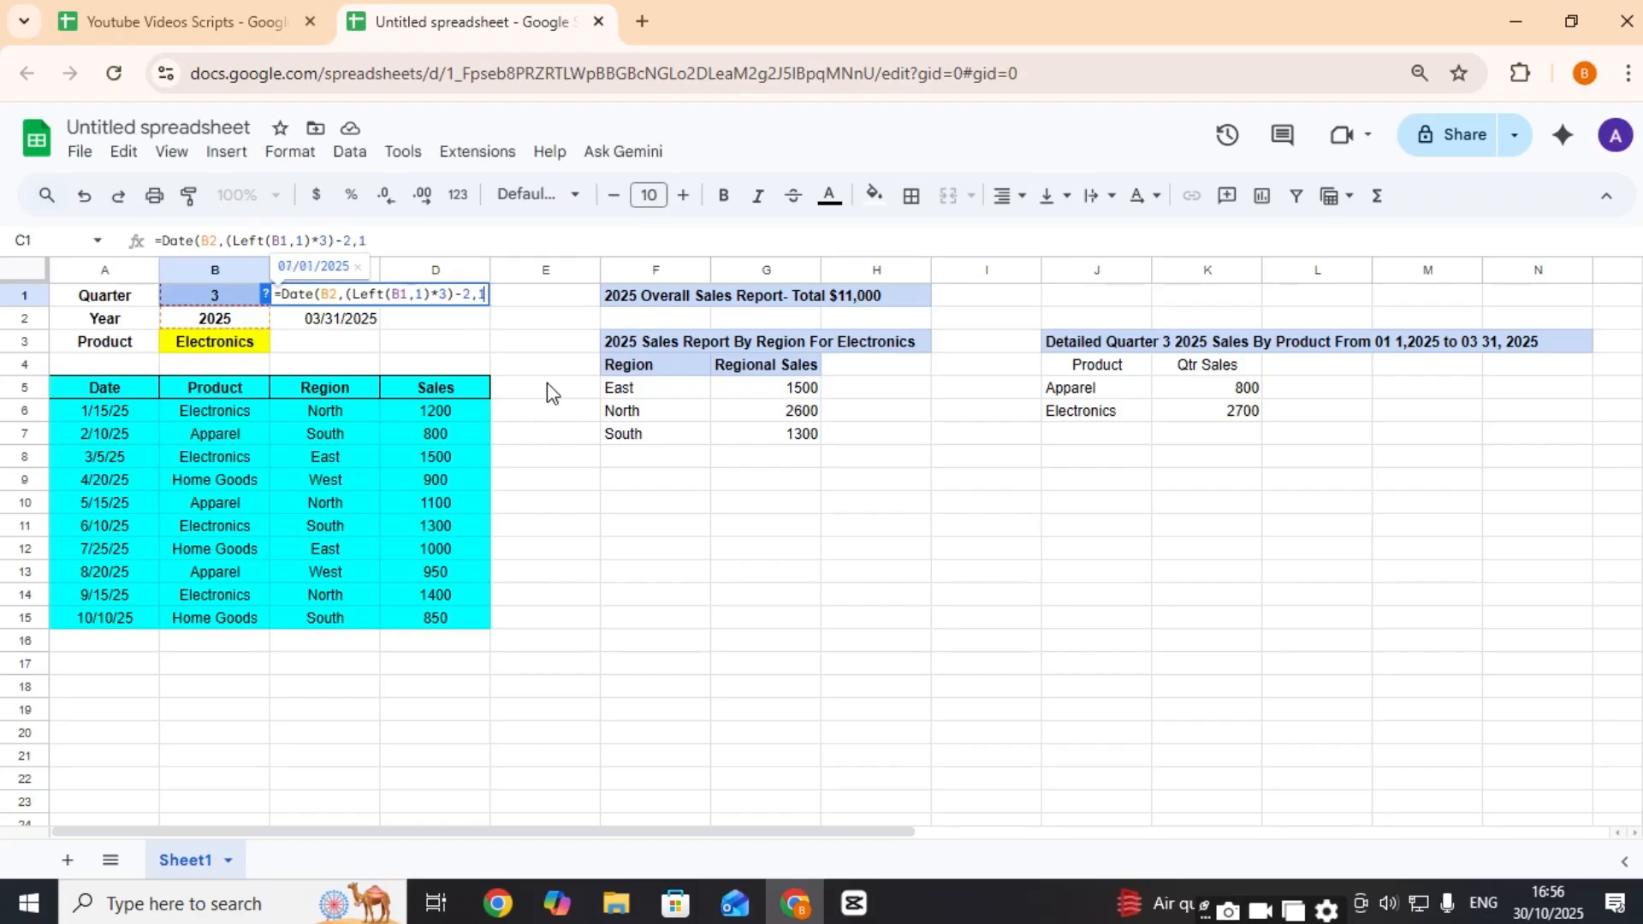
{"action": "type", "text": "1"}
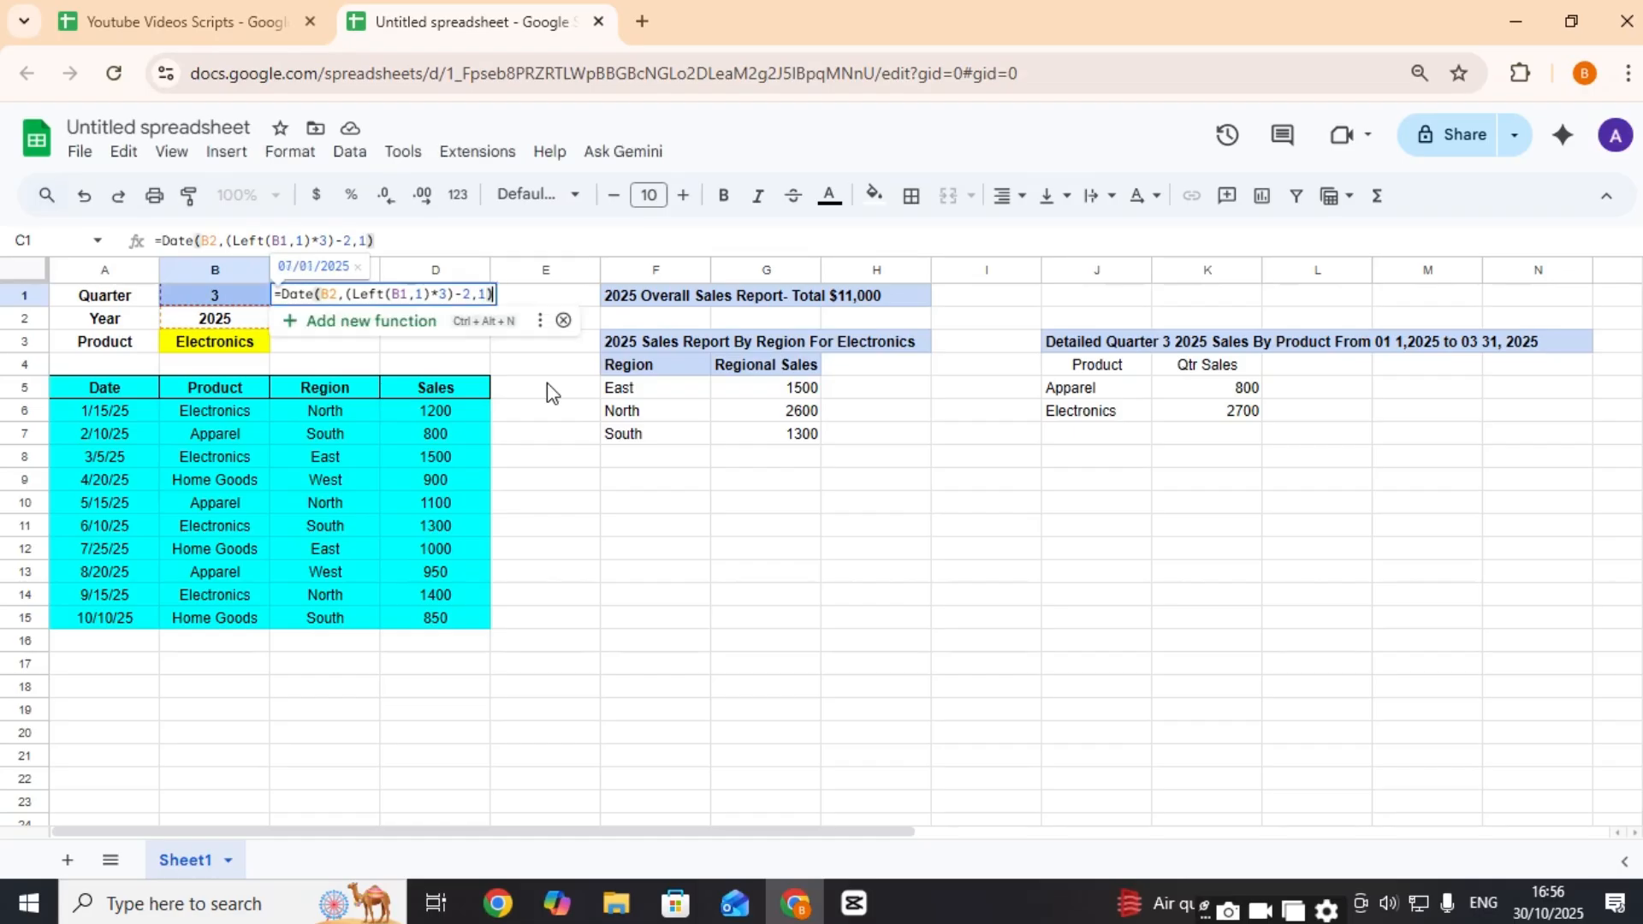
{"action": "key", "text": "Return"}
{"action": "key", "text": "Up"}
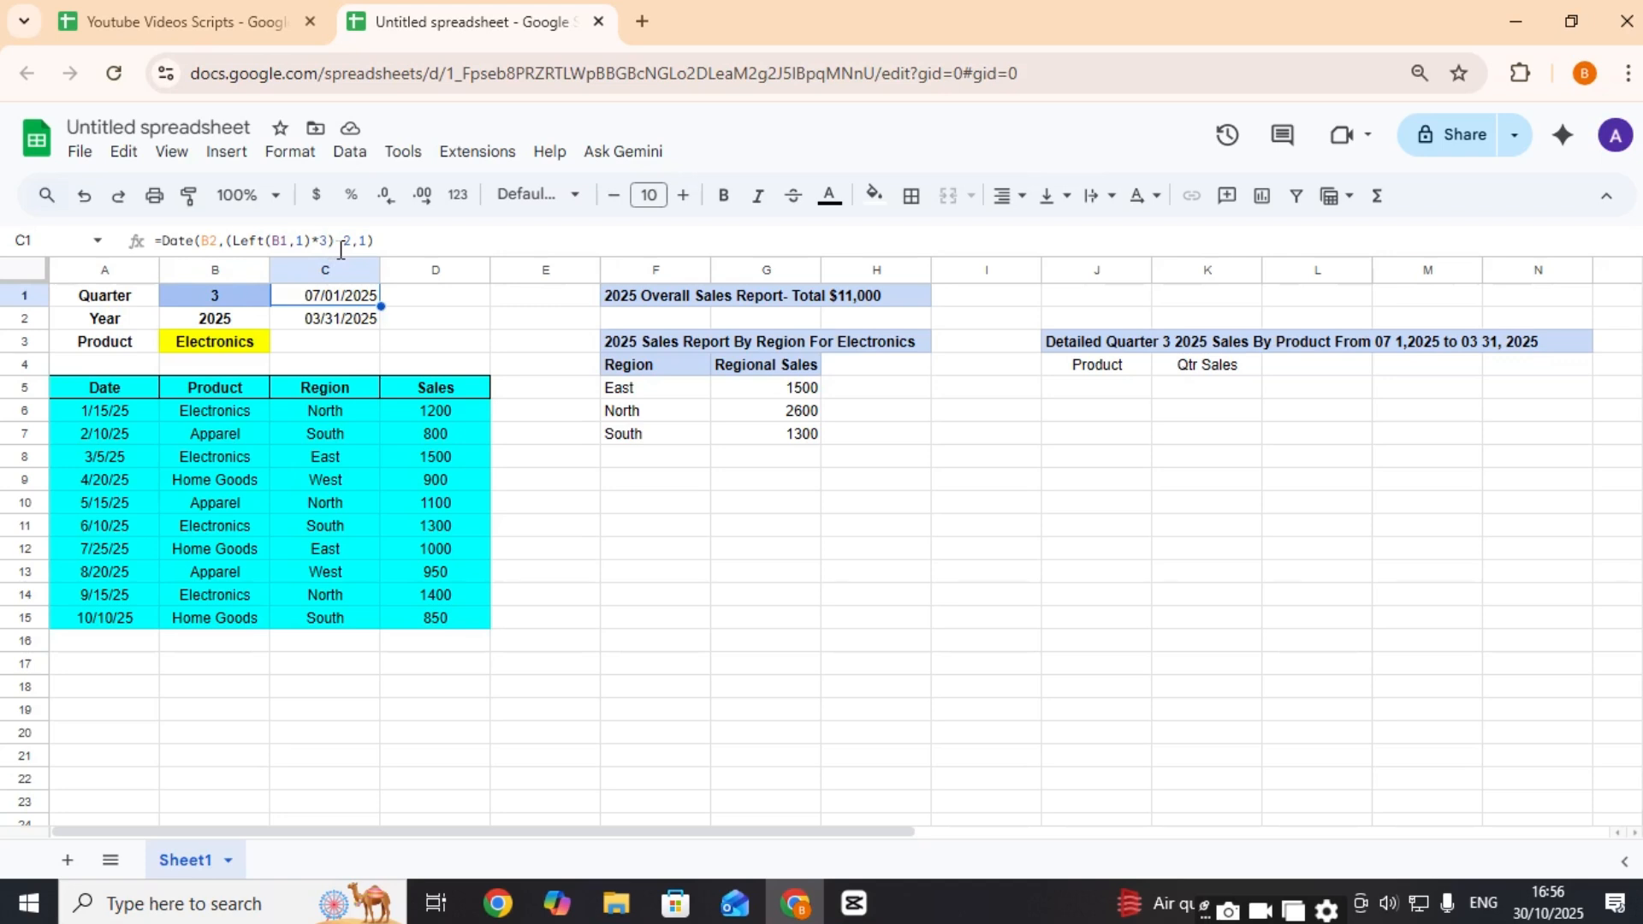
Step: Replace the end date in C2 with the formula =E0Month(C1,2)
{"action": "left_click", "coordinate": [333, 324]}
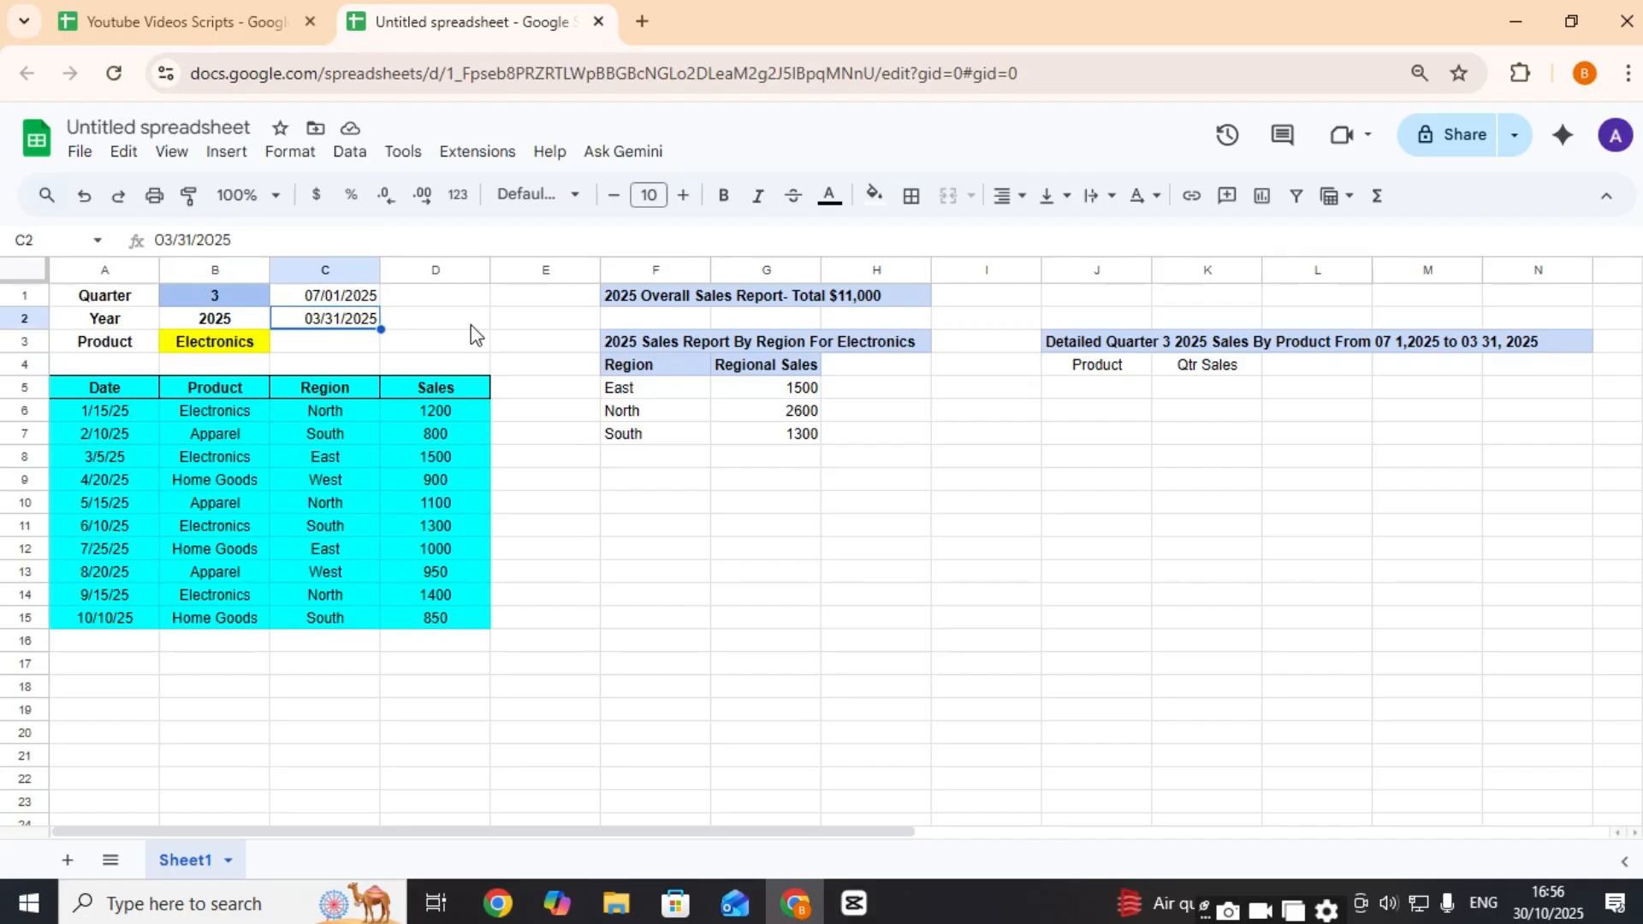
{"action": "type", "text": "="}
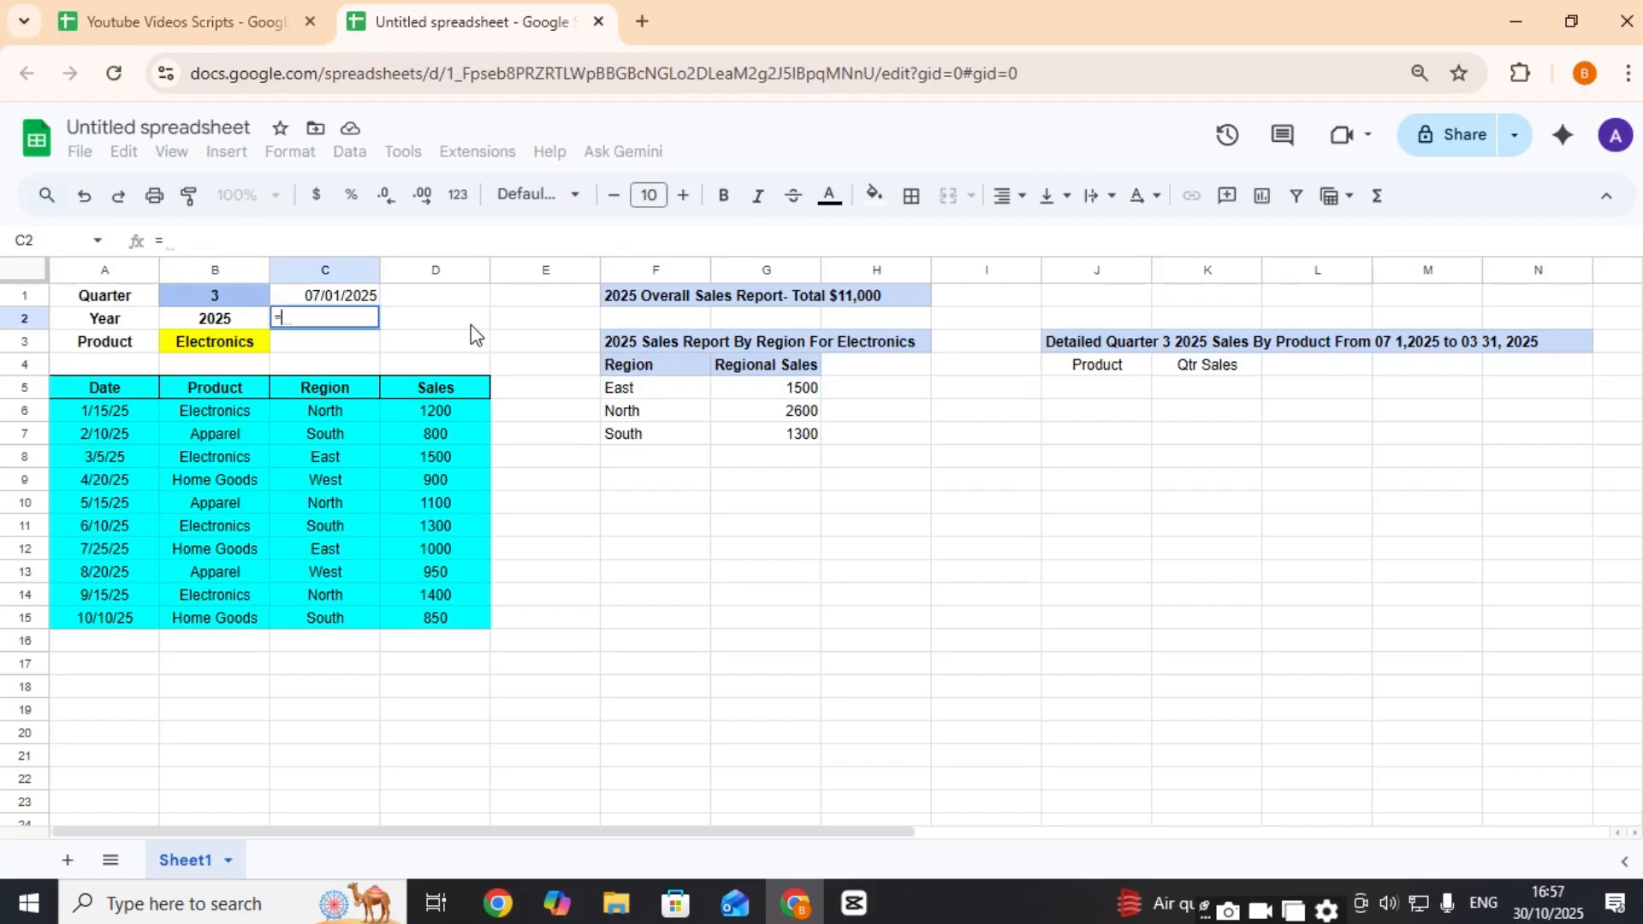
{"action": "type", "text": "E"}
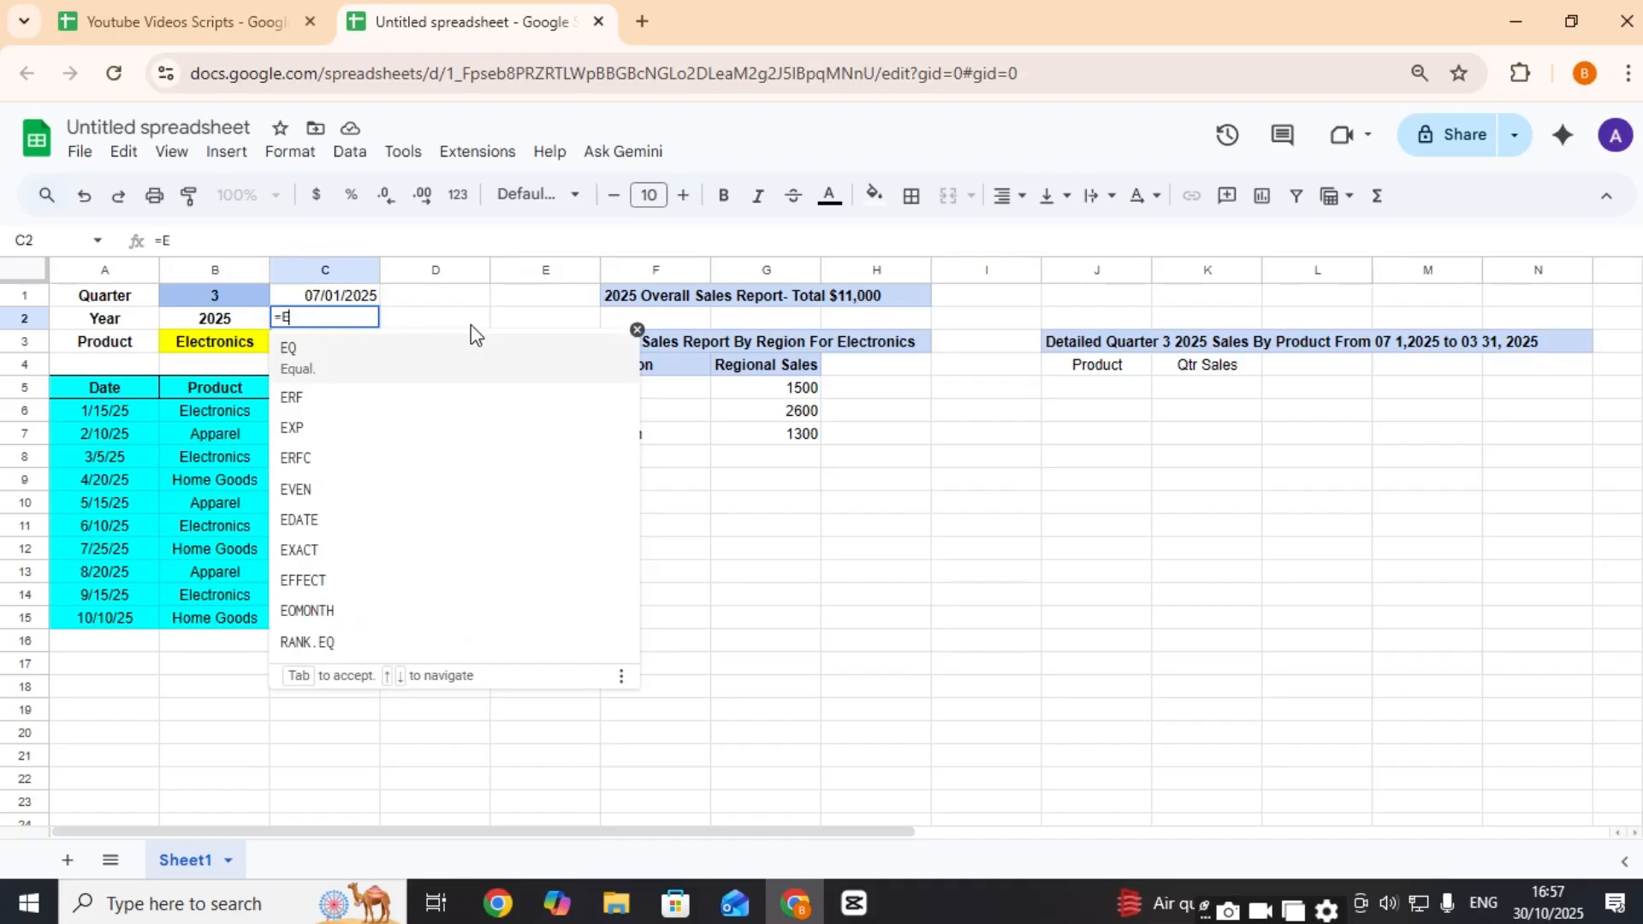
{"action": "type", "text": "0Month"}
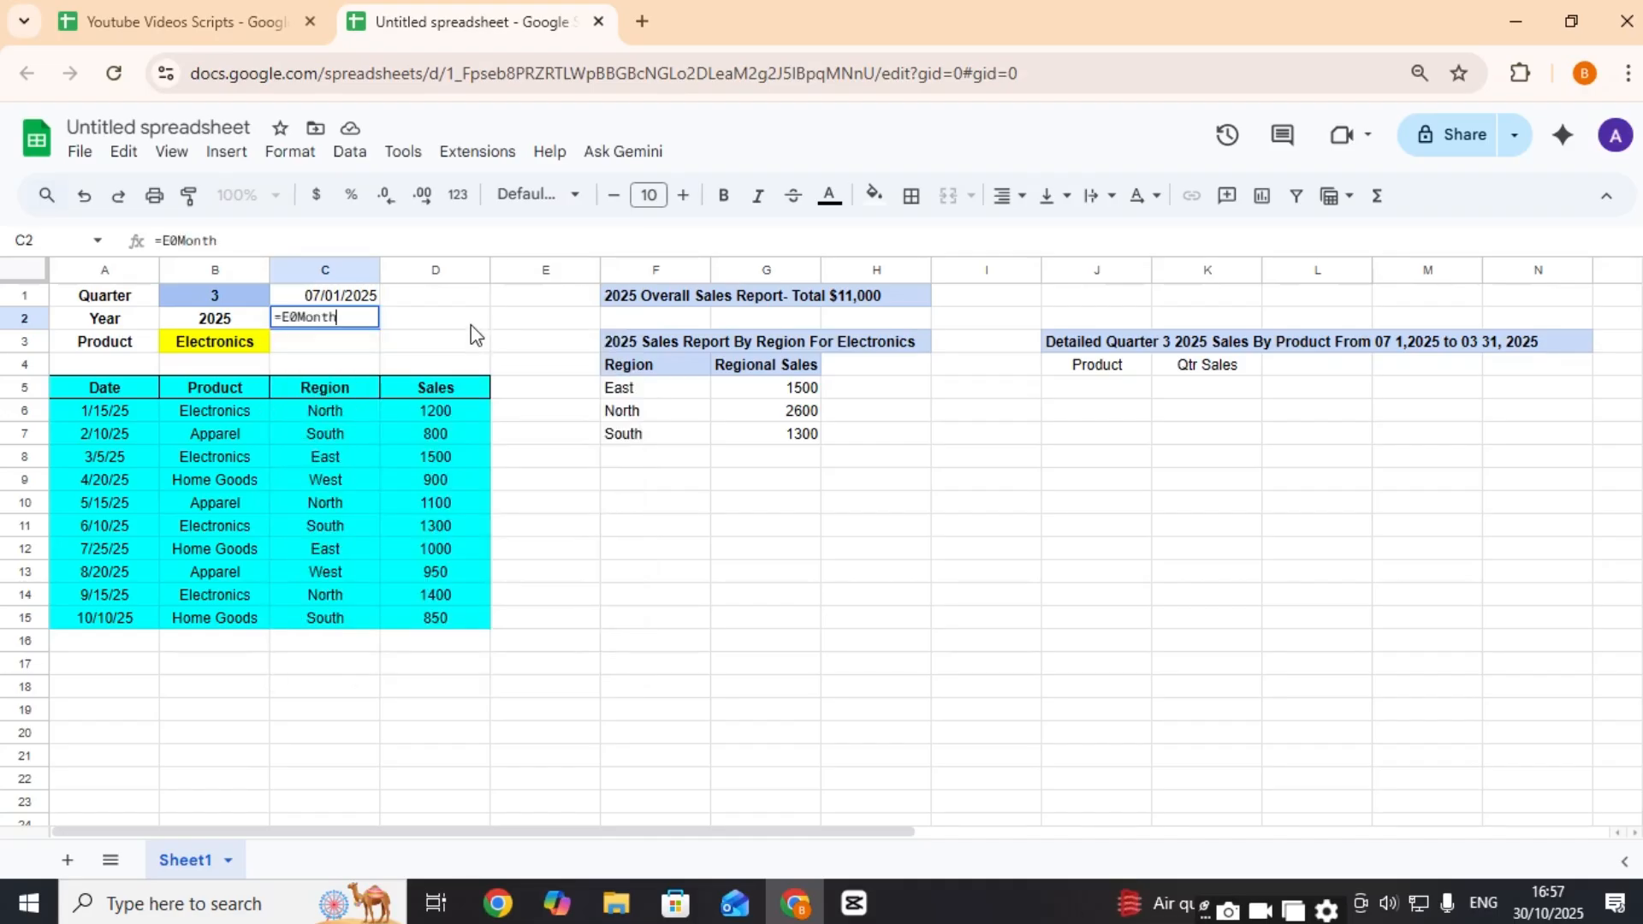
{"action": "type", "text": "("}
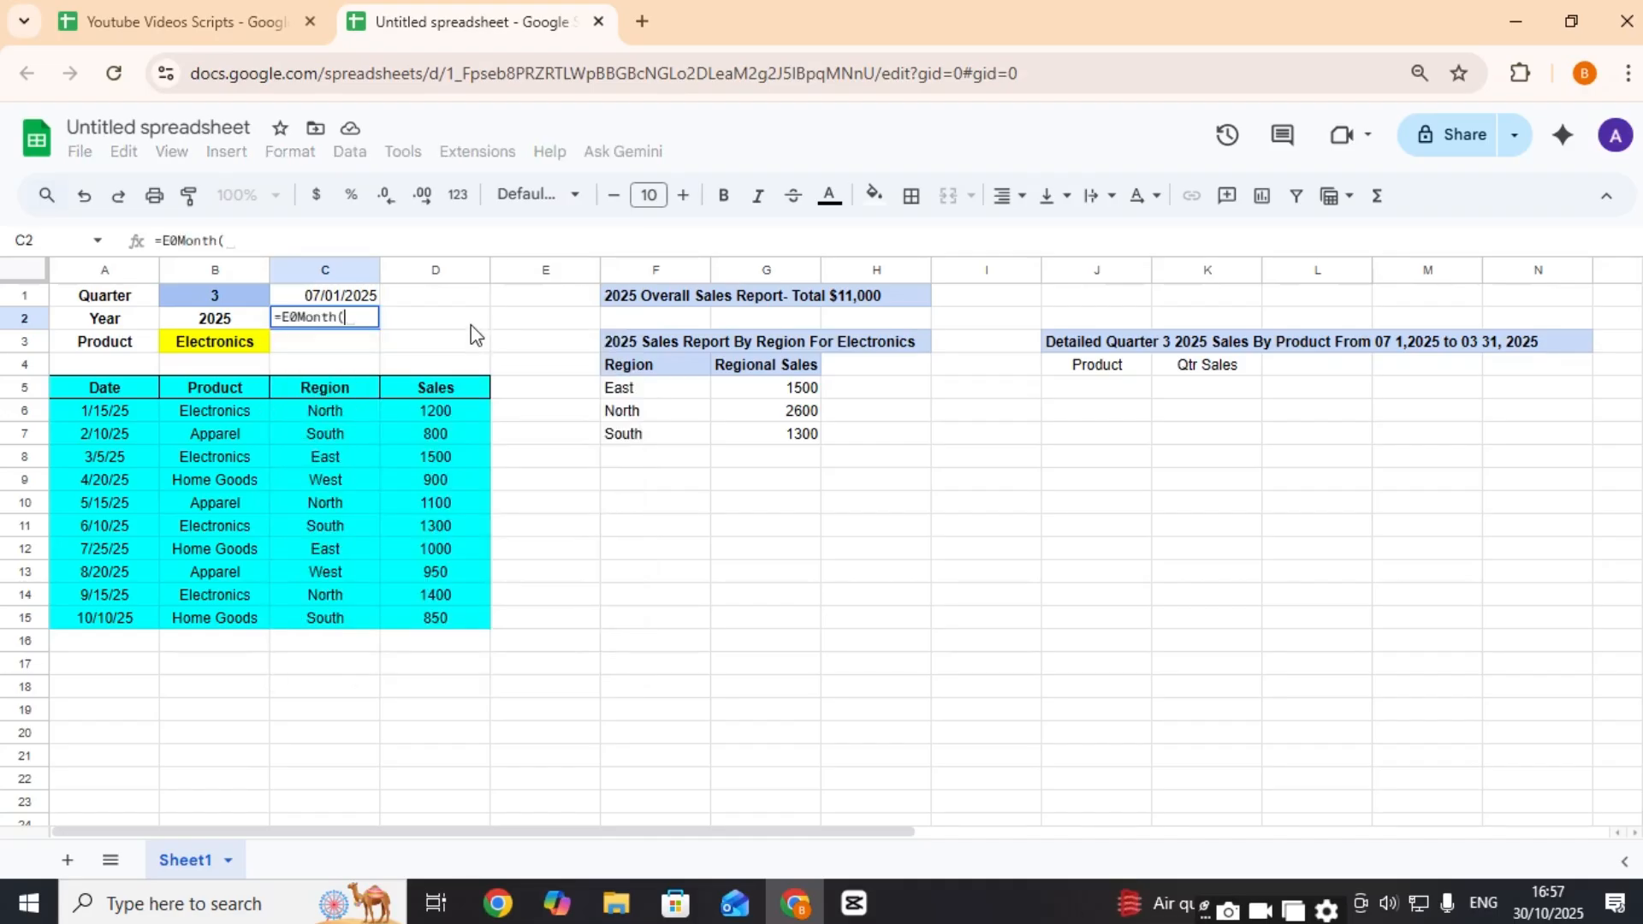
{"action": "type", "text": "C1"}
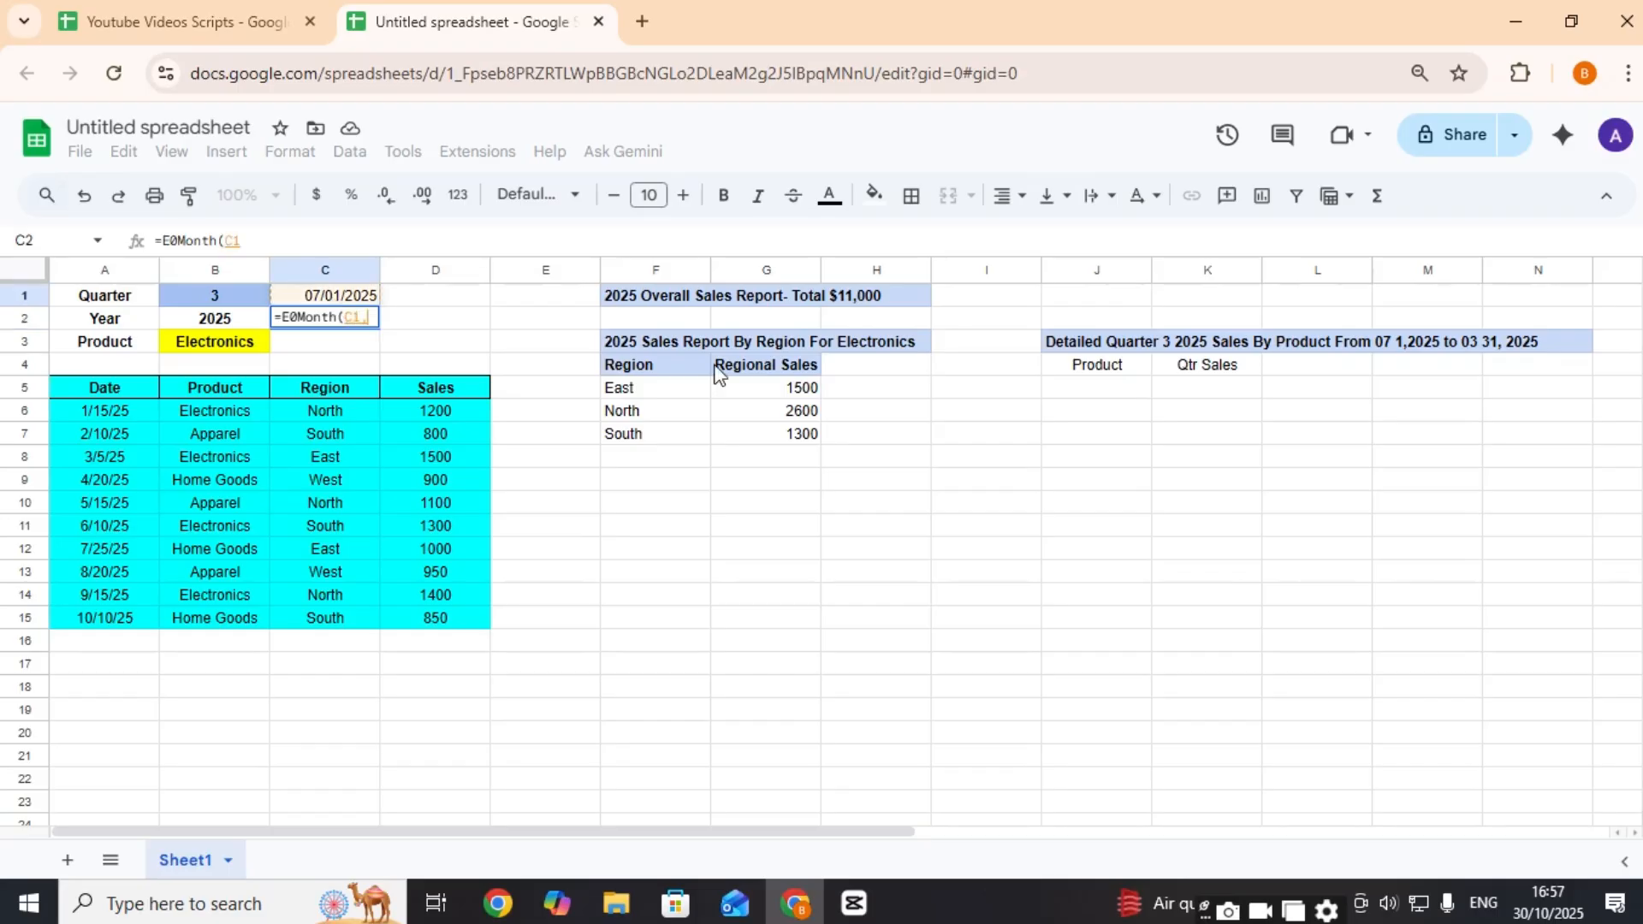
{"action": "type", "text": ","}
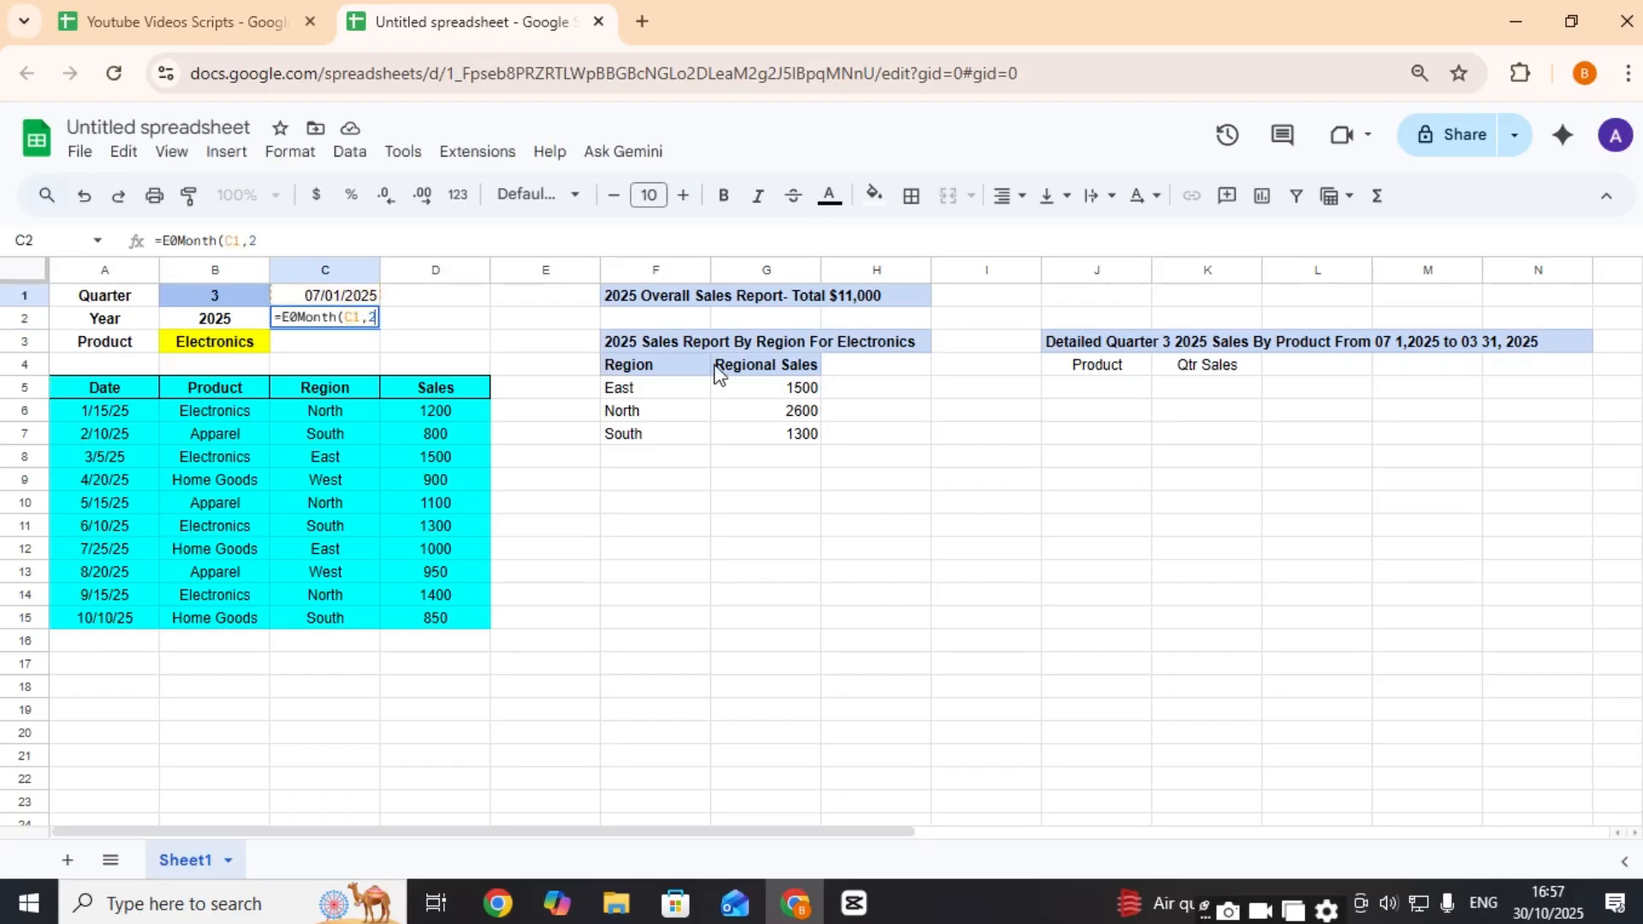
{"action": "type", "text": "2)"}
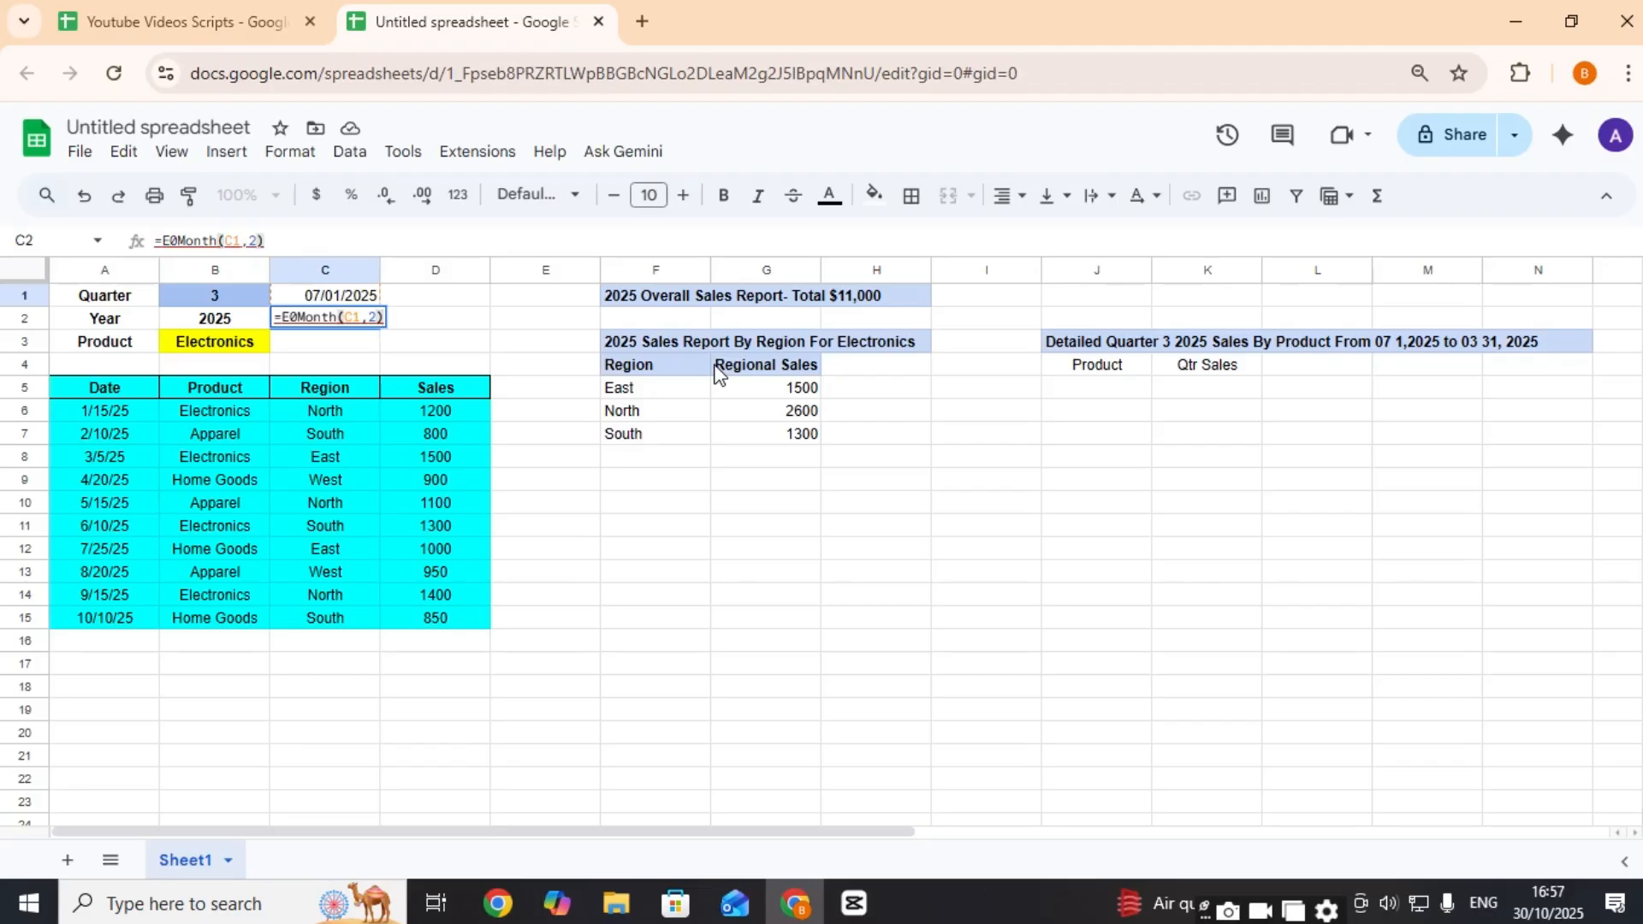
{"action": "key", "text": "Return"}
{"action": "key", "text": "Up"}
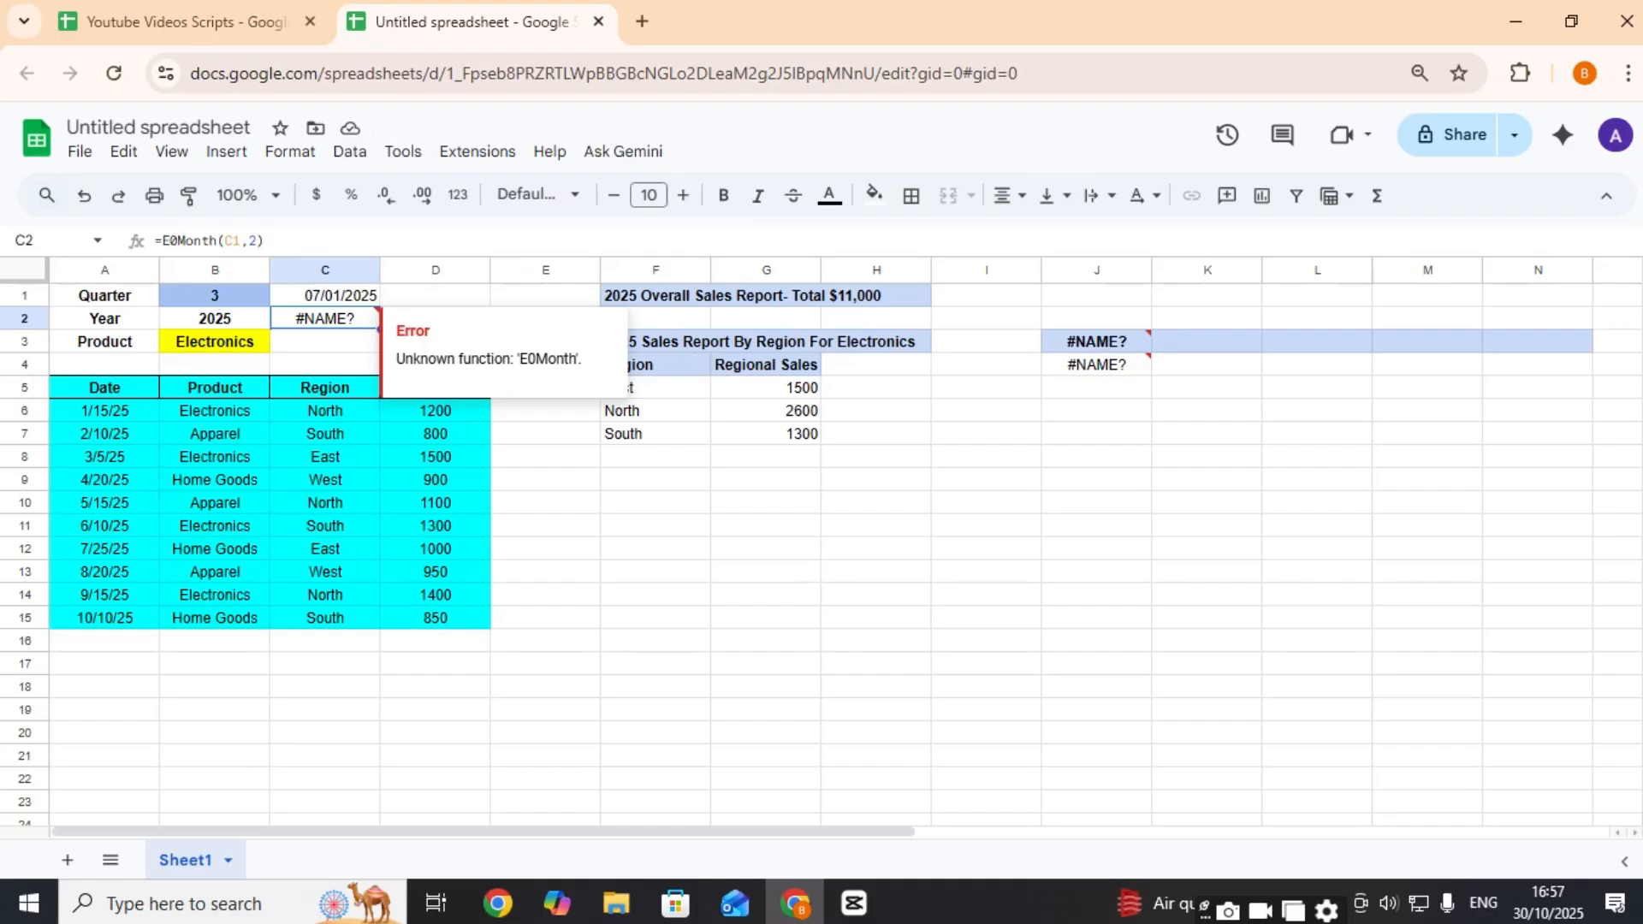
Step: Correct the misspelled function name in C2 so the end-date formula reads =EOMONTH(C1,2)
{"action": "left_click", "coordinate": [1038, 916]}
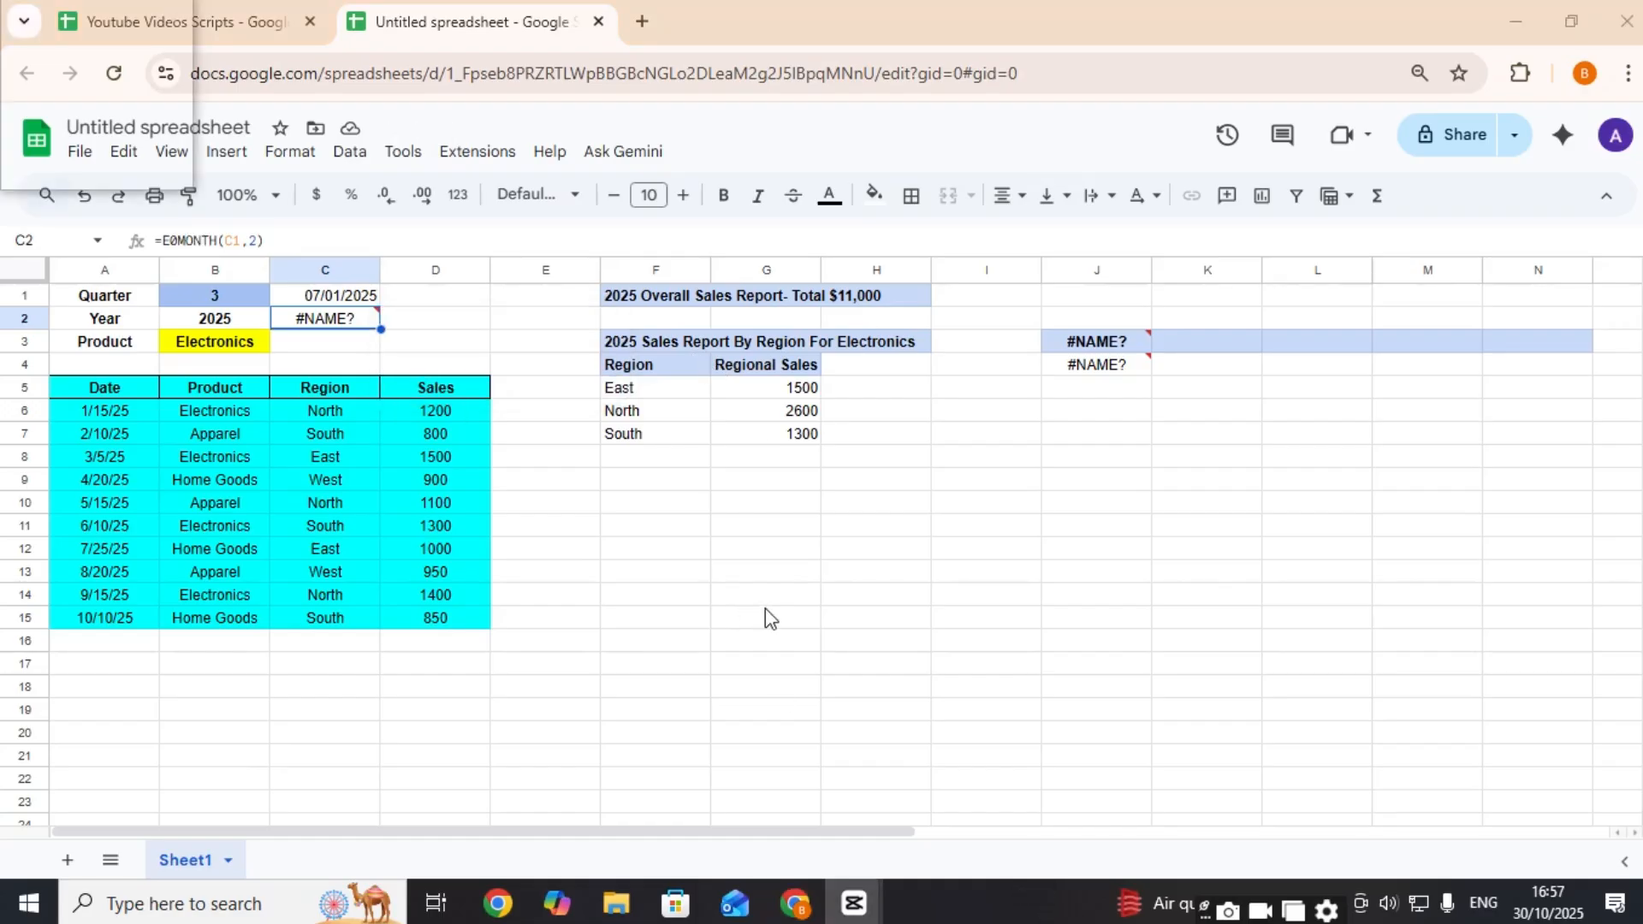
{"action": "left_click", "coordinate": [173, 241]}
{"action": "key", "text": "BackSpace"}
{"action": "type", "text": "O"}
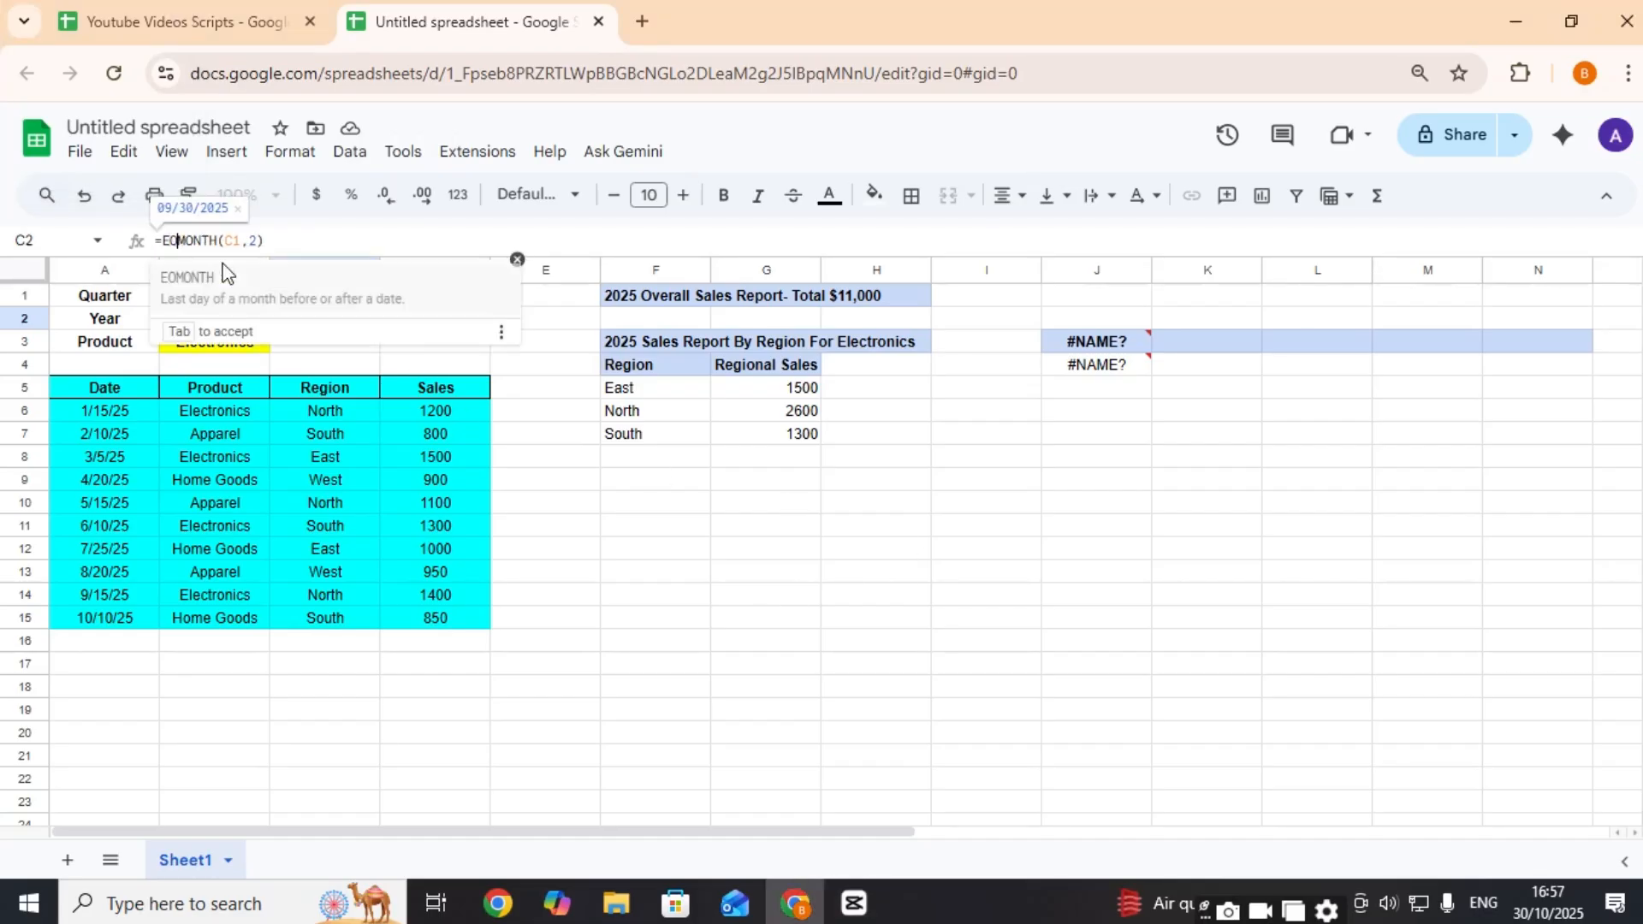
{"action": "key", "text": "Return"}
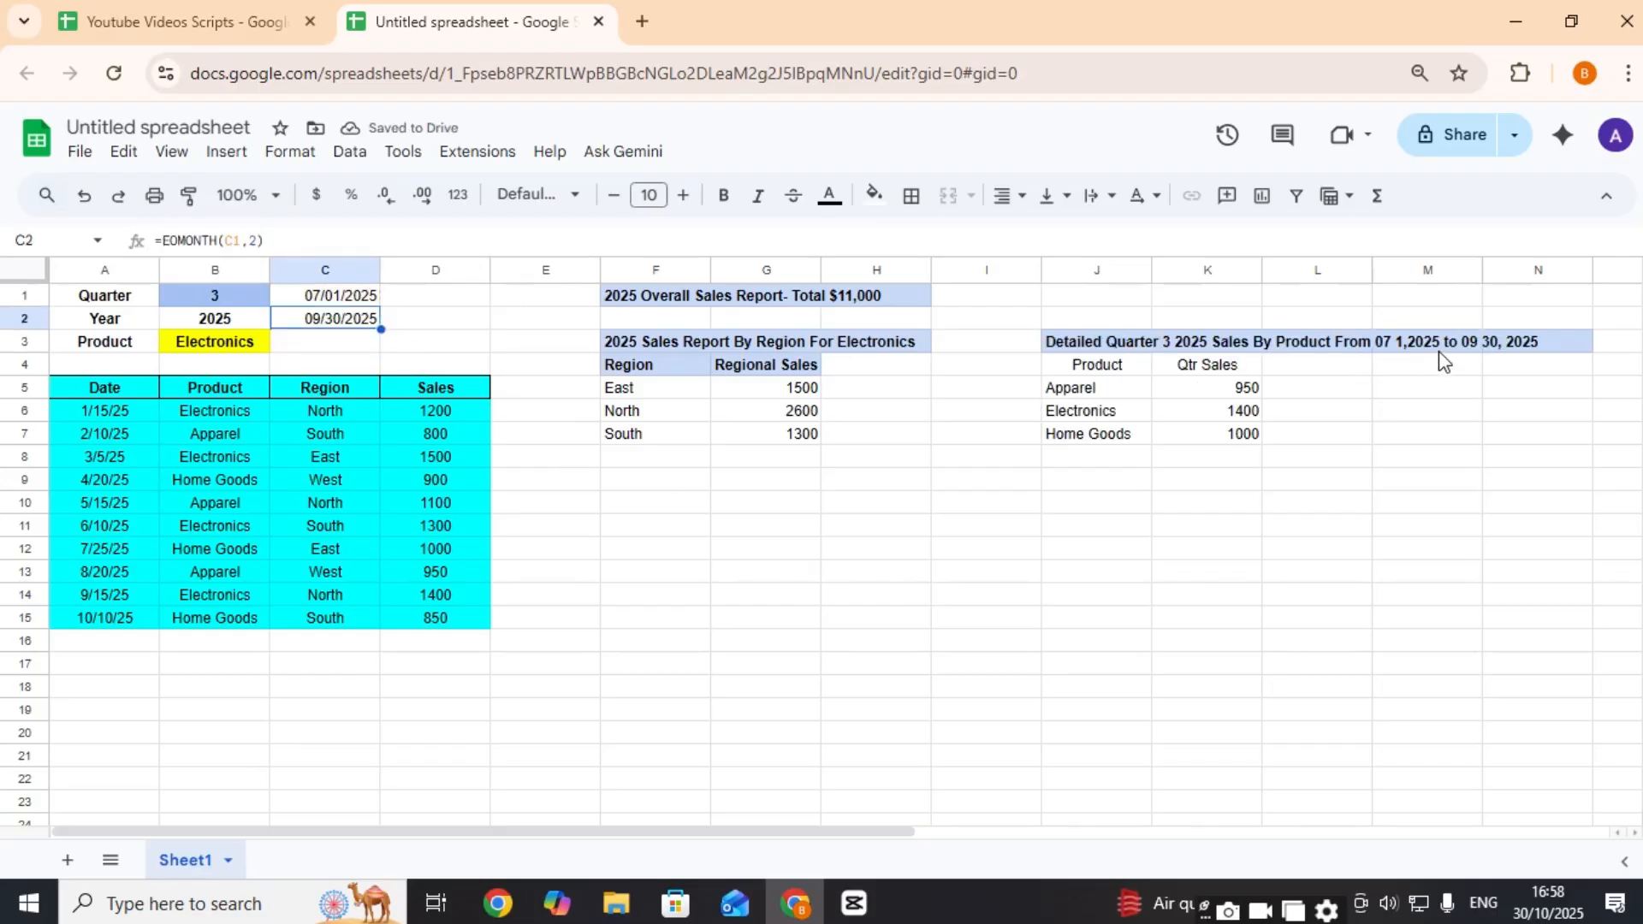
Step: Test the quarterly report by setting the quarter in B1 to 1 and to 2
{"action": "left_click", "coordinate": [238, 288]}
{"action": "type", "text": "1"}
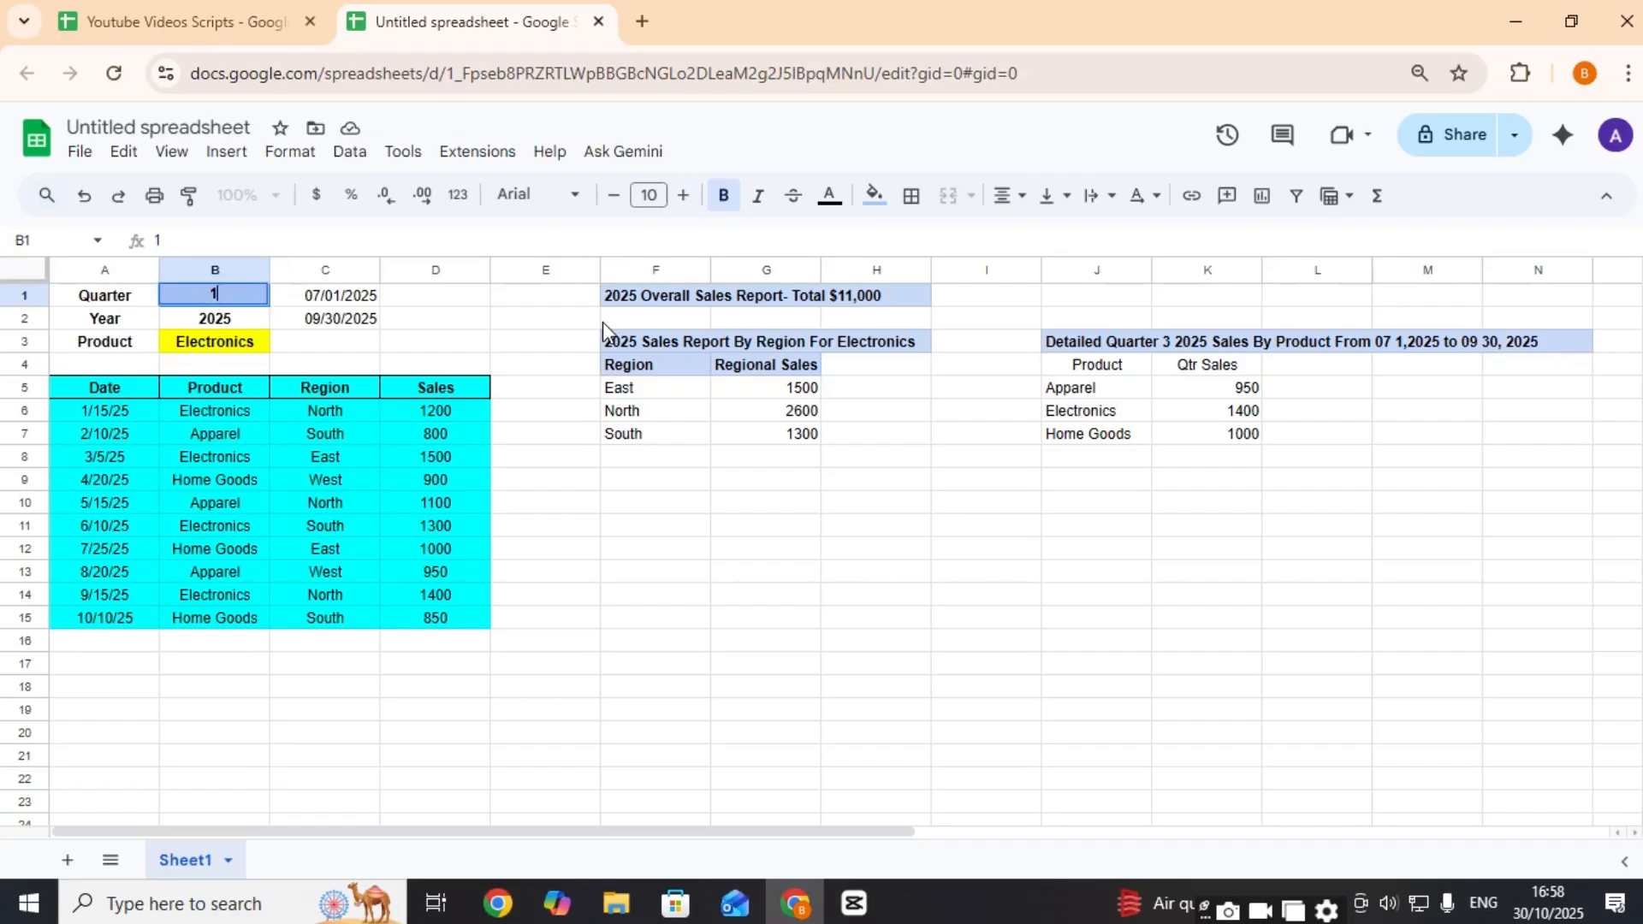
{"action": "key", "text": "Return"}
{"action": "key", "text": "Up"}
{"action": "type", "text": "2"}
{"action": "key", "text": "Return"}
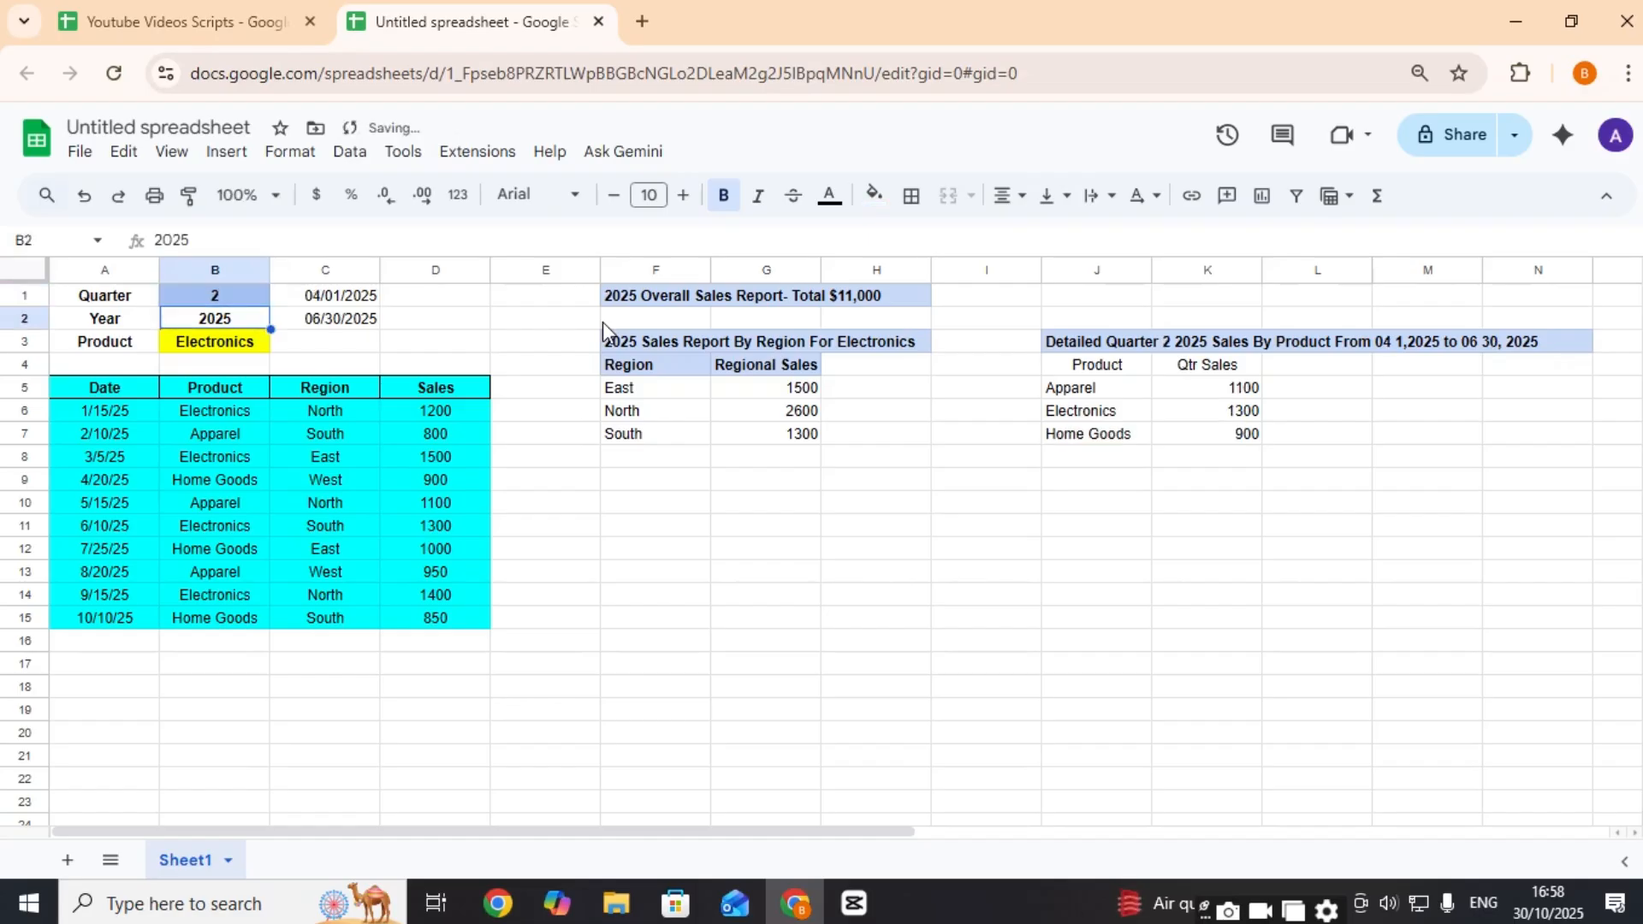
Step: Undo the mistaken entry of 3 in the year cell B2 along with the test changes to the quarter
{"action": "type", "text": "3"}
{"action": "key", "text": "Return"}
{"action": "key", "text": "Up"}
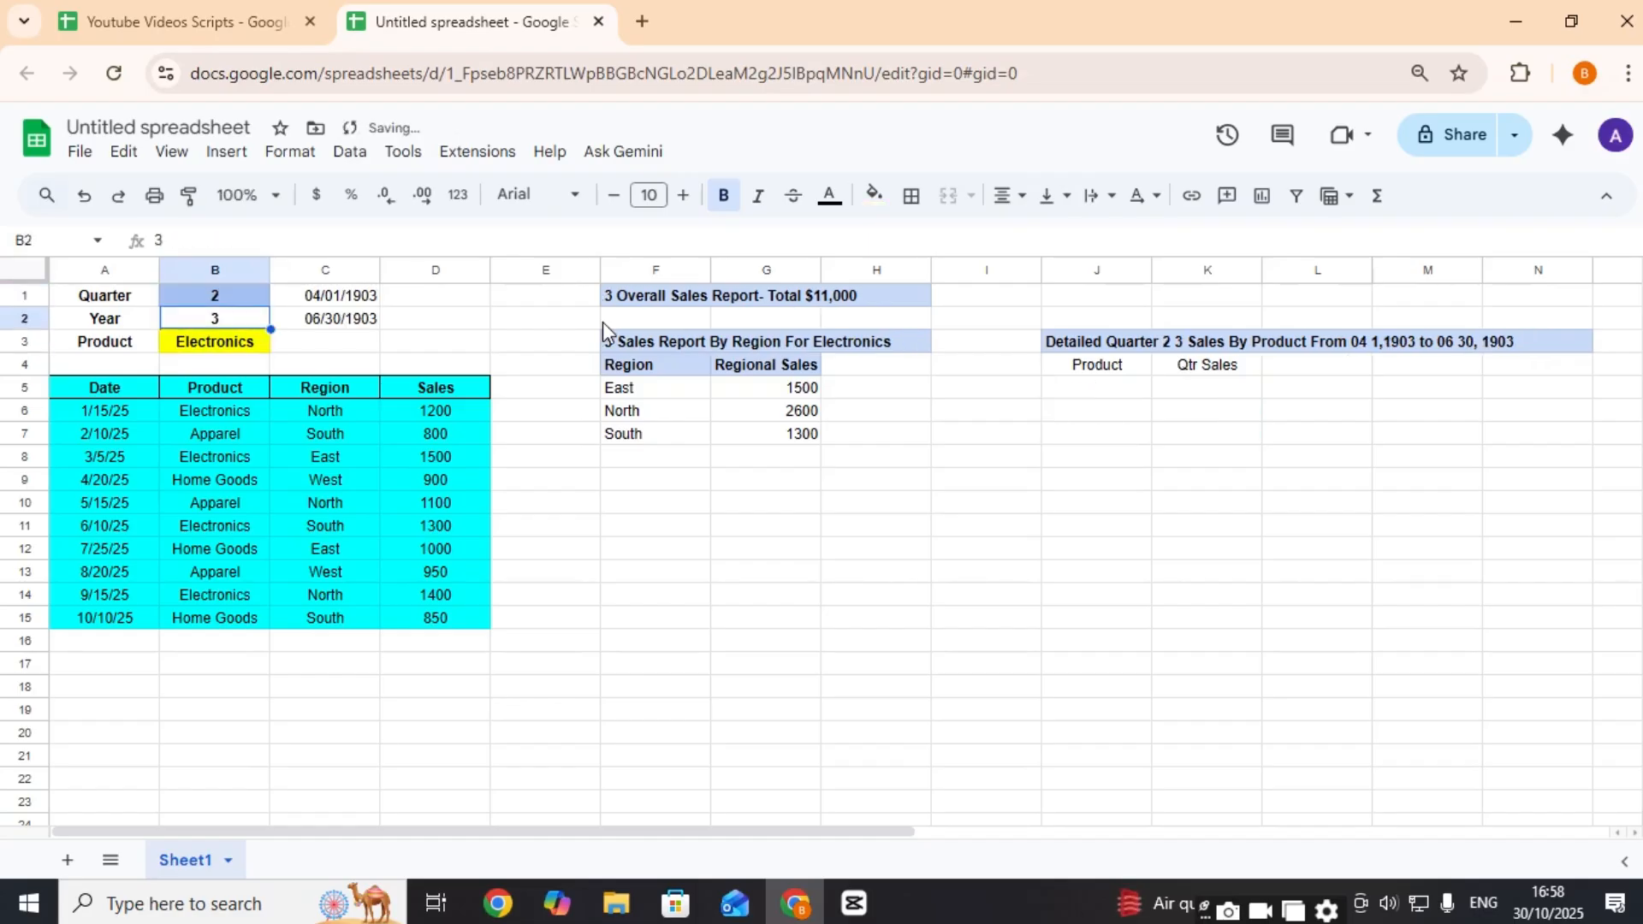
{"action": "key", "text": "ctrl+z"}
{"action": "key", "text": "ctrl+z"}
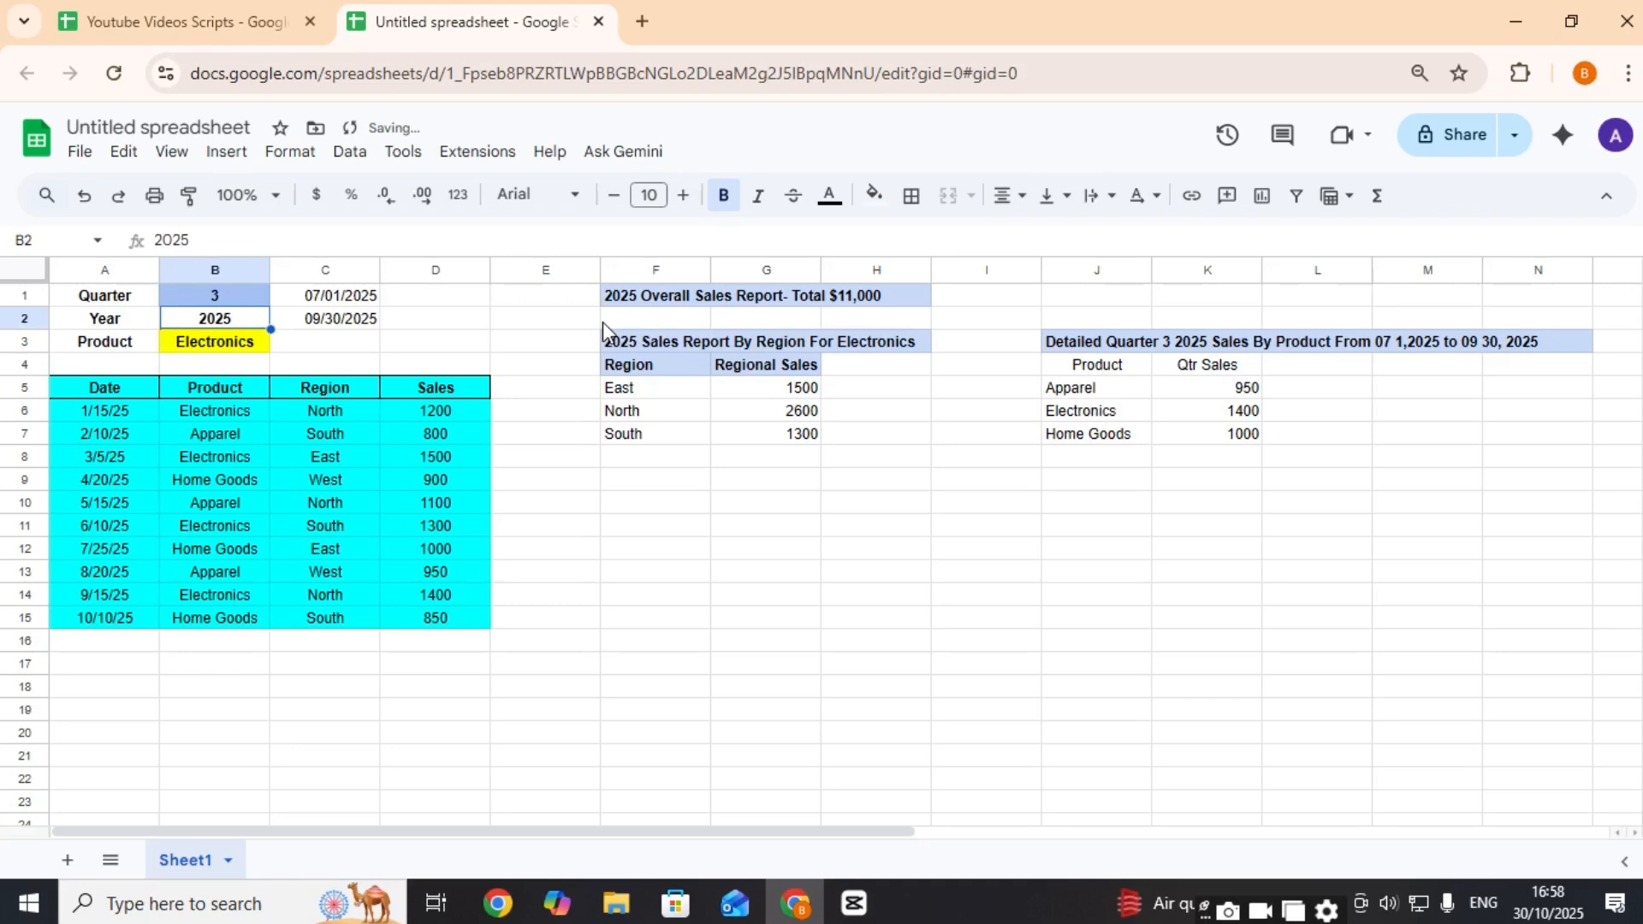
{"action": "key", "text": "Right"}
{"action": "key", "text": "Right"}
{"action": "key", "text": "Right"}
{"action": "key", "text": "Right"}
{"action": "key", "text": "Right"}
{"action": "key", "text": "Right"}
{"action": "key", "text": "Down"}
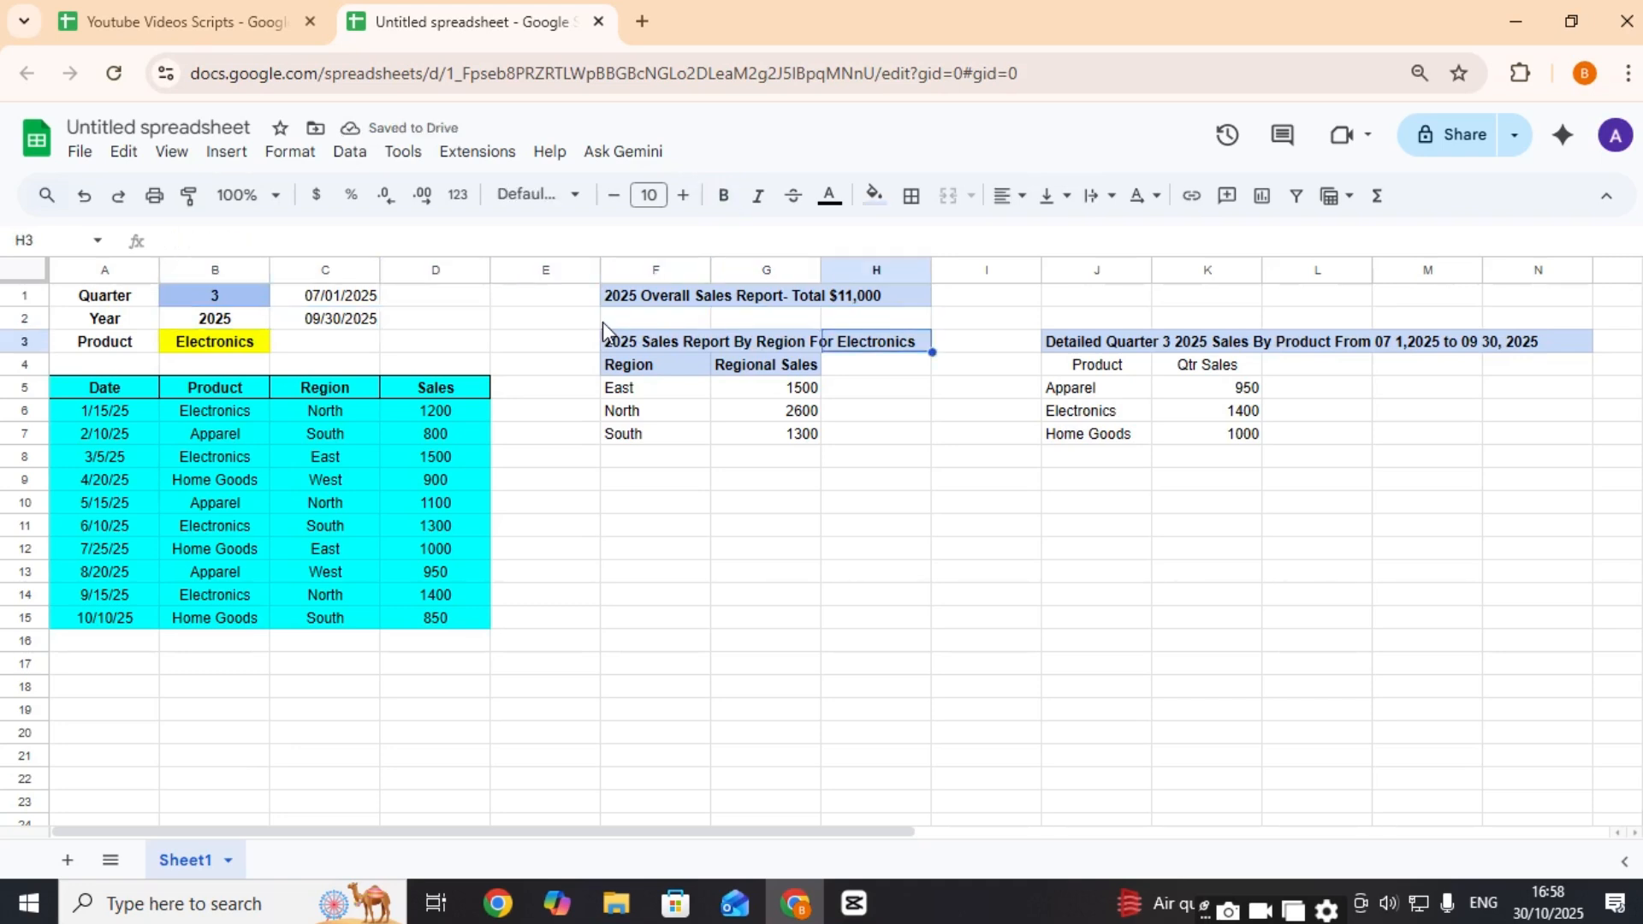
{"action": "key", "text": "Right"}
{"action": "key", "text": "Down"}
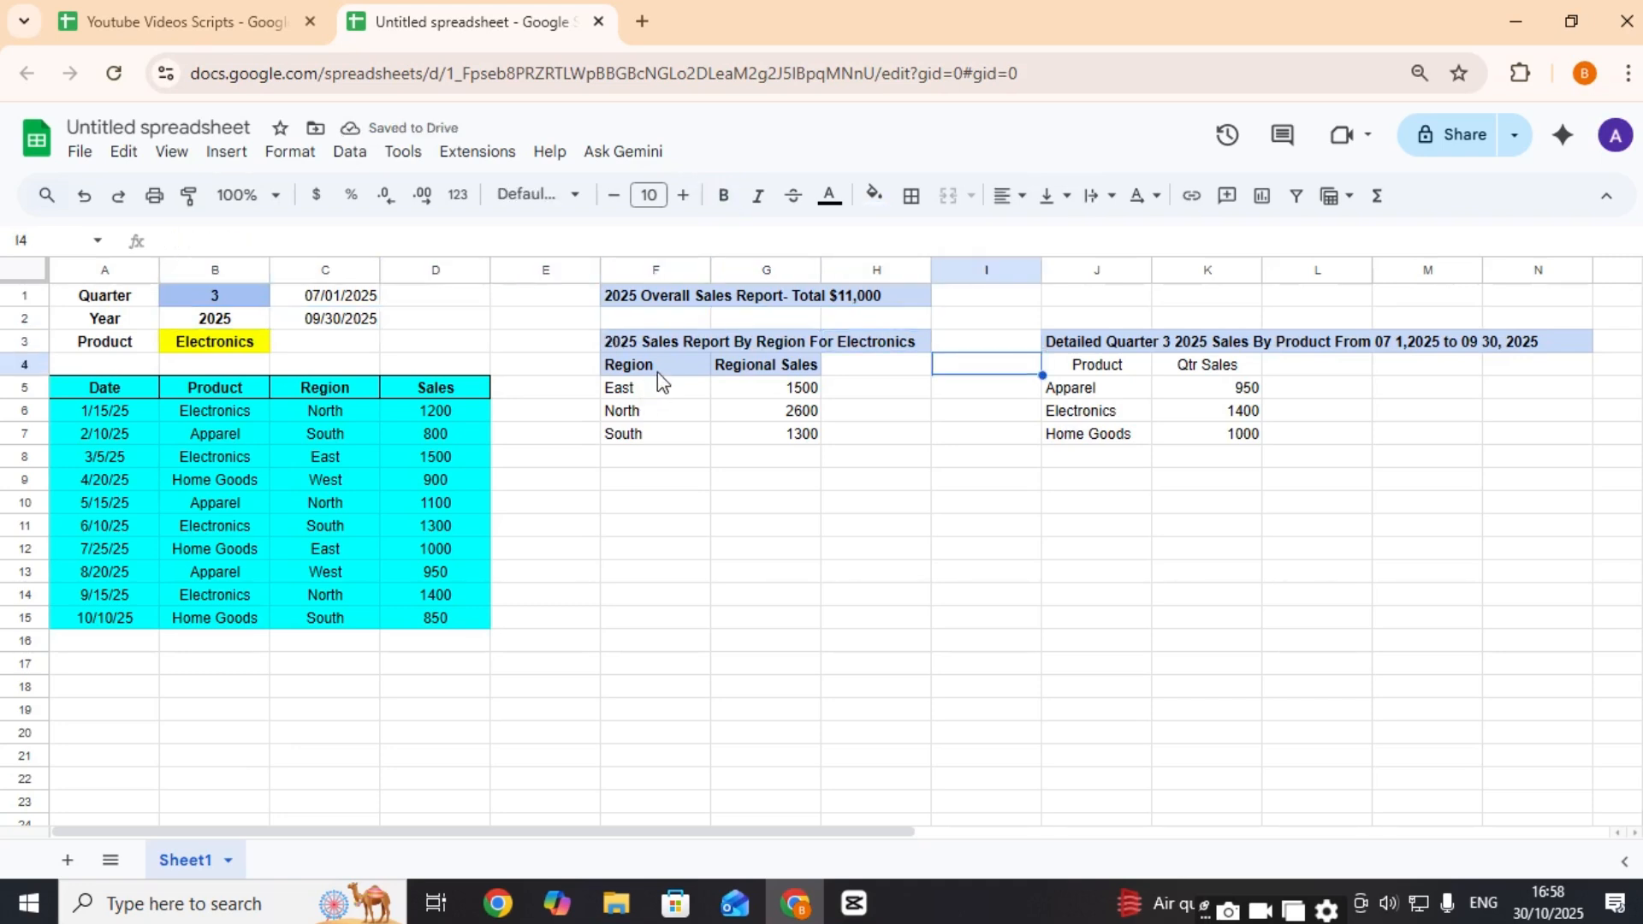
Step: Copy the header formatting of F4:G4 onto the Product and Qtr Sales headers in J4:K4
{"action": "left_click_drag", "start_coordinate": [657, 372], "coordinate": [748, 361]}
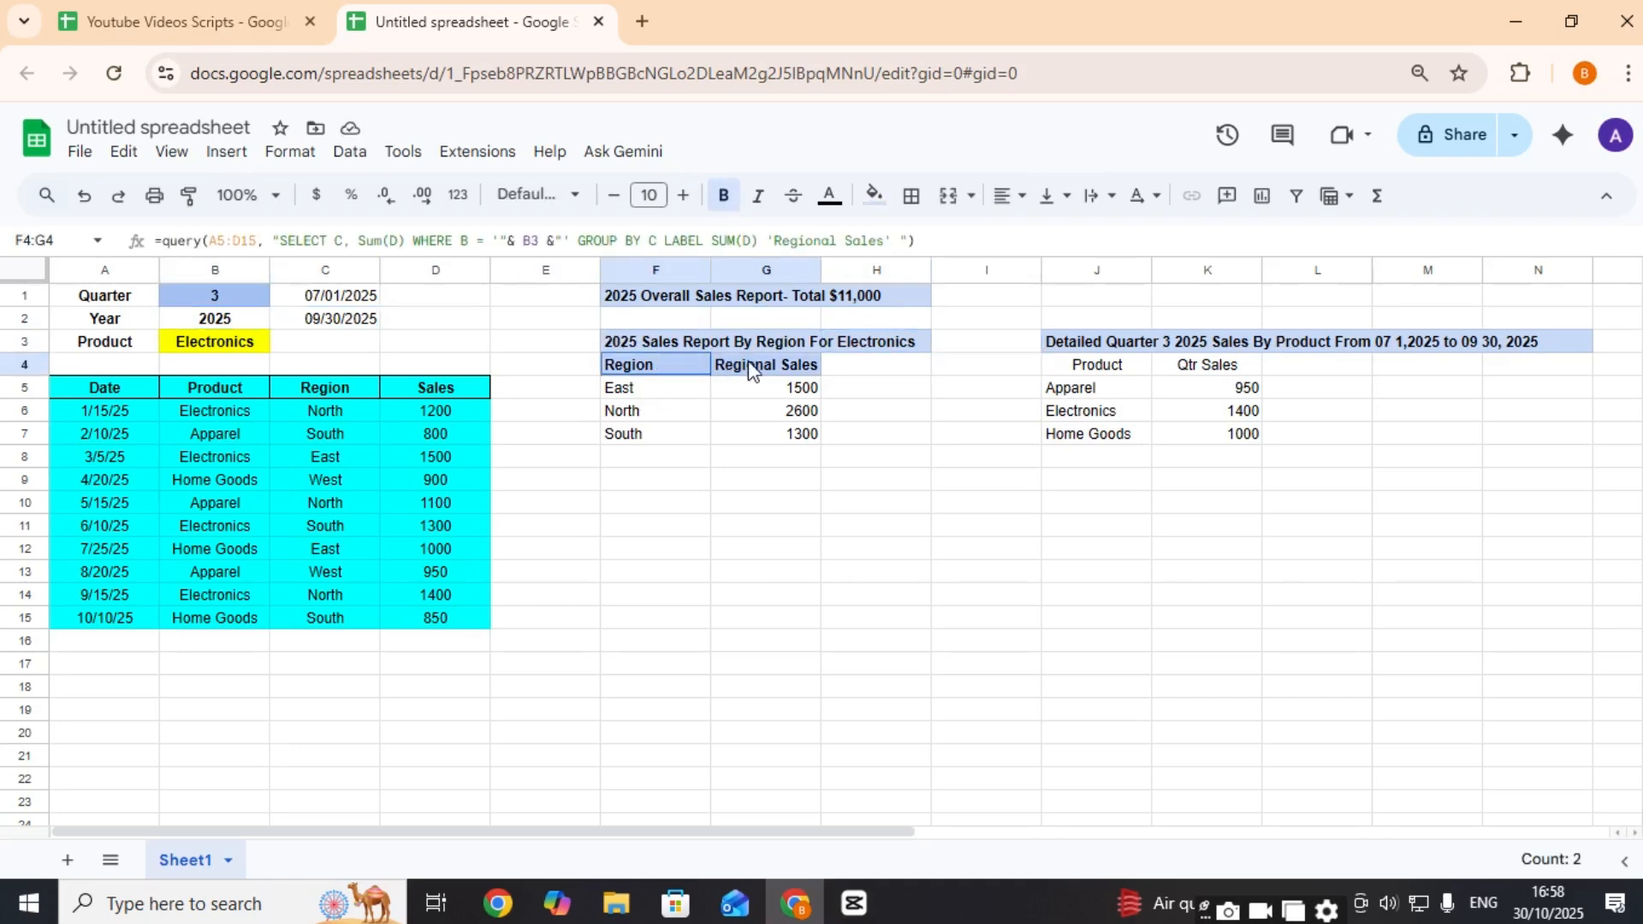
{"action": "left_click", "coordinate": [178, 200]}
{"action": "left_click", "coordinate": [1078, 376]}
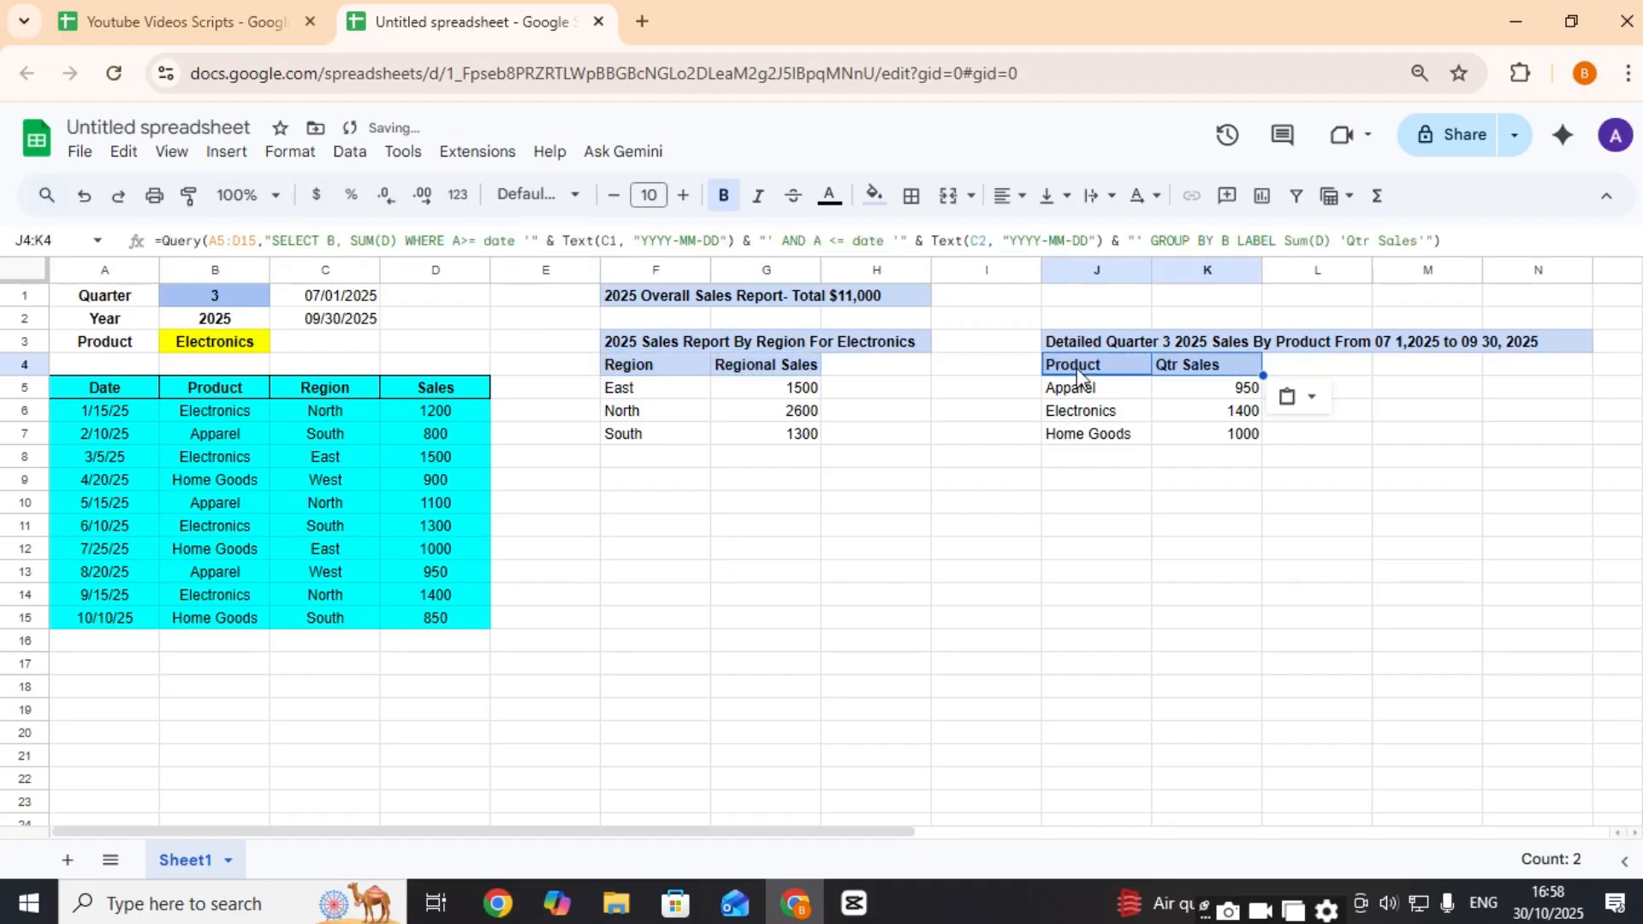
{"action": "left_click", "coordinate": [906, 434]}
{"action": "left_click", "coordinate": [749, 484]}
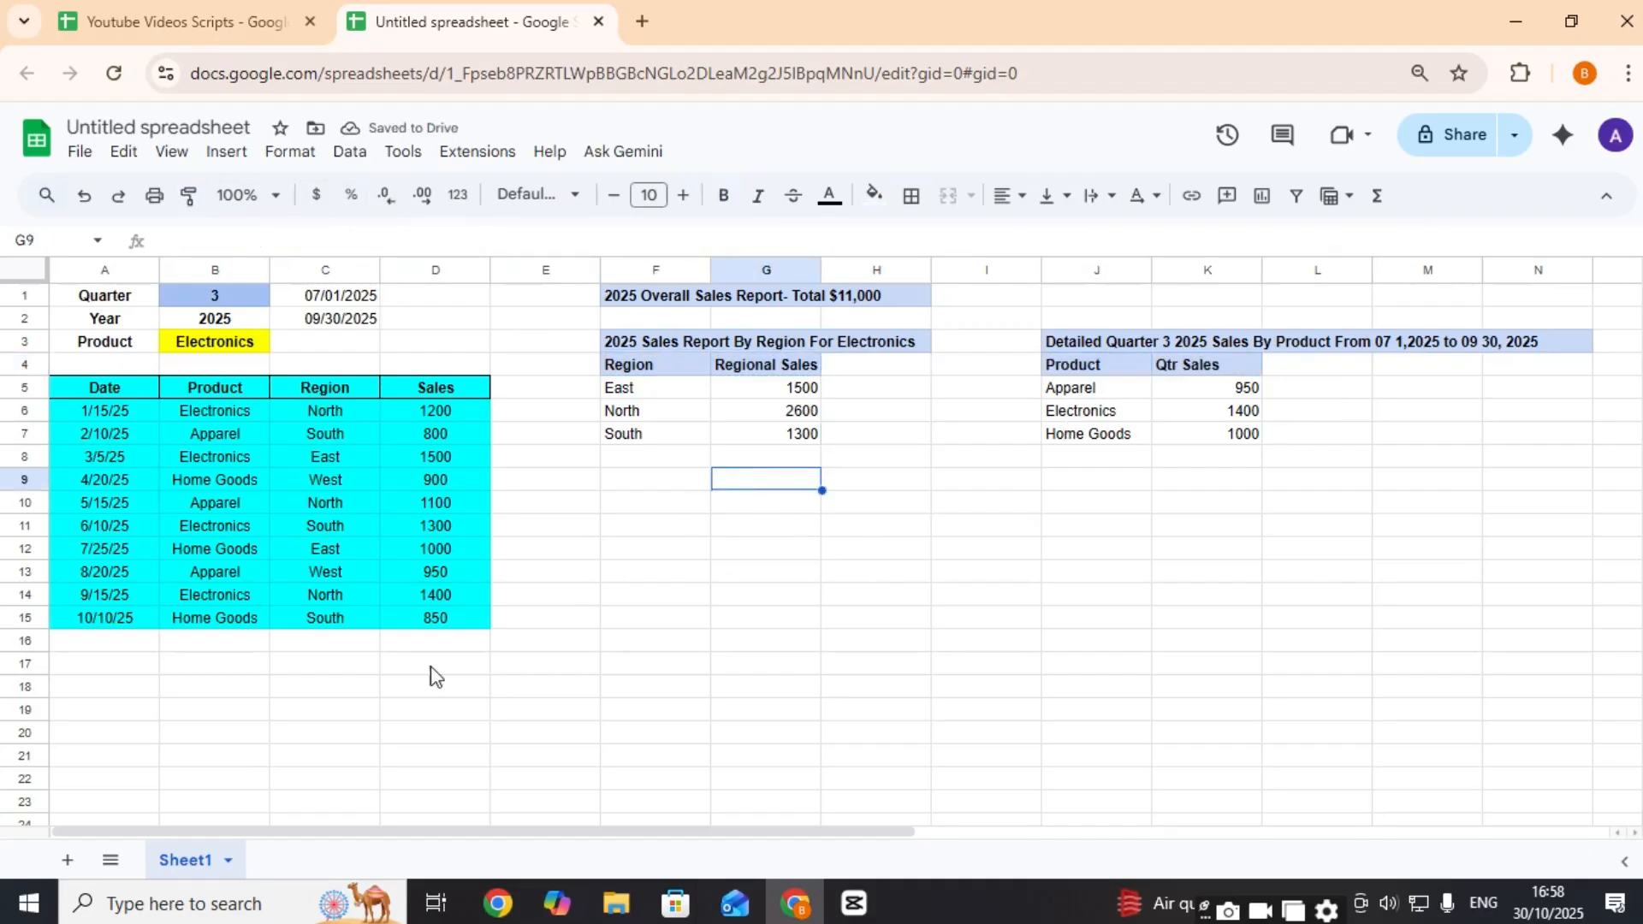
Step: Examine the title formula of the Sales Report by Product table in the Youtube Videos Scripts spreadsheet, and return to the working spreadsheet
{"action": "left_click", "coordinate": [202, 24]}
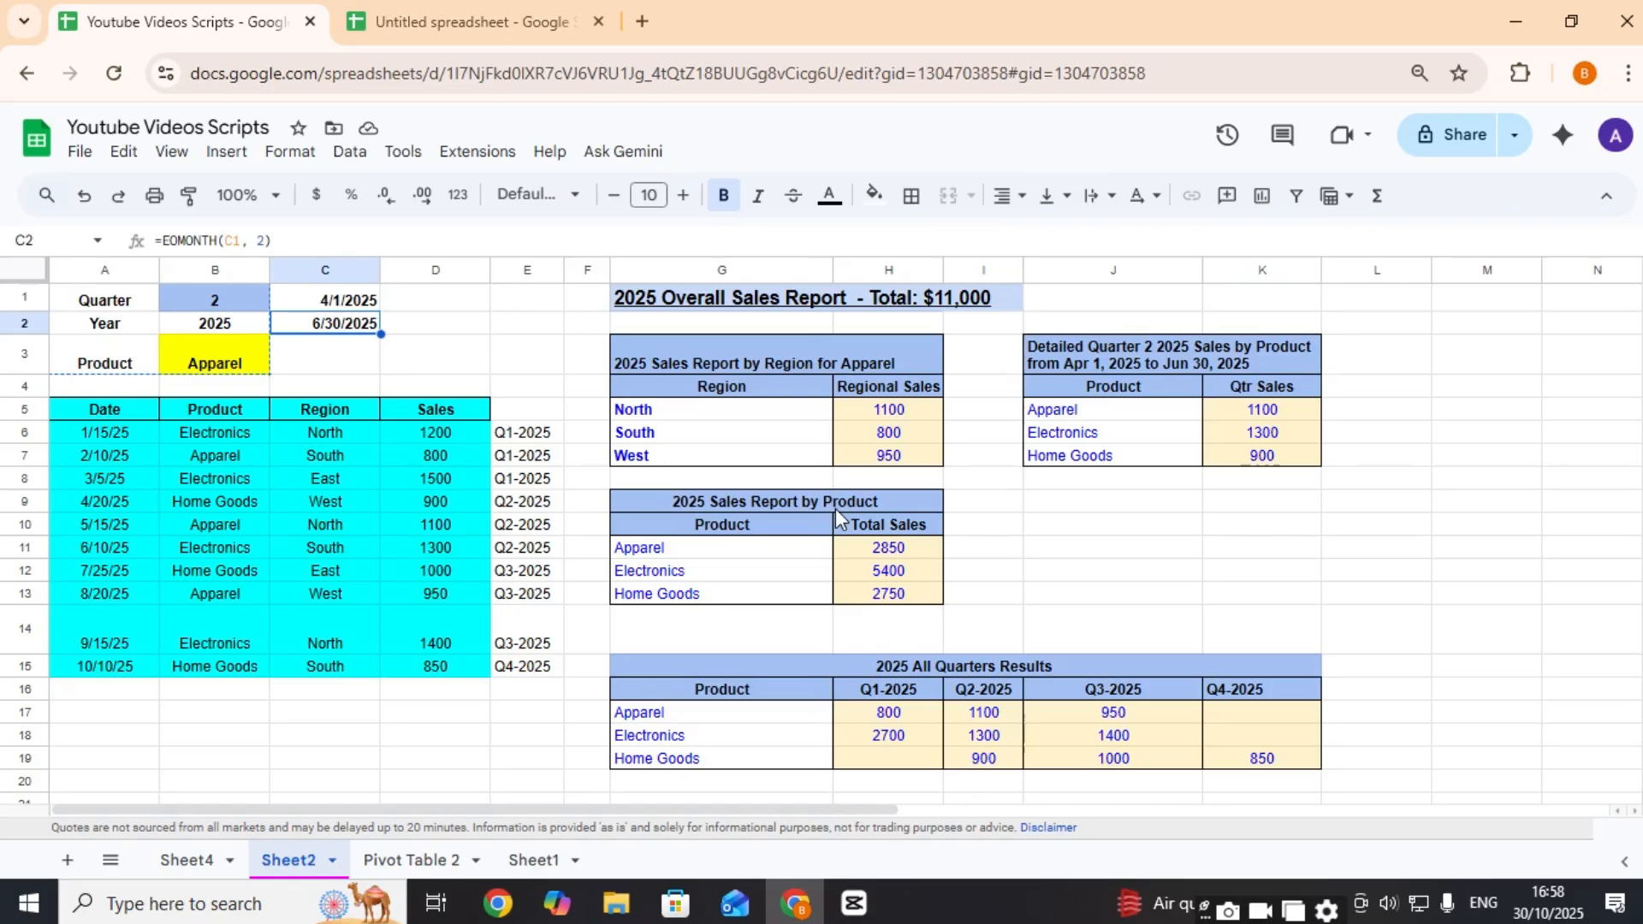
{"action": "left_click", "coordinate": [701, 502]}
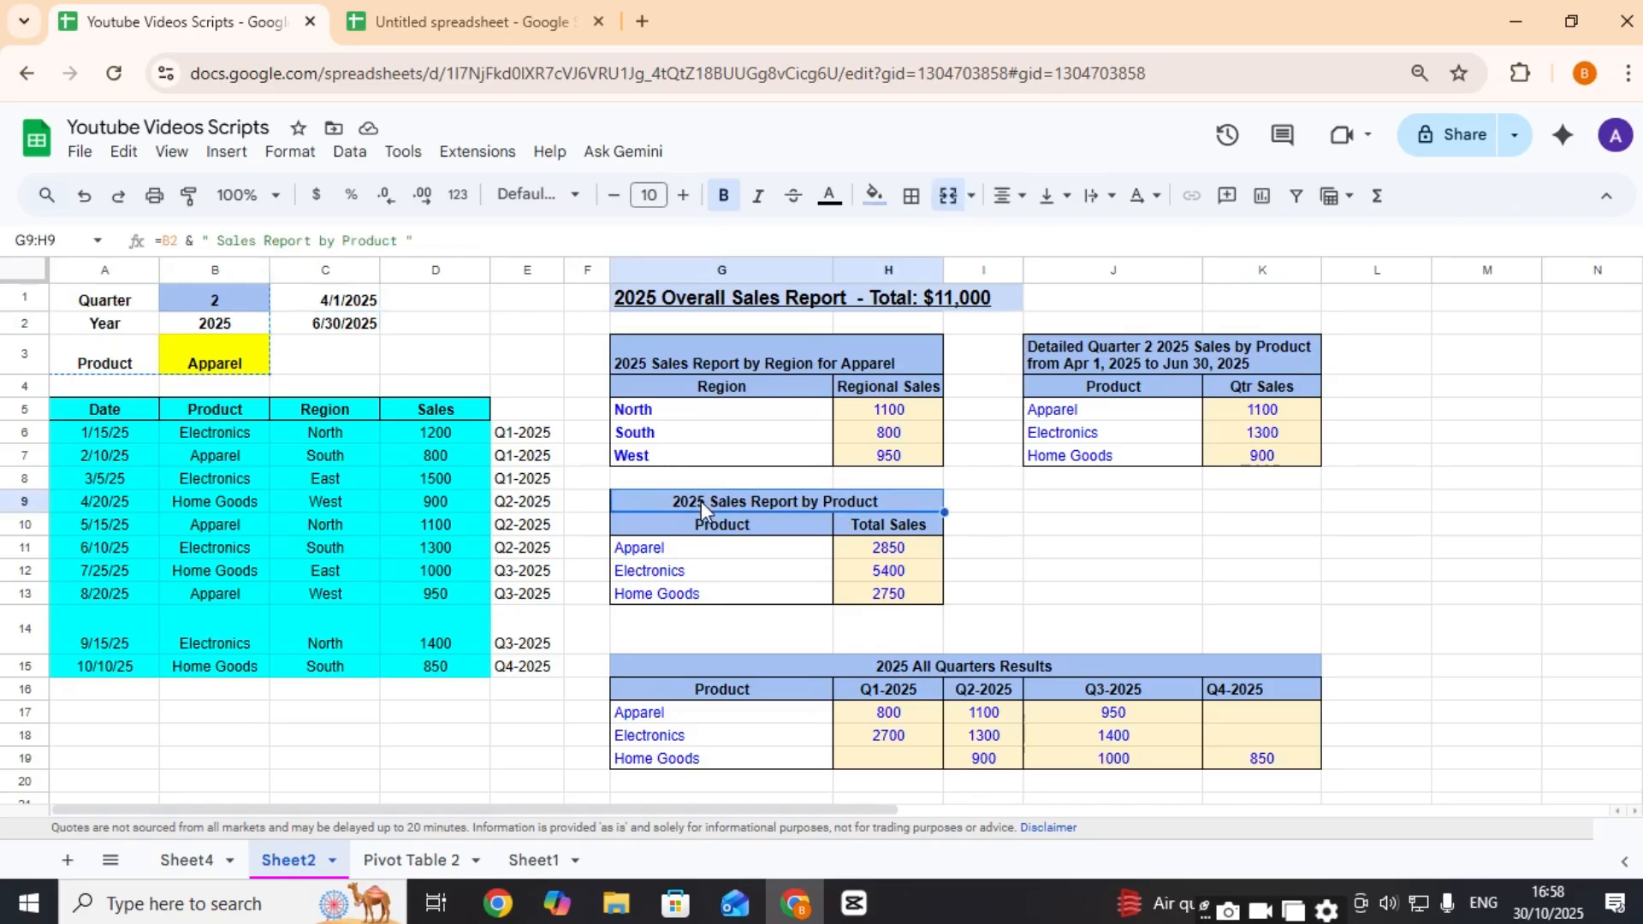
{"action": "key", "text": "ctrl+Tab"}
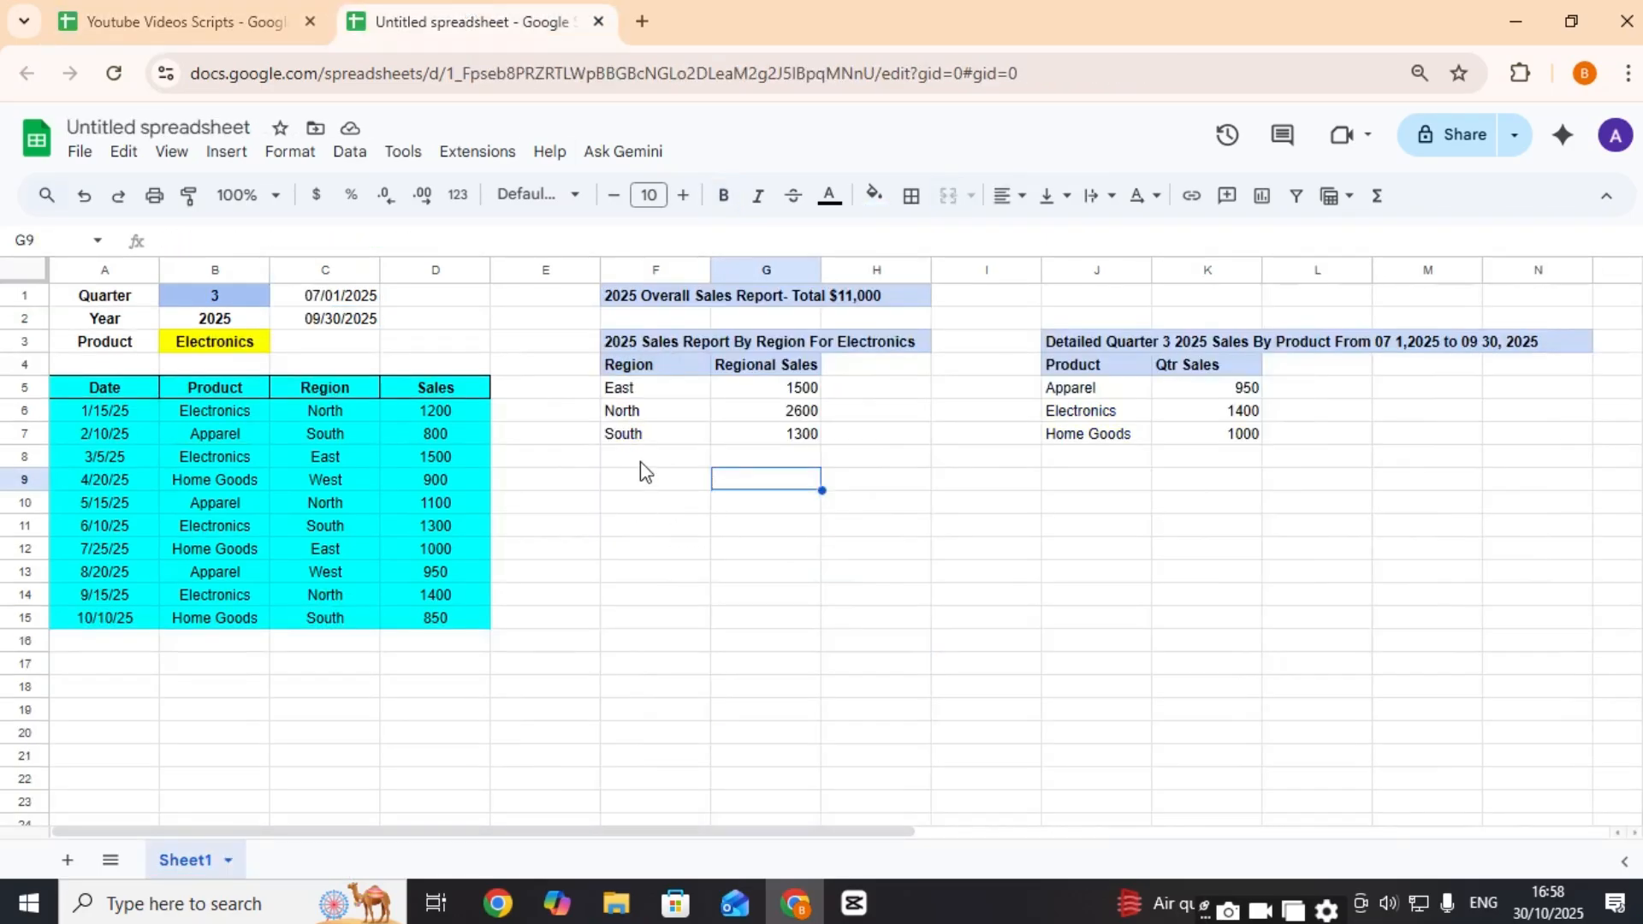
Step: Enter the title formula =B2 & "Sales By Product" in F9
{"action": "left_click", "coordinate": [640, 460]}
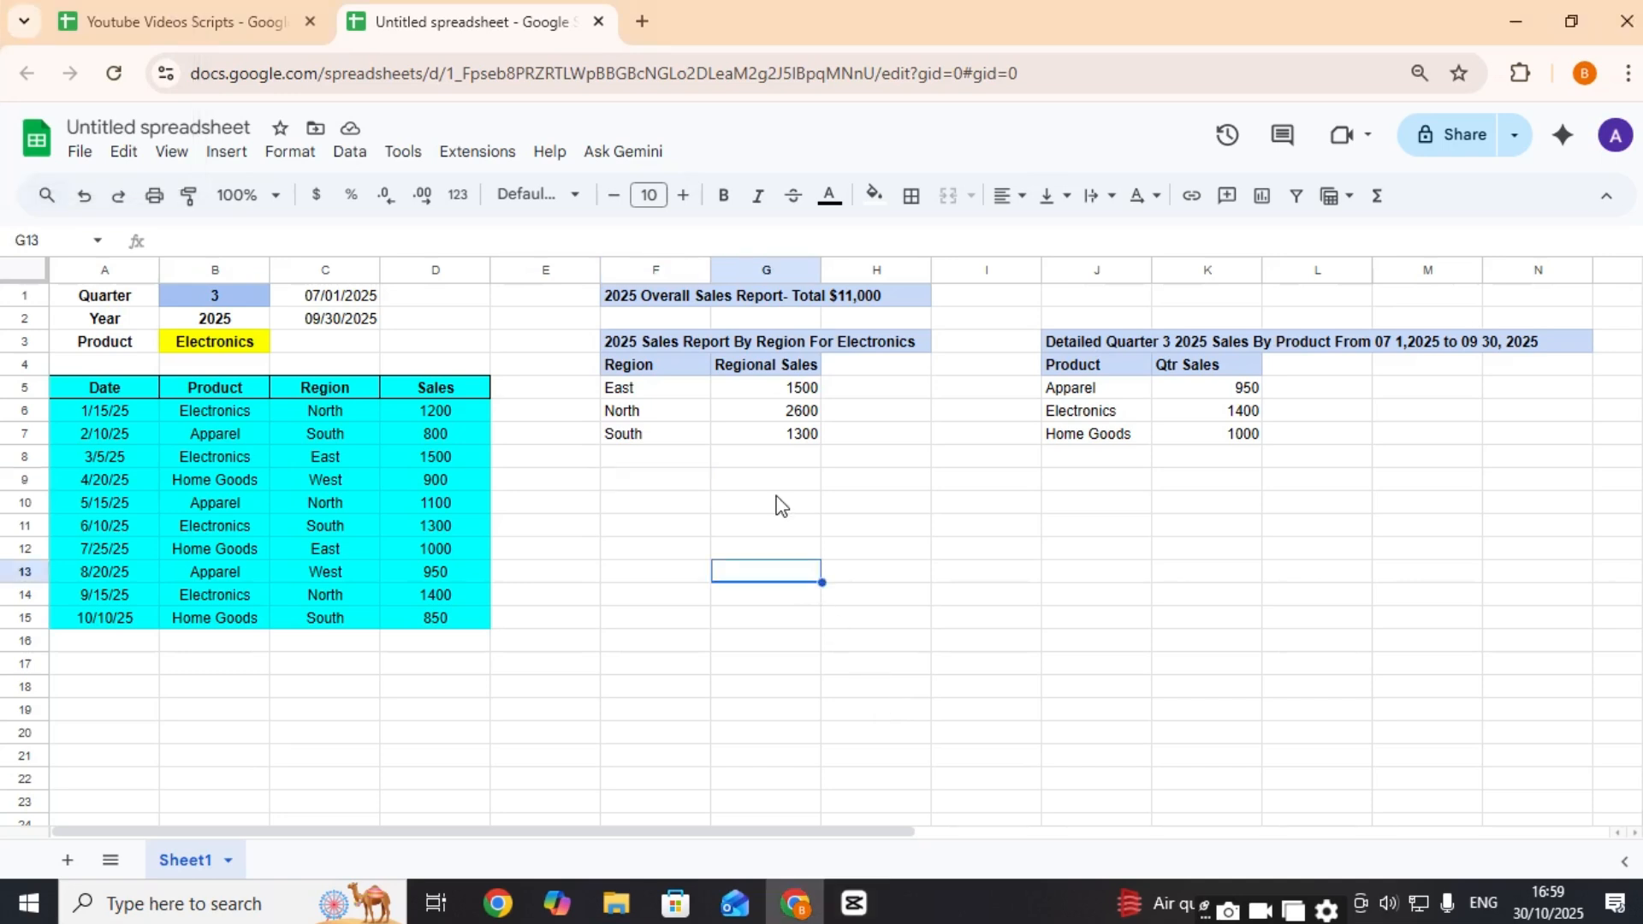
{"action": "left_click", "coordinate": [643, 481]}
{"action": "type", "text": "="}
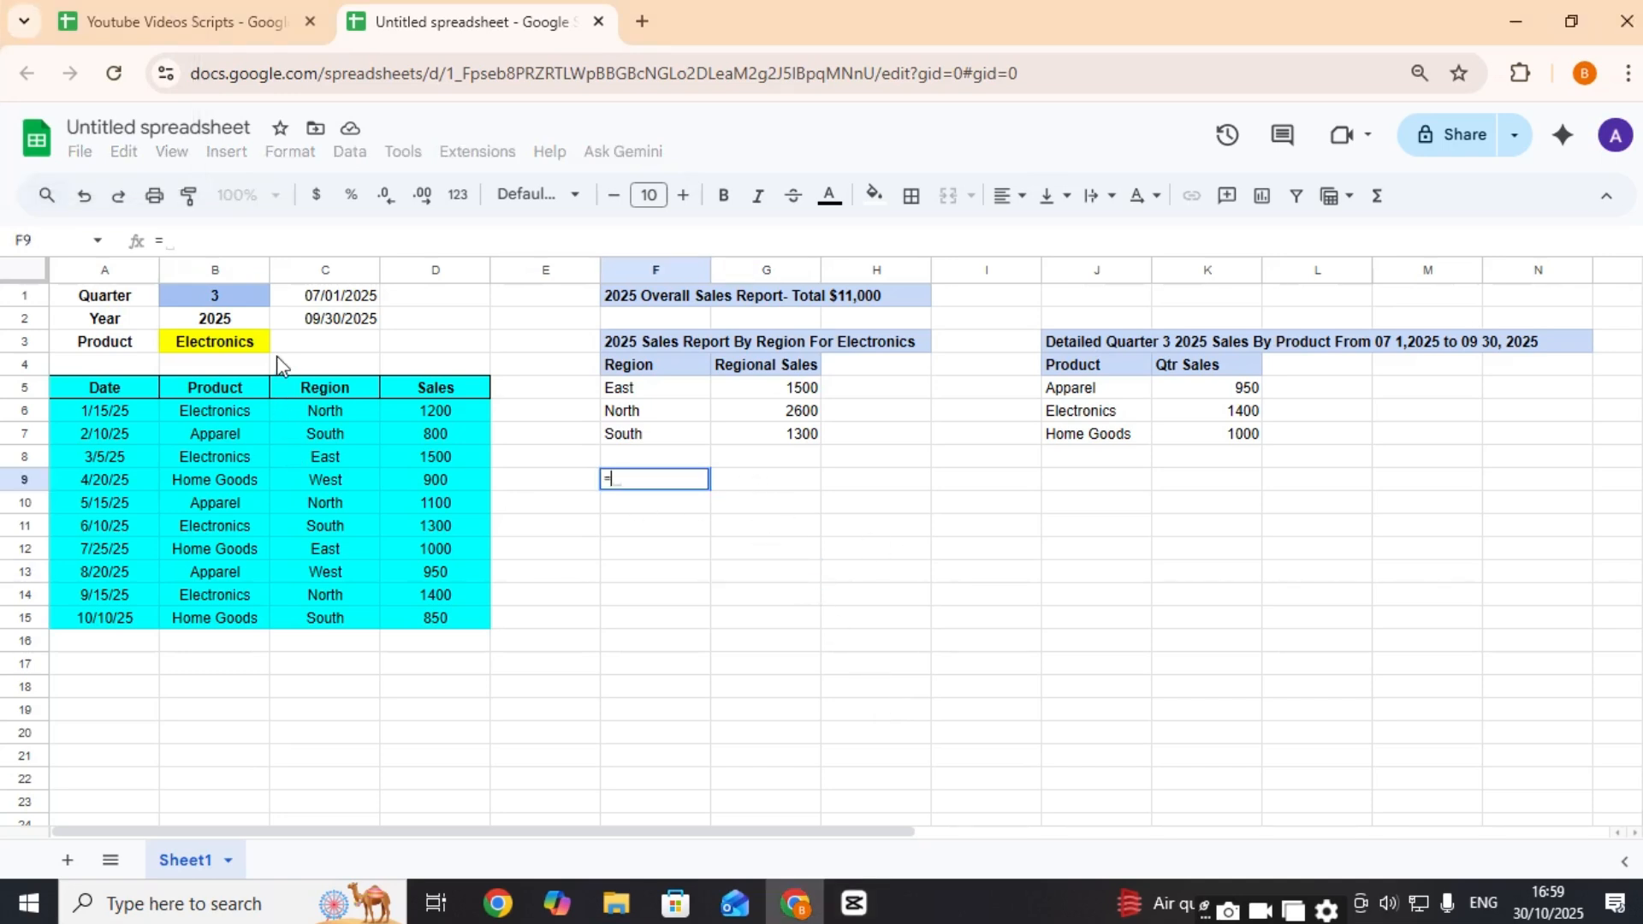
{"action": "left_click", "coordinate": [215, 318]}
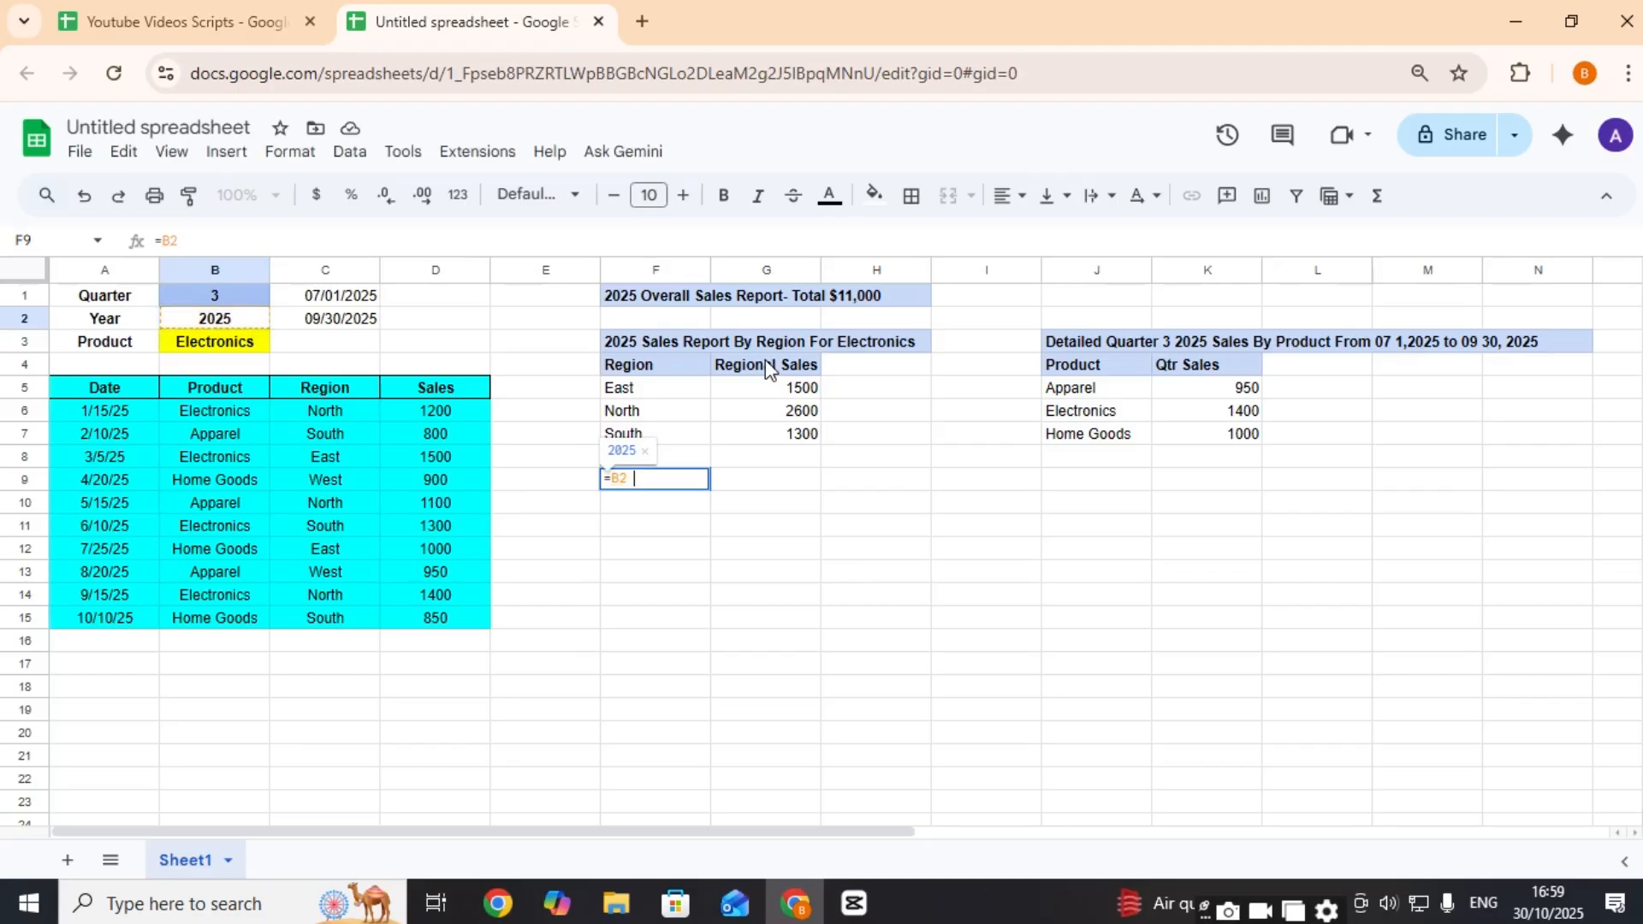
{"action": "type", "text": "& "}
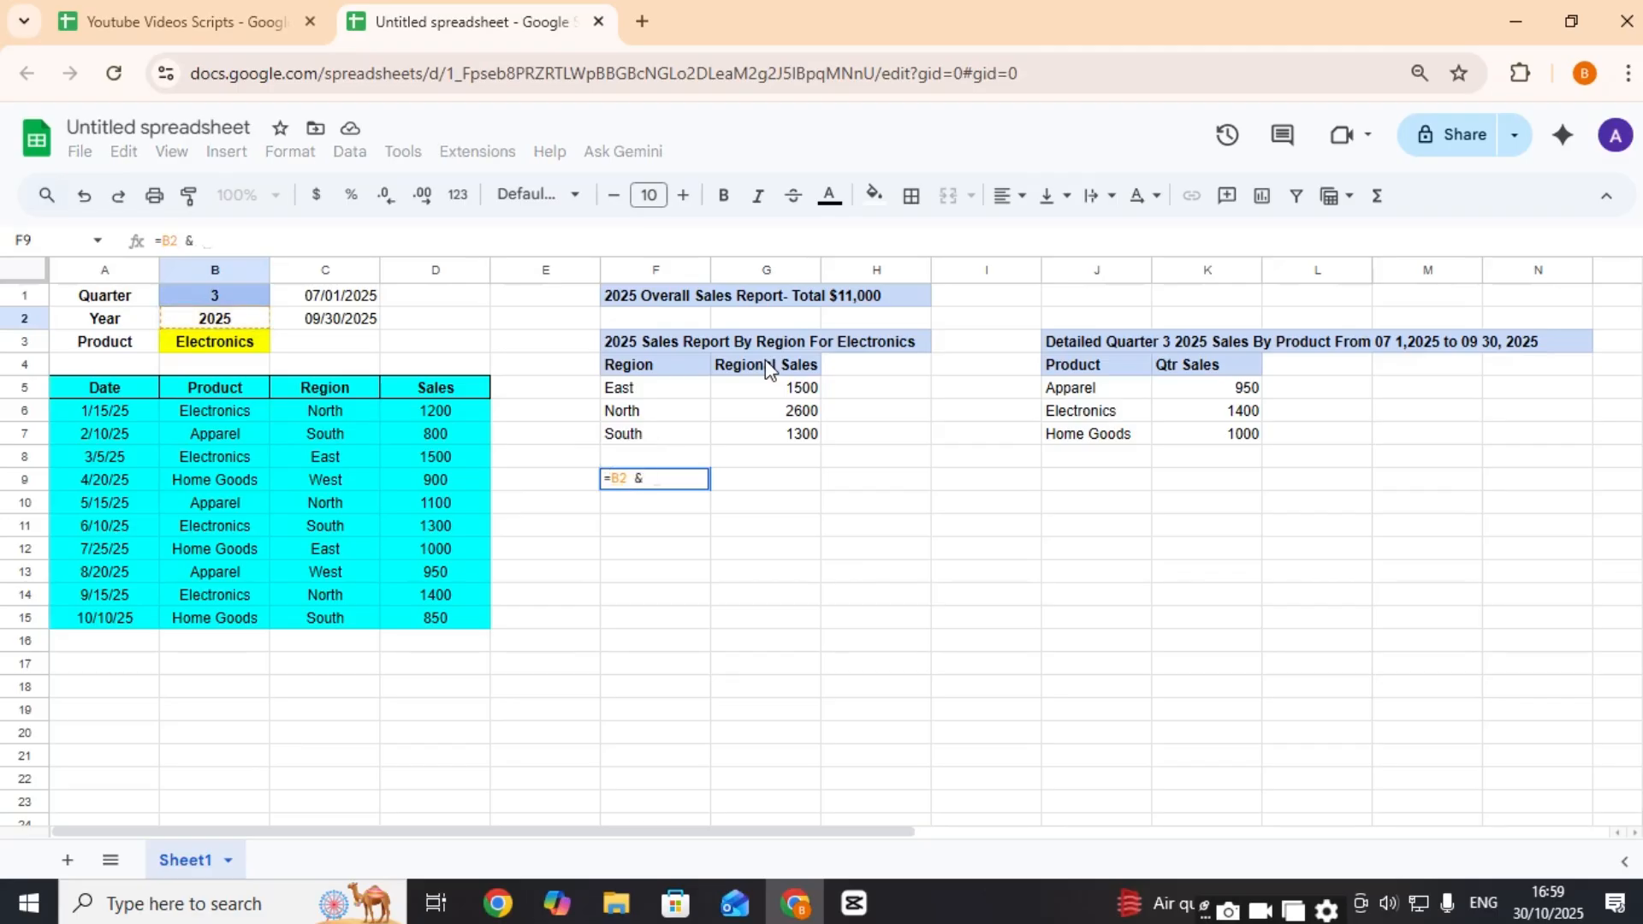
{"action": "type", "text": "\""}
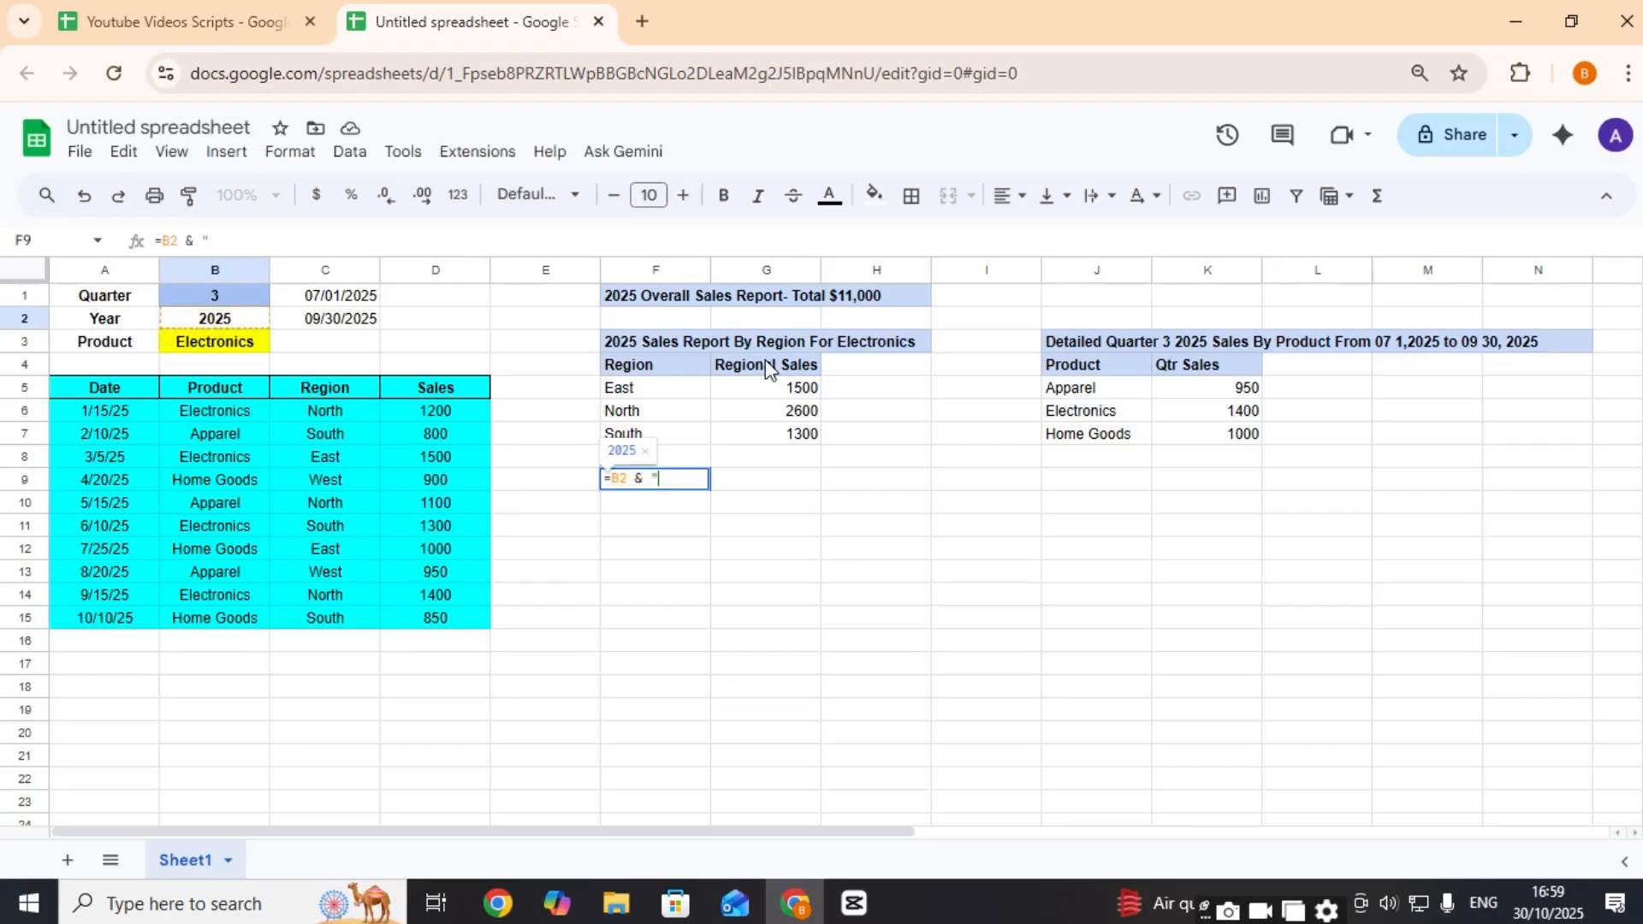
{"action": "type", "text": "Sales By "}
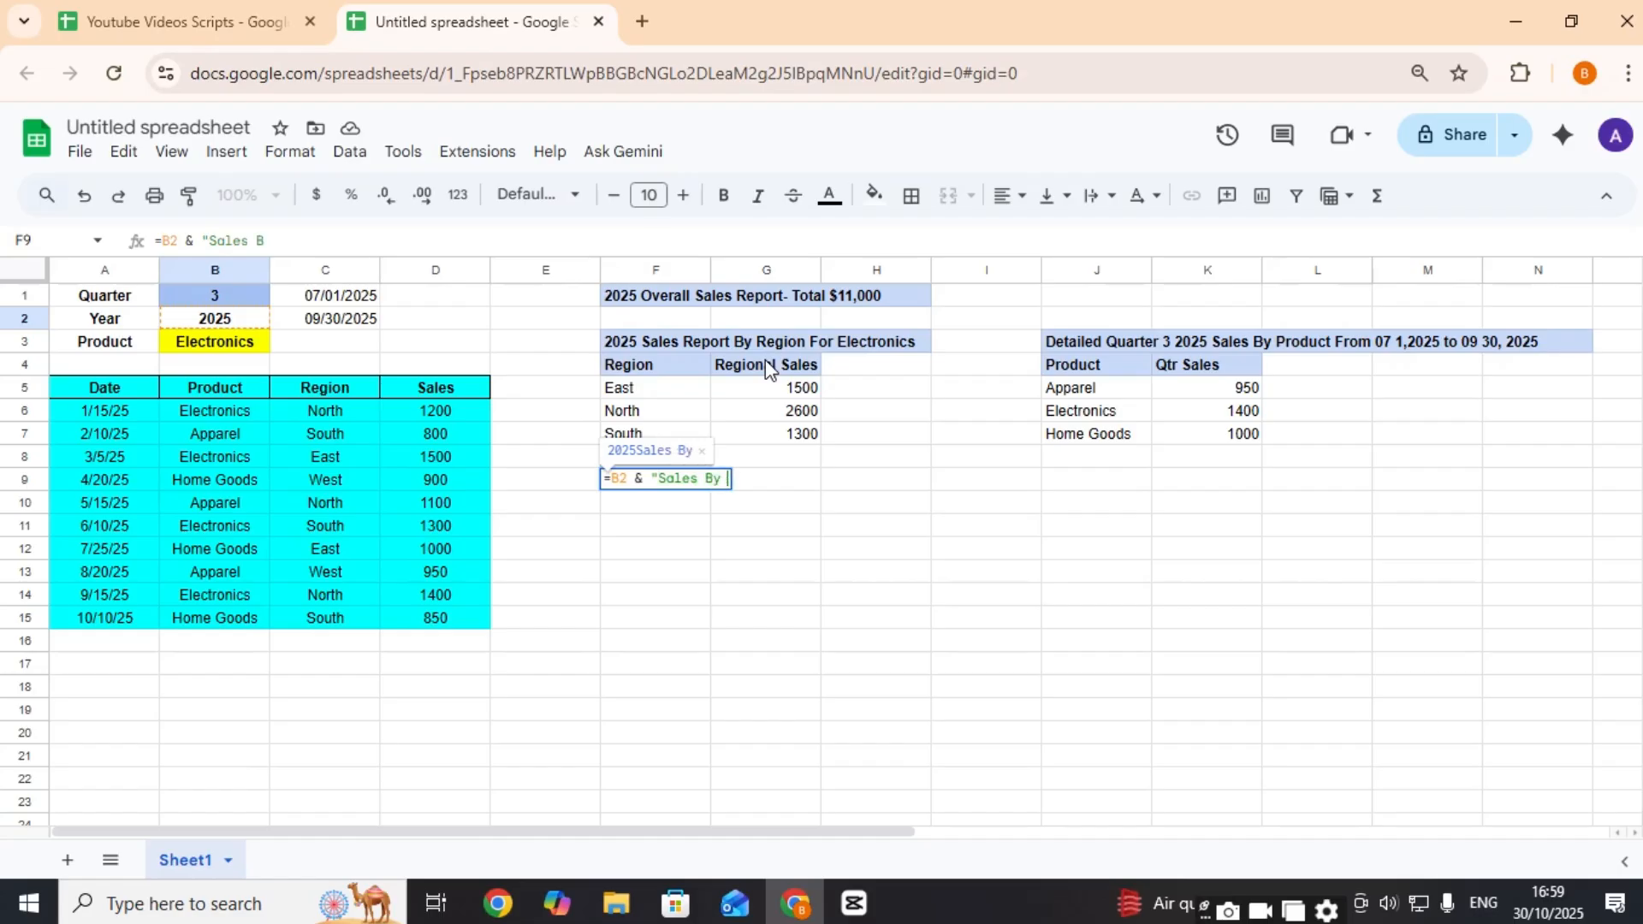
{"action": "type", "text": "Product\""}
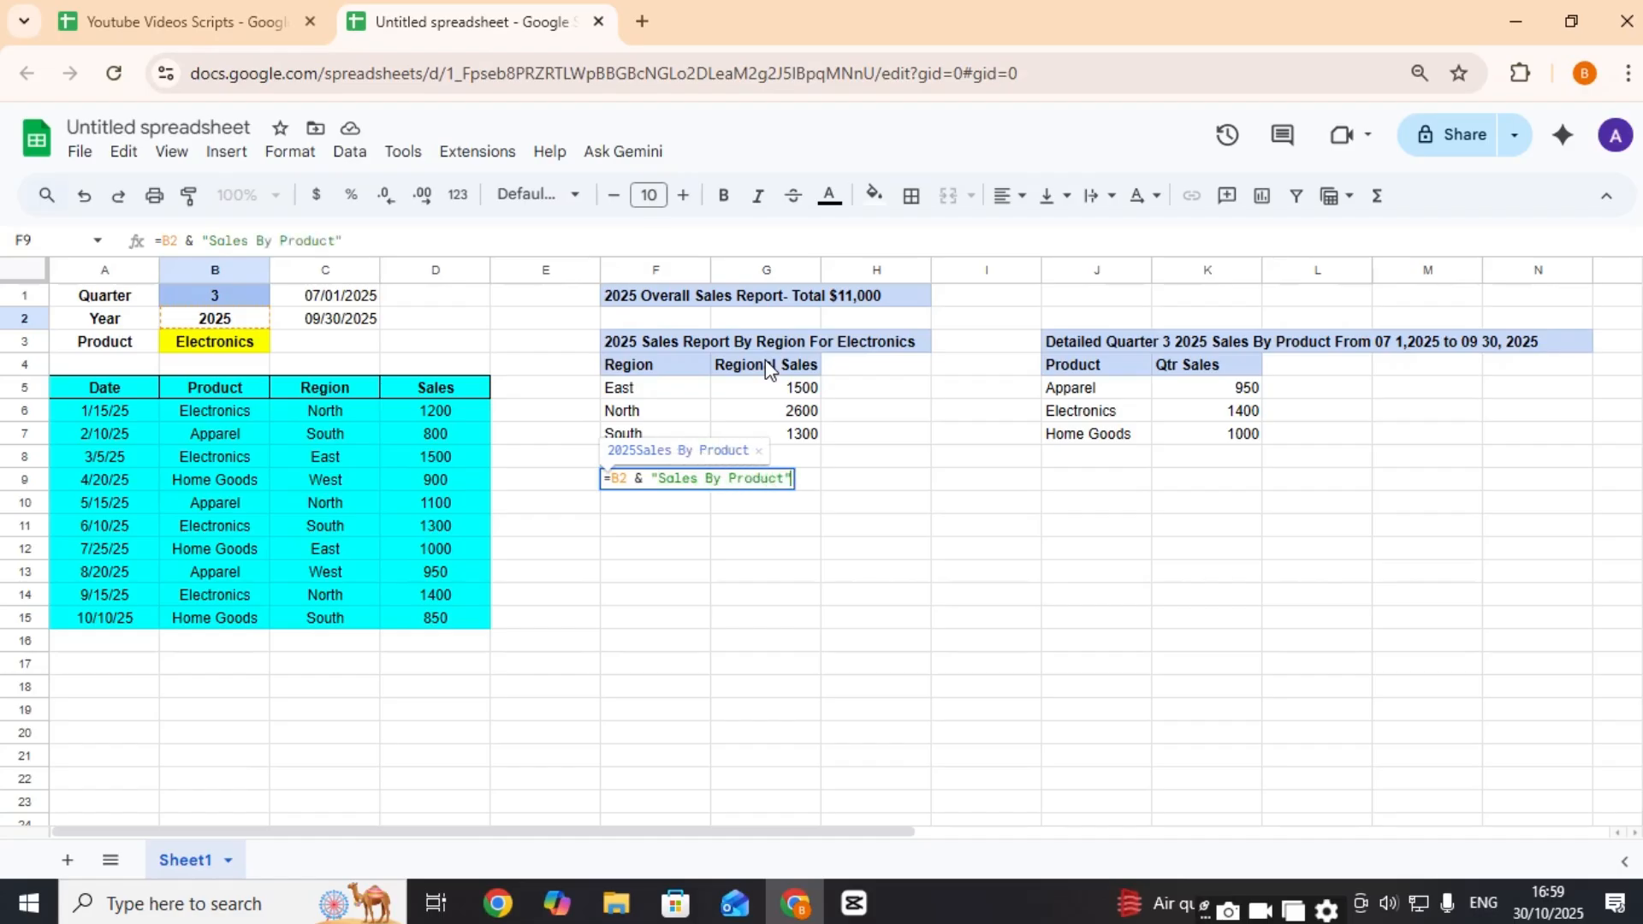
{"action": "key", "text": "Return"}
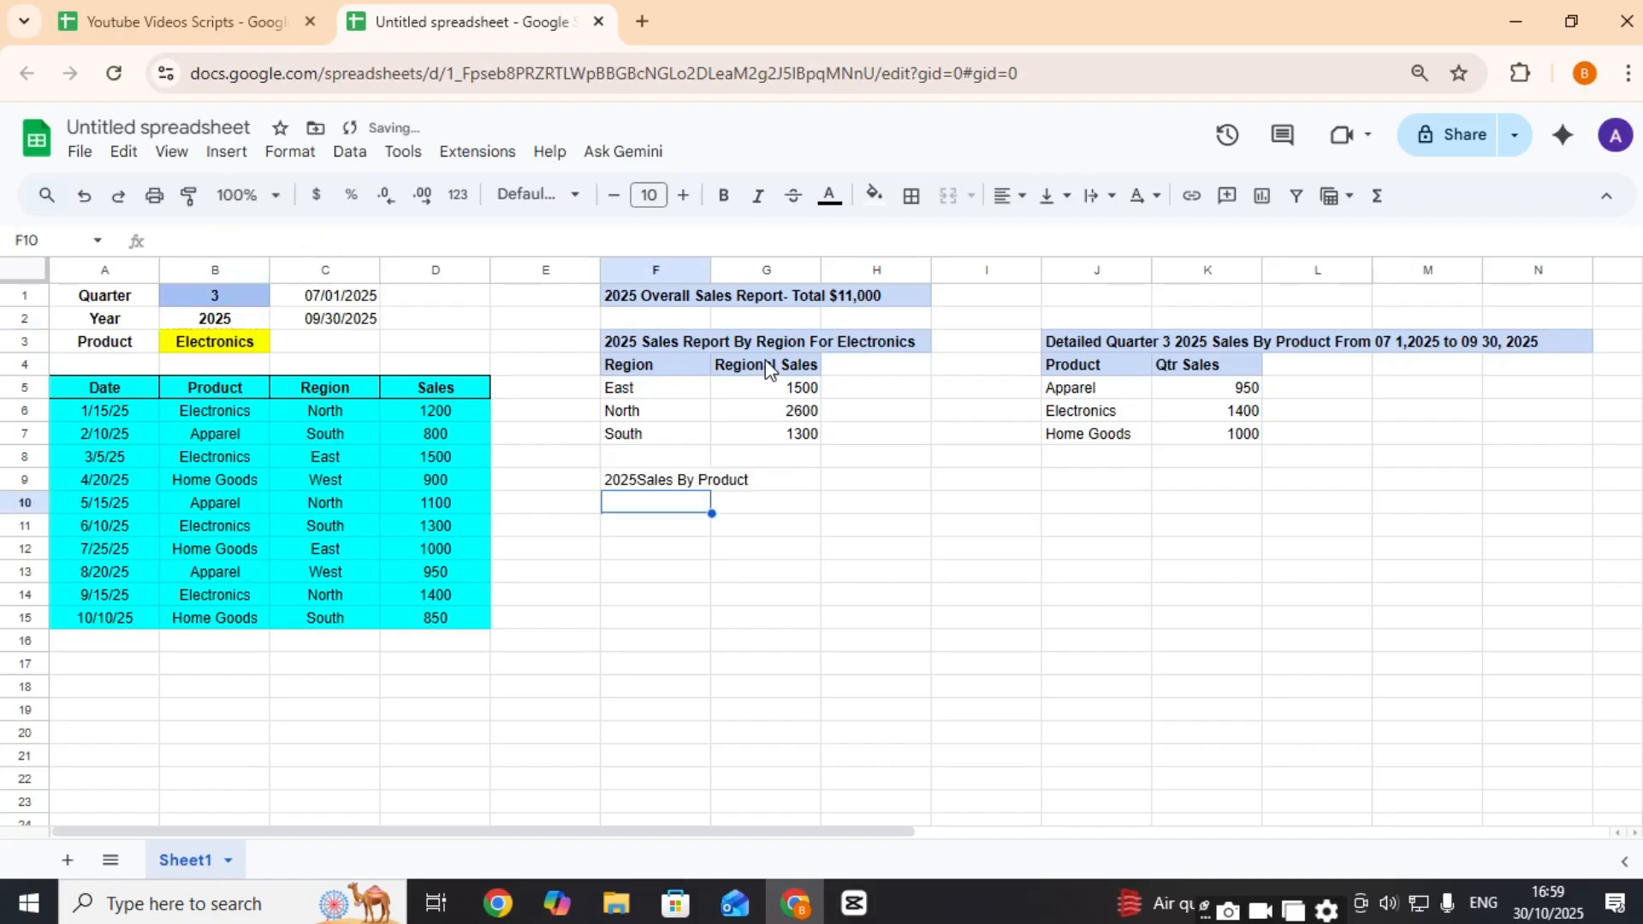
Step: Add a space after the year in F9's title formula, making it =B2 &" "& "Sales By Product", and make the title bold
{"action": "key", "text": "Up"}
{"action": "key", "text": "Return"}
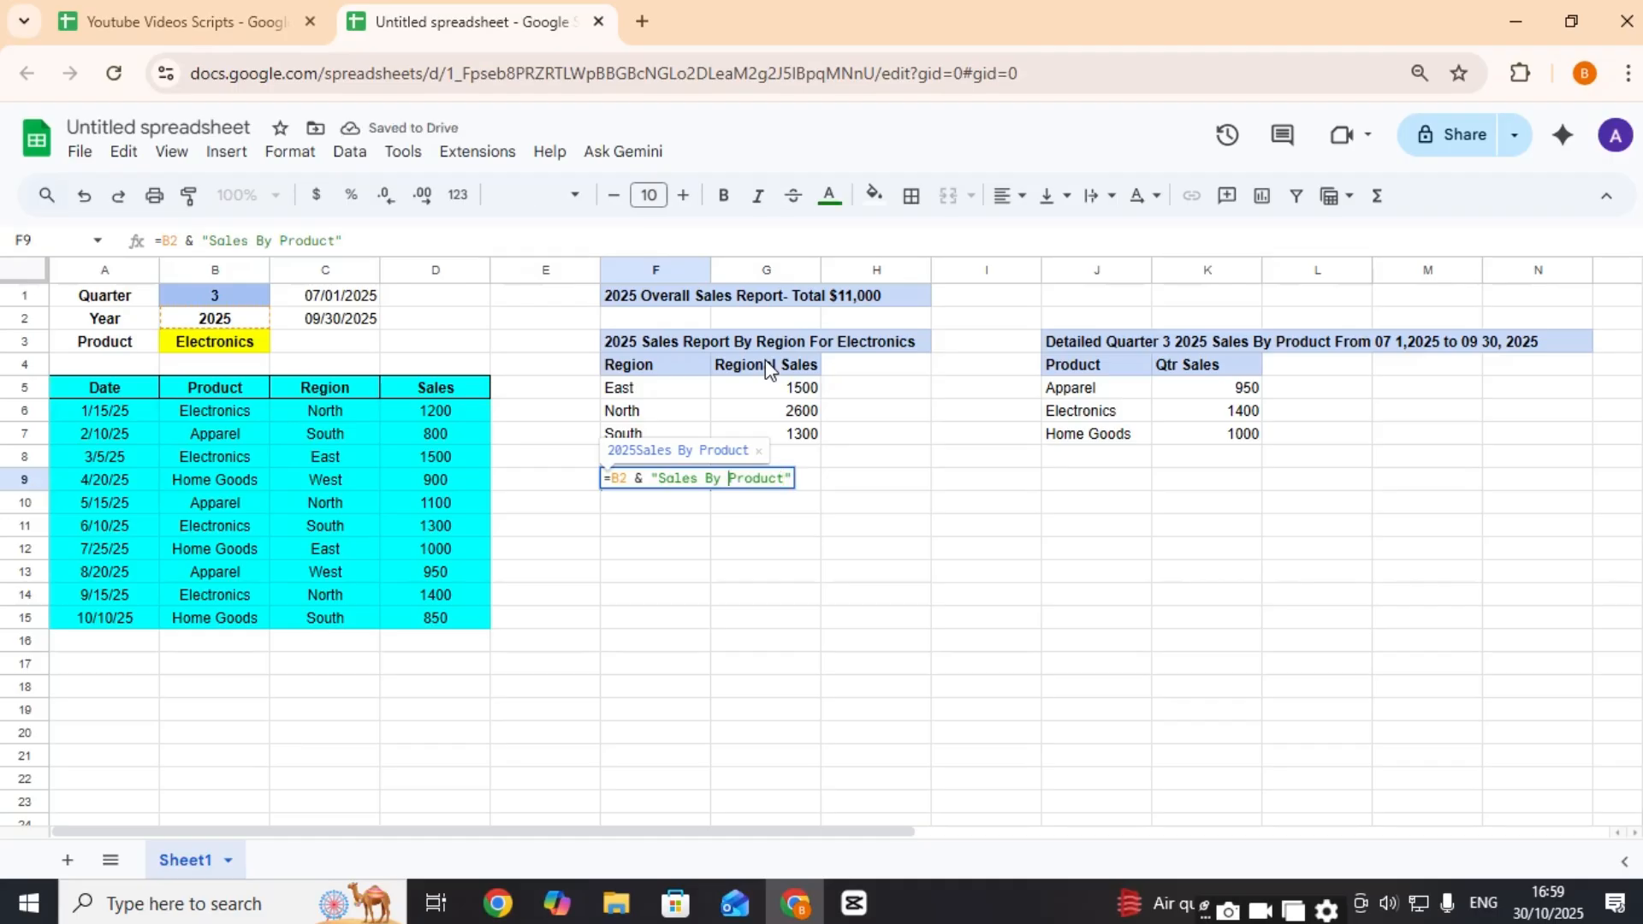
{"action": "key", "text": "Left"}
{"action": "key", "text": "Left"}
{"action": "key", "text": "Left"}
{"action": "key", "text": "Left"}
{"action": "key", "text": "Left"}
{"action": "key", "text": "Left"}
{"action": "key", "text": "Left"}
{"action": "key", "text": "Left"}
{"action": "key", "text": "Left"}
{"action": "key", "text": "Left"}
{"action": "key", "text": "Left"}
{"action": "key", "text": "Left"}
{"action": "key", "text": "Left"}
{"action": "key", "text": "Left"}
{"action": "key", "text": "Left"}
{"action": "key", "text": "Left"}
{"action": "key", "text": "Left"}
{"action": "key", "text": "Left"}
{"action": "type", "text": "&"}
{"action": "key", "text": "Left"}
{"action": "key", "text": "Left"}
{"action": "key", "text": "Left"}
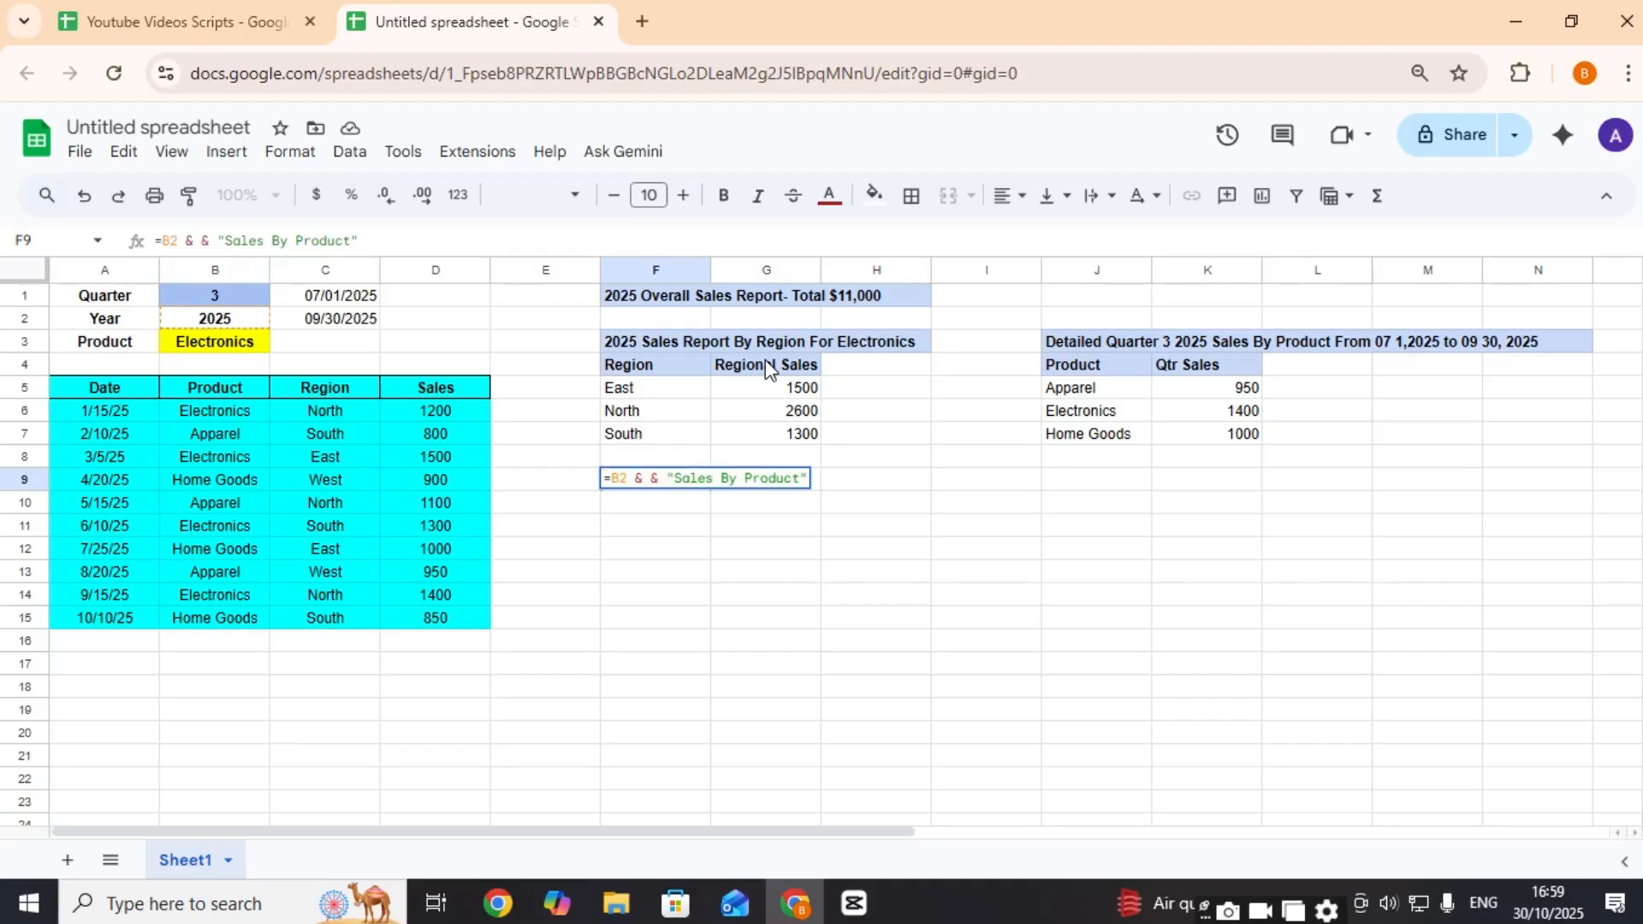
{"action": "type", "text": "\""}
{"action": "key", "text": "Right"}
{"action": "type", "text": "\""}
{"action": "key", "text": "Return"}
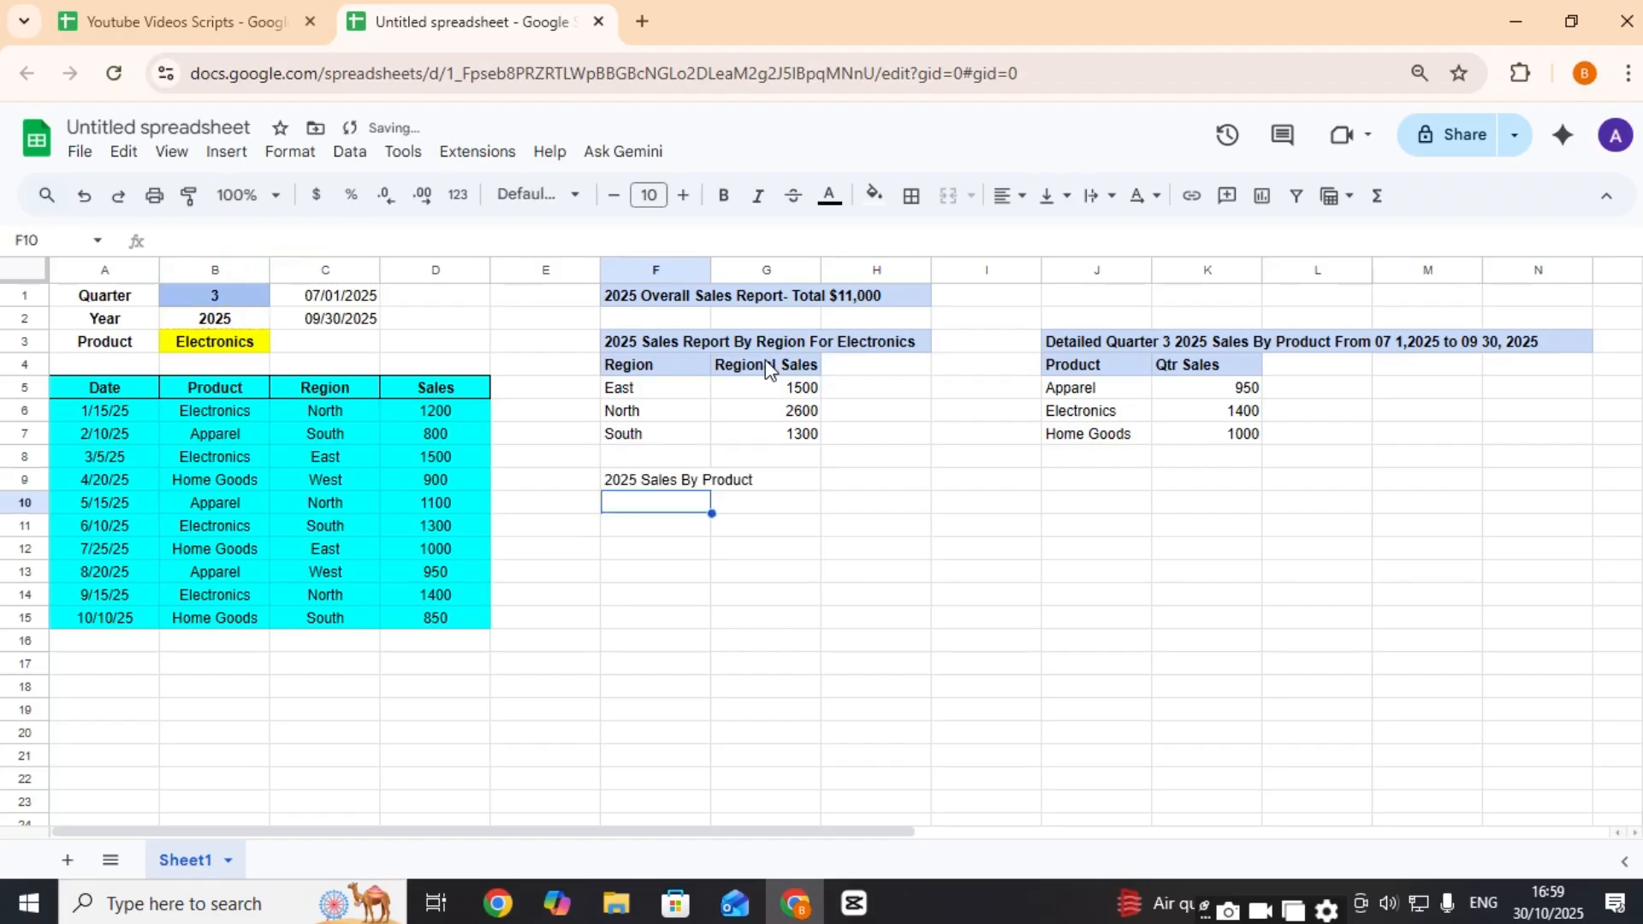
{"action": "key", "text": "Up"}
{"action": "key", "text": "ctrl+b"}
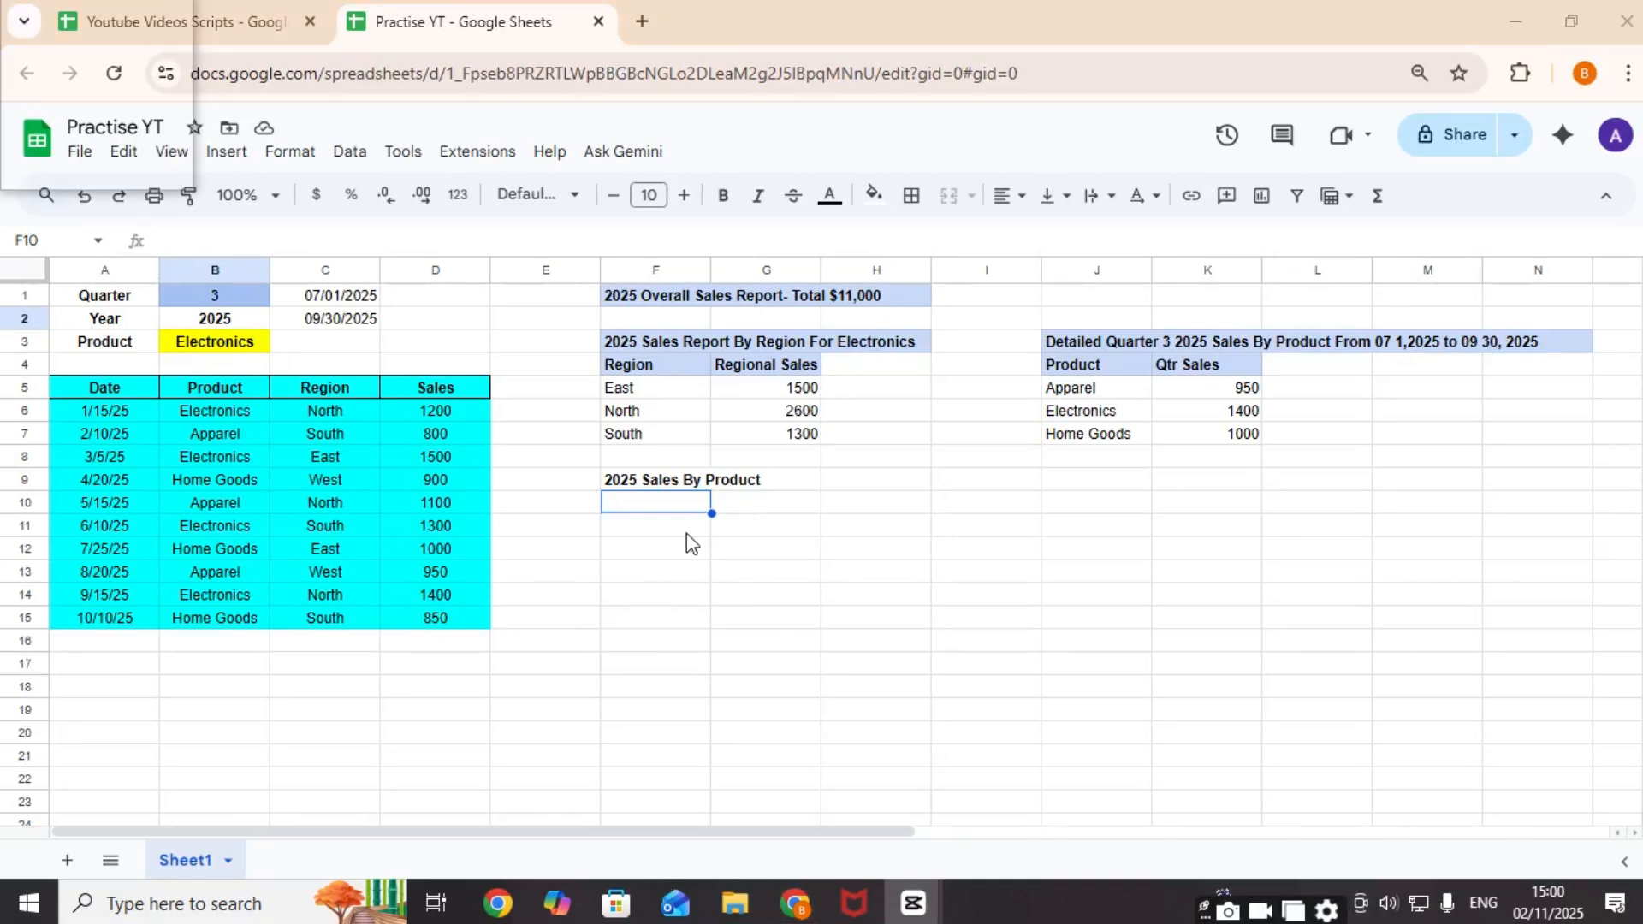
Step: Start a QUERY formula in F10 with A5:D15 as its data range
{"action": "left_click", "coordinate": [608, 503]}
{"action": "double_click", "coordinate": [608, 502]}
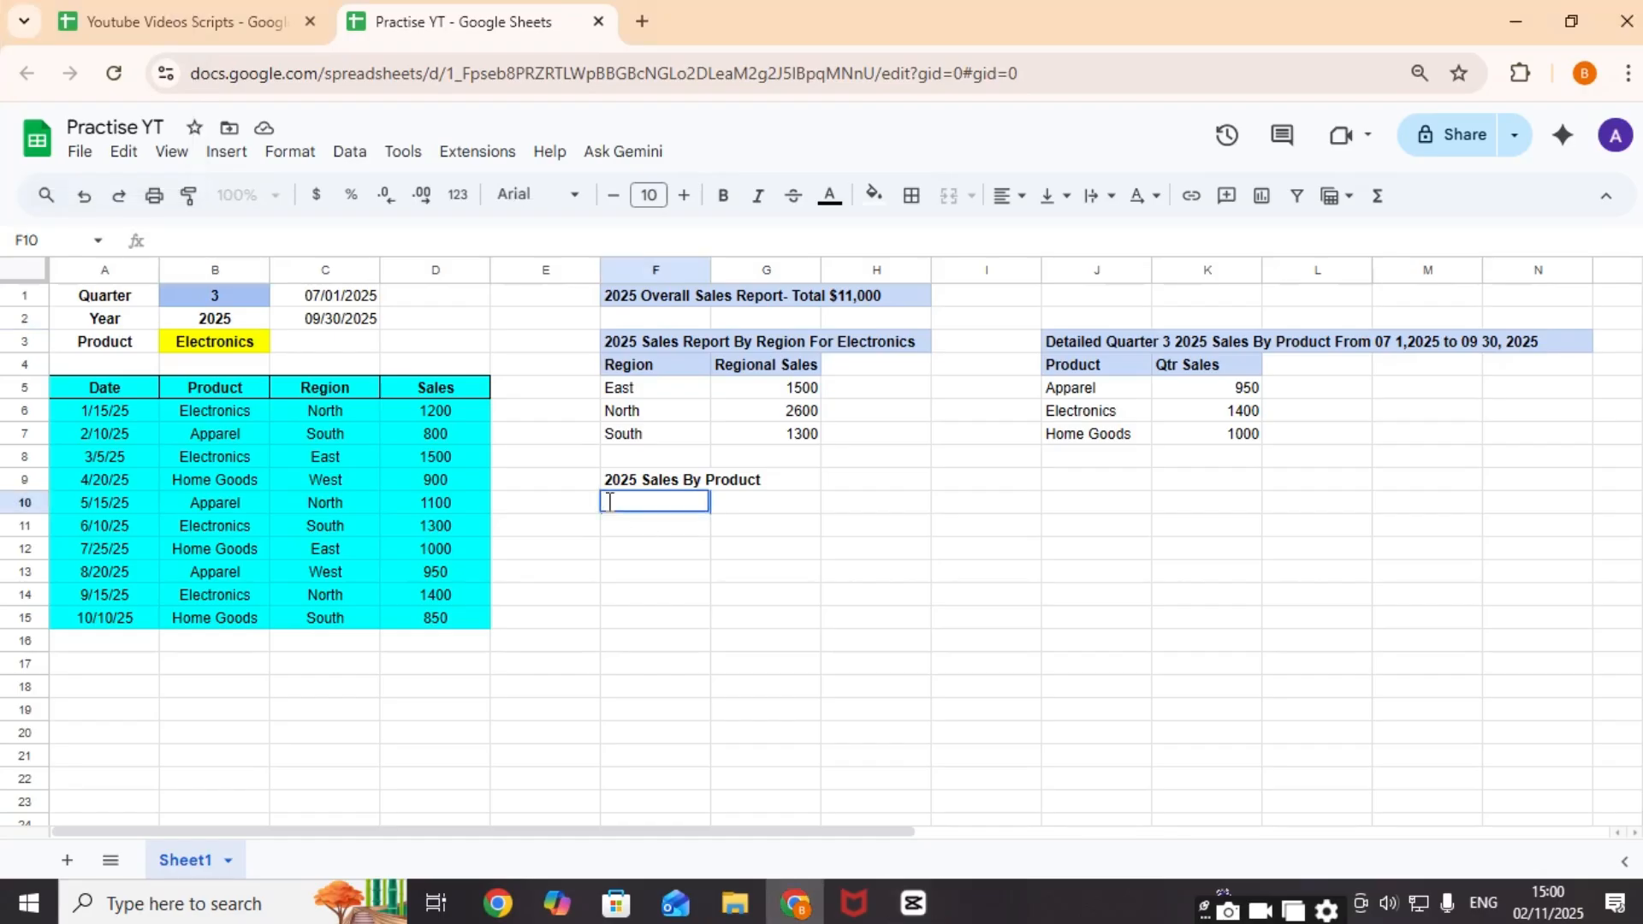
{"action": "type", "text": "=QUERY"}
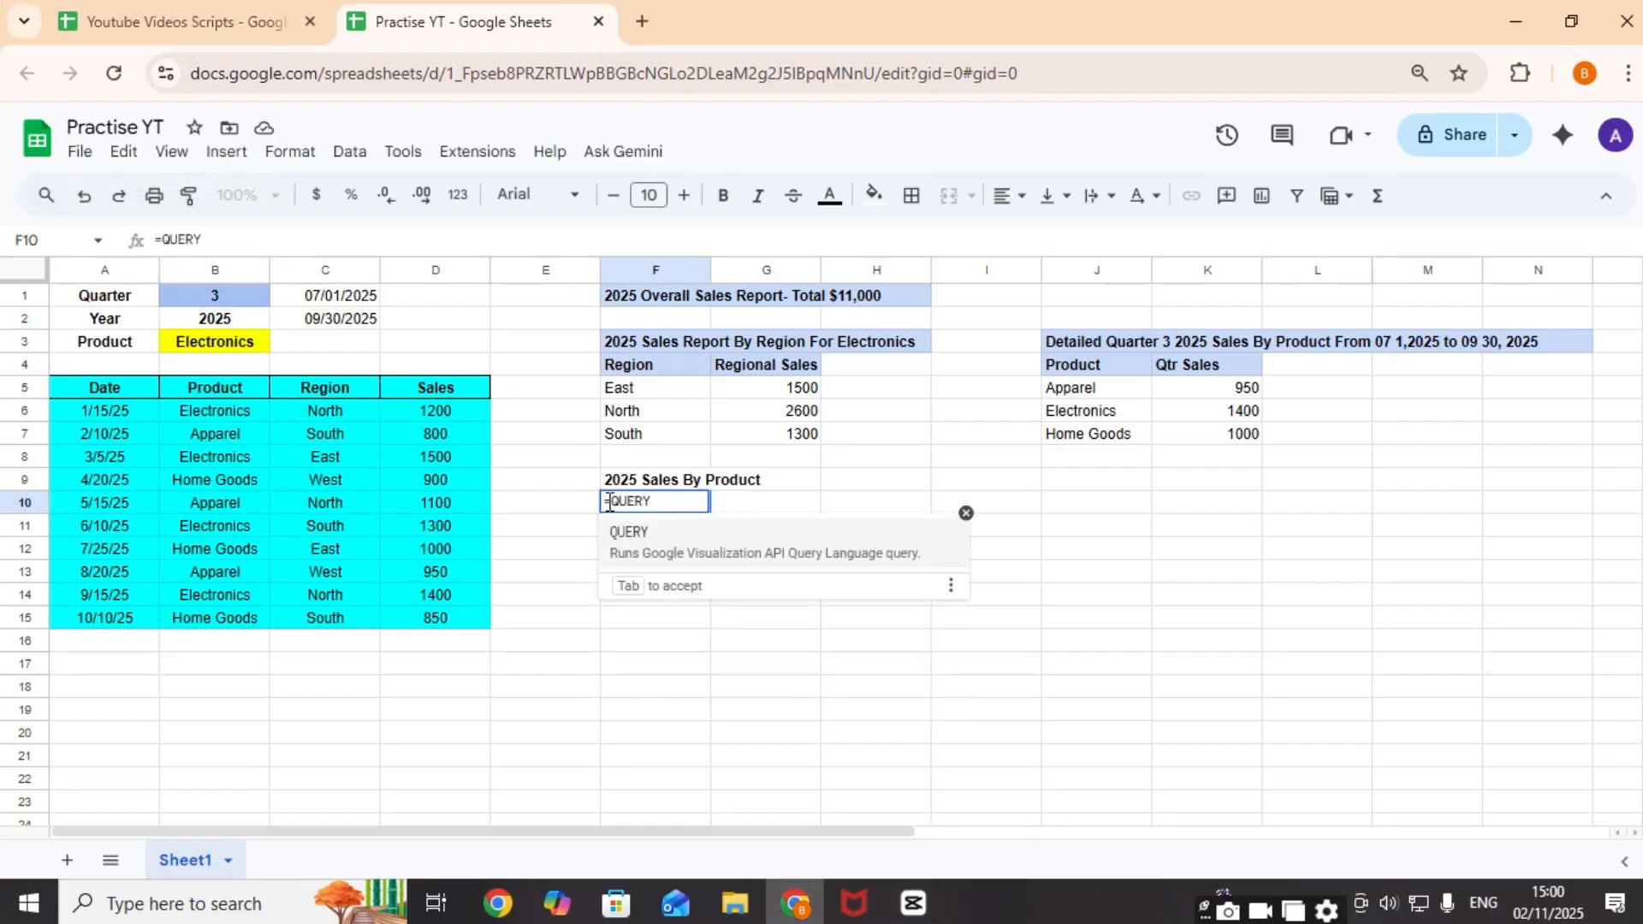
{"action": "type", "text": "("}
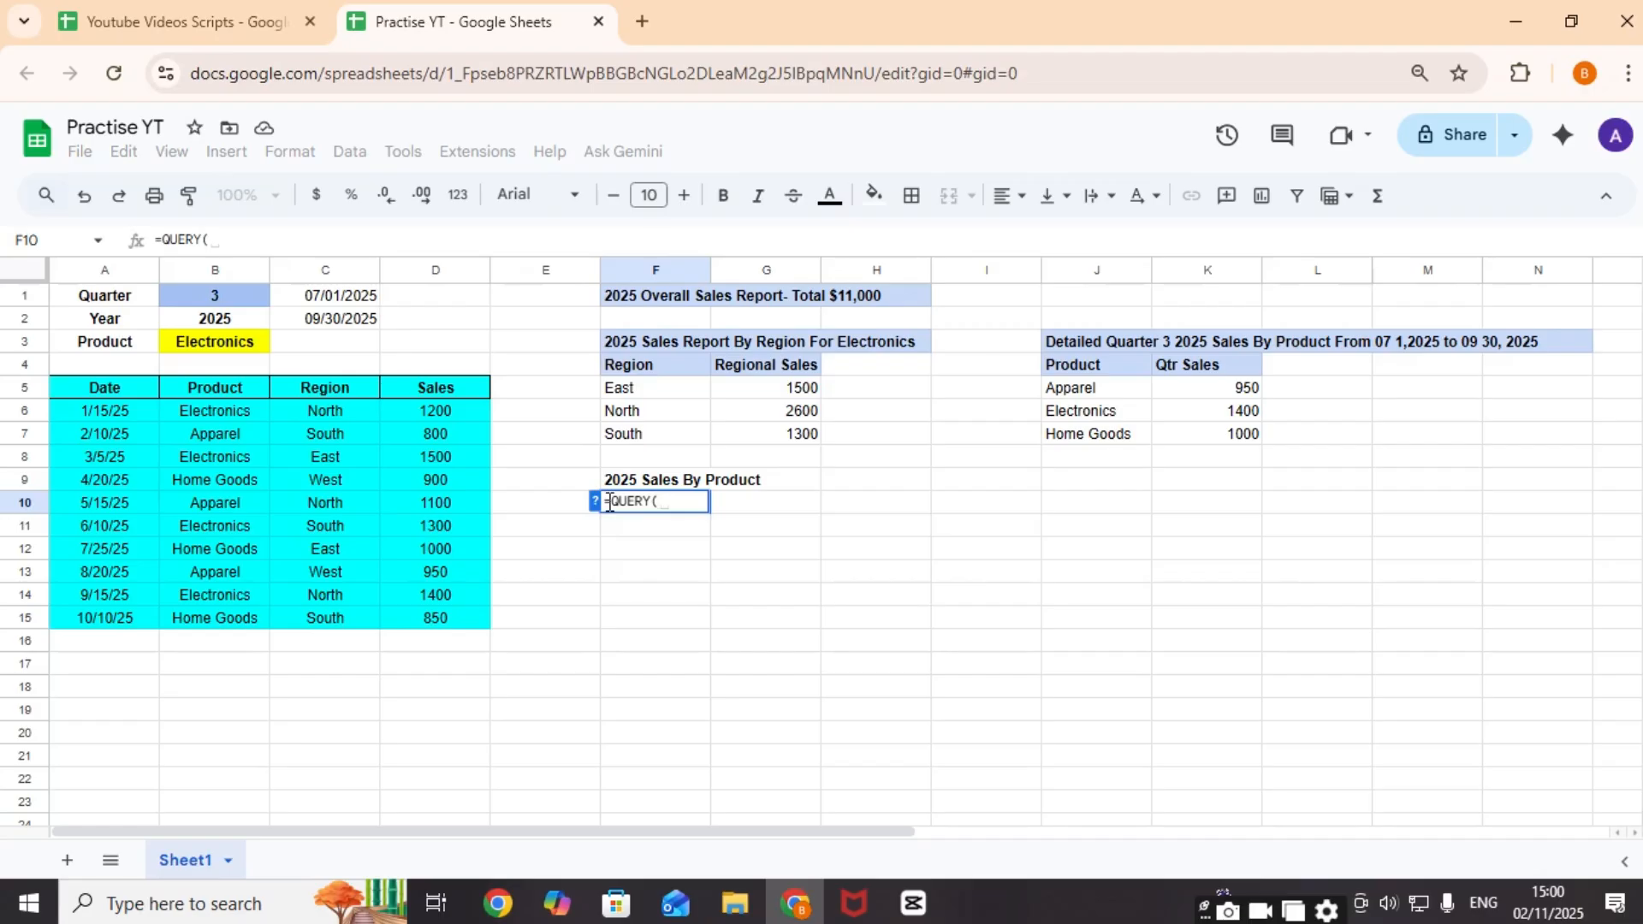
{"action": "left_click", "coordinate": [107, 393]}
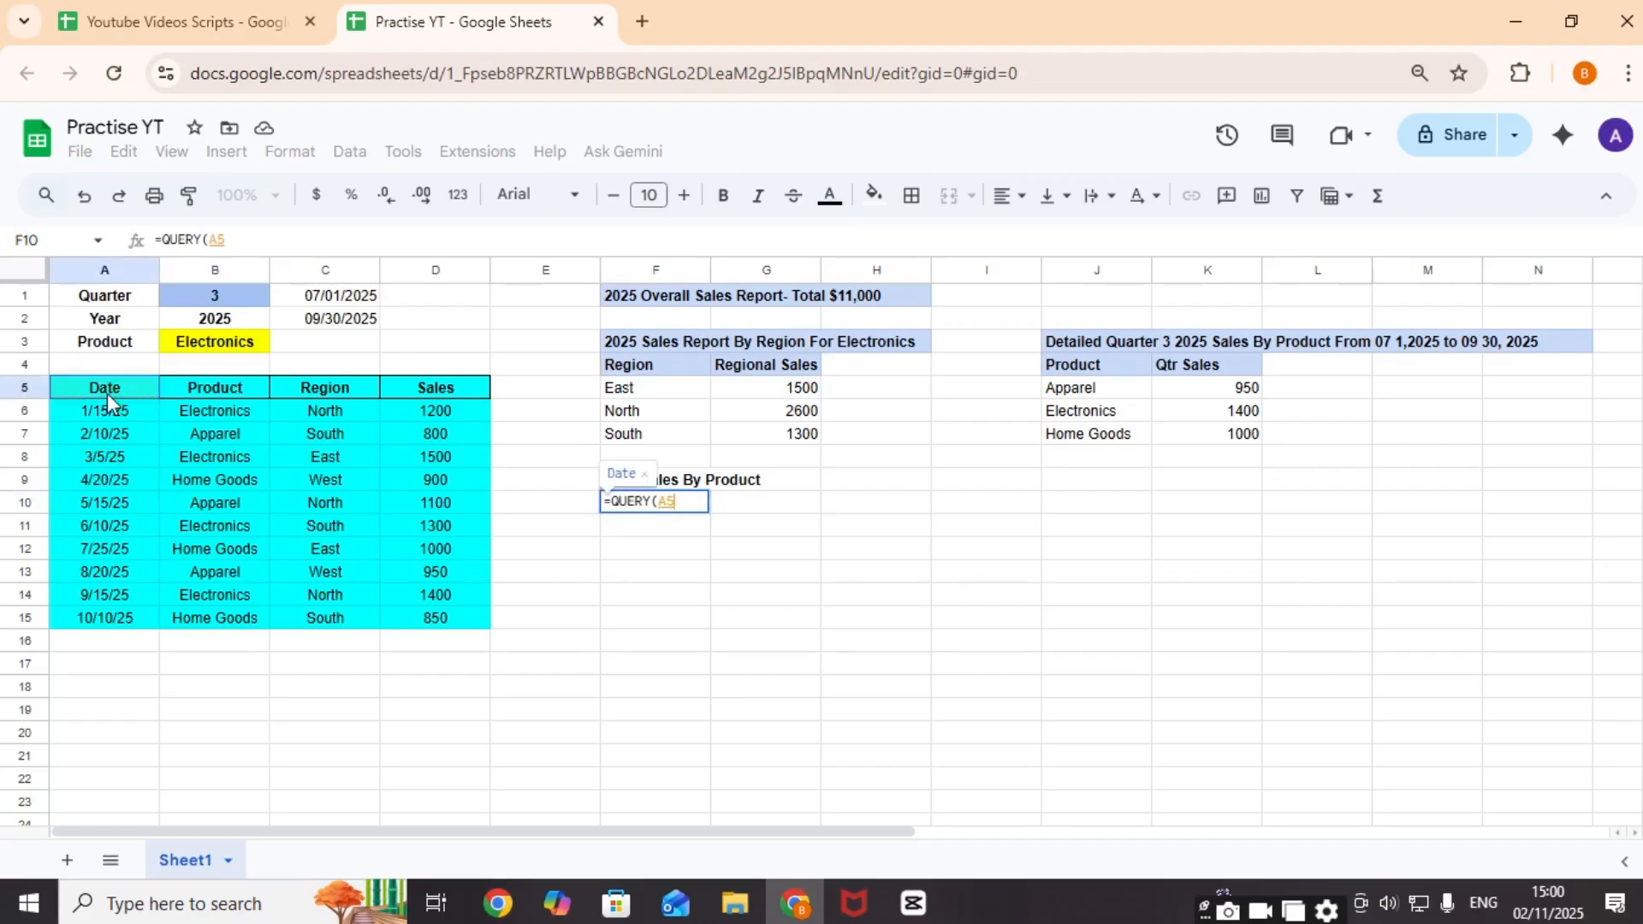
{"action": "type", "text": ":"}
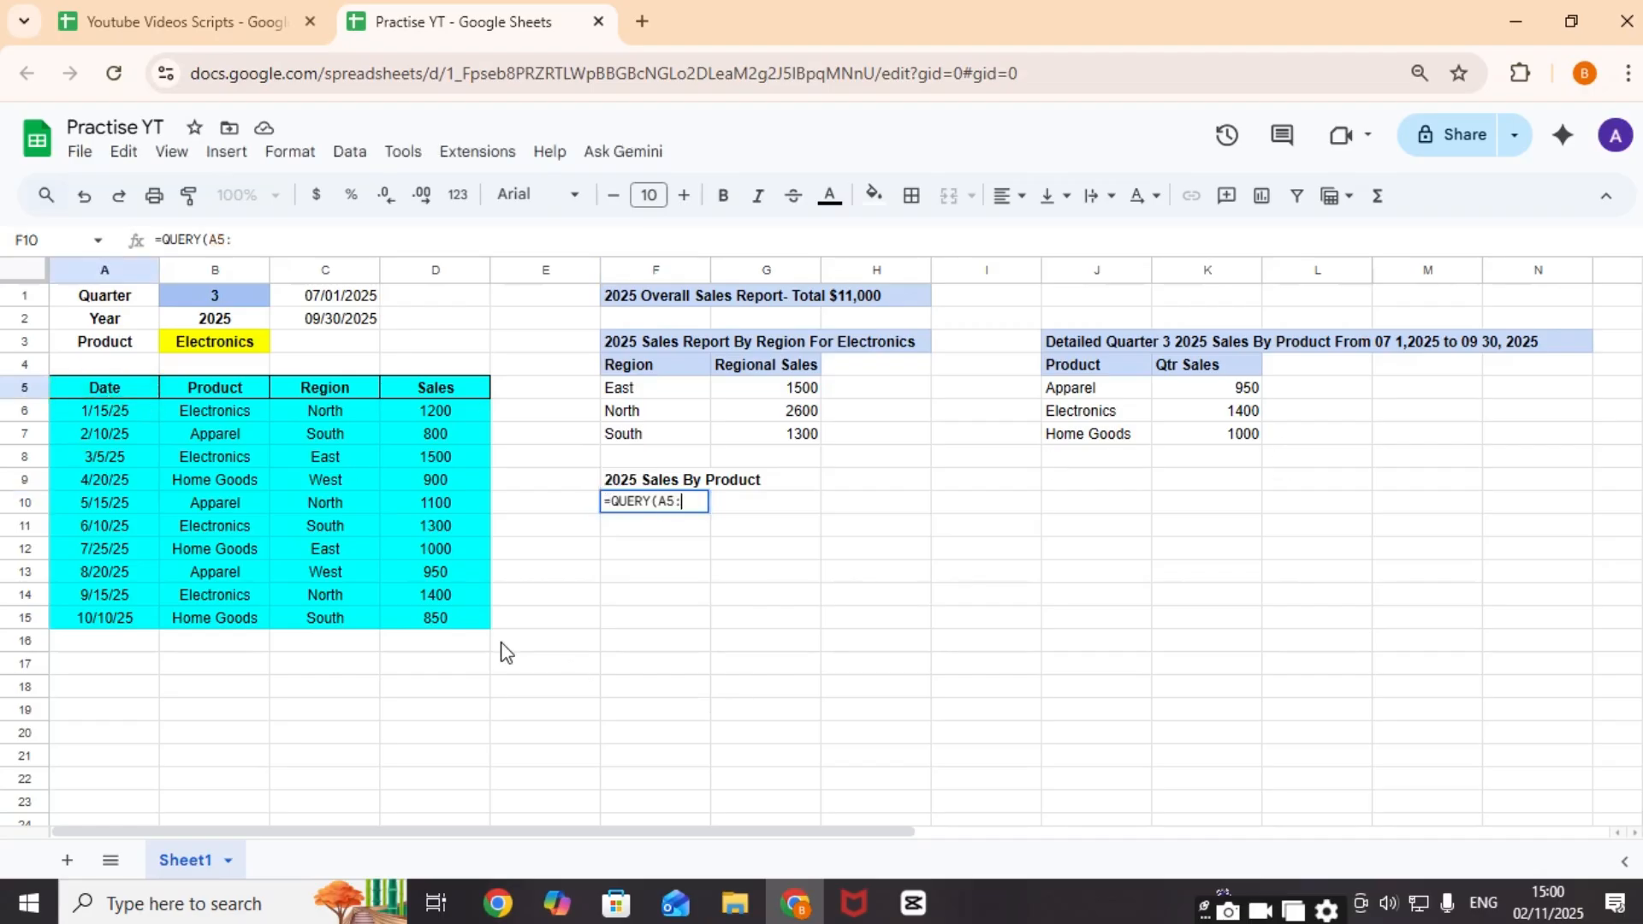
{"action": "left_click", "coordinate": [467, 617]}
{"action": "left_click", "coordinate": [680, 484]}
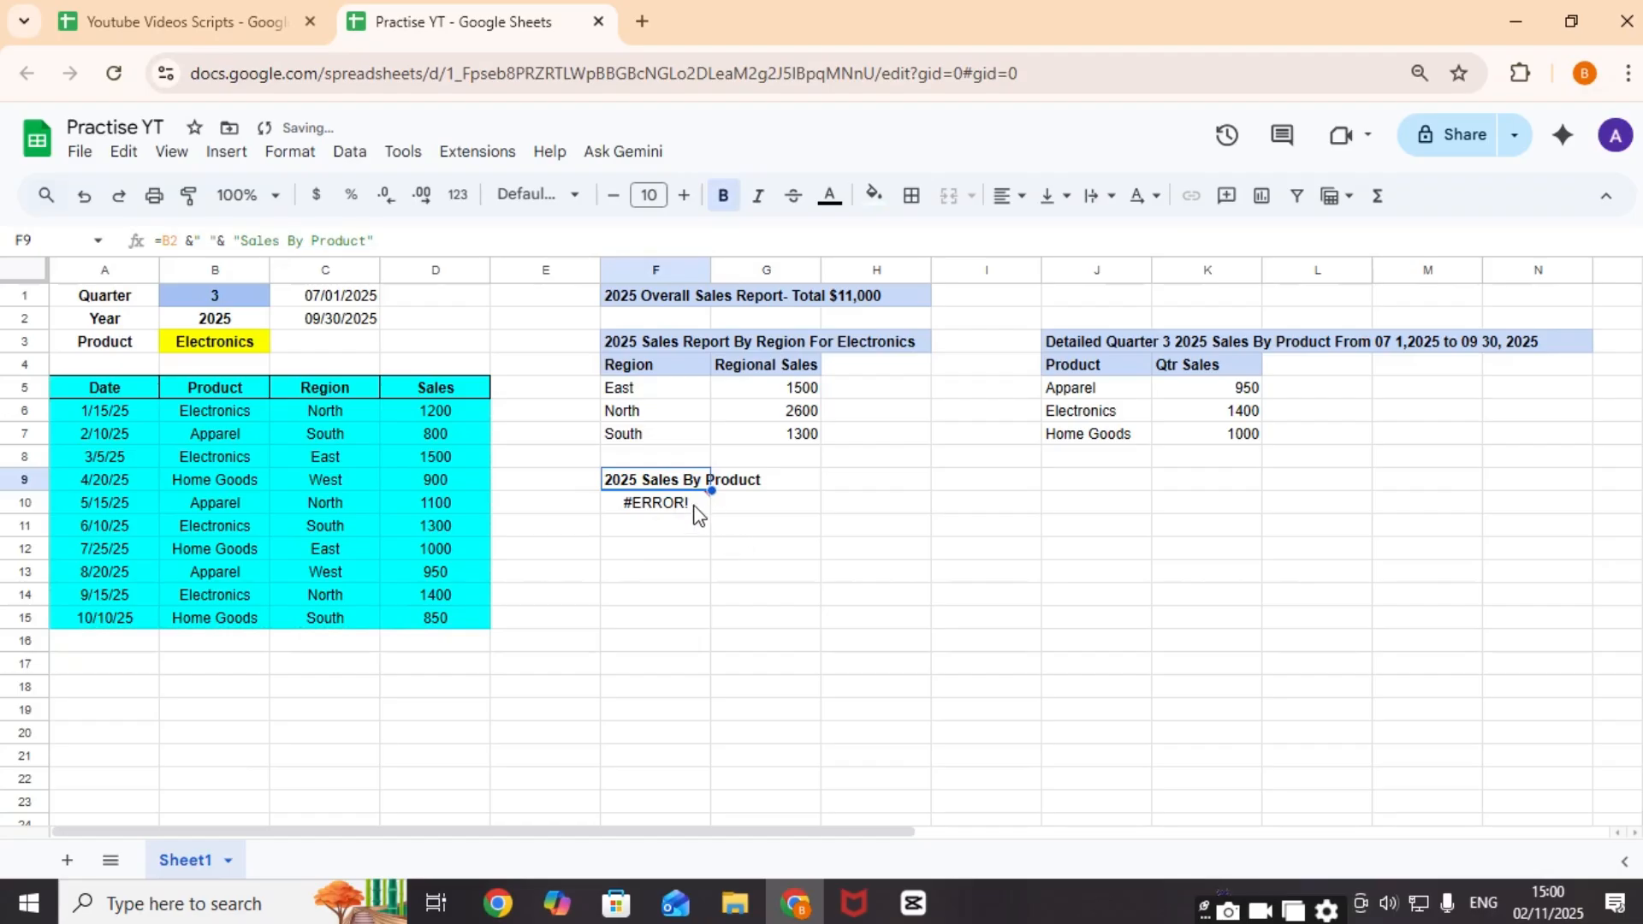
{"action": "double_click", "coordinate": [695, 510]}
{"action": "key", "text": "BackSpace"}
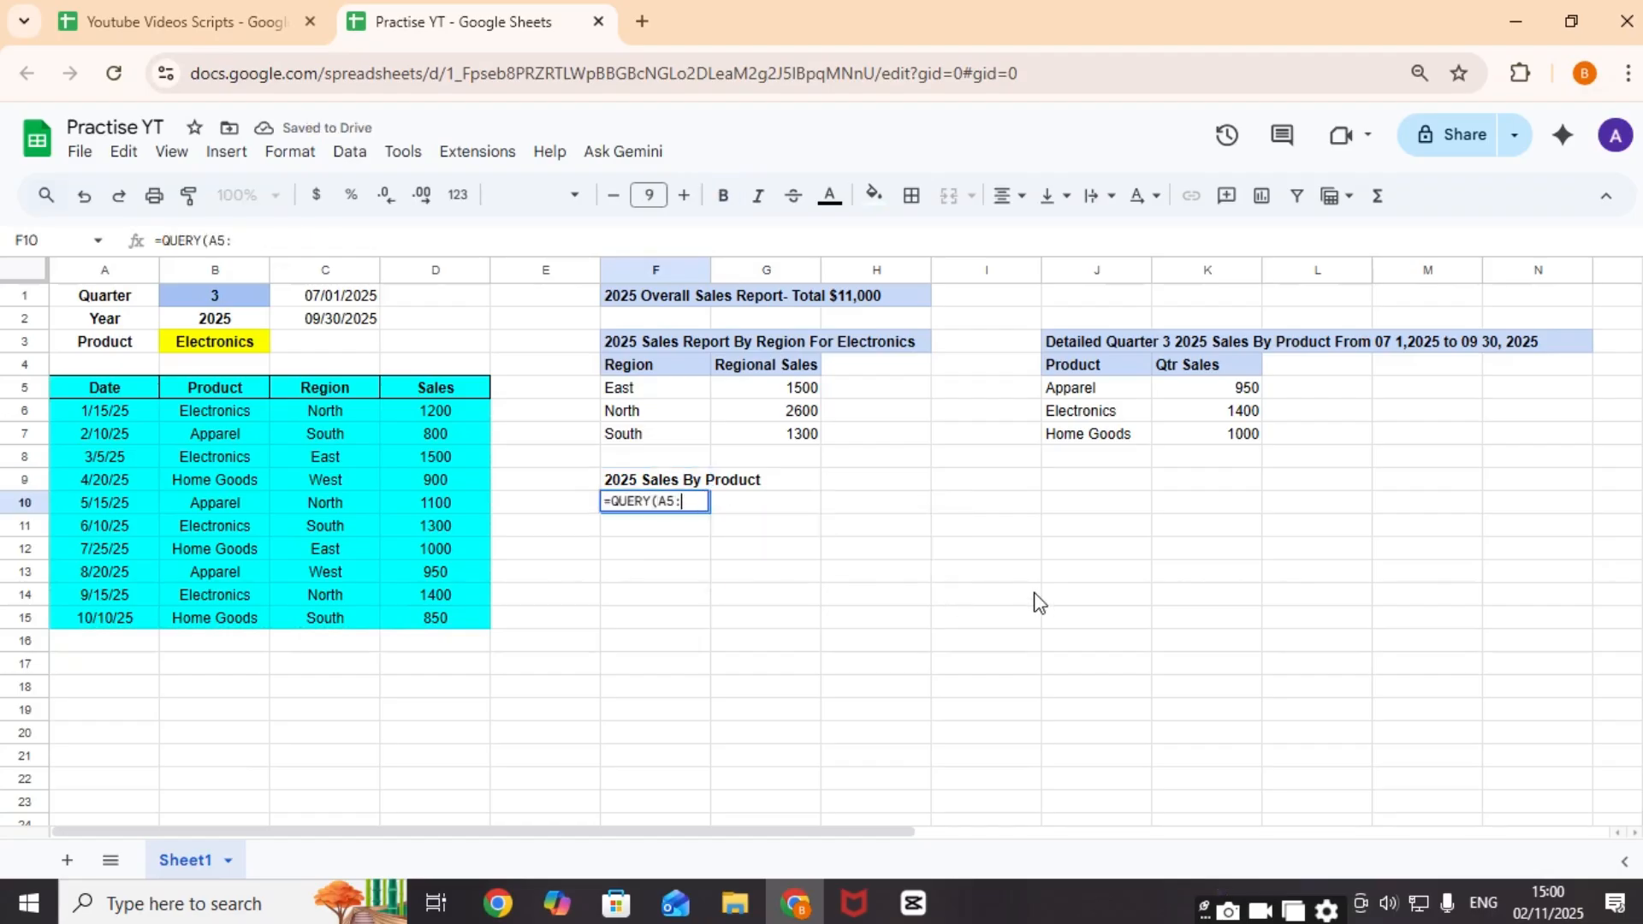
{"action": "type", "text": "D15"}
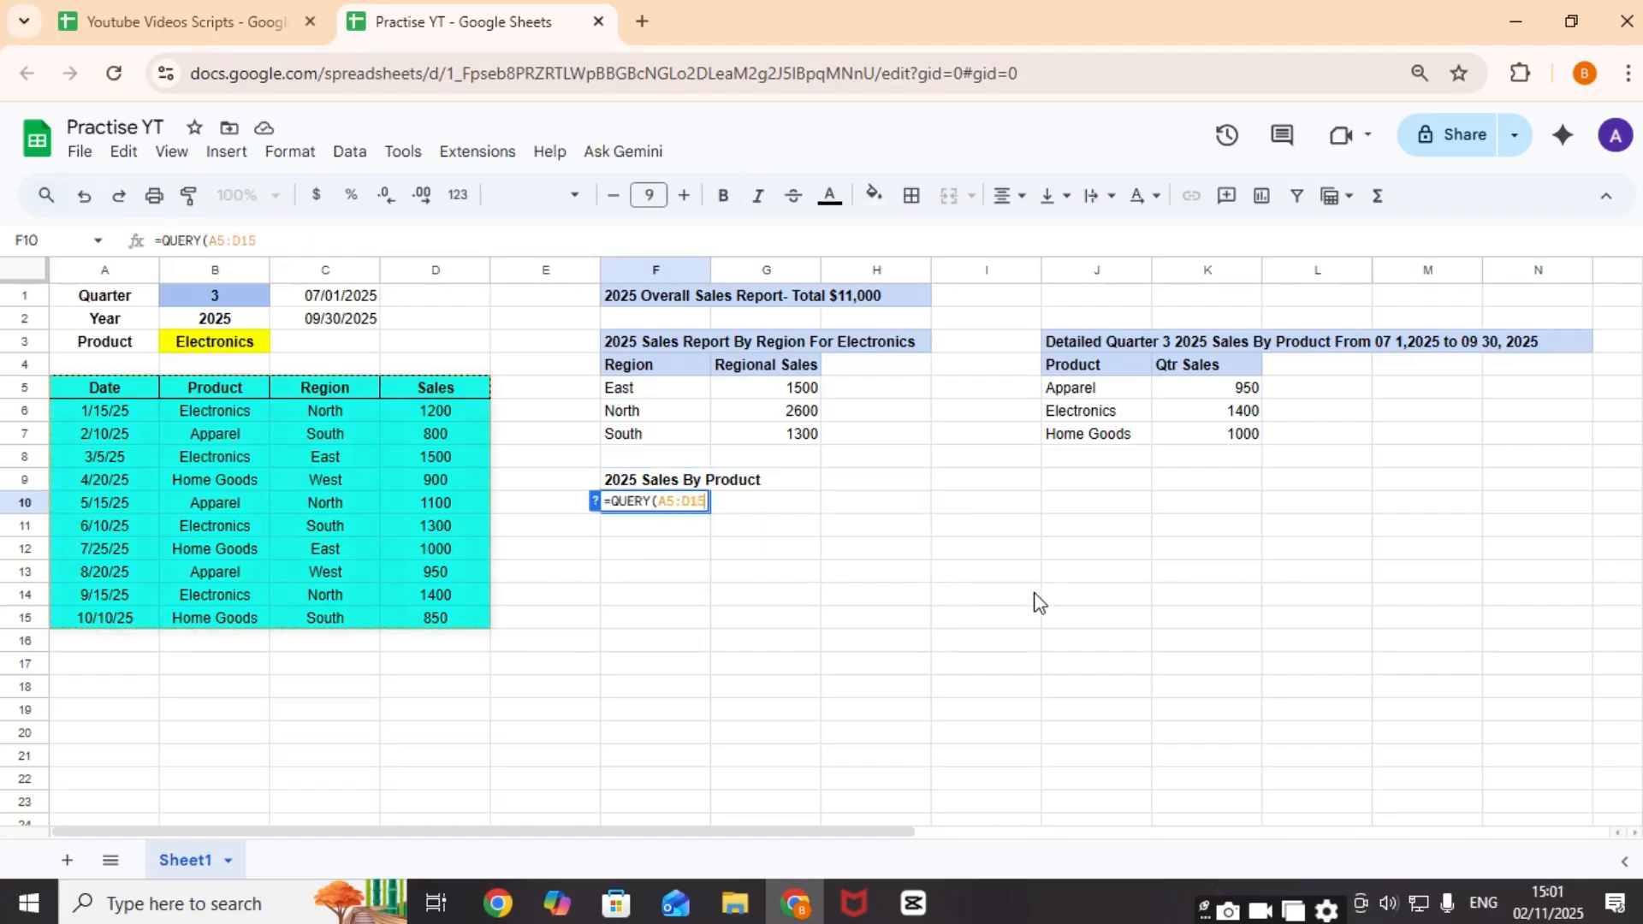
Step: Continue the QUERY formula in F10 after A5:D15 with , "SELECT B, SUM(D) WHERE A >= date
{"action": "type", "text": ", "}
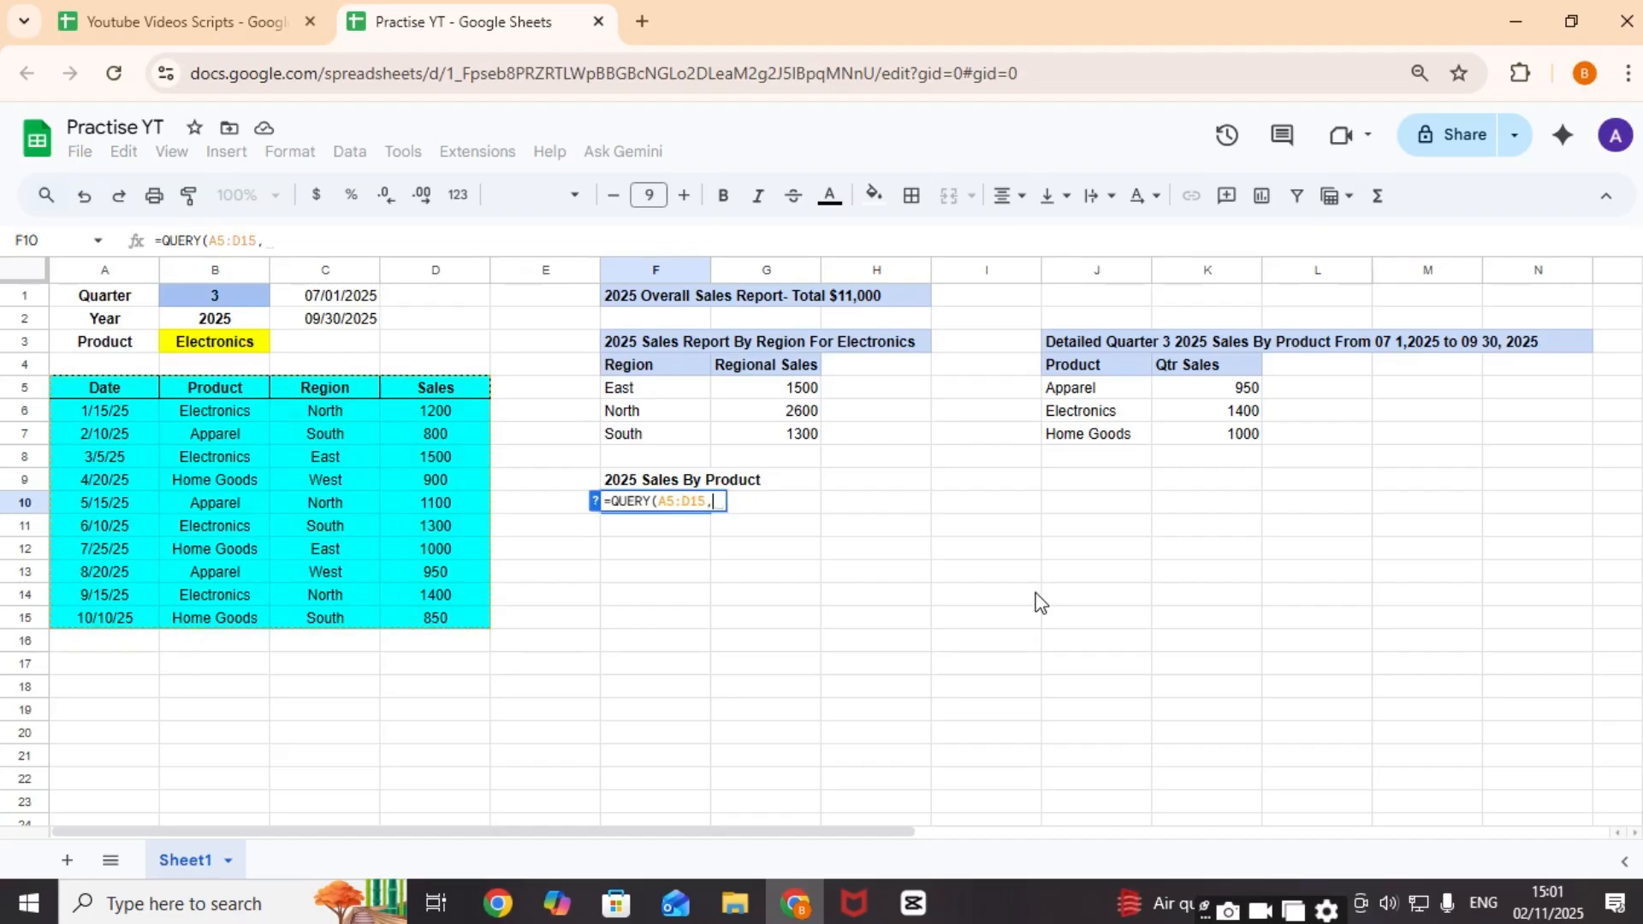
{"action": "type", "text": "\"S"}
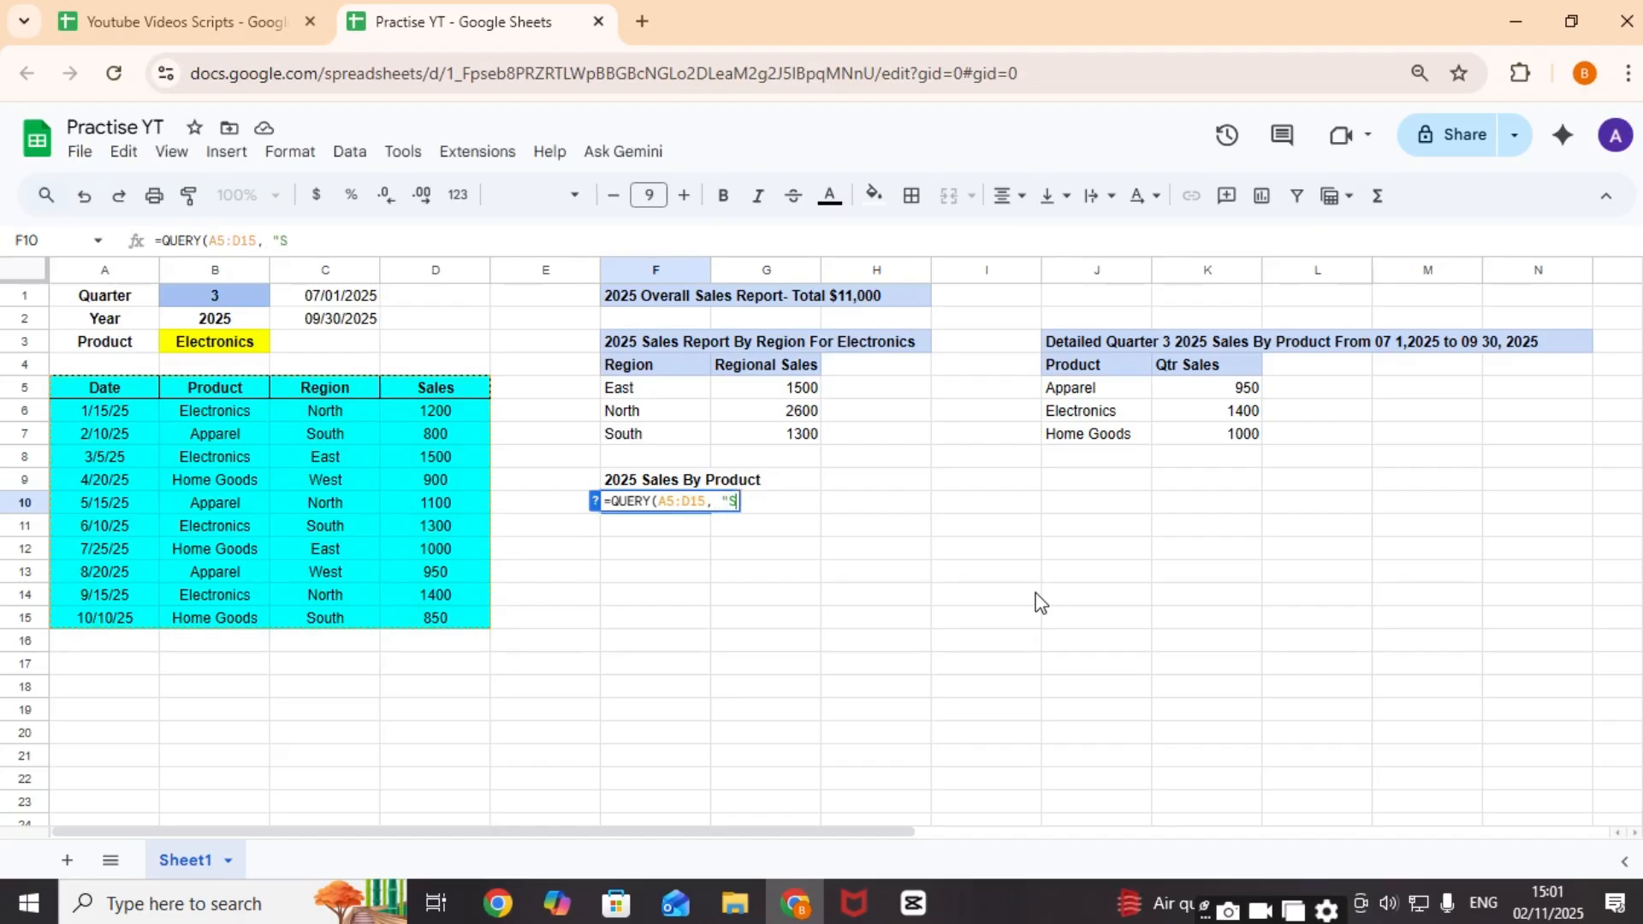
{"action": "type", "text": "ELECT "}
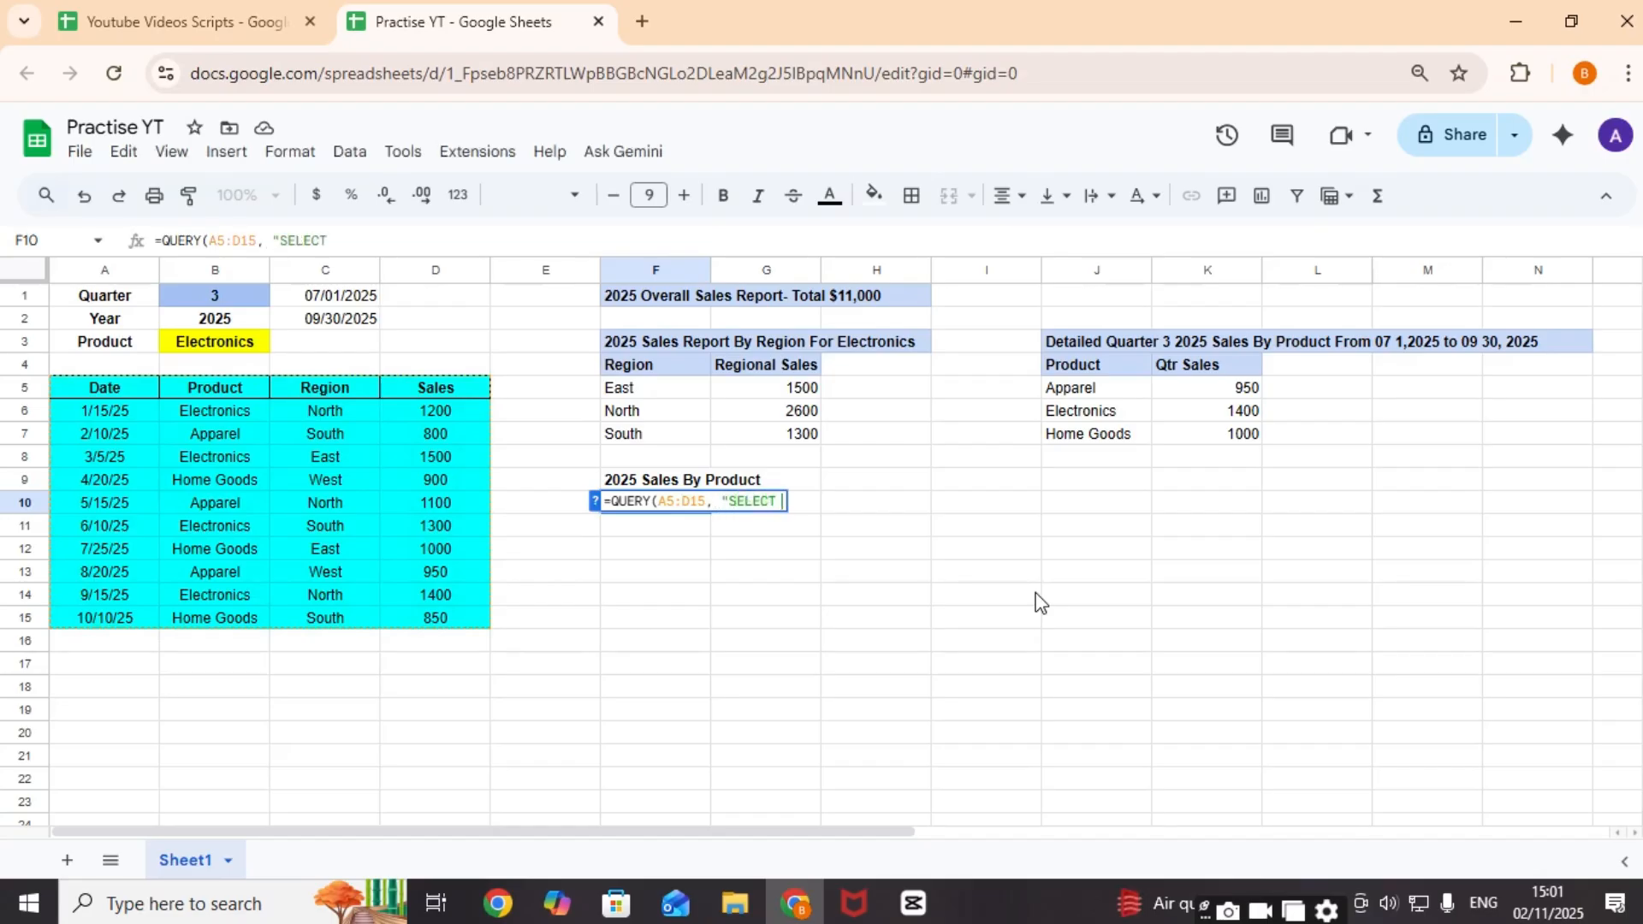
{"action": "type", "text": "B, SUM(D"}
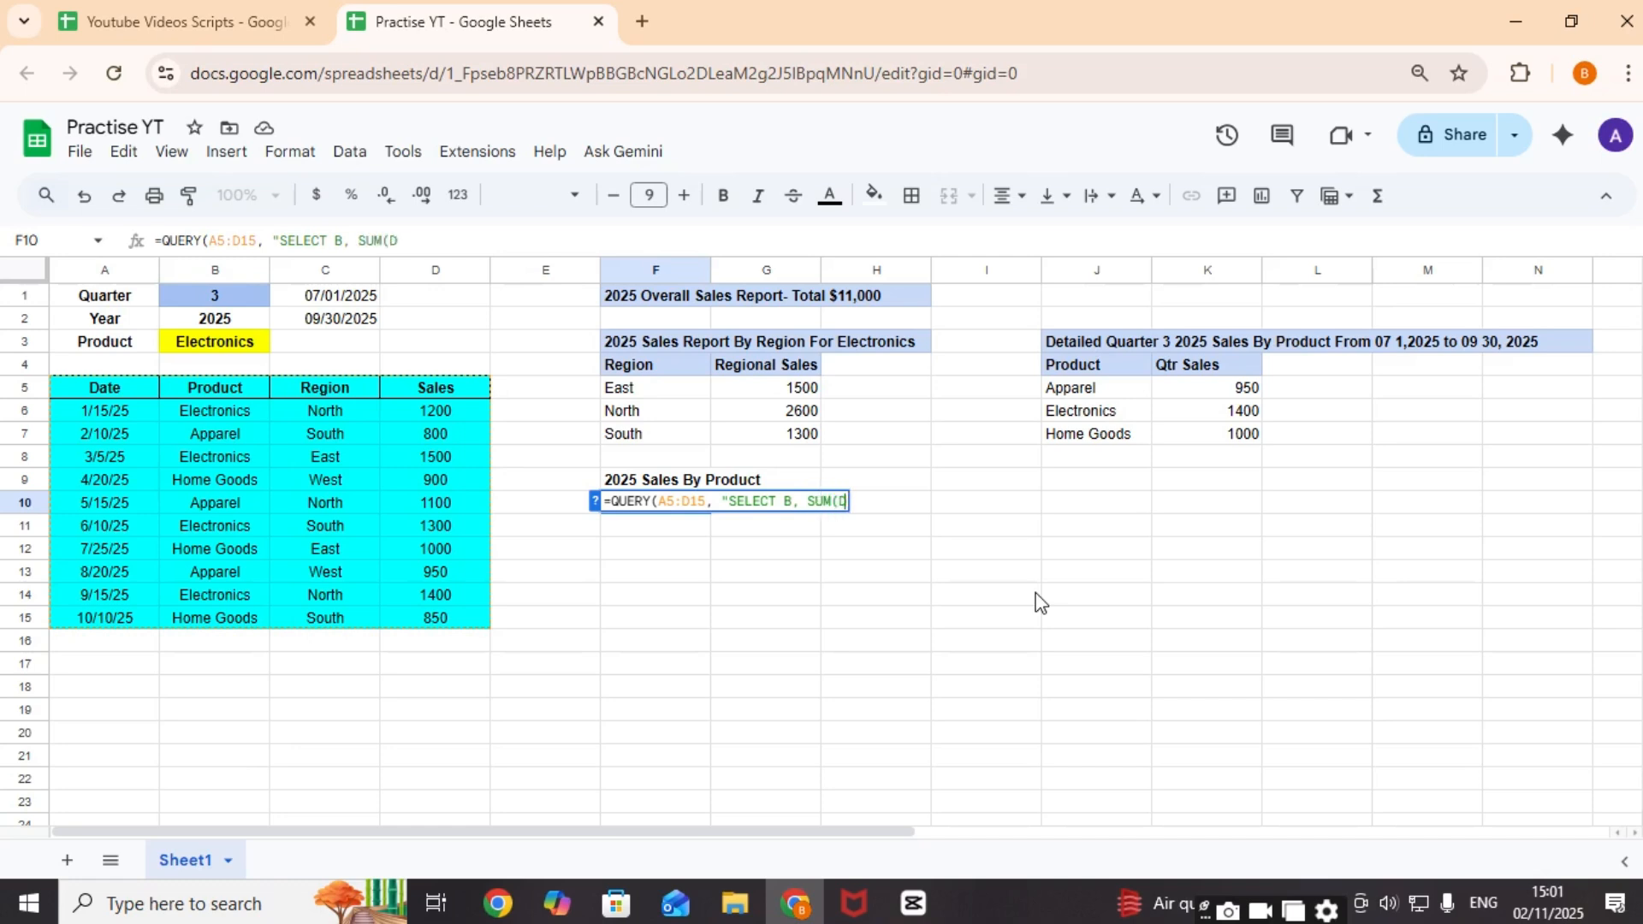
{"action": "type", "text": ") WHERE"}
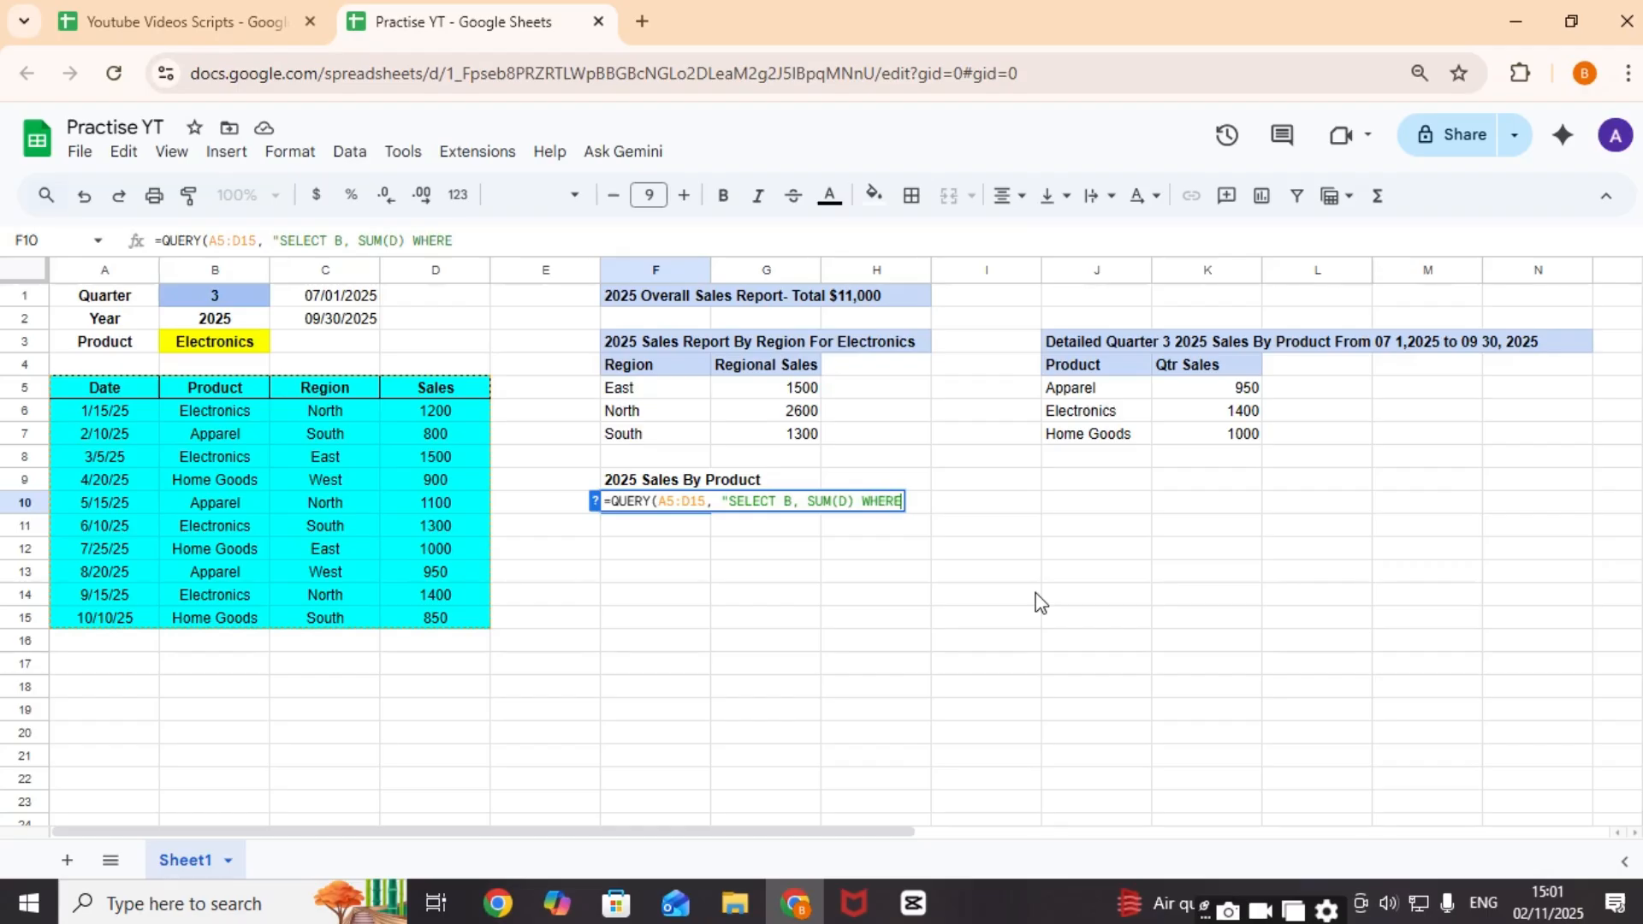
{"action": "type", "text": " A >= date"}
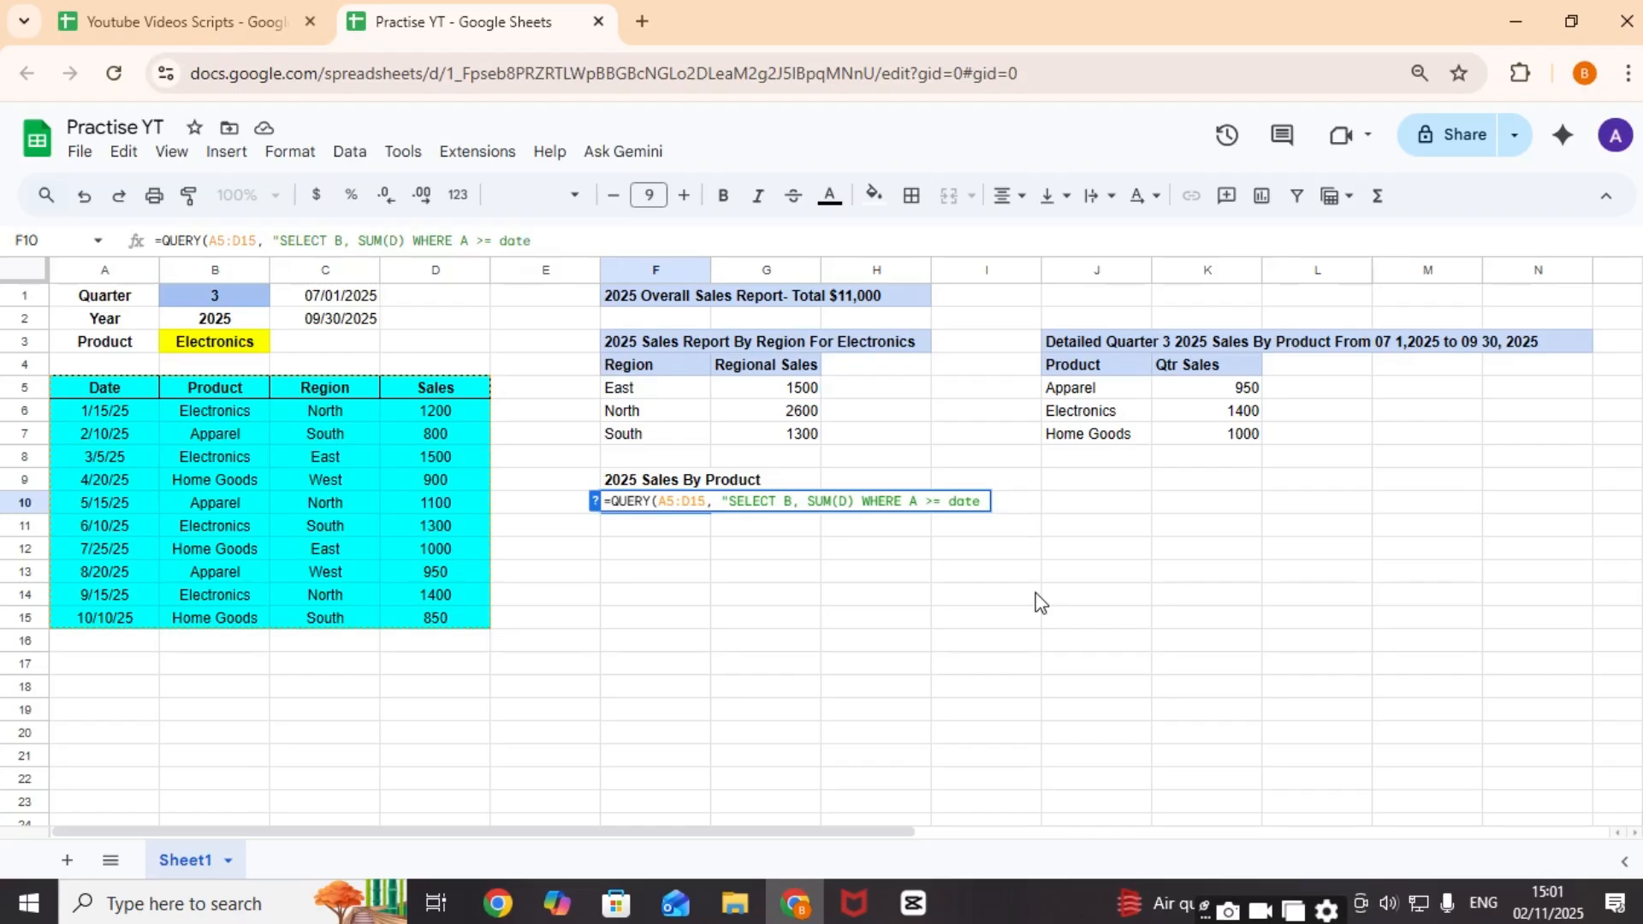
Step: Add the start date to the F10 query as '" & TEXT(DATE(B2,1,1), "YYYY-MM_DD"), taking the year from B2
{"action": "type", "text": "'\" & TEXT"}
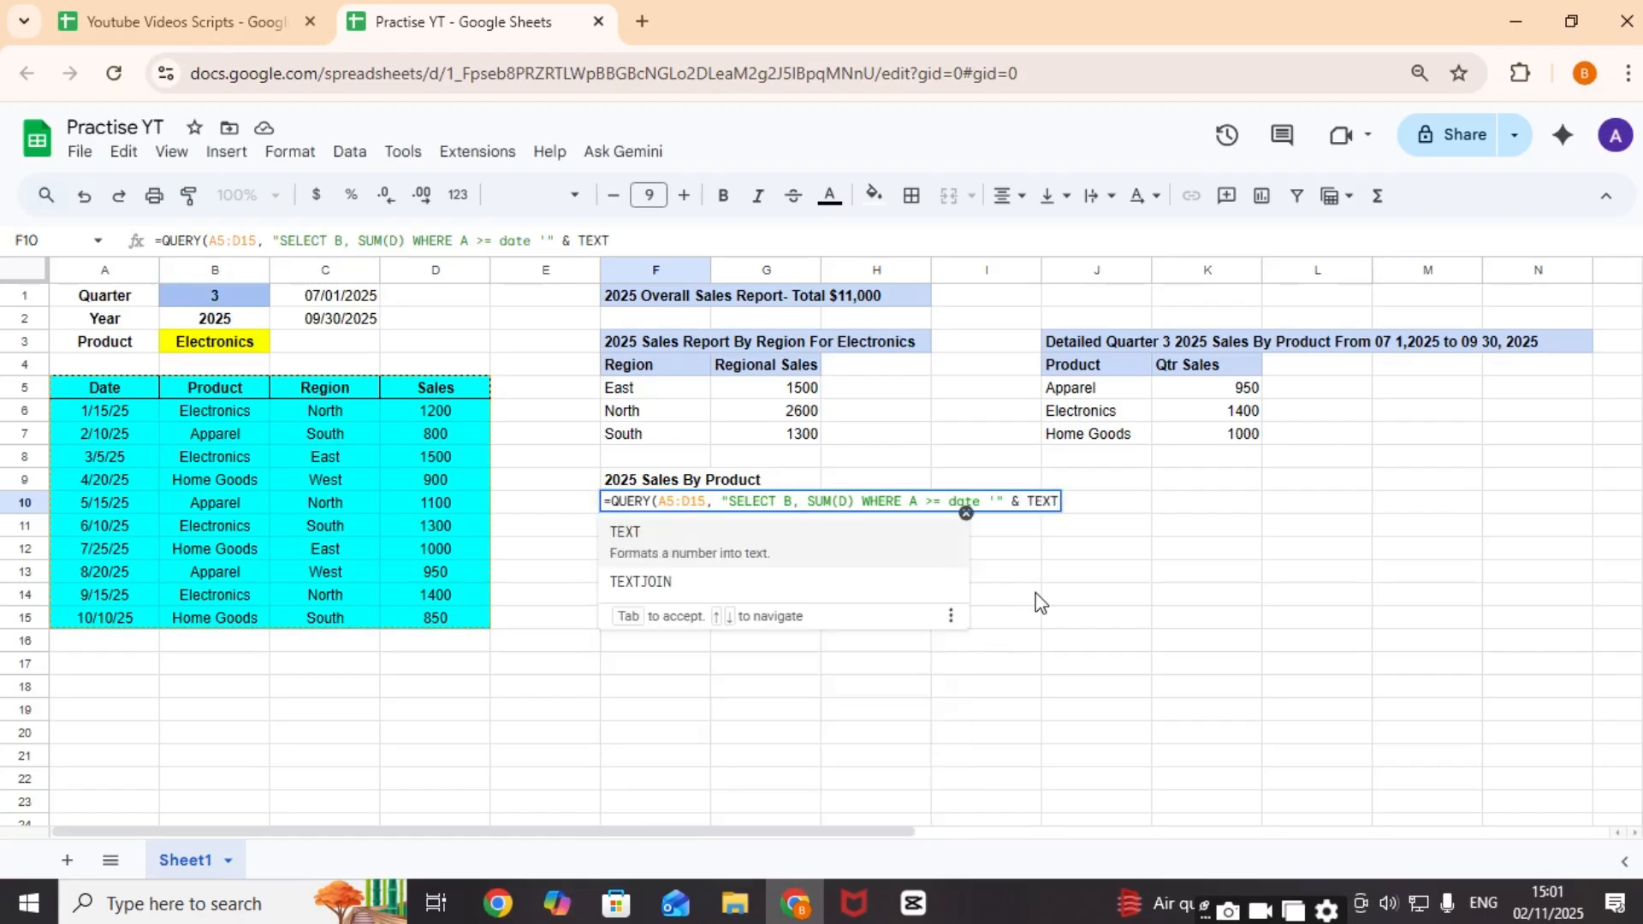
{"action": "type", "text": "(DATE"}
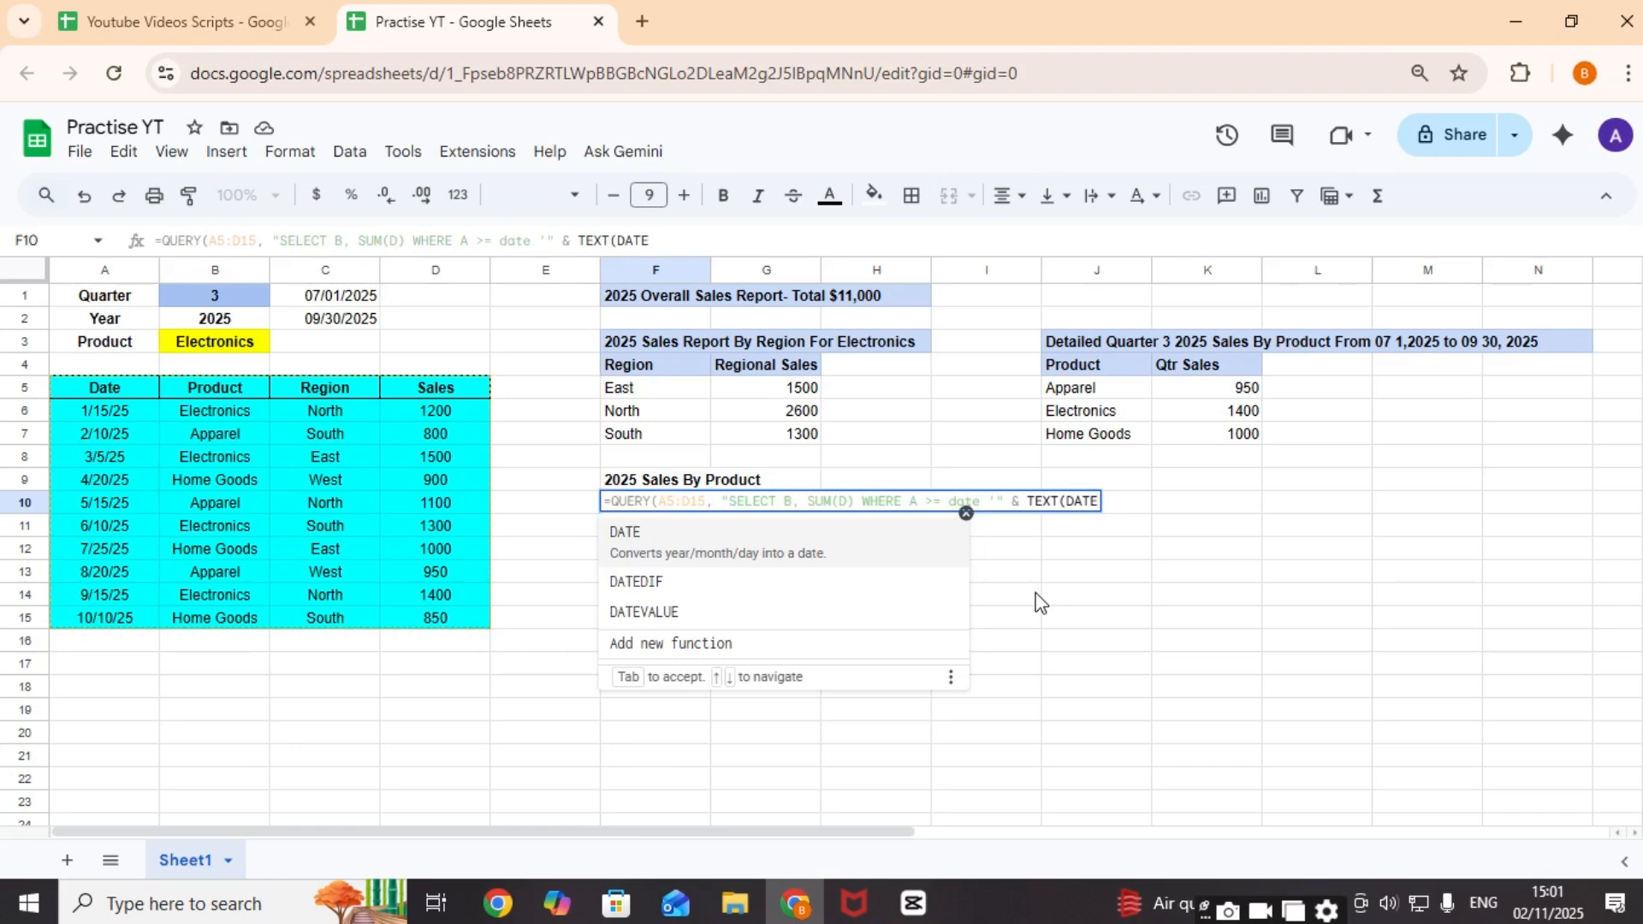
{"action": "type", "text": "("}
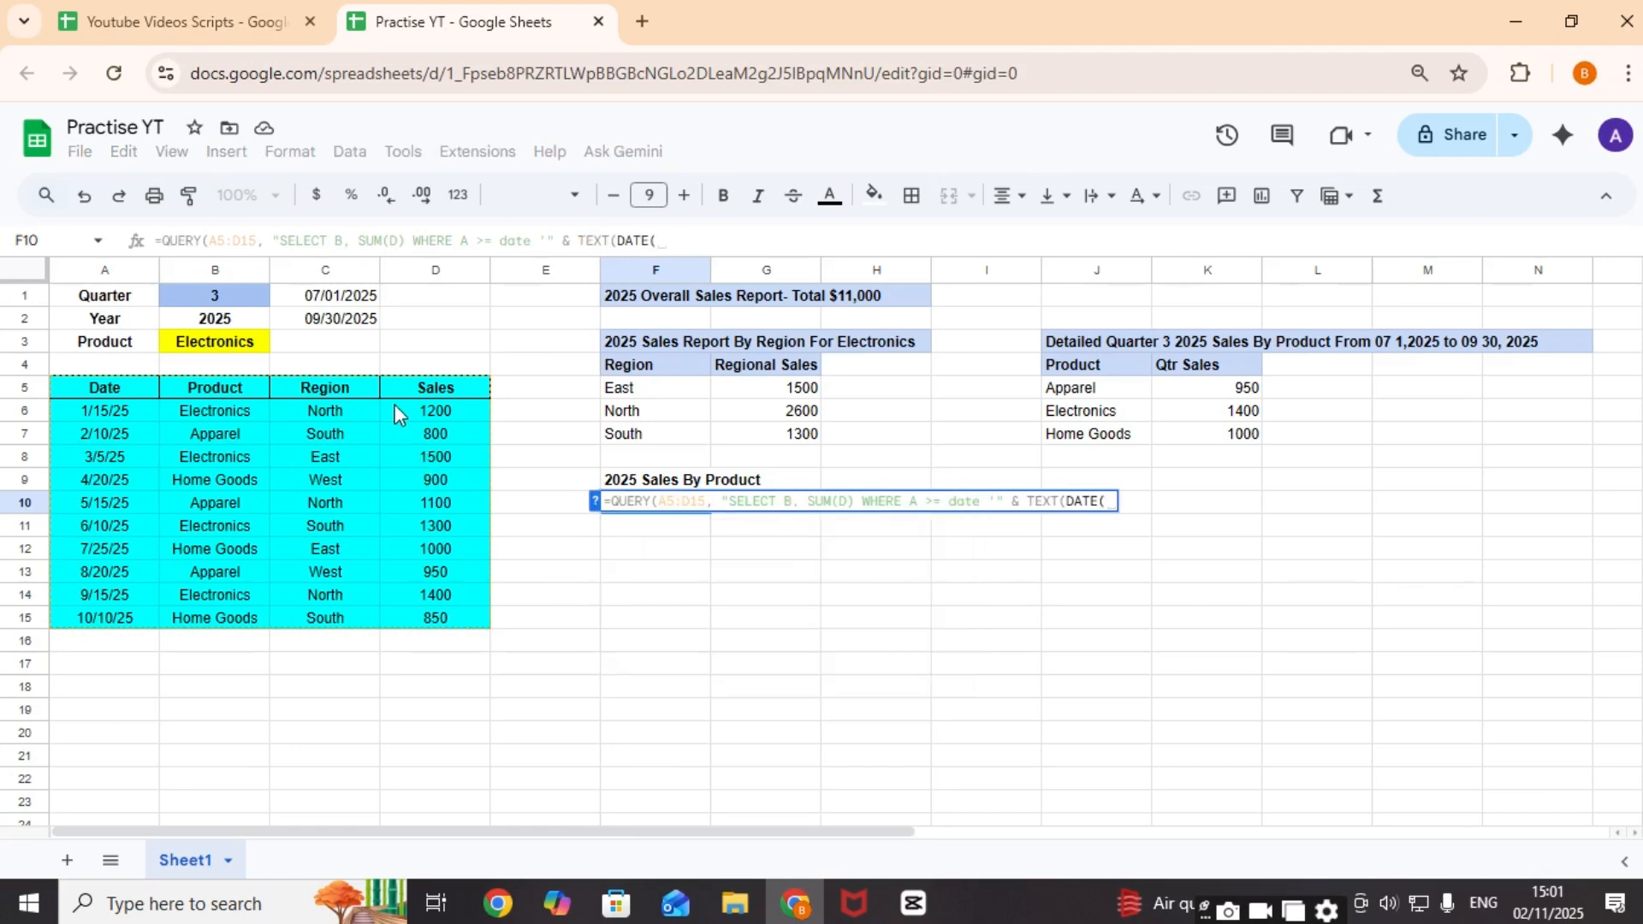
{"action": "left_click", "coordinate": [244, 318]}
{"action": "type", "text": ",1,1"}
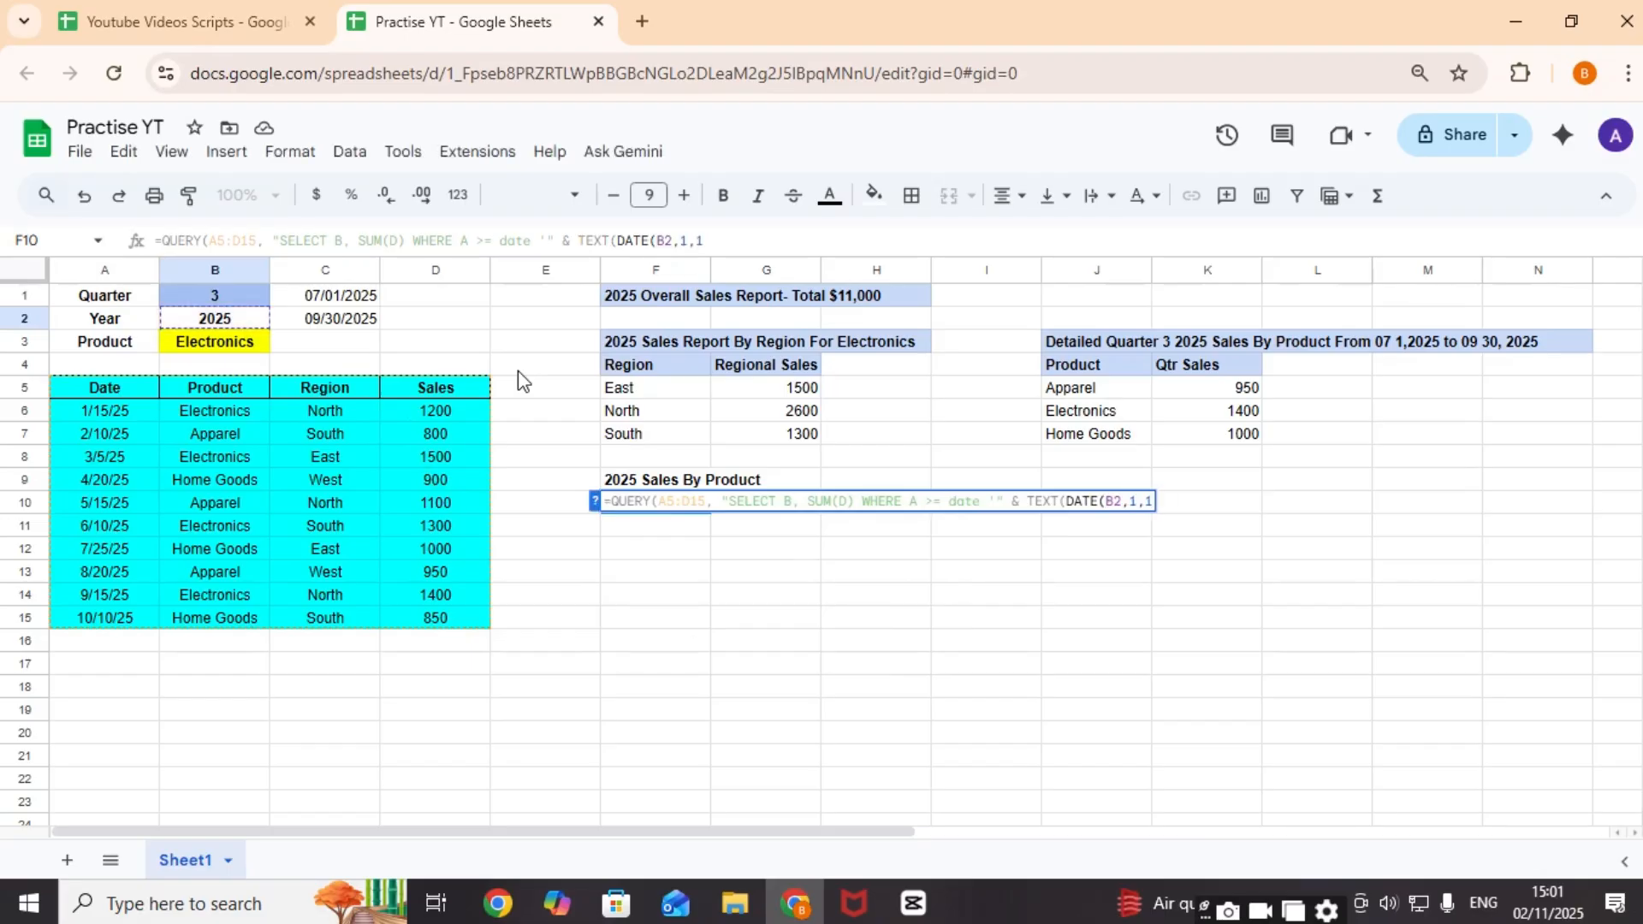
{"action": "type", "text": ")"}
{"action": "type", "text": ", \""}
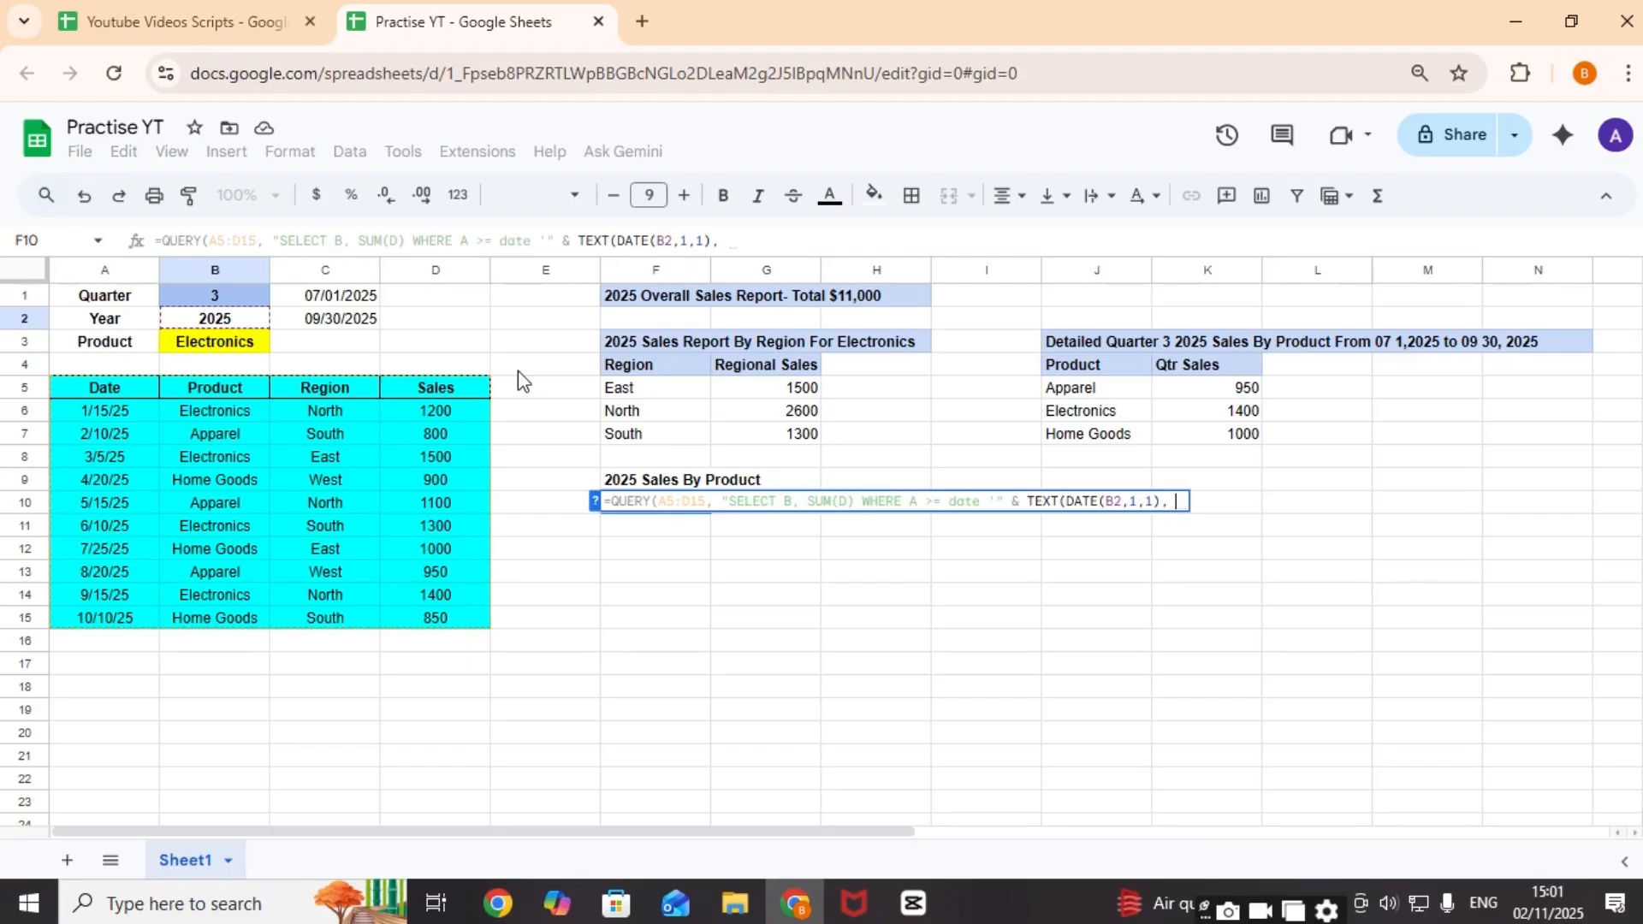
{"action": "type", "text": "YY"}
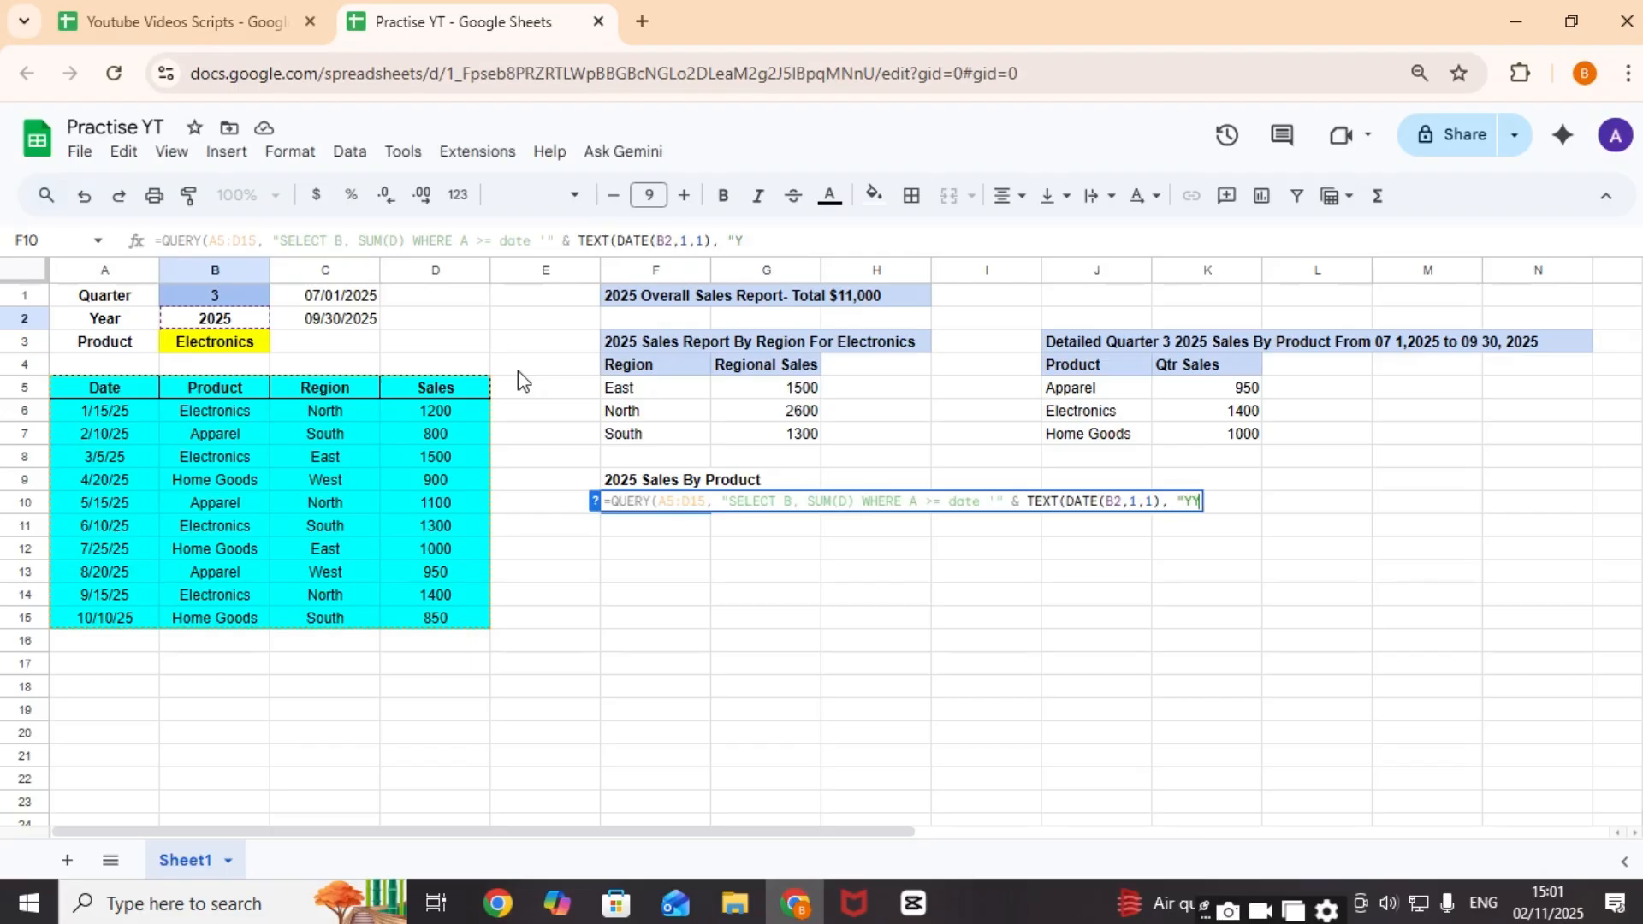
{"action": "type", "text": "YY-MM_DD"}
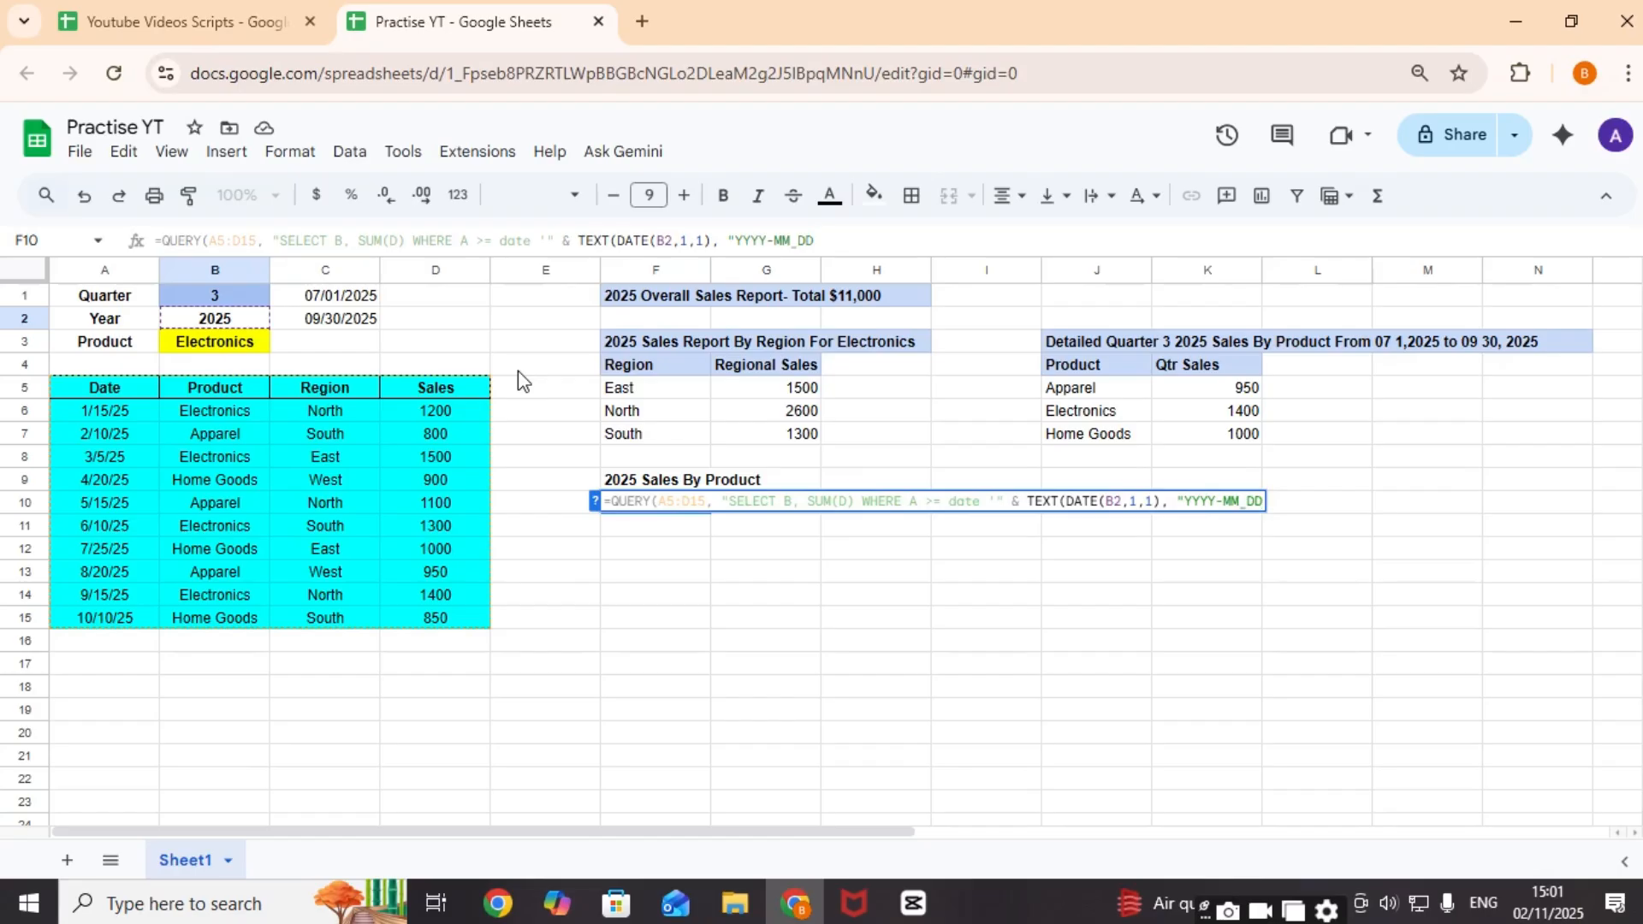
{"action": "type", "text": "\")"}
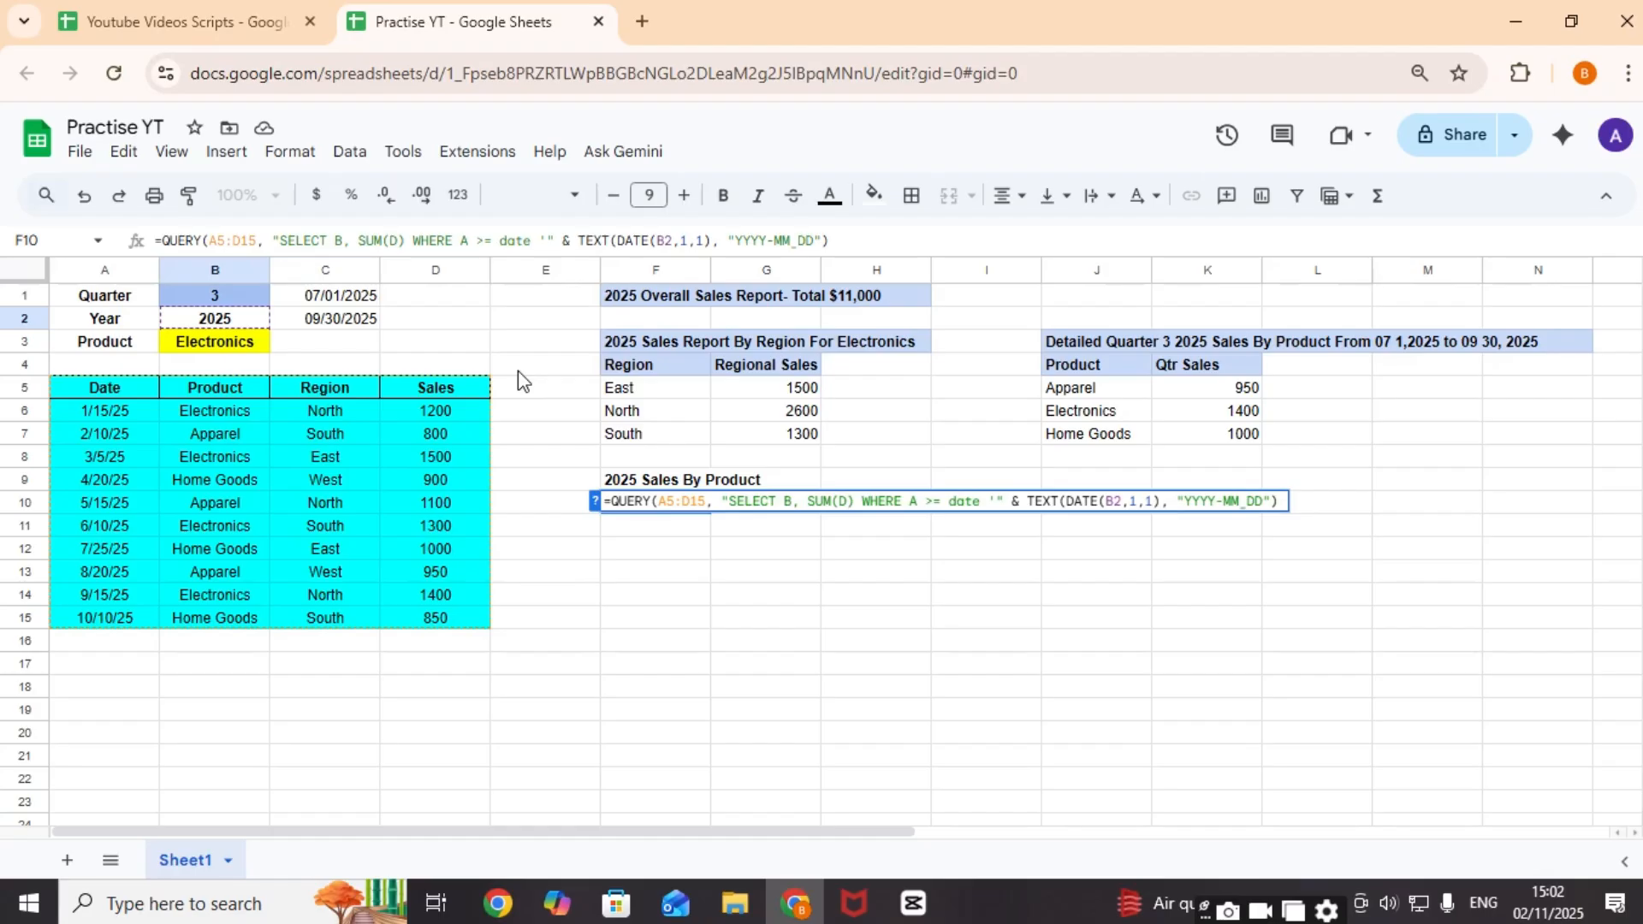
Step: Extend the F10 formula with the upper date condition &"" AND A <= date ;" & TEXT(DATE(
{"action": "type", "text": " &\"\" AND"}
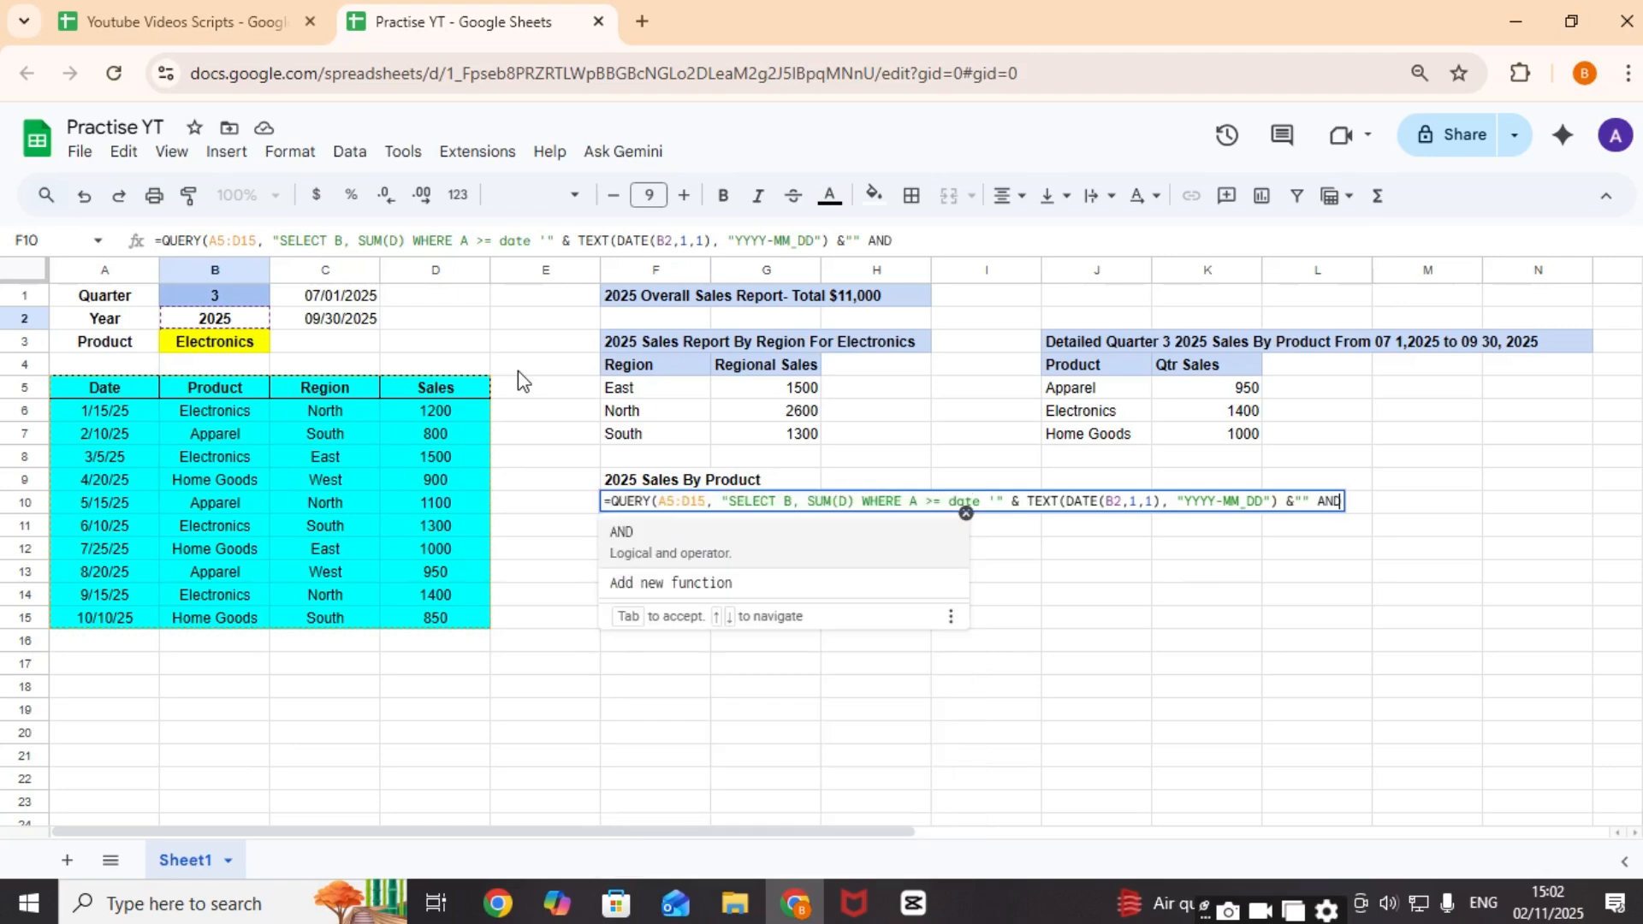
{"action": "type", "text": " A"}
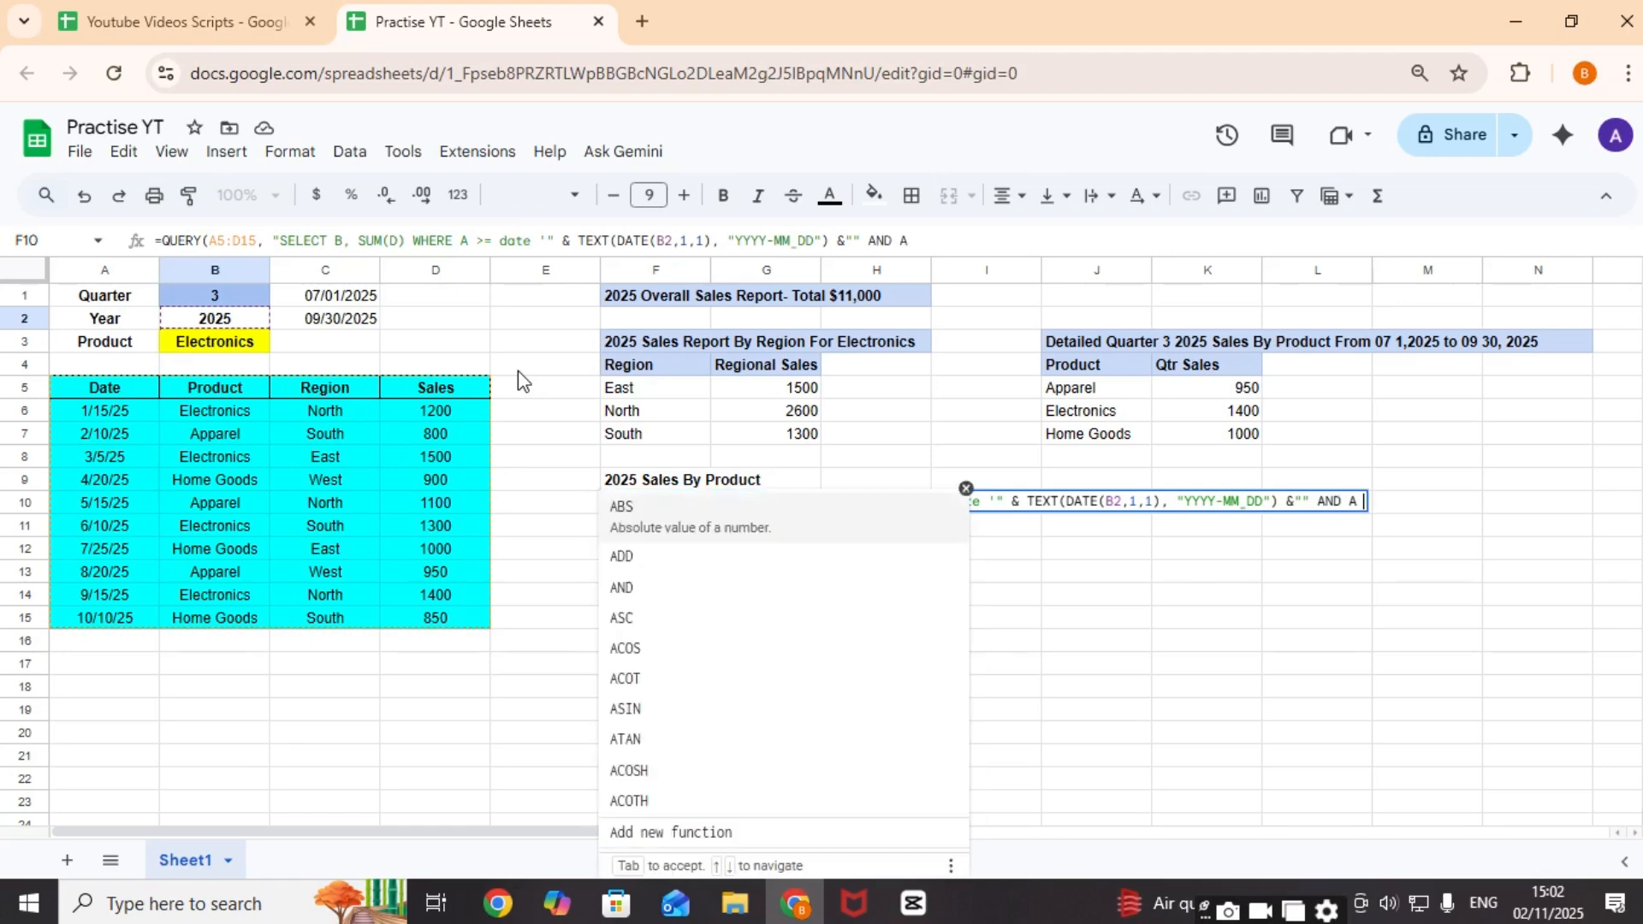
{"action": "type", "text": " <"}
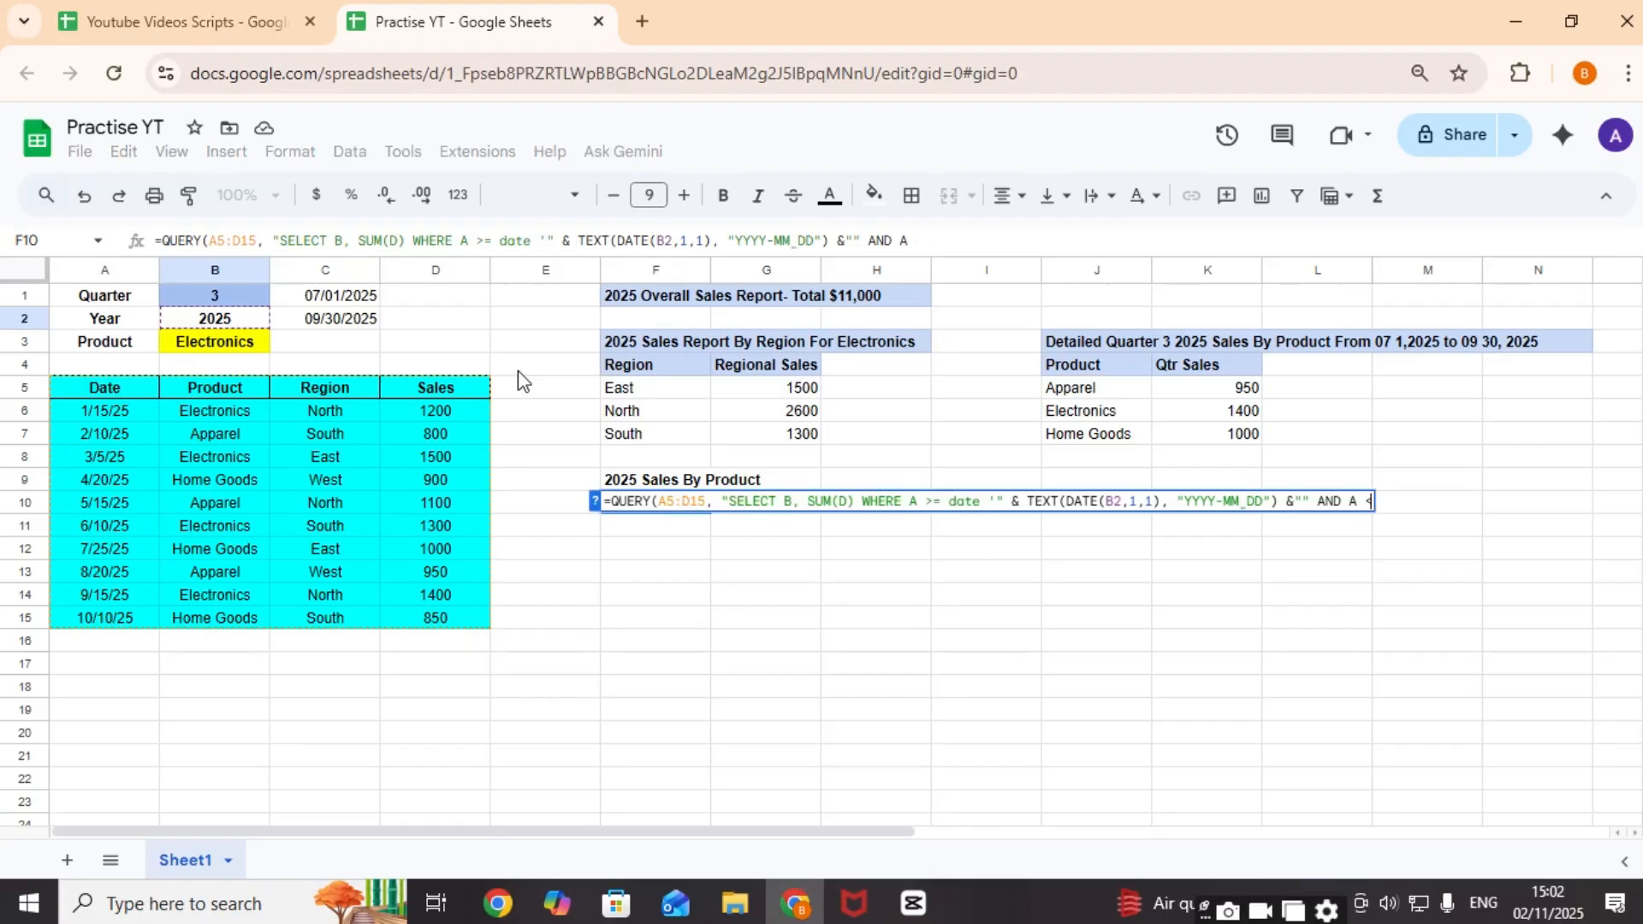
{"action": "type", "text": "= date"}
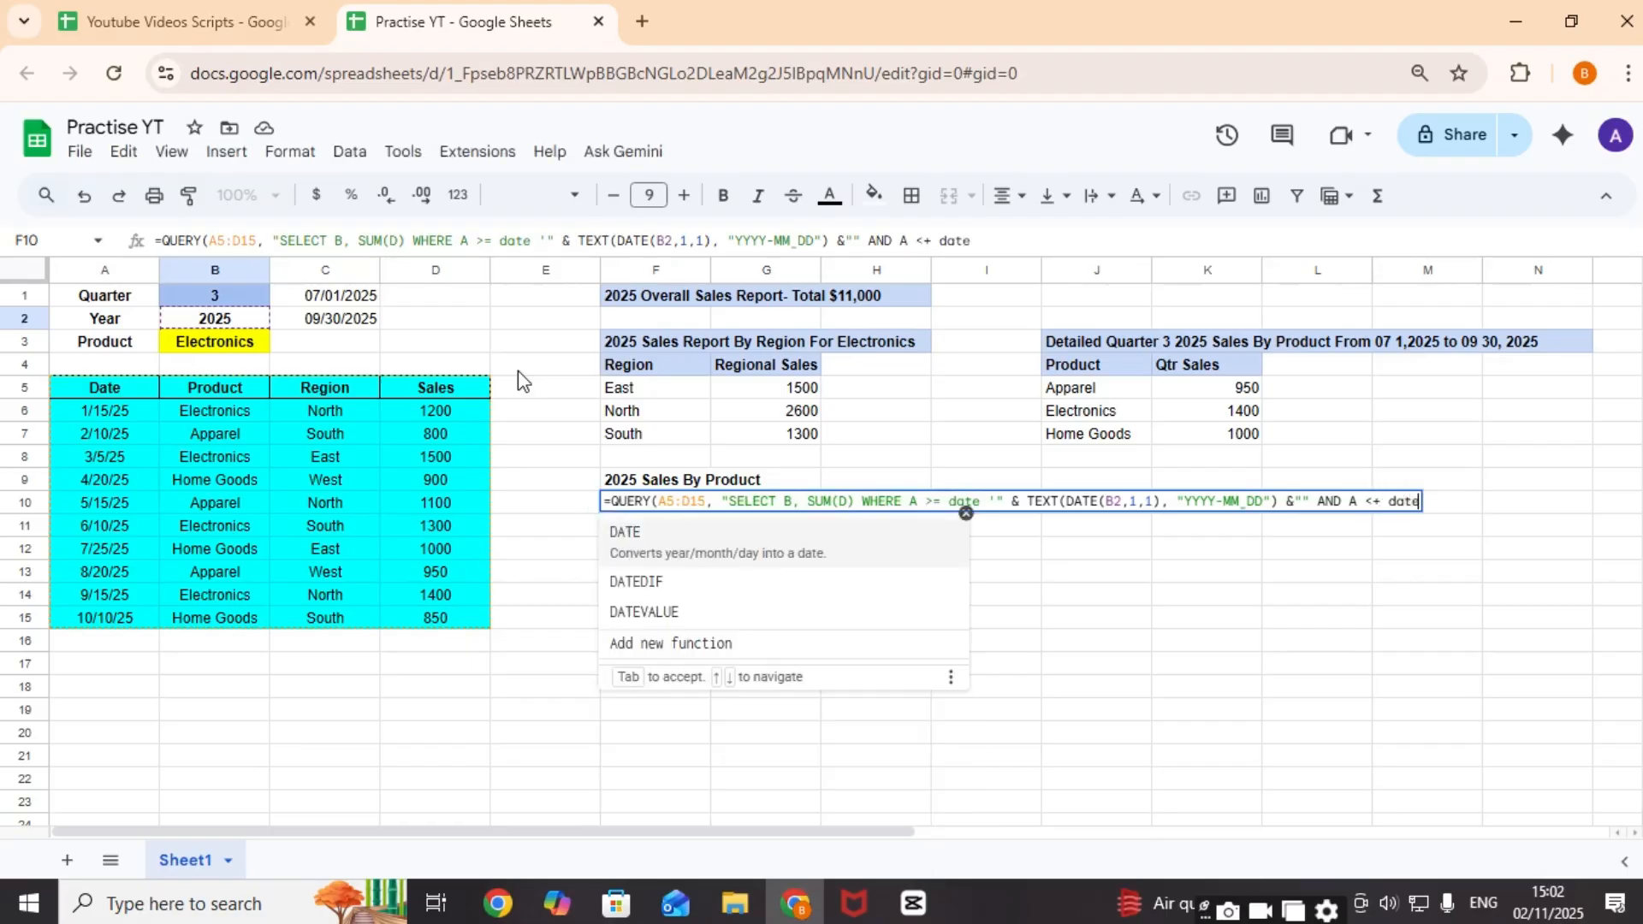
{"action": "key", "text": "BackSpace"}
{"action": "key", "text": "BackSpace"}
{"action": "key", "text": "BackSpace"}
{"action": "type", "text": "= dat"}
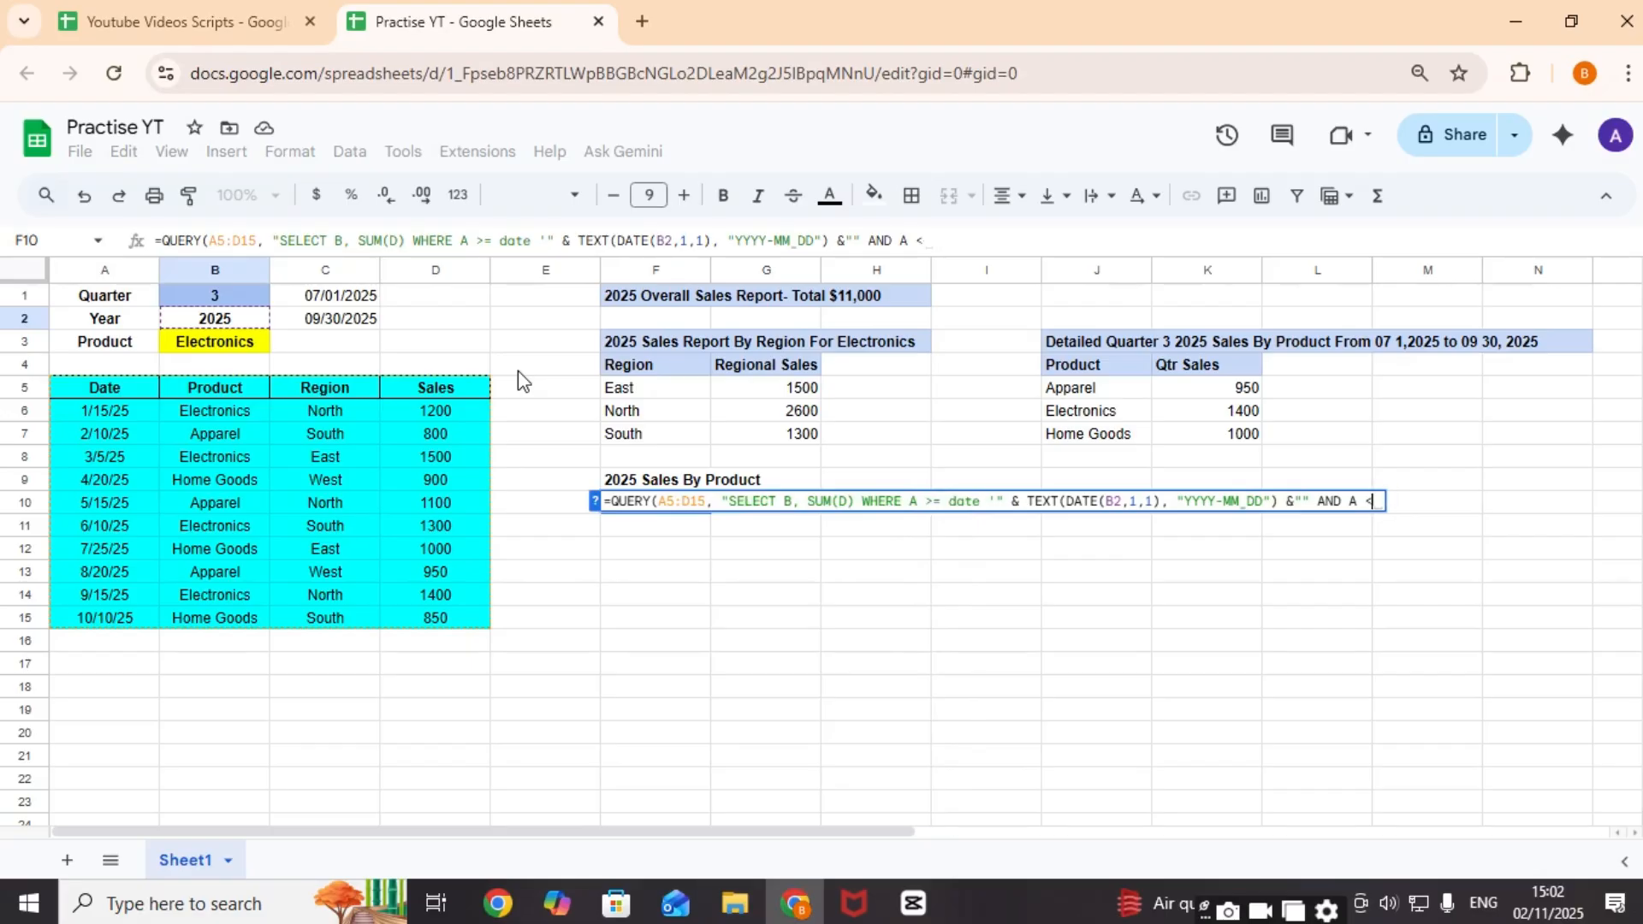
{"action": "type", "text": "e"}
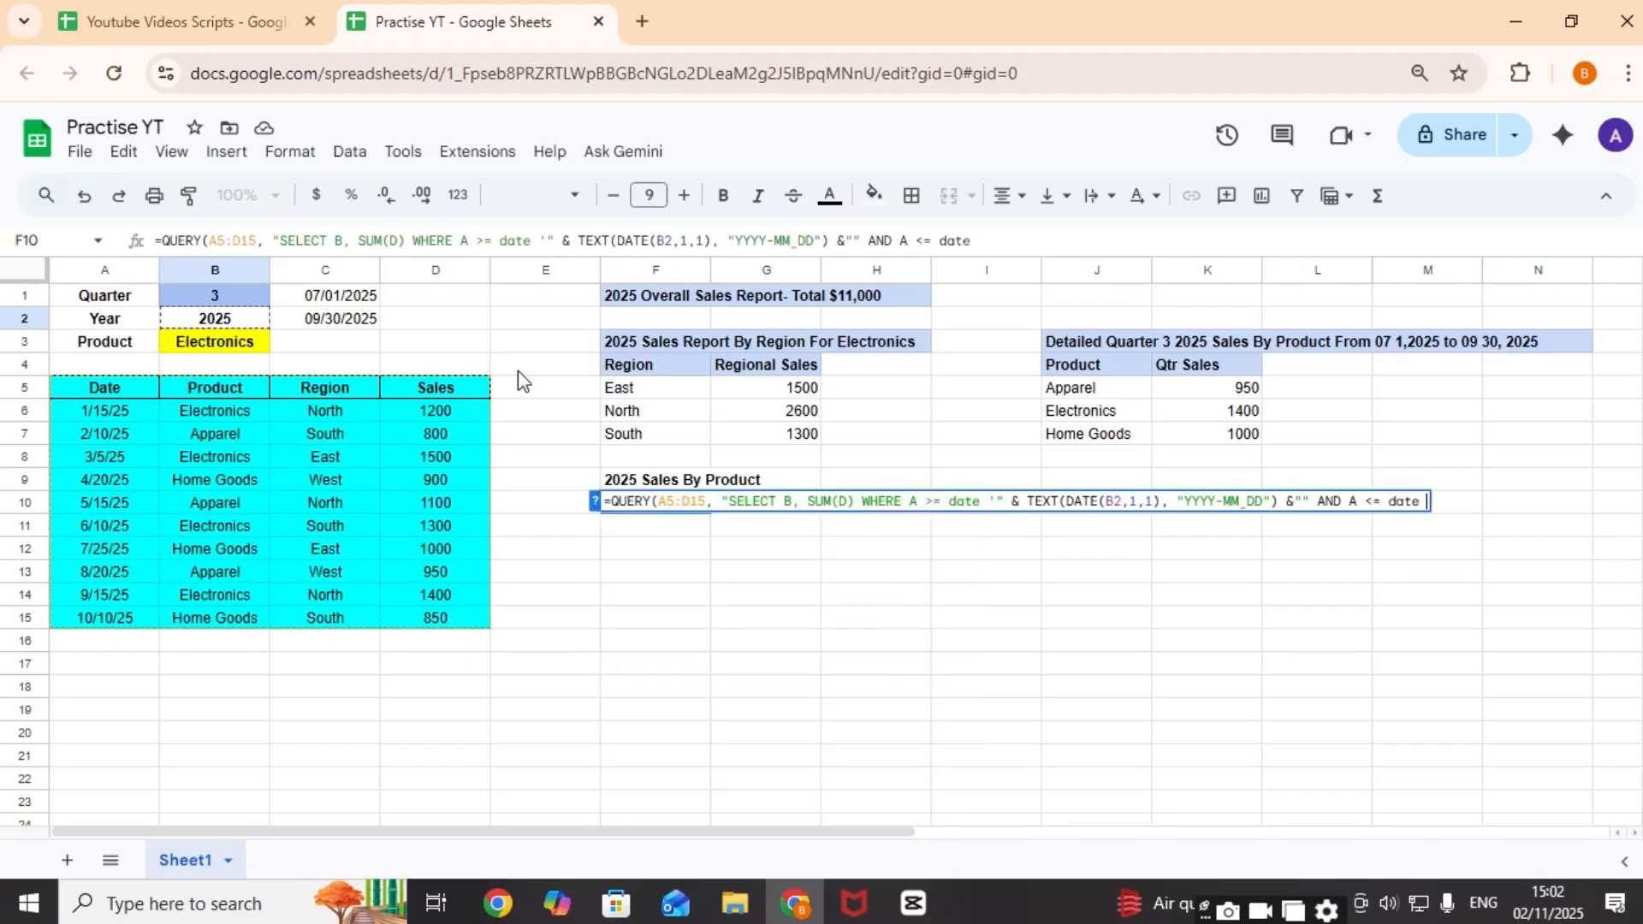
{"action": "type", "text": " ;\" & TEXT"}
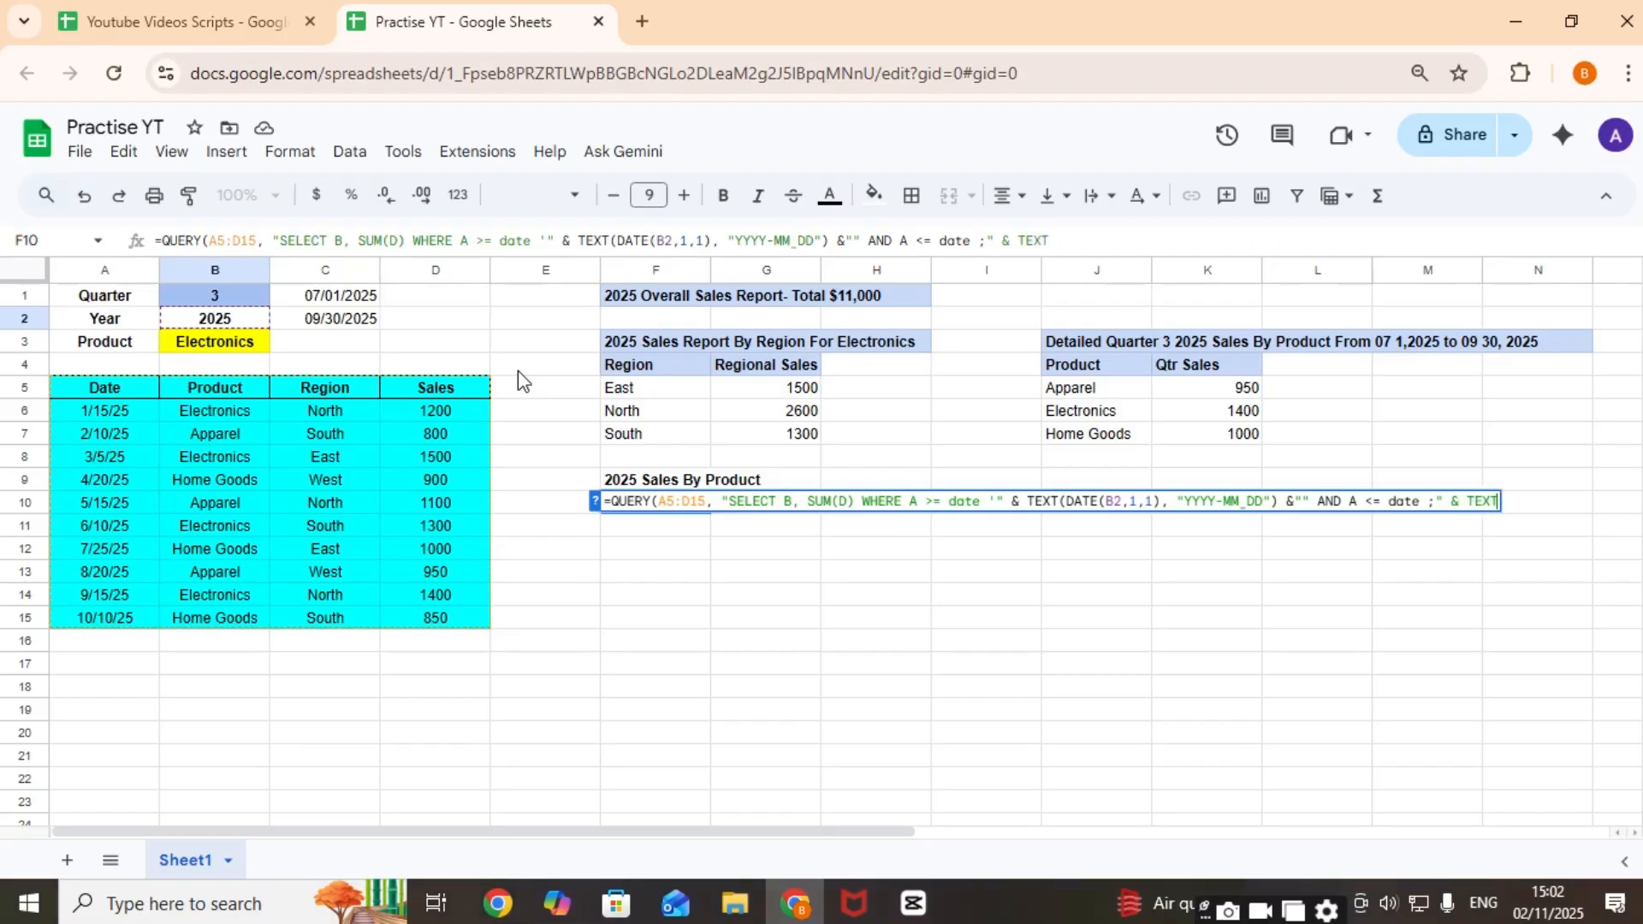
{"action": "type", "text": "(DATE("}
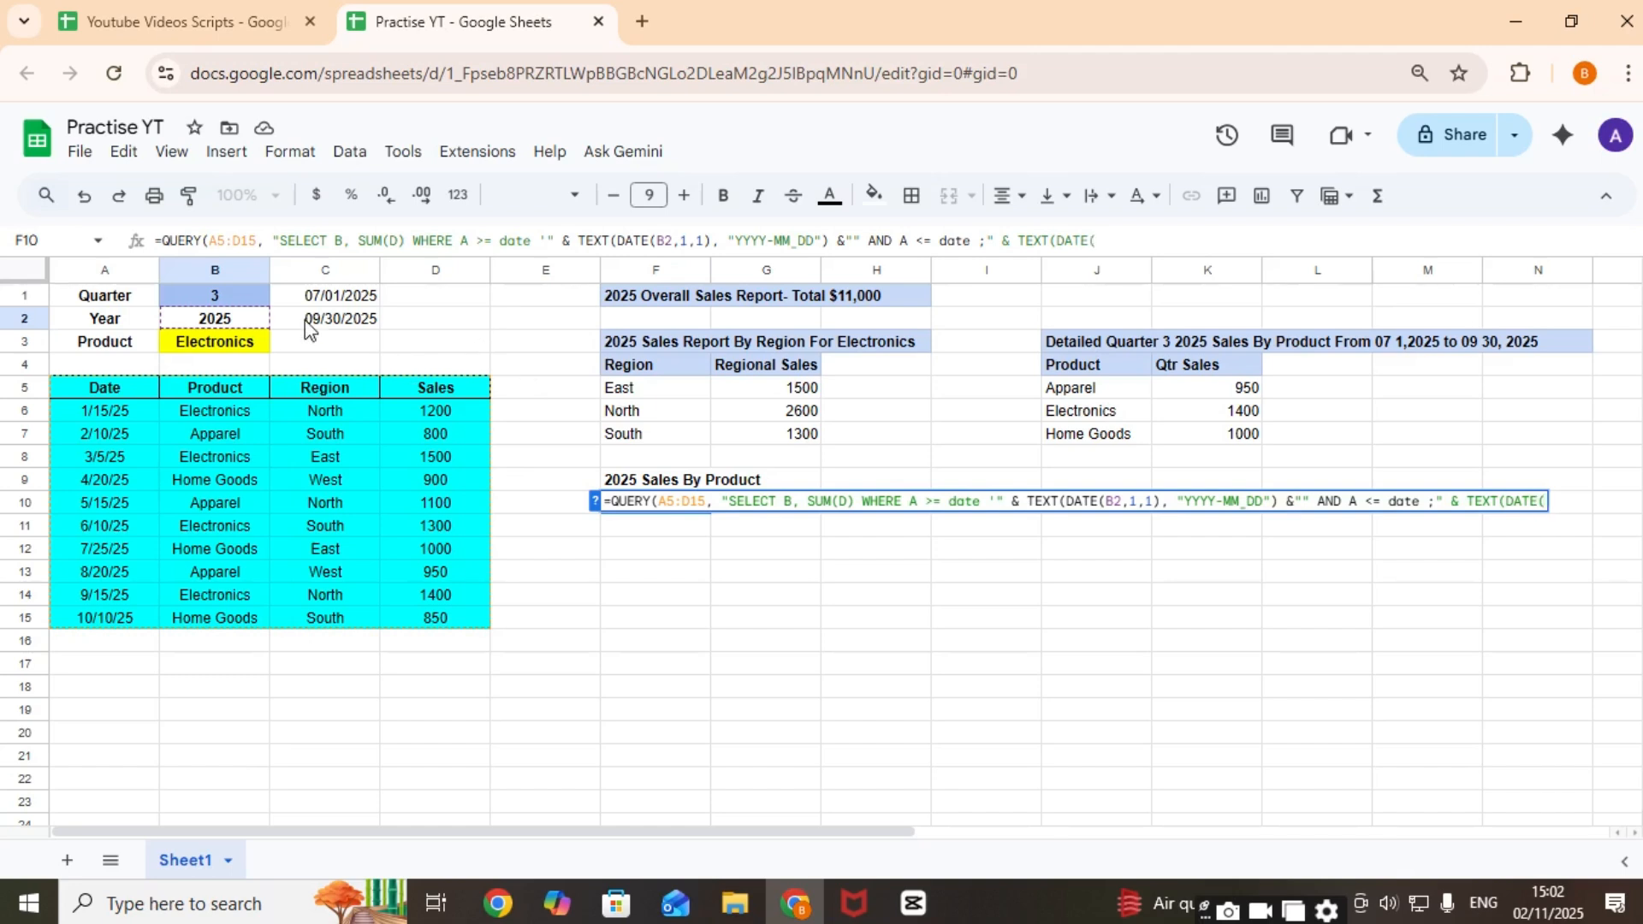
{"action": "left_click", "coordinate": [244, 317]}
{"action": "double_click", "coordinate": [659, 505]}
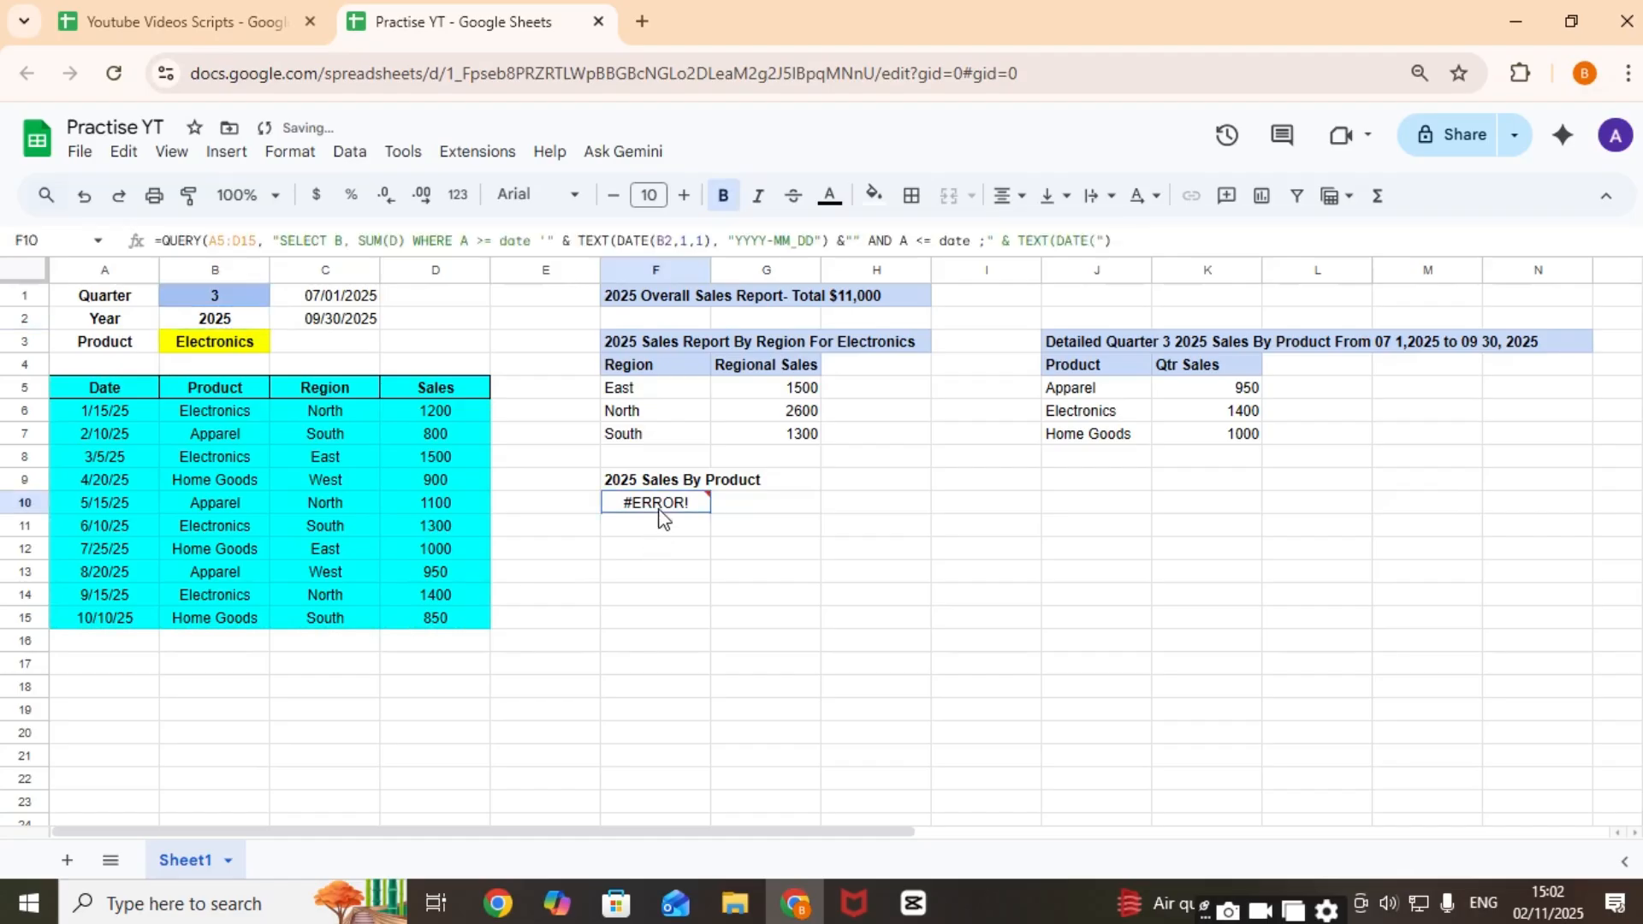
{"action": "key", "text": "BackSpace"}
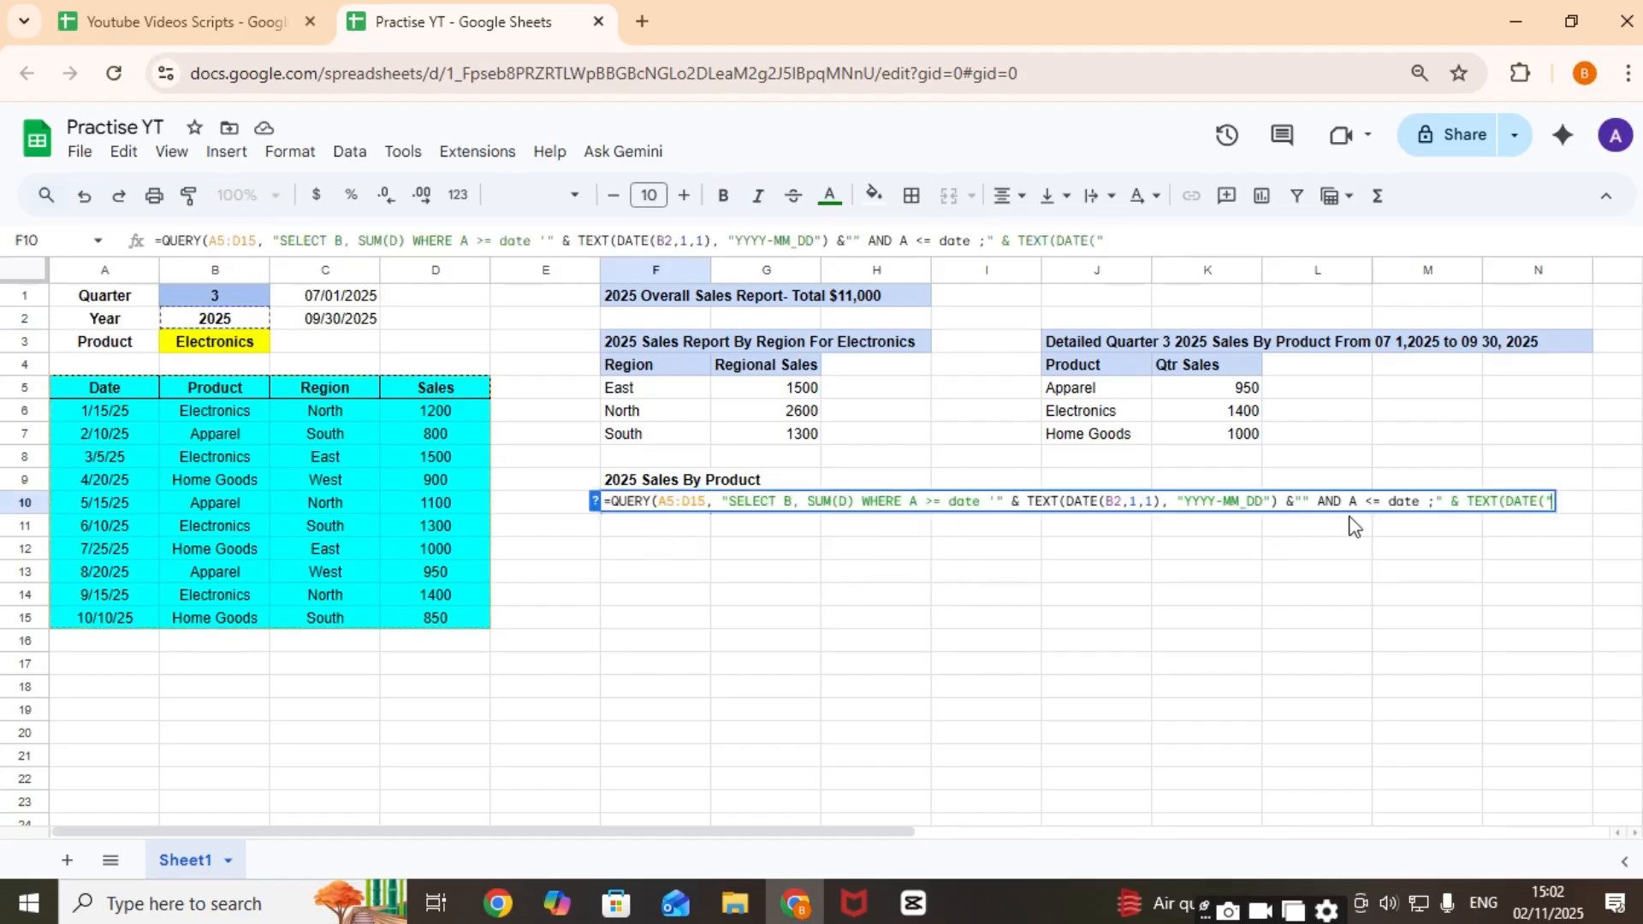
{"action": "key", "text": "BackSpace"}
{"action": "left_click", "coordinate": [186, 327]}
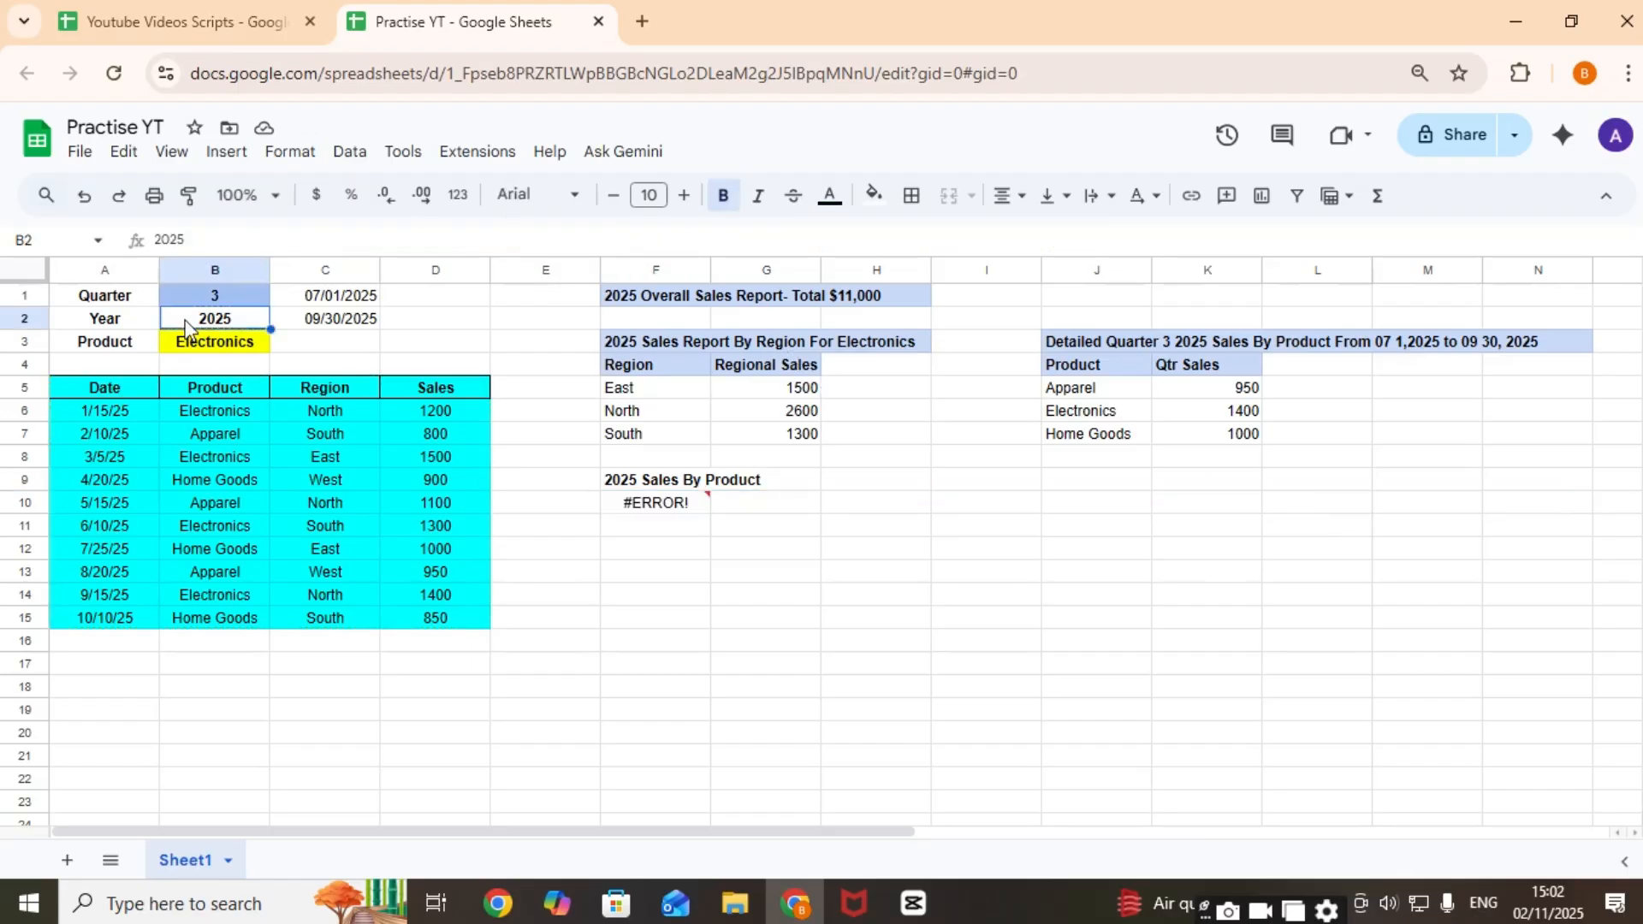
Step: Remove the stray closing characters from the F10 formula and complete its end date as B2,12,31), "YYYY-MM-DD"
{"action": "double_click", "coordinate": [631, 505]}
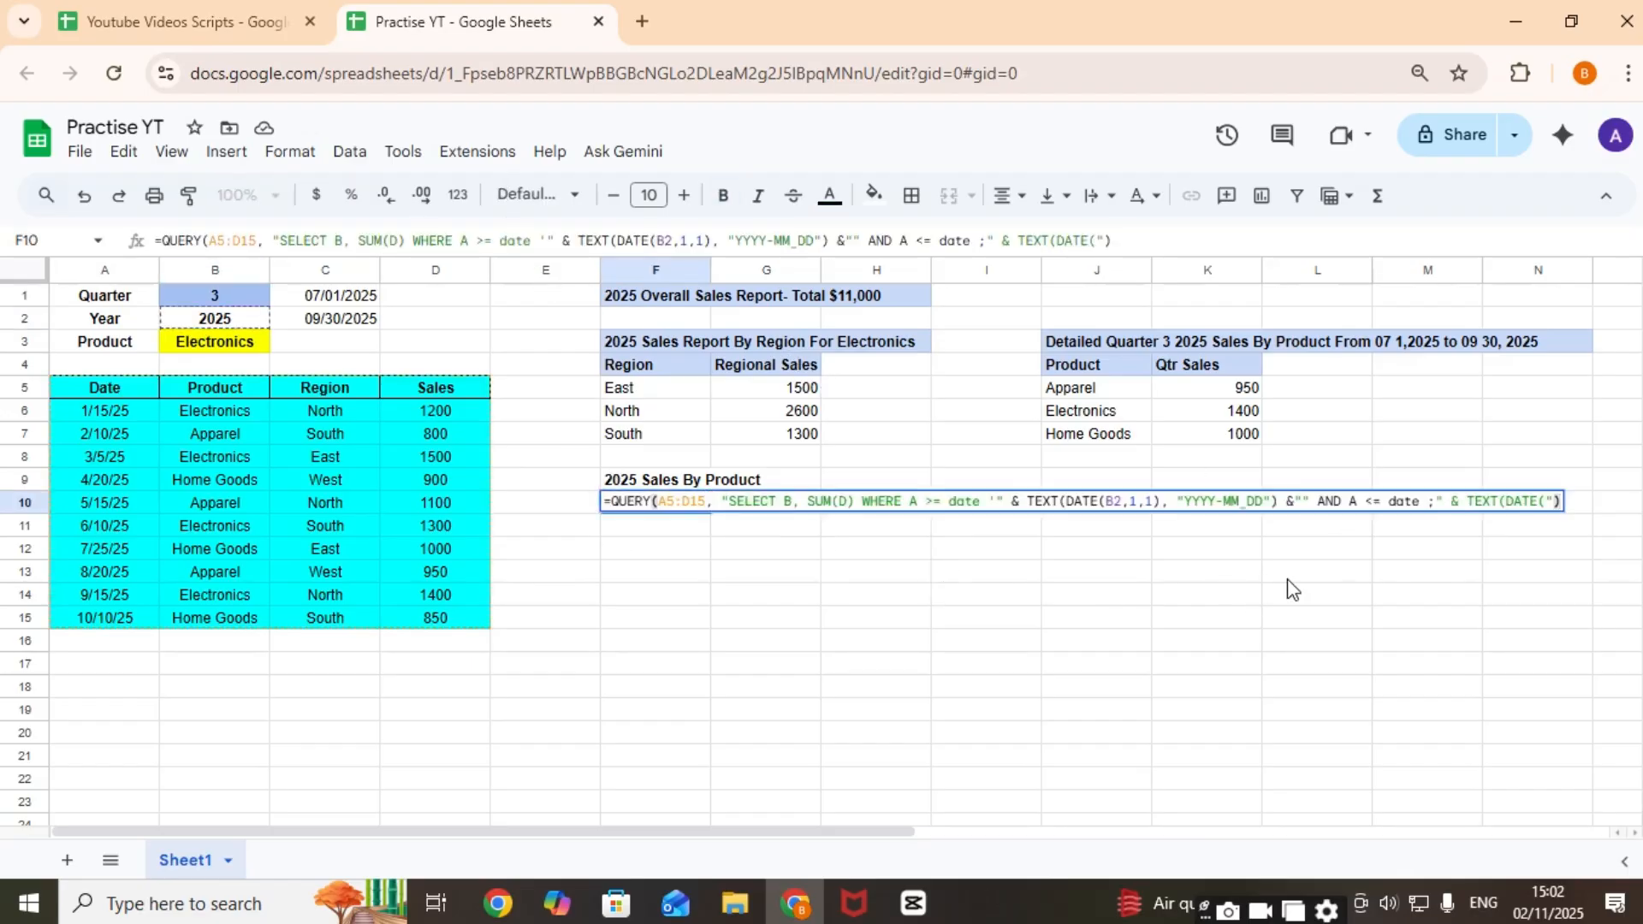
{"action": "key", "text": "BackSpace"}
{"action": "key", "text": "BackSpace"}
{"action": "type", "text": "B"}
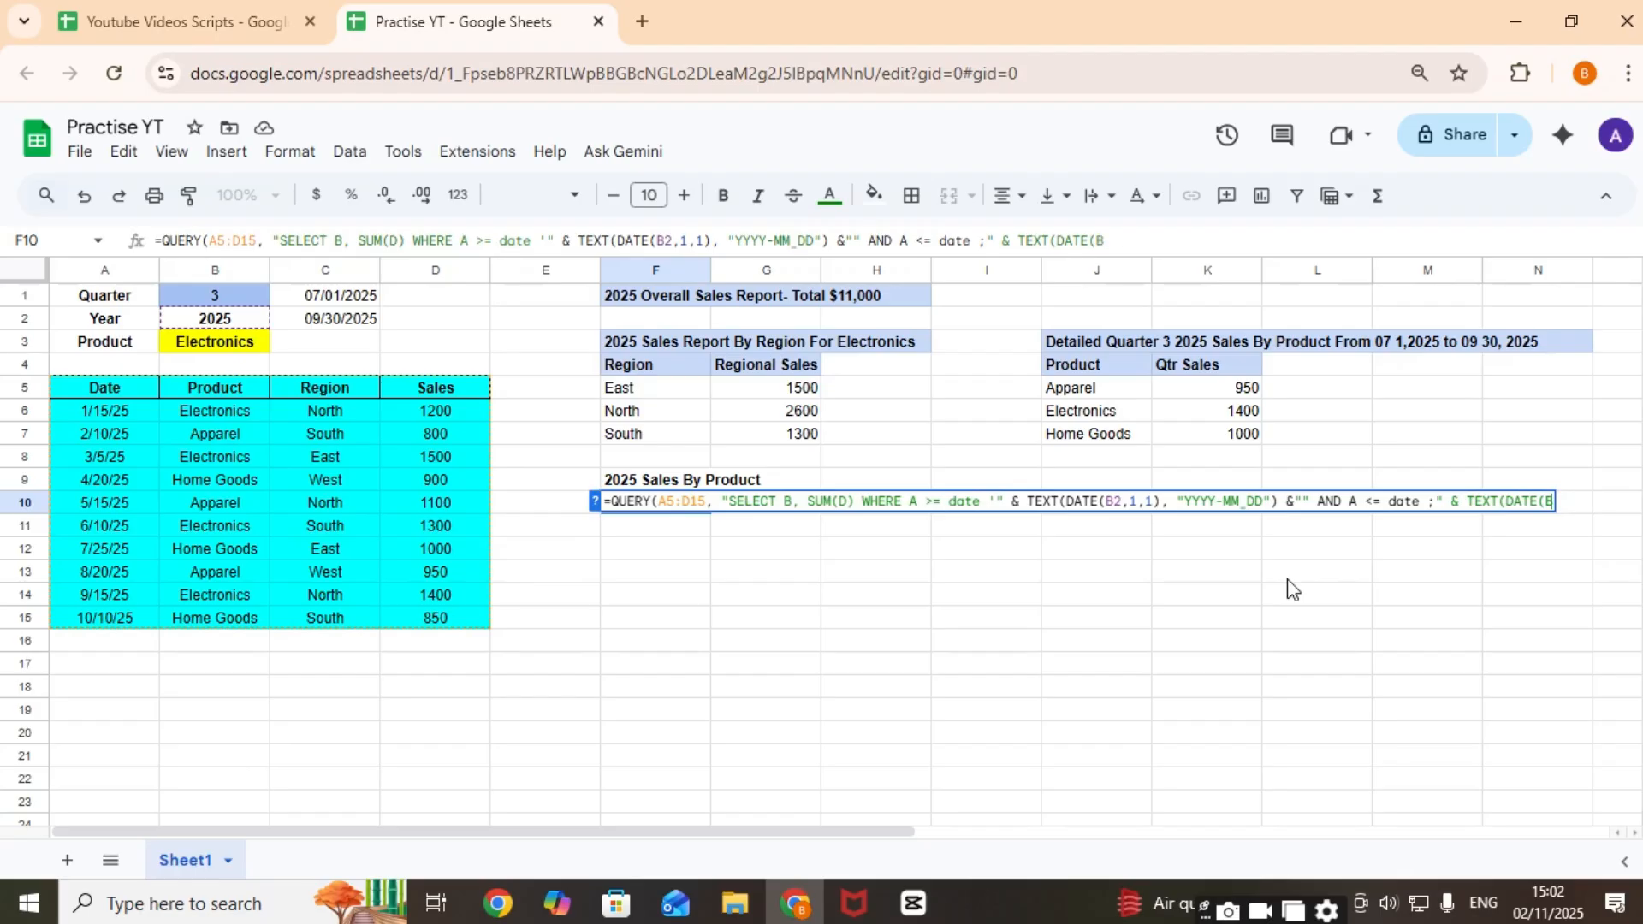
{"action": "type", "text": "2,12,31"}
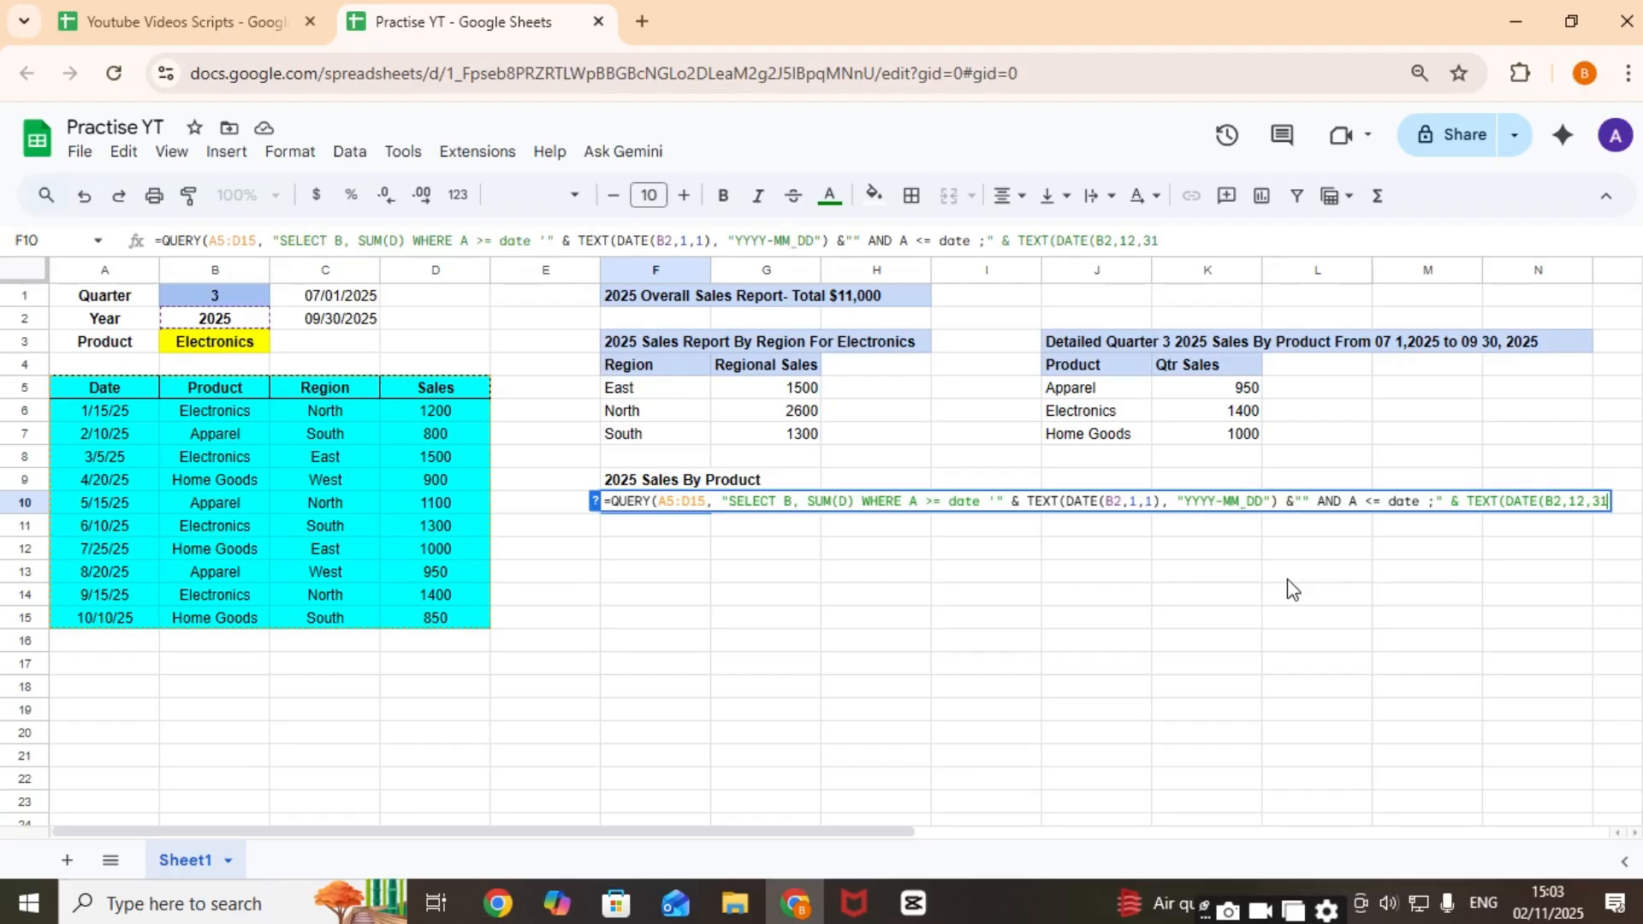
{"action": "type", "text": "), \""}
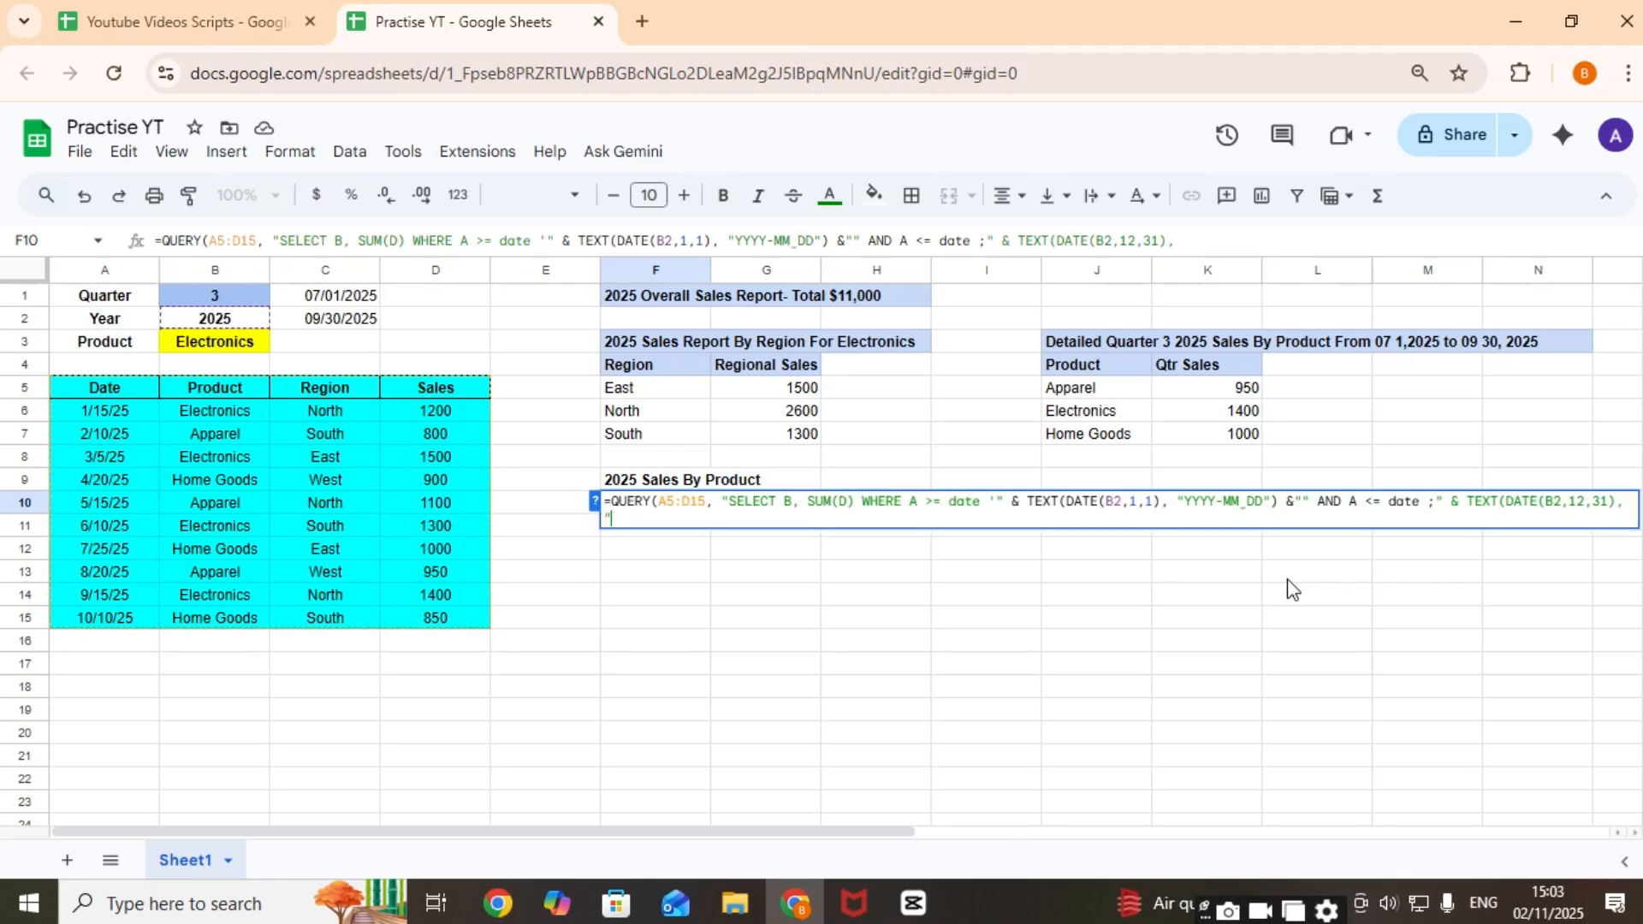
{"action": "type", "text": "YYYY-MM-DD"}
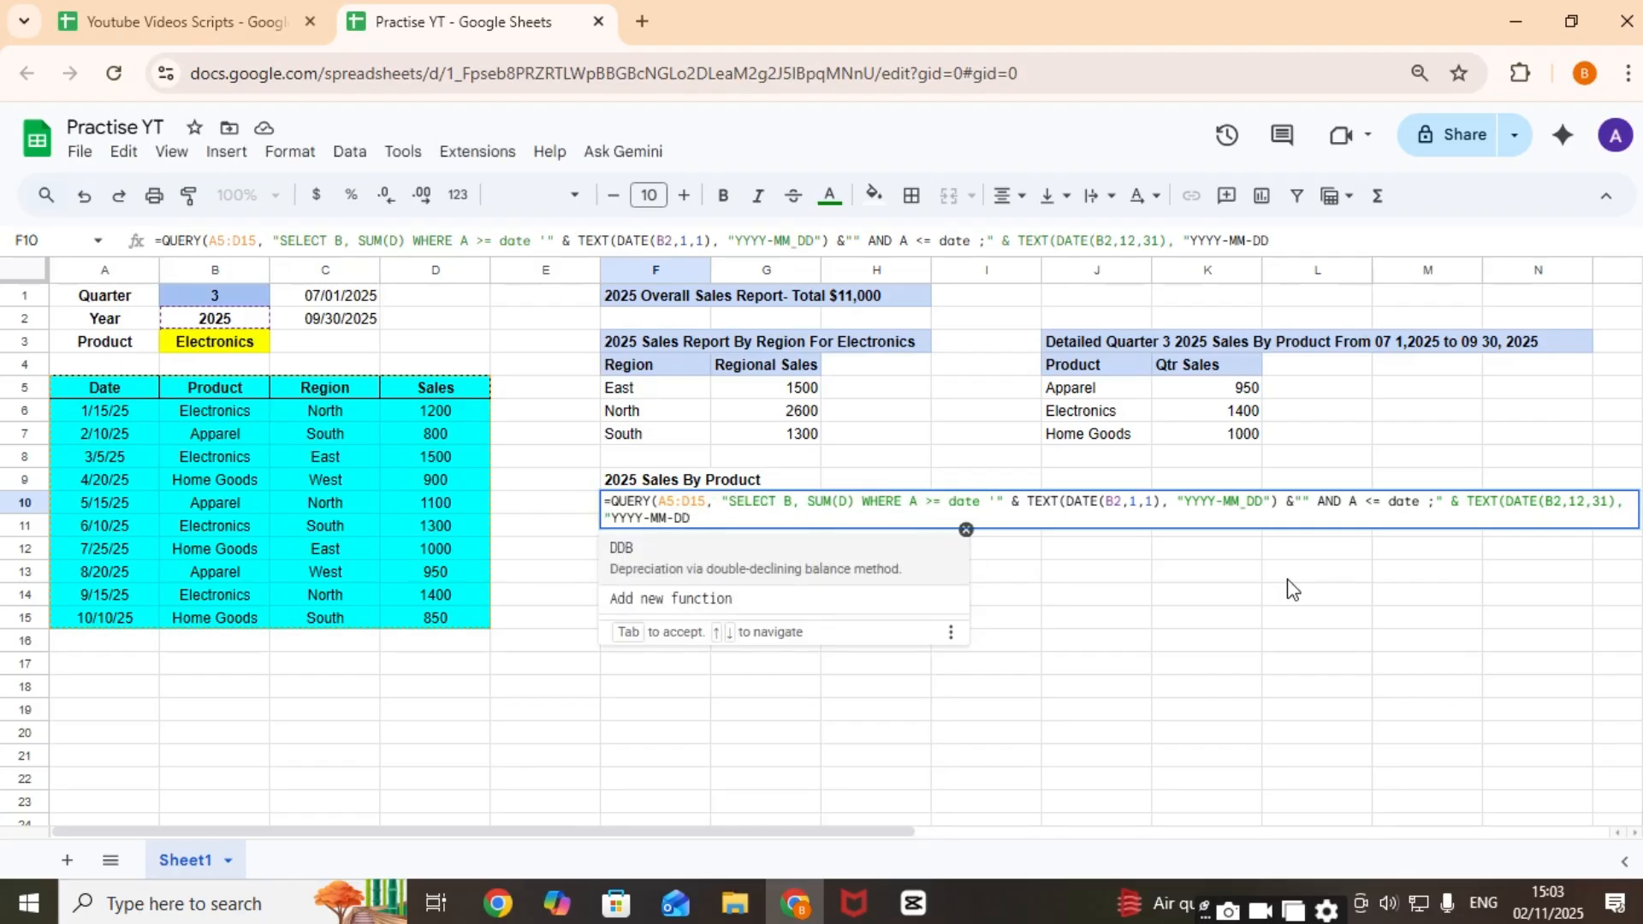
{"action": "type", "text": "\""}
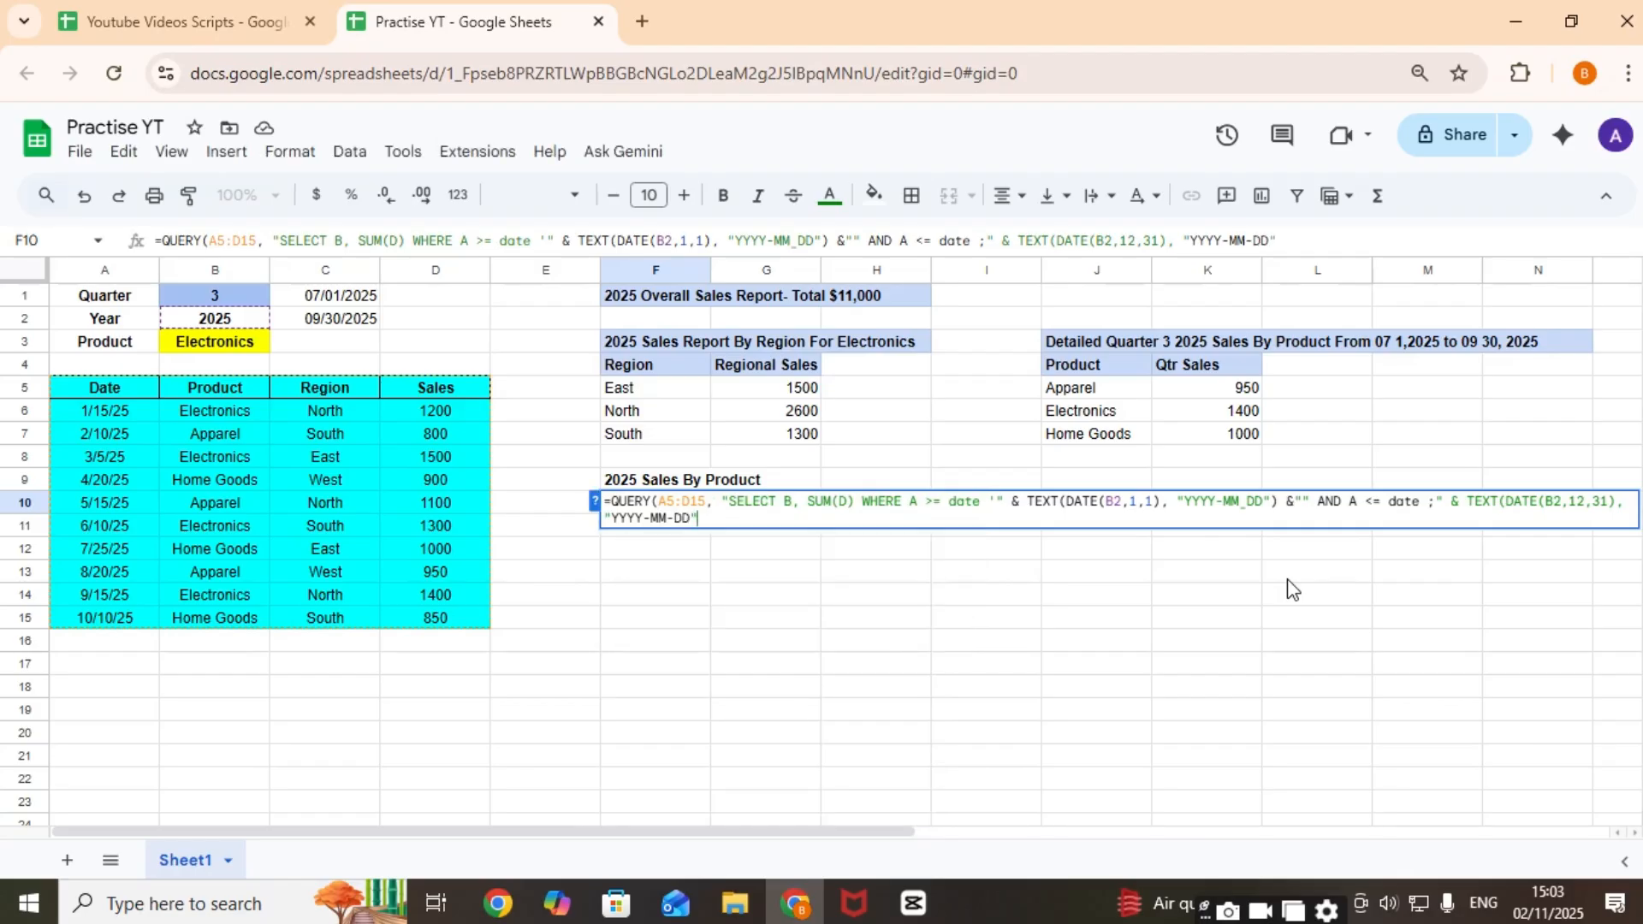
Step: Finish the F10 query with ) & "' GROUP BY B LABEL SUM(D) 'Total Sales'") and submit the formula
{"action": "type", "text": ") & \"' GROUP"}
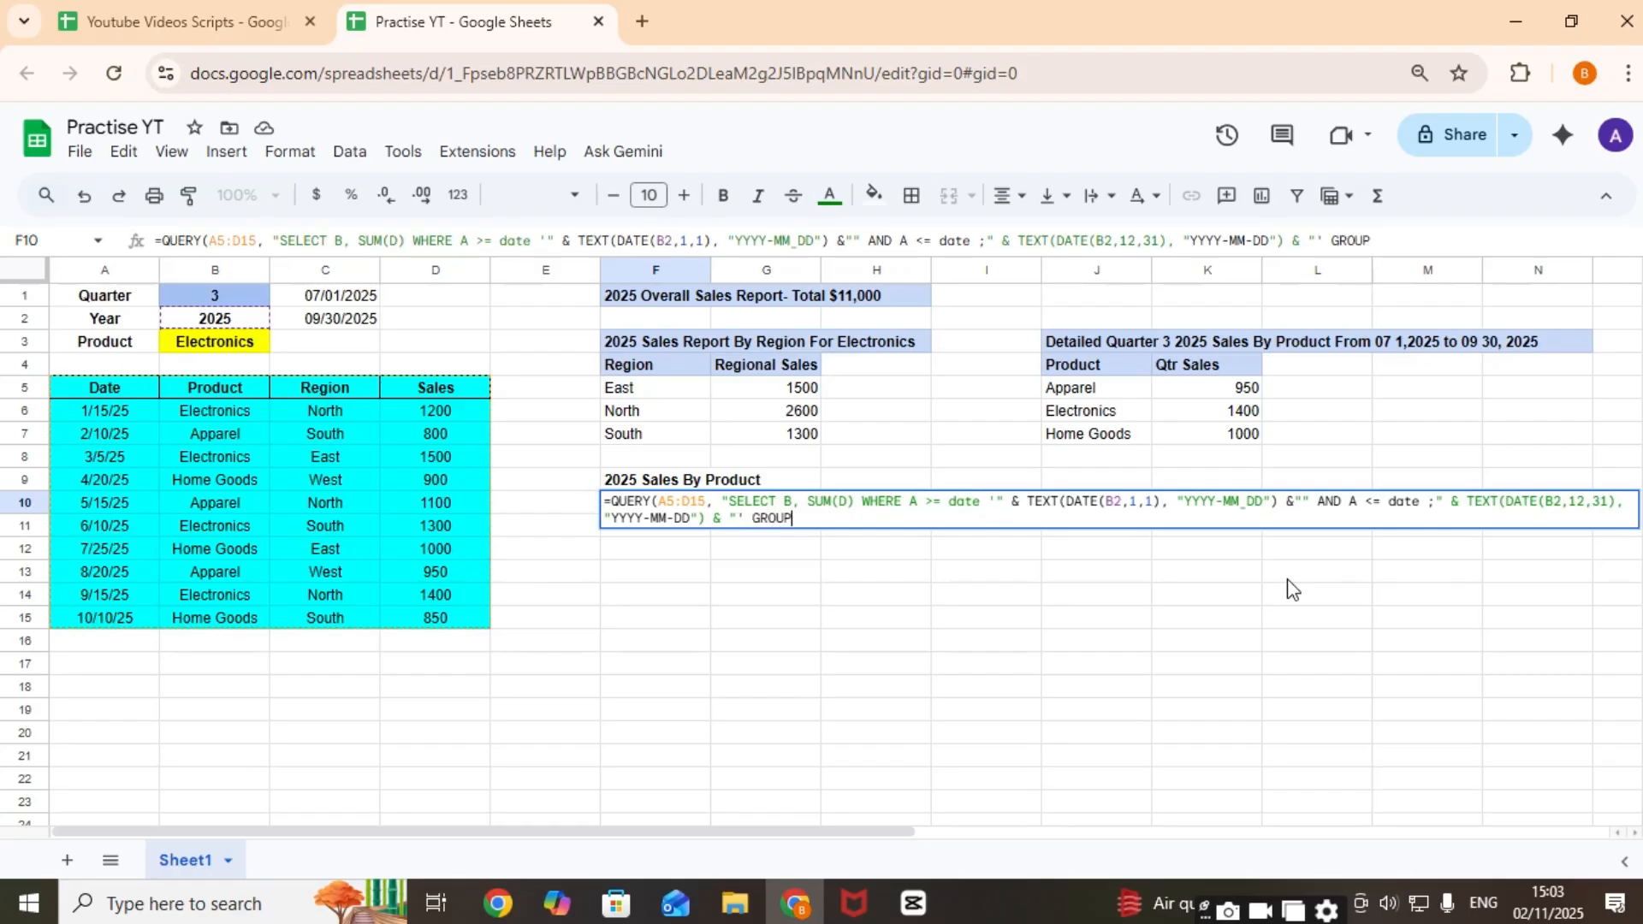
{"action": "type", "text": " BY B LABEL SUM"}
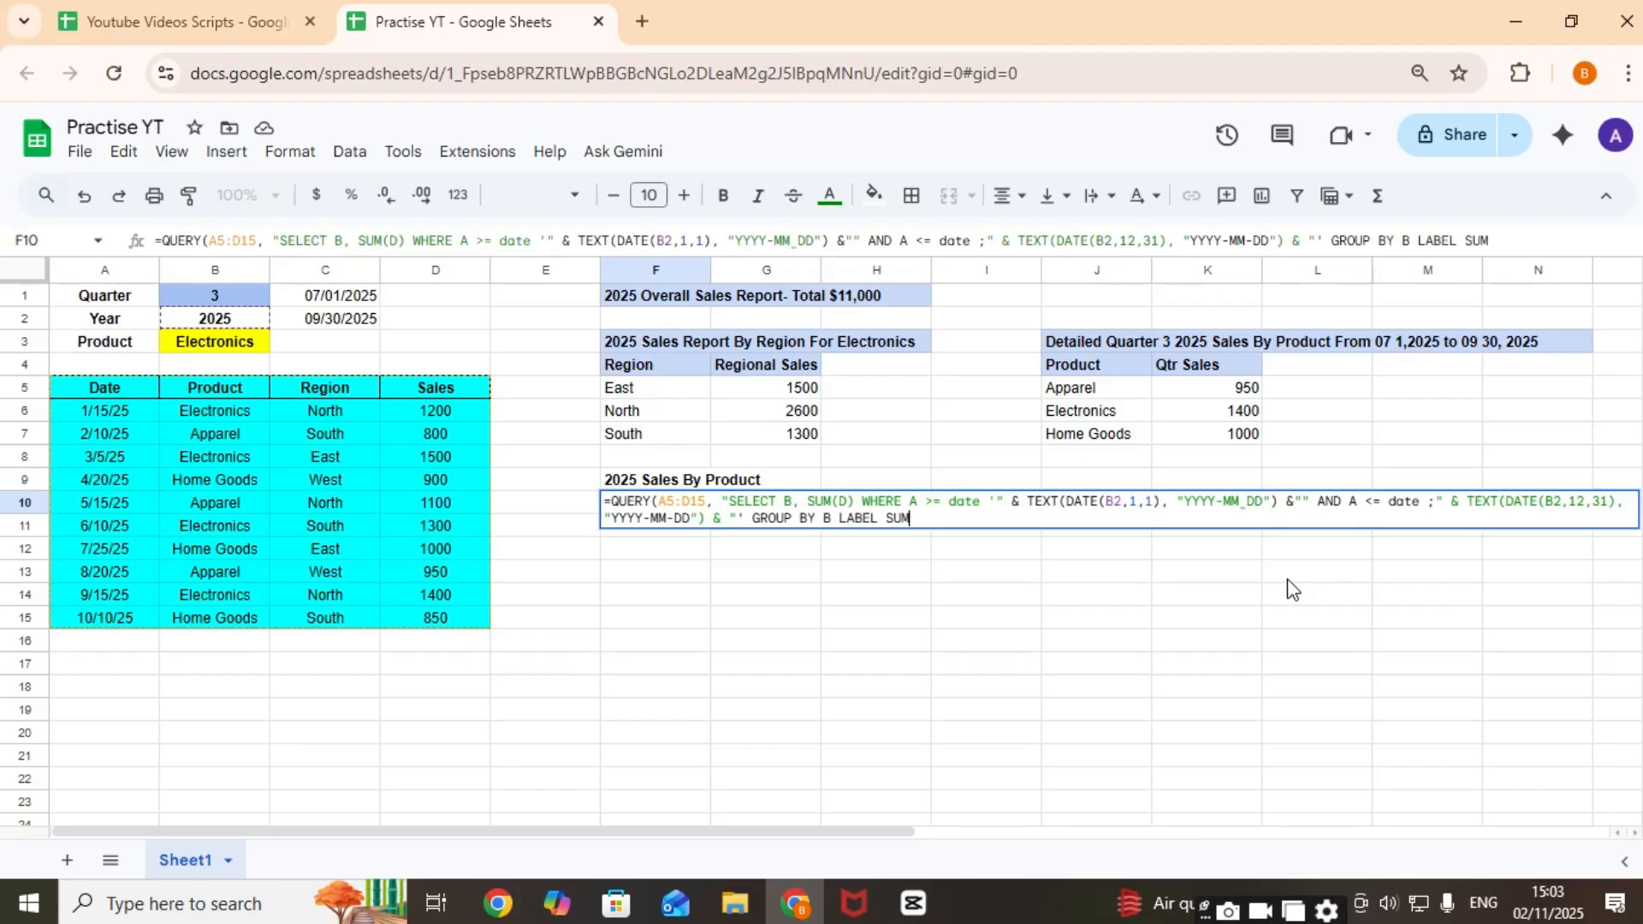
{"action": "type", "text": "(D)"}
{"action": "type", "text": "'"}
{"action": "type", "text": "T"}
{"action": "type", "text": "otal "}
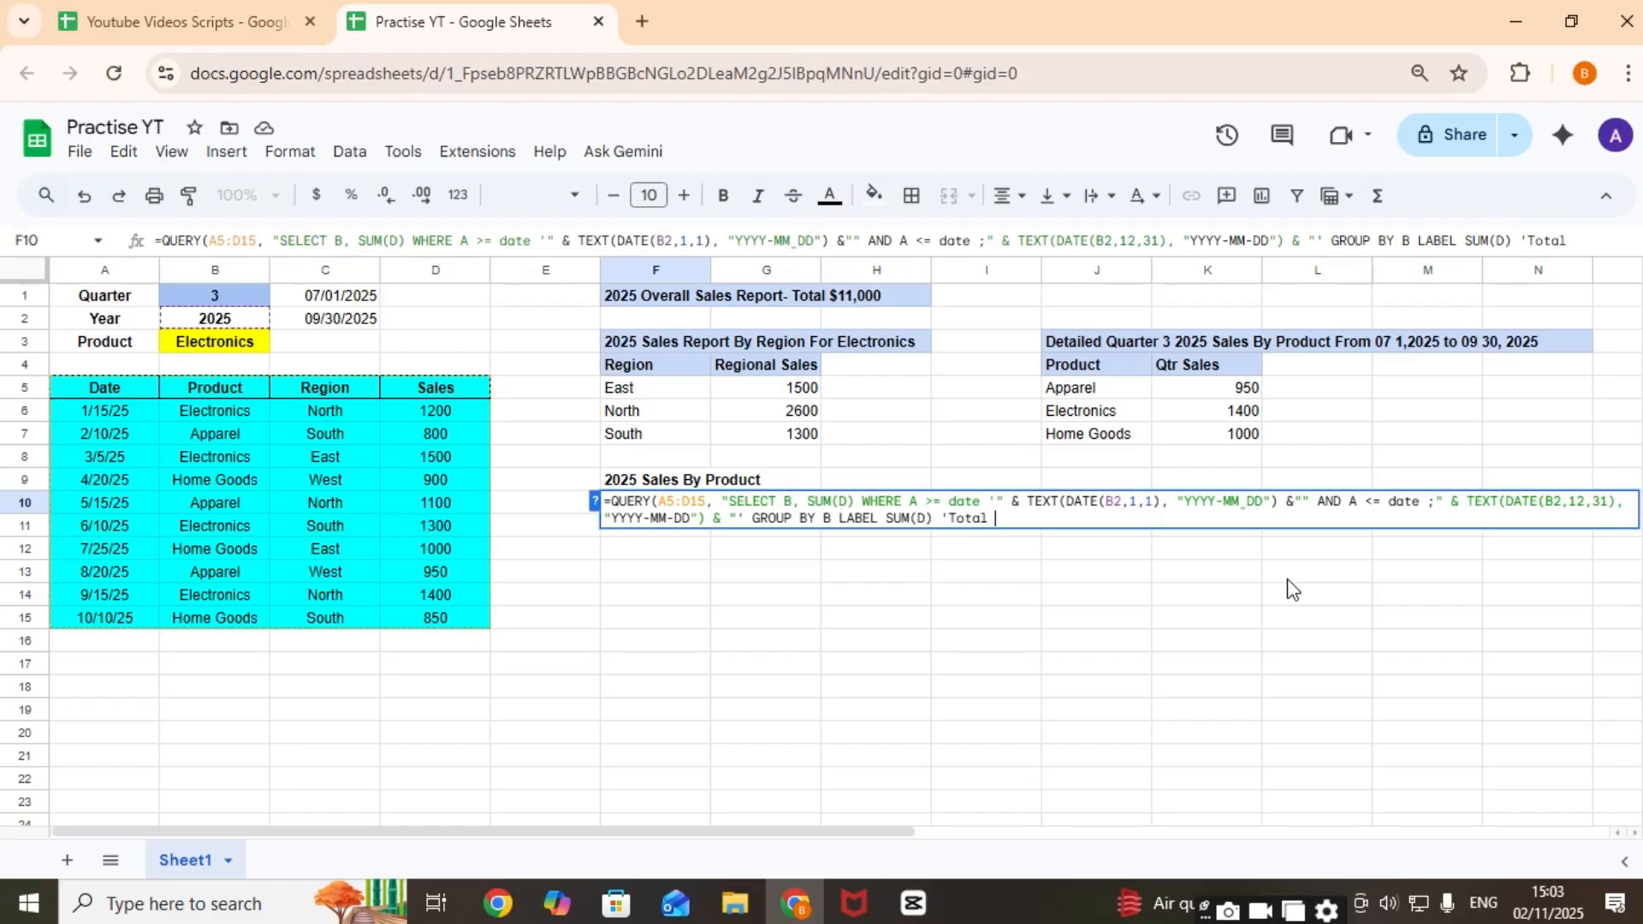
{"action": "type", "text": "Sales'\")"}
{"action": "key", "text": "Return"}
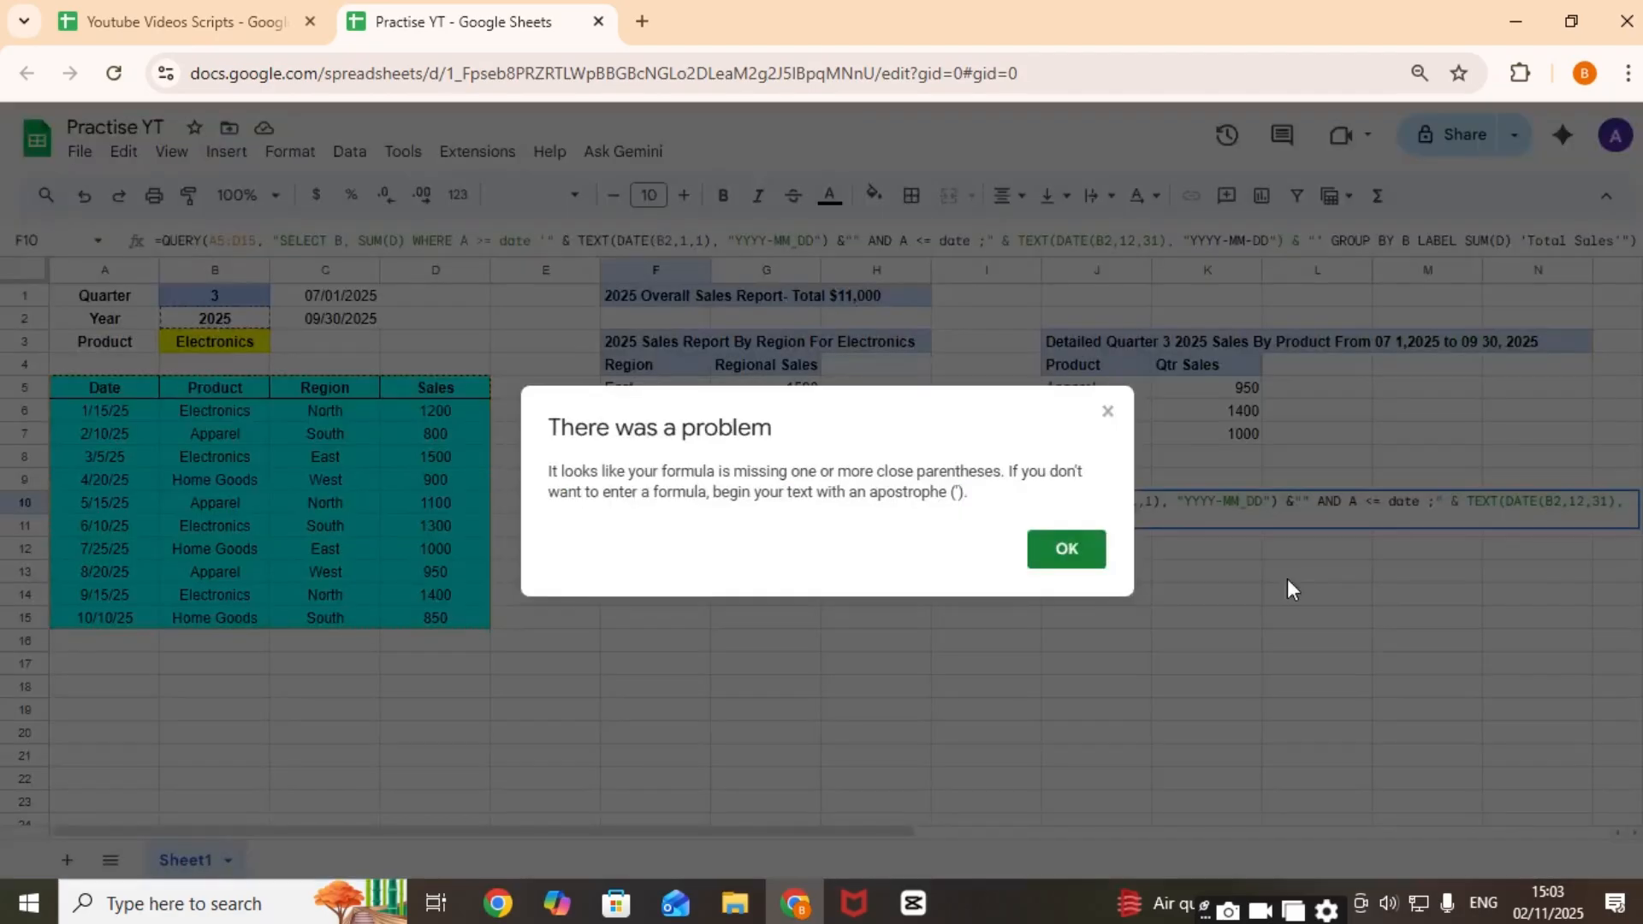
Step: Dismiss the formula error and correct the start date's format in the F10 query to "YYYY-MM-DD"
{"action": "key", "text": "Return"}
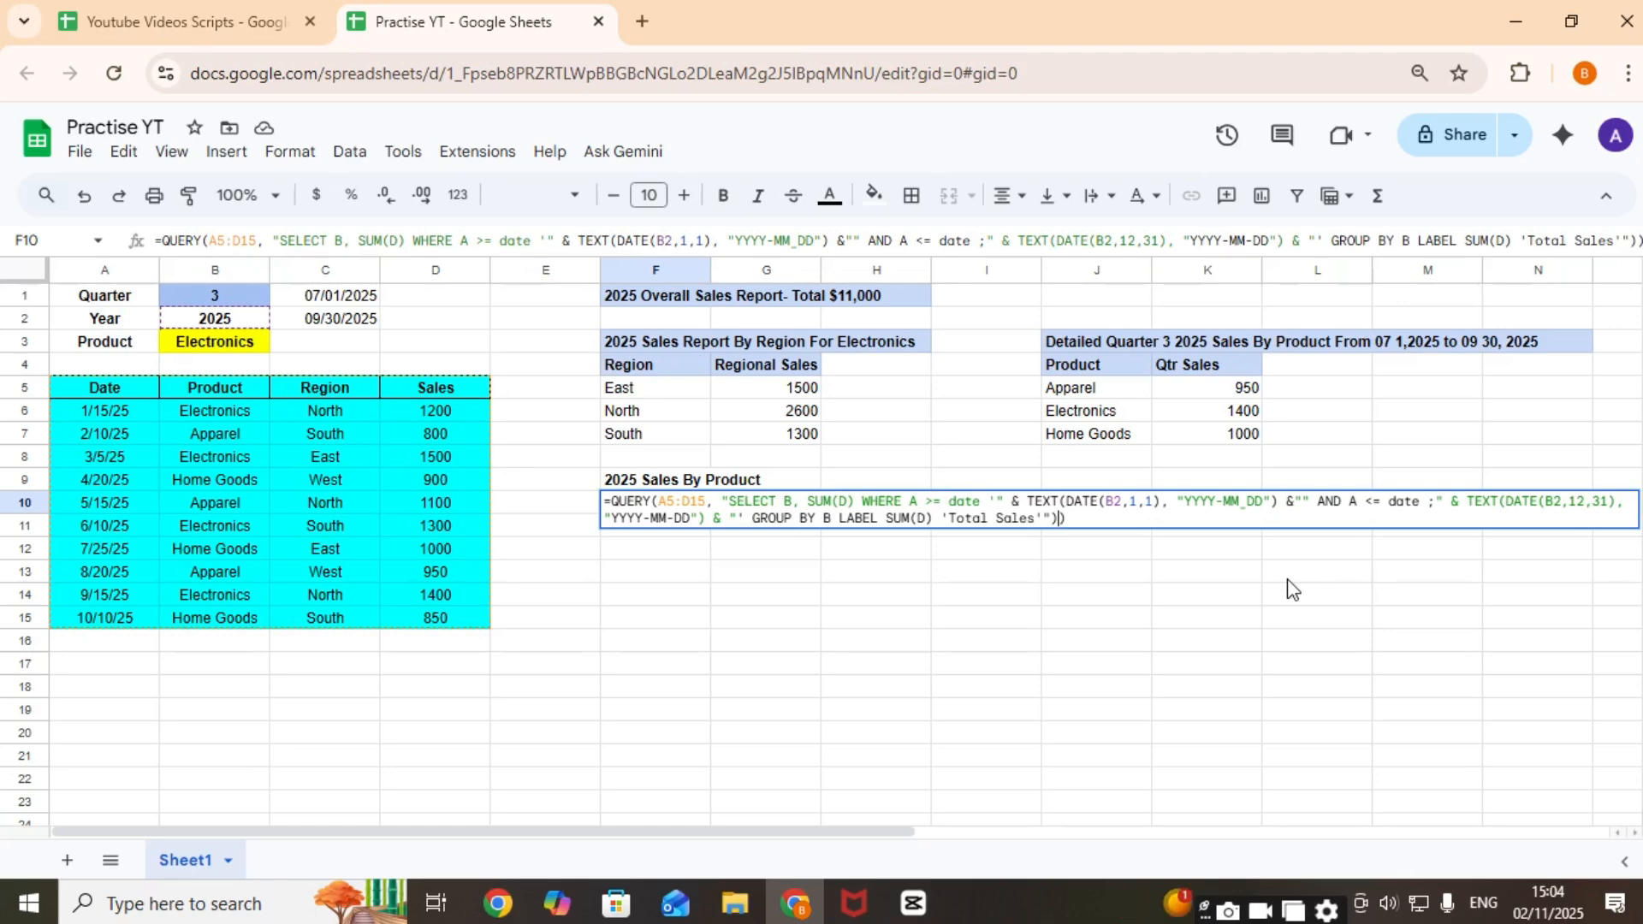
{"action": "left_click", "coordinate": [1241, 505]}
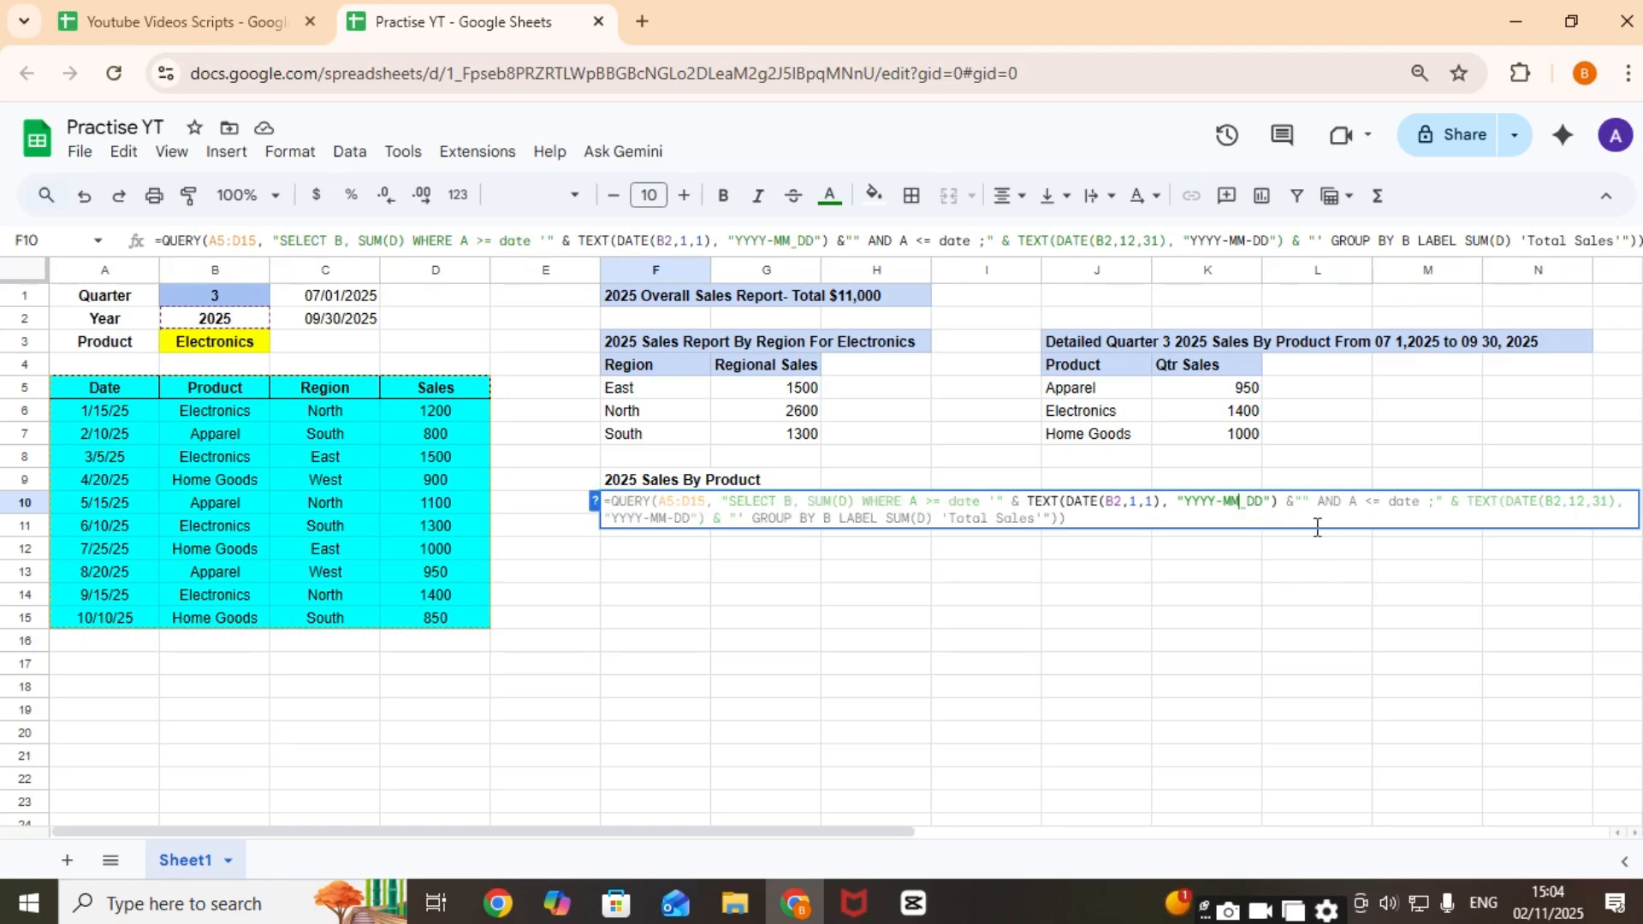
{"action": "key", "text": "BackSpace"}
{"action": "type", "text": "-"}
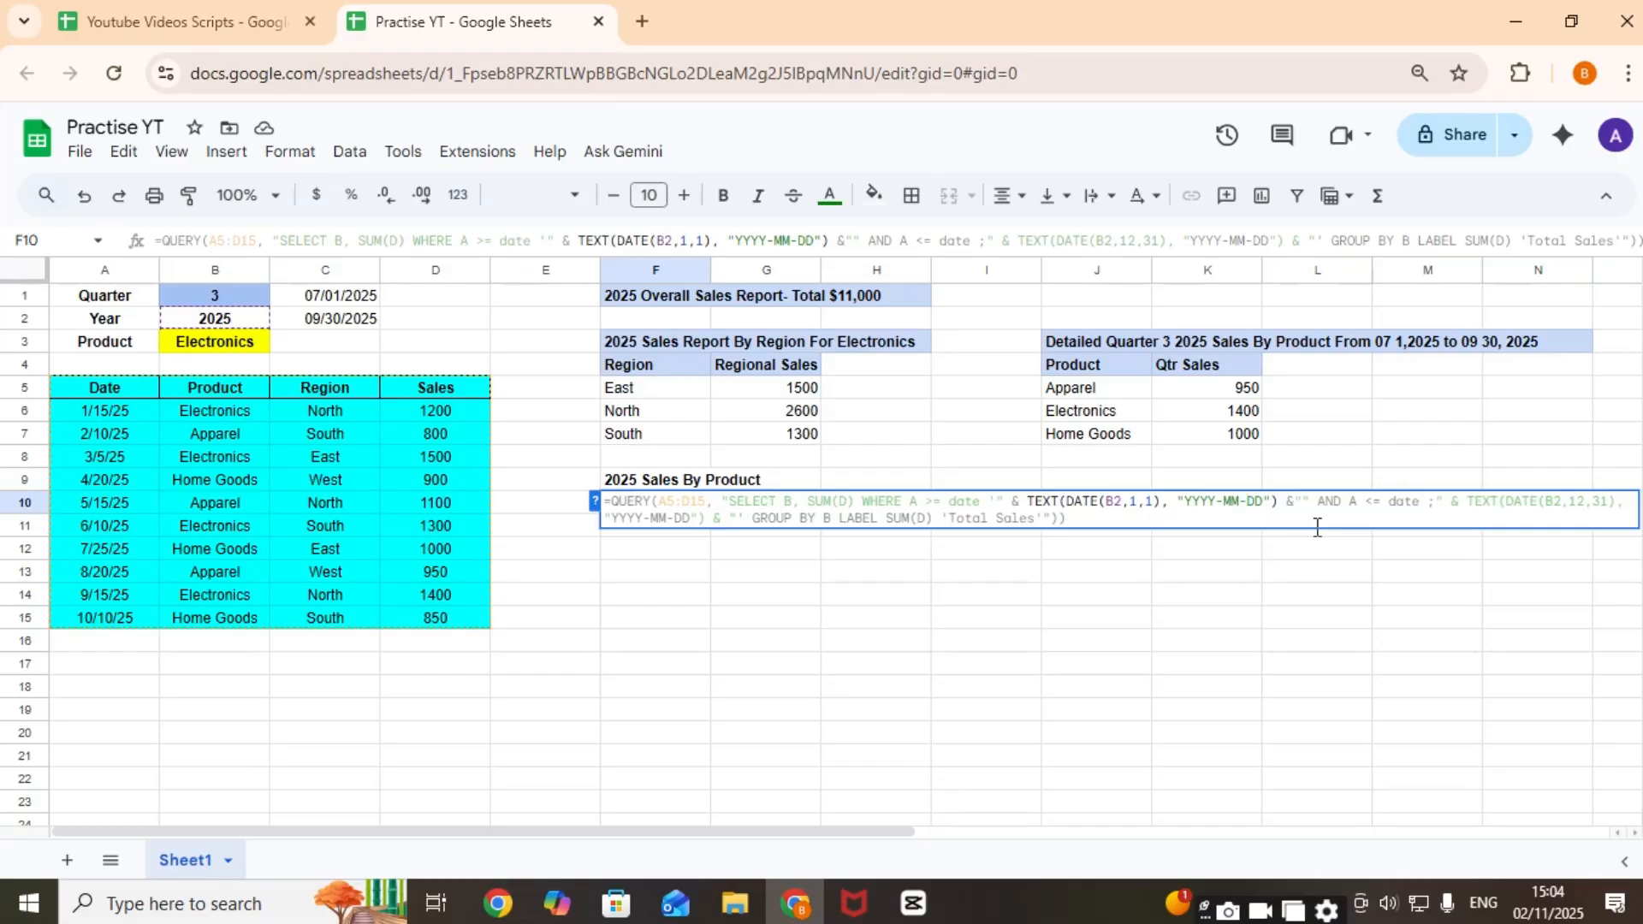
{"action": "left_click", "coordinate": [1318, 527]}
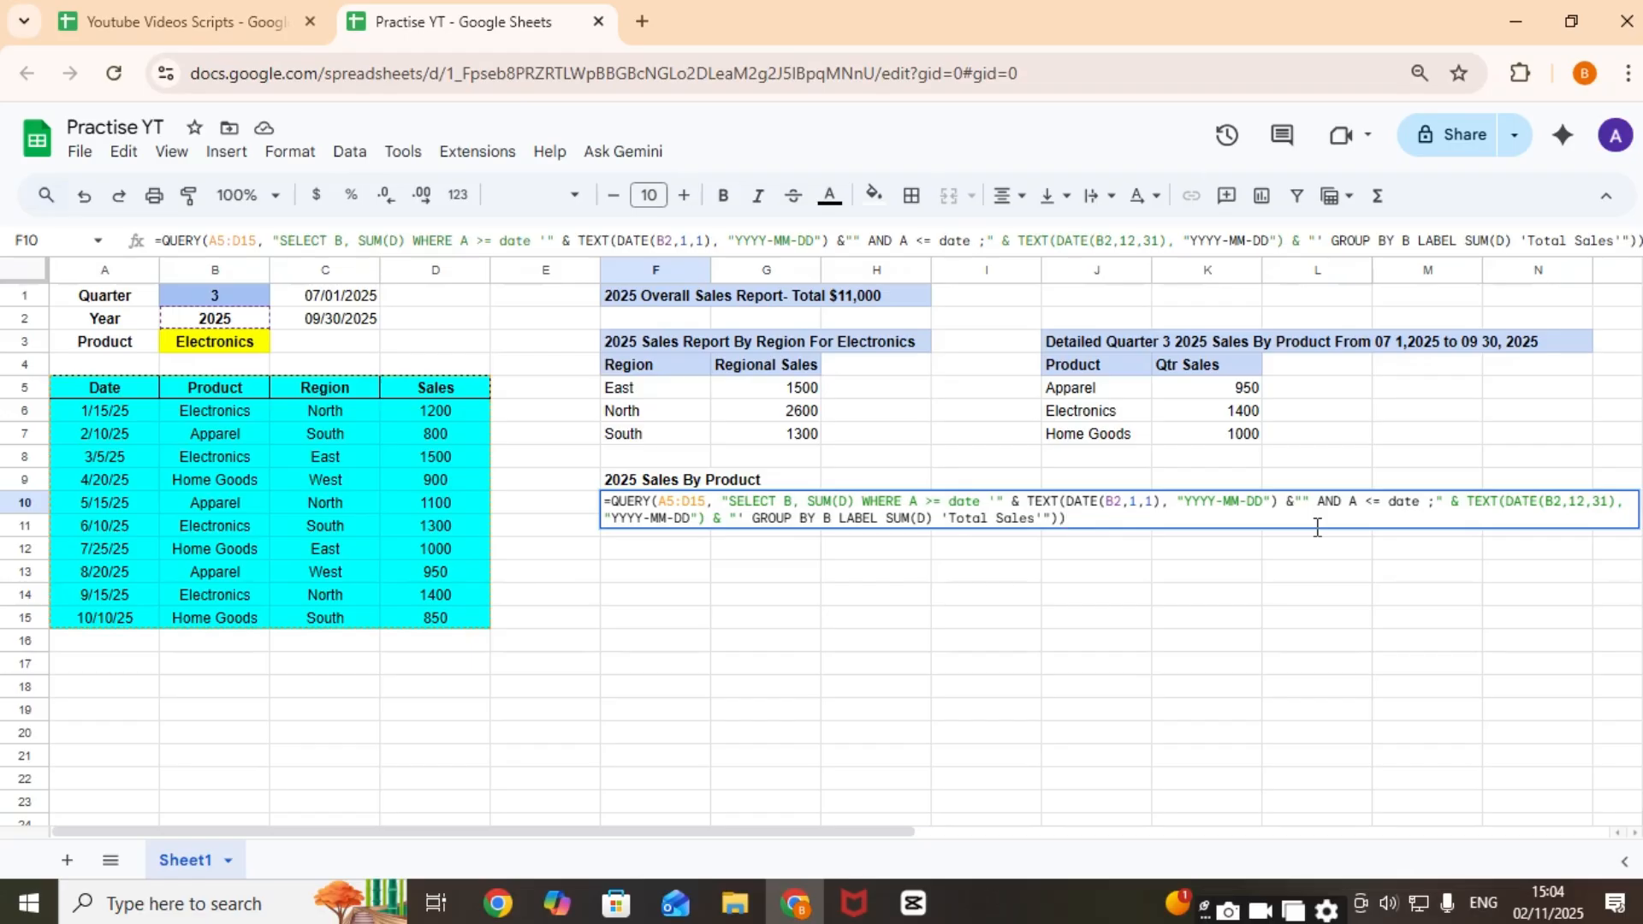
Step: Replace the semicolon after the second date keyword in F10 with an apostrophe, remove the extra closing parenthesis and submit the formula
{"action": "left_click", "coordinate": [1430, 503]}
{"action": "key", "text": "BackSpace"}
{"action": "type", "text": "'"}
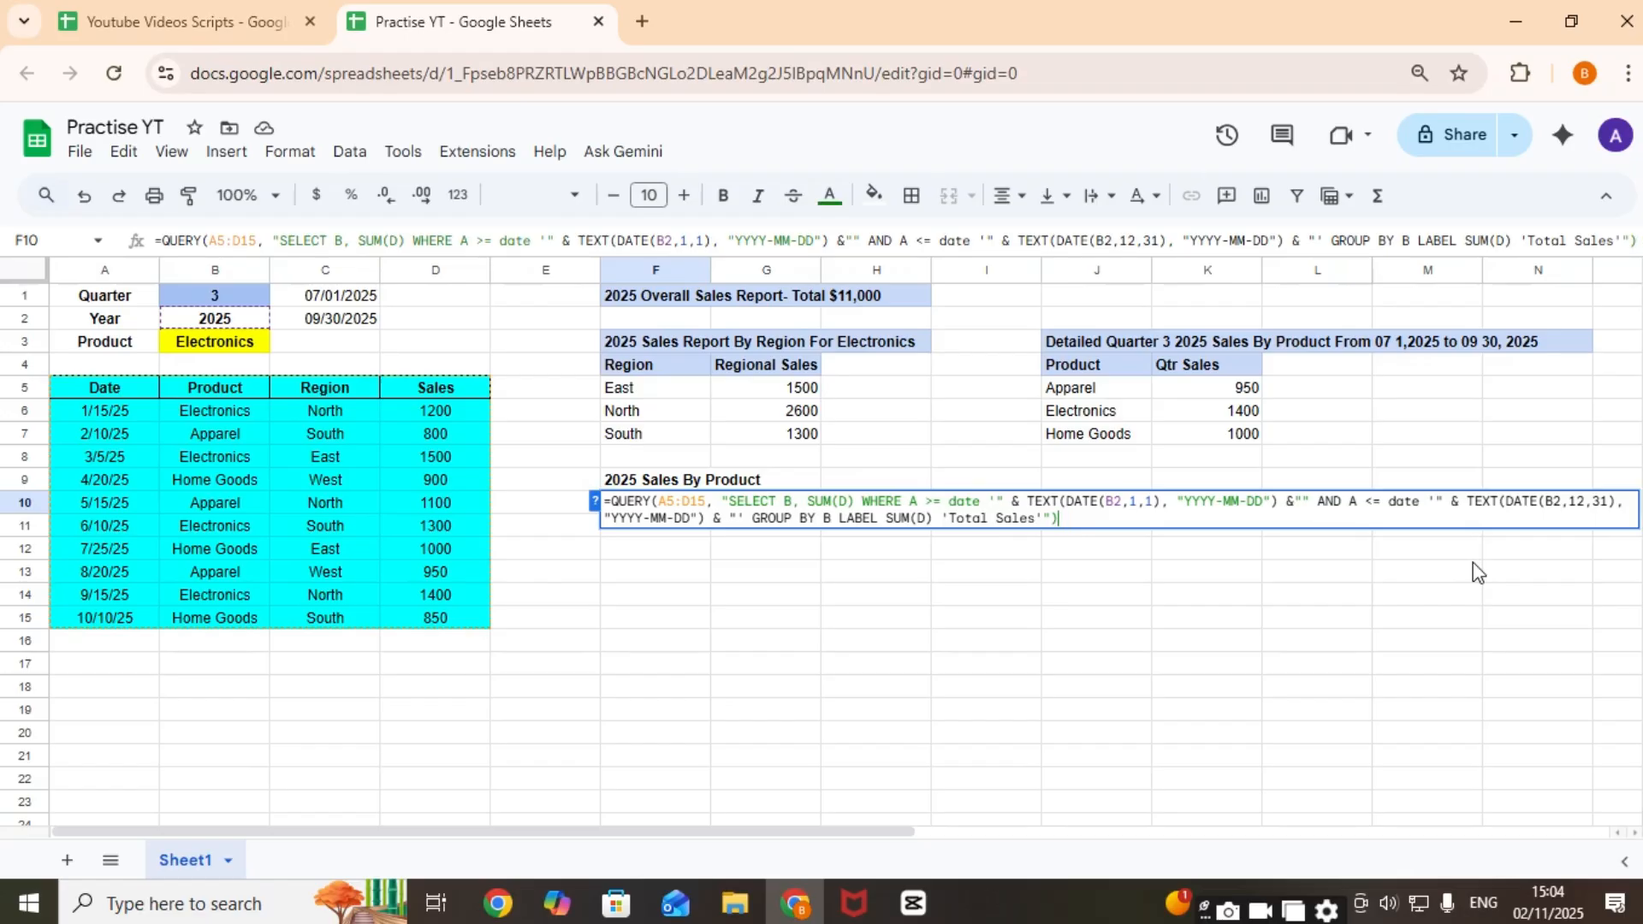
{"action": "key", "text": "Return"}
Step: Correct the joining text after the start date in the F10 formula to & "' AND A <= date '" and submit it
{"action": "key", "text": "F2"}
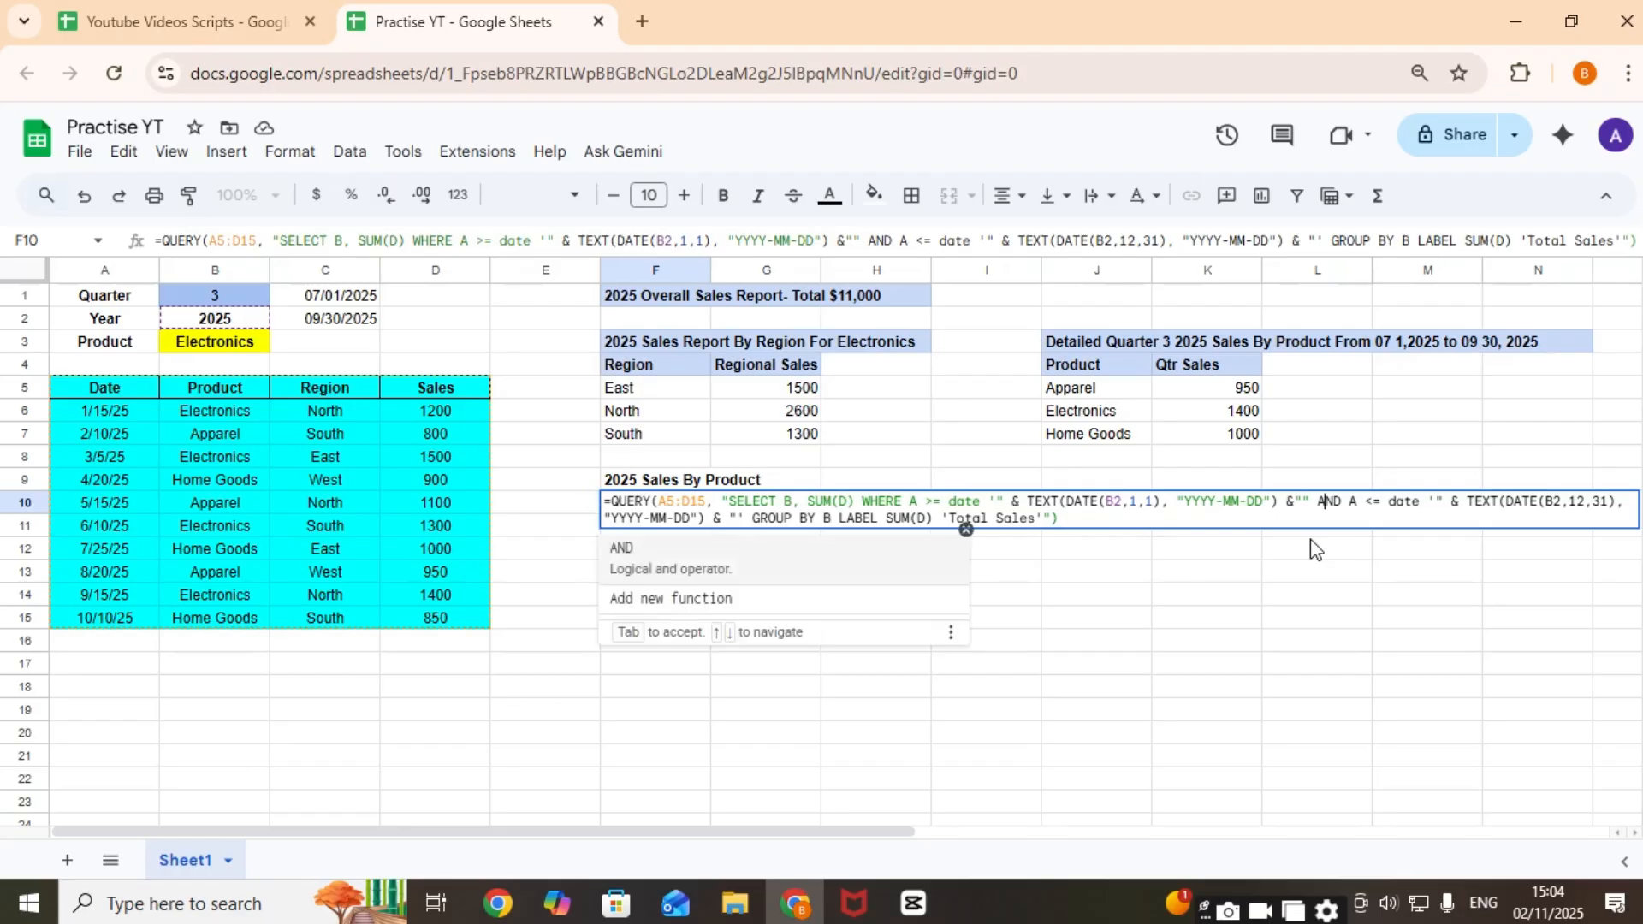
{"action": "key", "text": "BackSpace"}
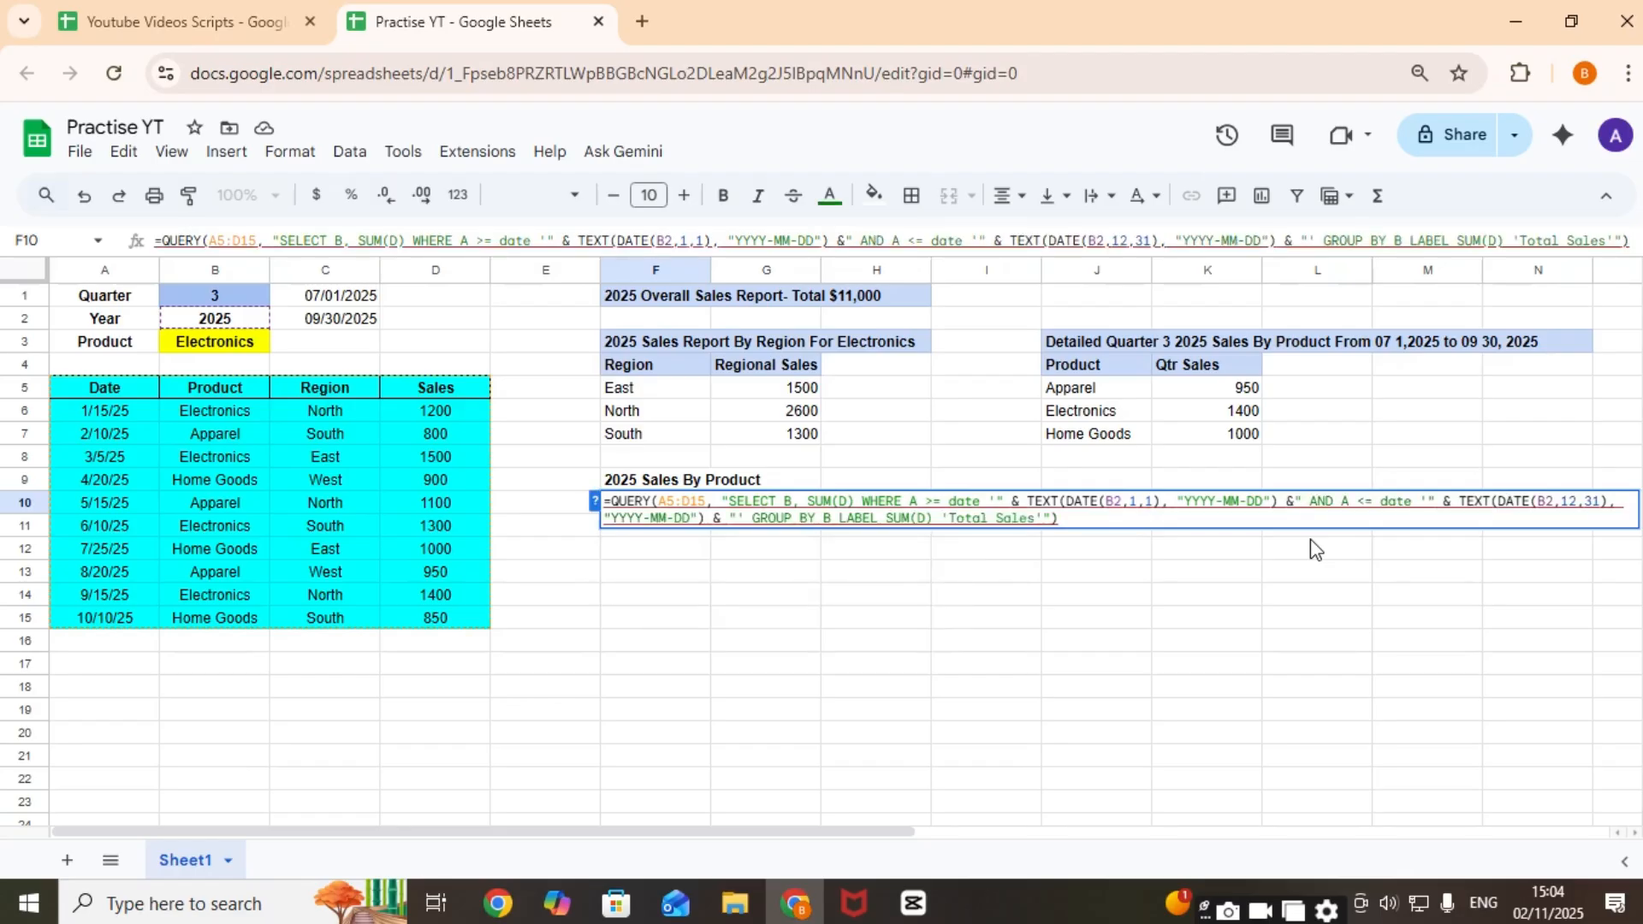
{"action": "type", "text": "'"}
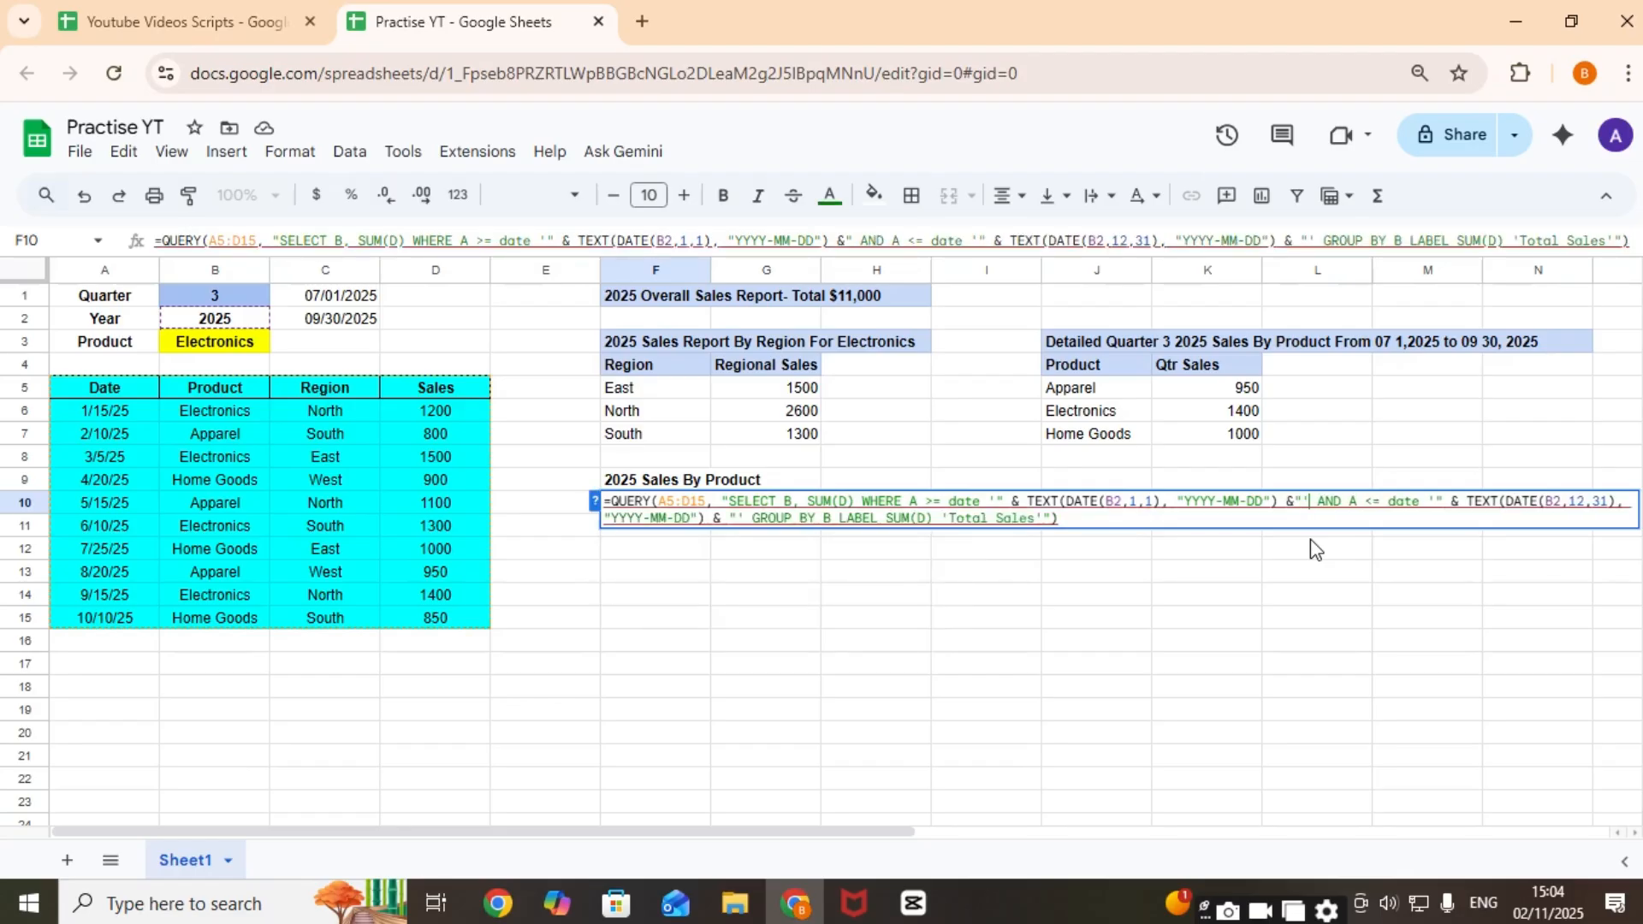
{"action": "key", "text": "Left"}
{"action": "key", "text": "Left"}
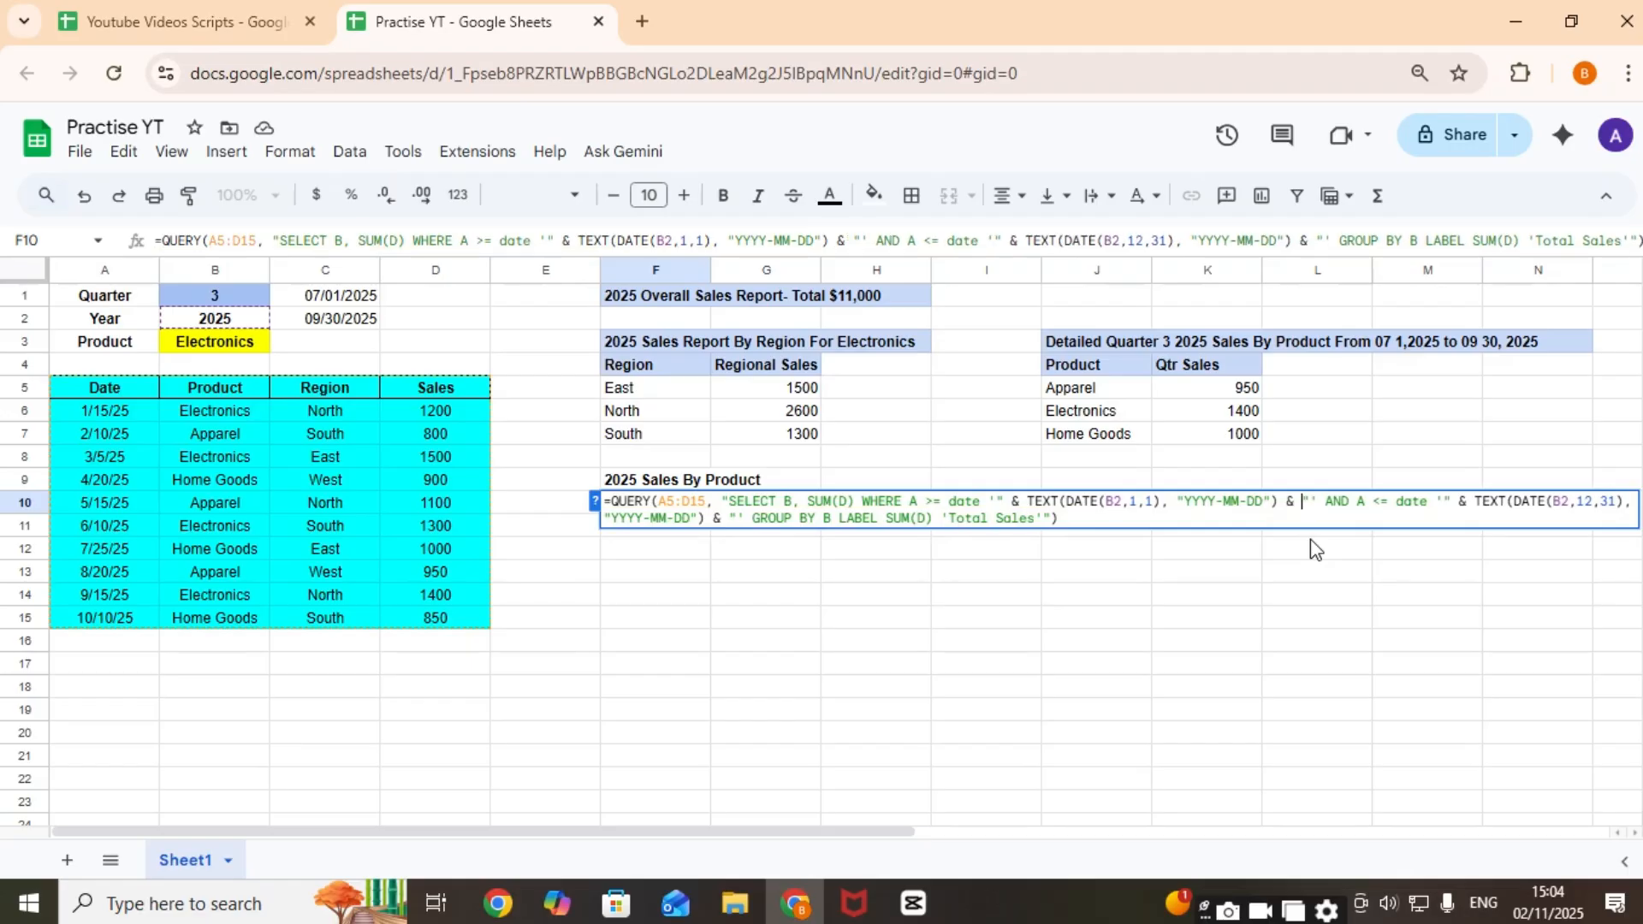
{"action": "key", "text": "Return"}
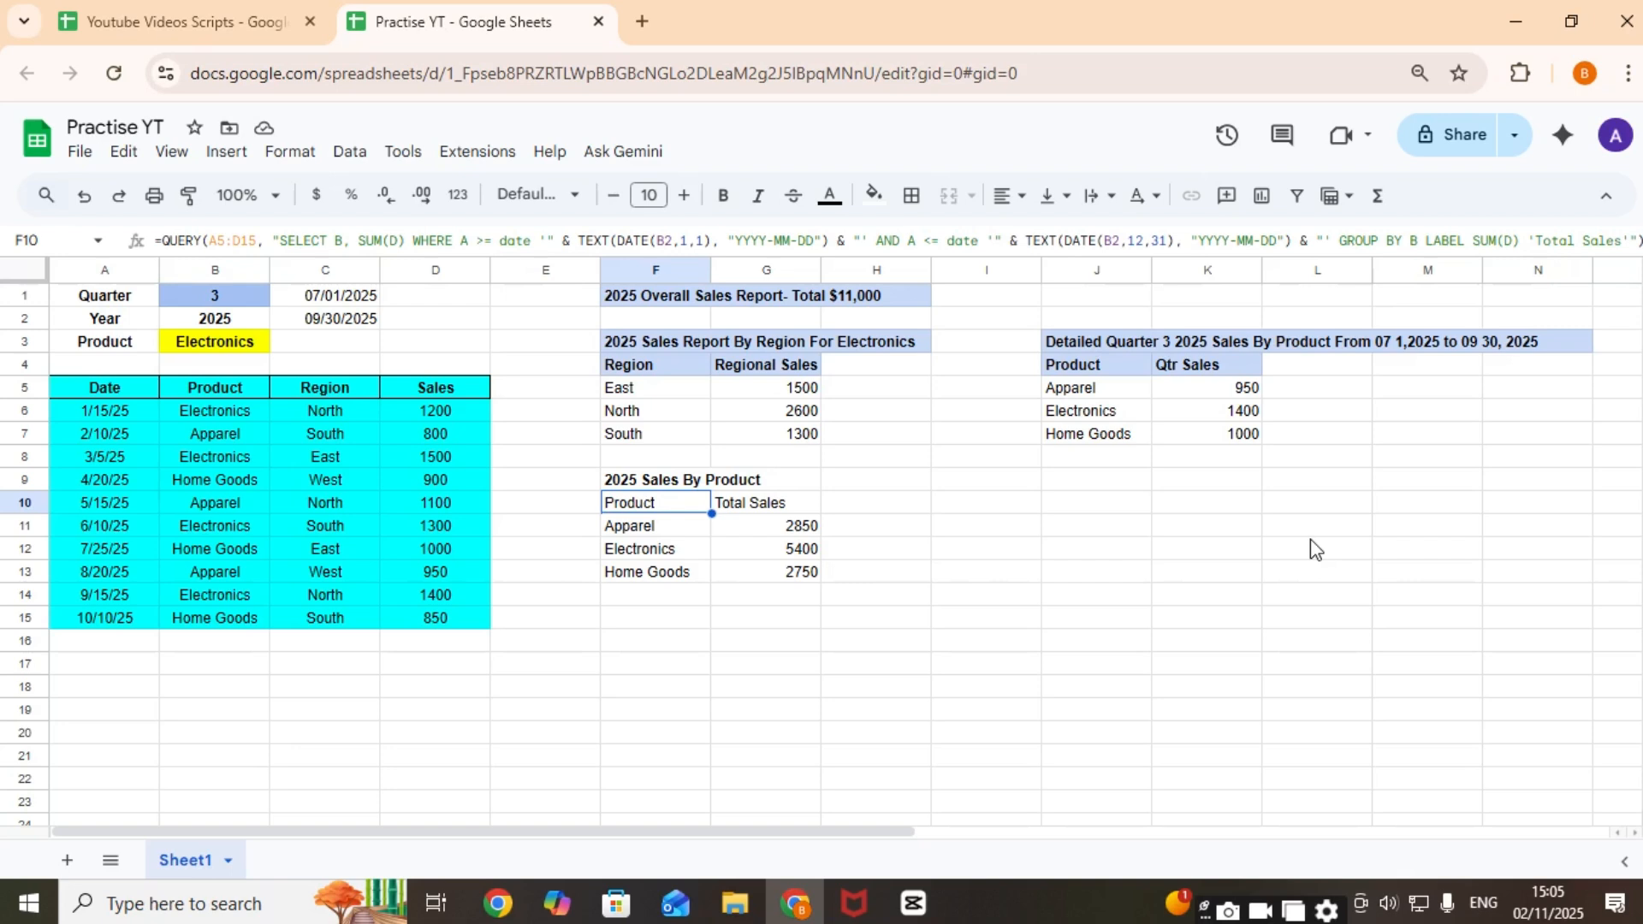
Step: Make the Product and Total Sales headers in F10:G10 bold and centre them
{"action": "key", "text": "shift+Right"}
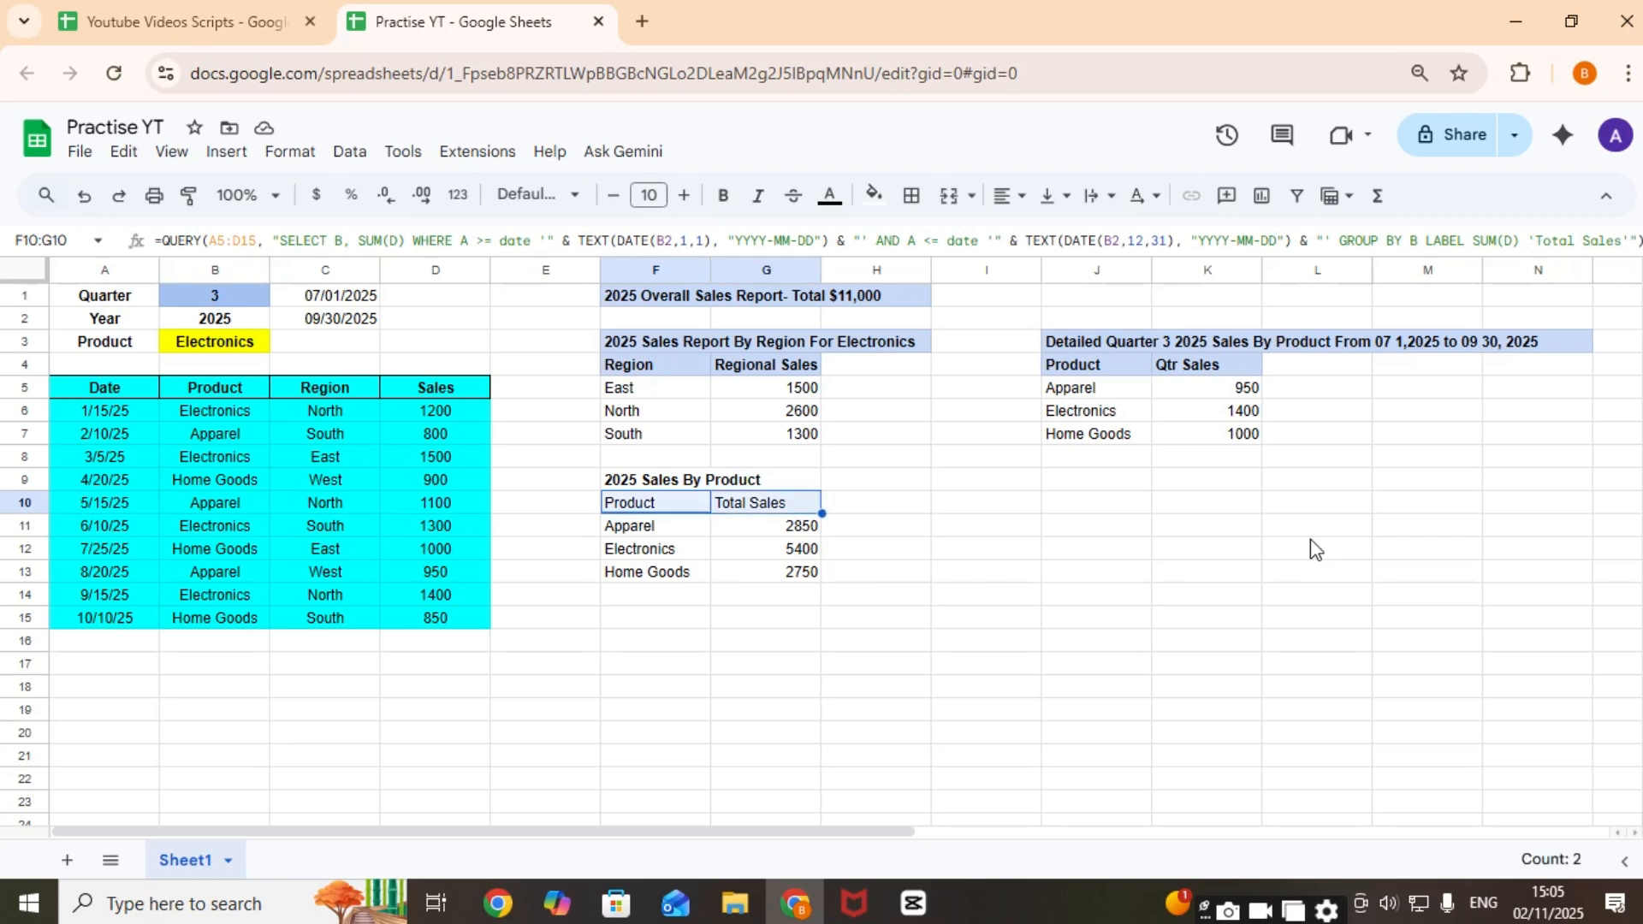
{"action": "key", "text": "ctrl+b"}
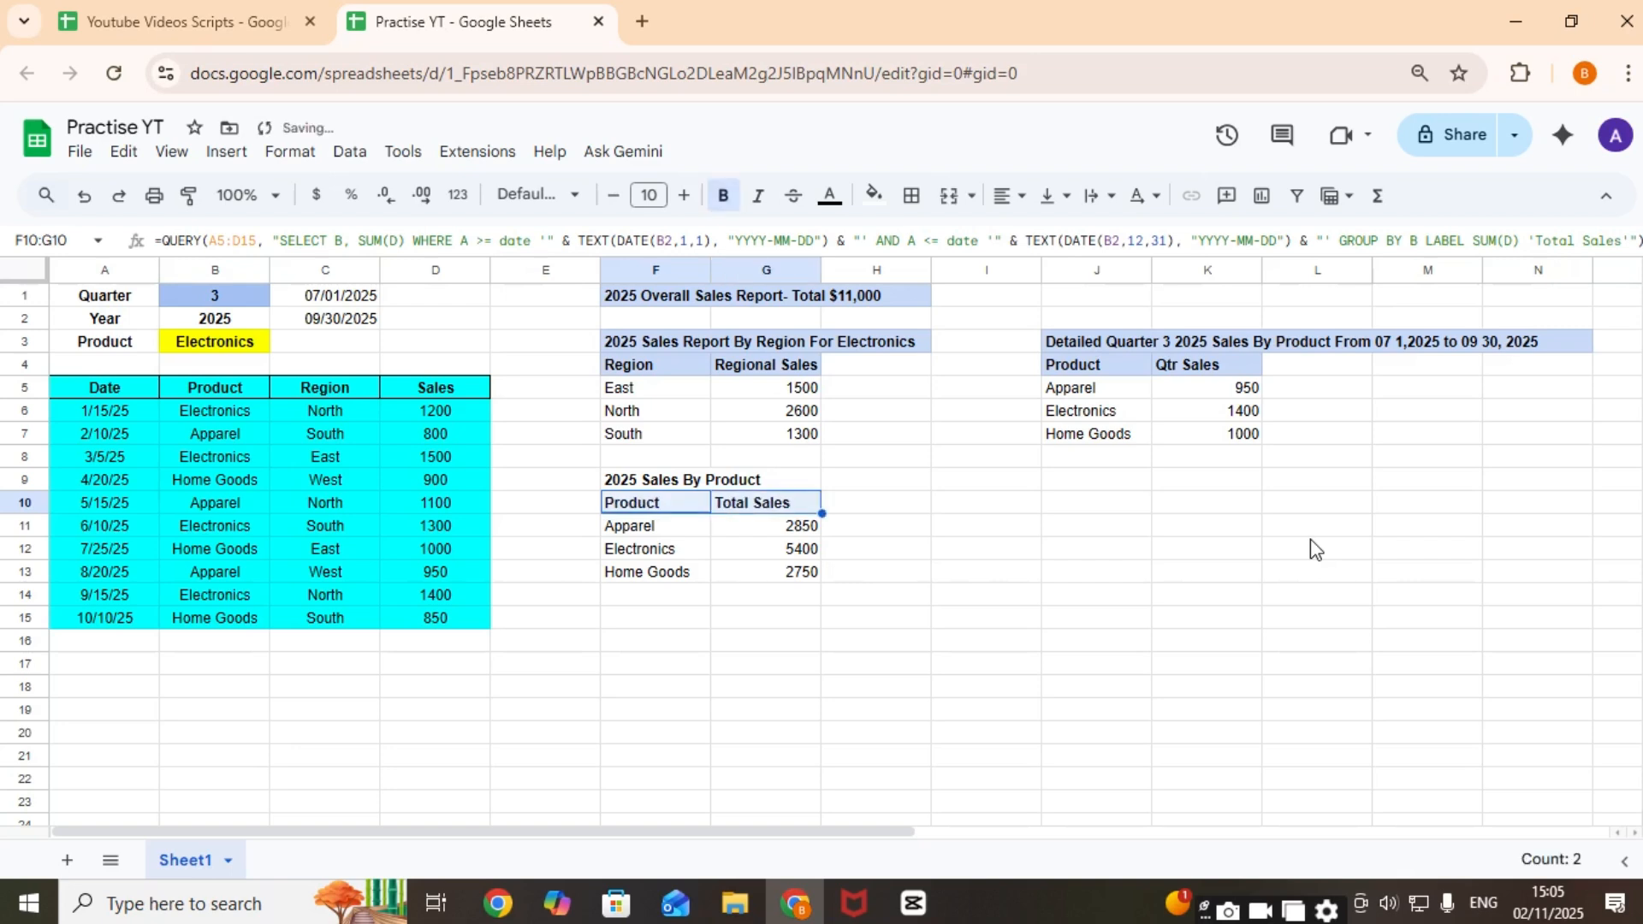
{"action": "left_click", "coordinate": [1009, 195]}
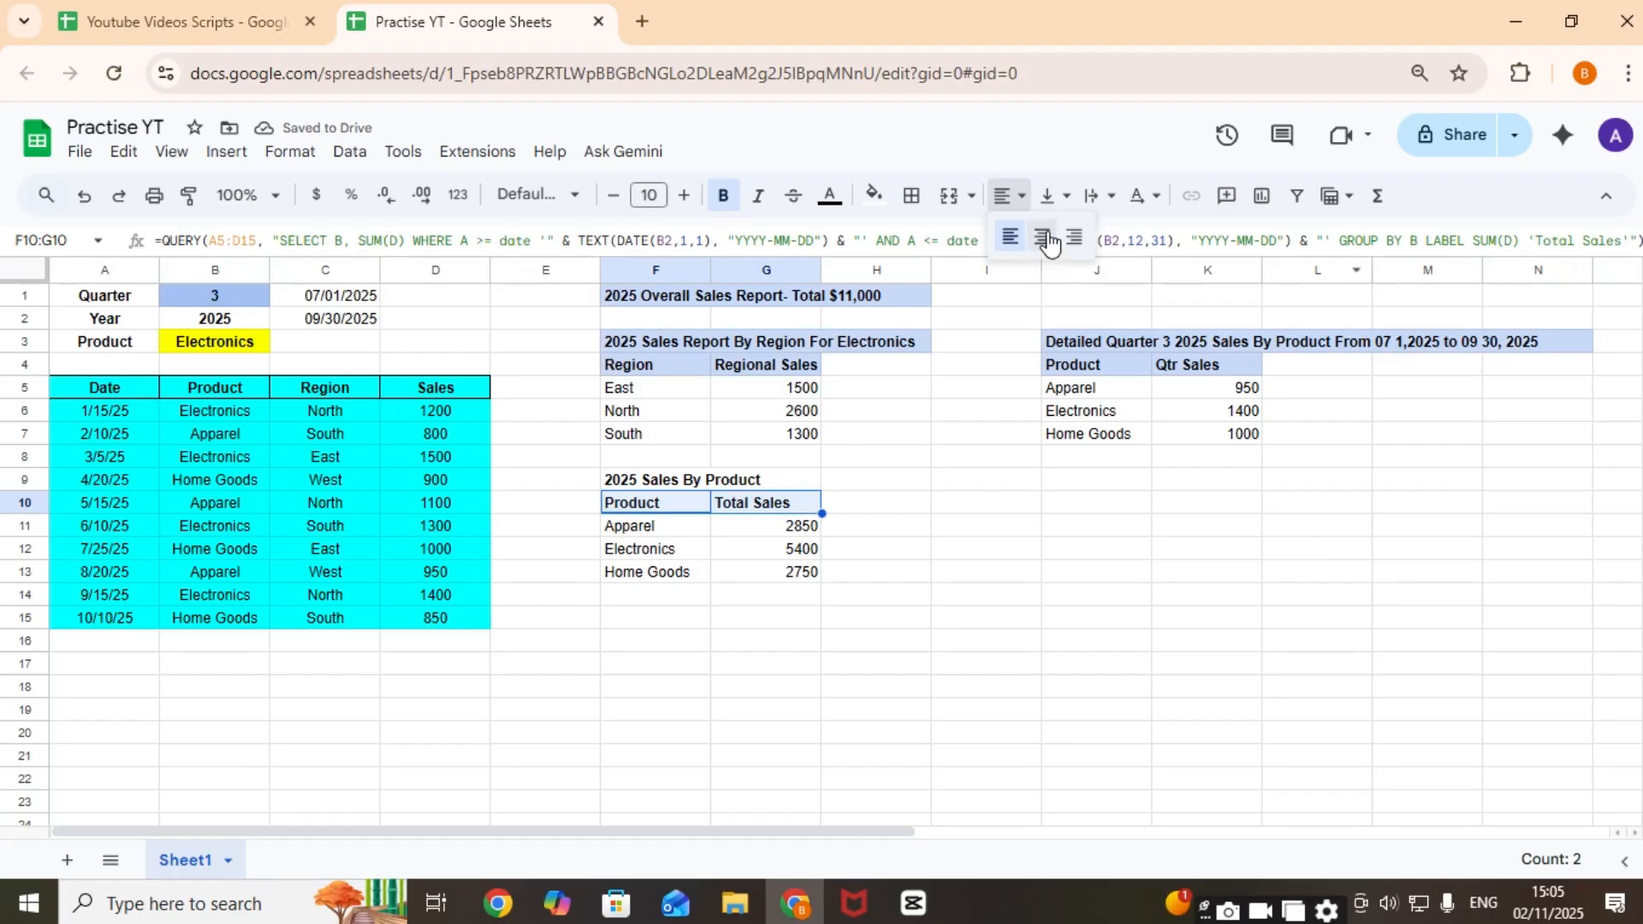
{"action": "left_click", "coordinate": [1042, 236]}
{"action": "left_click", "coordinate": [919, 530]}
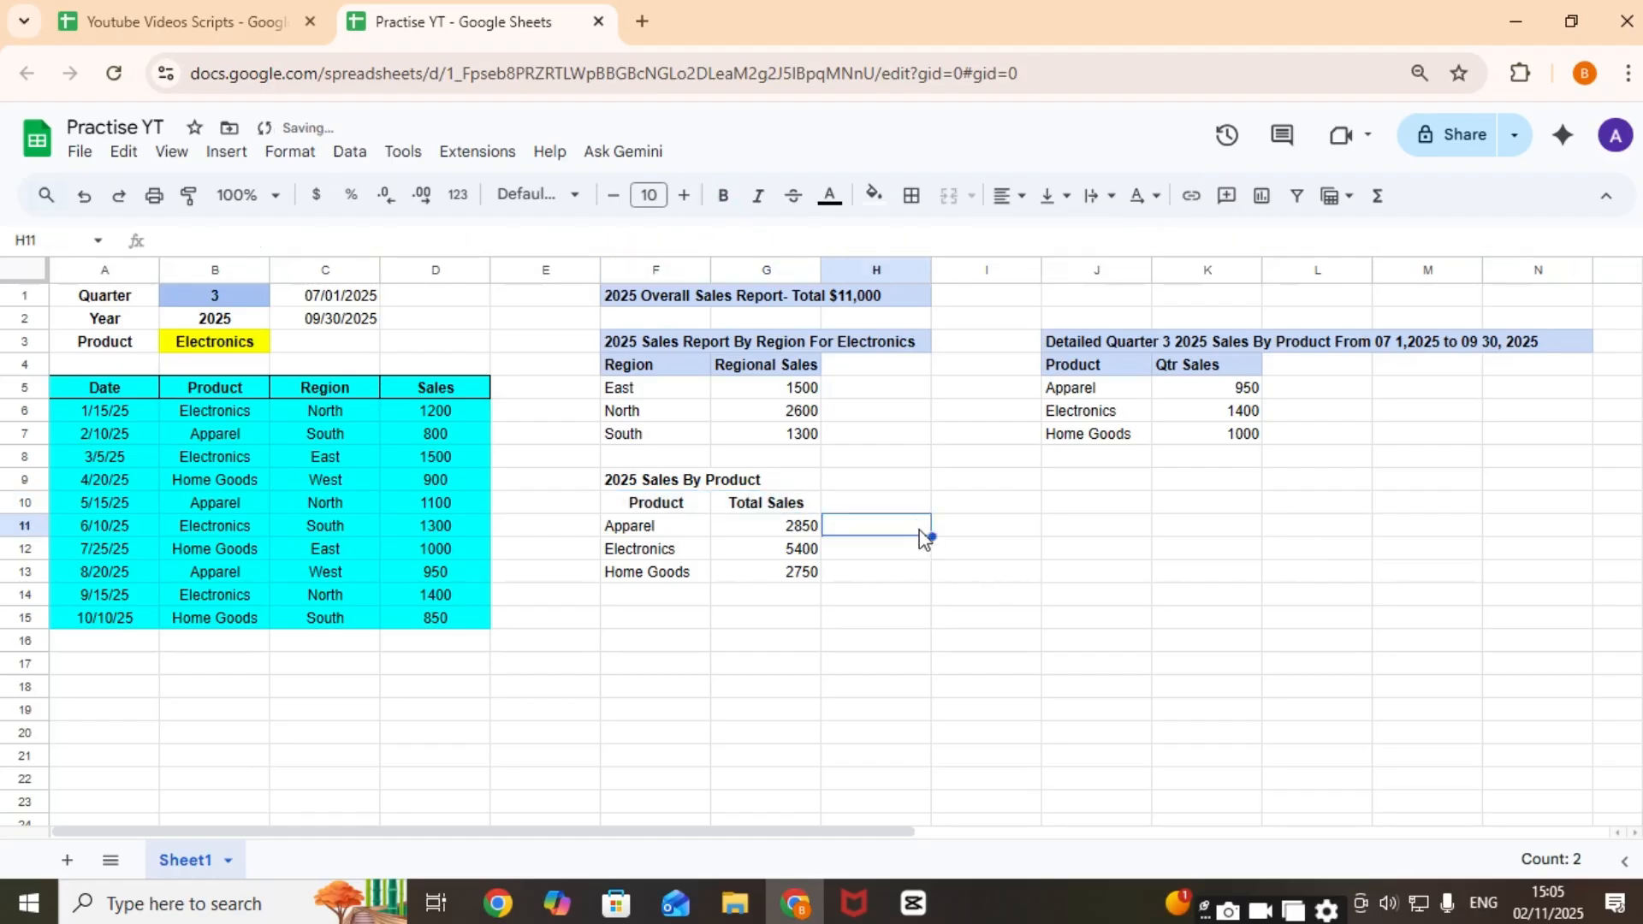
{"action": "left_click", "coordinate": [672, 597]}
{"action": "left_click", "coordinate": [1104, 893]}
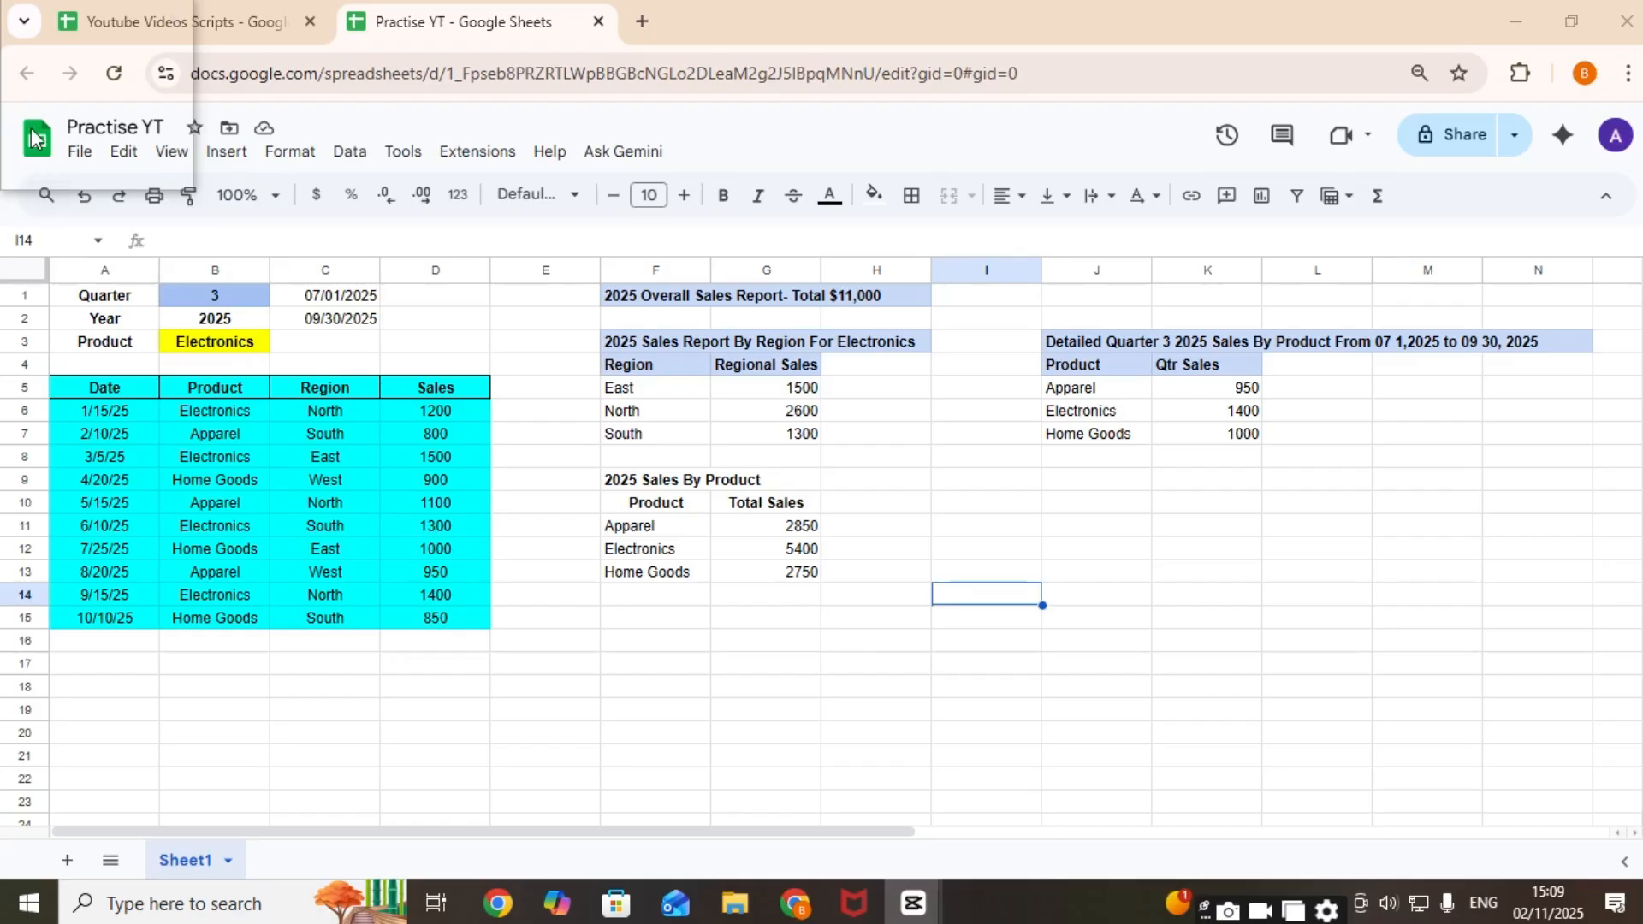
{"action": "left_click", "coordinate": [689, 459]}
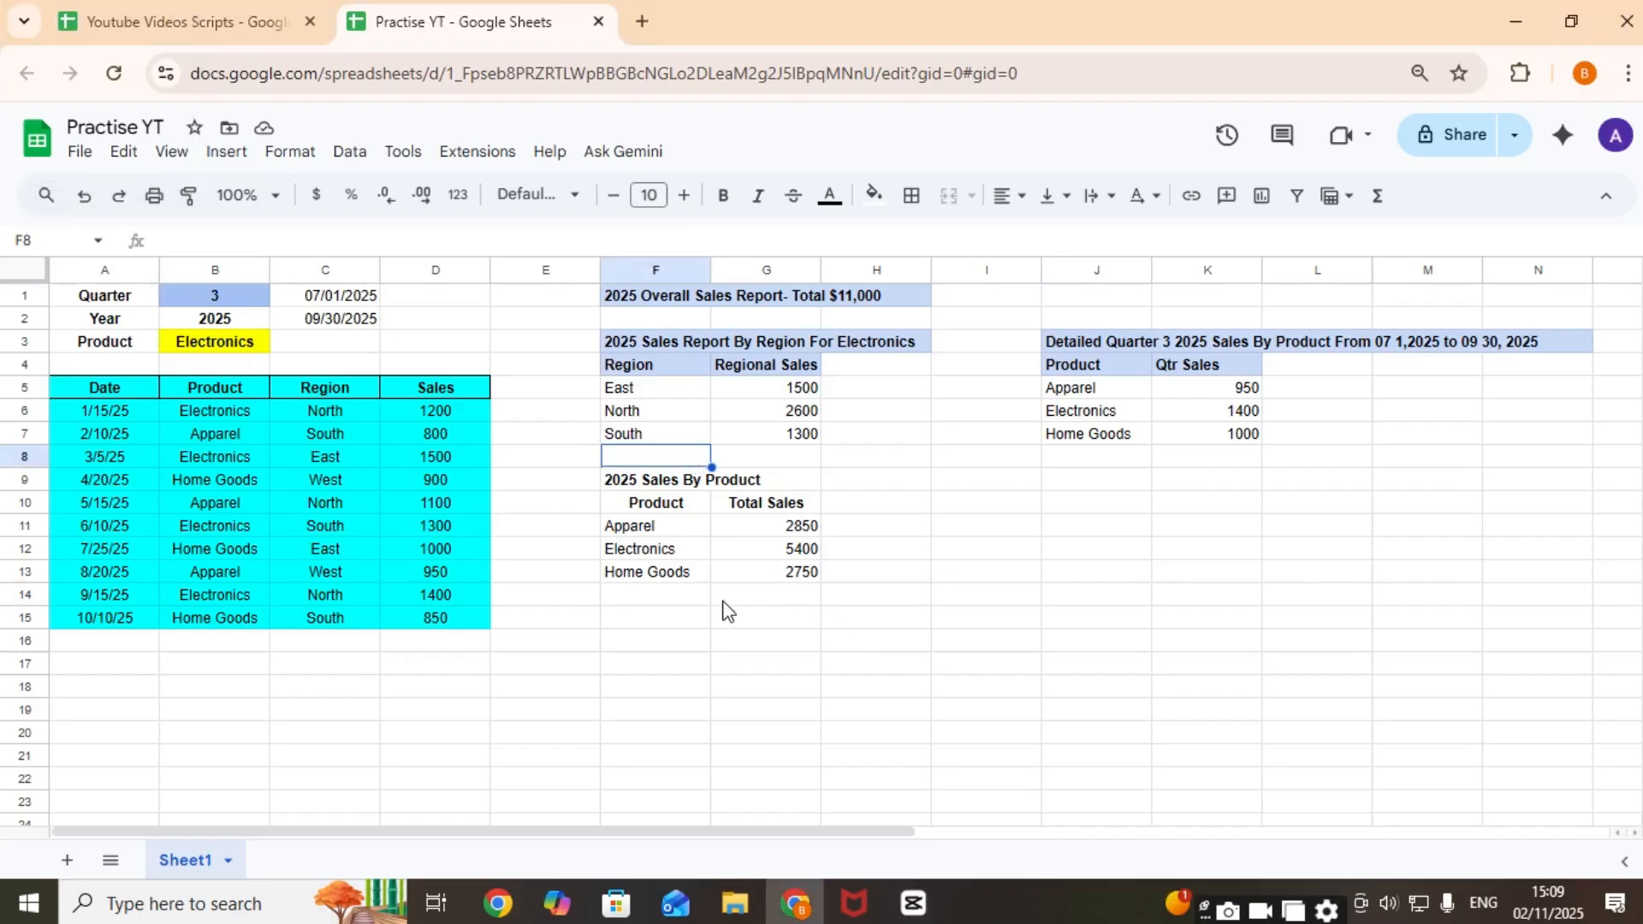
Step: Enter the bold heading "2025 ALL Quarter Results" in cell F15
{"action": "left_click", "coordinate": [672, 618]}
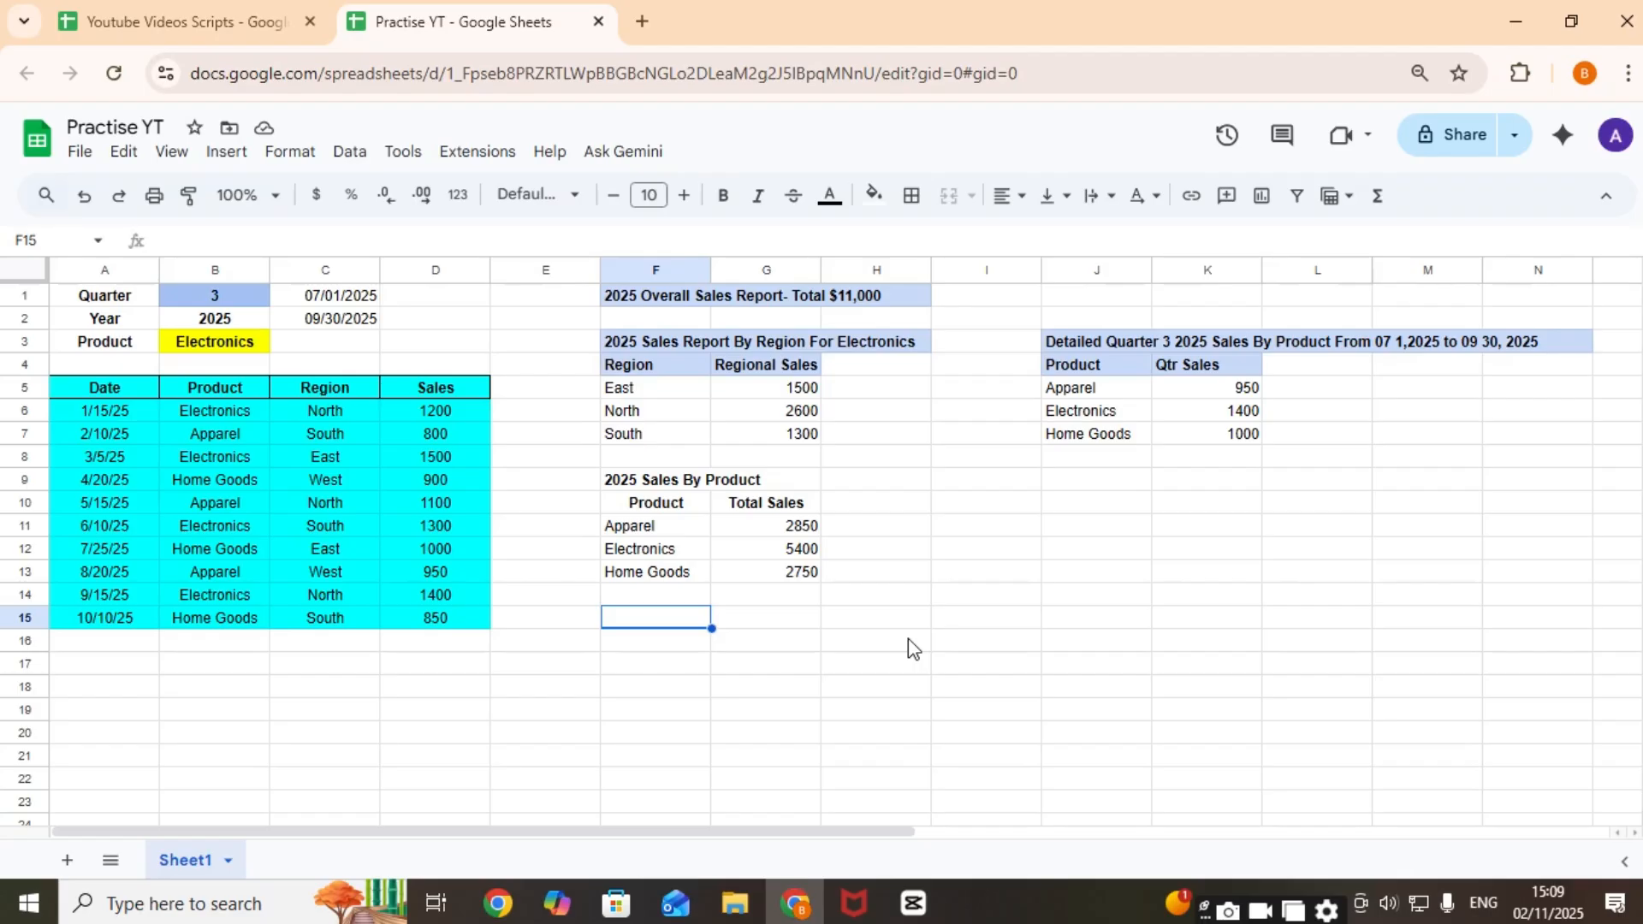
{"action": "type", "text": "2"}
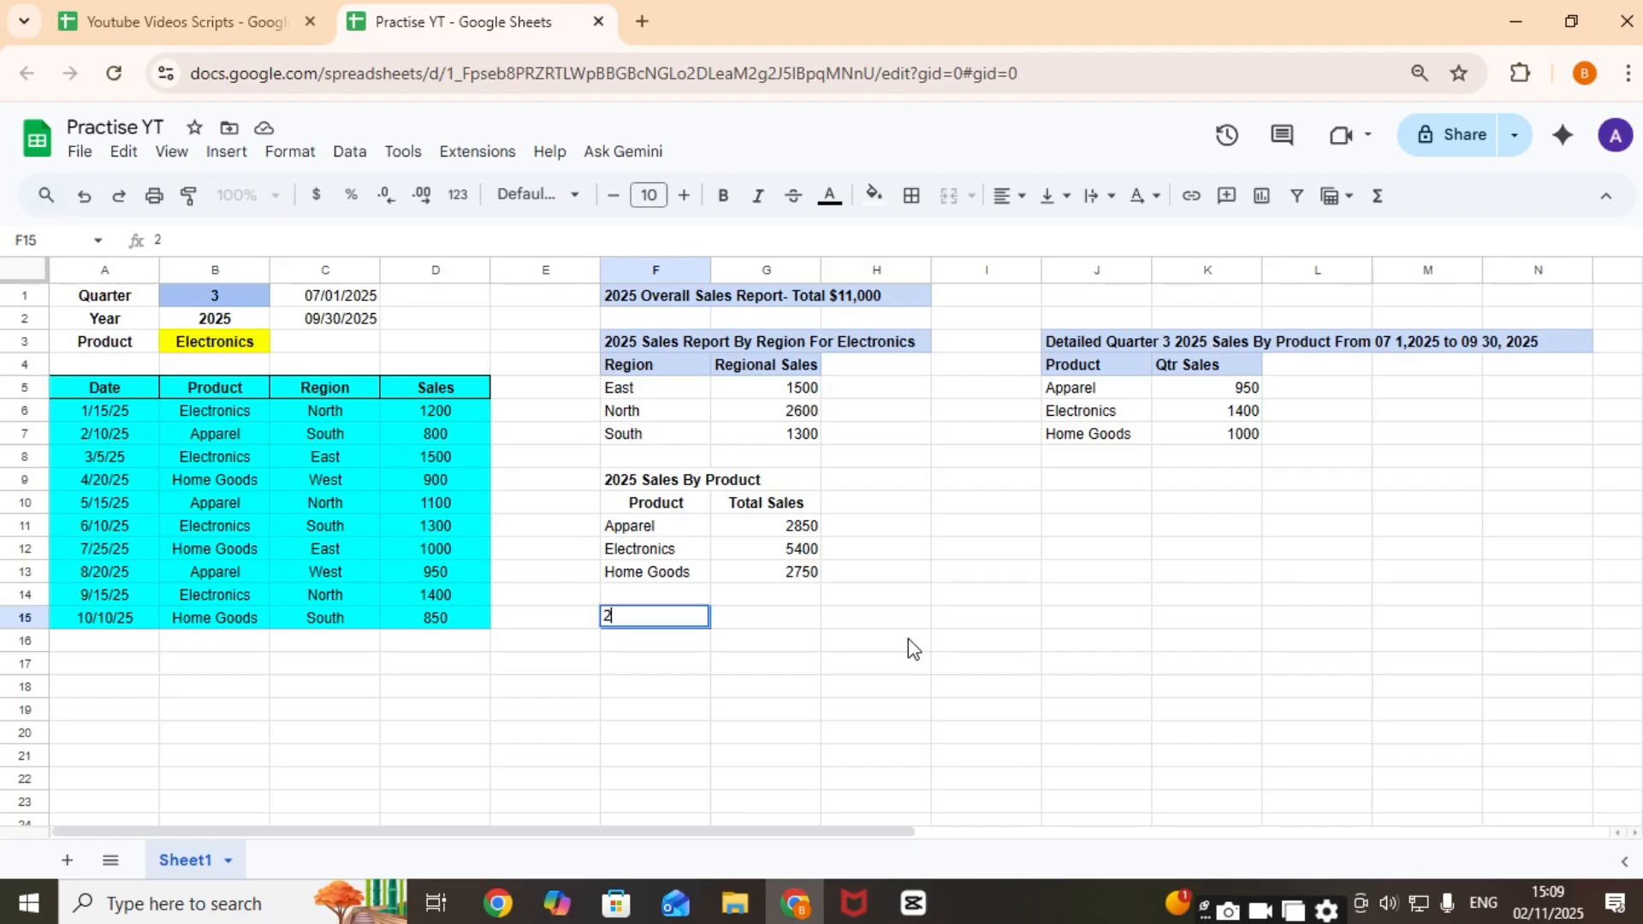
{"action": "type", "text": "025 ALL Qu"}
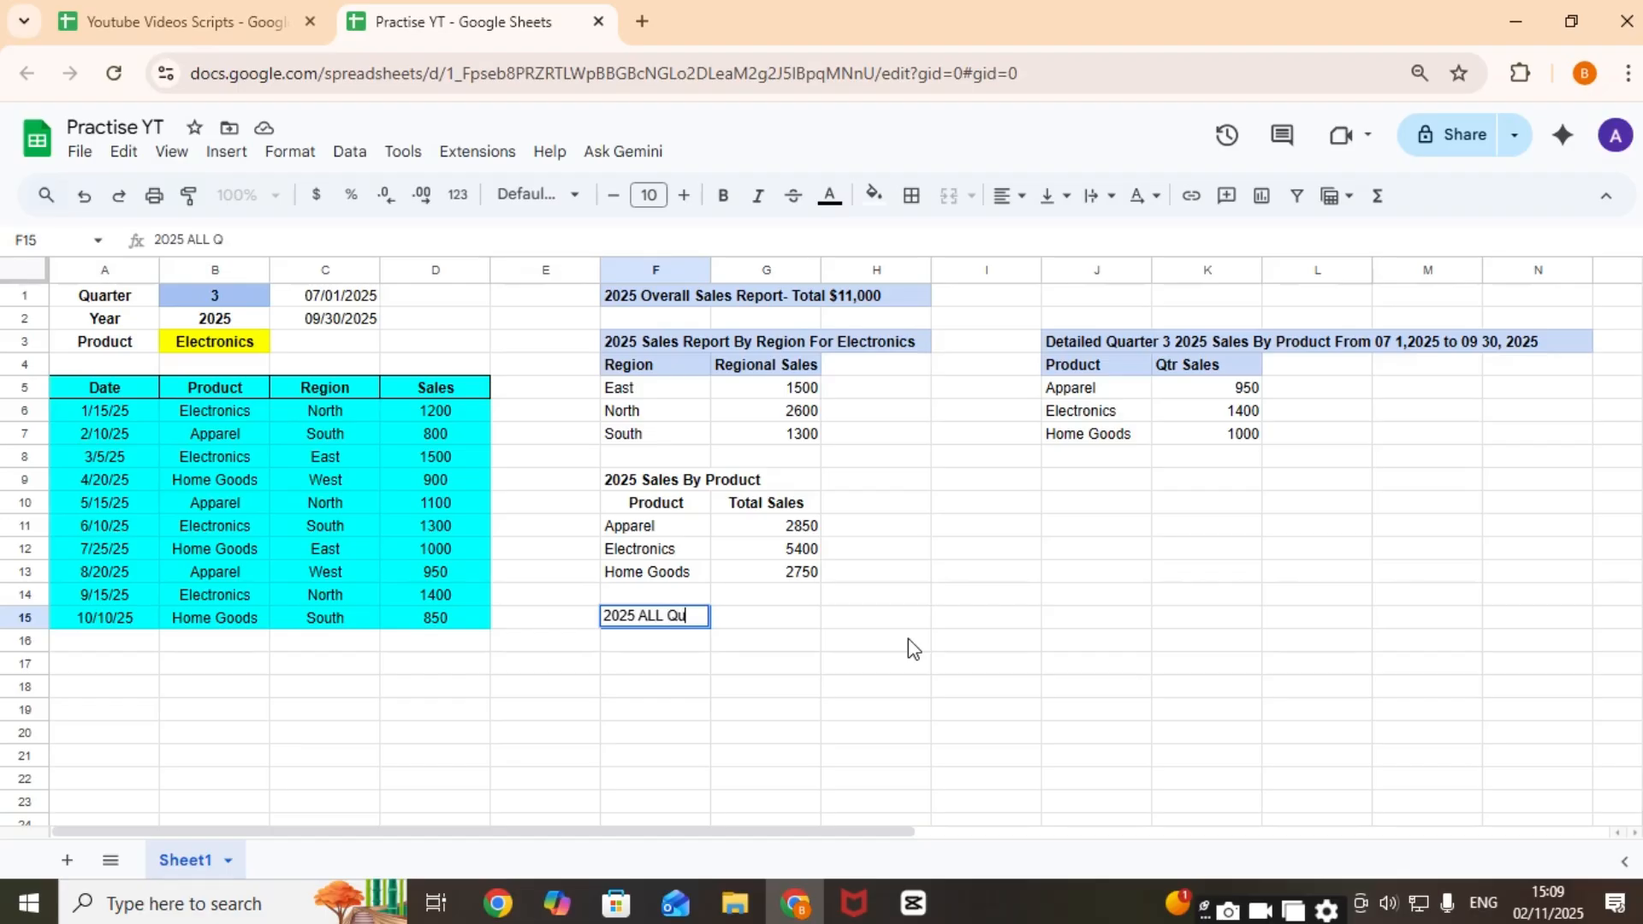
{"action": "type", "text": "arter "}
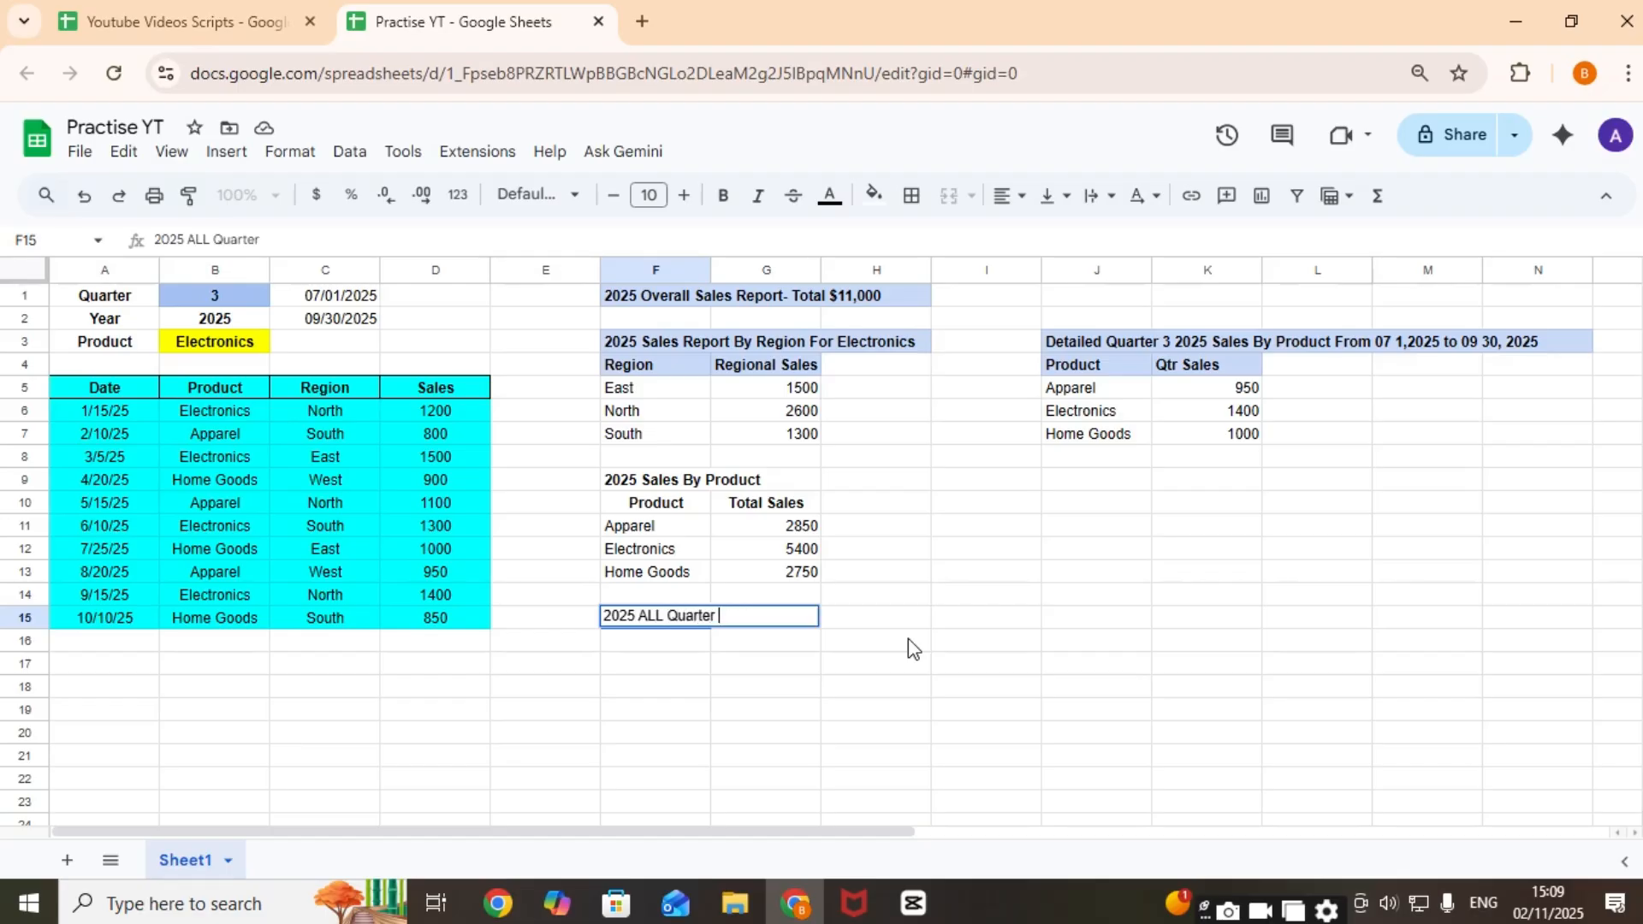
{"action": "type", "text": "Results"}
{"action": "key", "text": "Return"}
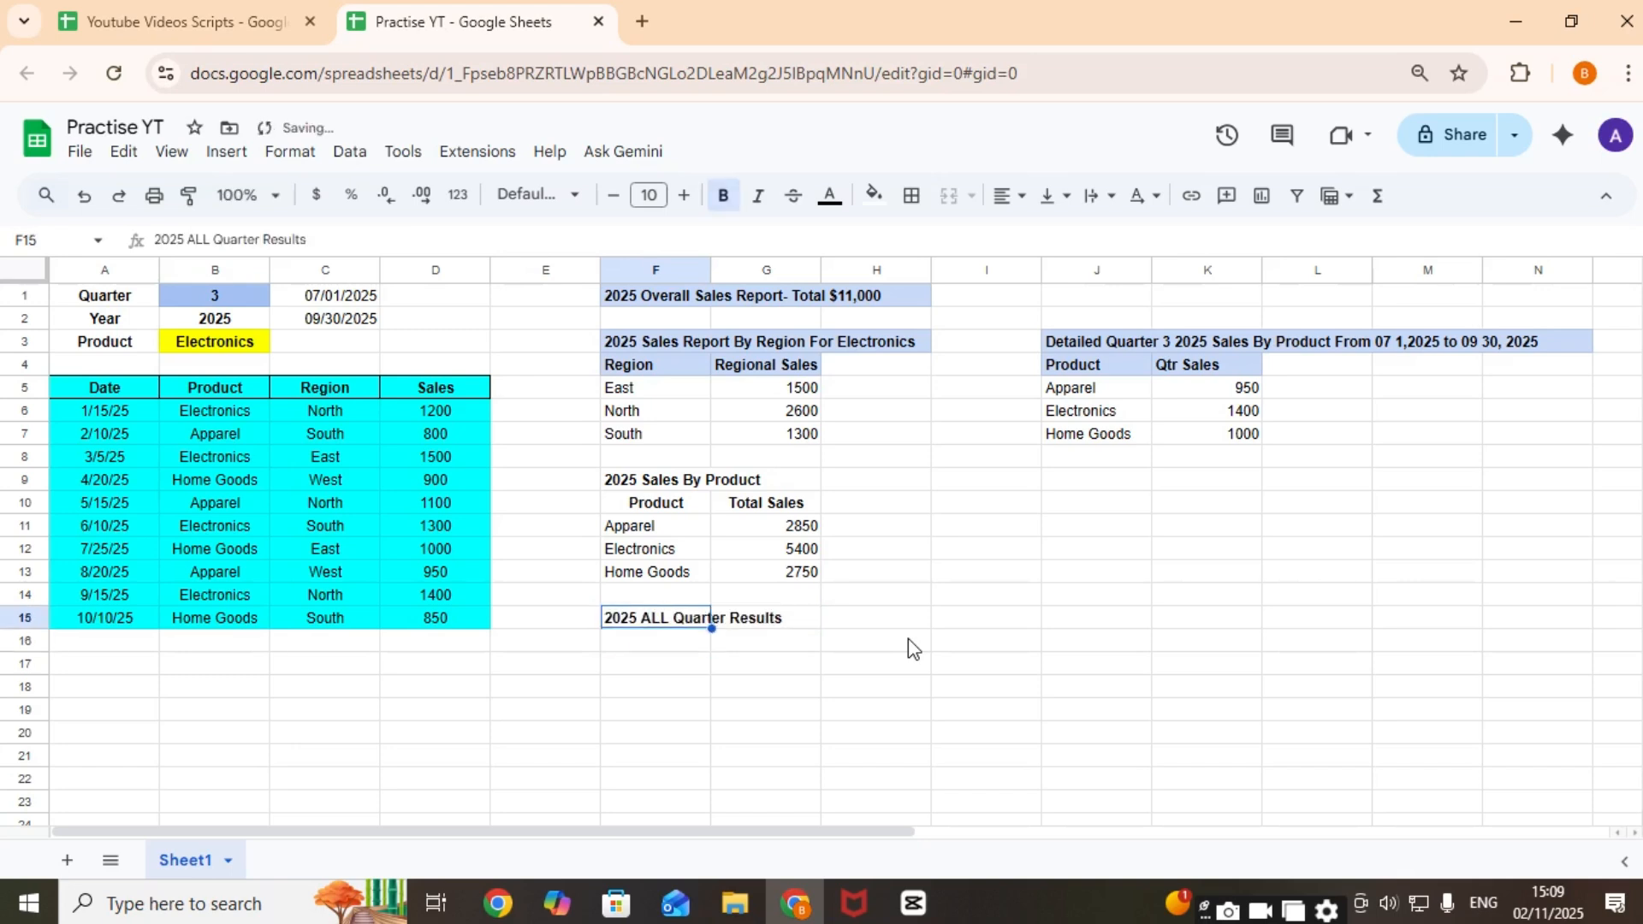
{"action": "key", "text": "Down"}
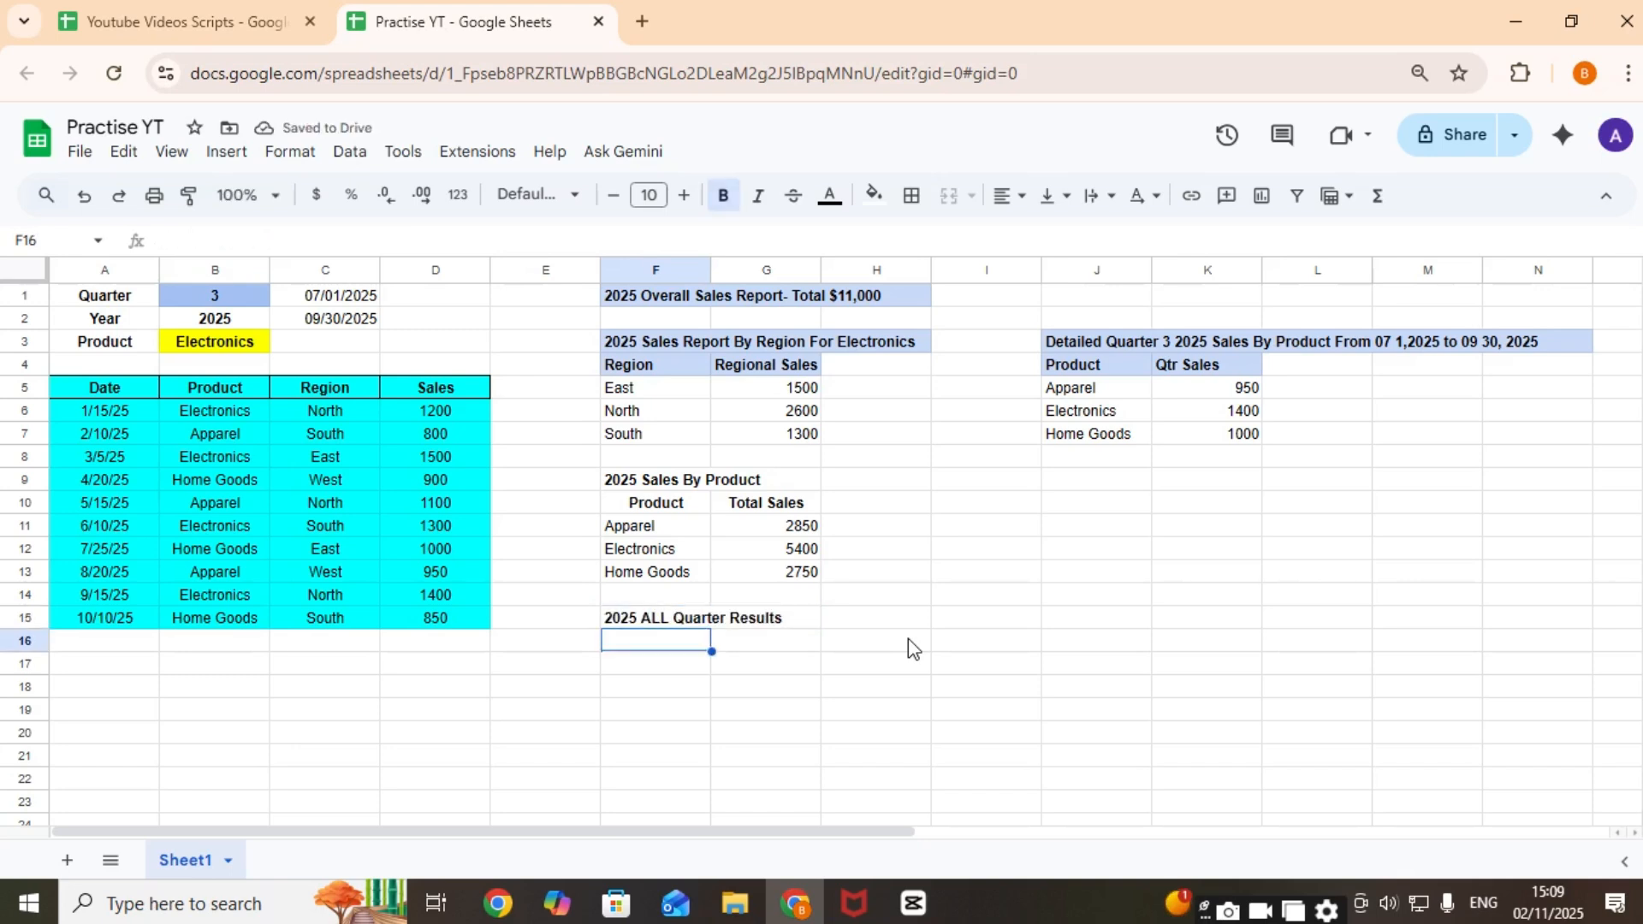
{"action": "type", "text": "="}
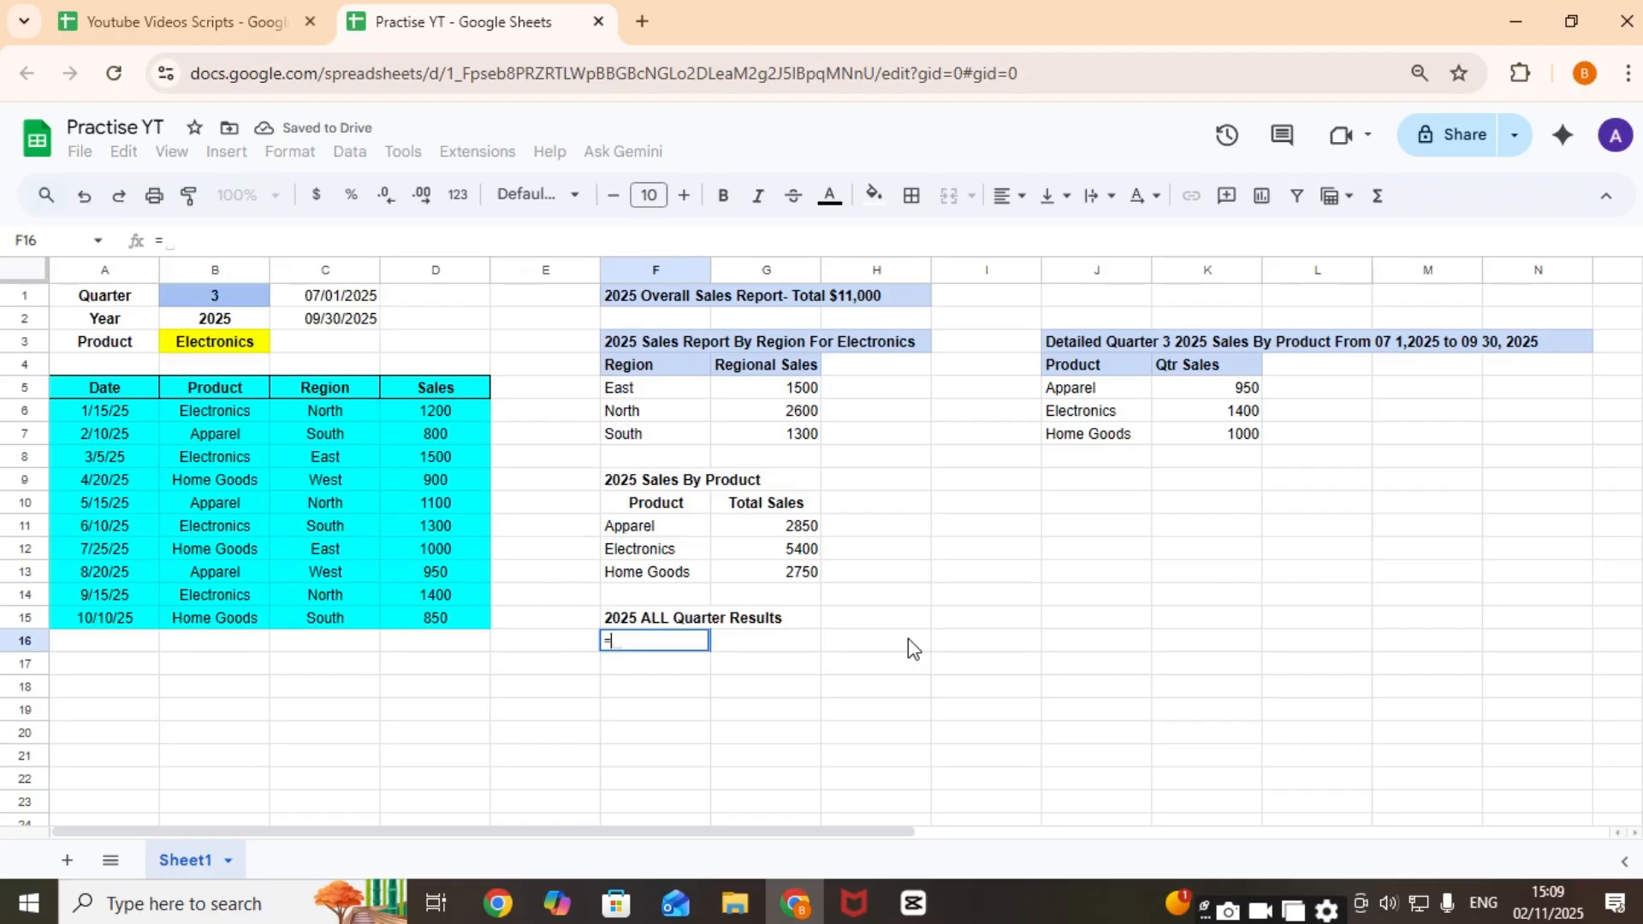
{"action": "key", "text": "Escape"}
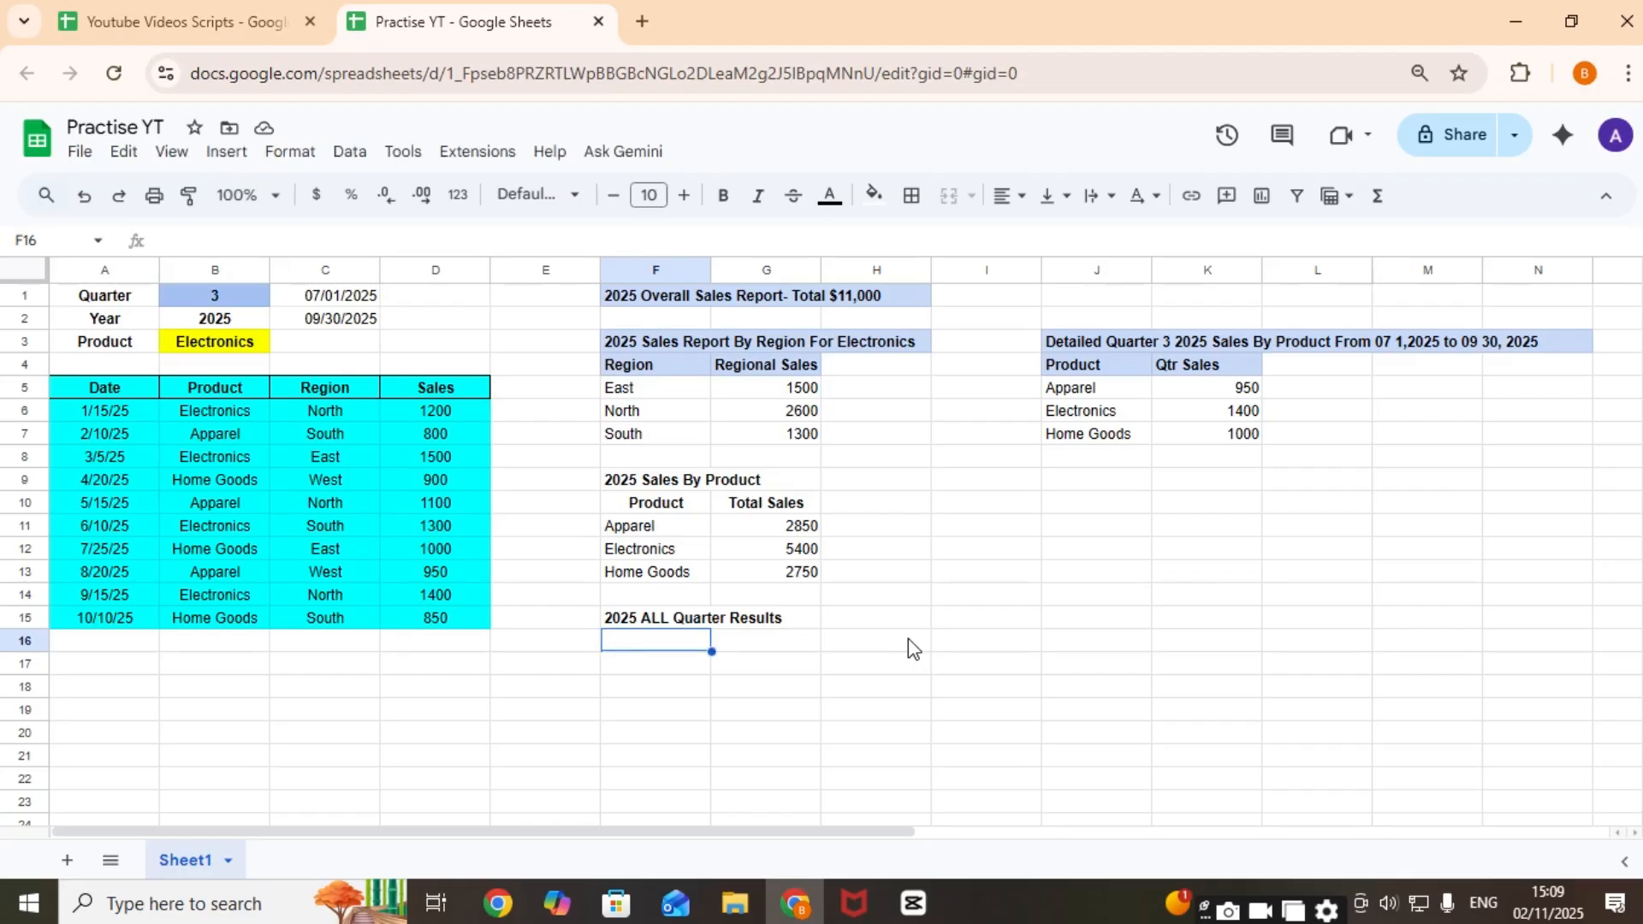
Step: Enter the quarter label formula ="Q" & CEILING(MONTH(A6/3) & "-" & YEAR (A6)) in cell E6 beside the first sales row
{"action": "key", "text": "Left"}
{"action": "key", "text": "Left"}
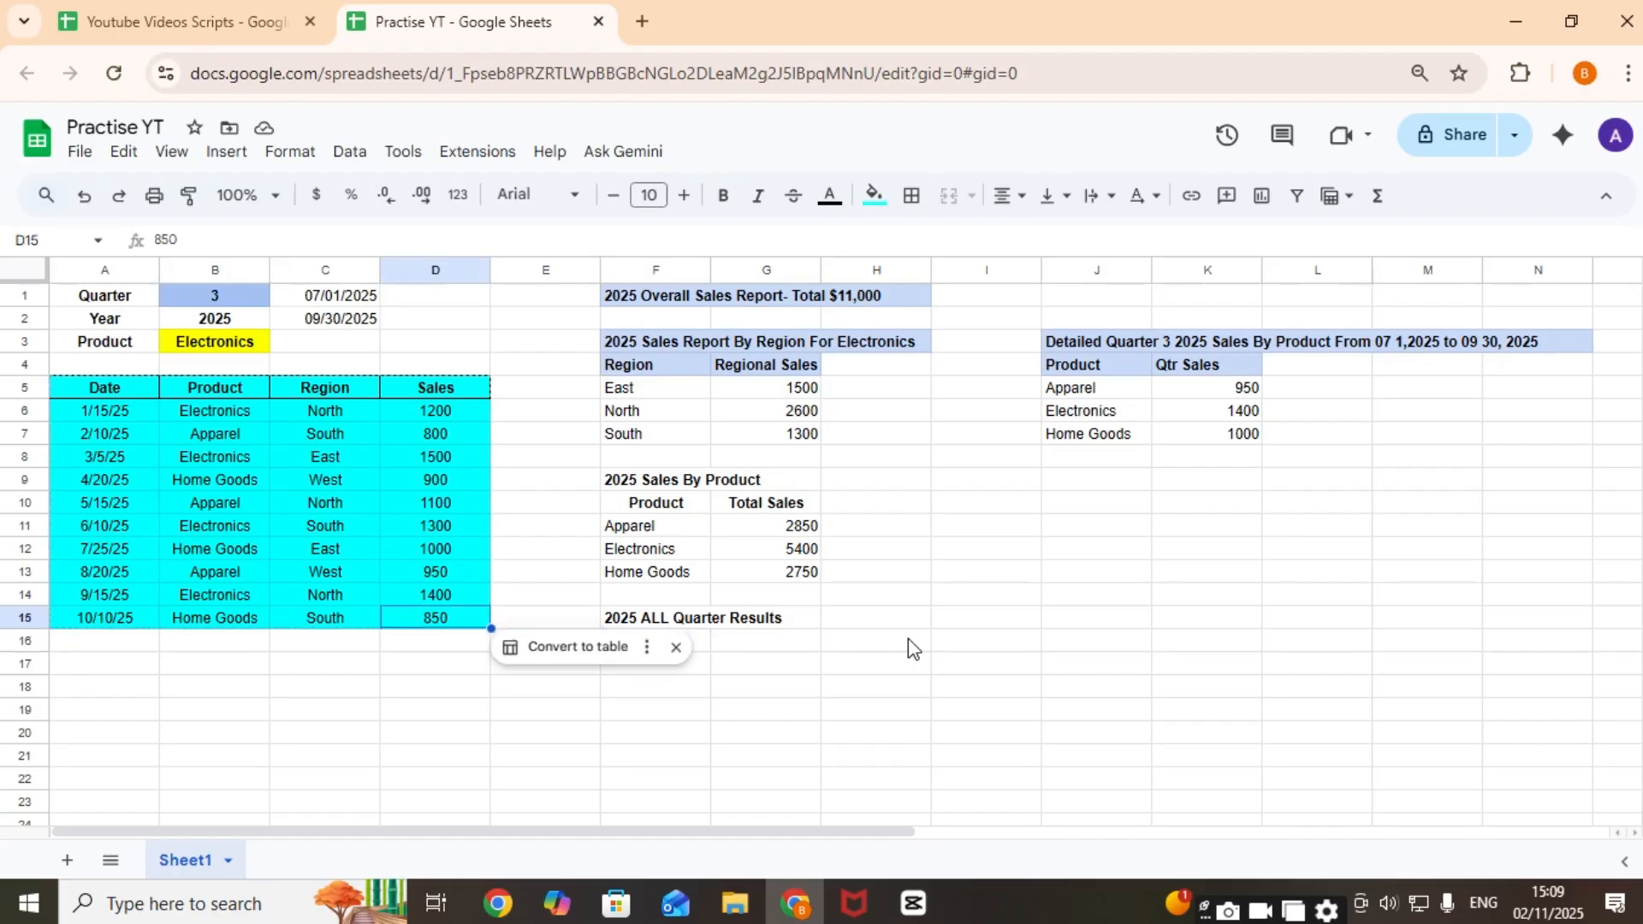
{"action": "key", "text": "Up"}
{"action": "key", "text": "Up"}
{"action": "key", "text": "Left"}
{"action": "key", "text": "Up"}
{"action": "key", "text": "Up"}
{"action": "key", "text": "Up"}
{"action": "key", "text": "Up"}
{"action": "key", "text": "Left"}
{"action": "key", "text": "Left"}
{"action": "key", "text": "Up"}
{"action": "key", "text": "Up"}
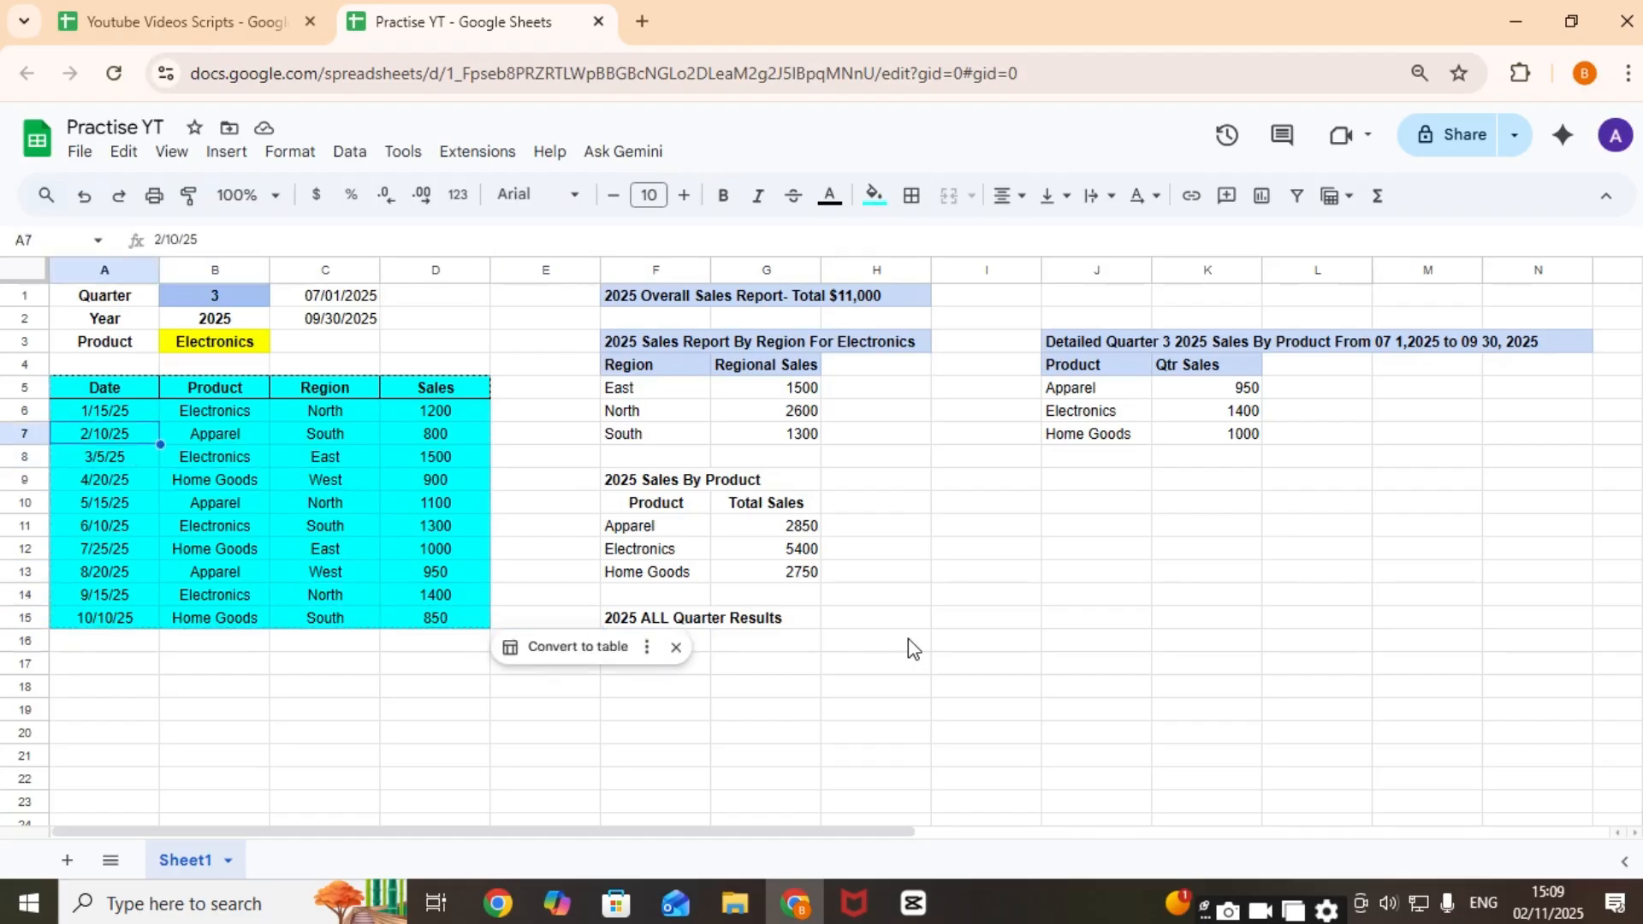
{"action": "key", "text": "Up"}
{"action": "key", "text": "Up"}
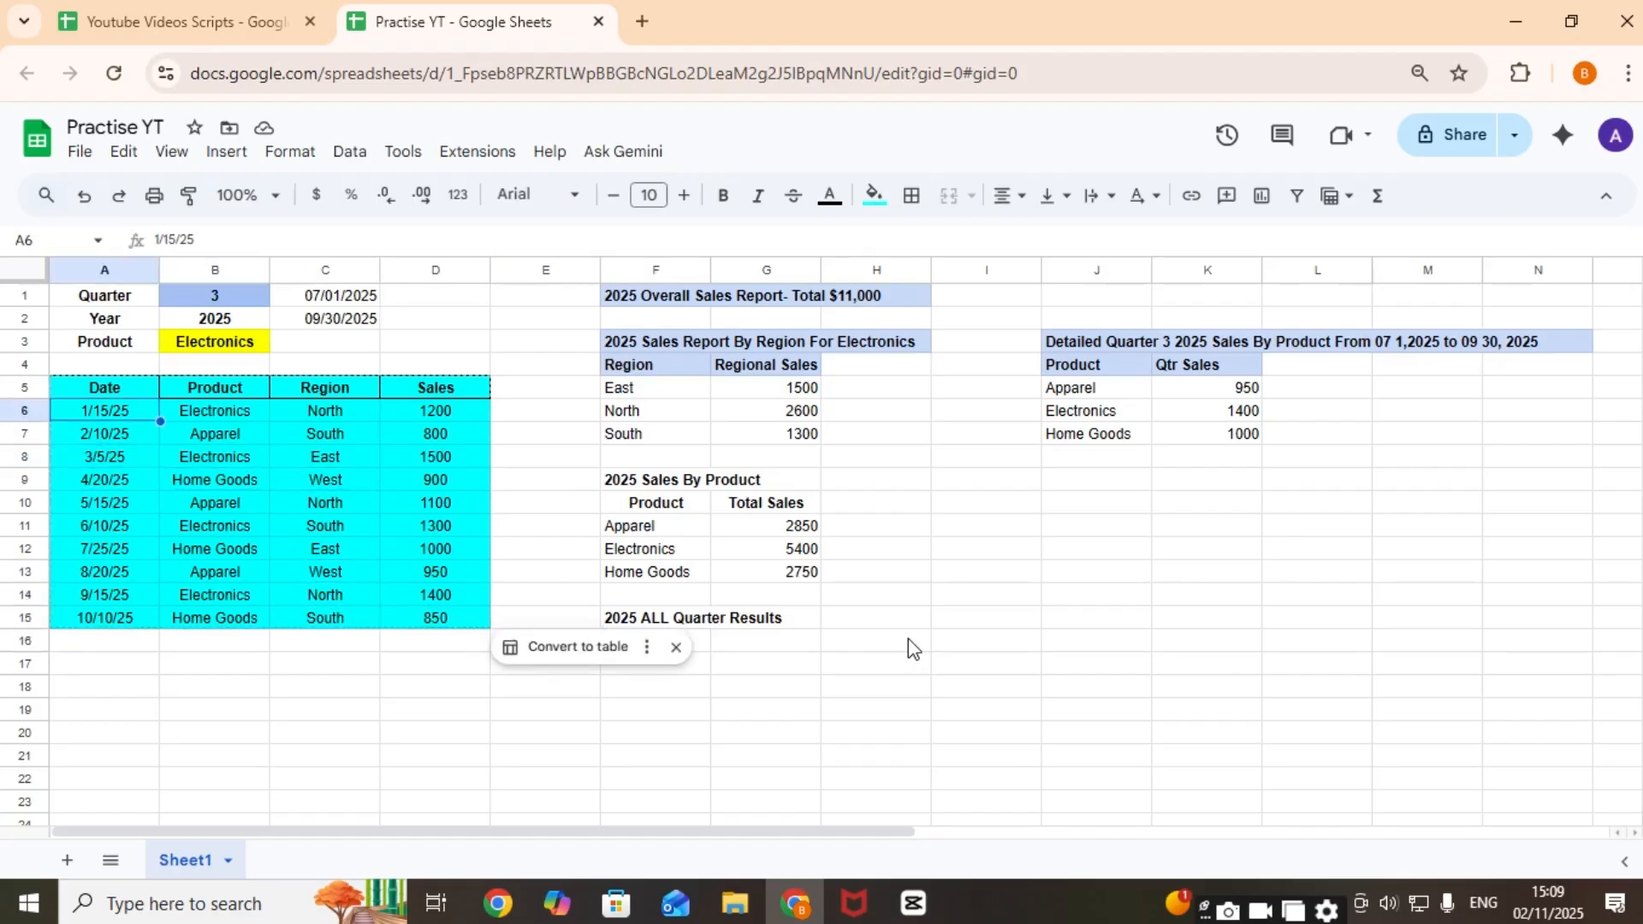
{"action": "key", "text": "Right"}
{"action": "key", "text": "Right"}
{"action": "key", "text": "Right"}
{"action": "key", "text": "Right"}
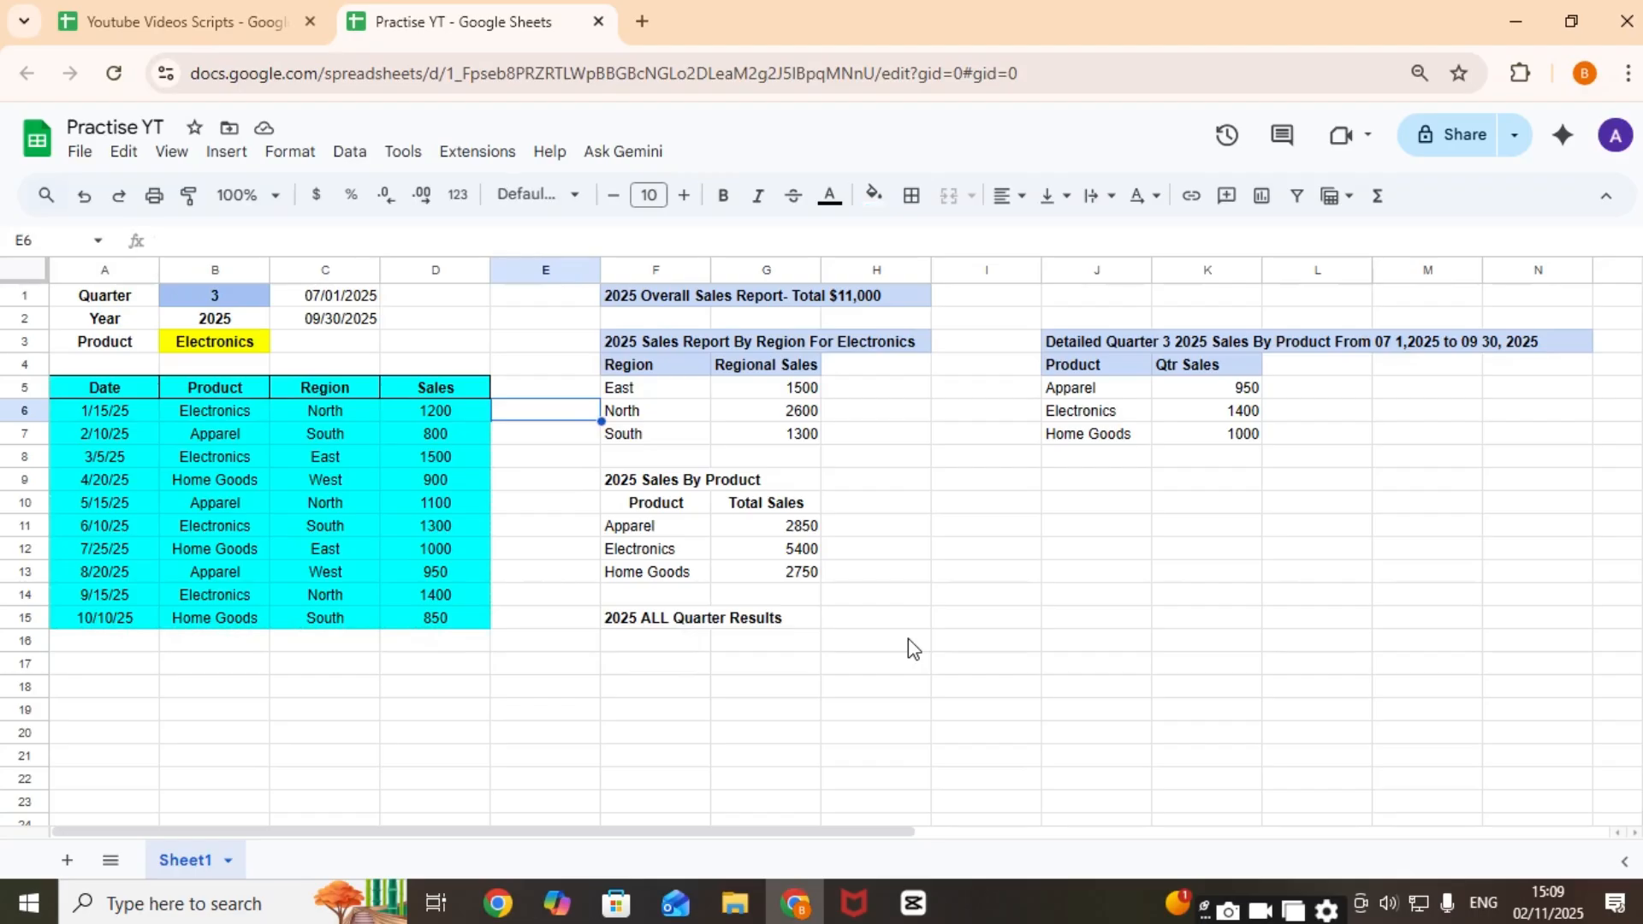
{"action": "type", "text": "=\""}
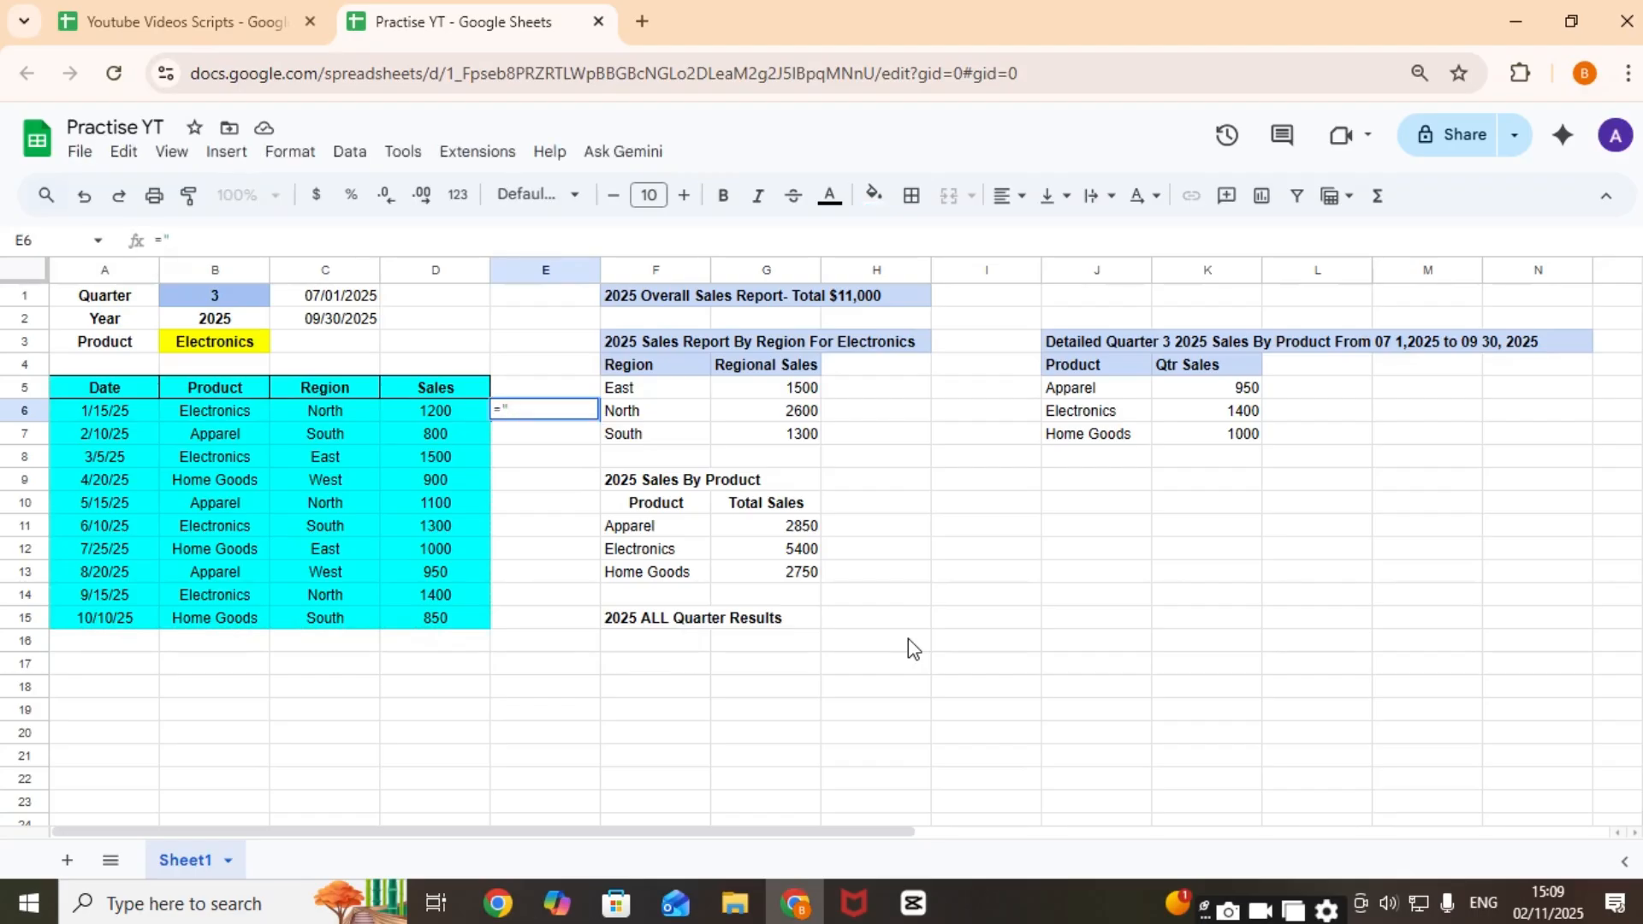
{"action": "type", "text": "Q\" & "}
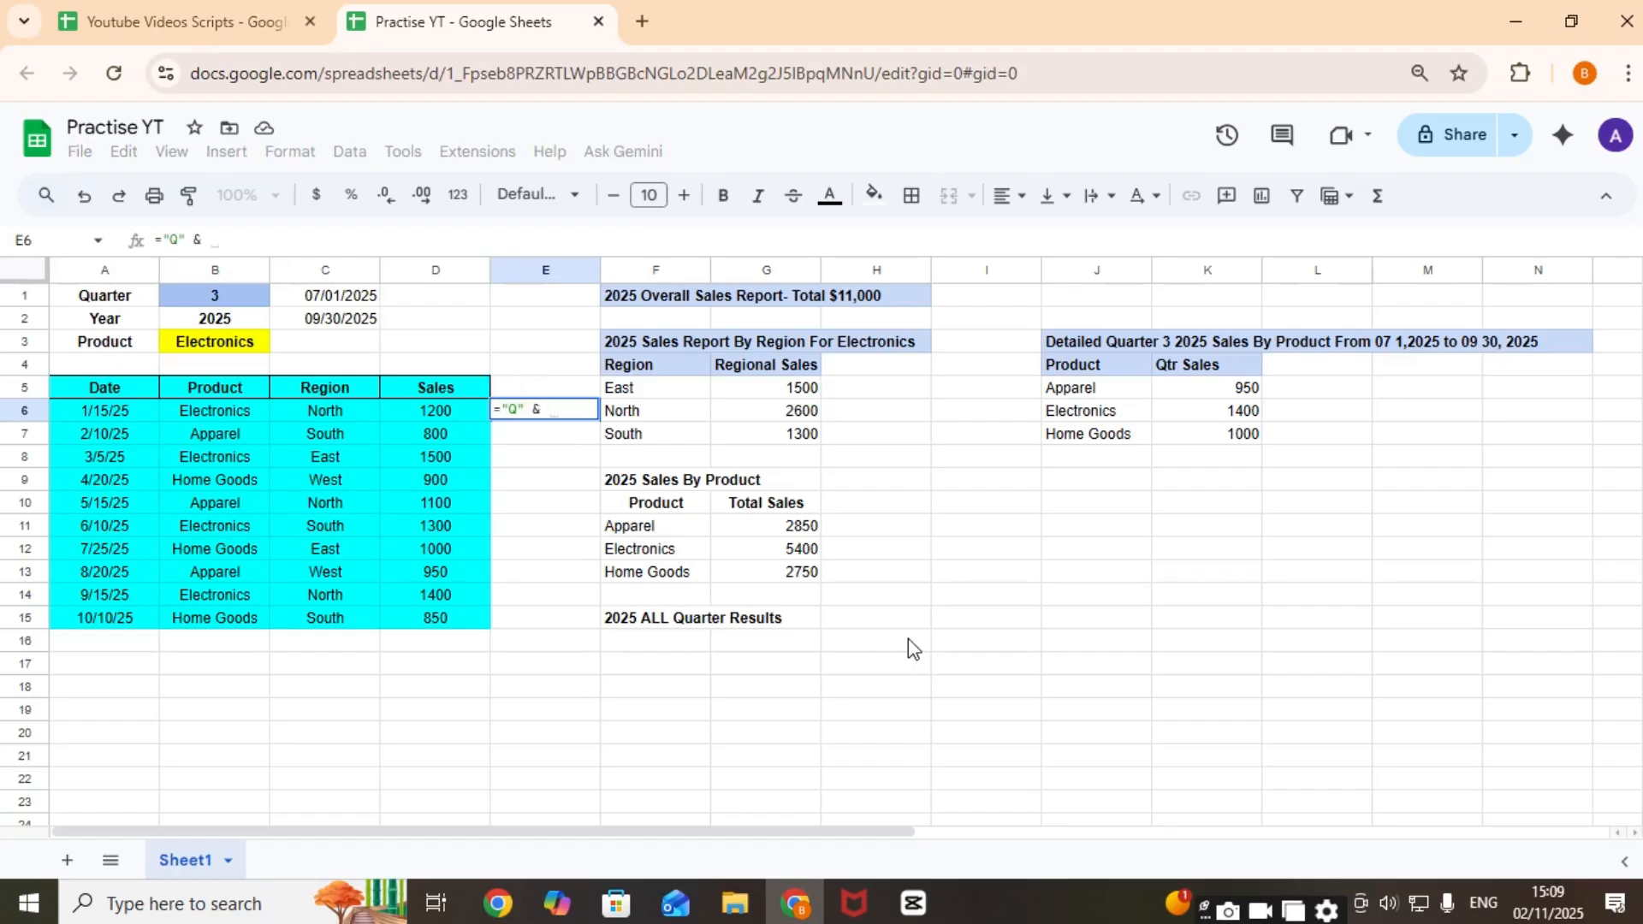
{"action": "type", "text": "CEILING"}
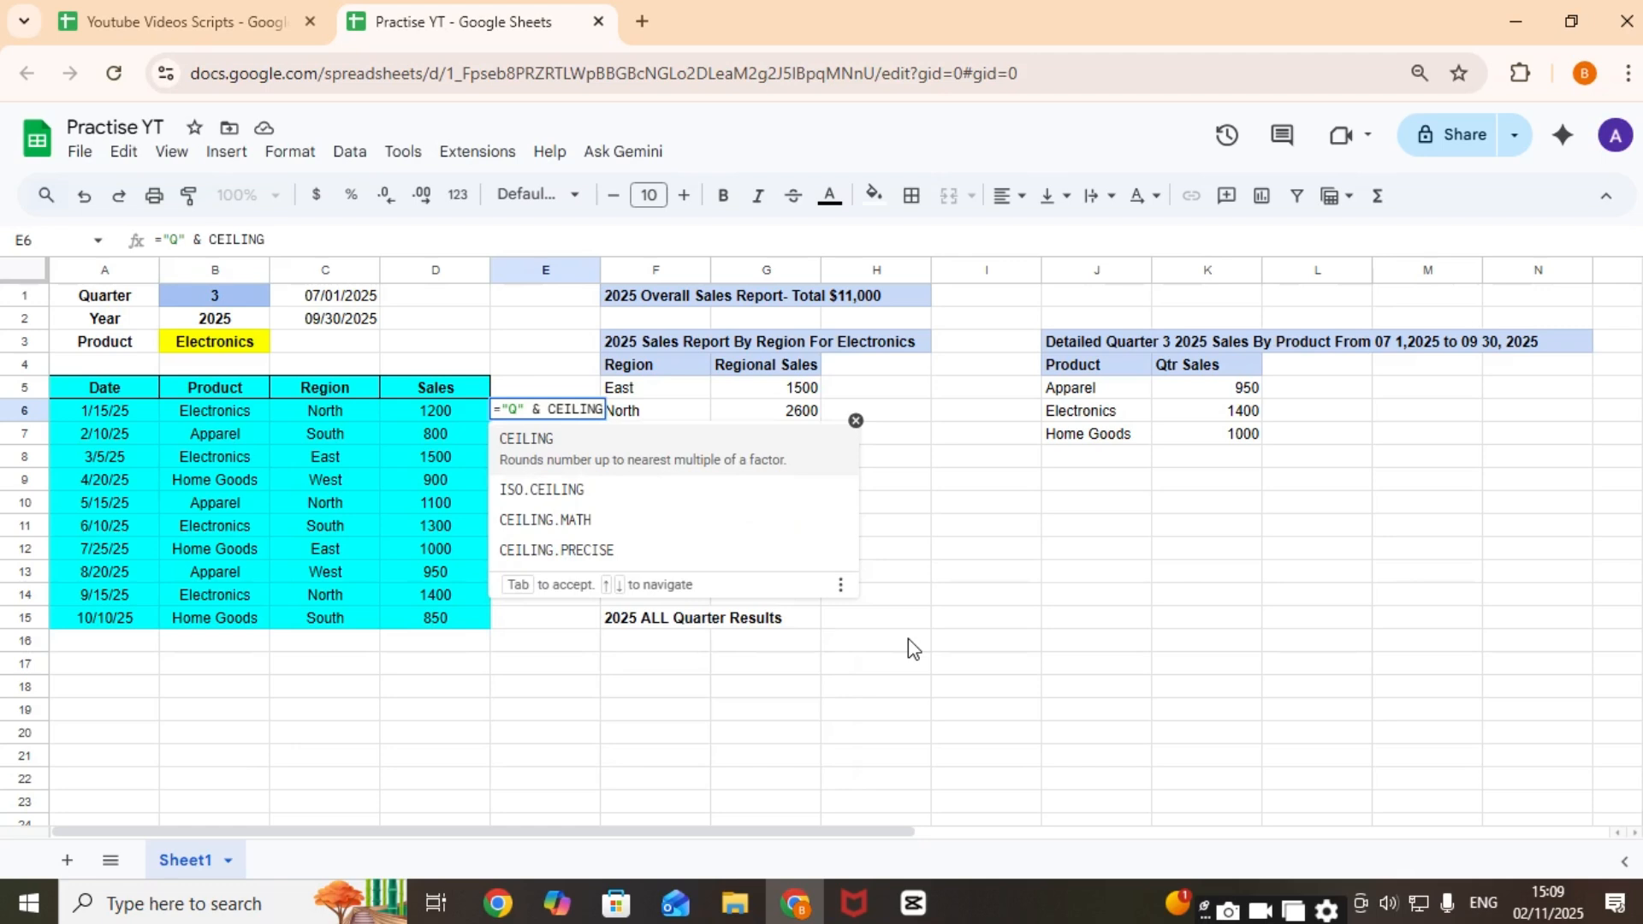
{"action": "type", "text": "(MONTH"}
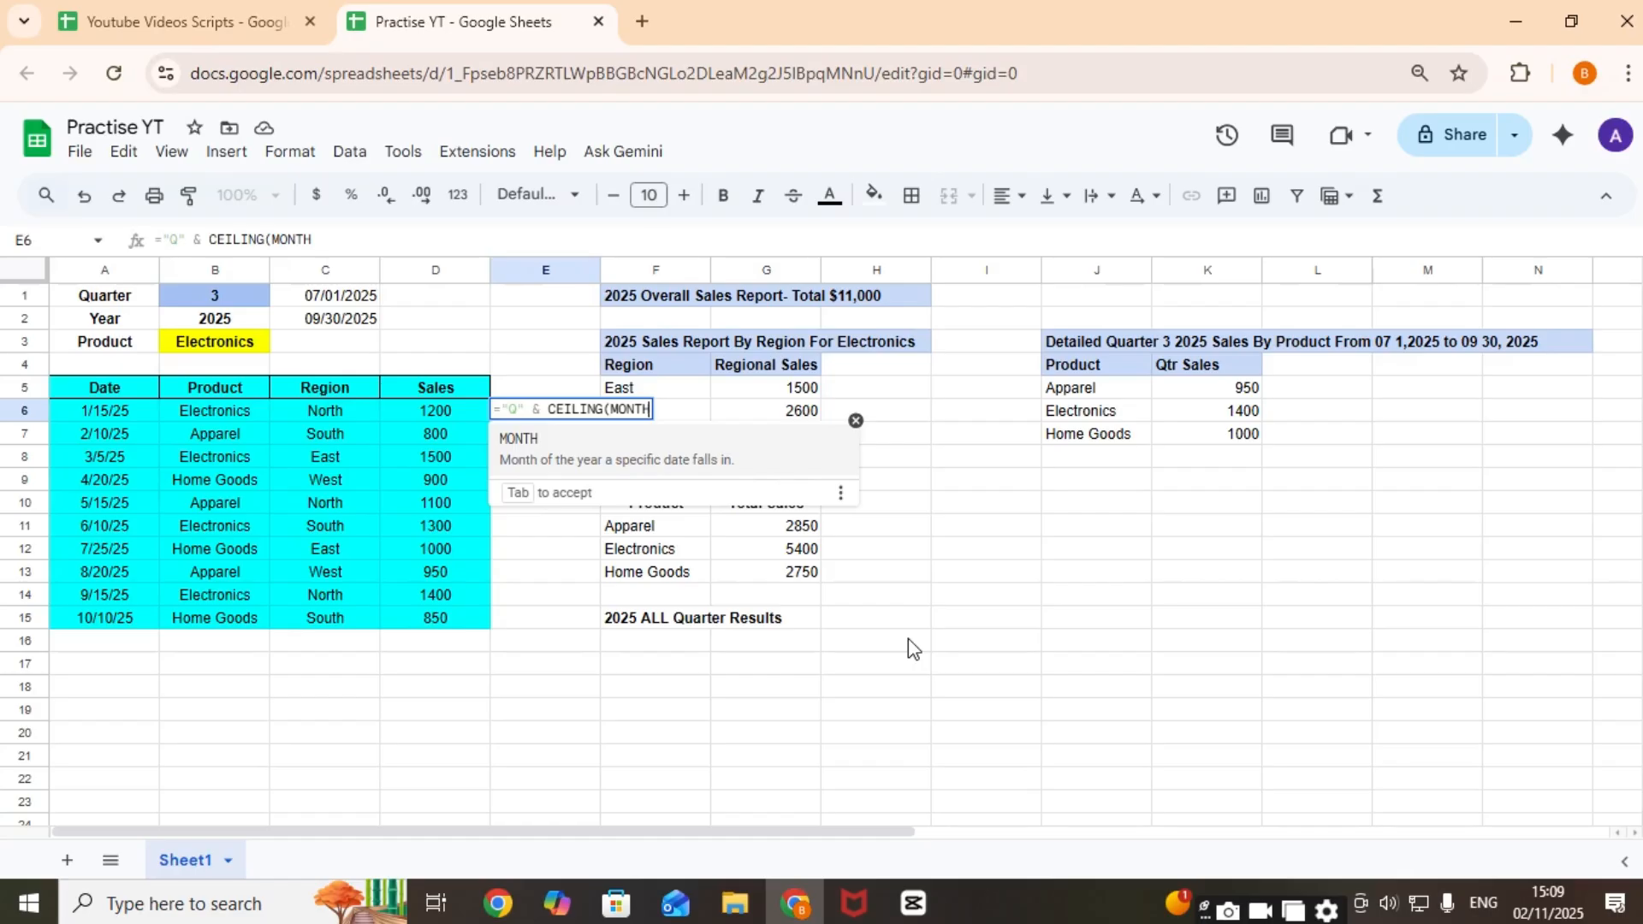
{"action": "type", "text": "("}
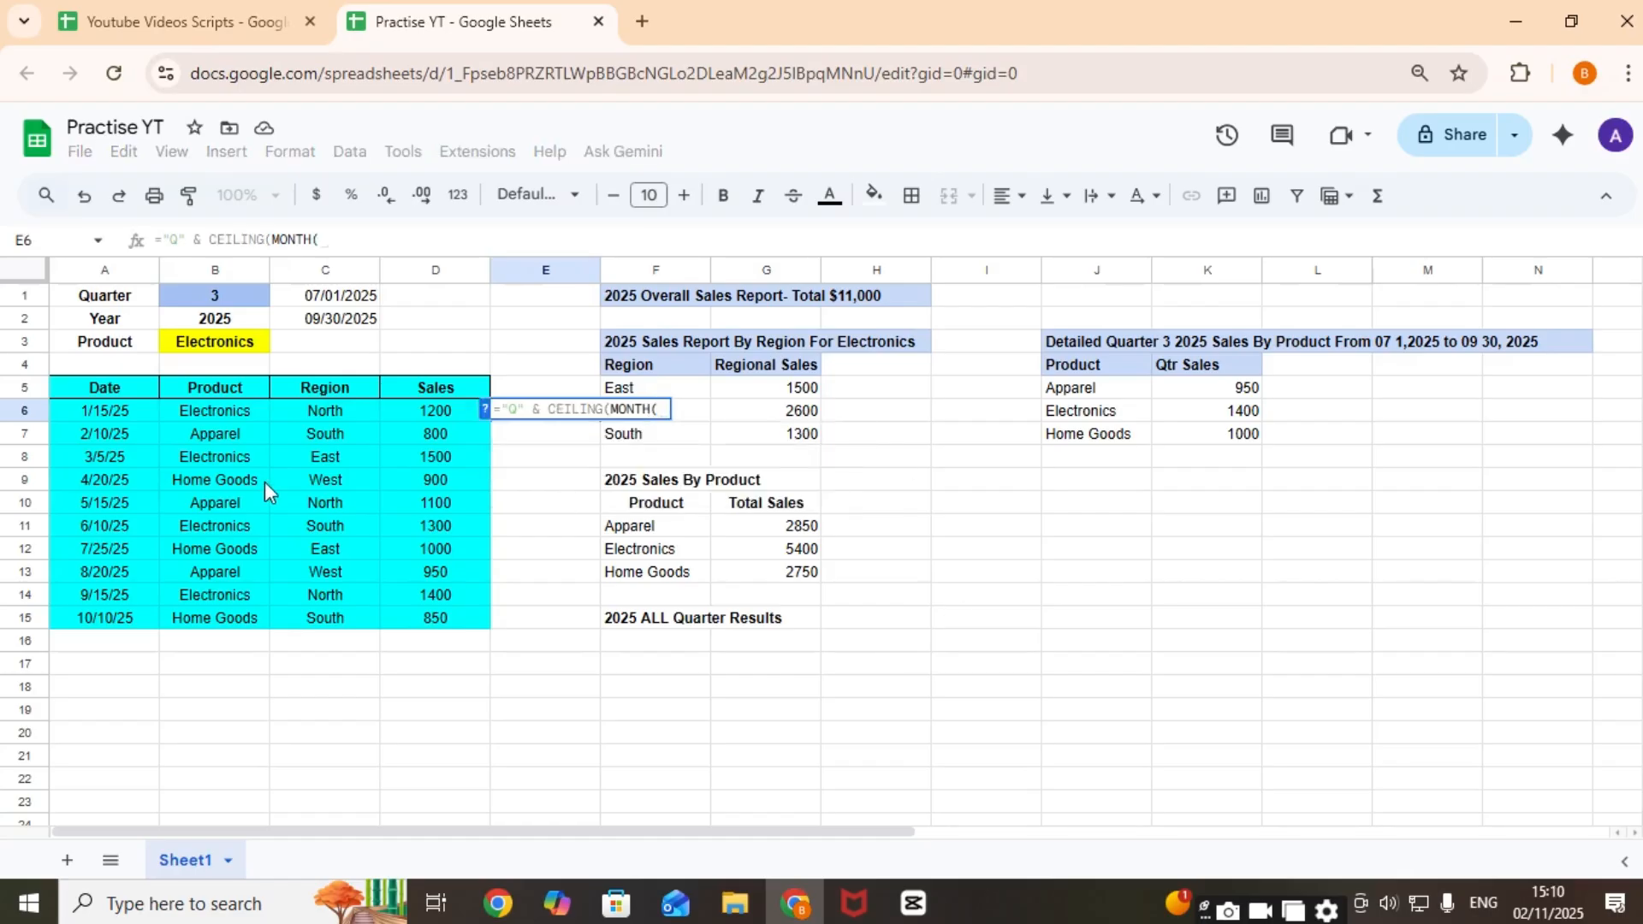
{"action": "left_click", "coordinate": [105, 411]}
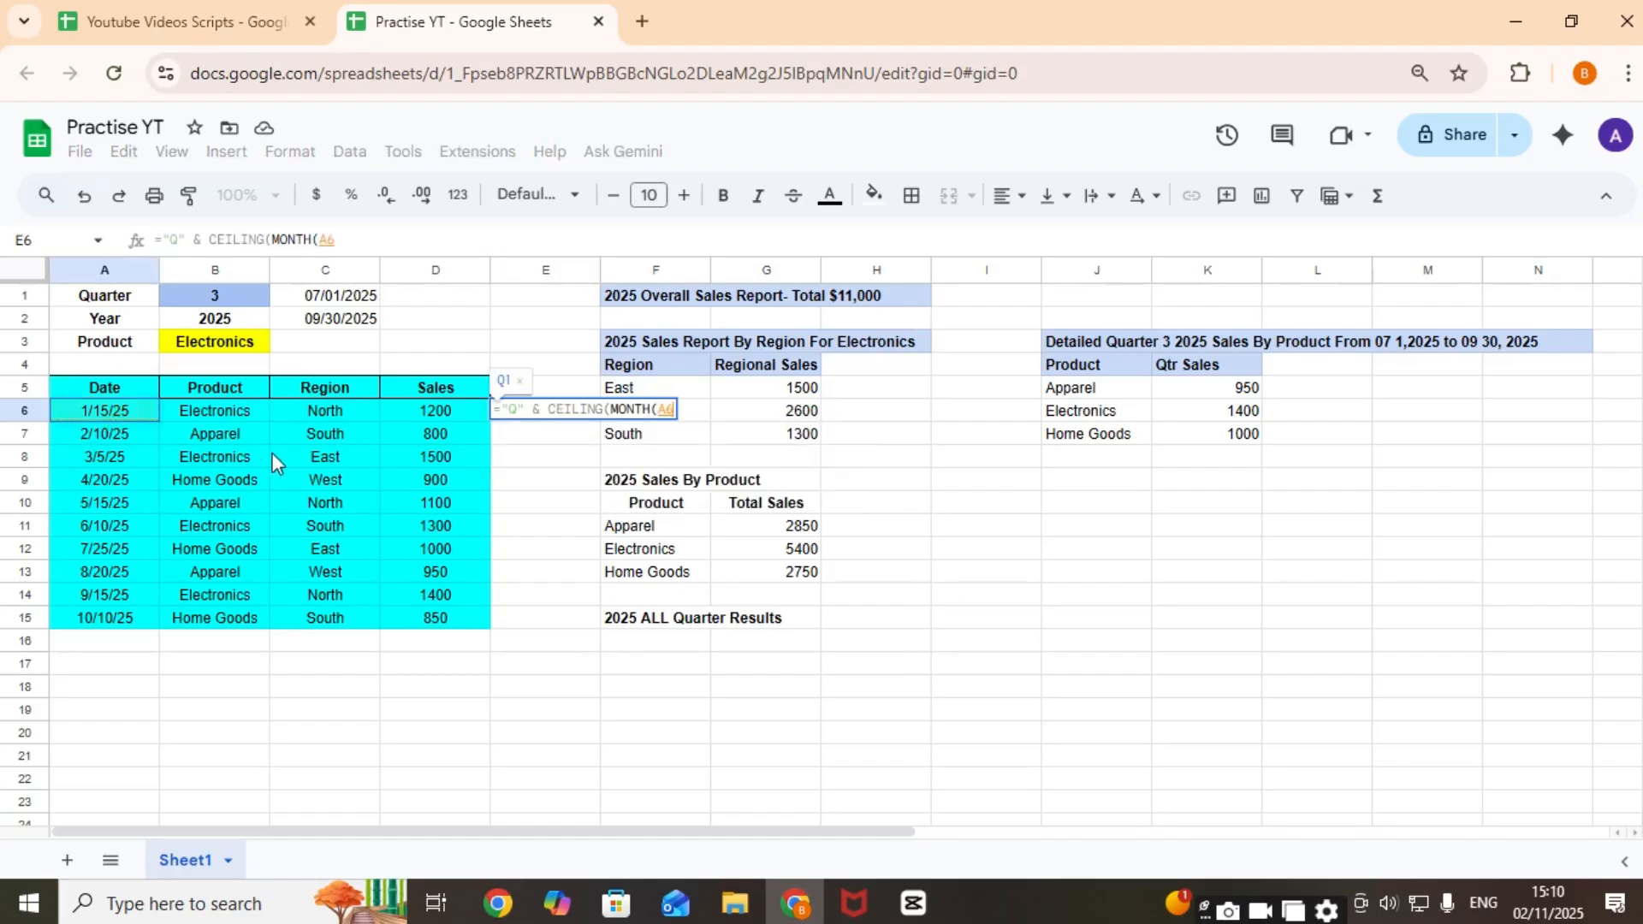
{"action": "type", "text": "/3"}
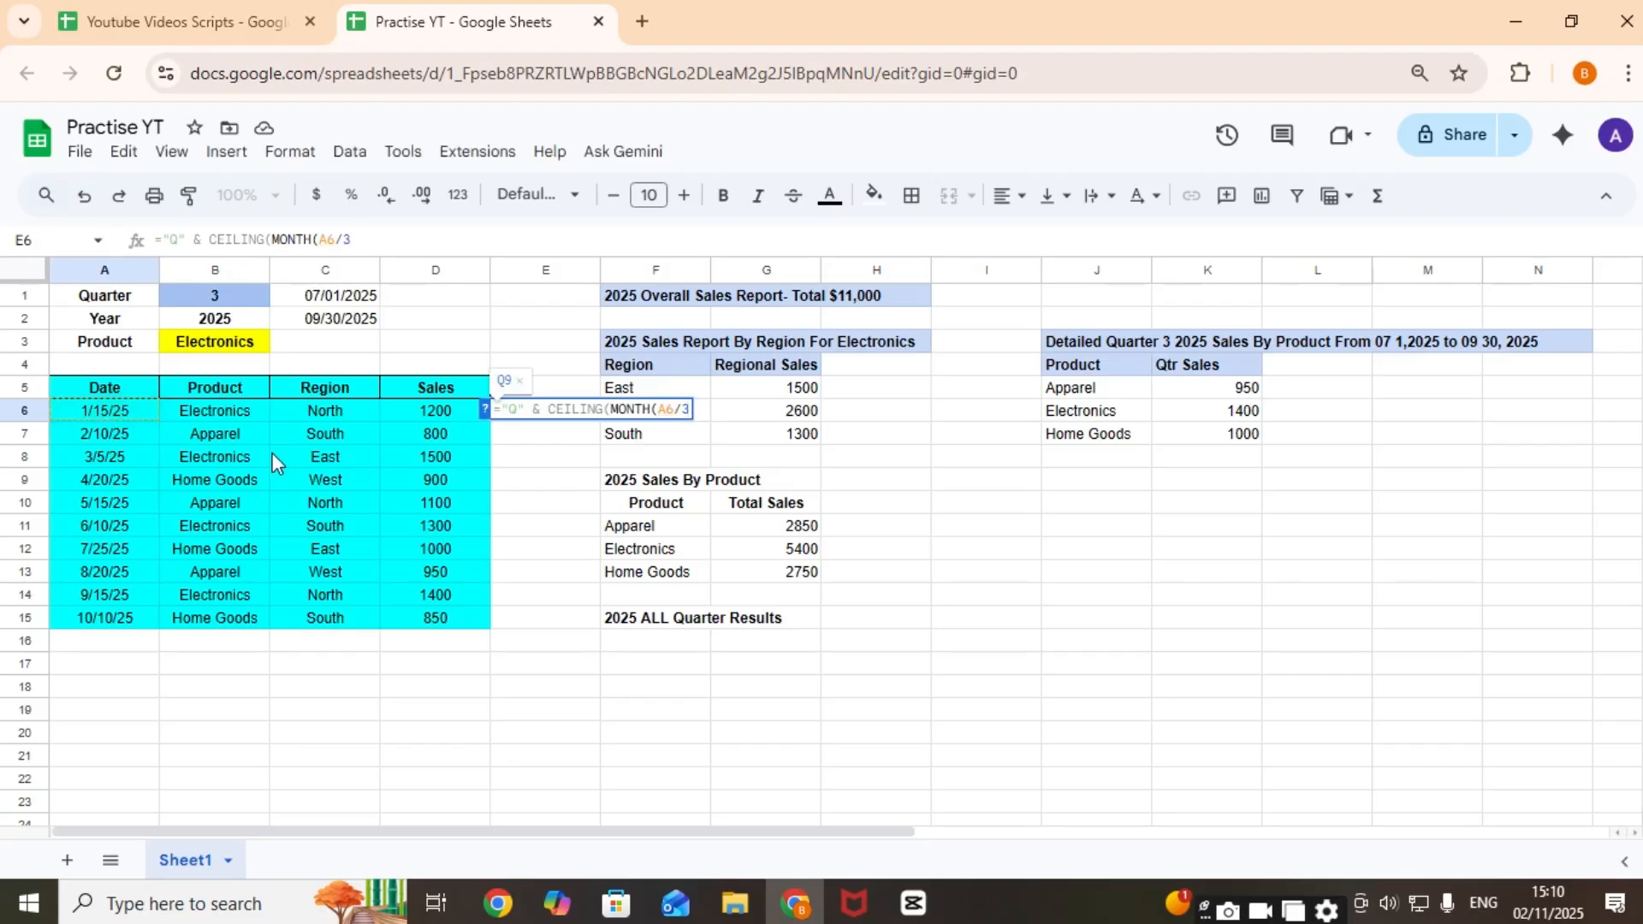
{"action": "type", "text": ") &"}
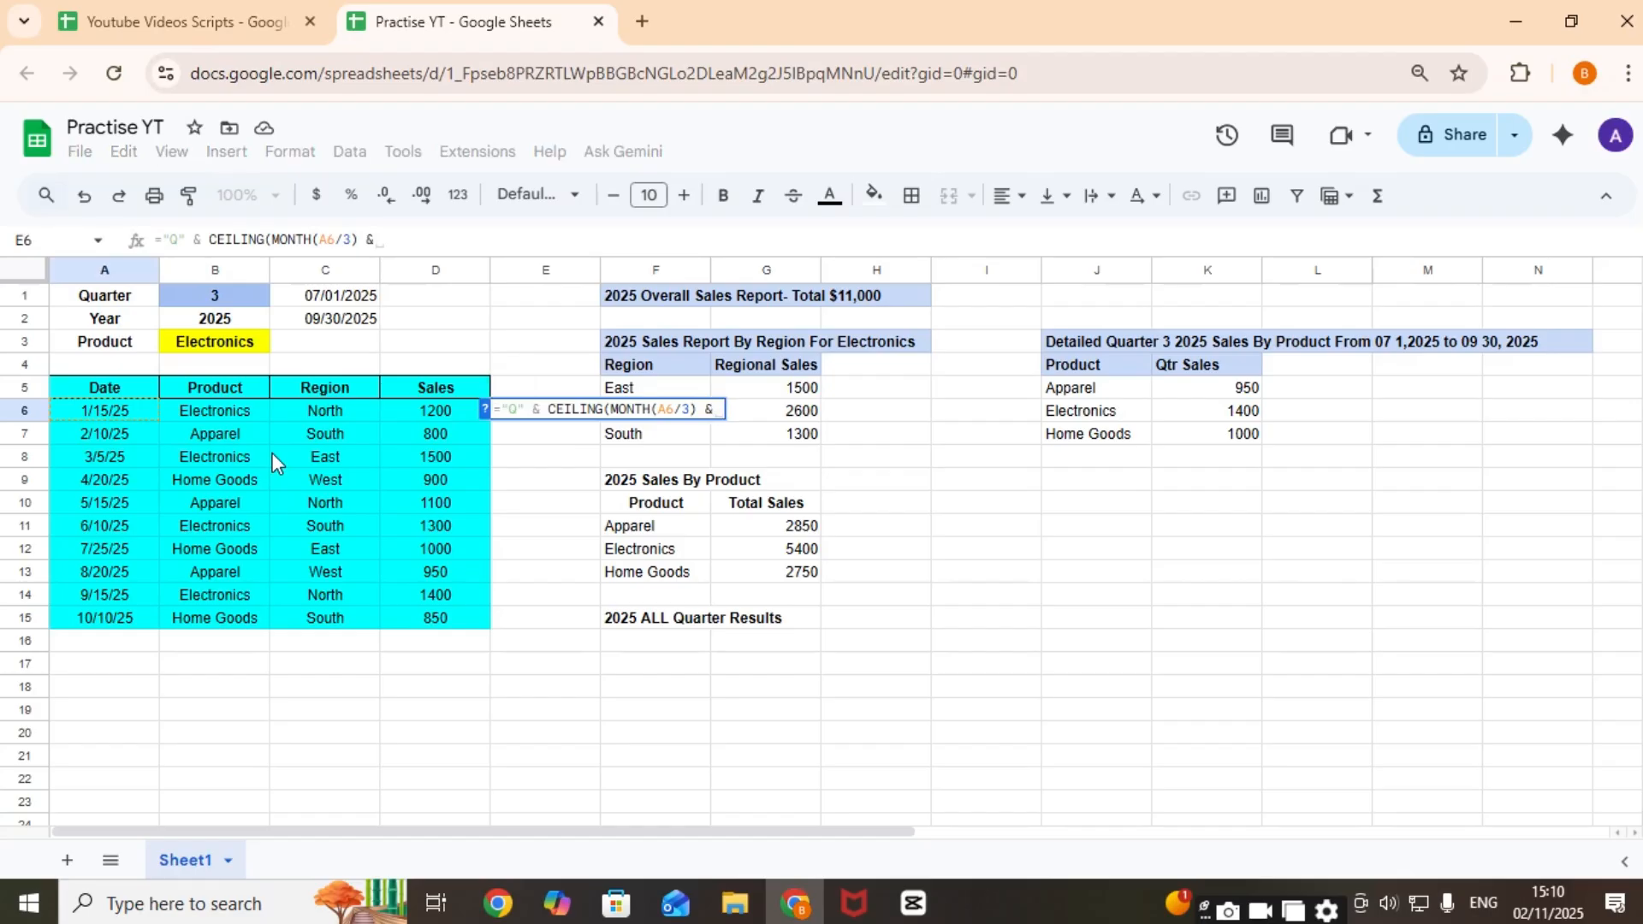
{"action": "type", "text": " \"-\""}
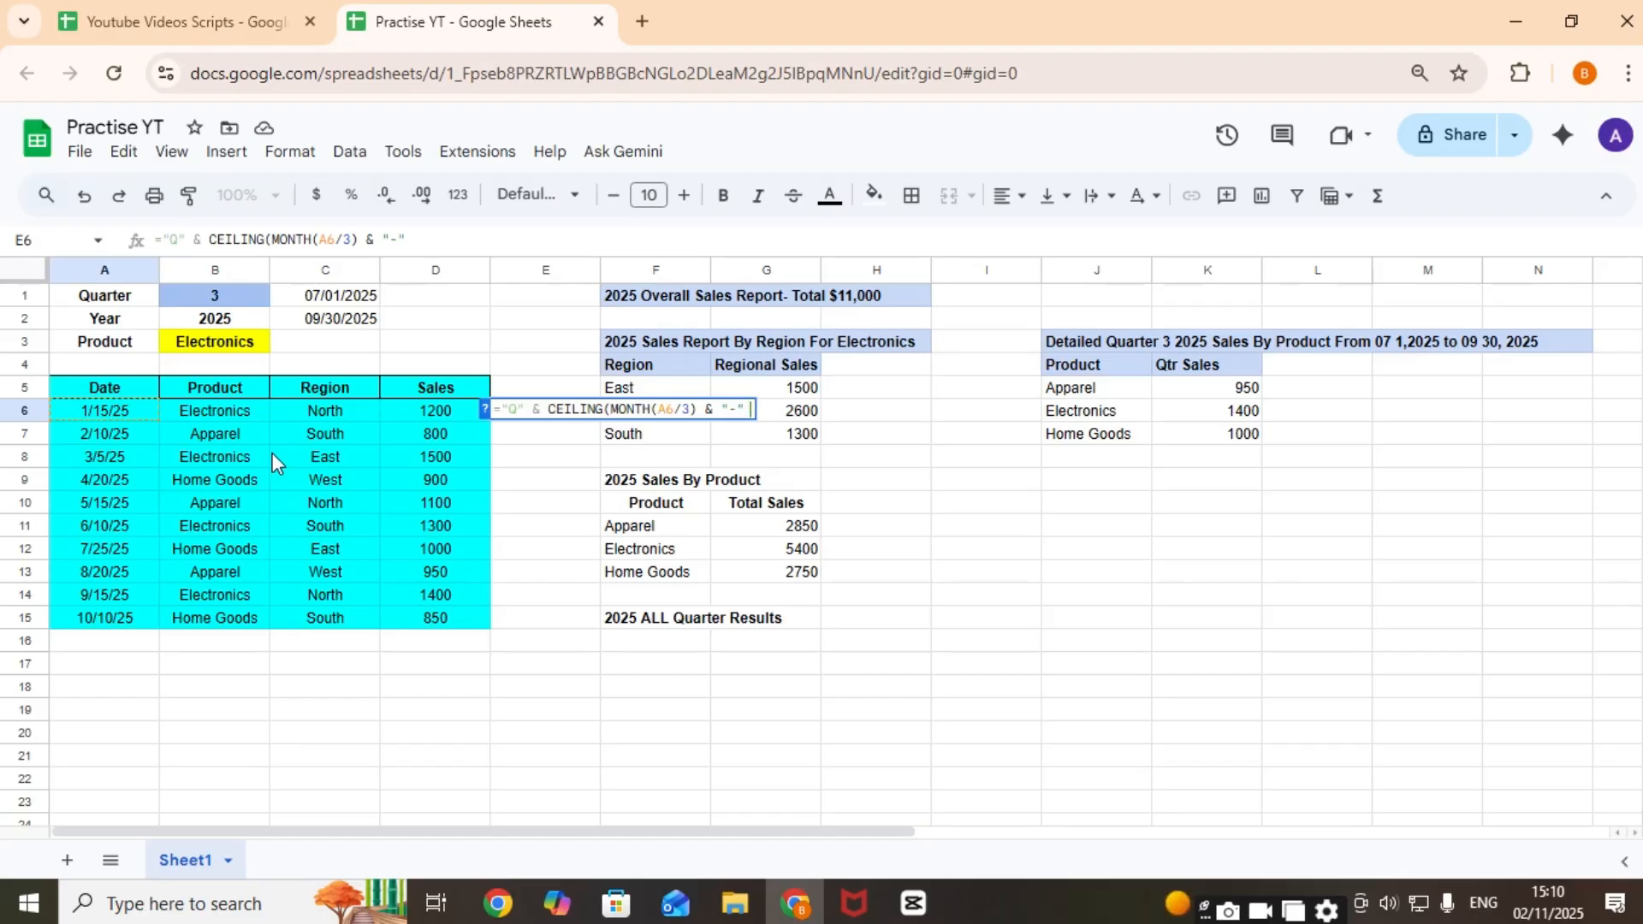
{"action": "type", "text": " &"}
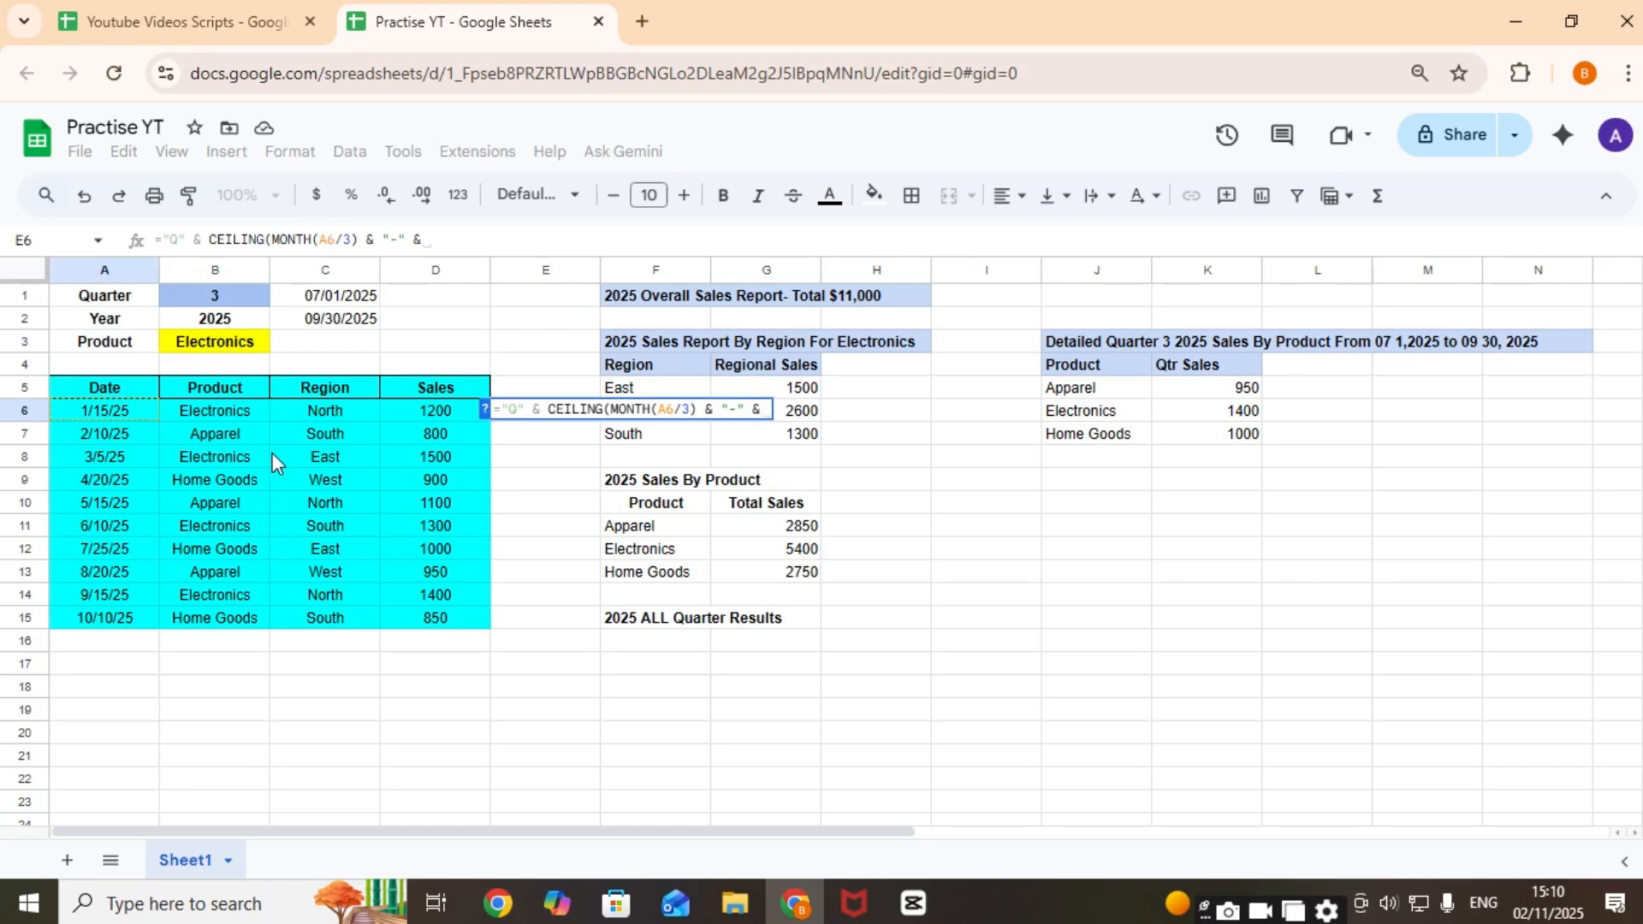
{"action": "type", "text": " YEAR"}
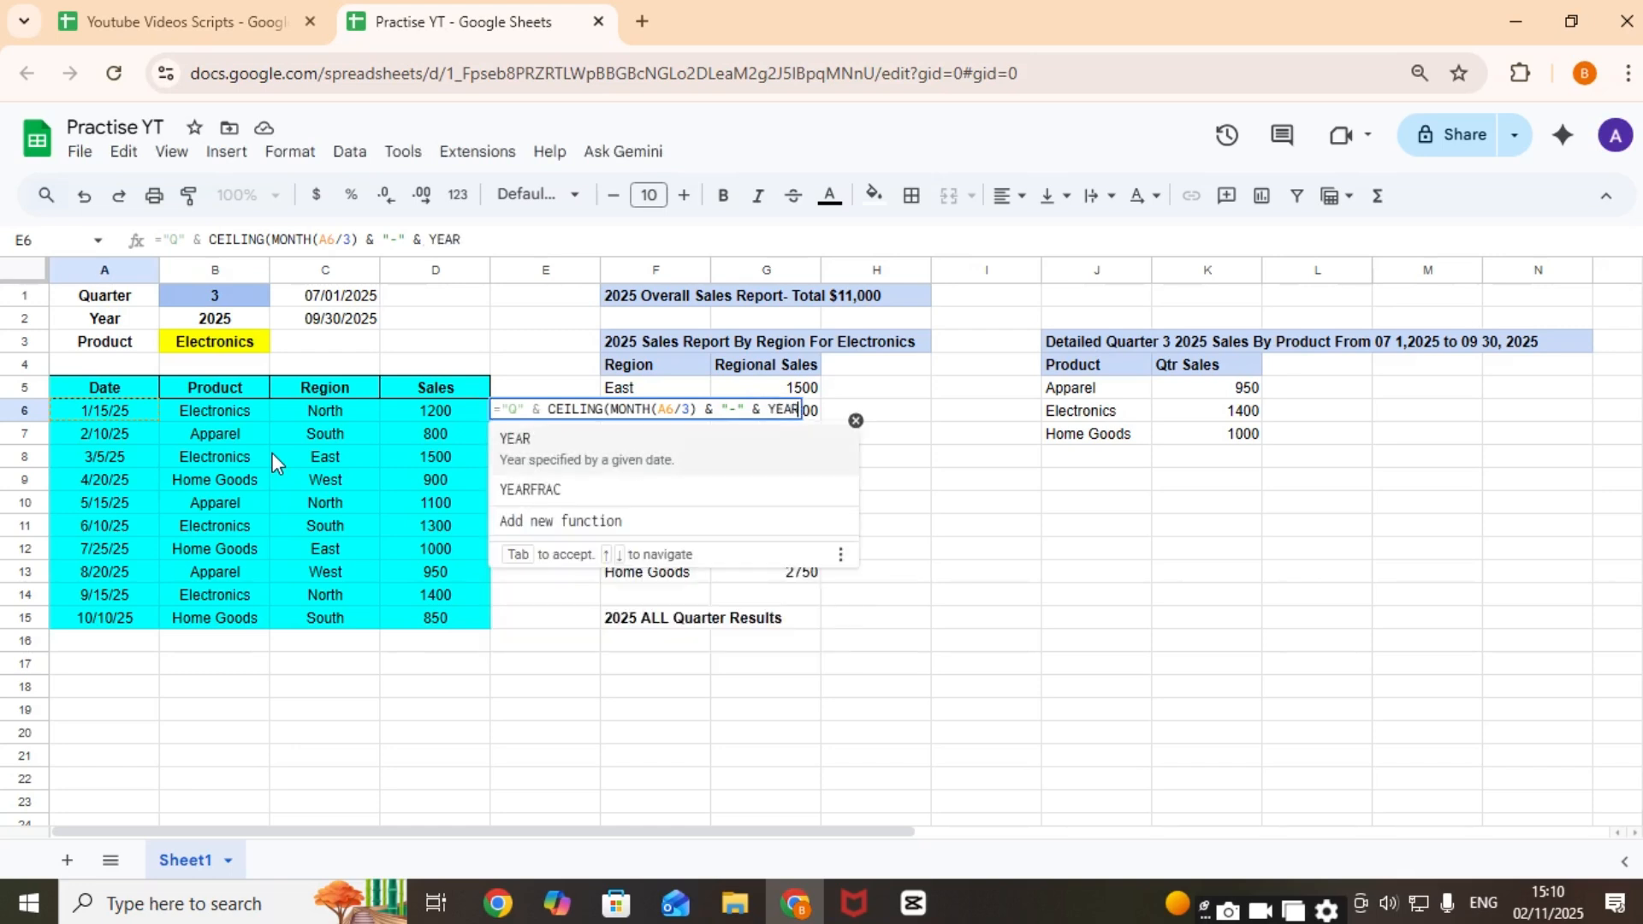
{"action": "type", "text": " (A"}
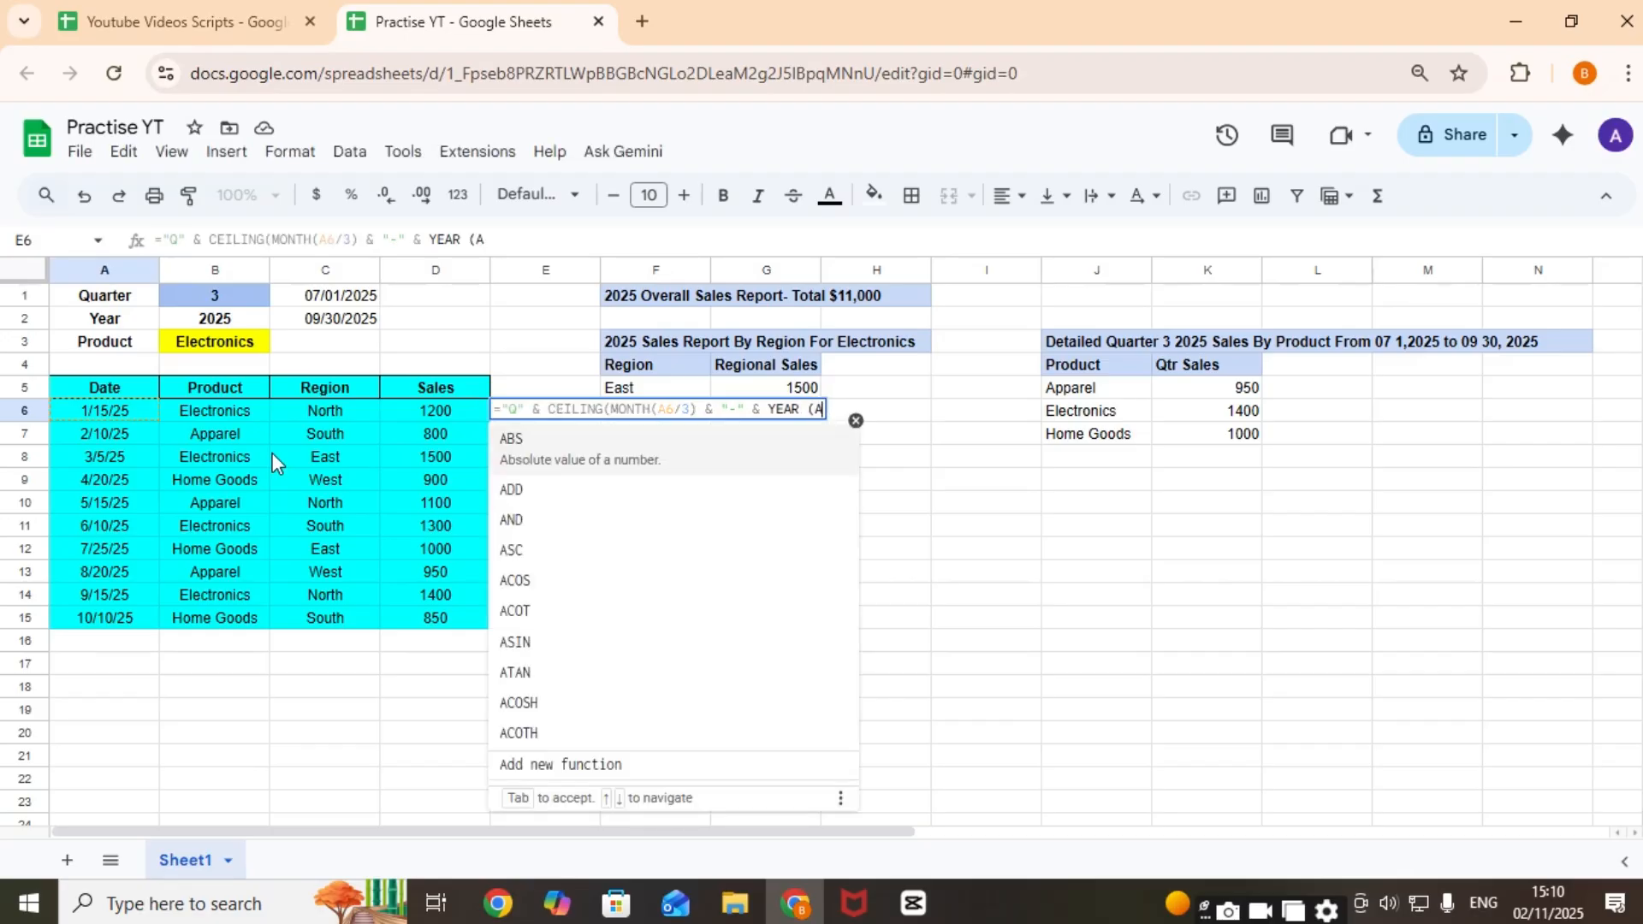
{"action": "type", "text": "6)"}
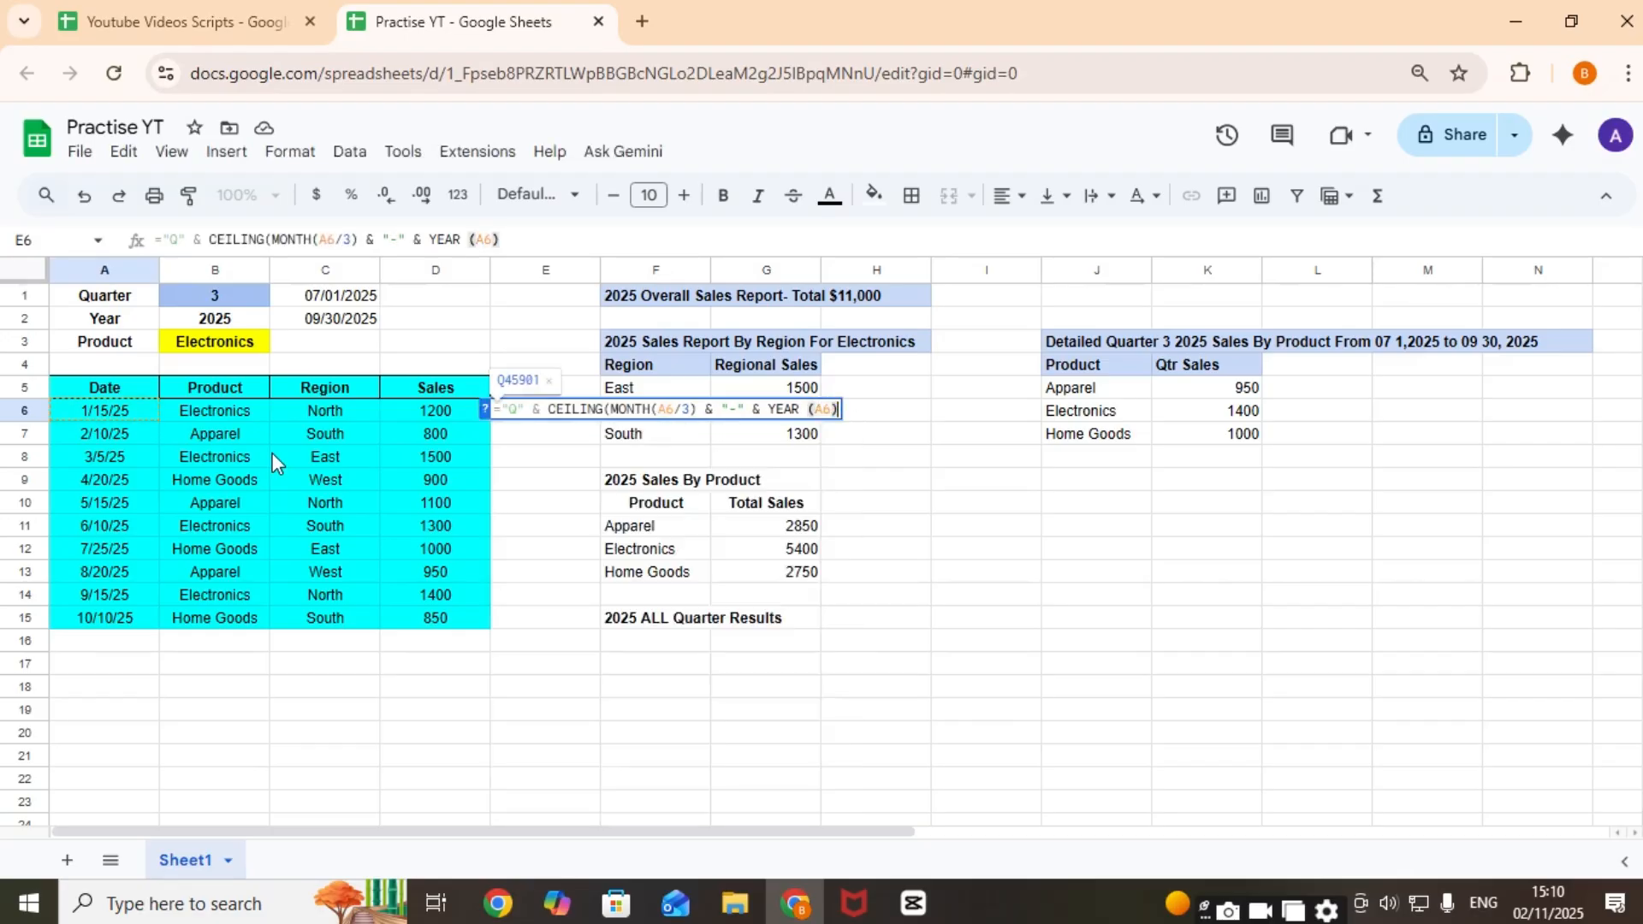
{"action": "key", "text": "Return"}
{"action": "key", "text": "Up"}
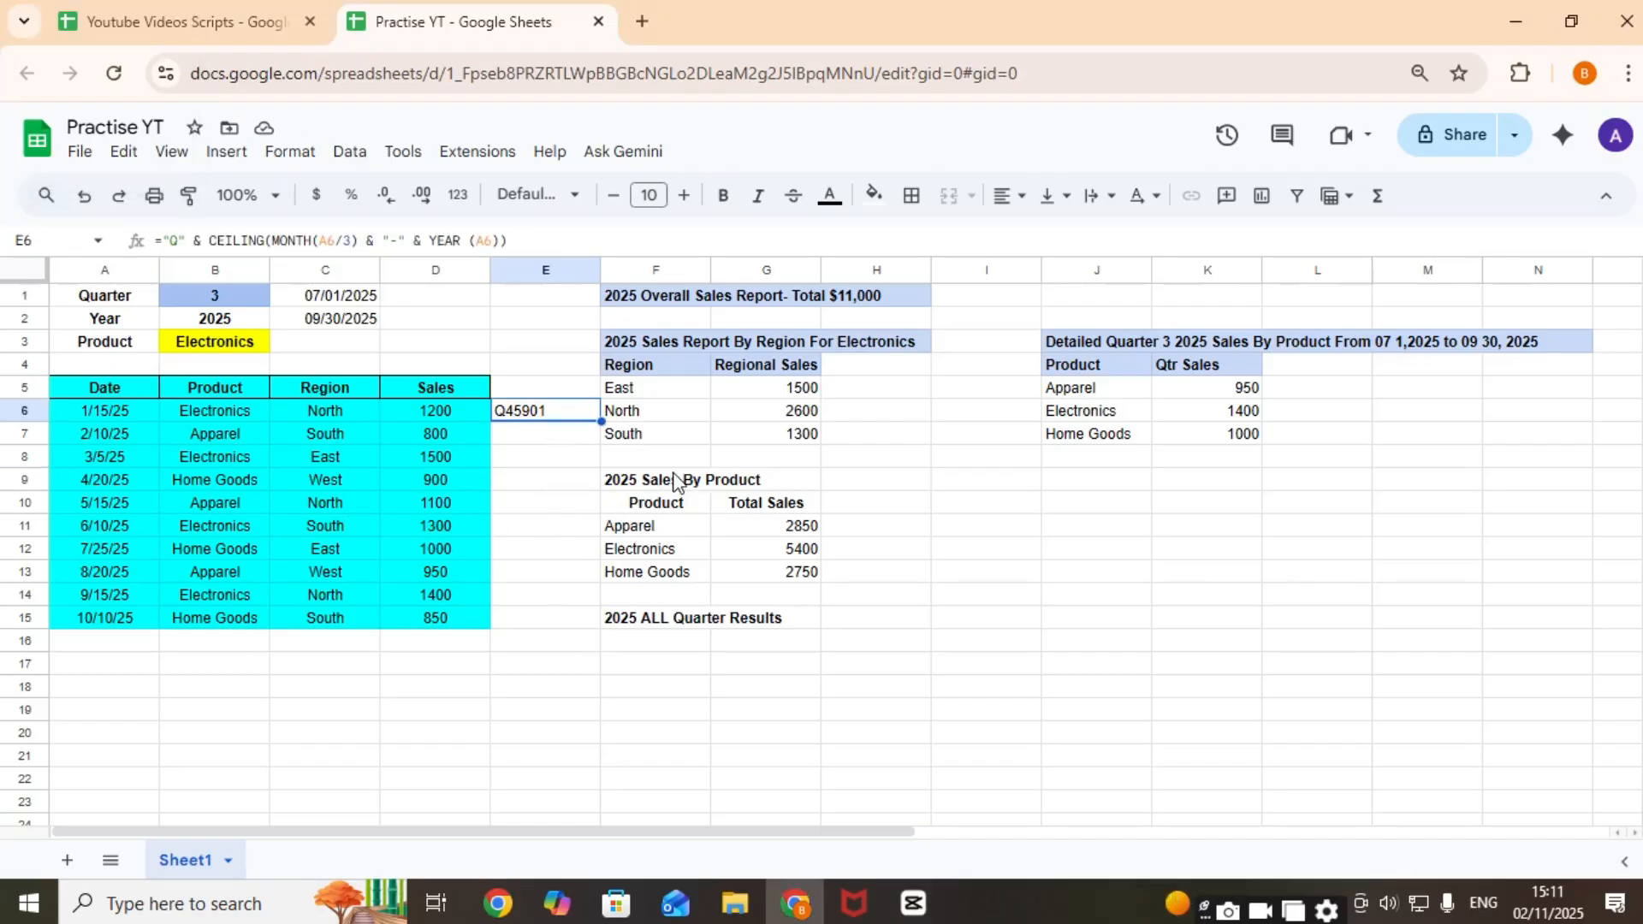
Step: Correct the E6 formula by closing MONTH right after A6, removing the extra final parenthesis and submitting ="Q" & CEILING(MONTH(A6)/3) & "-" & YEAR (A6)
{"action": "key", "text": "F2"}
{"action": "key", "text": "Left"}
{"action": "key", "text": "Left"}
{"action": "key", "text": "Left"}
{"action": "key", "text": "Left"}
{"action": "key", "text": "Left"}
{"action": "key", "text": "Left"}
{"action": "key", "text": "Left"}
{"action": "key", "text": "Left"}
{"action": "key", "text": "Left"}
{"action": "key", "text": "Left"}
{"action": "key", "text": "Left"}
{"action": "key", "text": "Left"}
{"action": "key", "text": "Left"}
{"action": "key", "text": "Left"}
{"action": "key", "text": "Left"}
{"action": "key", "text": "Left"}
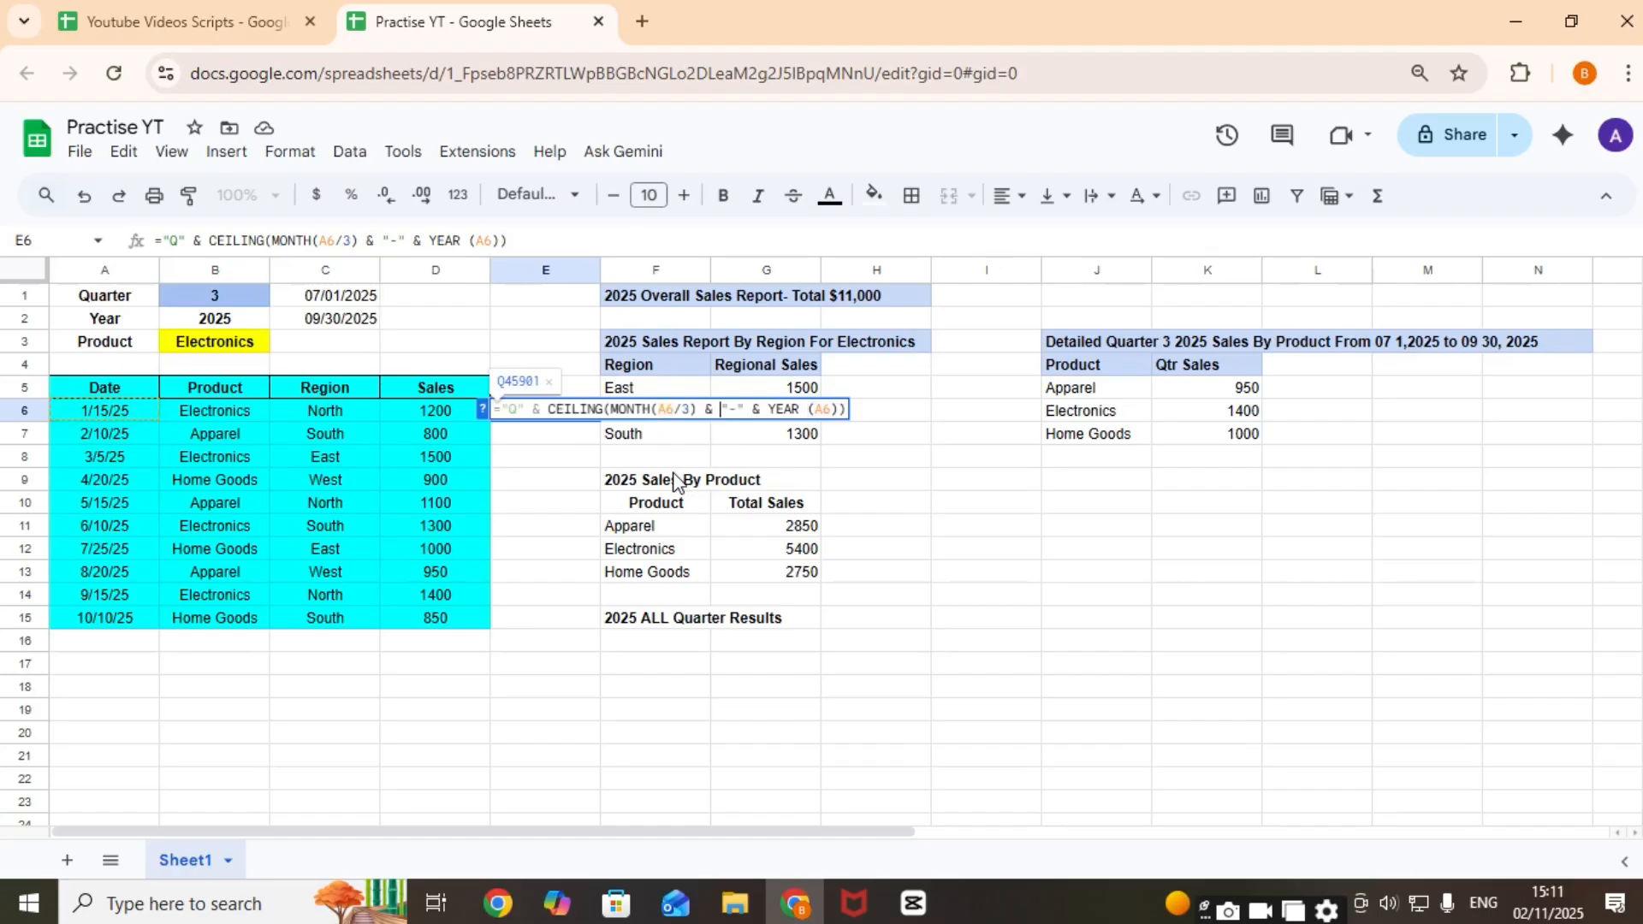
{"action": "key", "text": "Left"}
{"action": "key", "text": "Left"}
{"action": "key", "text": "Left"}
{"action": "key", "text": "Left"}
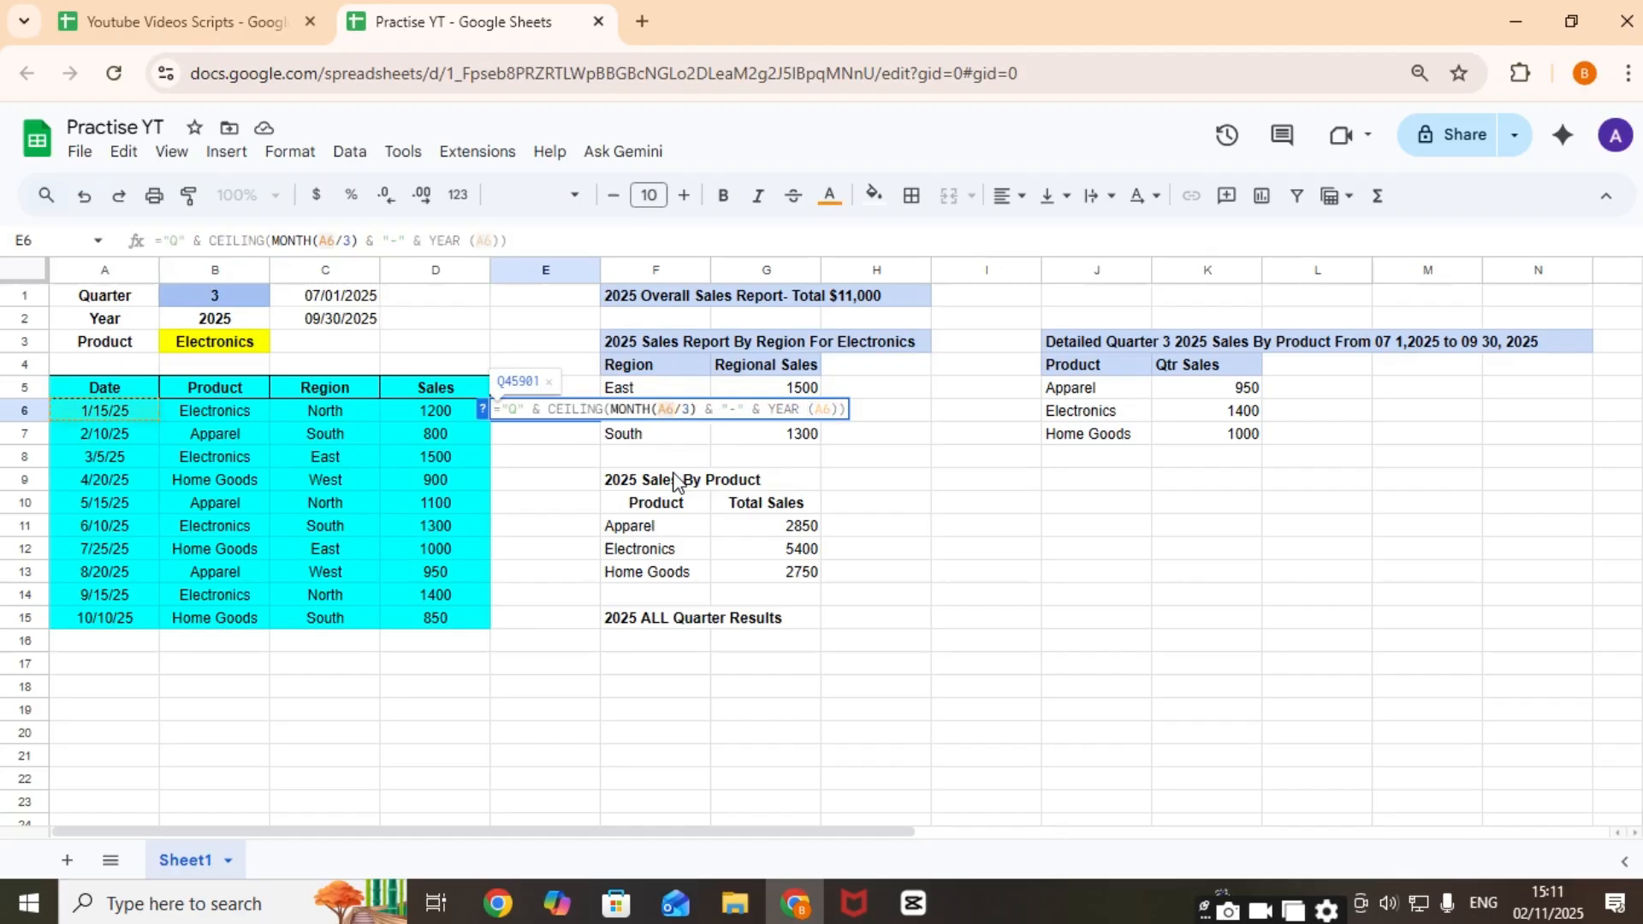
{"action": "type", "text": ")"}
{"action": "key", "text": "Right"}
{"action": "key", "text": "Right"}
{"action": "key", "text": "Right"}
{"action": "key", "text": "Right"}
{"action": "key", "text": "Right"}
{"action": "key", "text": "Right"}
{"action": "key", "text": "Right"}
{"action": "key", "text": "Right"}
{"action": "key", "text": "Right"}
{"action": "key", "text": "Right"}
{"action": "key", "text": "Right"}
{"action": "key", "text": "Right"}
{"action": "key", "text": "Right"}
{"action": "key", "text": "Right"}
{"action": "key", "text": "Right"}
{"action": "key", "text": "Right"}
{"action": "key", "text": "Right"}
{"action": "key", "text": "Right"}
{"action": "key", "text": "Right"}
{"action": "key", "text": "Right"}
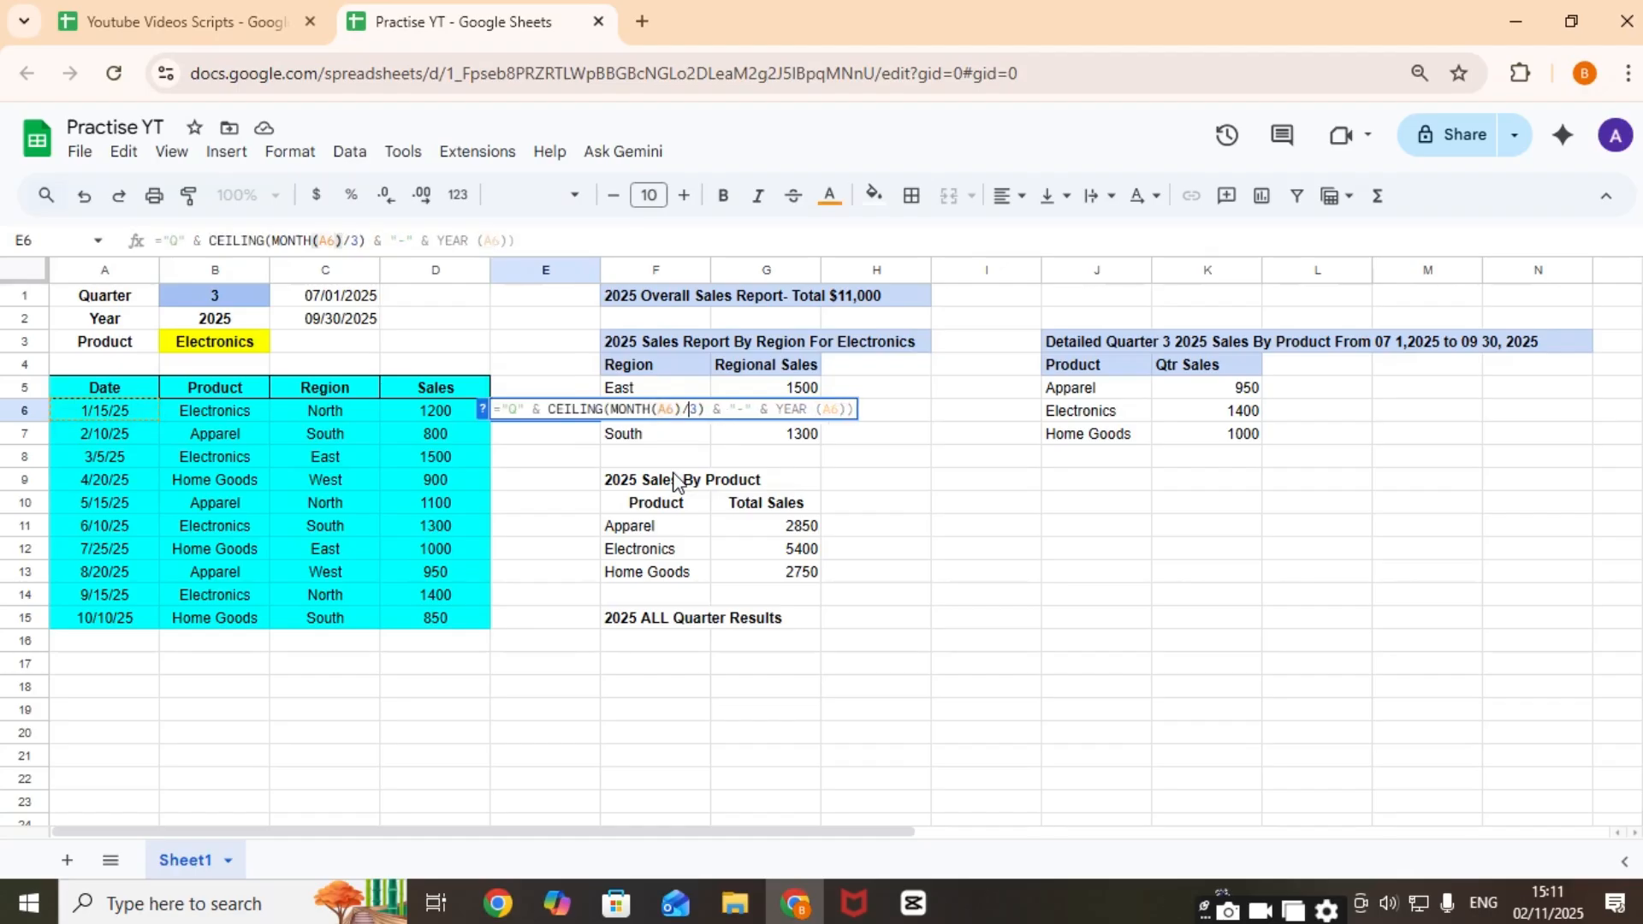
{"action": "key", "text": "Delete"}
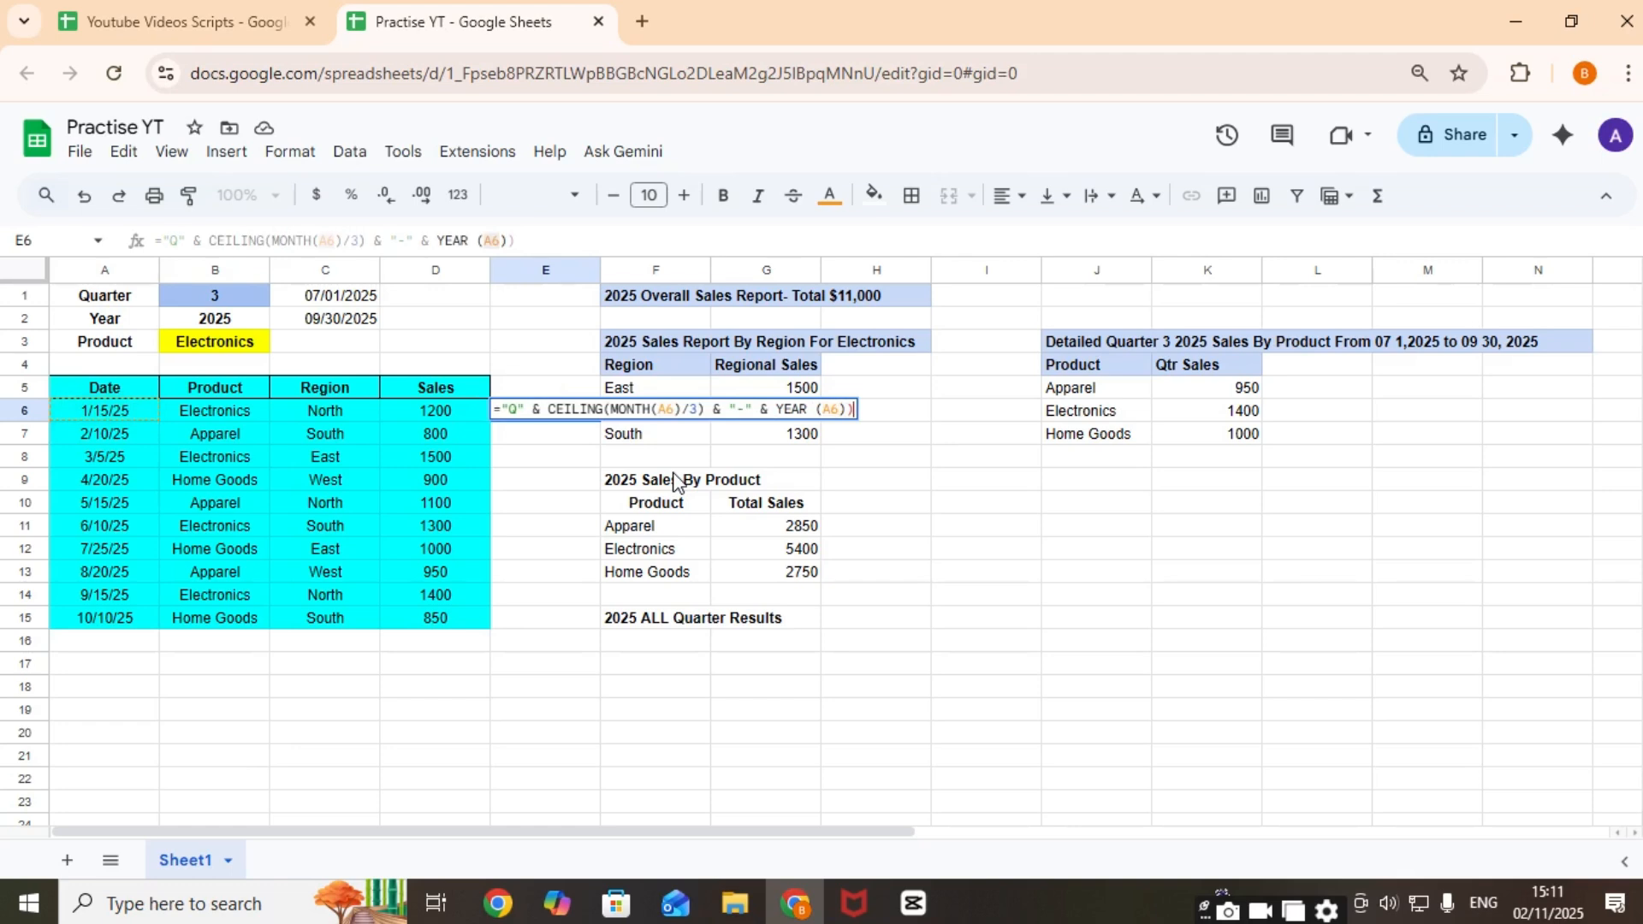
{"action": "key", "text": "Return"}
{"action": "key", "text": "Up"}
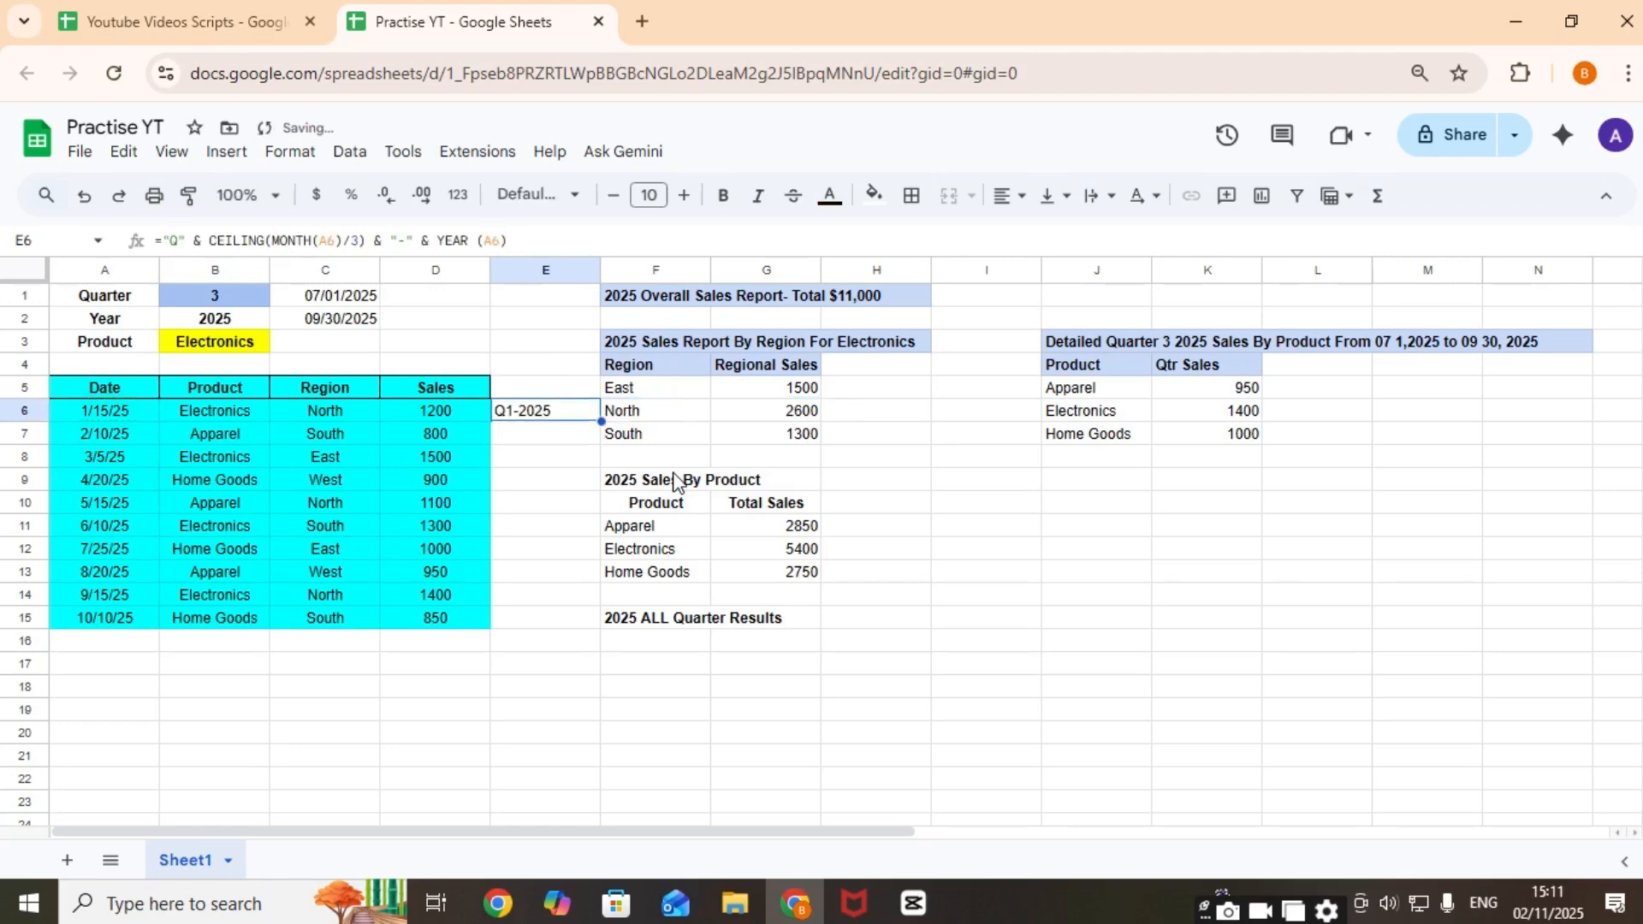
Step: Copy the quarter label formula from E6 down to E7:E15
{"action": "key", "text": "ctrl+c"}
{"action": "key", "text": "Down"}
{"action": "key", "text": "shift+Down"}
{"action": "key", "text": "shift+Down"}
{"action": "key", "text": "shift+Down"}
{"action": "key", "text": "shift+Down"}
{"action": "key", "text": "shift+Down"}
{"action": "key", "text": "shift+Down"}
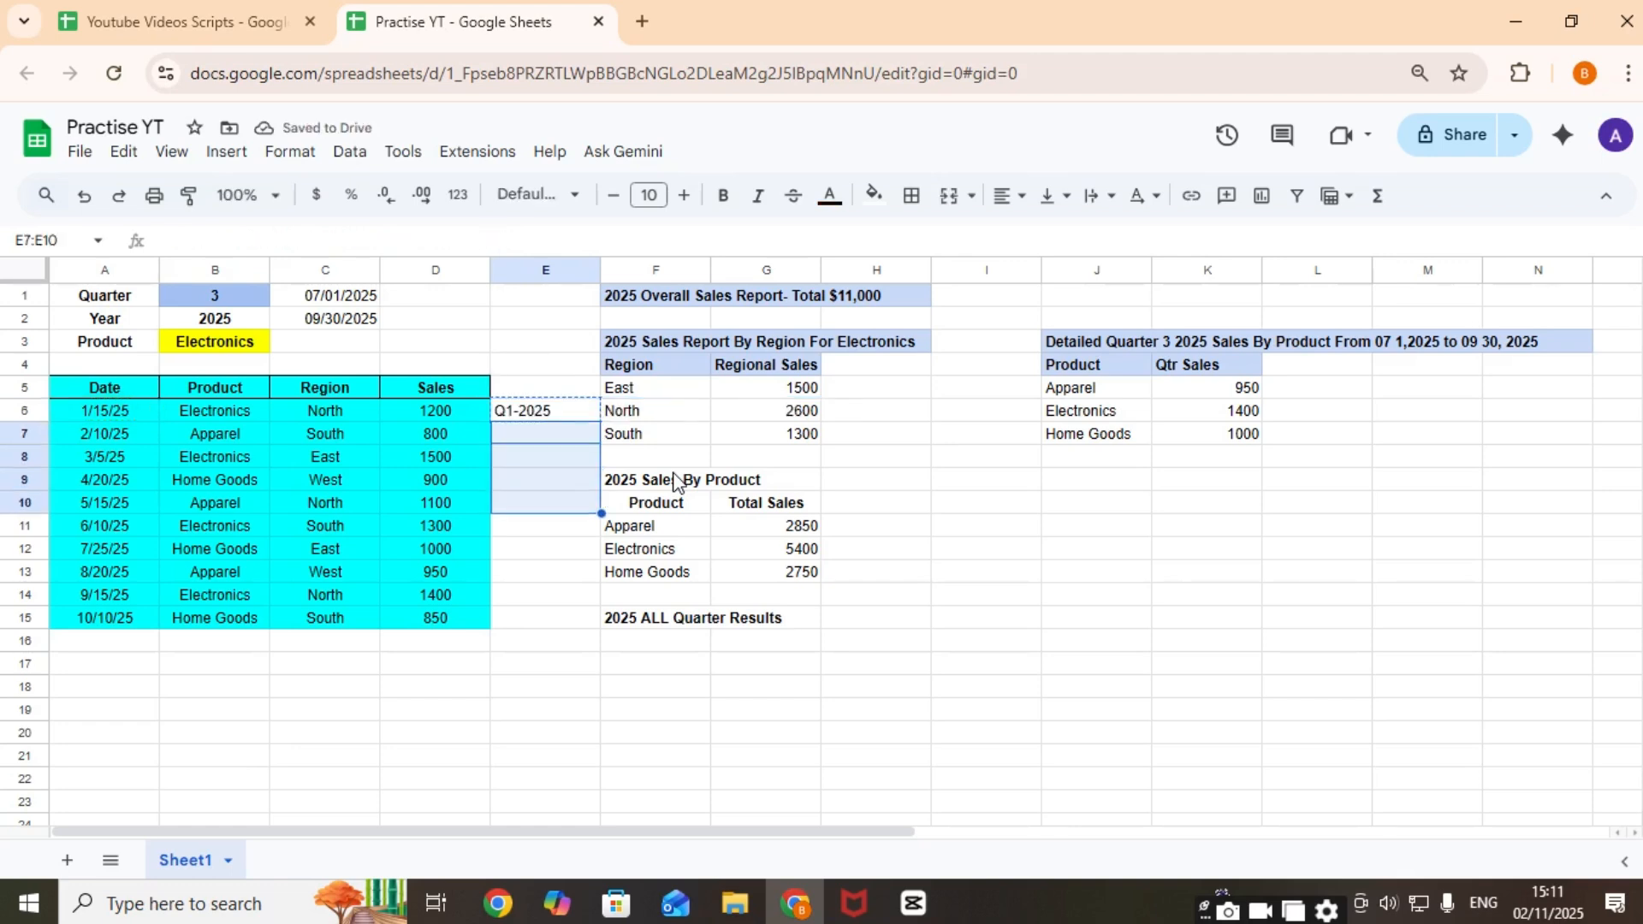
{"action": "key", "text": "shift+Down"}
{"action": "key", "text": "shift+Down"}
{"action": "key", "text": "ctrl+v"}
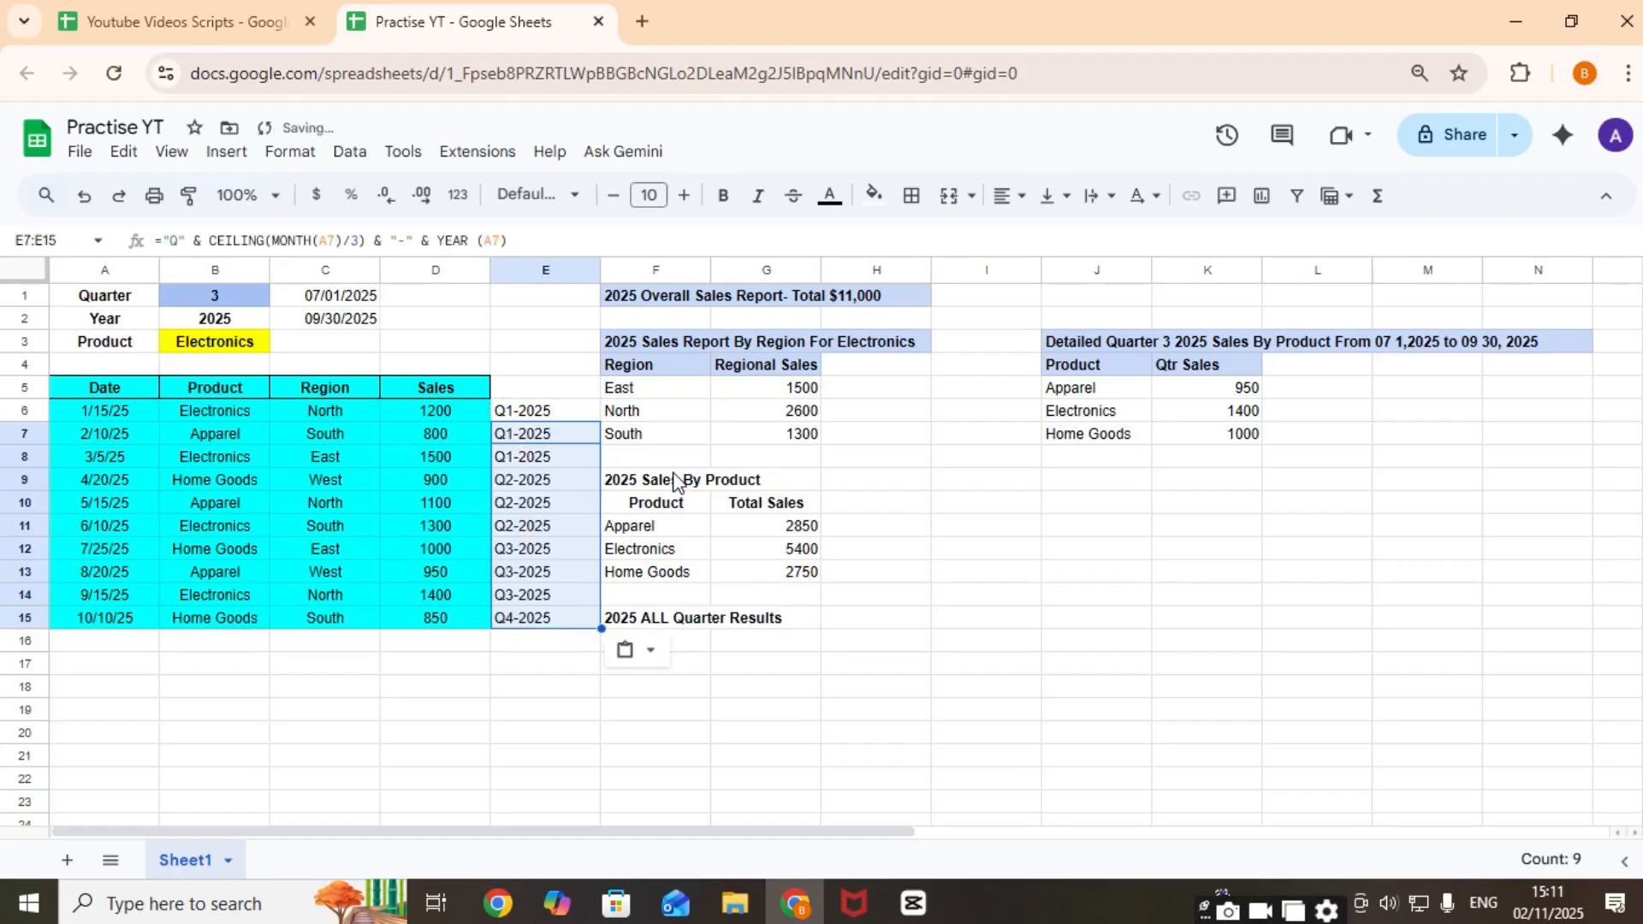
Step: Start a QUERY formula in cell F16 with its data range beginning at A5
{"action": "key", "text": "Down"}
{"action": "key", "text": "Down"}
{"action": "key", "text": "Down"}
{"action": "key", "text": "Down"}
{"action": "key", "text": "Down"}
{"action": "key", "text": "Down"}
{"action": "key", "text": "Down"}
{"action": "key", "text": "Down"}
{"action": "key", "text": "Down"}
{"action": "key", "text": "Down"}
{"action": "key", "text": "Right"}
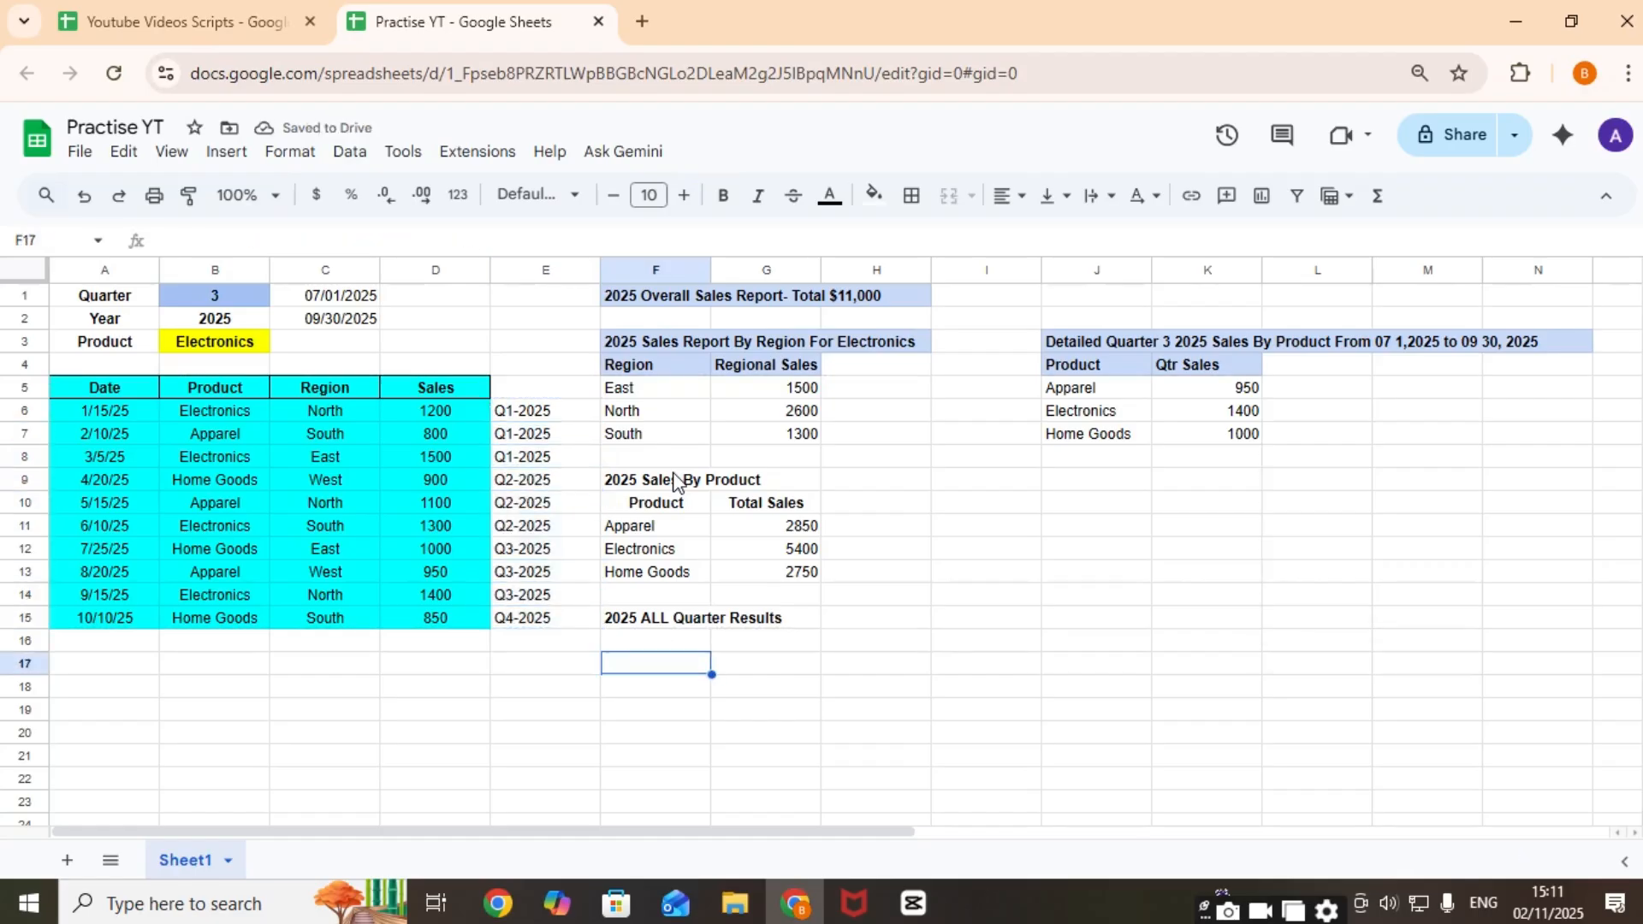
{"action": "key", "text": "Up"}
{"action": "type", "text": "="}
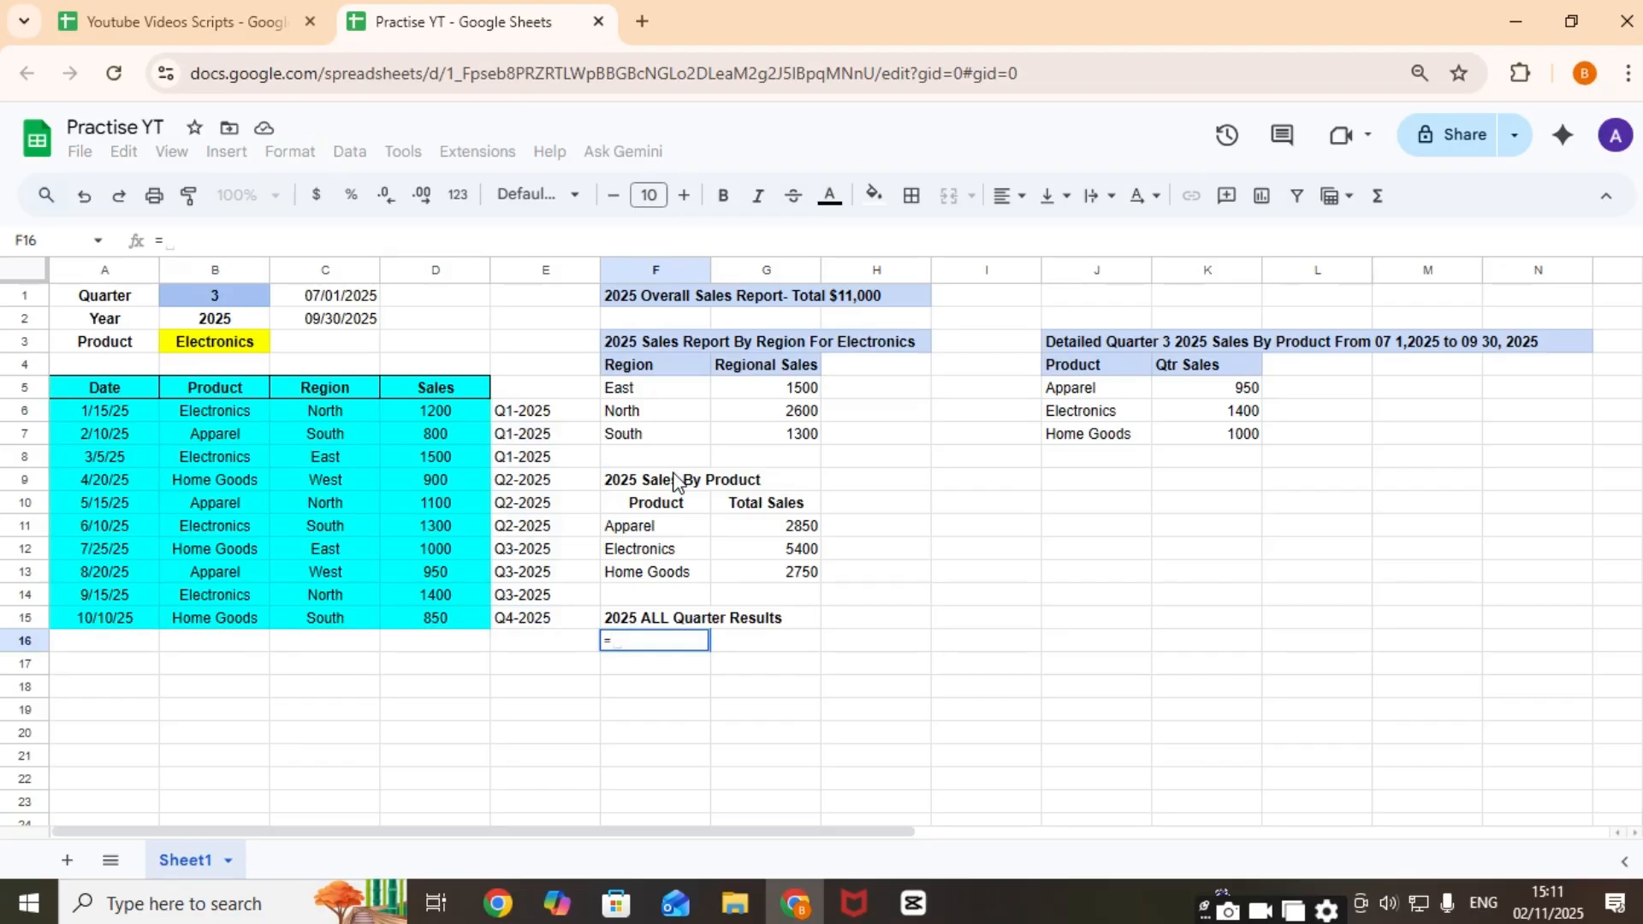
{"action": "type", "text": "Query("}
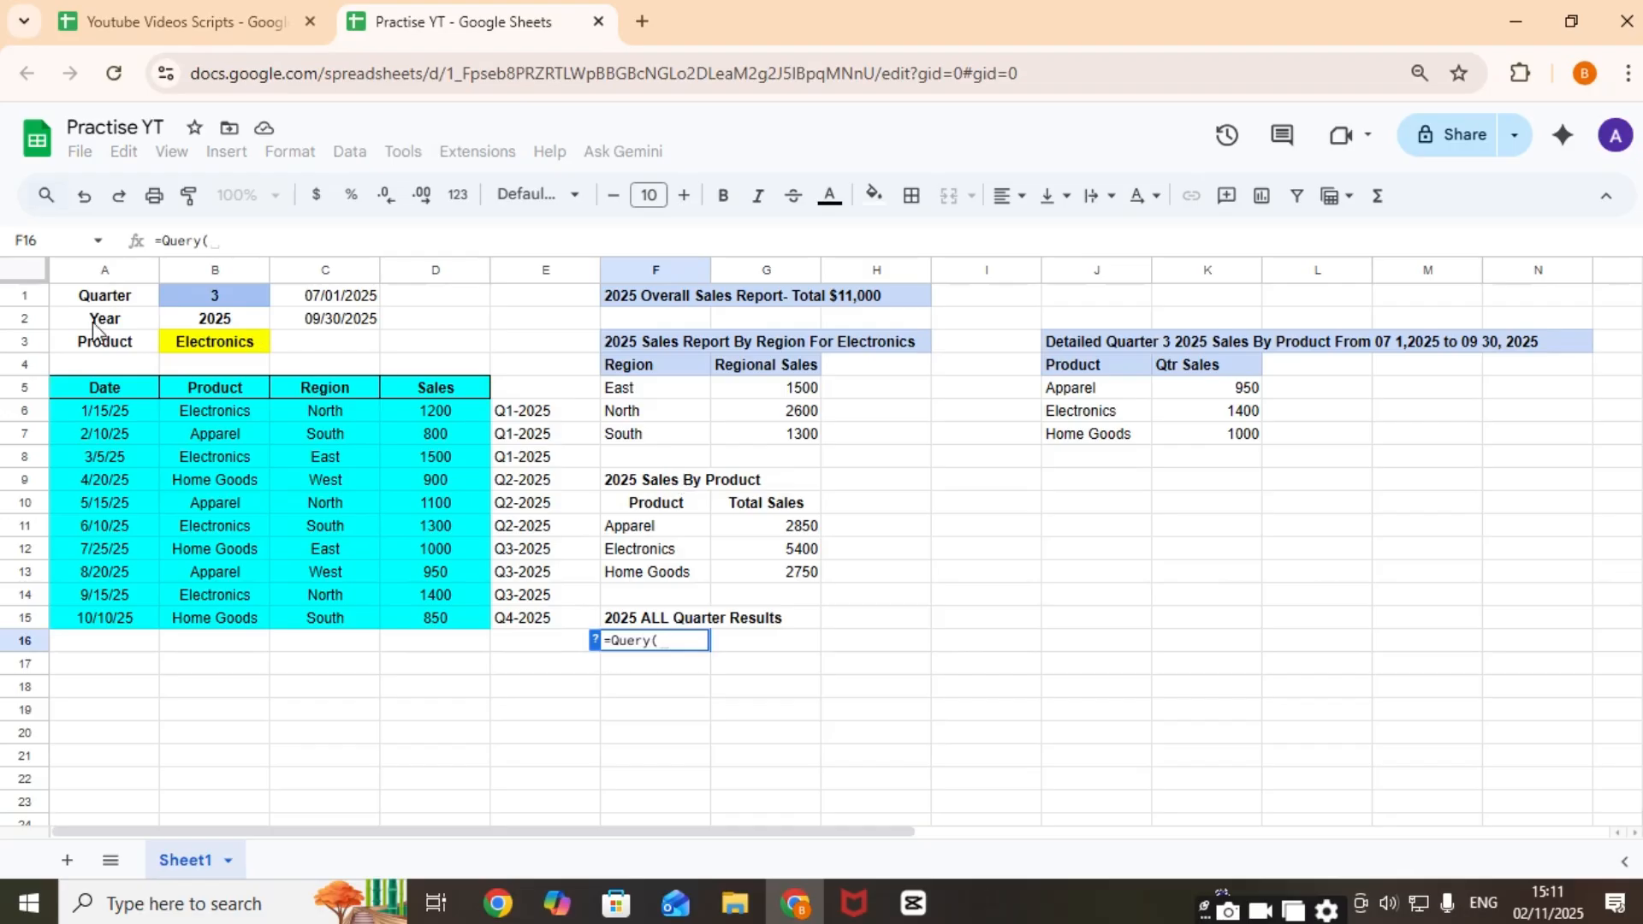
{"action": "left_click", "coordinate": [87, 389]}
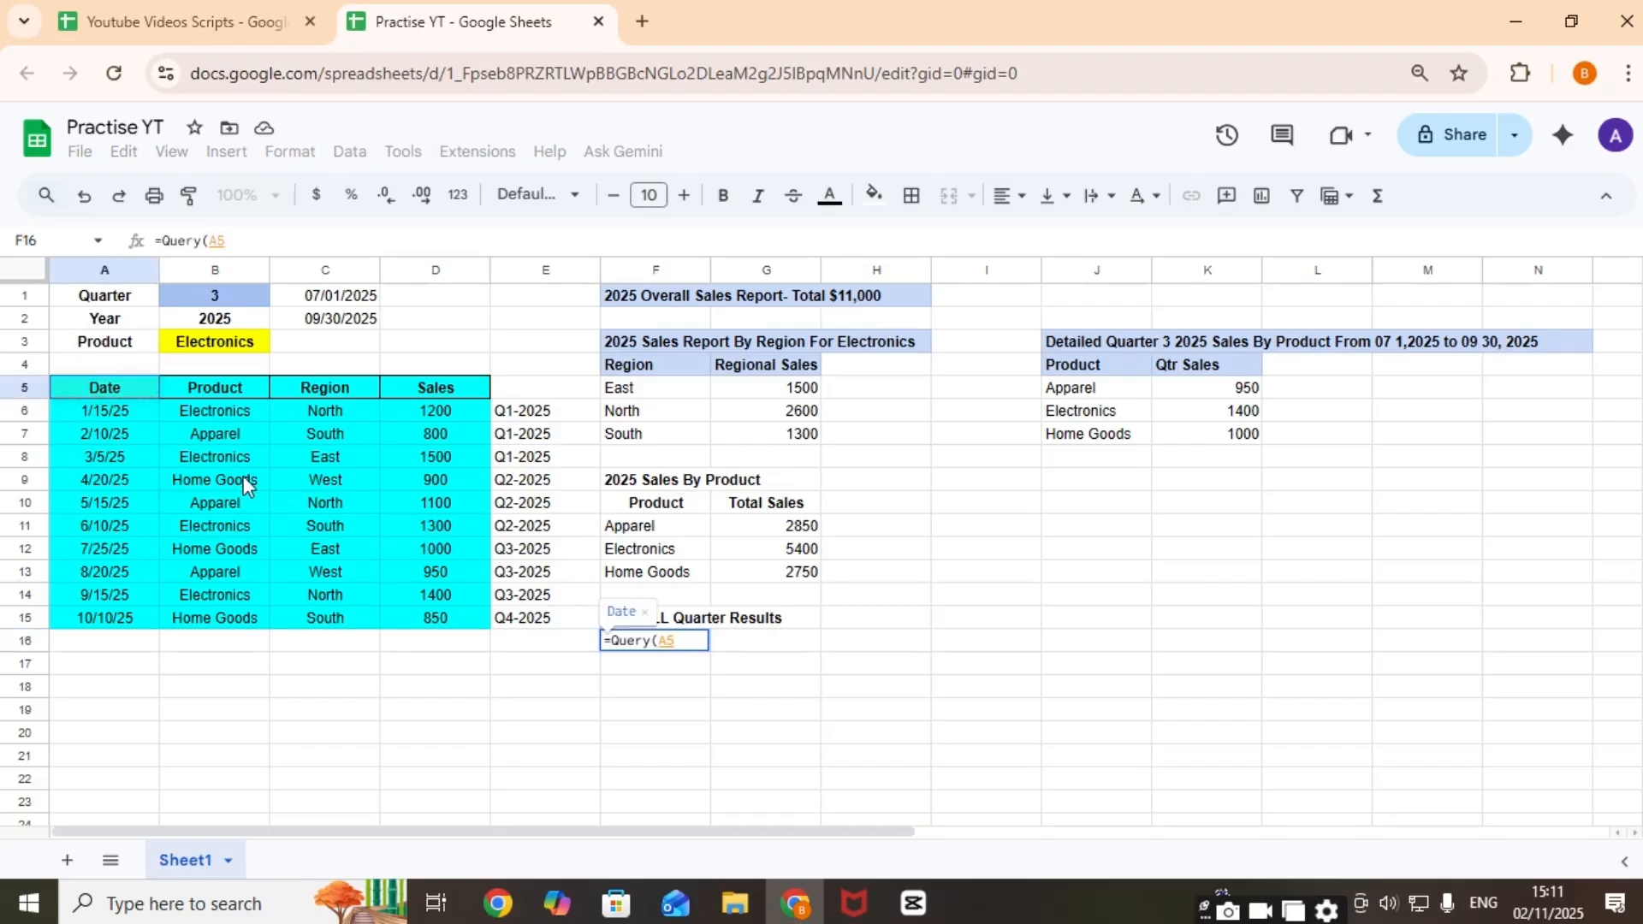
{"action": "type", "text": ":"}
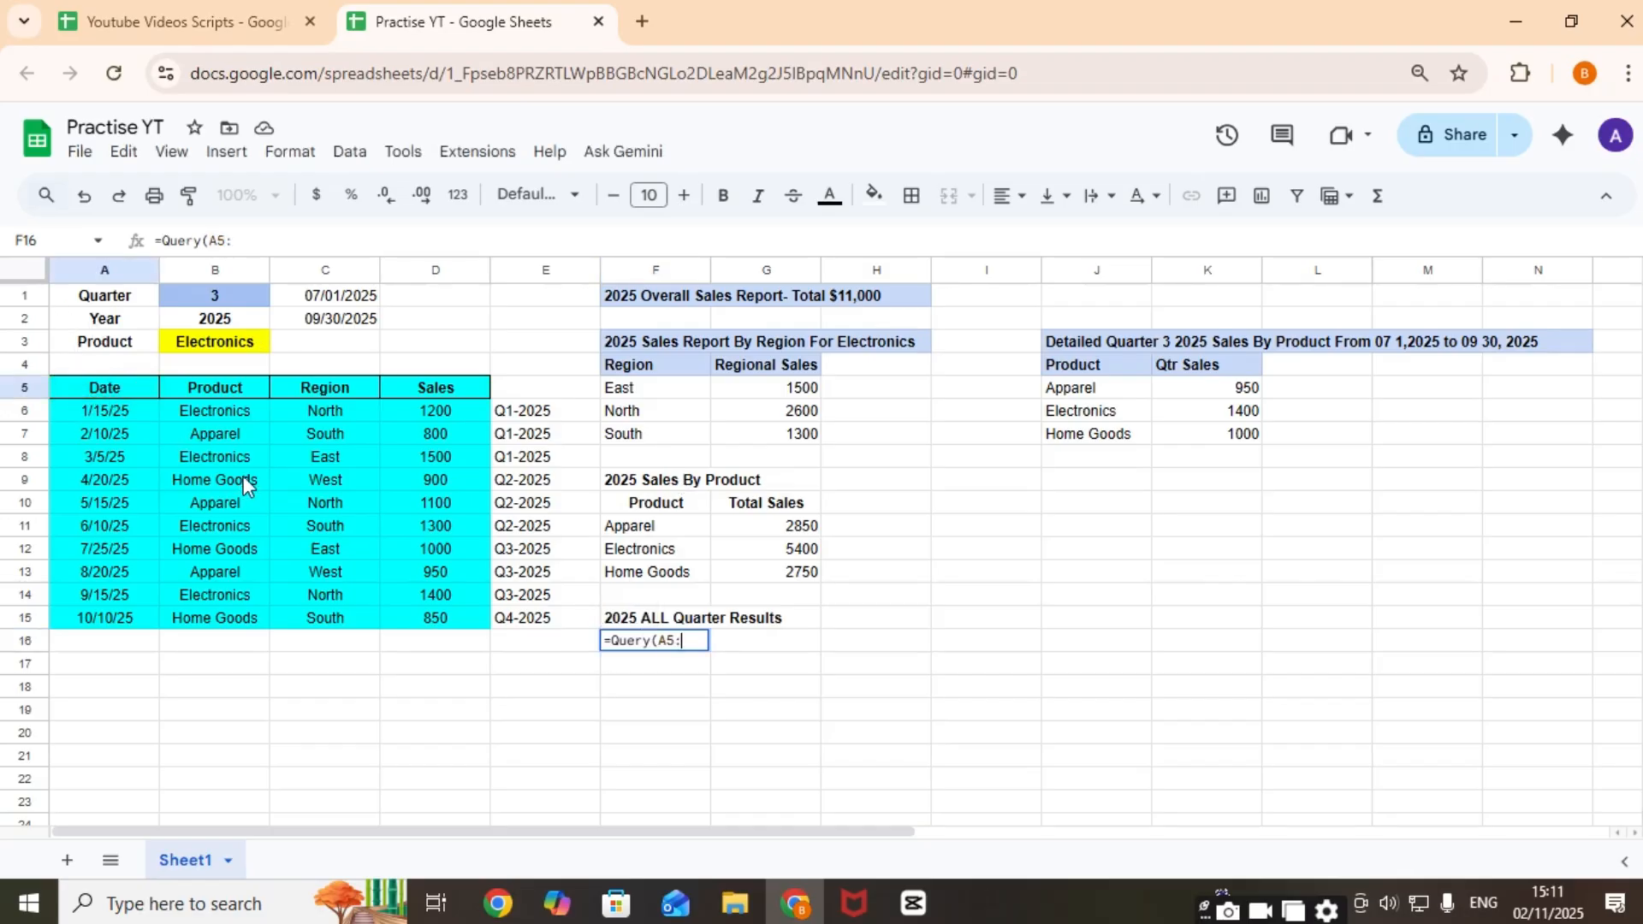
{"action": "key", "text": "Return"}
{"action": "left_click", "coordinate": [412, 618]}
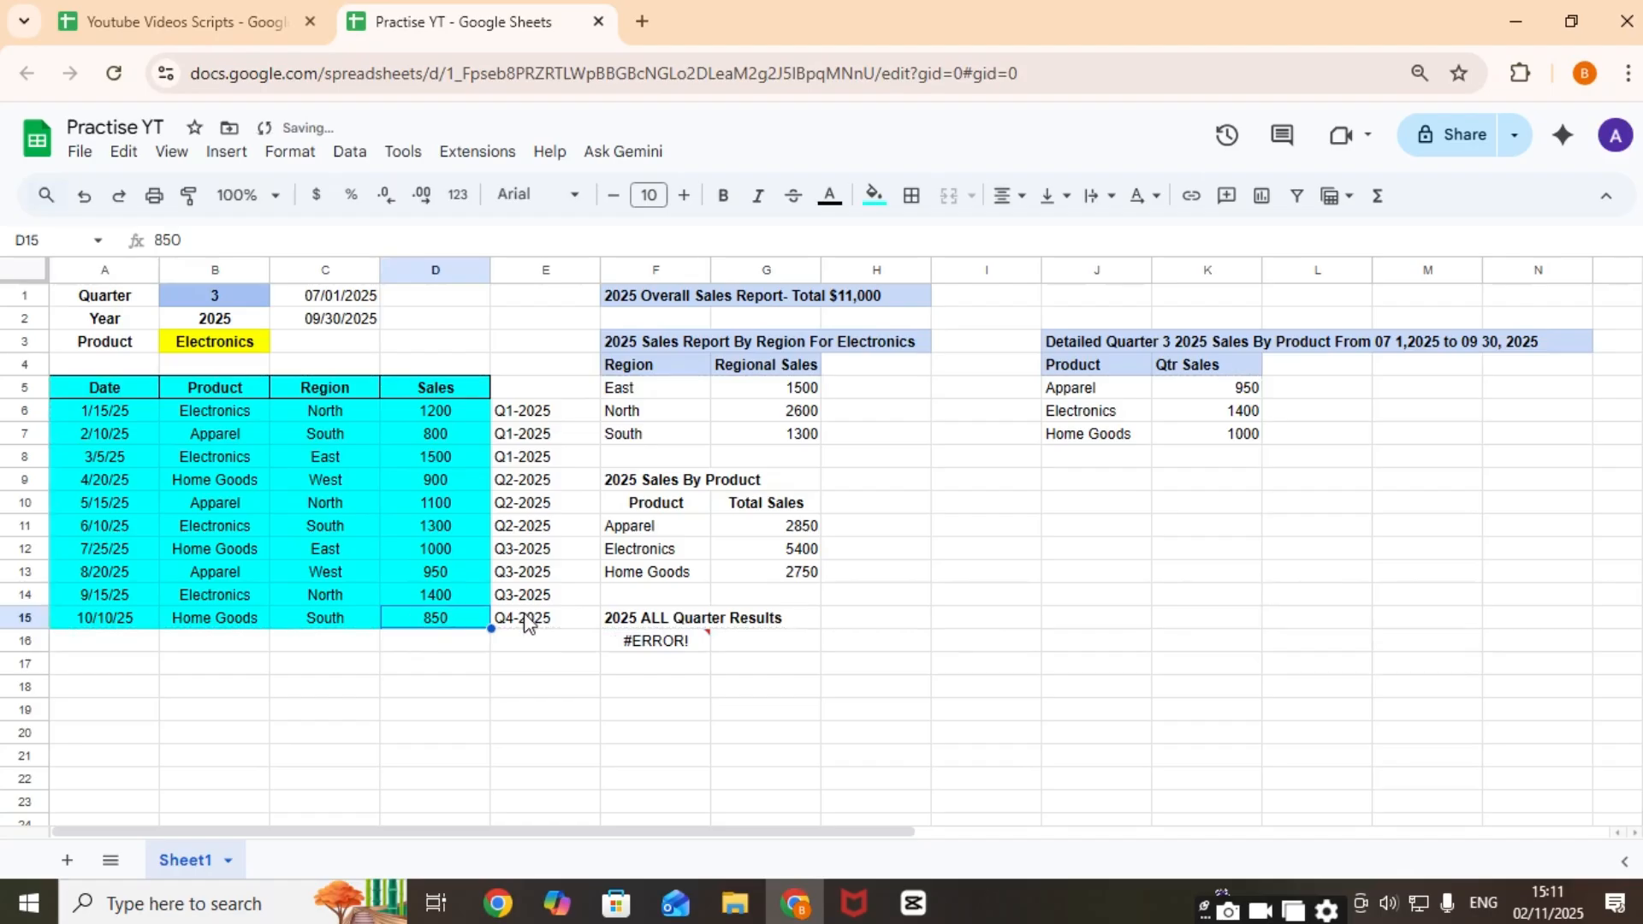
Step: Complete the data range of the QUERY in F16 as A5:E15 and begin its query string with SELECT B, SUM(D)
{"action": "left_click", "coordinate": [670, 644]}
{"action": "key", "text": "Return"}
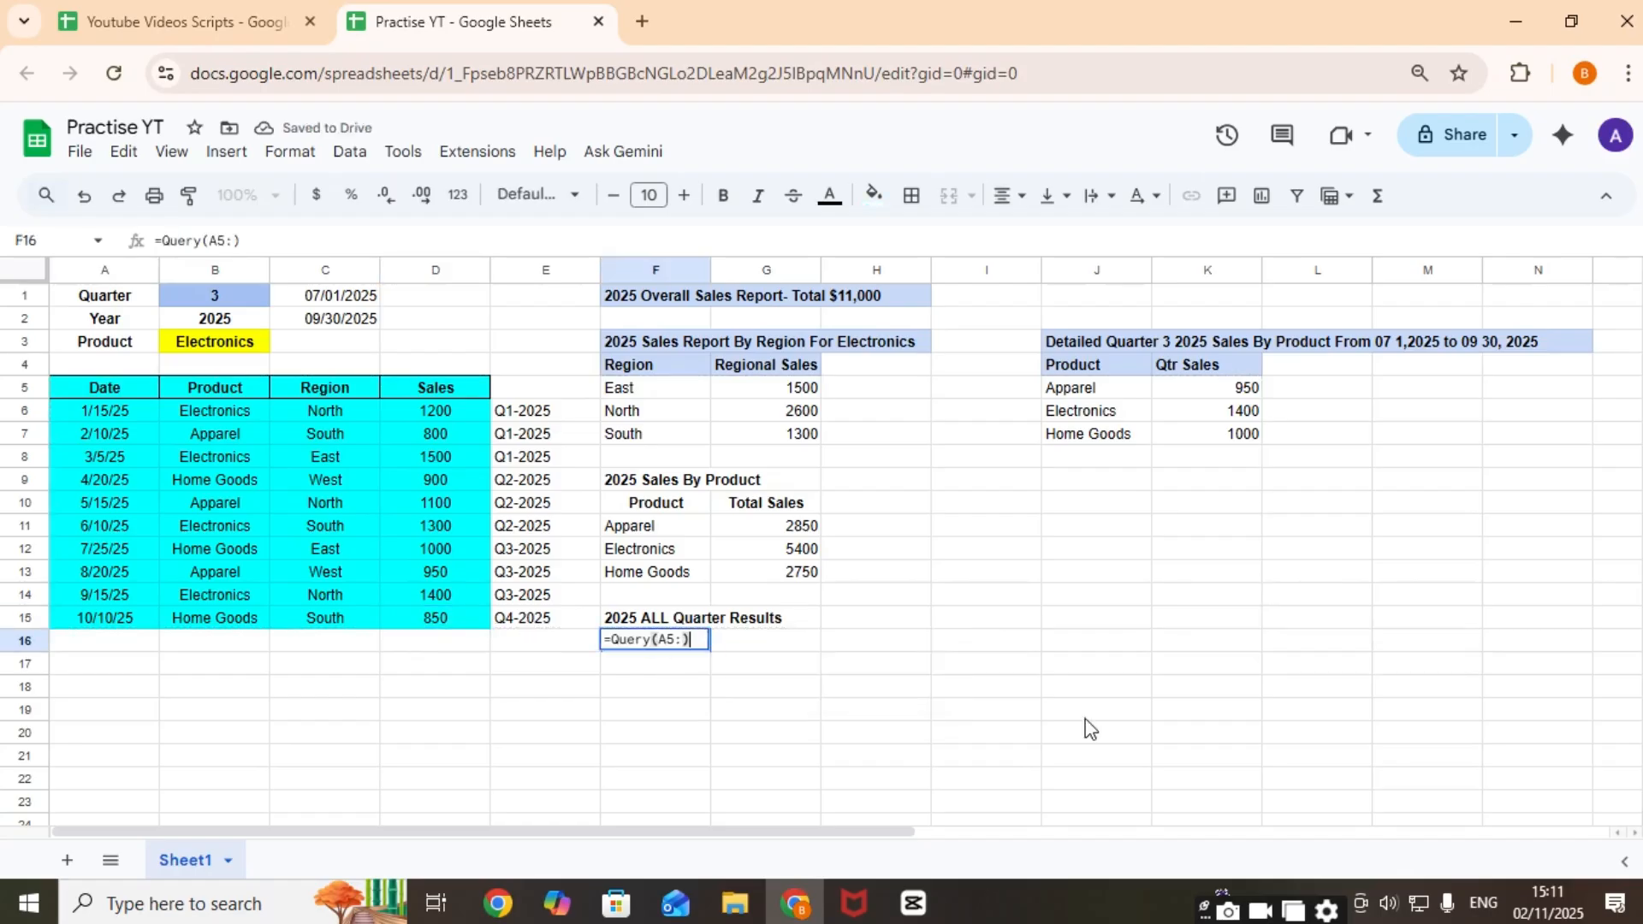
{"action": "key", "text": "BackSpace"}
{"action": "type", "text": "E15"}
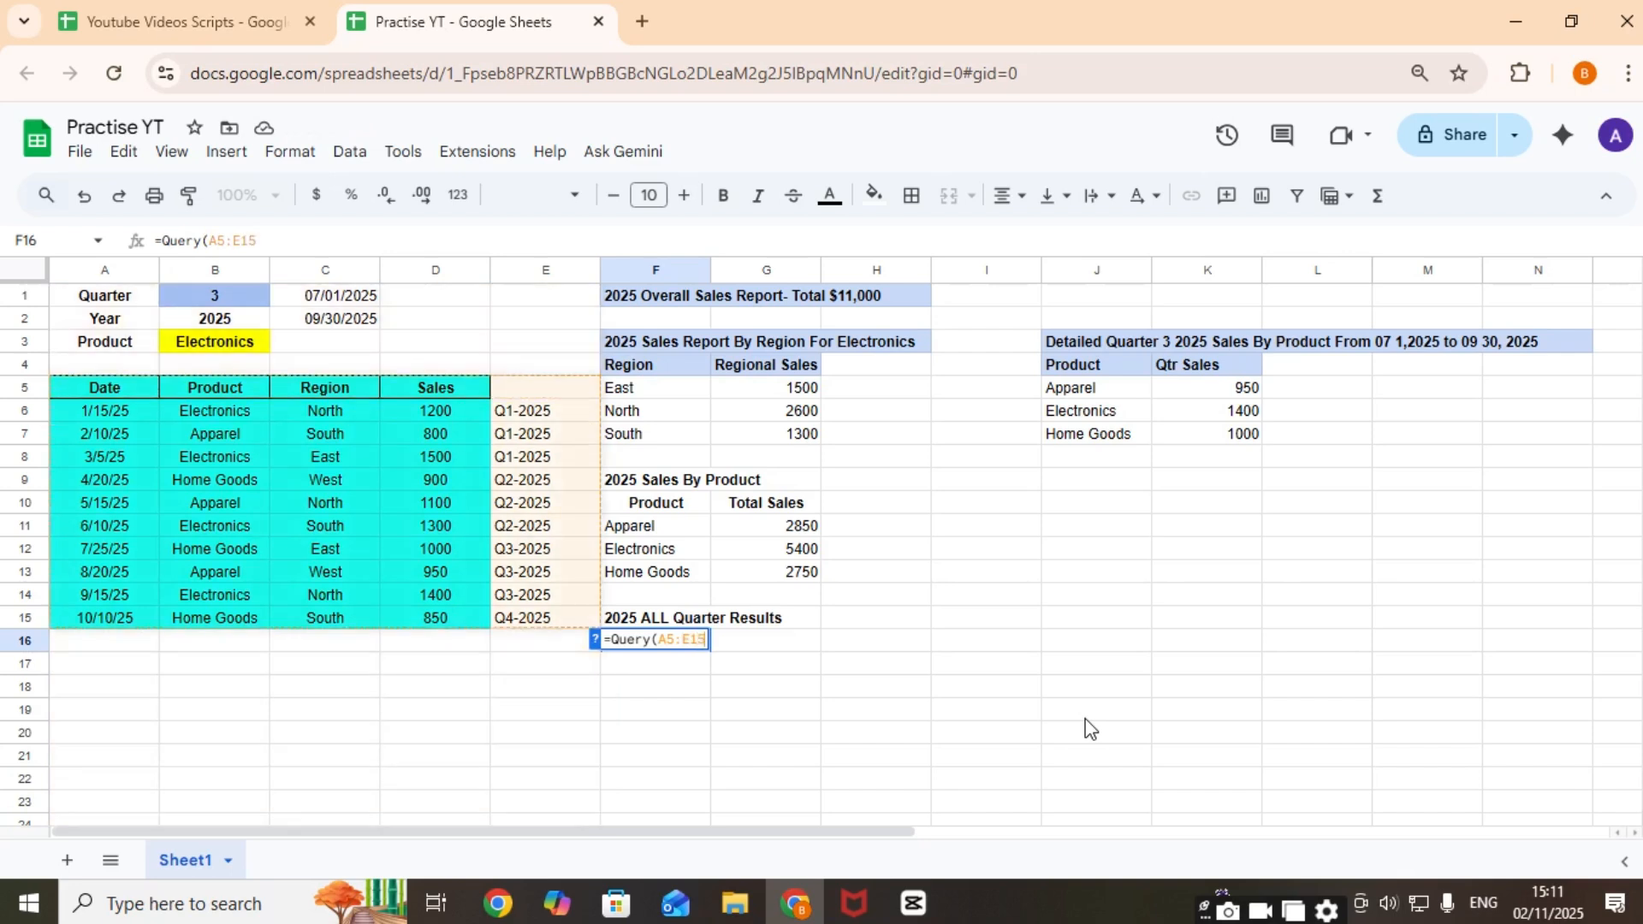
{"action": "type", "text": ", \"SELE"}
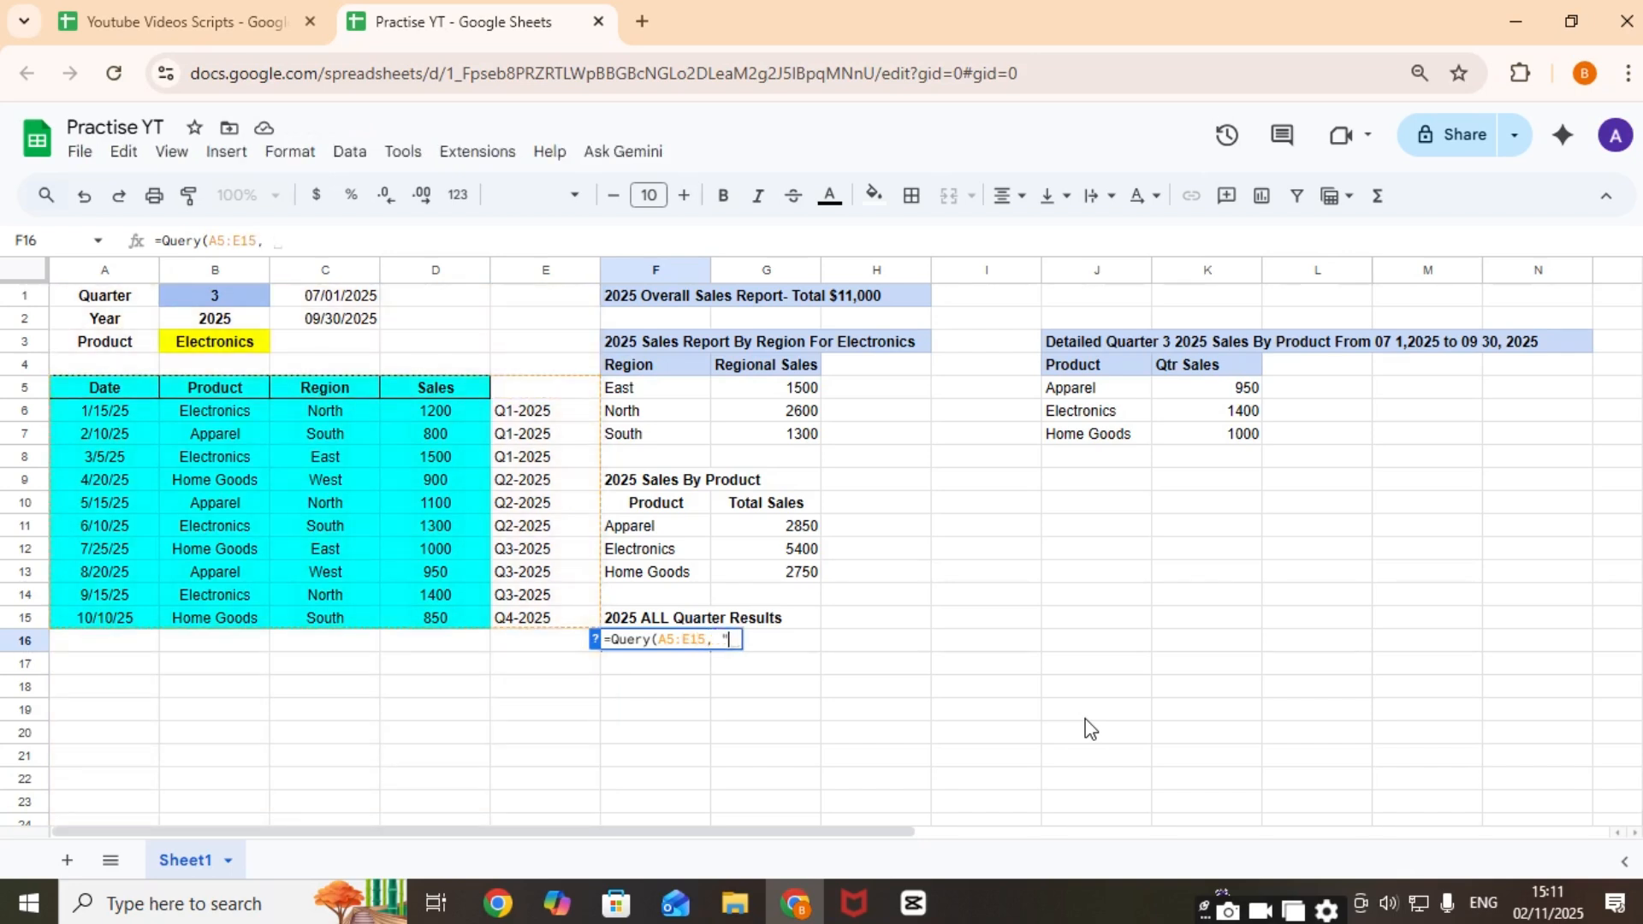
{"action": "type", "text": "CT B"}
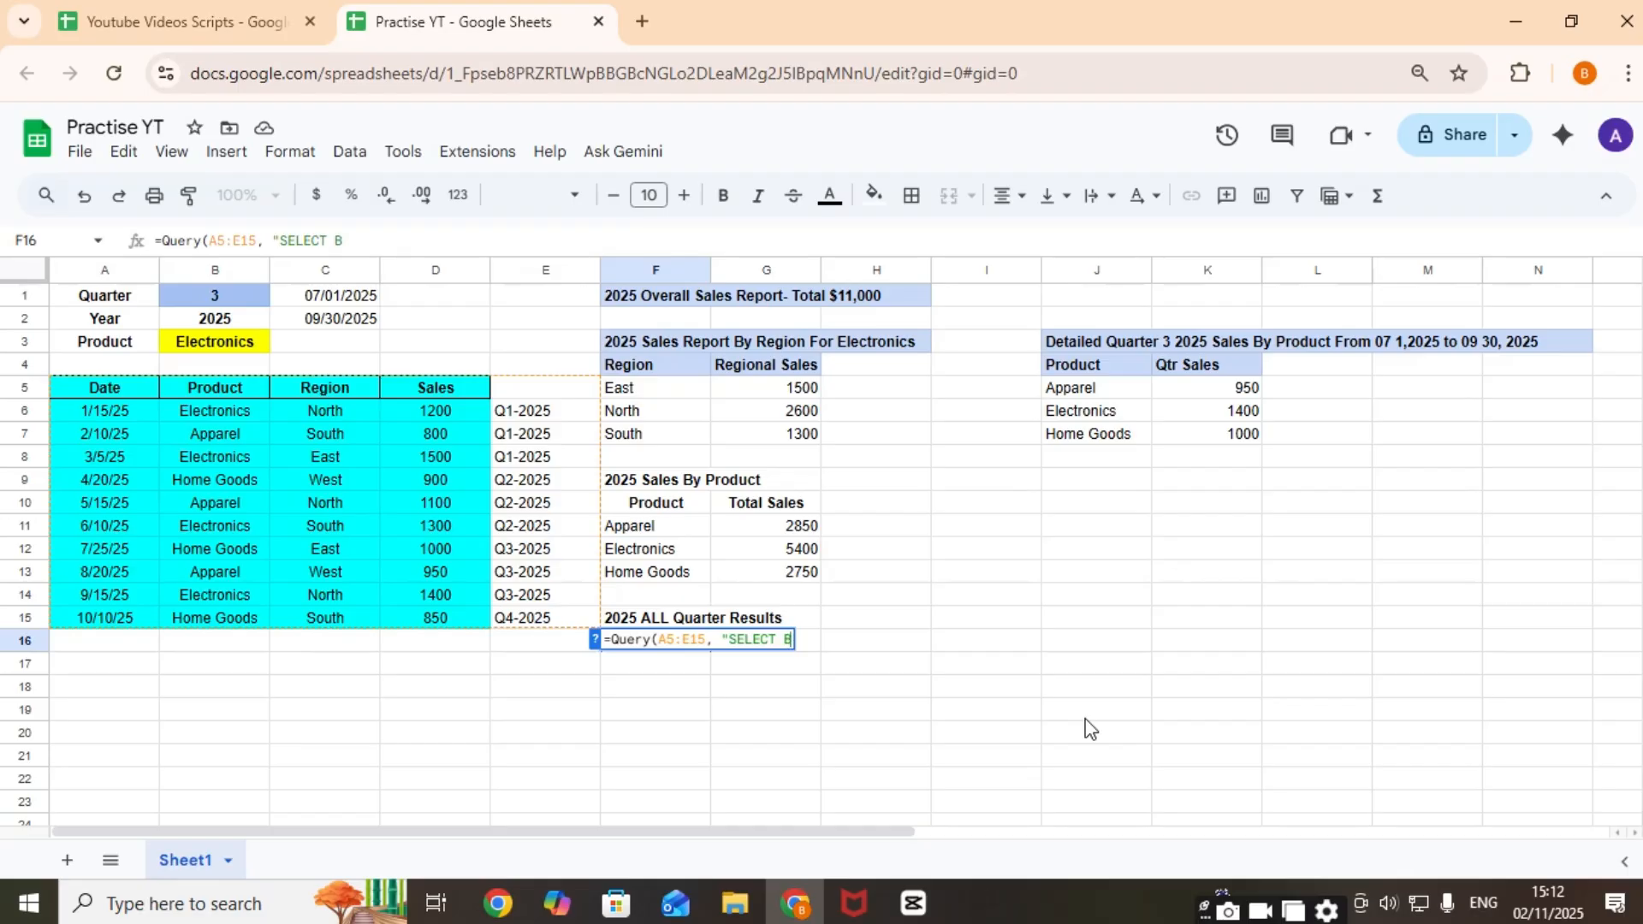
{"action": "type", "text": ", SUM(D)"}
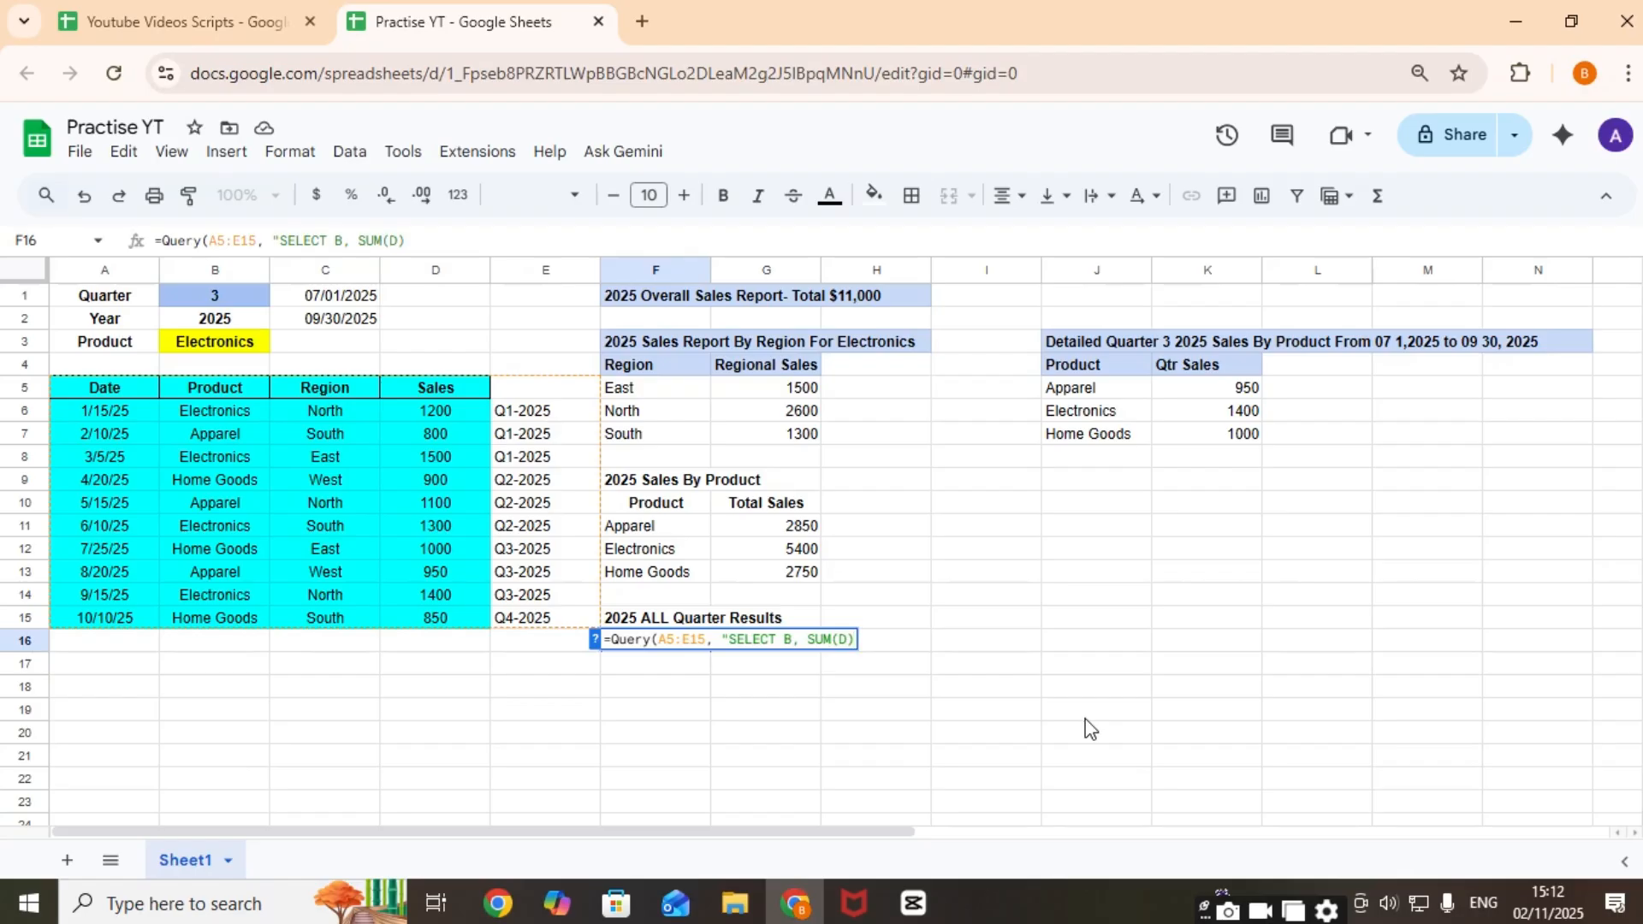
Step: Finish the F16 query string with WHERE A IS NOT NULL GROUP BY B PIVOT E, set 1 header row and submit the formula
{"action": "type", "text": " WHERE"}
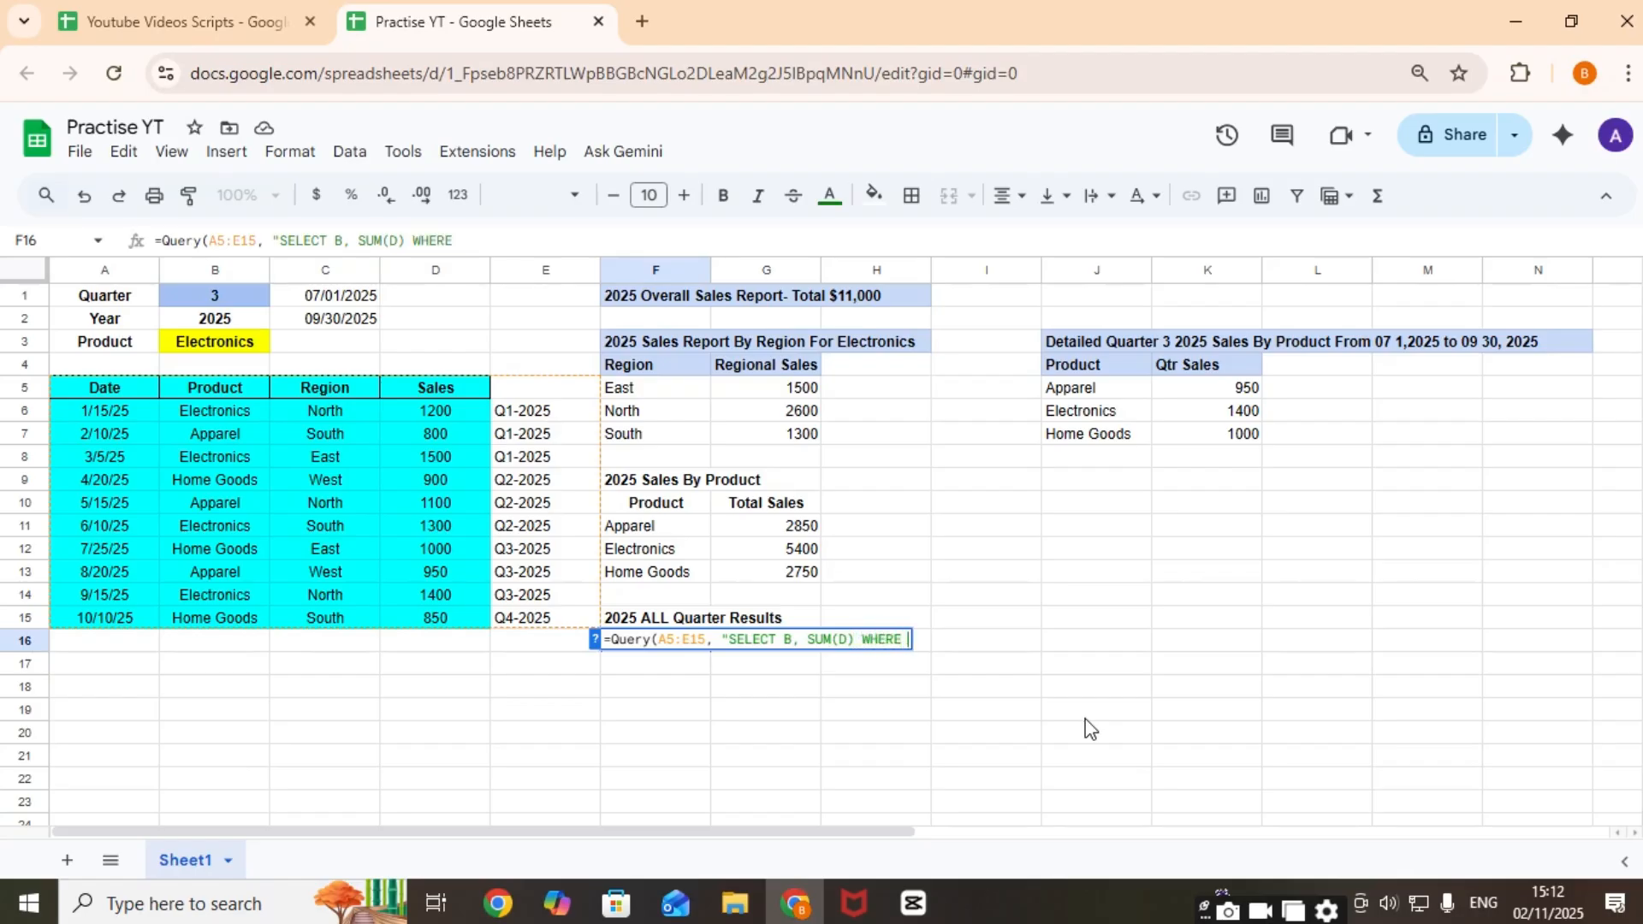
{"action": "type", "text": " A IS NOT "}
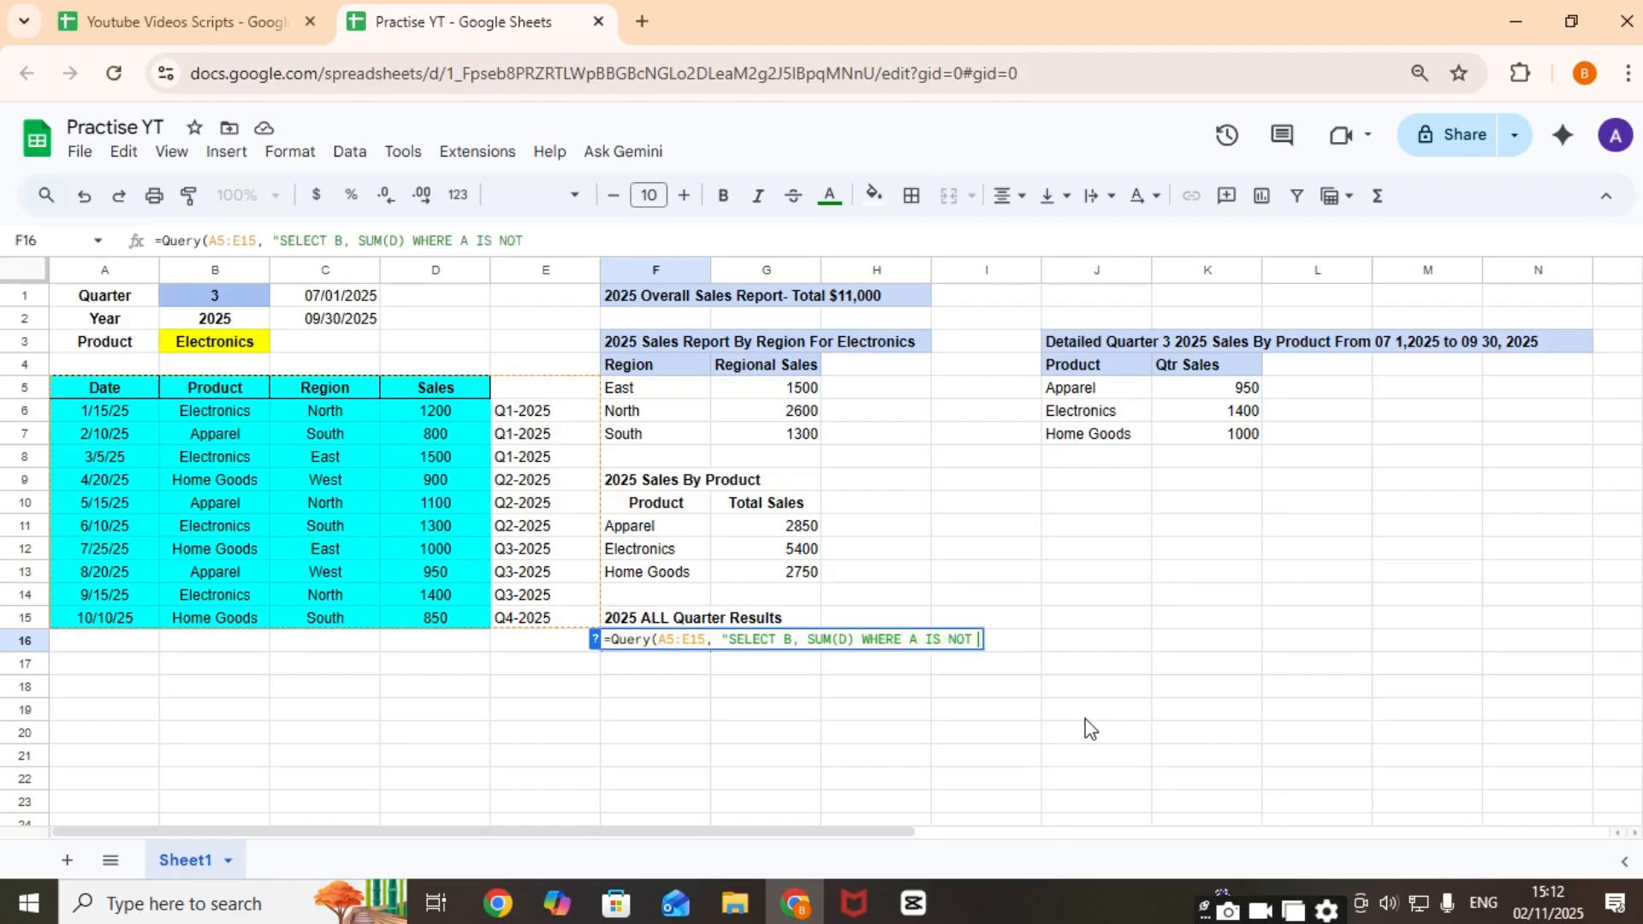
{"action": "type", "text": "NULL GR"}
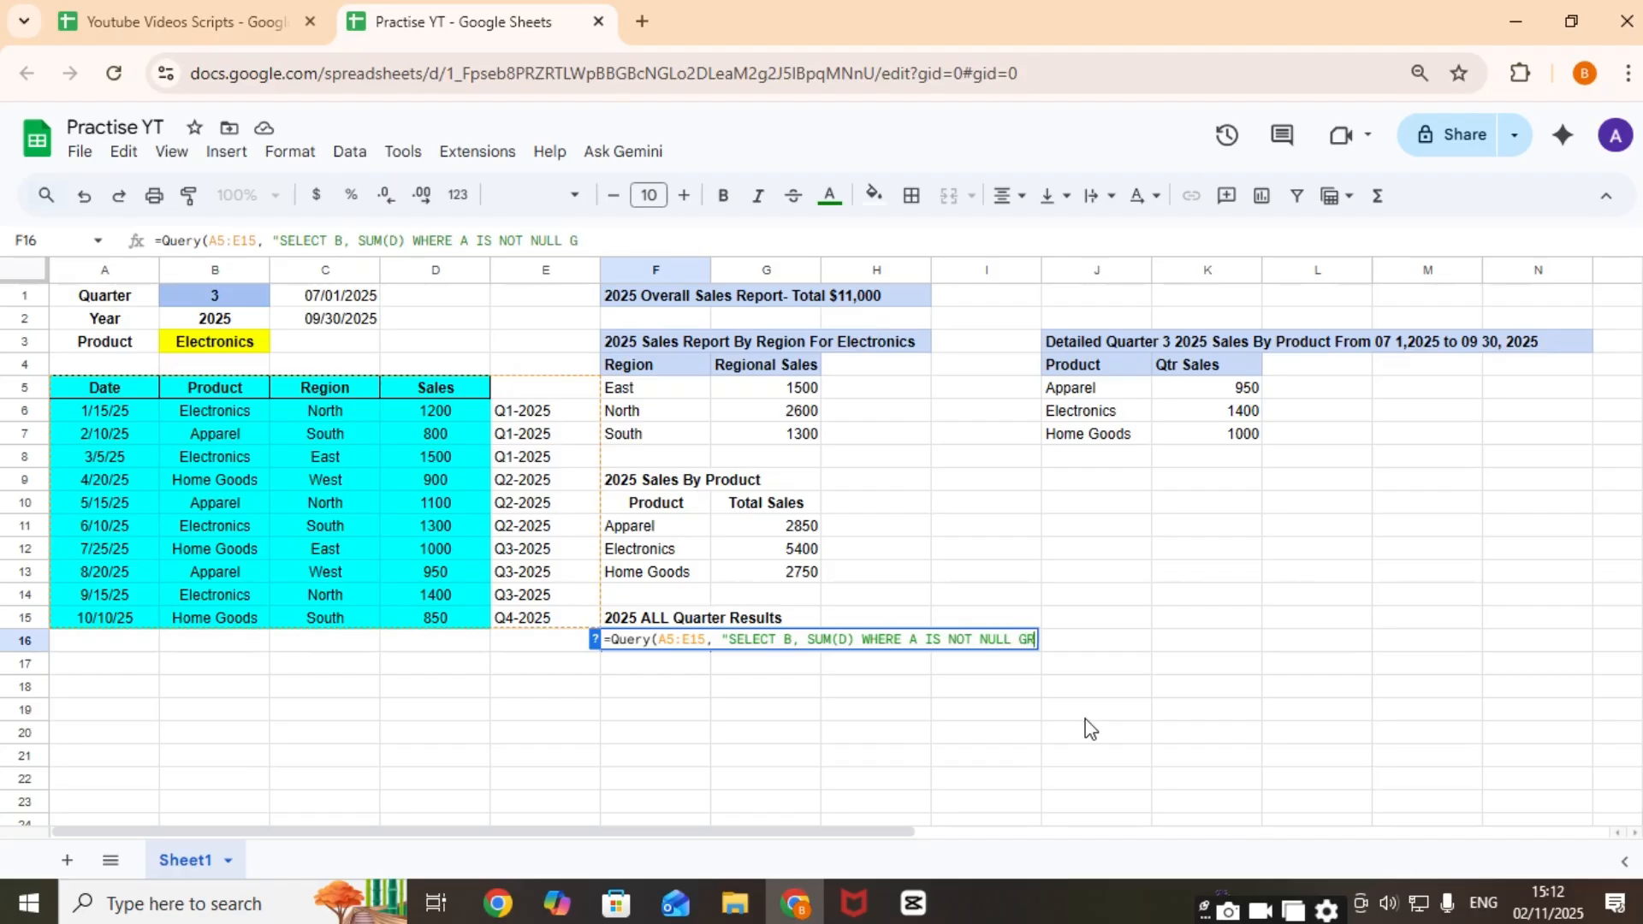
{"action": "type", "text": "OUP BY "}
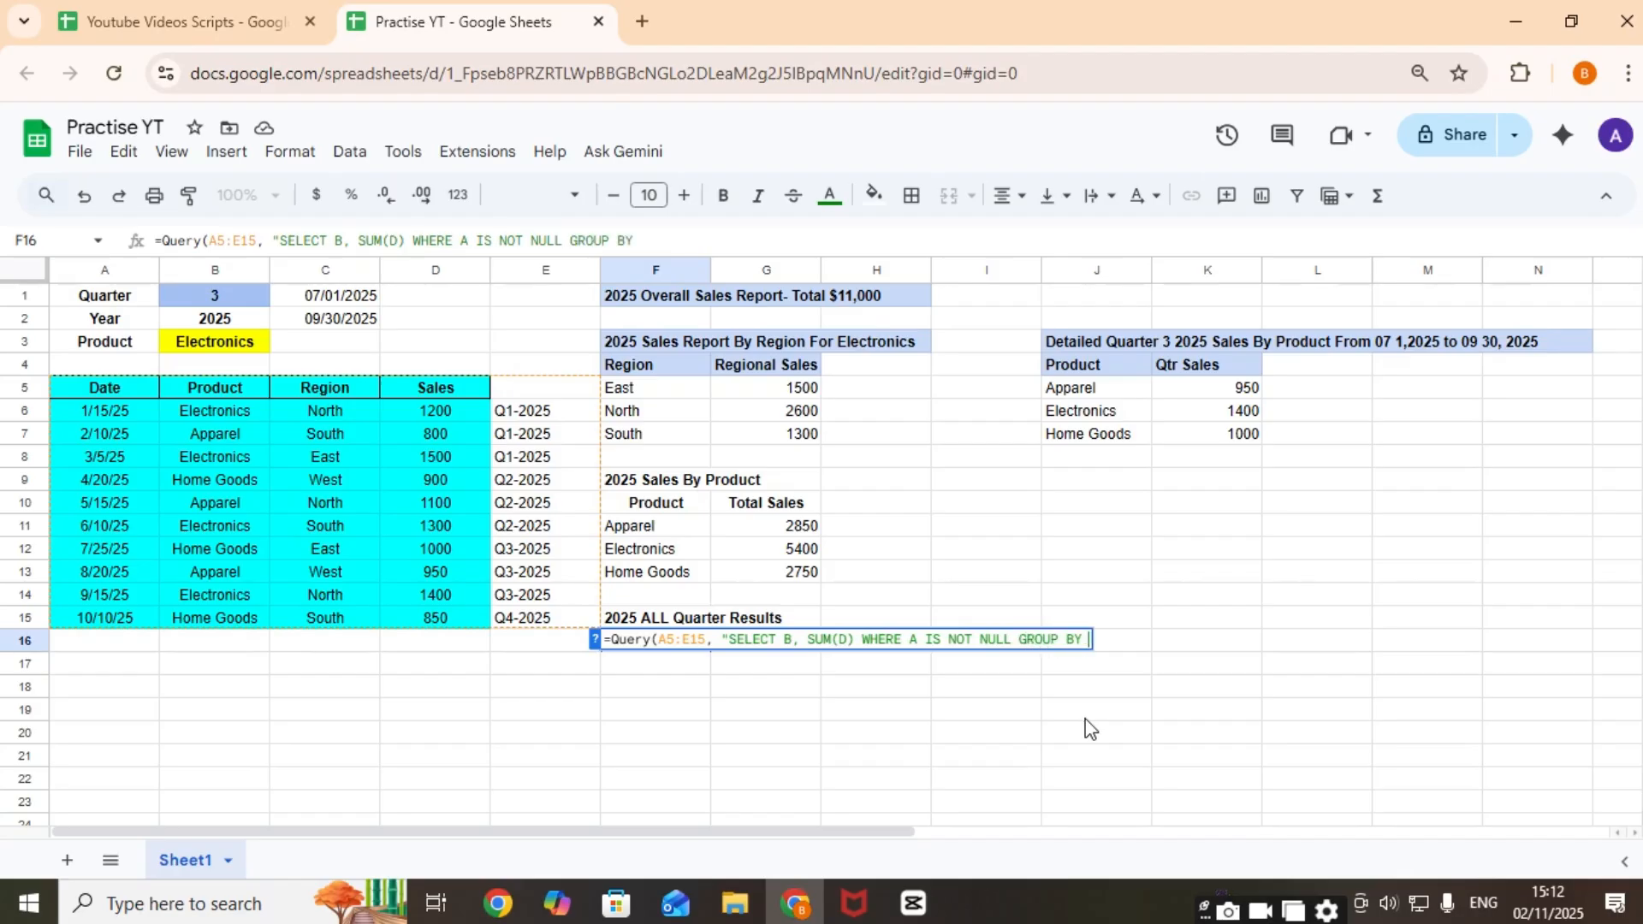
{"action": "type", "text": "B PIVOT E"}
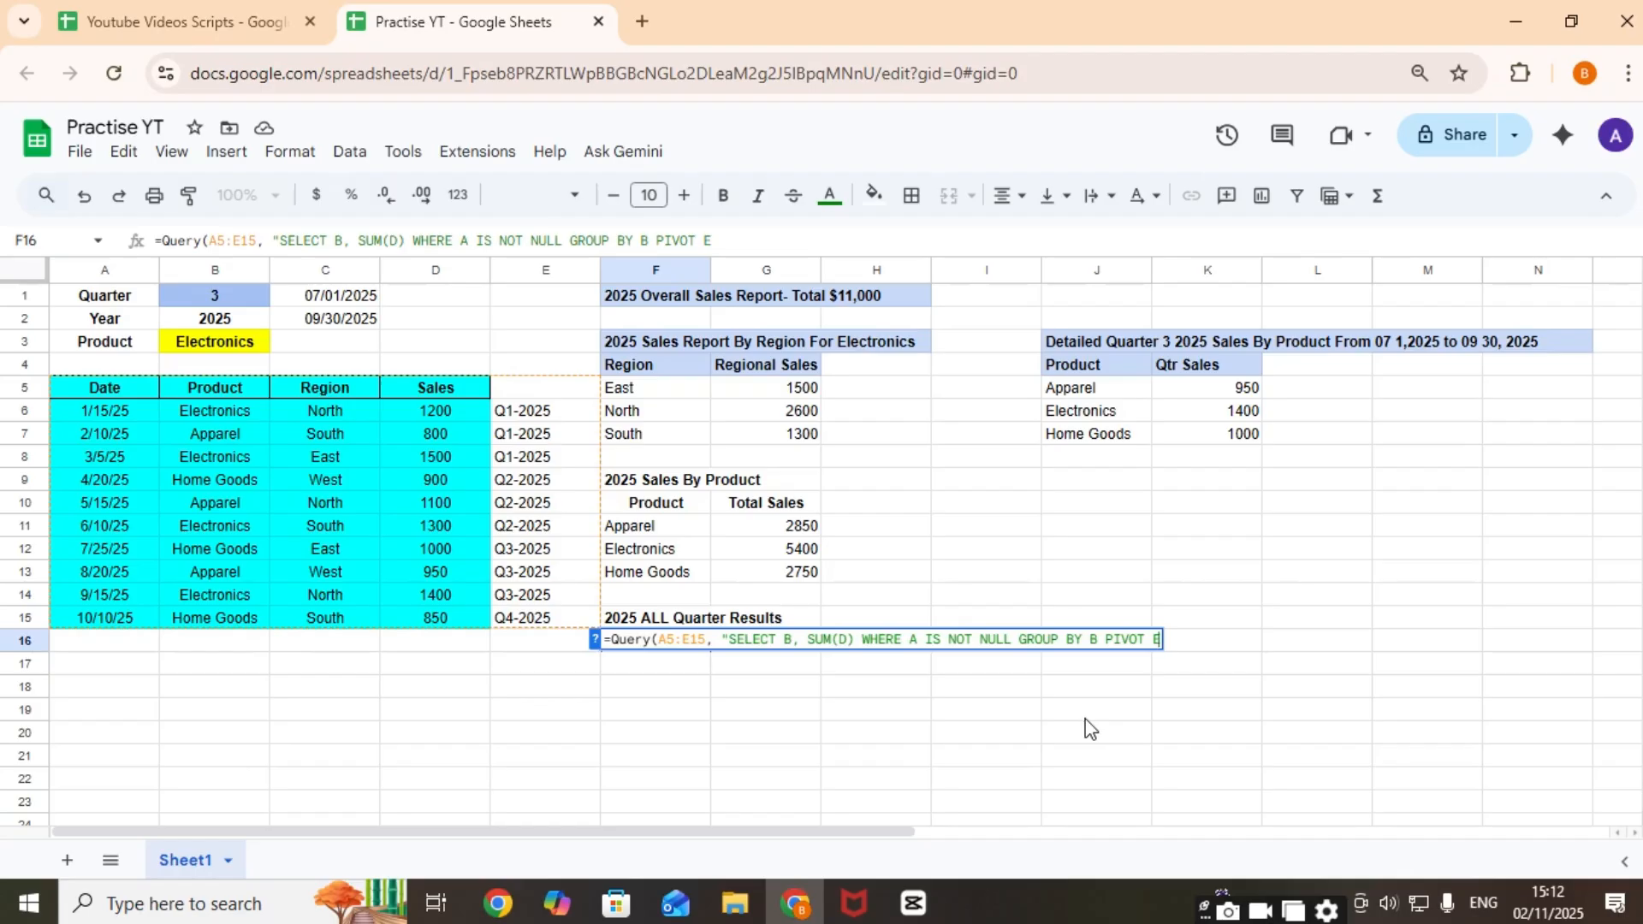
{"action": "type", "text": "\""}
{"action": "type", "text": ",1"}
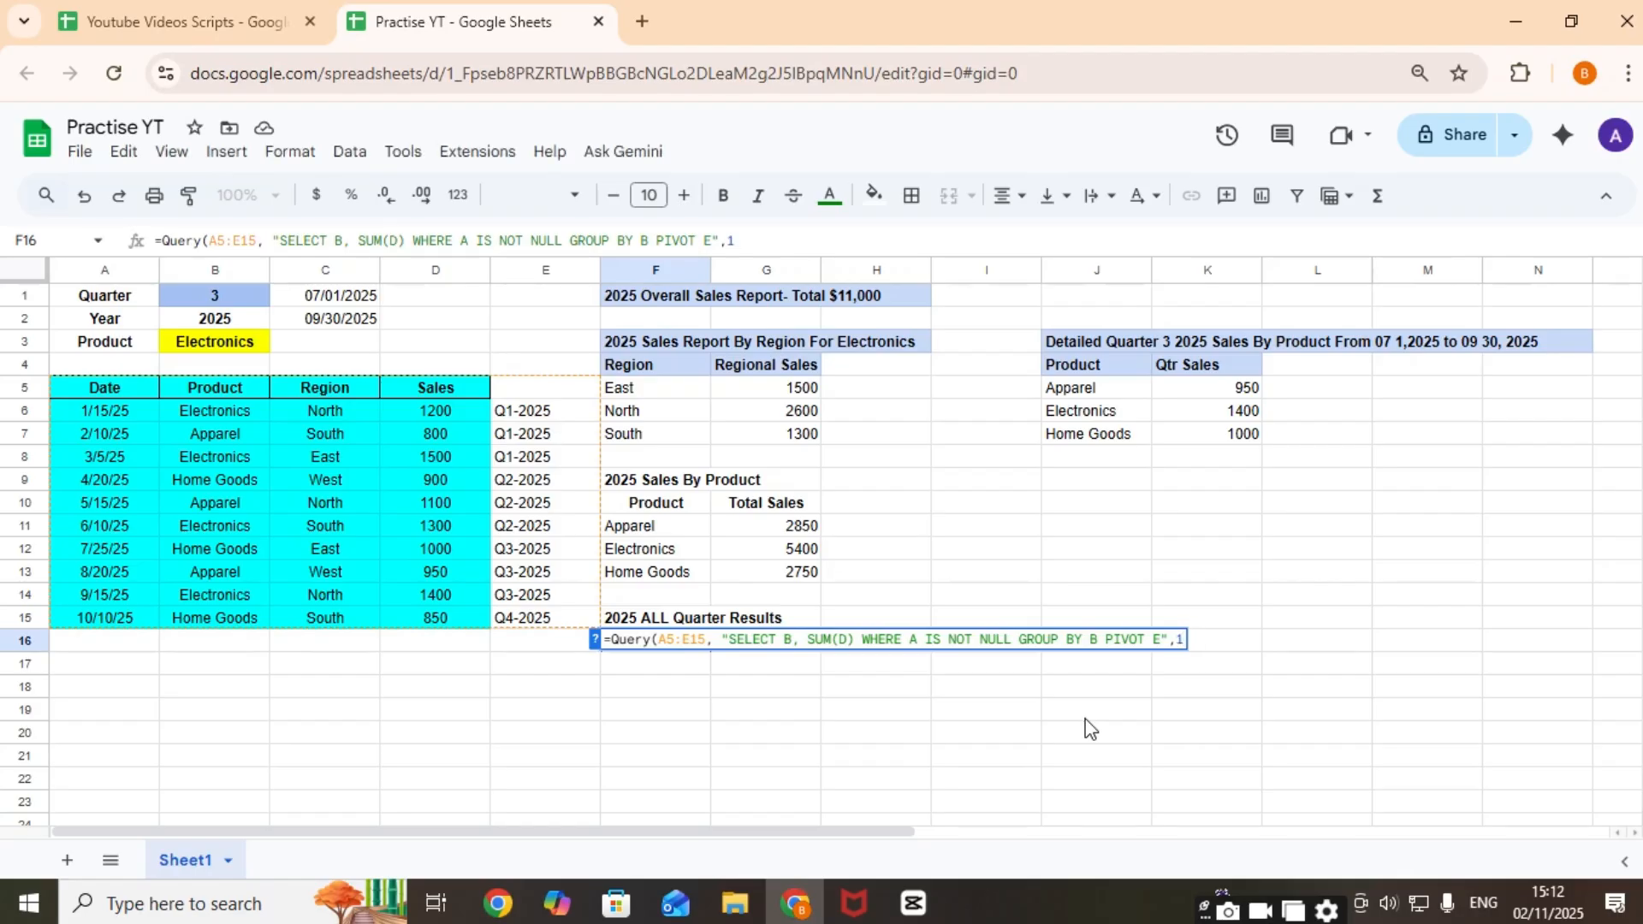
{"action": "key", "text": "Return"}
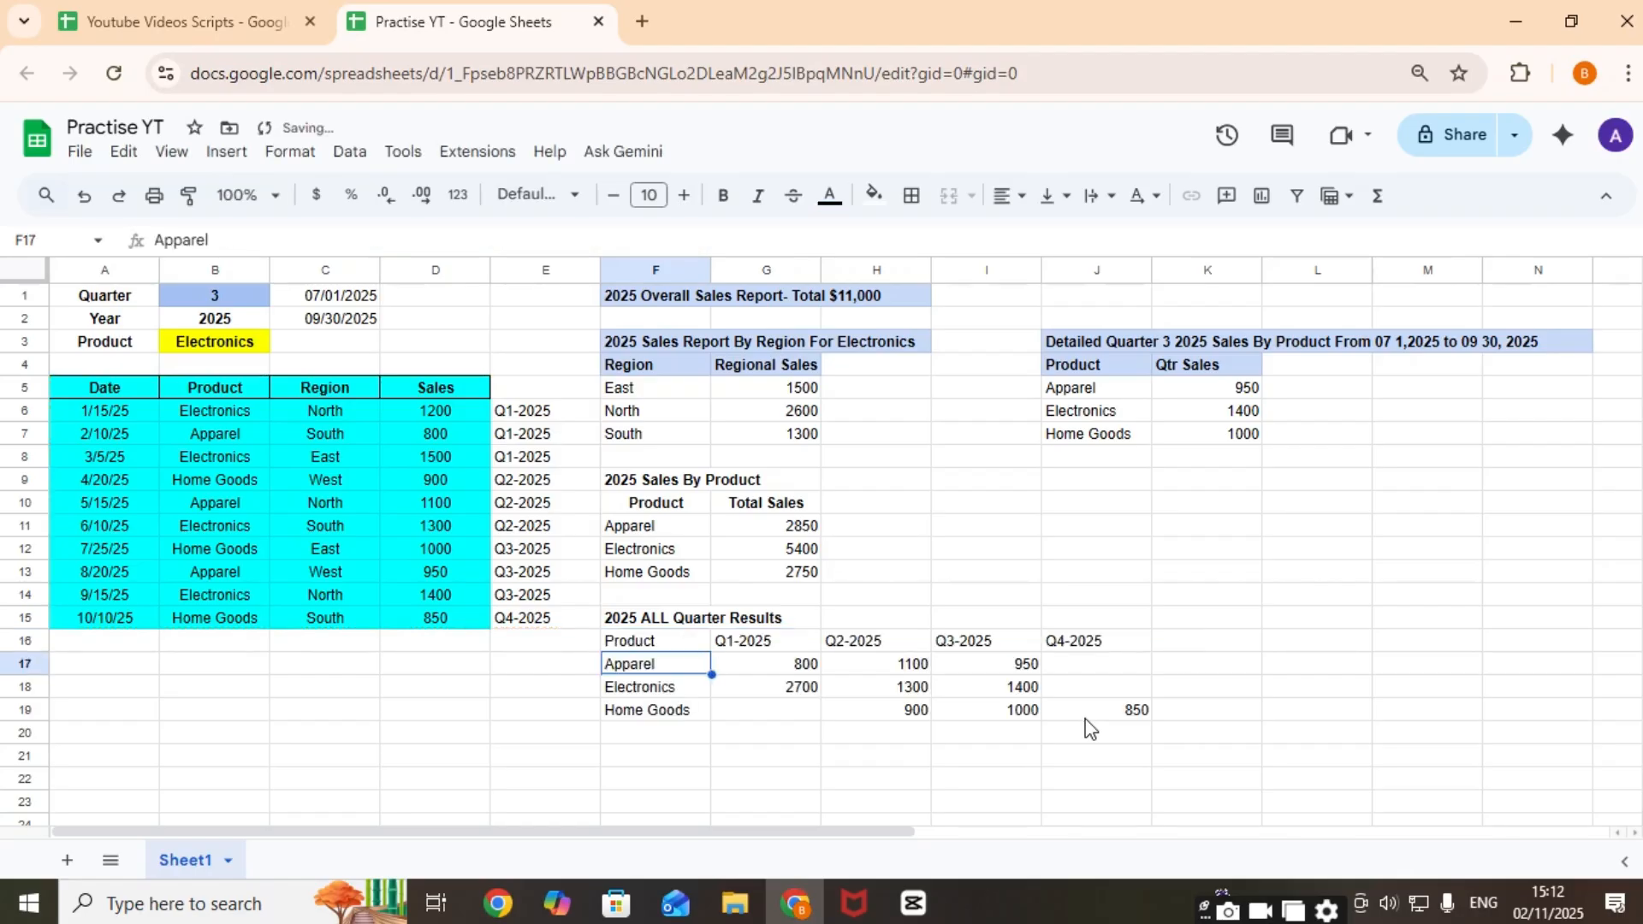
Step: Center and bold the header row F16:J16 of the all-quarter results report
{"action": "key", "text": "Up"}
{"action": "key", "text": "shift+Right"}
{"action": "key", "text": "shift+Right"}
{"action": "key", "text": "shift+Right"}
{"action": "key", "text": "shift+Right"}
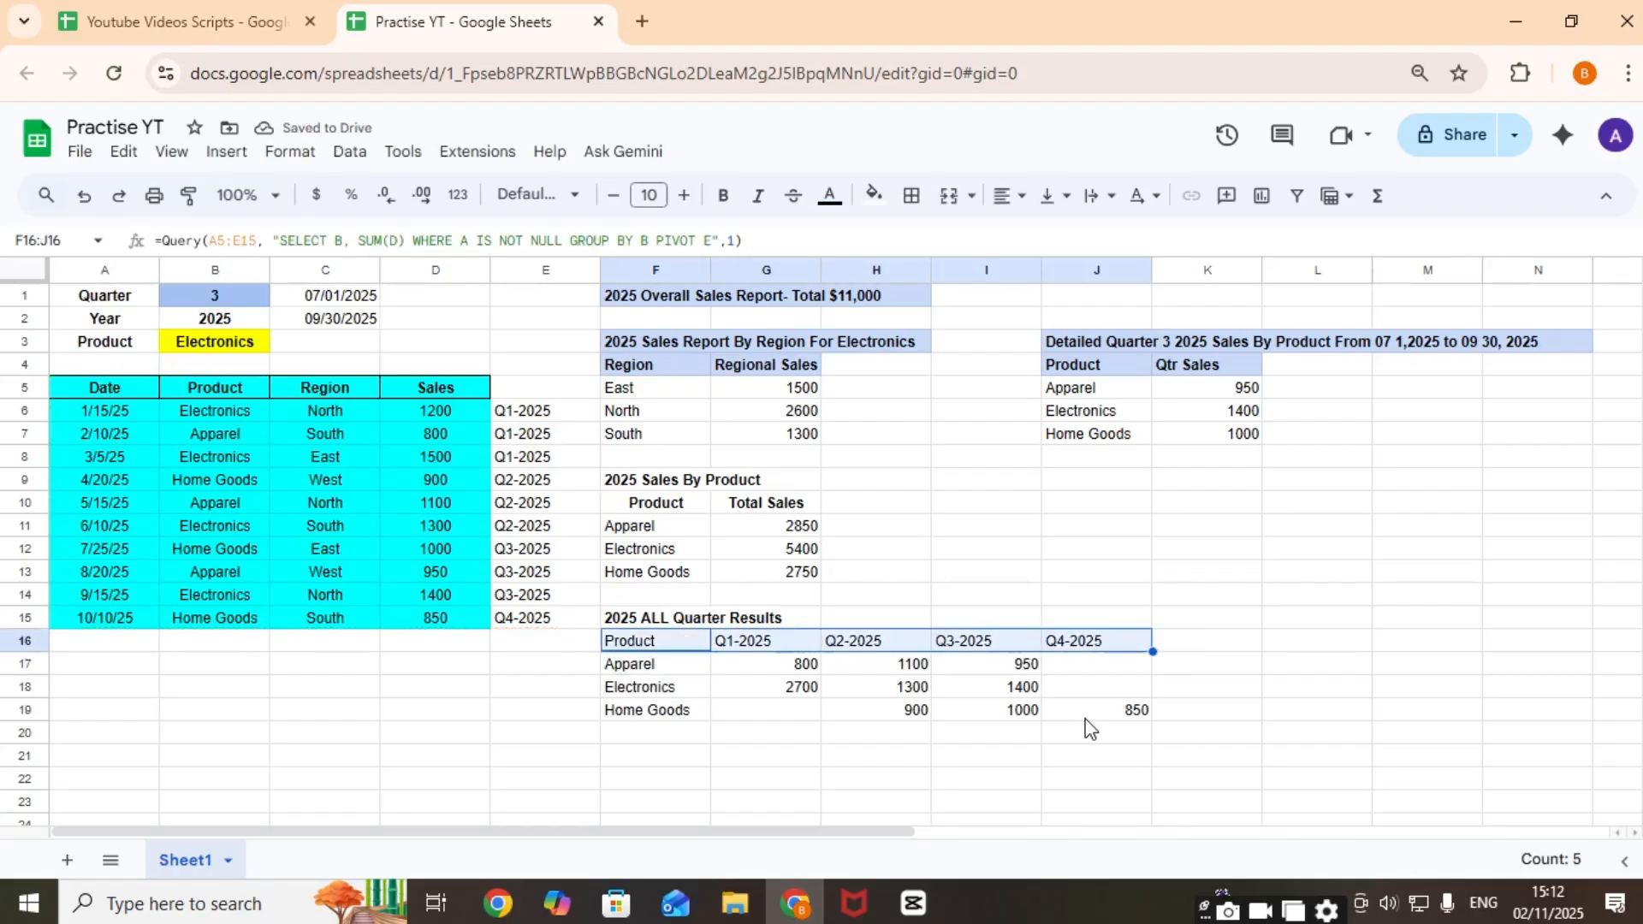
{"action": "left_click", "coordinate": [1010, 196]}
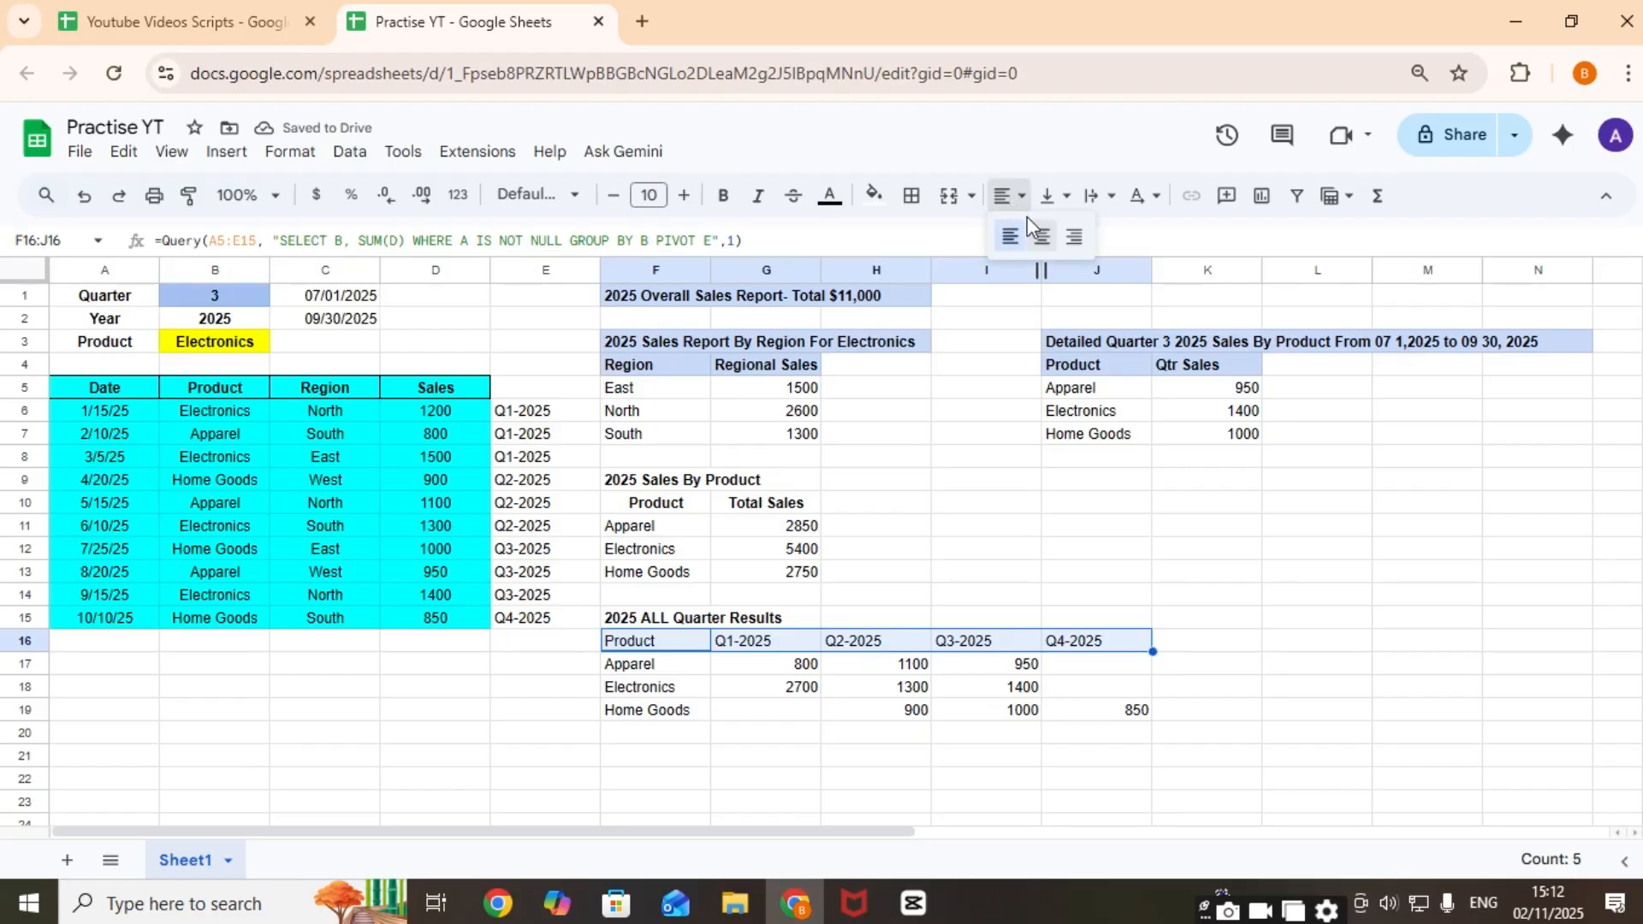
{"action": "left_click", "coordinate": [1041, 238]}
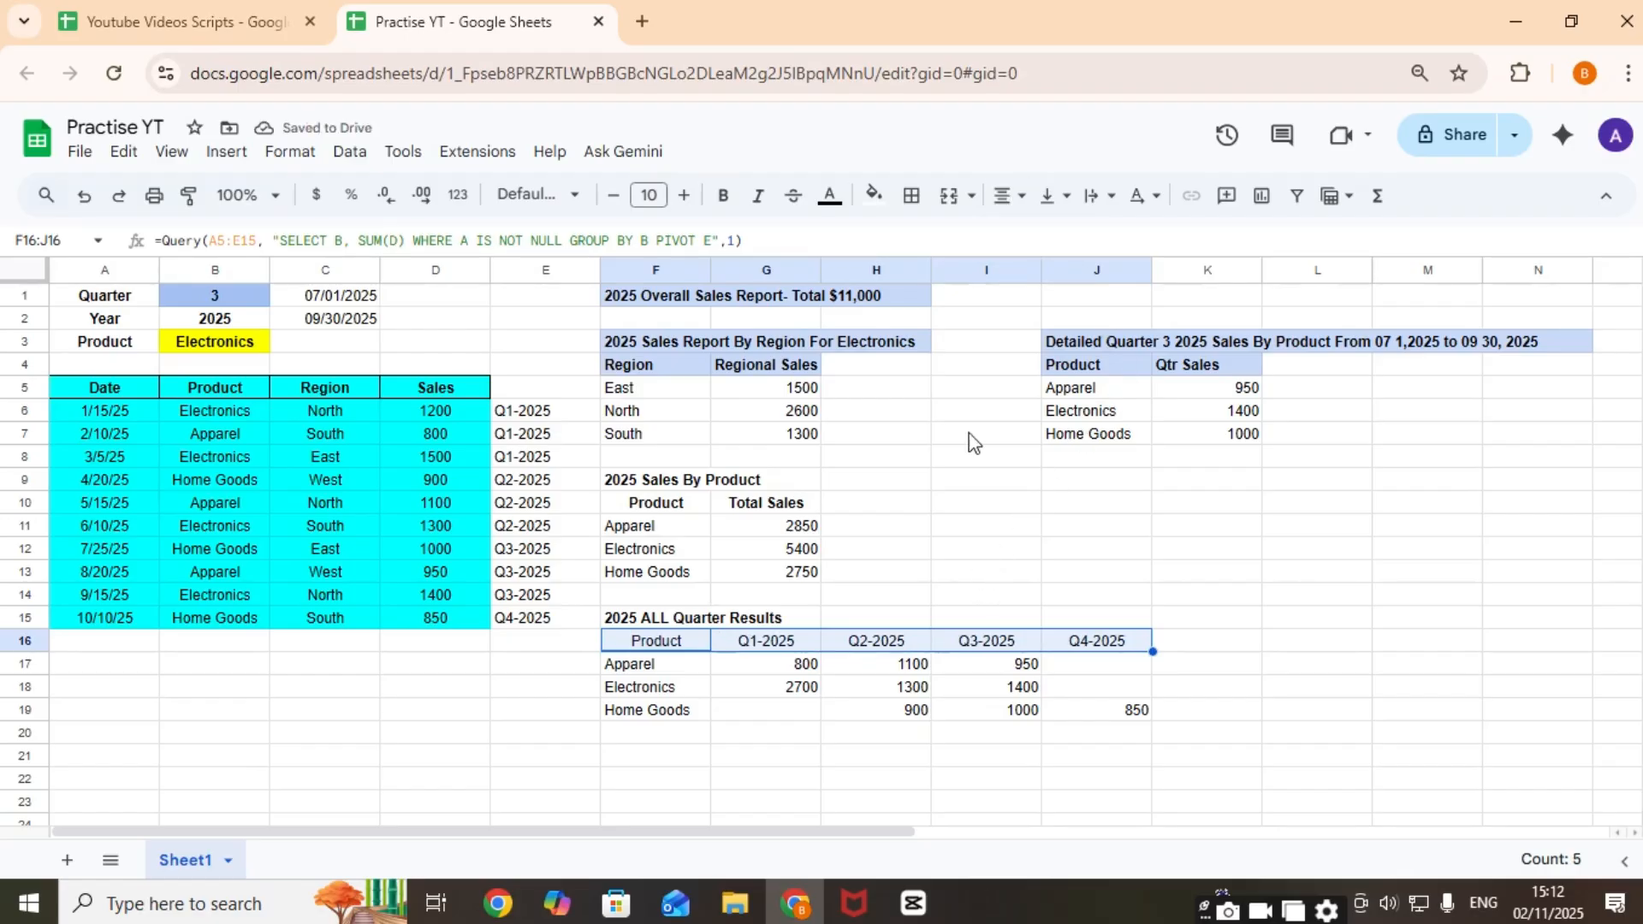
{"action": "left_click", "coordinate": [727, 206]}
{"action": "left_click", "coordinate": [686, 615]}
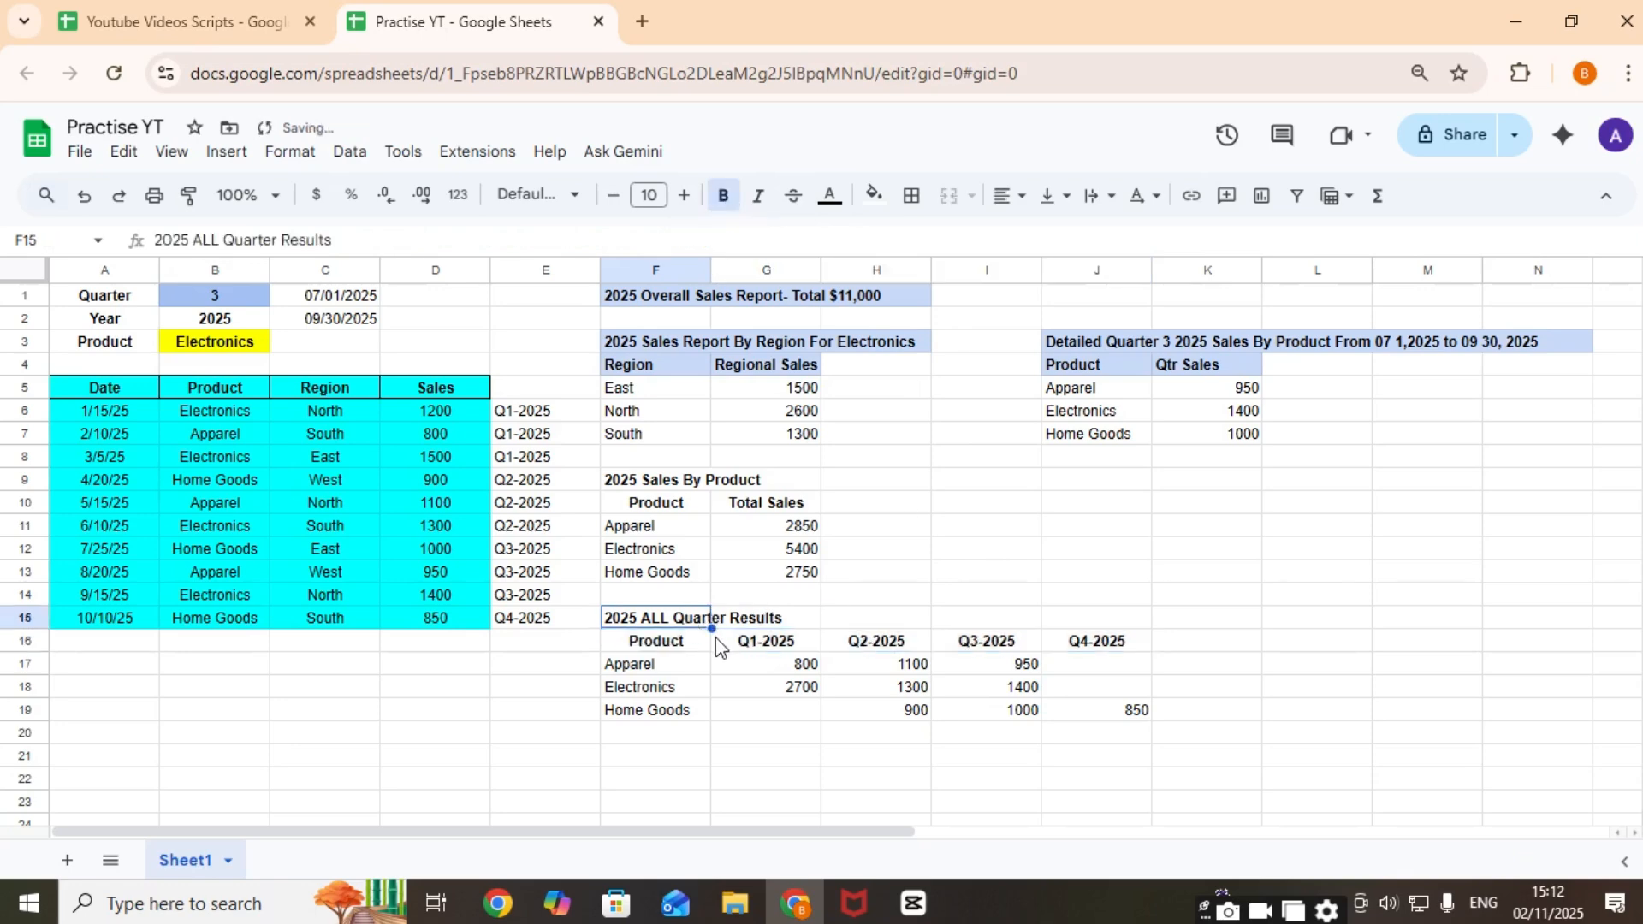
{"action": "left_click", "coordinate": [700, 644]}
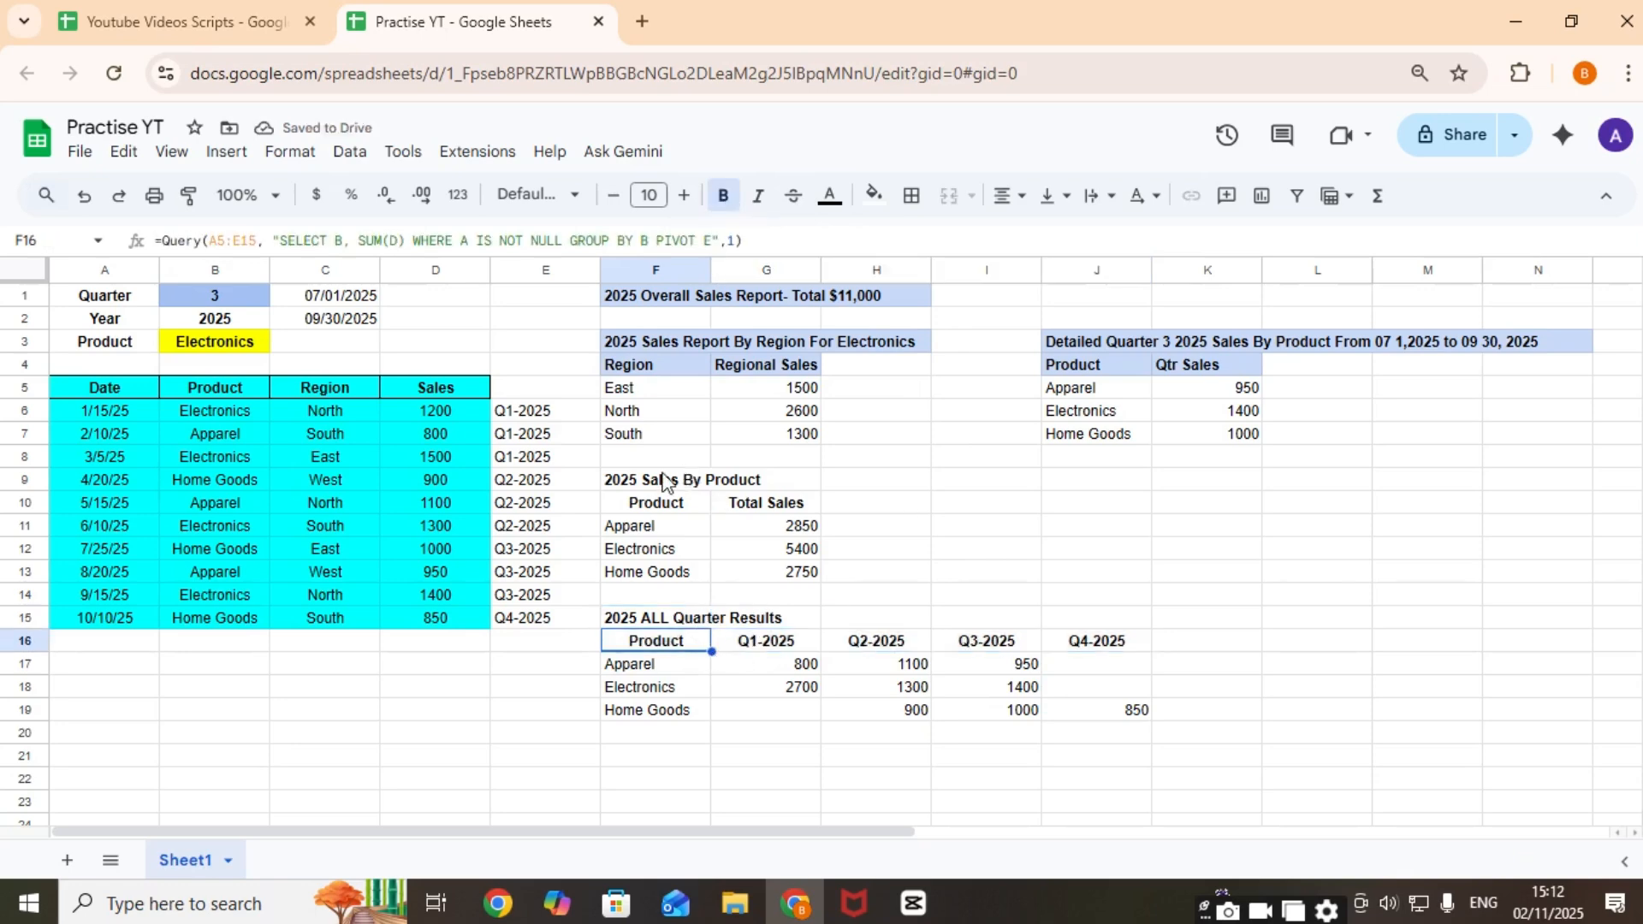
Step: Fill the Sales By Product title and header cells F9:G10 with light blue
{"action": "left_click_drag", "start_coordinate": [665, 482], "coordinate": [774, 501]}
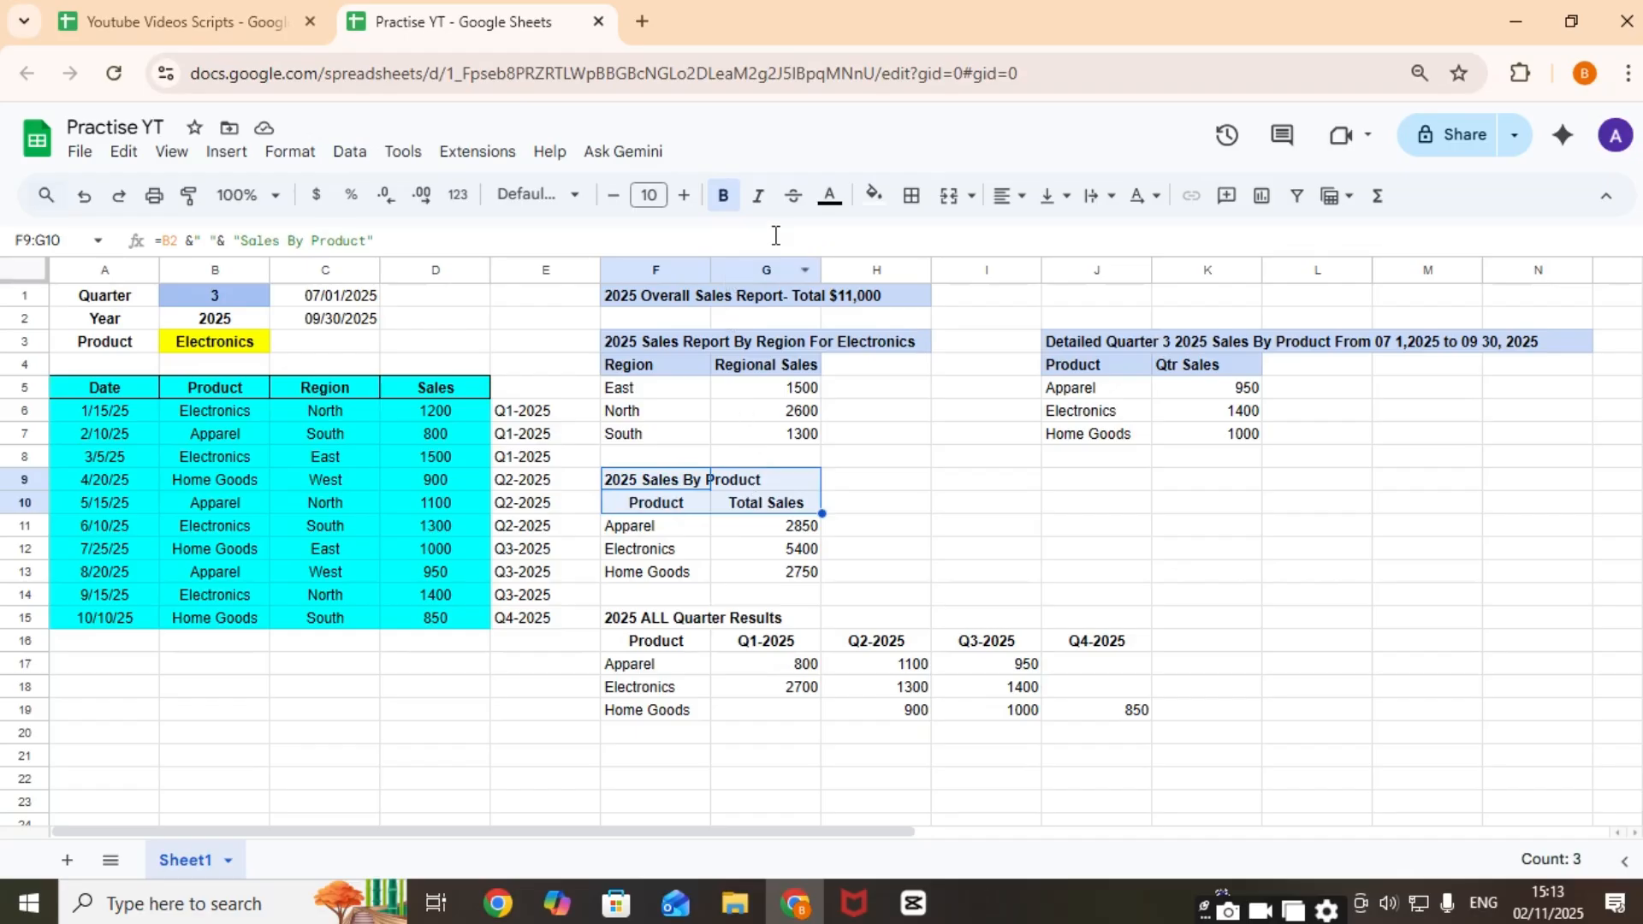
{"action": "left_click", "coordinate": [874, 196]}
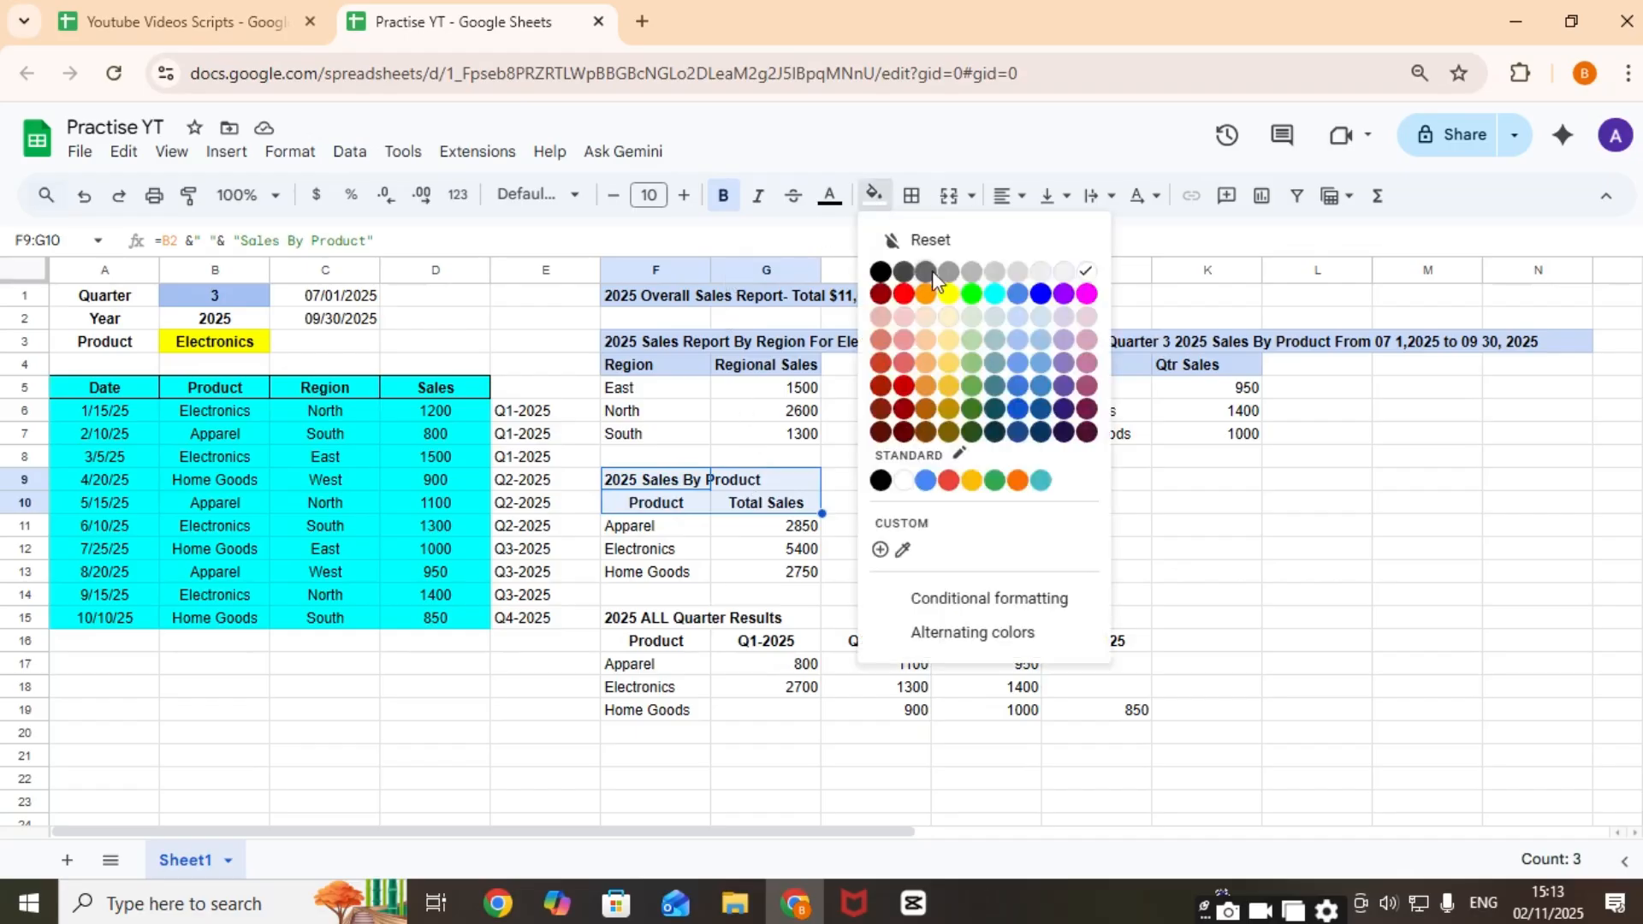
{"action": "left_click", "coordinate": [1024, 333]}
Step: Fill the ALL Quarter Results title and header cells F15:J16 with light cyan-gray
{"action": "left_click", "coordinate": [678, 623]}
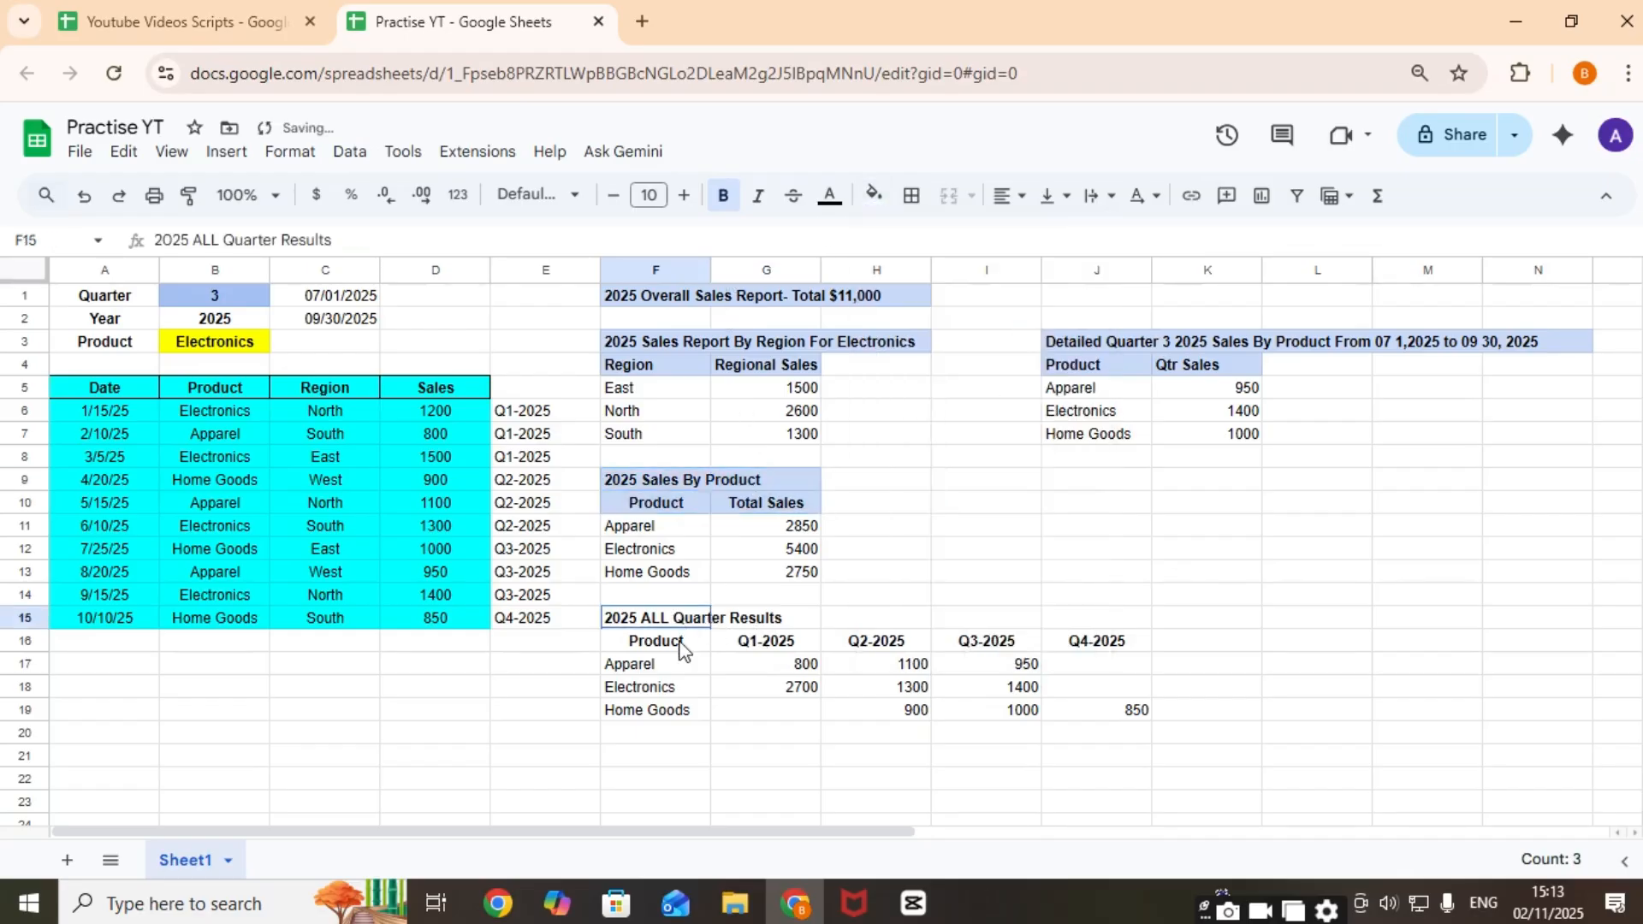
{"action": "left_click_drag", "start_coordinate": [682, 650], "coordinate": [1138, 657]}
{"action": "left_click", "coordinate": [873, 195]}
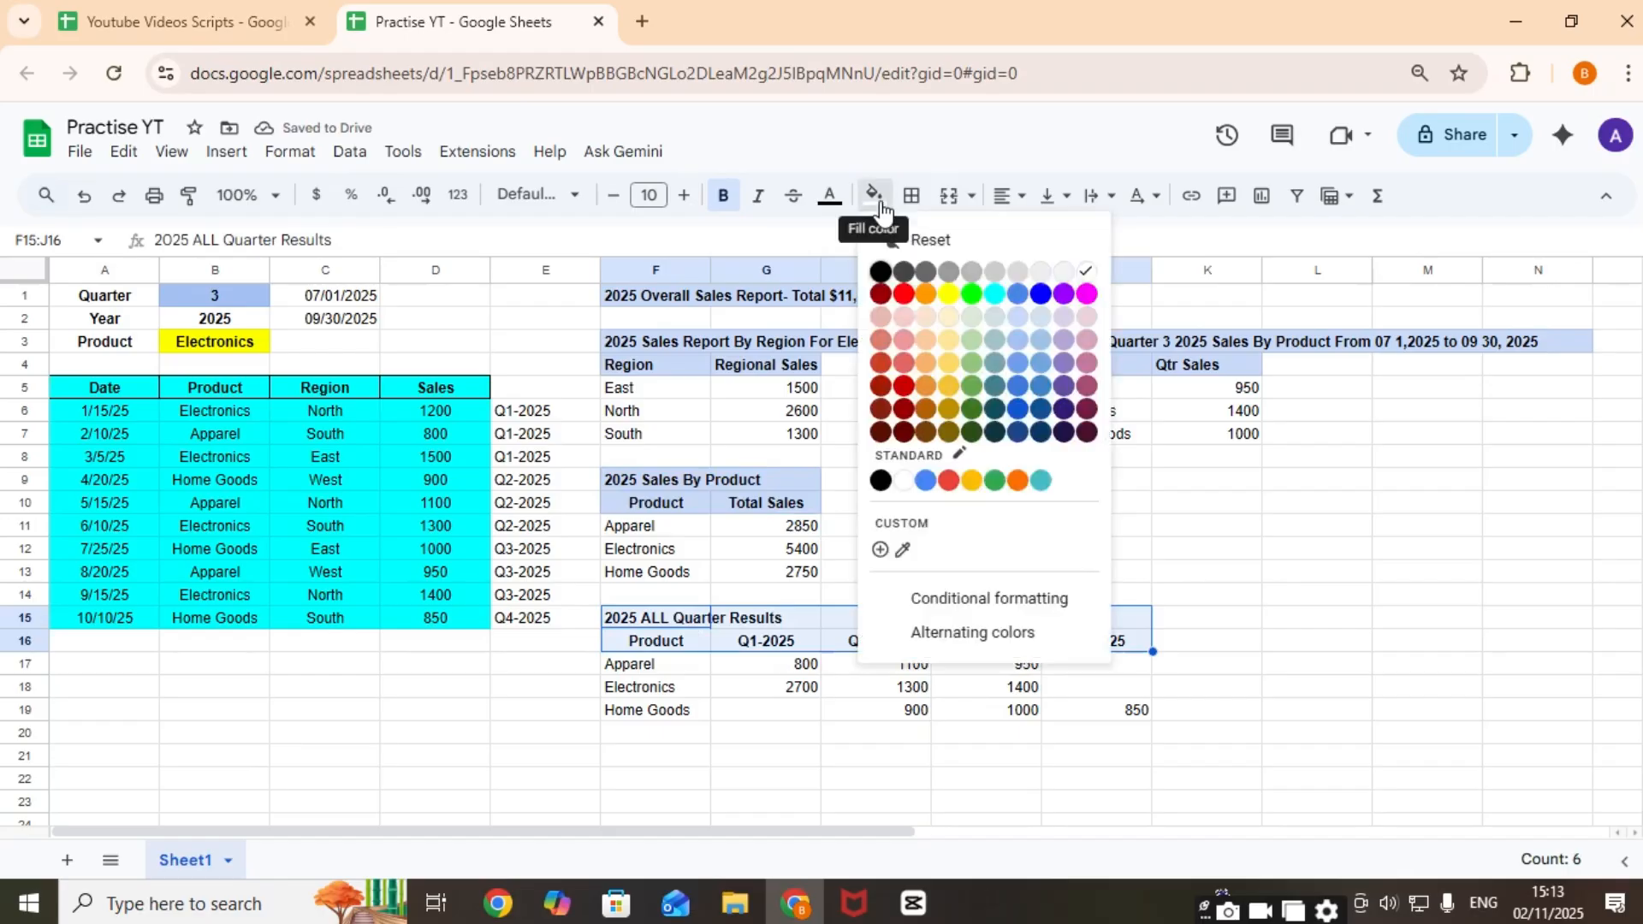
{"action": "left_click", "coordinate": [995, 321]}
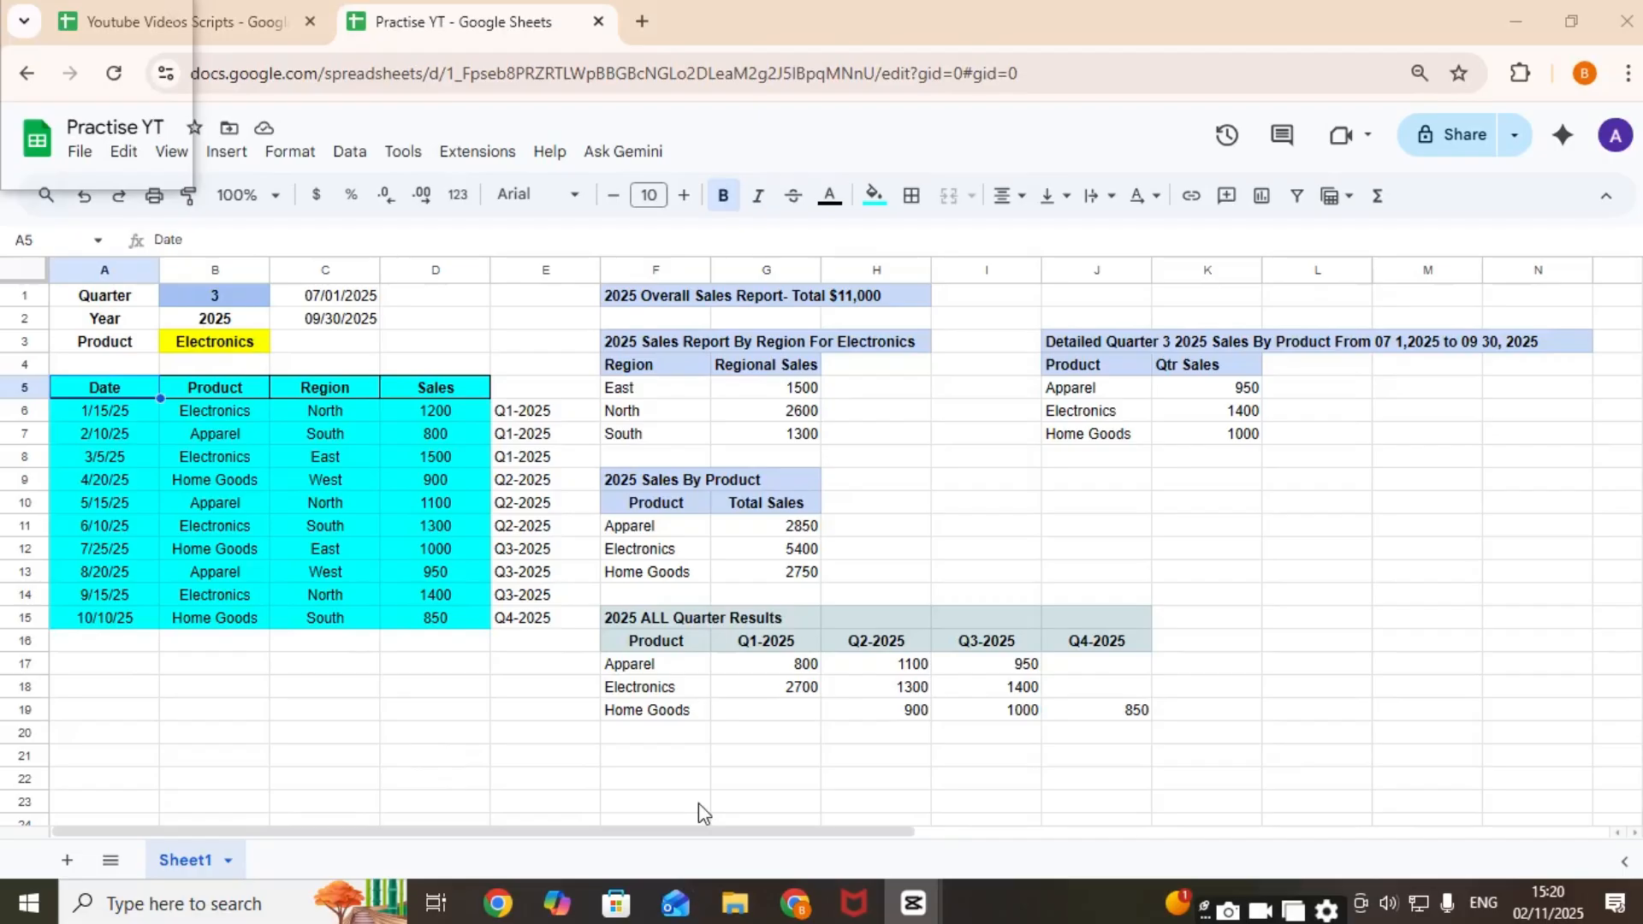
Step: Create a pivot table on a new sheet from the sales data in A5:D15
{"action": "left_click", "coordinate": [326, 526]}
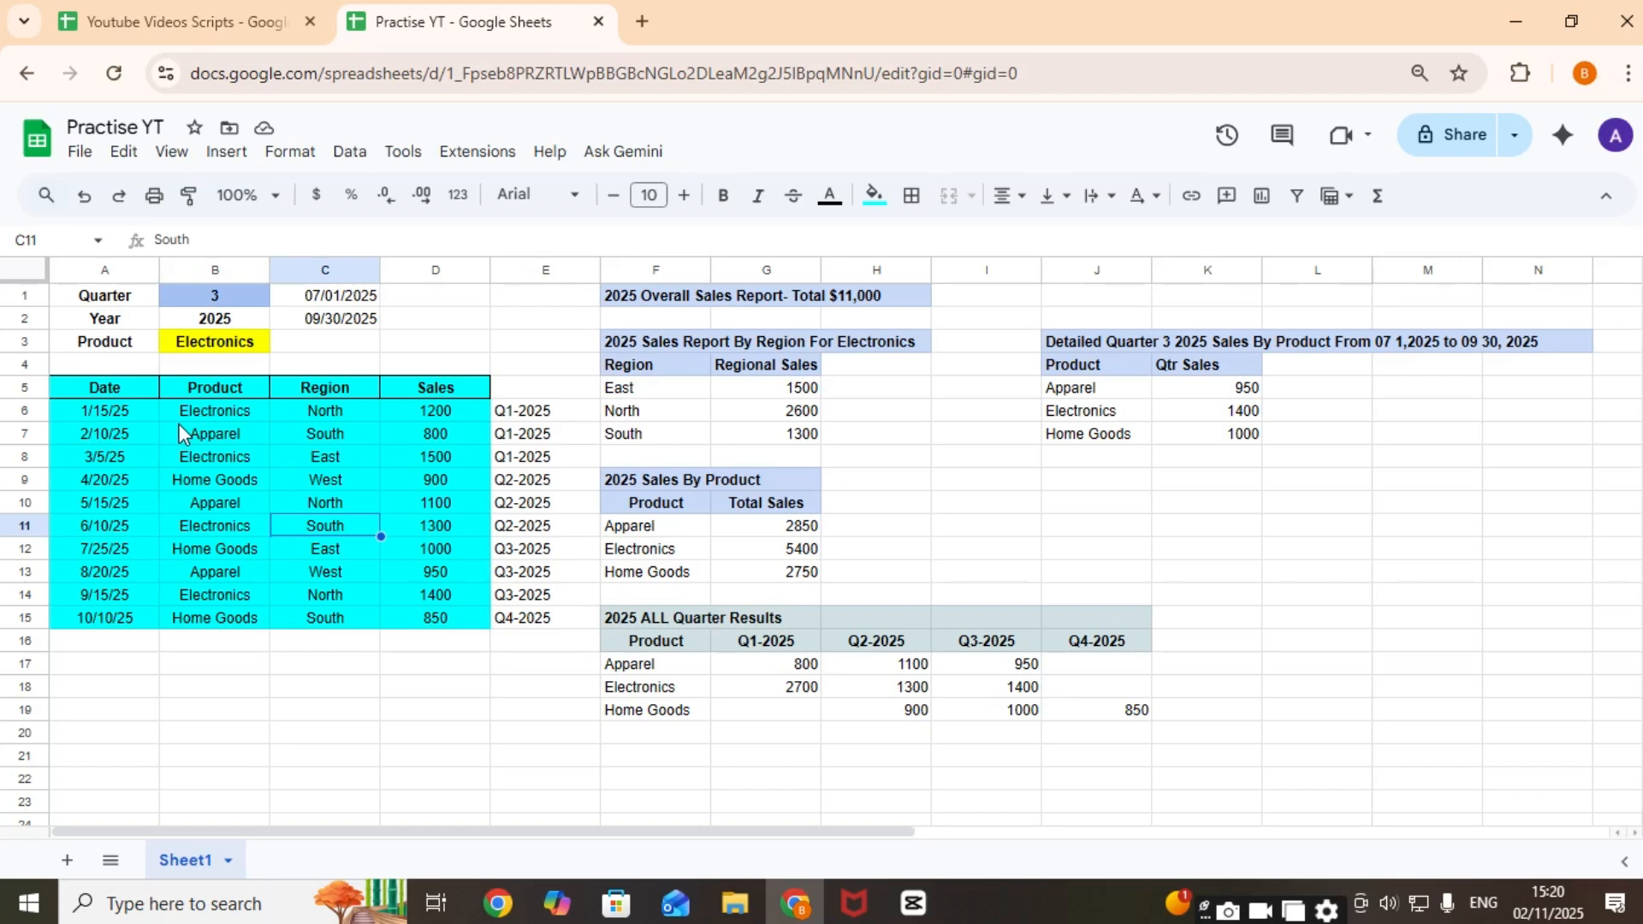
{"action": "left_click", "coordinate": [261, 640]}
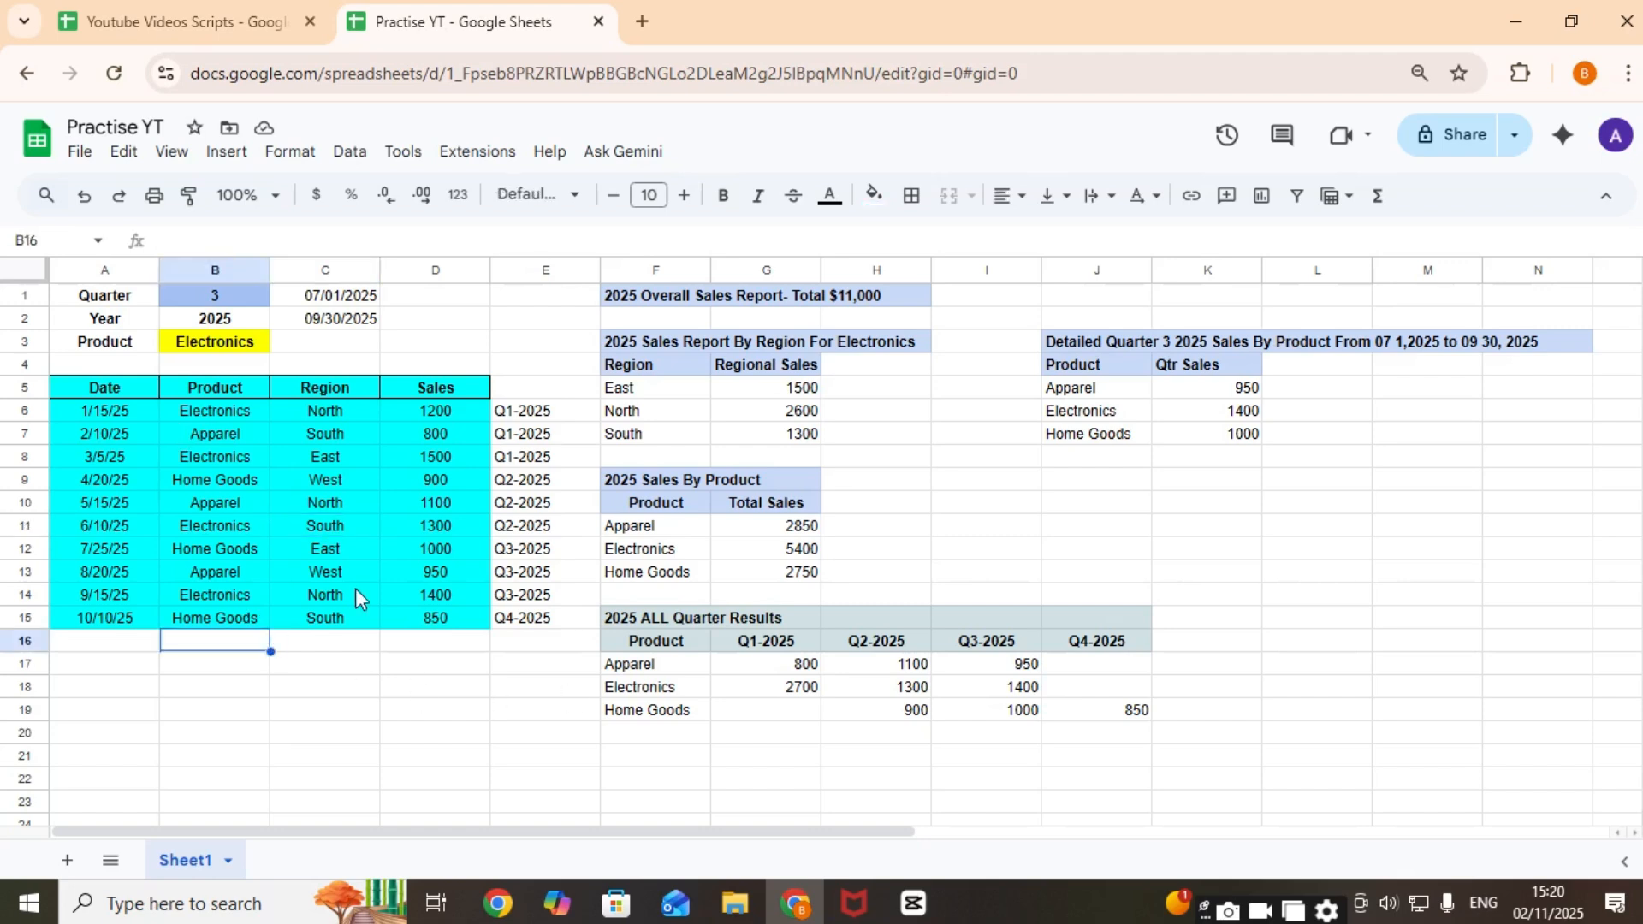
{"action": "left_click", "coordinate": [125, 388]}
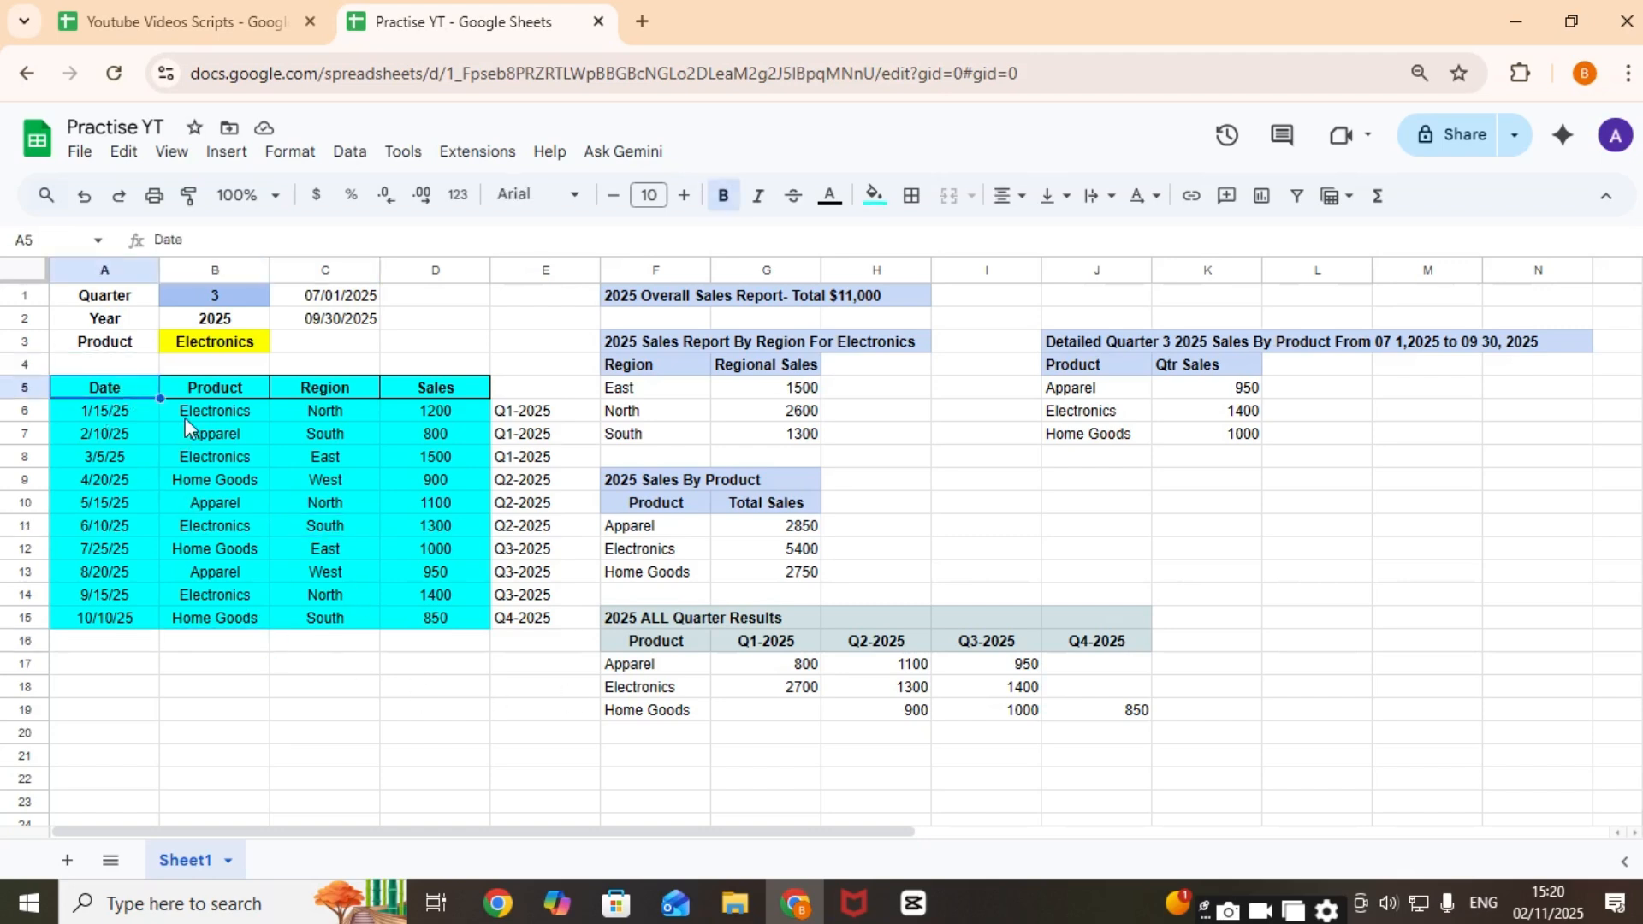
{"action": "left_click", "coordinate": [453, 613], "text": "shift"}
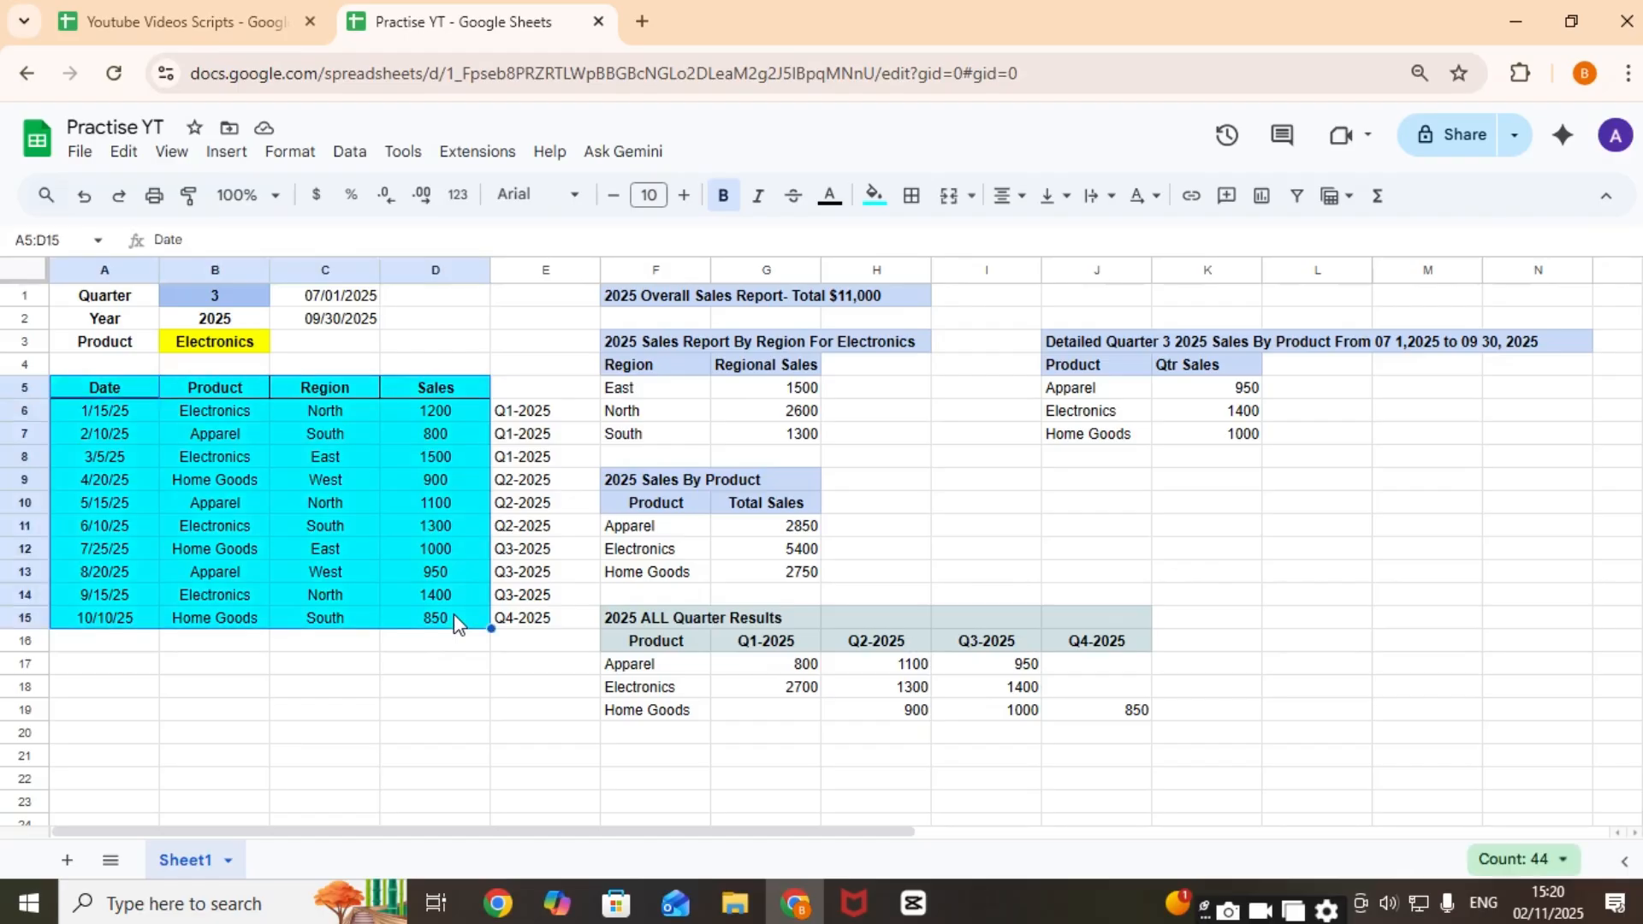
{"action": "left_click", "coordinate": [230, 151]}
{"action": "left_click", "coordinate": [277, 436]}
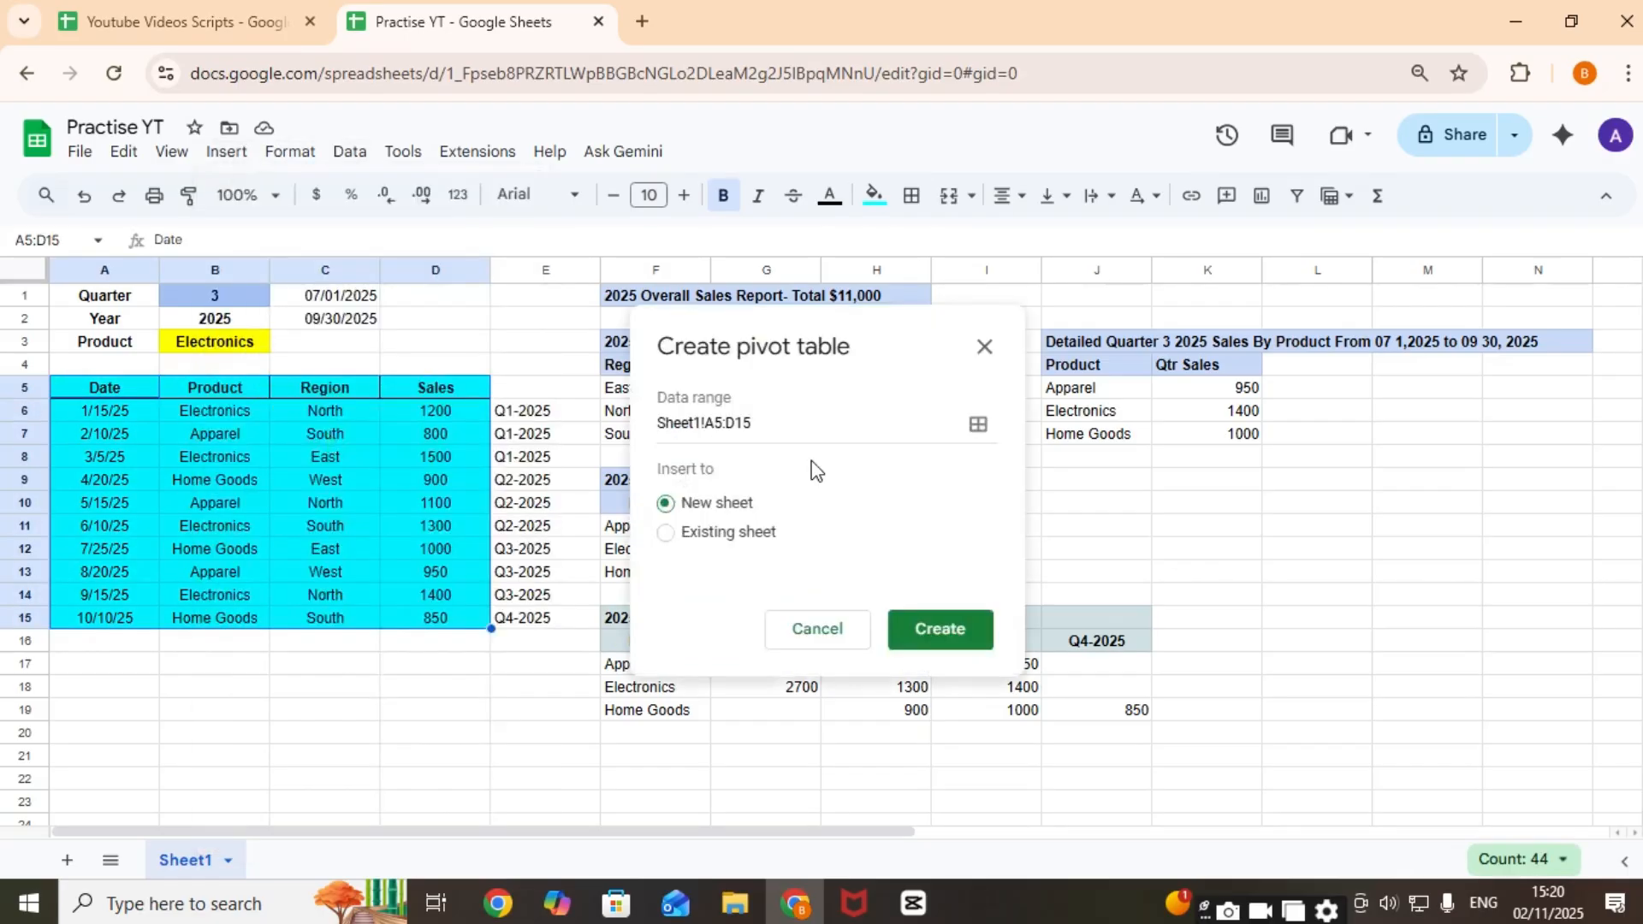
{"action": "left_click", "coordinate": [938, 631]}
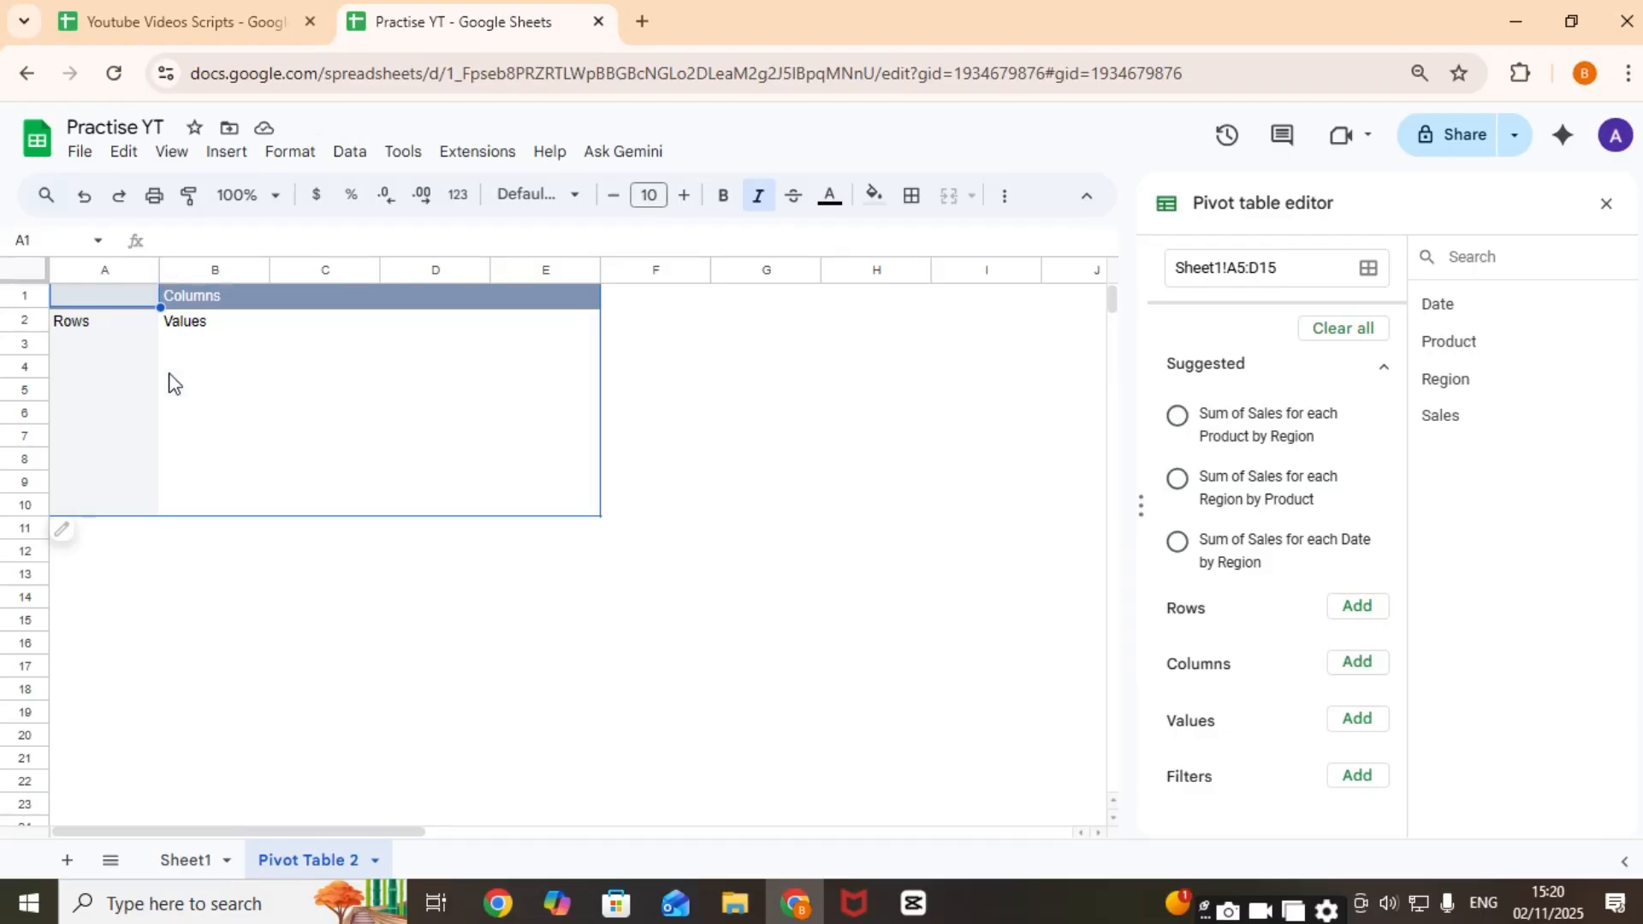
Step: Try the suggested pivot layouts, starting with Sum of Sales for each Product by Region and ending with Sum of Sales for each Date by Region
{"action": "left_click", "coordinate": [1179, 417]}
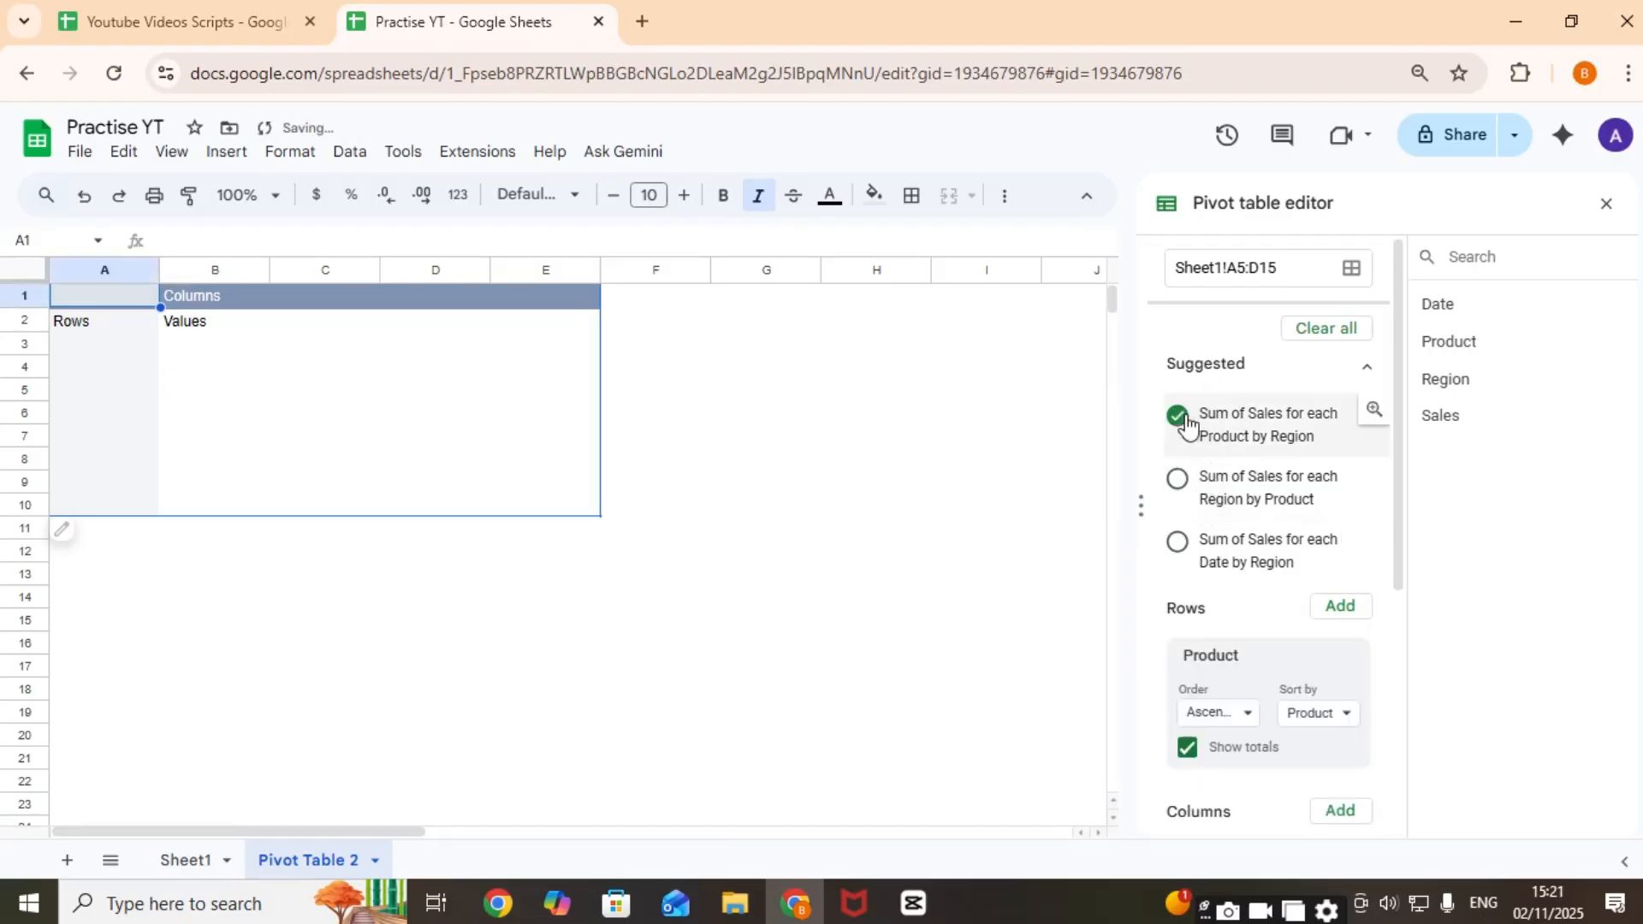
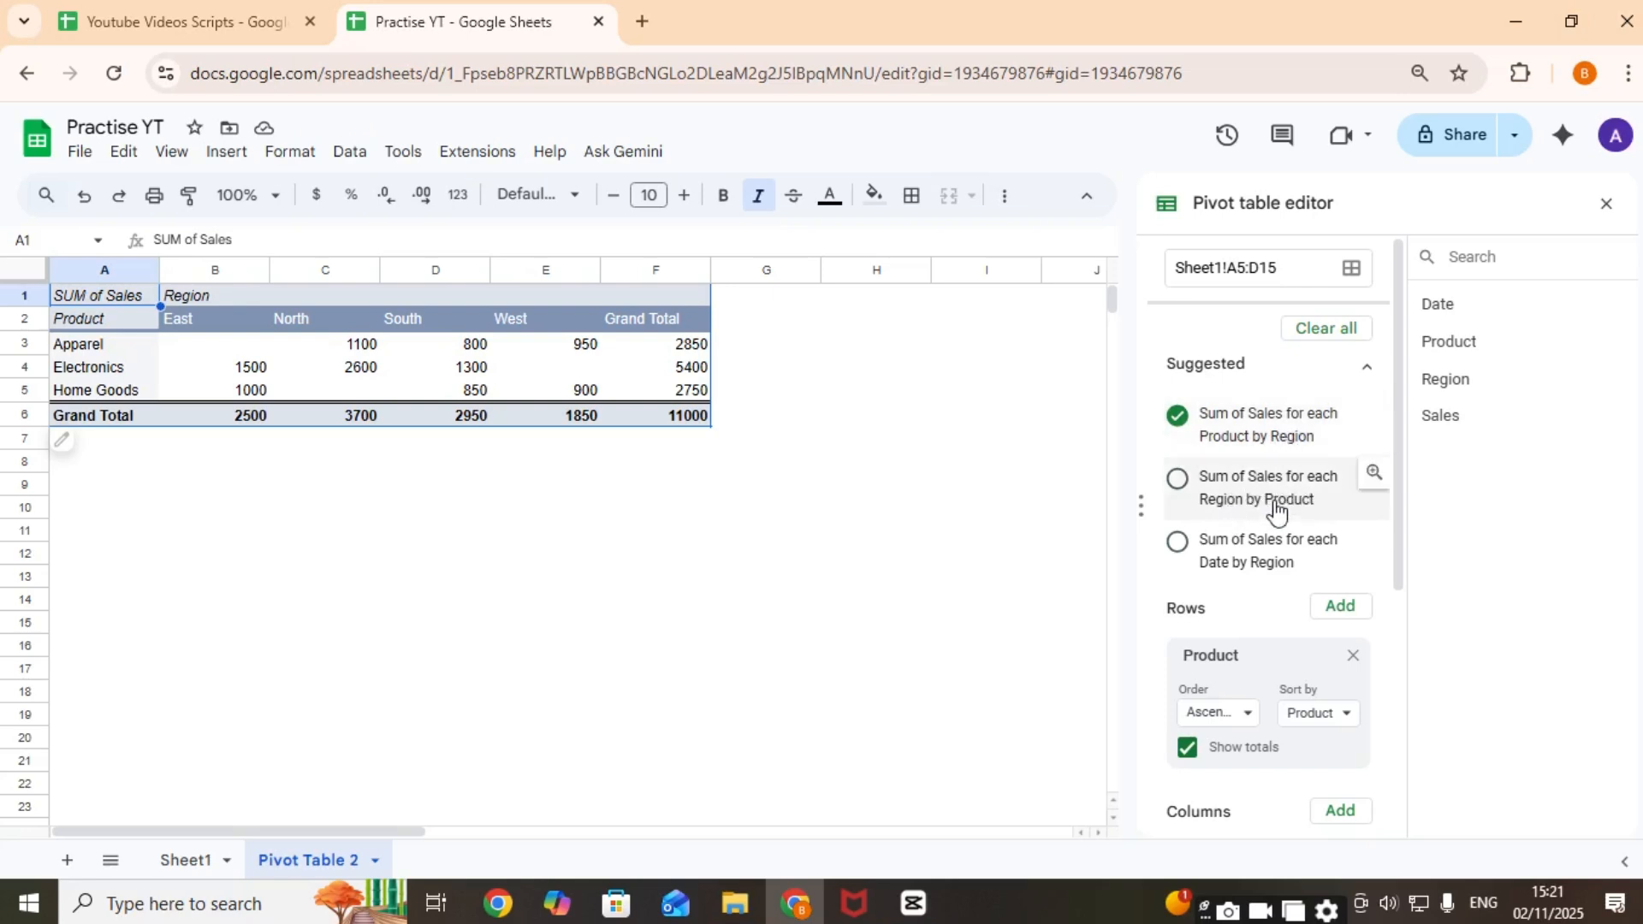
{"action": "left_click", "coordinate": [1232, 492]}
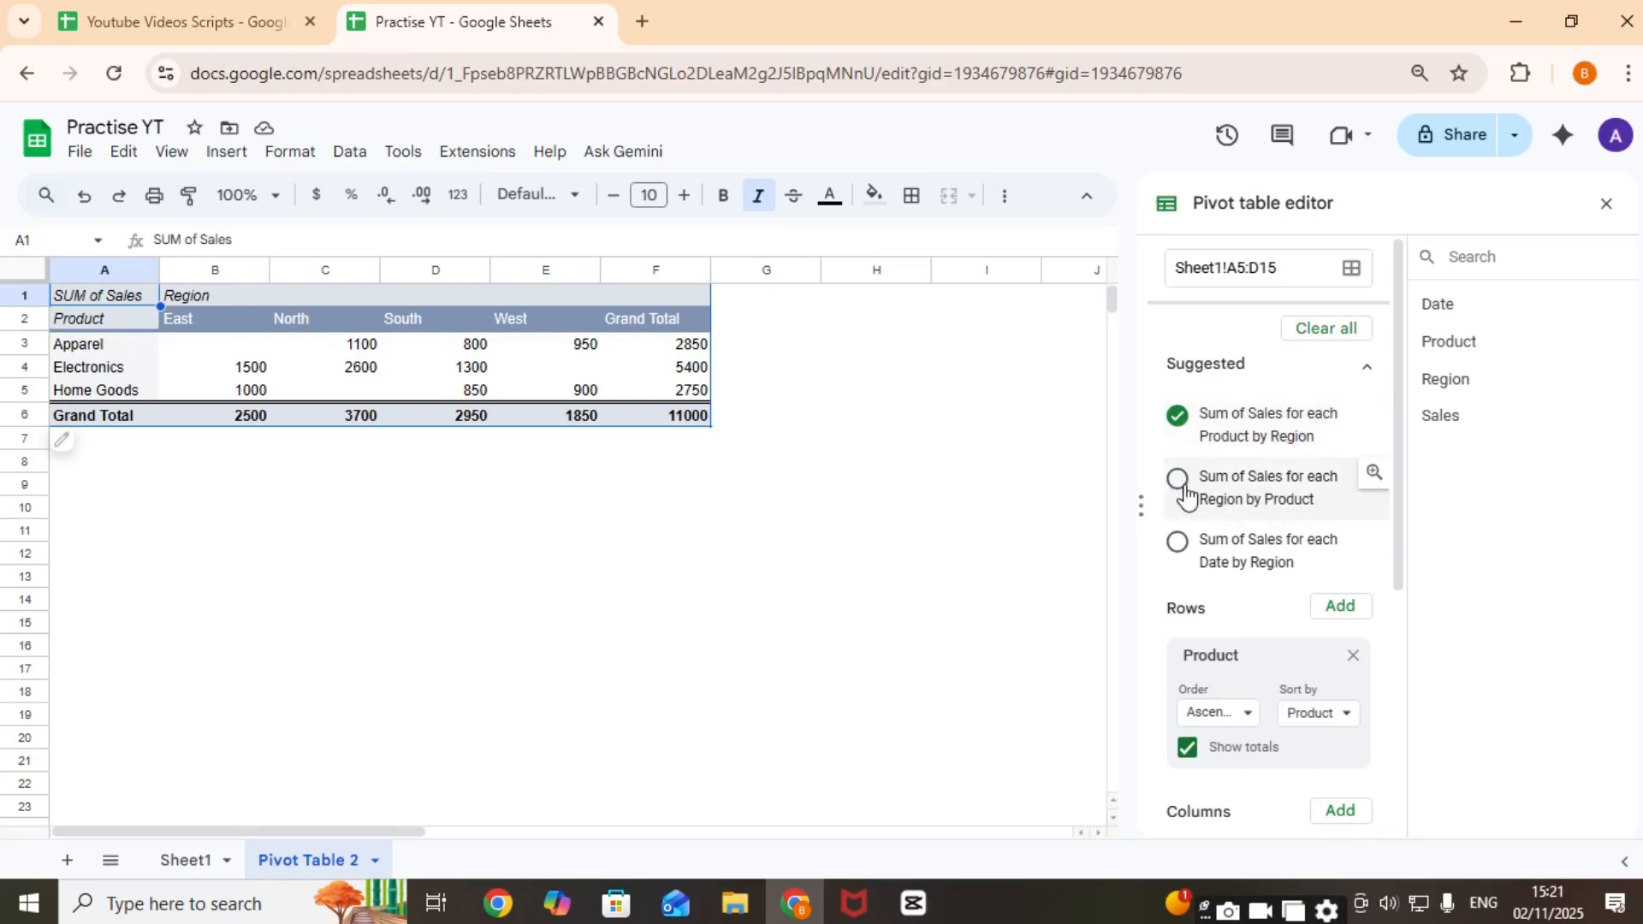
{"action": "left_click", "coordinate": [1186, 548]}
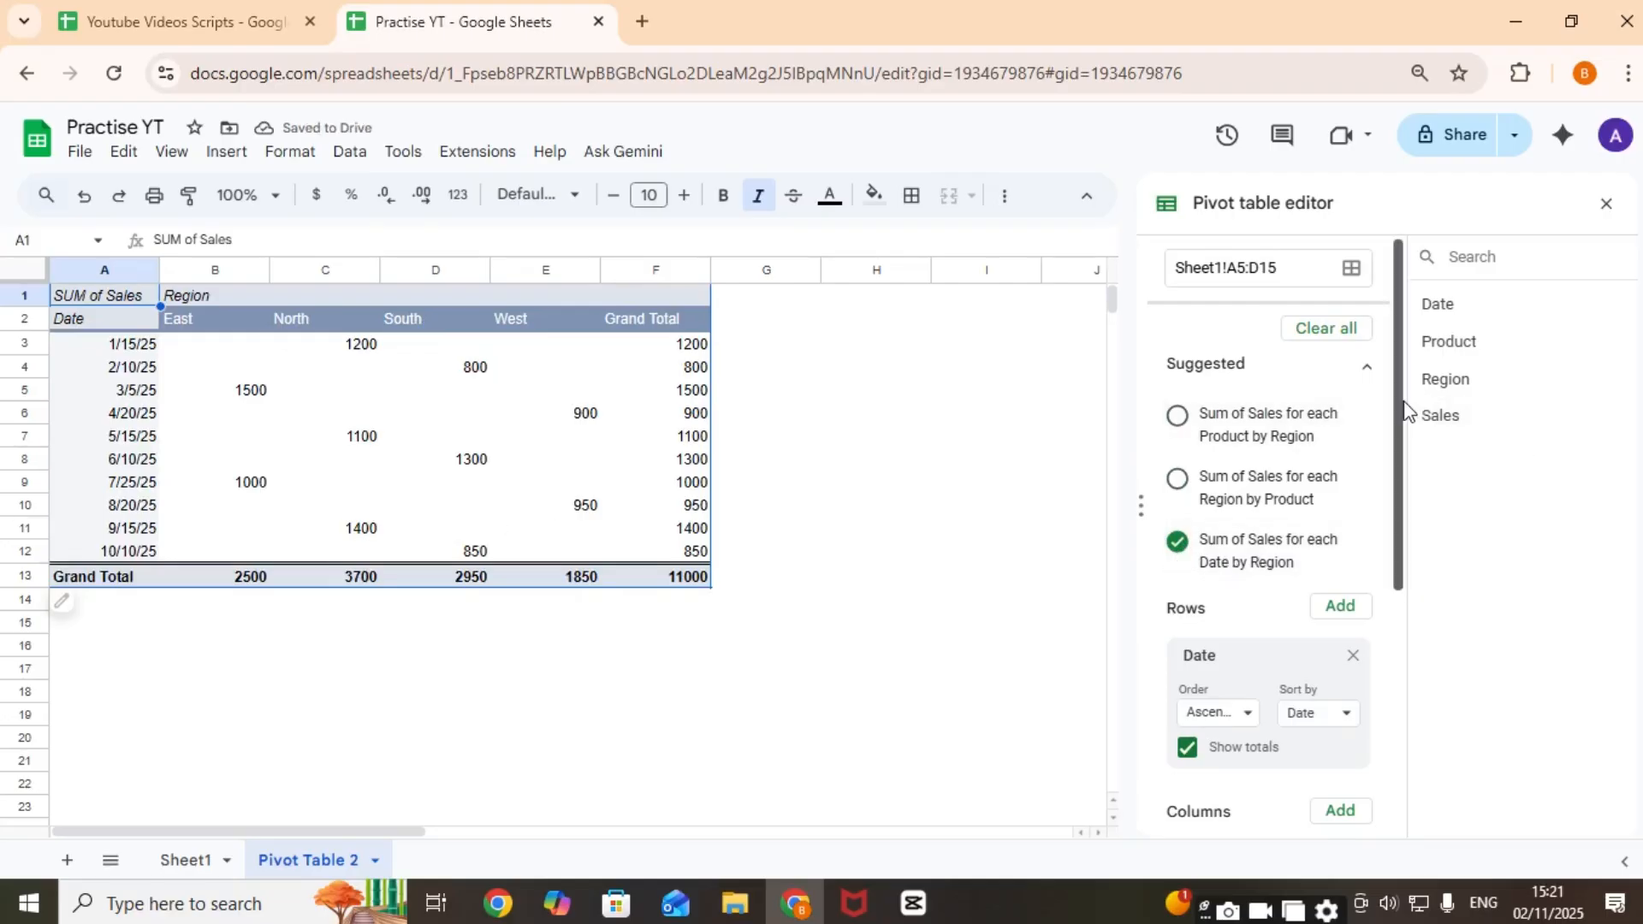
{"action": "mouse_move", "coordinate": [1398, 409]}
{"action": "left_mouse_down"}
{"action": "mouse_move", "coordinate": [1394, 649]}
{"action": "mouse_move", "coordinate": [1383, 431]}
{"action": "left_mouse_up"}
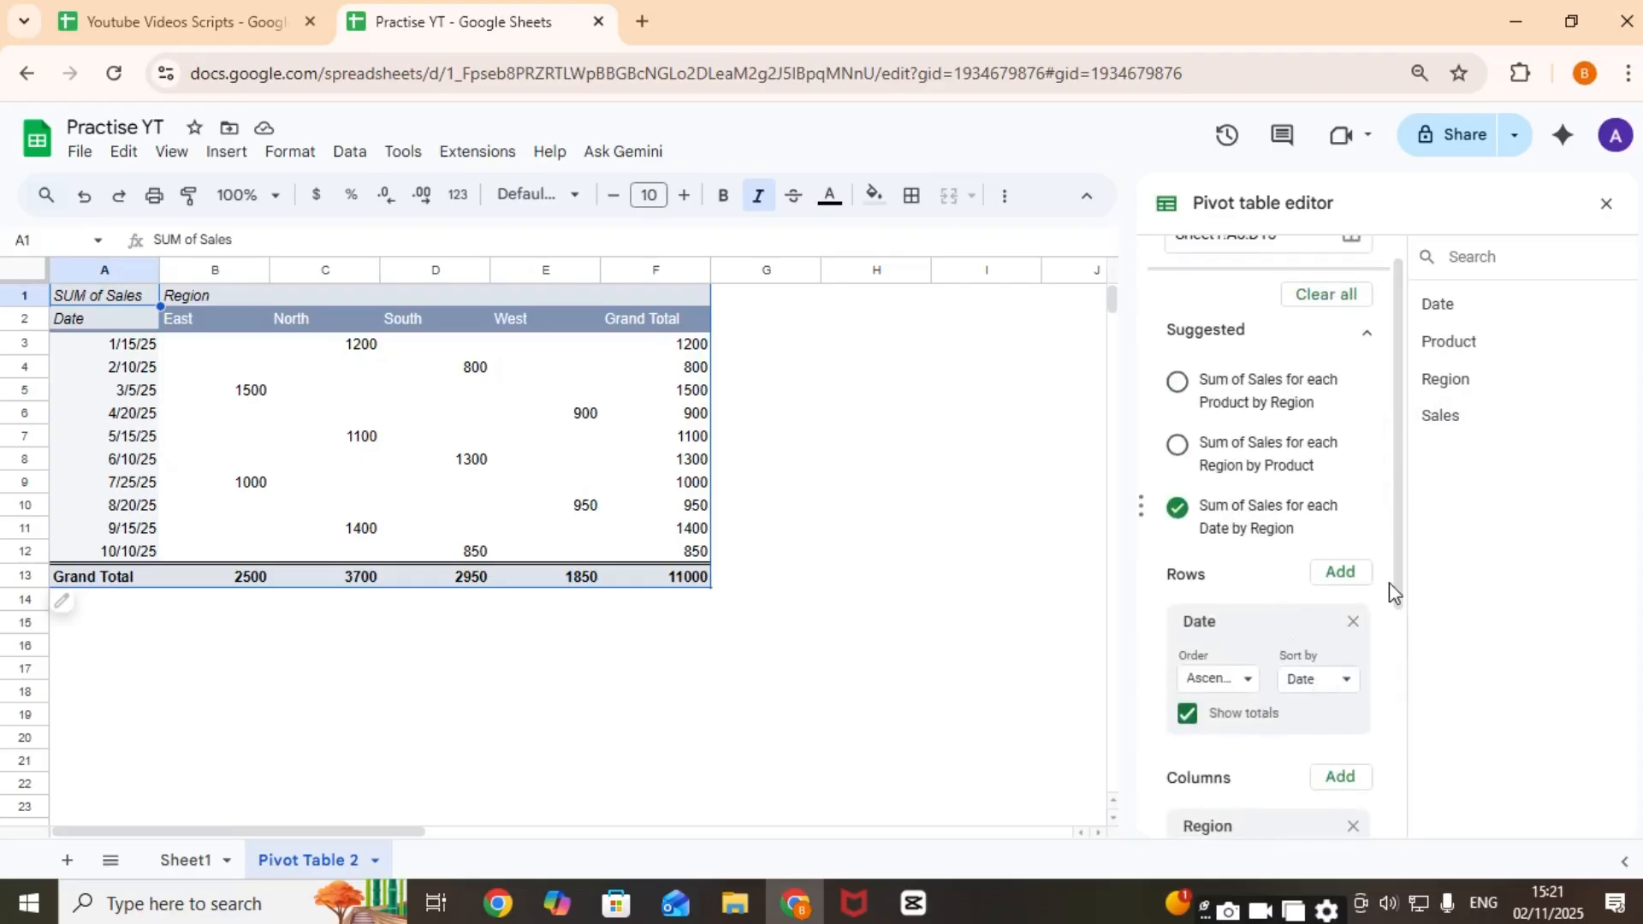
{"action": "mouse_move", "coordinate": [1403, 562]}
{"action": "left_mouse_down"}
{"action": "mouse_move", "coordinate": [1431, 802]}
{"action": "mouse_move", "coordinate": [1394, 542]}
{"action": "left_mouse_up"}
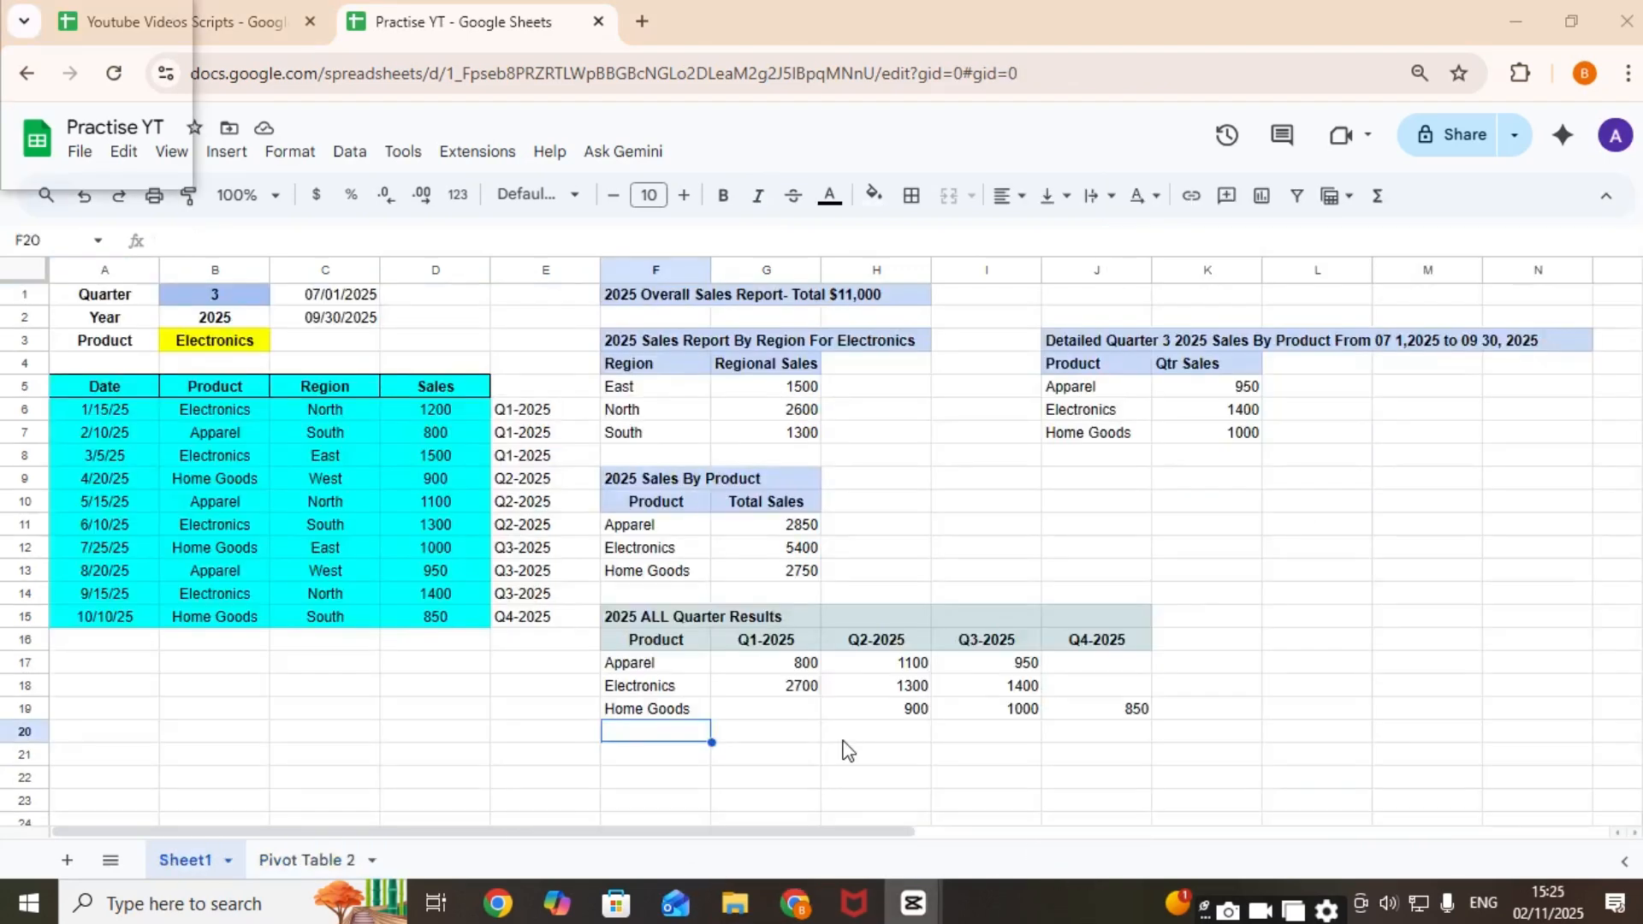
{"action": "left_click", "coordinate": [842, 741]}
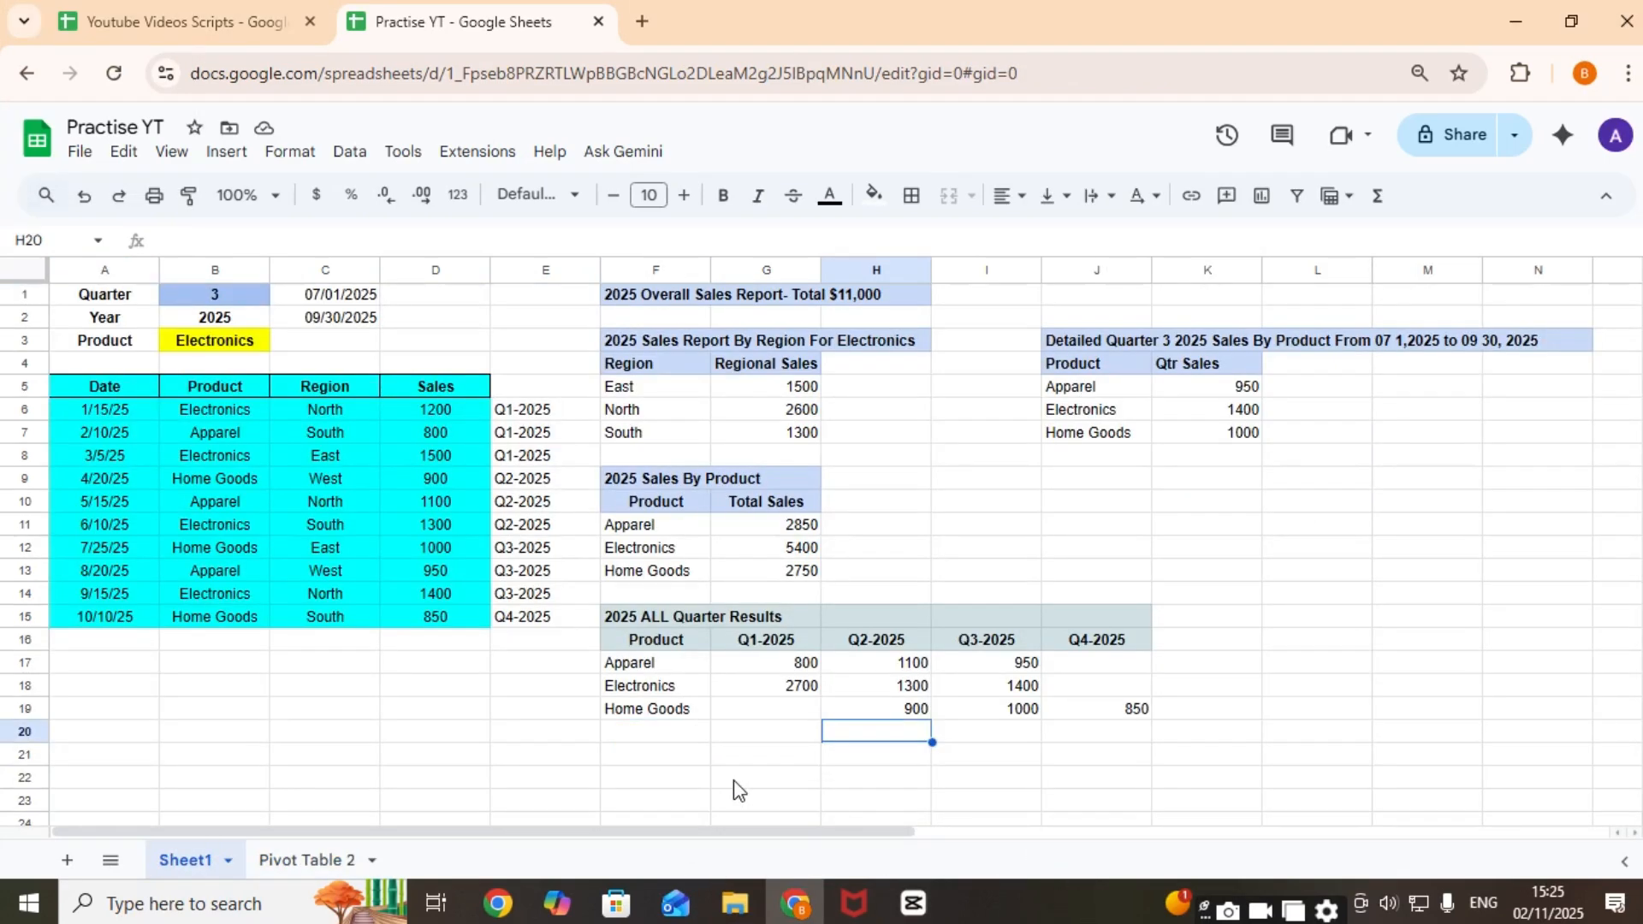
Step: Copy the all-quarter results table F16:J19 and paste it as values only starting at F22
{"action": "left_click", "coordinate": [691, 762]}
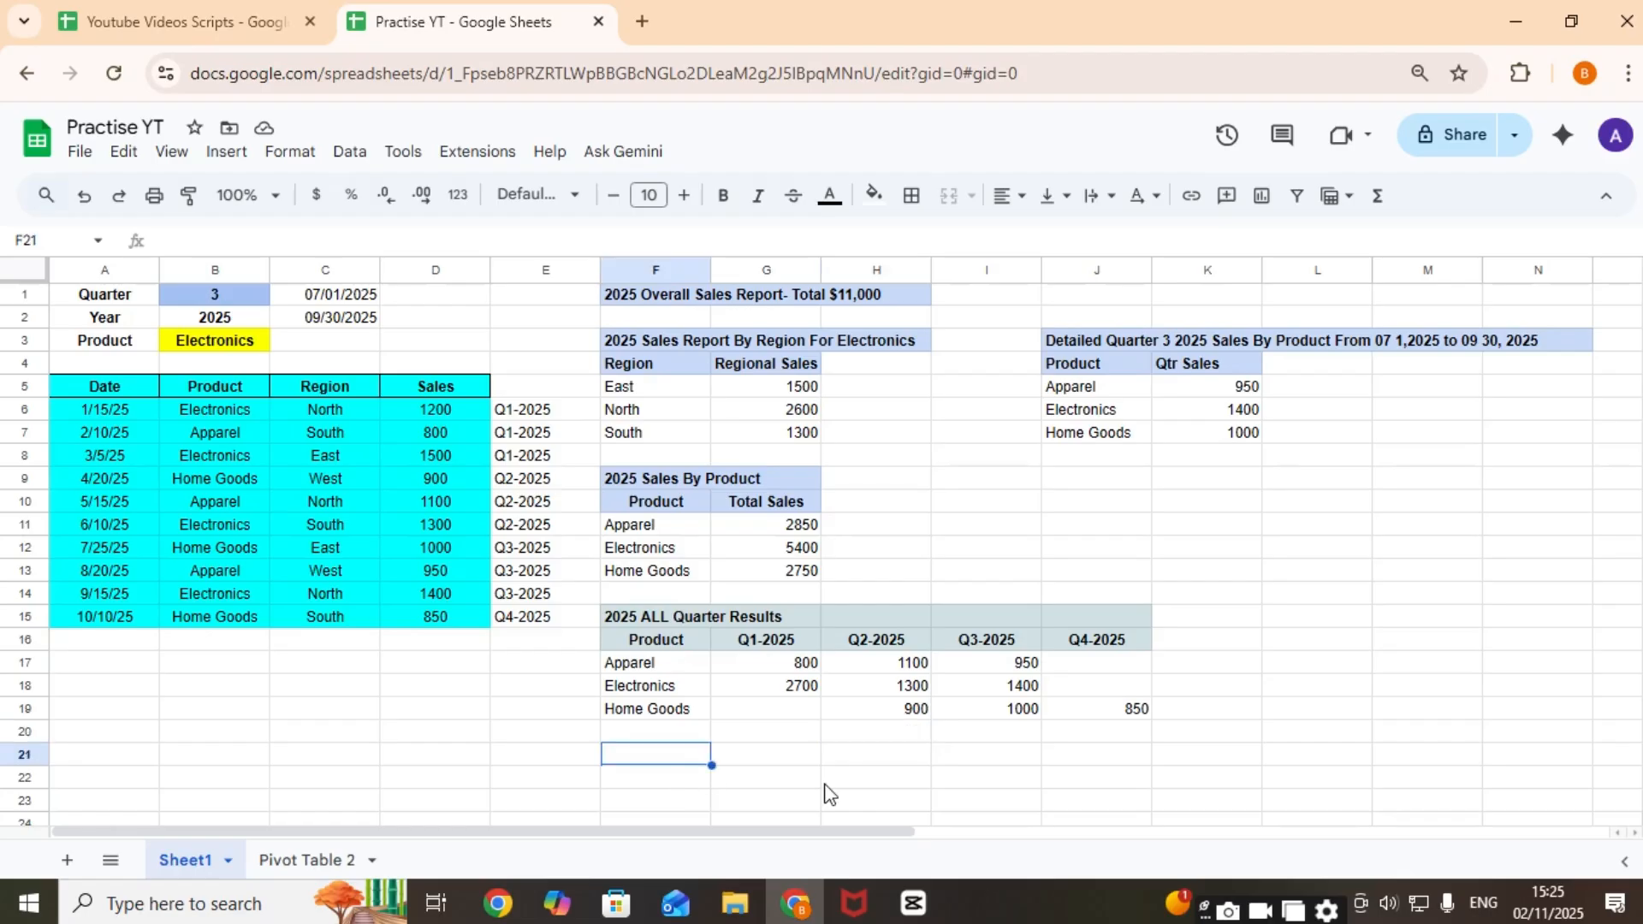
{"action": "key", "text": "Up"}
{"action": "key", "text": "Up"}
{"action": "key", "text": "Up"}
{"action": "key", "text": "Up"}
{"action": "key", "text": "Up"}
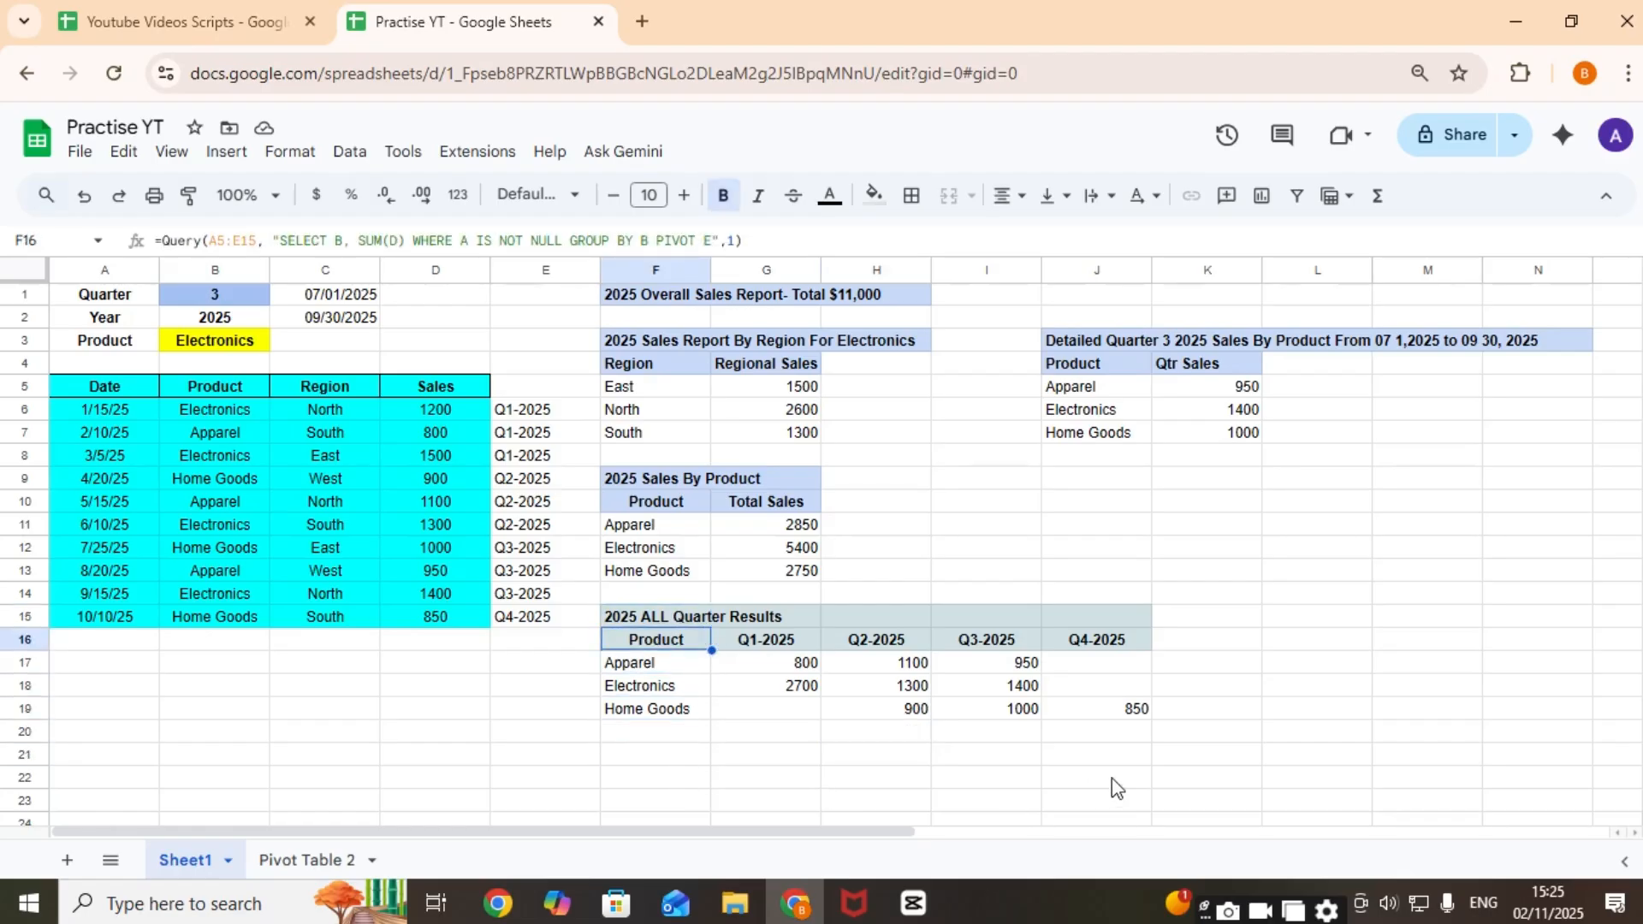
{"action": "key", "text": "shift+Right"}
{"action": "key", "text": "shift+Right"}
{"action": "key", "text": "shift+Right"}
{"action": "key", "text": "shift+Right"}
{"action": "key", "text": "shift+Down"}
{"action": "key", "text": "shift+Down"}
{"action": "key", "text": "shift+Down"}
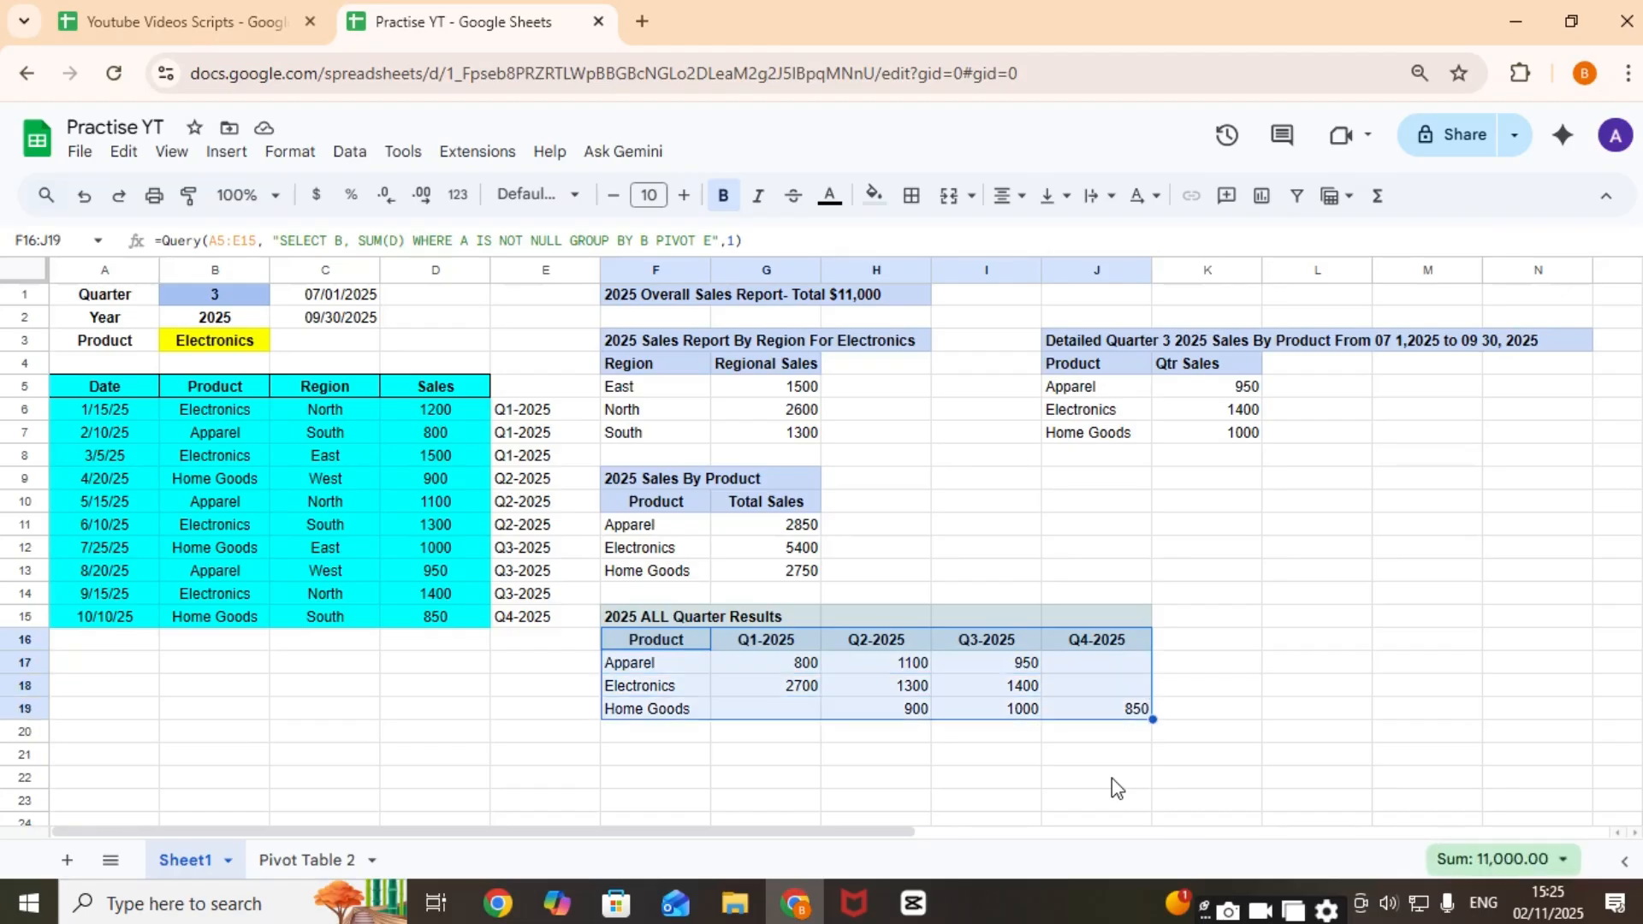
{"action": "key", "text": "ctrl+c"}
{"action": "key", "text": "Down"}
{"action": "key", "text": "Down"}
{"action": "key", "text": "Down"}
{"action": "key", "text": "Down"}
{"action": "key", "text": "Down"}
{"action": "key", "text": "Down"}
{"action": "key", "text": "Down"}
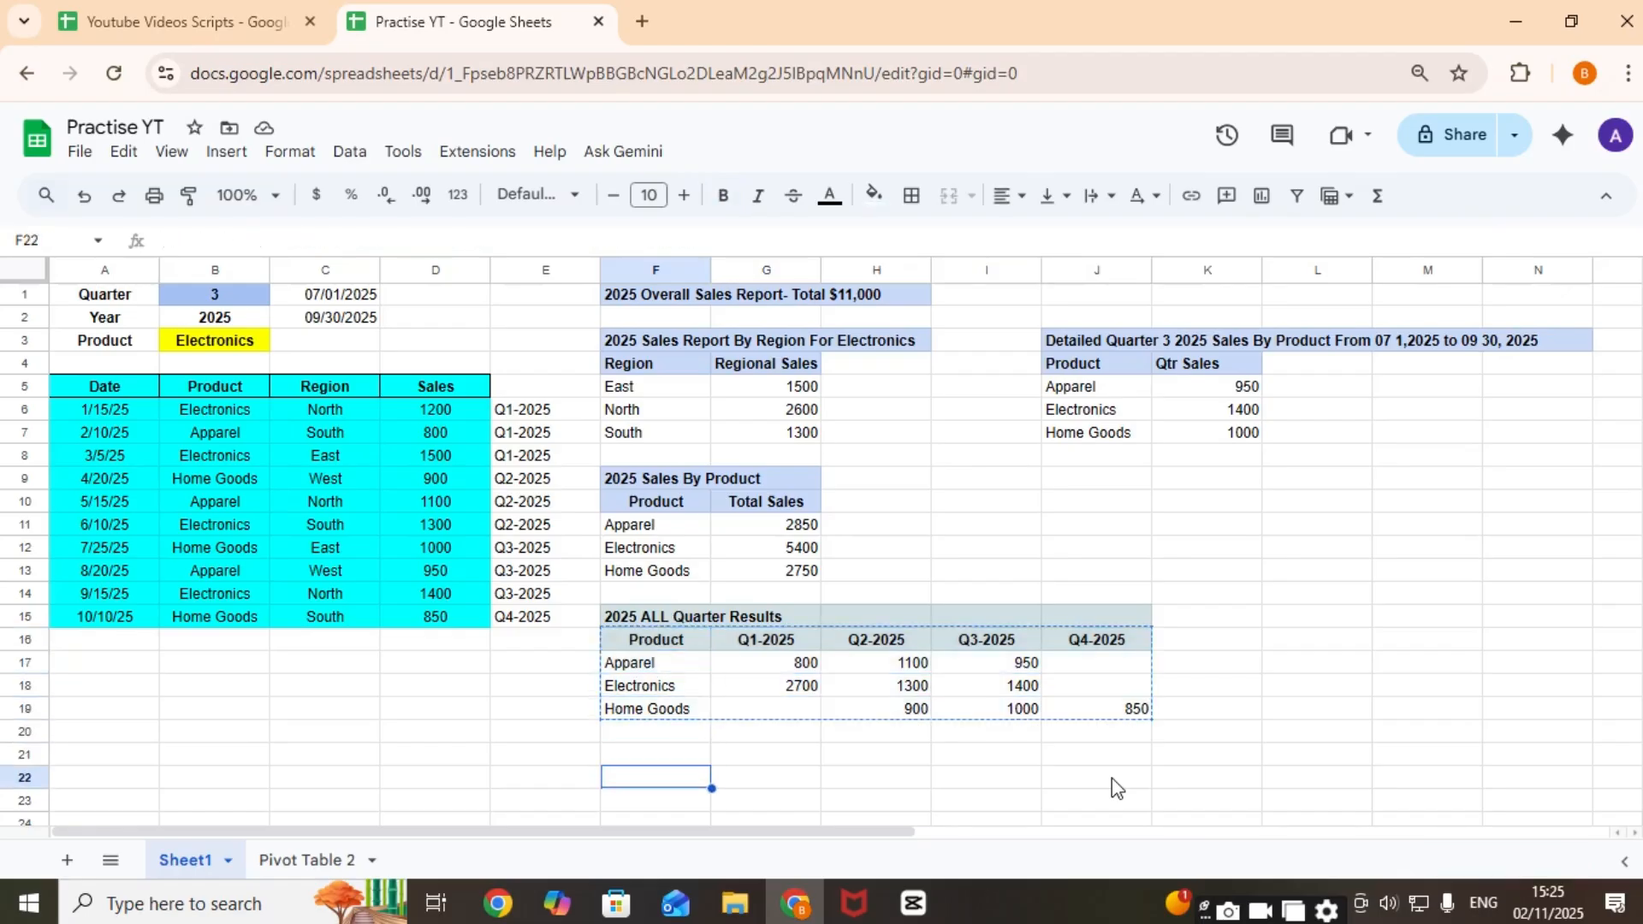
{"action": "scroll", "coordinate": [1111, 778], "scroll_direction": "down", "scroll_amount": 1}
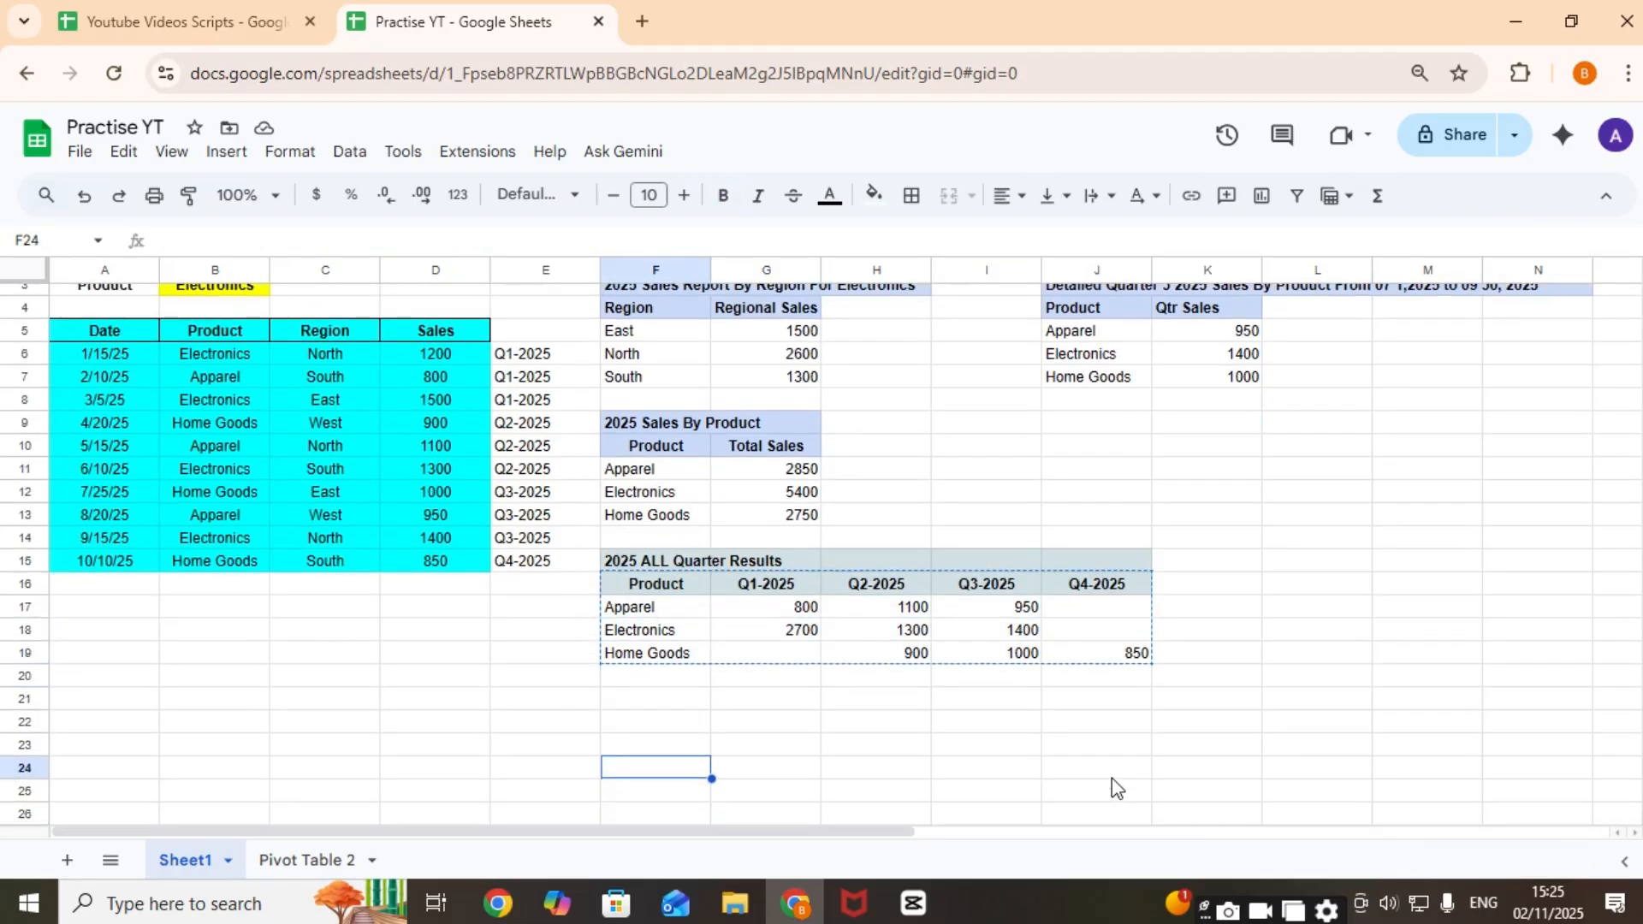
{"action": "left_click", "coordinate": [671, 724]}
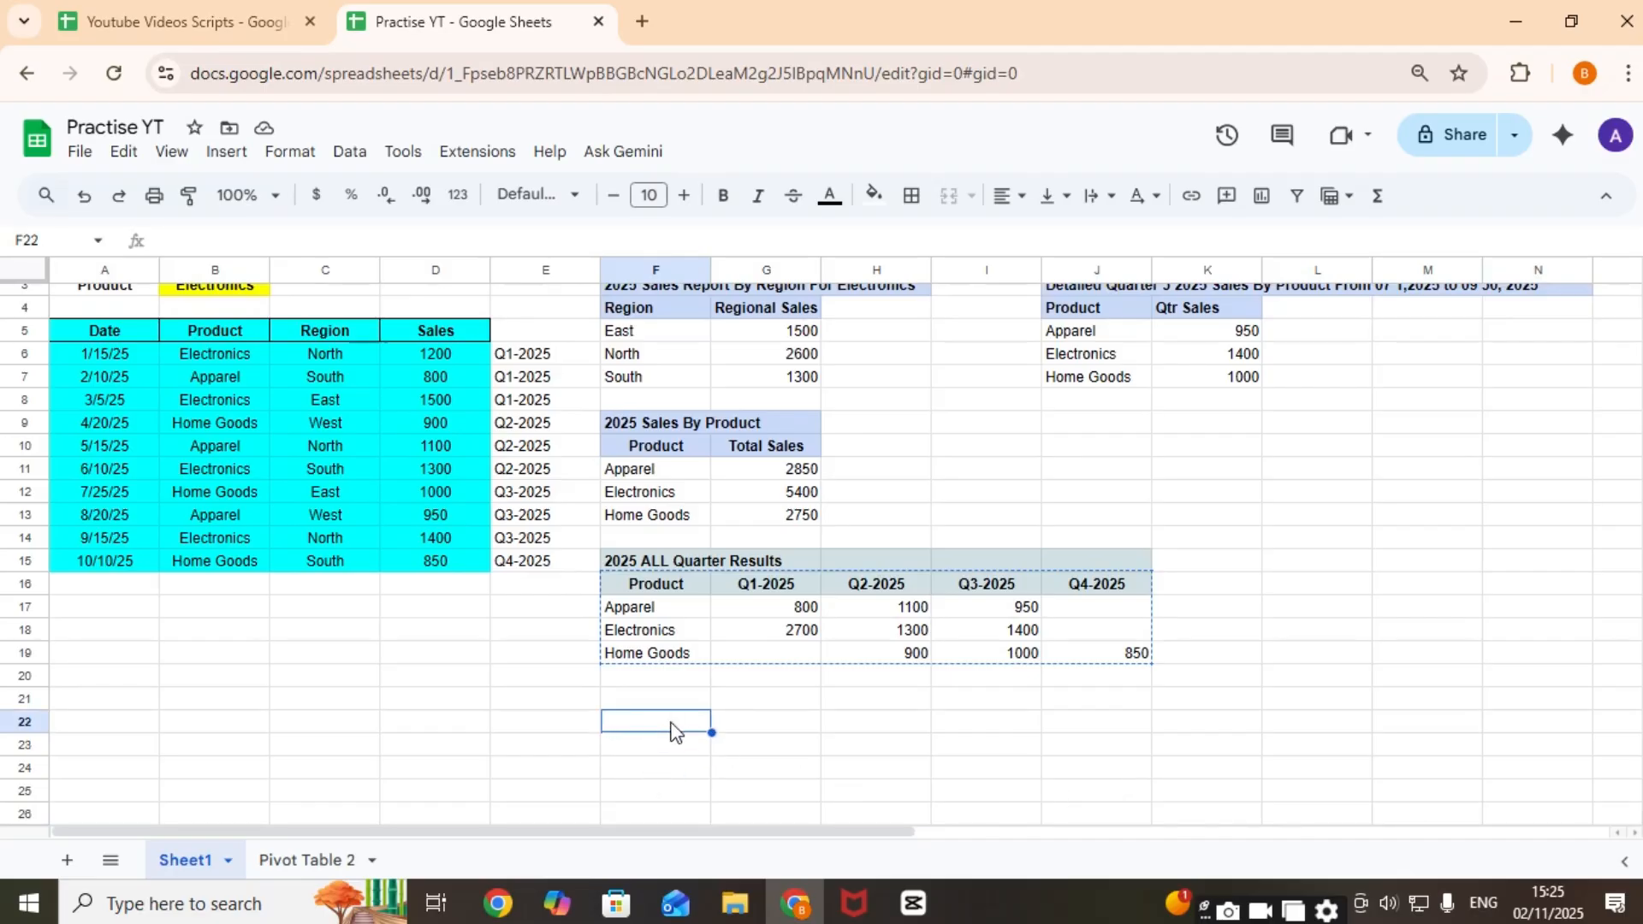
{"action": "right_click", "coordinate": [670, 720]}
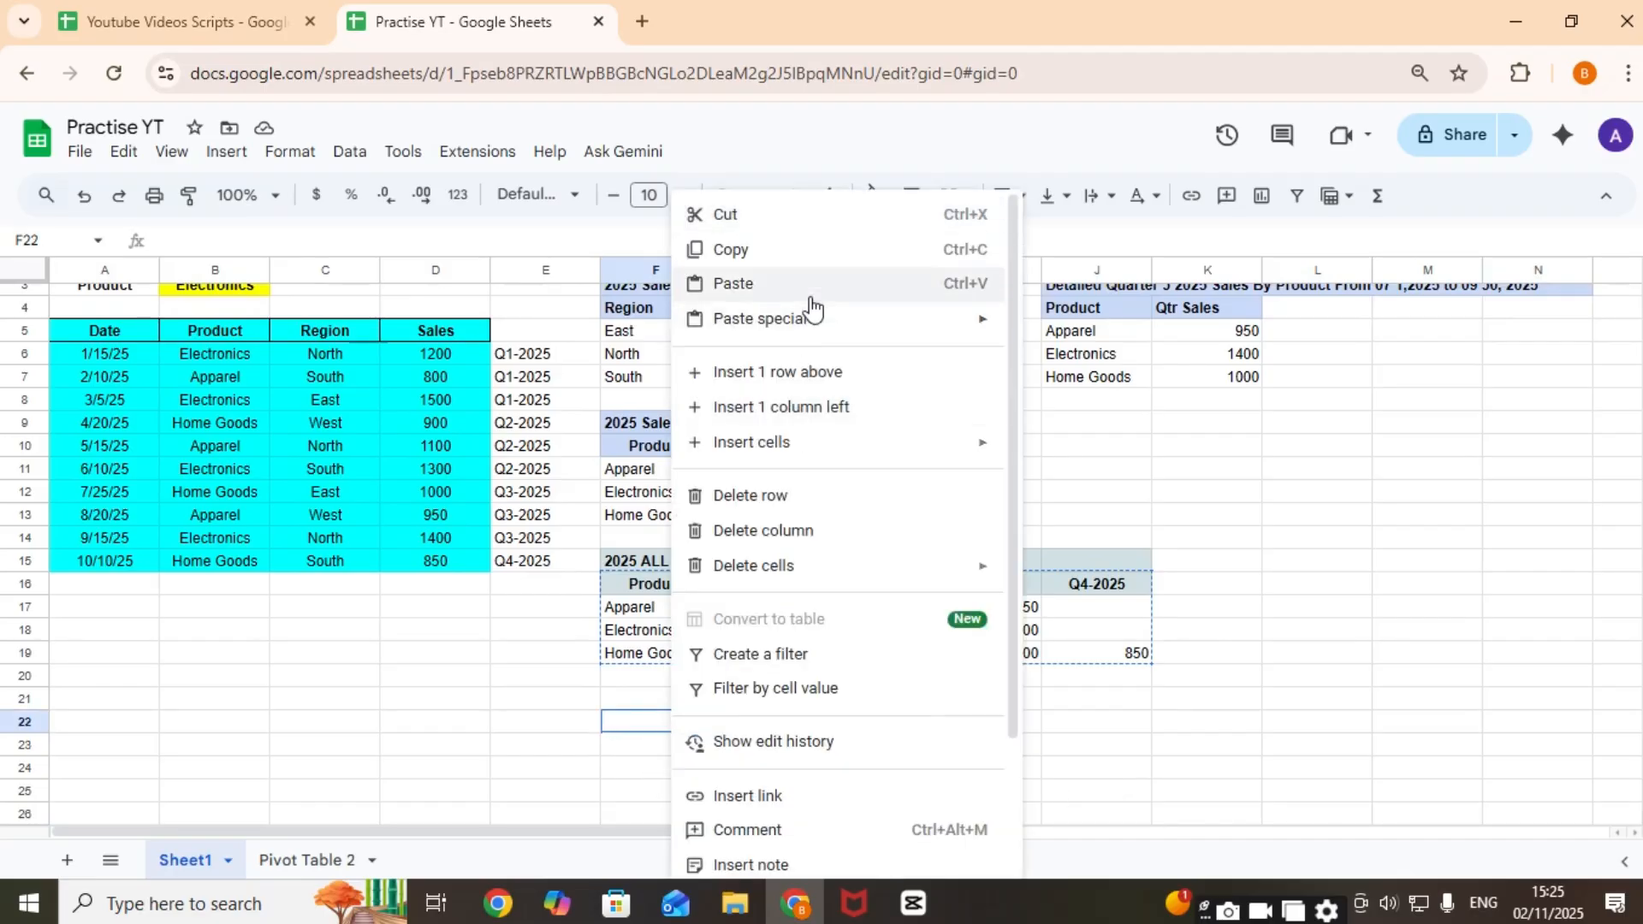
{"action": "mouse_move", "coordinate": [971, 326]}
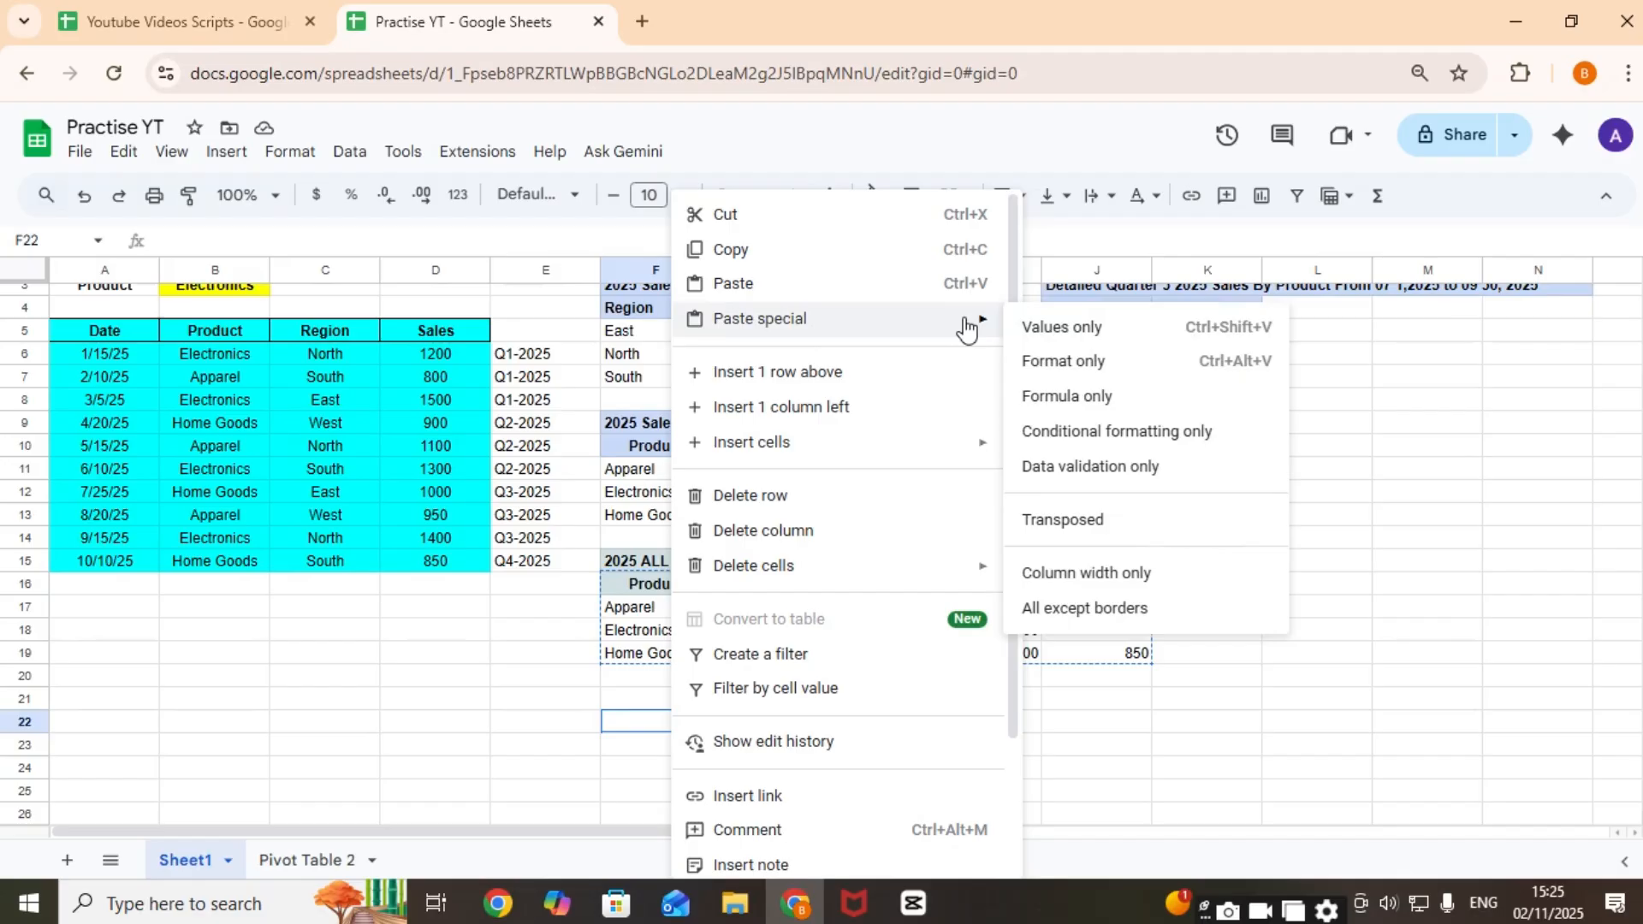
{"action": "left_click", "coordinate": [1137, 341]}
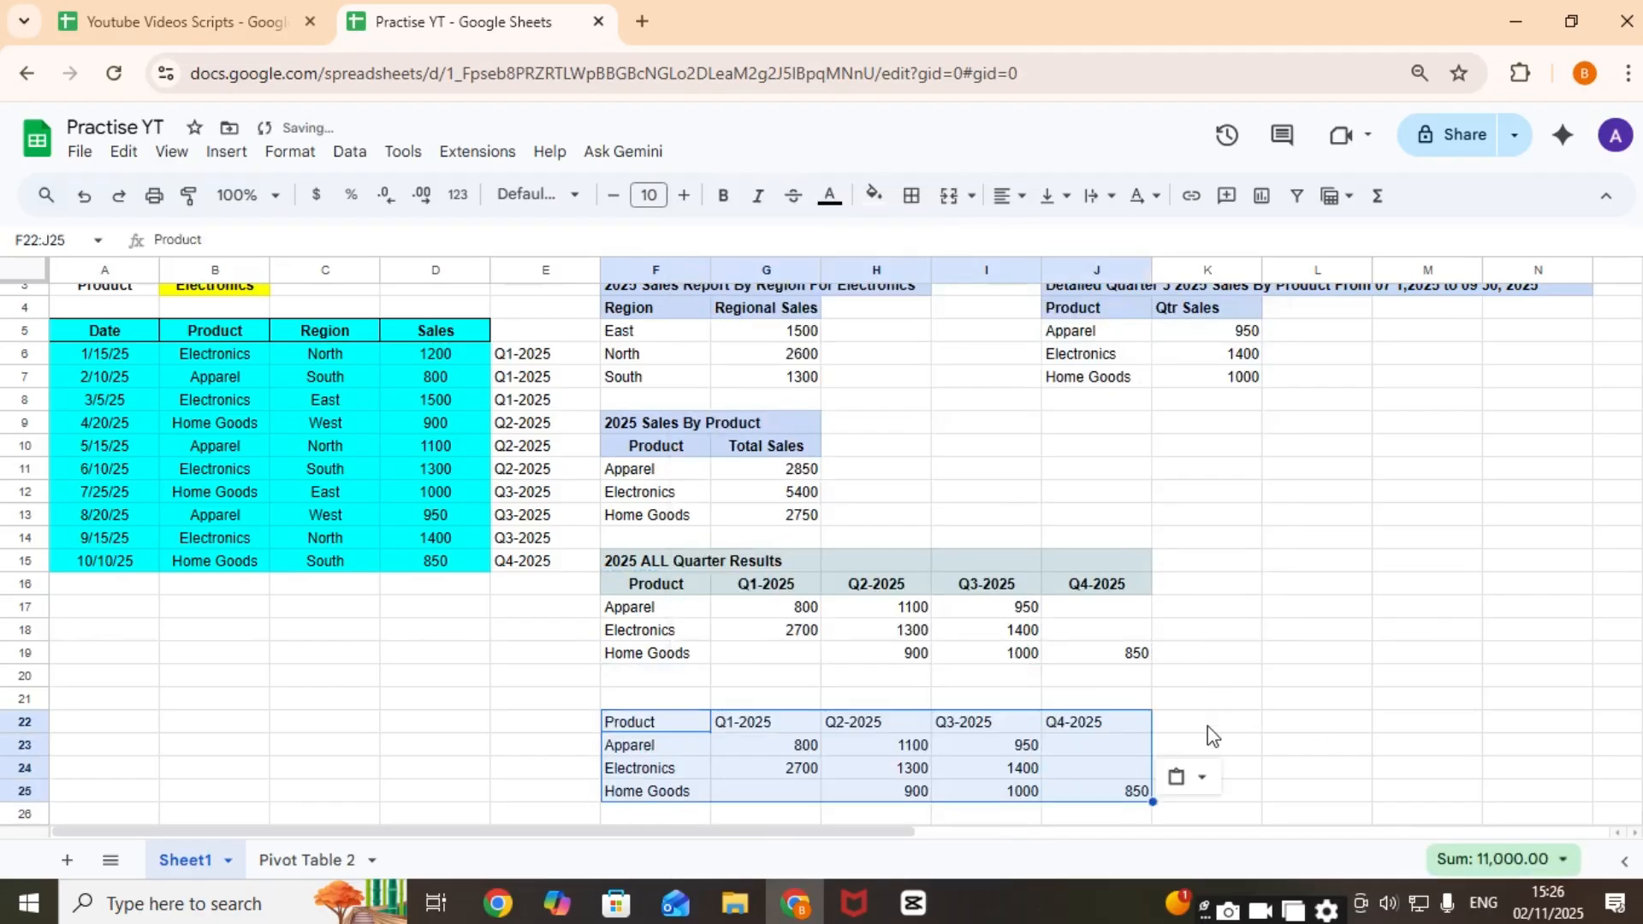
Step: Copy the values-only table F22:J25 and paste it transposed starting at F27
{"action": "left_click", "coordinate": [802, 751]}
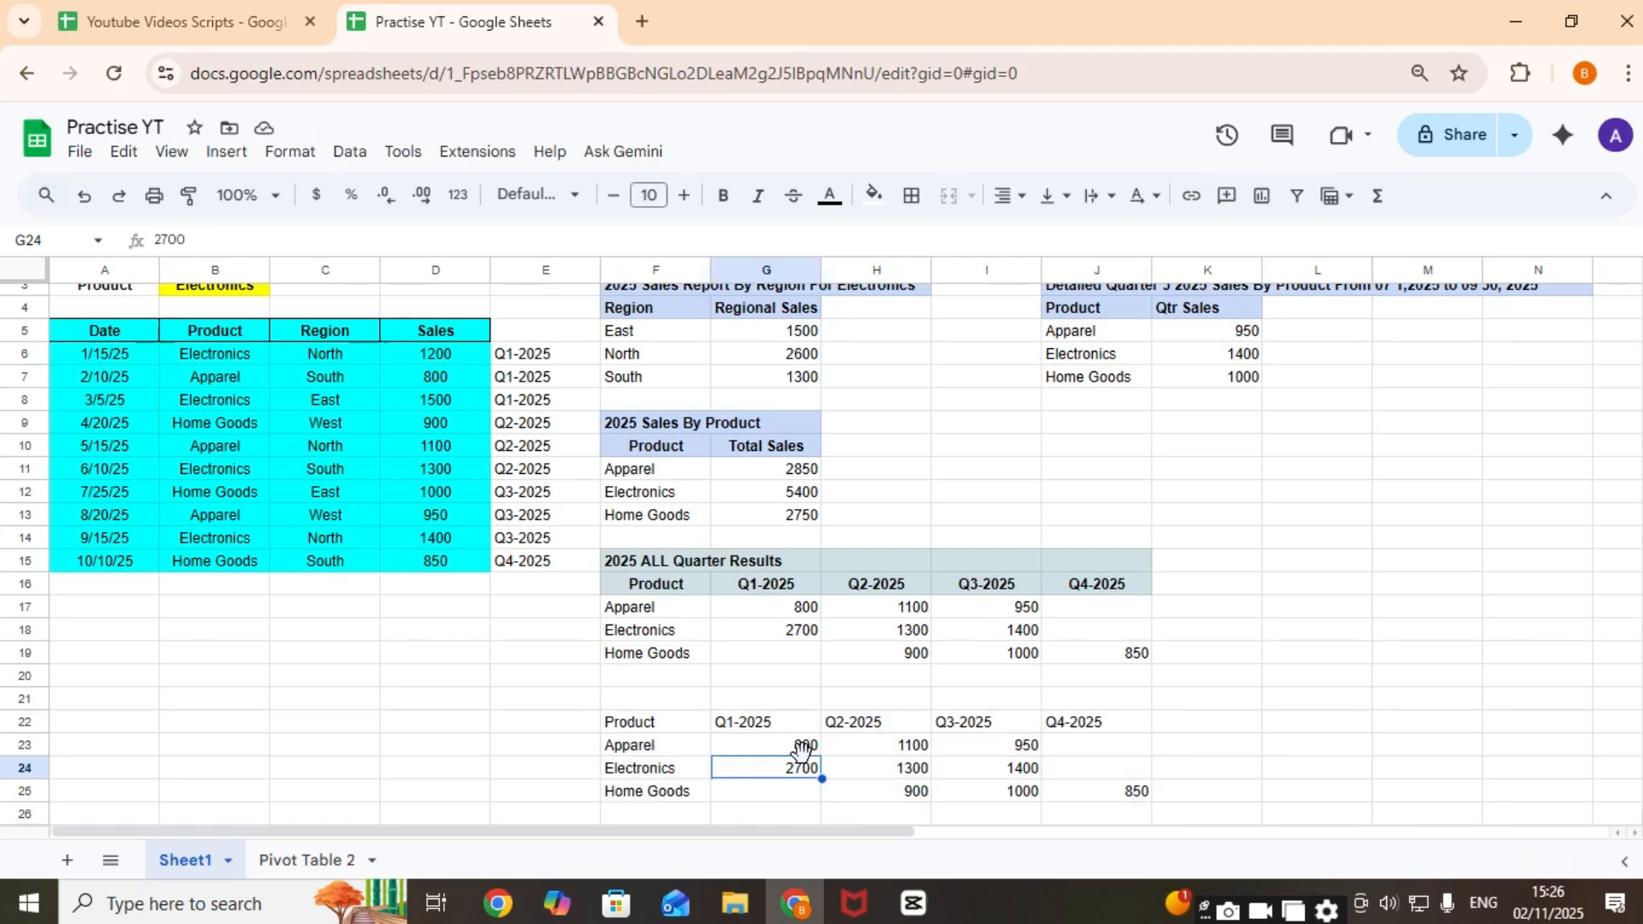
{"action": "key", "text": "Down"}
{"action": "key", "text": "Left"}
{"action": "key", "text": "Up"}
{"action": "key", "text": "Up"}
{"action": "key", "text": "shift+Right"}
{"action": "key", "text": "shift+Right"}
{"action": "key", "text": "shift+Right"}
{"action": "key", "text": "shift+Right"}
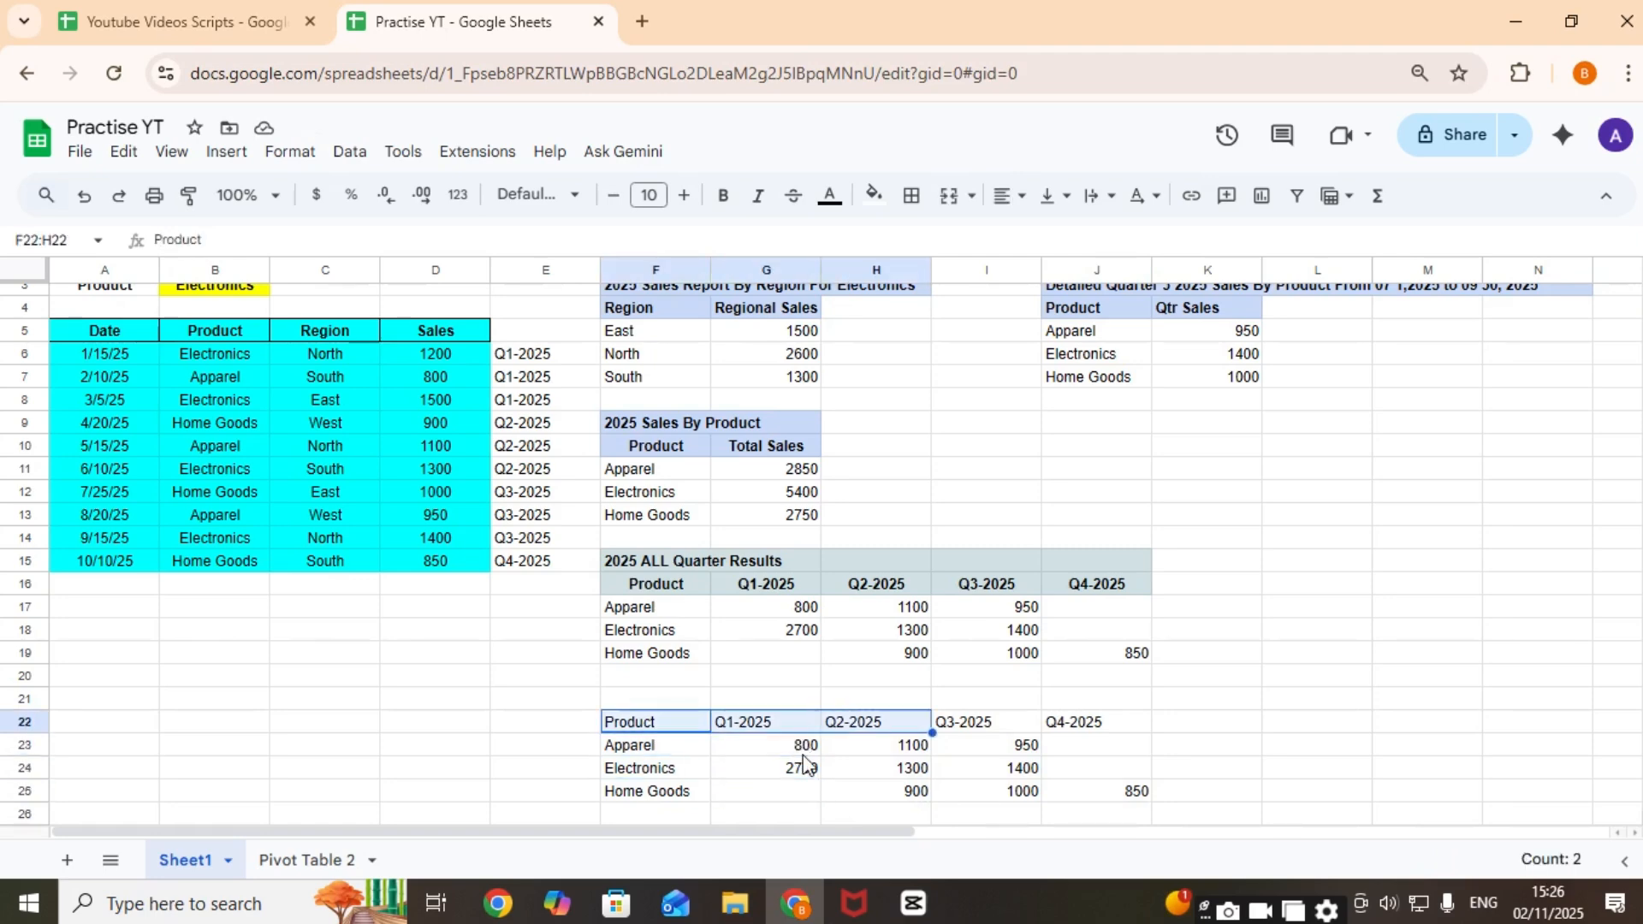
{"action": "key", "text": "shift+Down"}
{"action": "key", "text": "shift+Down"}
{"action": "key", "text": "shift+Down"}
{"action": "key", "text": "ctrl+c"}
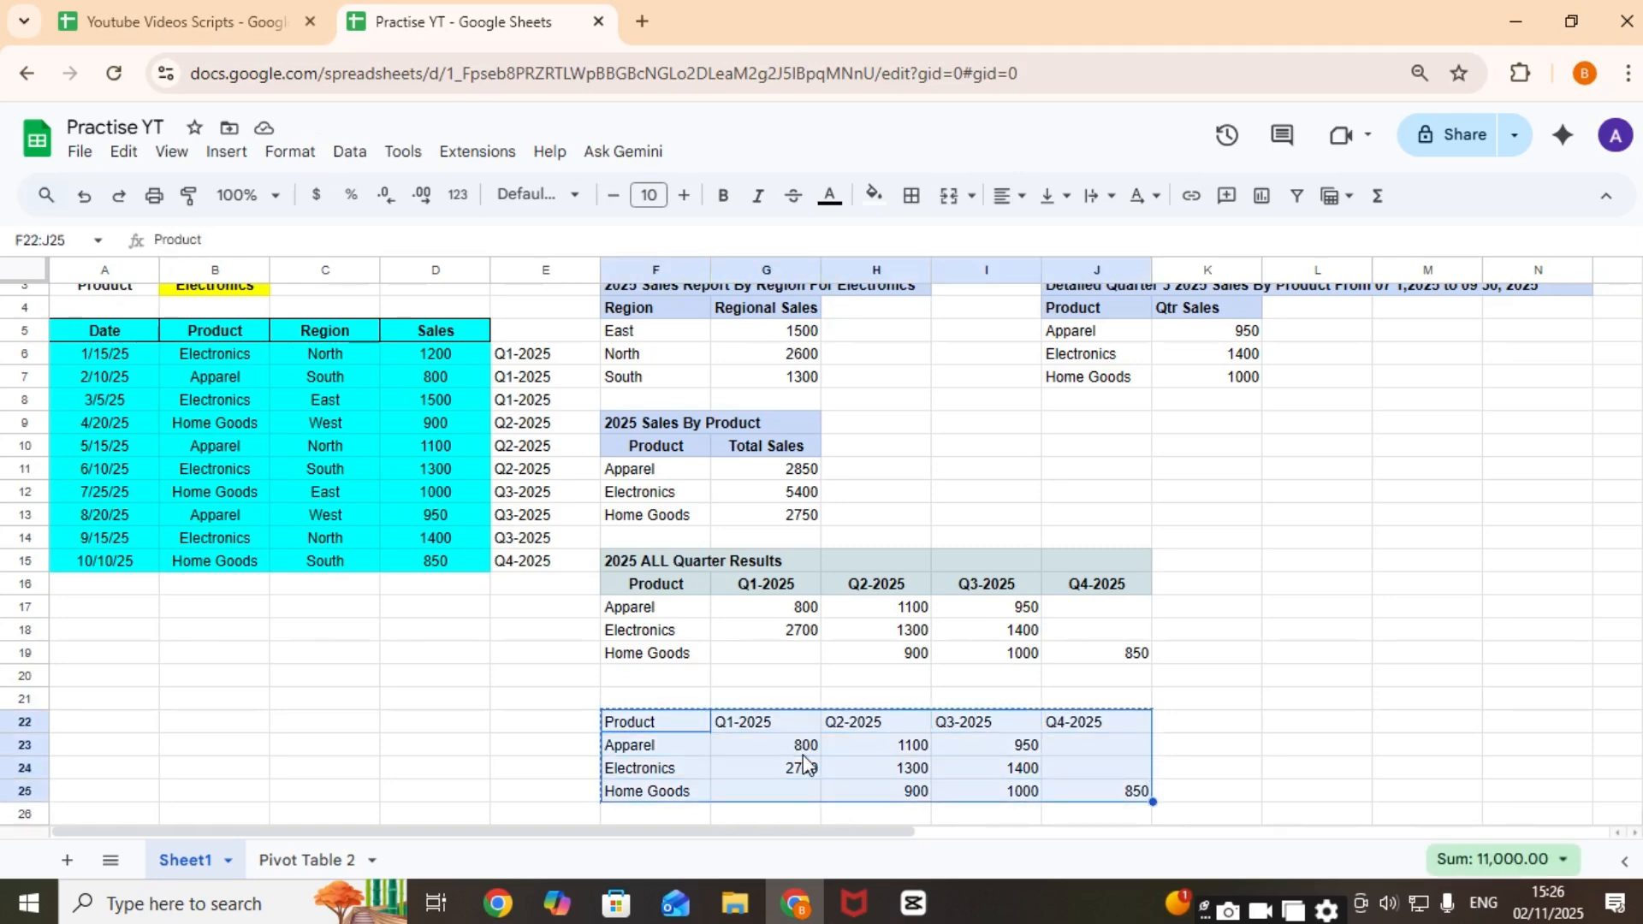
{"action": "key", "text": "Down"}
{"action": "key", "text": "Down"}
{"action": "key", "text": "Down"}
{"action": "key", "text": "Down"}
{"action": "key", "text": "Down"}
{"action": "key", "text": "Down"}
{"action": "key", "text": "Down"}
{"action": "key", "text": "Down"}
{"action": "key", "text": "Down"}
{"action": "key", "text": "Down"}
{"action": "key", "text": "Down"}
{"action": "key", "text": "Down"}
{"action": "key", "text": "Down"}
{"action": "key", "text": "Up"}
{"action": "key", "text": "Up"}
{"action": "key", "text": "Up"}
{"action": "key", "text": "Up"}
{"action": "key", "text": "Up"}
{"action": "key", "text": "Up"}
{"action": "key", "text": "Up"}
{"action": "key", "text": "Up"}
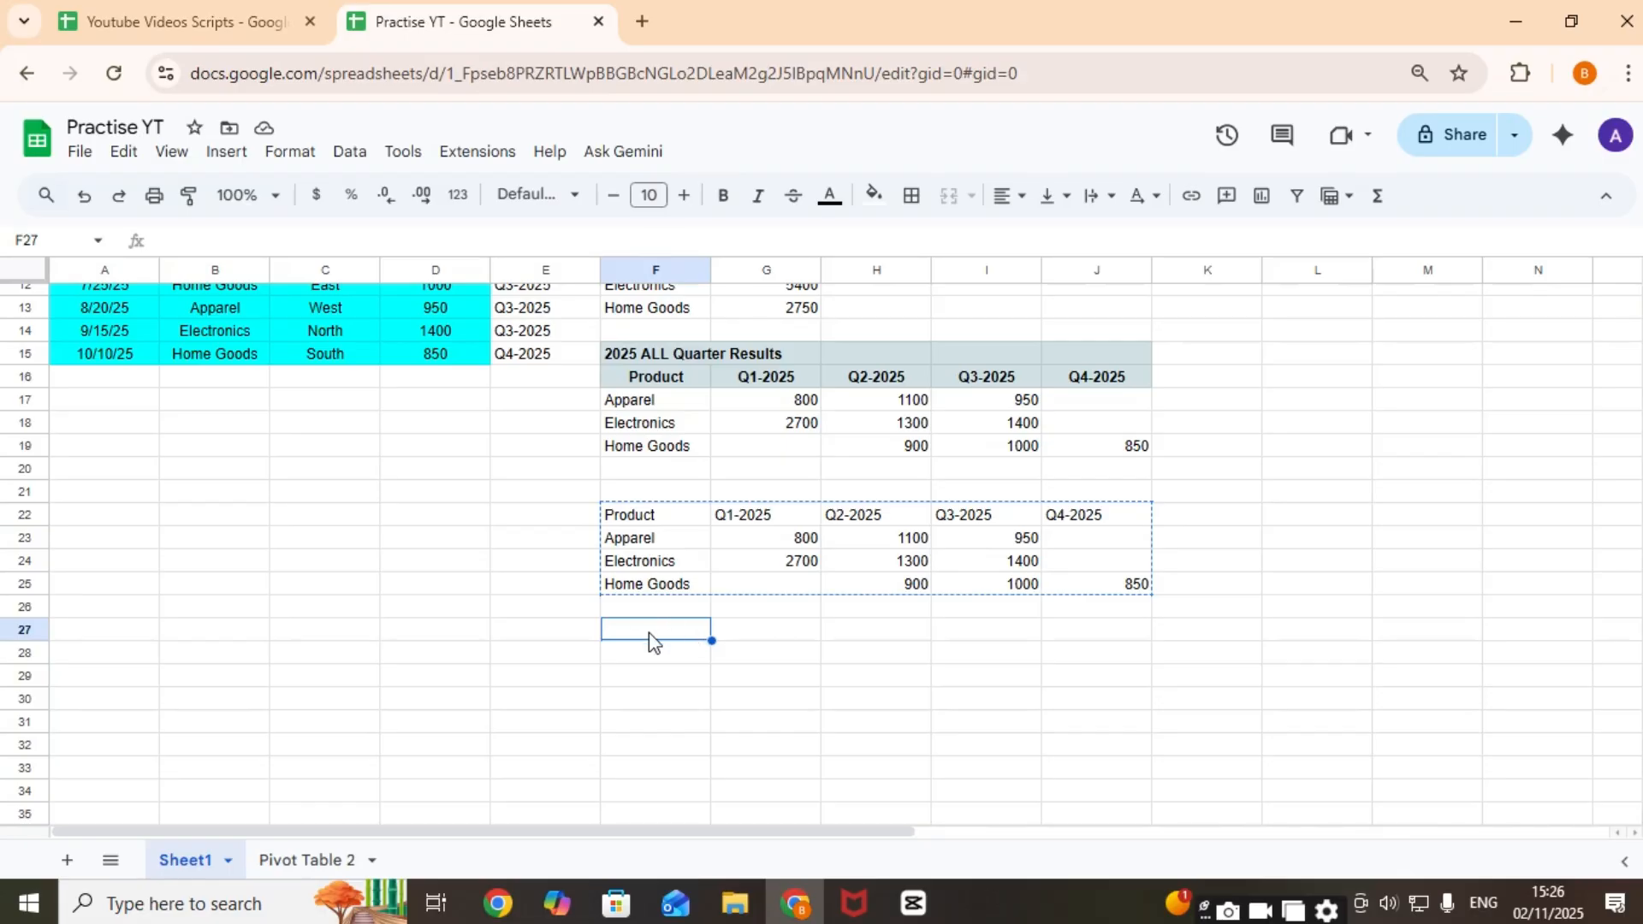
{"action": "right_click", "coordinate": [648, 633]}
{"action": "mouse_move", "coordinate": [828, 334]}
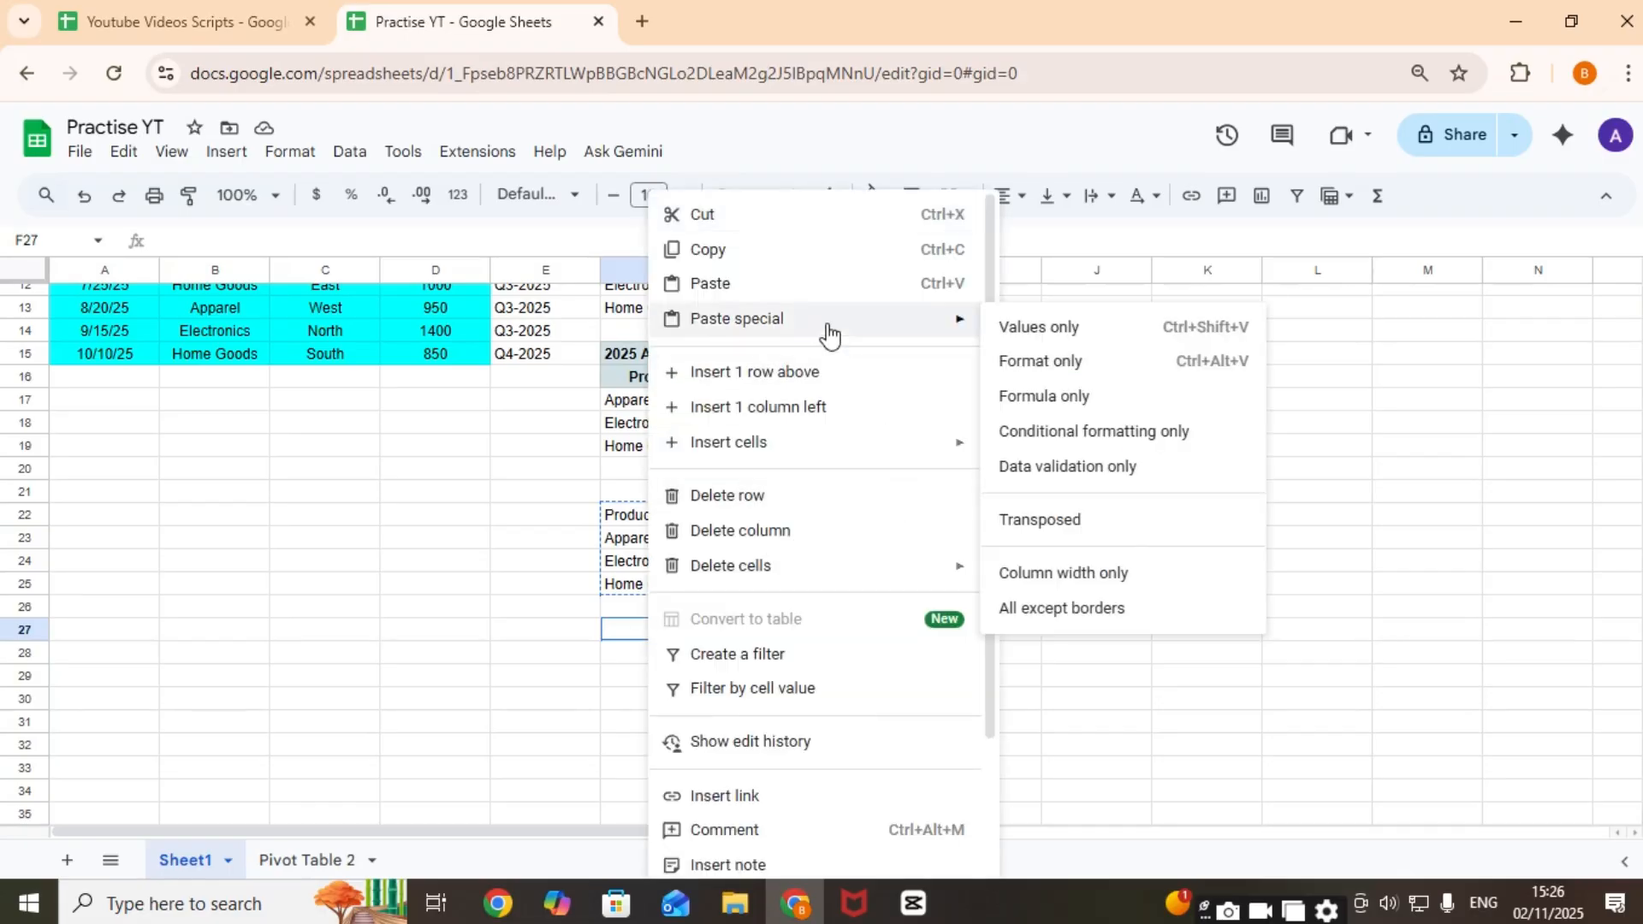
{"action": "left_click", "coordinate": [1084, 524]}
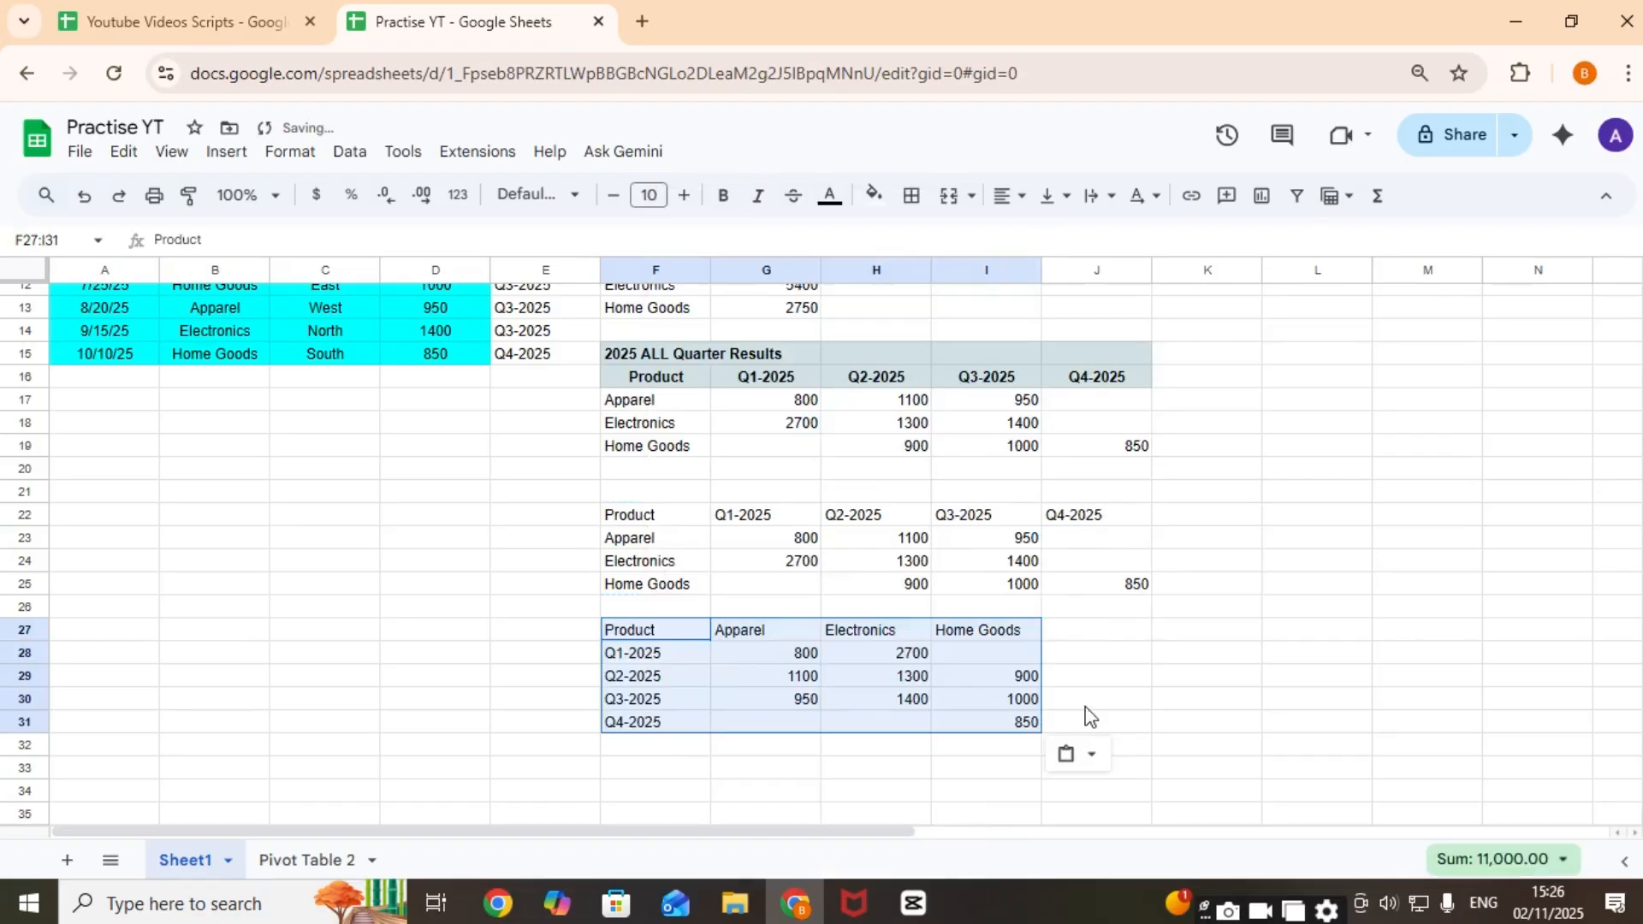
Step: Make the transposed table's header row F27:I27 bold
{"action": "key", "text": "Down"}
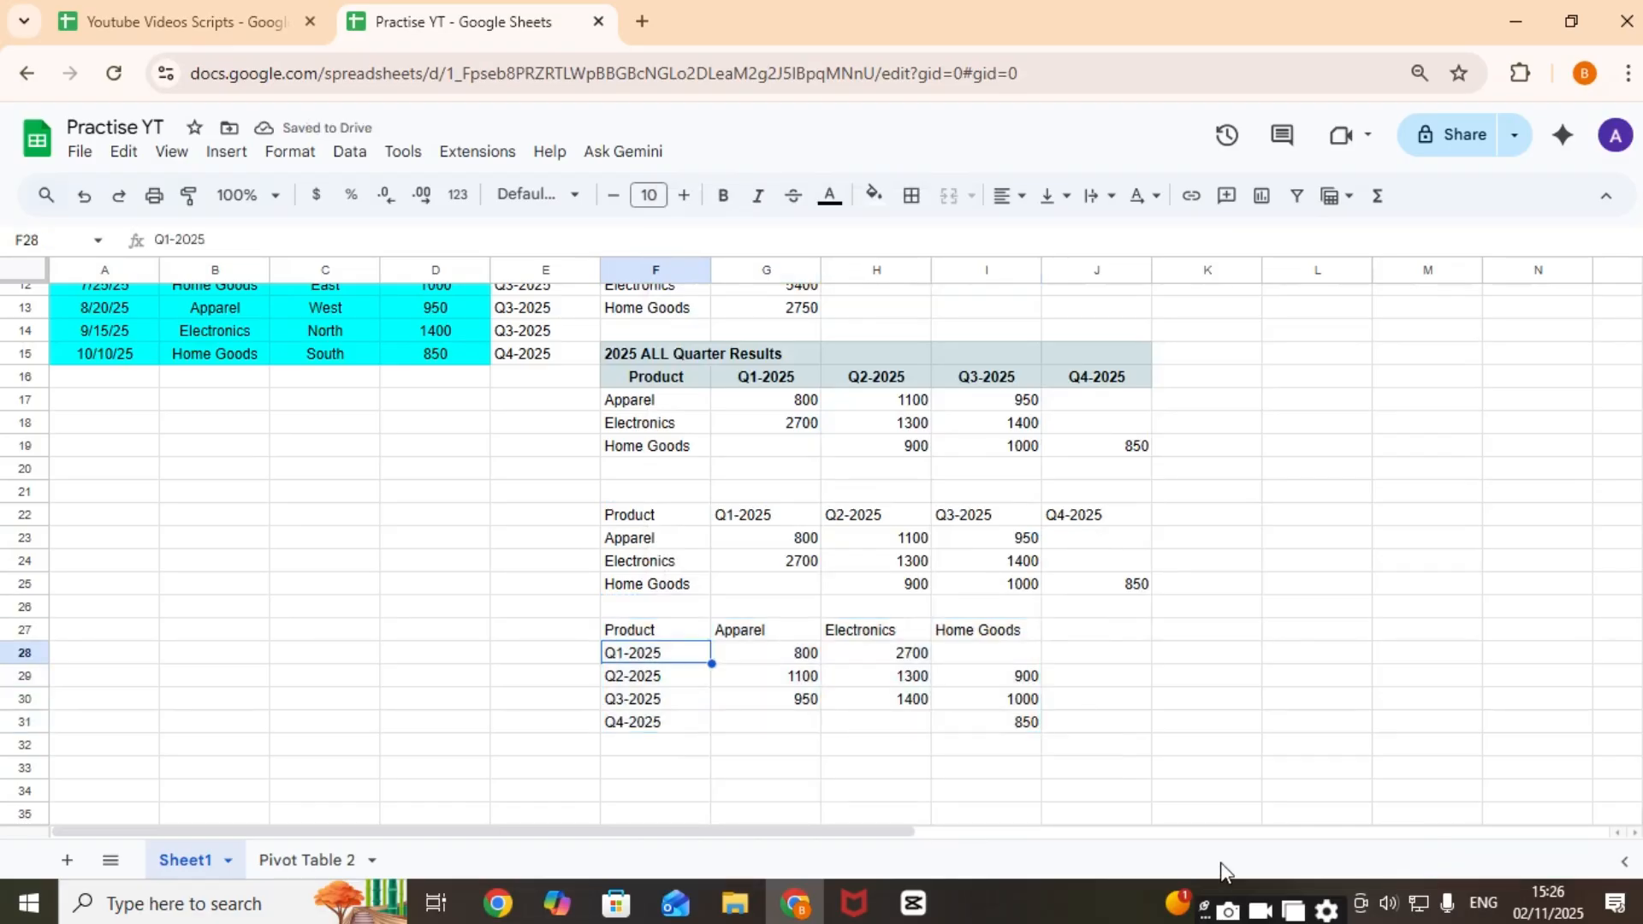
{"action": "key", "text": "Up"}
{"action": "key", "text": "shift+Right"}
{"action": "key", "text": "shift+Right"}
{"action": "key", "text": "shift+Right"}
{"action": "key", "text": "ctrl+b"}
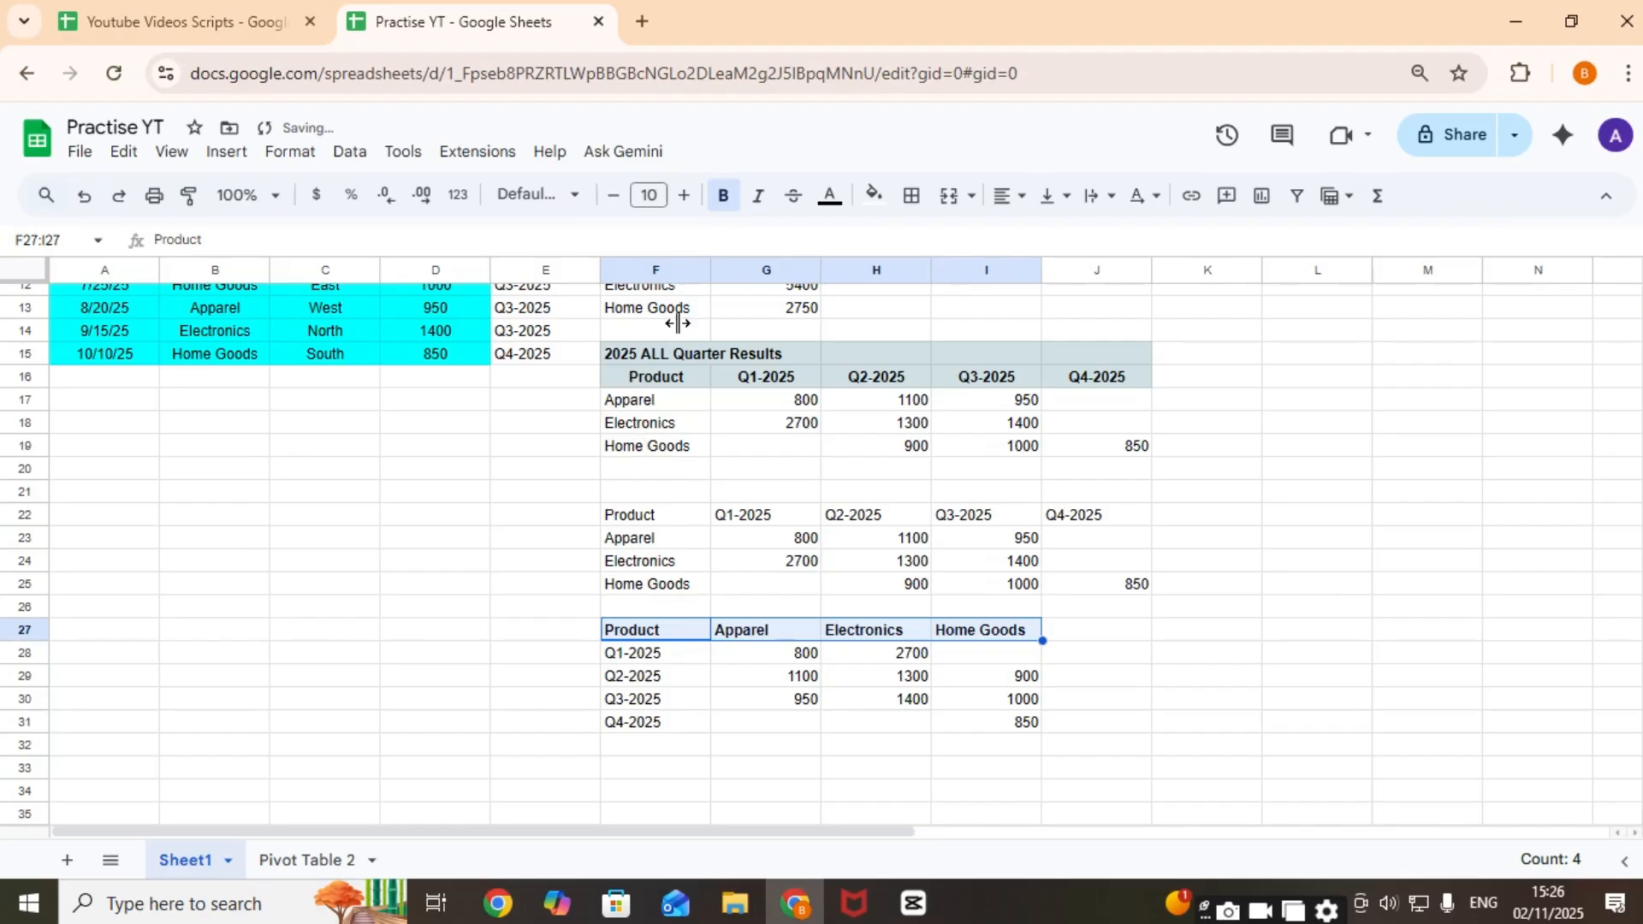
Step: Delete the contents of the untransposed values-only table in F22:J25
{"action": "left_click", "coordinate": [658, 521]}
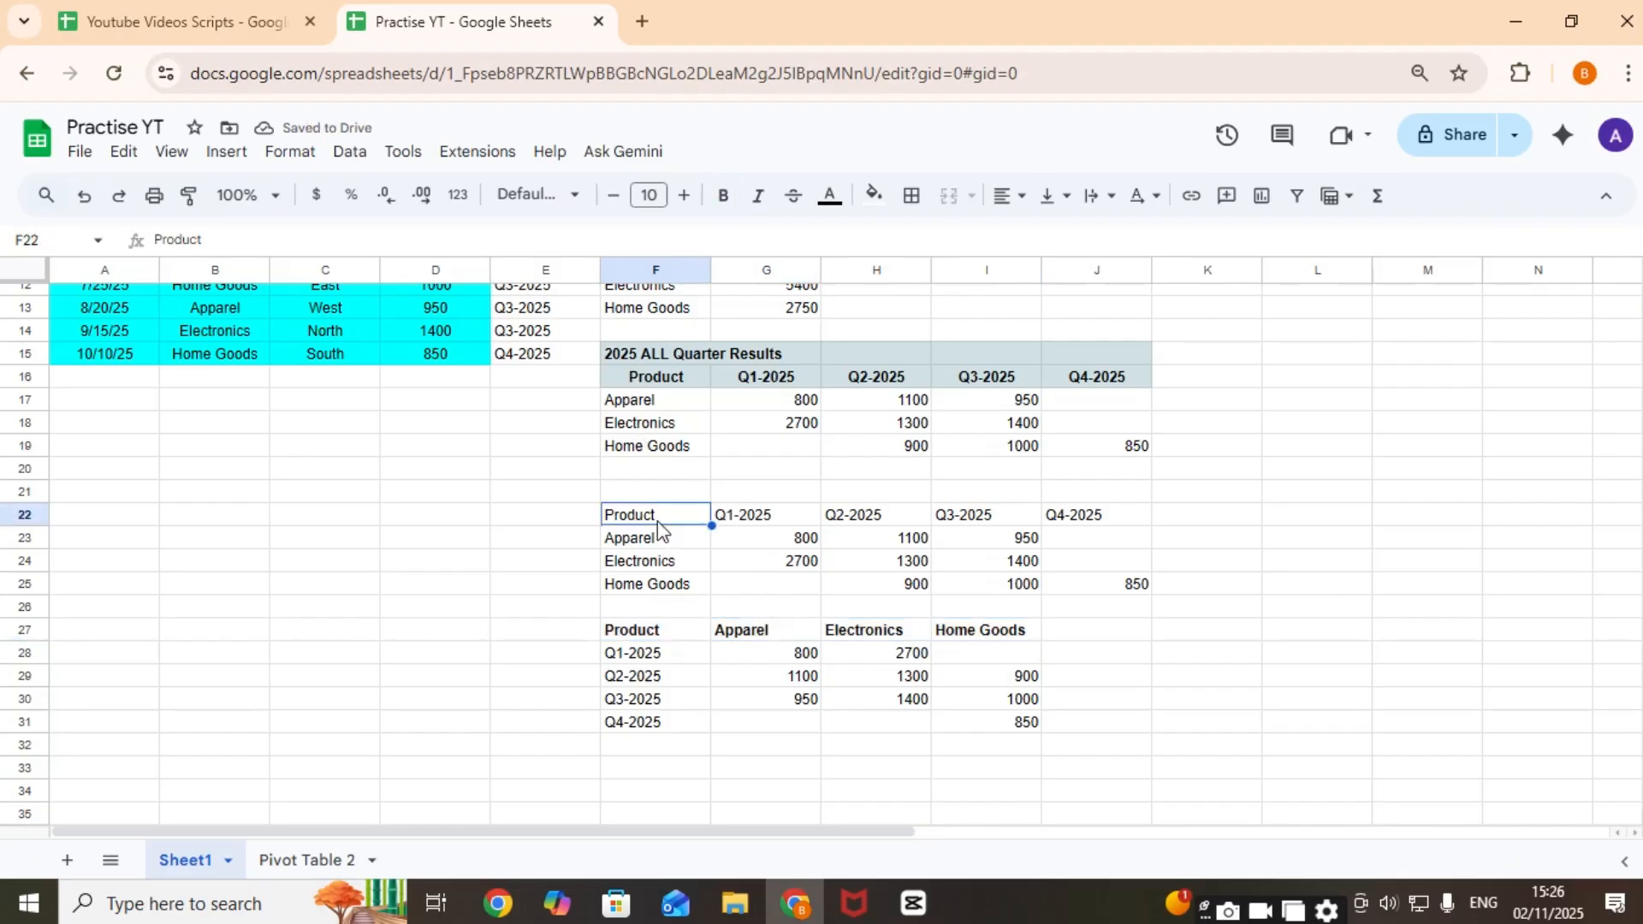
{"action": "key", "text": "shift+Right"}
{"action": "key", "text": "shift+Right"}
{"action": "key", "text": "shift+Right"}
{"action": "key", "text": "shift+Right"}
{"action": "key", "text": "shift+Down"}
{"action": "key", "text": "shift+Down"}
{"action": "key", "text": "shift+Down"}
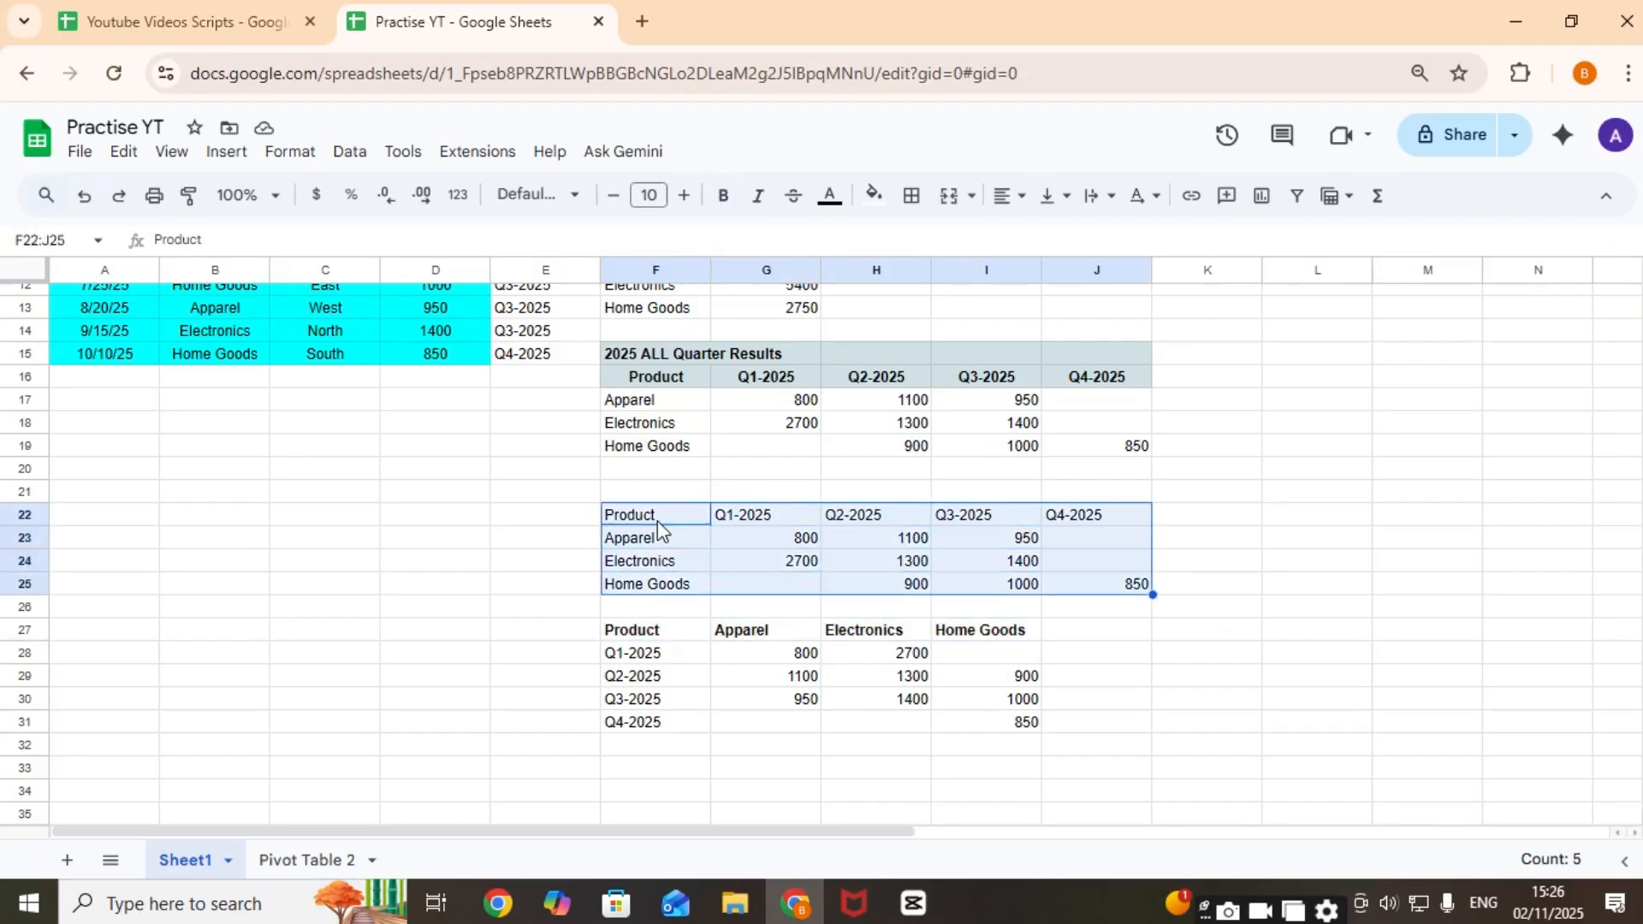
{"action": "key", "text": "Delete"}
Step: Move the transposed table from F27:I31 up so that it starts at F22
{"action": "key", "text": "Down"}
{"action": "key", "text": "Down"}
{"action": "key", "text": "Down"}
{"action": "key", "text": "Down"}
{"action": "key", "text": "Down"}
{"action": "key", "text": "shift+Right"}
{"action": "key", "text": "shift+Right"}
{"action": "key", "text": "shift+Right"}
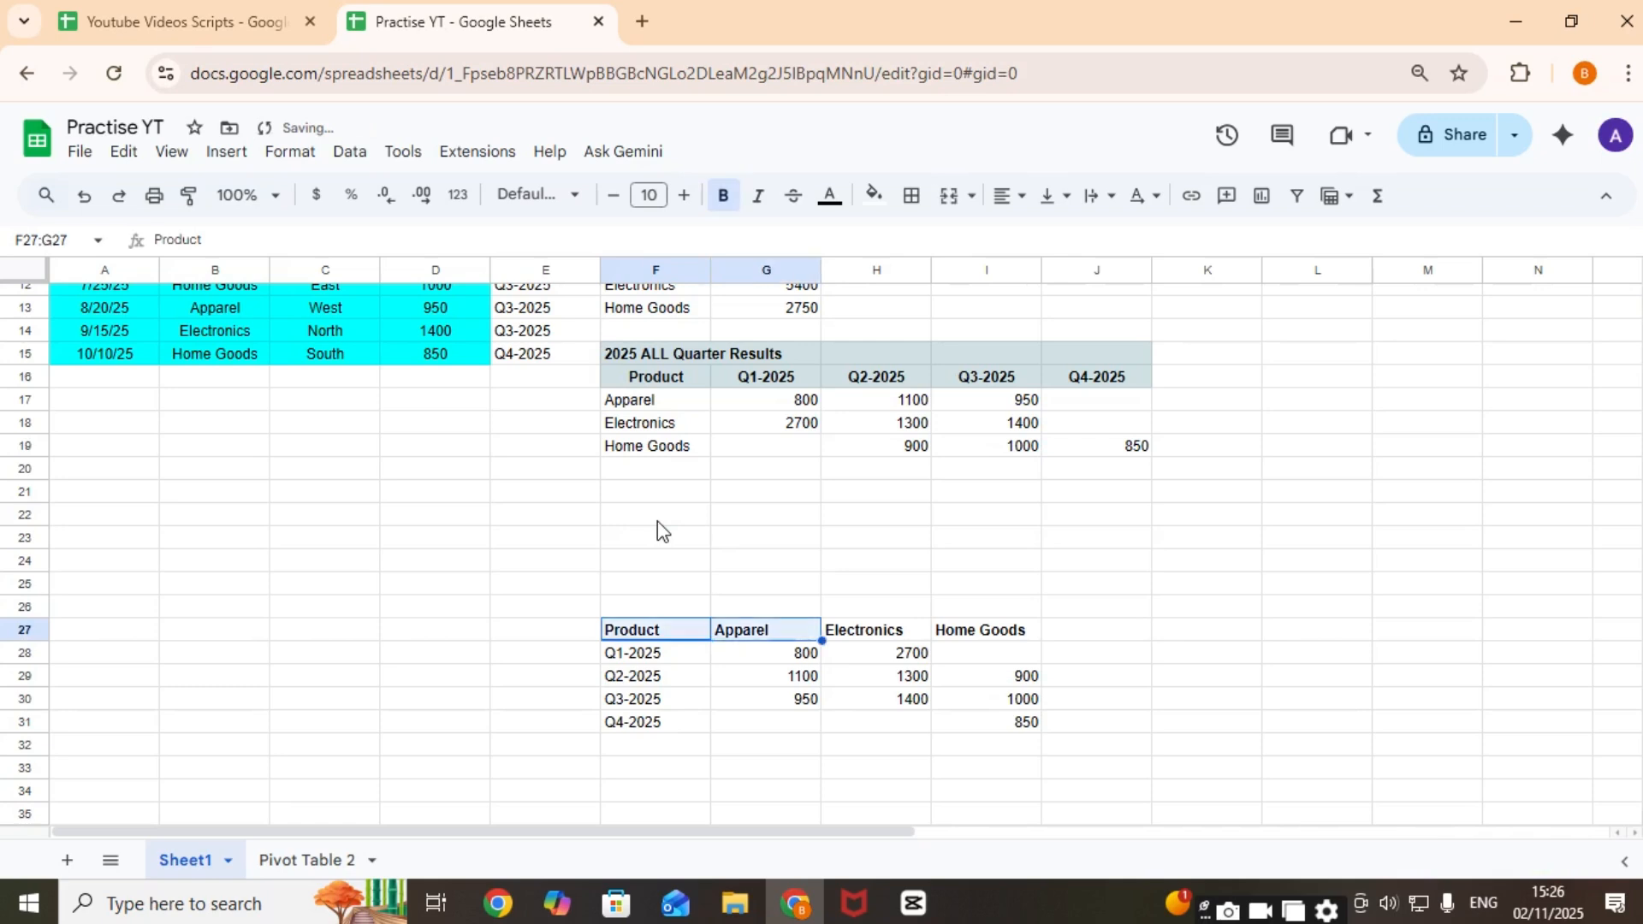
{"action": "key", "text": "shift+Down"}
{"action": "key", "text": "shift+Down"}
{"action": "key", "text": "shift+Down"}
{"action": "key", "text": "shift+Down"}
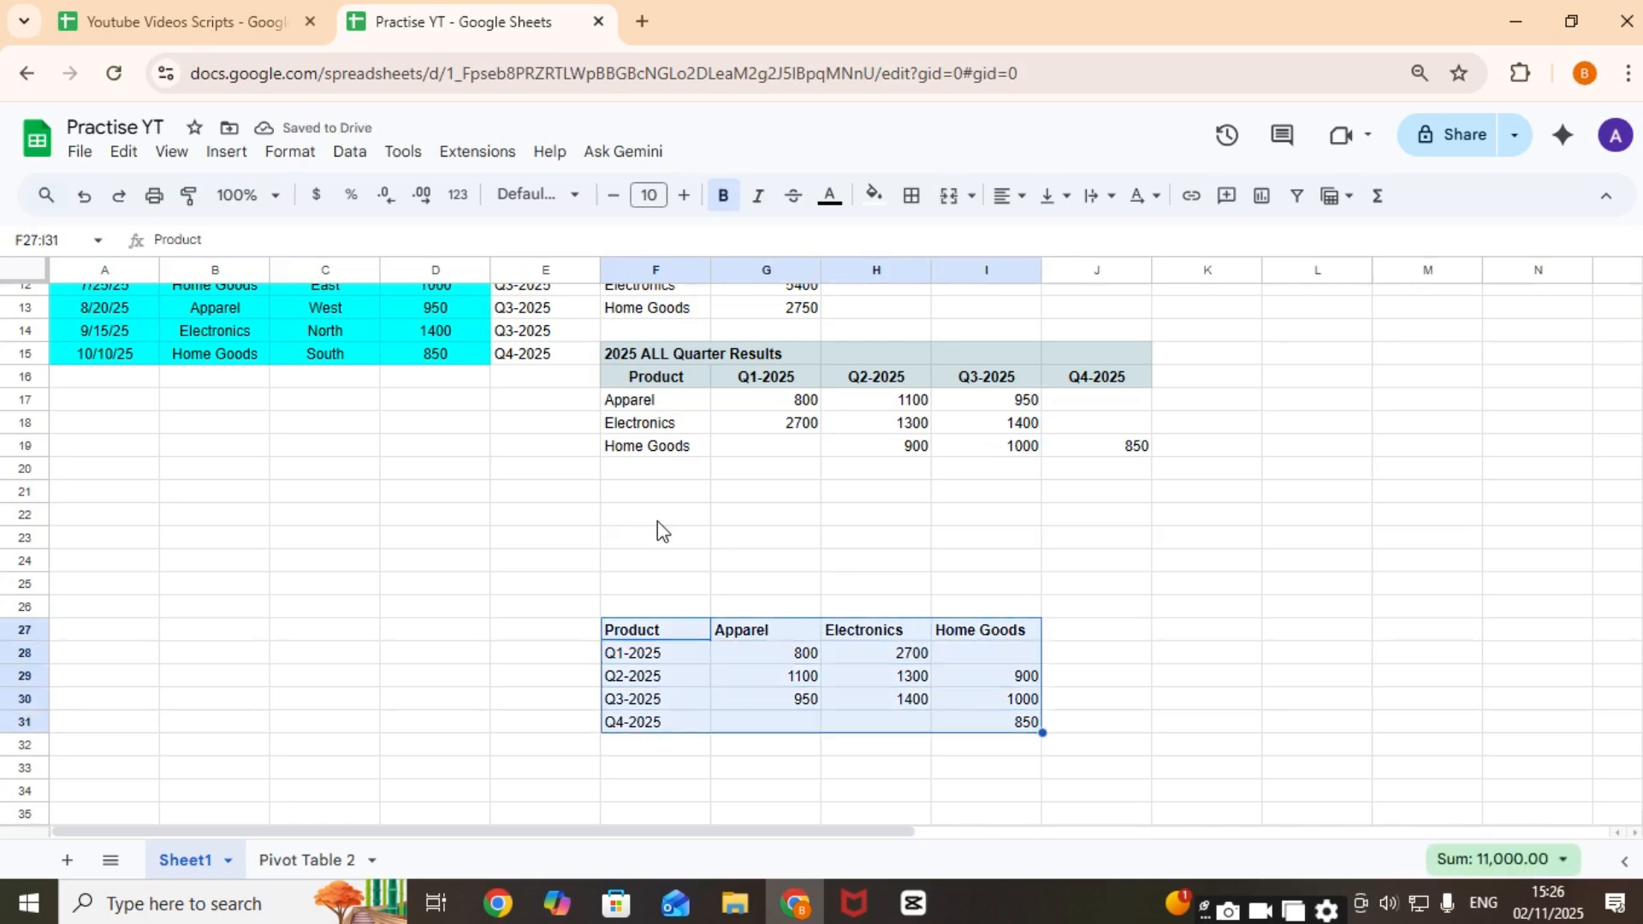
{"action": "key", "text": "ctrl+c"}
{"action": "key", "text": "Up"}
{"action": "key", "text": "Up"}
{"action": "key", "text": "Up"}
{"action": "key", "text": "Up"}
{"action": "key", "text": "Up"}
{"action": "key", "text": "ctrl+v"}
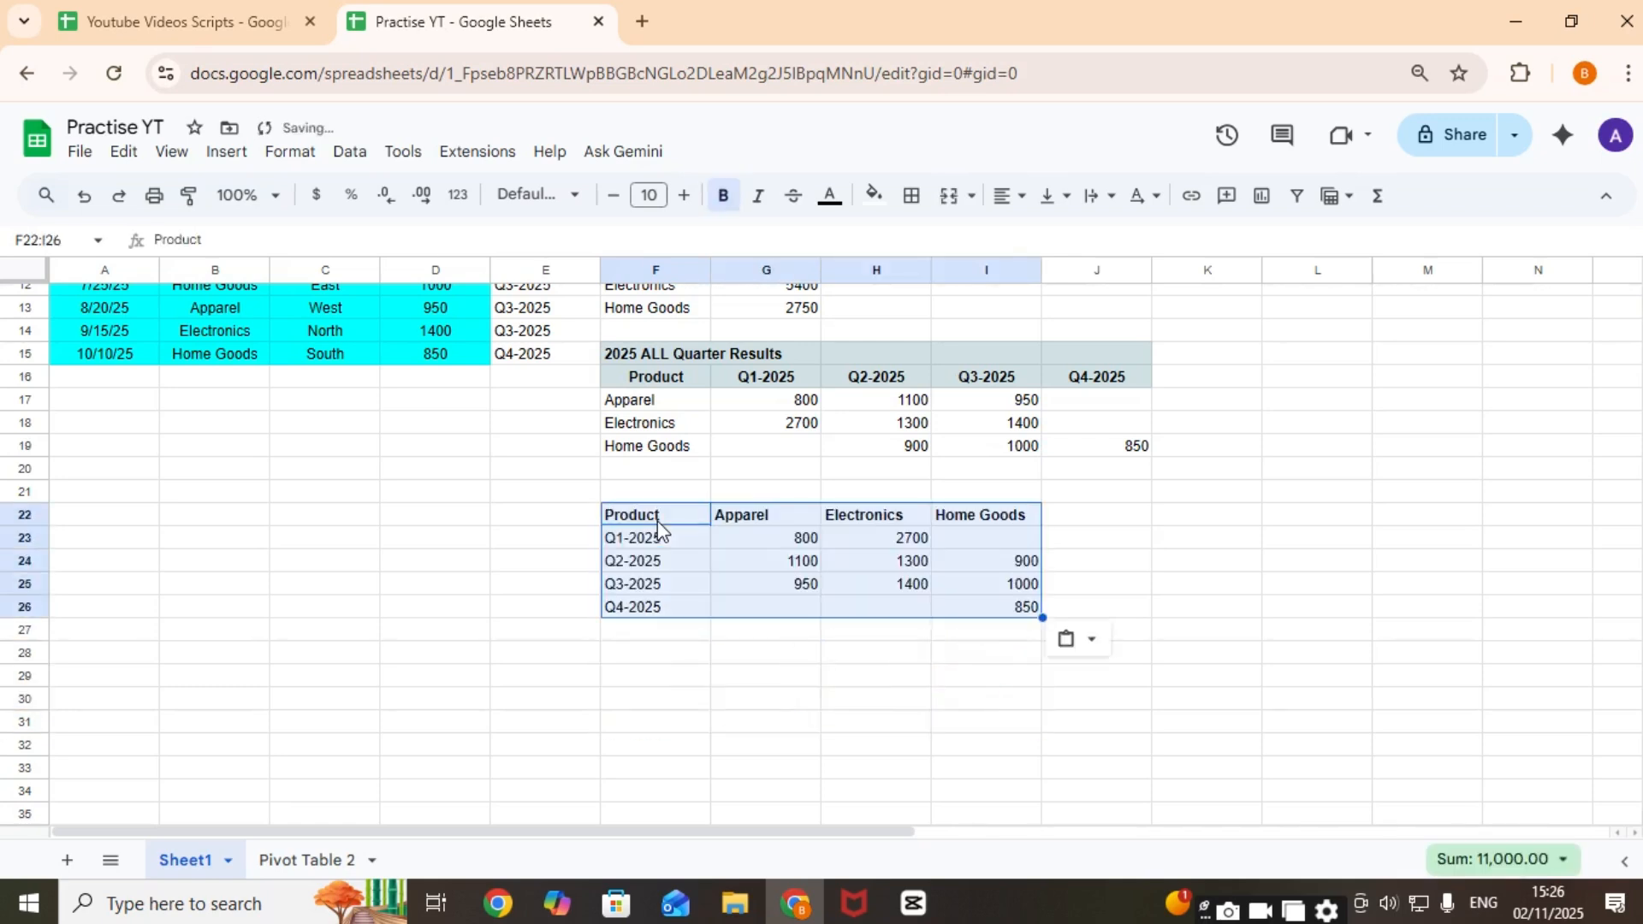
Step: Clear the Q4-2025 Home Goods sales value in I26 of the transposed table
{"action": "key", "text": "Down"}
{"action": "key", "text": "Down"}
{"action": "key", "text": "Down"}
{"action": "key", "text": "Down"}
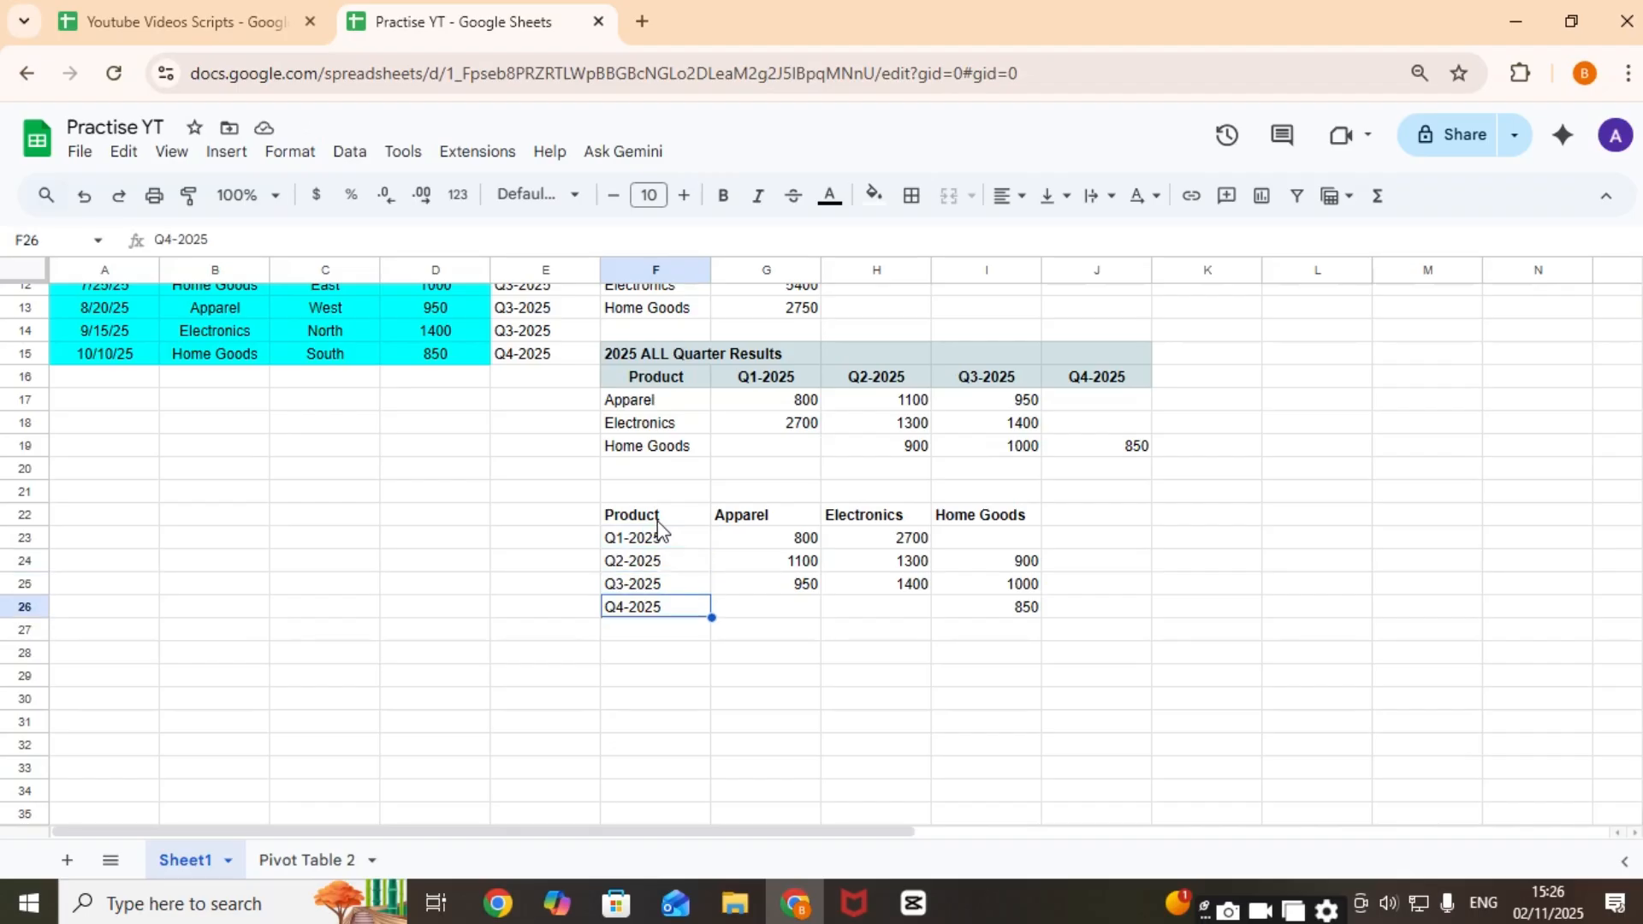
{"action": "key", "text": "Left"}
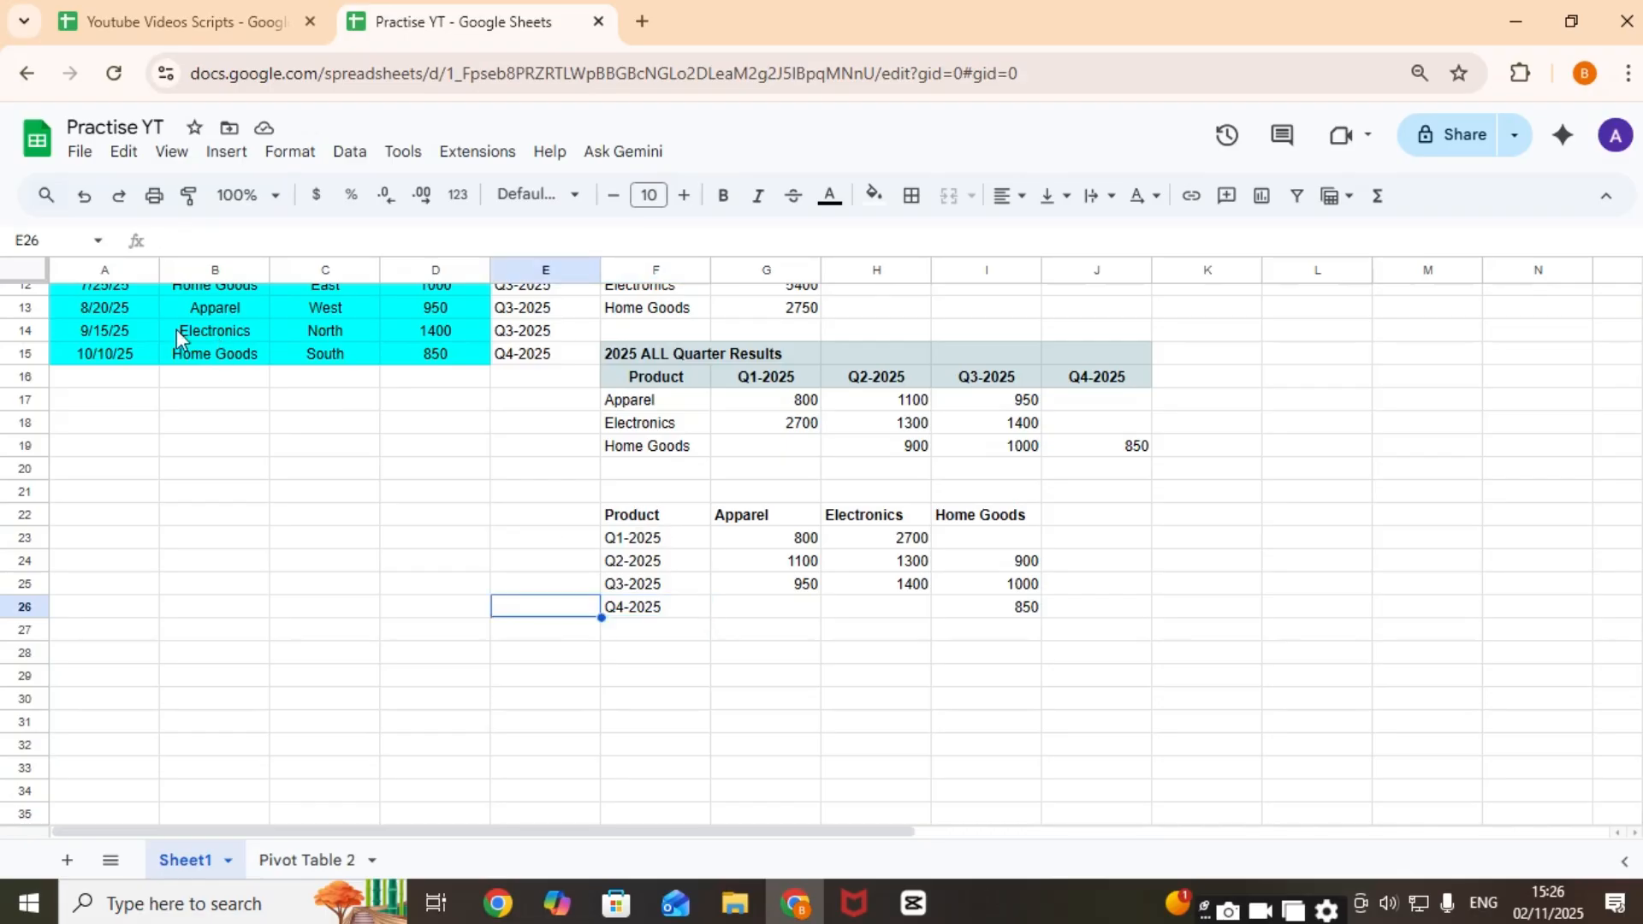
{"action": "left_click", "coordinate": [117, 356]}
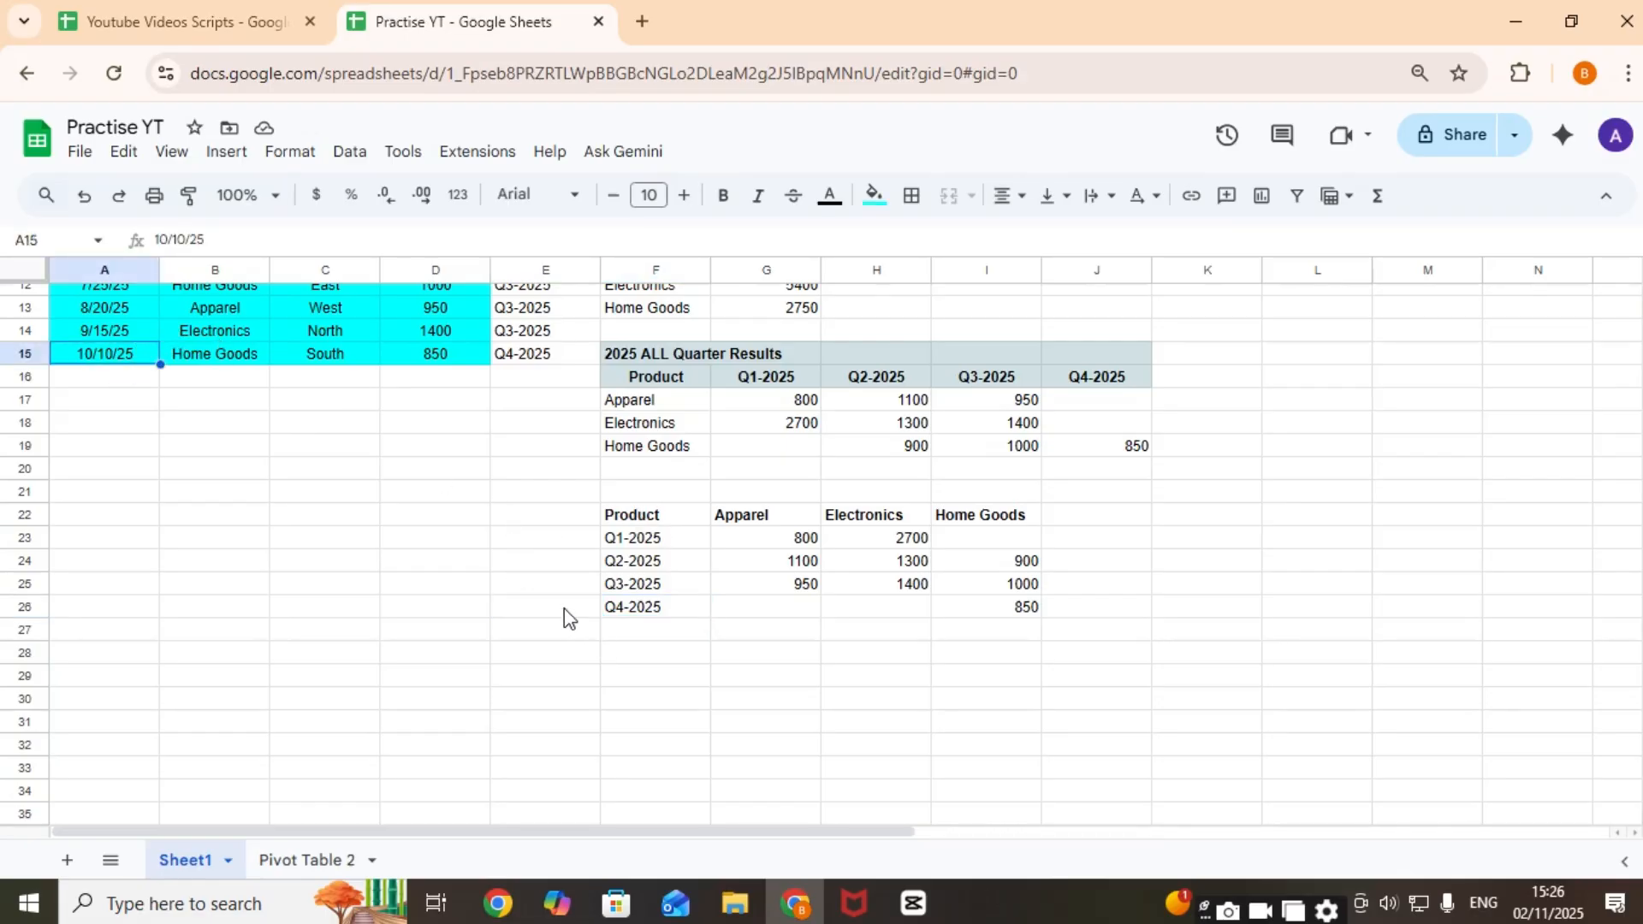
{"action": "left_click", "coordinate": [556, 586]}
{"action": "key", "text": "Down"}
{"action": "key", "text": "Right"}
{"action": "key", "text": "Right"}
{"action": "key", "text": "Right"}
{"action": "key", "text": "Right"}
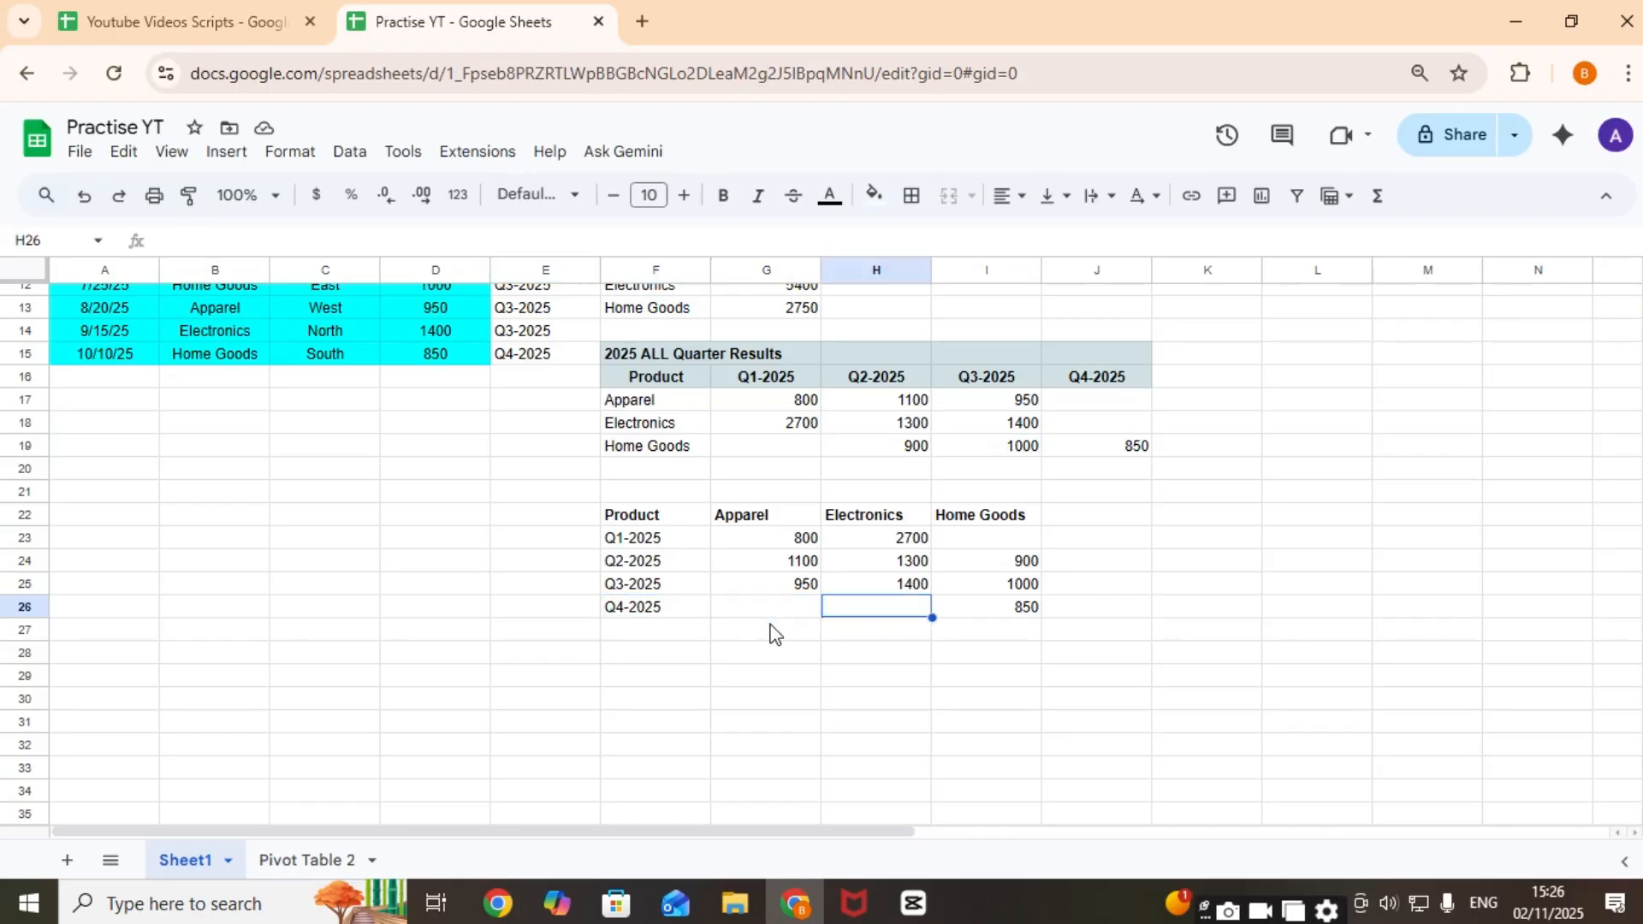
{"action": "key", "text": "Delete"}
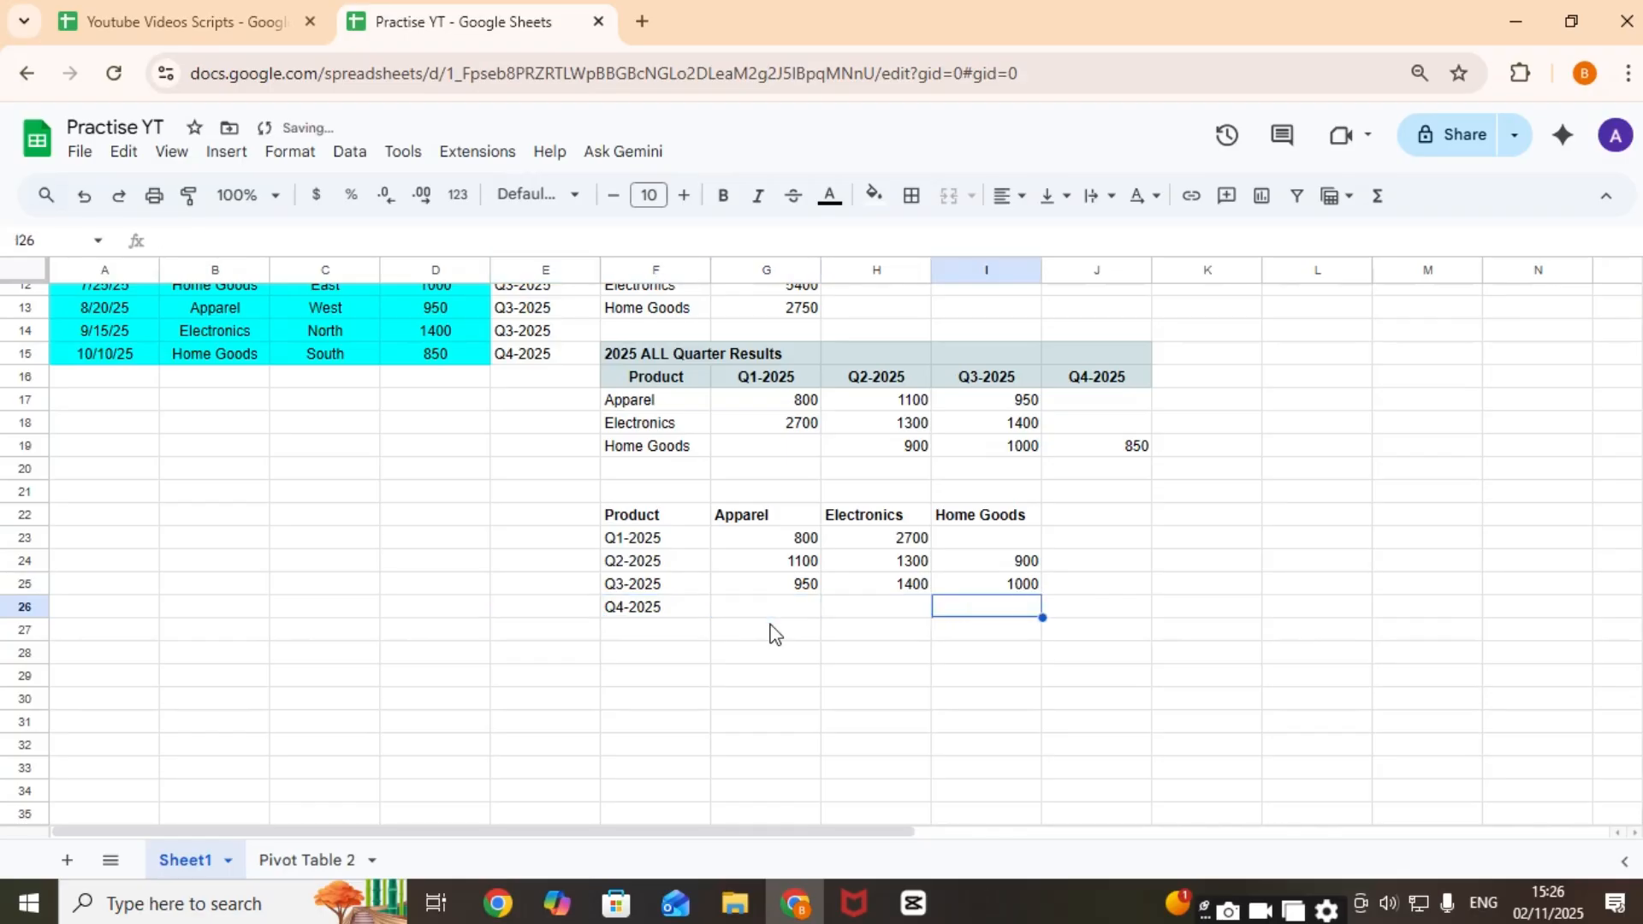
Step: Label the Q4-2025 row of the transposed table with "Forecasting" in E26
{"action": "key", "text": "Left"}
{"action": "key", "text": "Left"}
{"action": "key", "text": "Left"}
{"action": "key", "text": "Left"}
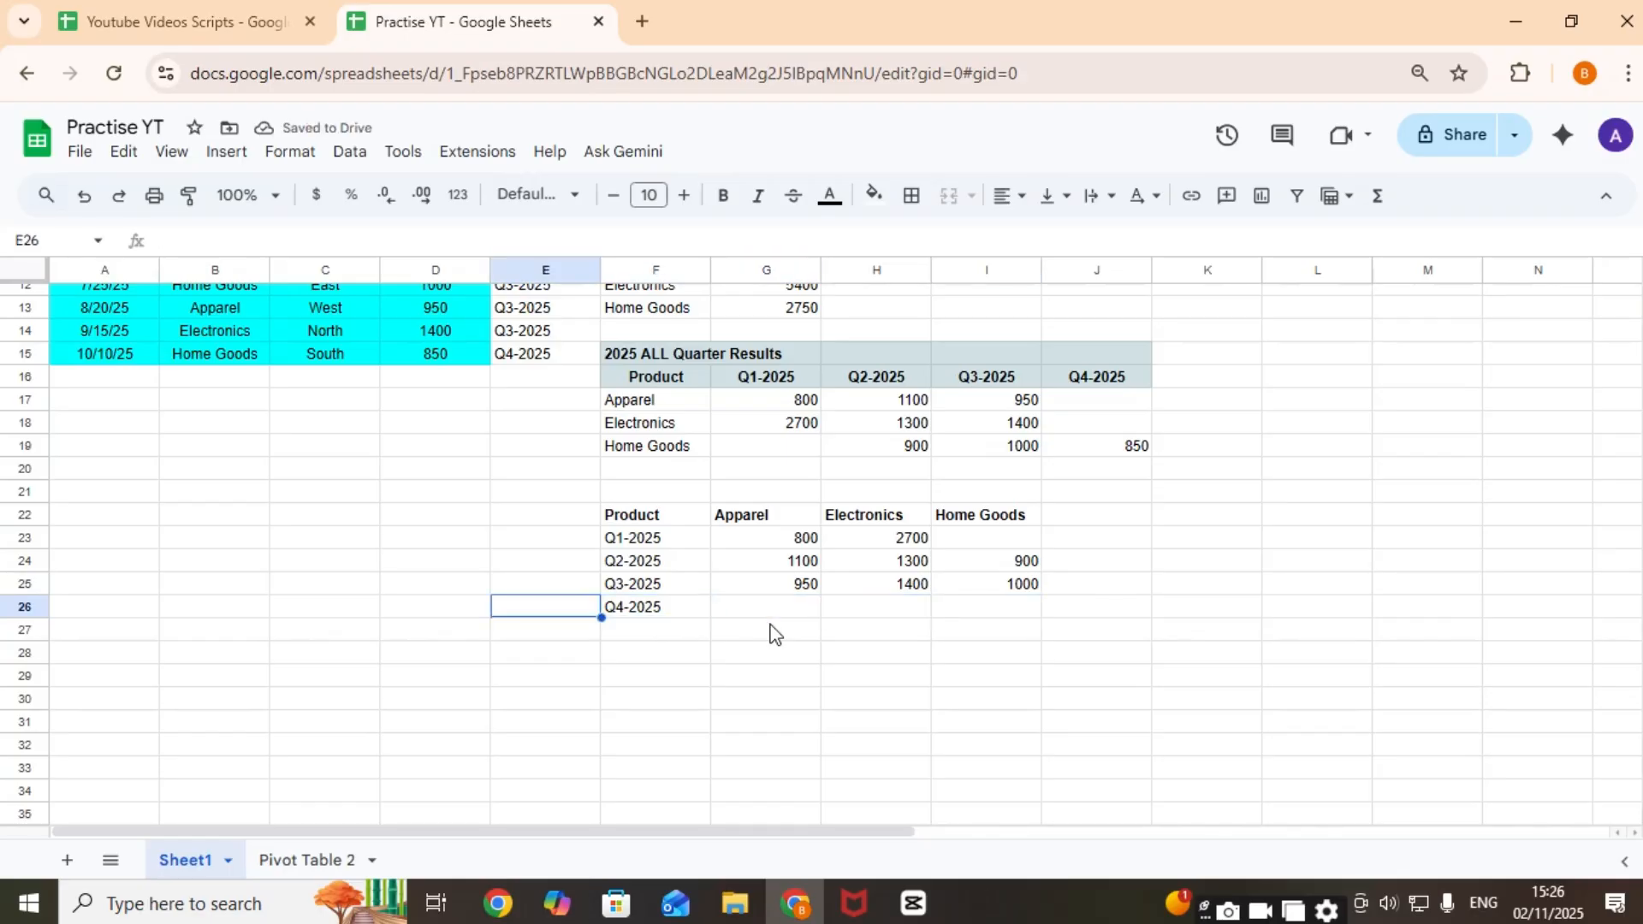
{"action": "type", "text": "Forecas"}
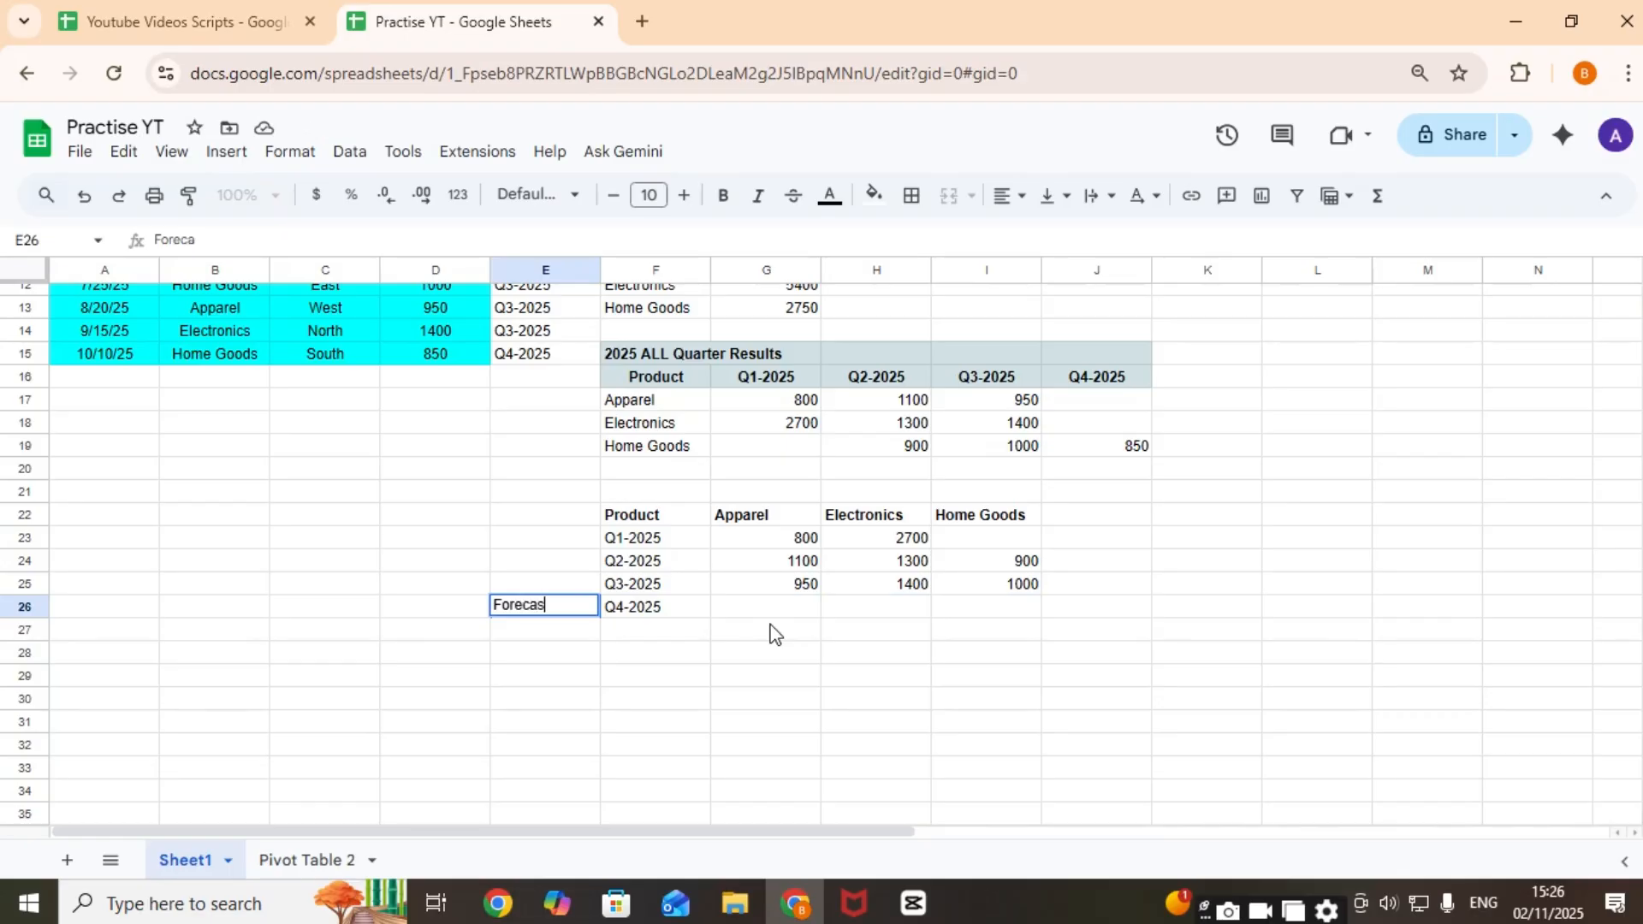
{"action": "type", "text": "ting"}
{"action": "key", "text": "Tab"}
{"action": "key", "text": "Tab"}
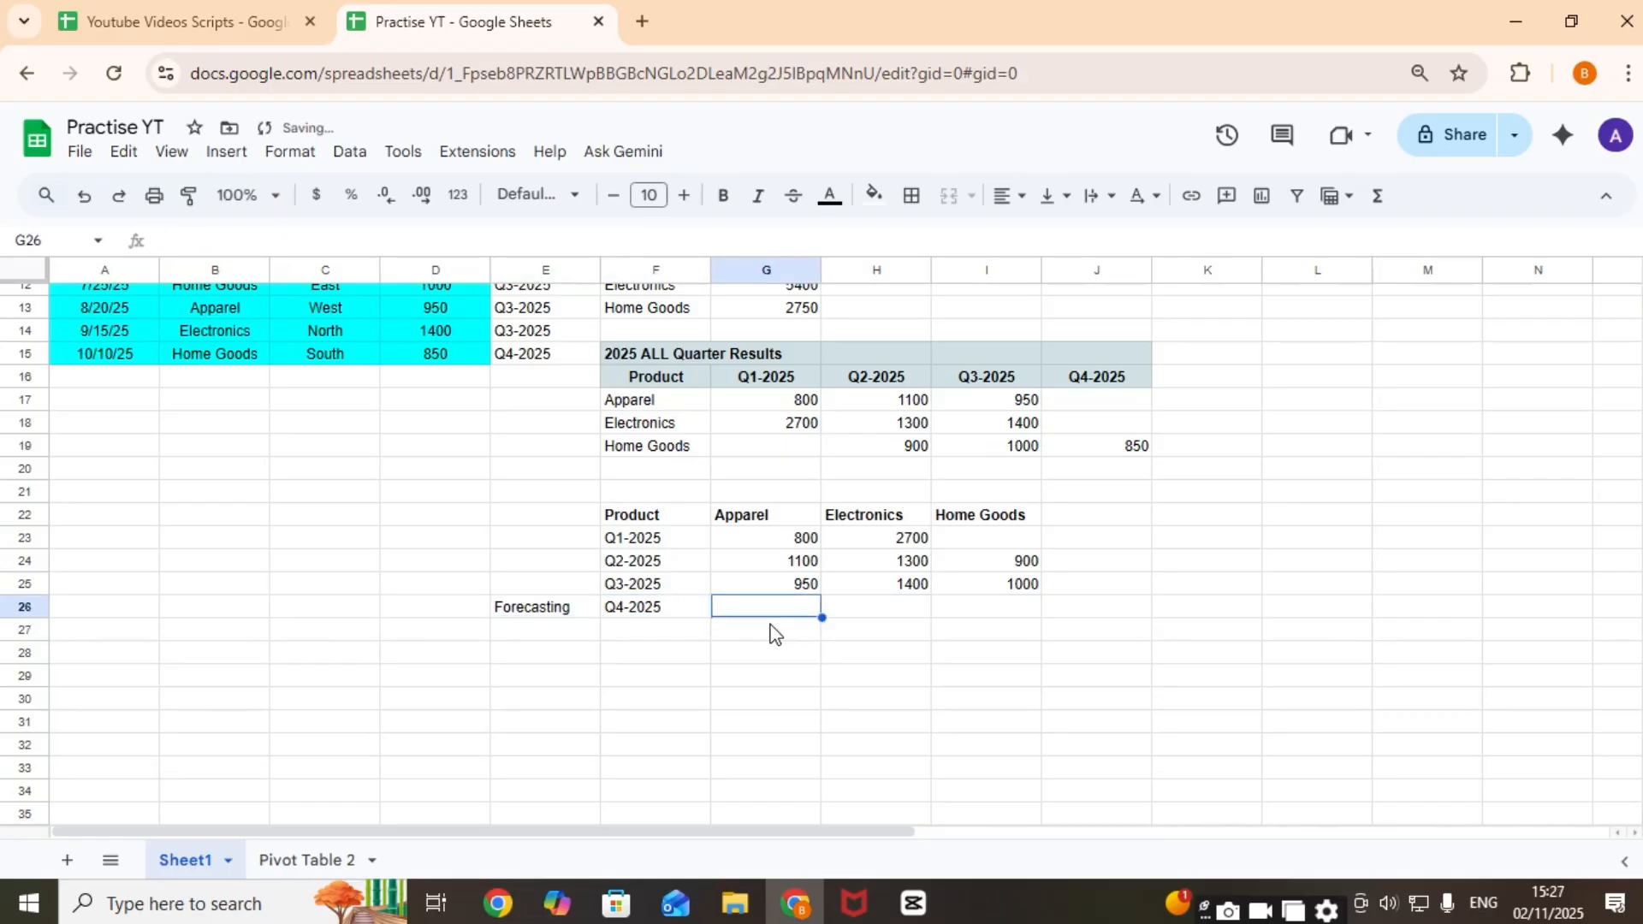
Step: Start a FORECAST.LINEAR formula in G26 for Apparel, with F26 as the forecast point and the sales data beginning at G23
{"action": "type", "text": "=forec"}
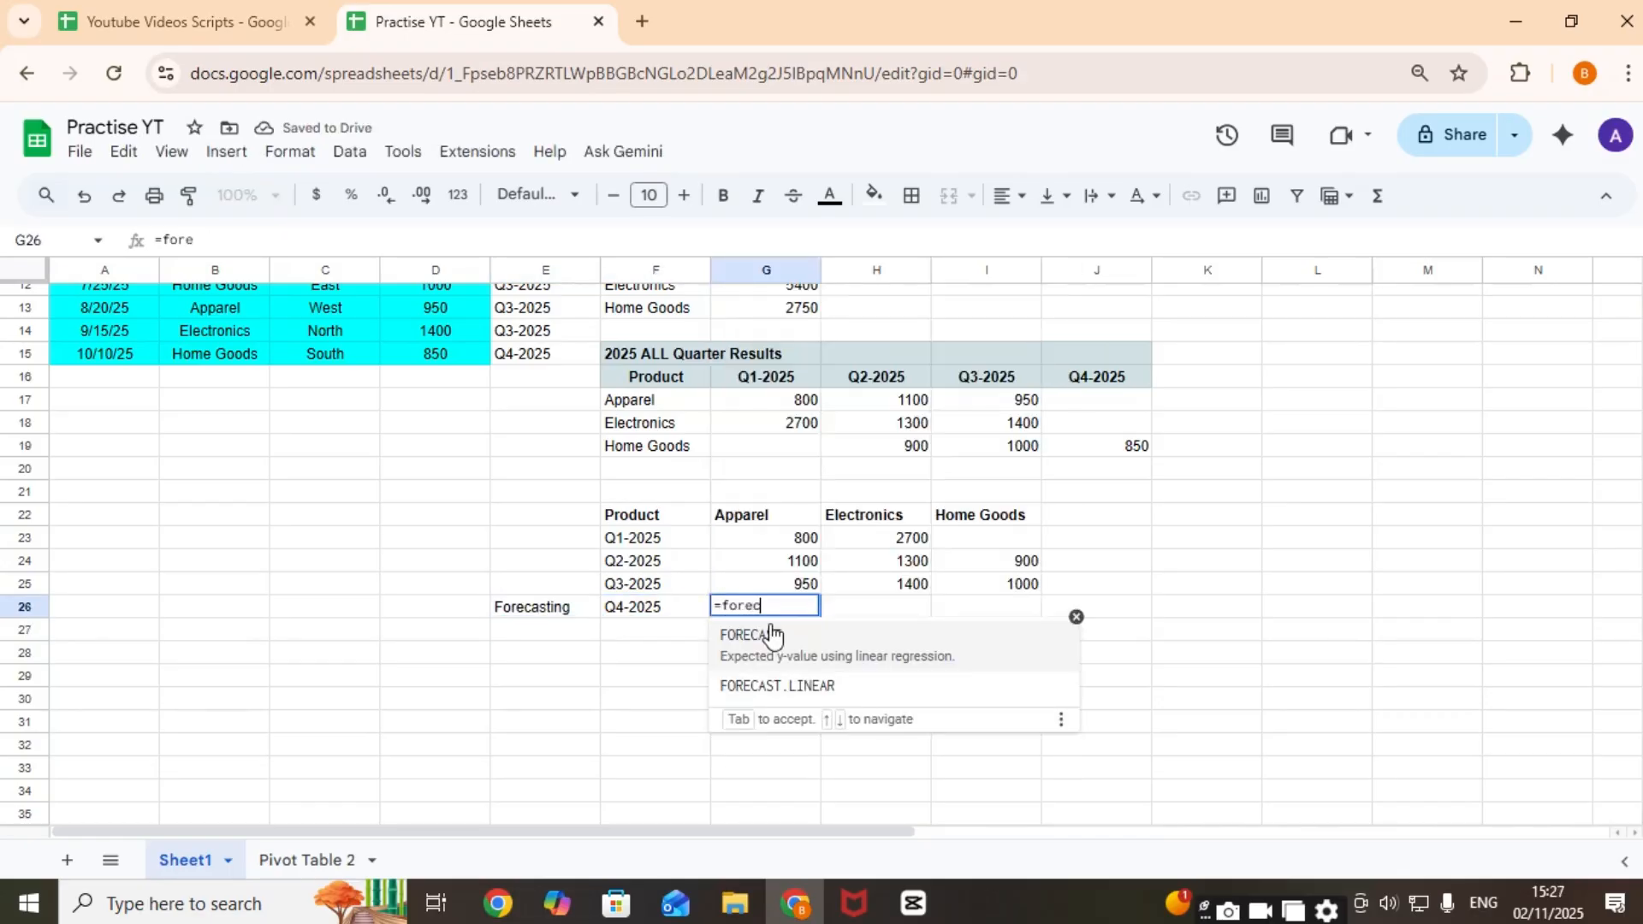
{"action": "type", "text": "ast.liner"}
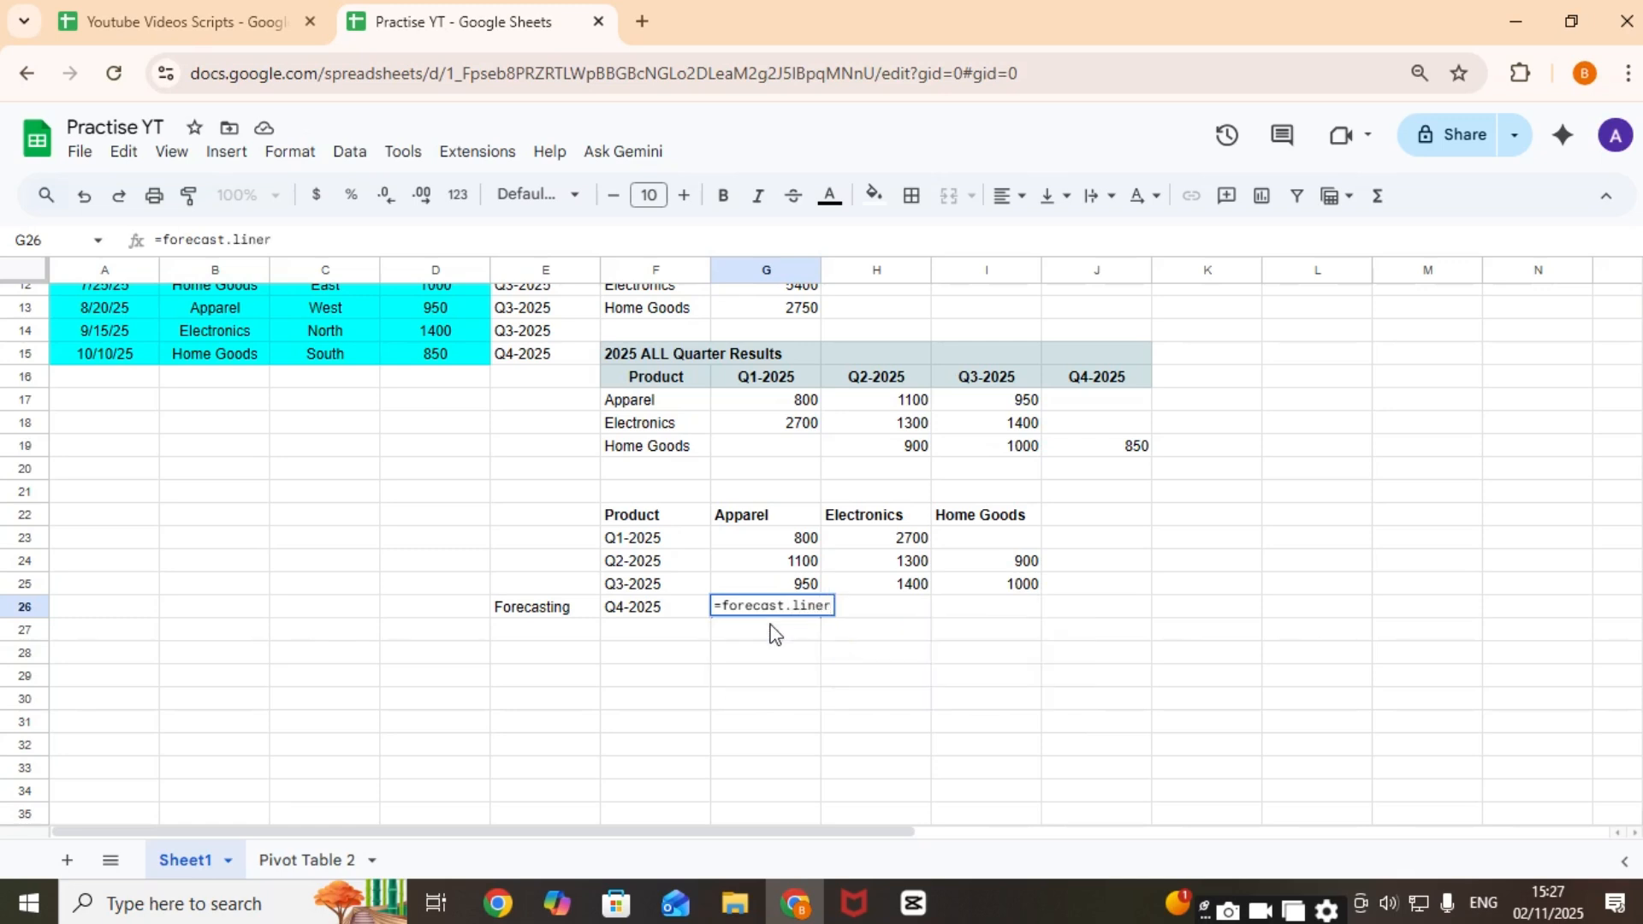
{"action": "key", "text": "BackSpace"}
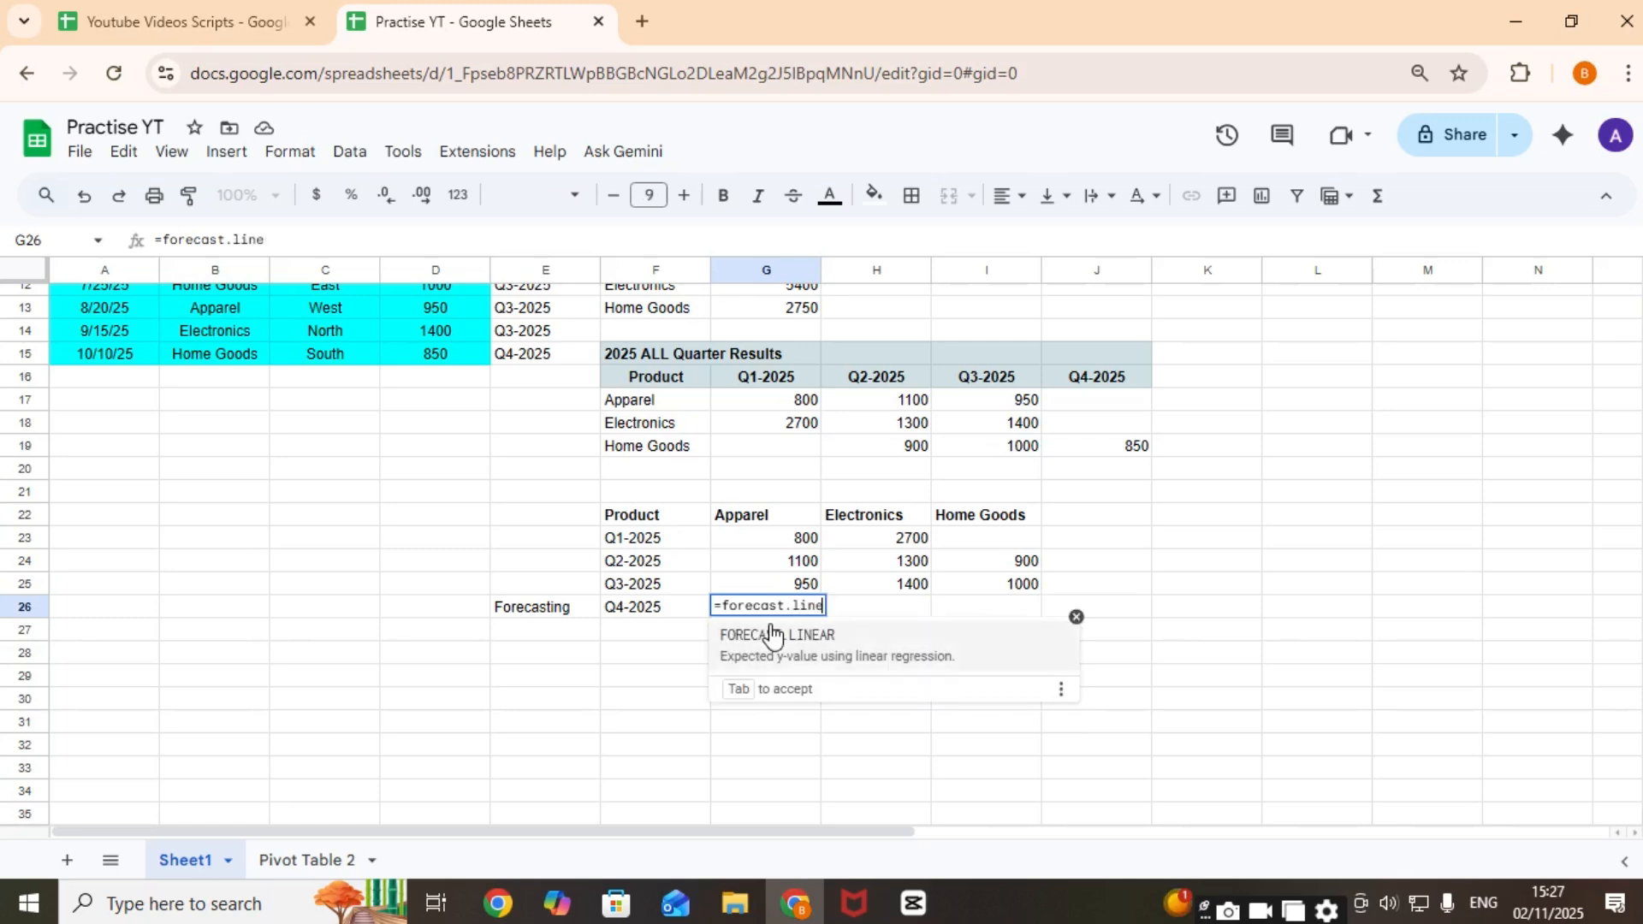
{"action": "type", "text": "ar("}
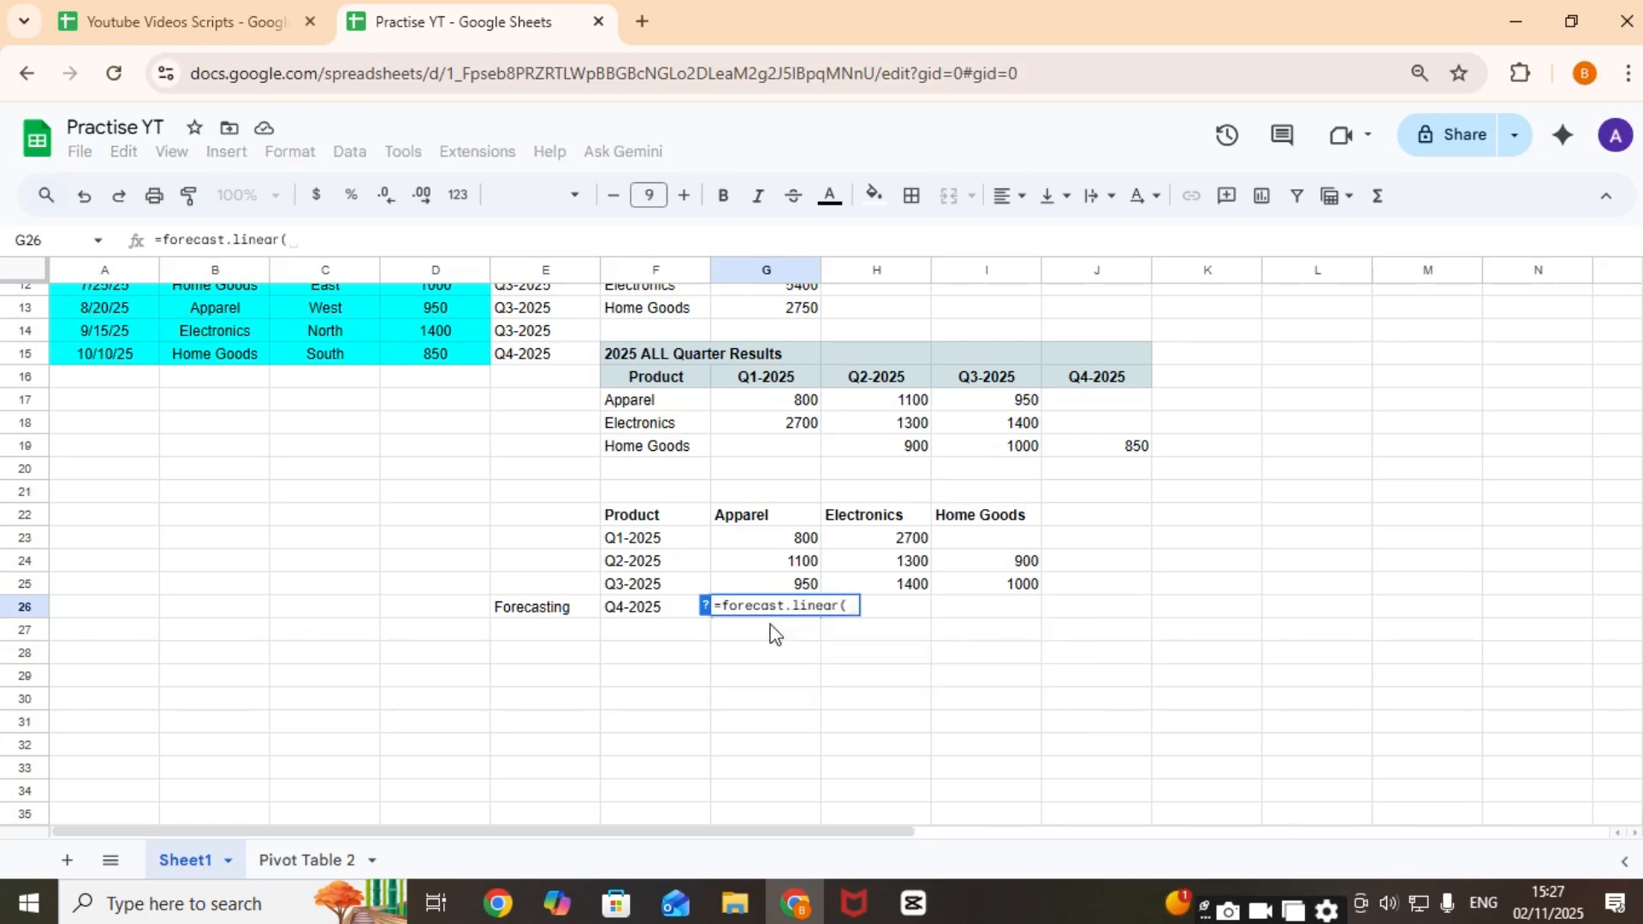
{"action": "left_click", "coordinate": [647, 609]}
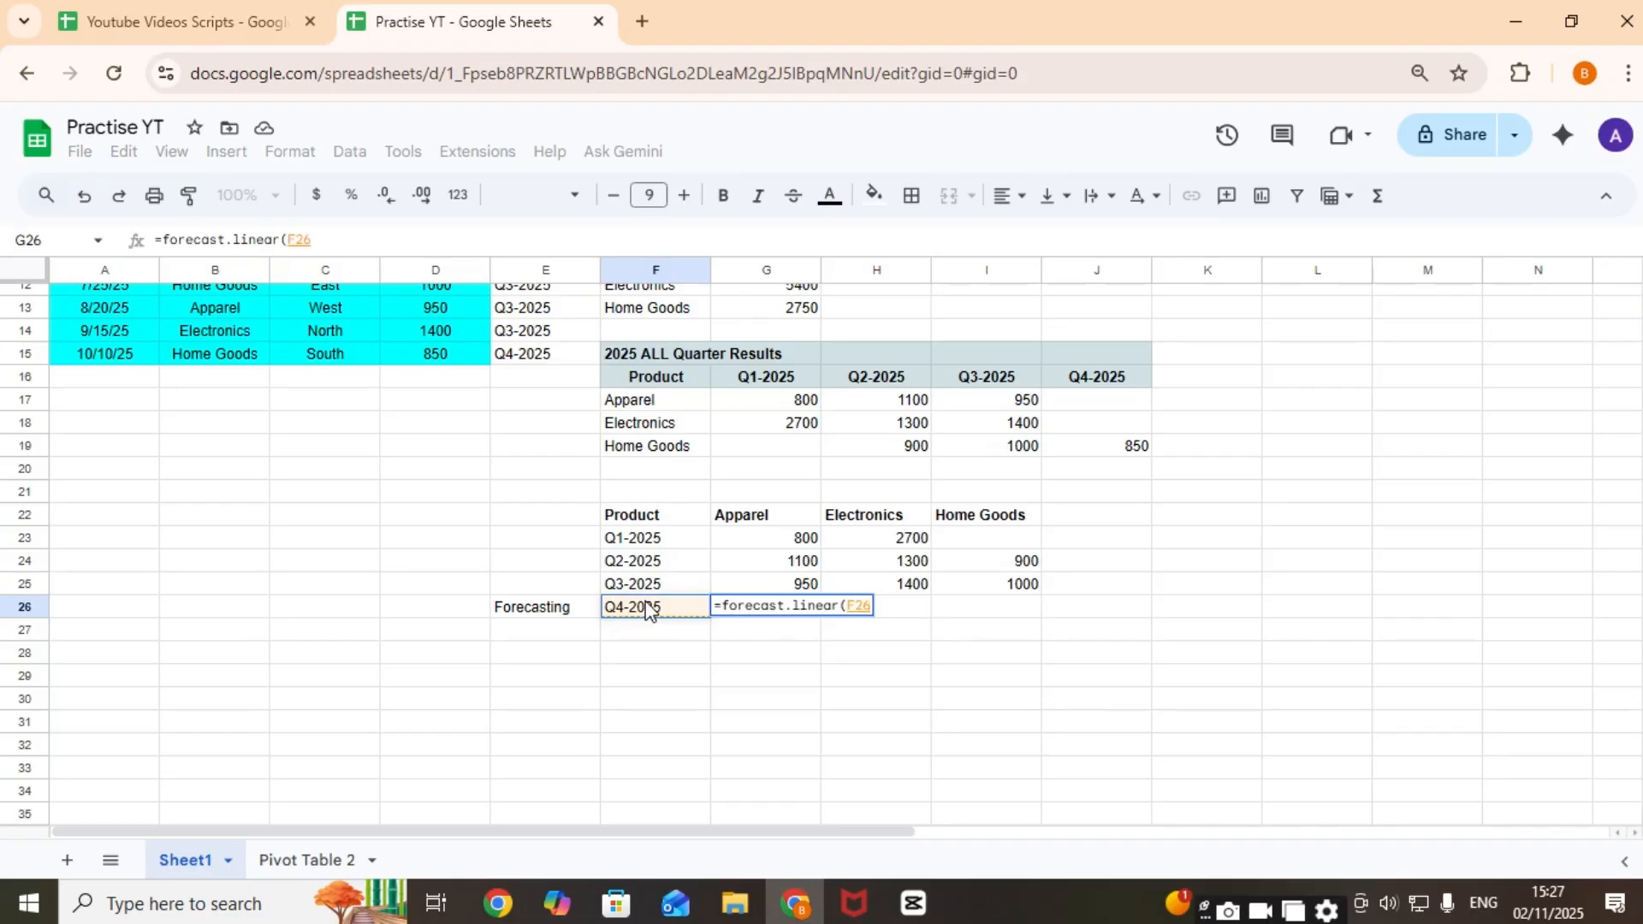
{"action": "type", "text": ","}
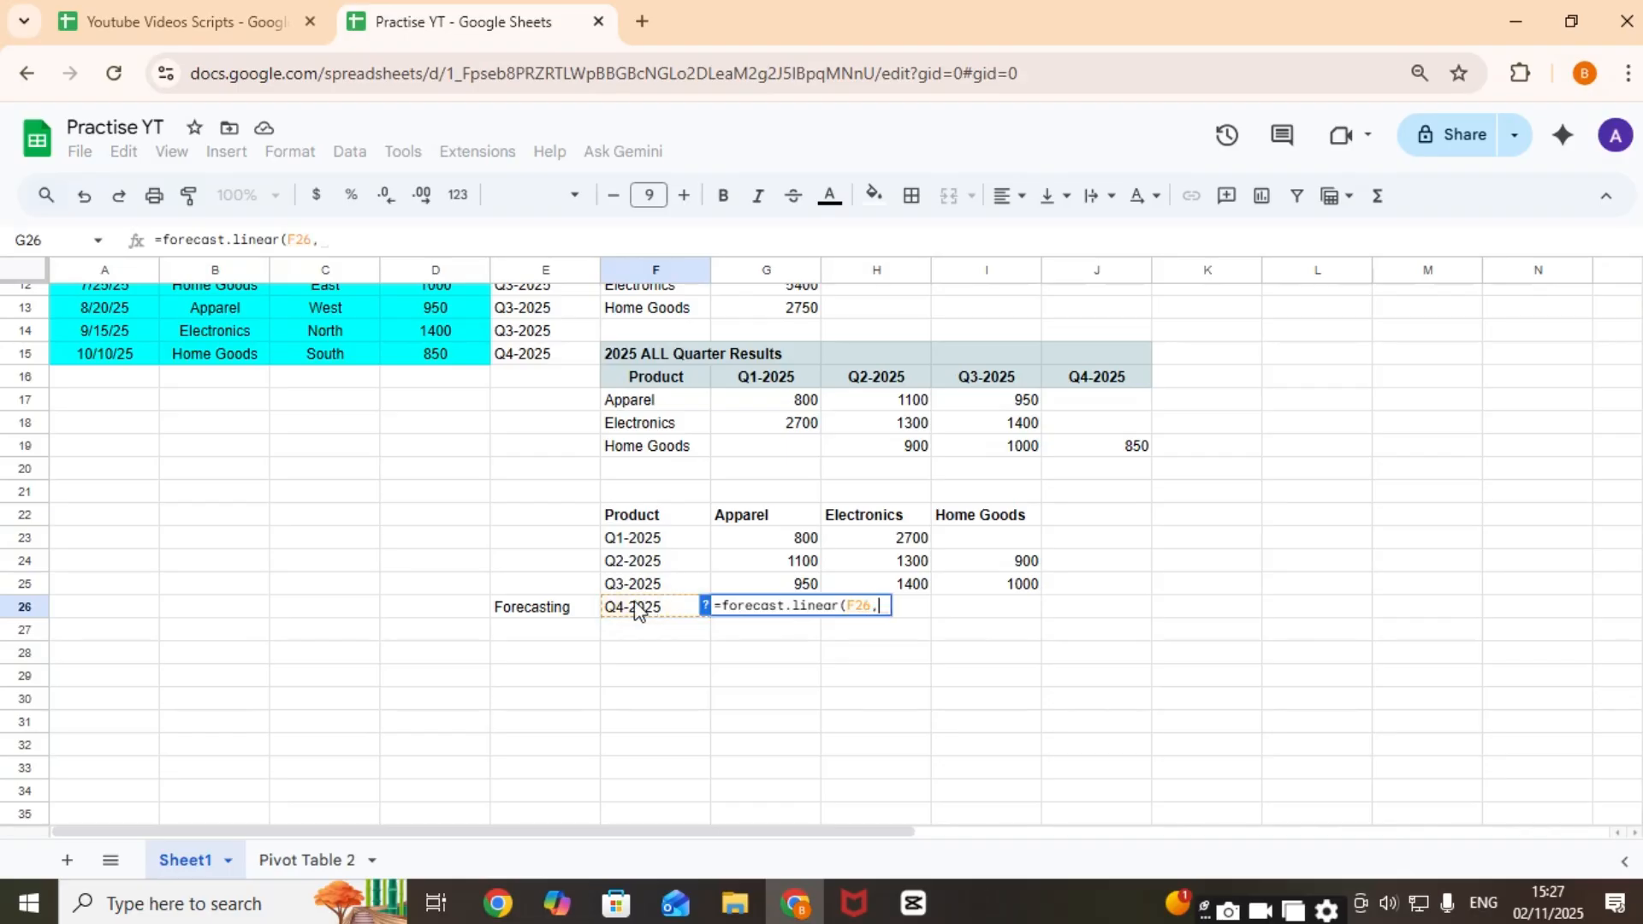
{"action": "left_click", "coordinate": [770, 539]}
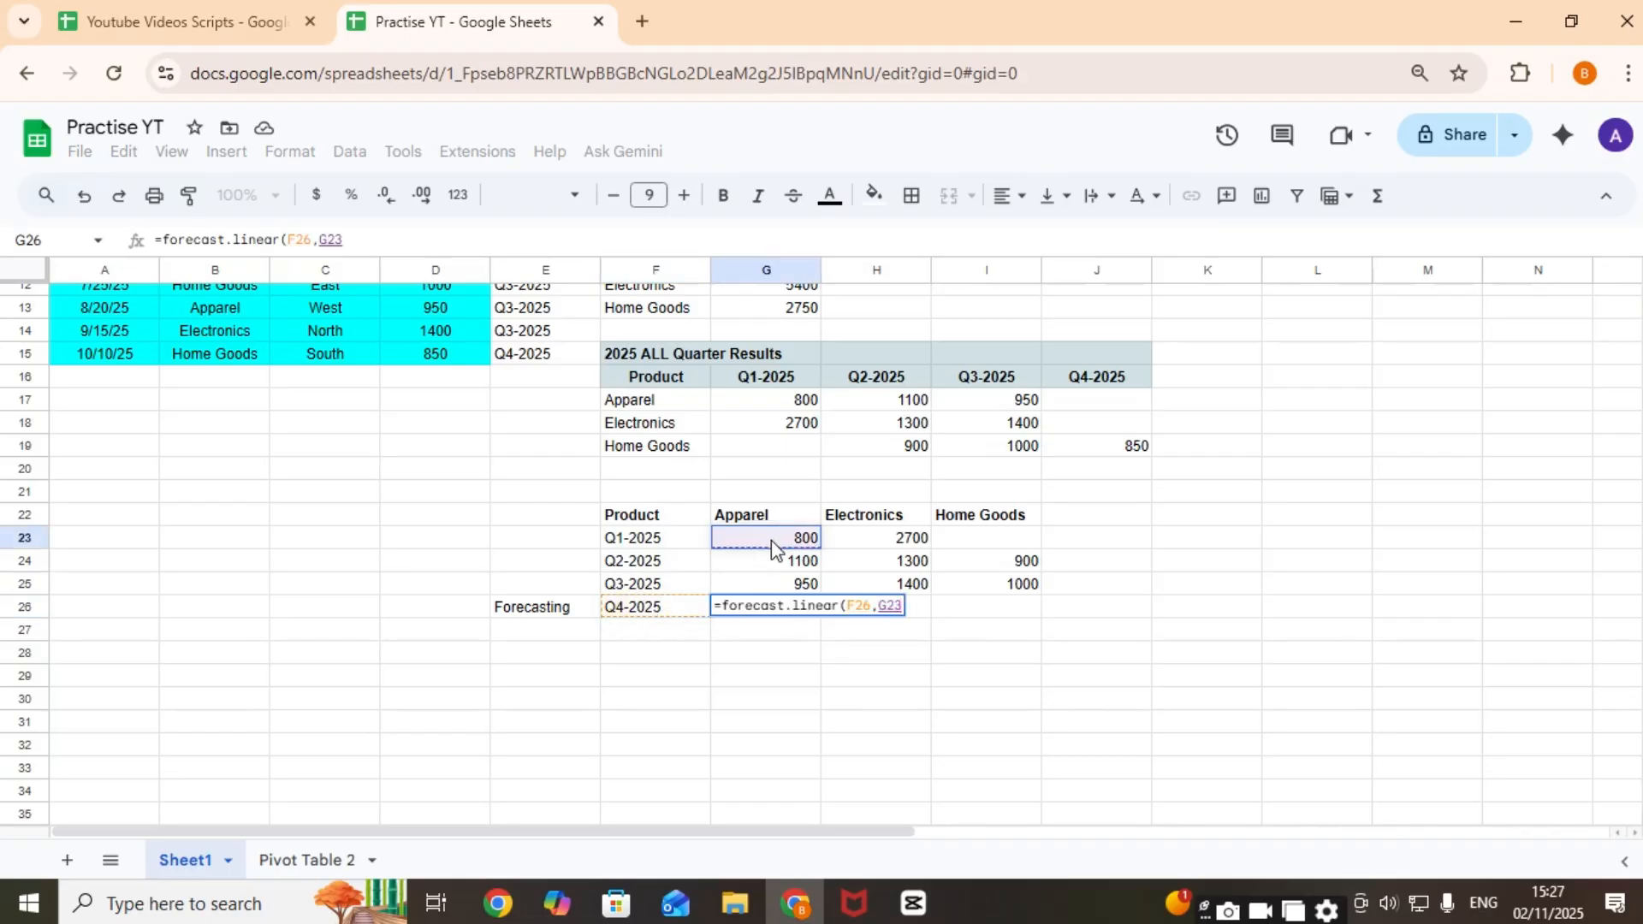
{"action": "type", "text": ":"}
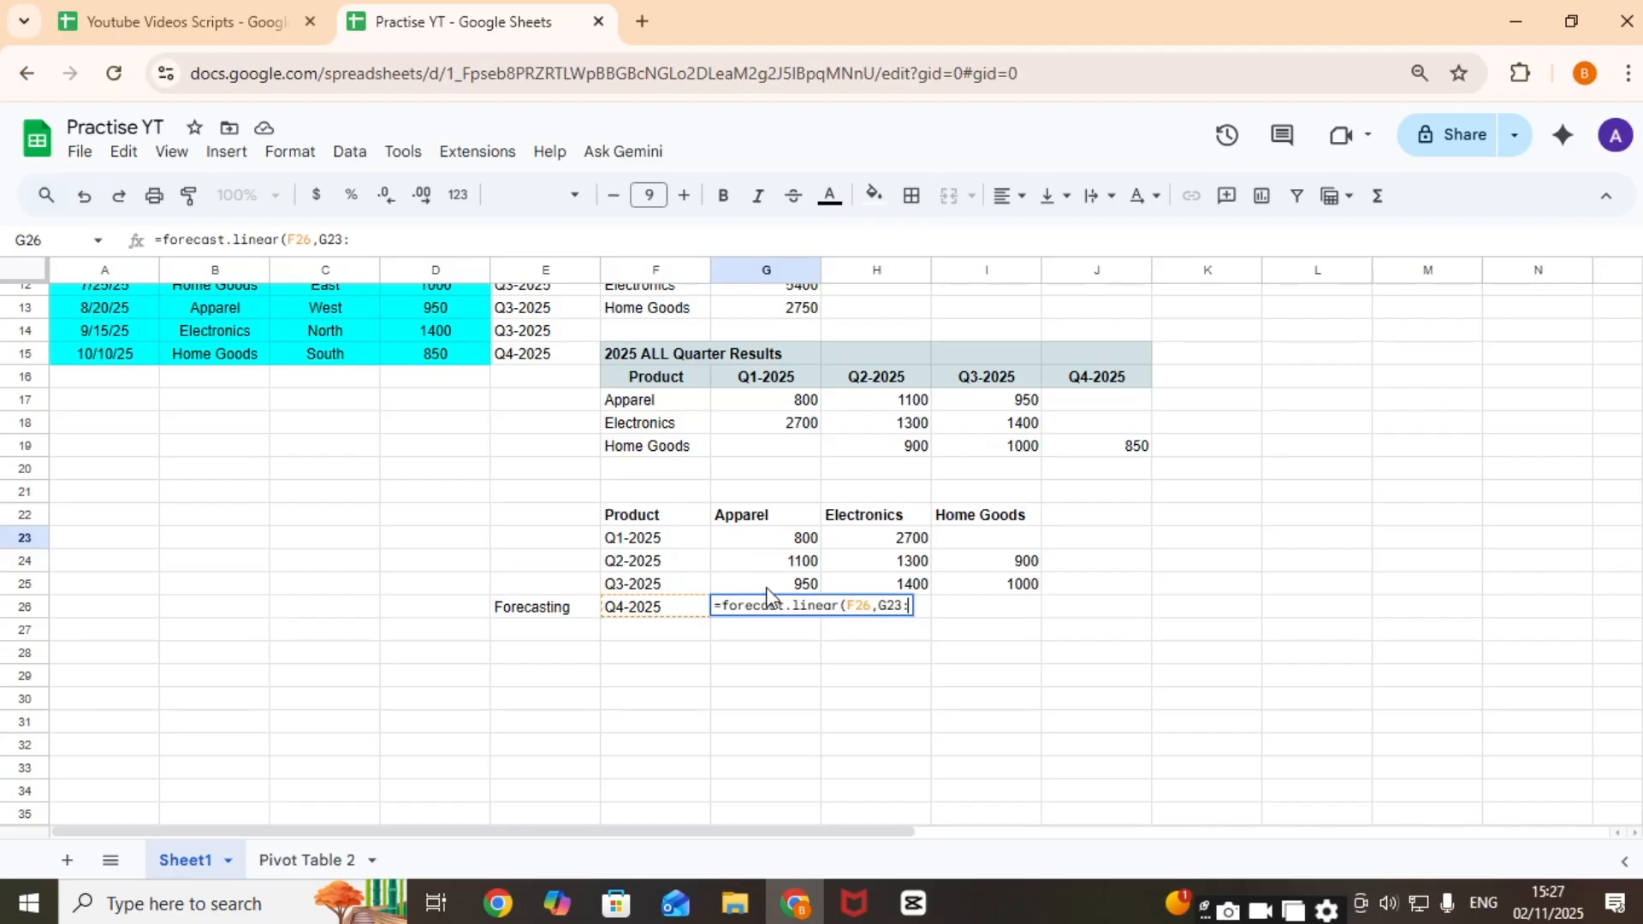
{"action": "left_click", "coordinate": [767, 590], "text": "shift"}
{"action": "left_click", "coordinate": [811, 602]}
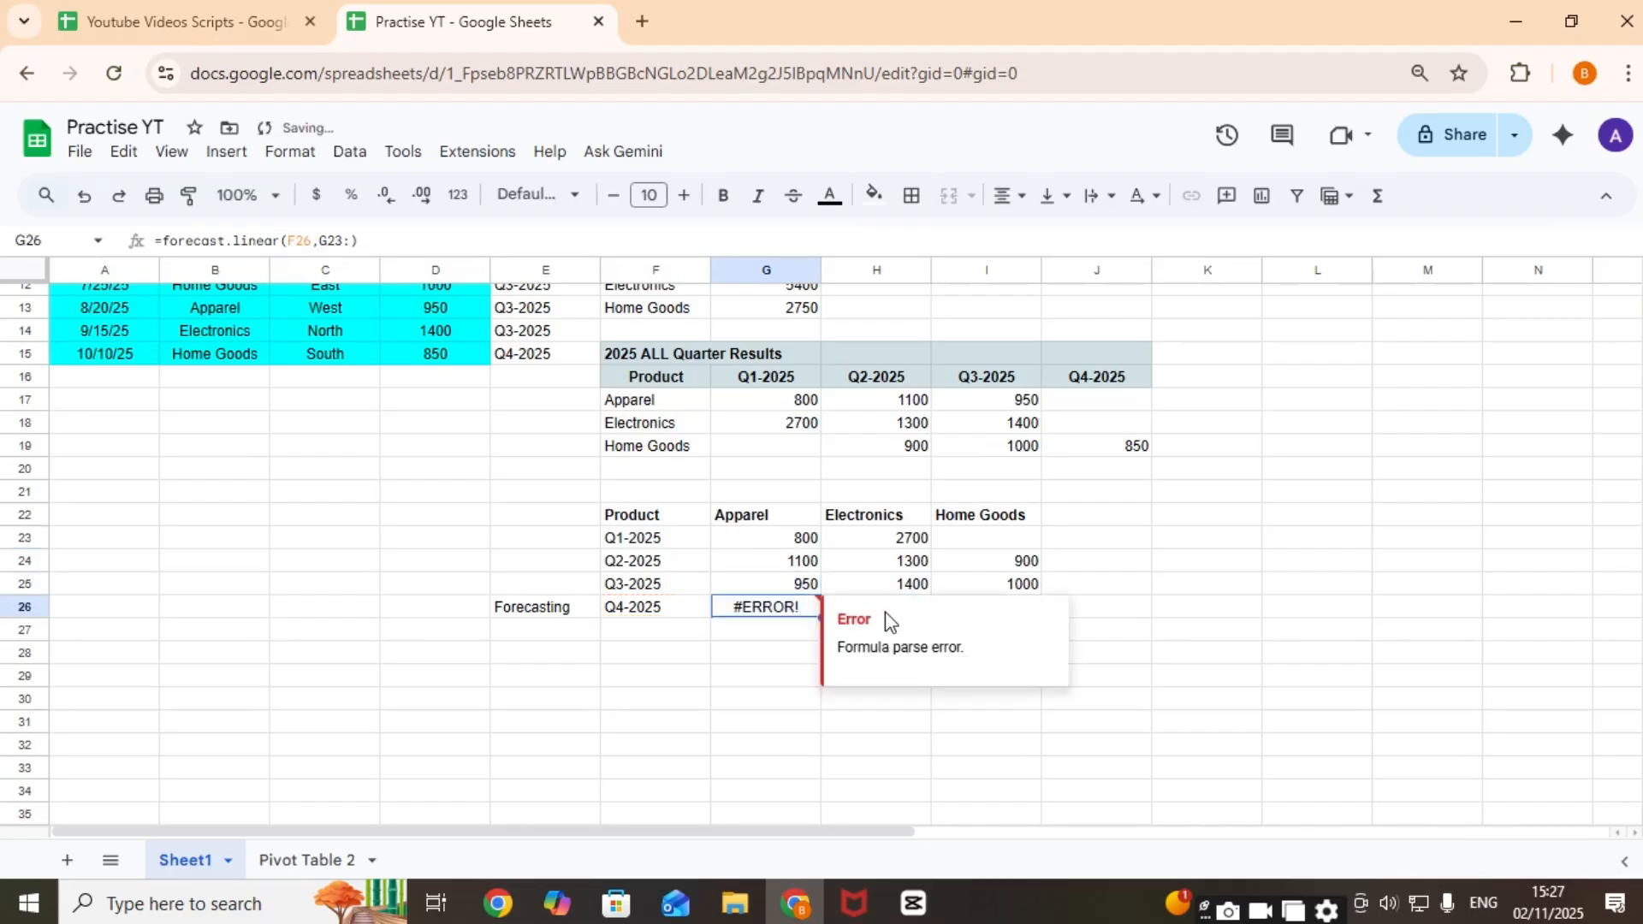
Step: Complete the G26 forecast formula with G23:G25 as the sales data and F23:F25 as the quarters
{"action": "key", "text": "F2"}
{"action": "key", "text": "BackSpace"}
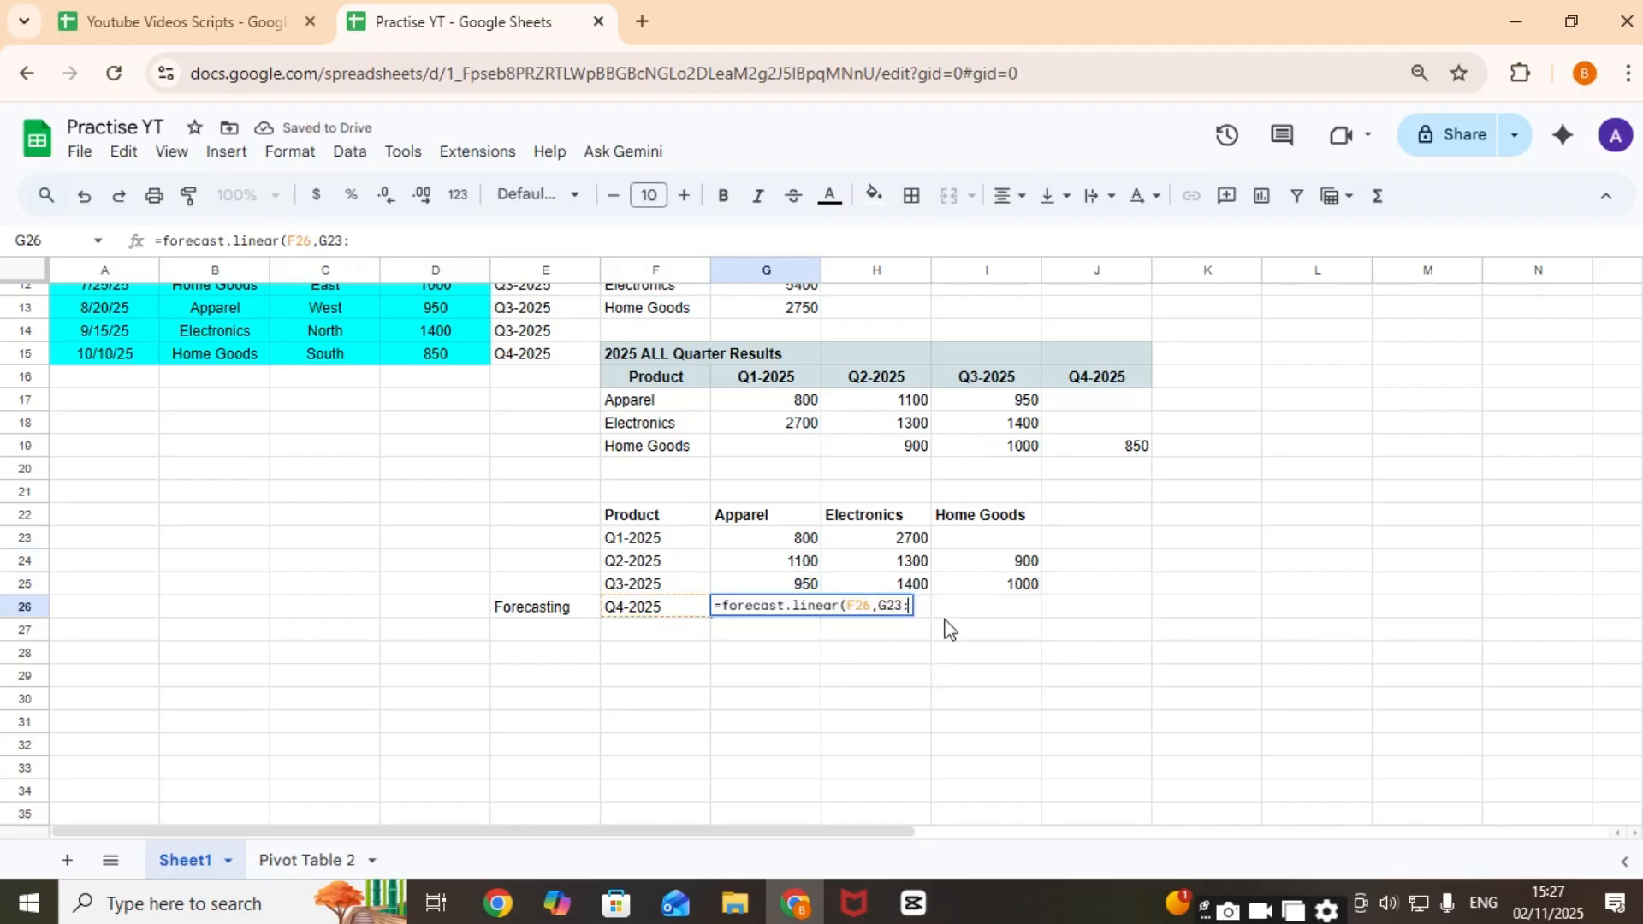
{"action": "type", "text": "G25"}
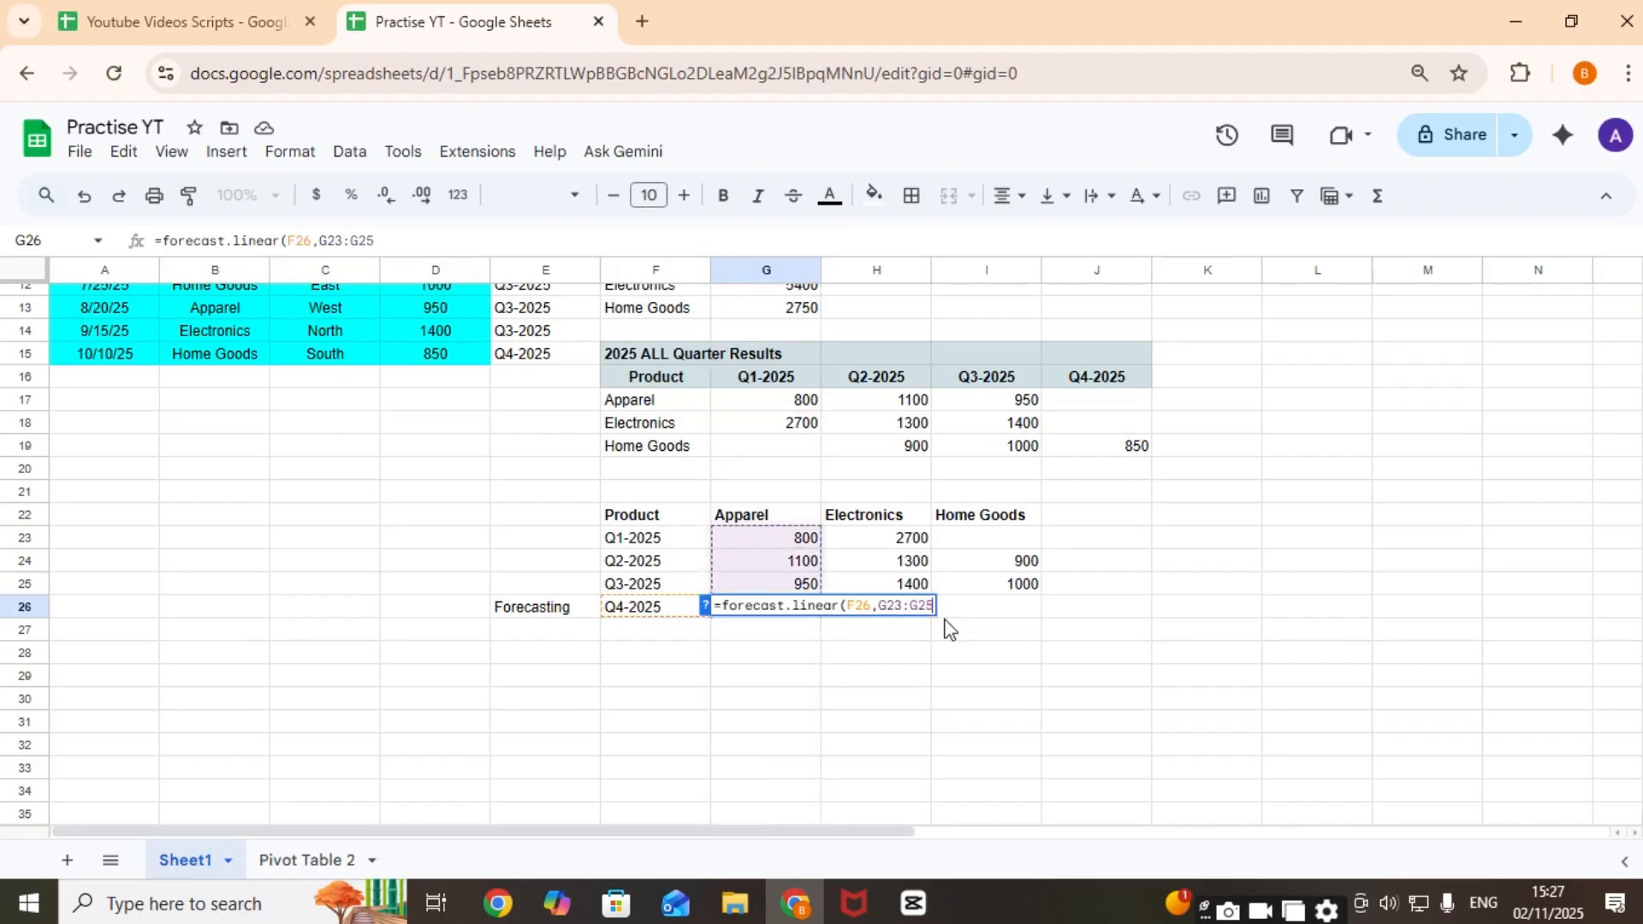
{"action": "type", "text": ","}
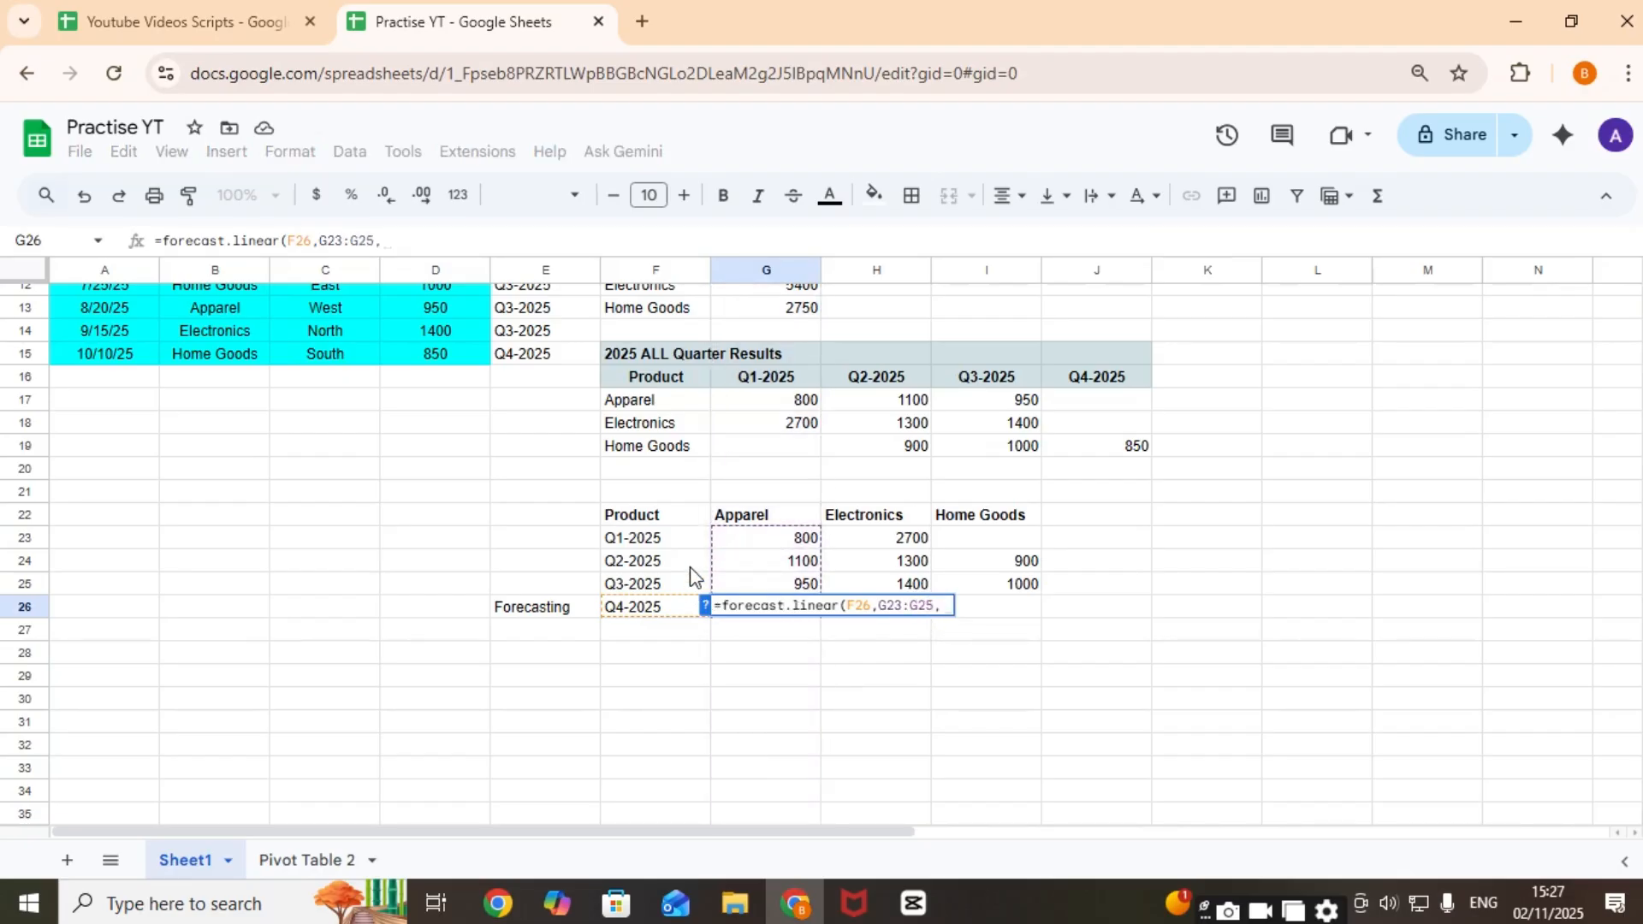
{"action": "left_click", "coordinate": [672, 540]}
{"action": "left_click_drag", "start_coordinate": [678, 559], "coordinate": [677, 587]}
{"action": "key", "text": "Return"}
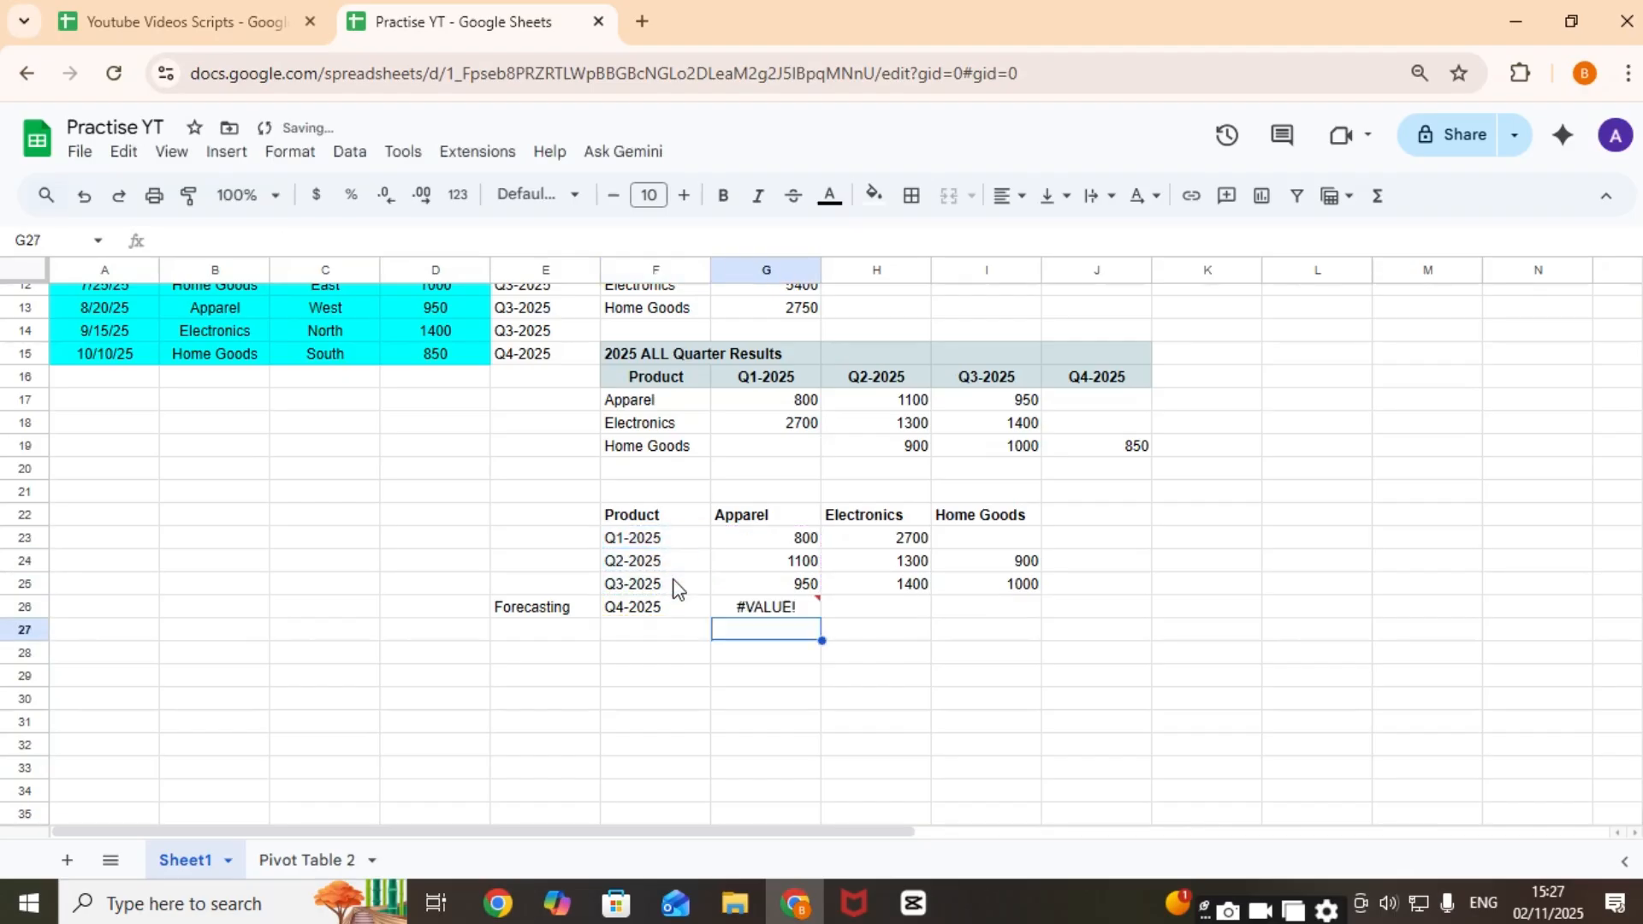
Step: Replace the quarter labels in F23:F26 of the transposed table with the numbers 1, 2, 3 and 4
{"action": "key", "text": "Up"}
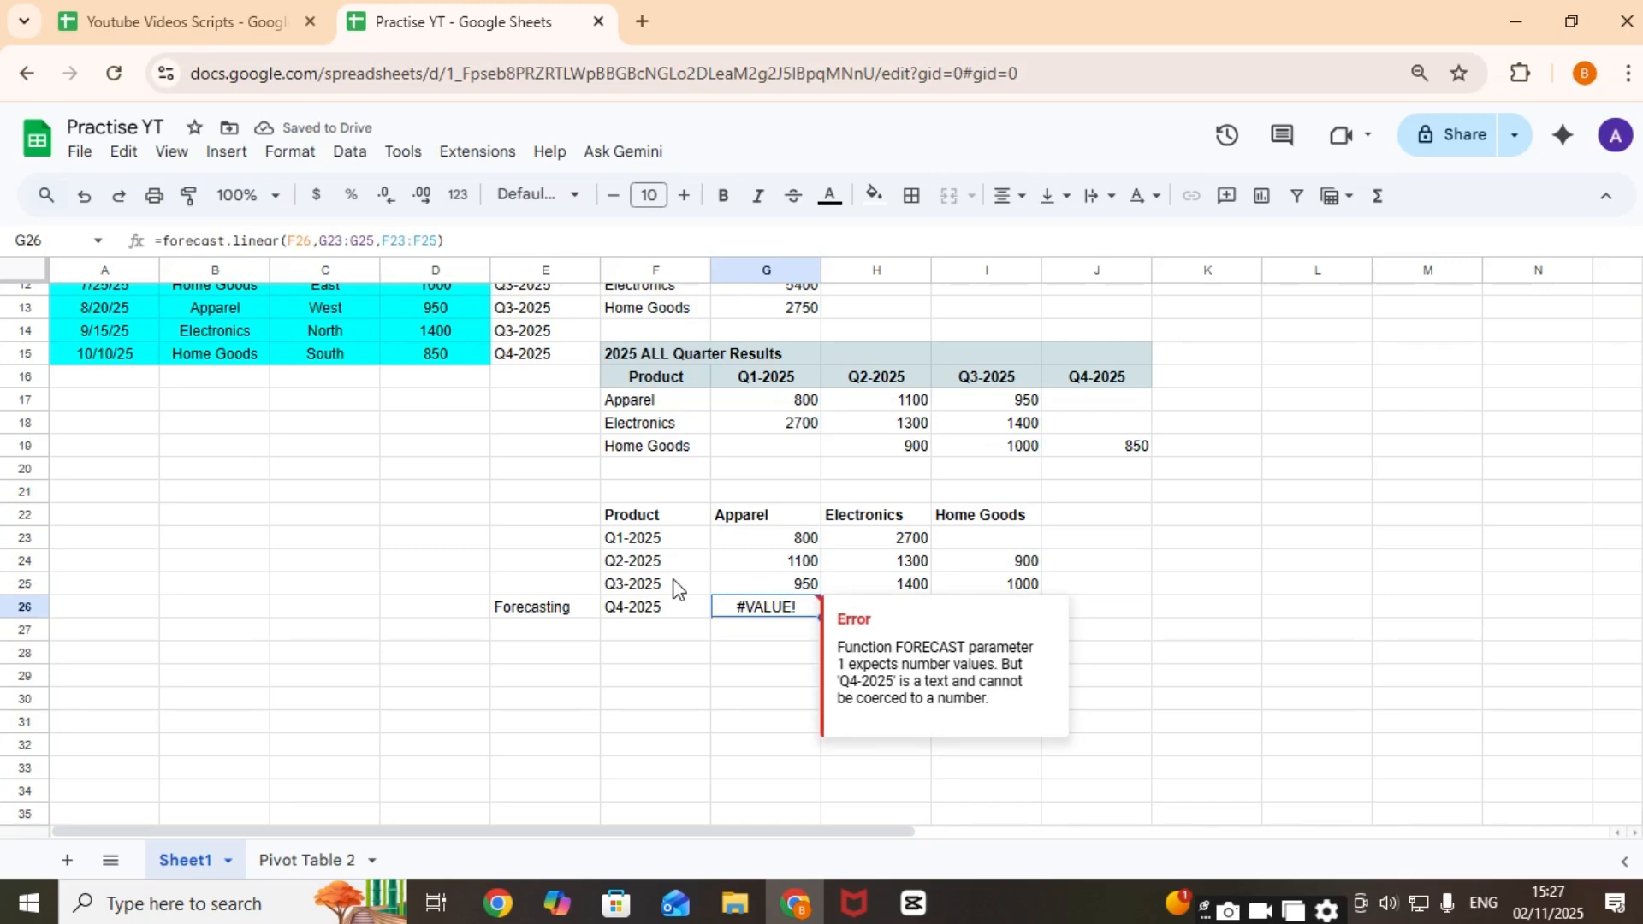
{"action": "key", "text": "Left"}
{"action": "key", "text": "Right"}
{"action": "key", "text": "Left"}
{"action": "key", "text": "Up"}
{"action": "key", "text": "Up"}
{"action": "key", "text": "Up"}
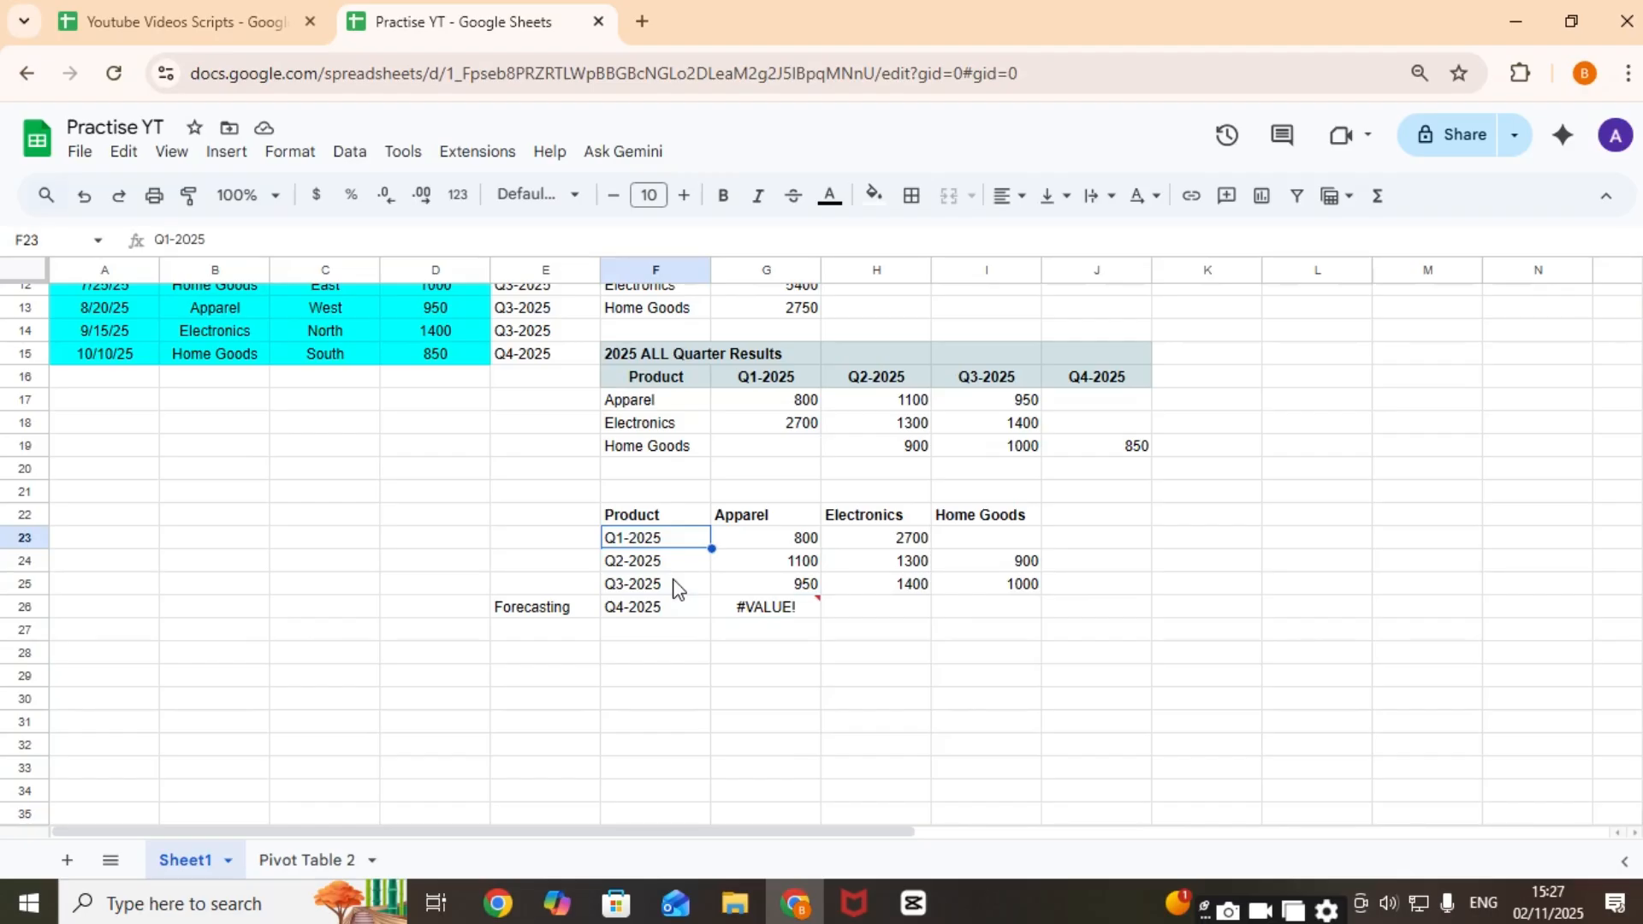
{"action": "type", "text": "1"}
{"action": "key", "text": "Return"}
{"action": "type", "text": "2"}
{"action": "key", "text": "Return"}
{"action": "type", "text": "3"}
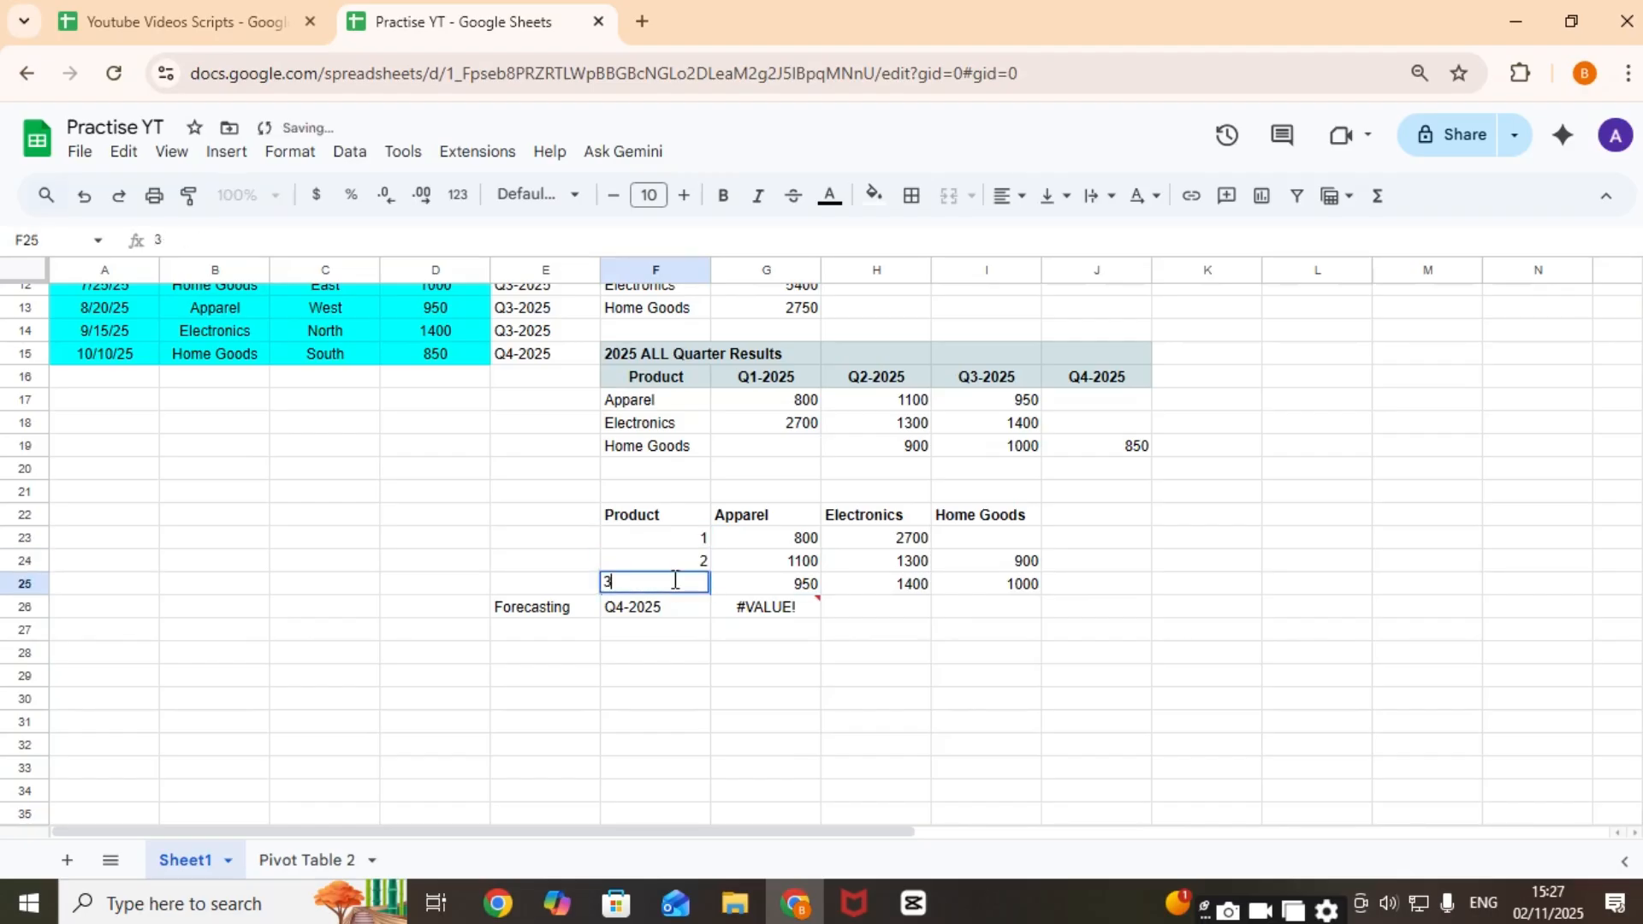
{"action": "key", "text": "Return"}
{"action": "type", "text": "4"}
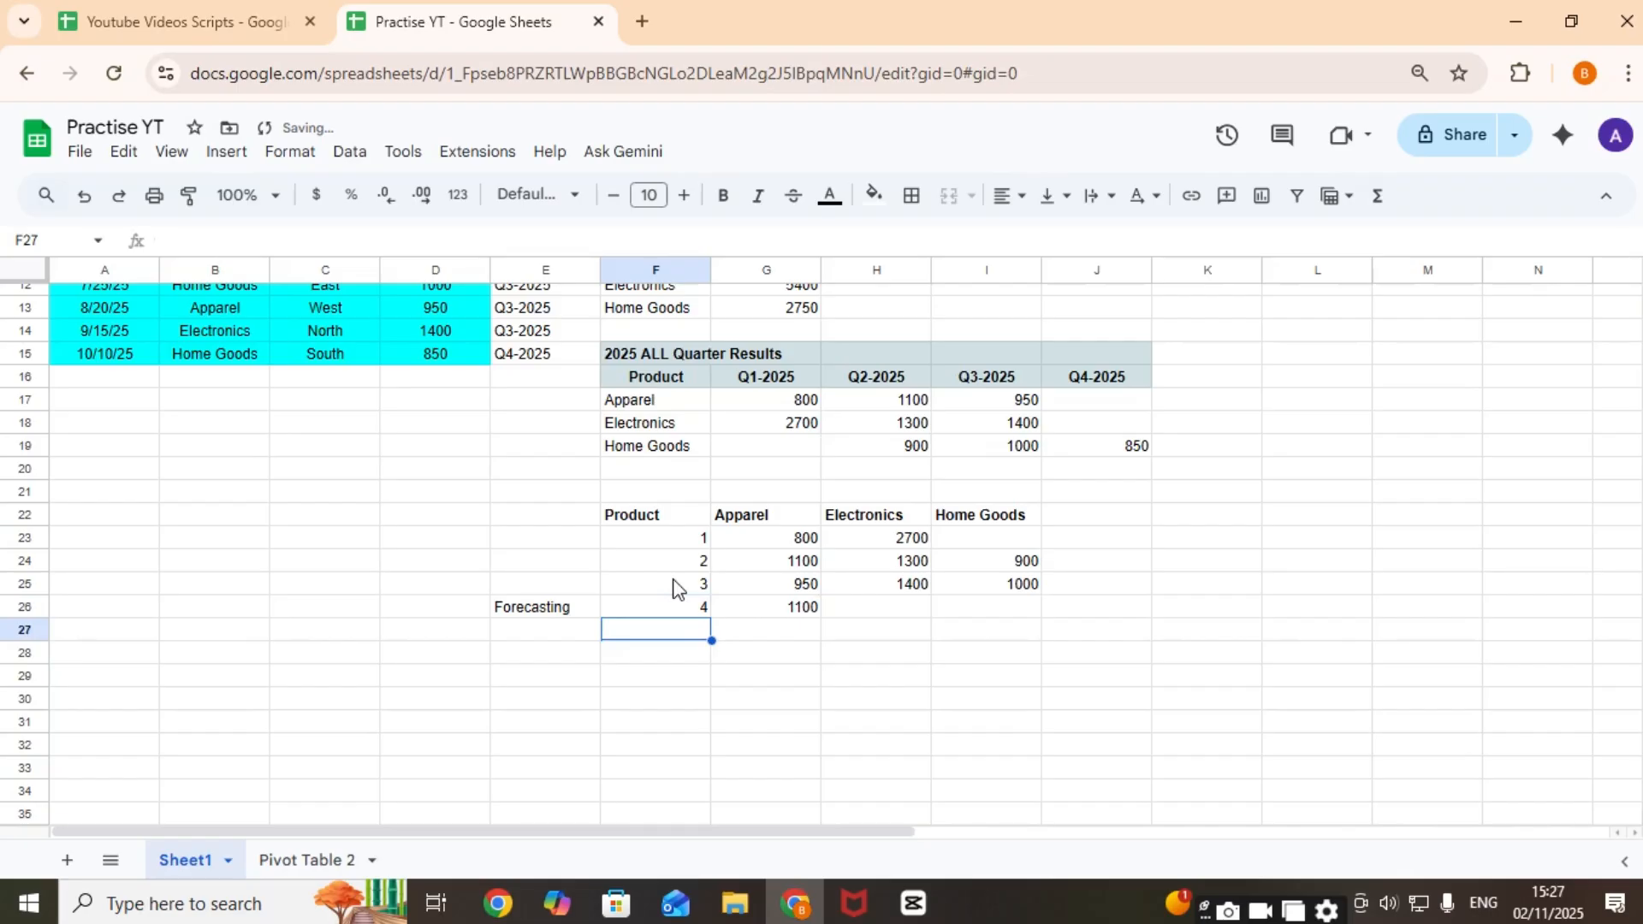
Step: Clear the "Product" header in F22 of the transposed table
{"action": "key", "text": "Up"}
{"action": "key", "text": "Up"}
{"action": "key", "text": "Up"}
{"action": "key", "text": "Up"}
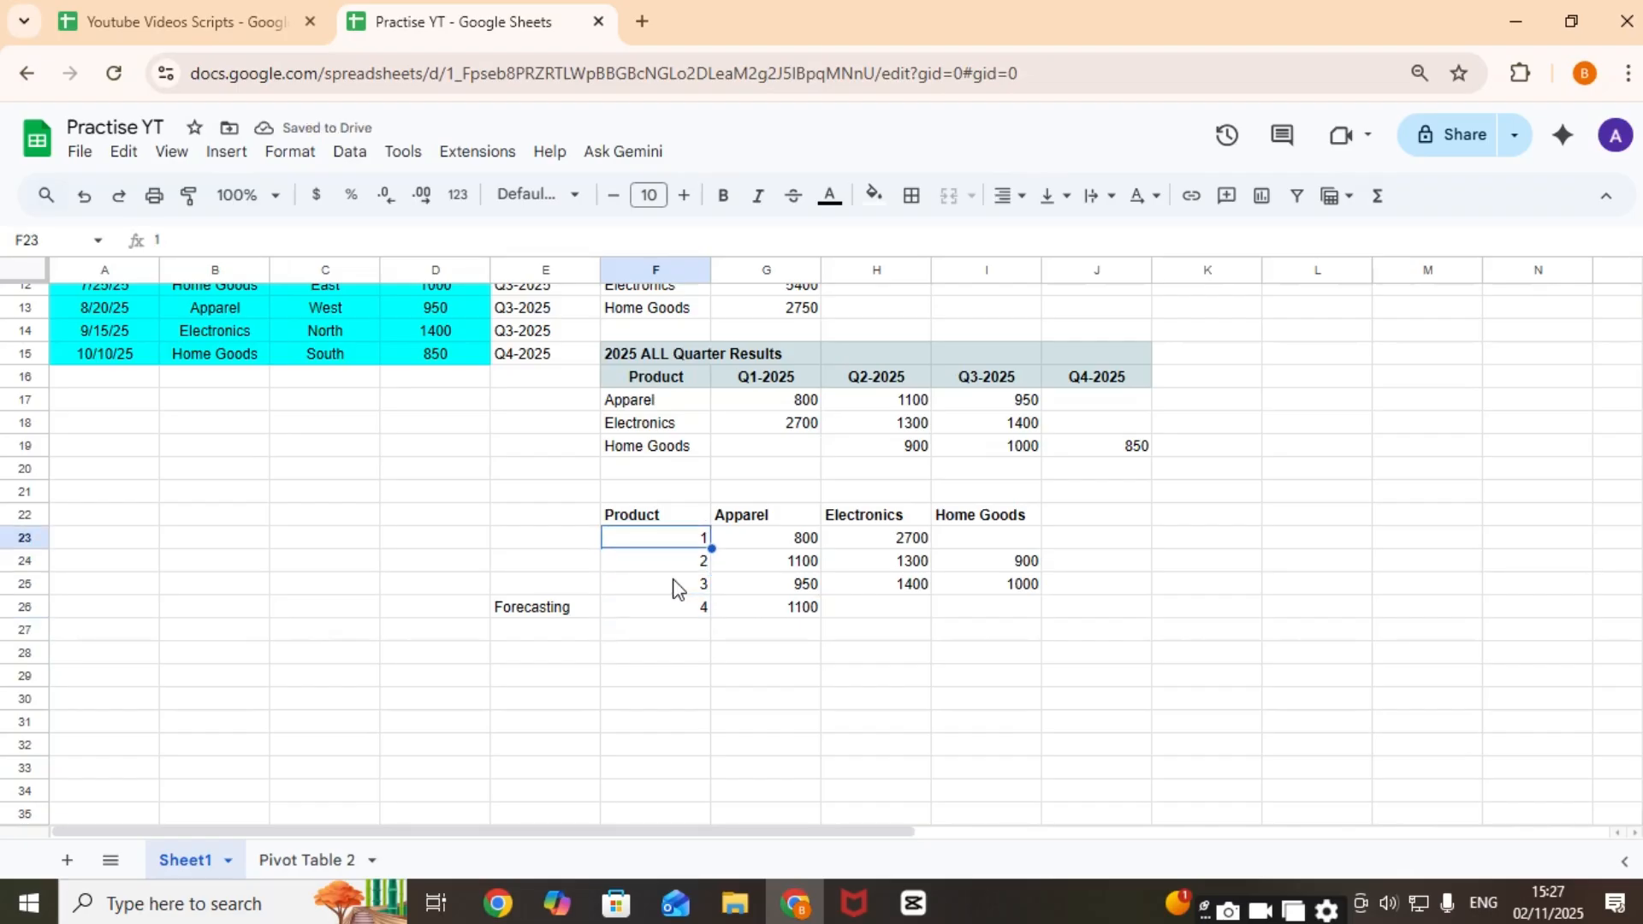
{"action": "key", "text": "Down"}
{"action": "key", "text": "Up"}
{"action": "key", "text": "Up"}
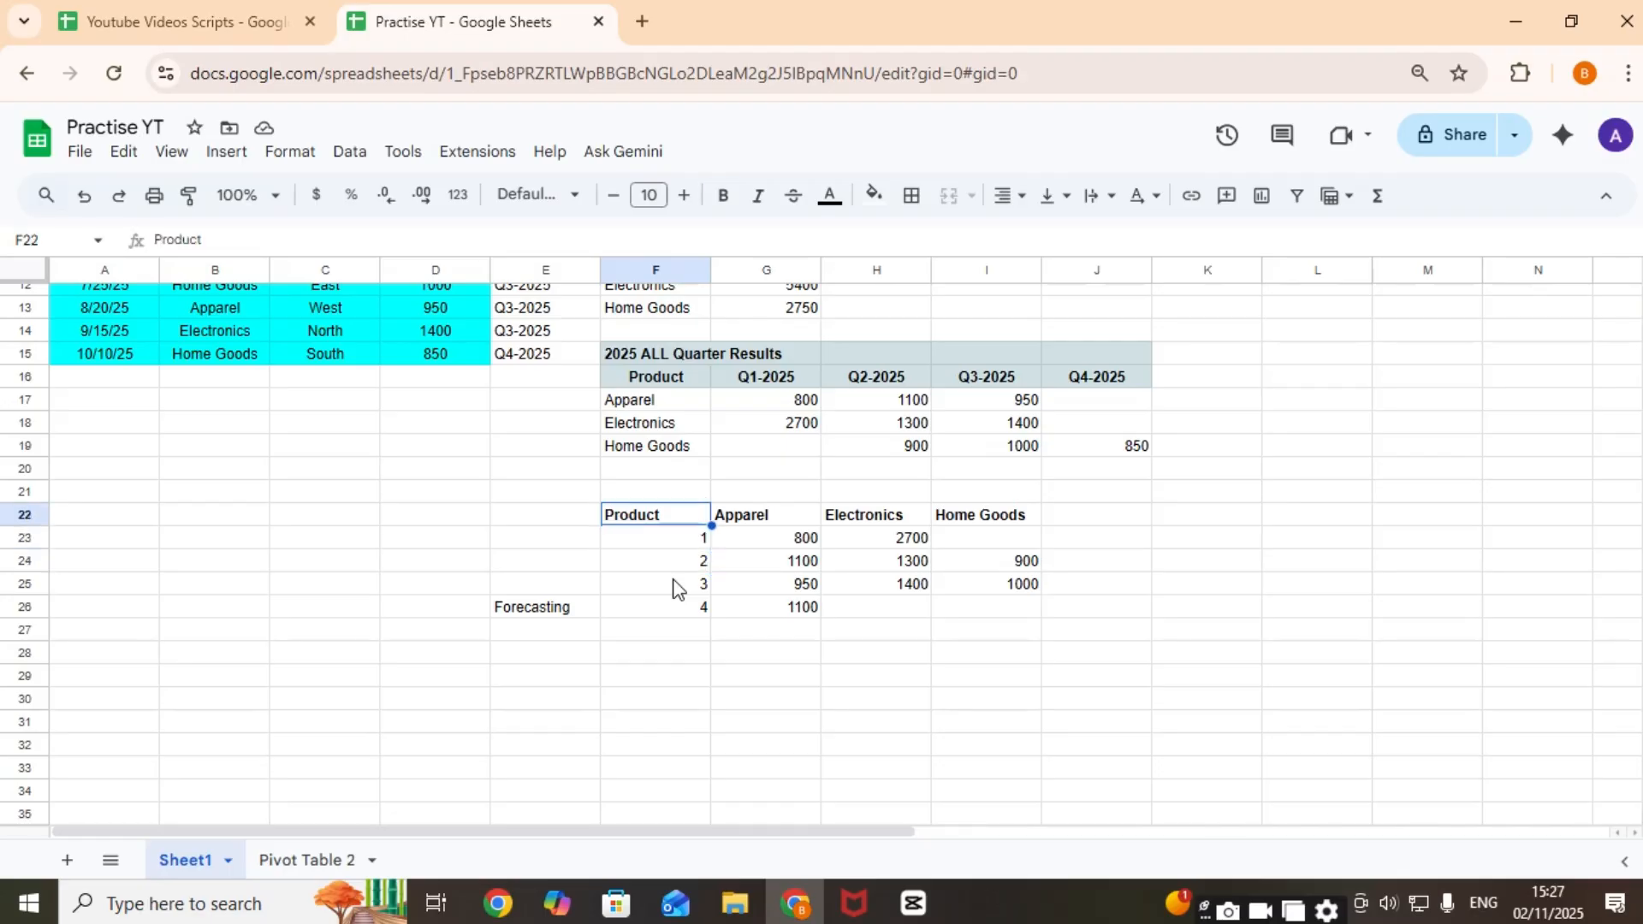
{"action": "key", "text": "Delete"}
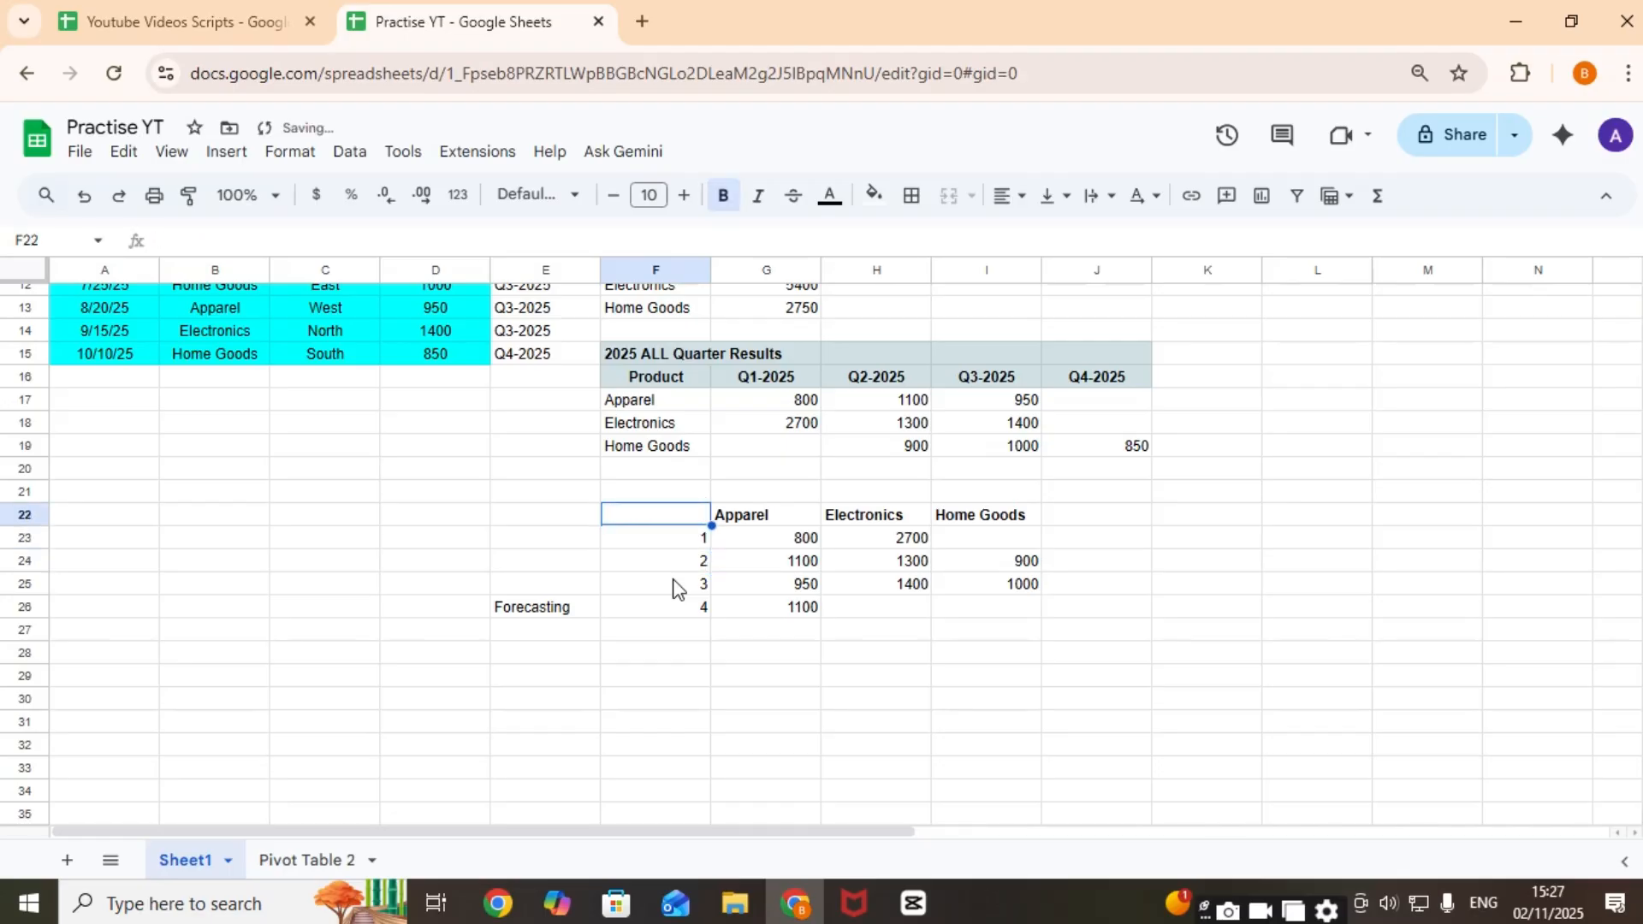
Step: Make the forecast point in the G26 formula an absolute reference, $F$26
{"action": "key", "text": "Down"}
{"action": "key", "text": "Down"}
{"action": "key", "text": "Down"}
{"action": "key", "text": "Down"}
{"action": "key", "text": "Right"}
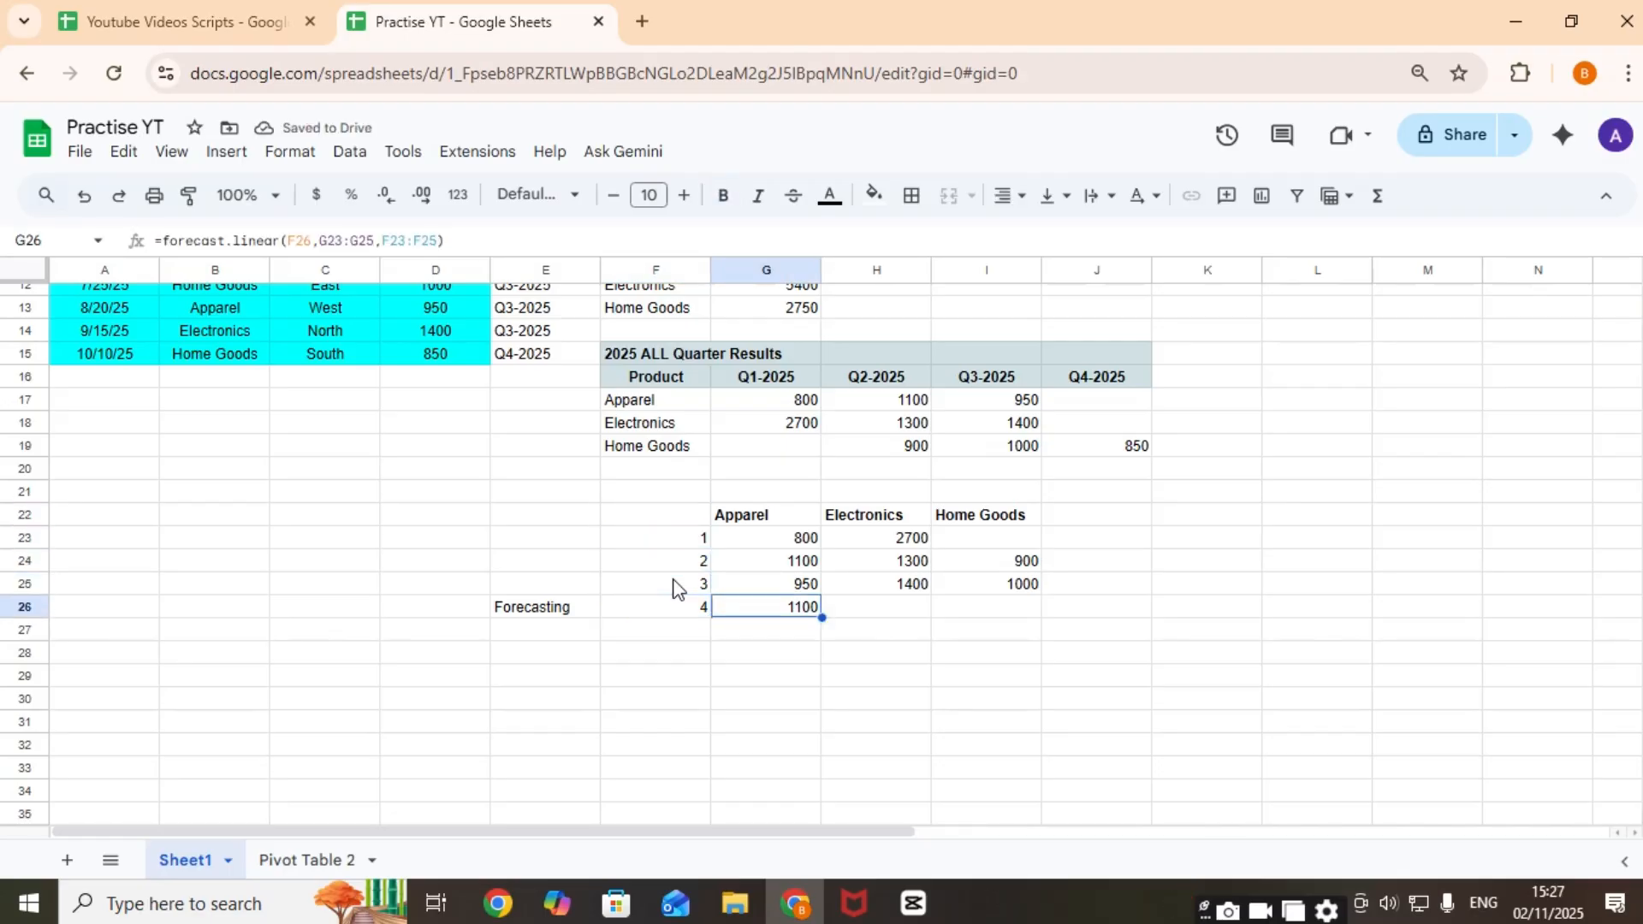
{"action": "key", "text": "F2"}
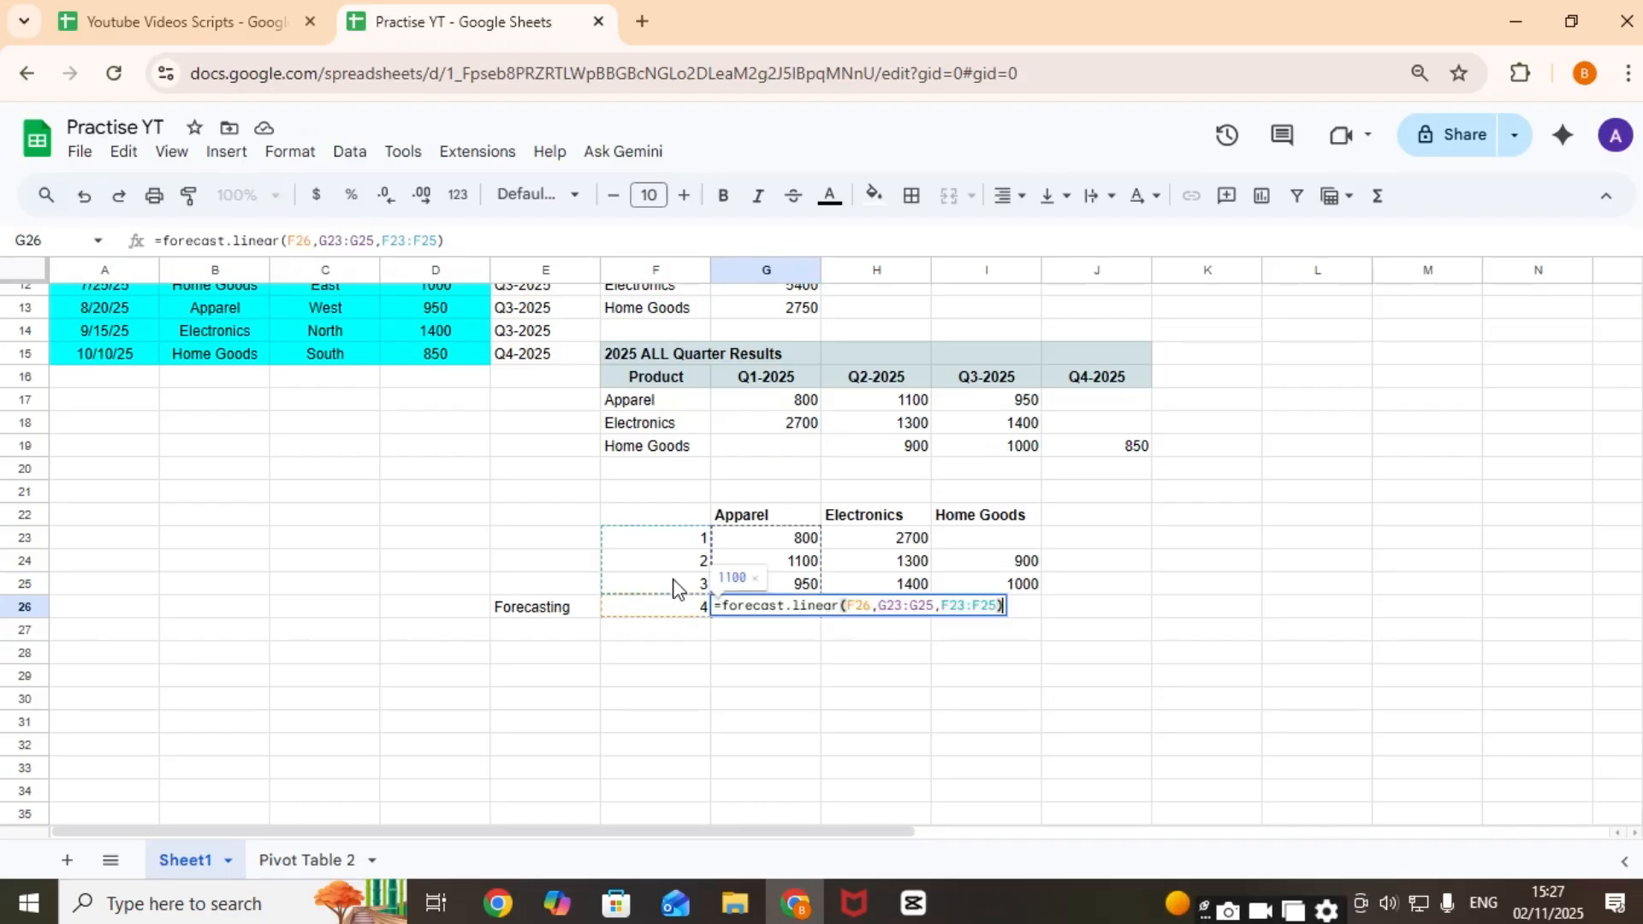
{"action": "left_click", "coordinate": [847, 606]}
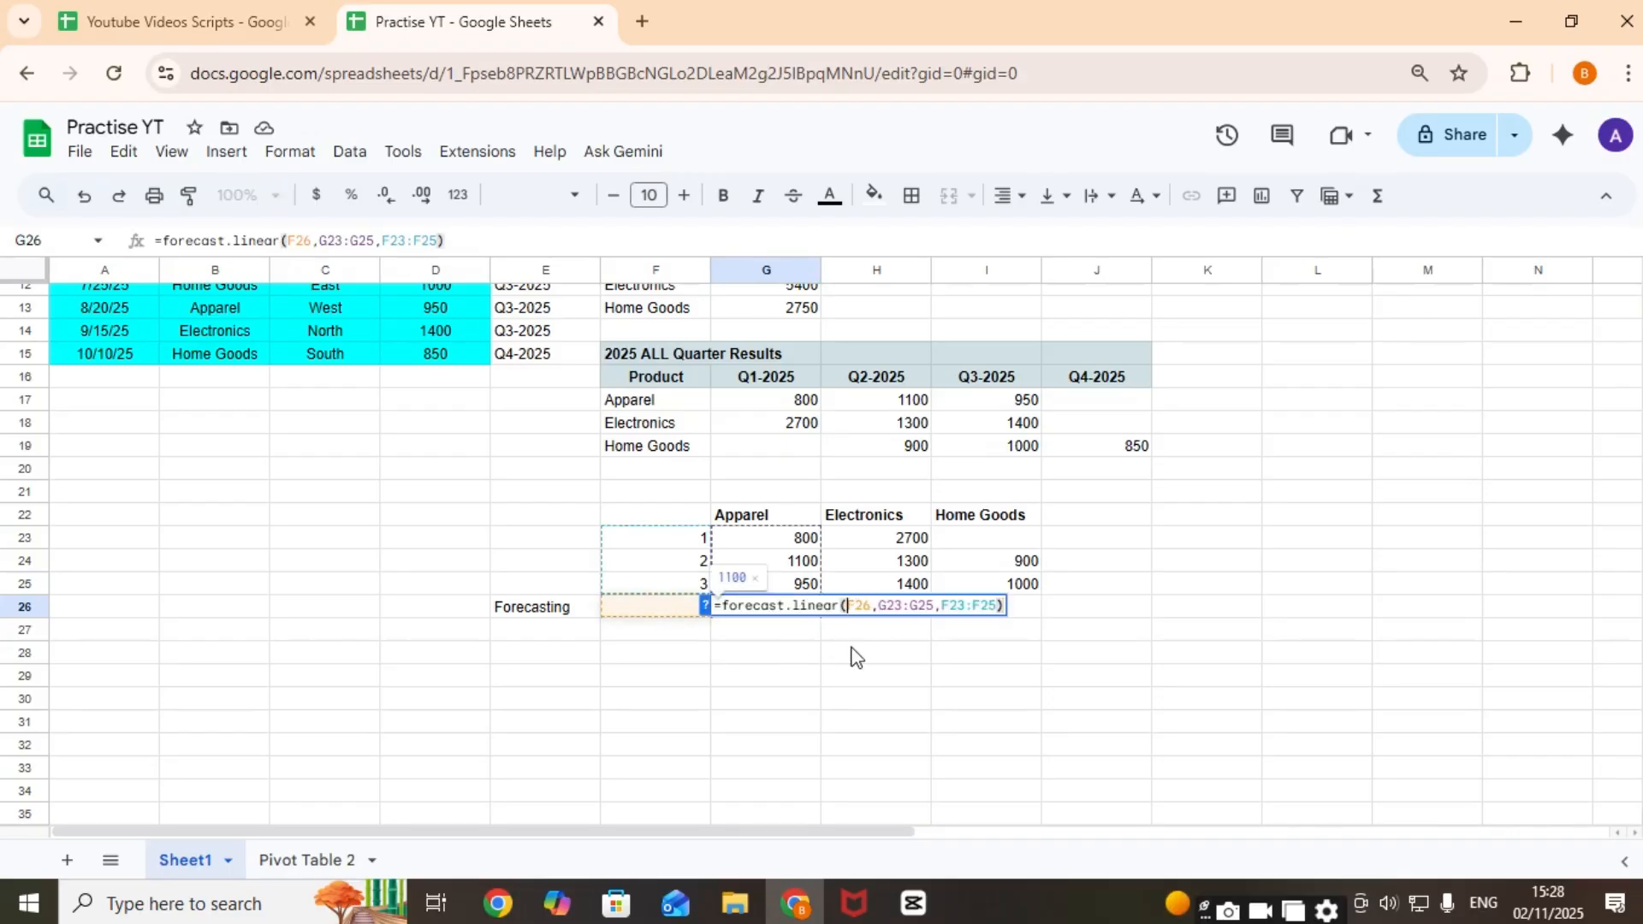
{"action": "type", "text": "$F"}
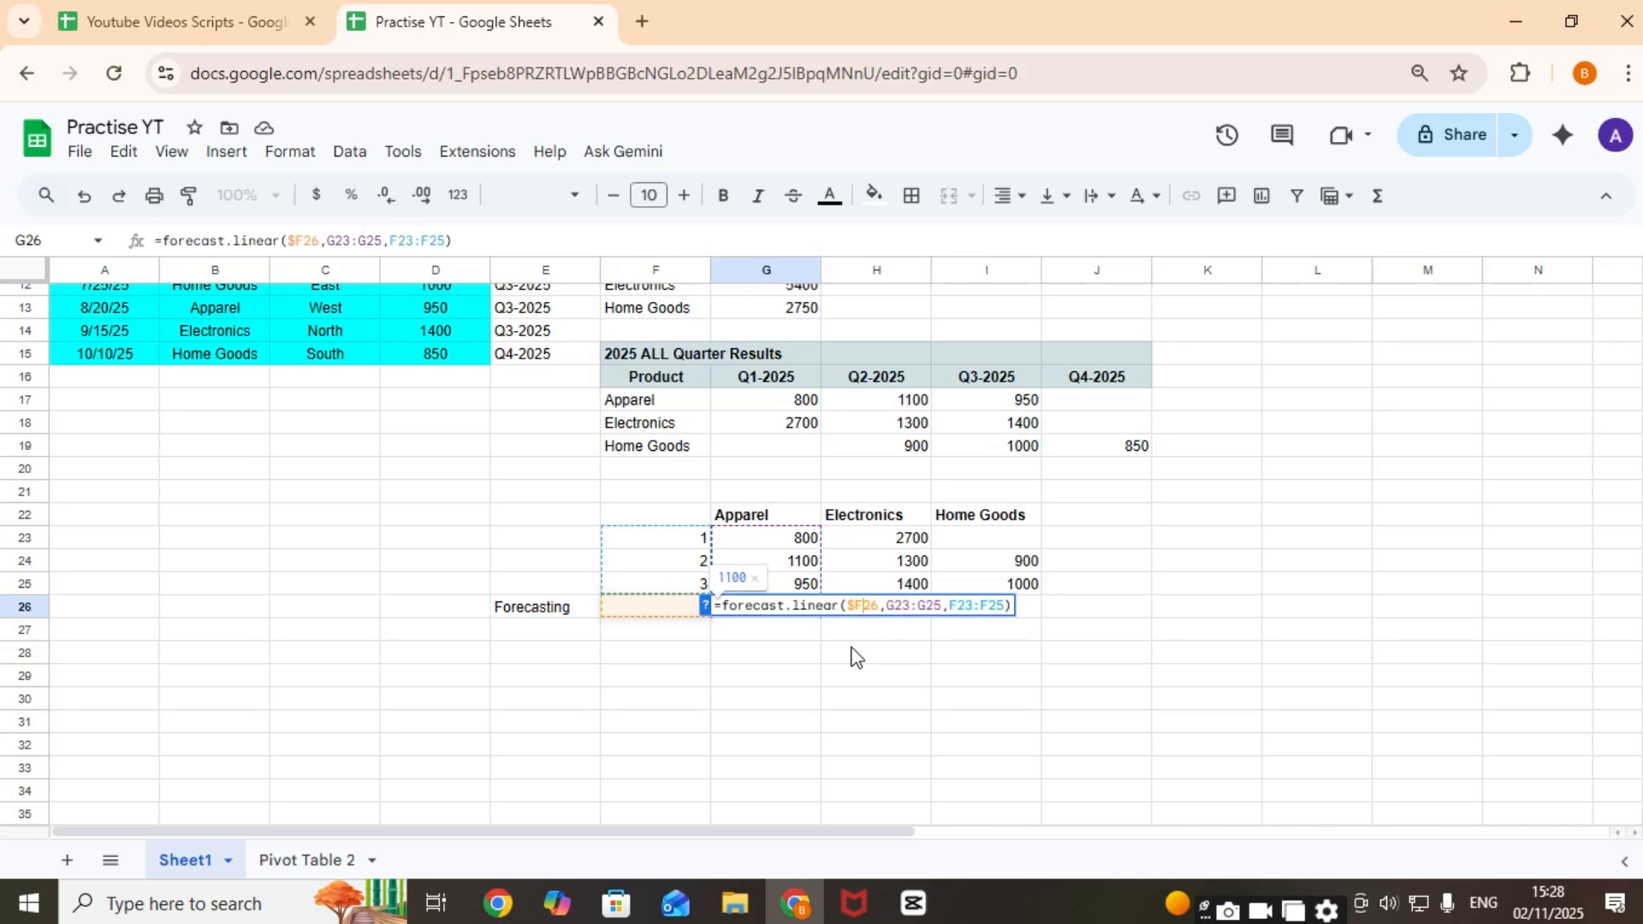
{"action": "type", "text": "$"}
Step: Make the quarter range in the G26 forecast formula absolute as $F$23:$F$25, keeping G23:G25 relative
{"action": "key", "text": "Right"}
{"action": "key", "text": "Right"}
{"action": "key", "text": "Right"}
{"action": "key", "text": "Right"}
{"action": "key", "text": "Right"}
{"action": "key", "text": "Right"}
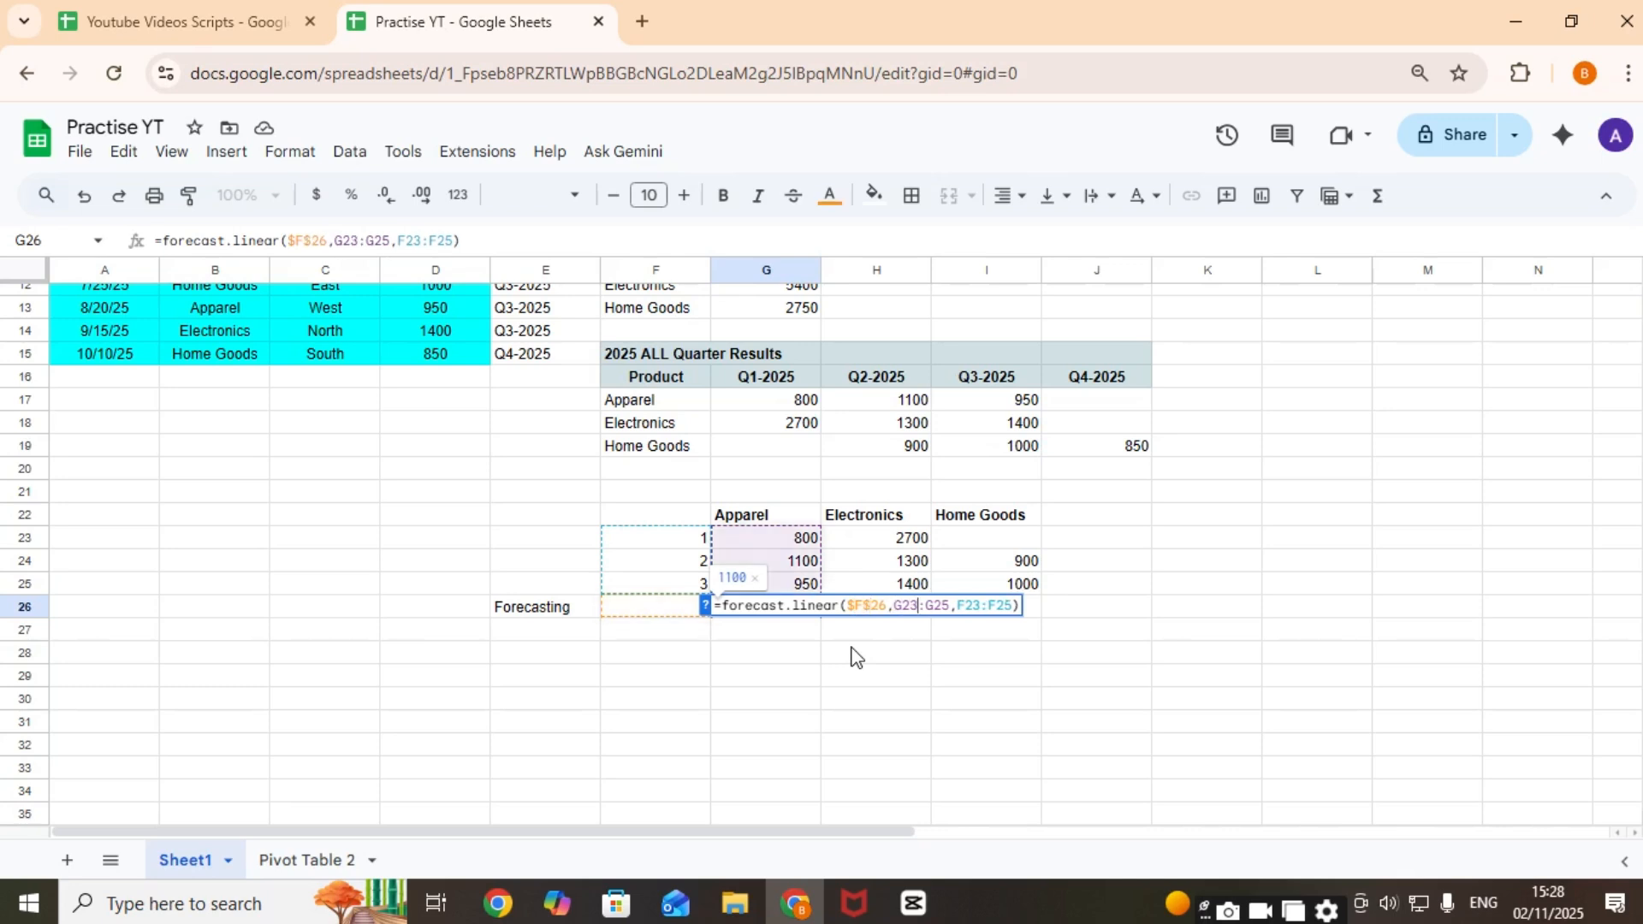
{"action": "key", "text": "Right"}
{"action": "key", "text": "Right"}
{"action": "key", "text": "Right"}
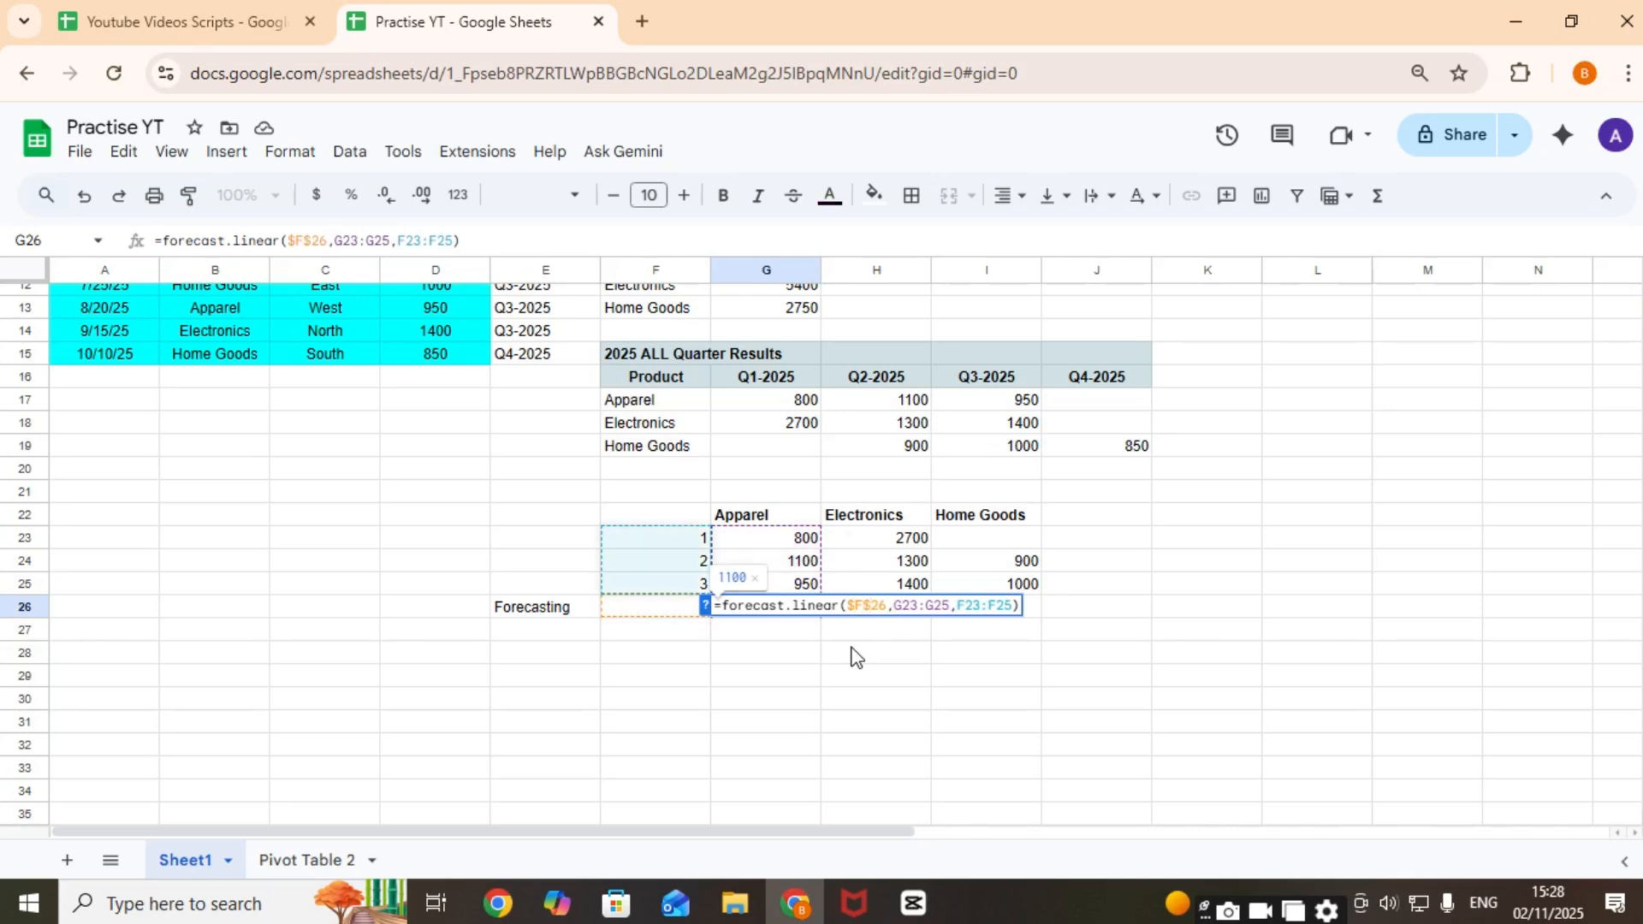
{"action": "type", "text": "$"}
{"action": "key", "text": "Right"}
{"action": "type", "text": "$"}
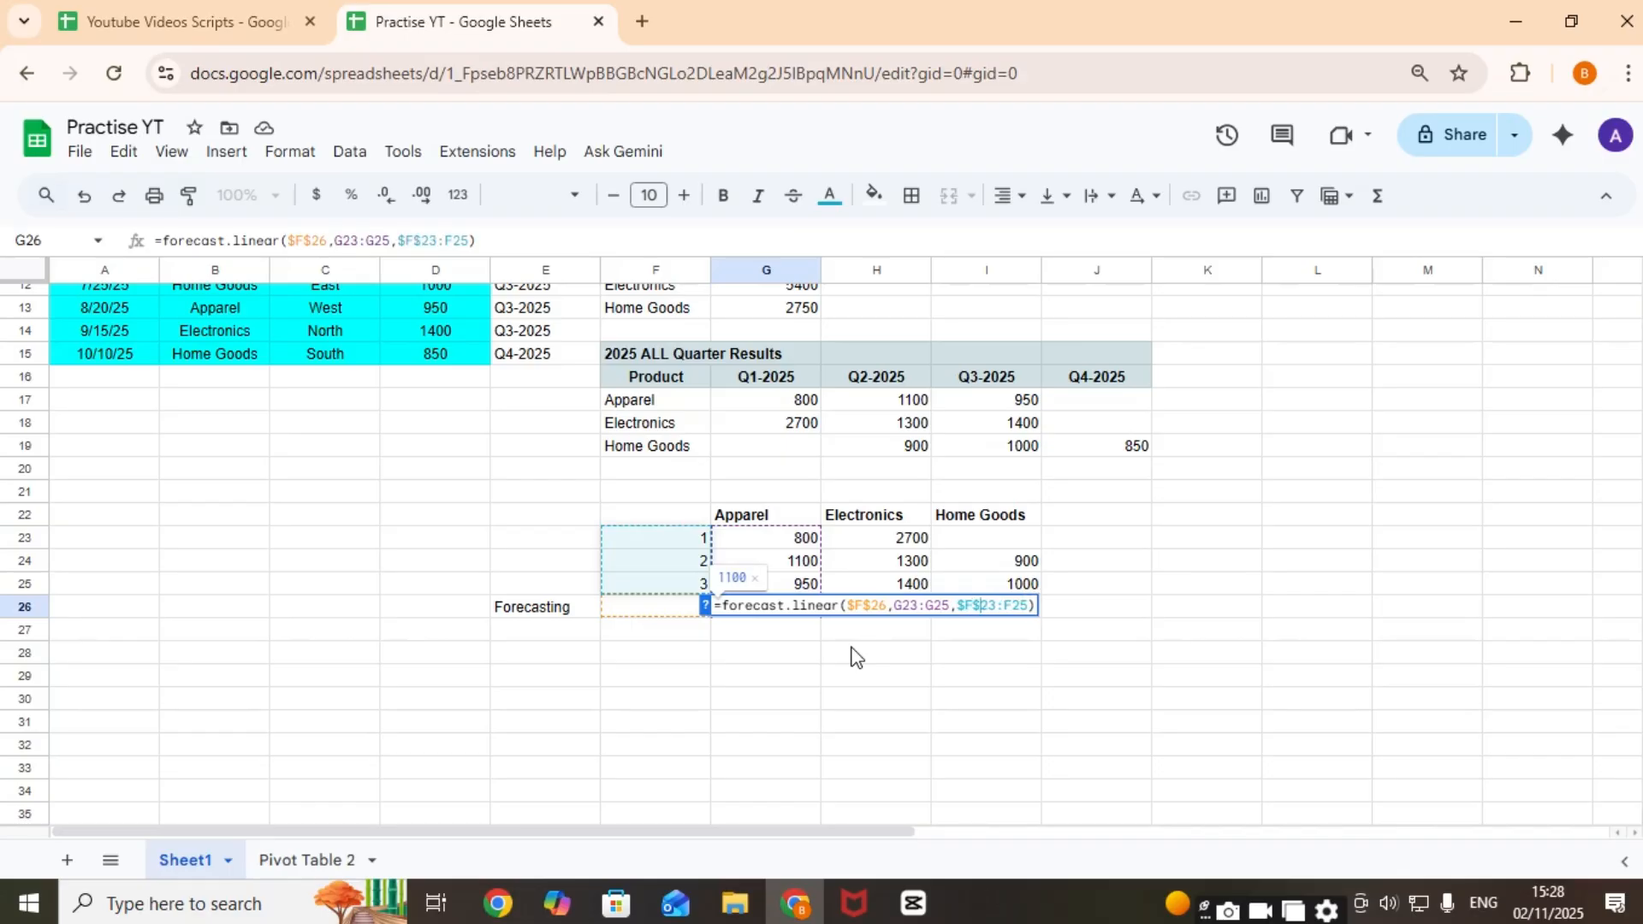
{"action": "key", "text": "Right"}
{"action": "key", "text": "Right"}
{"action": "key", "text": "Right"}
{"action": "type", "text": "$"}
{"action": "key", "text": "Right"}
{"action": "type", "text": "$"}
{"action": "key", "text": "Return"}
{"action": "key", "text": "Up"}
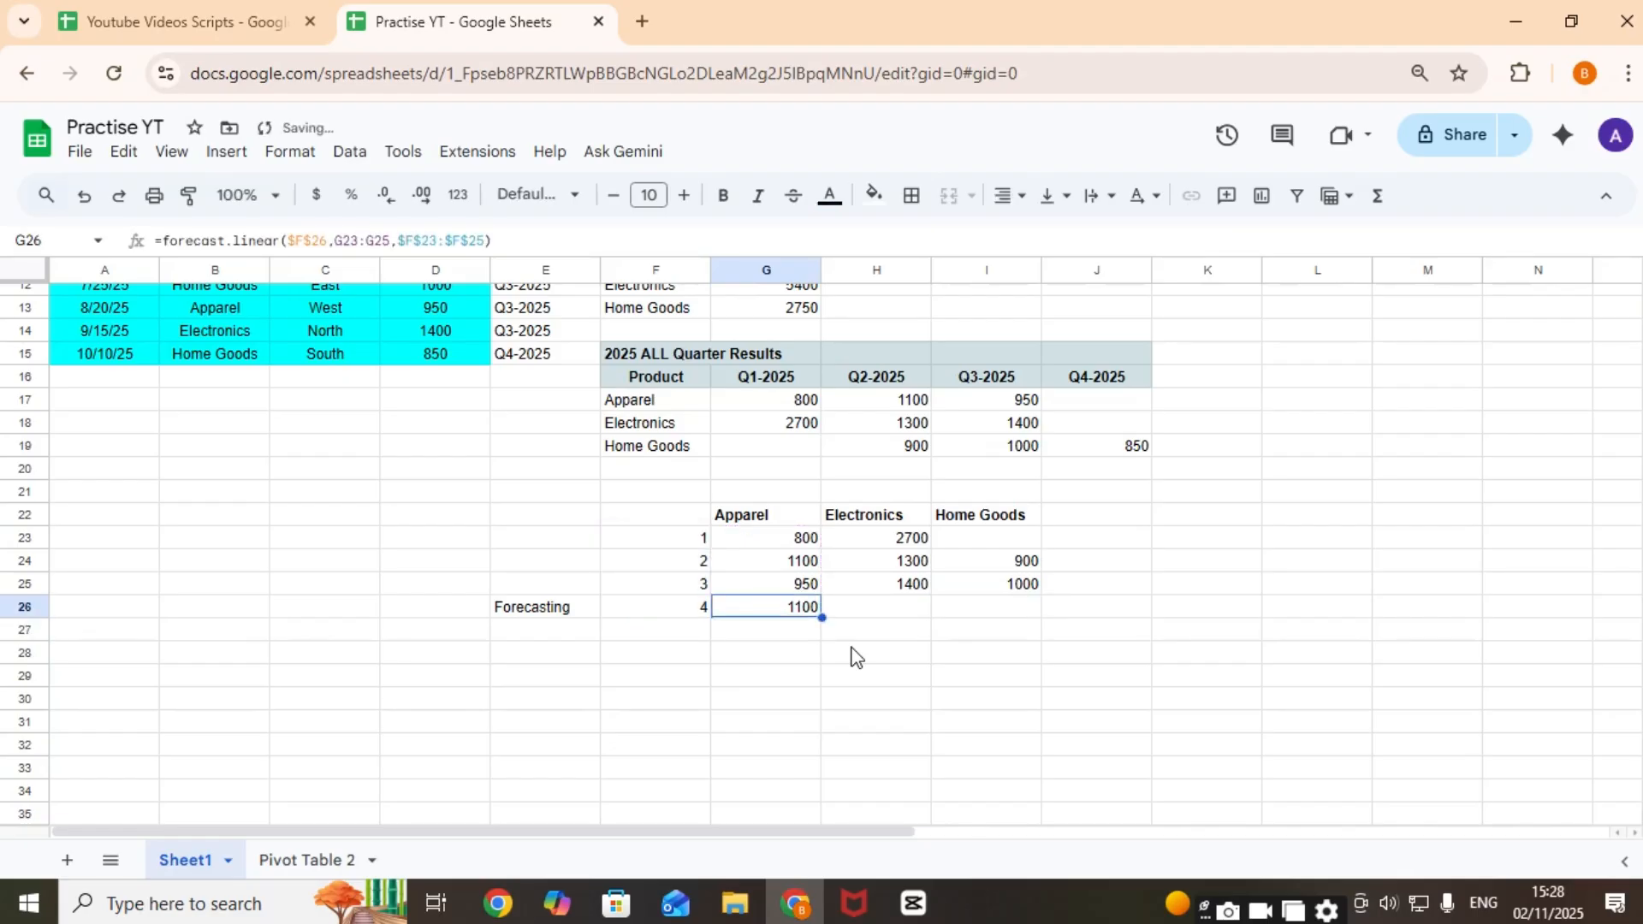
Step: Copy the Apparel forecast formula from G26 to the Electronics and Home Goods cells H26 and I26
{"action": "key", "text": "ctrl+c"}
{"action": "key", "text": "Right"}
{"action": "key", "text": "ctrl+v"}
{"action": "key", "text": "Right"}
{"action": "key", "text": "ctrl+v"}
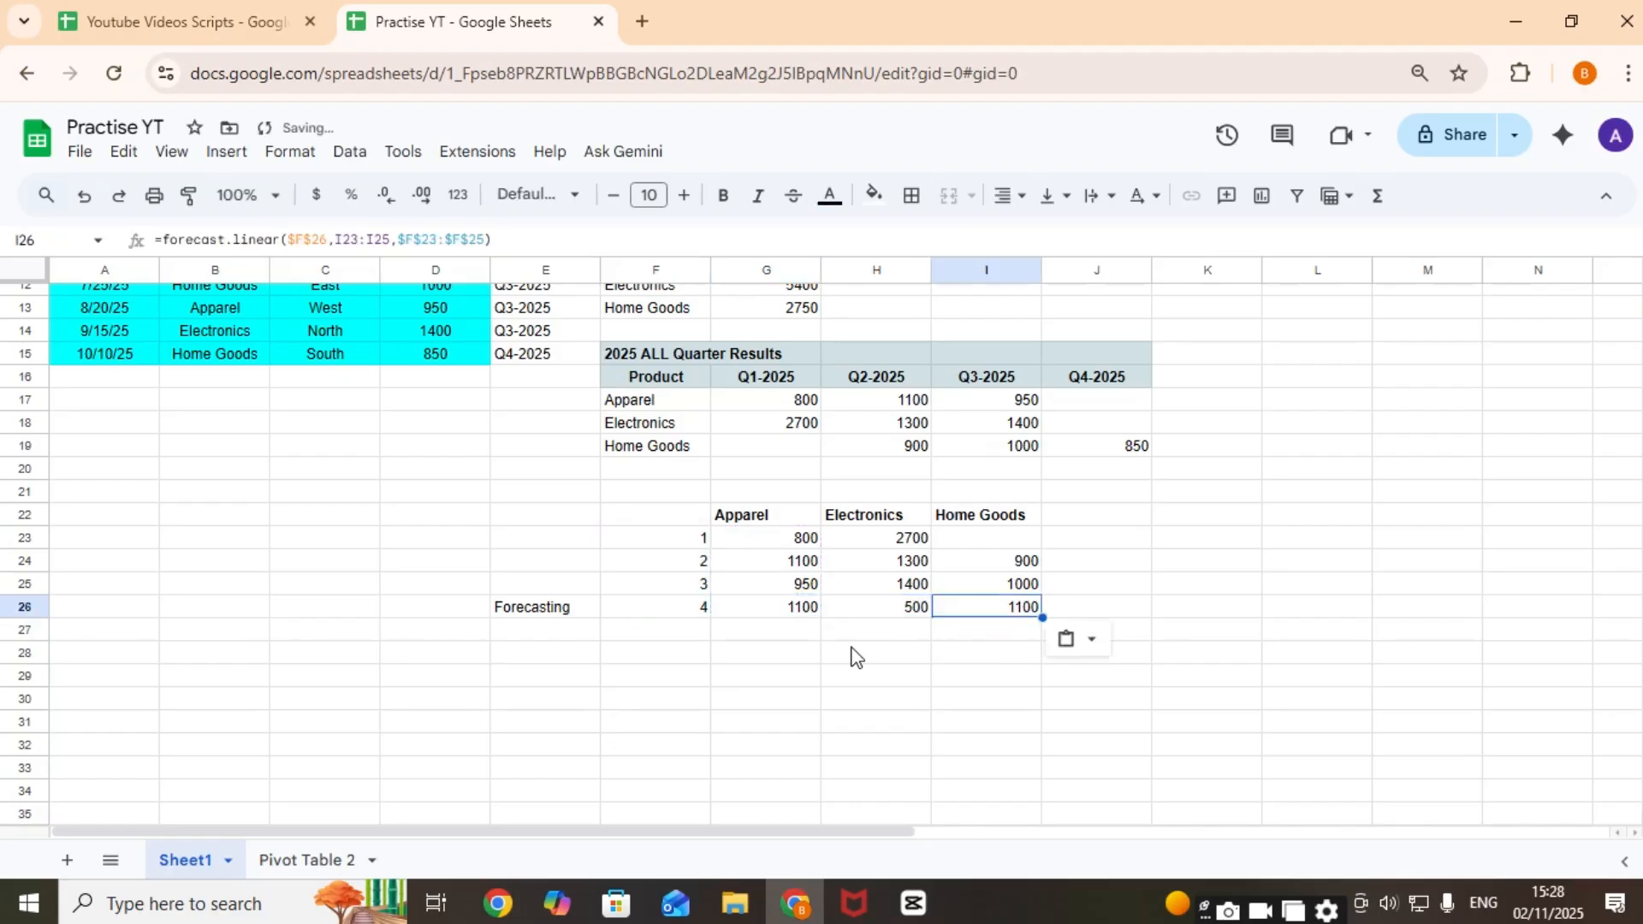
{"action": "key", "text": "Left"}
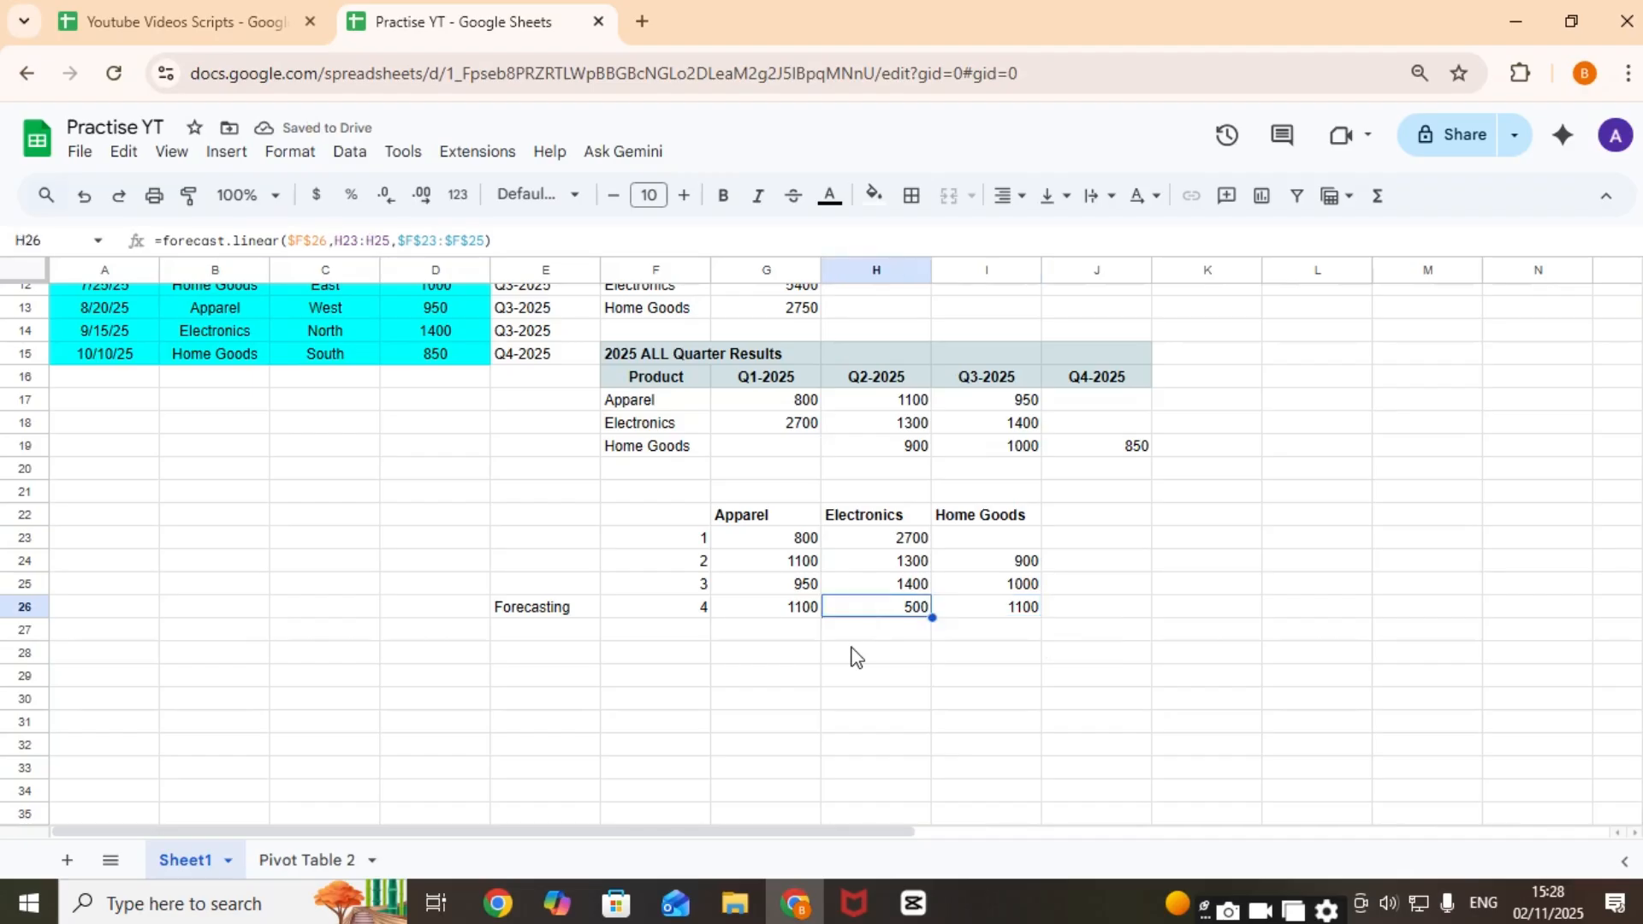
{"action": "key", "text": "Down"}
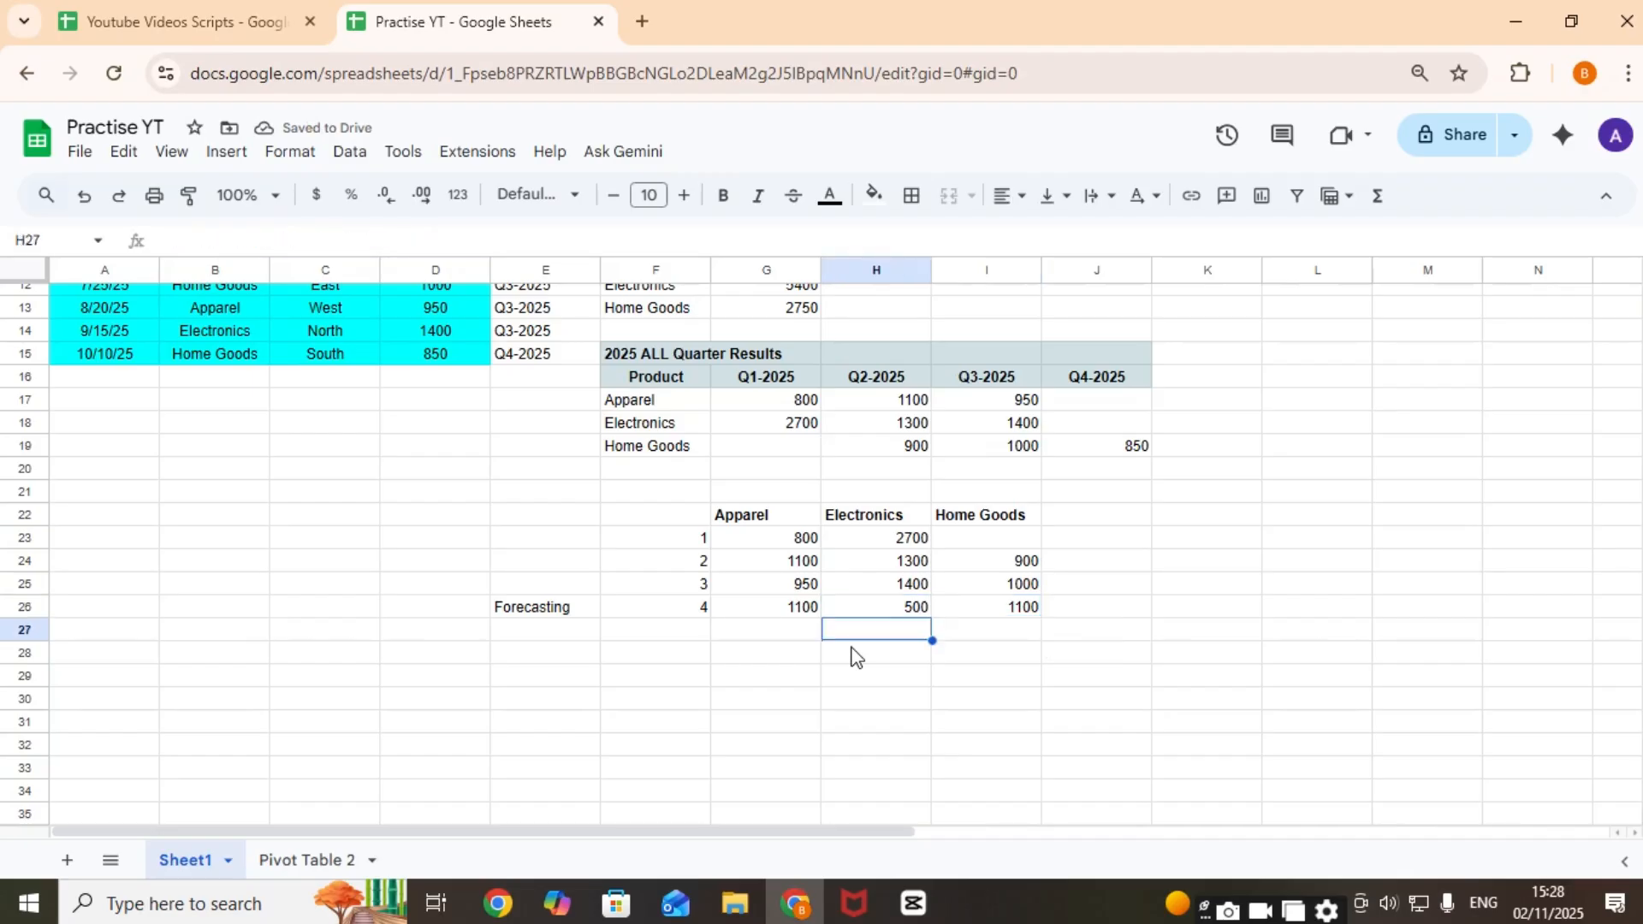
{"action": "key", "text": "Up"}
{"action": "key", "text": "Left"}
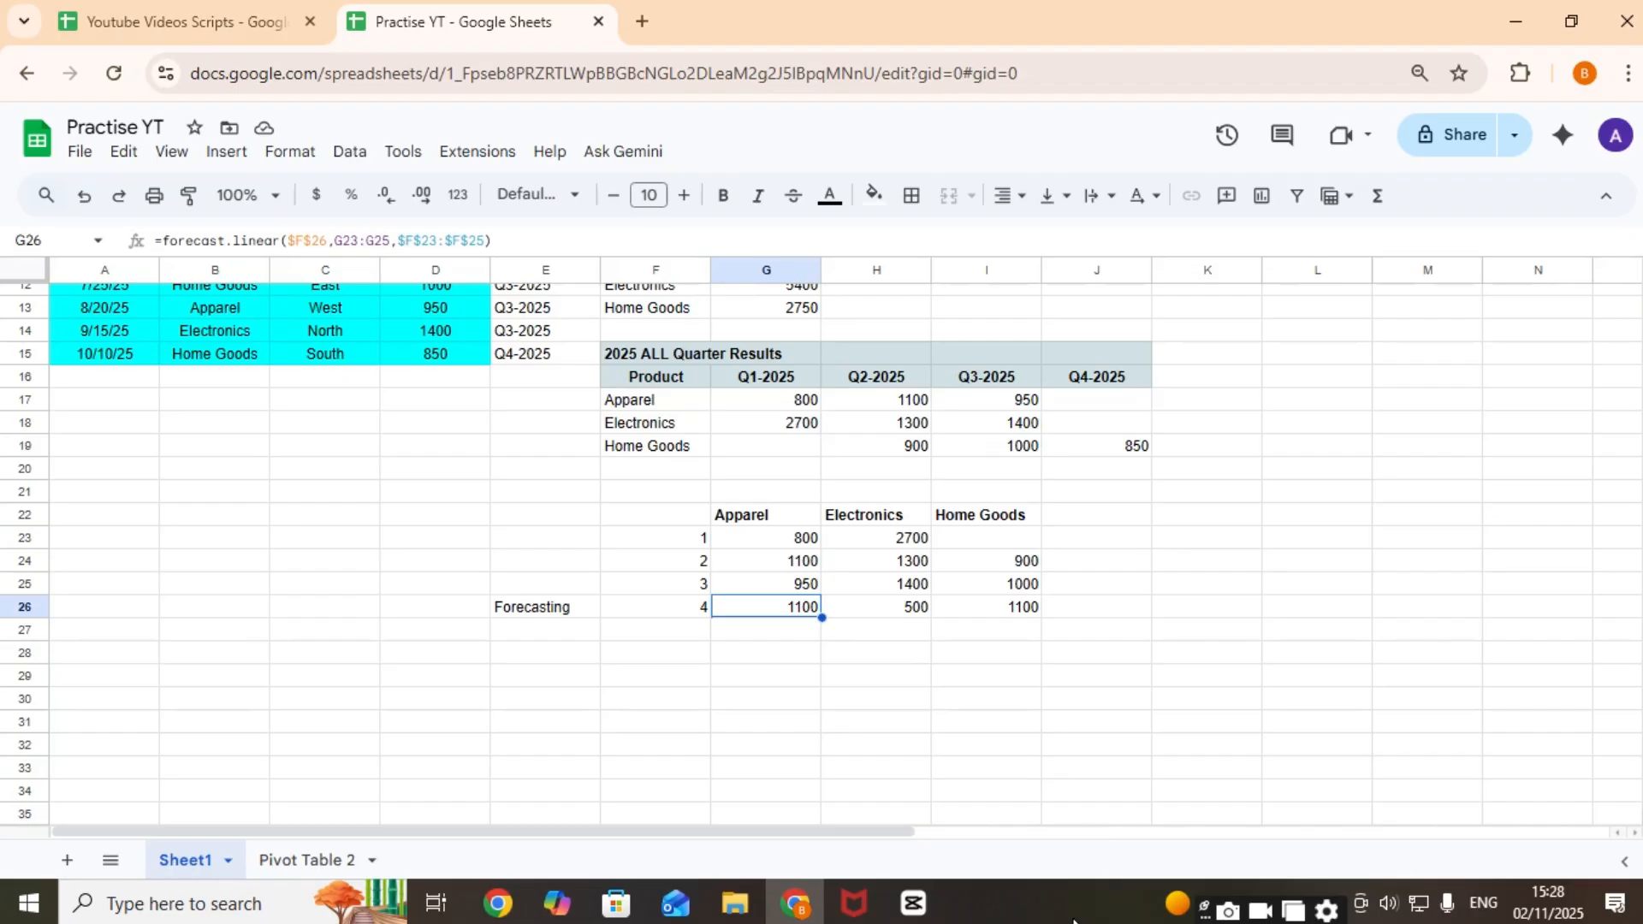
{"action": "key", "text": "Down"}
{"action": "key", "text": "Down"}
{"action": "key", "text": "Left"}
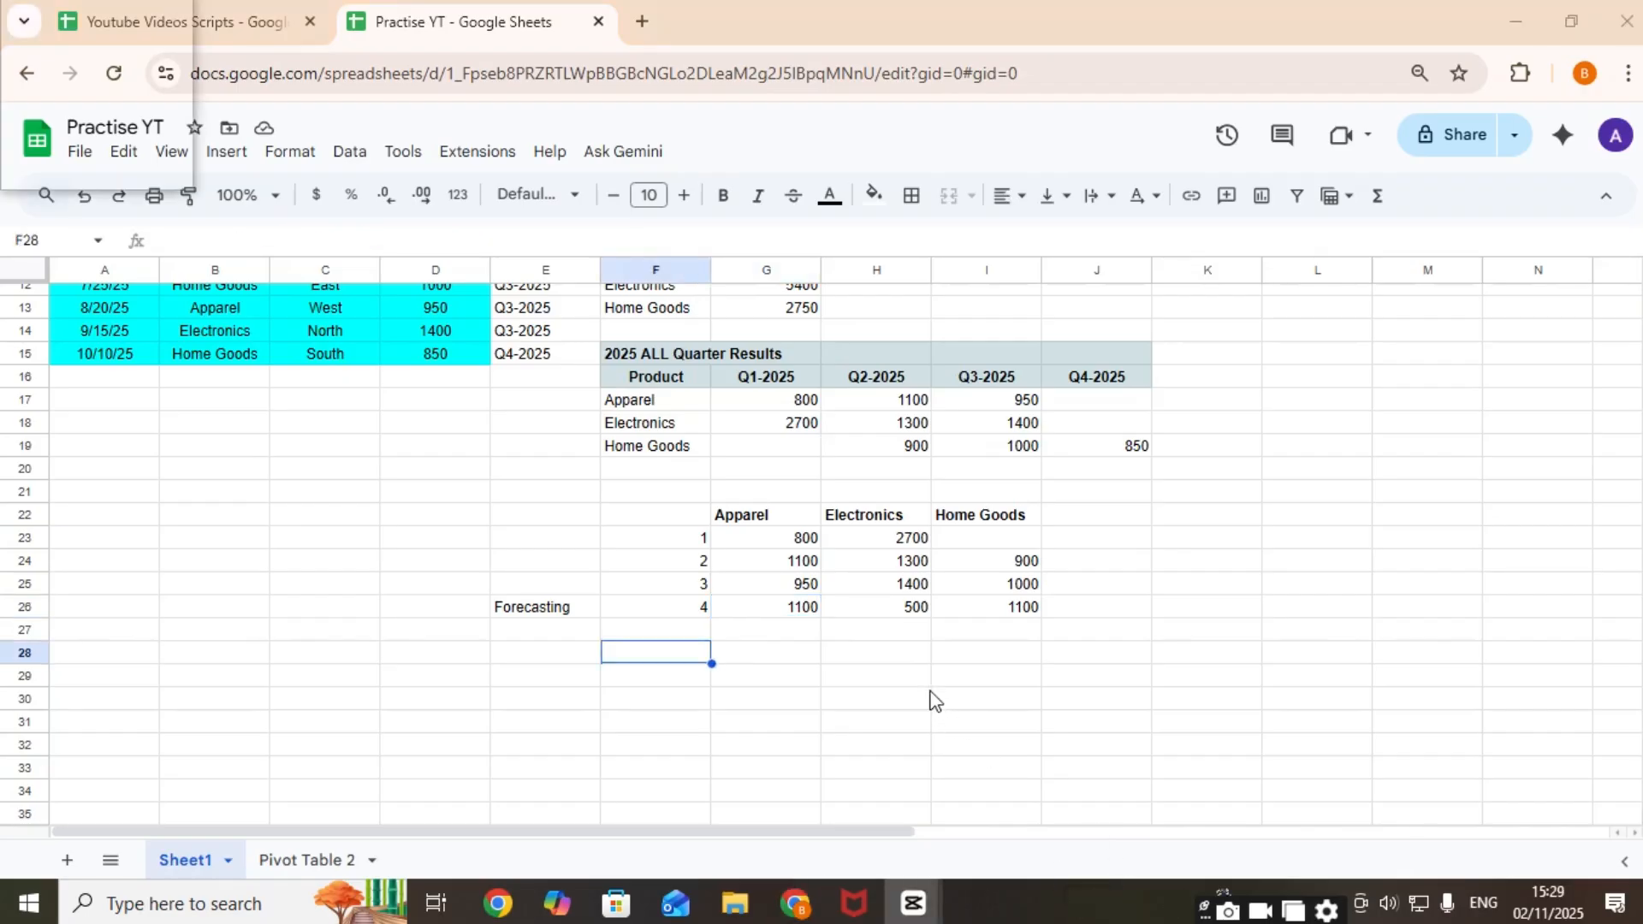
Step: Enter "QTR" as the header in F22 of the transposed table
{"action": "left_click", "coordinate": [926, 700]}
{"action": "left_click", "coordinate": [688, 516]}
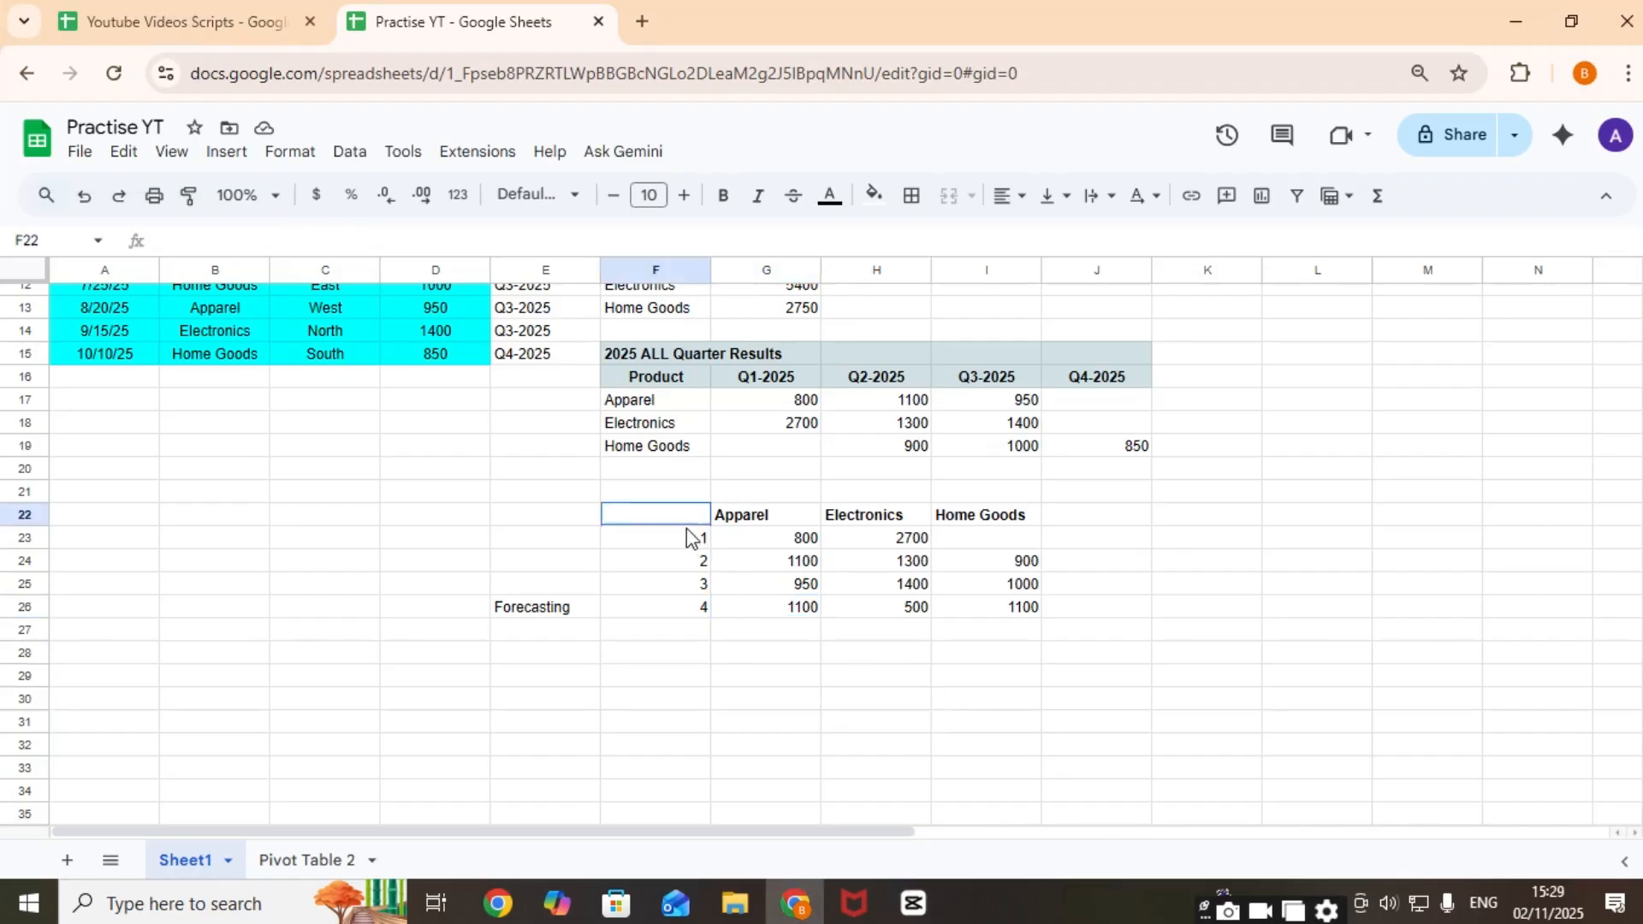
{"action": "type", "text": "QTR"}
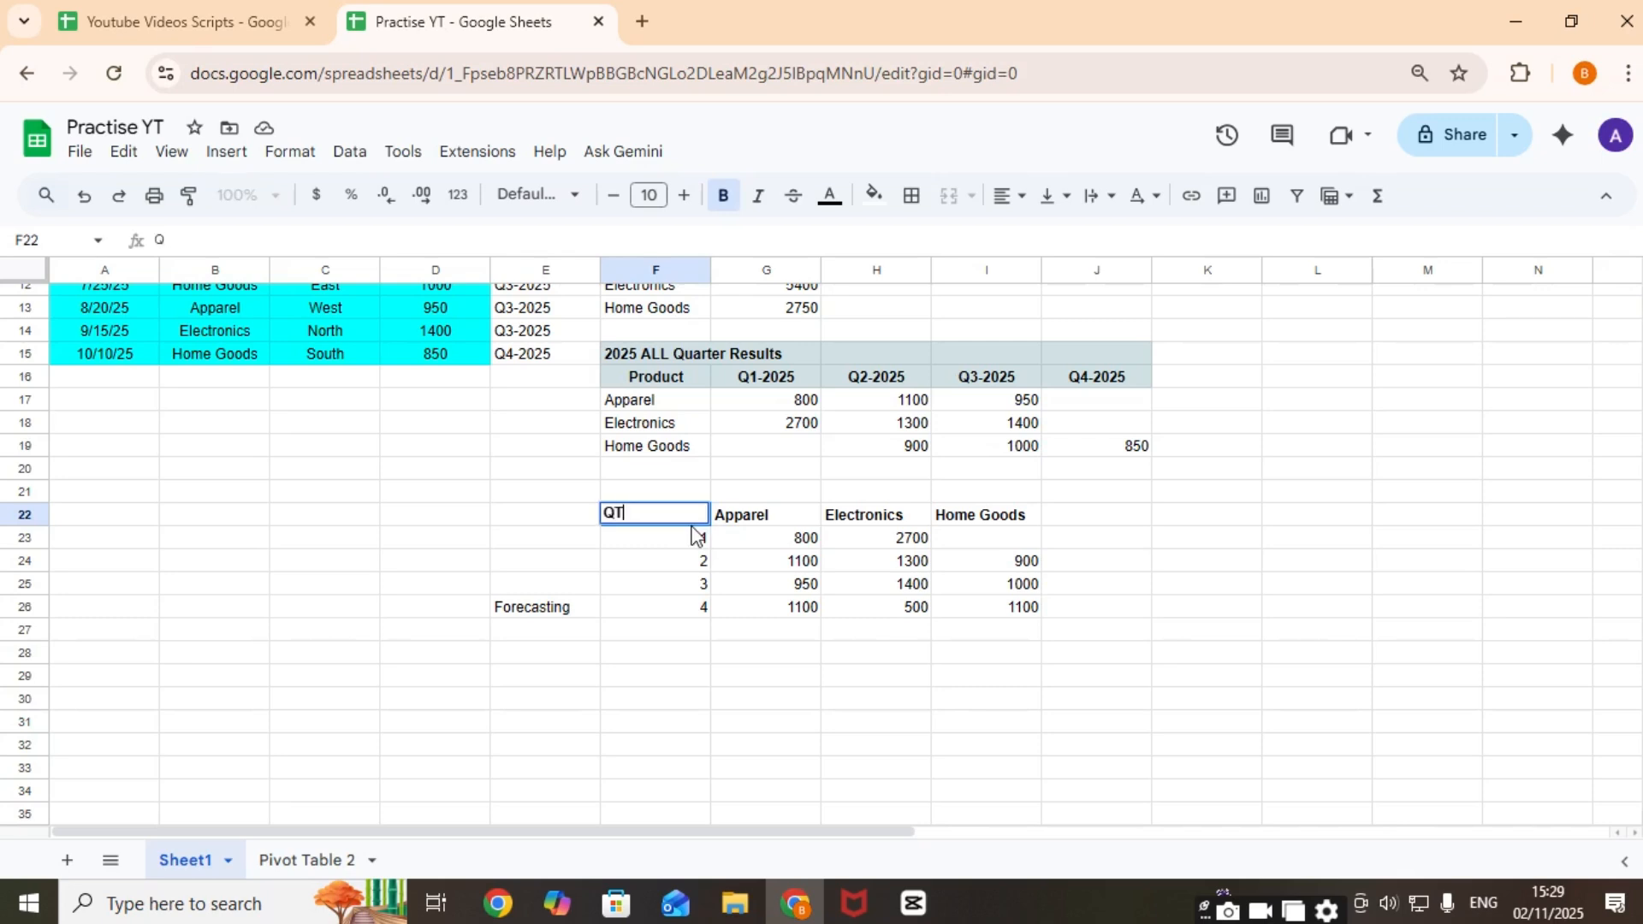
Step: Fill the transposed table's header row F22:I22 with light cornflower blue 3
{"action": "key", "text": "shift+Right"}
{"action": "key", "text": "shift+Right"}
{"action": "key", "text": "shift+Right"}
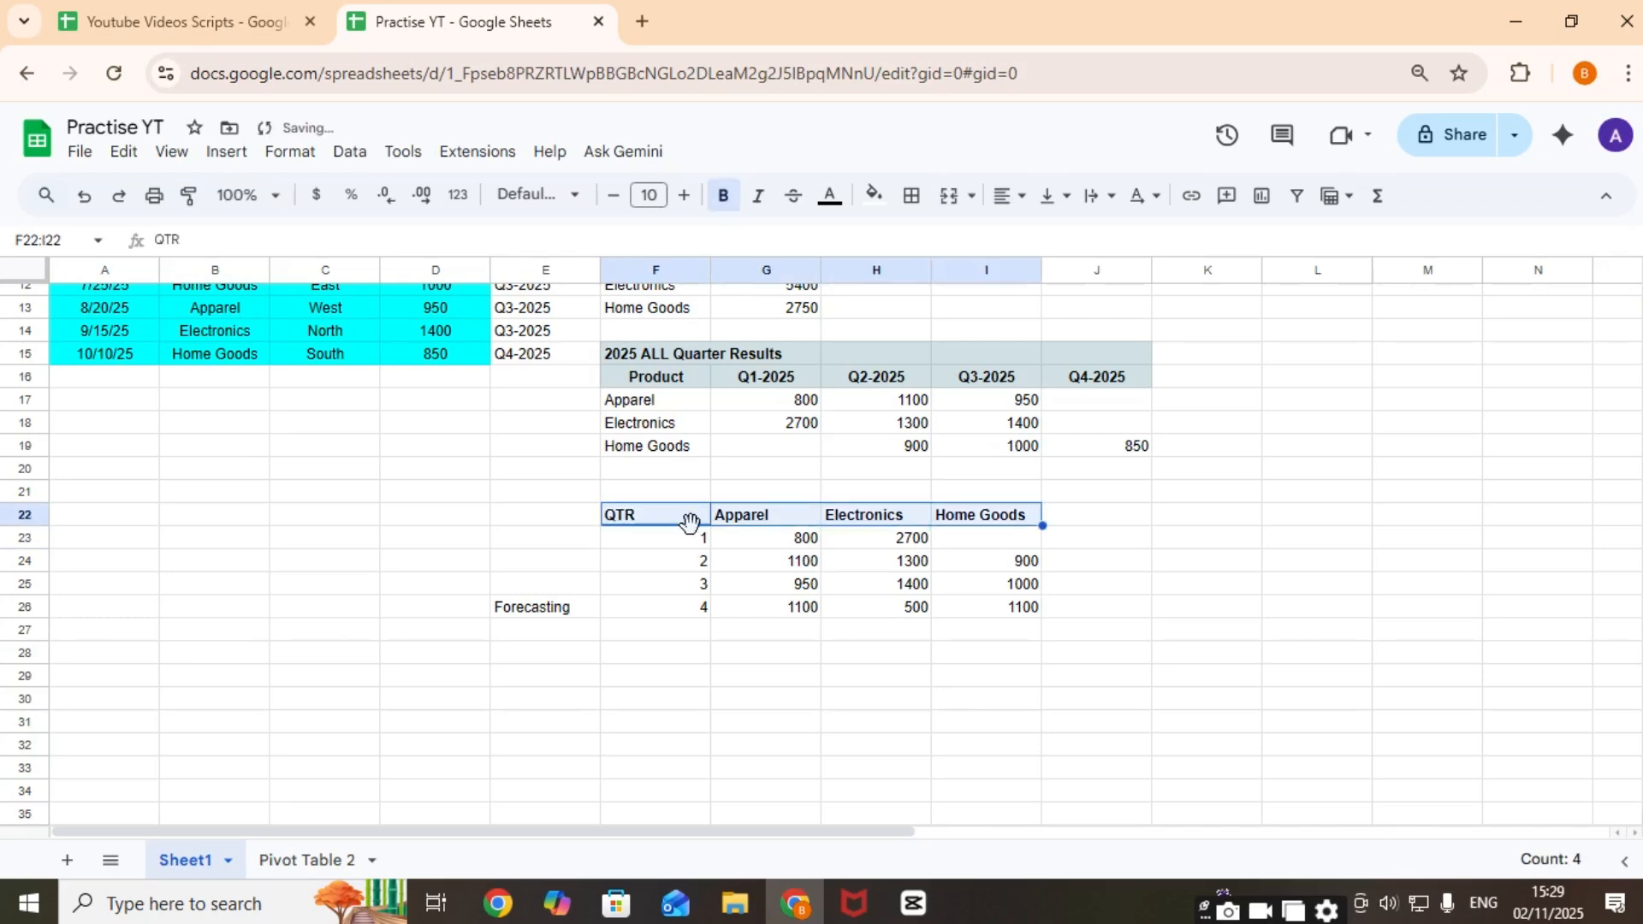
{"action": "left_click", "coordinate": [874, 197]}
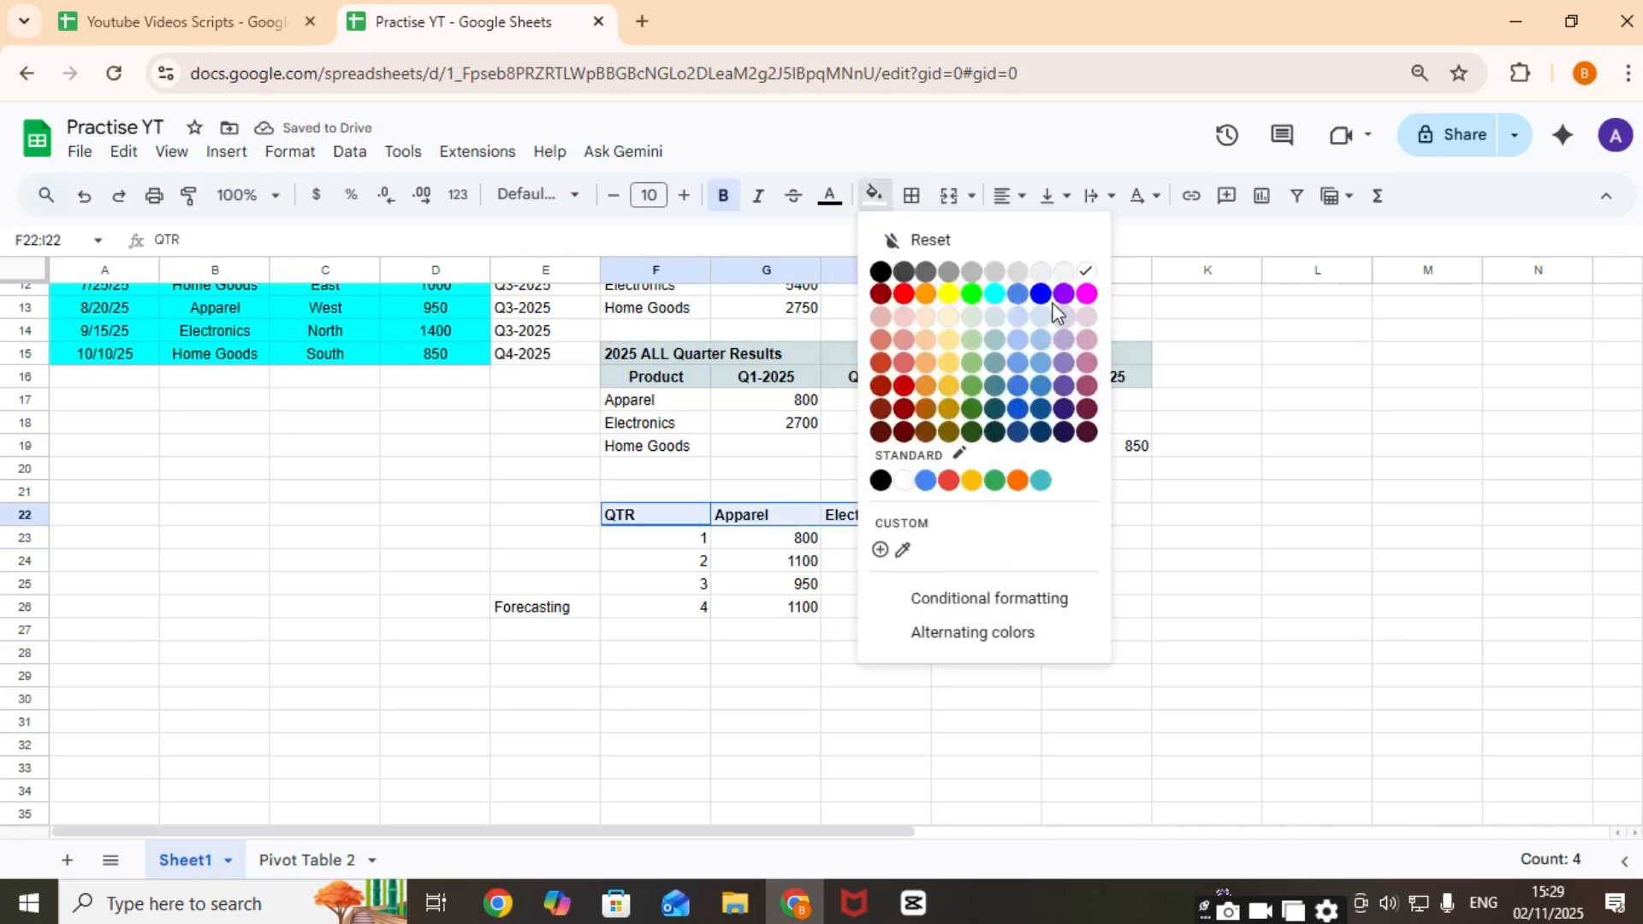
{"action": "left_click", "coordinate": [1016, 317]}
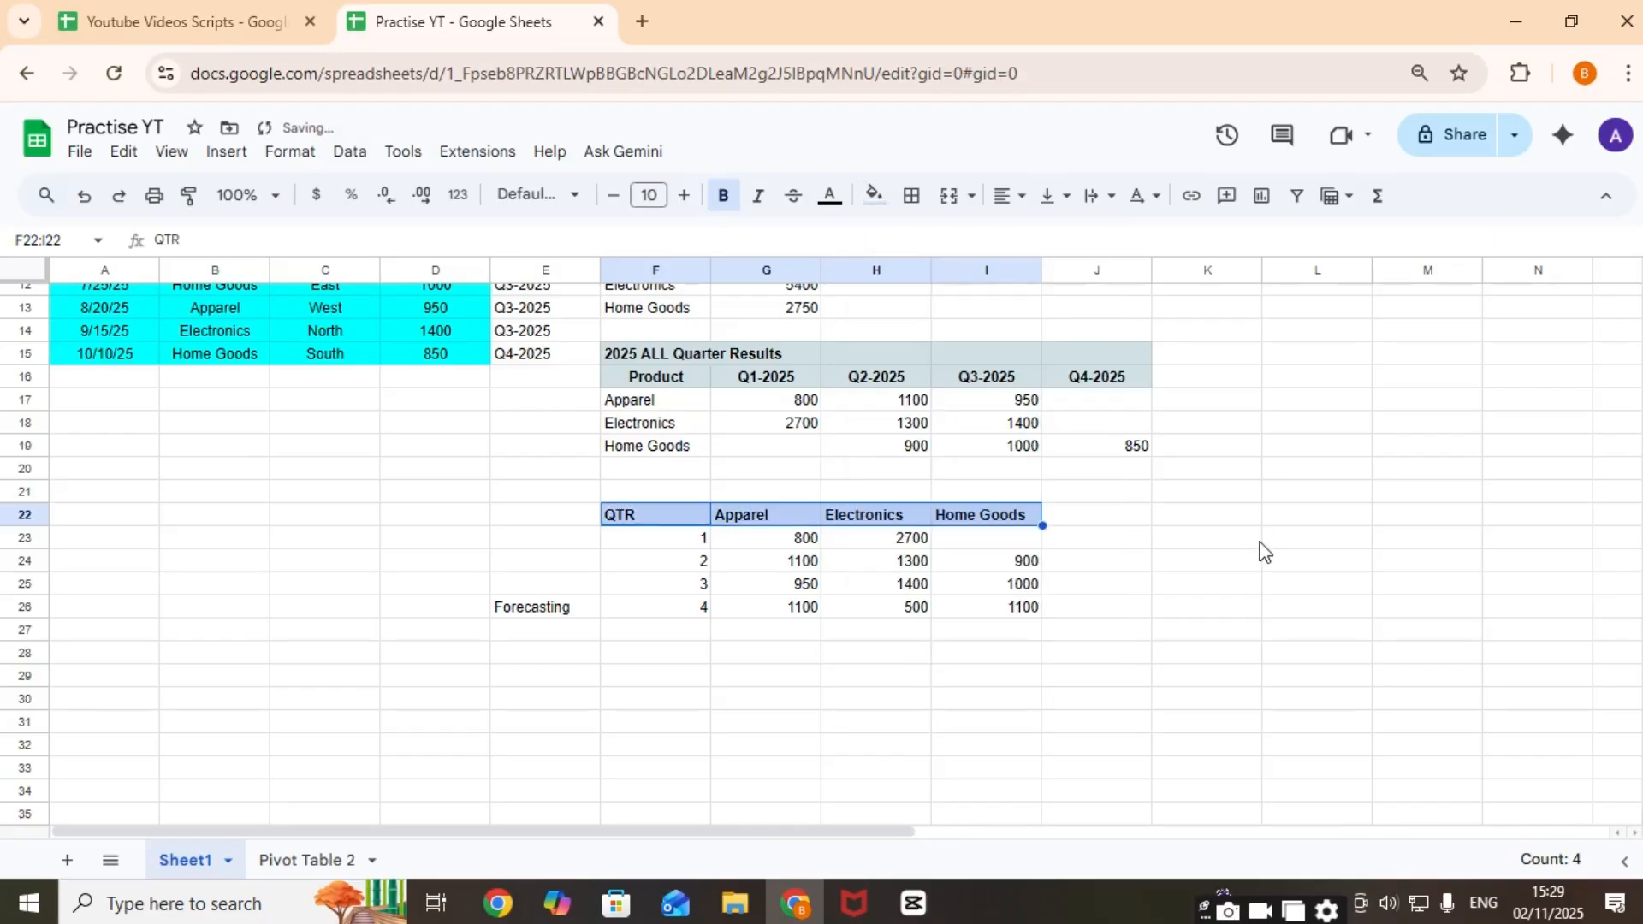
Step: Center-align the transposed table's header row F22:I22
{"action": "left_click", "coordinate": [1118, 568]}
{"action": "key", "text": "Left"}
{"action": "key", "text": "Up"}
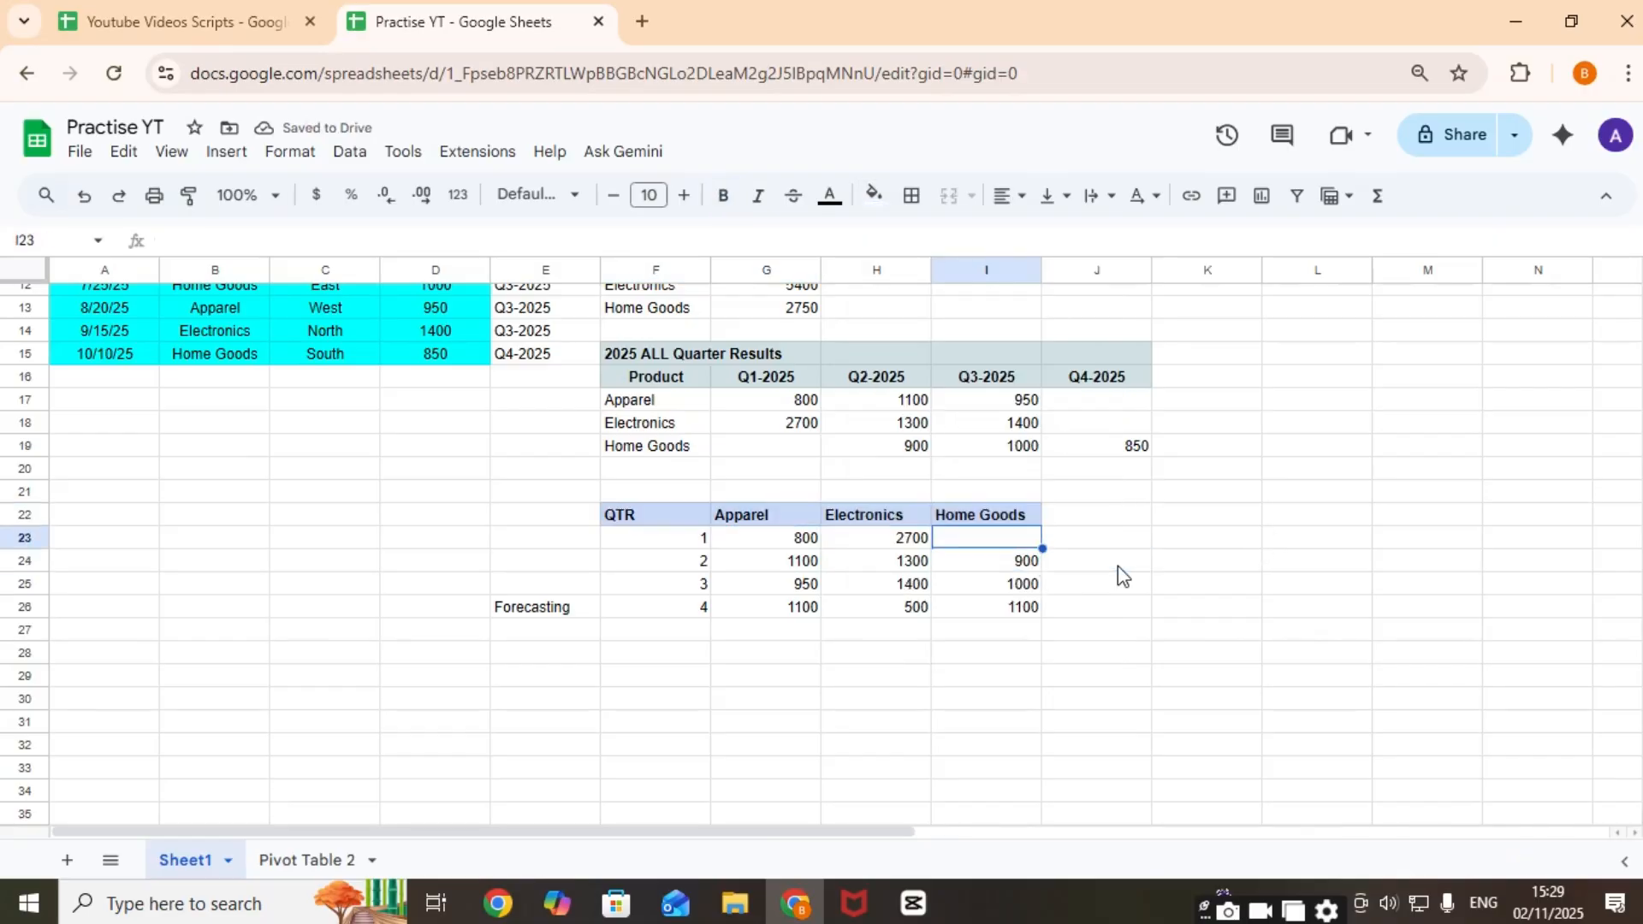
{"action": "key", "text": "Up"}
{"action": "key", "text": "Left"}
{"action": "key", "text": "Left"}
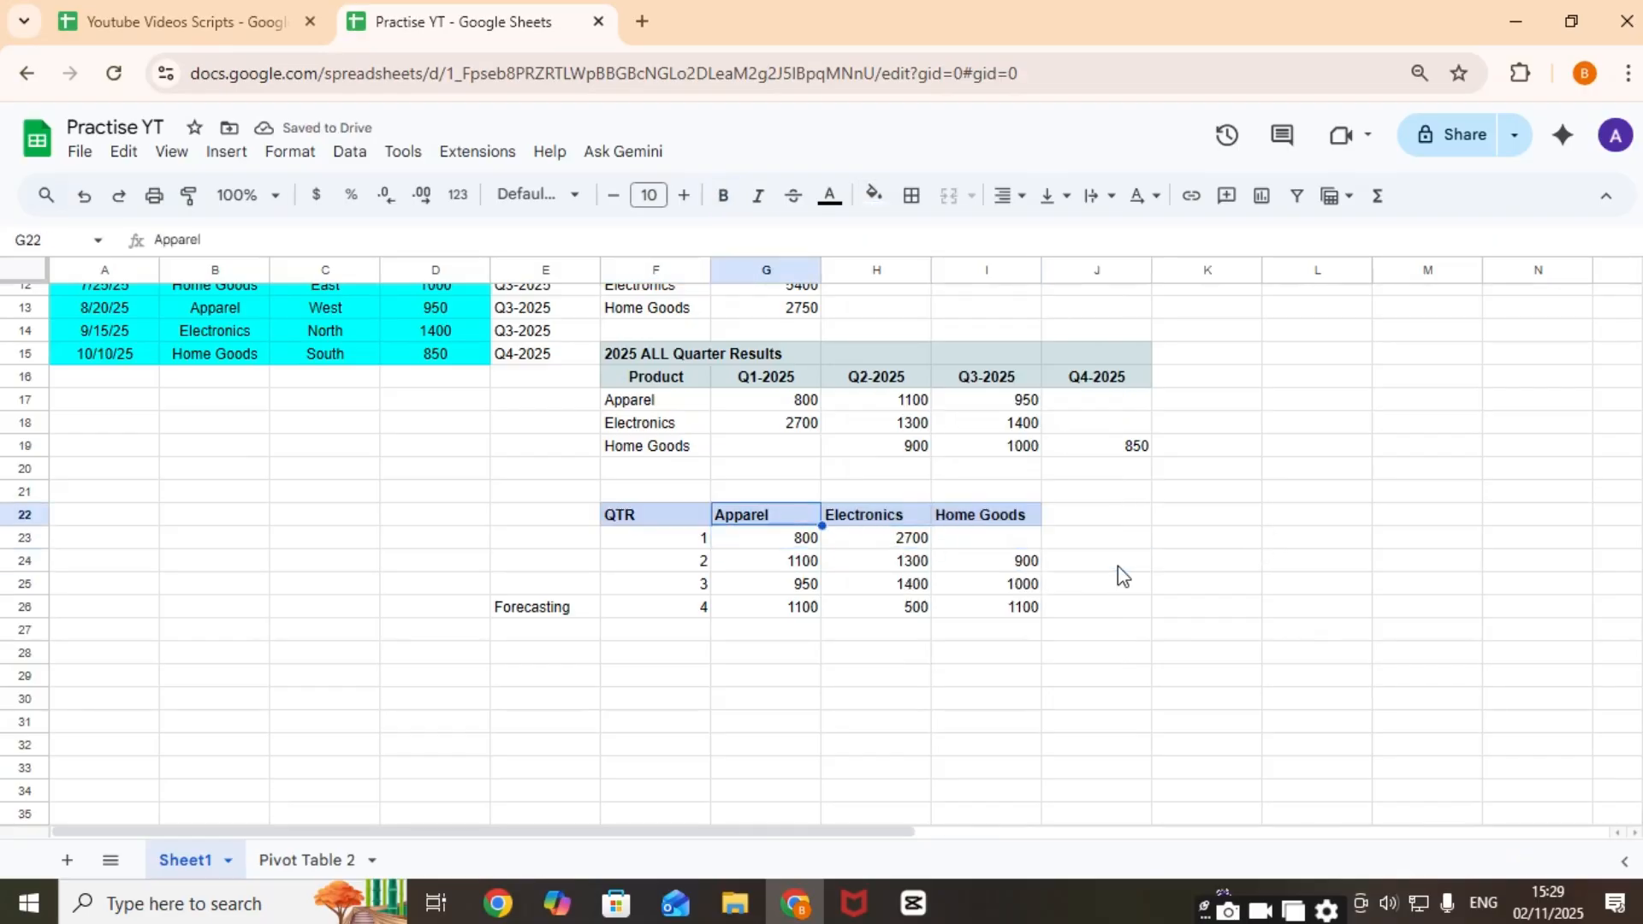
{"action": "key", "text": "Left"}
{"action": "key", "text": "shift+Right"}
{"action": "key", "text": "shift+Right"}
{"action": "key", "text": "shift+Right"}
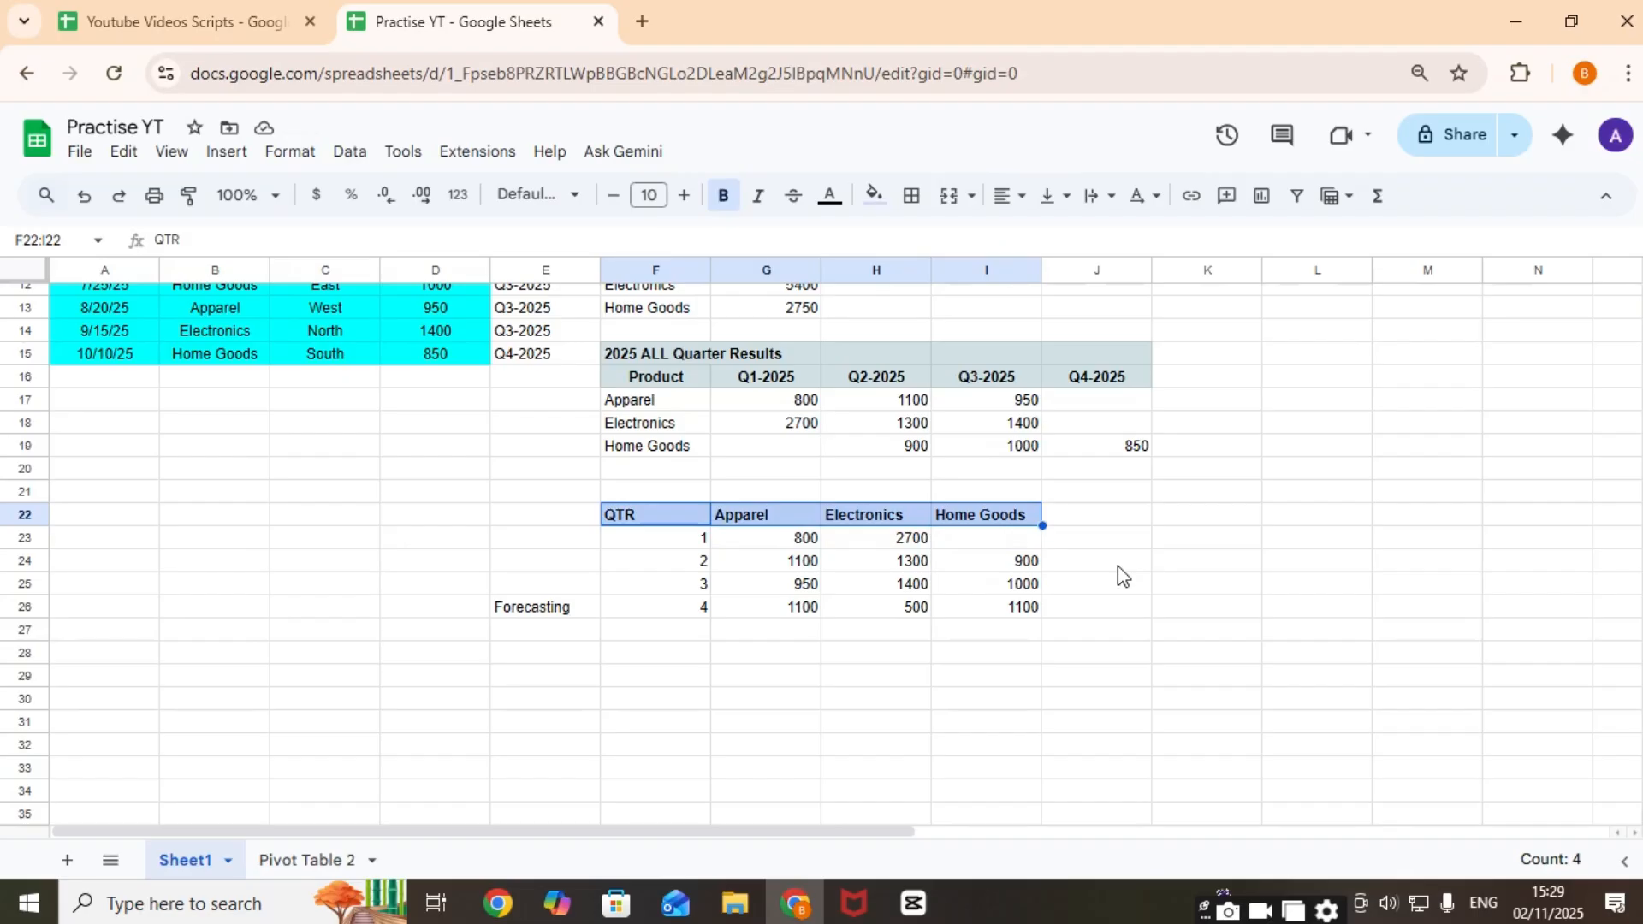
{"action": "left_click", "coordinate": [1009, 215]}
{"action": "left_click", "coordinate": [1038, 234]}
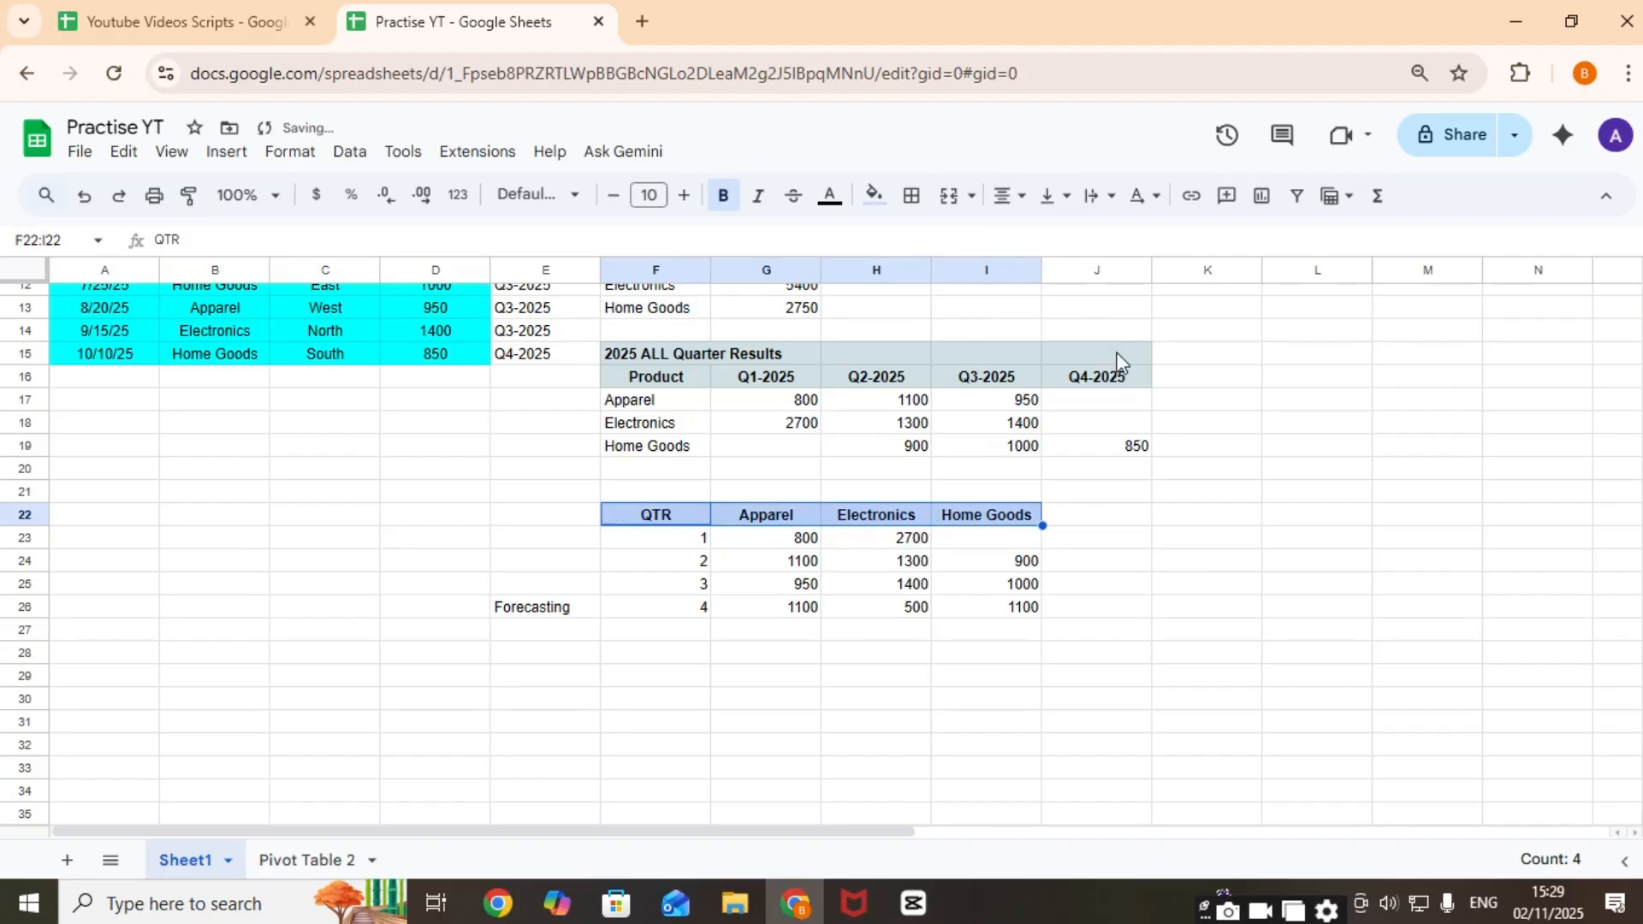
{"action": "left_click", "coordinate": [1198, 539]}
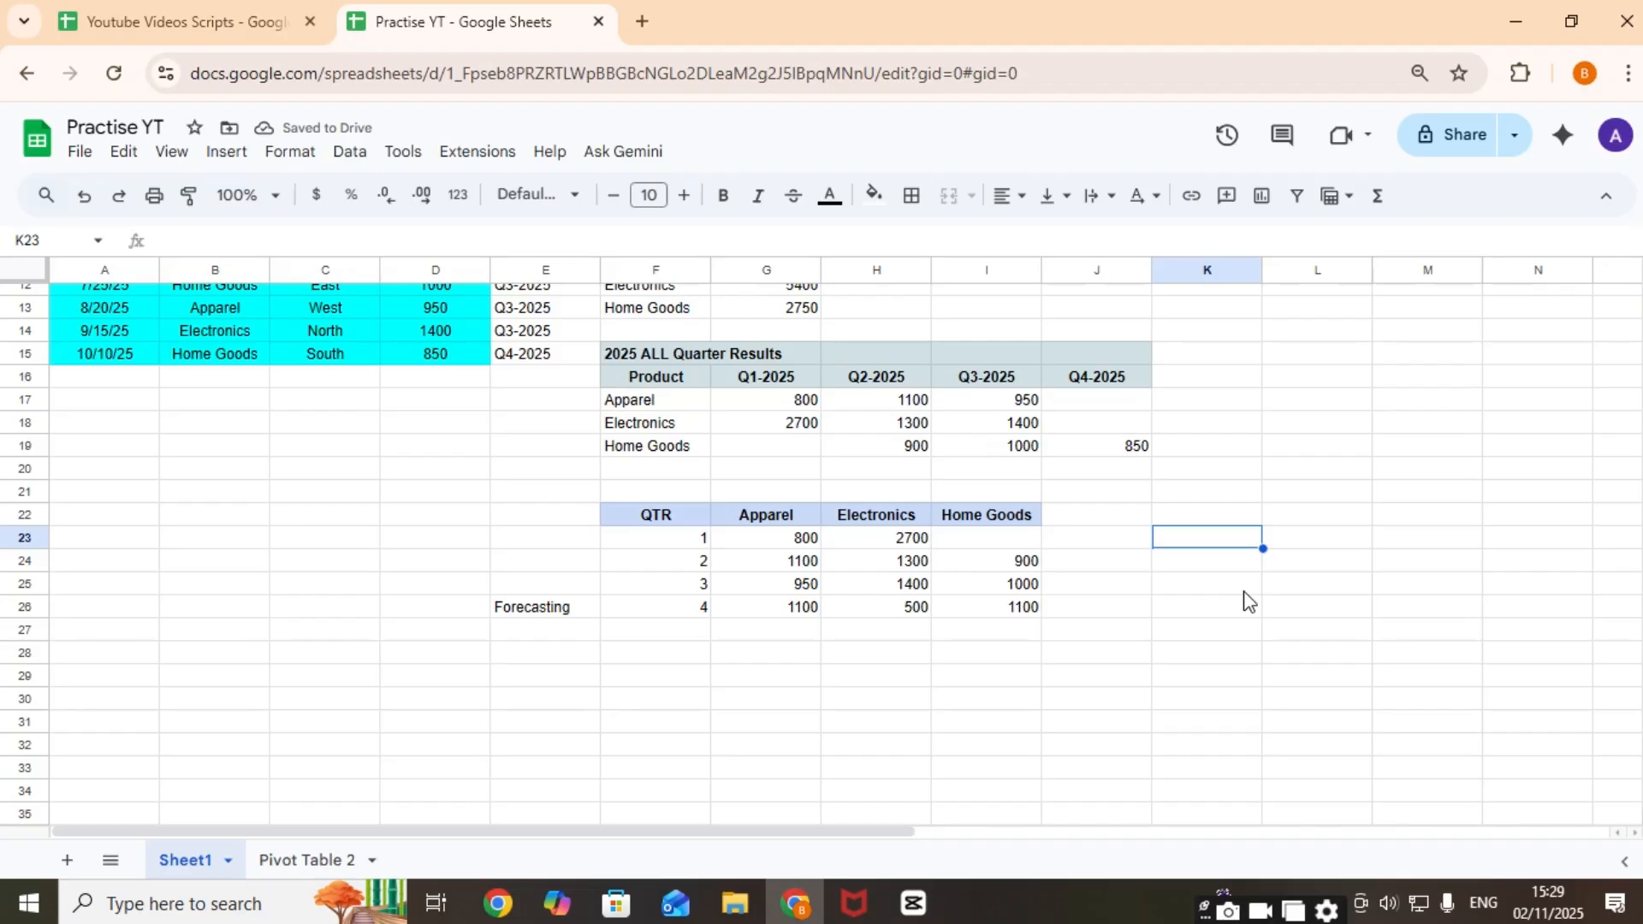
Step: Copy the header row F22:I22 to K22:N22 to start a second table
{"action": "key", "text": "Left"}
{"action": "key", "text": "Left"}
{"action": "key", "text": "Left"}
{"action": "key", "text": "Left"}
{"action": "key", "text": "Left"}
{"action": "key", "text": "Up"}
{"action": "key", "text": "shift+Right"}
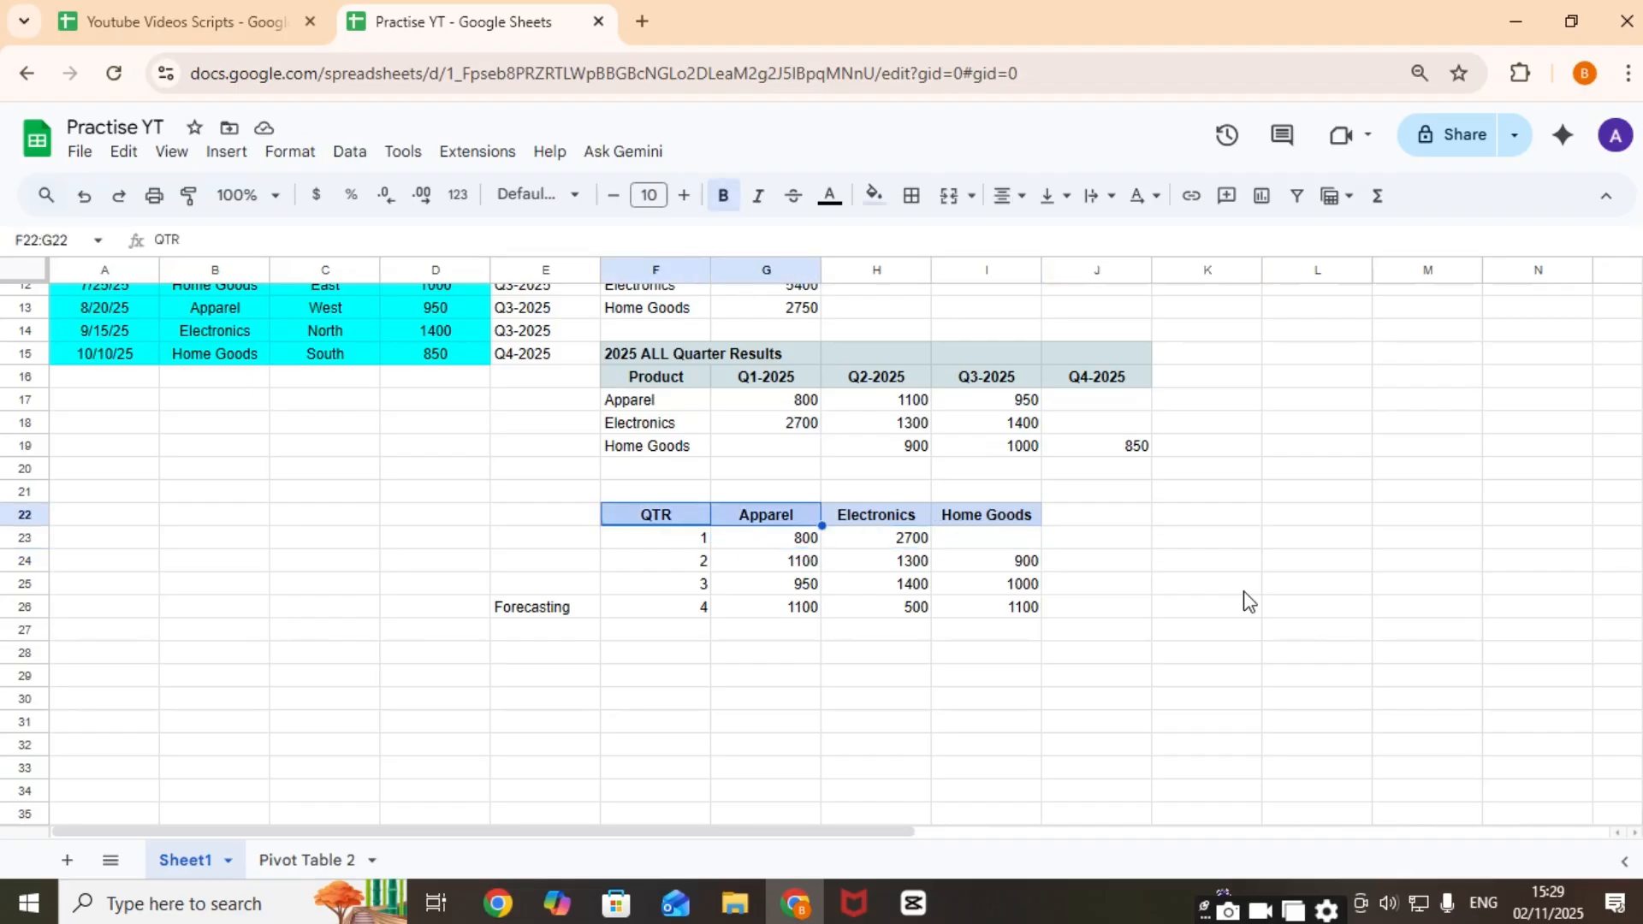
{"action": "key", "text": "shift+Right"}
{"action": "key", "text": "shift+Right"}
{"action": "key", "text": "ctrl+c"}
{"action": "key", "text": "Right"}
{"action": "key", "text": "Right"}
{"action": "key", "text": "Right"}
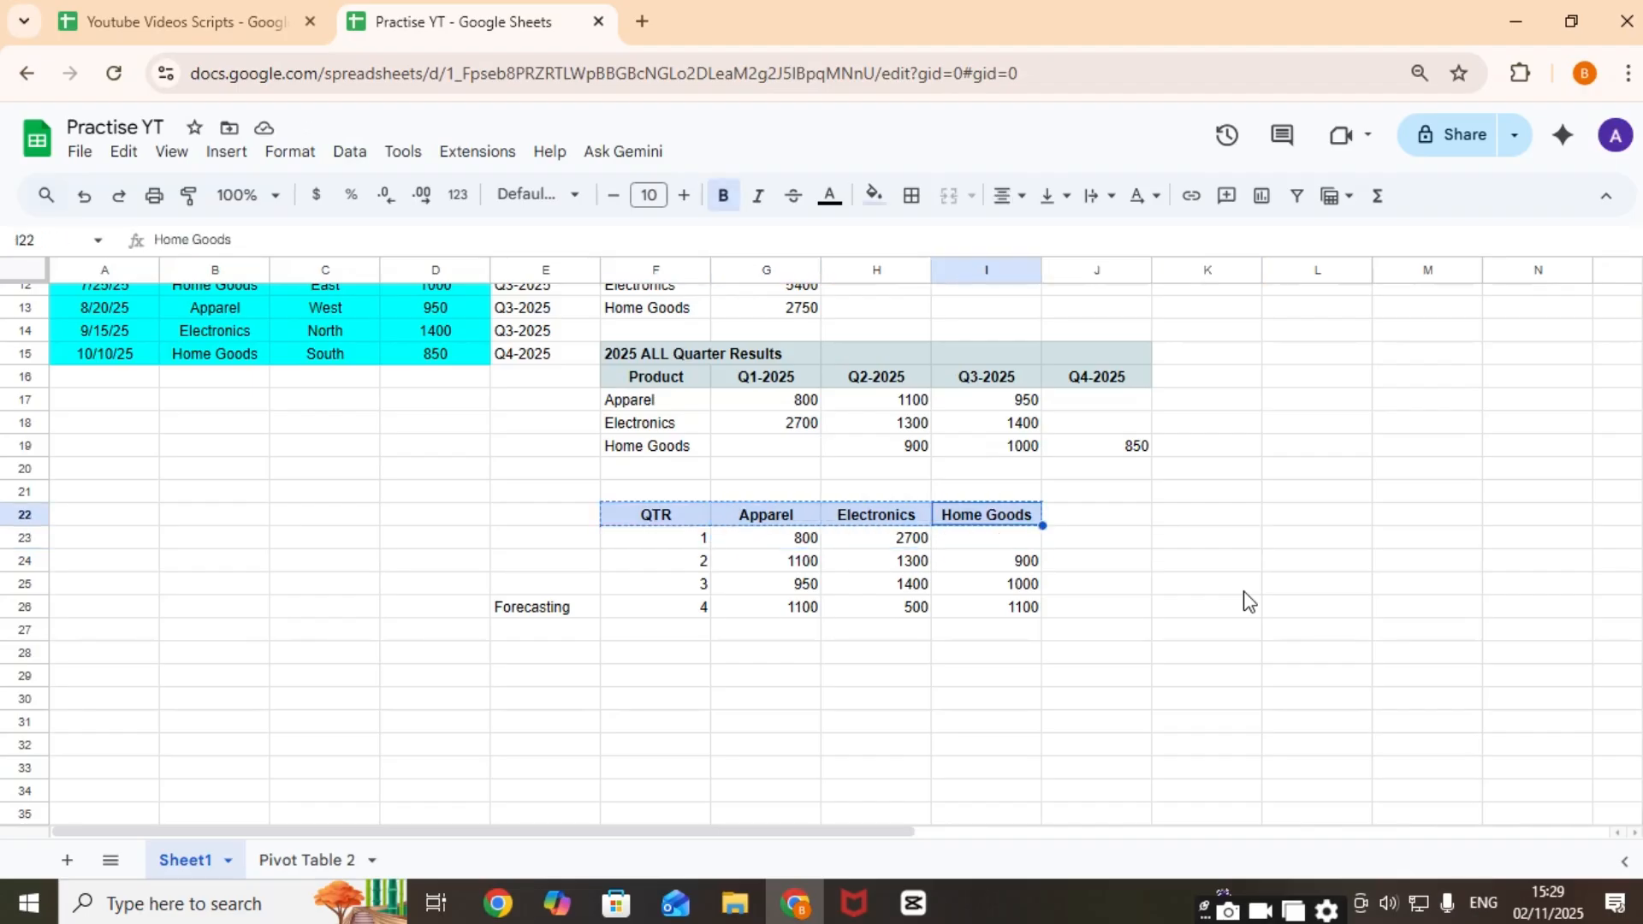
{"action": "key", "text": "Right"}
{"action": "key", "text": "Right"}
{"action": "key", "text": "ctrl+v"}
Step: Enter =googlefinance("currency: USDGBP")*G23 in K23 to convert the first-quarter Apparel sales to pounds
{"action": "key", "text": "Down"}
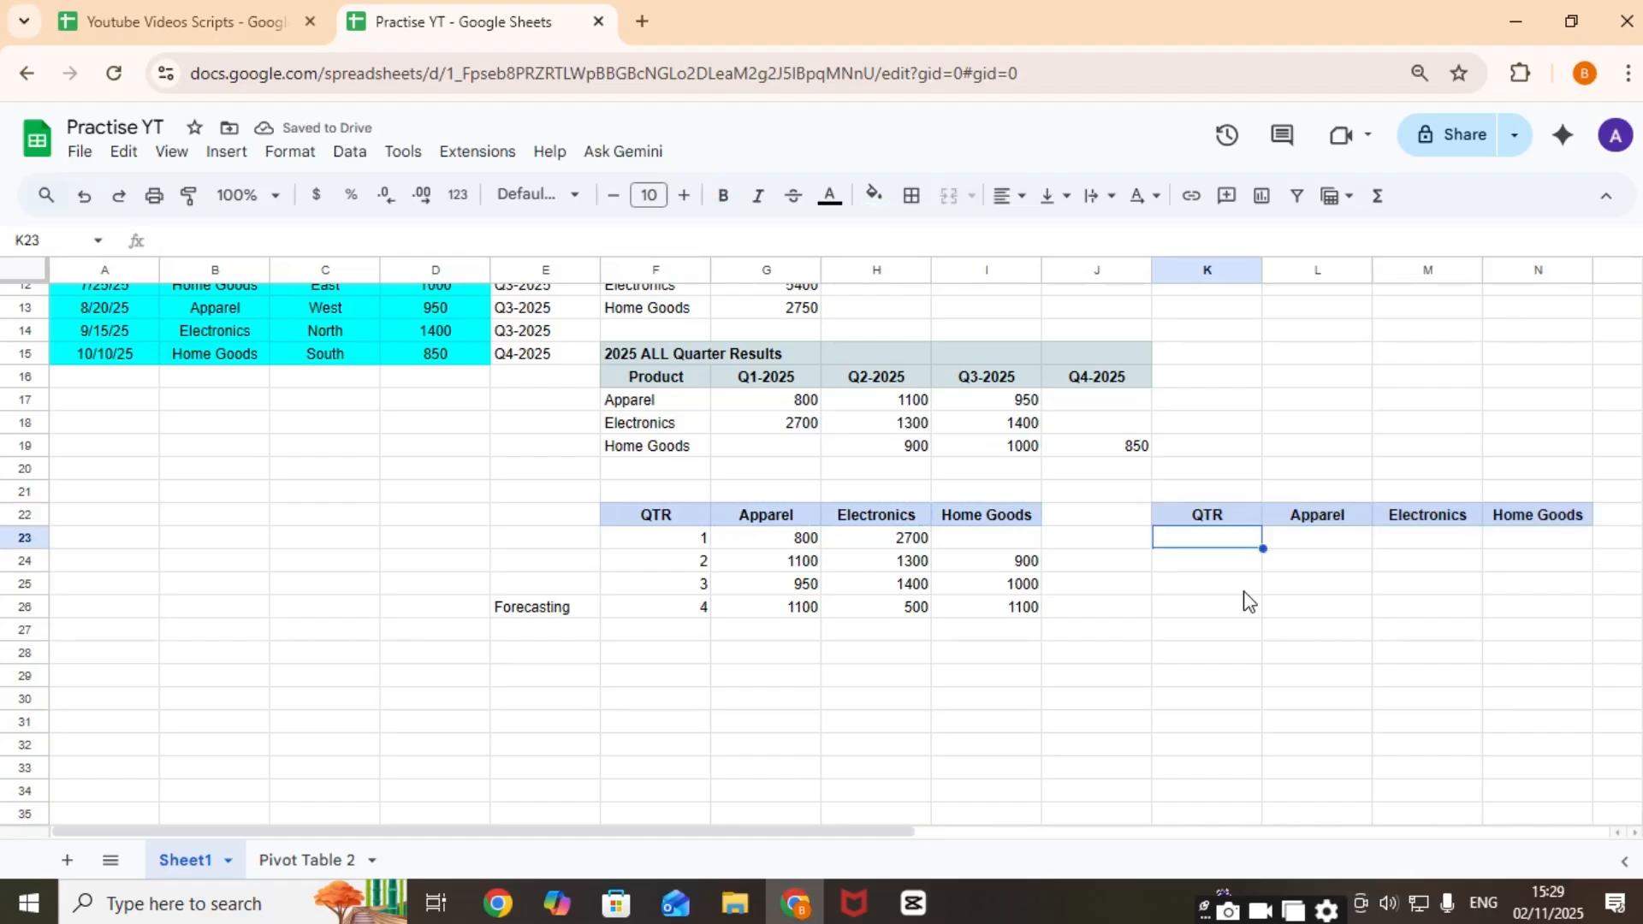
{"action": "type", "text": "=goo"}
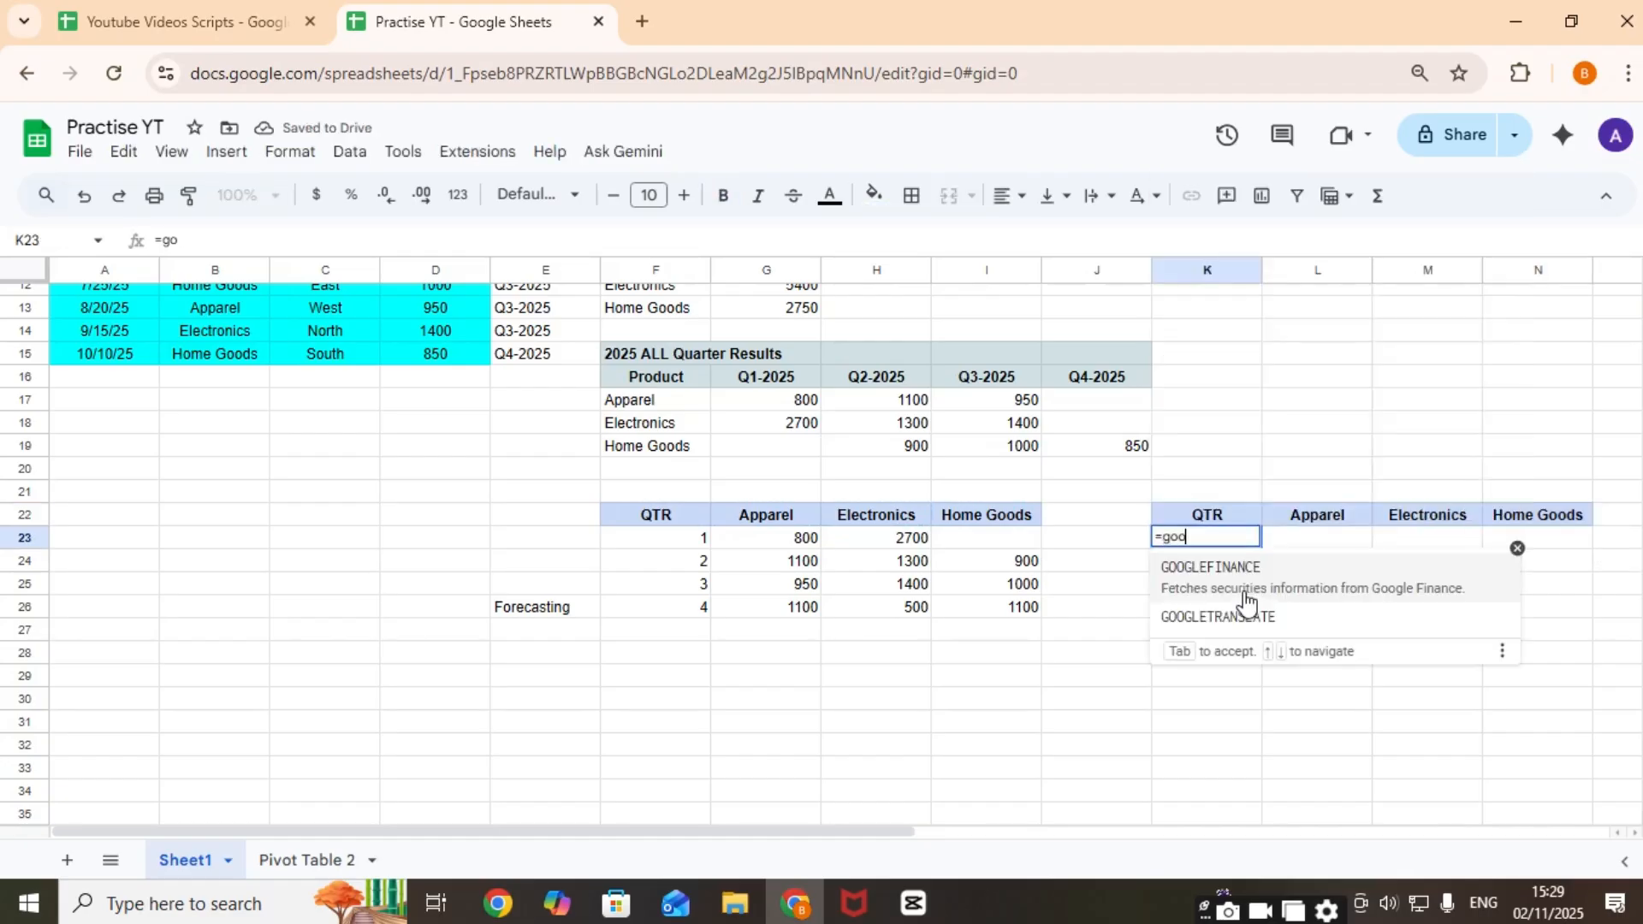
{"action": "type", "text": "glefinance"}
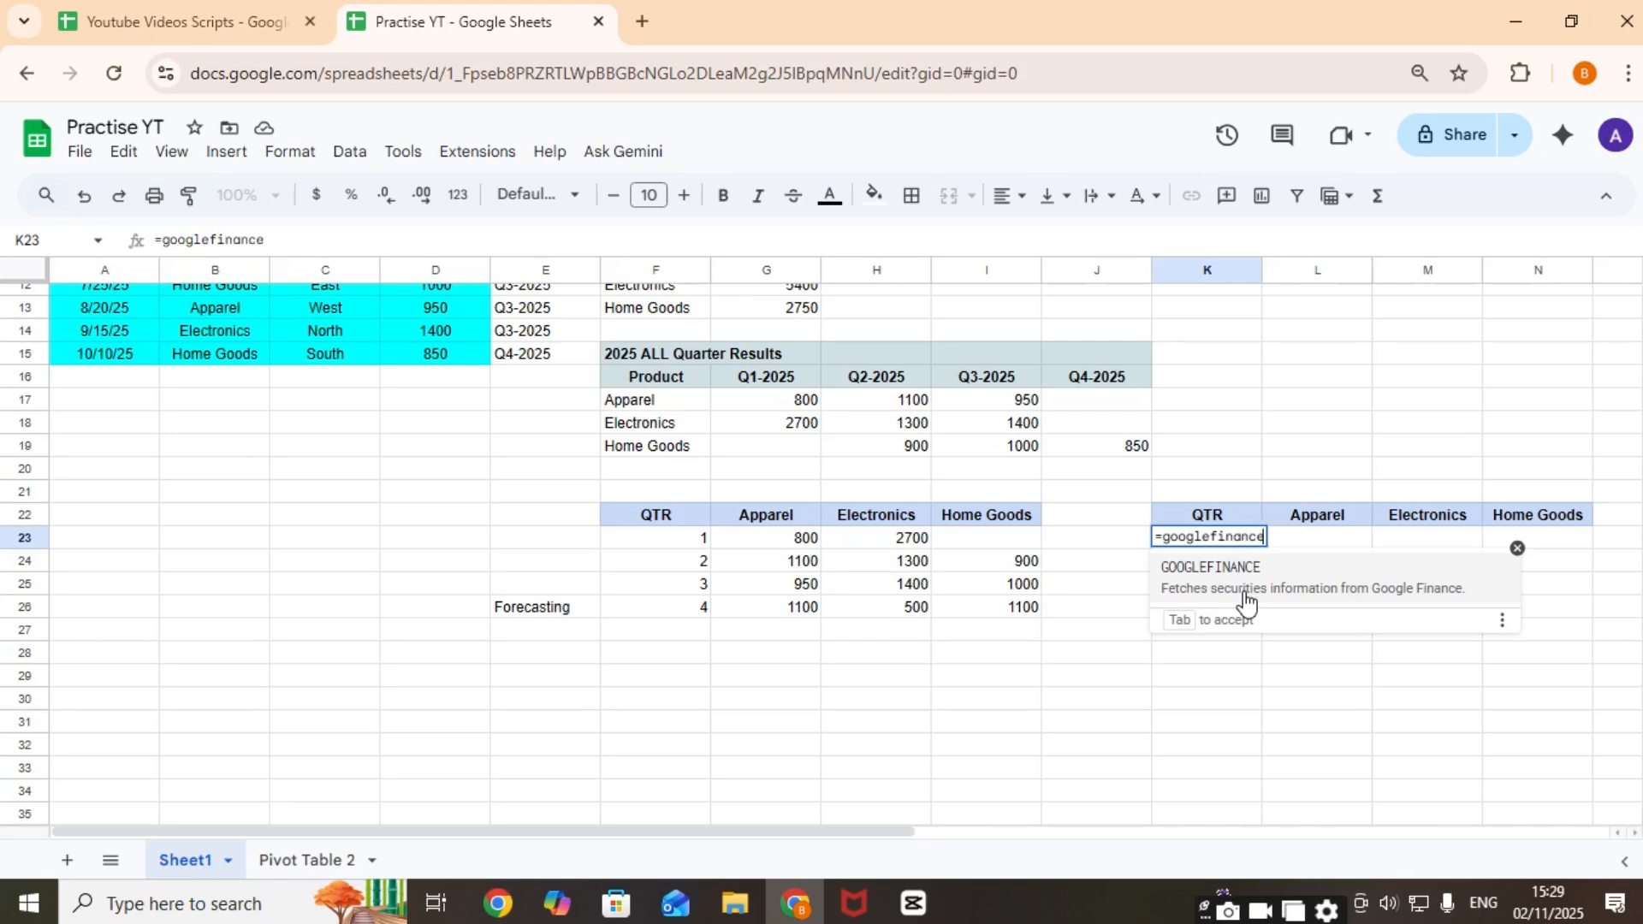
{"action": "type", "text": "(\""}
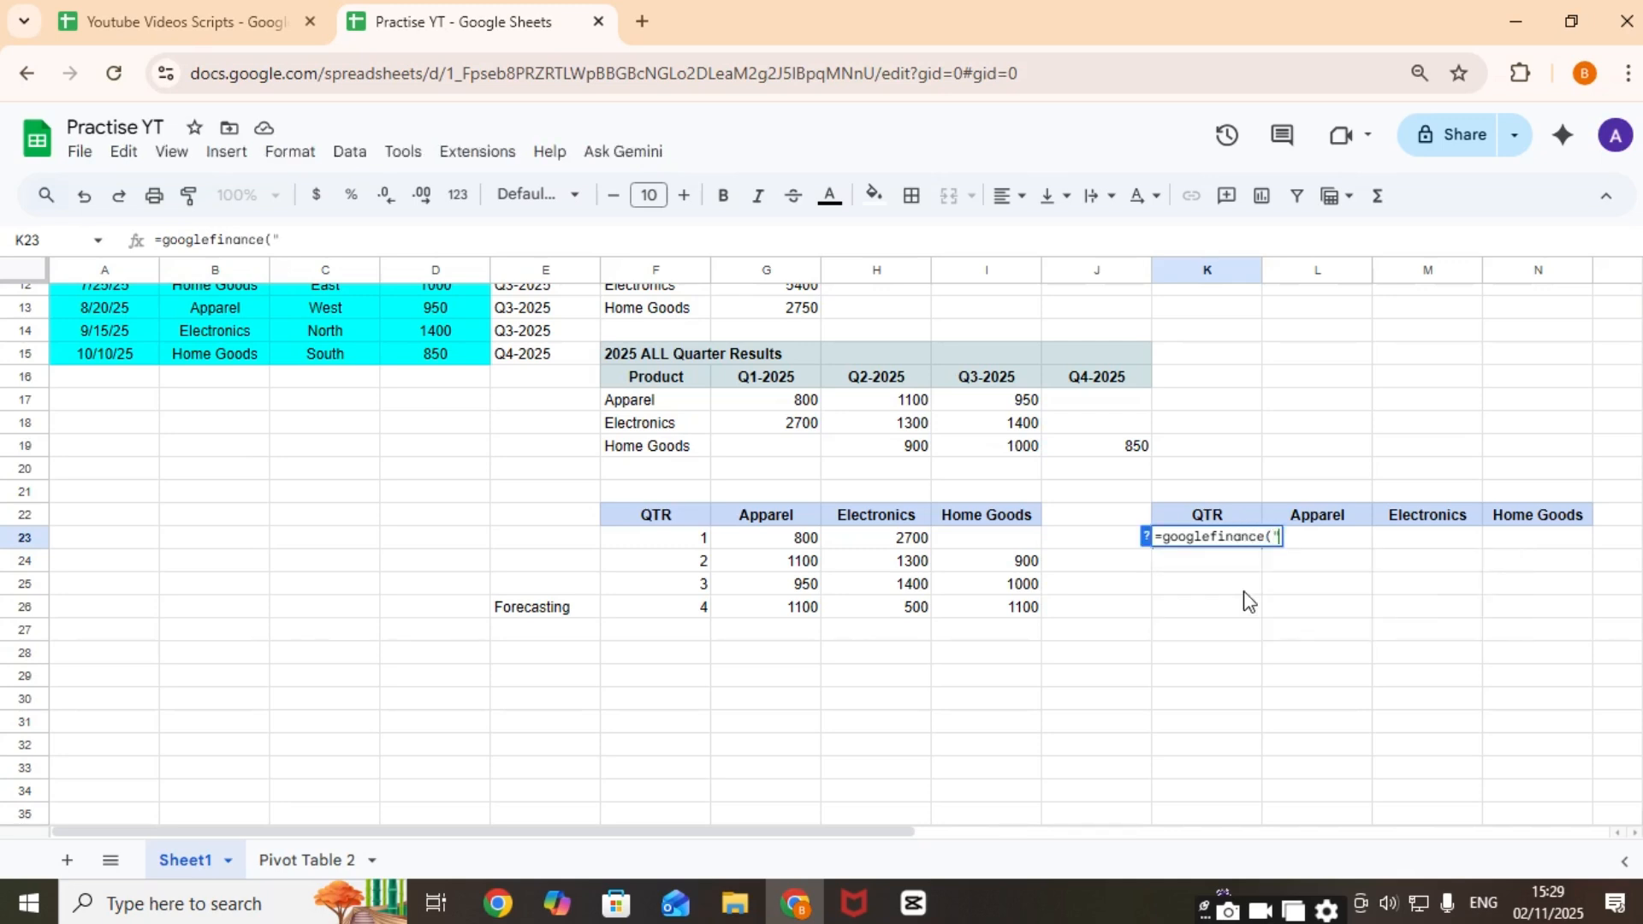
{"action": "type", "text": "currency"}
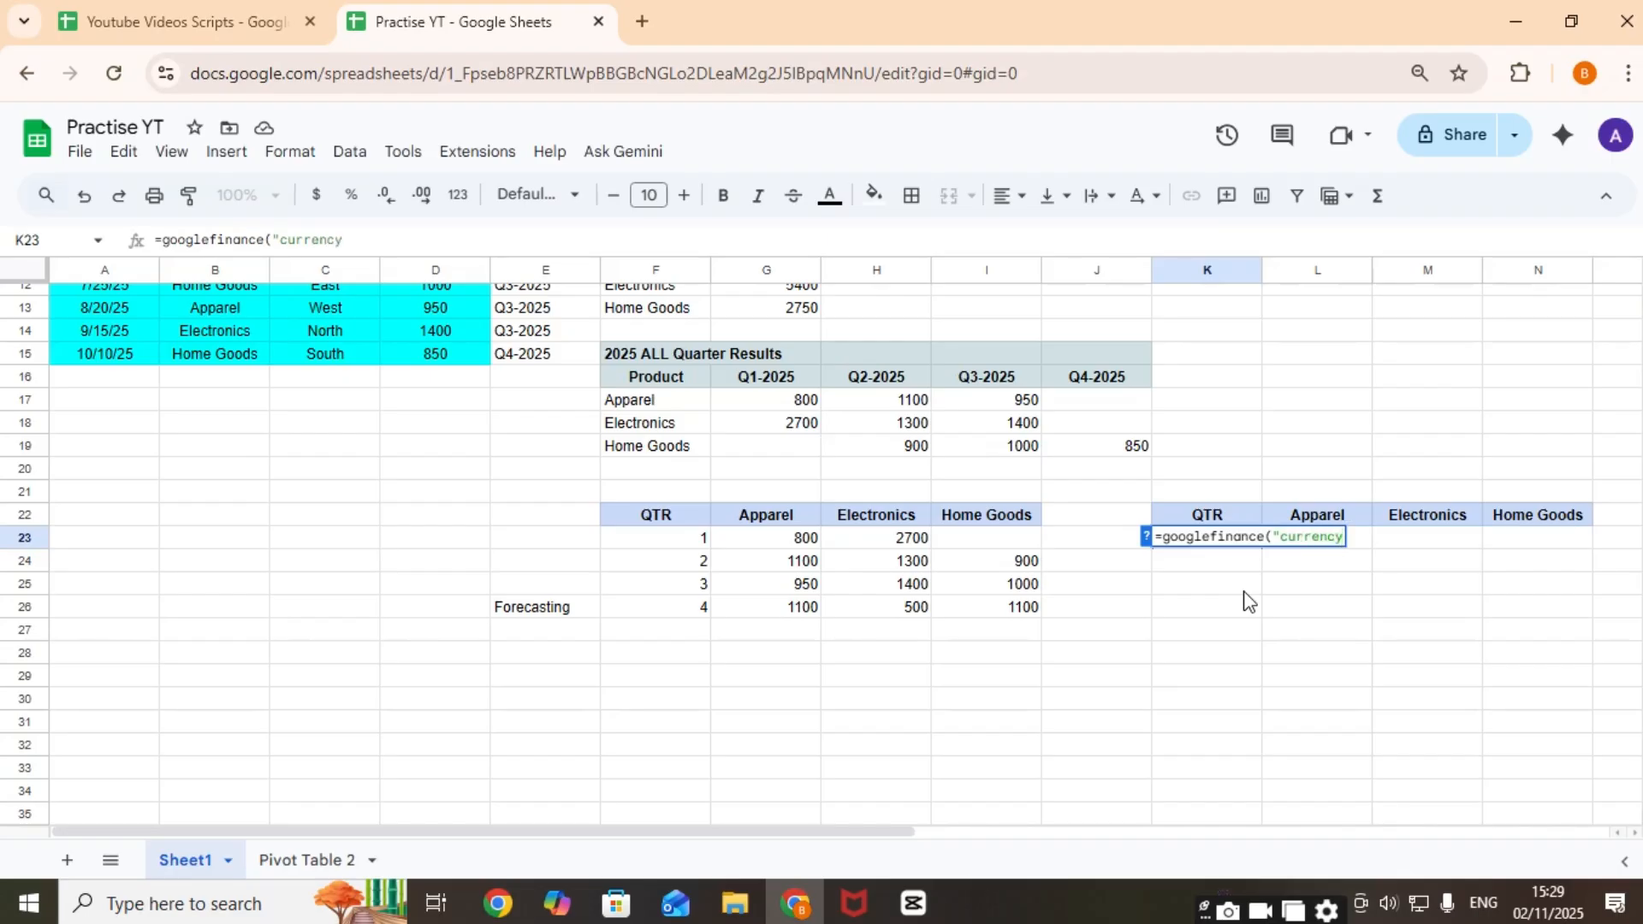
{"action": "left_click", "coordinate": [1102, 913]}
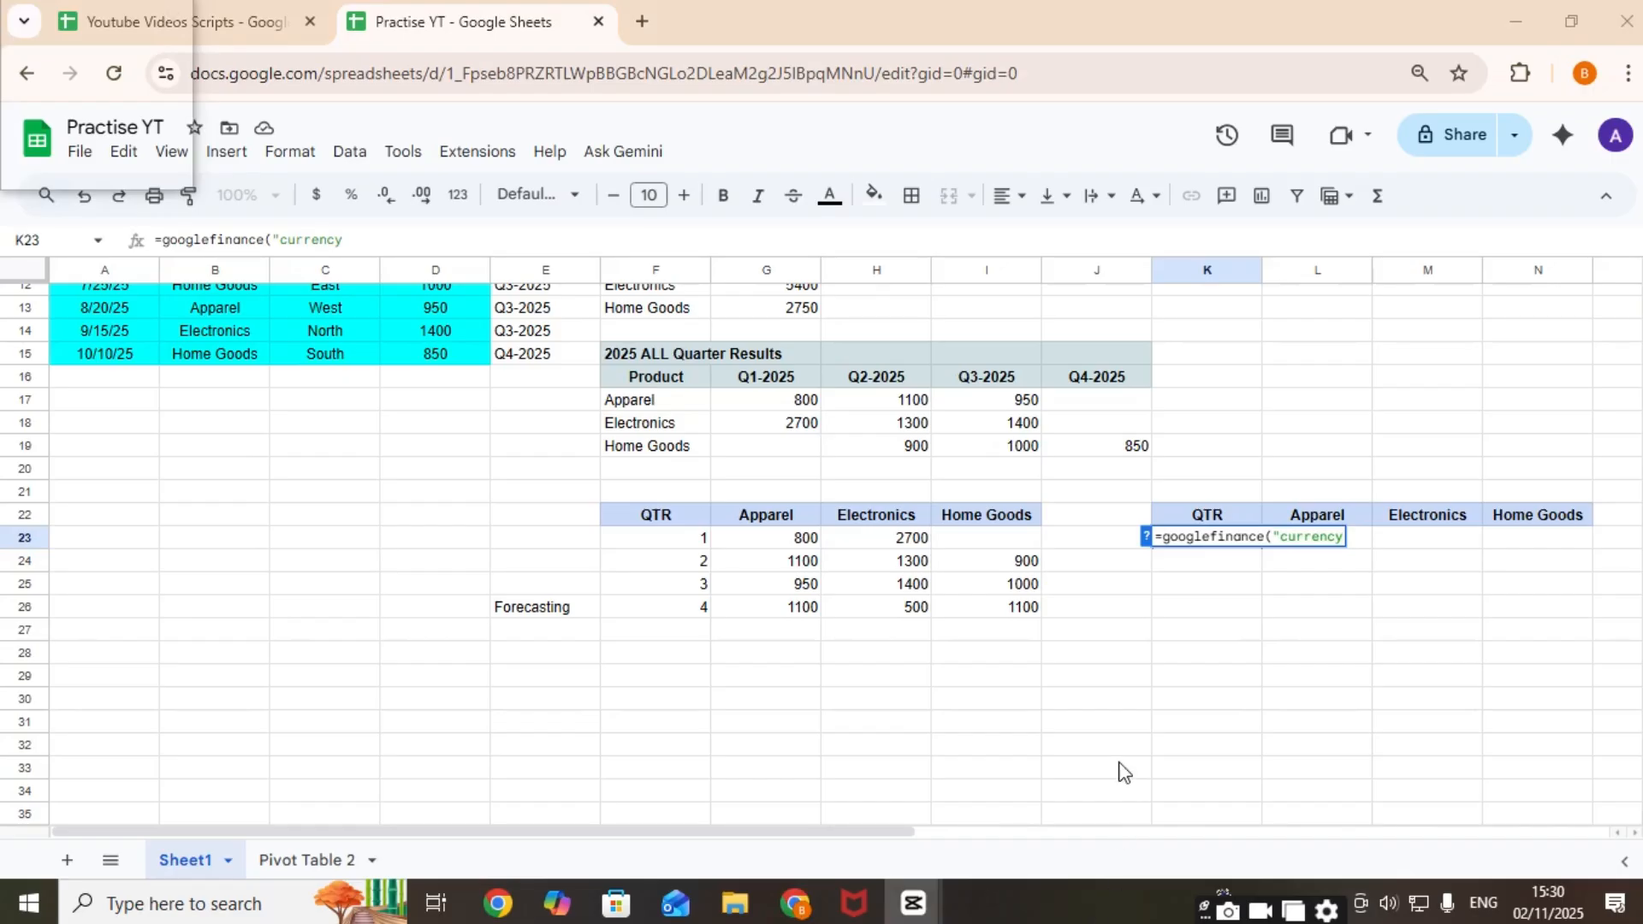
{"action": "left_click", "coordinate": [1345, 537]}
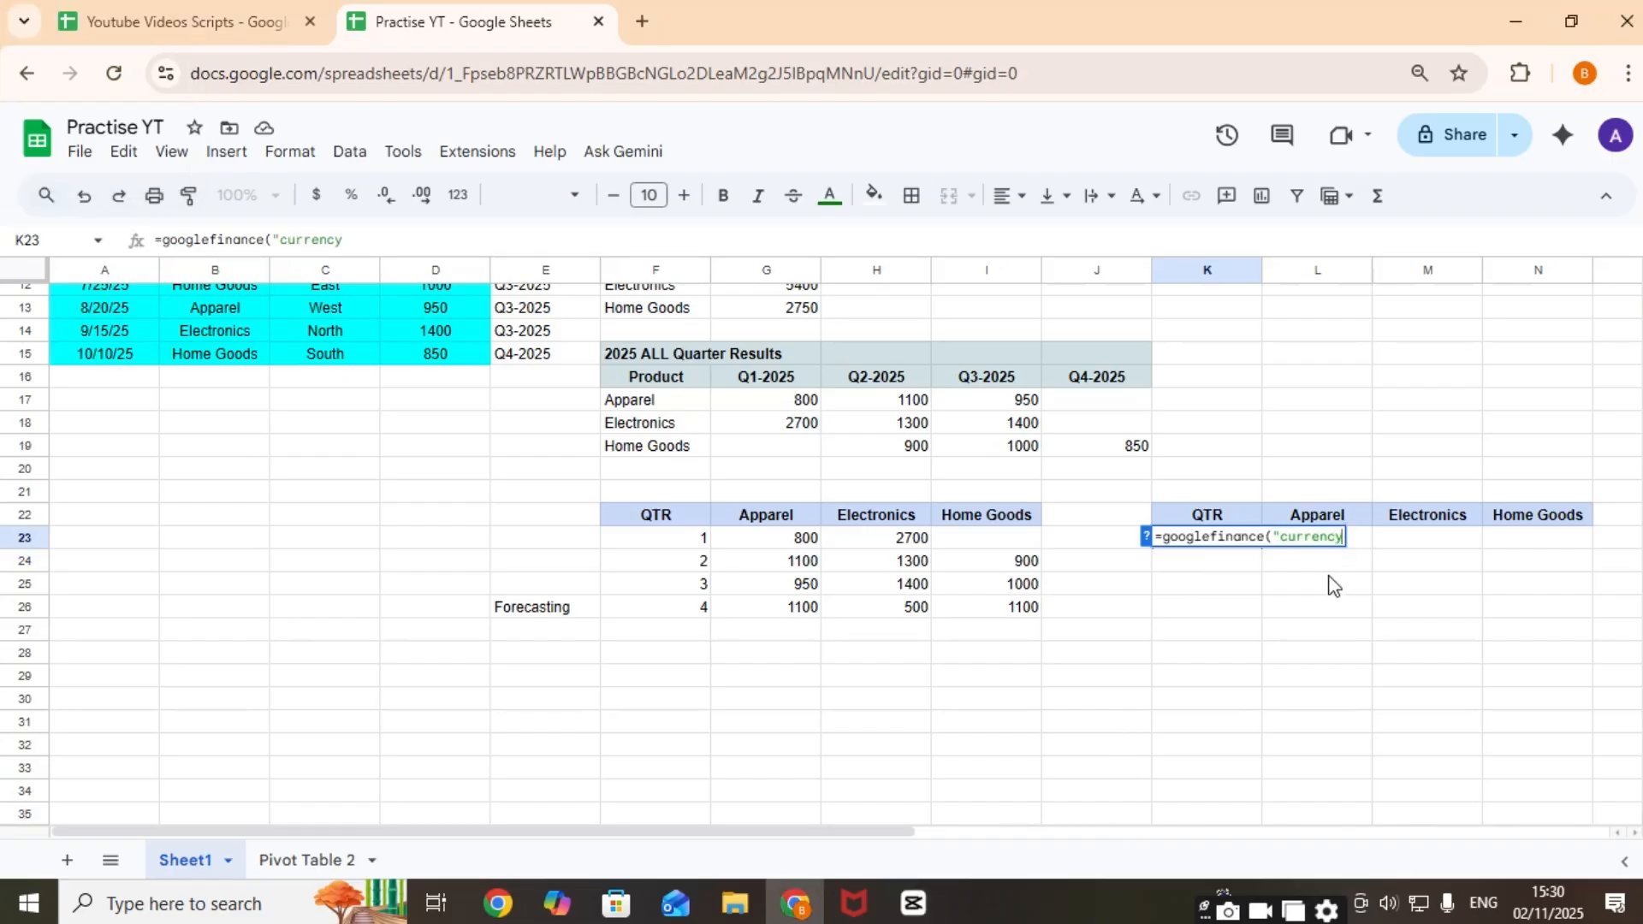
{"action": "type", "text": ": USDGBP"}
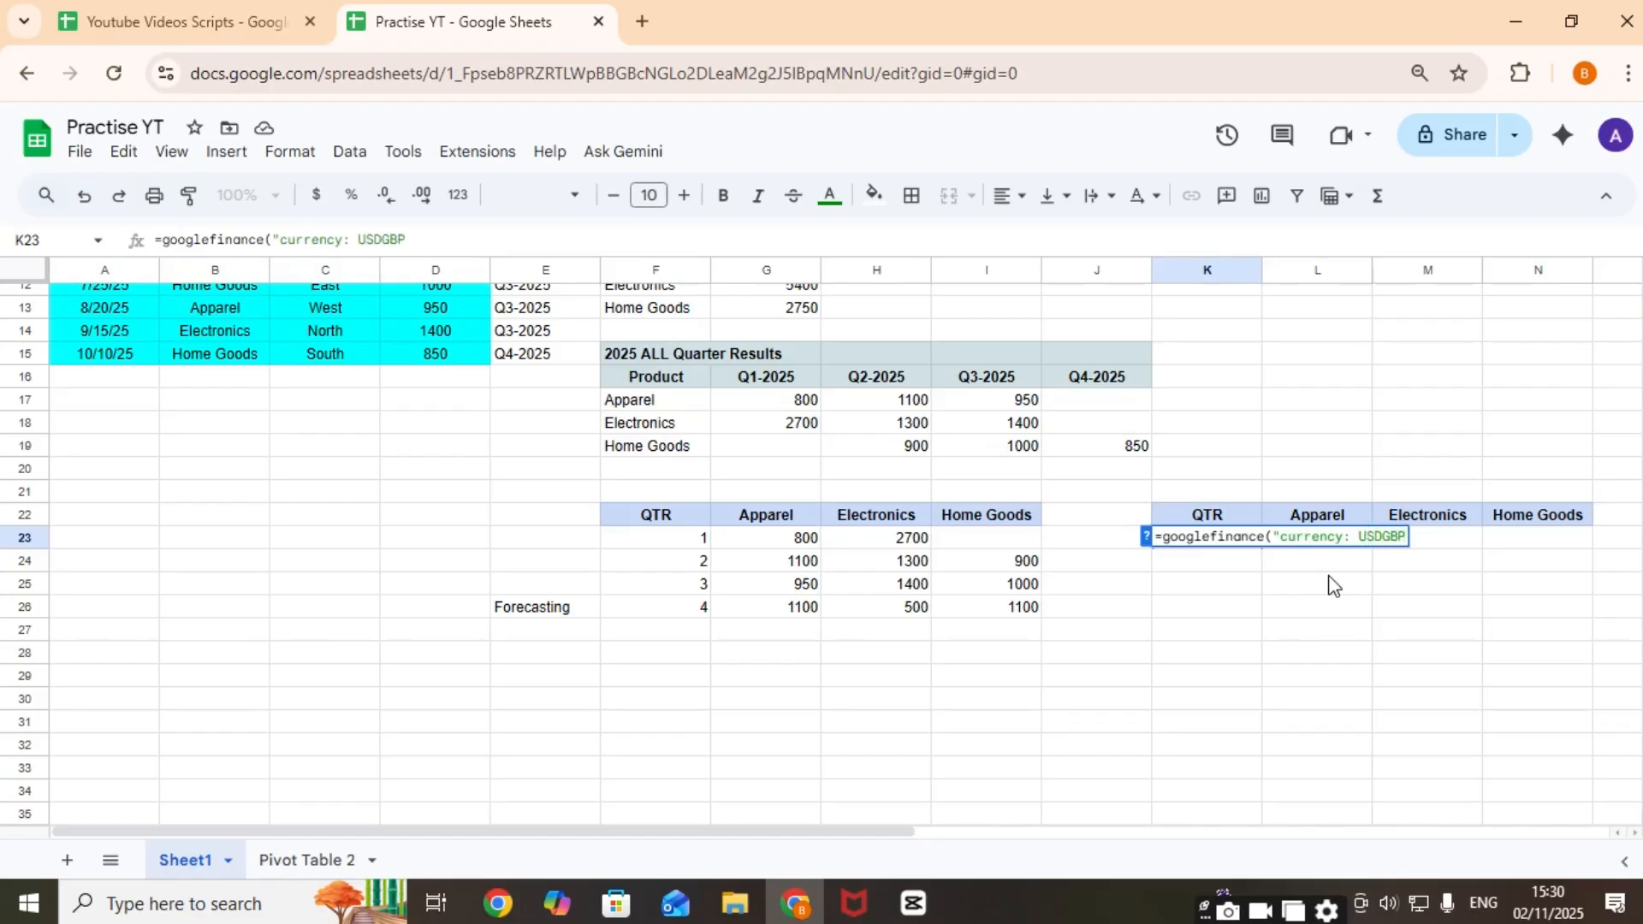
{"action": "type", "text": "\")*"}
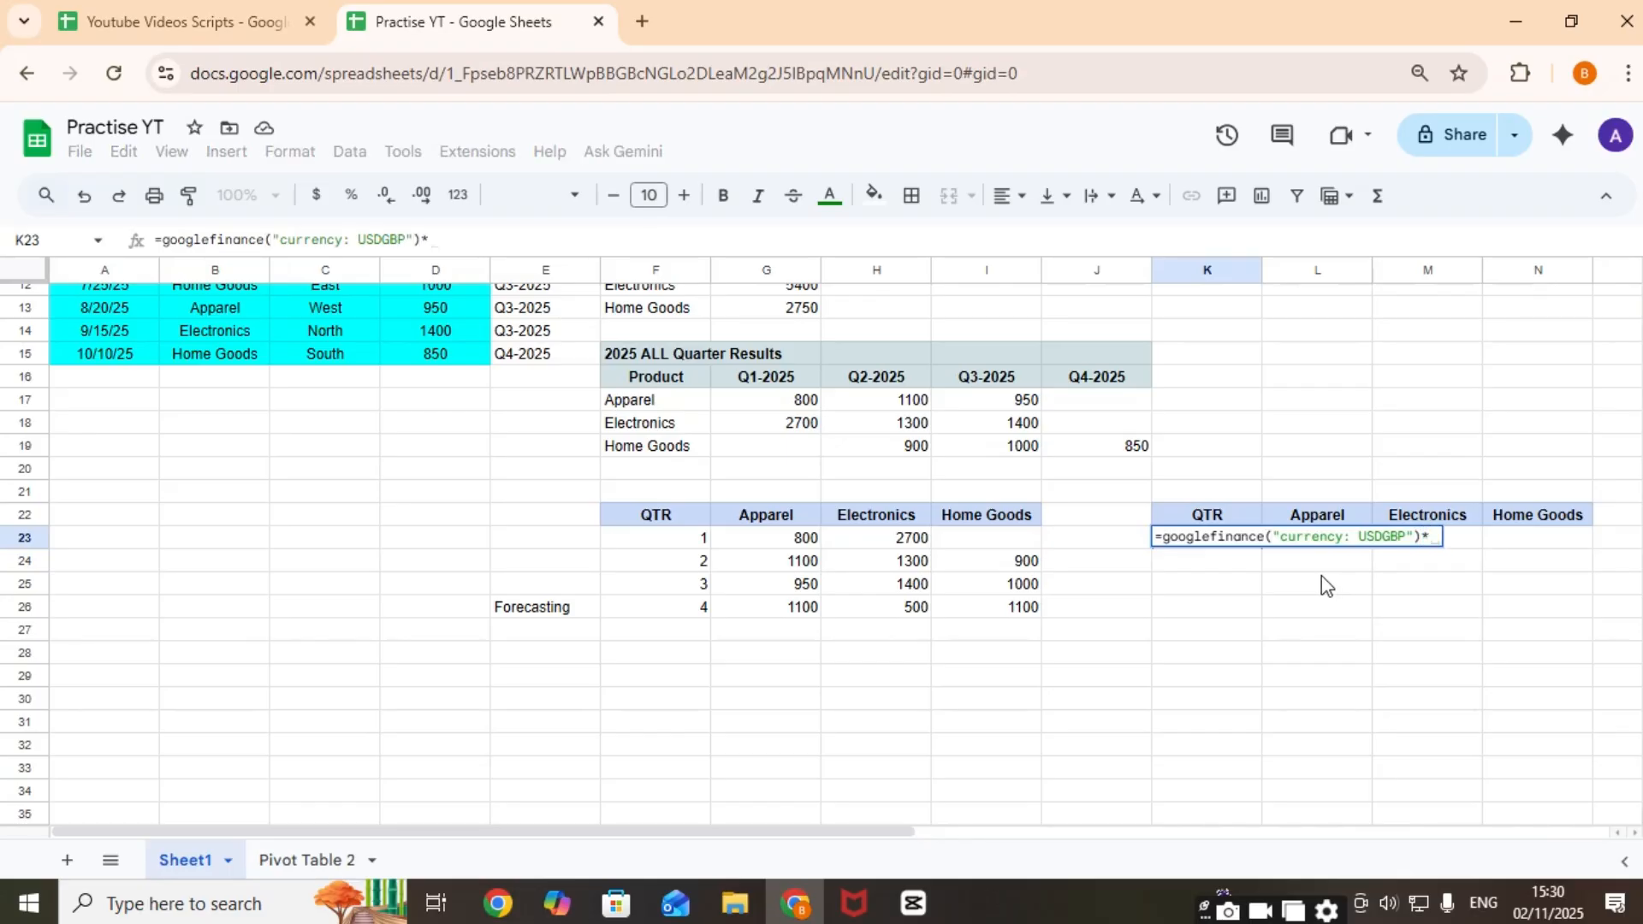
{"action": "left_click", "coordinate": [813, 548]}
{"action": "key", "text": "Return"}
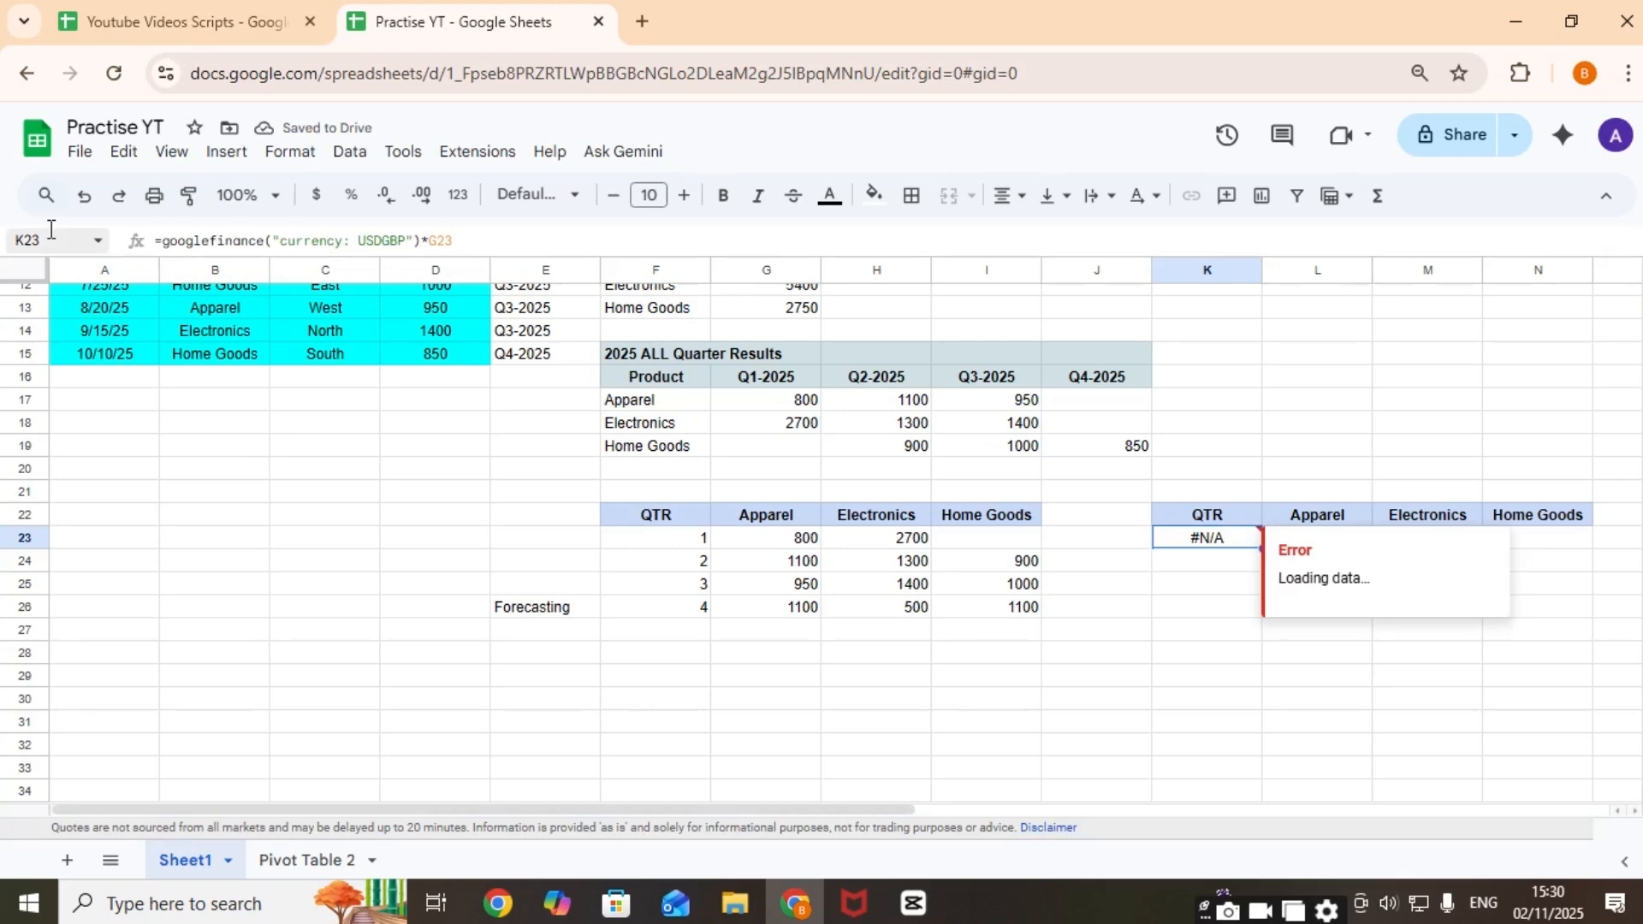
Step: Correct the currency argument in the K23 formula to "currency:USDGBP", with a colon and no space
{"action": "left_click", "coordinate": [358, 241]}
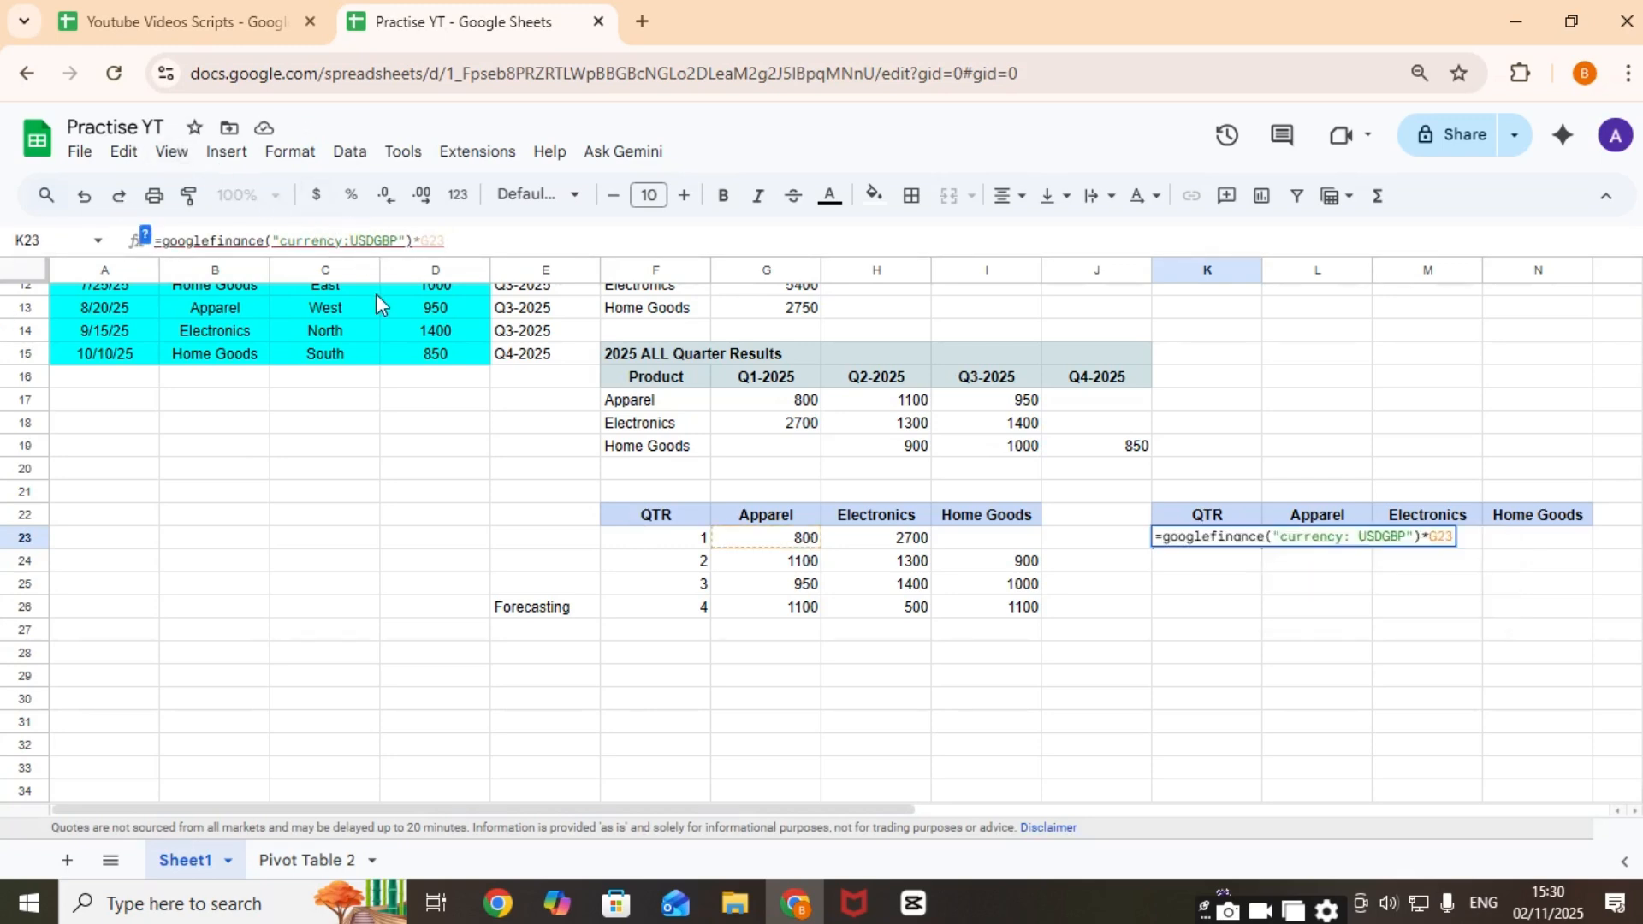
{"action": "key", "text": "BackSpace"}
{"action": "key", "text": "BackSpace"}
{"action": "key", "text": "Return"}
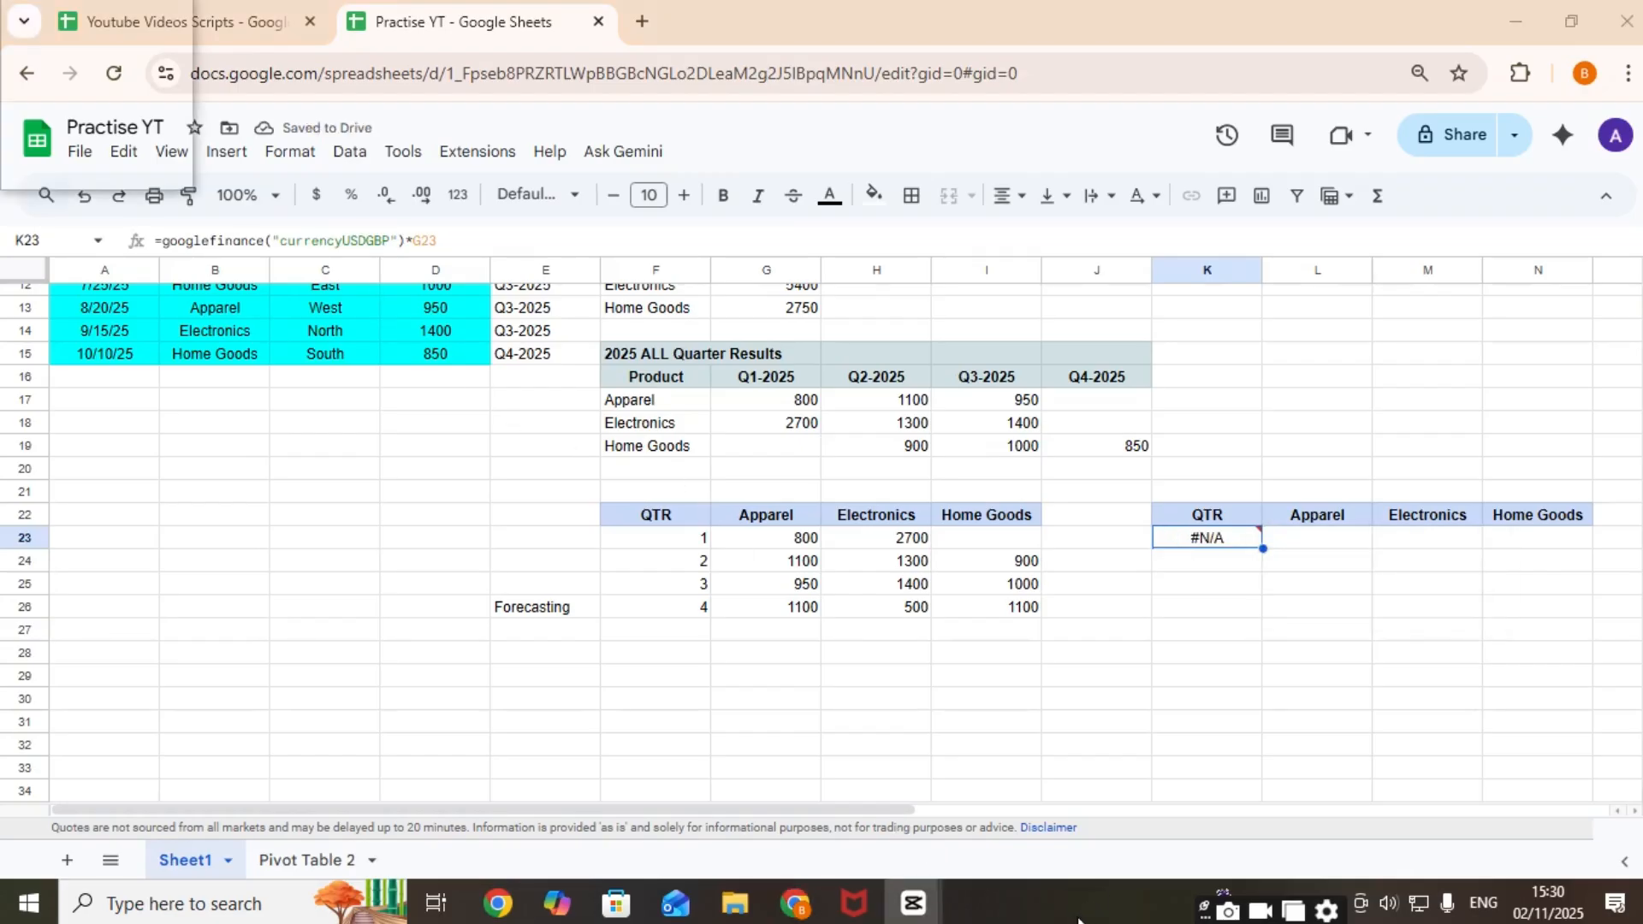
{"action": "left_click", "coordinate": [1124, 753]}
{"action": "left_click", "coordinate": [1167, 543]}
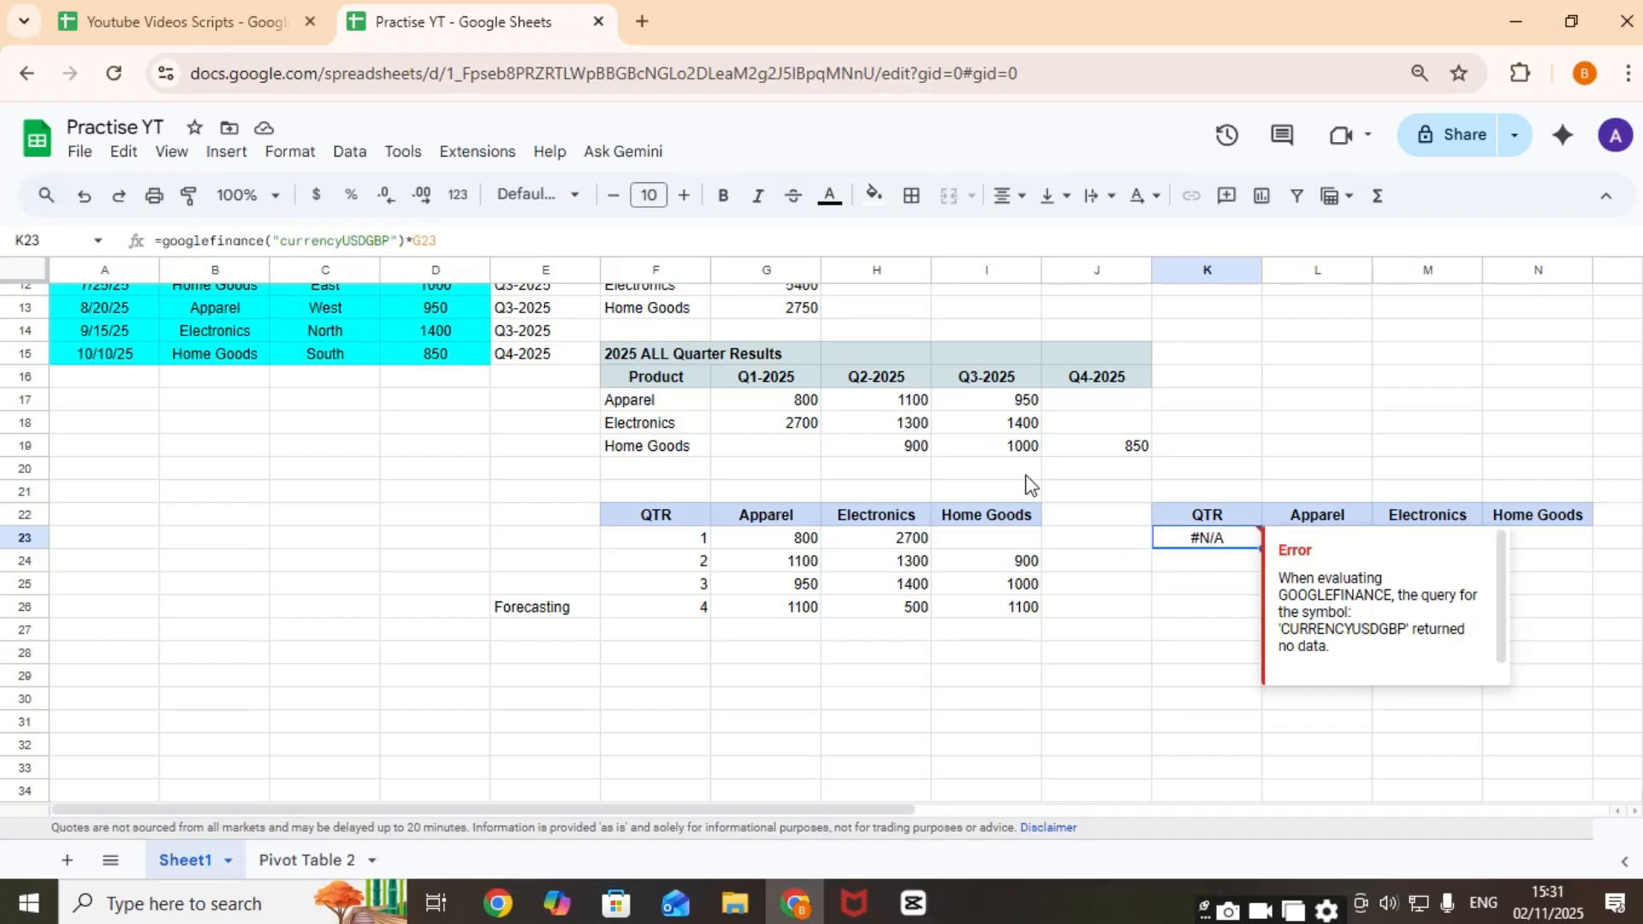
{"action": "left_click", "coordinate": [344, 241]}
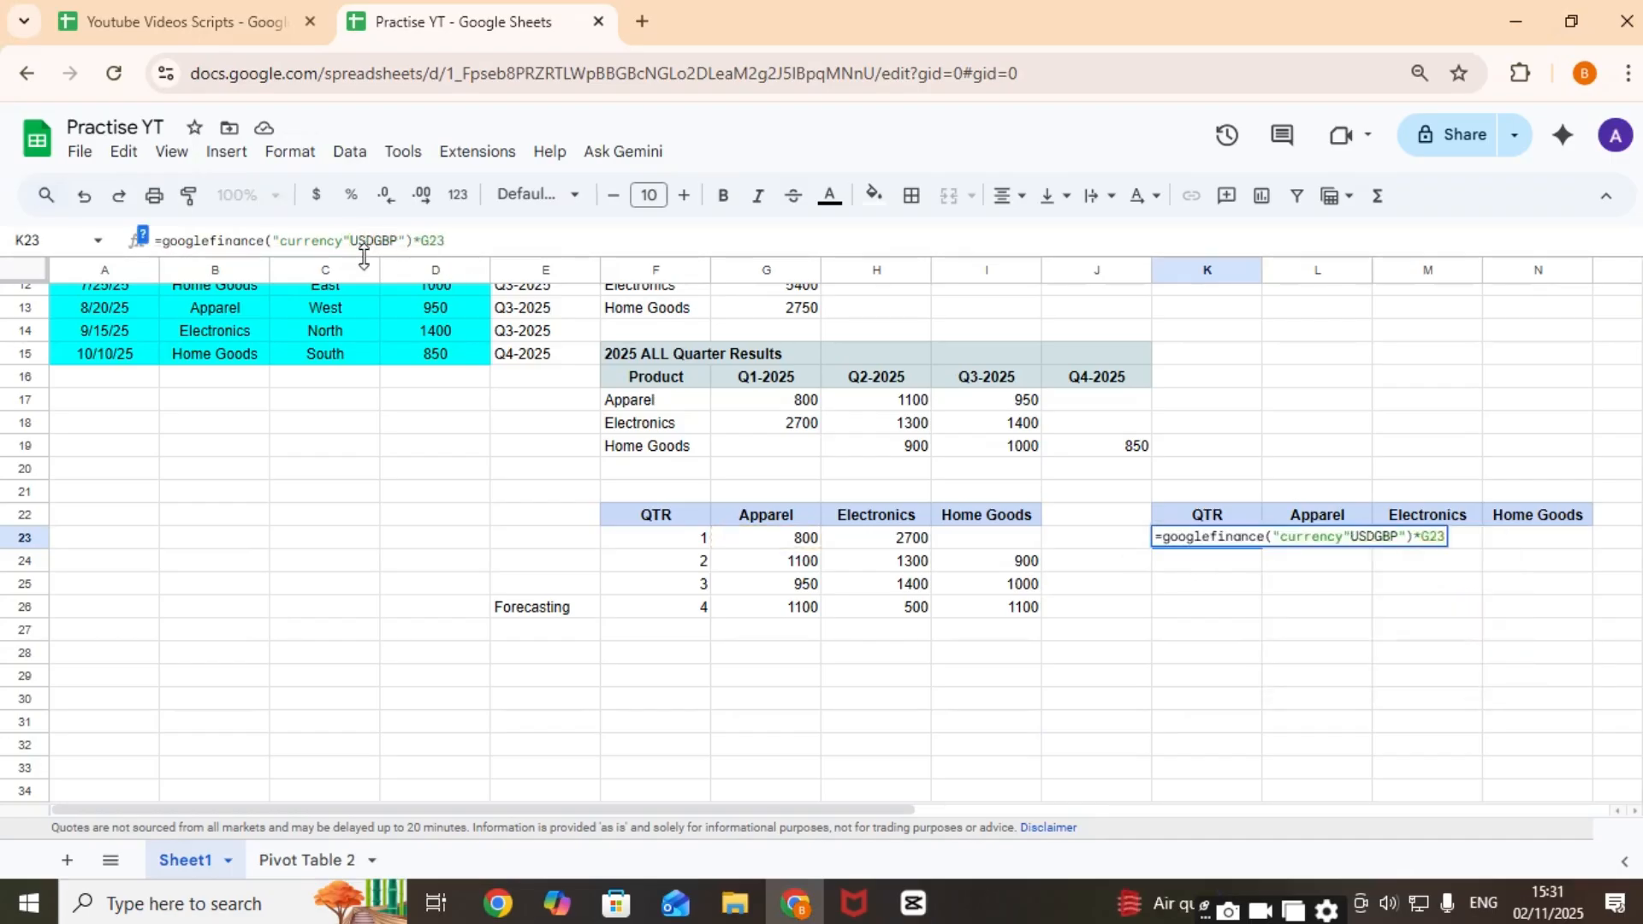
{"action": "type", "text": ":"}
{"action": "key", "text": "Return"}
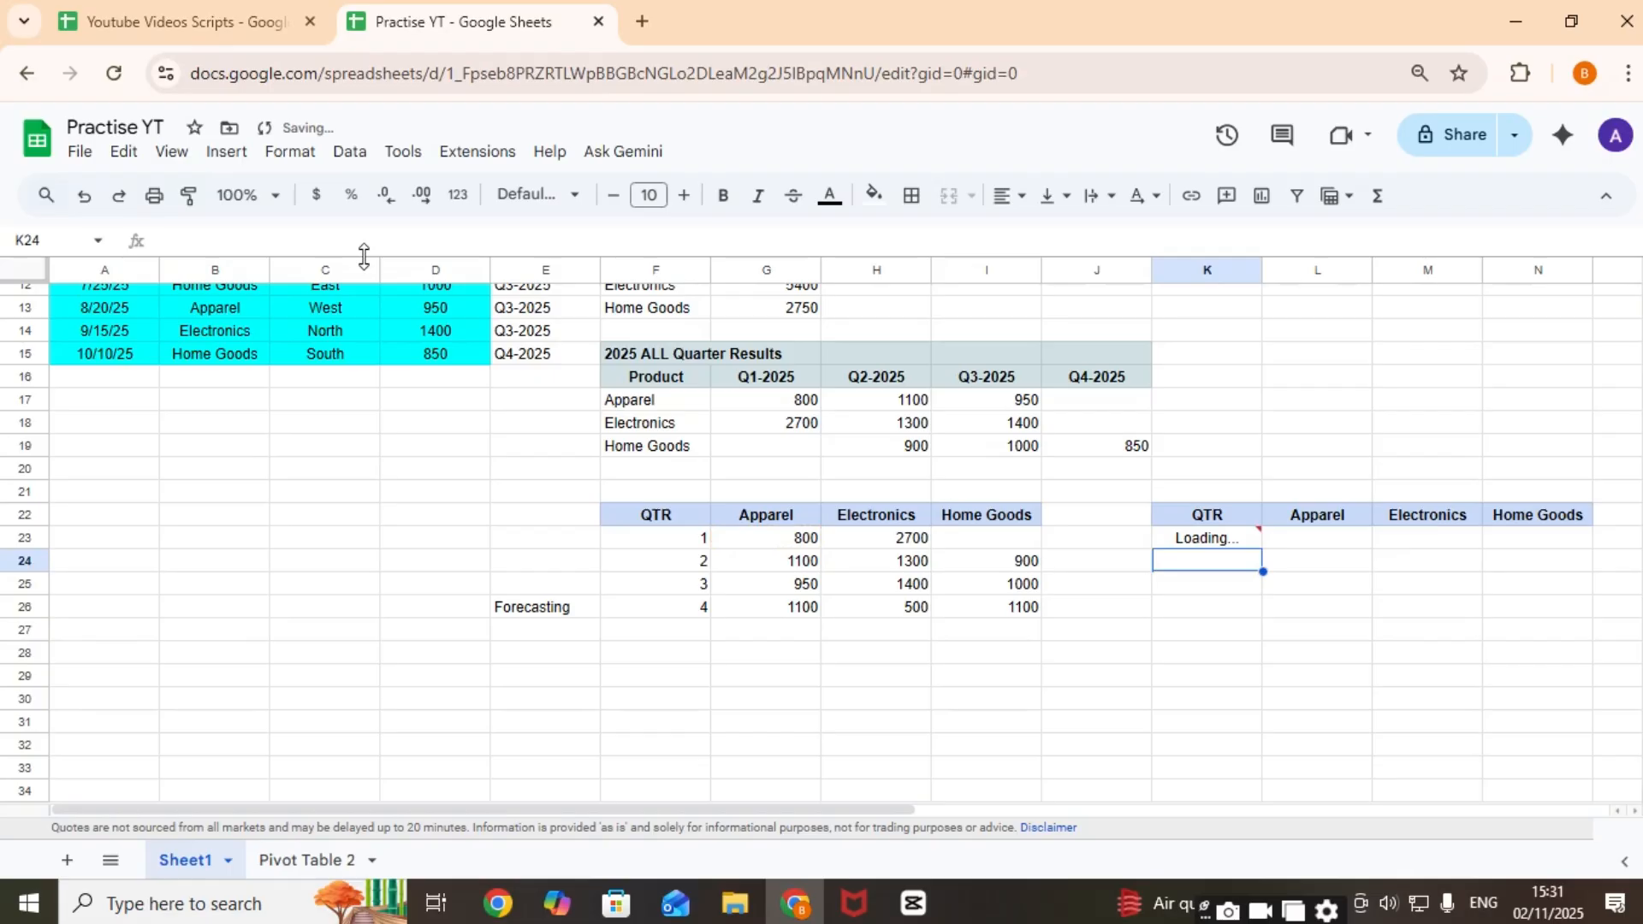
Step: Copy the K23 conversion formula down to K24:K26
{"action": "key", "text": "Up"}
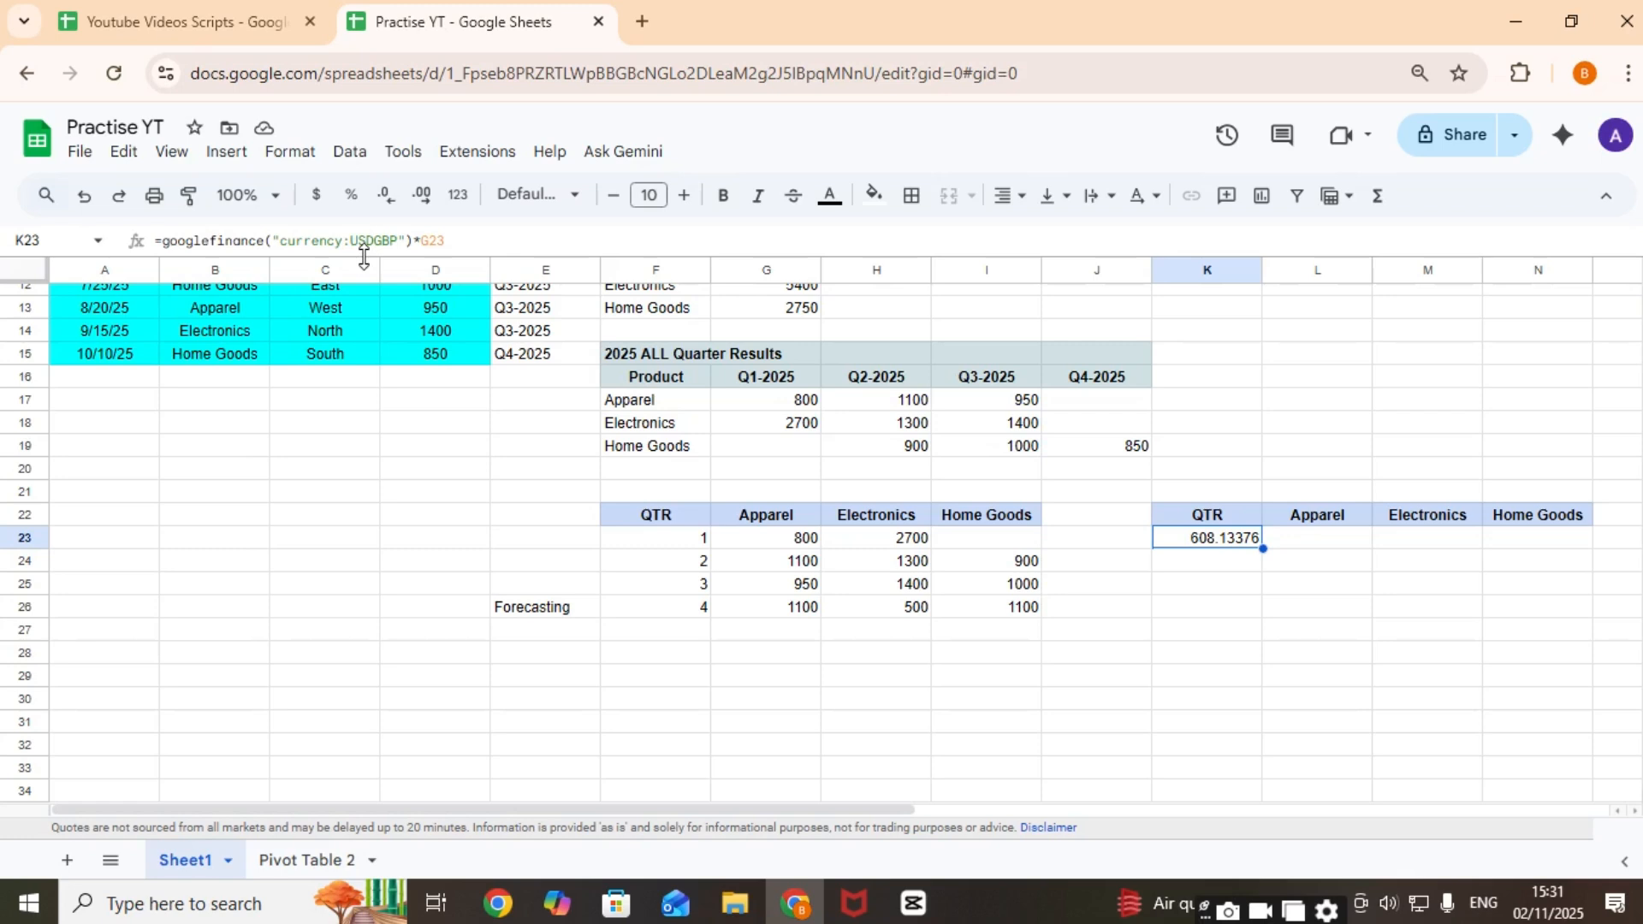
{"action": "key", "text": "ctrl+c"}
{"action": "key", "text": "Down"}
{"action": "key", "text": "shift+Down"}
{"action": "key", "text": "shift+Down"}
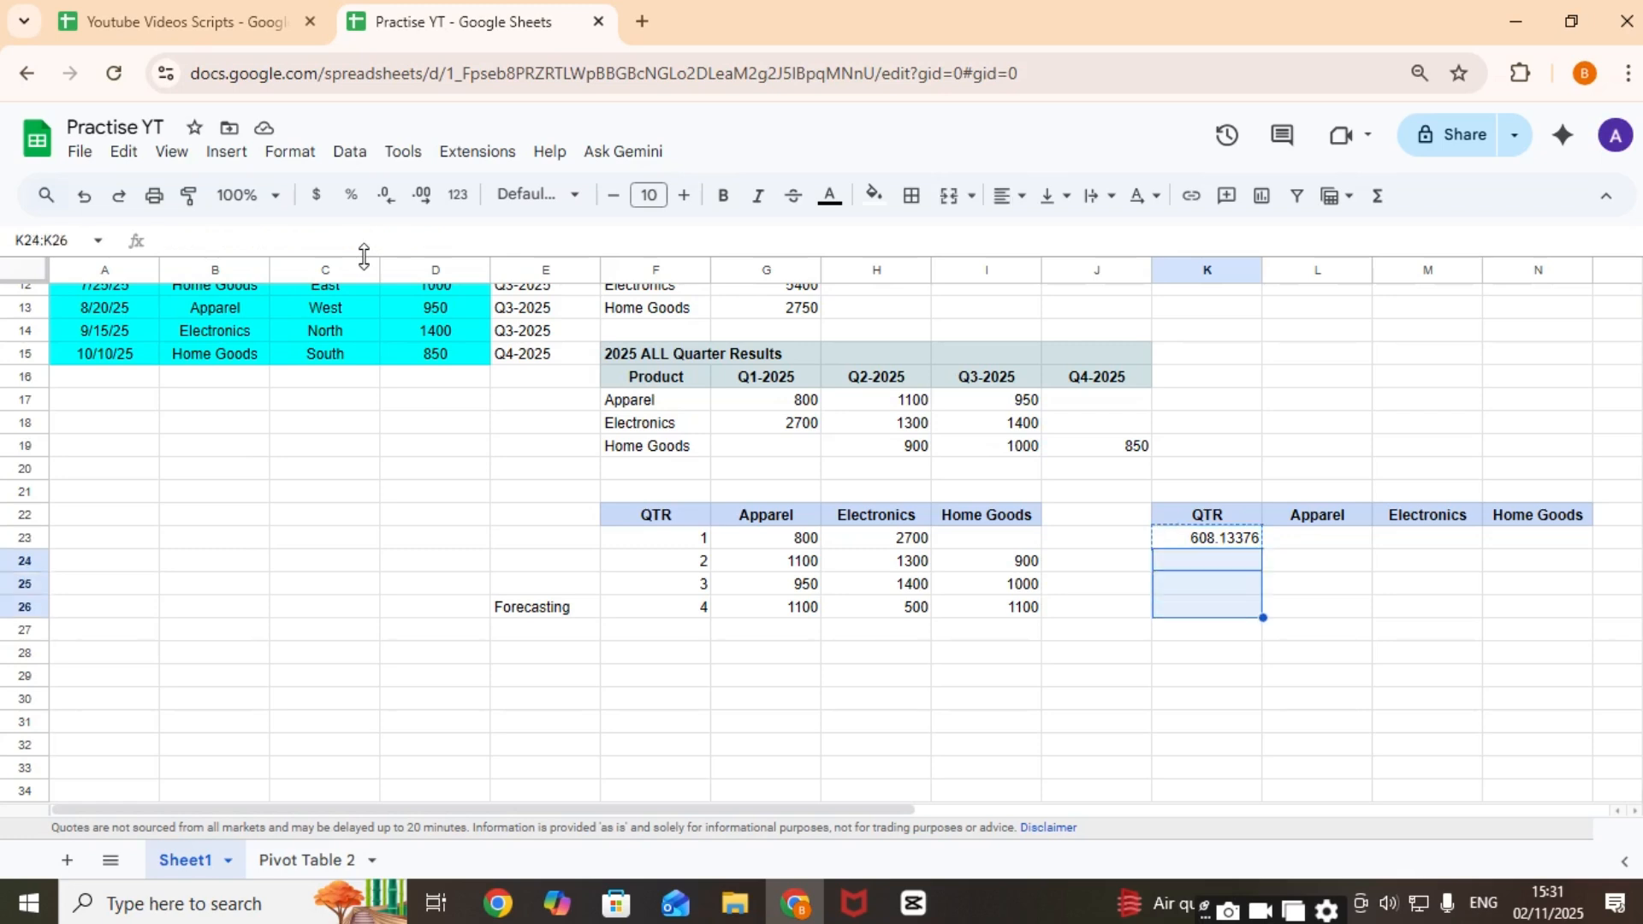
{"action": "key", "text": "ctrl+v"}
{"action": "key", "text": "Up"}
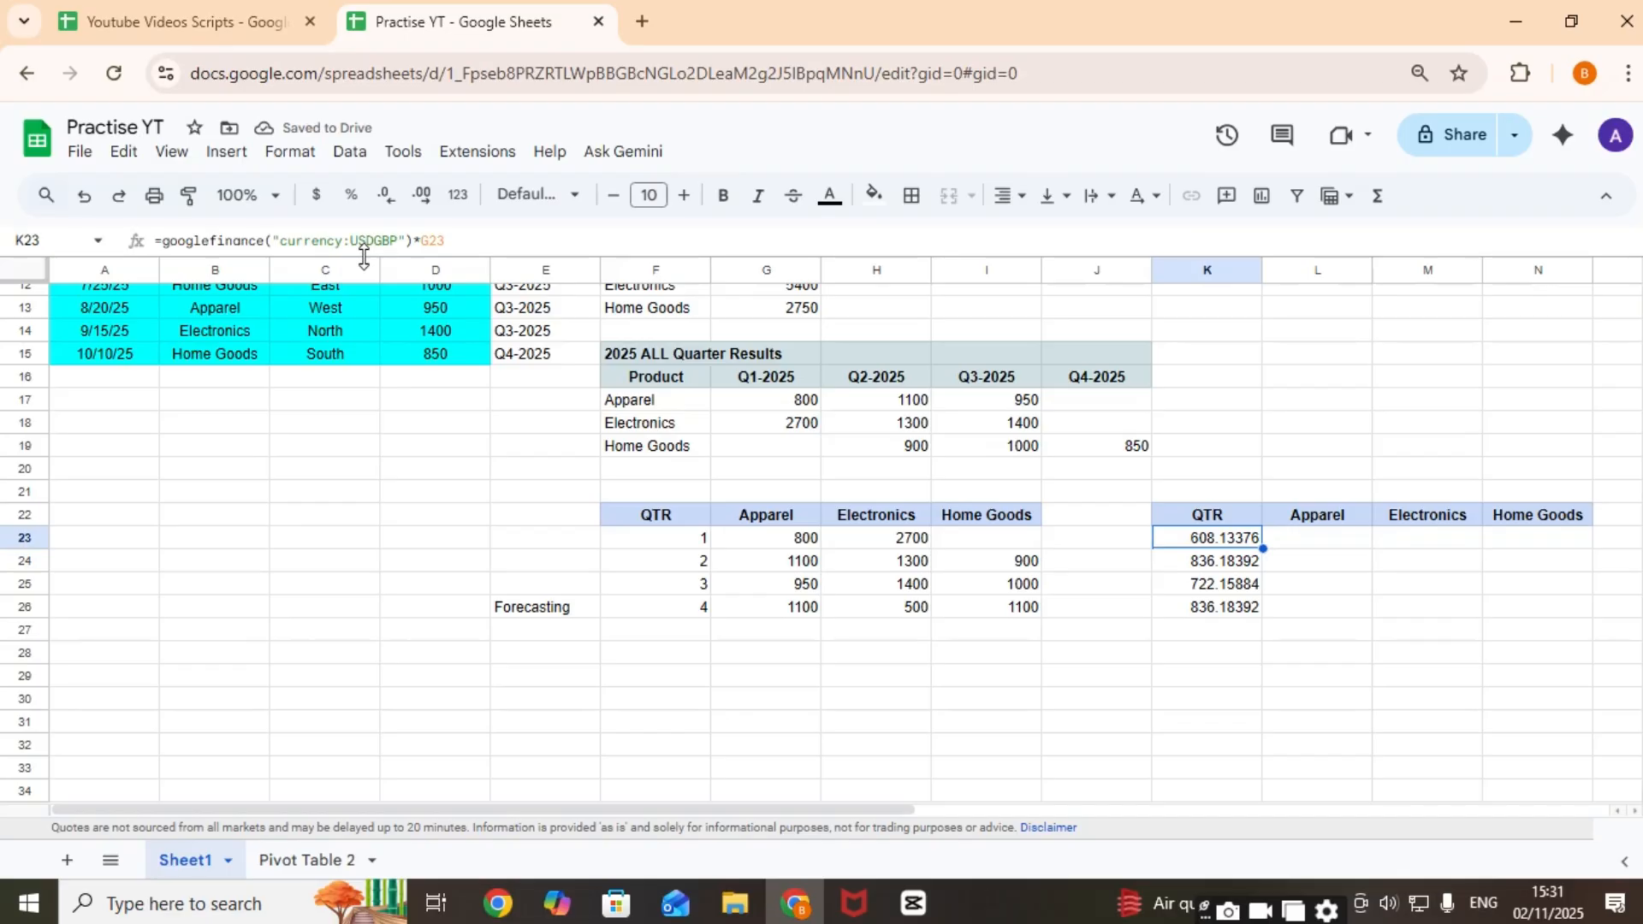
Step: Move the conversion formulas from K23:K26 to the Apparel column, L23:L26
{"action": "key", "text": "F2"}
{"action": "key", "text": "Escape"}
{"action": "key", "text": "shift+Down"}
{"action": "key", "text": "shift+Down"}
{"action": "key", "text": "shift+Down"}
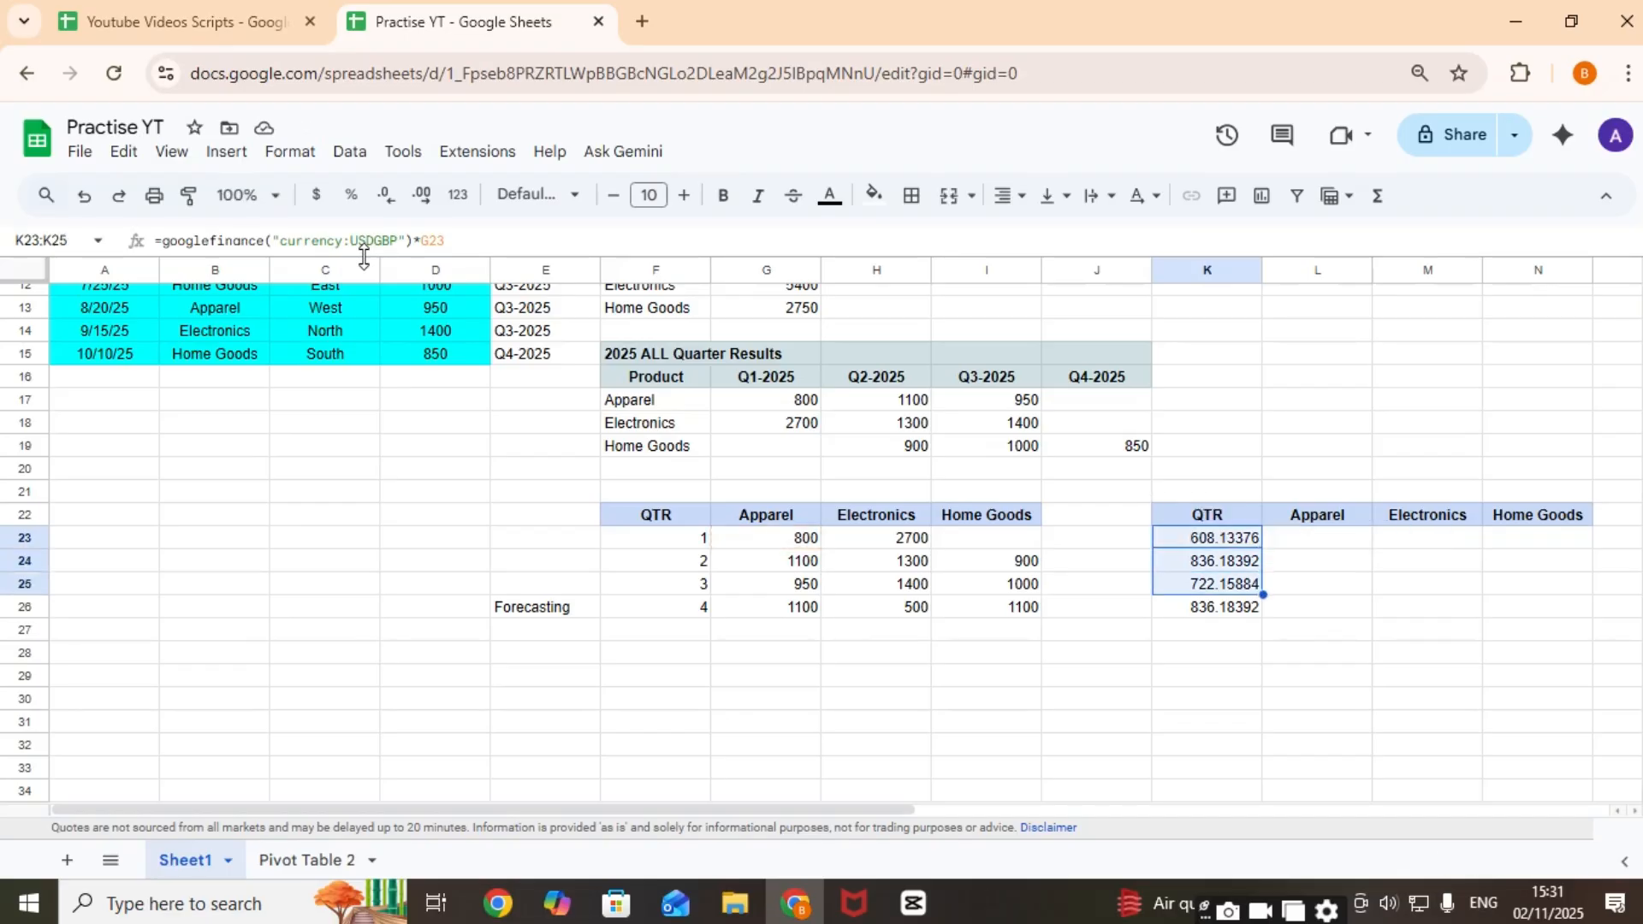
{"action": "key", "text": "ctrl+c"}
{"action": "key", "text": "Right"}
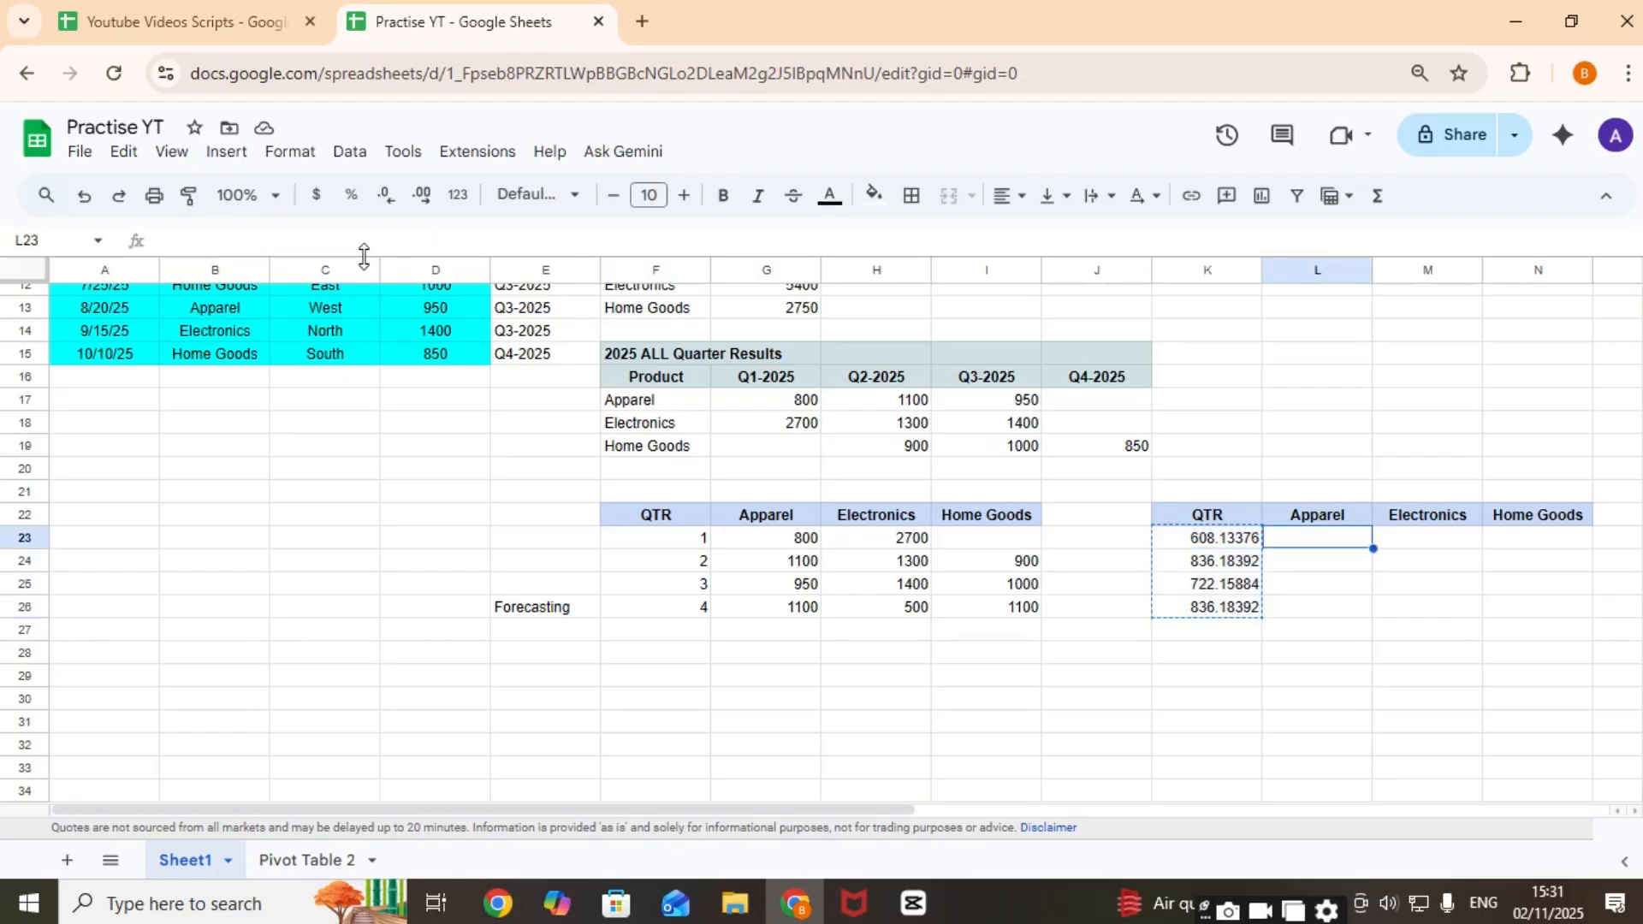
{"action": "key", "text": "ctrl+v"}
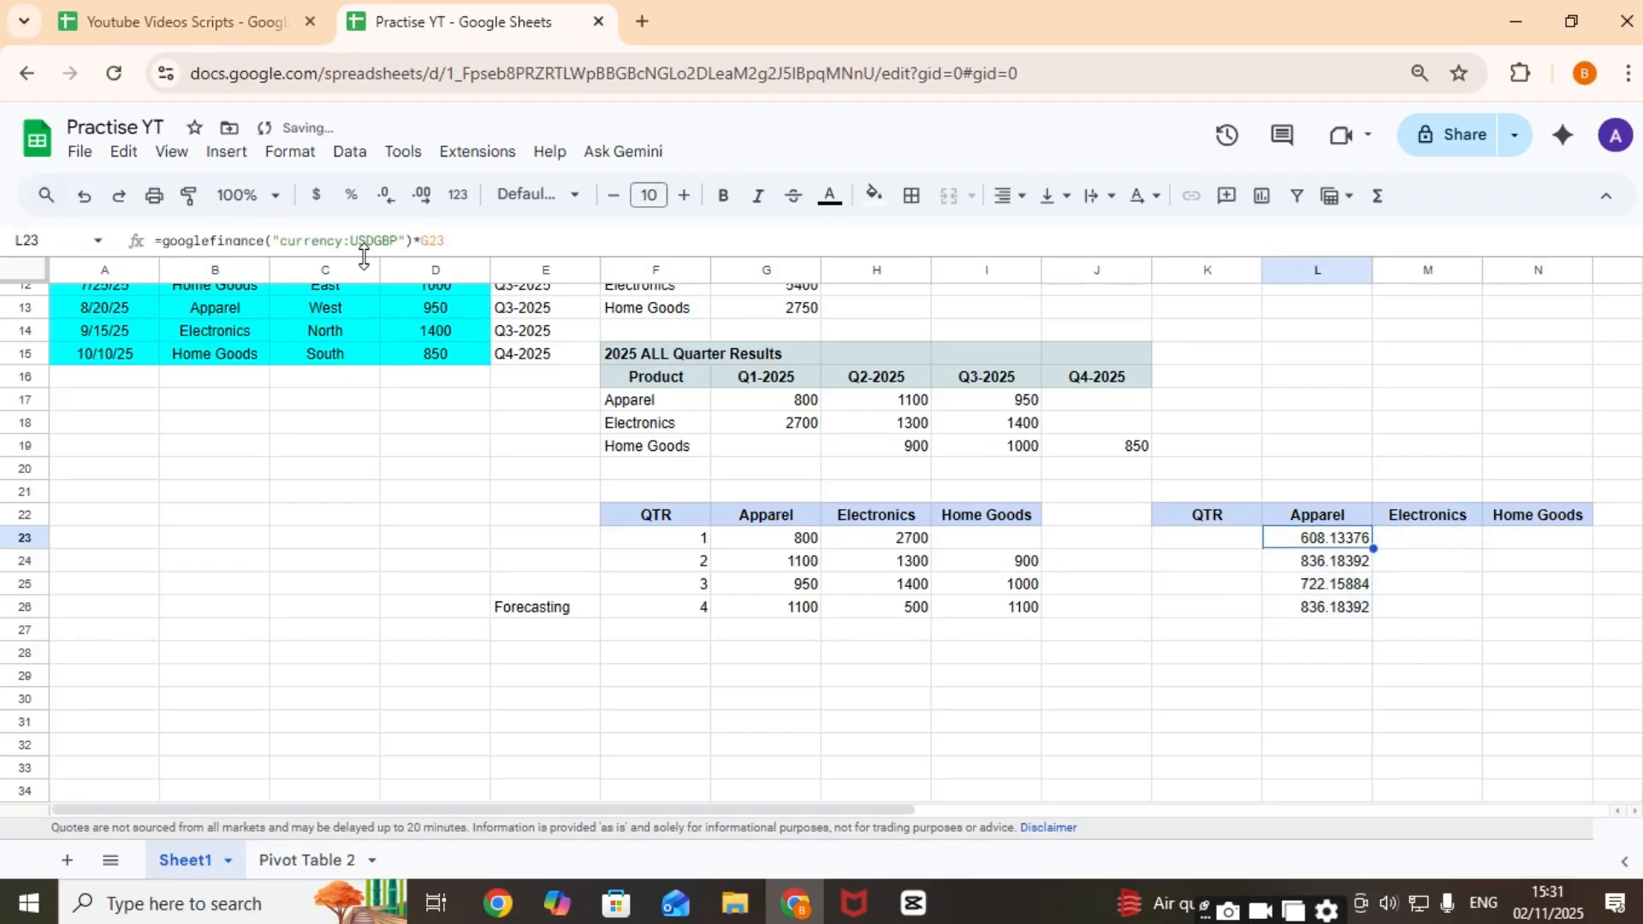
Step: Copy the conversion formula from L23 to the Electronics cell M23
{"action": "key", "text": "ctrl+c"}
{"action": "key", "text": "Right"}
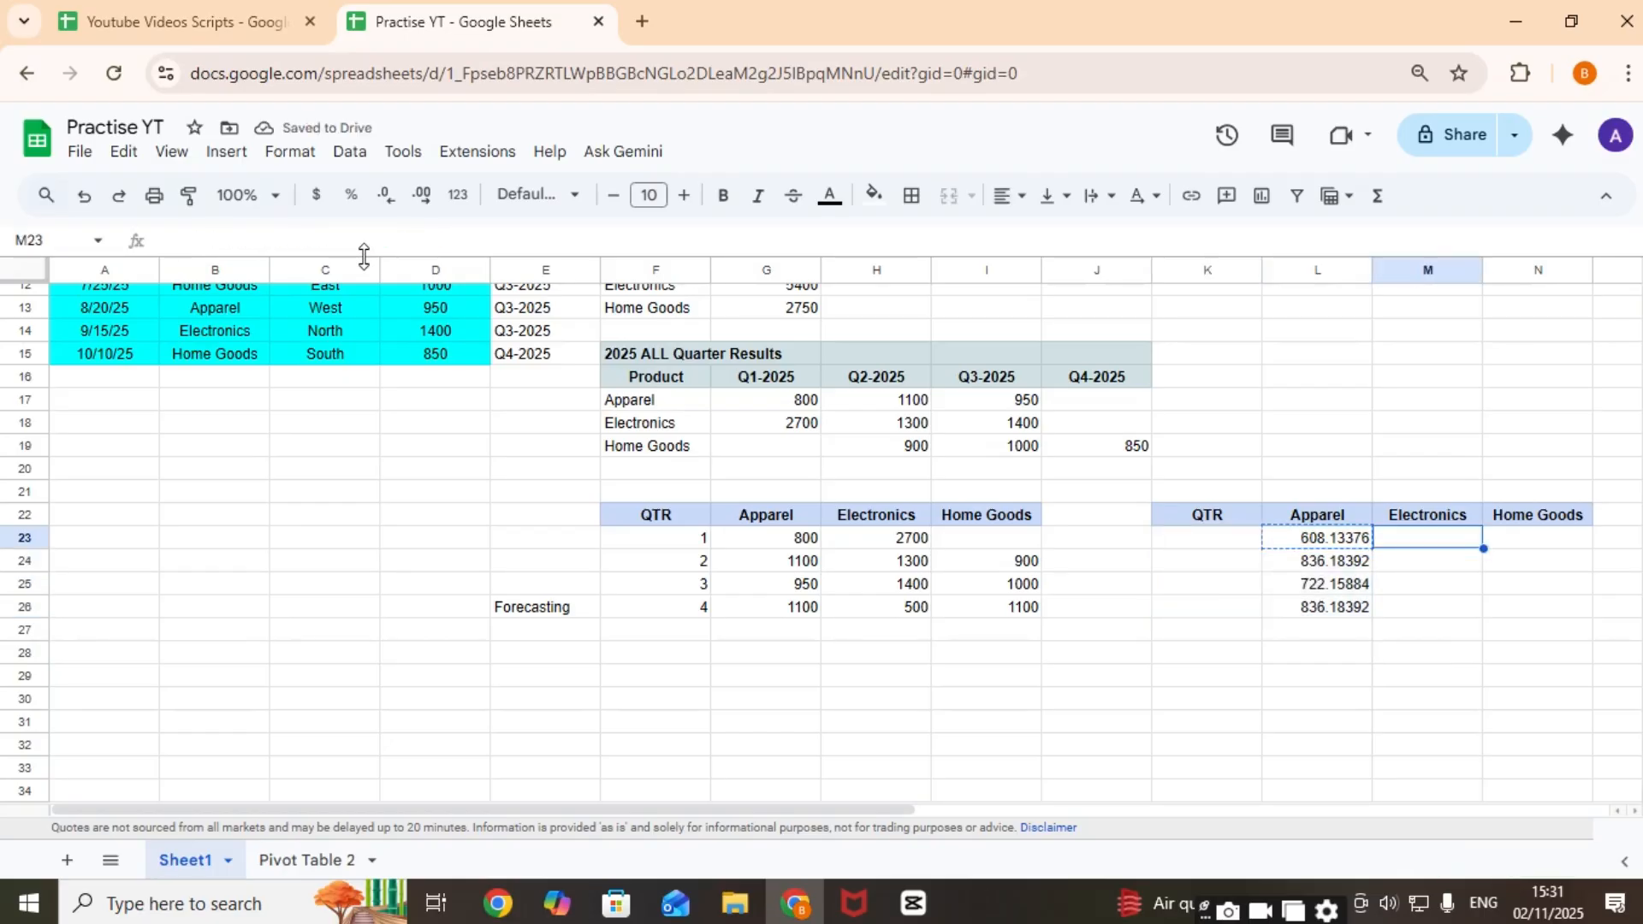
{"action": "key", "text": "ctrl+v"}
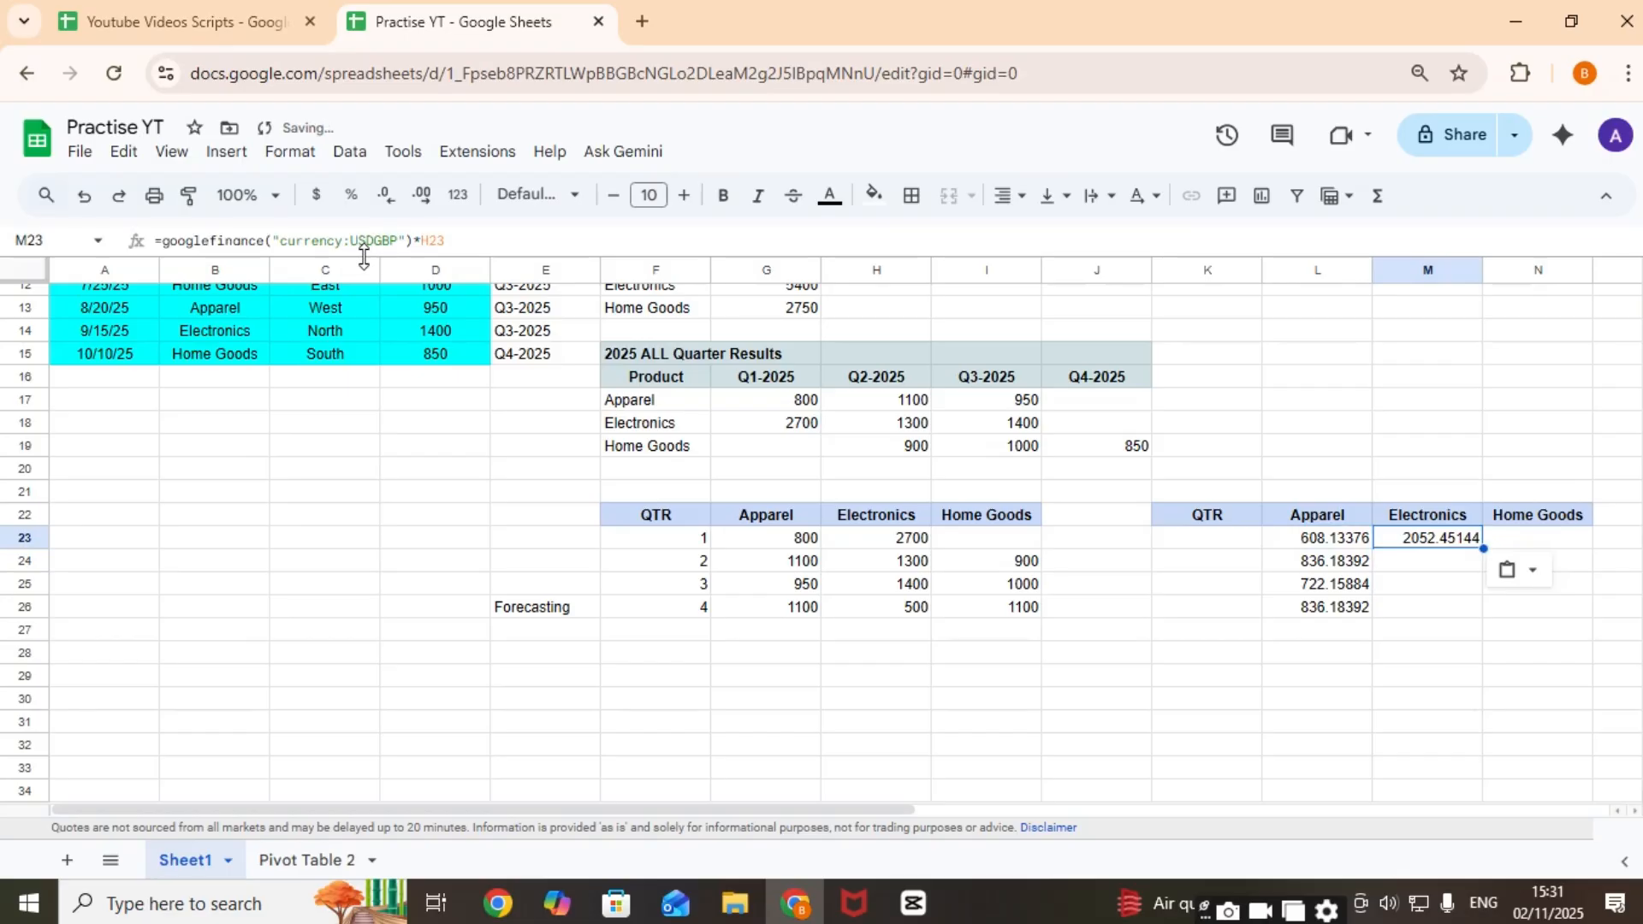
Step: Copy the conversion formula from M23 to the remaining Electronics and Home Goods cells, M24:N26
{"action": "key", "text": "F2"}
{"action": "key", "text": "Escape"}
{"action": "key", "text": "ctrl+c"}
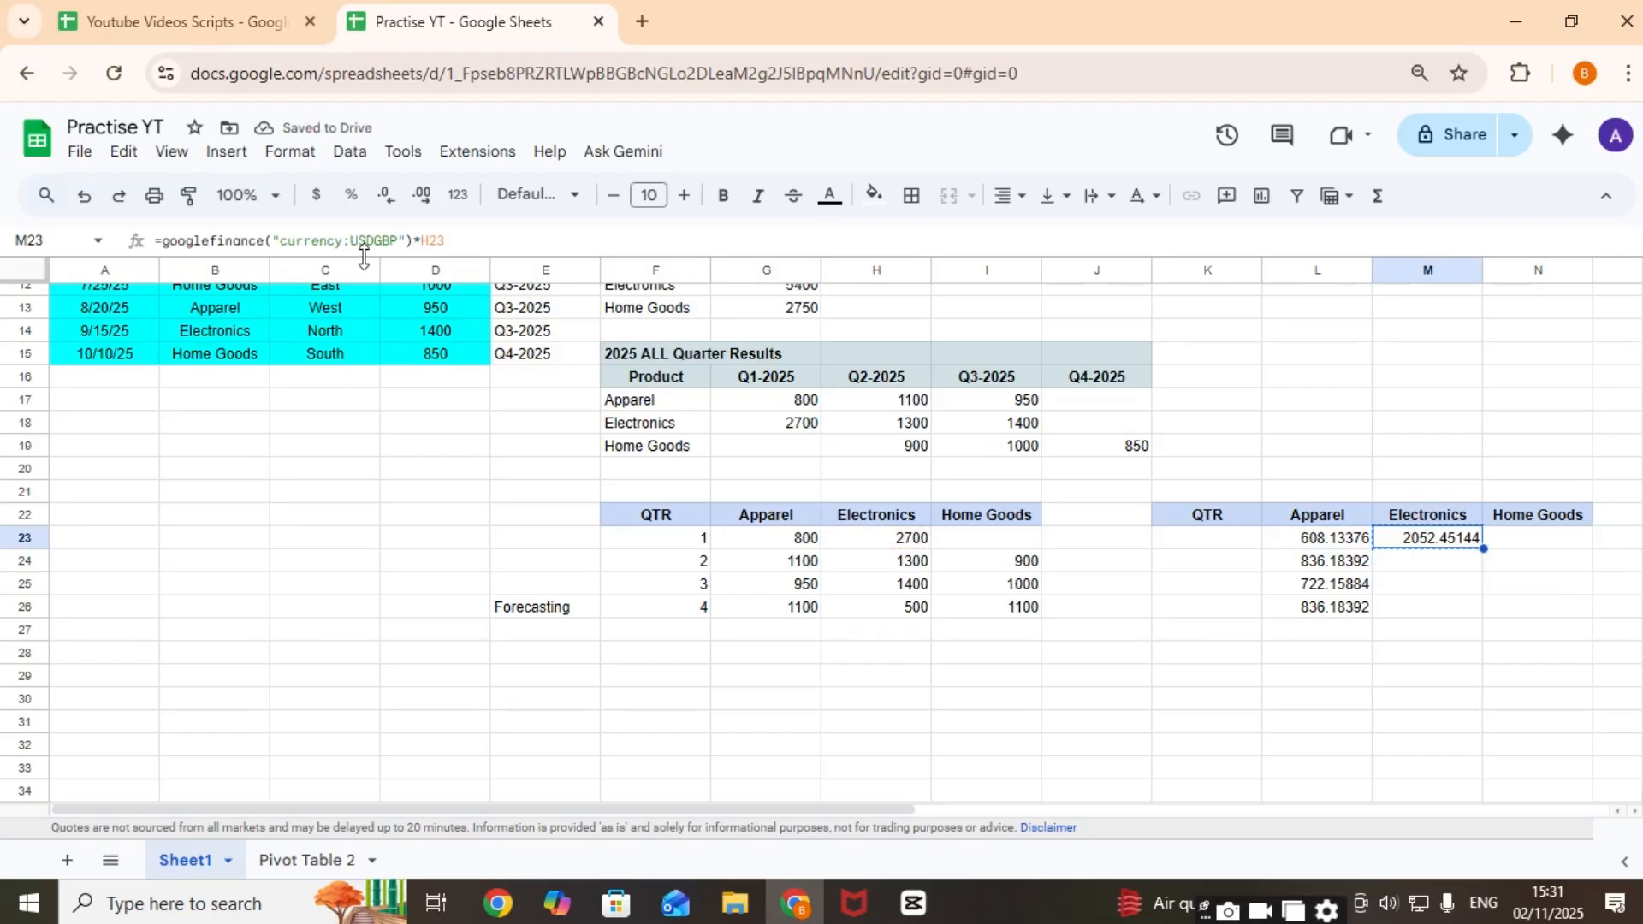
{"action": "key", "text": "Down"}
{"action": "key", "text": "shift+Down"}
{"action": "key", "text": "shift+Down"}
{"action": "key", "text": "shift+Right"}
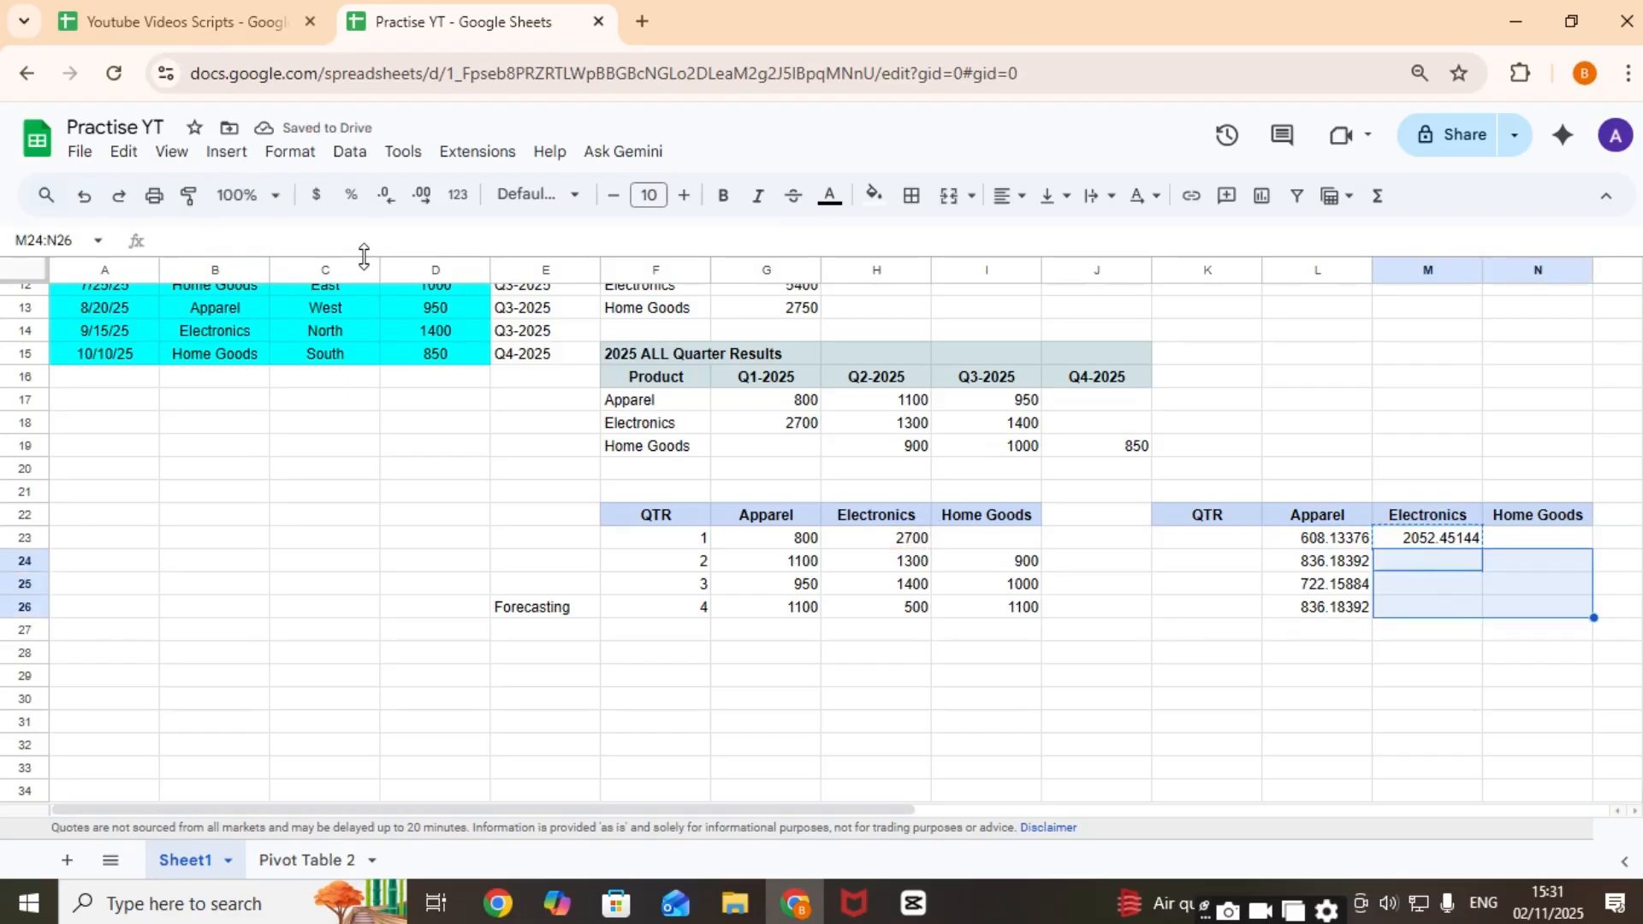
{"action": "key", "text": "ctrl+v"}
{"action": "key", "text": "Up"}
{"action": "key", "text": "Up"}
{"action": "key", "text": "Down"}
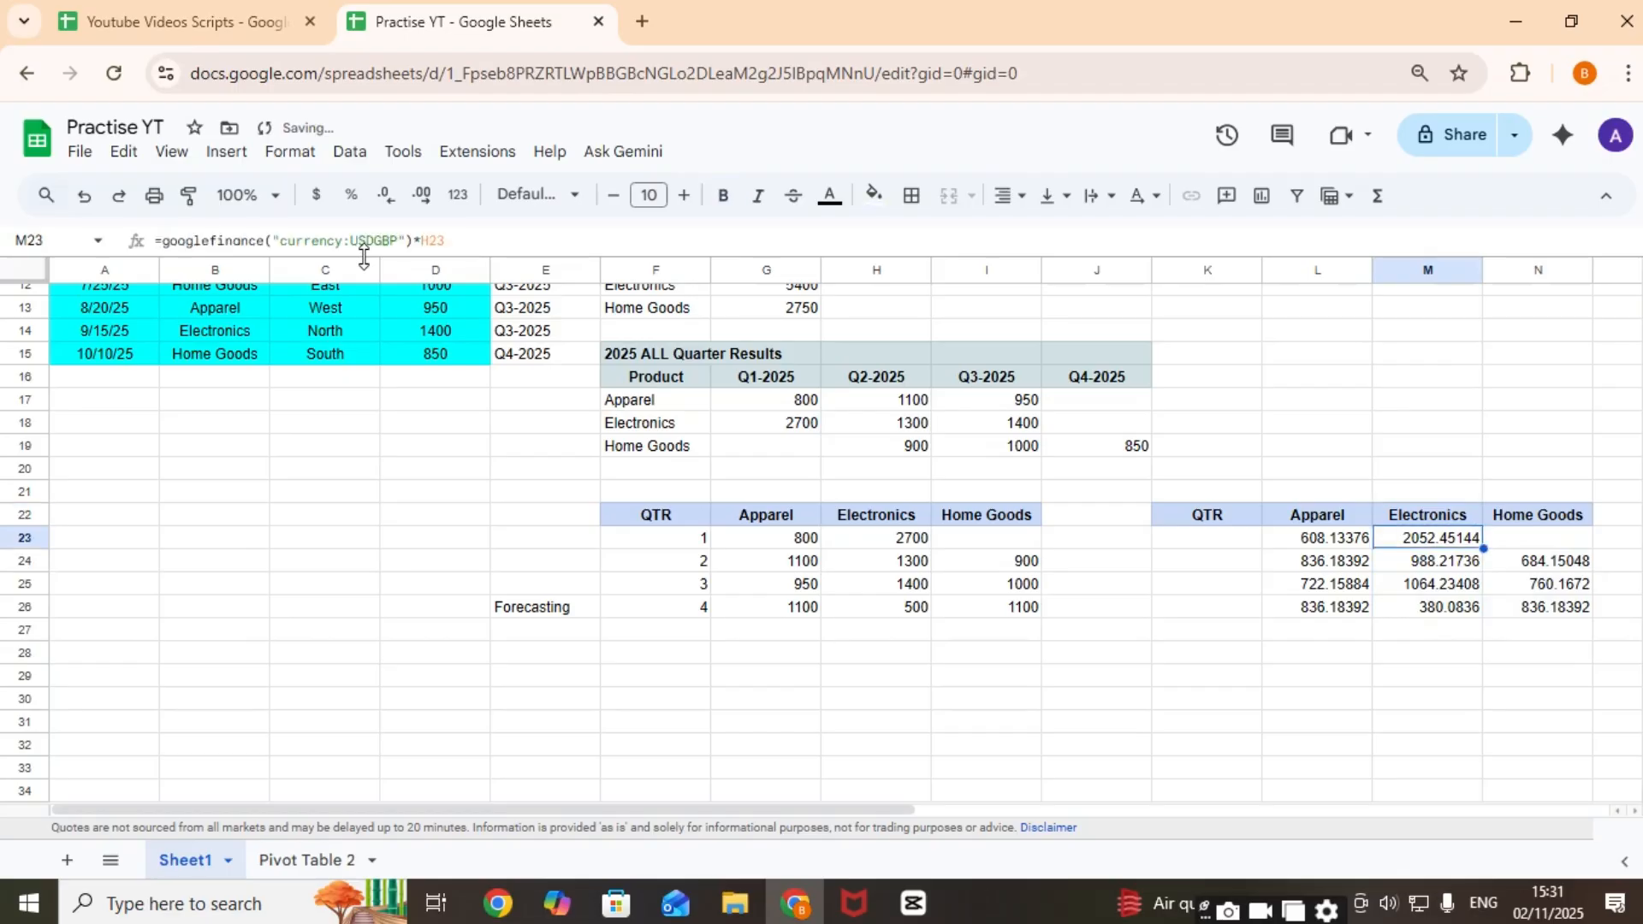
Step: Copy the conversion formula from M23 to the first Home Goods cell, N23
{"action": "key", "text": "ctrl+c"}
{"action": "key", "text": "Right"}
{"action": "key", "text": "ctrl+v"}
Step: Reduce the converted values in L23:N26 to two decimal places
{"action": "key", "text": "Down"}
{"action": "key", "text": "Left"}
{"action": "key", "text": "Left"}
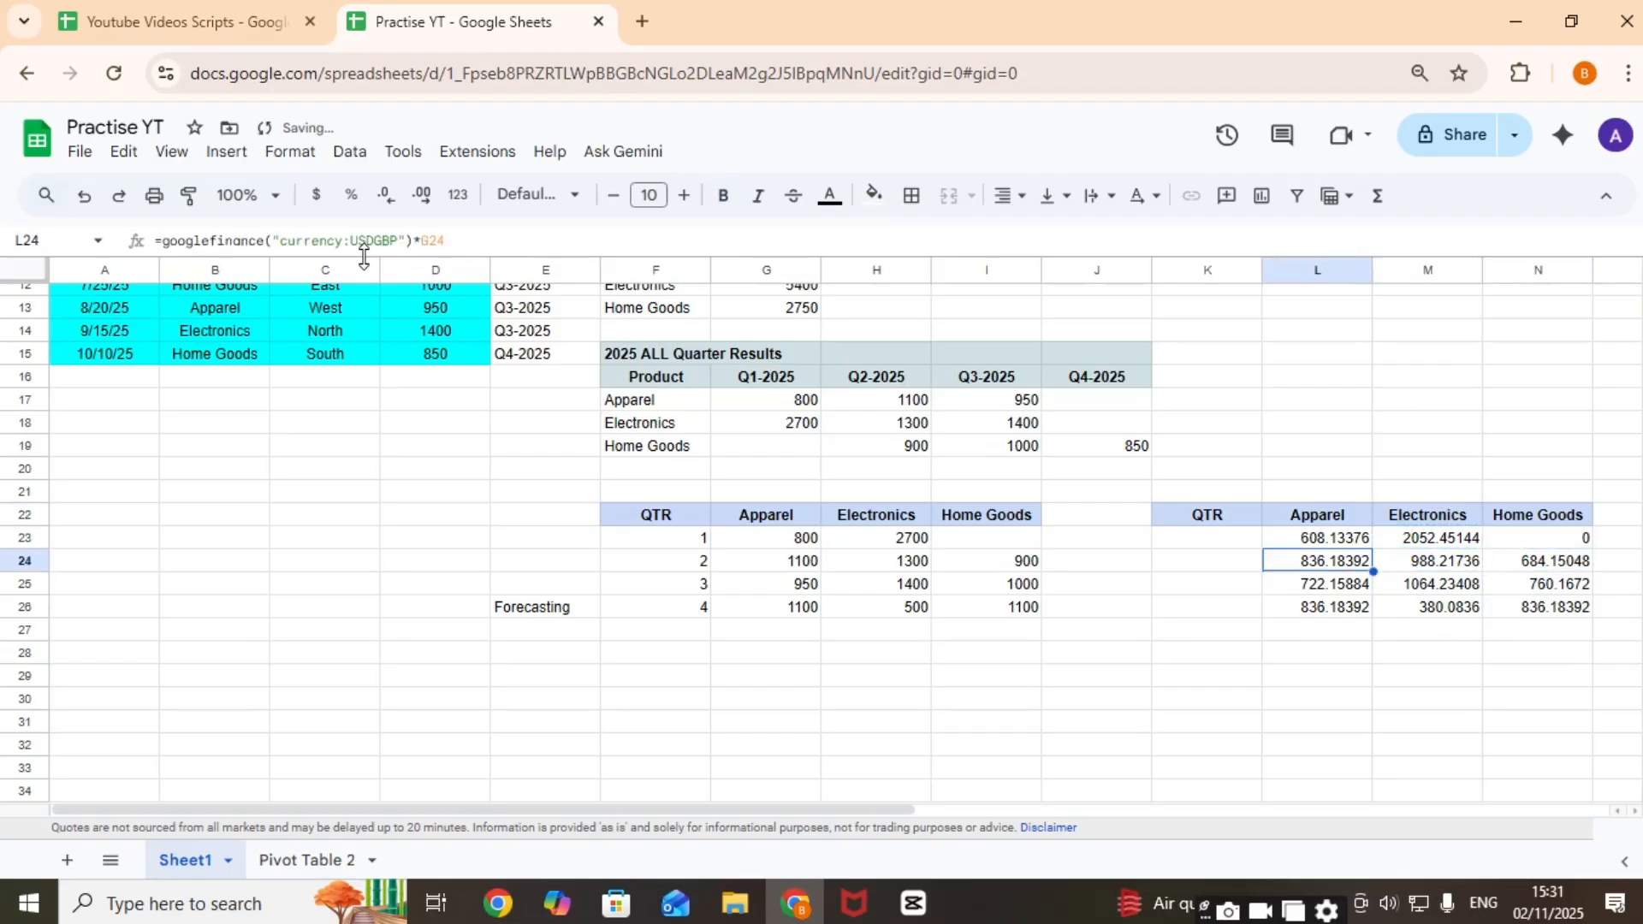
{"action": "key", "text": "Up"}
{"action": "key", "text": "shift+Right"}
{"action": "key", "text": "shift+Right"}
{"action": "key", "text": "shift+Down"}
{"action": "key", "text": "shift+Down"}
{"action": "key", "text": "shift+Down"}
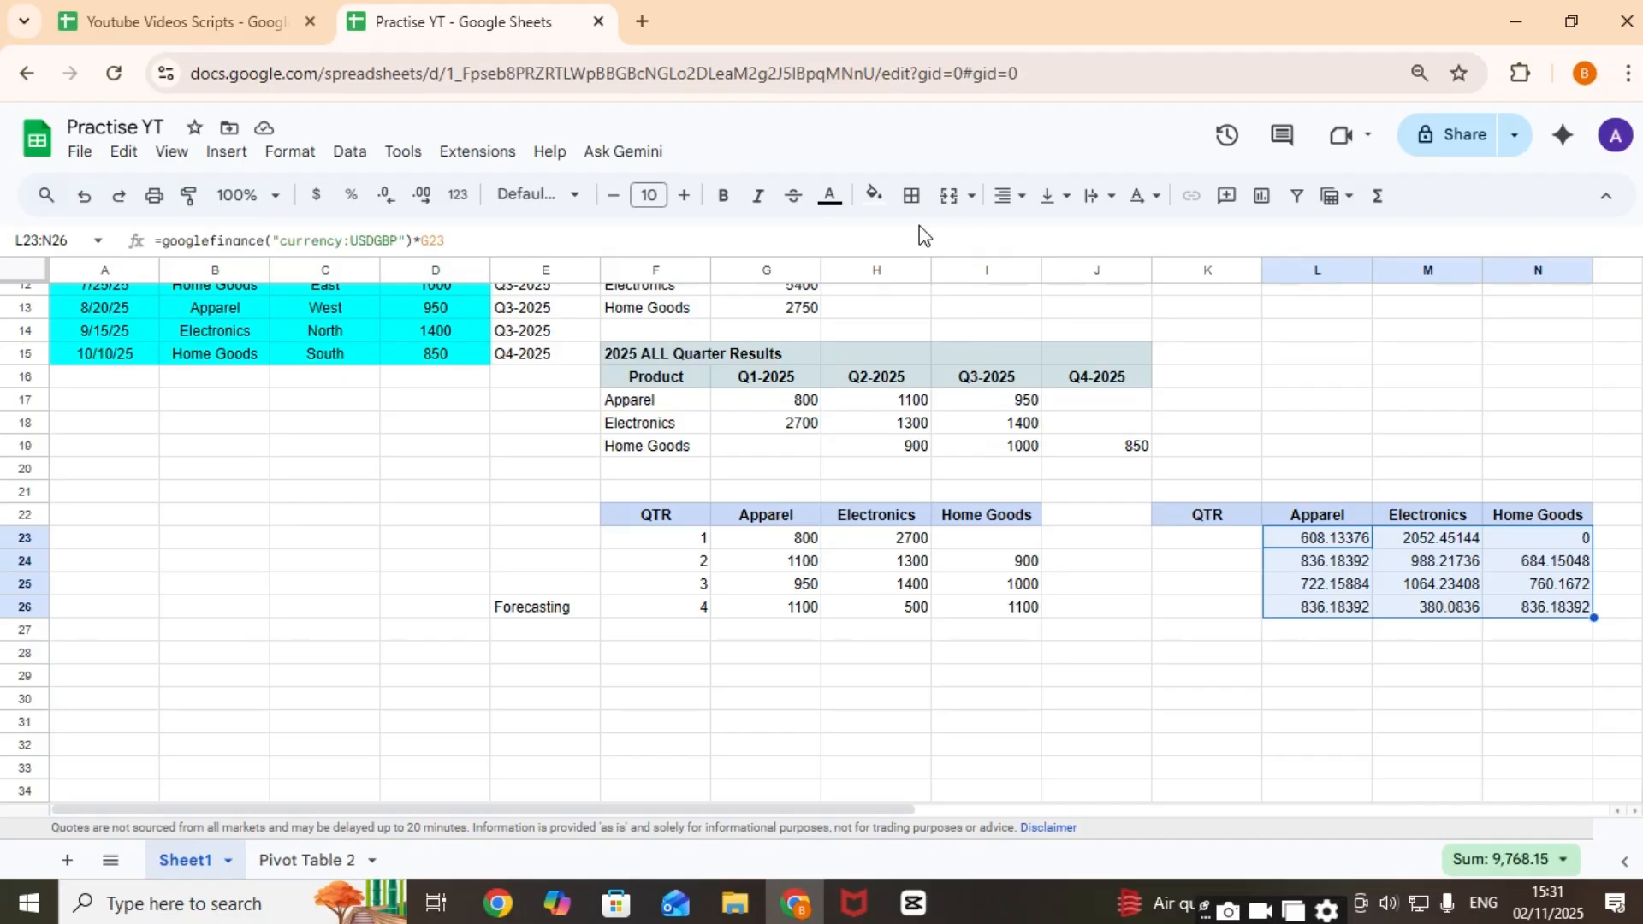
{"action": "left_click", "coordinate": [389, 204]}
{"action": "left_click", "coordinate": [390, 204]}
{"action": "left_click", "coordinate": [391, 205]}
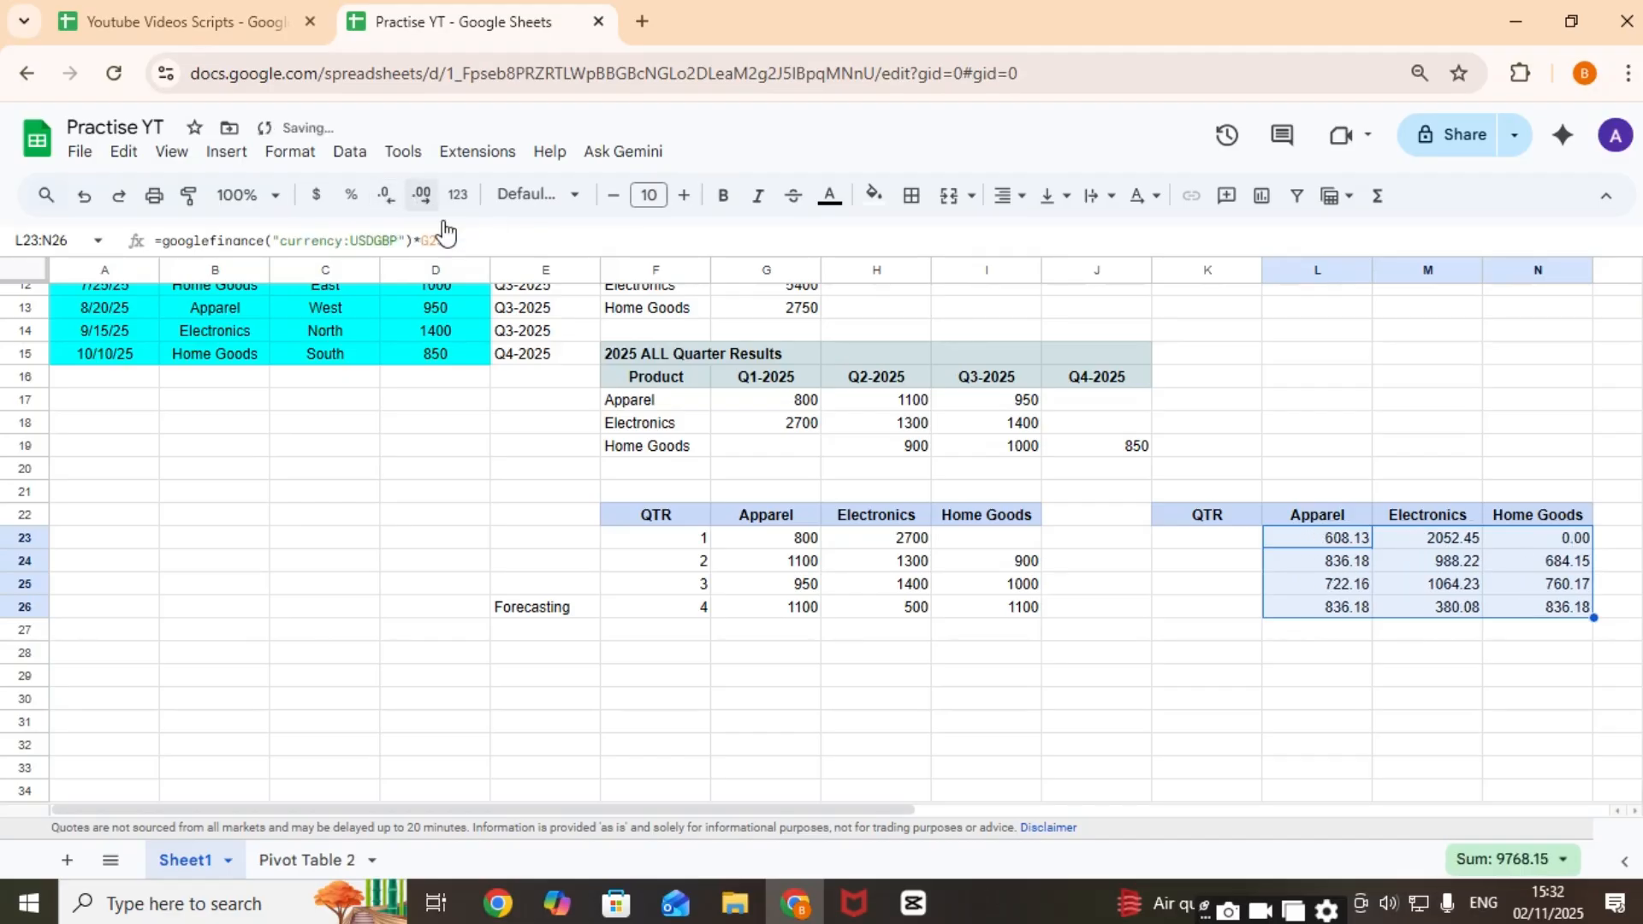
Step: Copy the quarter numbers from F23:F26 into the QTR column of the converted table, K23:K26
{"action": "left_click", "coordinate": [1164, 563]}
{"action": "left_click", "coordinate": [692, 539]}
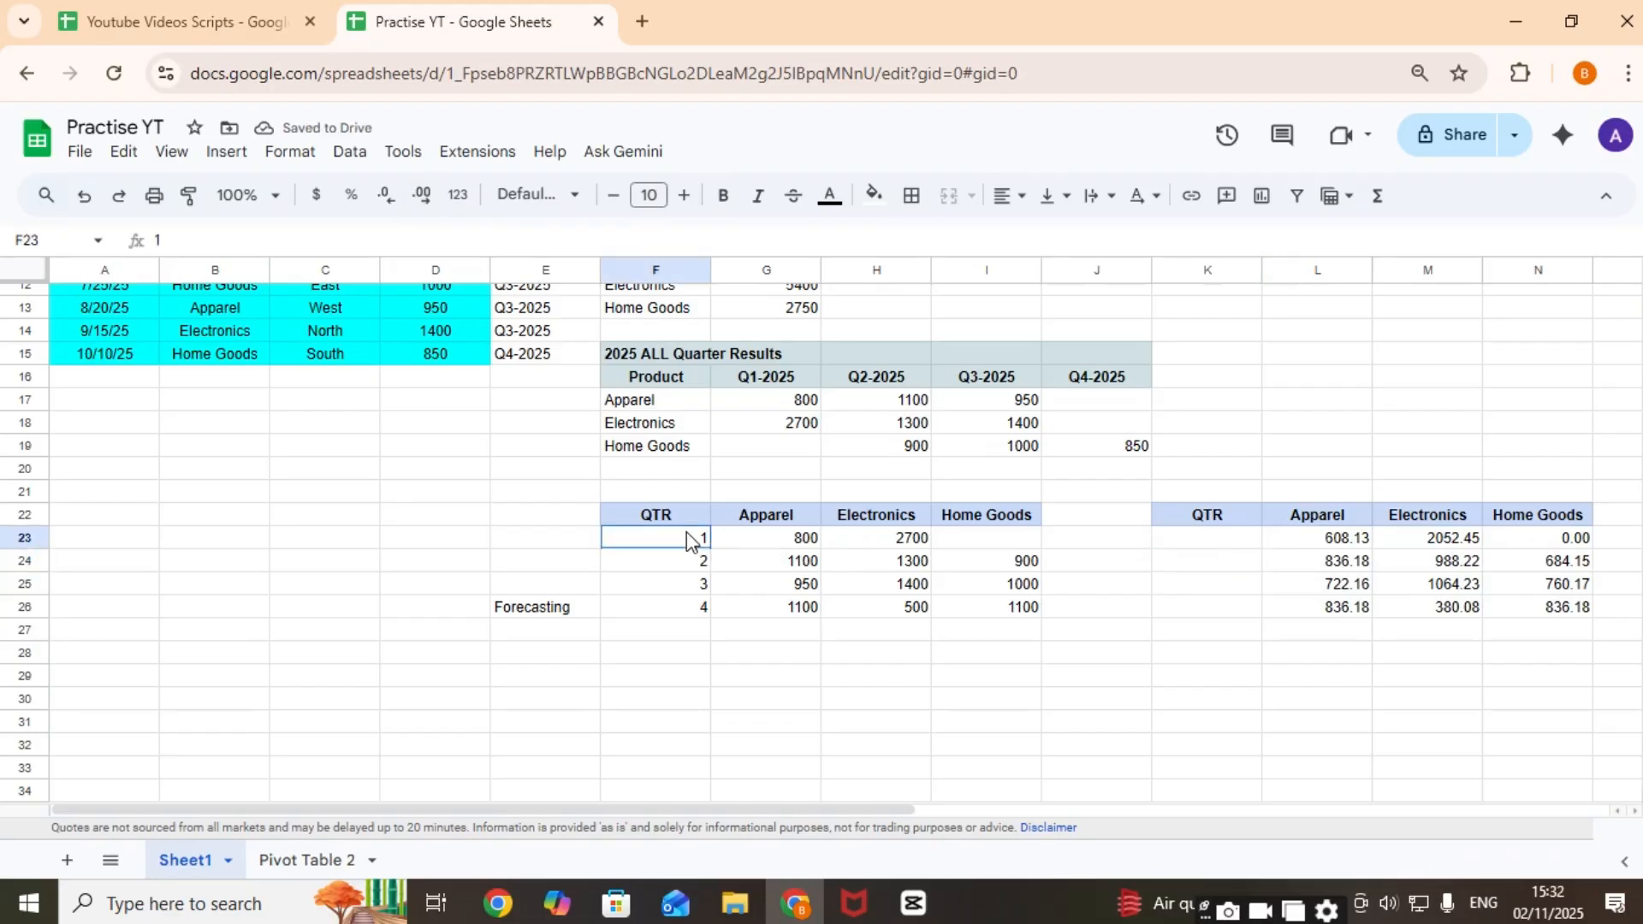
{"action": "key", "text": "shift+Down"}
{"action": "key", "text": "shift+Down"}
{"action": "key", "text": "shift+Down"}
{"action": "key", "text": "ctrl+c"}
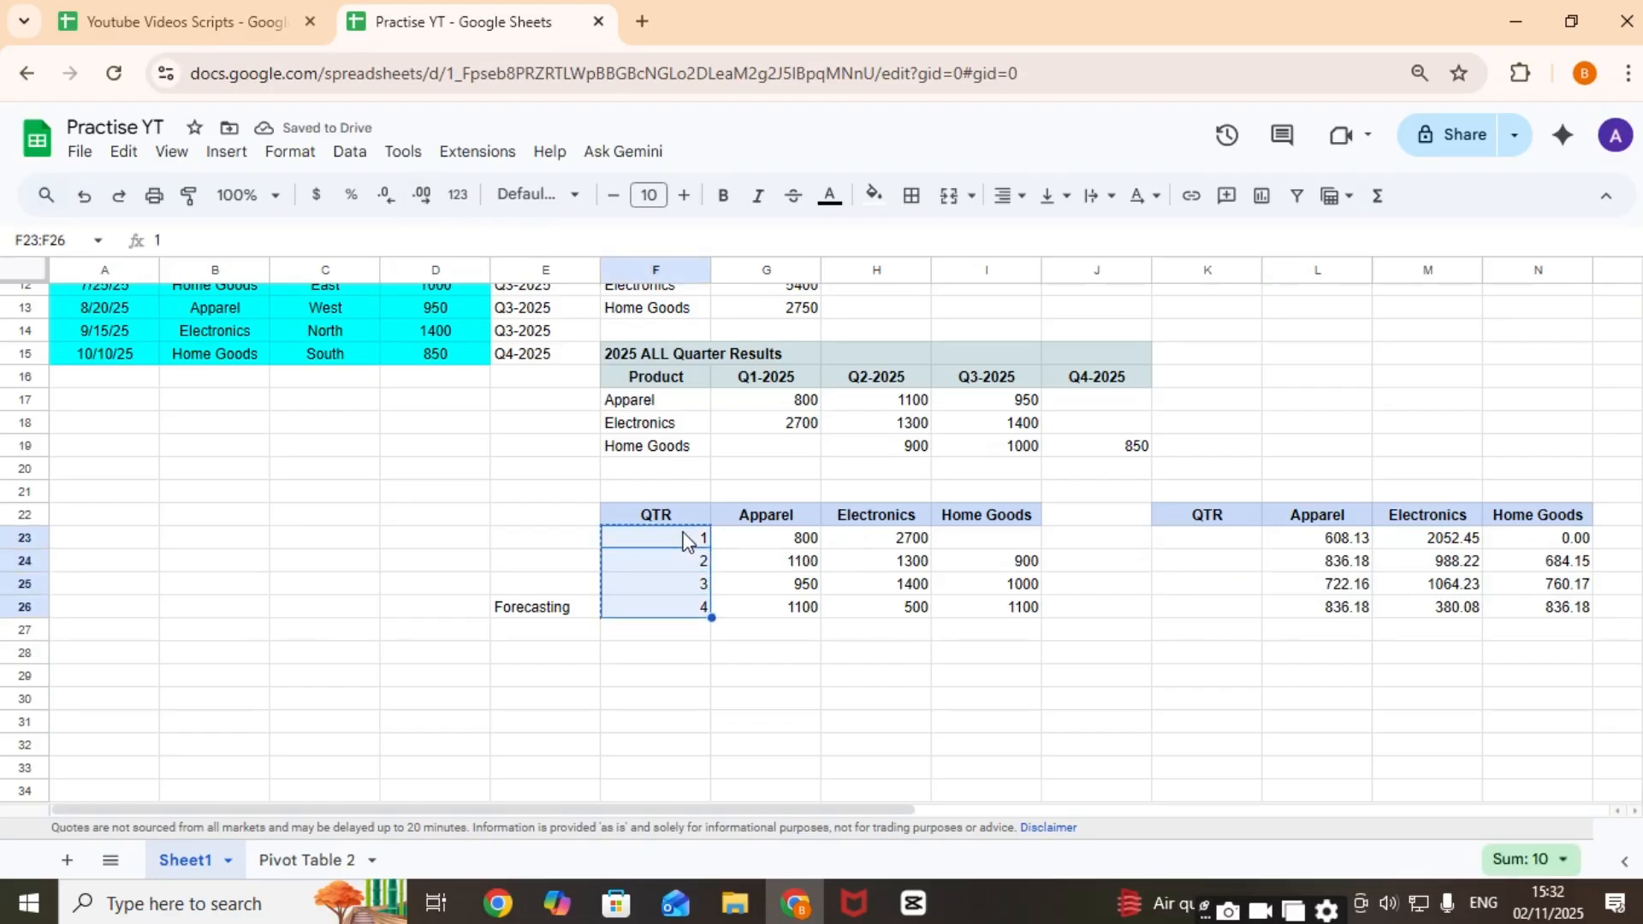
{"action": "key", "text": "Right"}
{"action": "key", "text": "Right"}
{"action": "key", "text": "Right"}
{"action": "key", "text": "Right"}
{"action": "key", "text": "Right"}
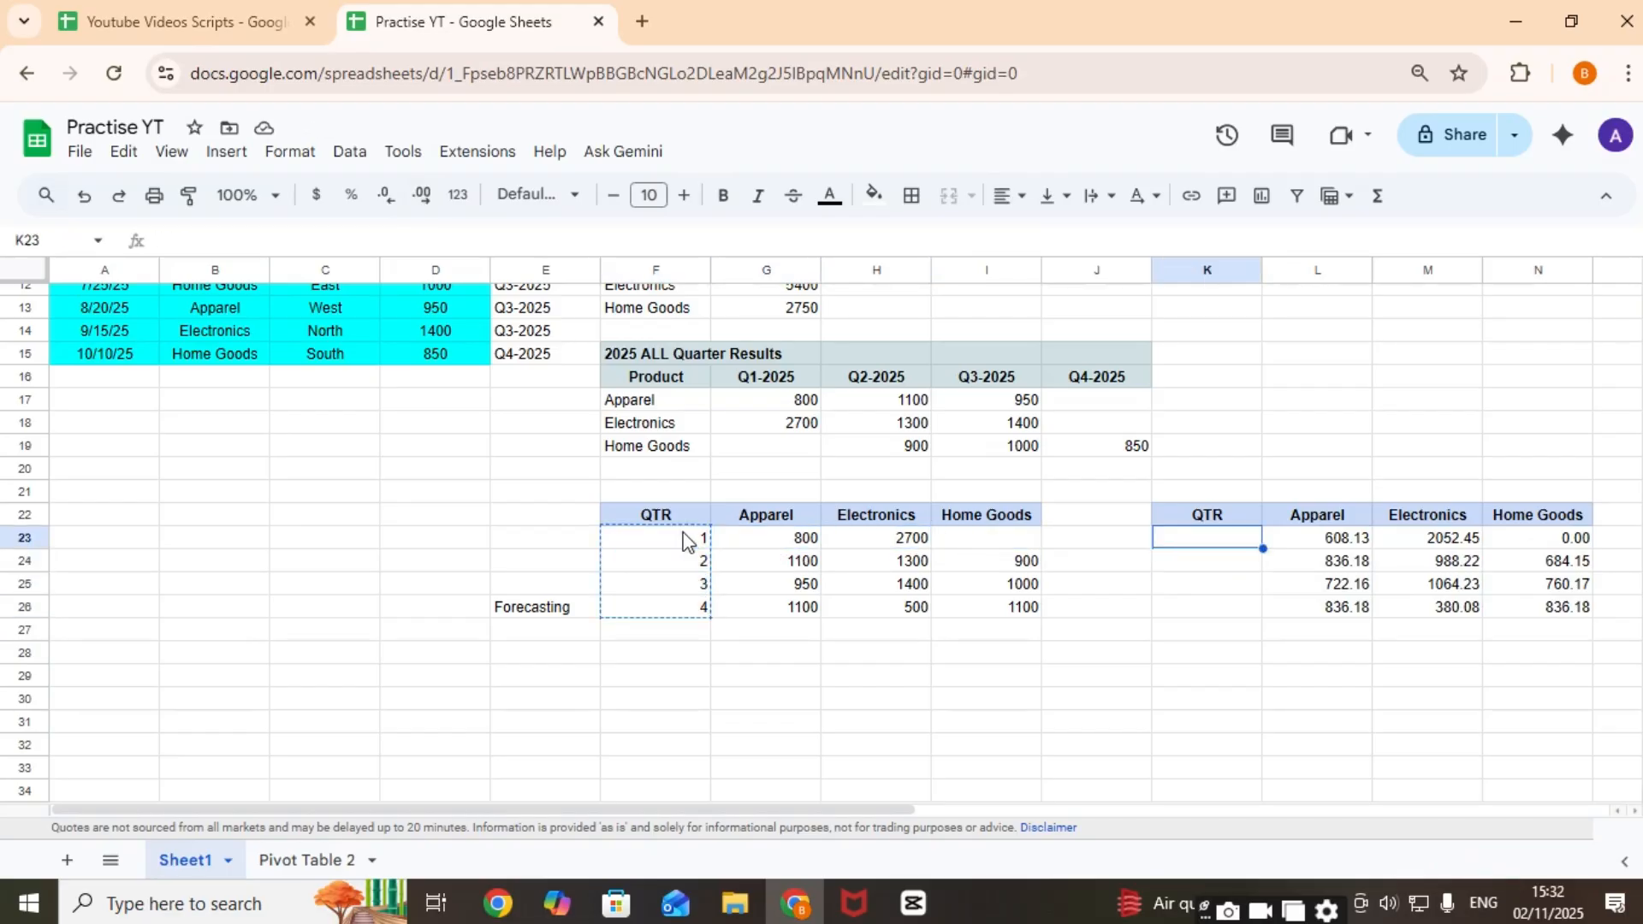
{"action": "key", "text": "ctrl+v"}
Step: Merge G21:I21 above the original table and enter the title "USD Results"
{"action": "key", "text": "Up"}
{"action": "key", "text": "Up"}
{"action": "key", "text": "Left"}
{"action": "key", "text": "Left"}
{"action": "key", "text": "Left"}
{"action": "key", "text": "Left"}
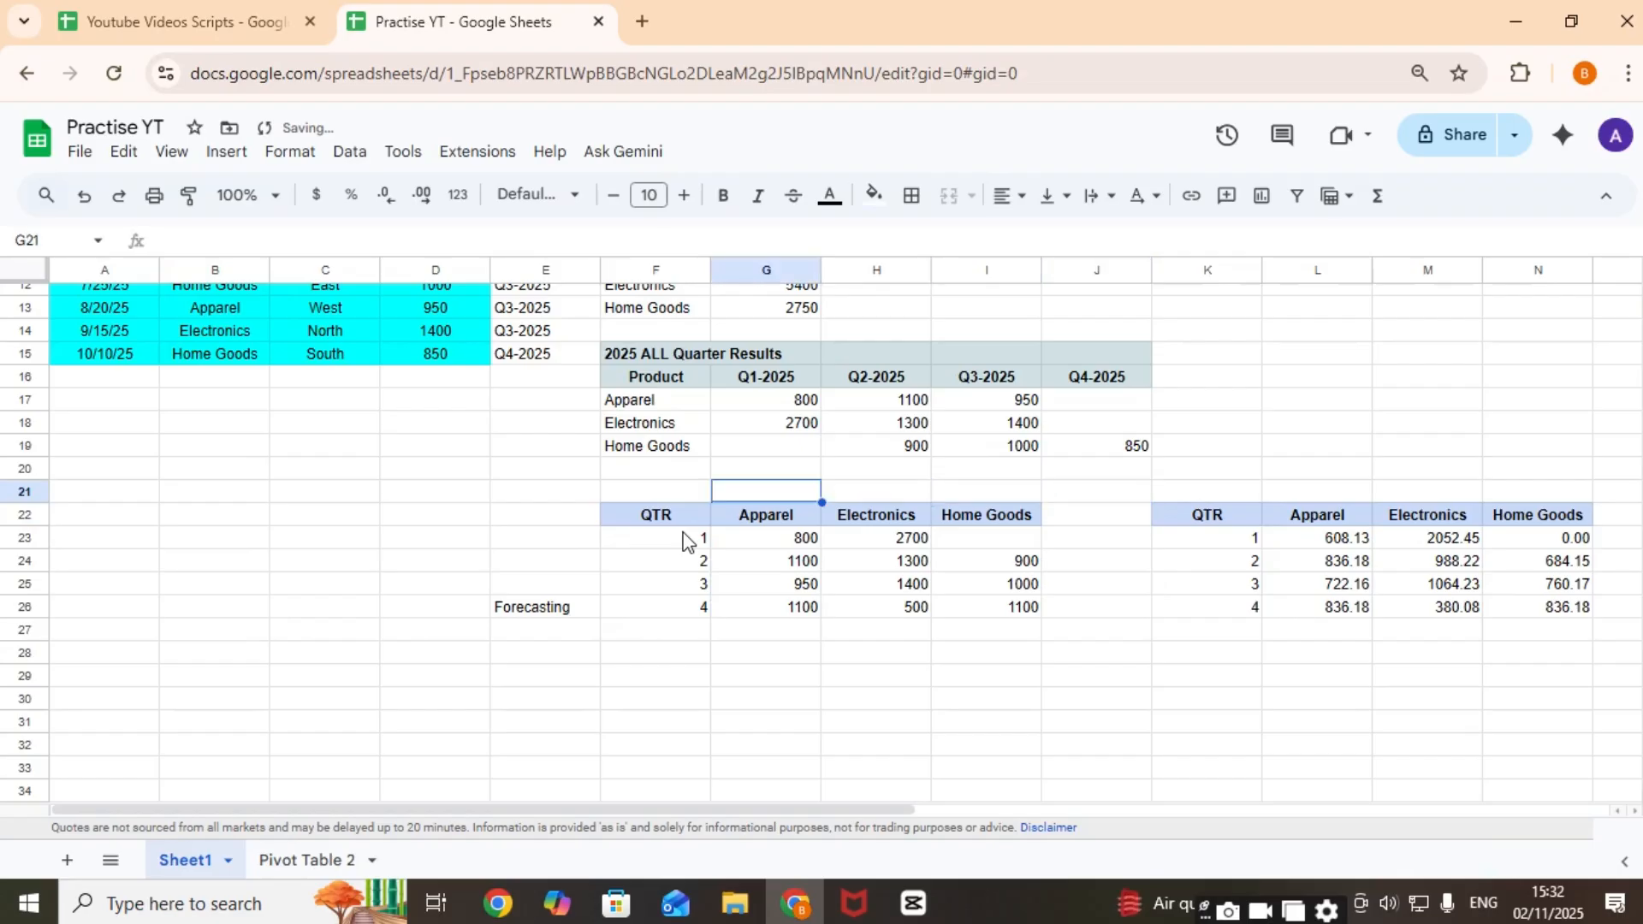
{"action": "key", "text": "shift+Right"}
{"action": "key", "text": "shift+Right"}
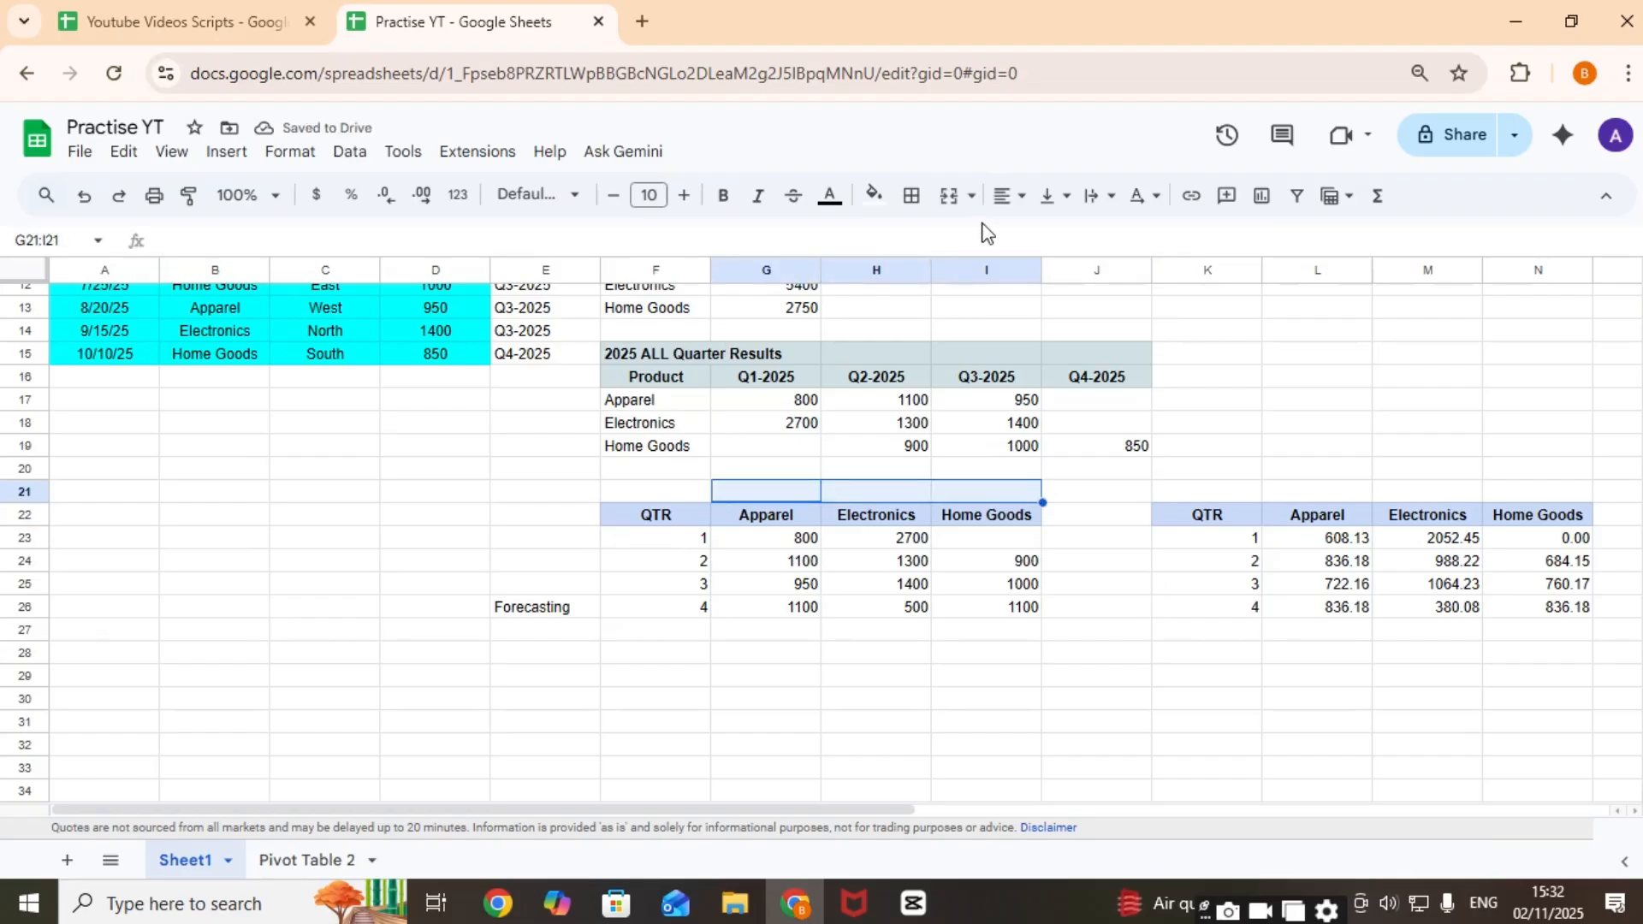
{"action": "left_click", "coordinate": [948, 195]}
{"action": "type", "text": "U"}
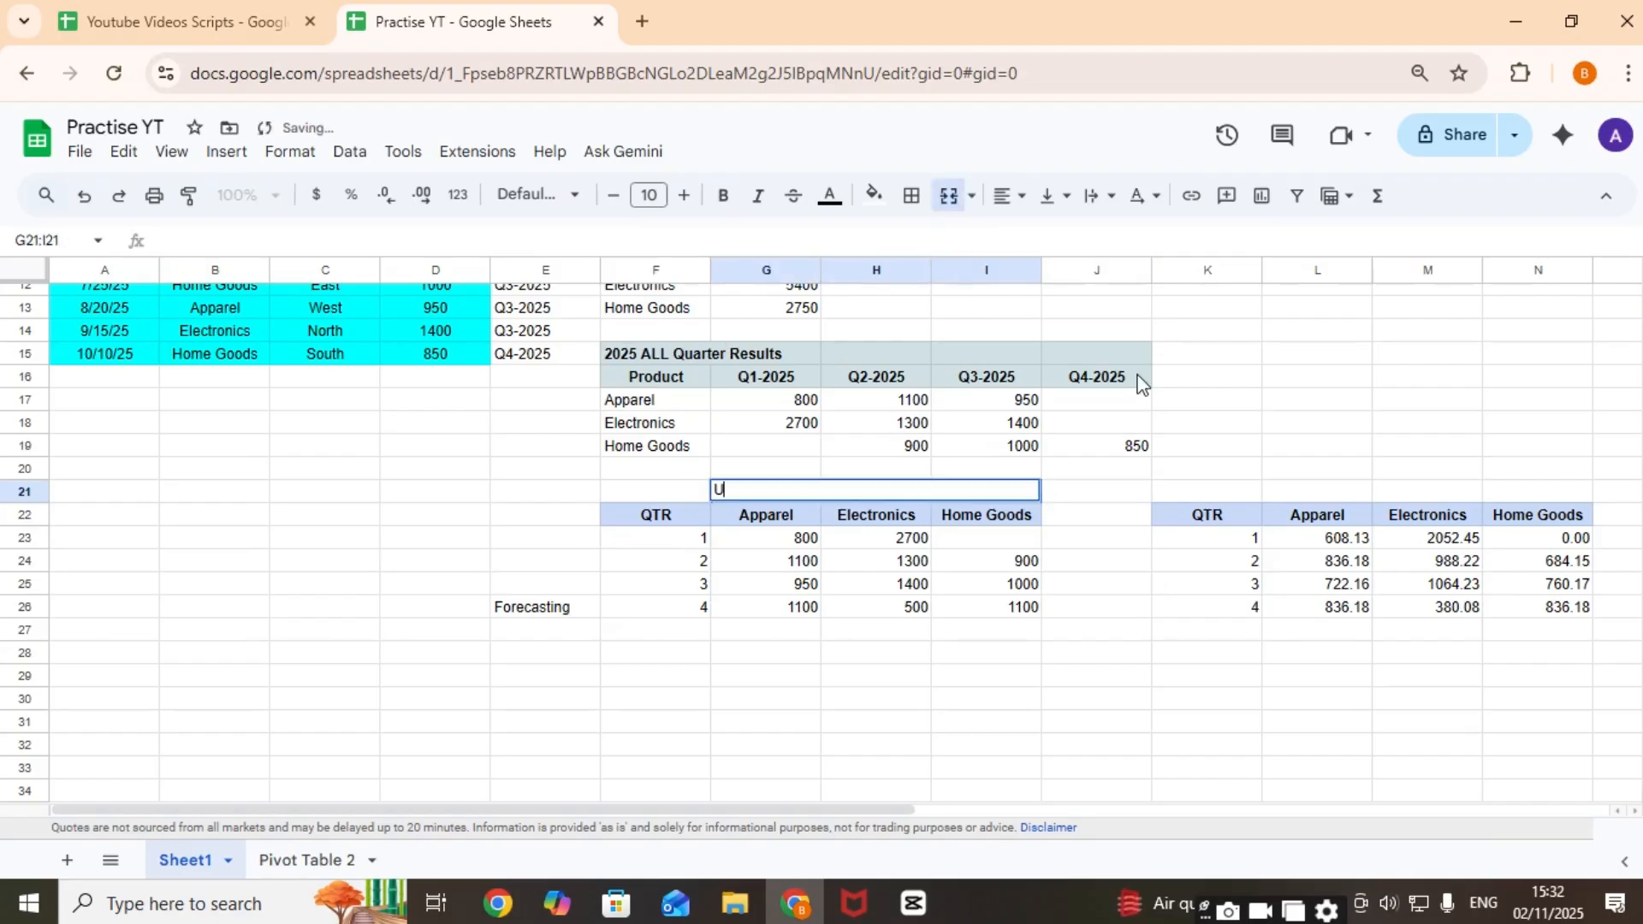
{"action": "type", "text": "SD Results"}
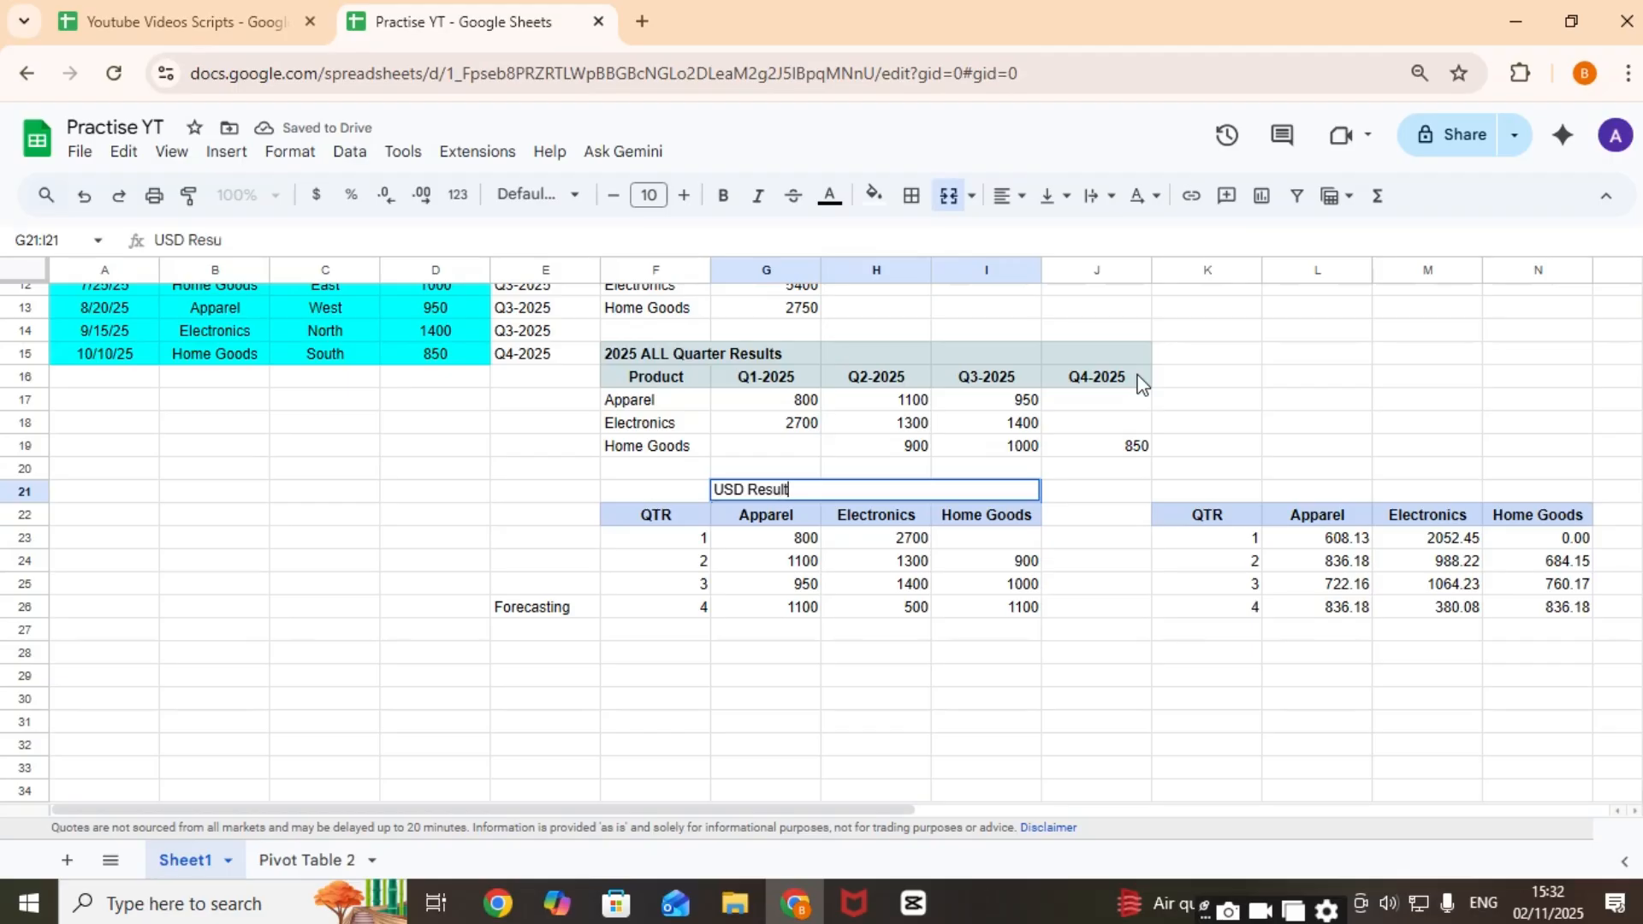
{"action": "key", "text": "Return"}
Step: Make the "USD Results" title bold and center it in the merged cell
{"action": "key", "text": "Up"}
{"action": "key", "text": "ctrl+b"}
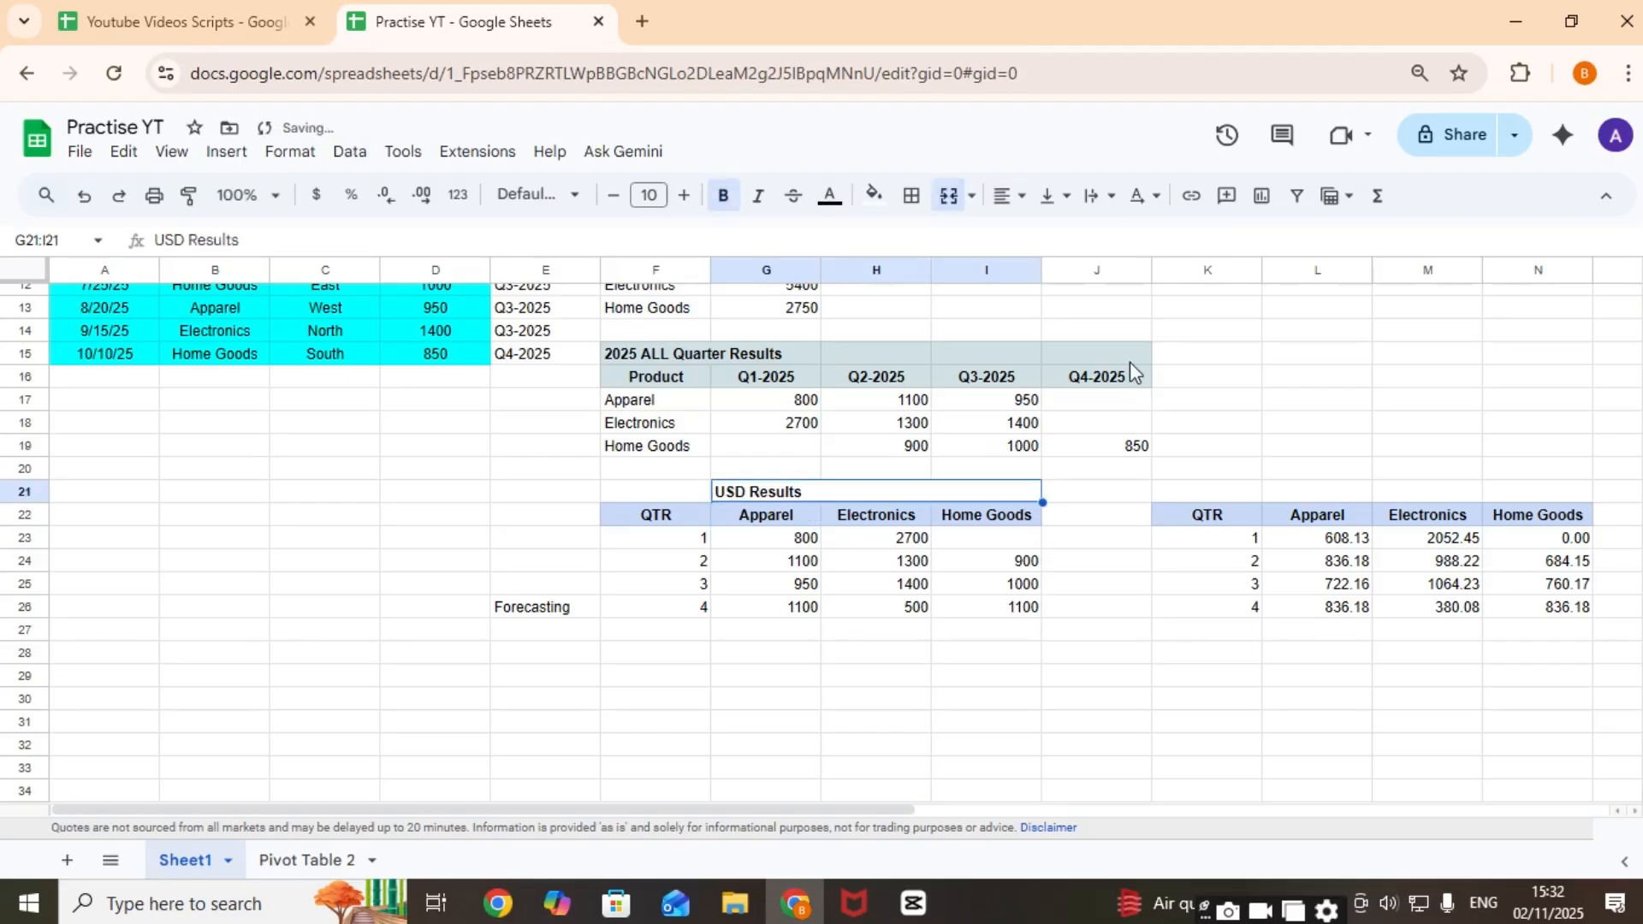
{"action": "left_click", "coordinate": [1005, 195]}
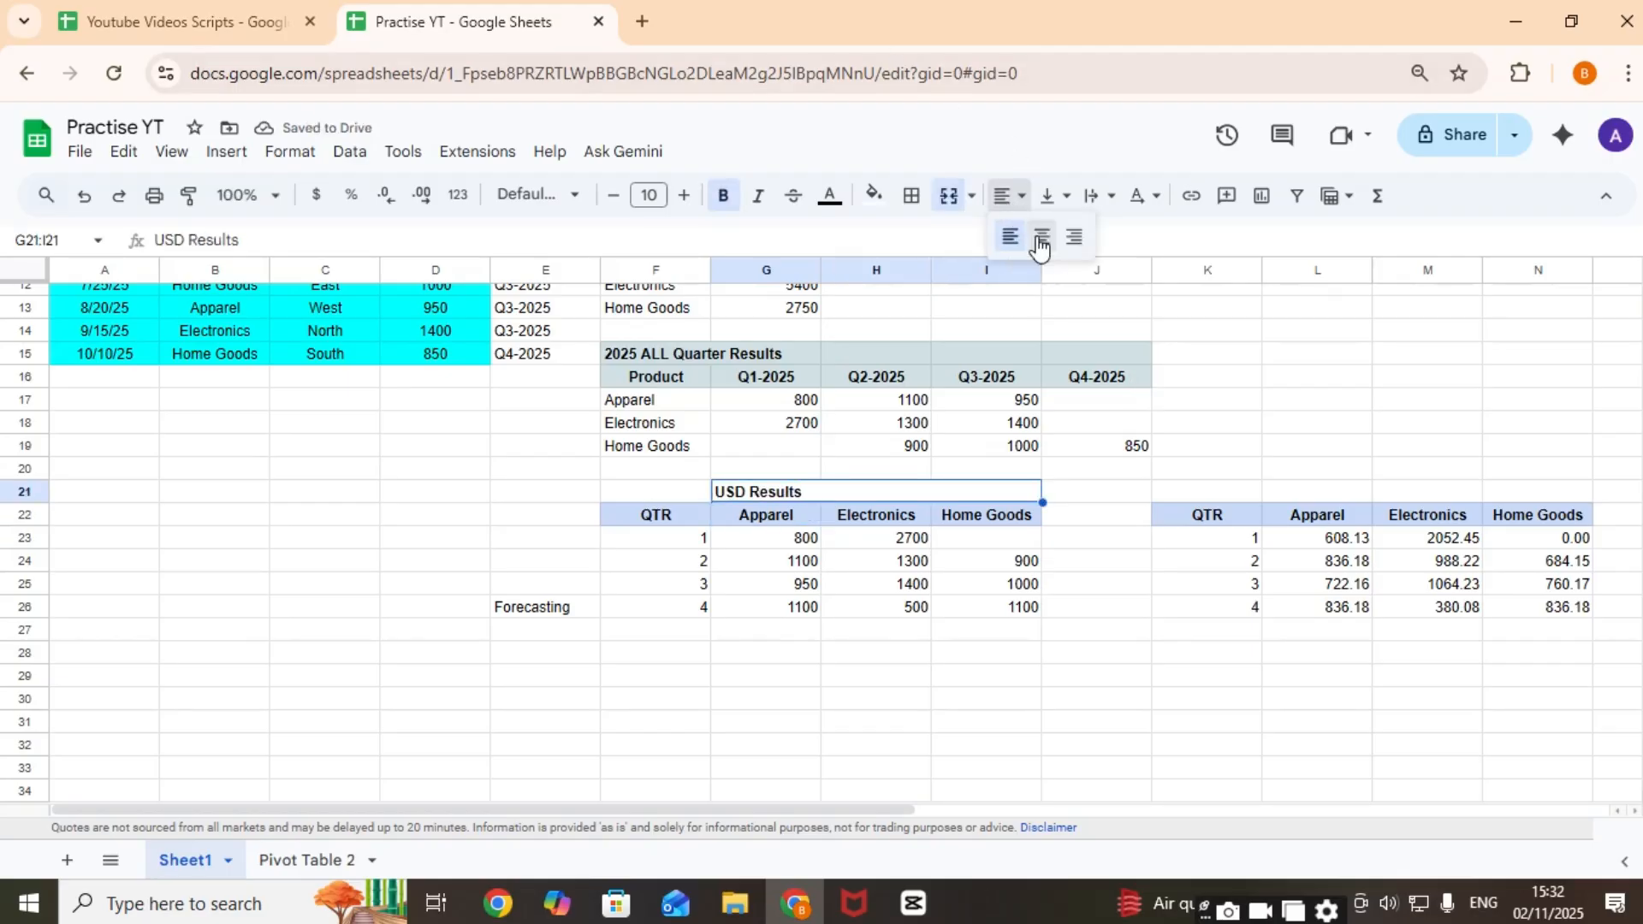
{"action": "left_click", "coordinate": [1038, 233]}
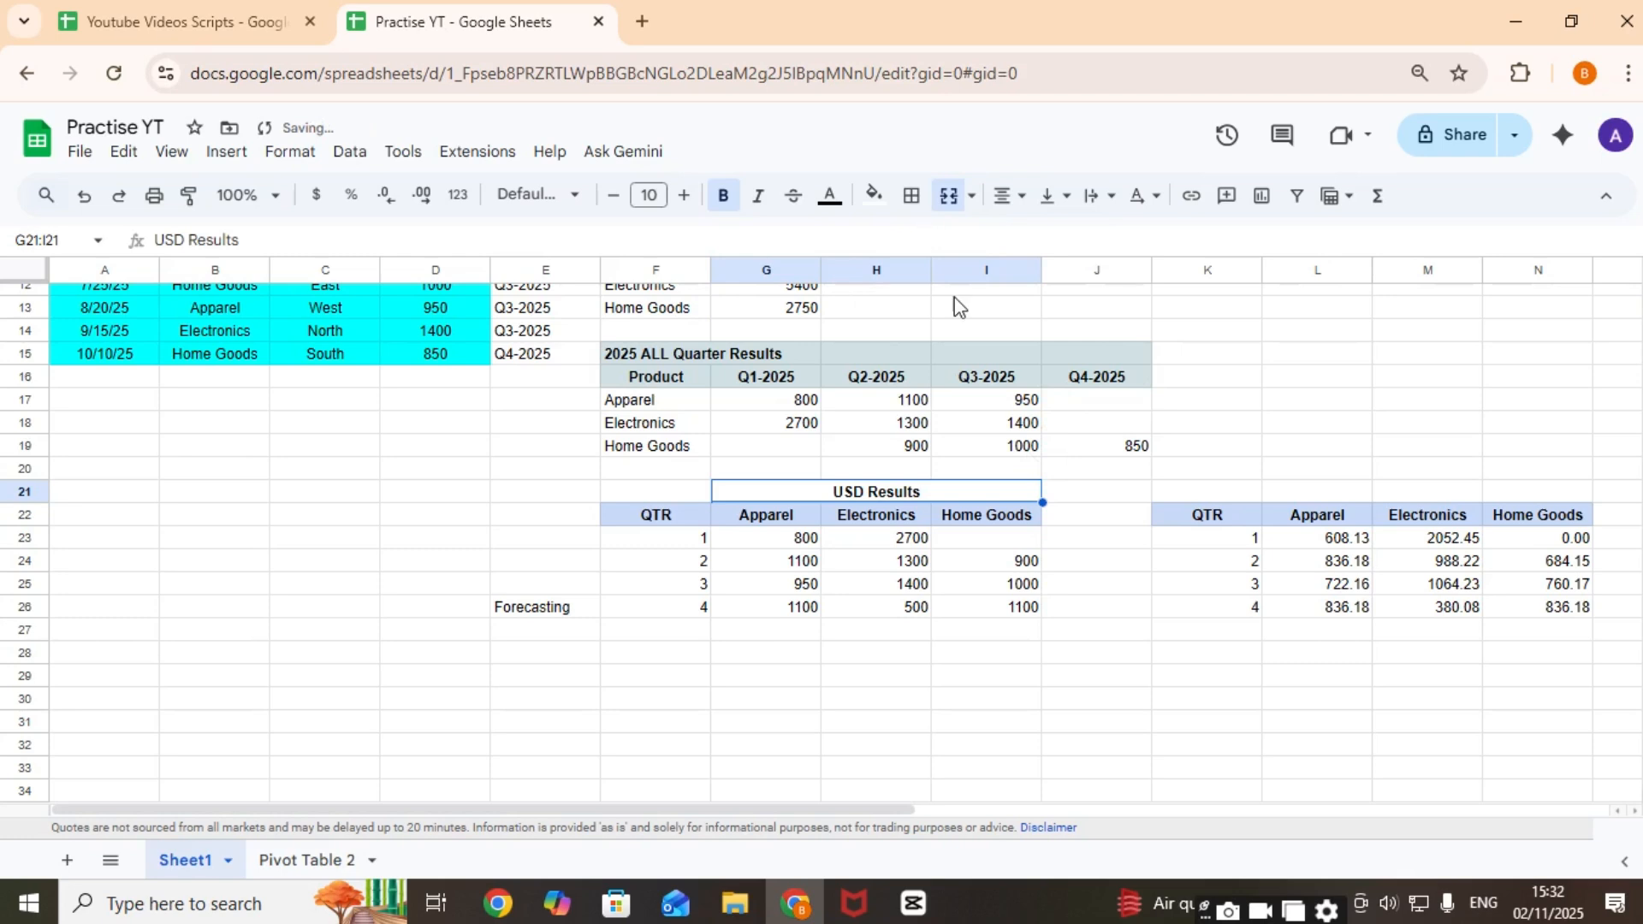
Step: Merge L21:N21 above the converted table and enter the title "GBP Results"
{"action": "left_click", "coordinate": [1286, 492]}
{"action": "key", "text": "shift+Right"}
{"action": "key", "text": "shift+Right"}
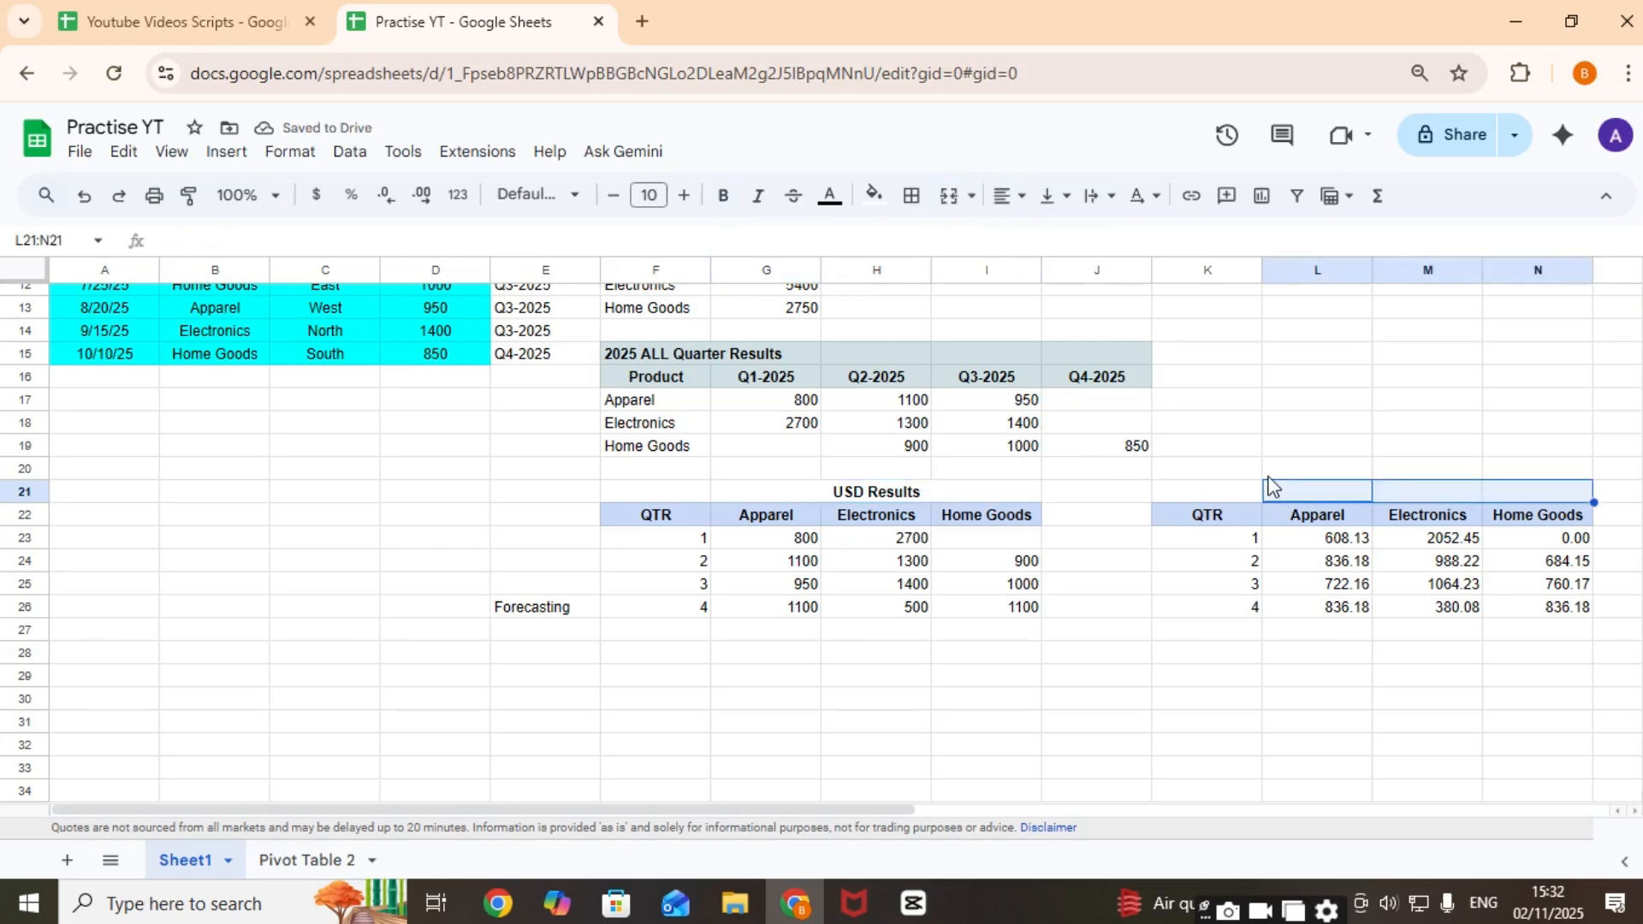
{"action": "left_click", "coordinate": [949, 195]}
{"action": "type", "text": "GBP"}
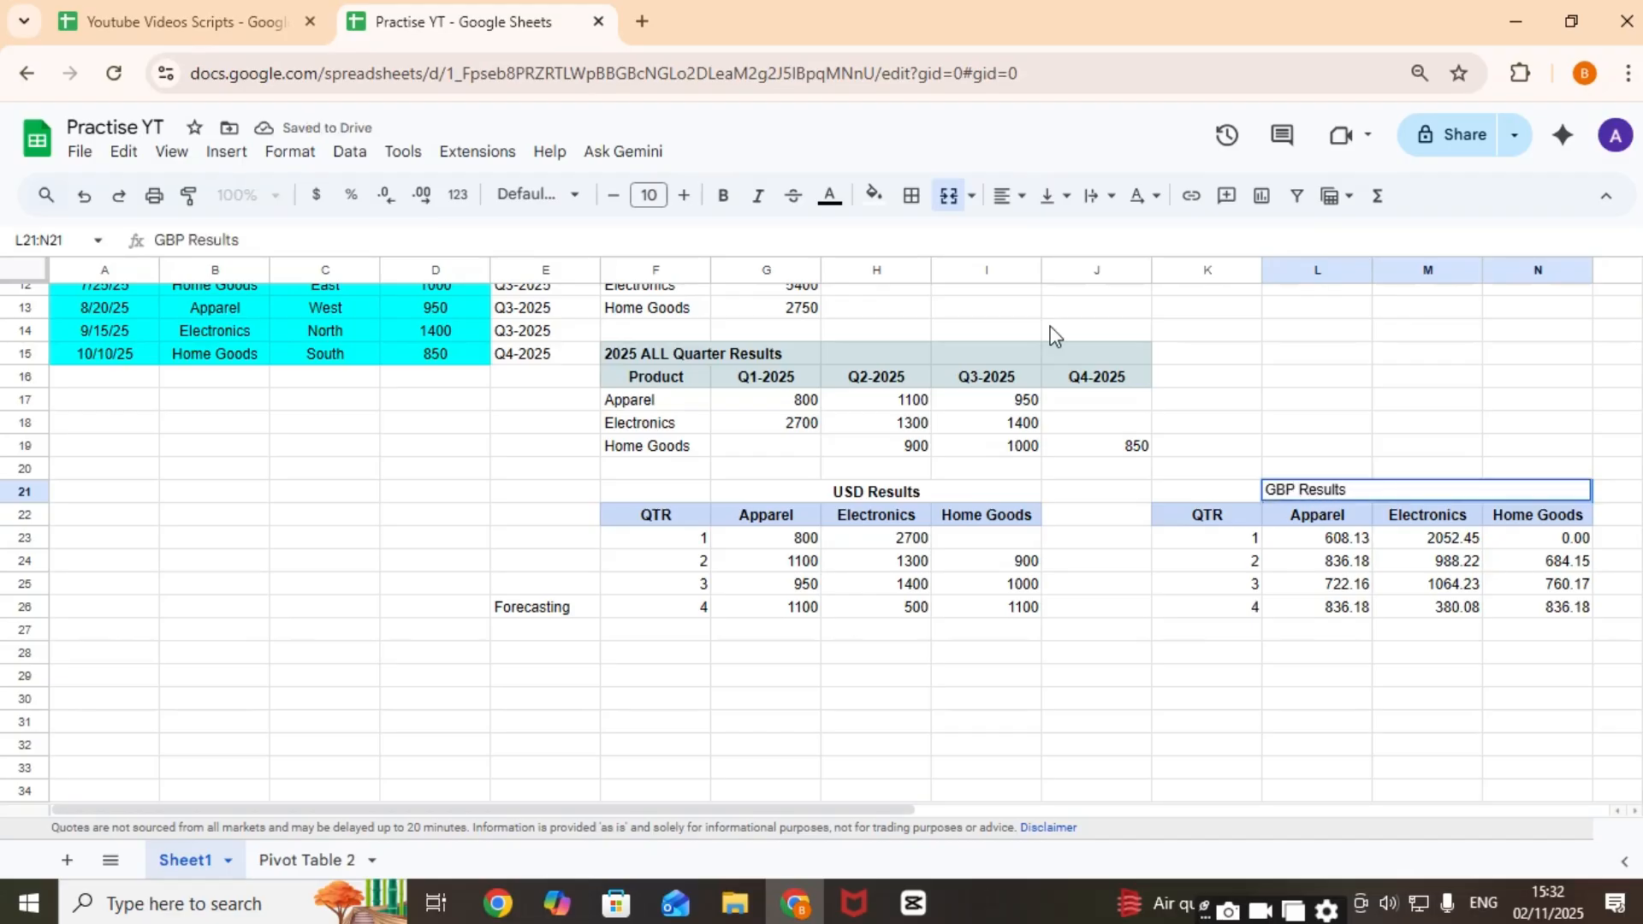
{"action": "type", "text": " Results"}
{"action": "key", "text": "Return"}
Step: Make the "GBP Results" title bold and center it in the merged cell
{"action": "key", "text": "ctrl+b"}
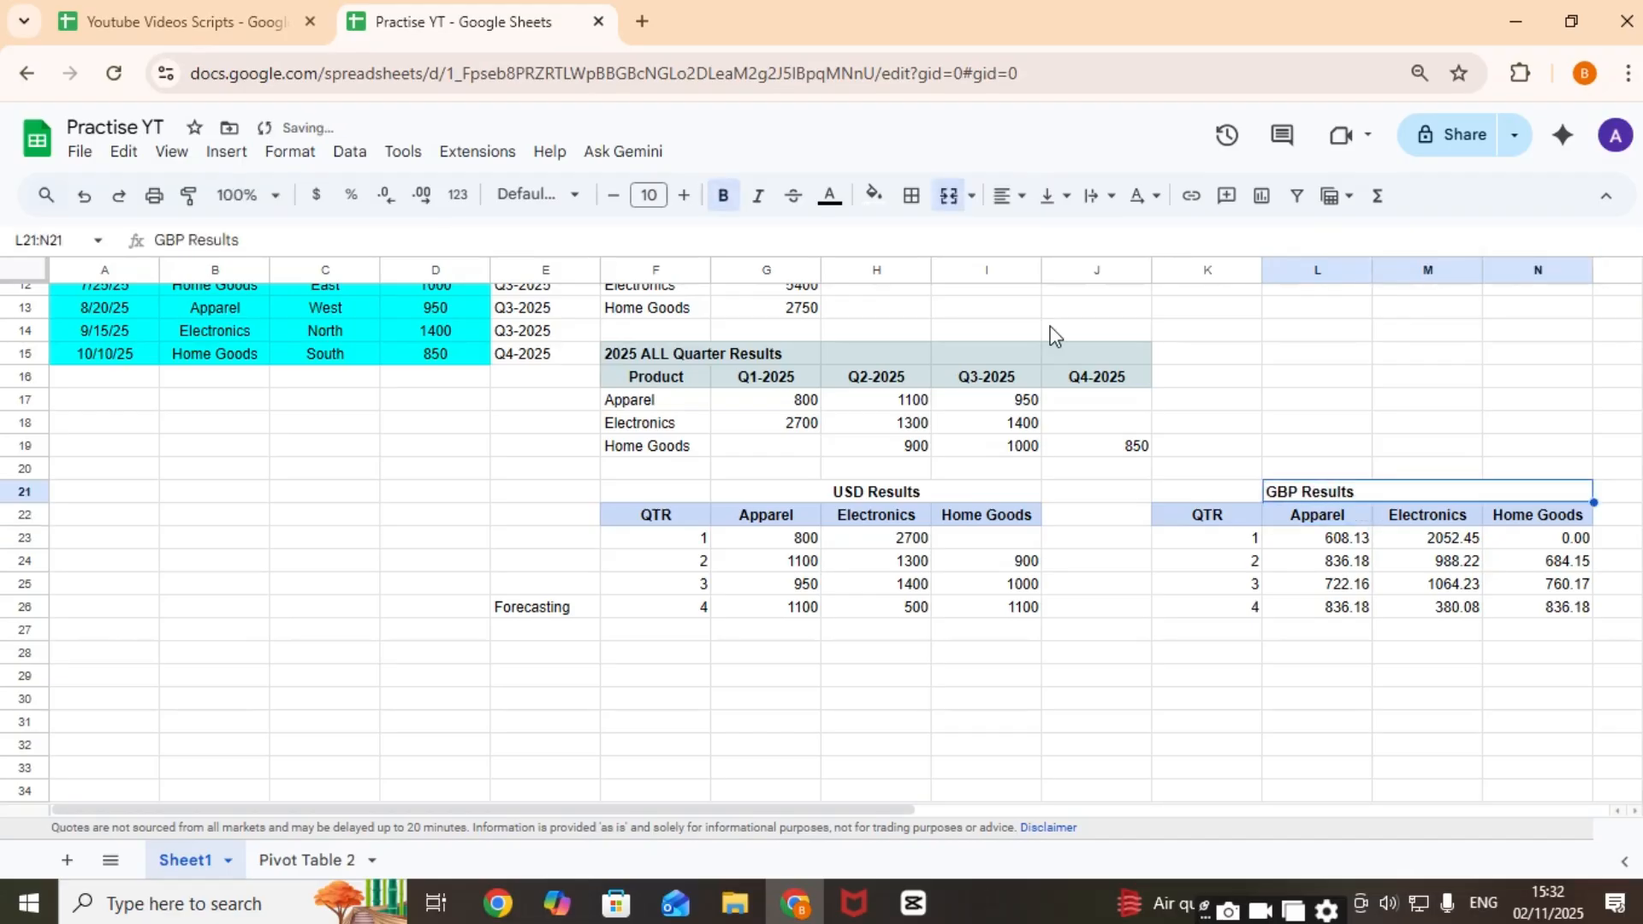
{"action": "left_click", "coordinate": [1014, 196]}
{"action": "left_click", "coordinate": [1038, 233]}
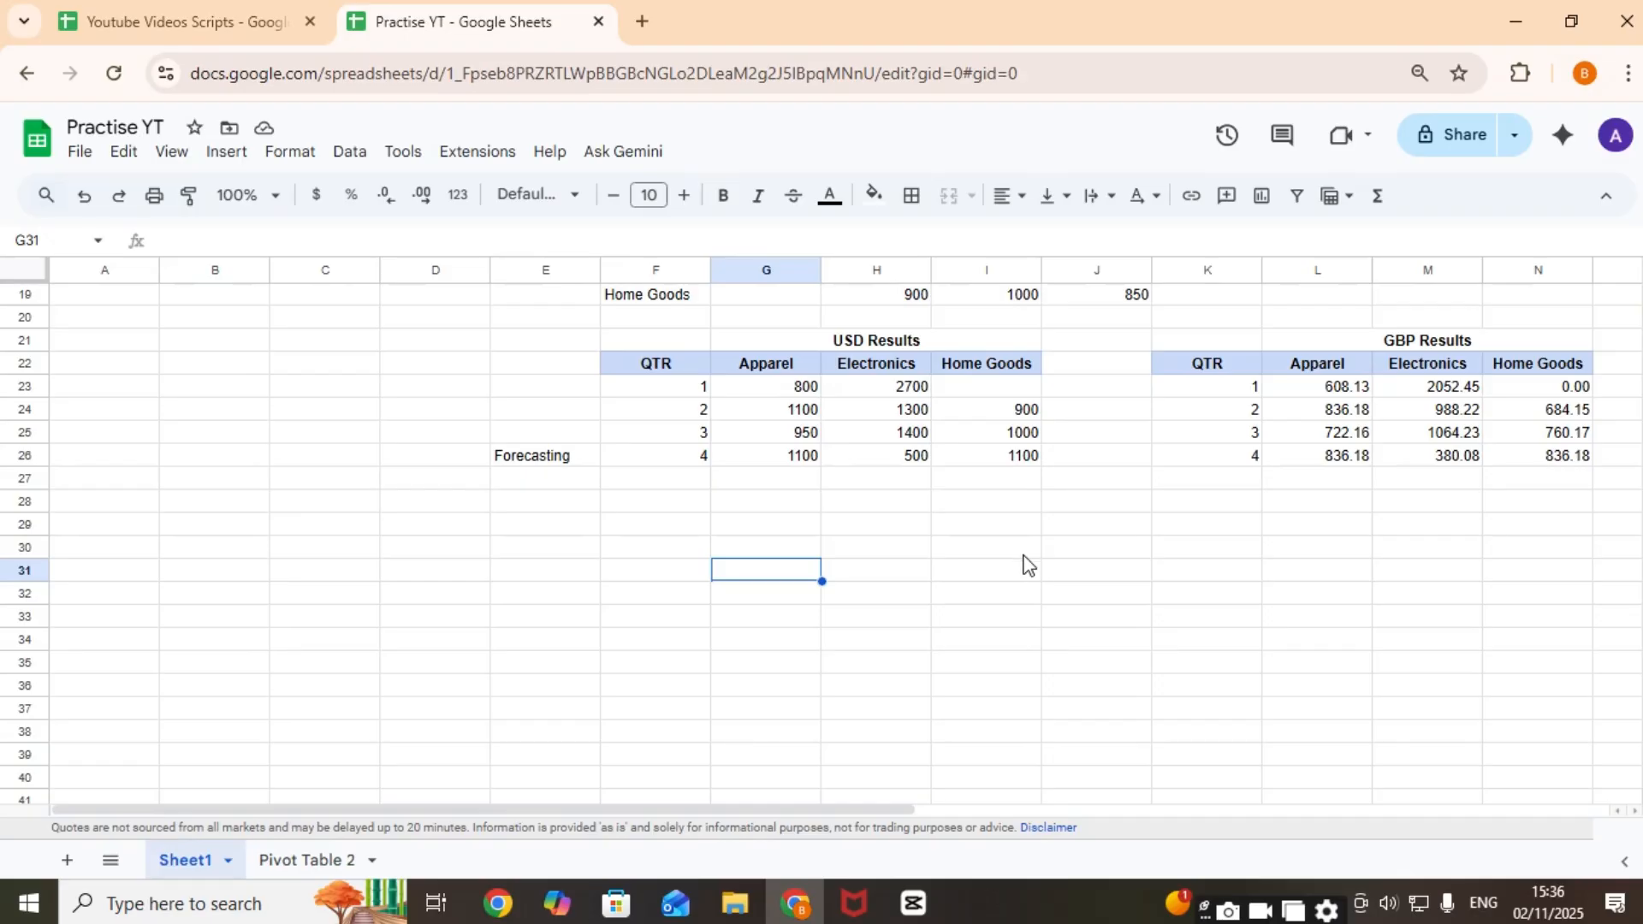
Step: Insert a chart from the USD results table, F22:I26, by searching the menus for "insert"
{"action": "left_click", "coordinate": [666, 366]}
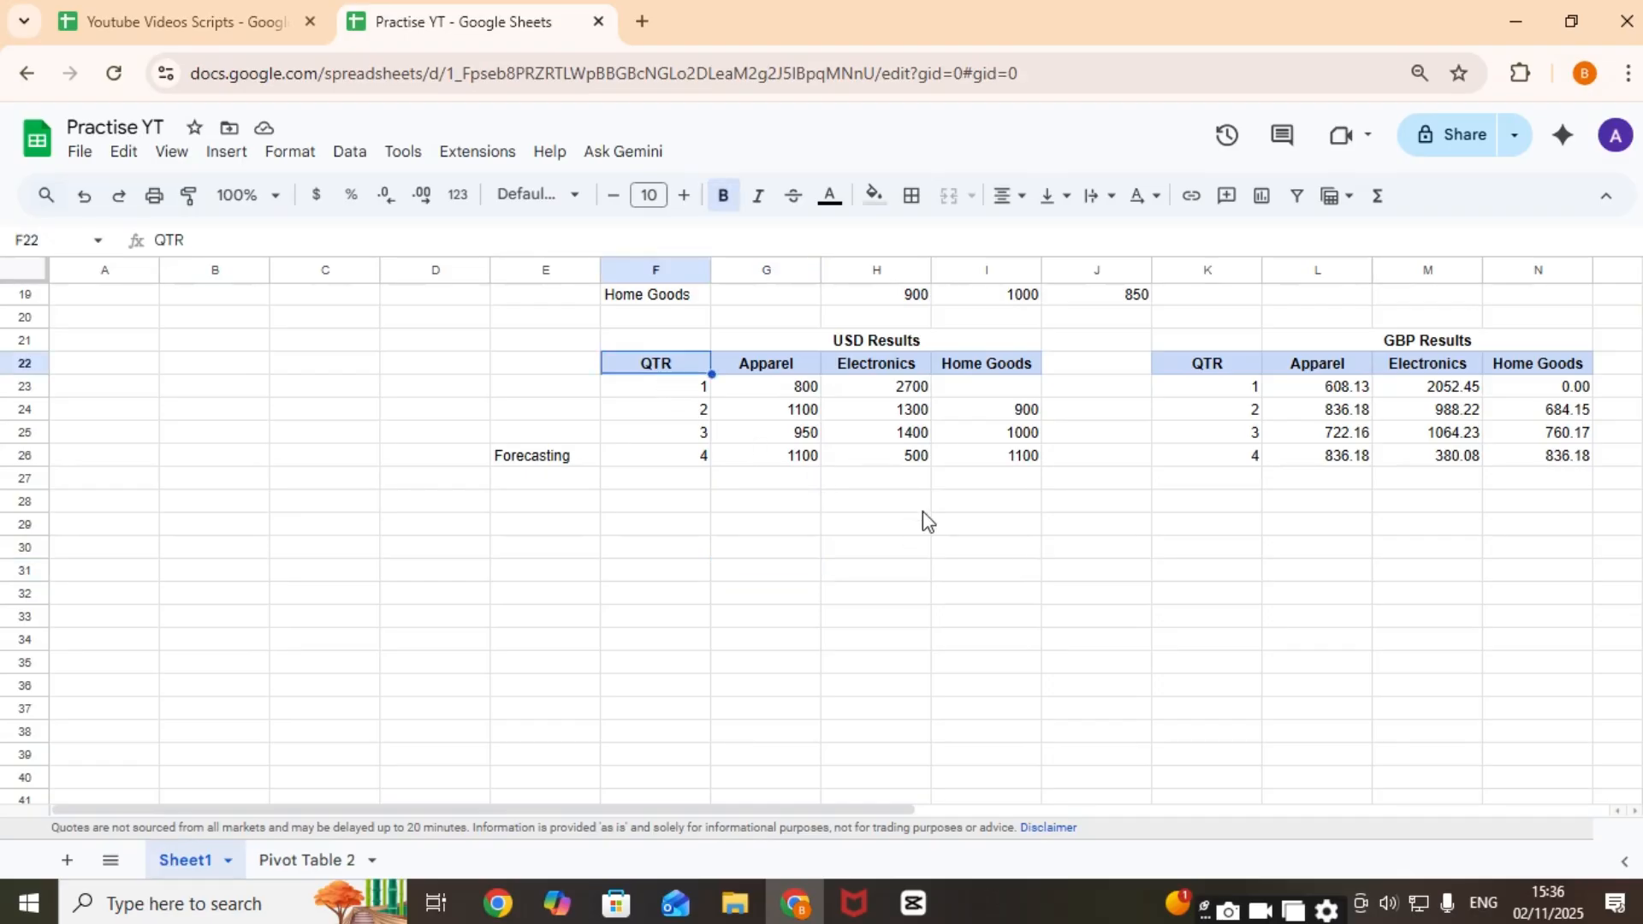
{"action": "key", "text": "shift+Right"}
{"action": "key", "text": "shift+Right"}
{"action": "key", "text": "shift+Down"}
{"action": "key", "text": "shift+Down"}
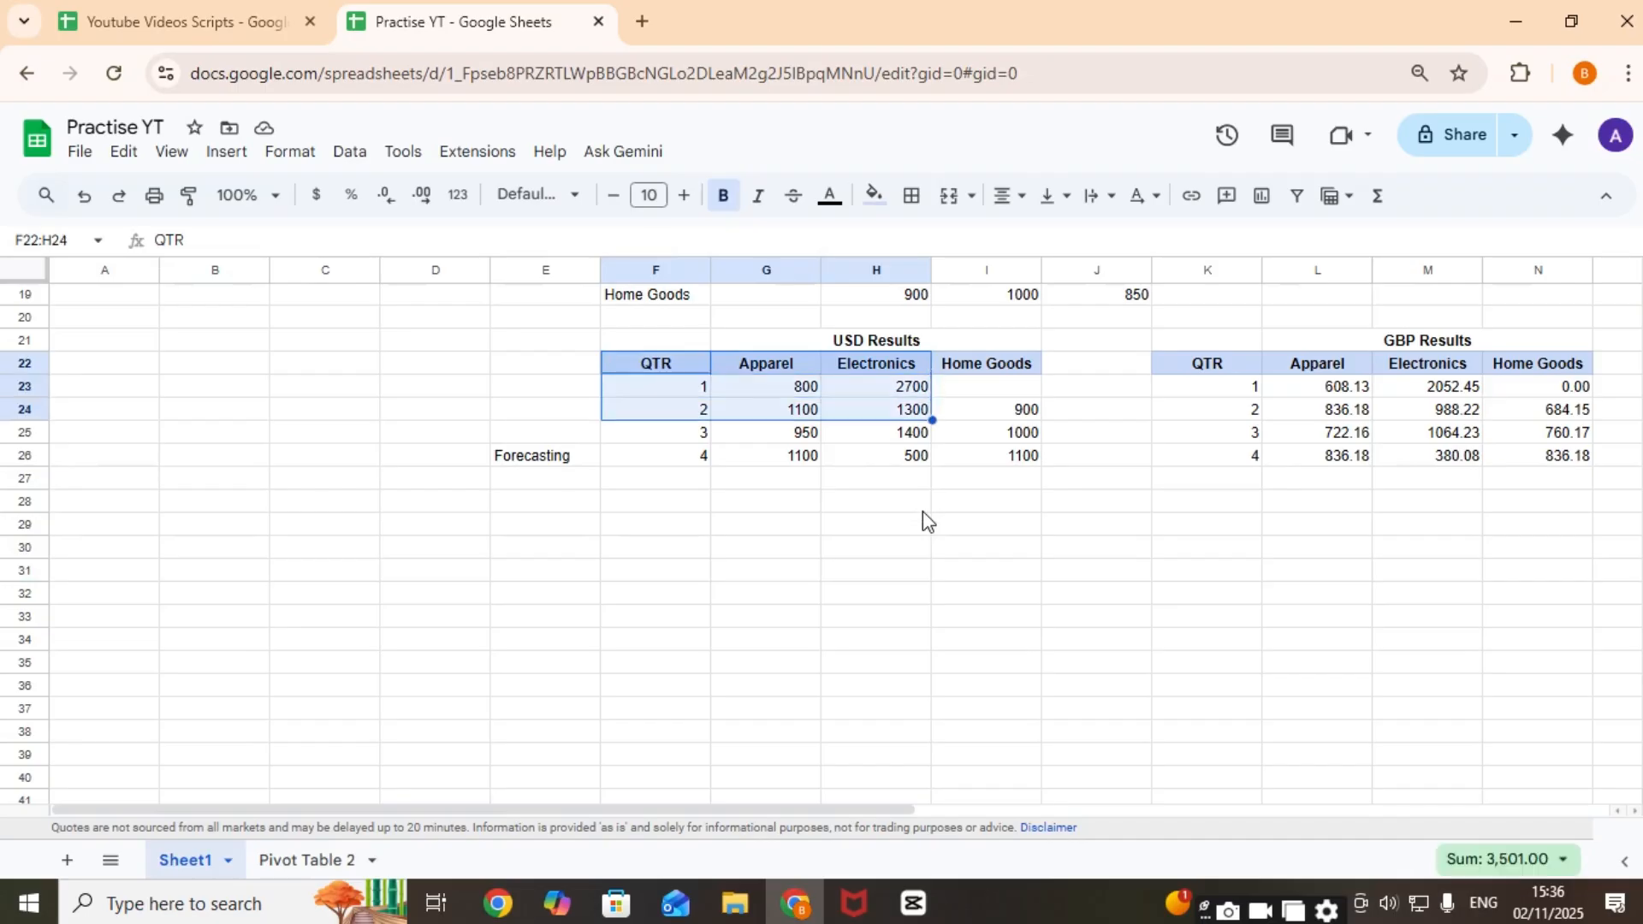
{"action": "key", "text": "shift+Right"}
{"action": "key", "text": "shift+Down"}
{"action": "key", "text": "shift+Down"}
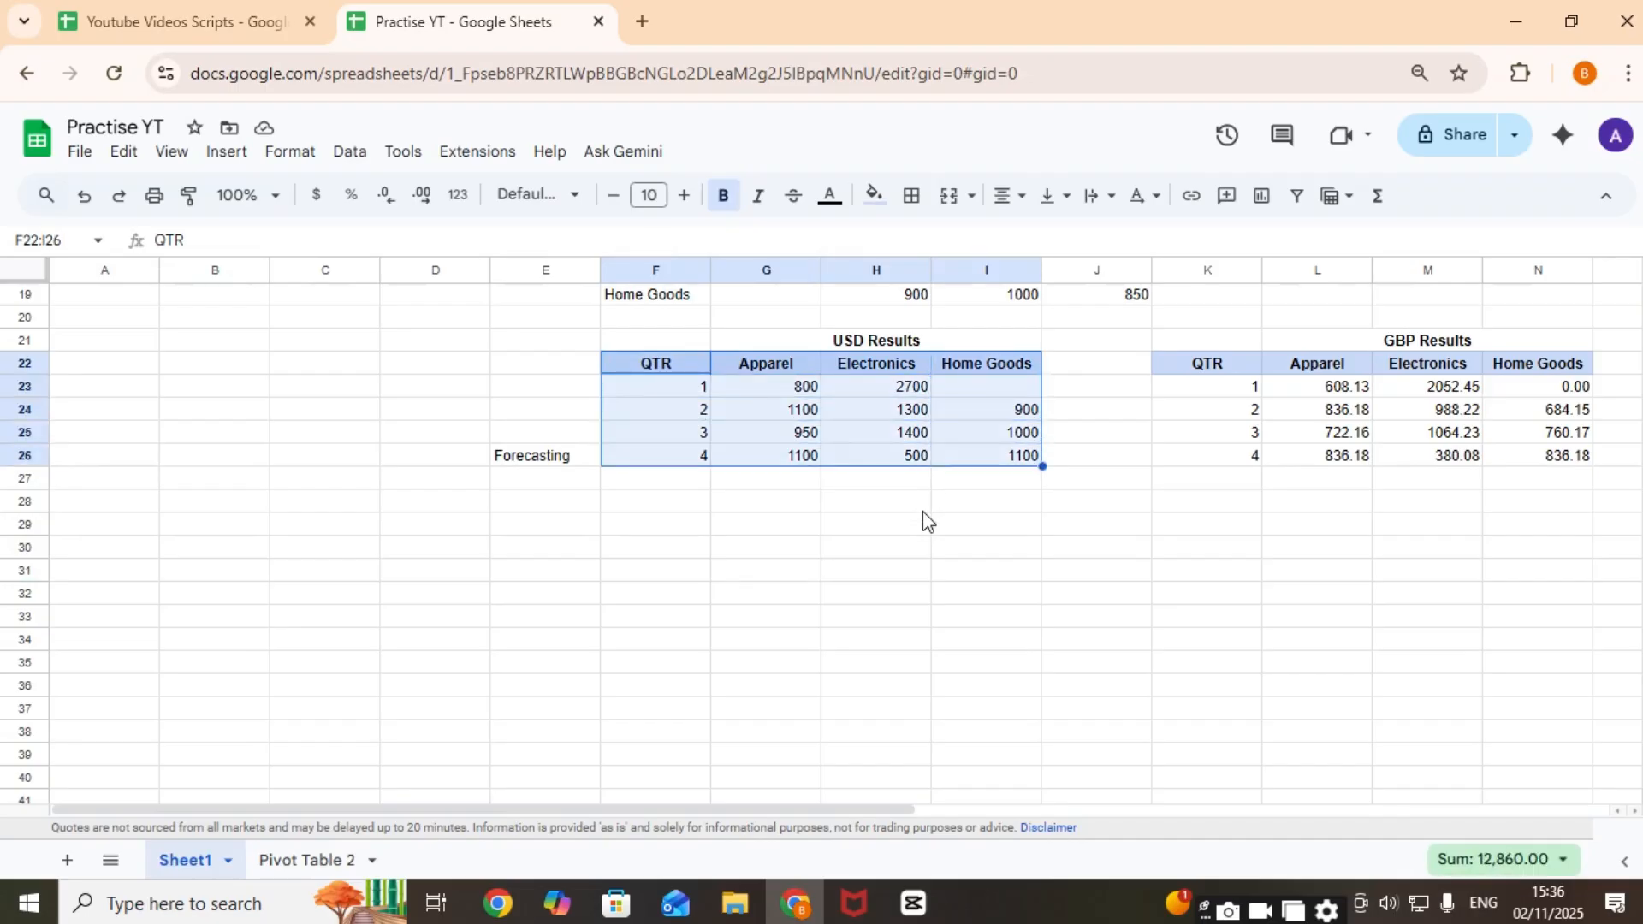
{"action": "left_click", "coordinate": [550, 152]}
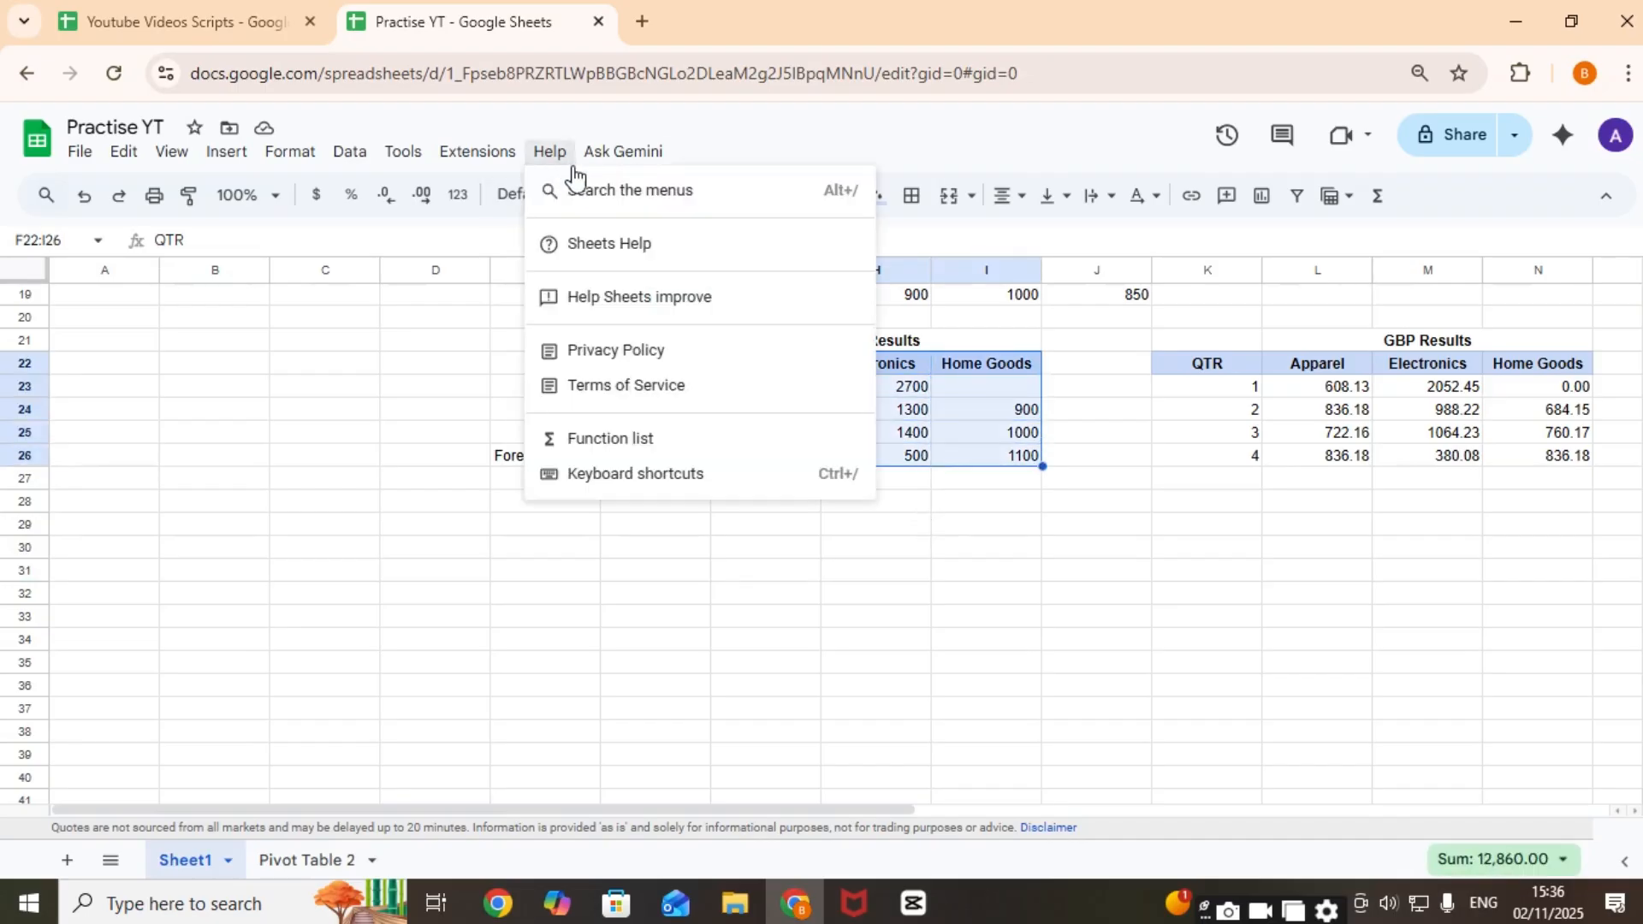
{"action": "left_click", "coordinate": [602, 191]}
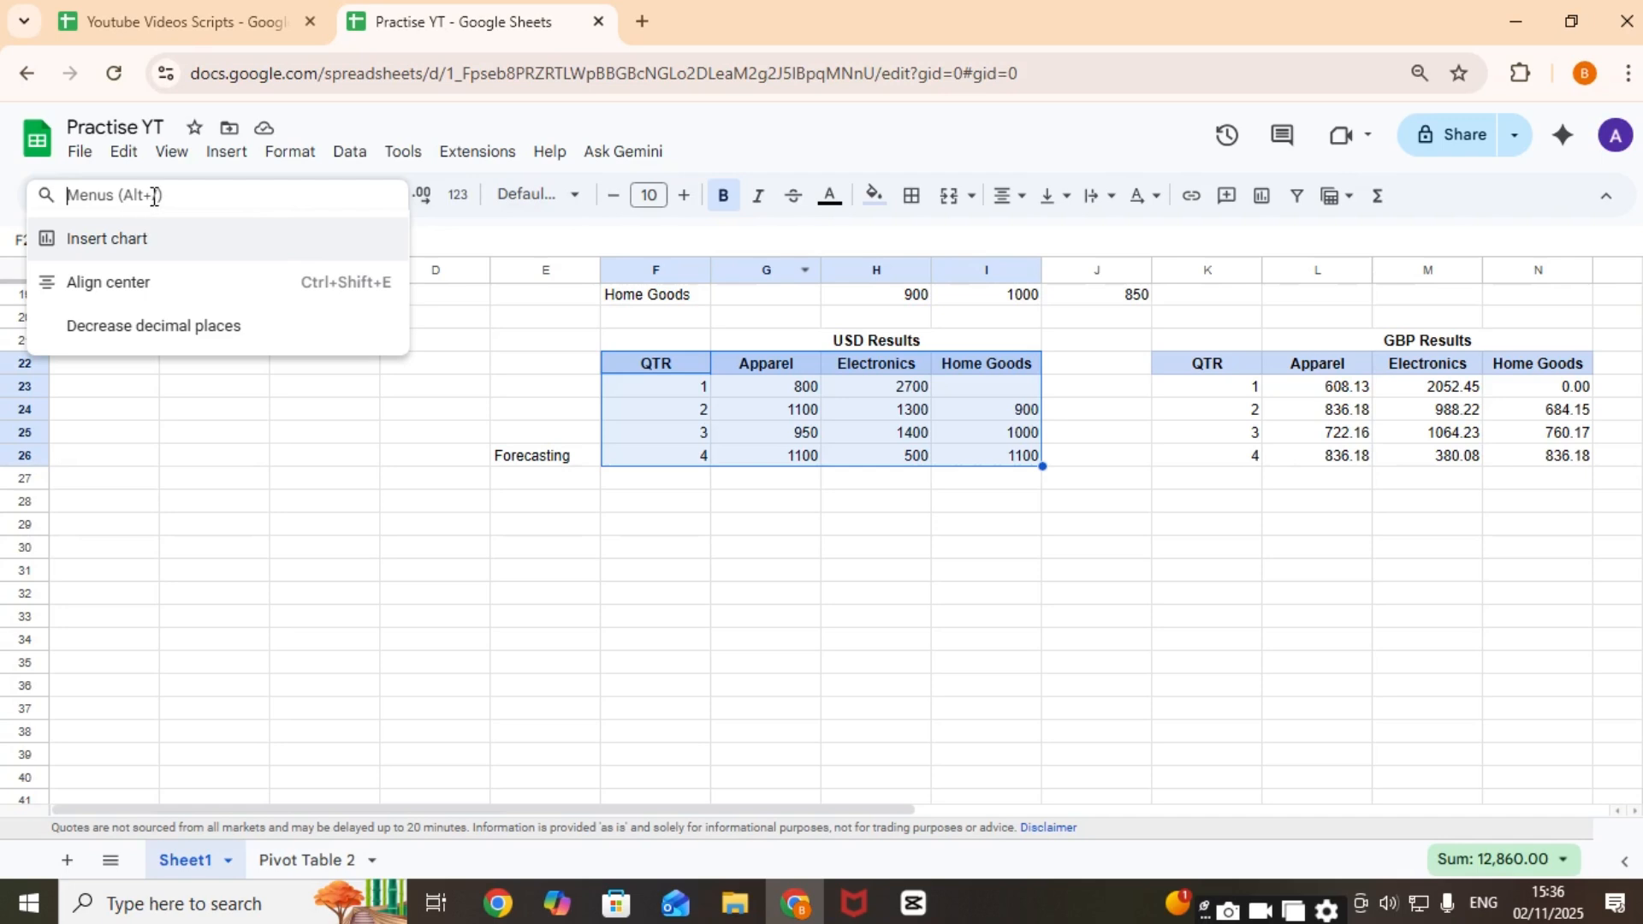
{"action": "type", "text": "insert"}
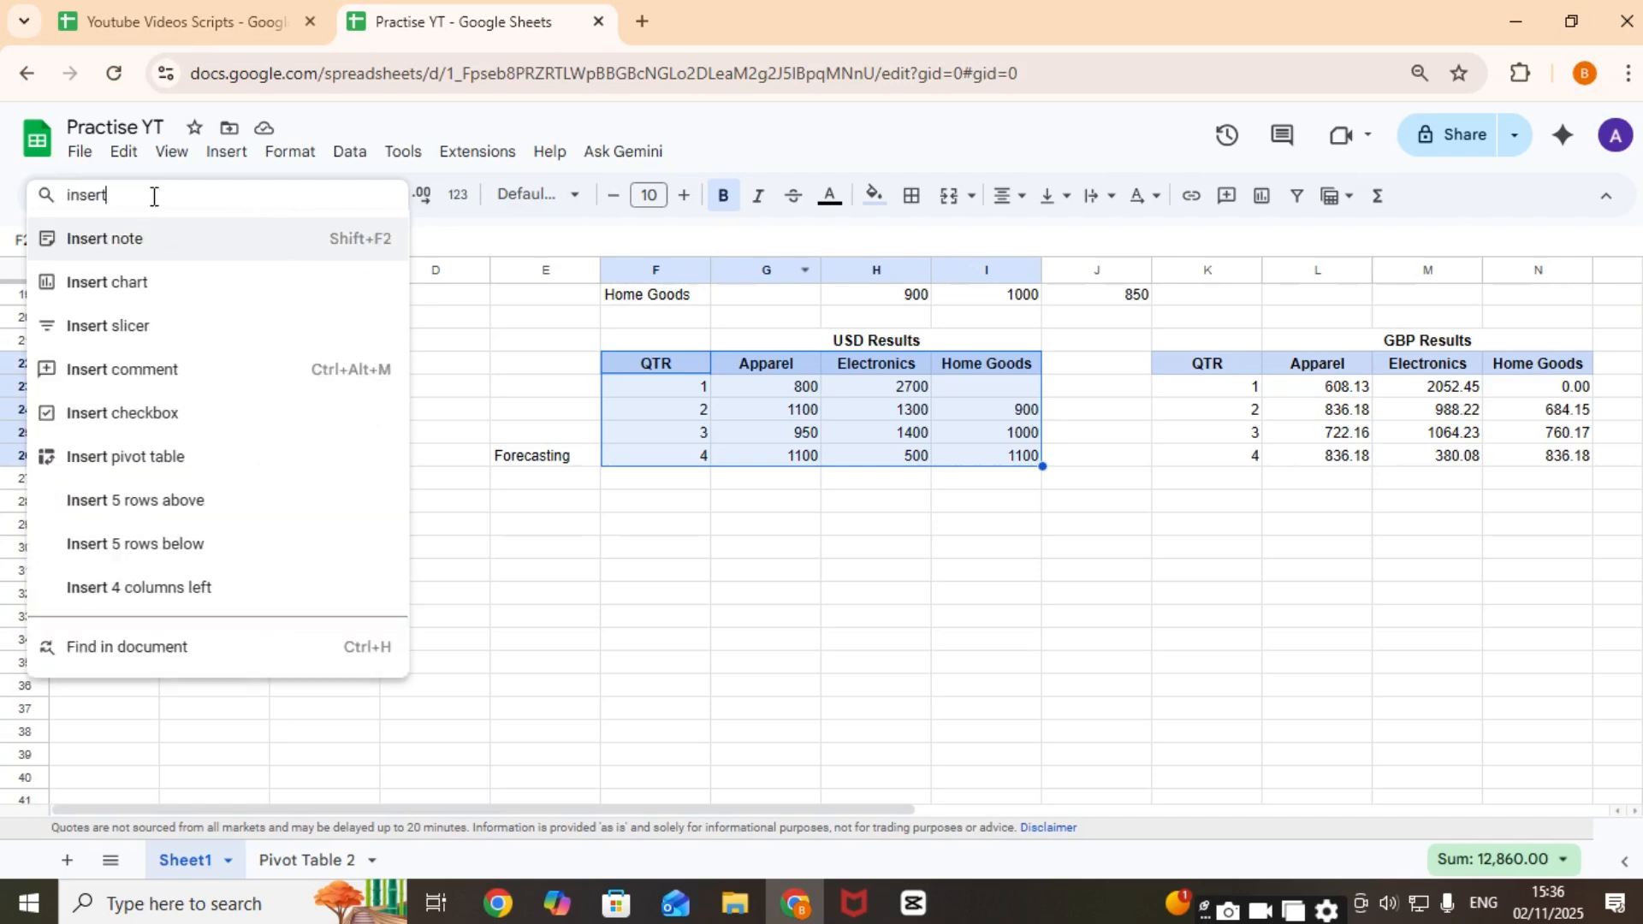
{"action": "left_click", "coordinate": [150, 285]}
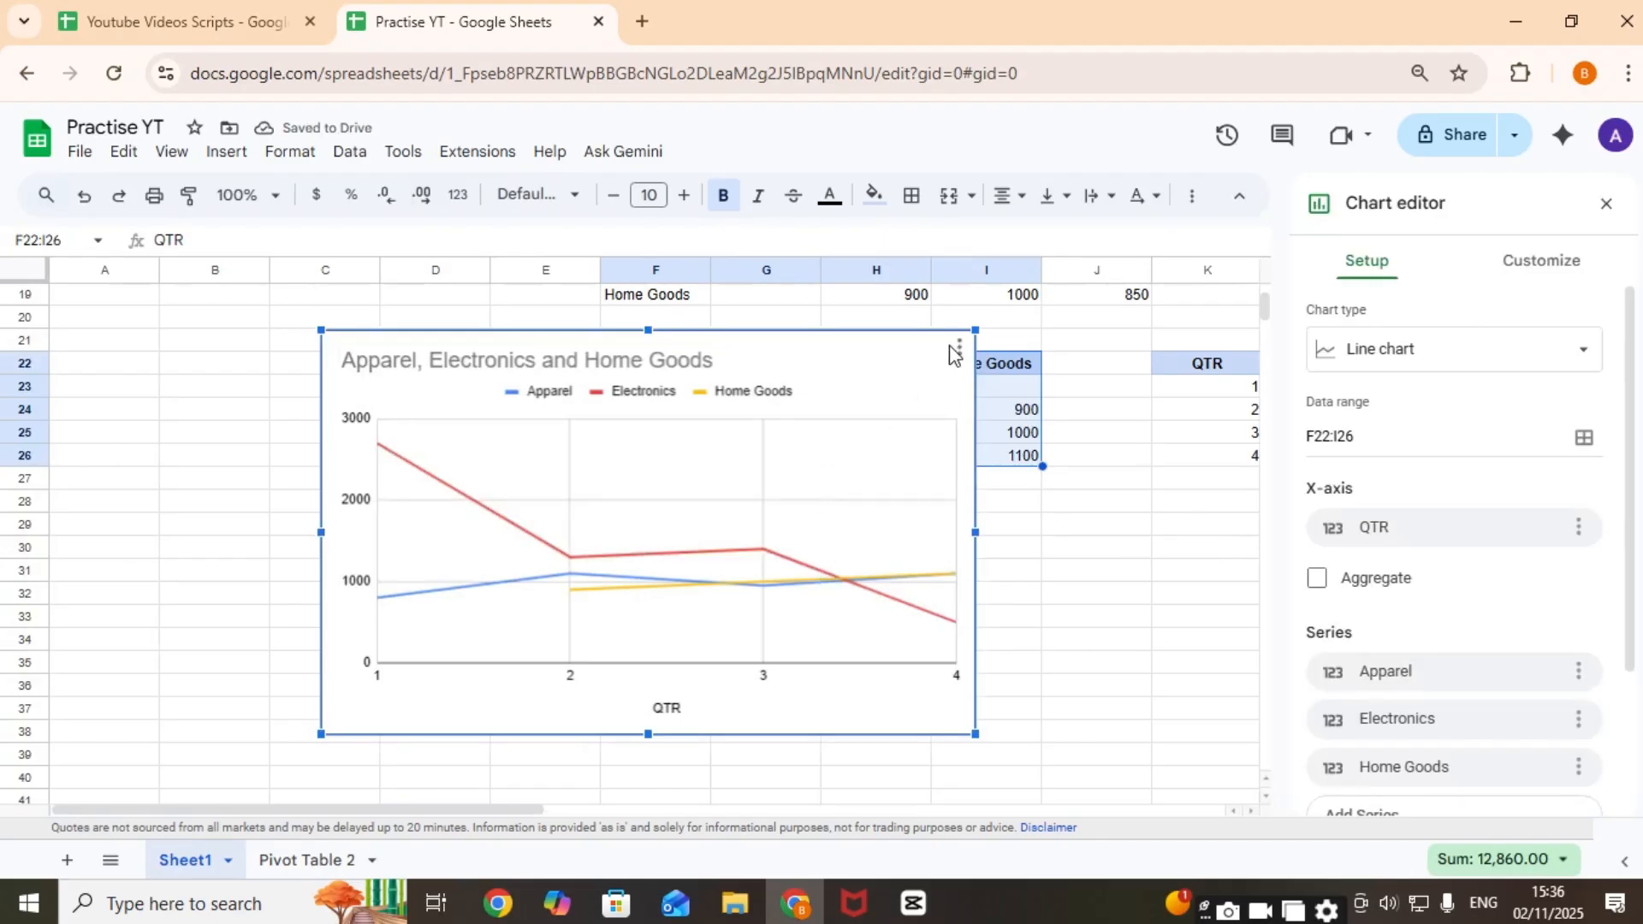
Step: Shrink the chart and place it below the USD results table, starting around row 29
{"action": "left_click_drag", "start_coordinate": [975, 331], "coordinate": [968, 336]}
{"action": "left_click_drag", "start_coordinate": [866, 413], "coordinate": [771, 528]}
{"action": "left_click_drag", "start_coordinate": [678, 556], "coordinate": [903, 588]}
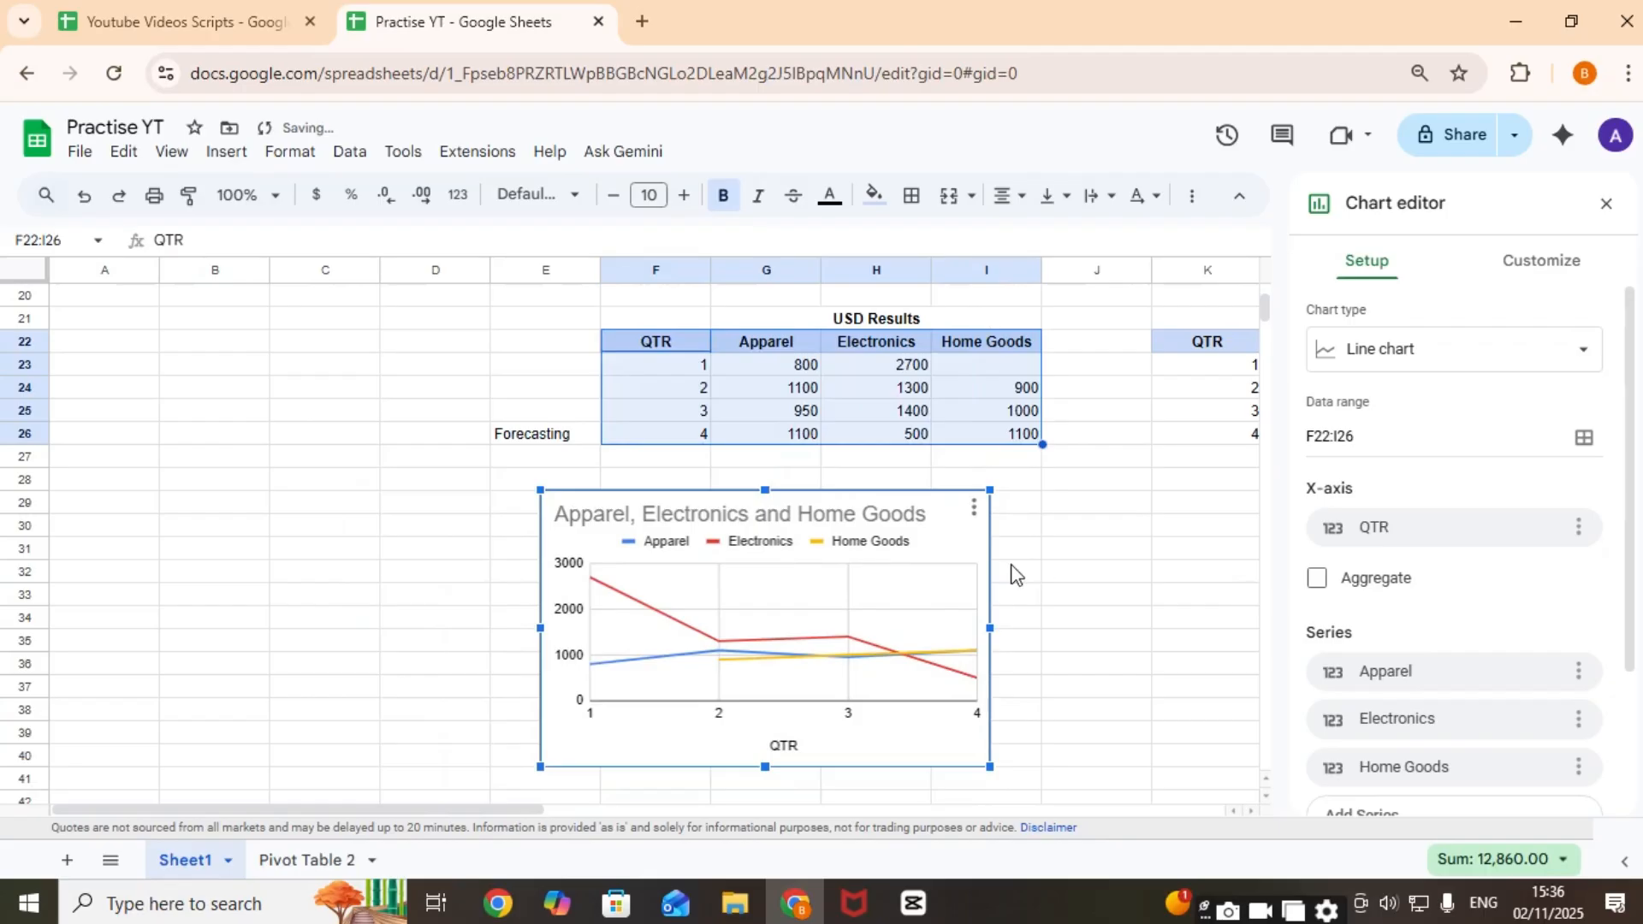
Step: Change the chart type from a line chart to a 100% stacked bar chart
{"action": "left_click", "coordinate": [1417, 351]}
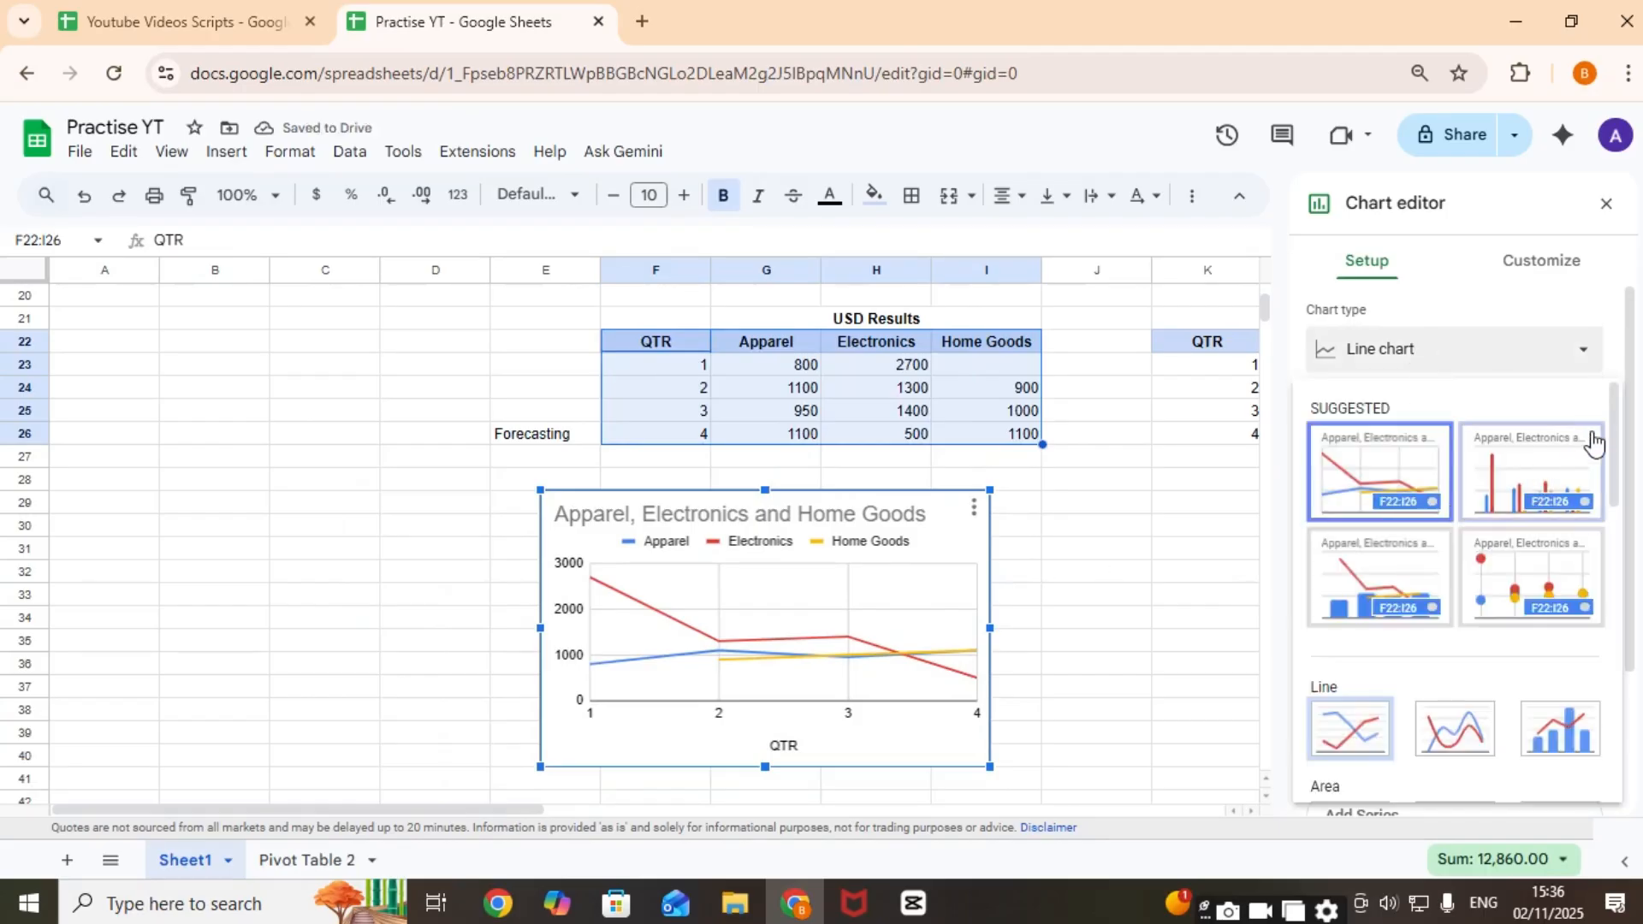
{"action": "left_click_drag", "start_coordinate": [1613, 441], "coordinate": [1613, 589]}
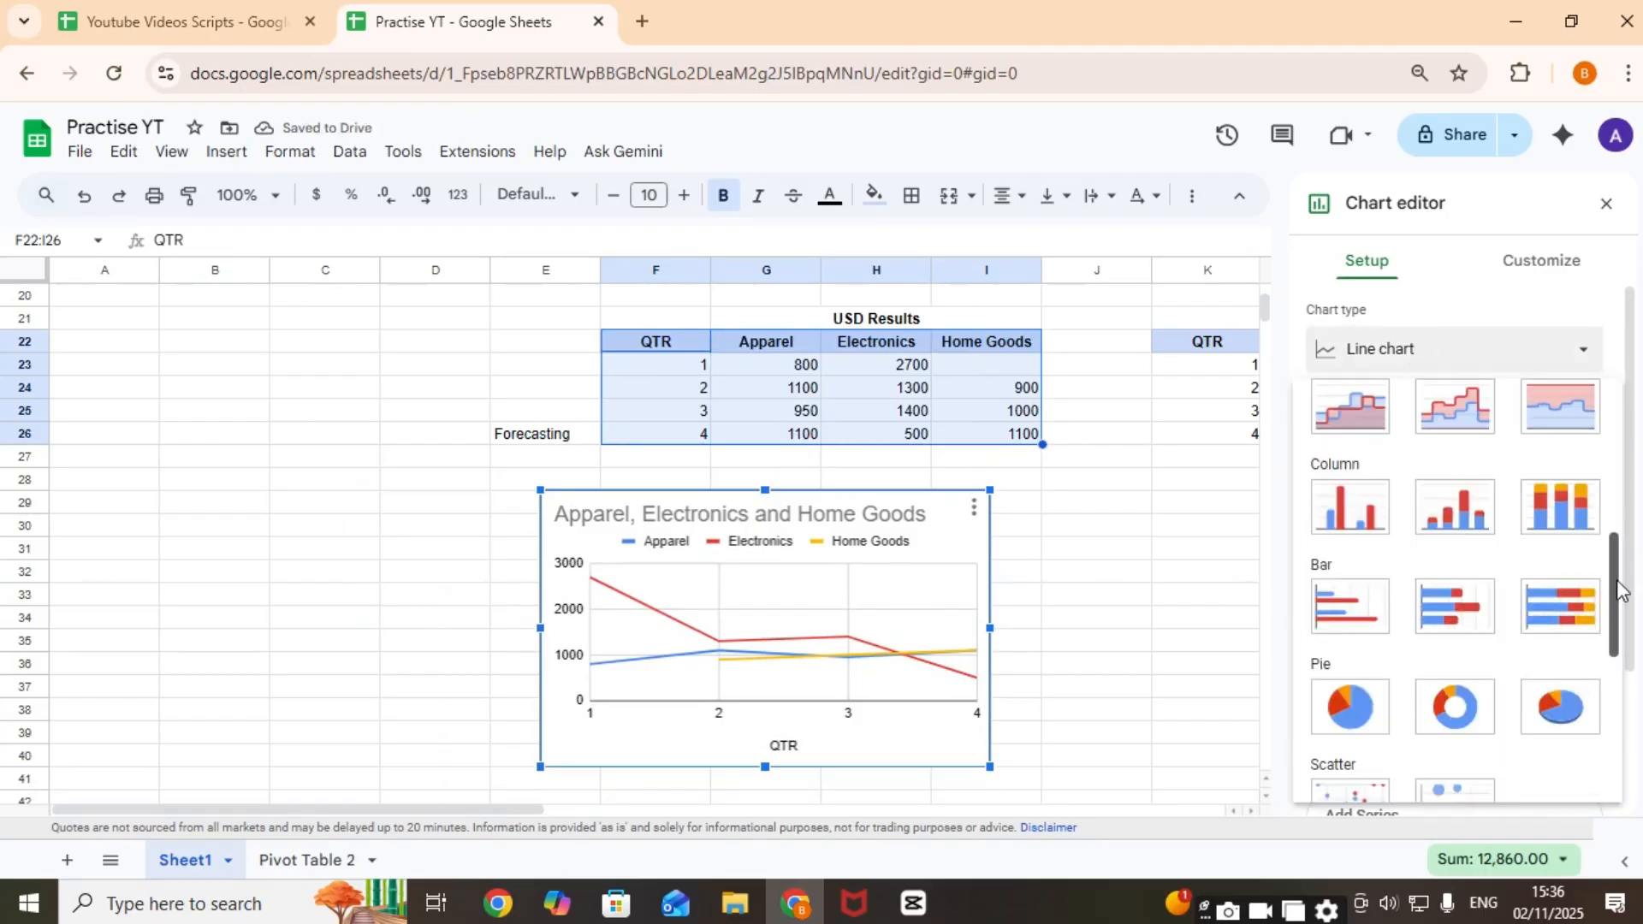
{"action": "left_click", "coordinate": [1573, 614]}
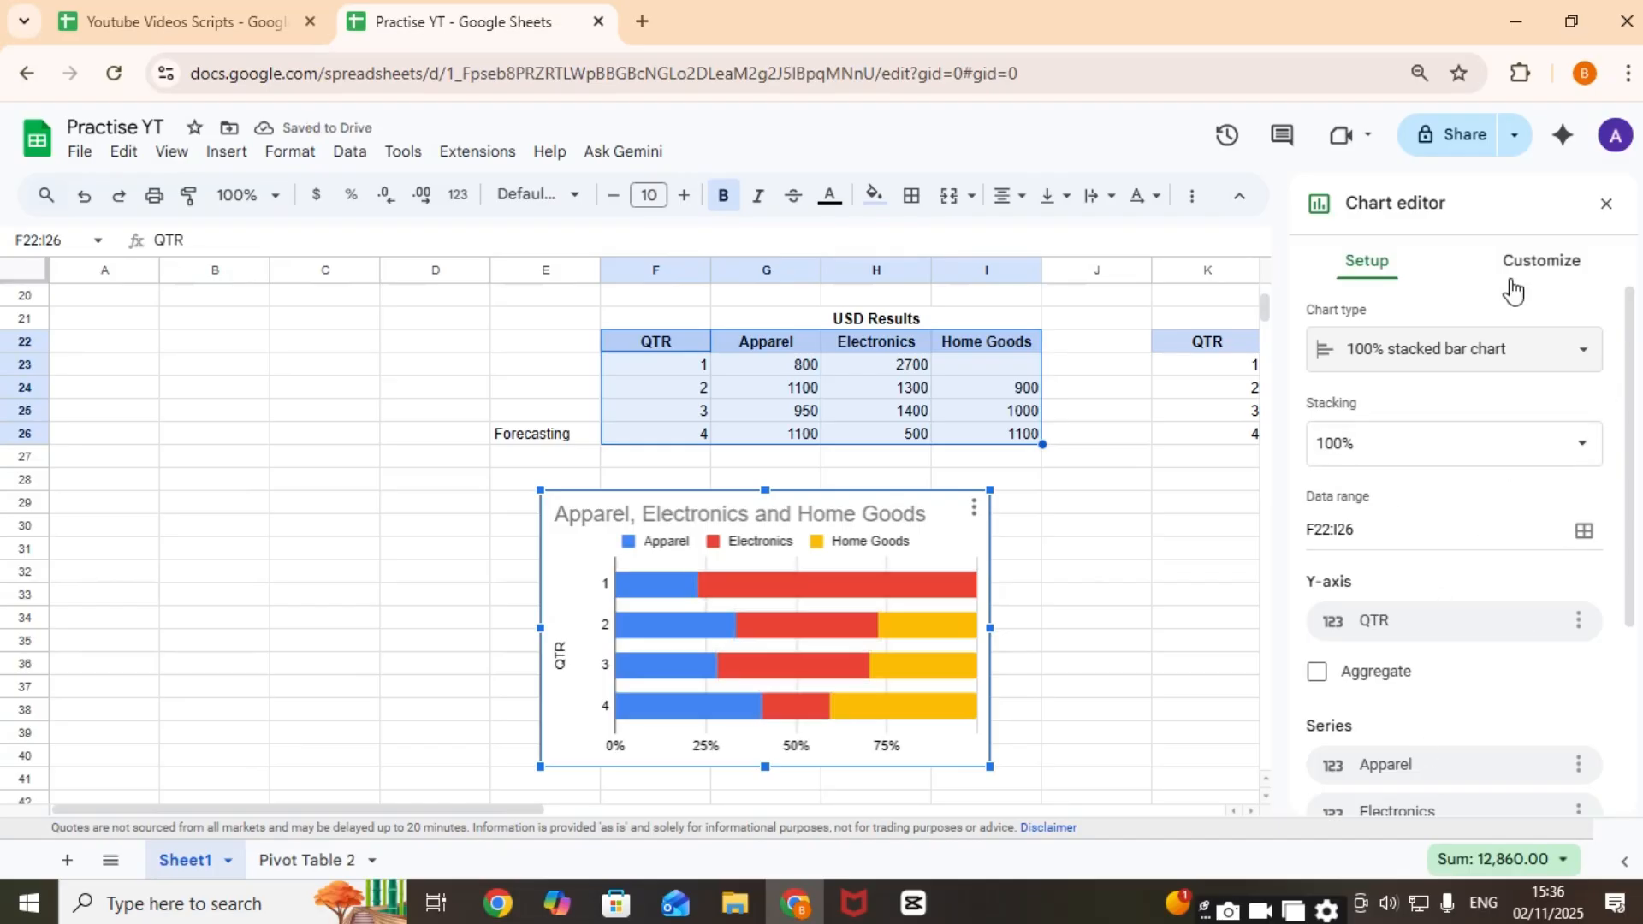
Step: Turn on the 3D option in the stacked bar chart's style settings
{"action": "mouse_move", "coordinate": [1630, 428]}
{"action": "left_mouse_down"}
{"action": "mouse_move", "coordinate": [1641, 618]}
{"action": "mouse_move", "coordinate": [1640, 431]}
{"action": "left_mouse_up"}
{"action": "left_click", "coordinate": [1537, 264]}
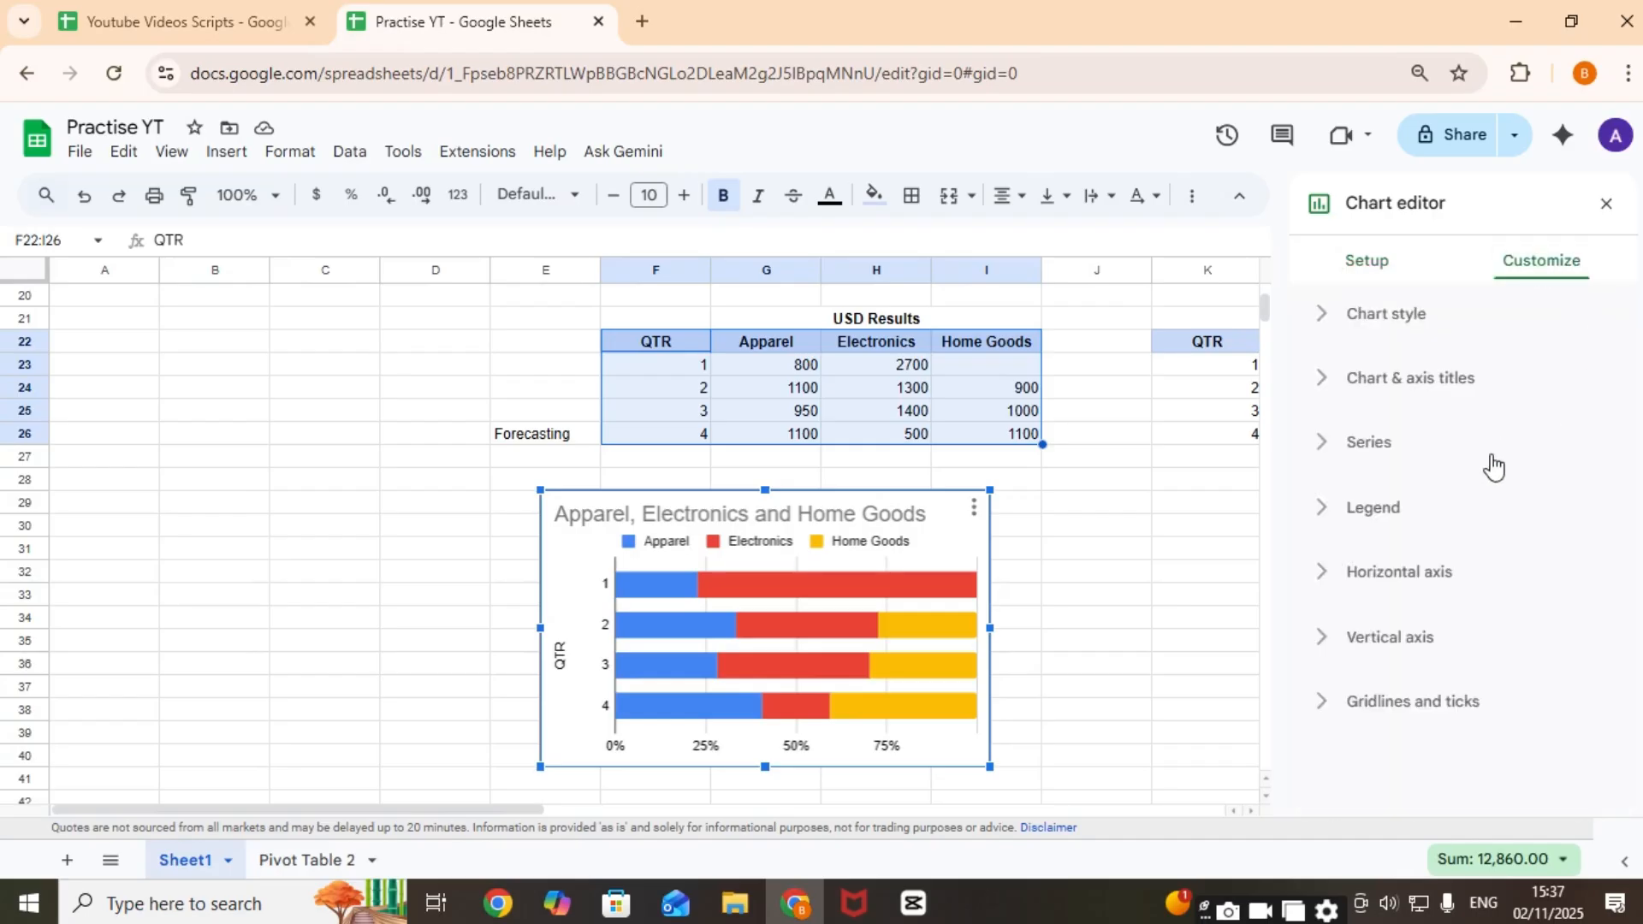
{"action": "left_click", "coordinate": [1413, 316]}
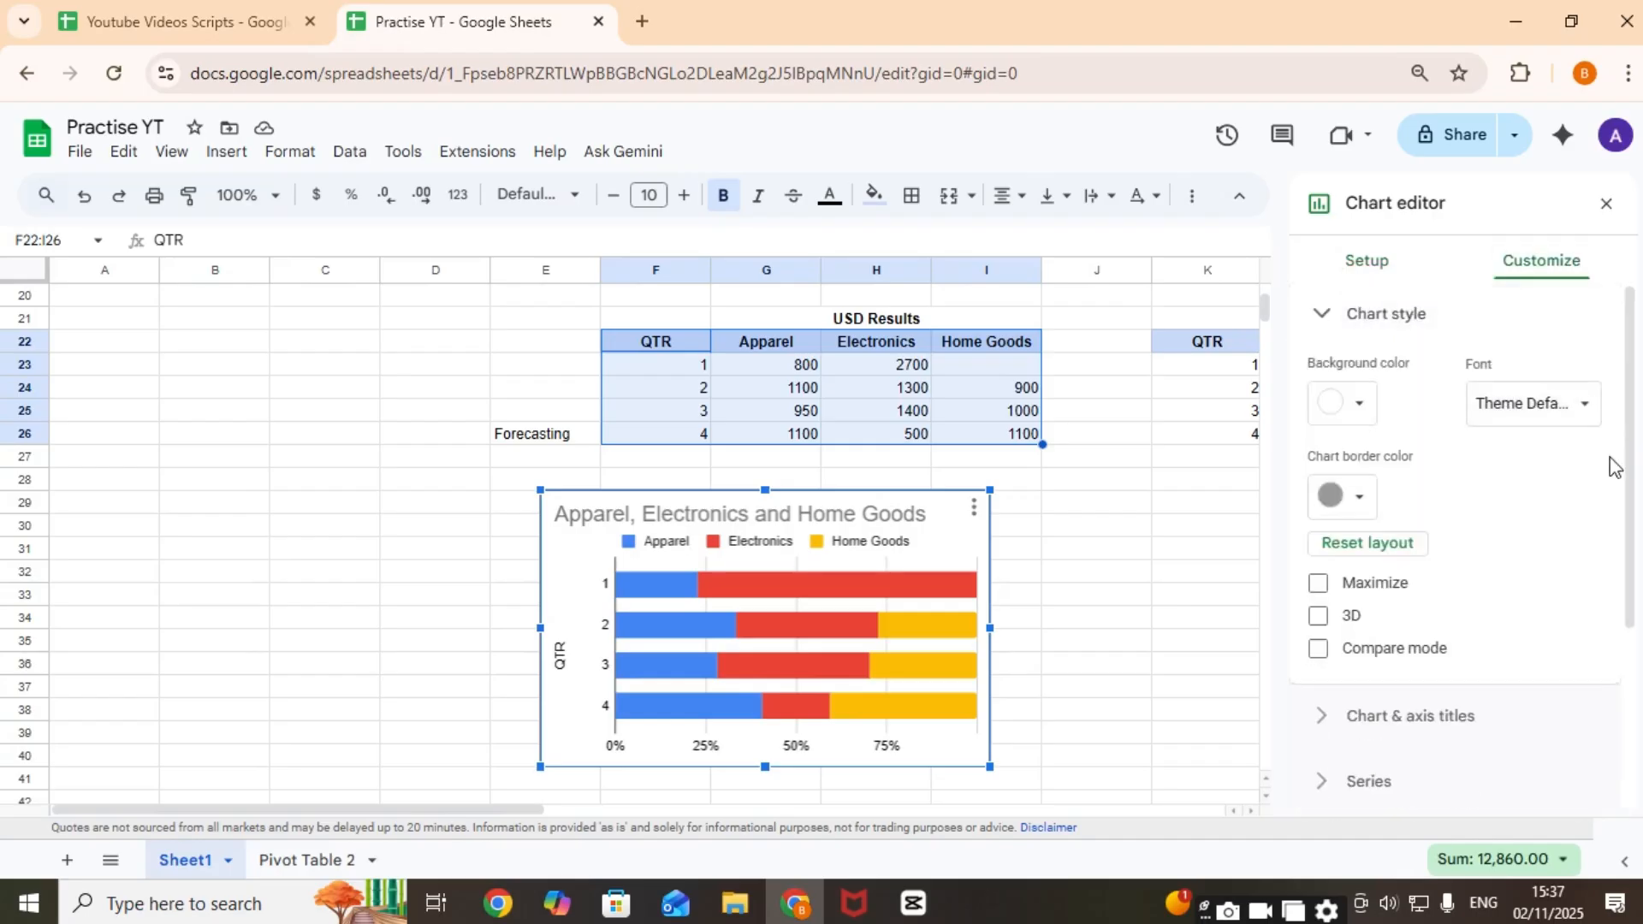
{"action": "left_click", "coordinate": [1322, 620]}
Step: Set the bar chart's stacking to Standard
{"action": "left_click", "coordinate": [1366, 262]}
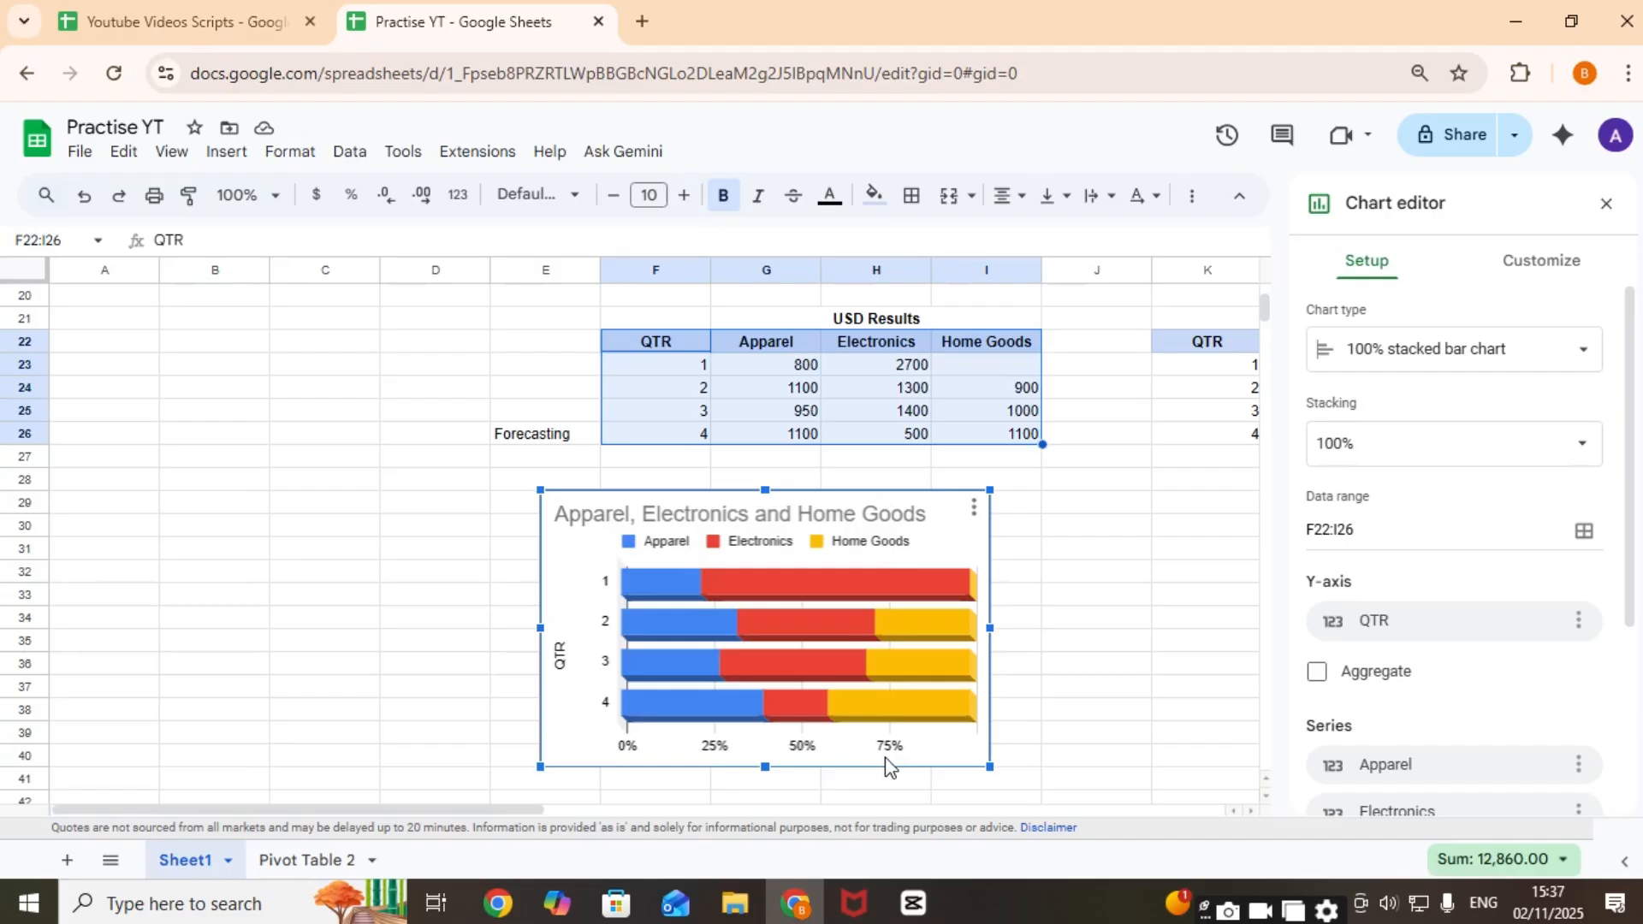
{"action": "left_click", "coordinate": [1541, 443]}
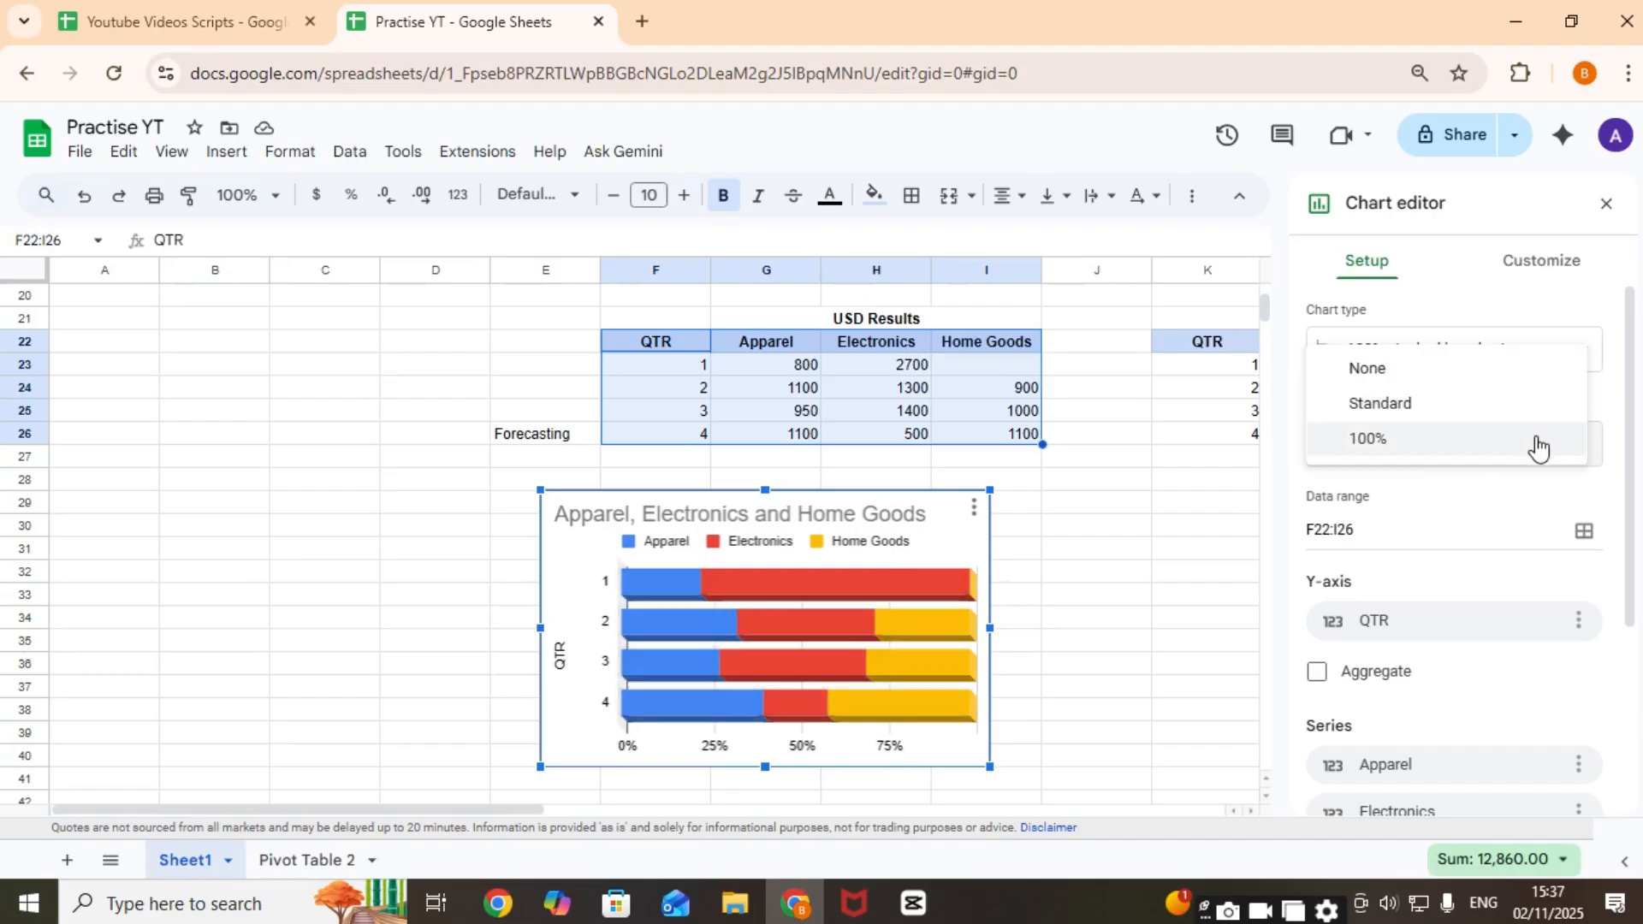
{"action": "left_click", "coordinate": [1494, 425]}
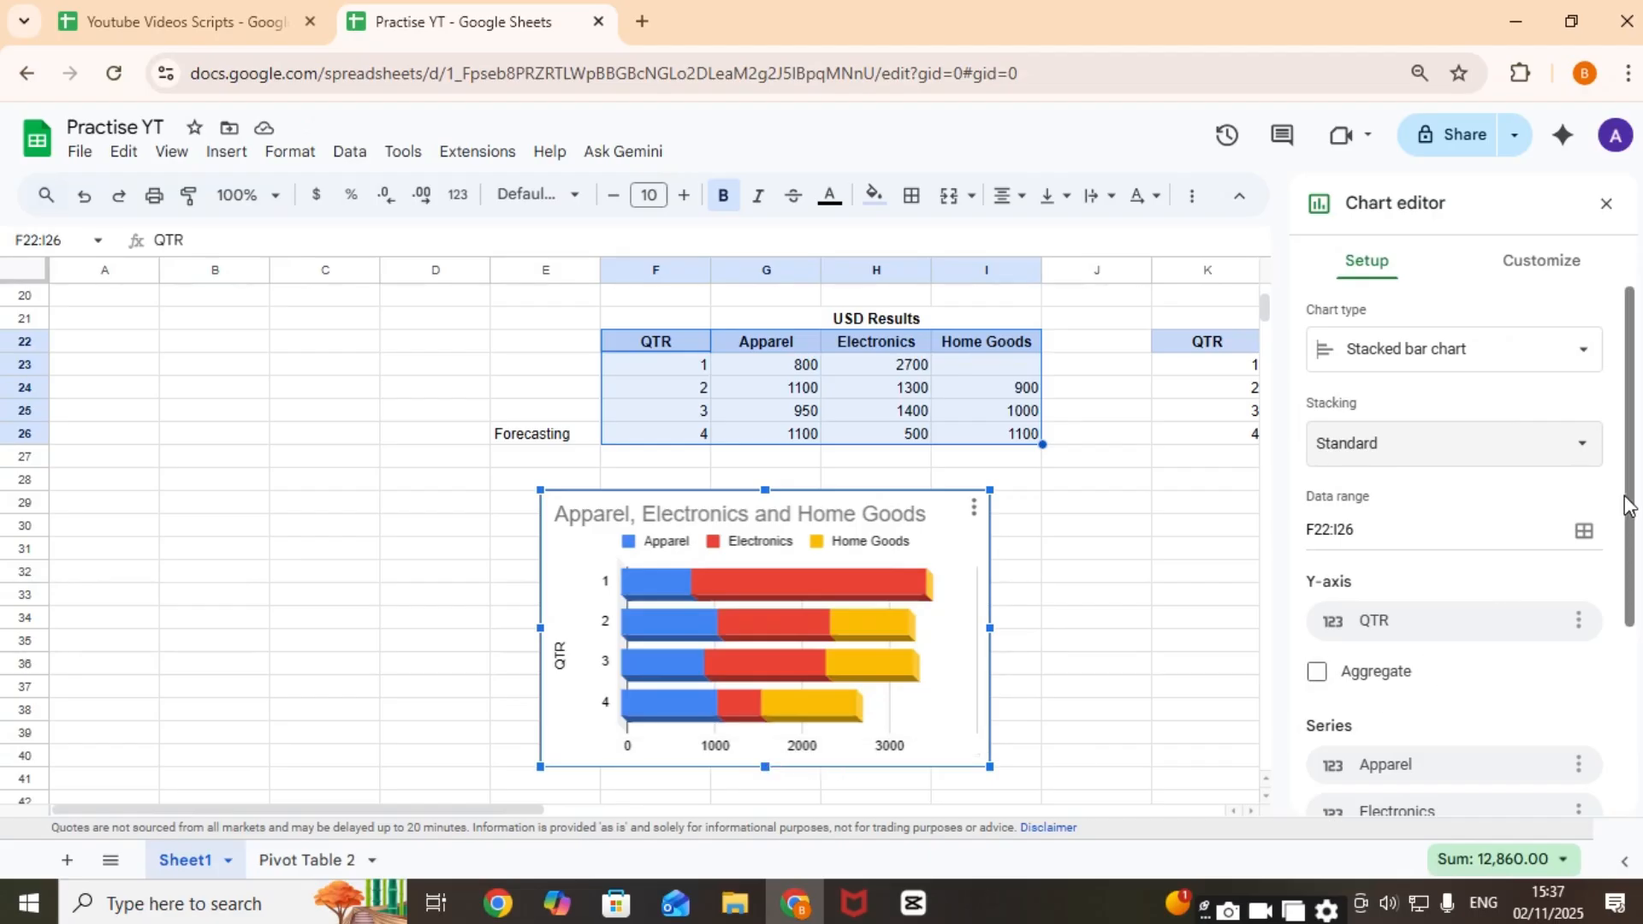
Step: Review the chart's axis, series and header settings, and close the chart editor
{"action": "left_click_drag", "start_coordinate": [1629, 505], "coordinate": [1633, 714]}
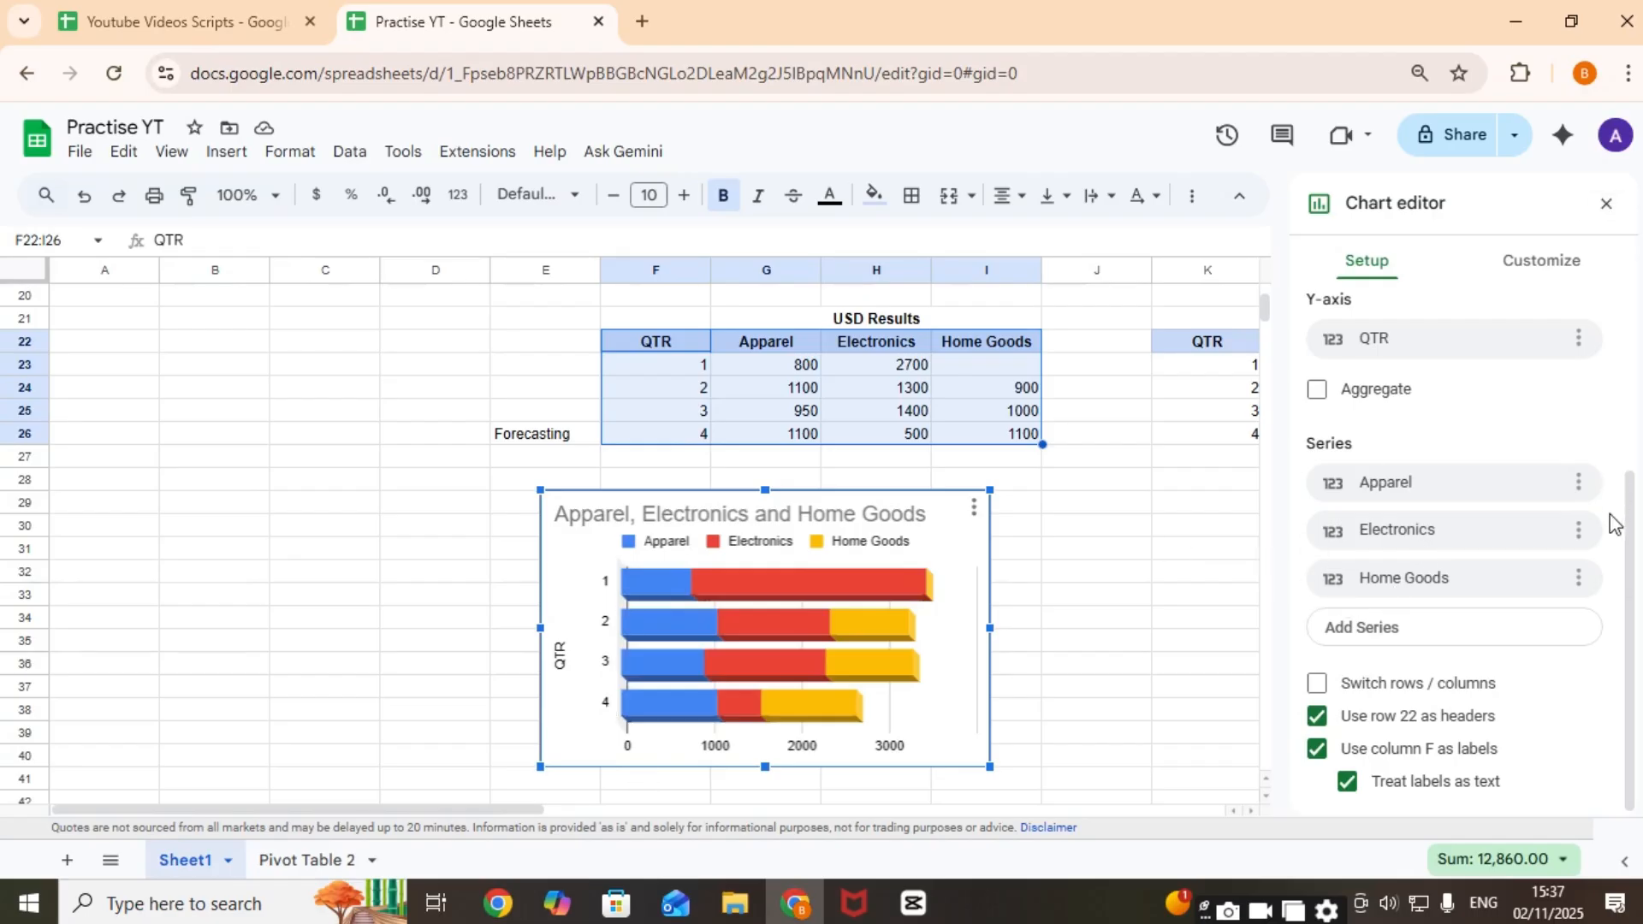
{"action": "left_click_drag", "start_coordinate": [1617, 513], "coordinate": [1618, 341]}
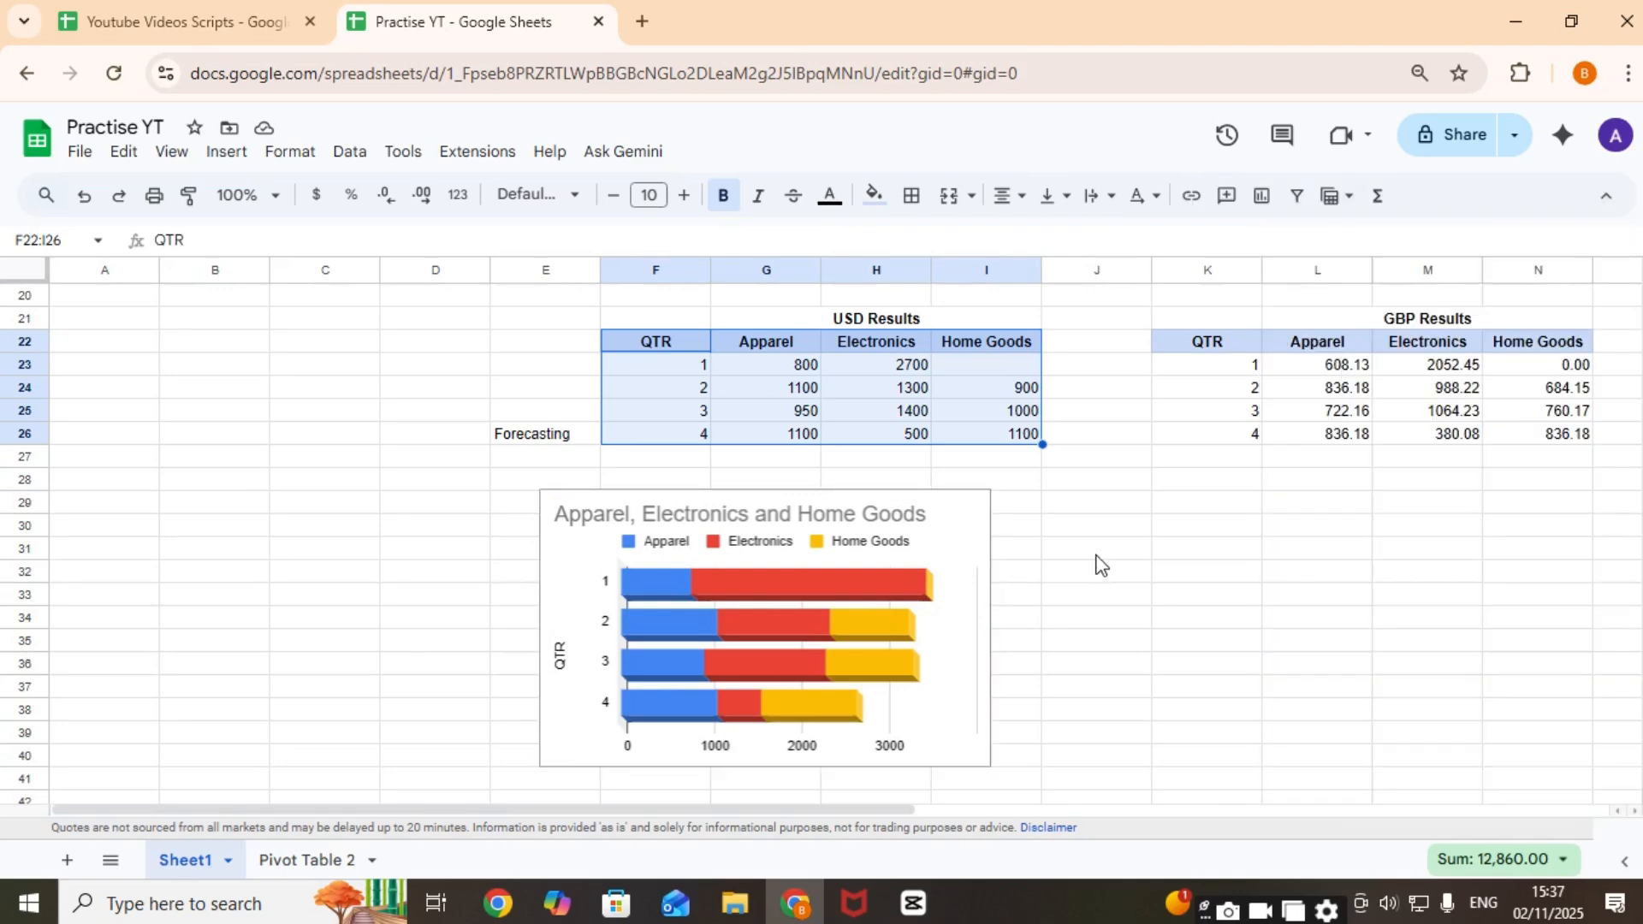
{"action": "left_click", "coordinate": [1100, 526]}
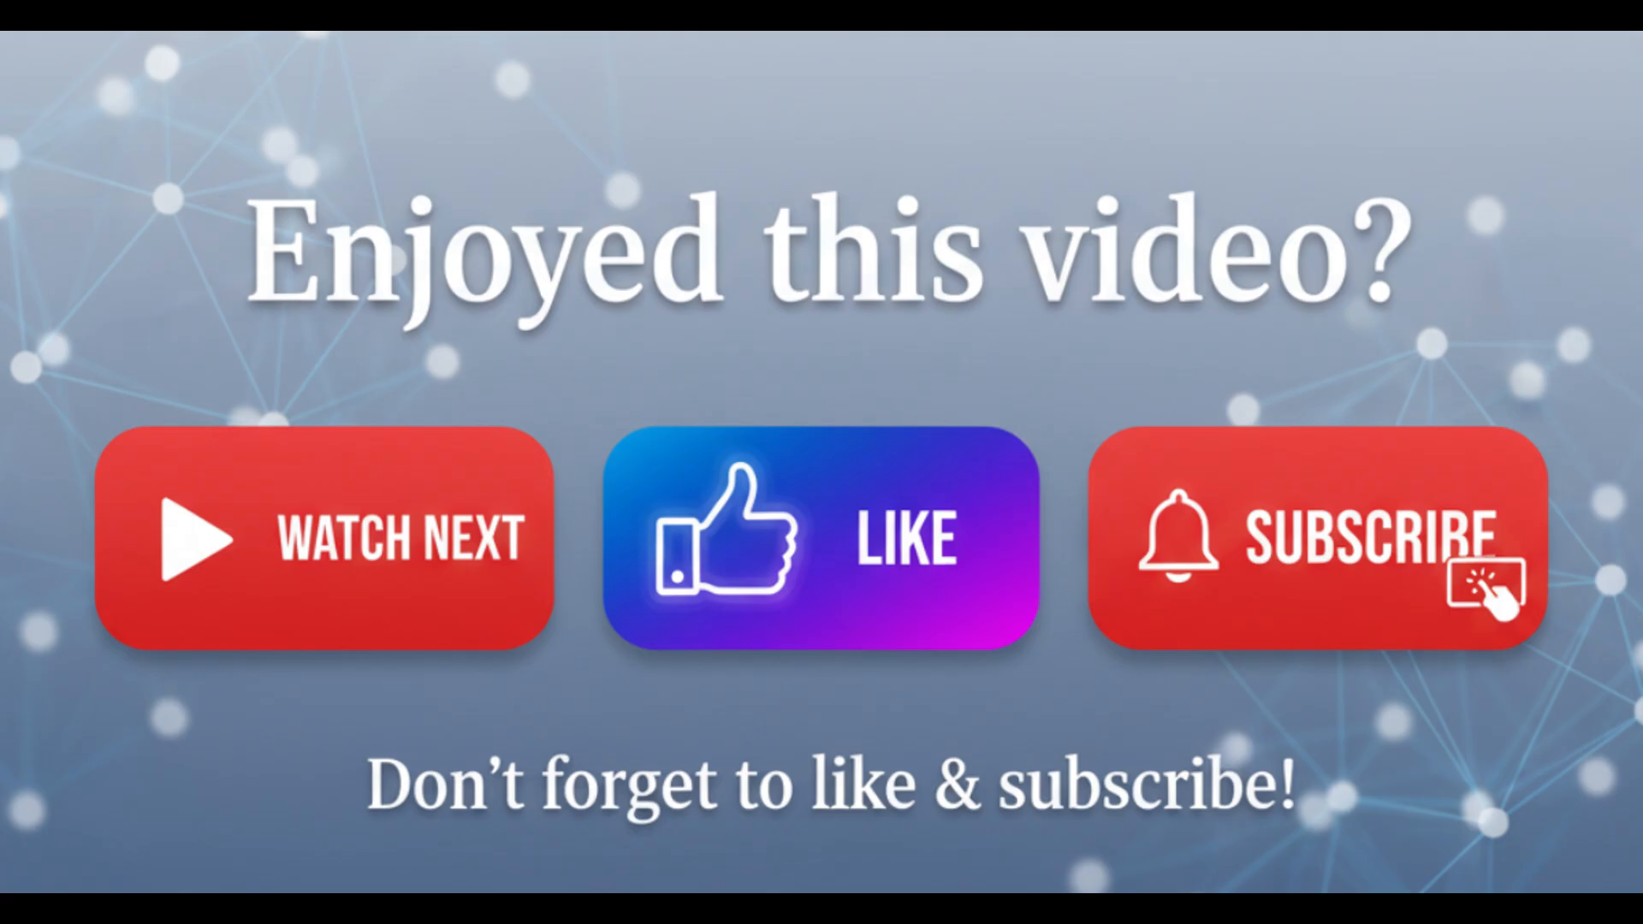